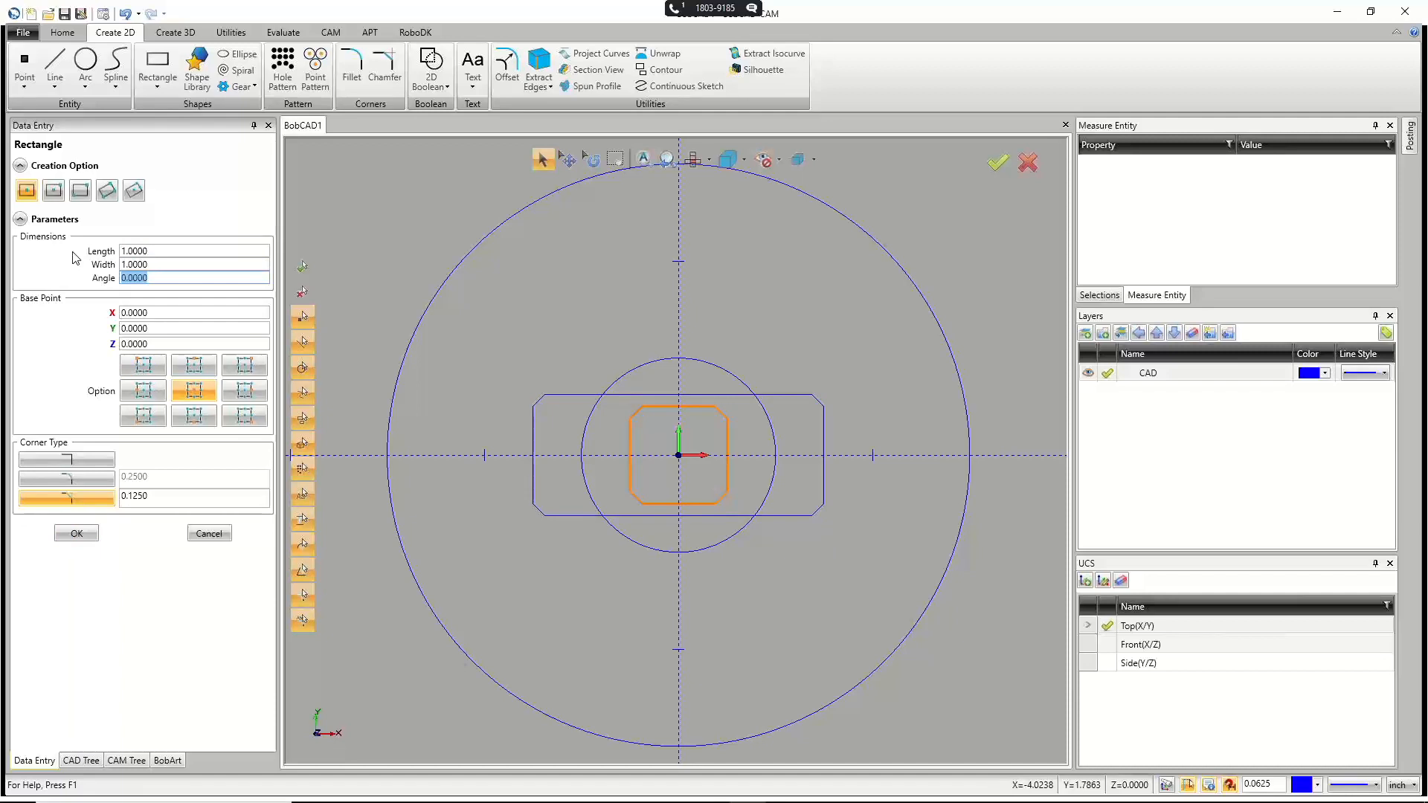
# Give the 1.0 by 1.0 rectangle rounded corners with a 0.125 radius.
pyautogui.click(77, 479)
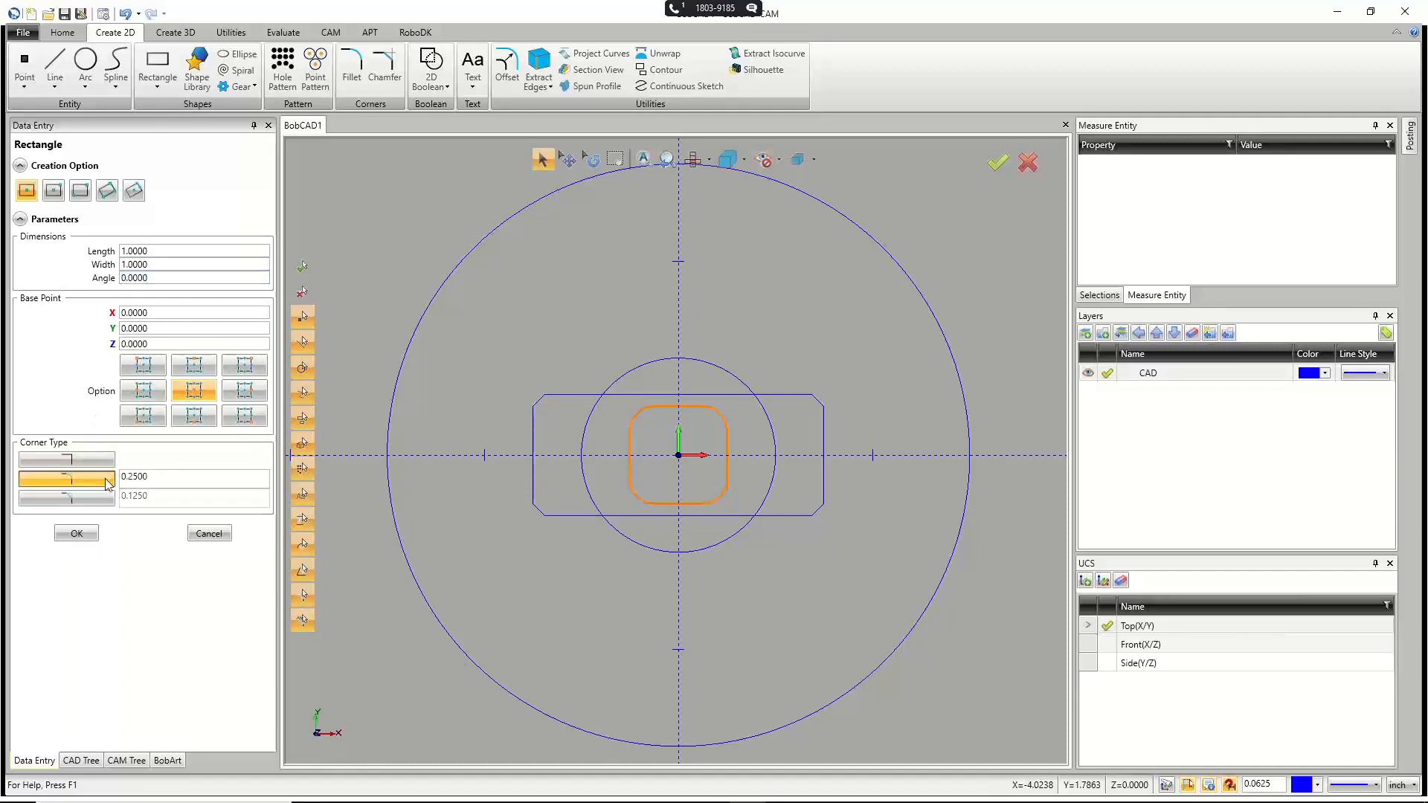
pyautogui.moveTo(173, 480); pyautogui.dragTo(103, 472)
pyautogui.write('.125')
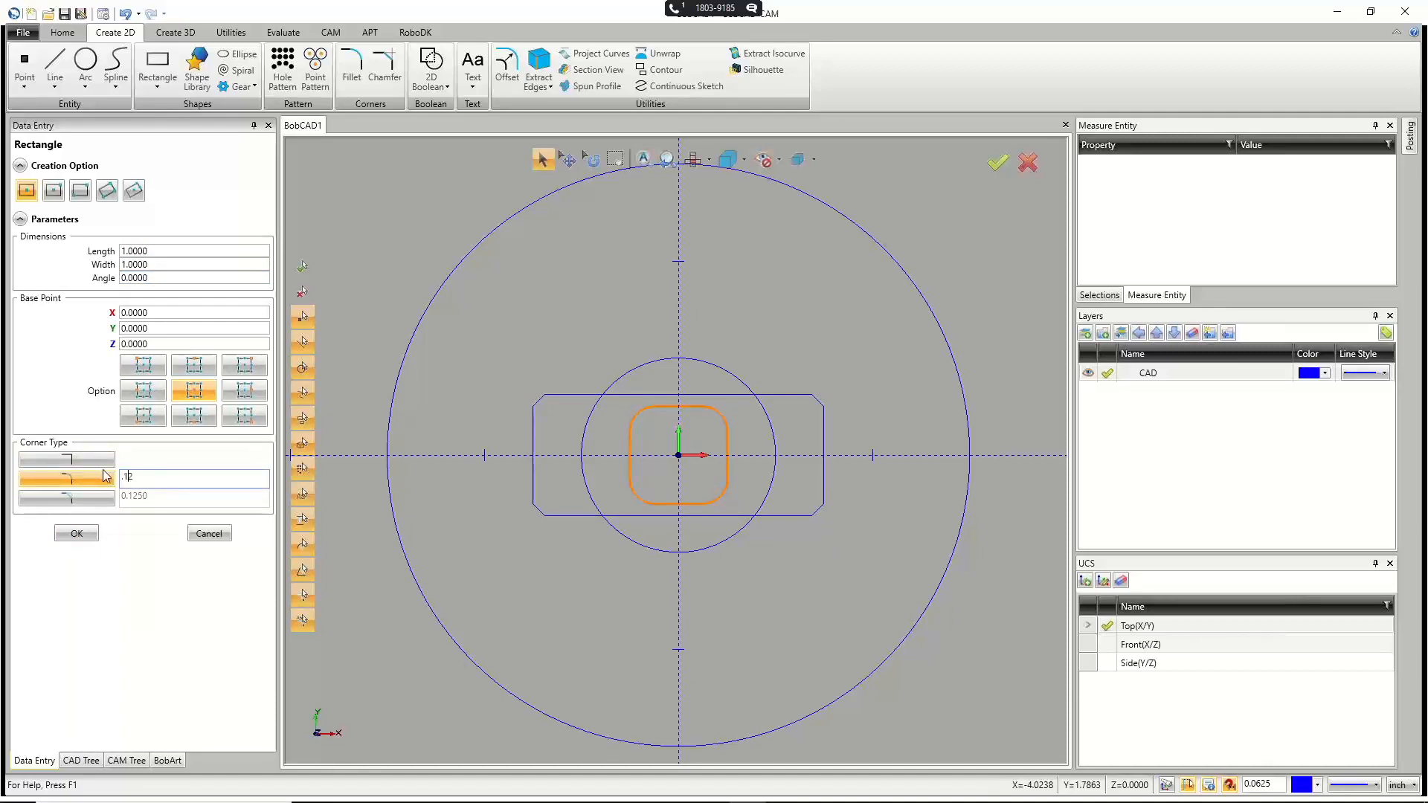
pyautogui.press('Return')
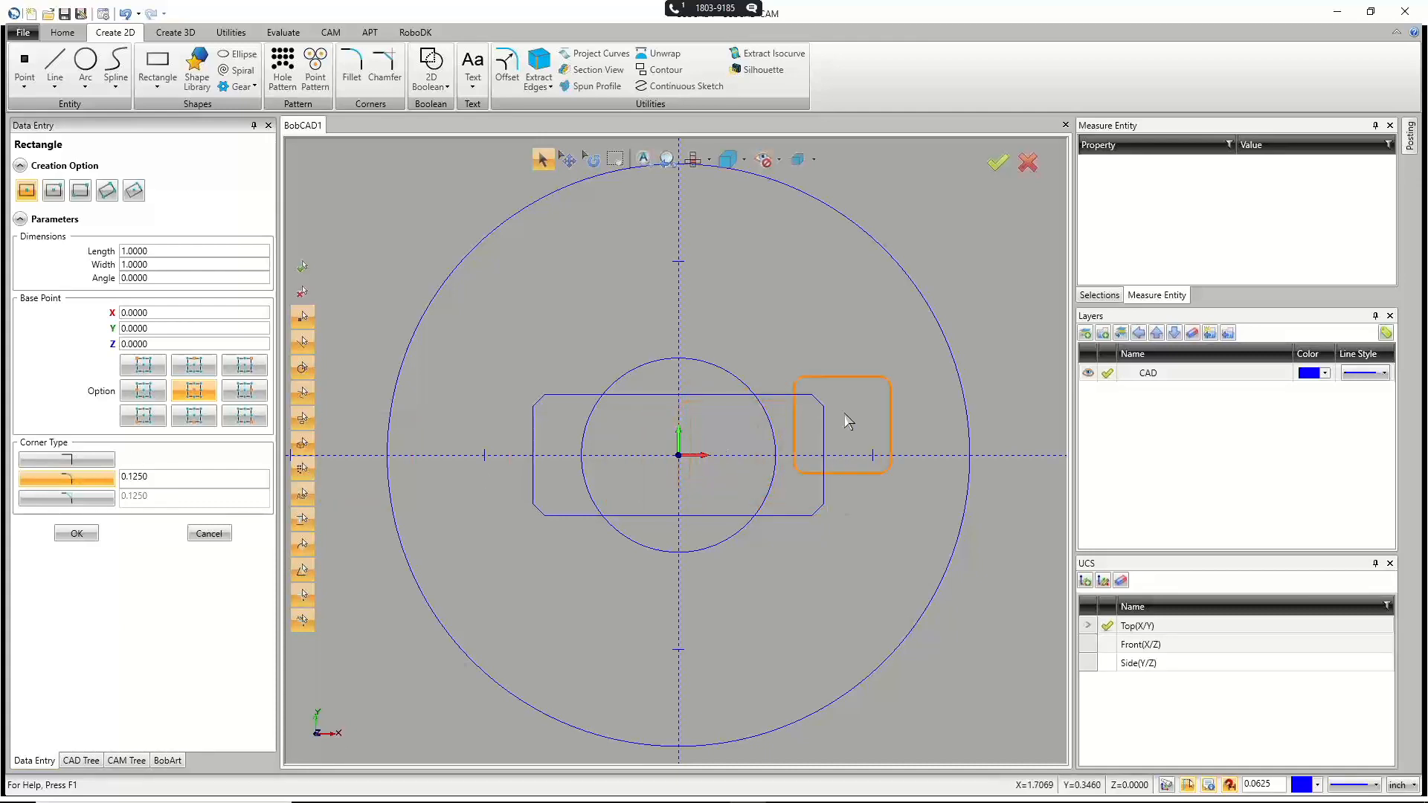
# Place the rounded 1.0 by 1.0 square centred on all four quadrant points of the large circle.
pyautogui.click(971, 456)
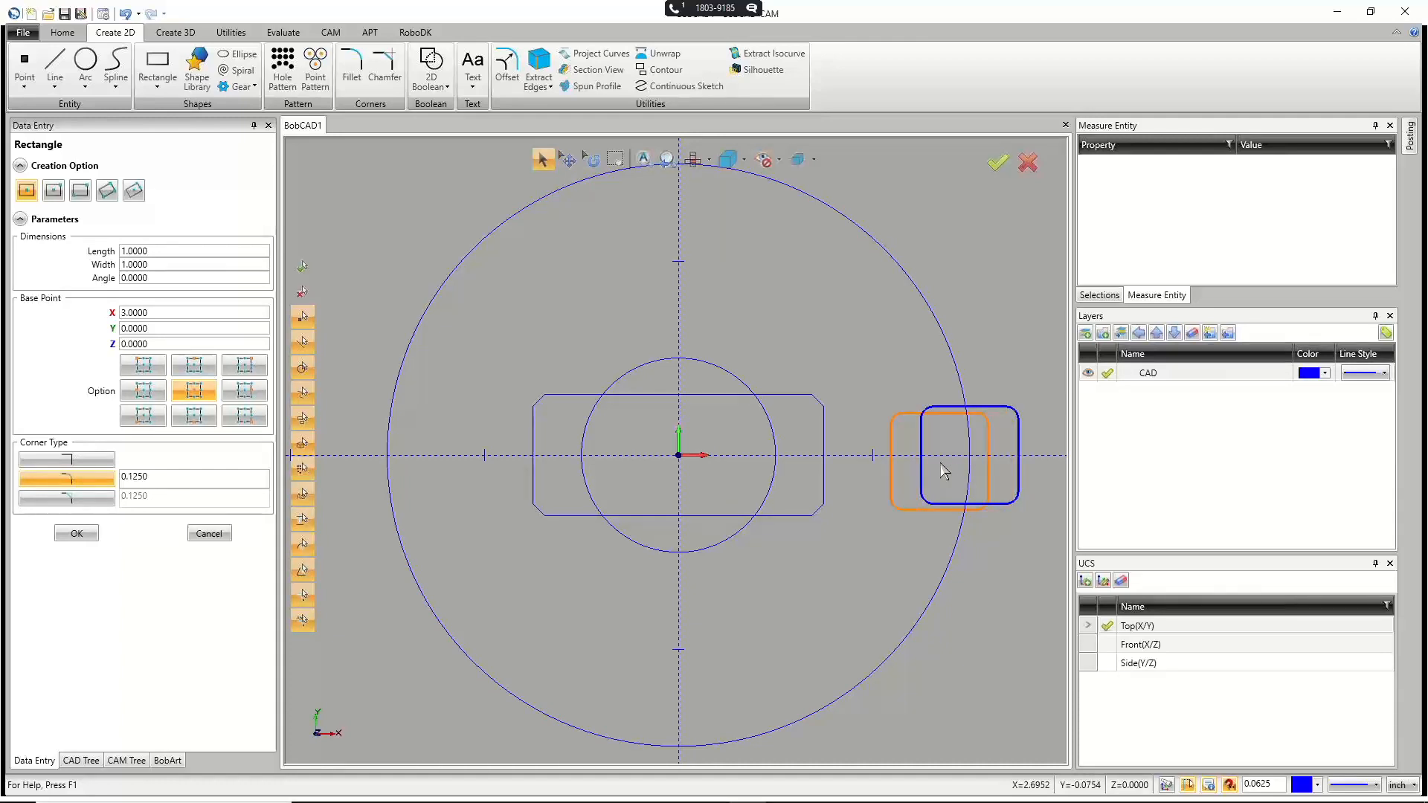
pyautogui.scroll(-2, 752, 482)
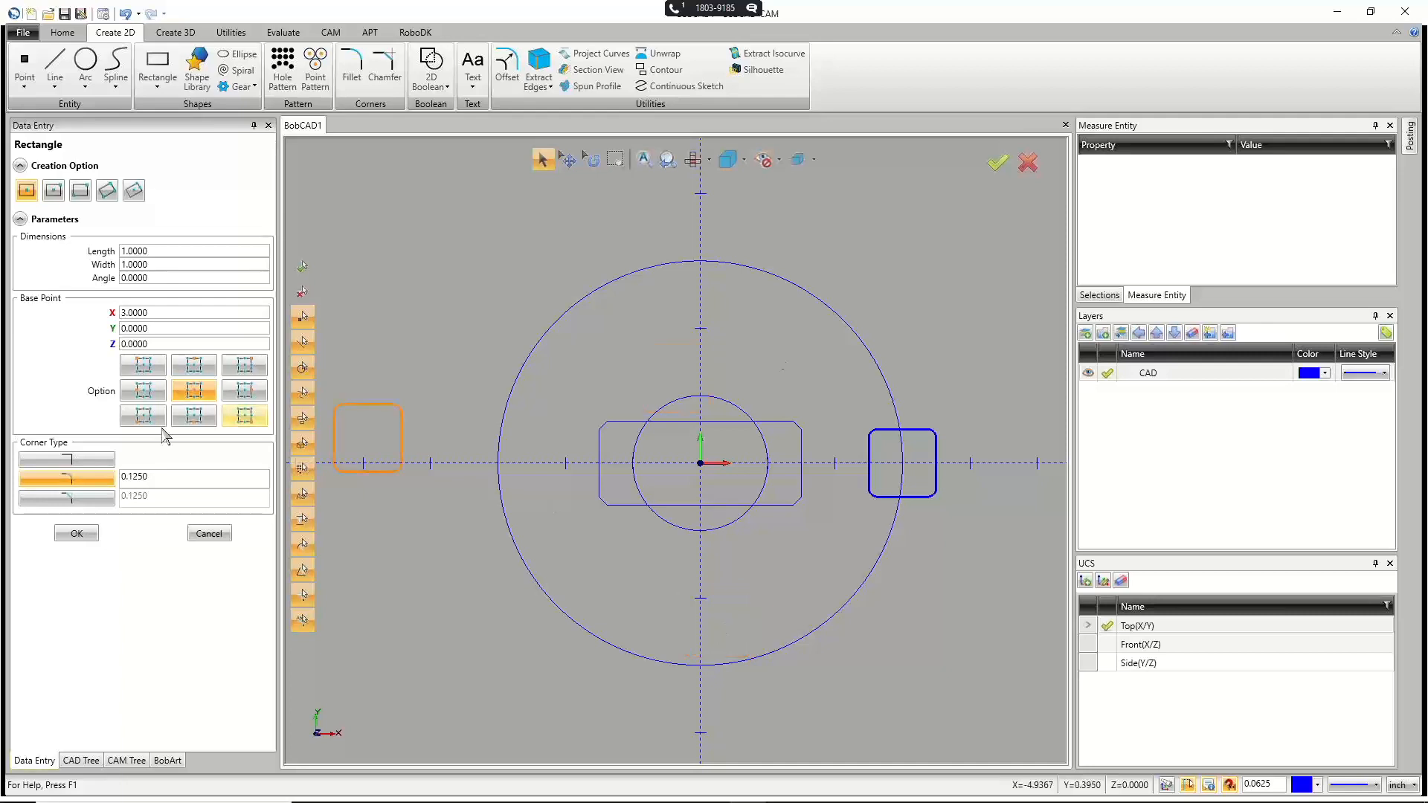
pyautogui.click(700, 261)
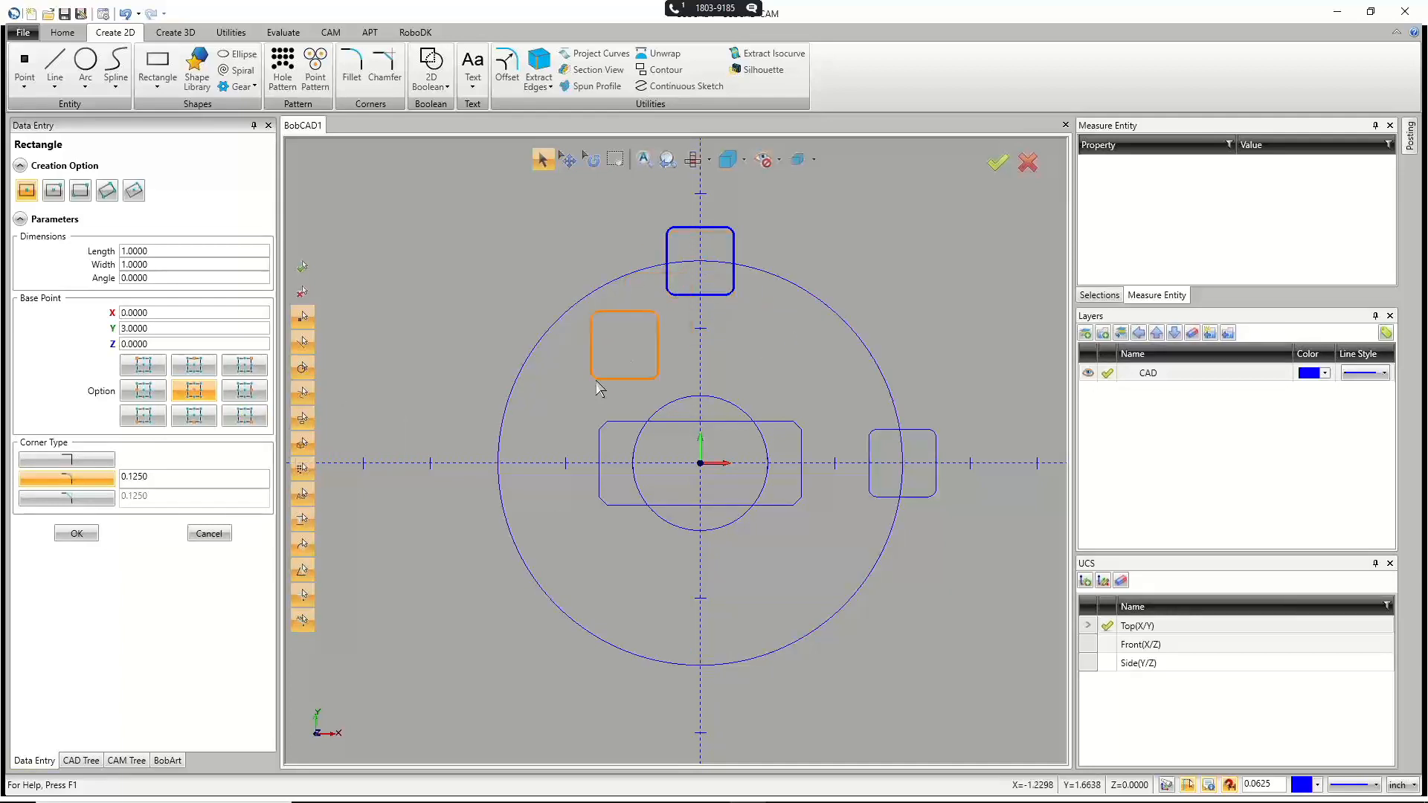
pyautogui.click(503, 471)
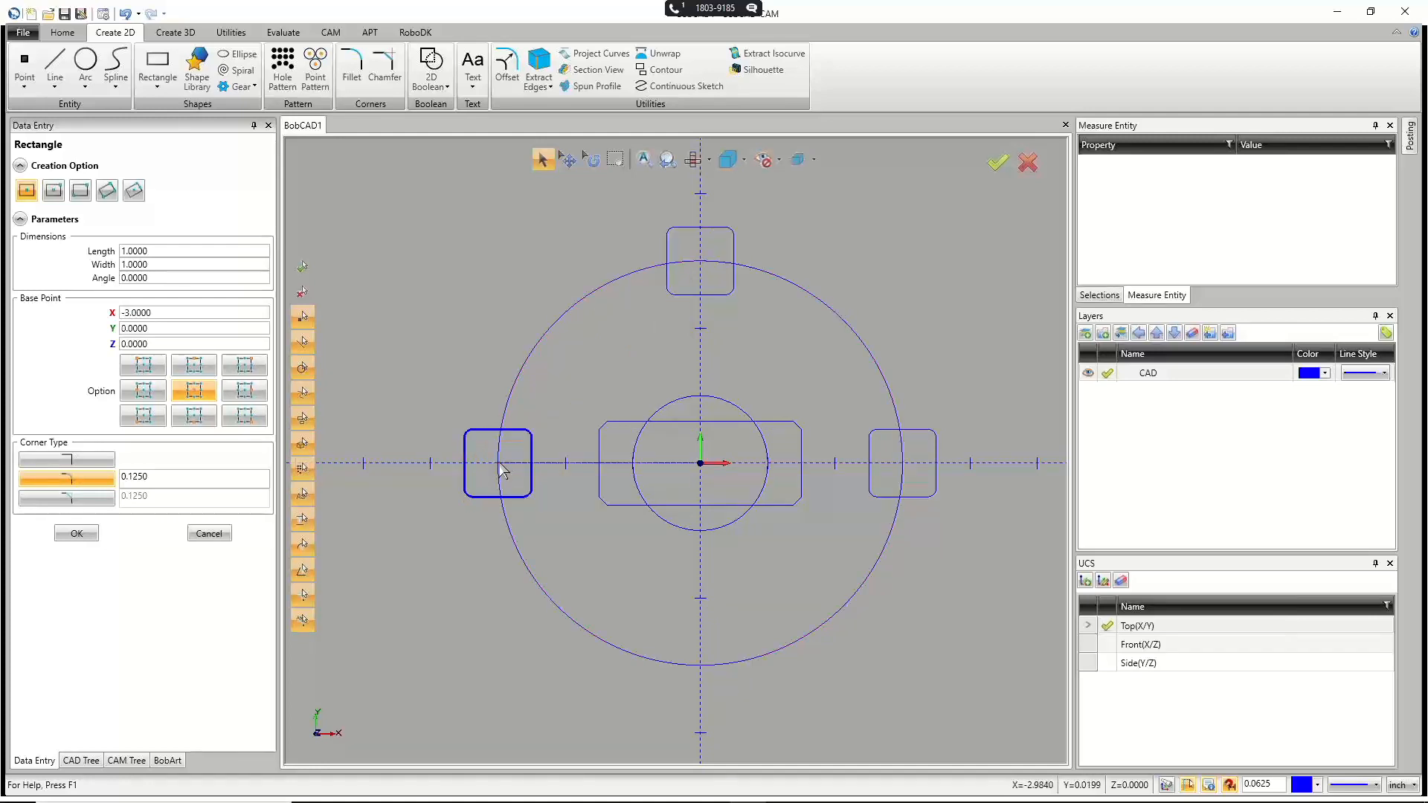
pyautogui.click(702, 670)
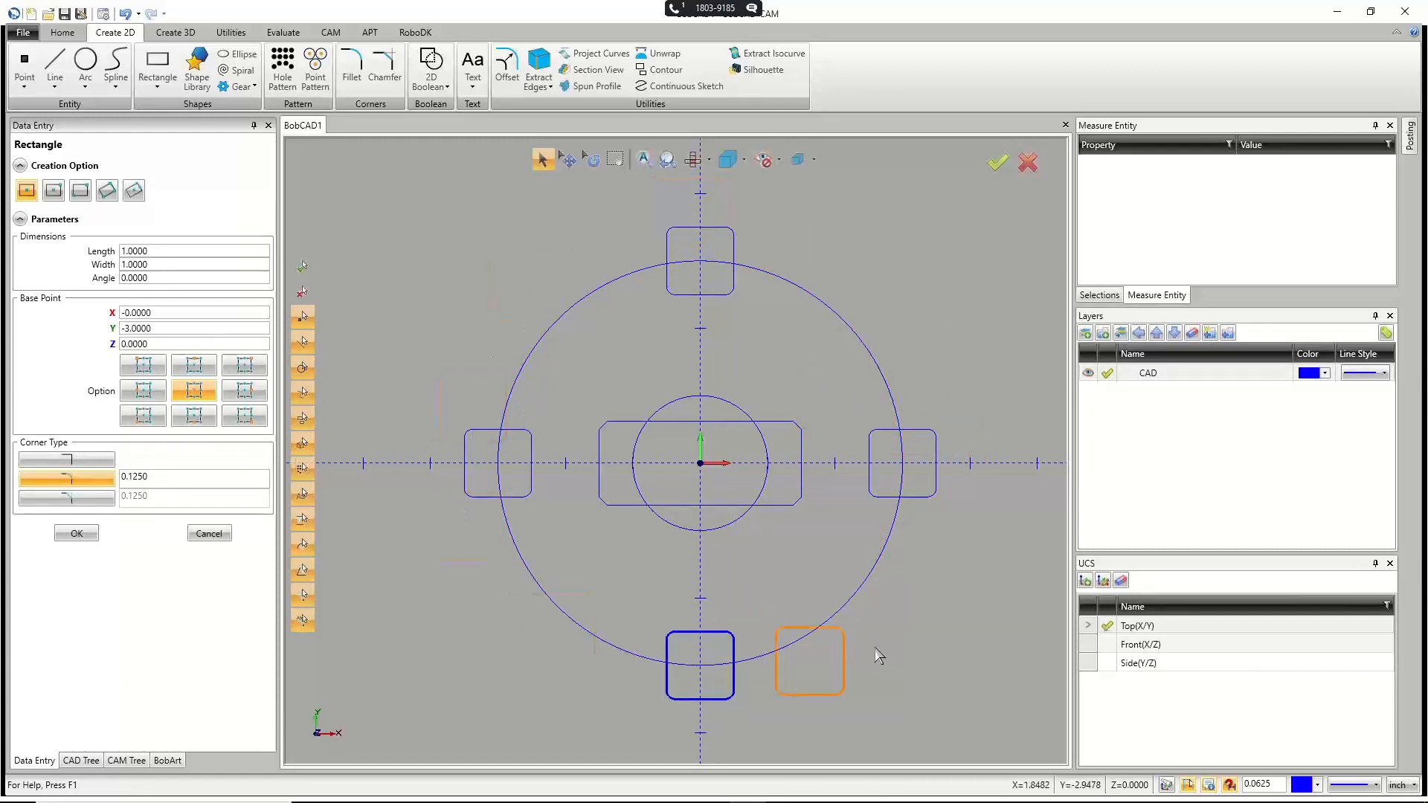
pyautogui.click(212, 534)
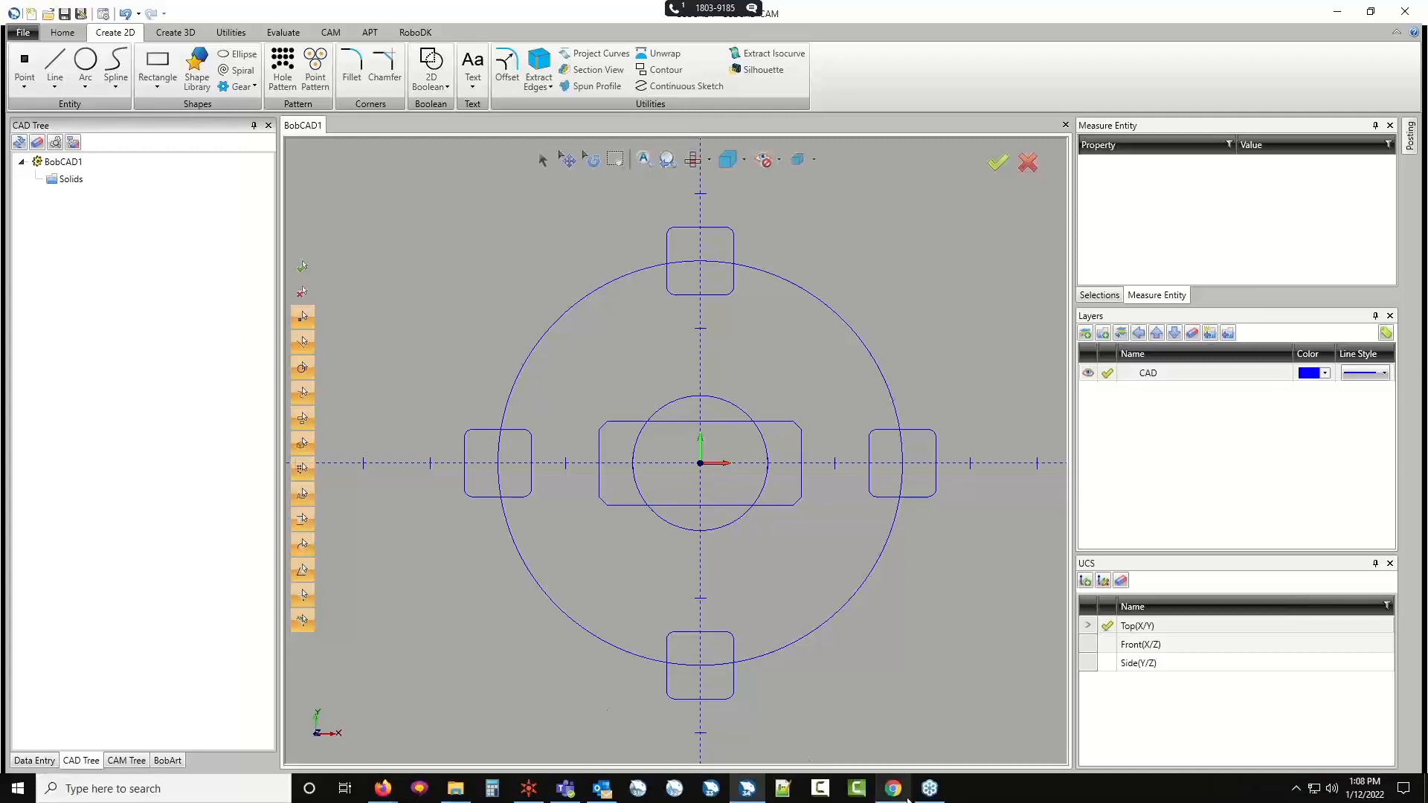
# Check the PDF part drawing in Chrome, then merge the central circle and chamfered rectangle in BobCAD-CAM with a 2D Boolean Add.
pyautogui.click(893, 789)
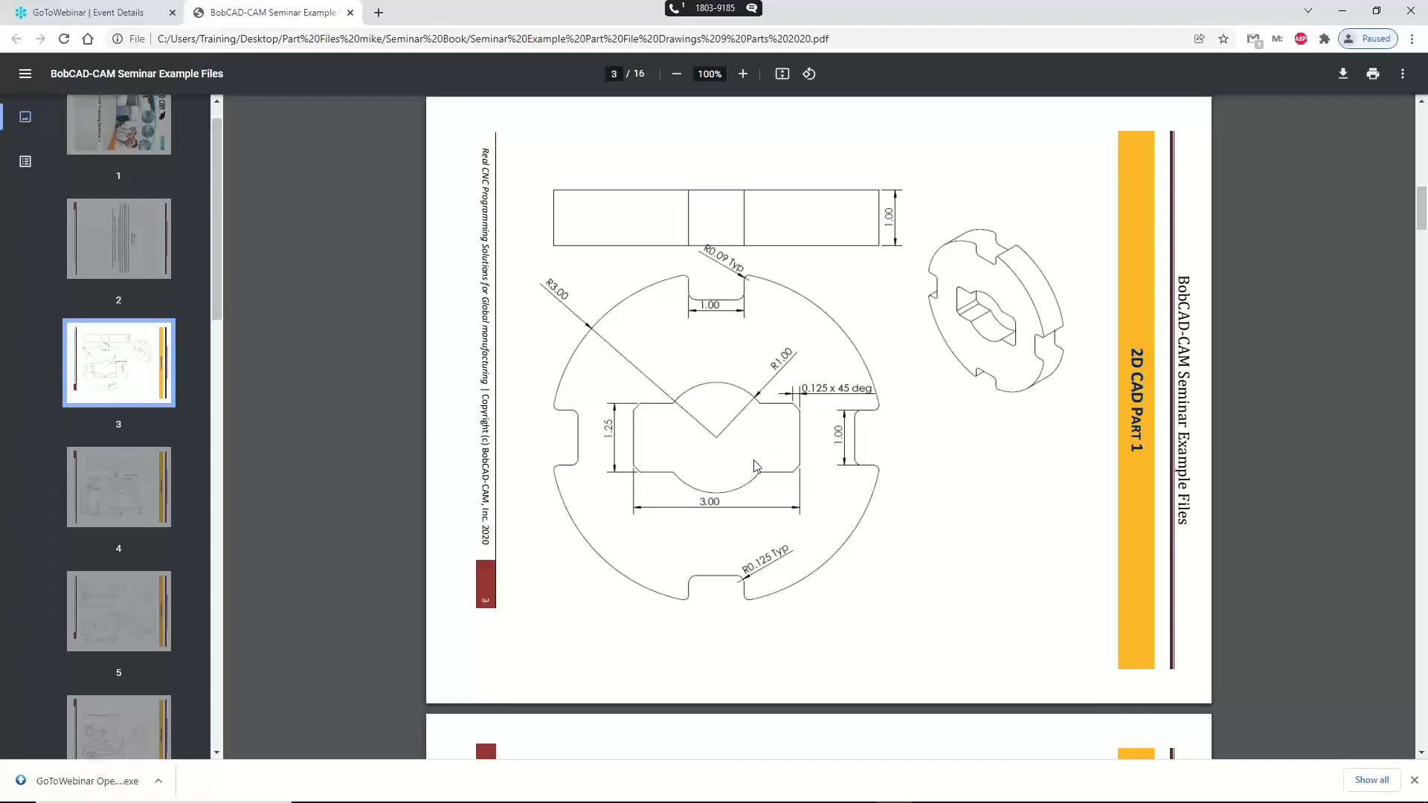
pyautogui.click(748, 793)
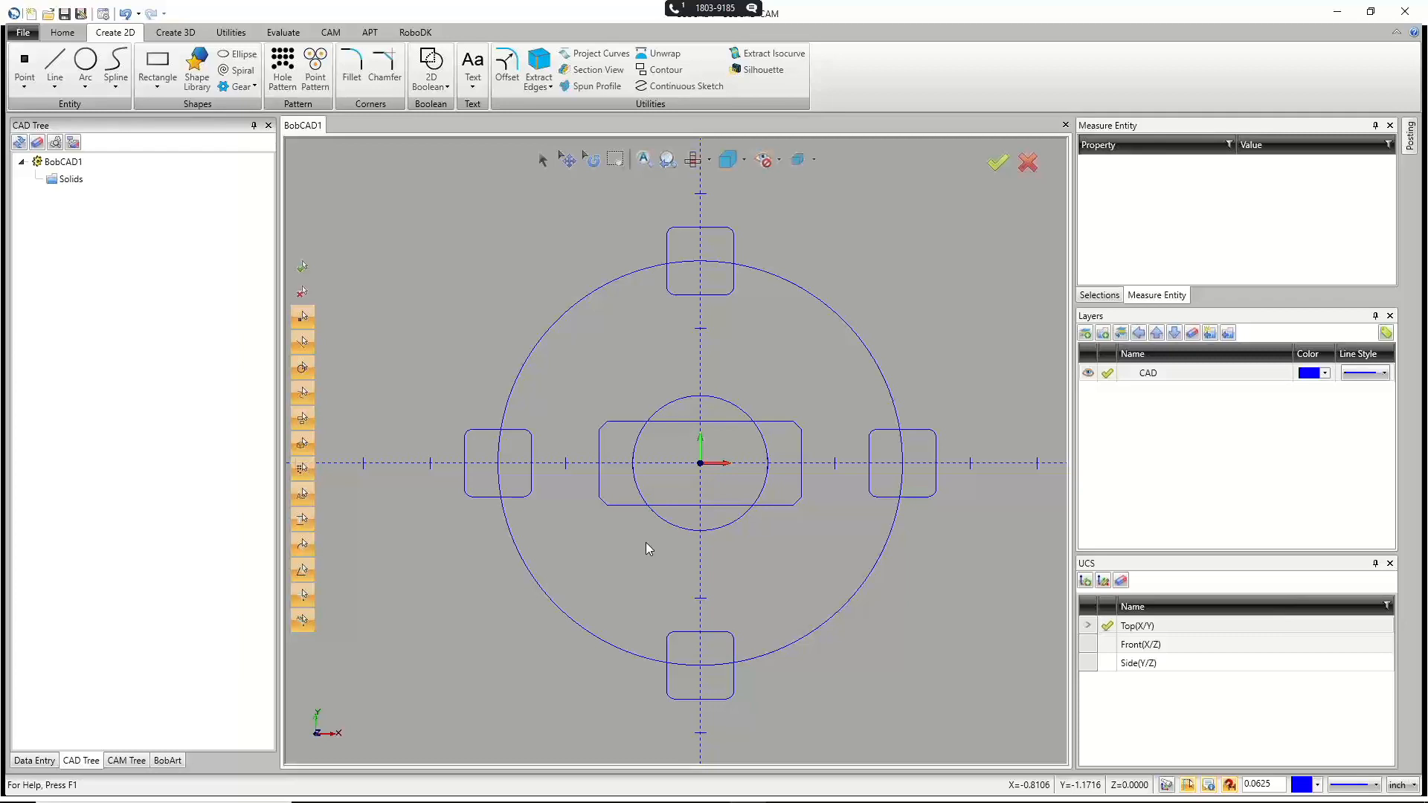
pyautogui.click(430, 67)
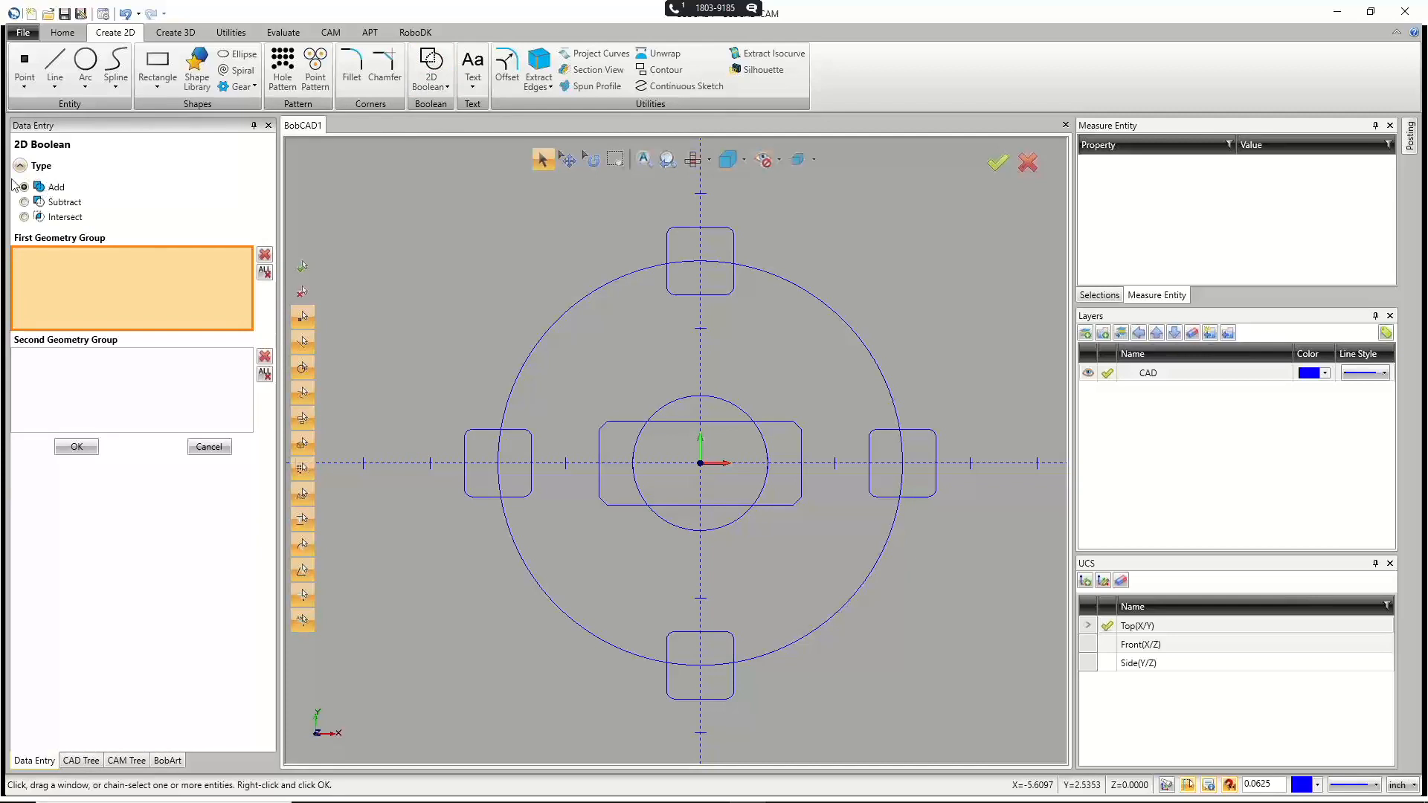
pyautogui.click(667, 416)
pyautogui.click(129, 380)
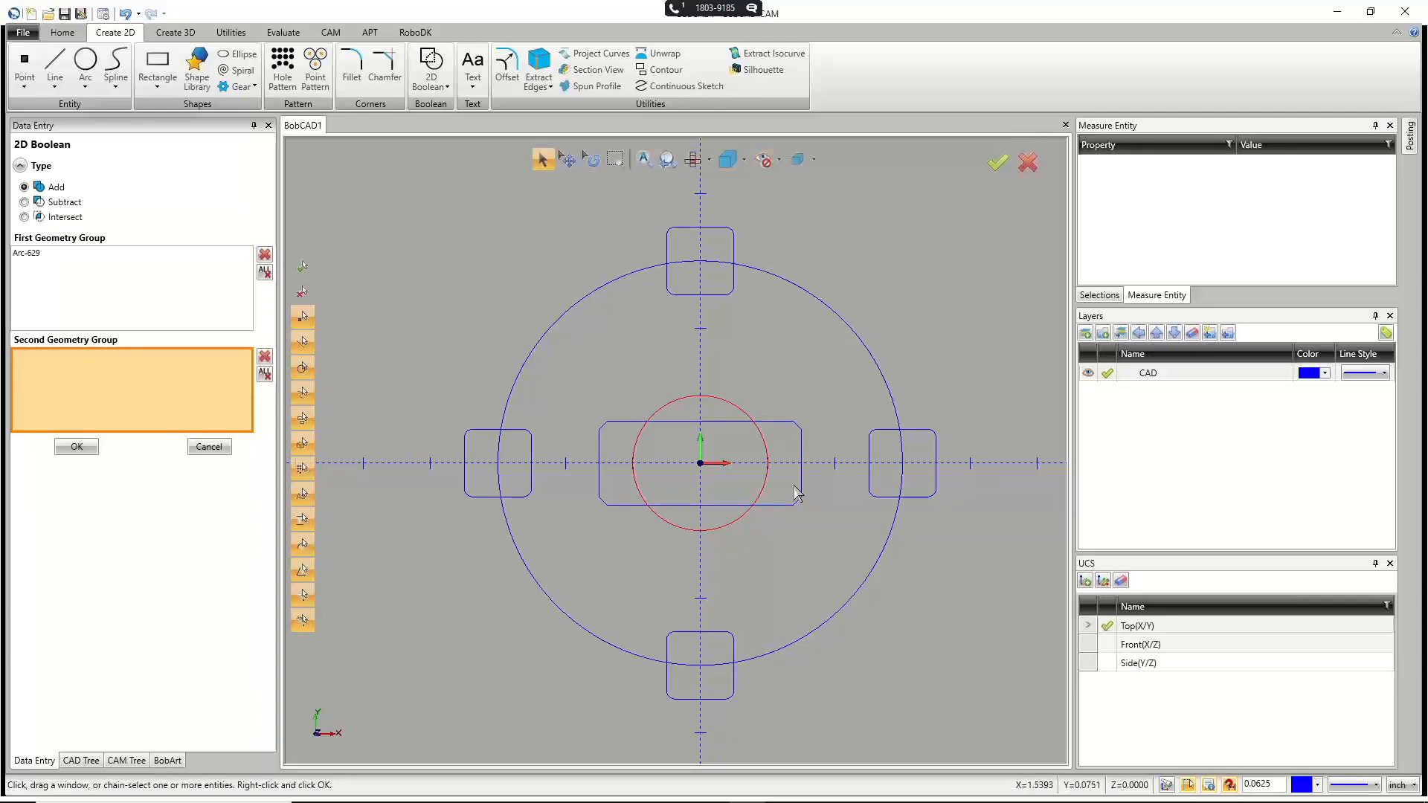
pyautogui.click(599, 476)
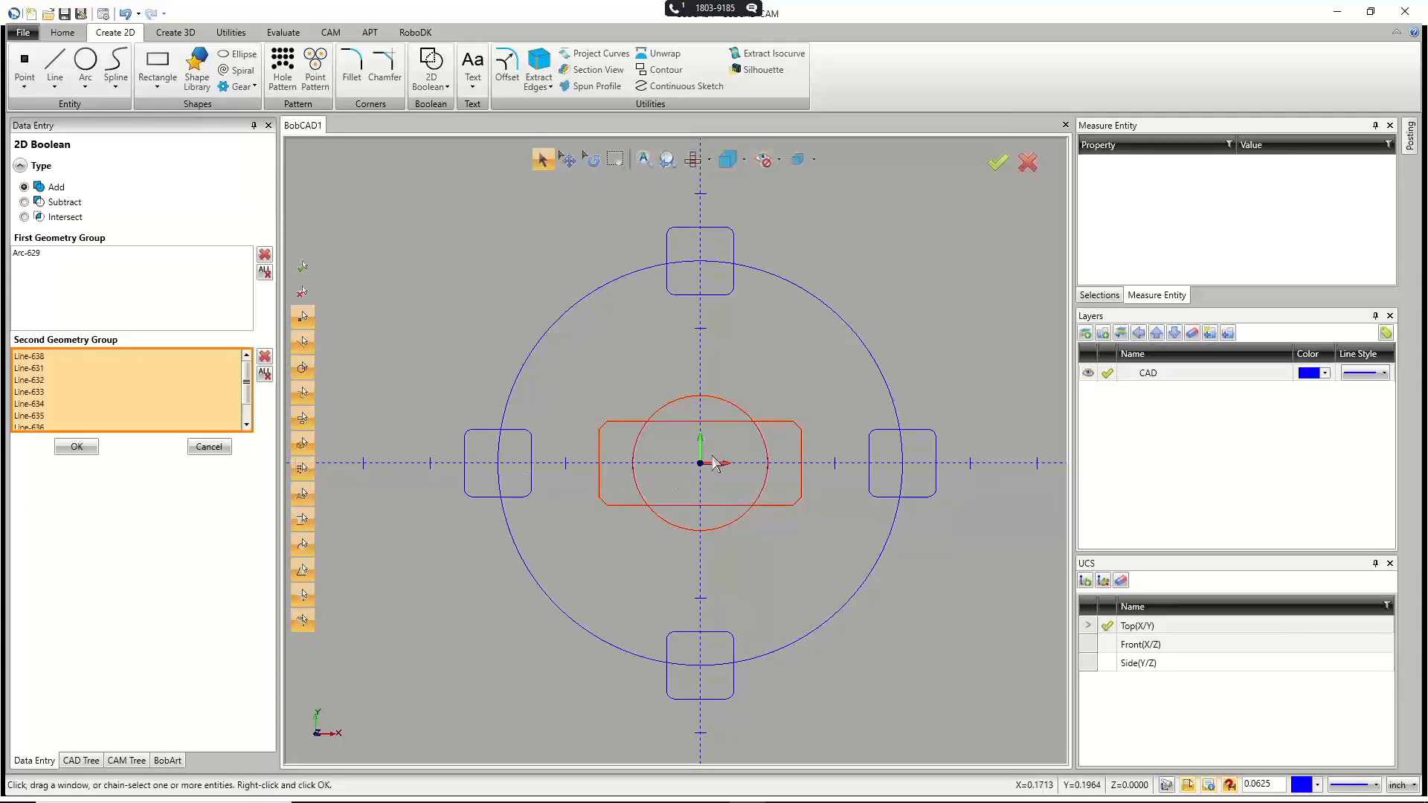
pyautogui.scroll(3, 713, 464)
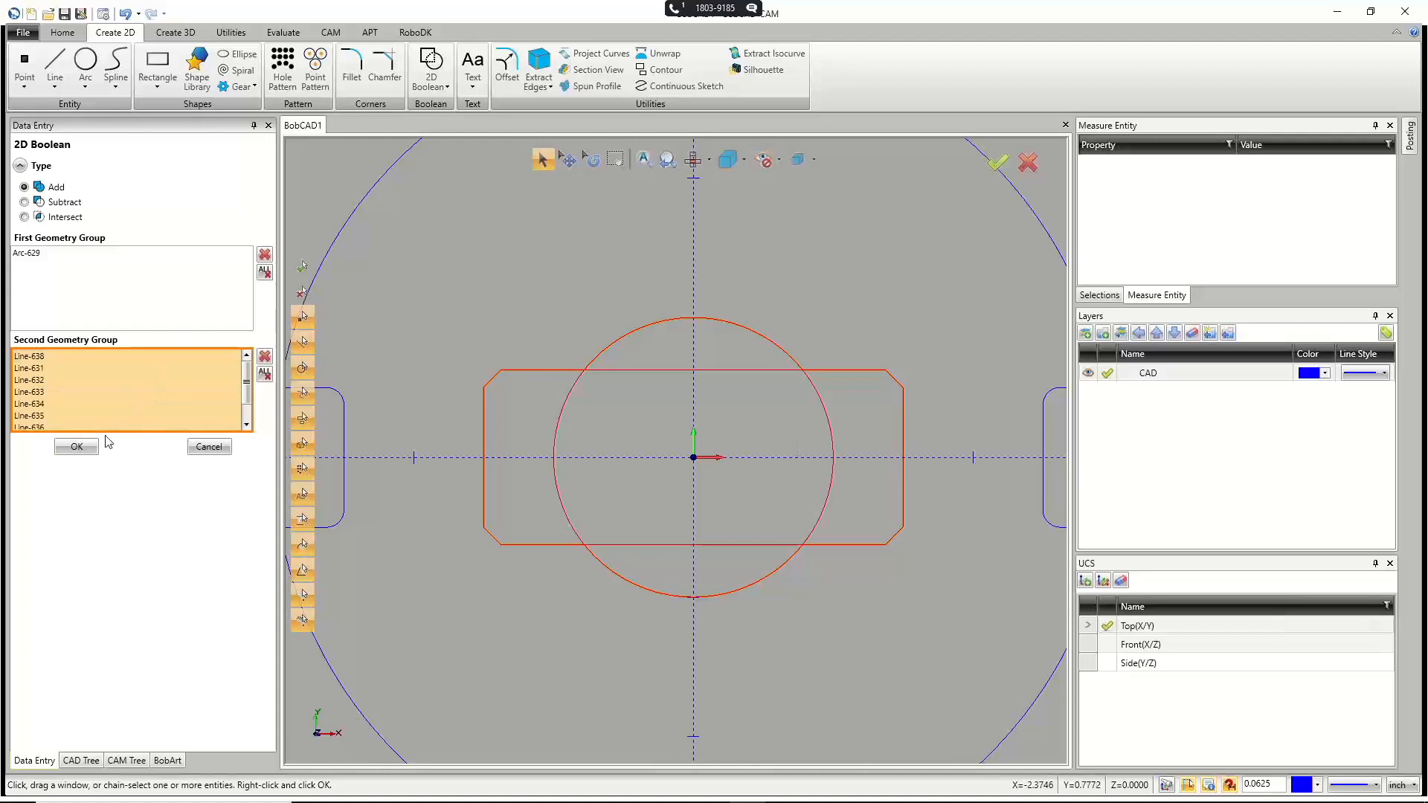
pyautogui.click(79, 447)
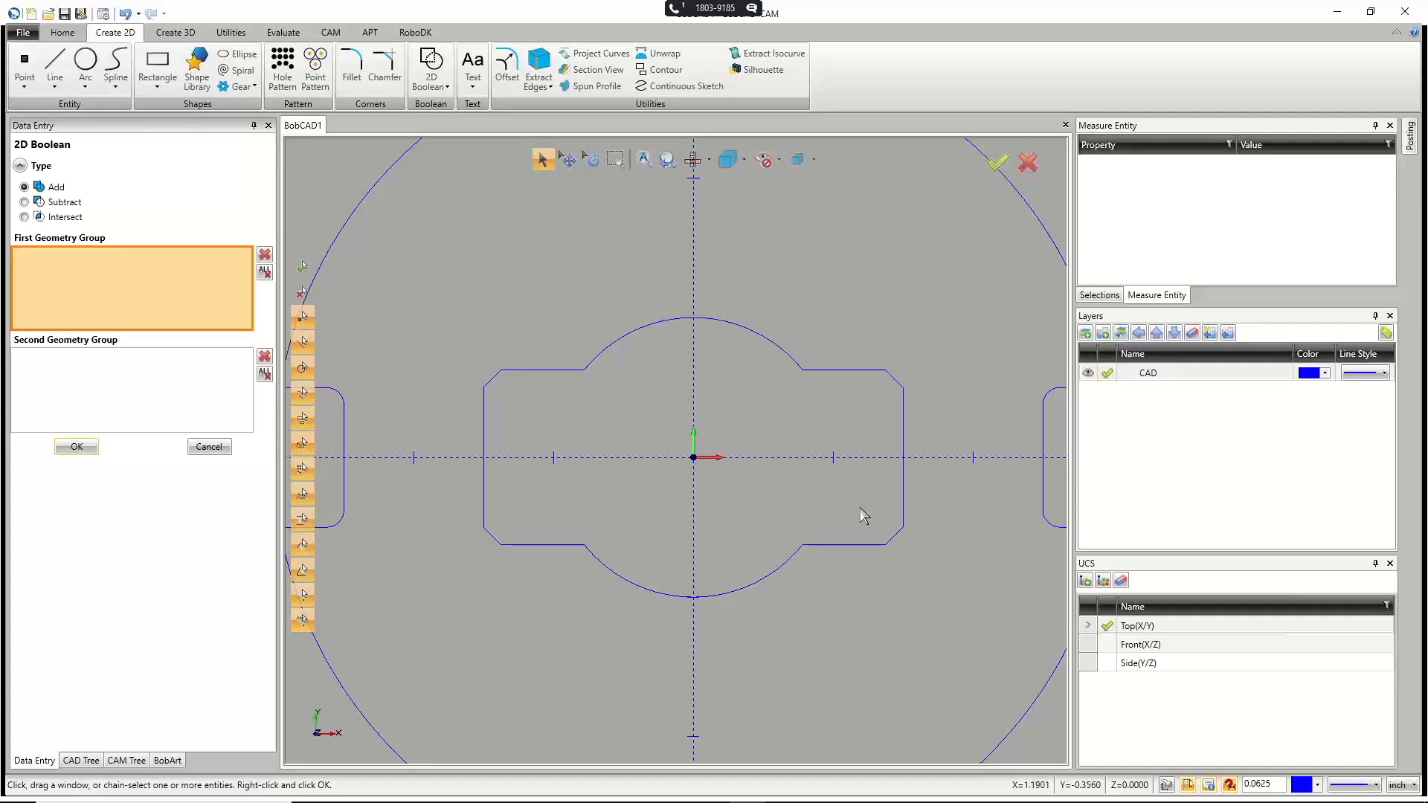
# Cut the four rounded squares out of the large outer circle with a 2D Boolean Subtract.
pyautogui.hotkey('ctrl', 'f')
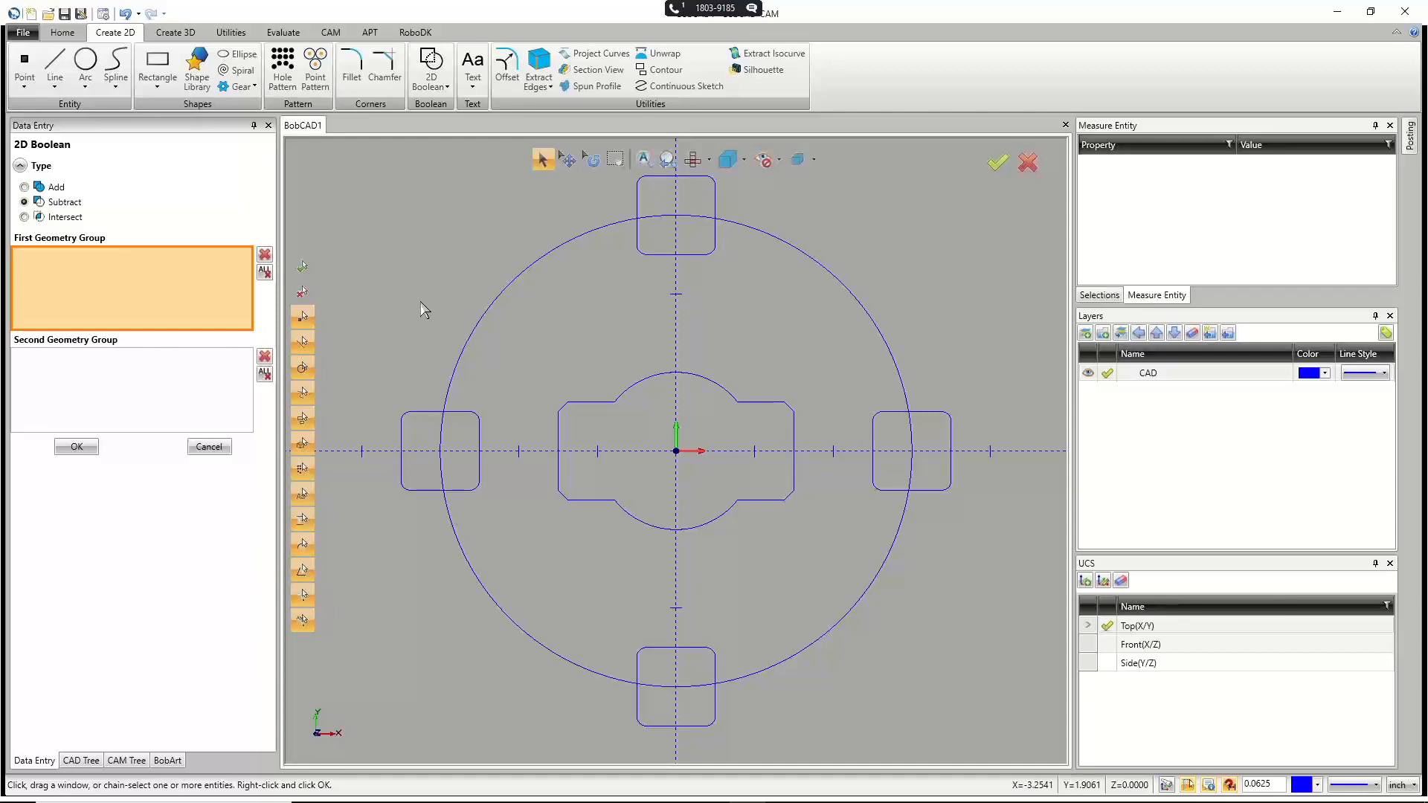
pyautogui.click(491, 301)
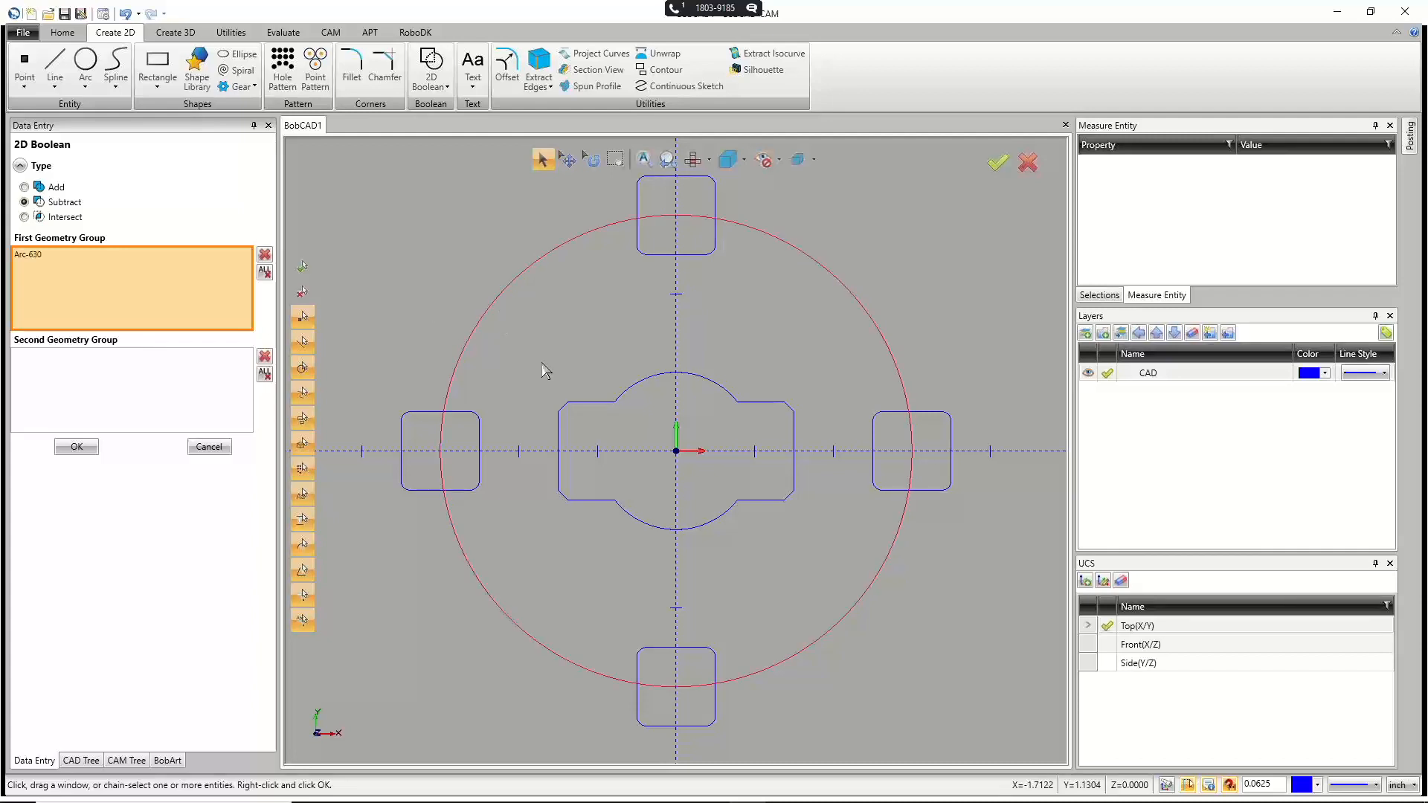
pyautogui.click(115, 388)
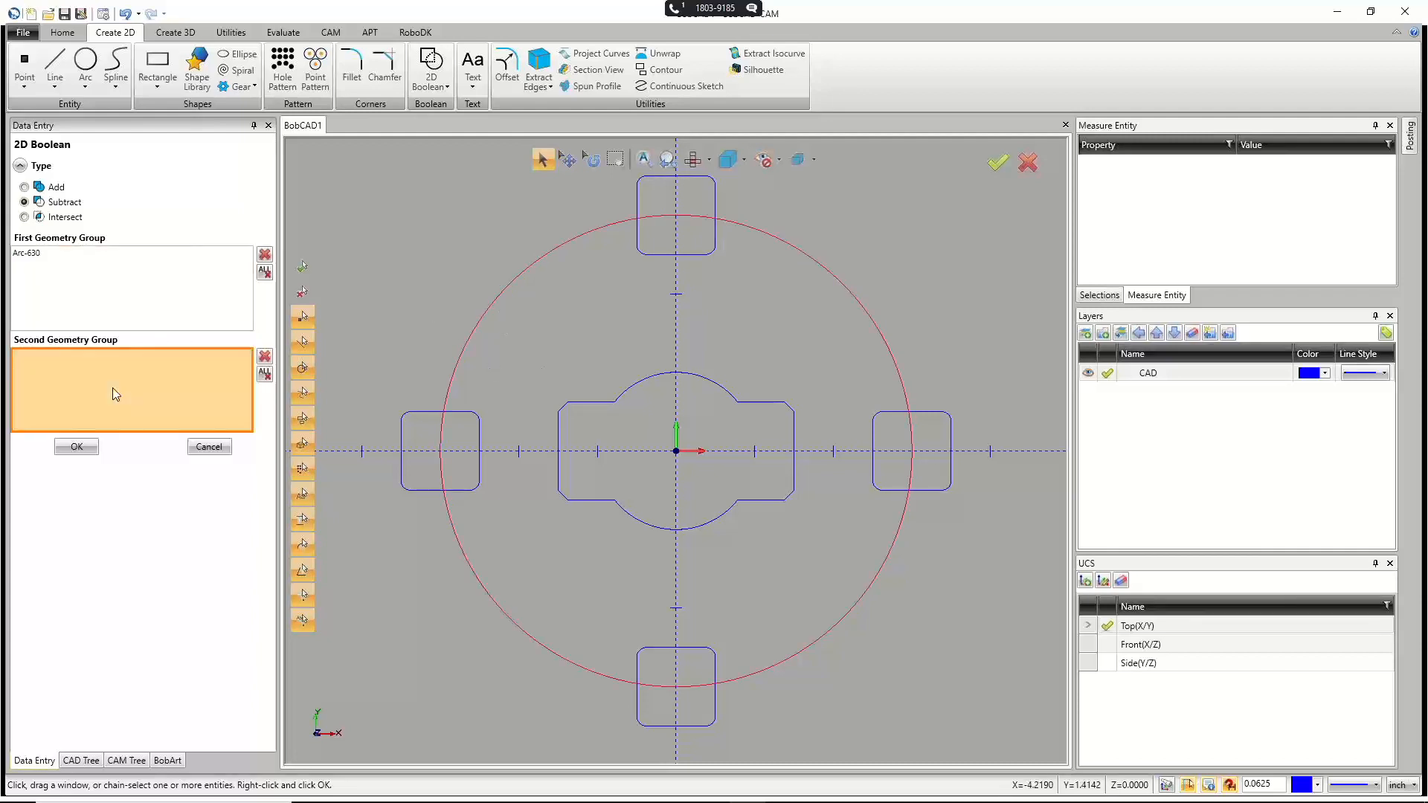
pyautogui.click(949, 490)
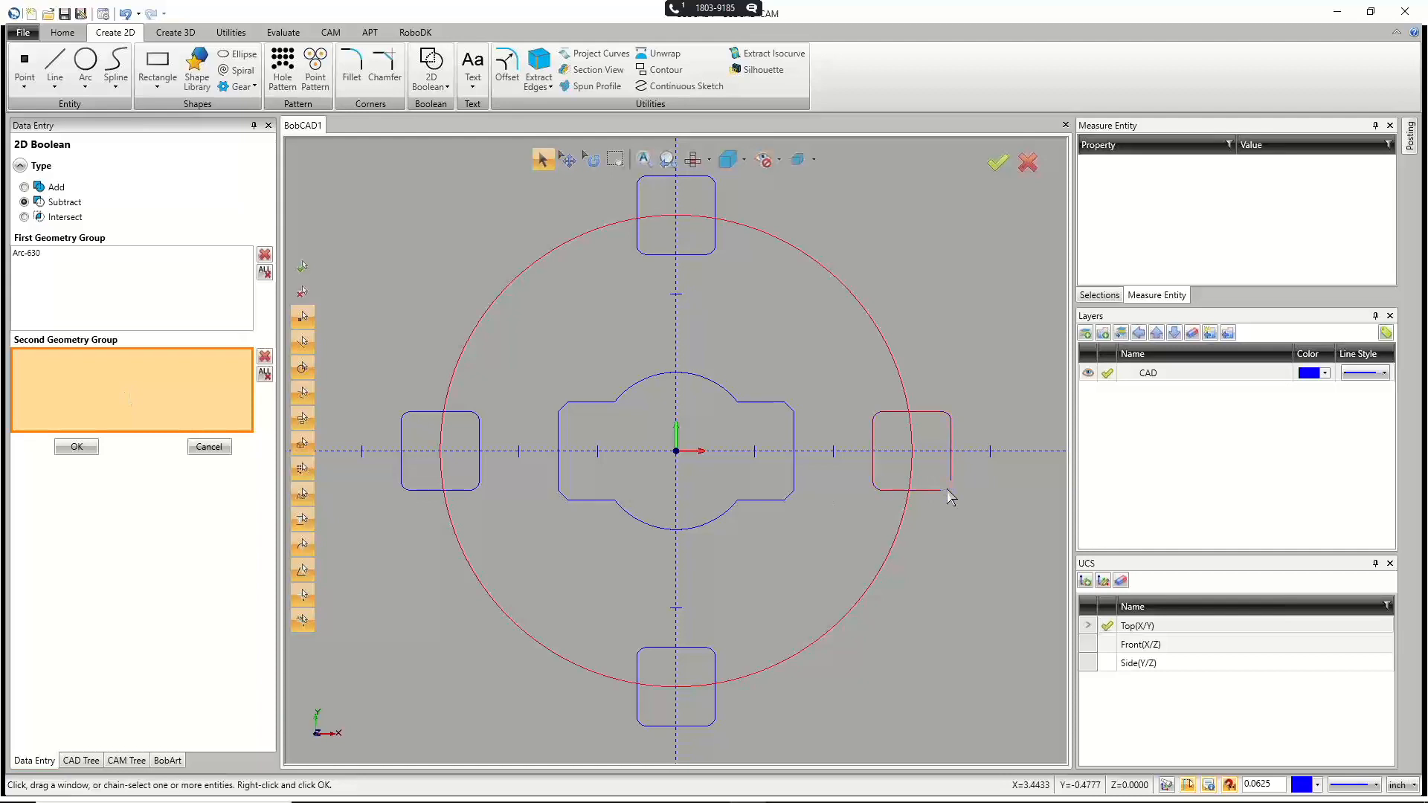
pyautogui.click(715, 209)
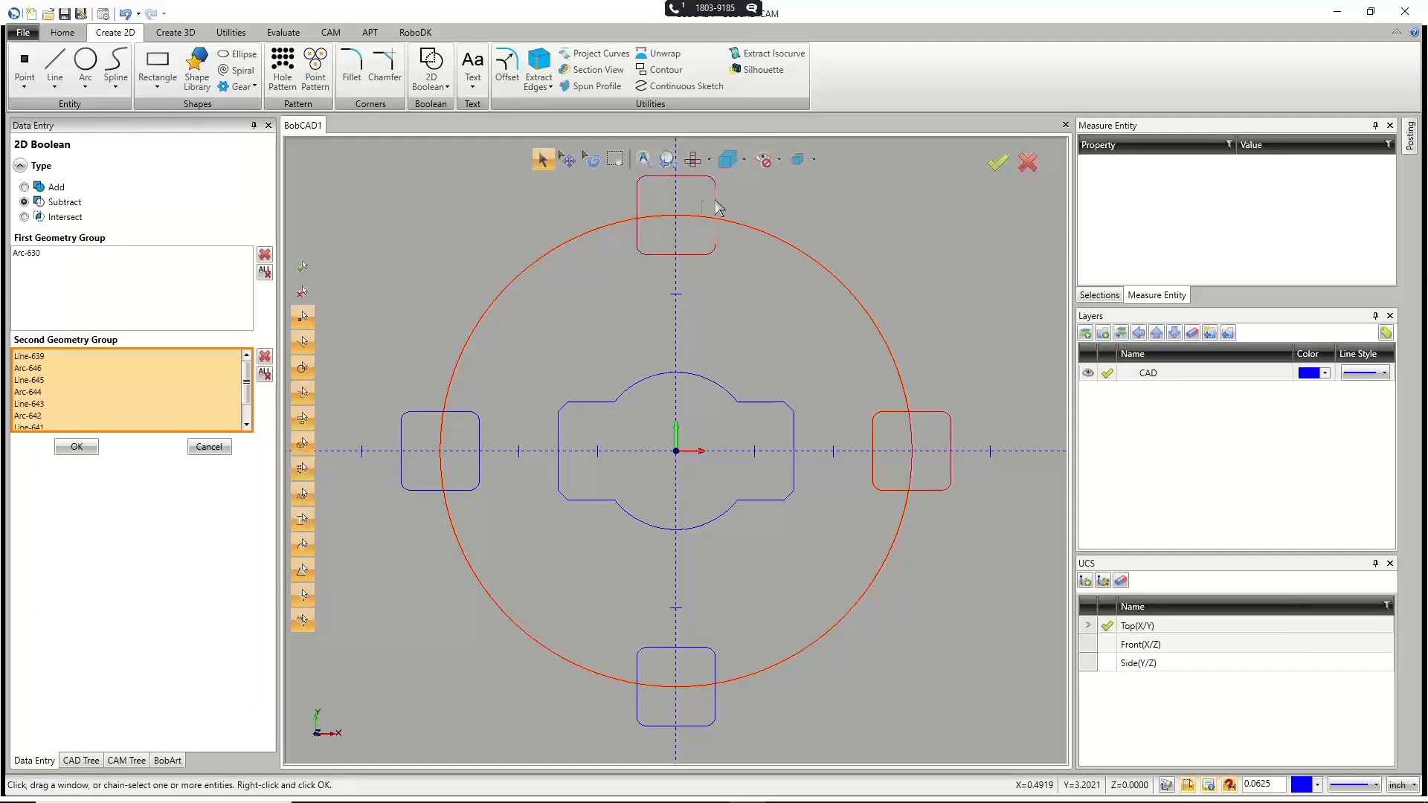
pyautogui.click(423, 411)
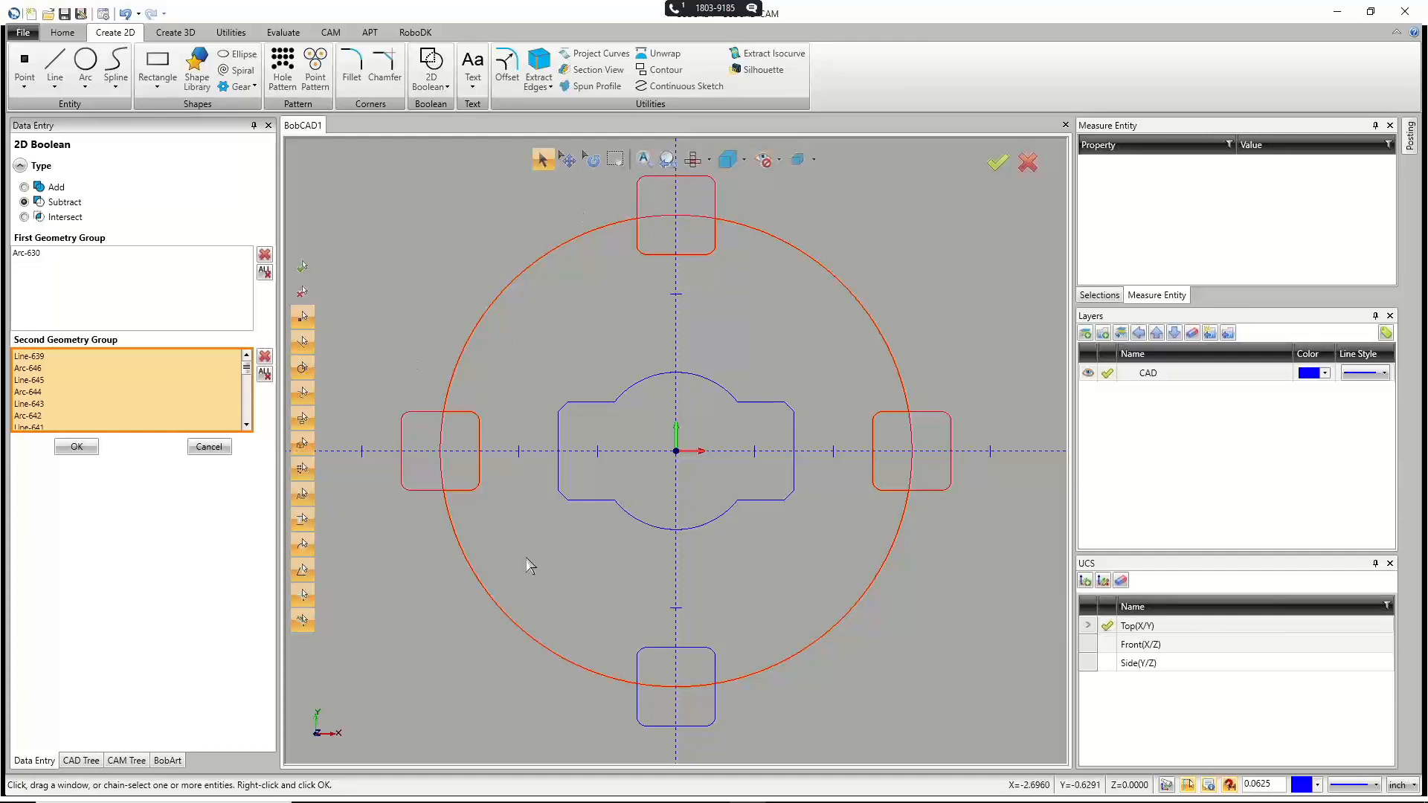
pyautogui.click(680, 726)
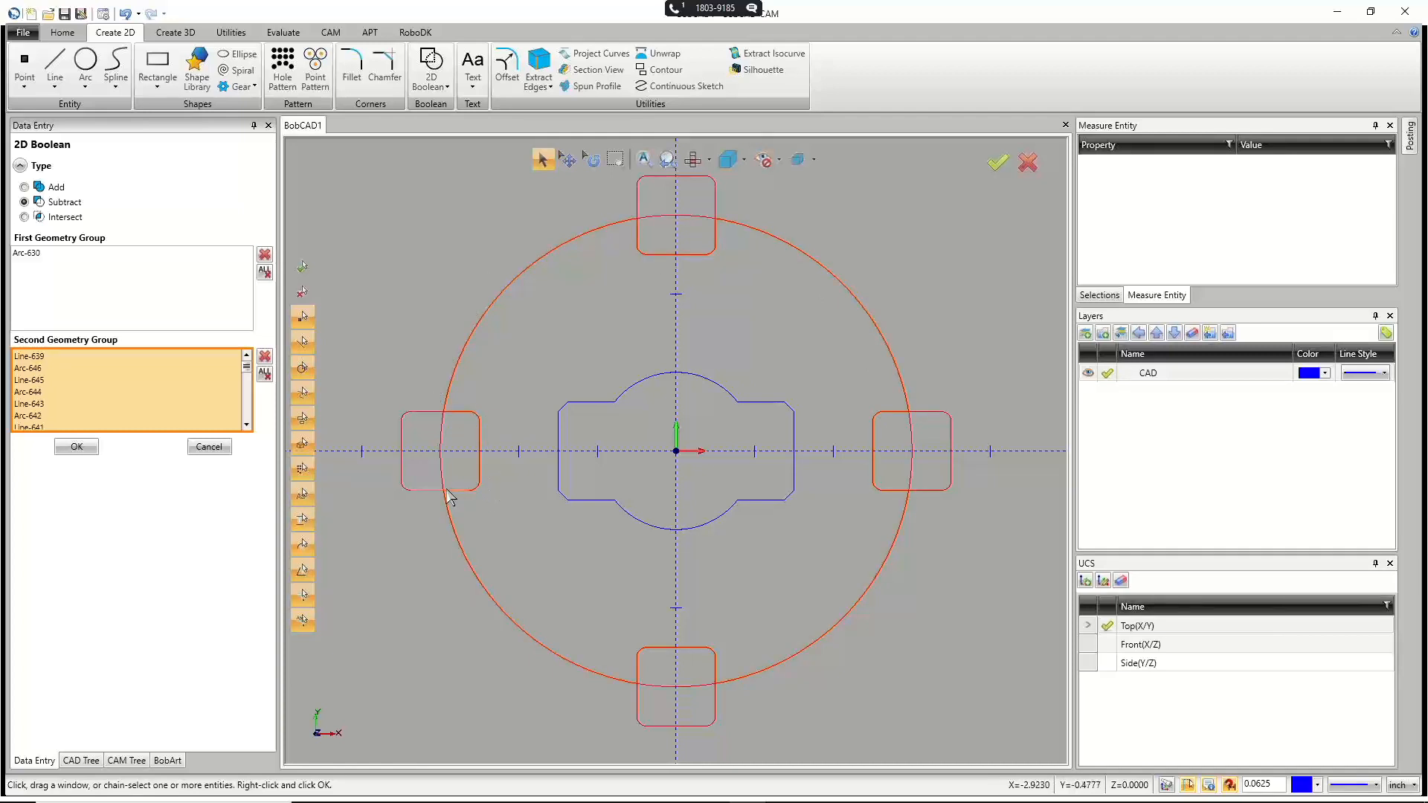
pyautogui.click(77, 447)
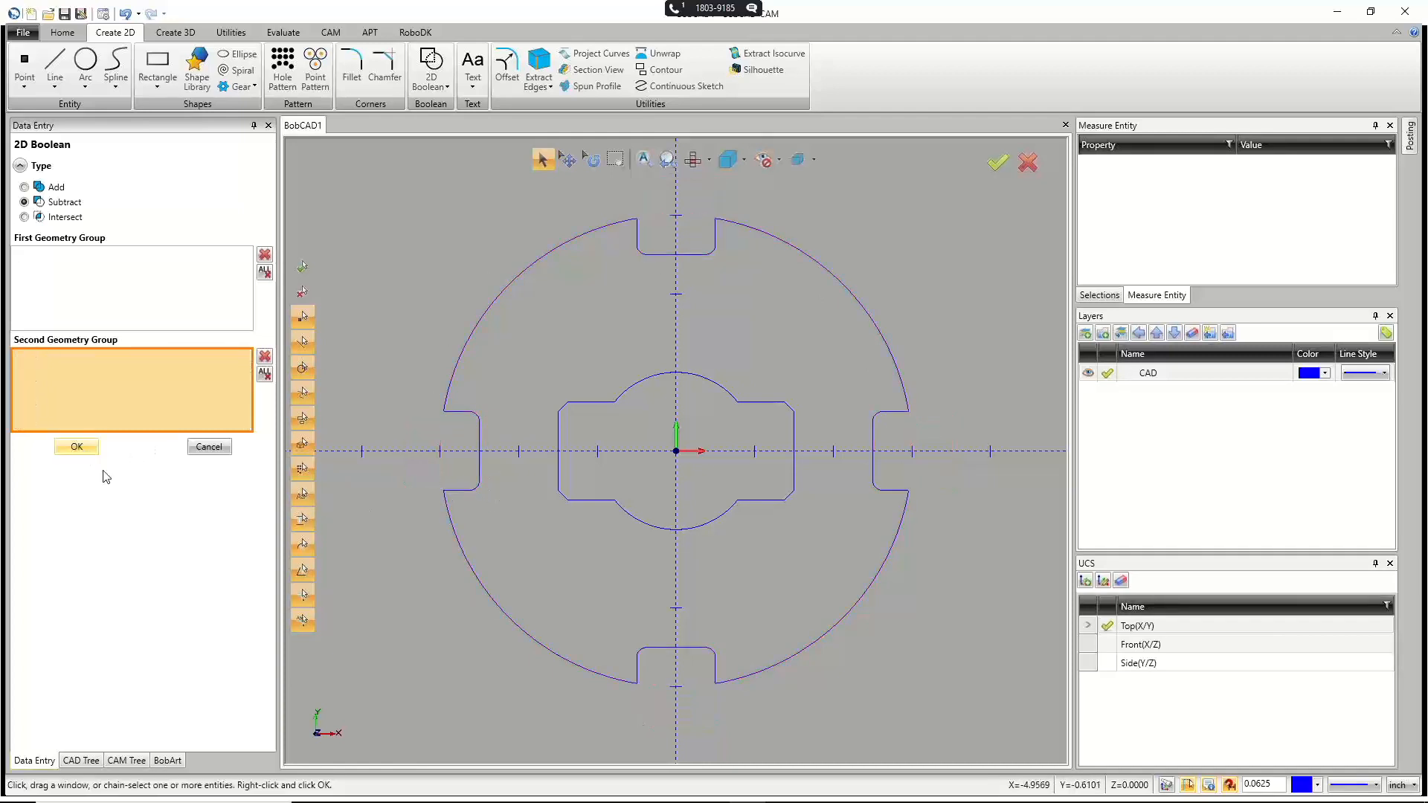
pyautogui.click(211, 447)
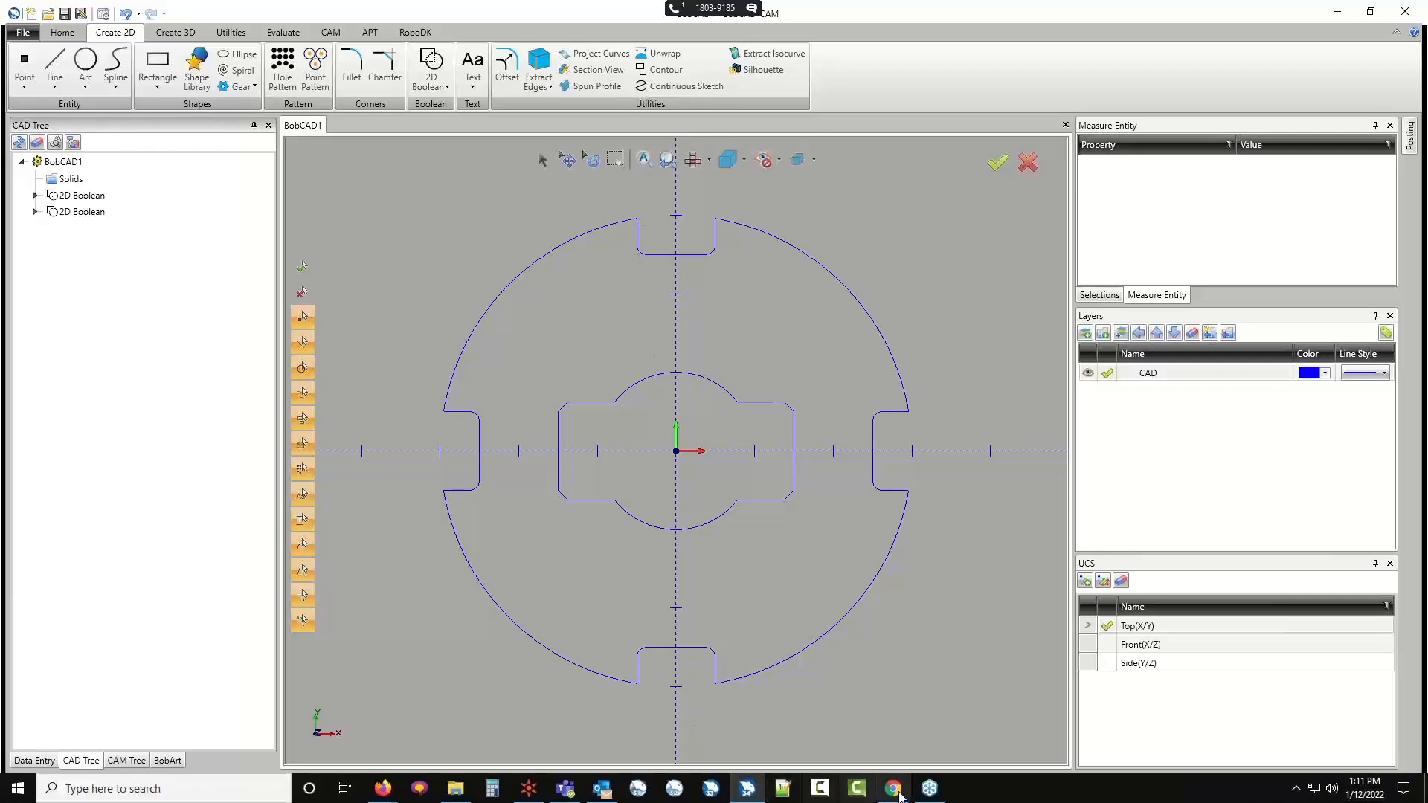
# Check the PDF drawing's notch radii and set up a Fillet in BobCAD-CAM using chain picking and a 0.09 radius.
pyautogui.click(895, 793)
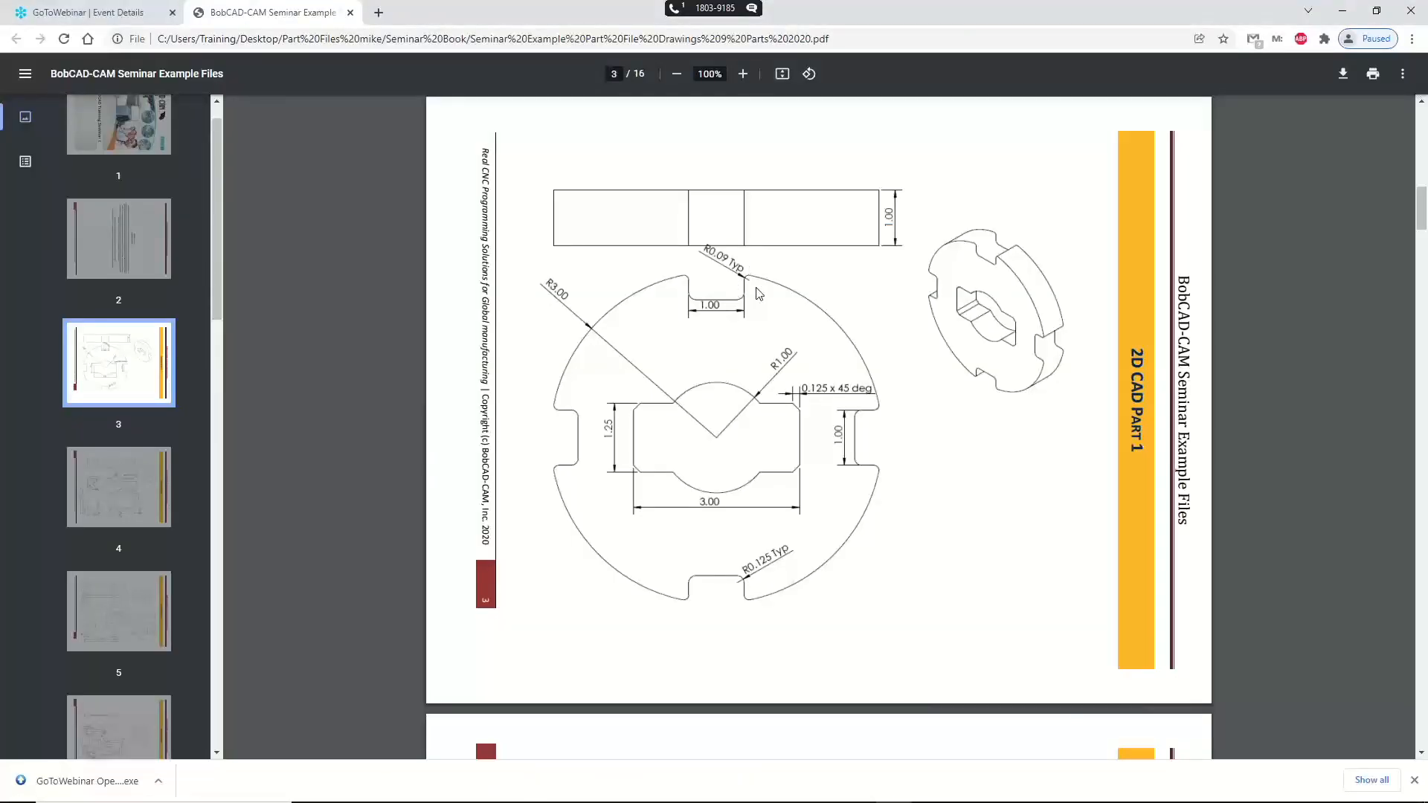
pyautogui.click(1342, 10)
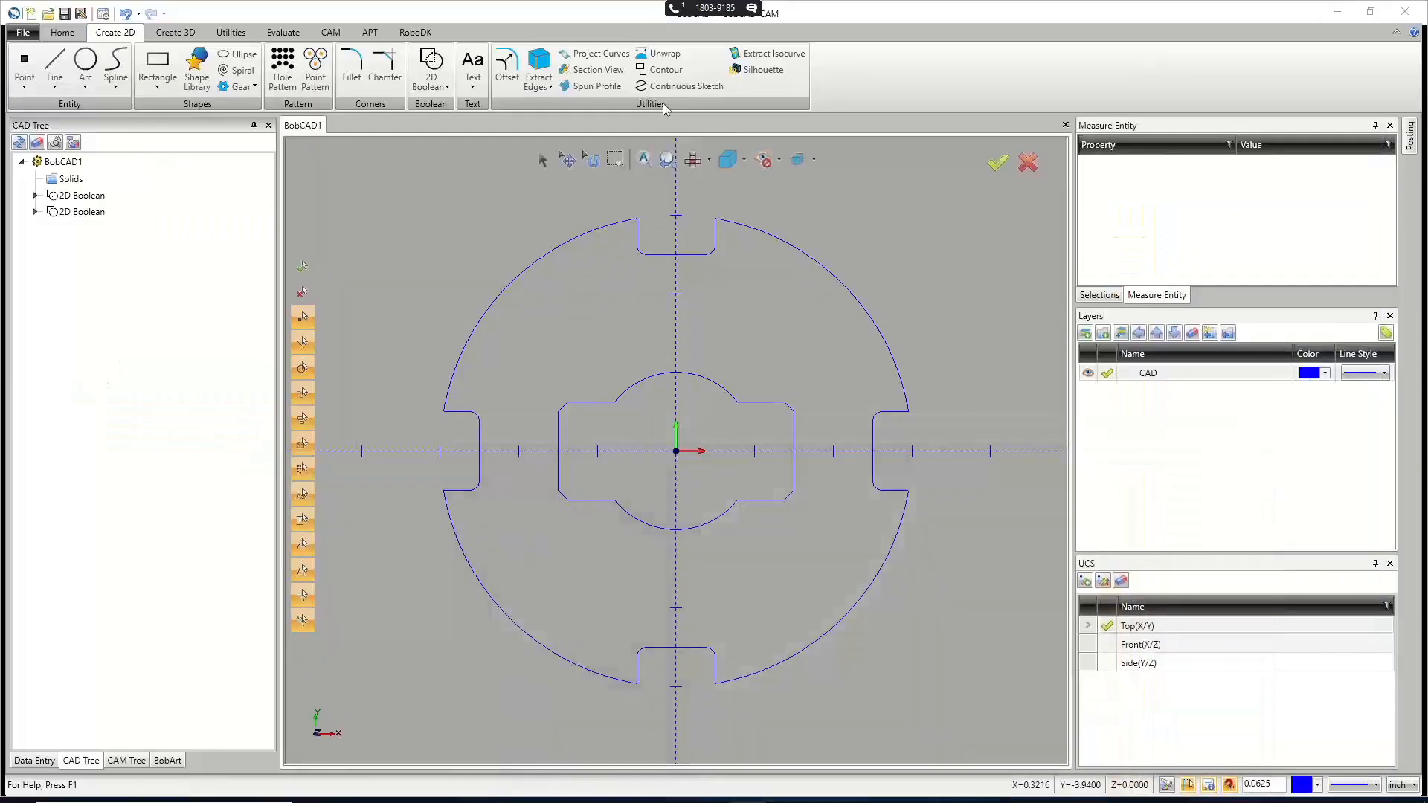
pyautogui.click(351, 67)
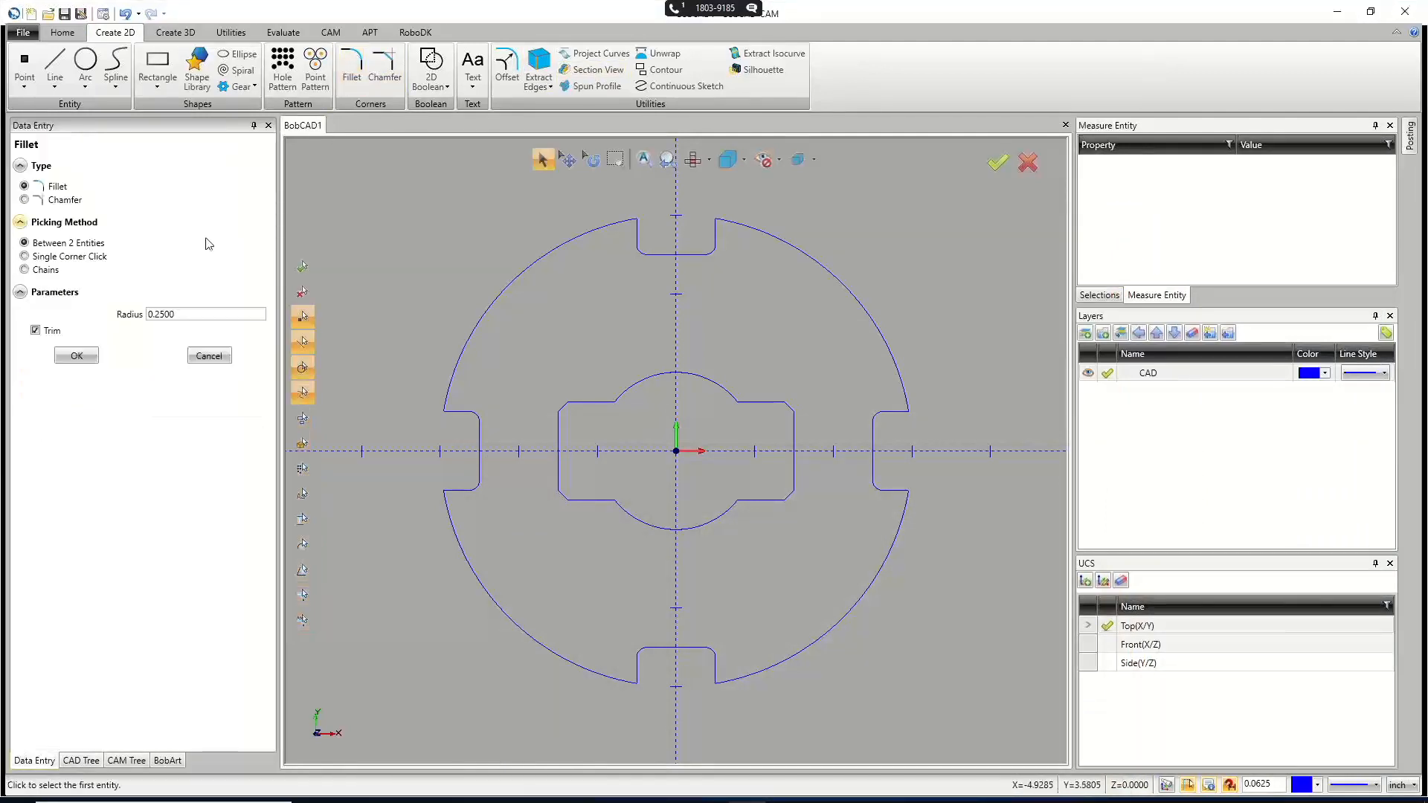
pyautogui.click(43, 270)
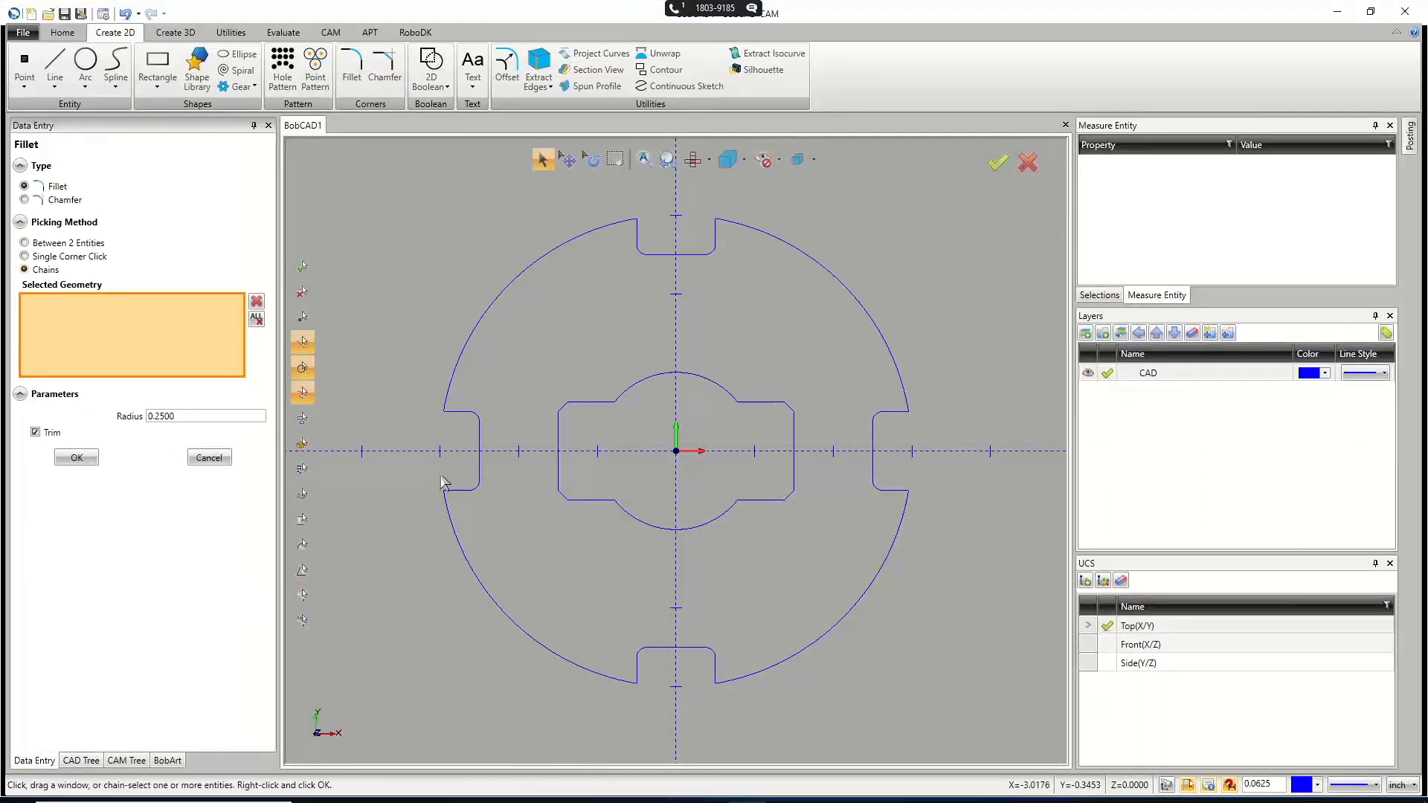
pyautogui.doubleClick(178, 415)
pyautogui.write('.09')
pyautogui.click(155, 570)
pyautogui.scroll(4, 689, 452)
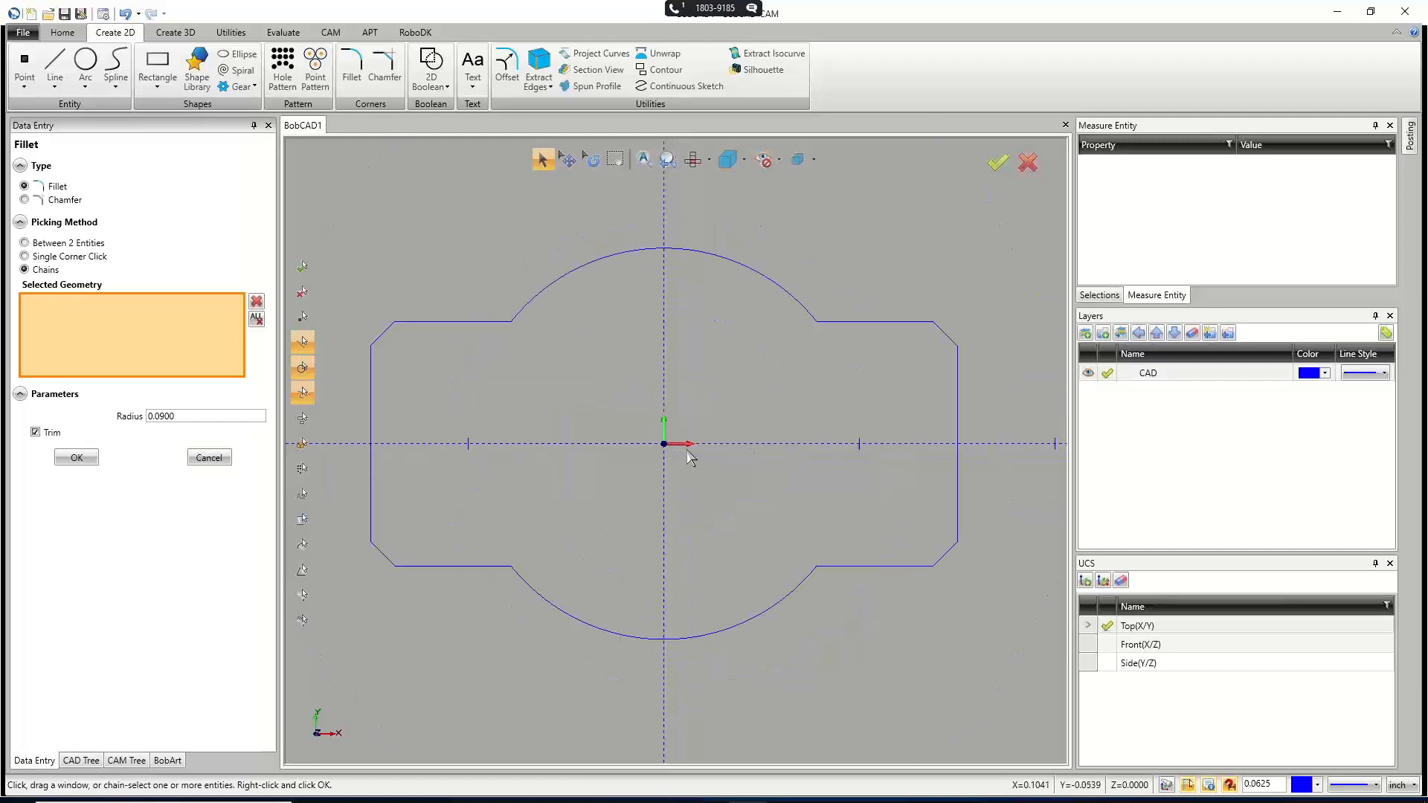
pyautogui.scroll(3, 620, 427)
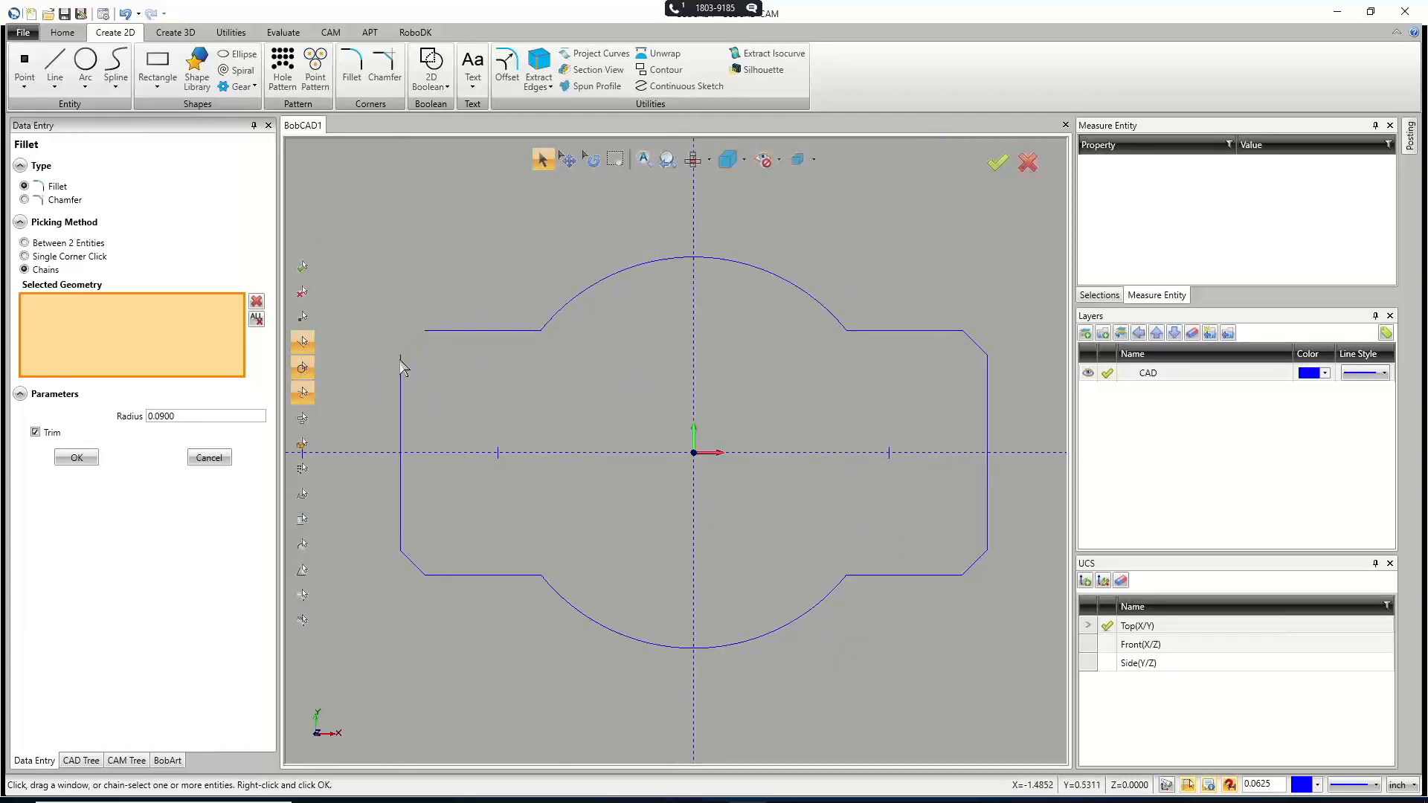
pyautogui.click(402, 411)
pyautogui.scroll(15, 399, 360)
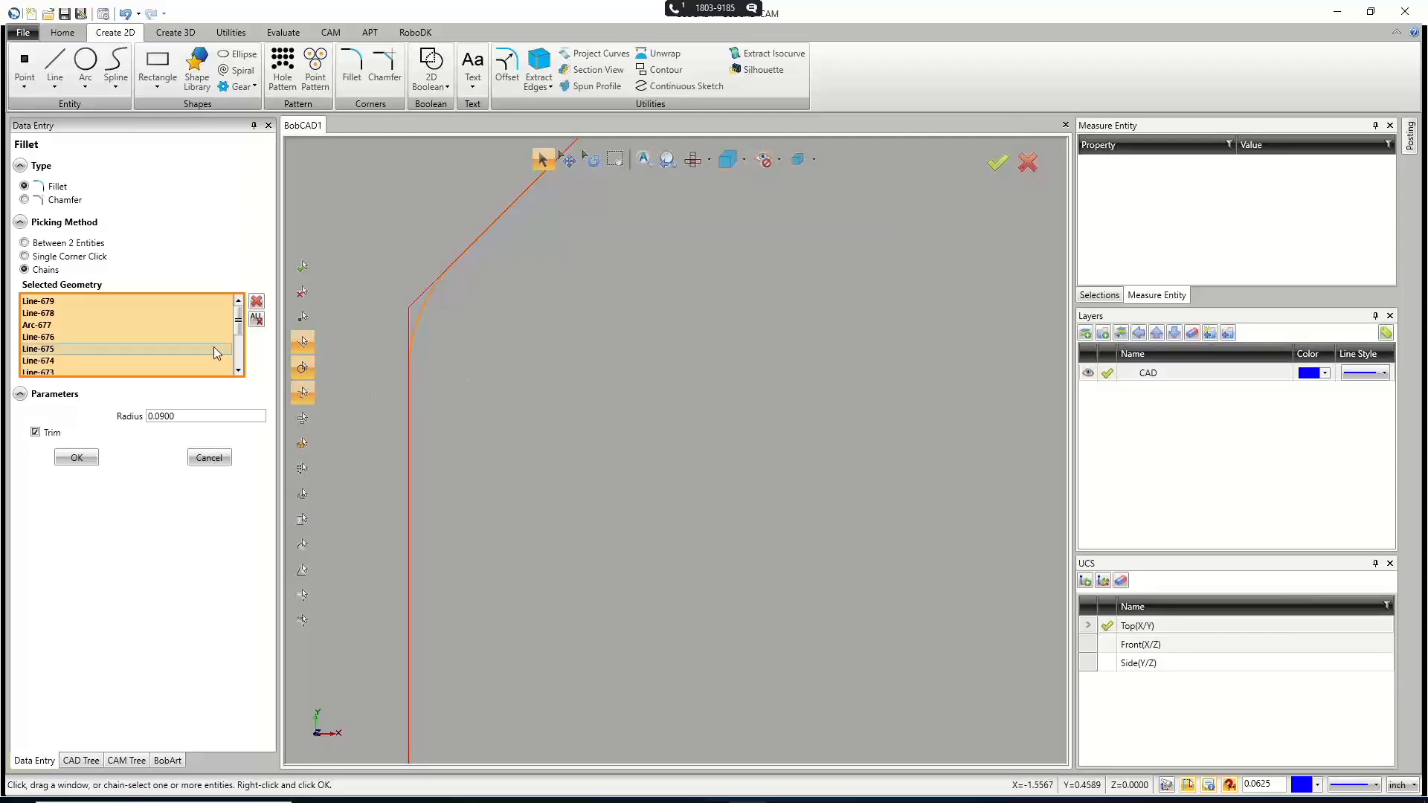
pyautogui.click(259, 319)
# Fillet the sharp corners of the outer notched profile with a 0.09 radius by chain selection, with trimming on, and close the Fillet command.
pyautogui.middleClick(578, 413)
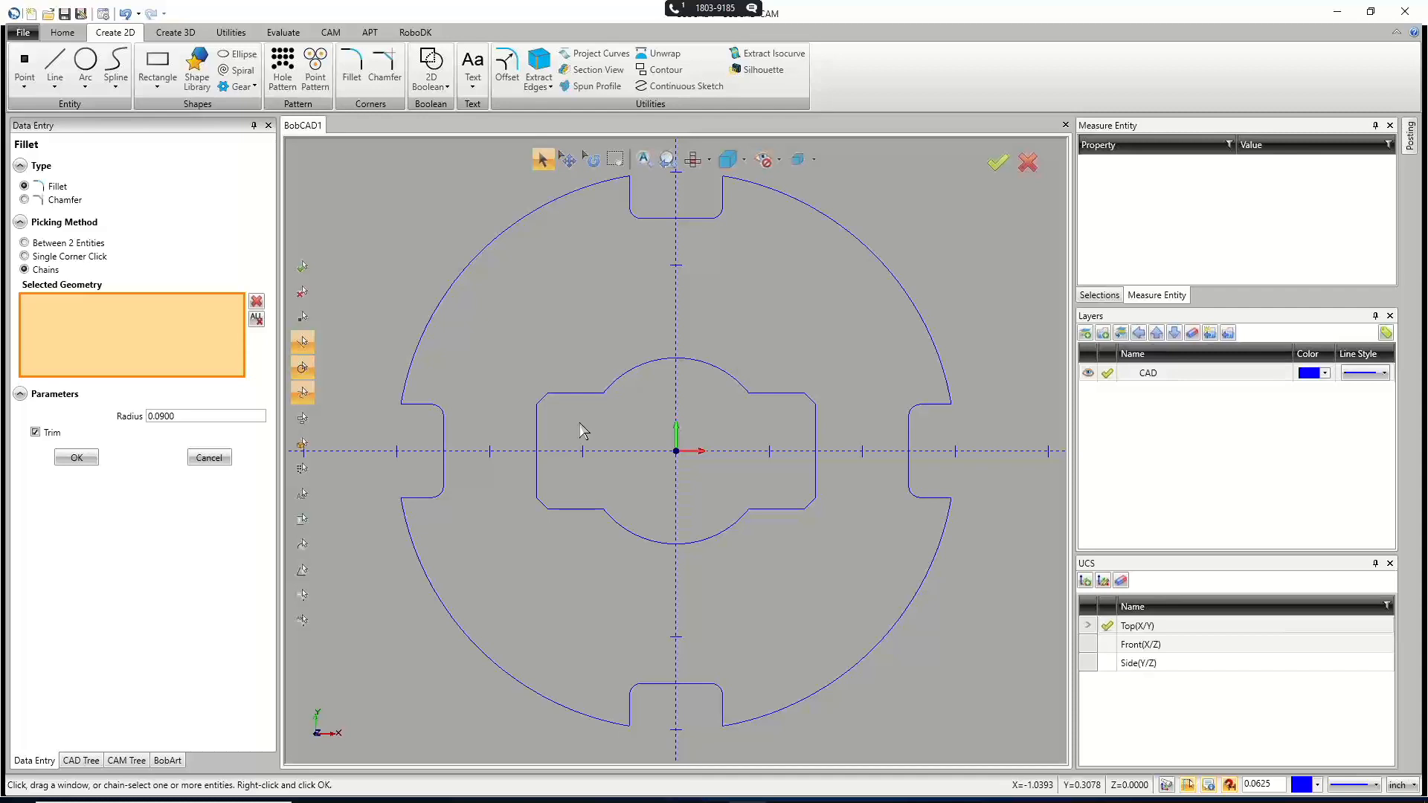
pyautogui.click(424, 336)
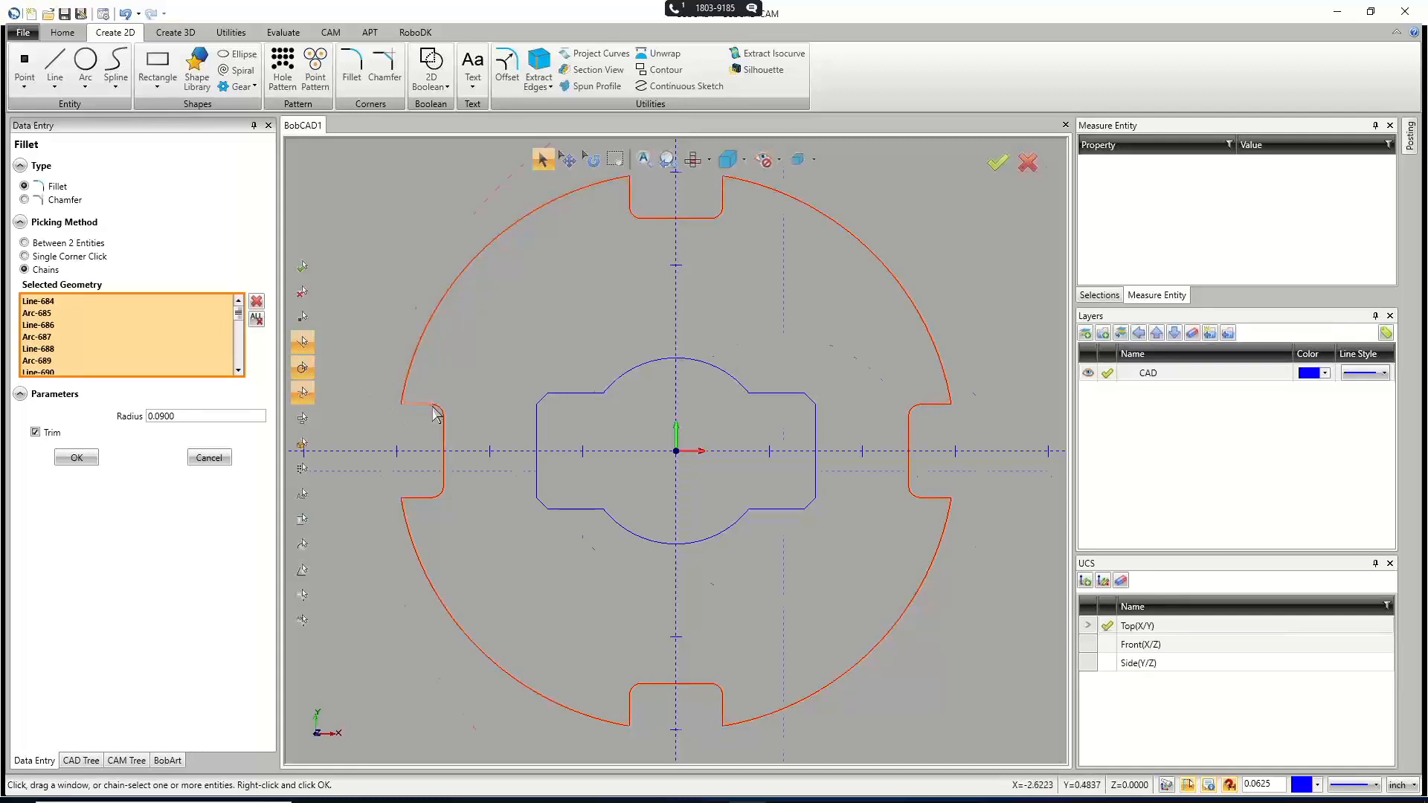
pyautogui.scroll(5, 434, 409)
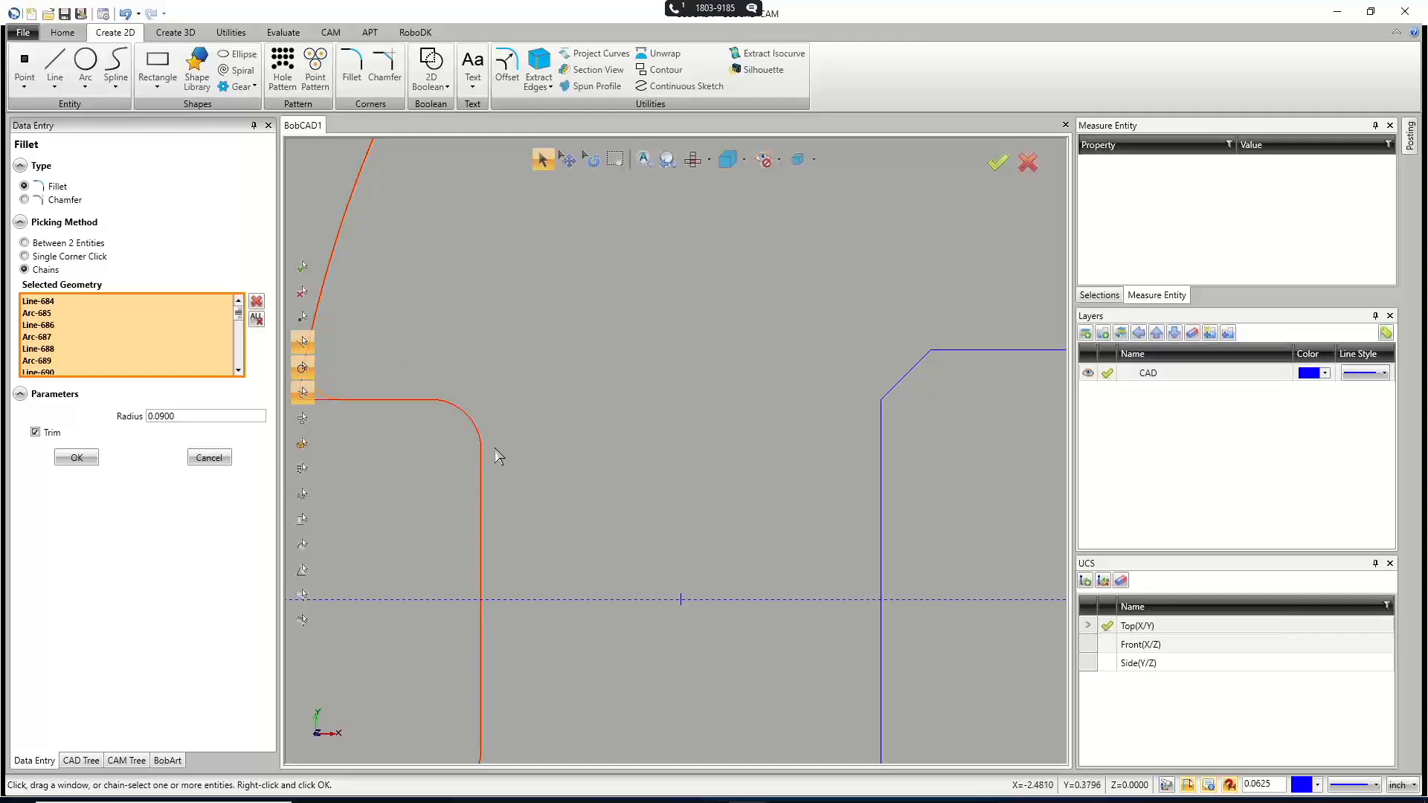
pyautogui.scroll(-2, 547, 449)
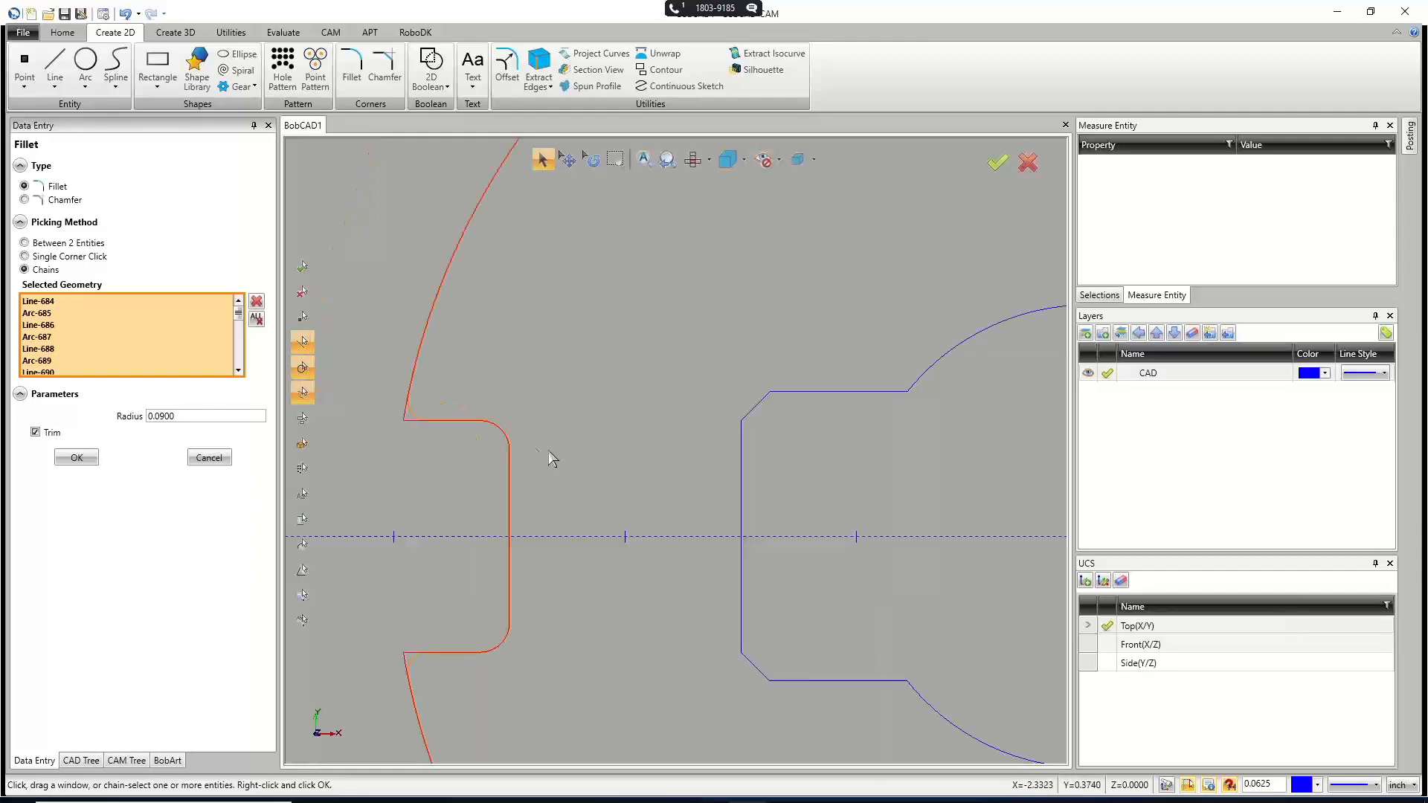
pyautogui.scroll(3, 405, 418)
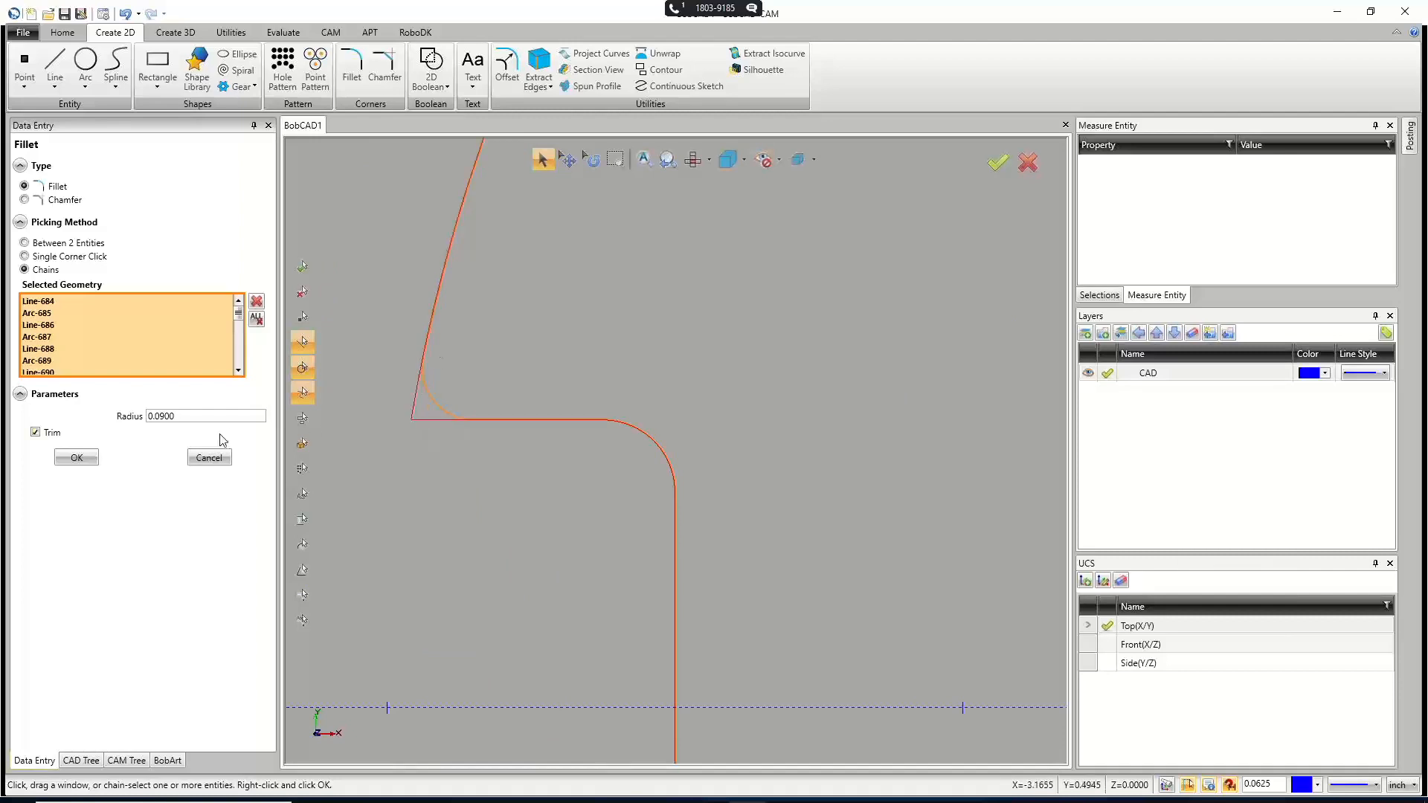
pyautogui.click(79, 457)
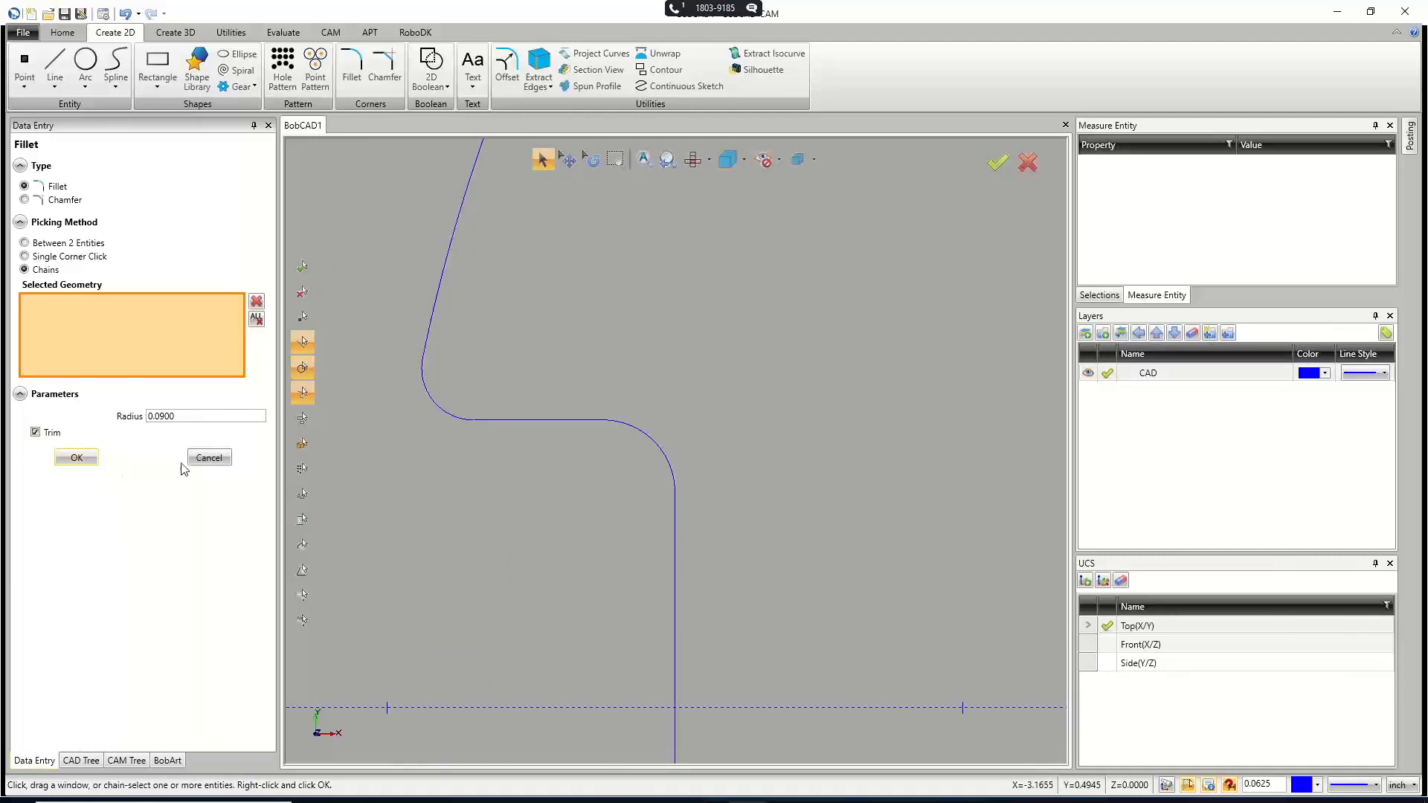
pyautogui.click(204, 459)
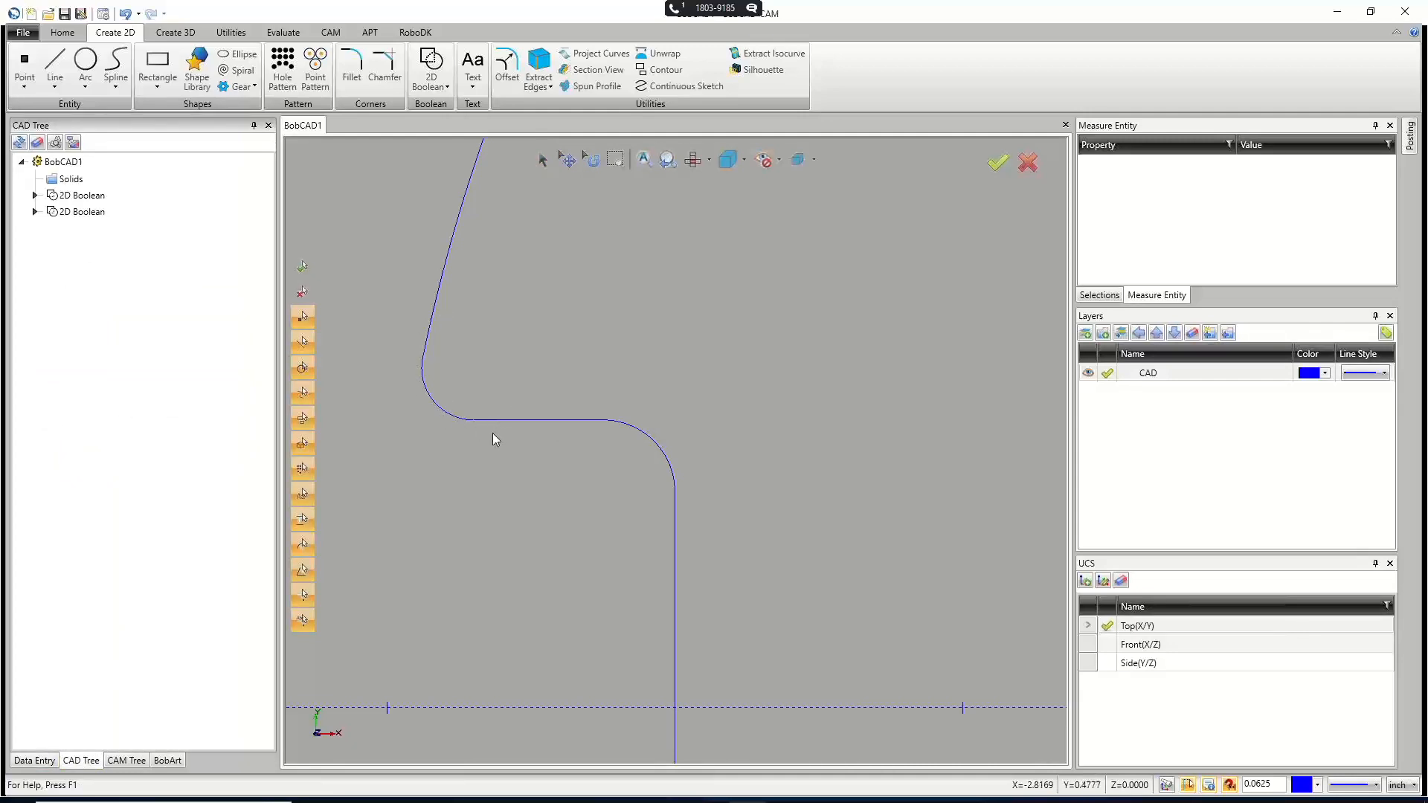
pyautogui.hotkey('ctrl', 'f')
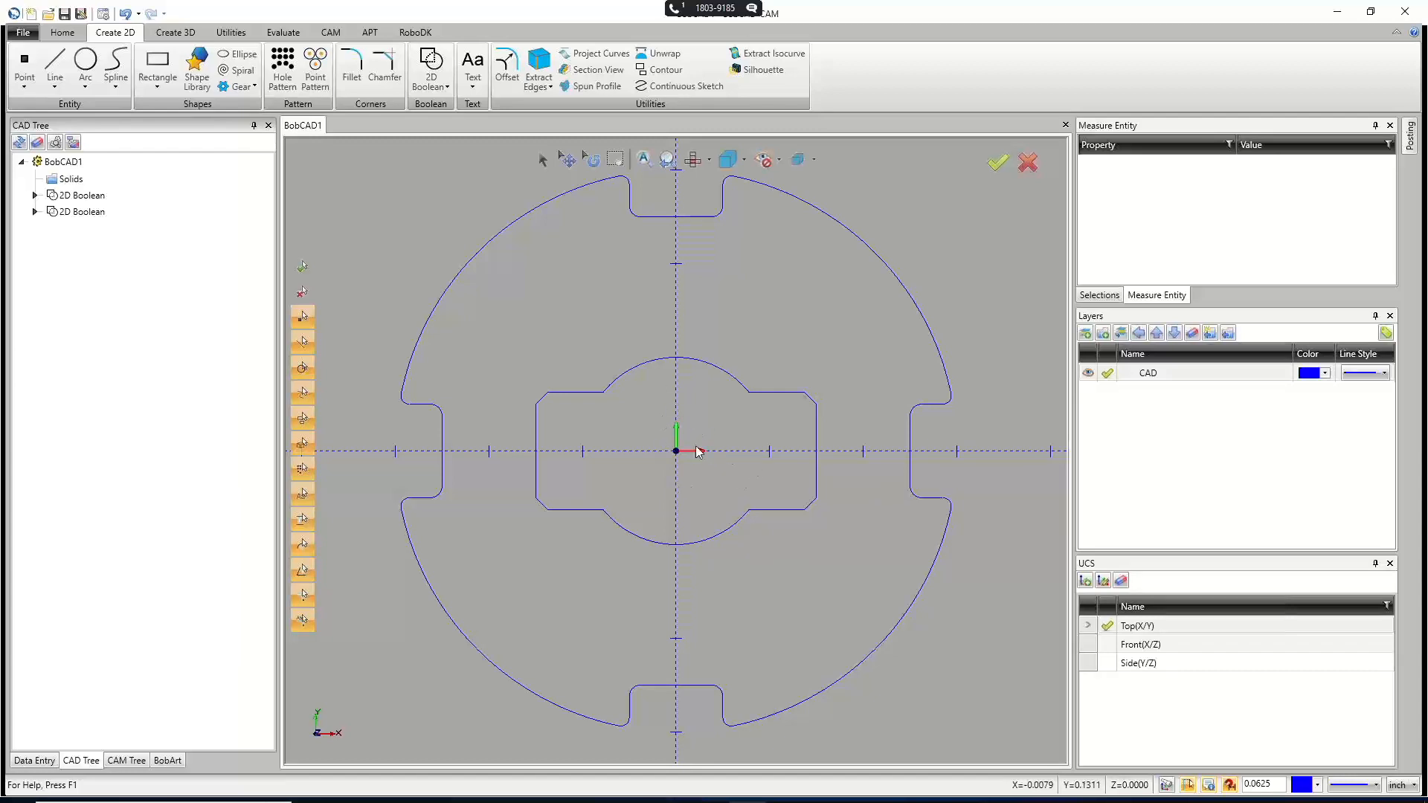
# Draw a 24 by 24 inch square with its lower-left corner at the origin.
pyautogui.scroll(-5, 673, 456)
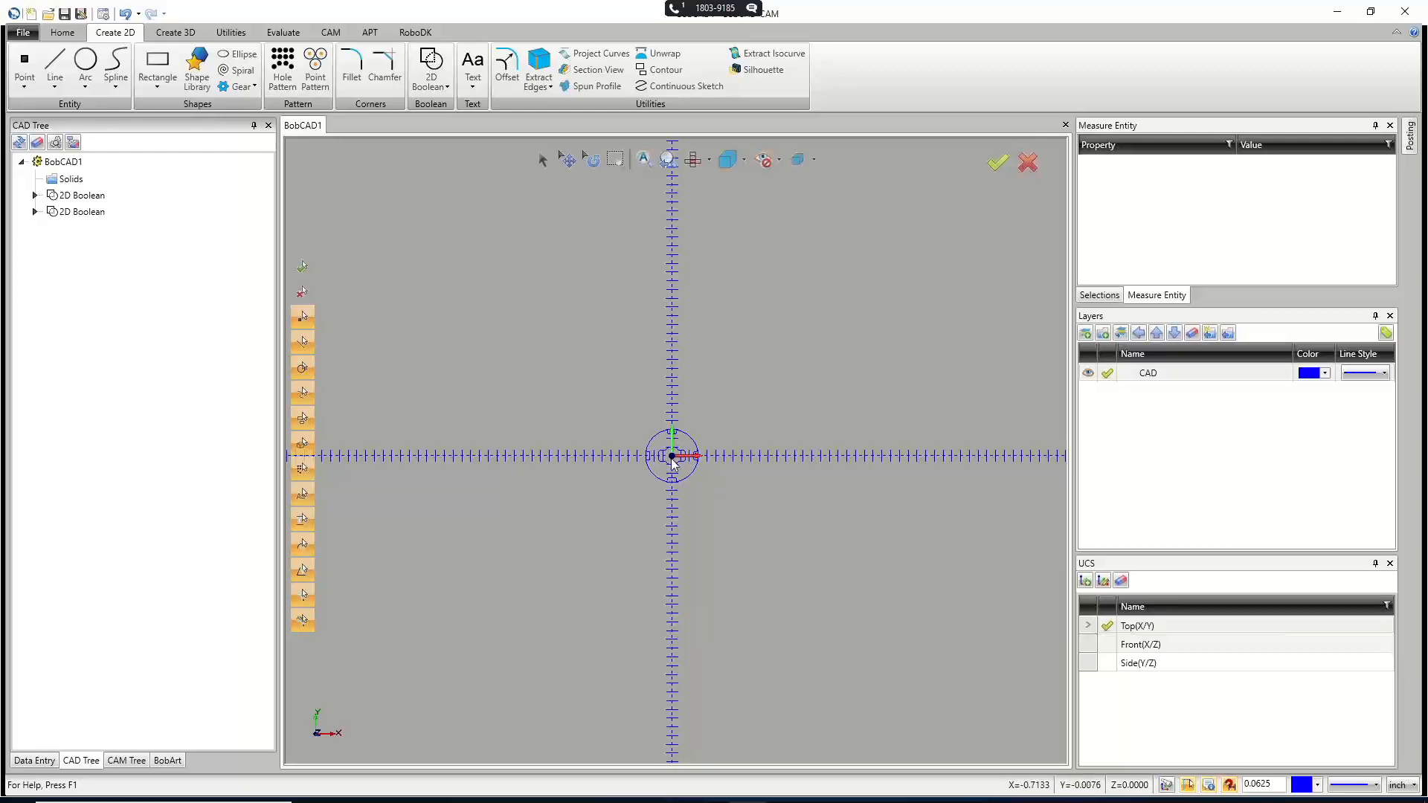
pyautogui.scroll(4, 681, 459)
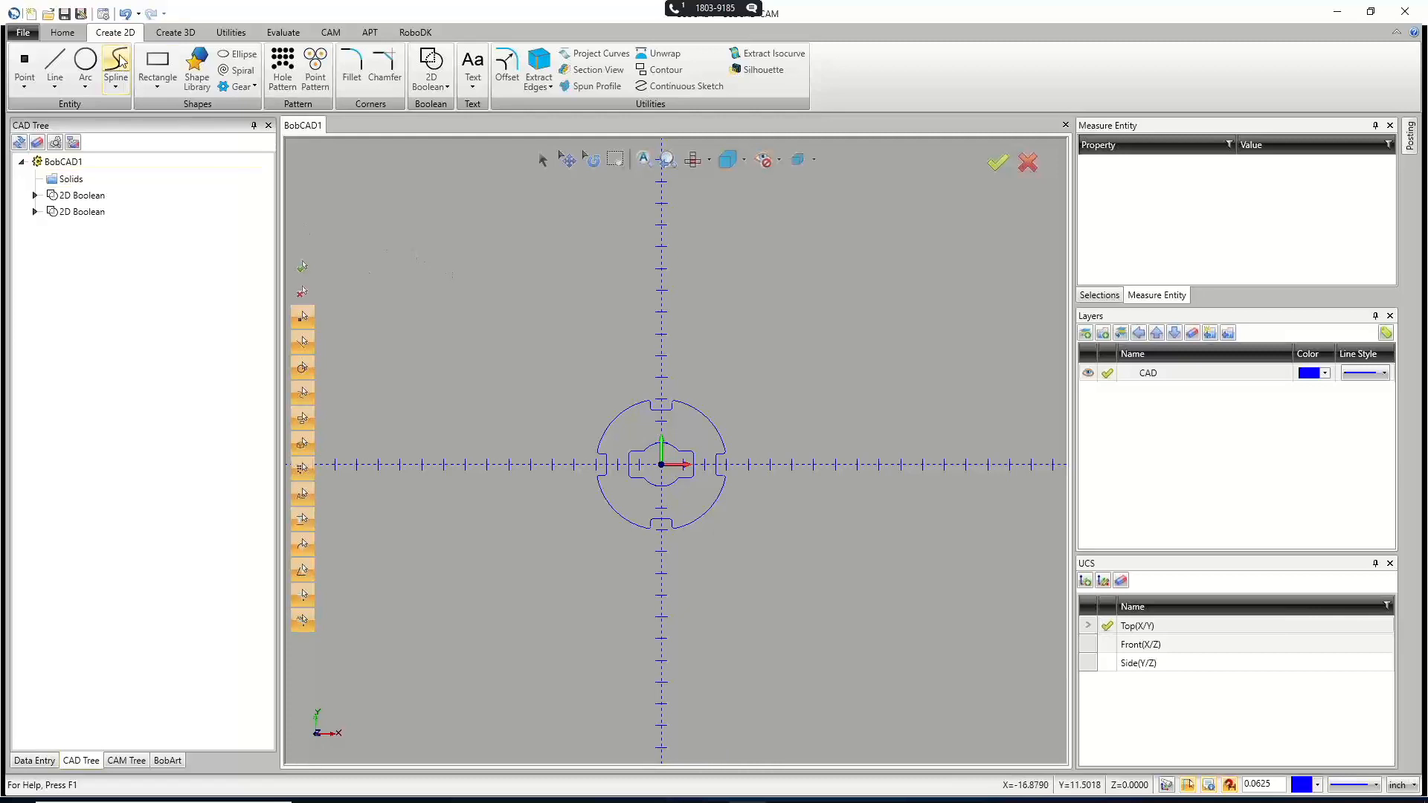
pyautogui.click(158, 68)
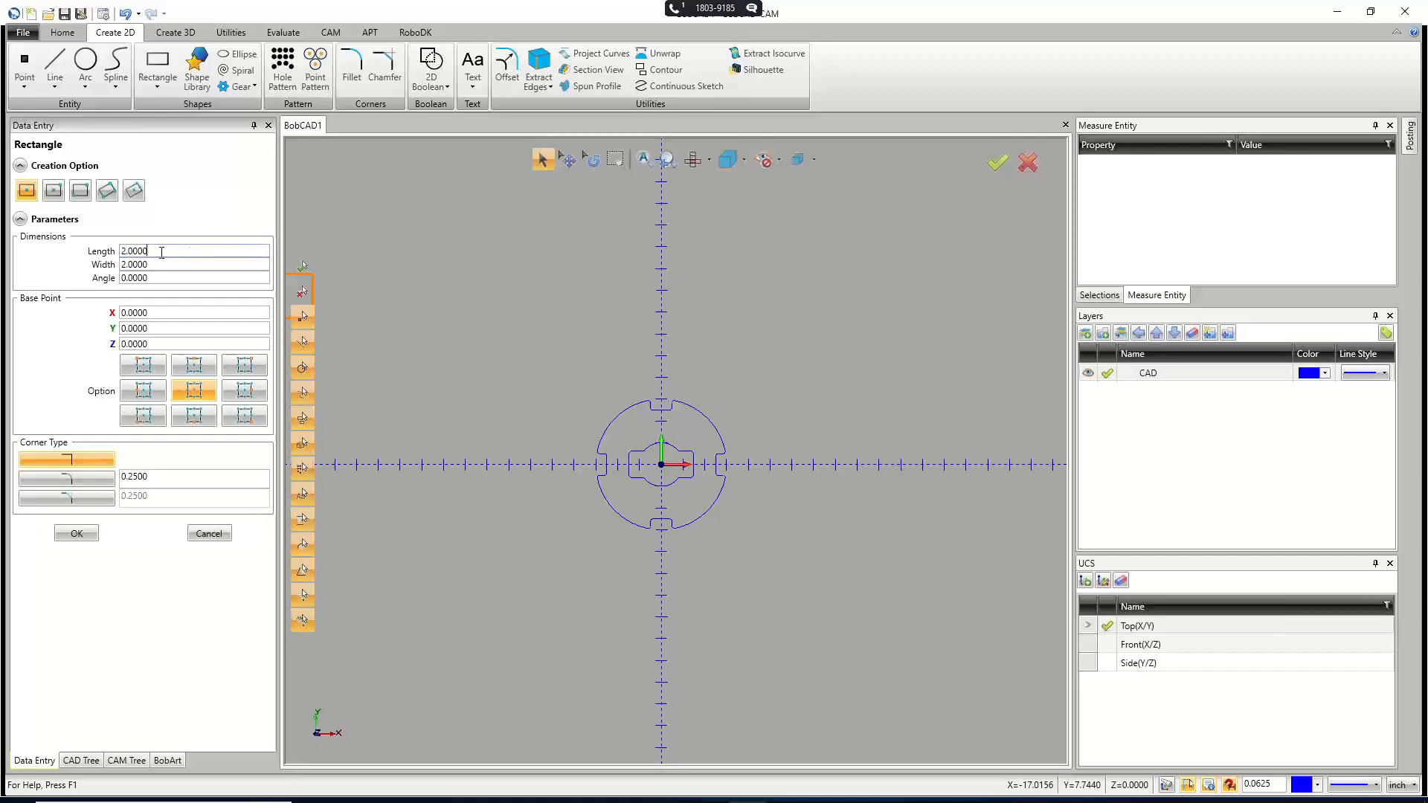
pyautogui.moveTo(190, 253); pyautogui.dragTo(113, 251)
pyautogui.write('24')
pyautogui.press('Tab')
pyautogui.write('24')
pyautogui.press('Tab')
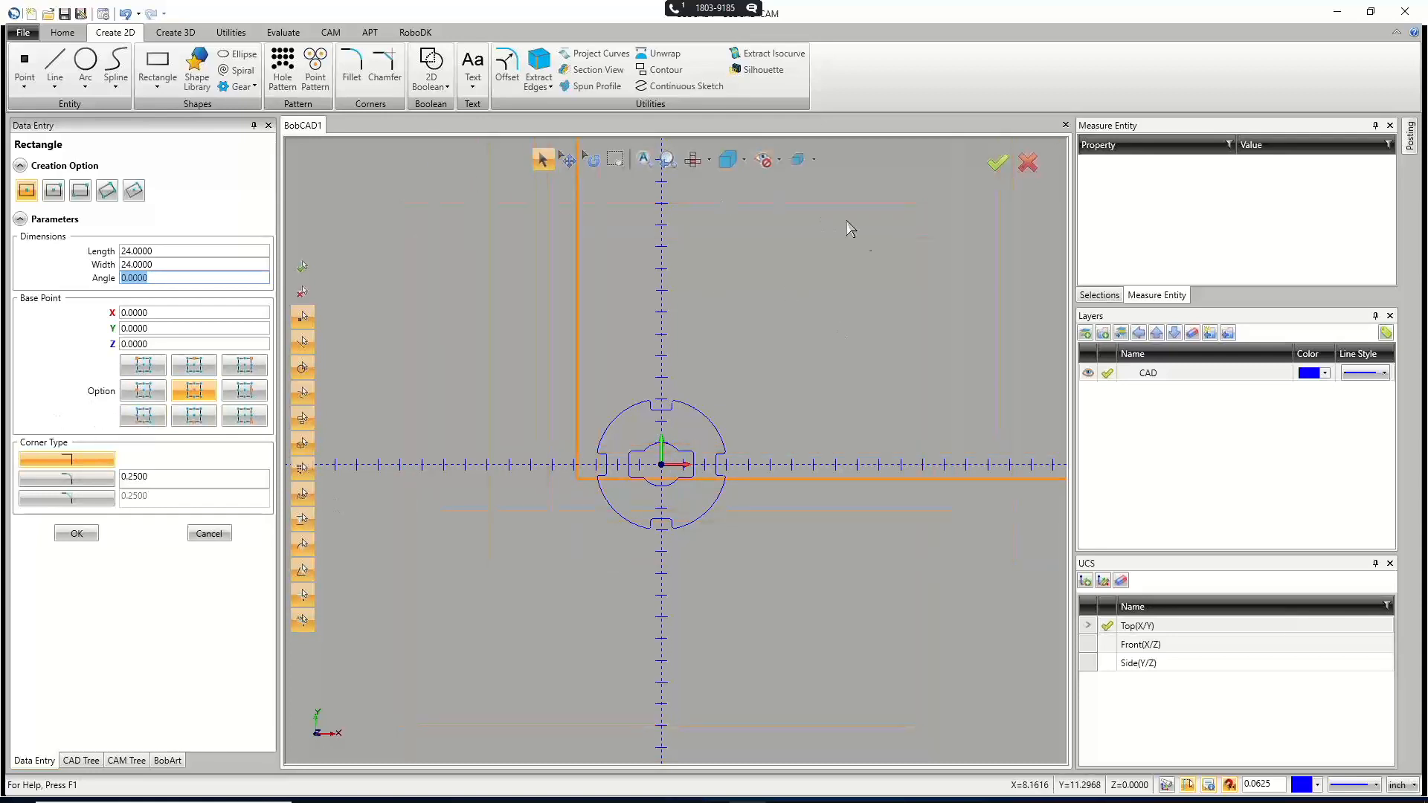
pyautogui.click(143, 421)
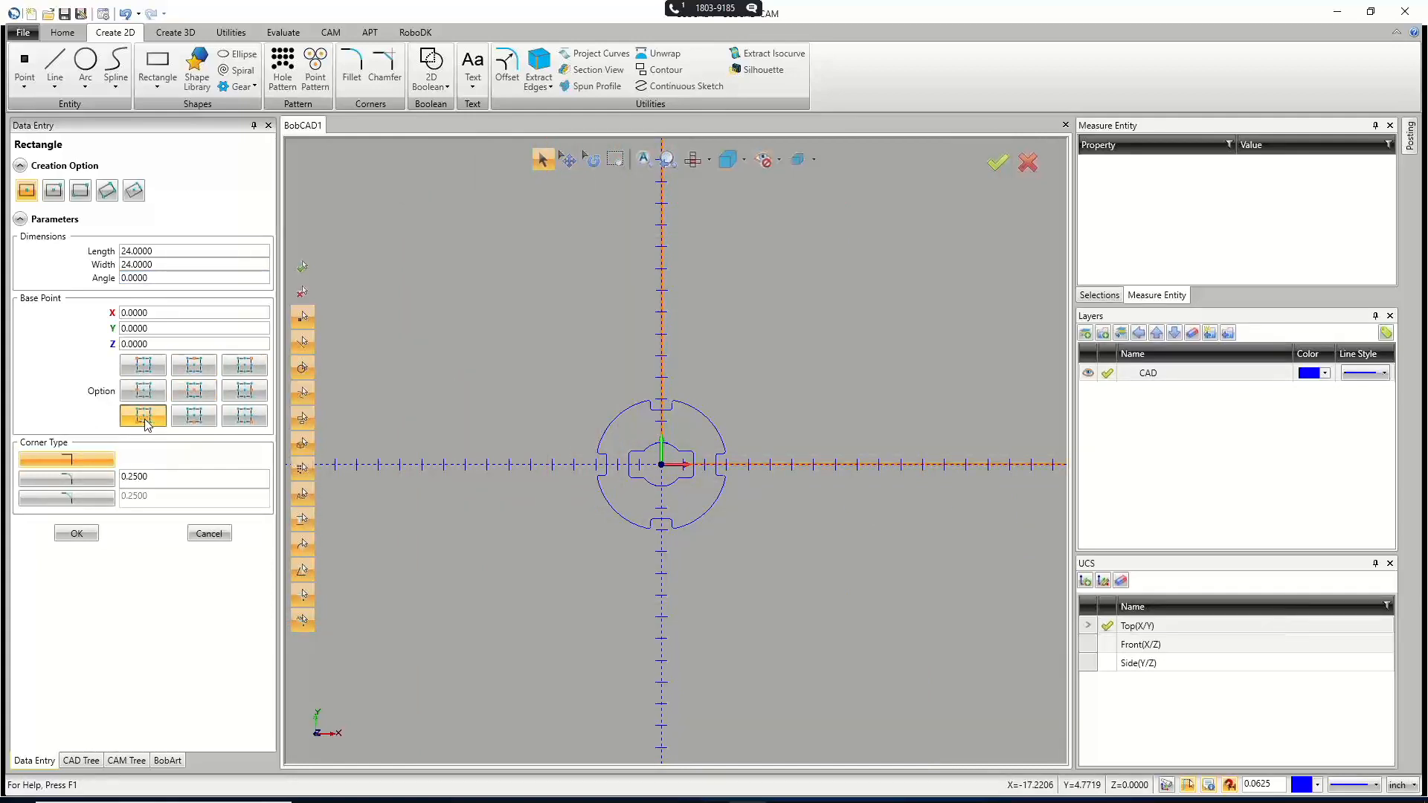
pyautogui.click(78, 533)
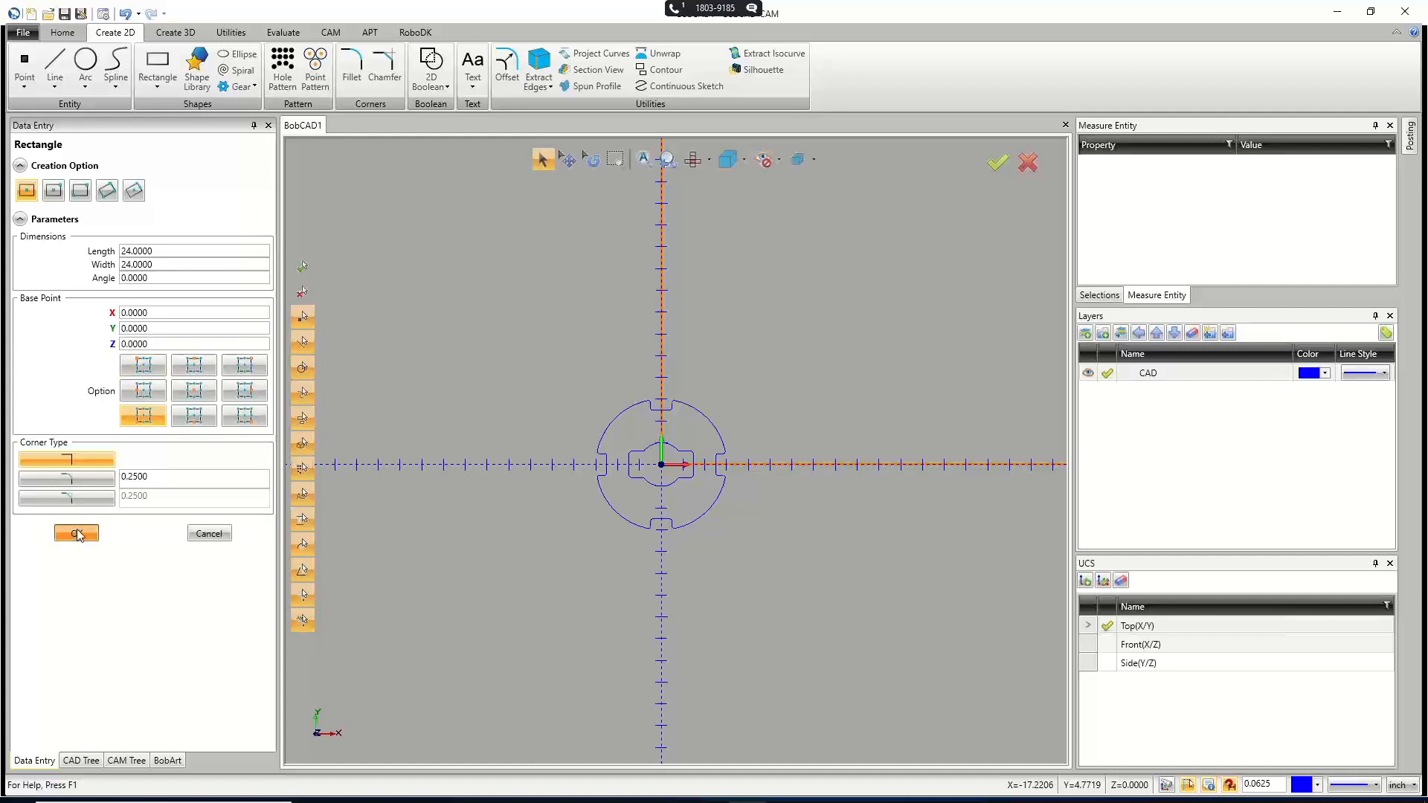
pyautogui.scroll(4, 868, 520)
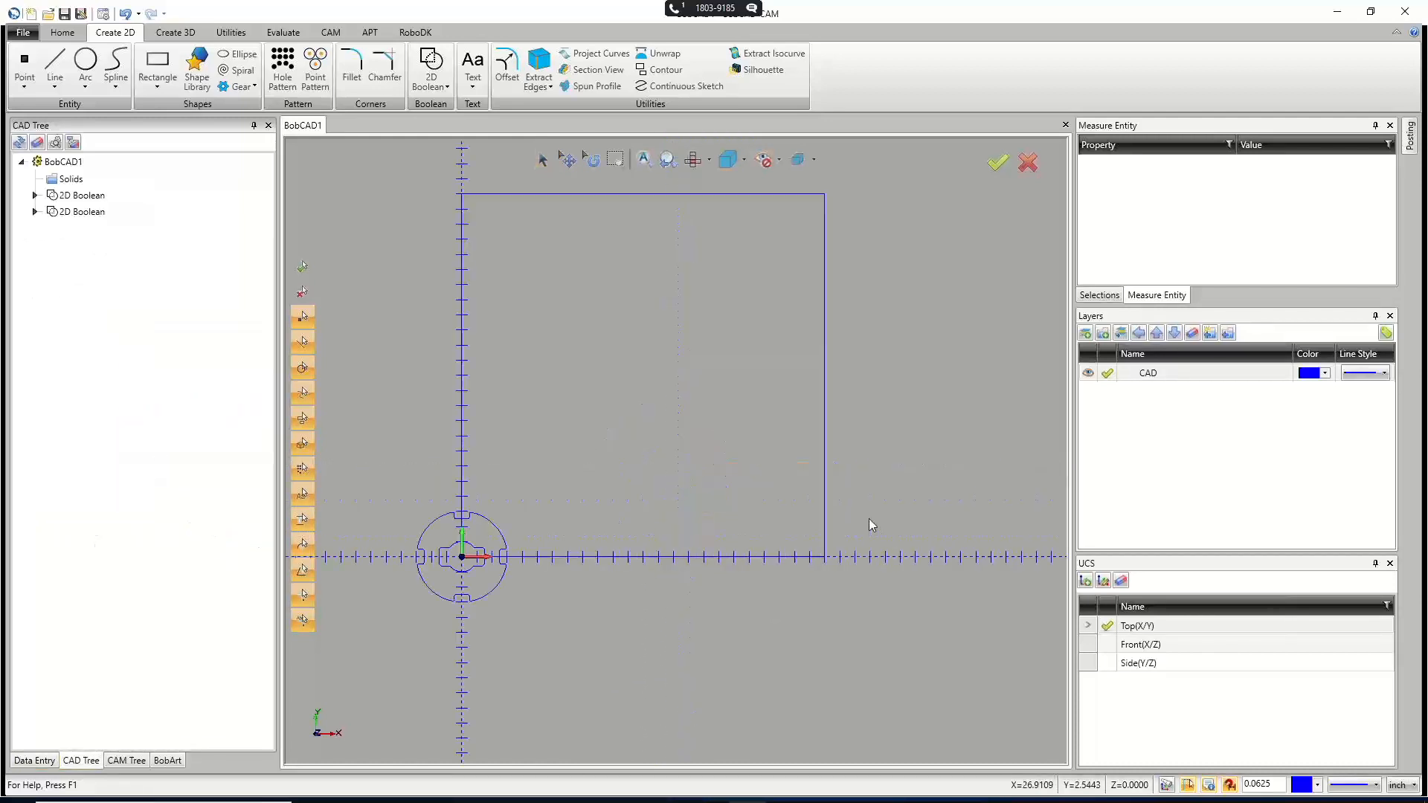
# Copy the notched part with its central cutout and paste it into a new document.
pyautogui.scroll(-2, 869, 519)
pyautogui.scroll(2, 790, 422)
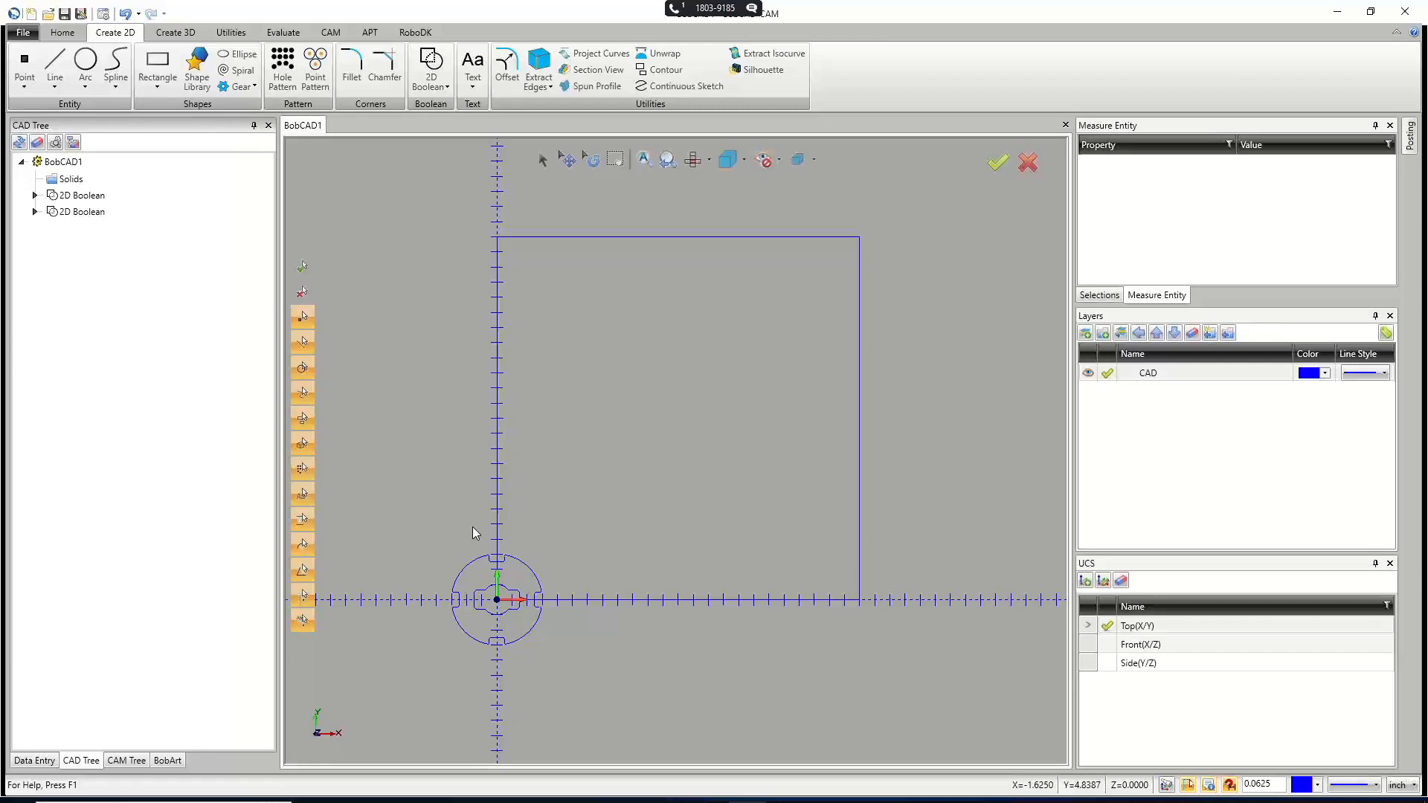
pyautogui.click(543, 160)
pyautogui.moveTo(408, 506); pyautogui.dragTo(601, 674)
pyautogui.click(63, 32)
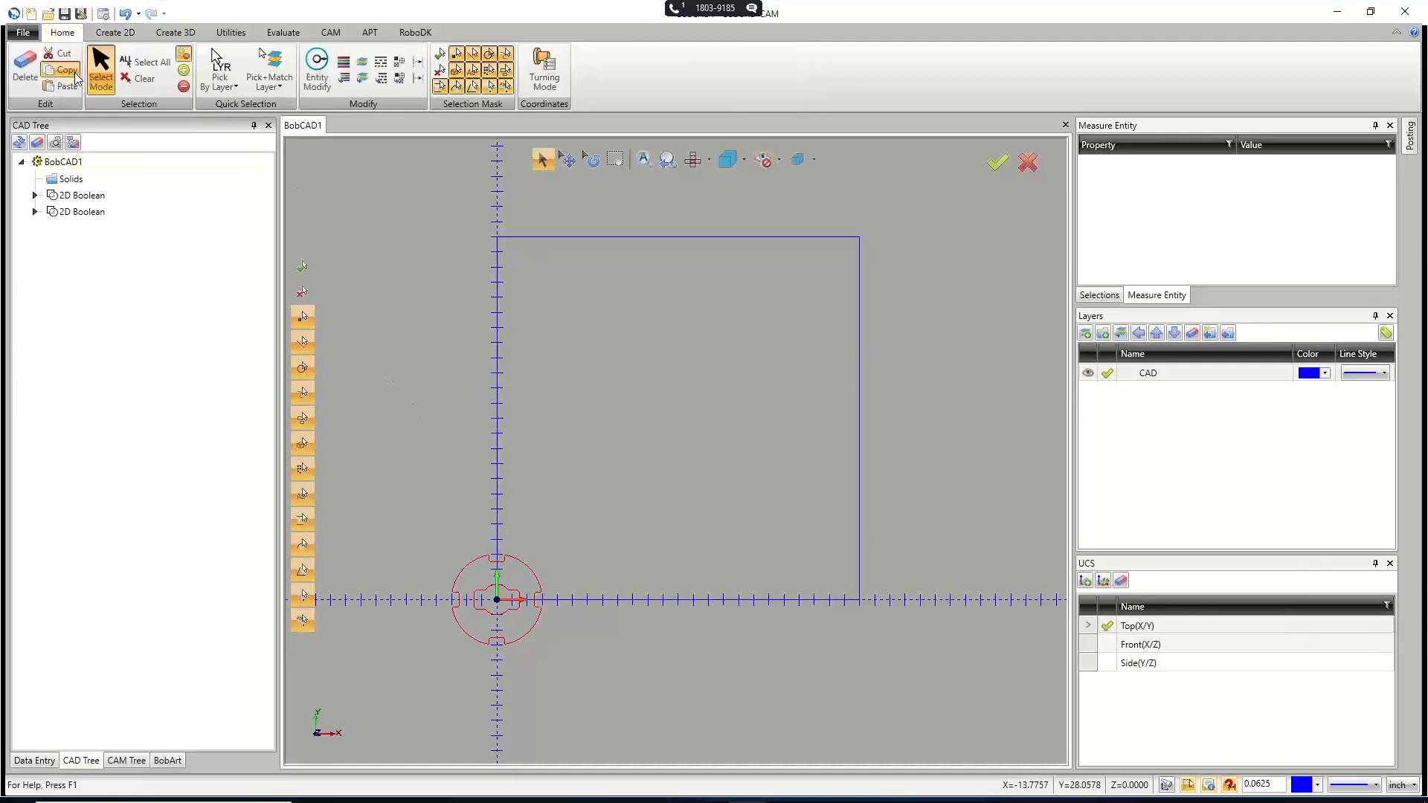
pyautogui.rightClick(428, 214)
pyautogui.click(461, 239)
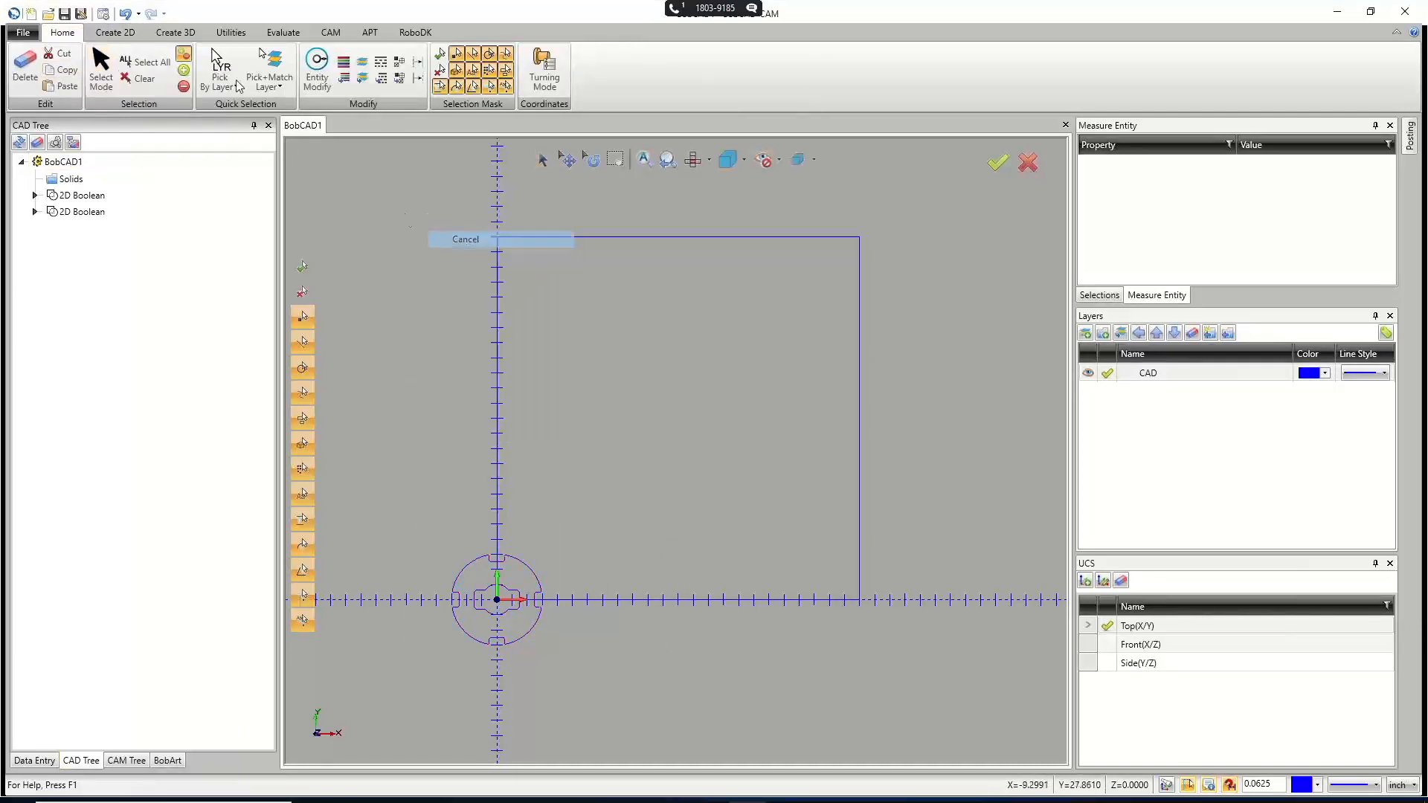
pyautogui.click(31, 14)
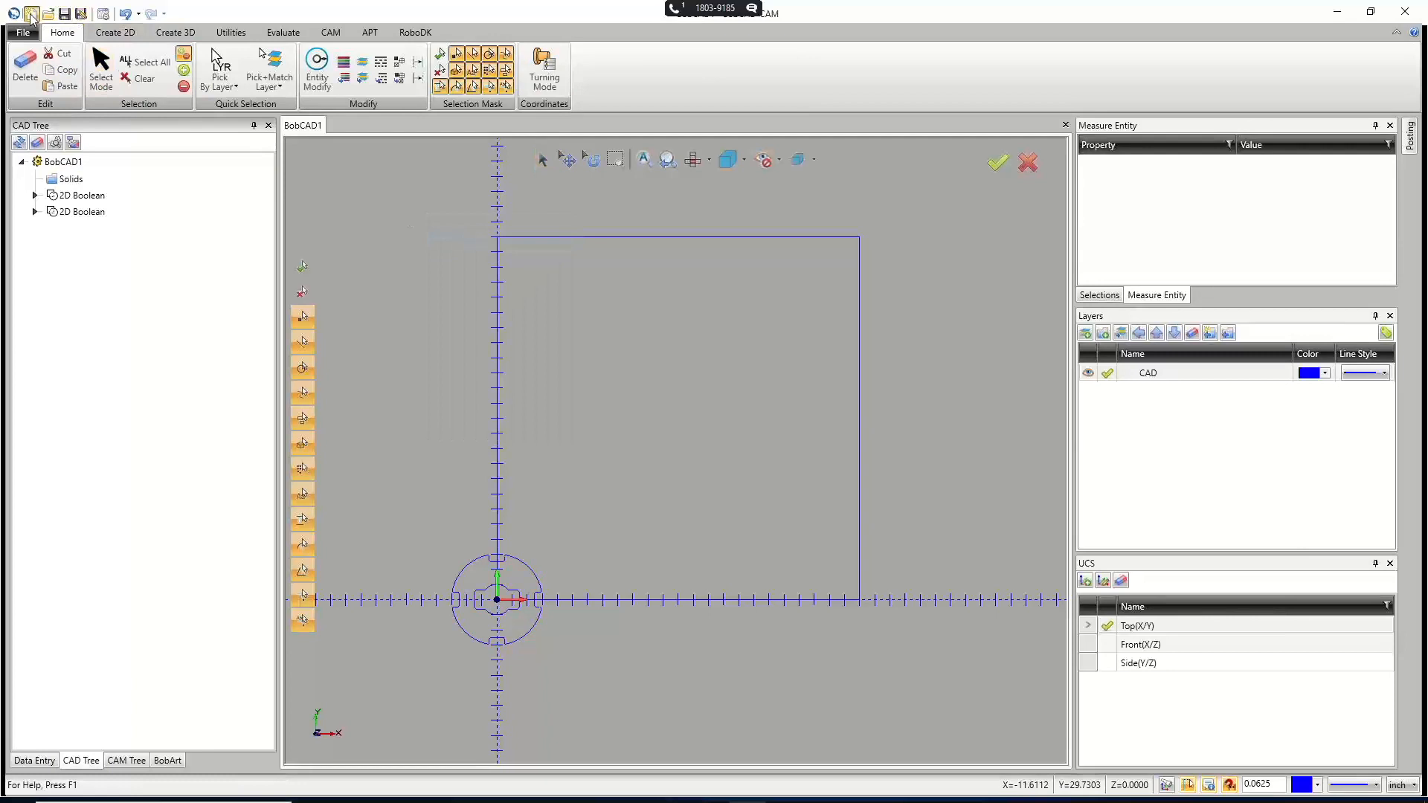
pyautogui.click(68, 87)
pyautogui.scroll(-3, 688, 425)
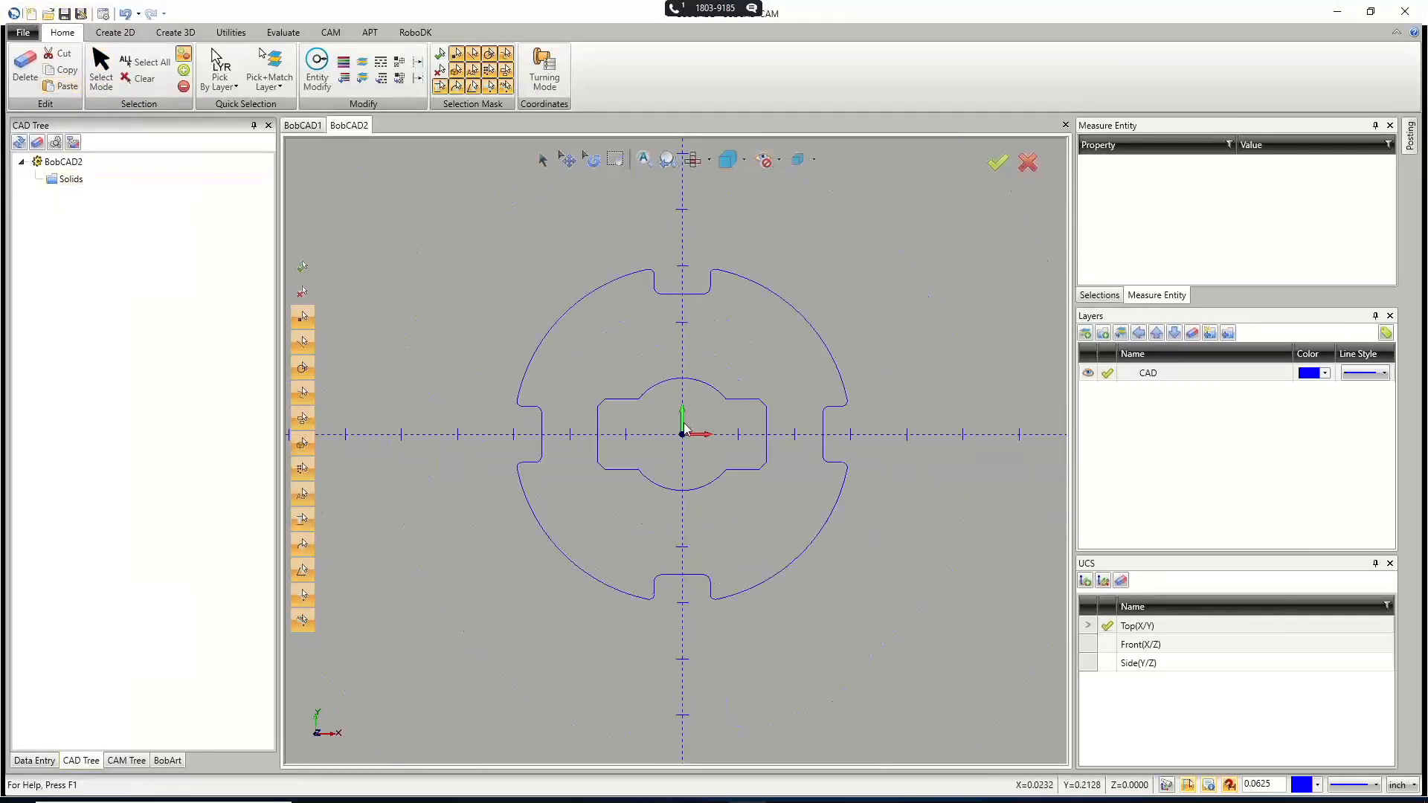
# Return to BobCAD1 and select the whole notched part for a Translate, deselecting the large square's bottom and left edges.
pyautogui.click(302, 125)
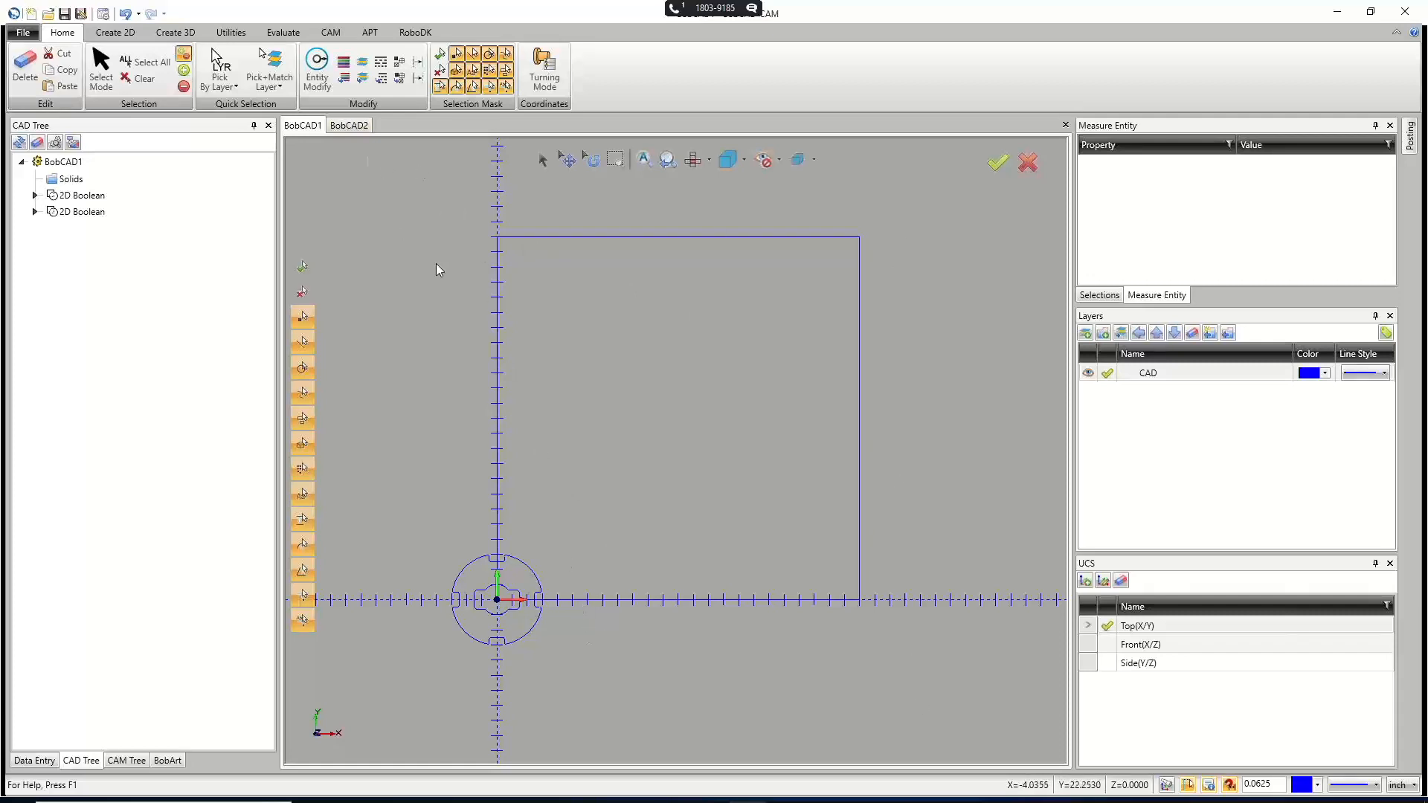
pyautogui.click(349, 125)
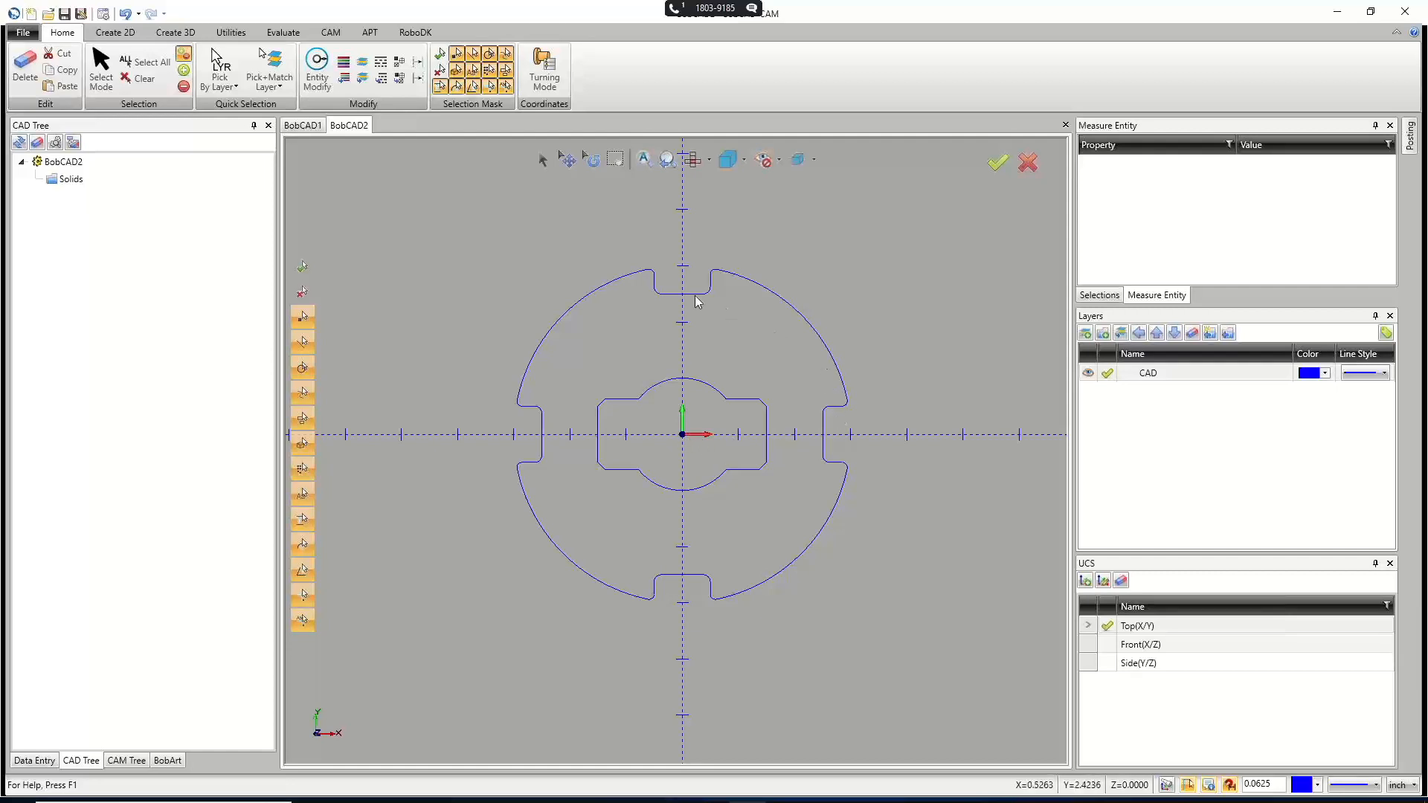
pyautogui.click(302, 125)
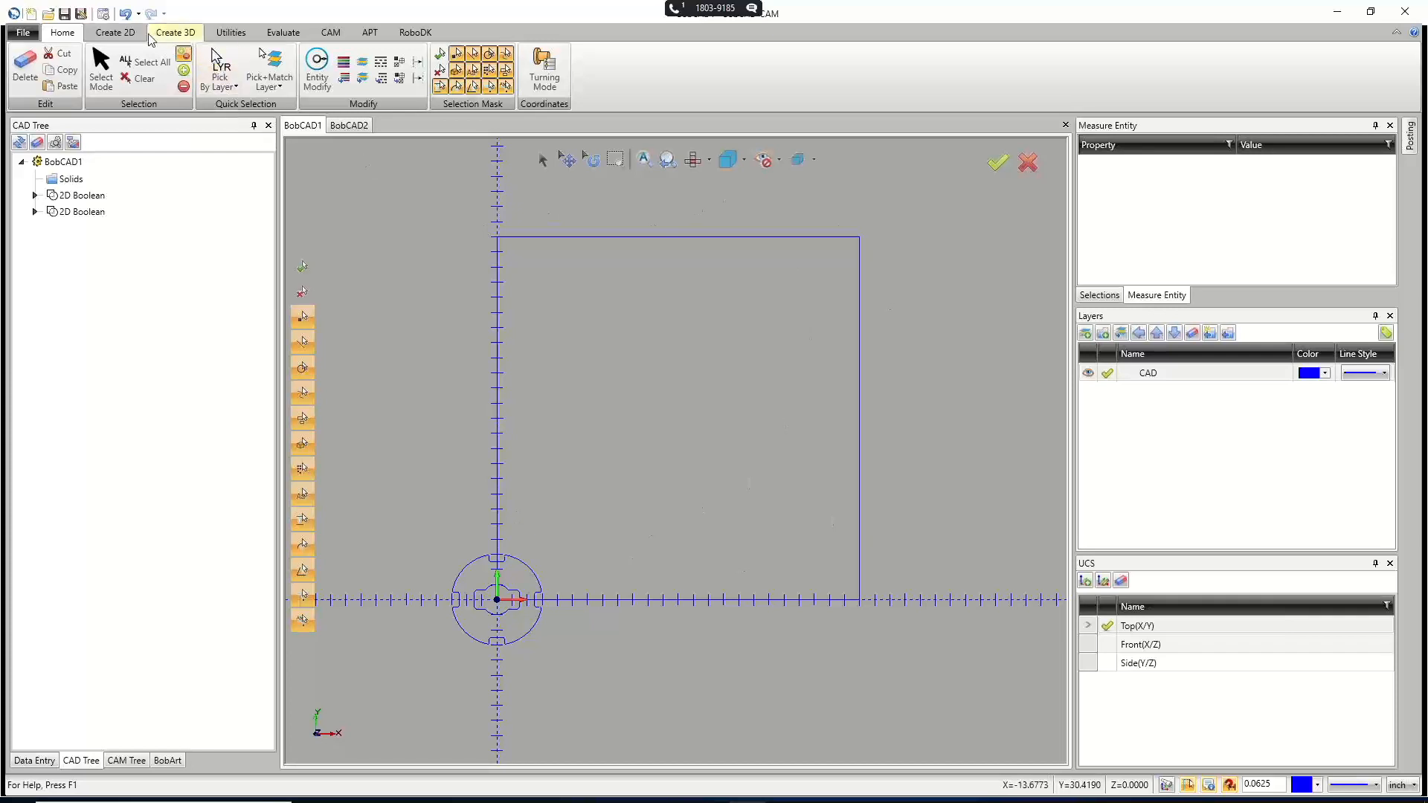
pyautogui.click(231, 32)
pyautogui.click(29, 65)
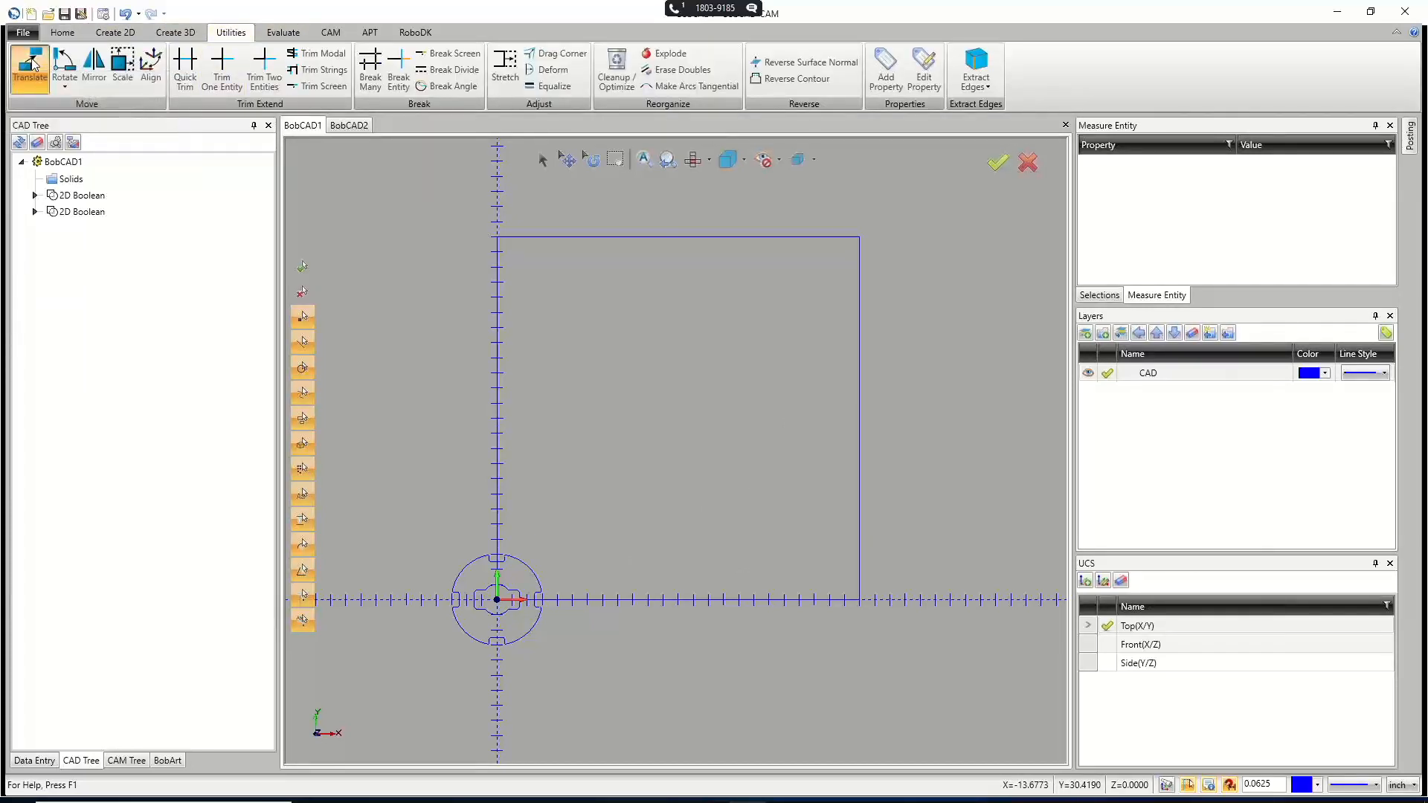
pyautogui.scroll(3, 470, 653)
pyautogui.scroll(-1, 439, 637)
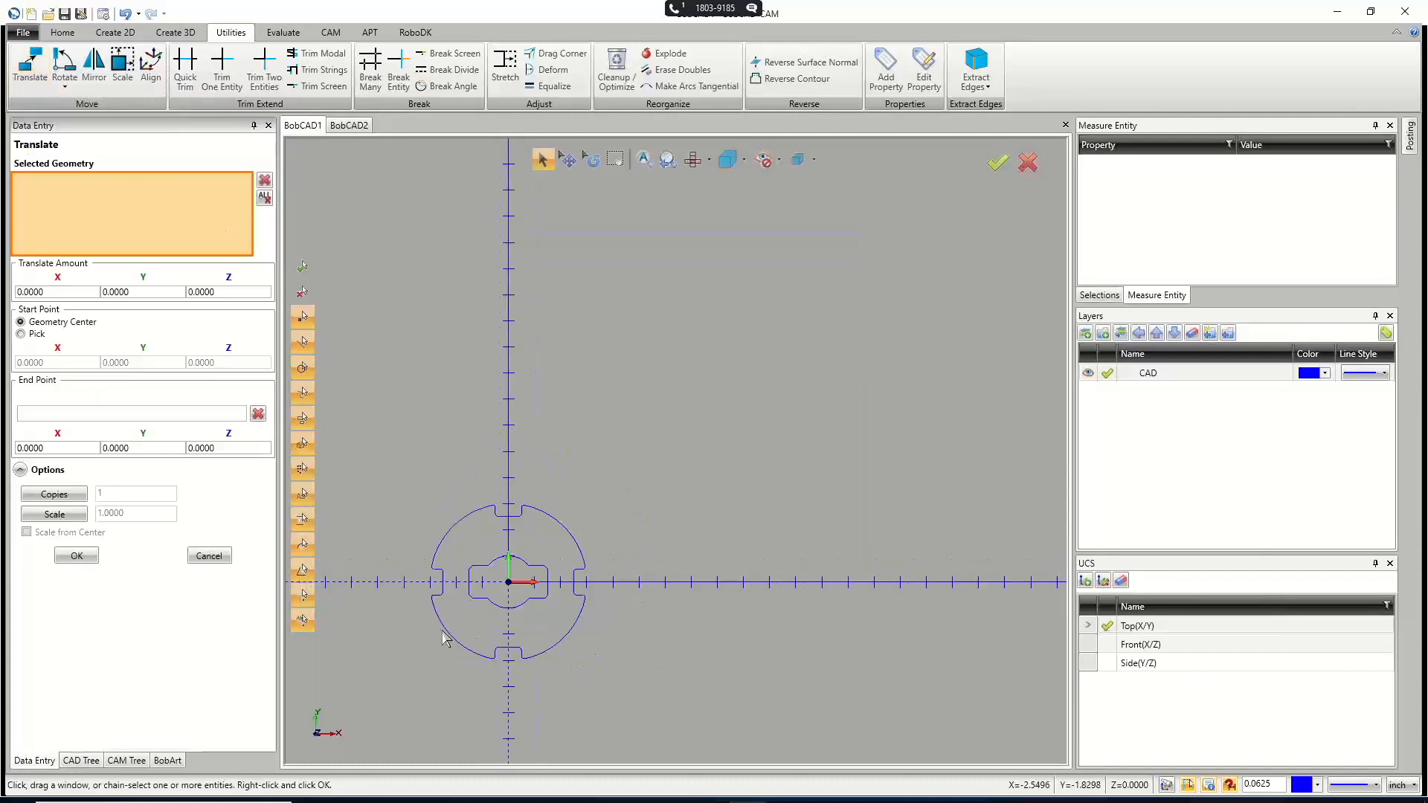
pyautogui.scroll(1, 432, 659)
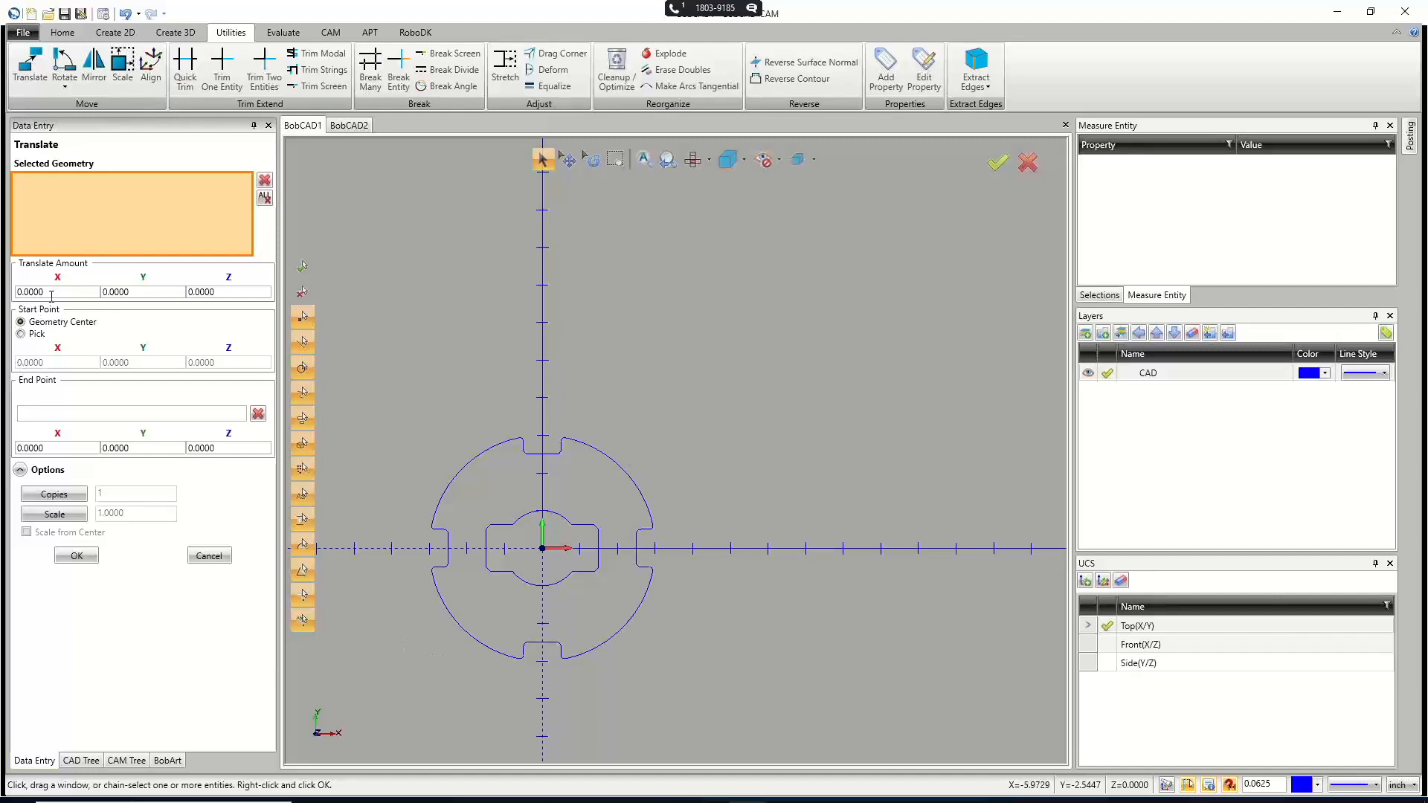
pyautogui.moveTo(54, 290); pyautogui.dragTo(20, 292)
pyautogui.moveTo(403, 381); pyautogui.dragTo(685, 683)
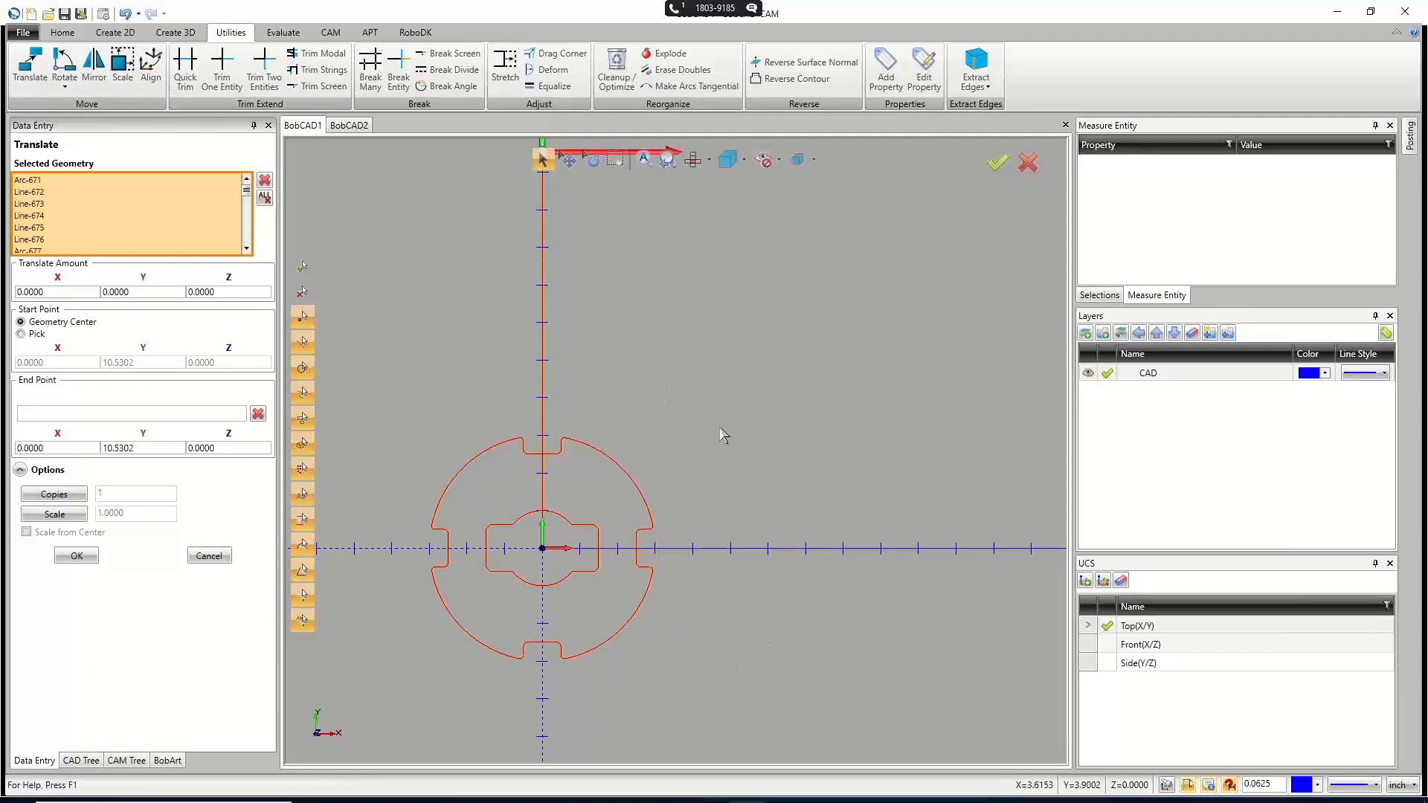
pyautogui.moveTo(765, 465); pyautogui.dragTo(790, 550)
pyautogui.moveTo(593, 309); pyautogui.dragTo(503, 321)
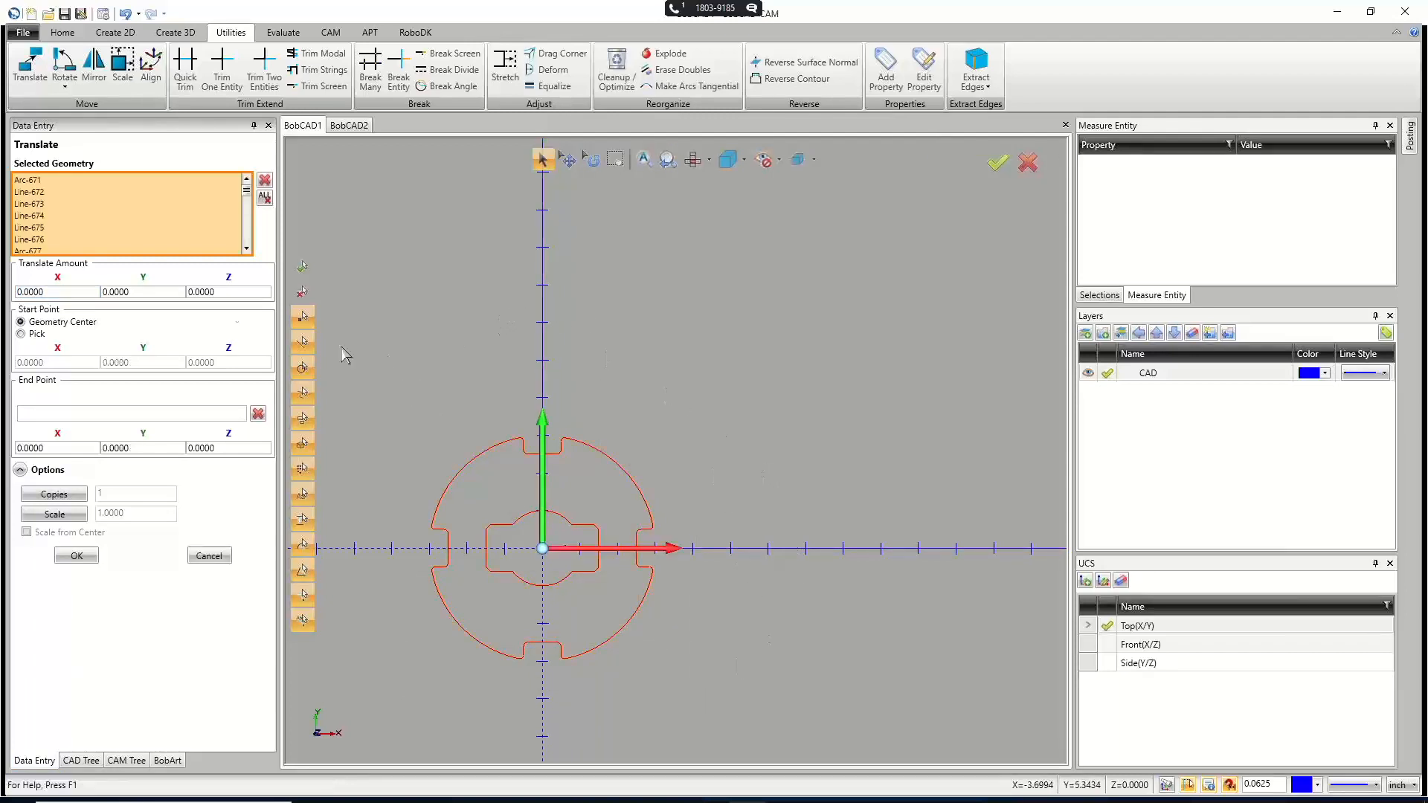
# Translate the notched part by 3.5 in X and 3.5 in Y to place it inside the large square.
pyautogui.click(81, 293)
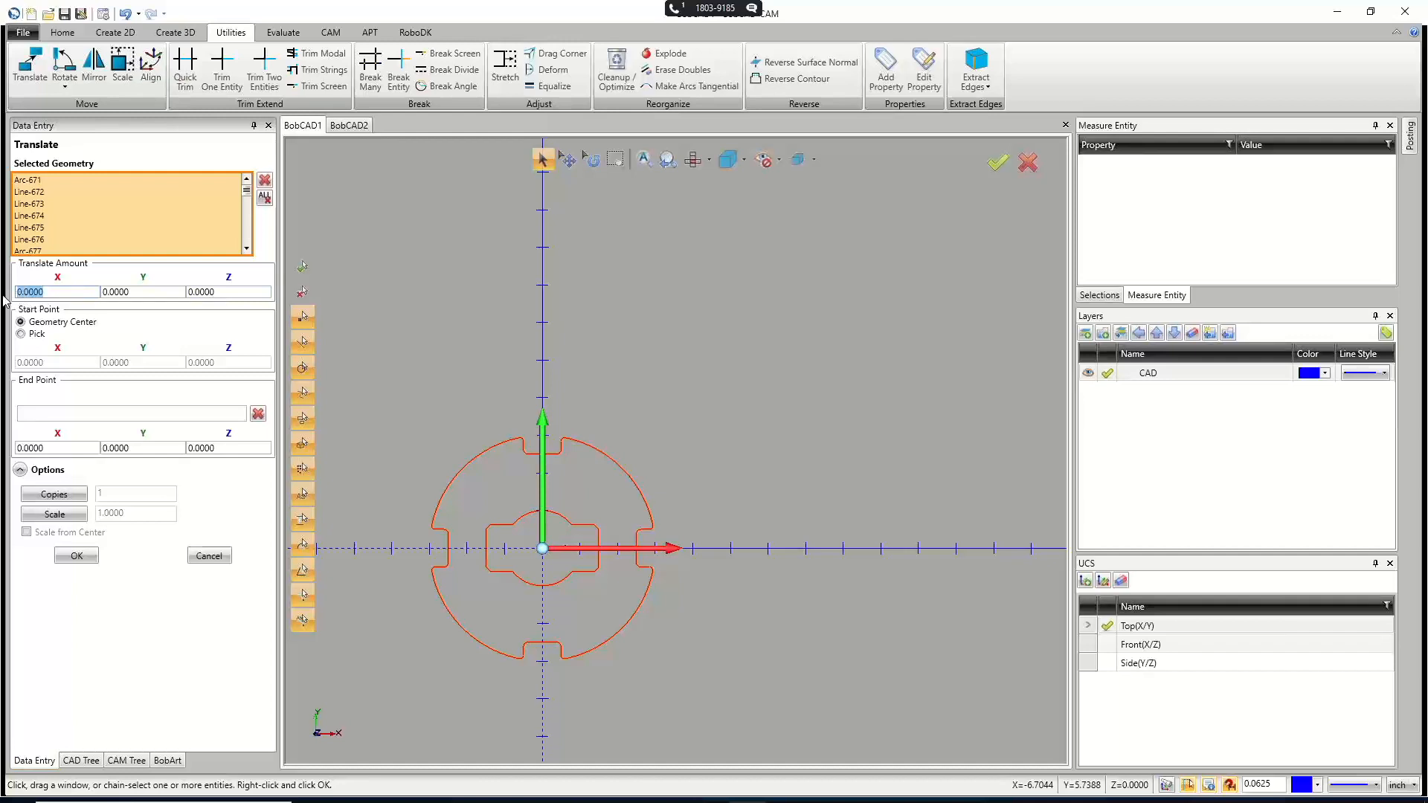
pyautogui.write('3')
pyautogui.press('Tab')
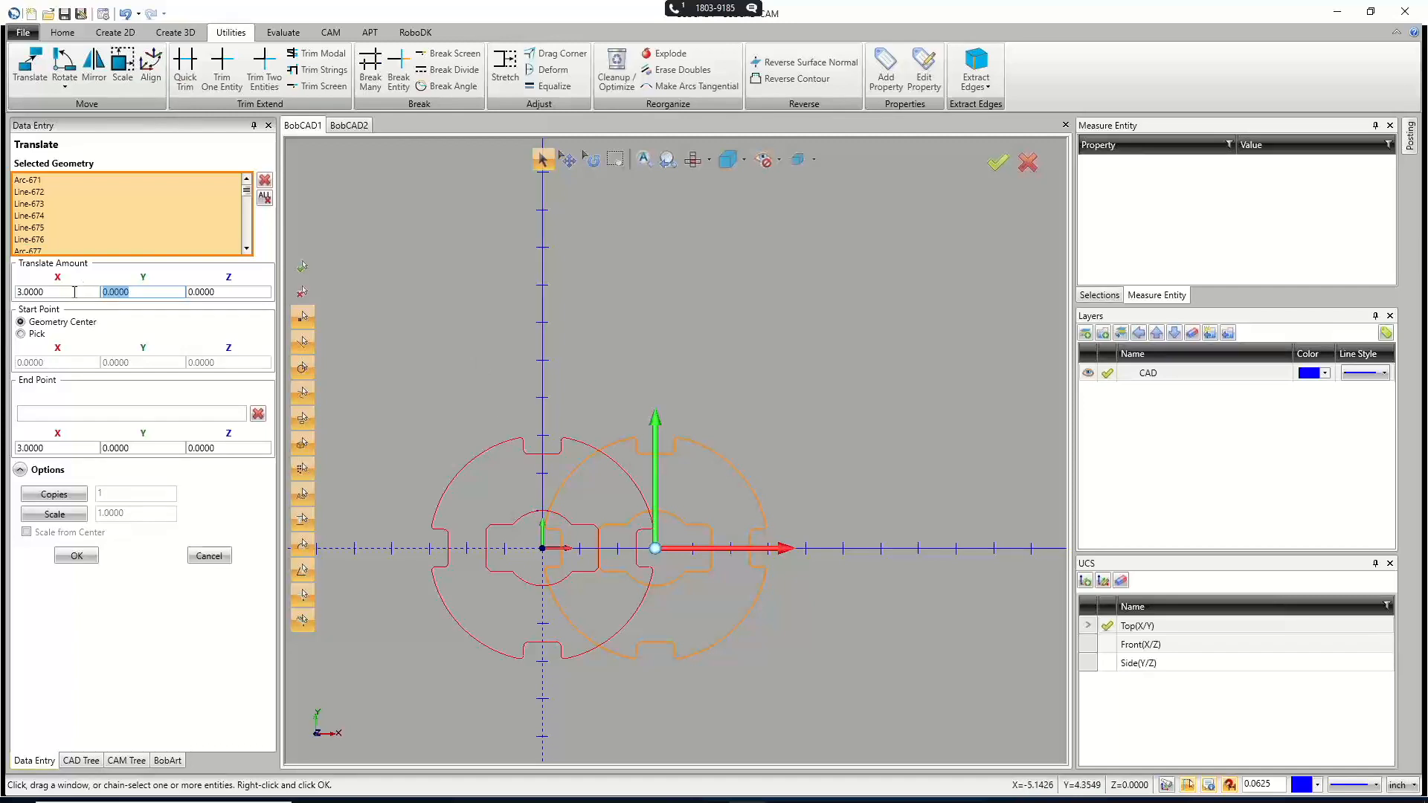
pyautogui.moveTo(45, 292); pyautogui.dragTo(27, 292)
pyautogui.write('5')
pyautogui.press('Tab')
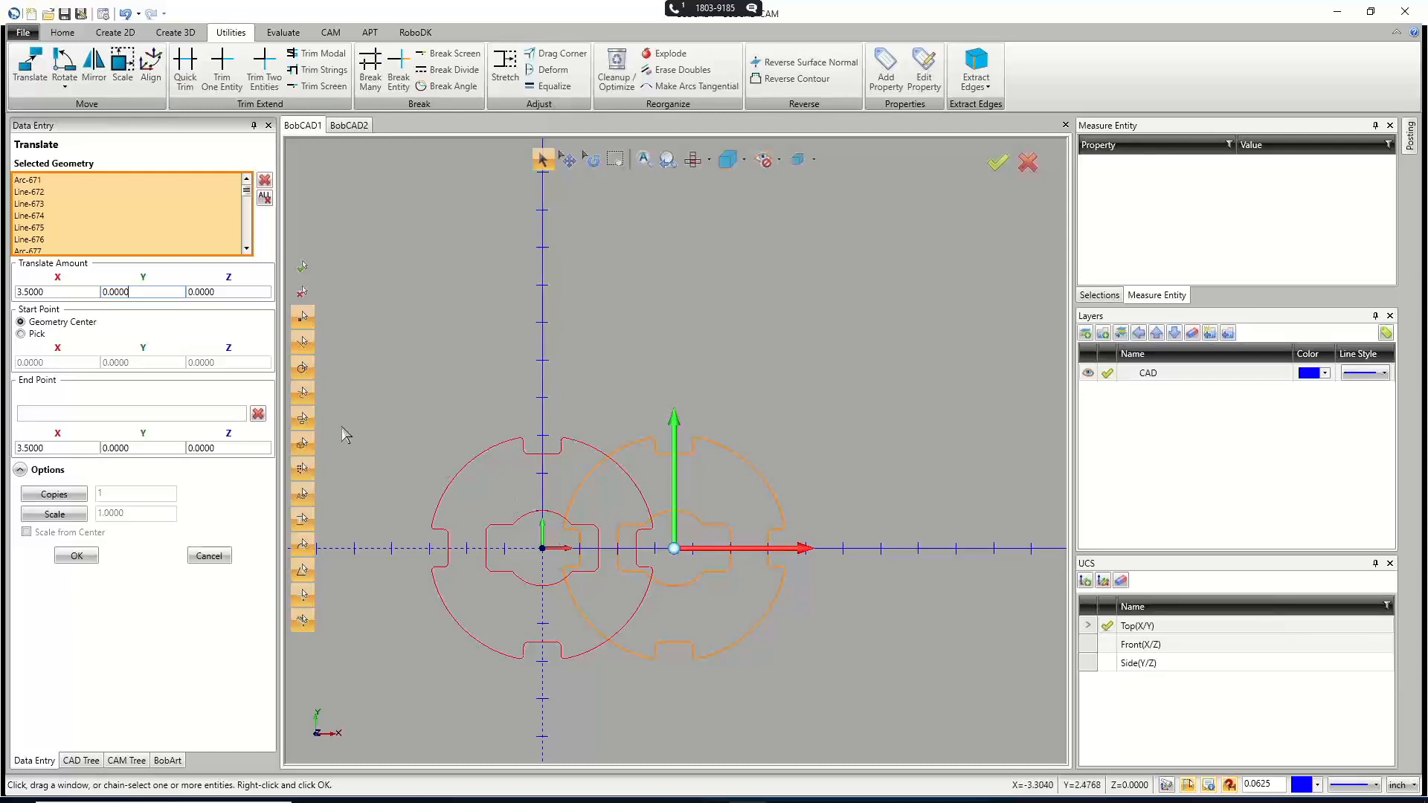
pyautogui.moveTo(129, 292); pyautogui.dragTo(92, 295)
pyautogui.write('3.5')
pyautogui.click(219, 292)
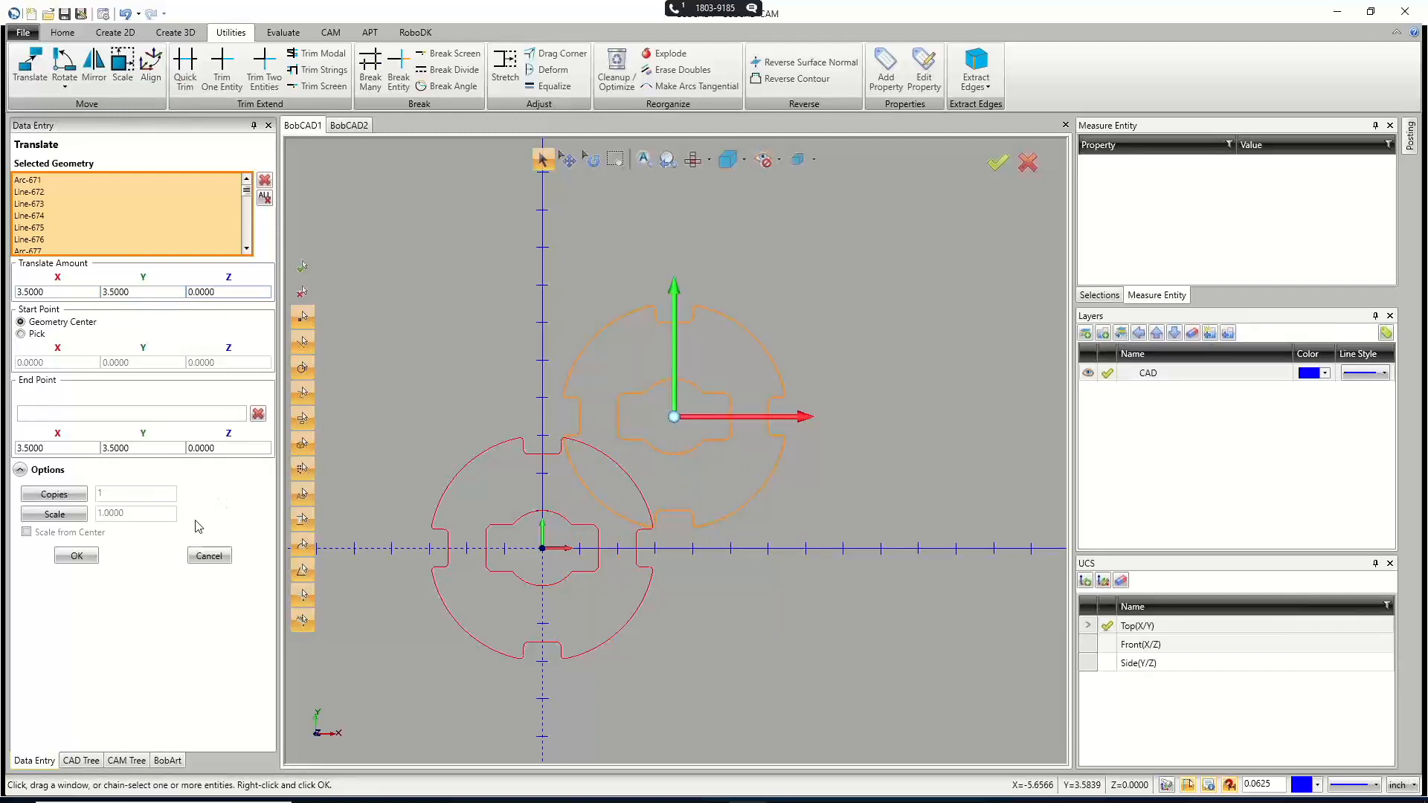
pyautogui.click(77, 556)
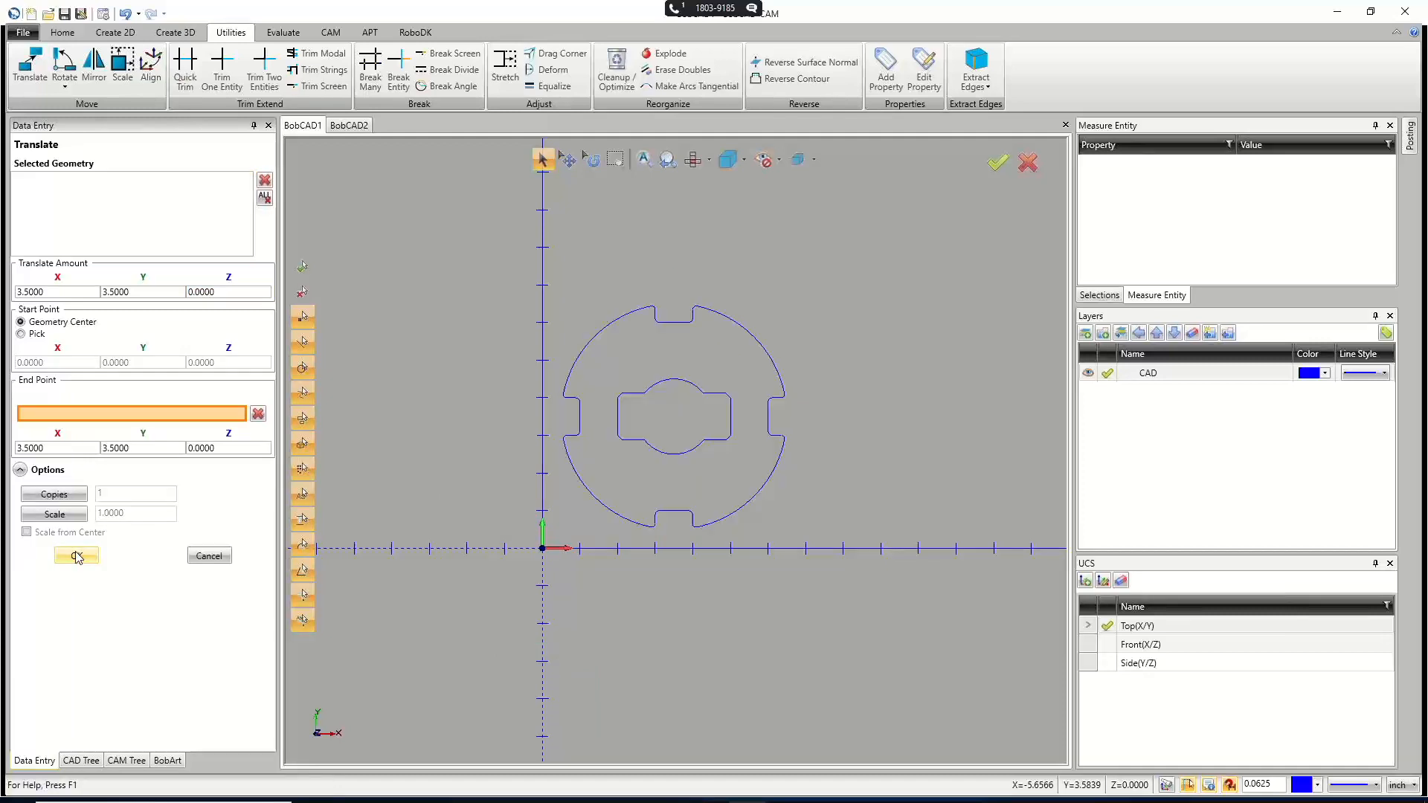
pyautogui.click(205, 558)
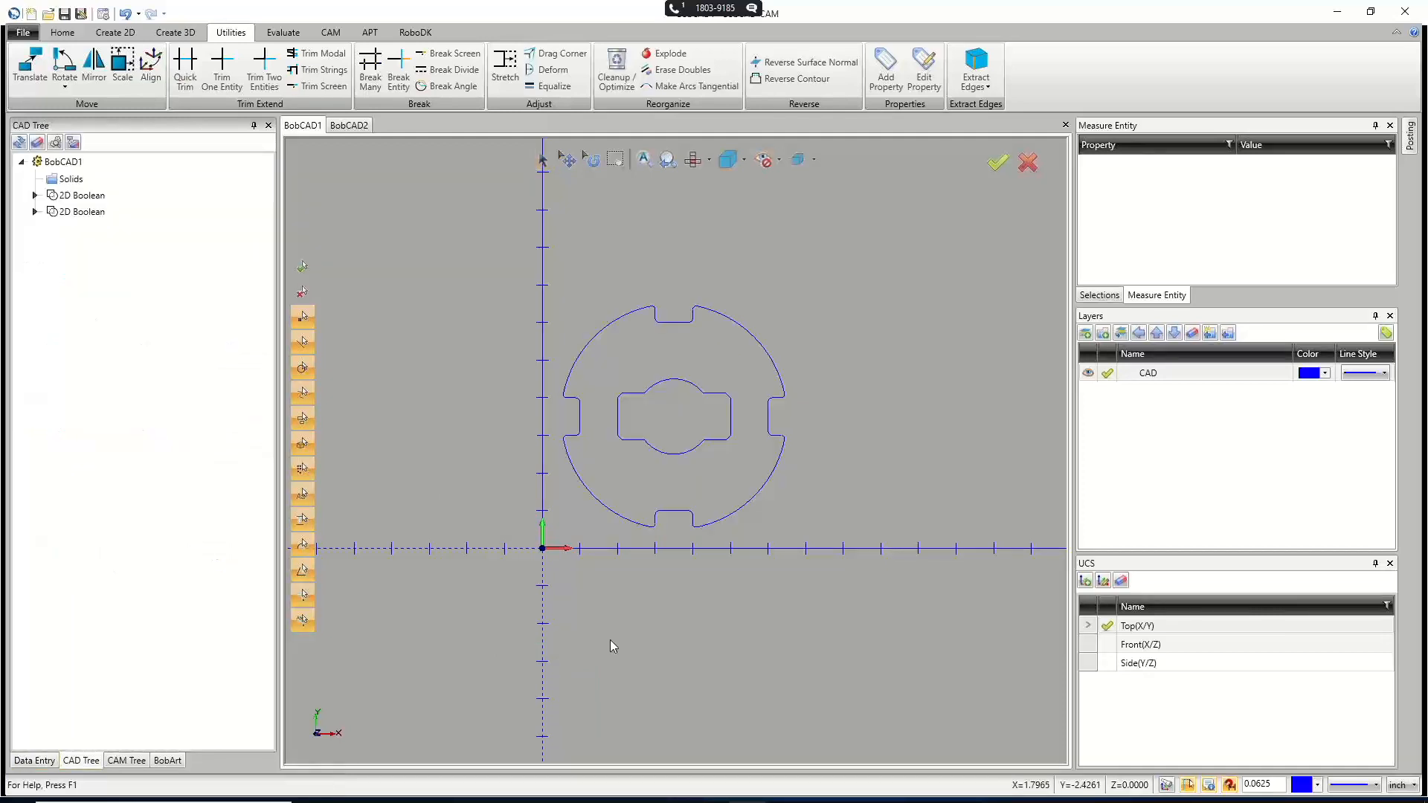
pyautogui.hotkey('ctrl', 'f')
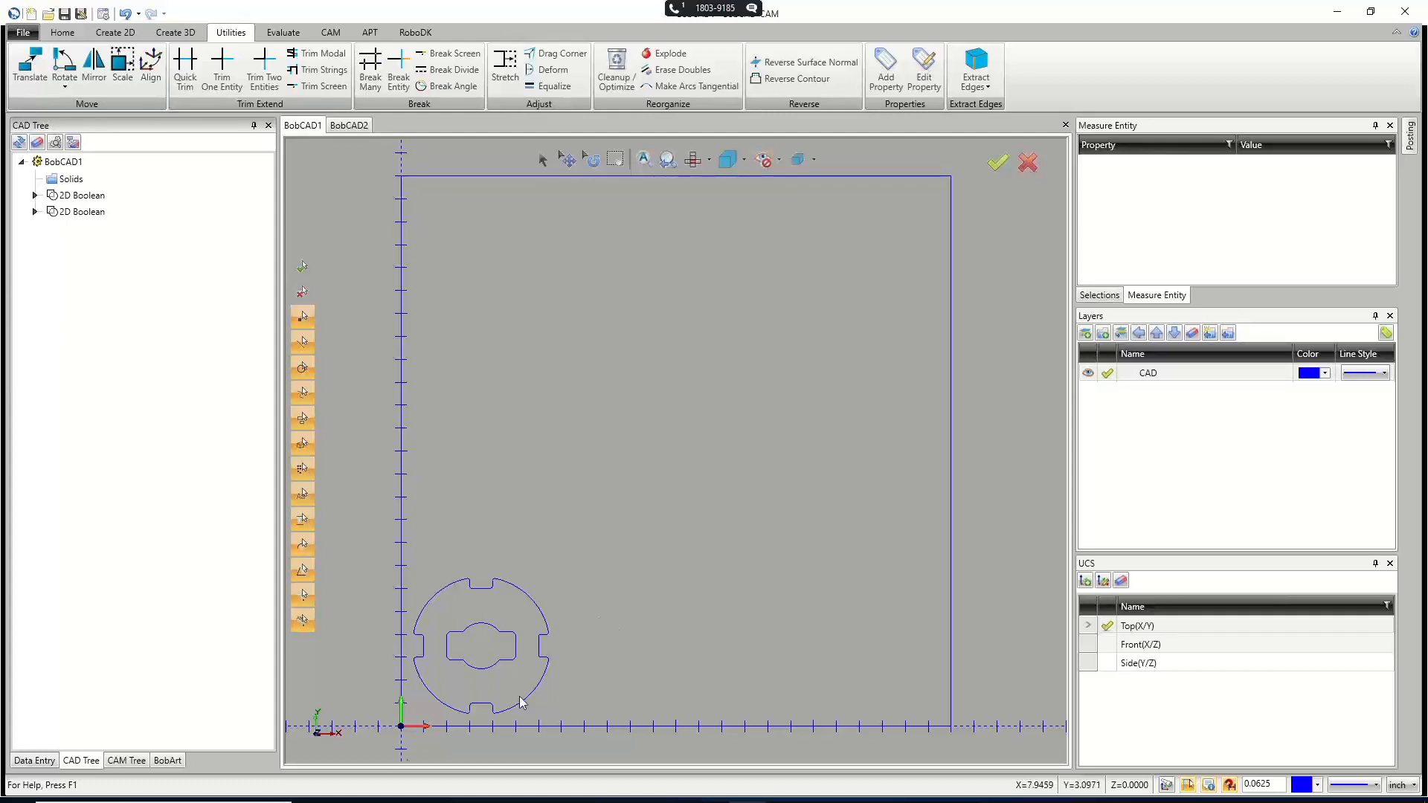
# Start a new milling job from CAM Defaults and choose BC_3x_Laser as its machine.
pyautogui.click(128, 758)
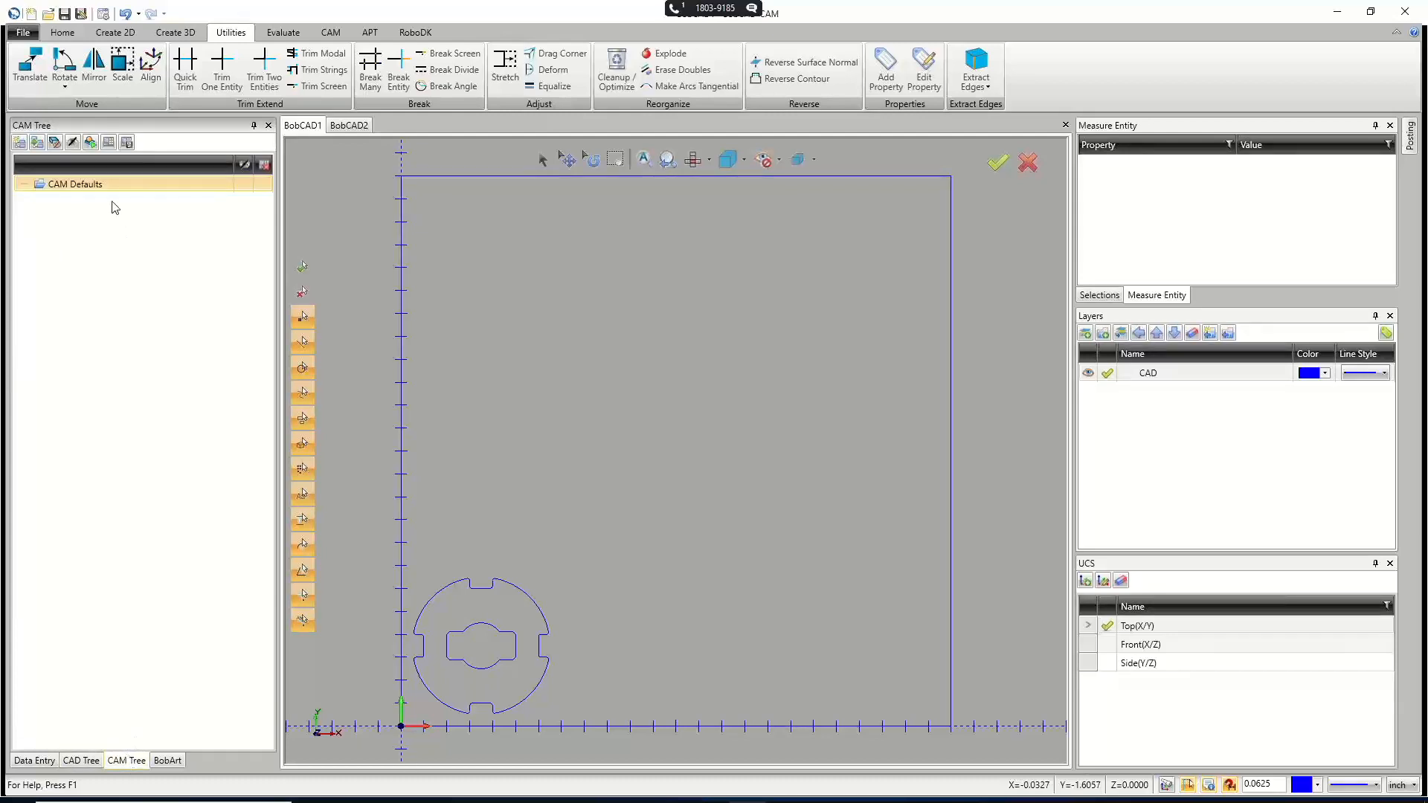
pyautogui.click(92, 191)
pyautogui.rightClick(93, 191)
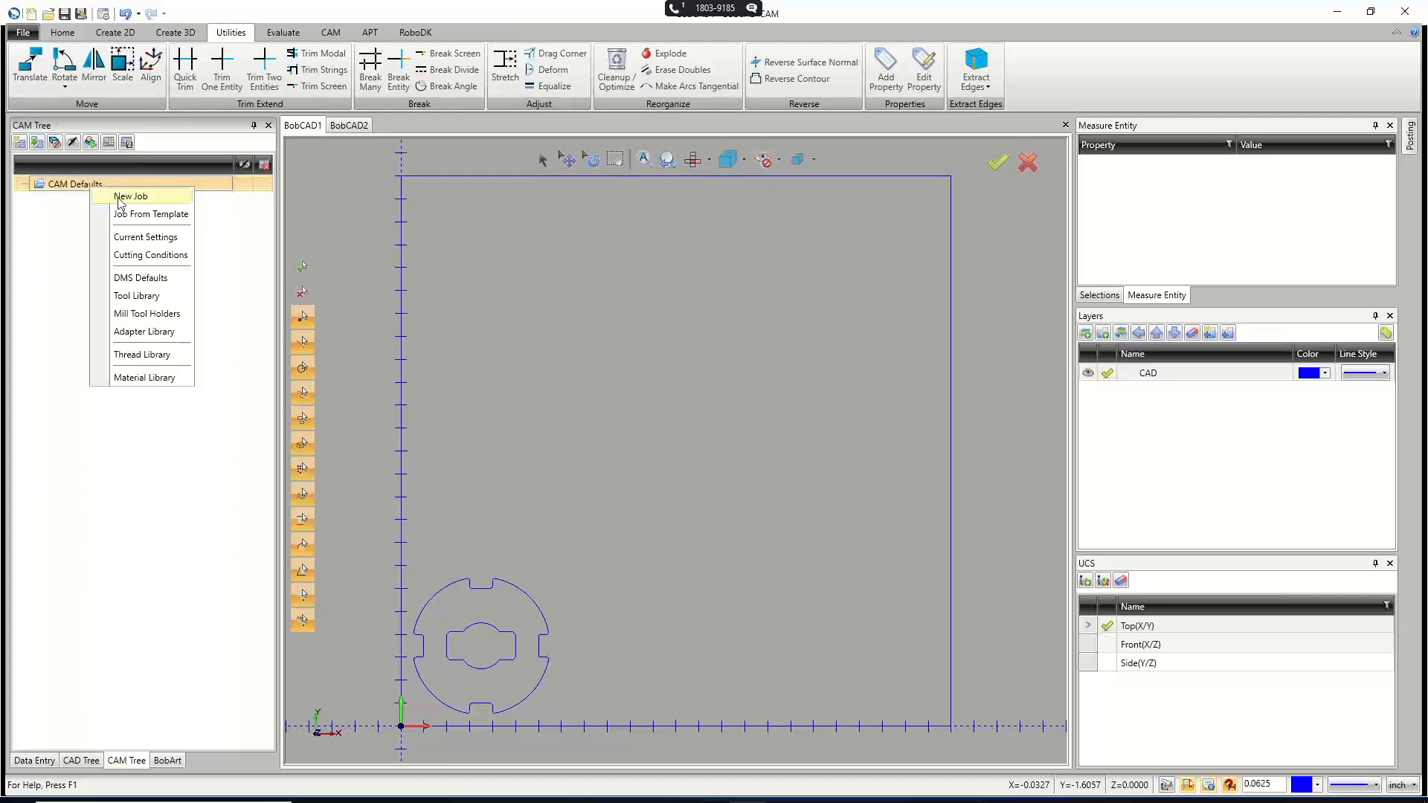
pyautogui.click(120, 198)
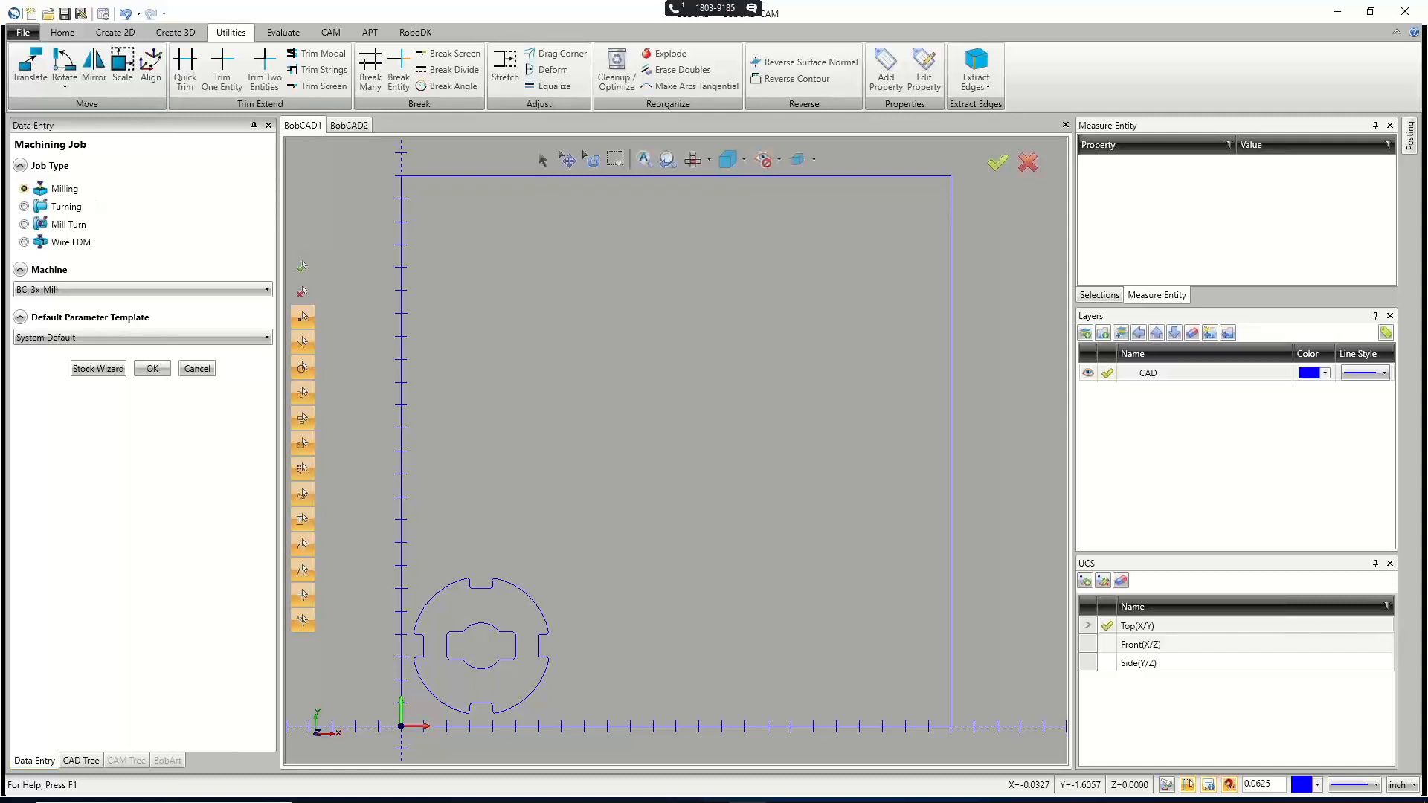
pyautogui.click(74, 290)
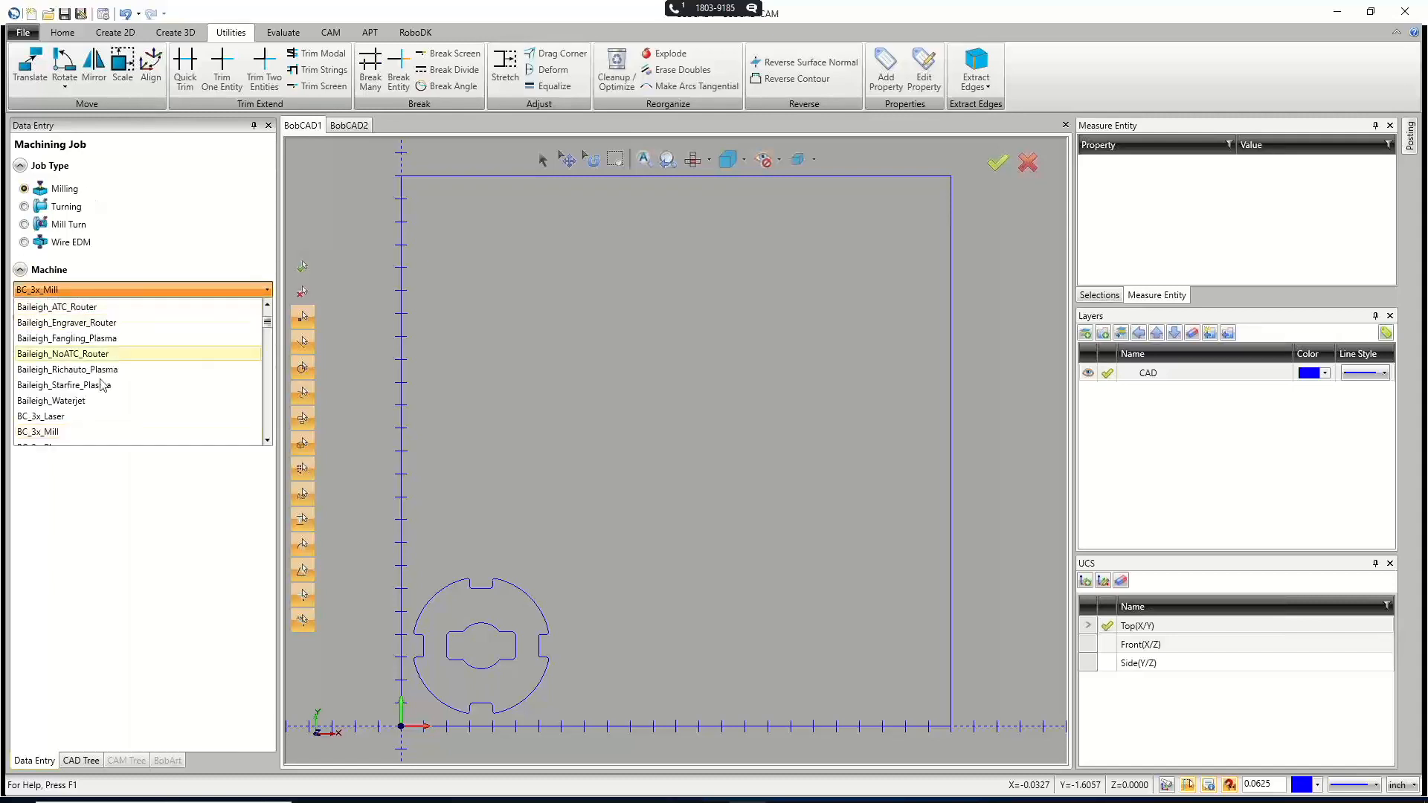
pyautogui.scroll(-3, 105, 405)
pyautogui.scroll(1, 108, 398)
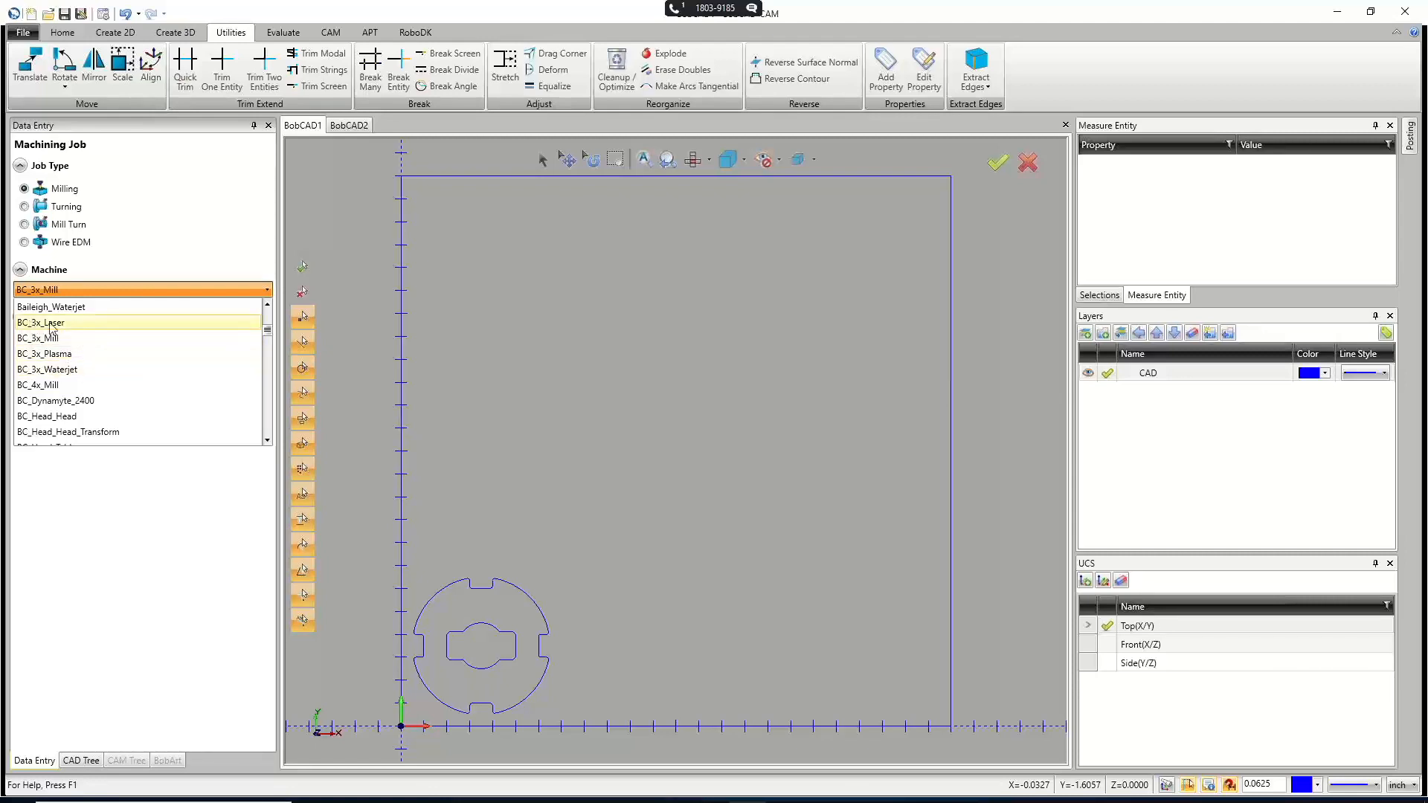
pyautogui.click(92, 325)
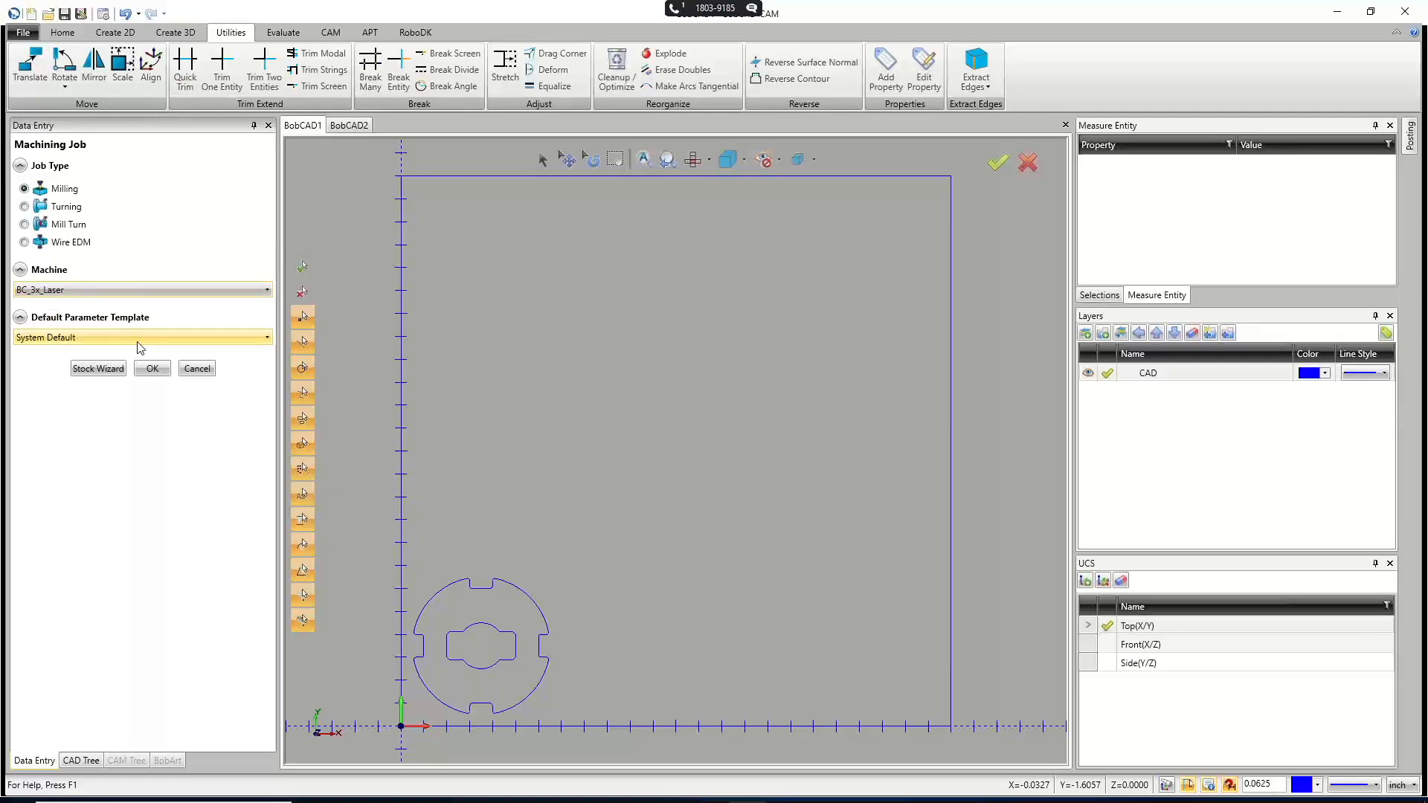
# Continue through the Stock Wizard without workpiece geometry and set the rectangular stock's Z dimension to 0.25, keeping 24 by 24 in X and Y.
pyautogui.click(99, 369)
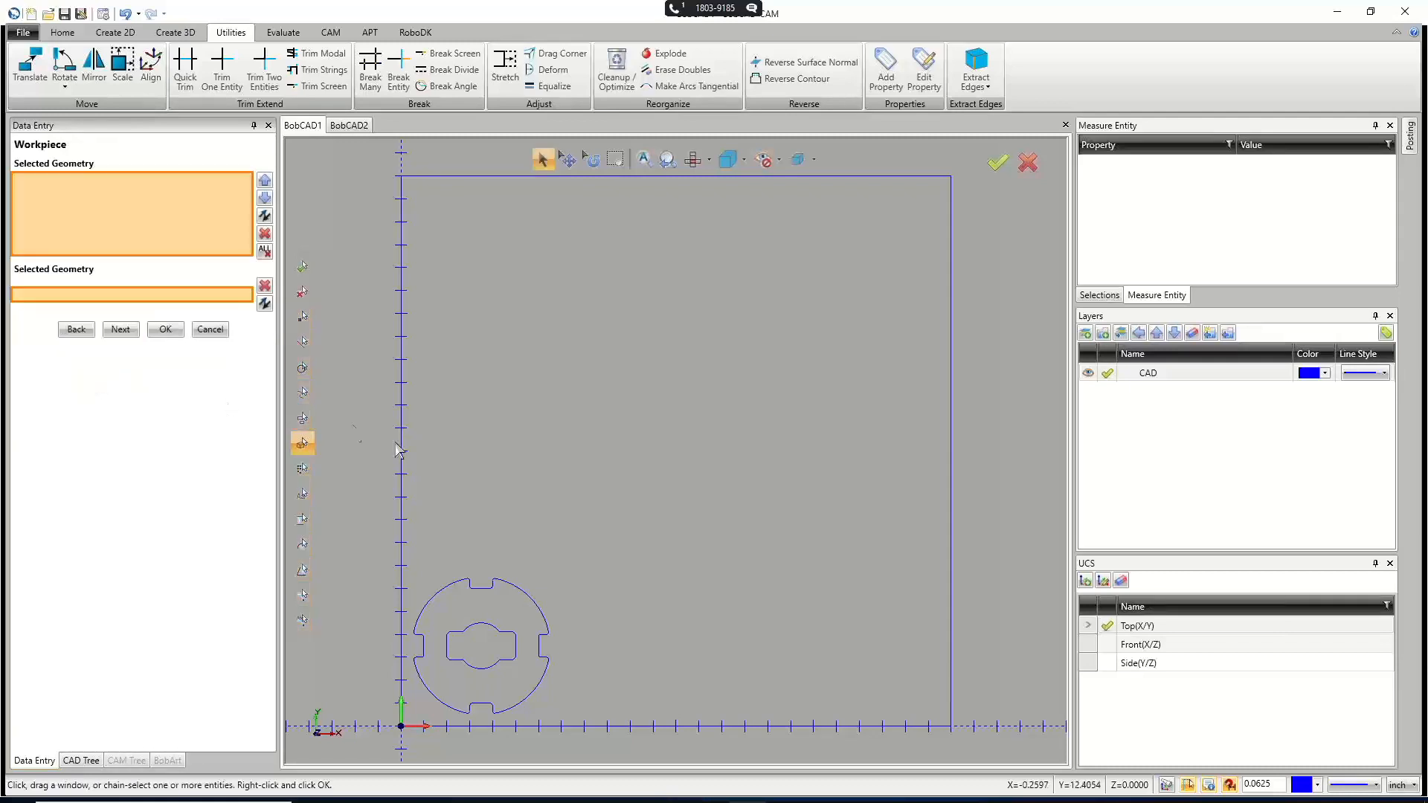
pyautogui.click(99, 276)
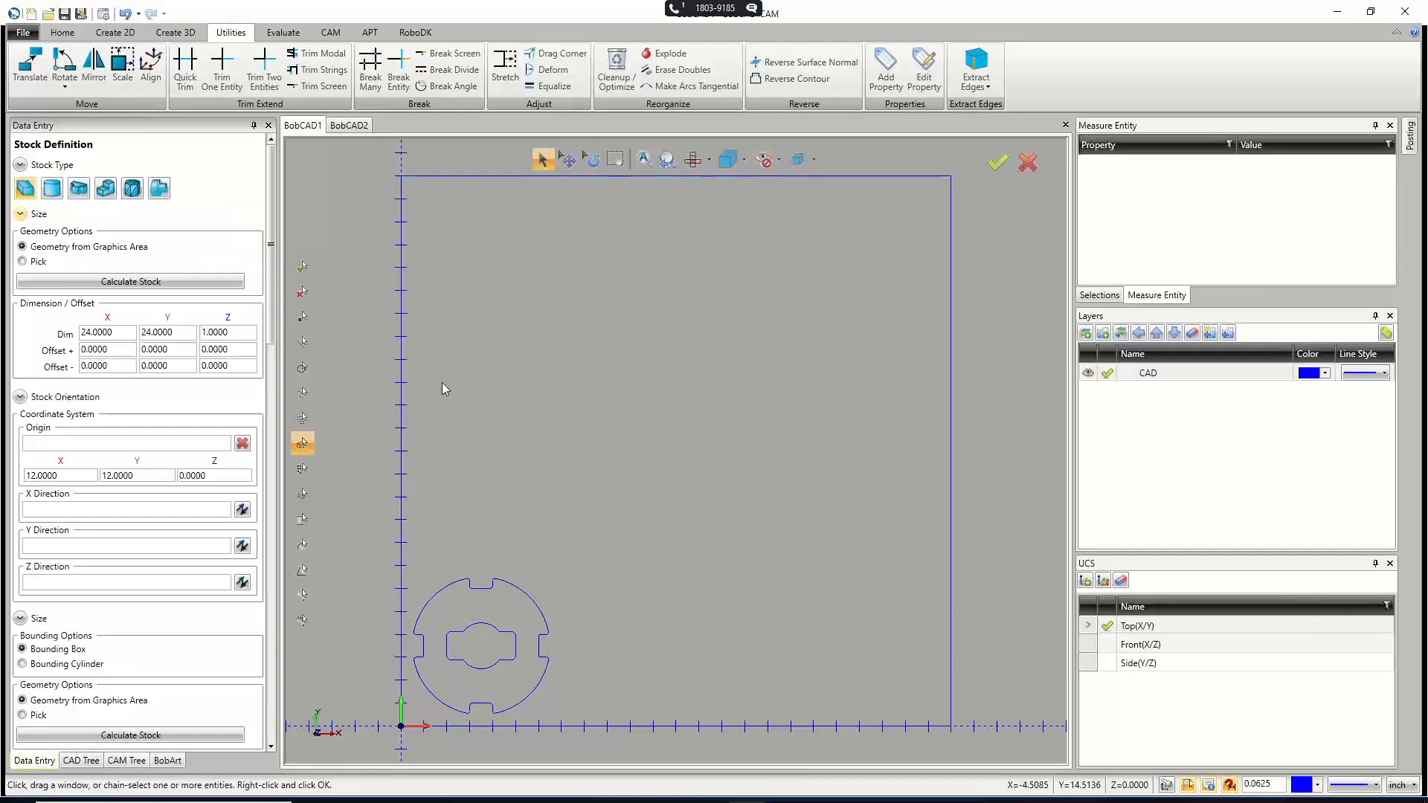
pyautogui.moveTo(132, 333); pyautogui.dragTo(67, 328)
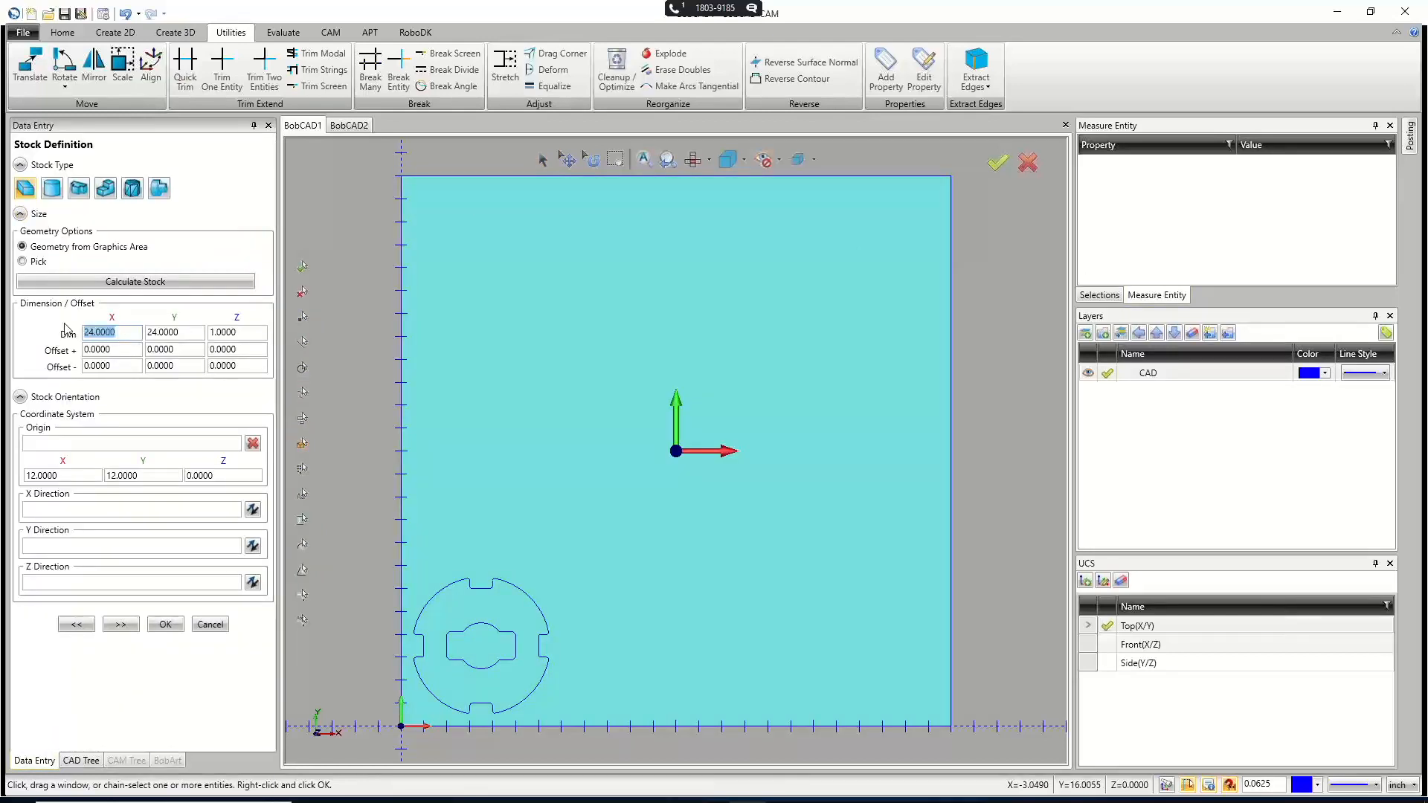
pyautogui.moveTo(190, 333); pyautogui.dragTo(106, 320)
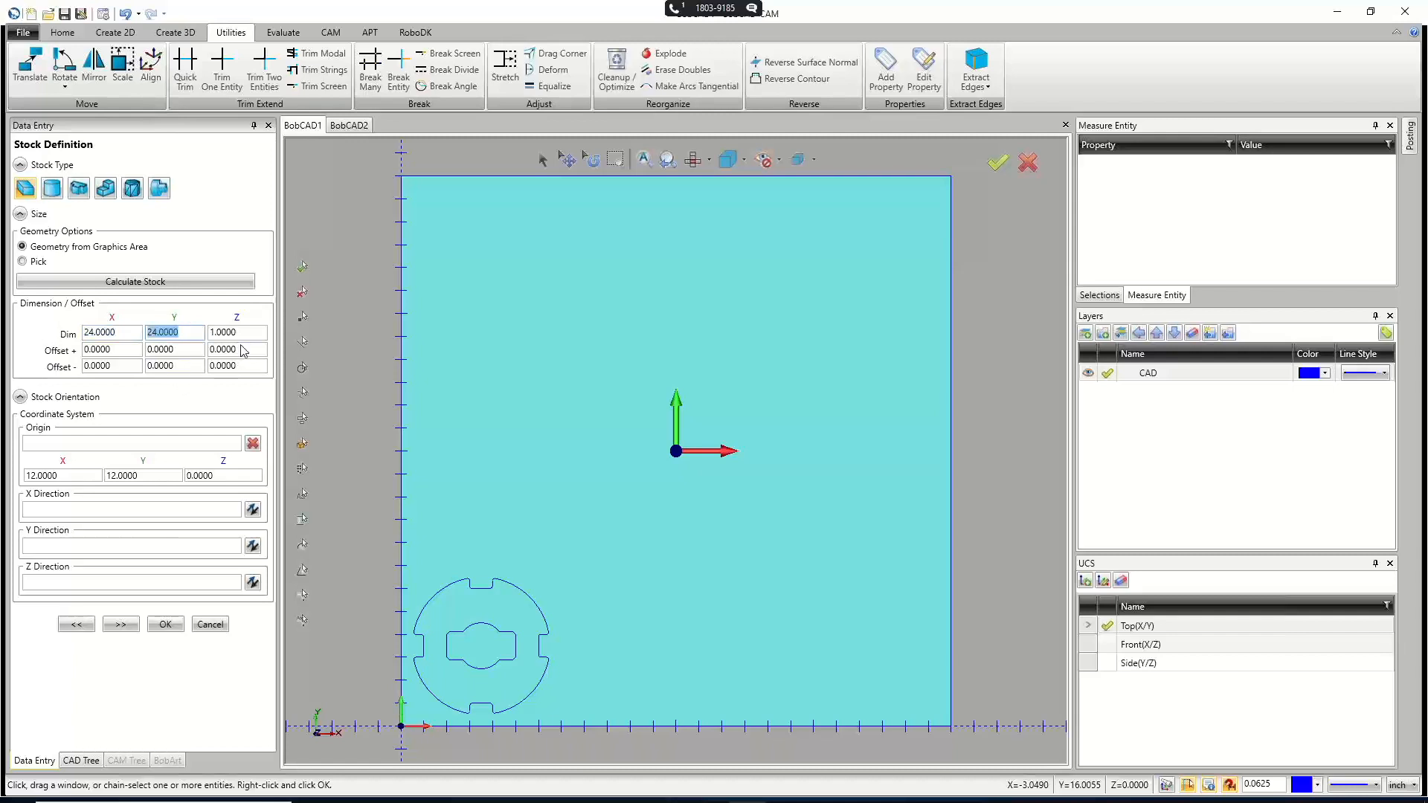
pyautogui.moveTo(253, 333); pyautogui.dragTo(166, 336)
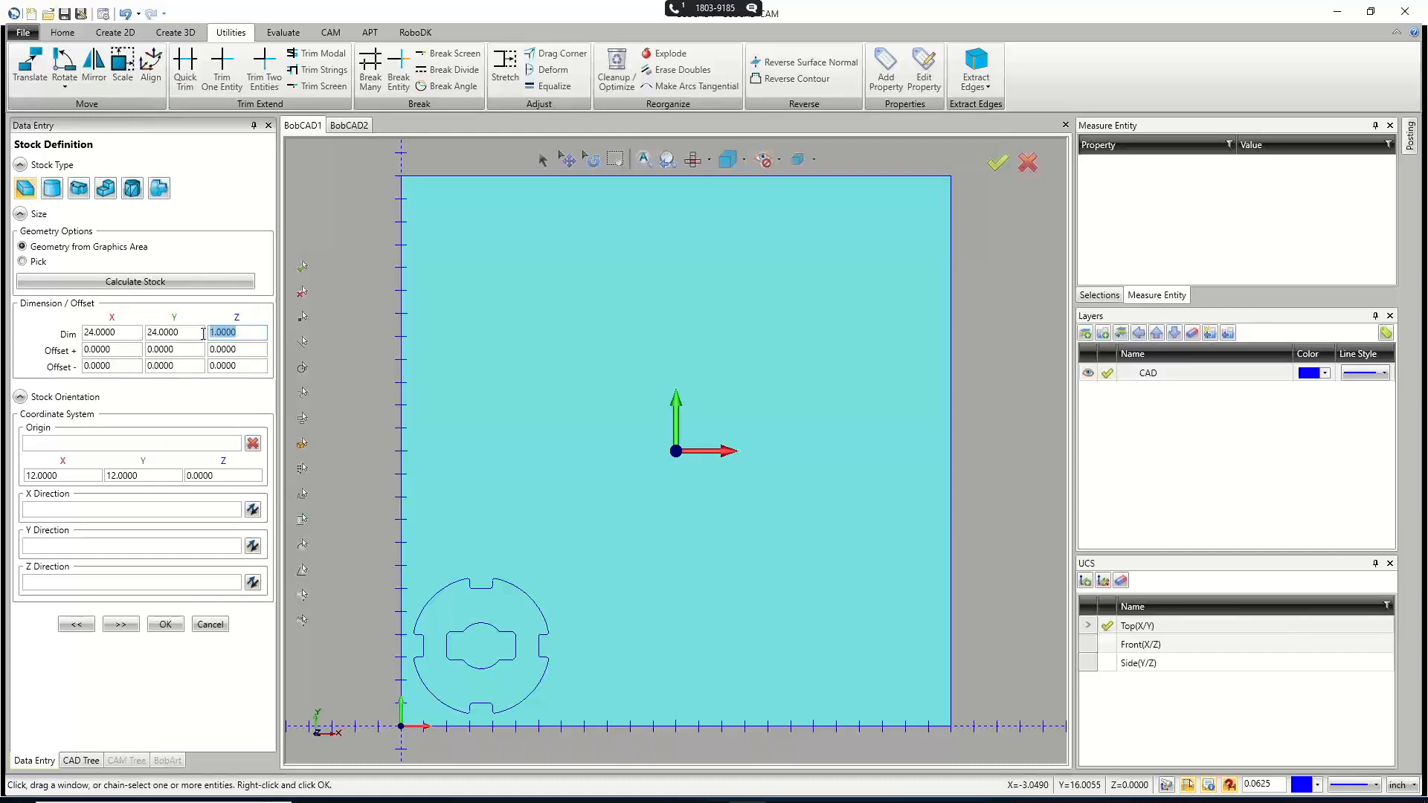
pyautogui.write('.25')
pyautogui.click(243, 347)
pyautogui.moveTo(616, 751); pyautogui.dragTo(514, 626, button='middle')
pyautogui.scroll(5, 471, 580)
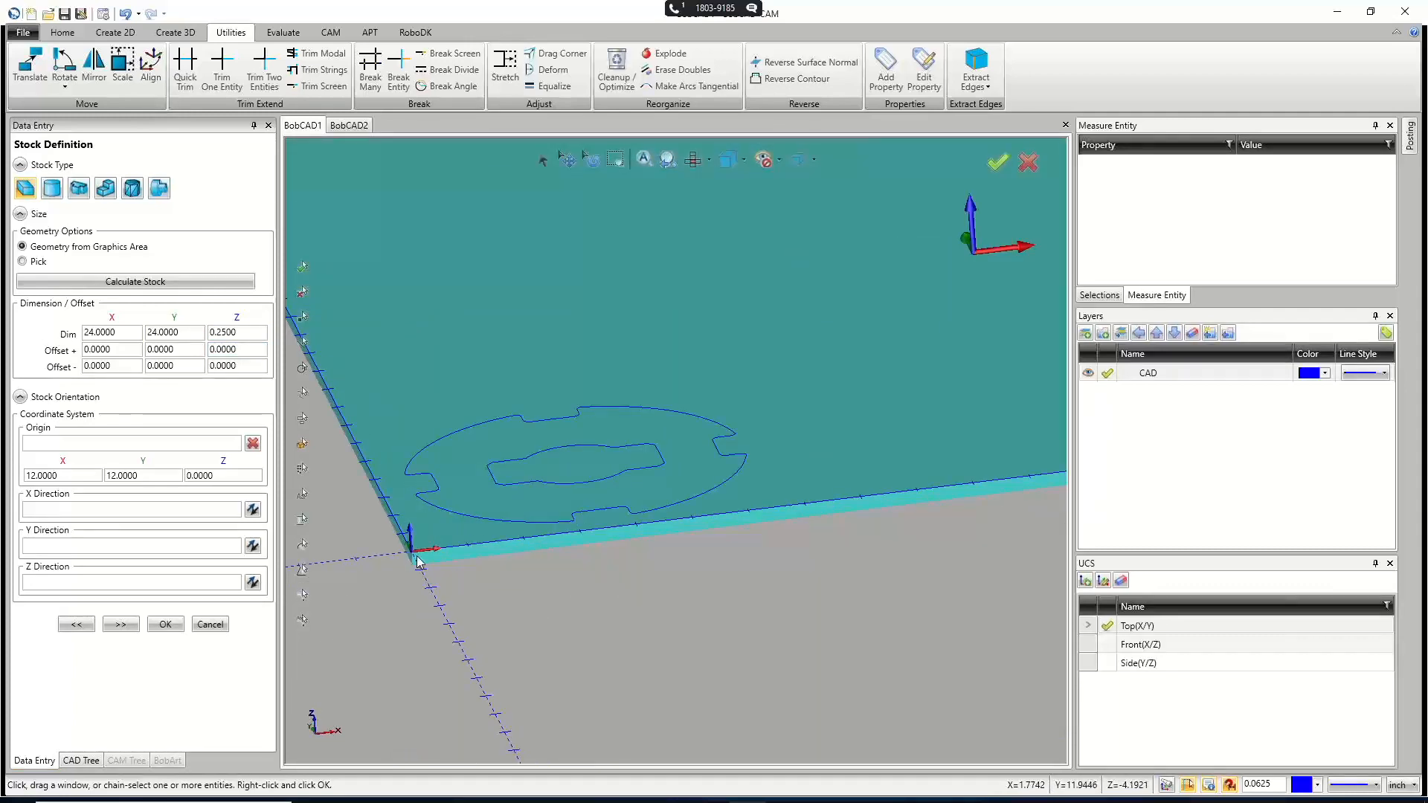
# Try a Z dimension of 1 for the stock and return it to 0.25.
pyautogui.doubleClick(238, 332)
pyautogui.write('1')
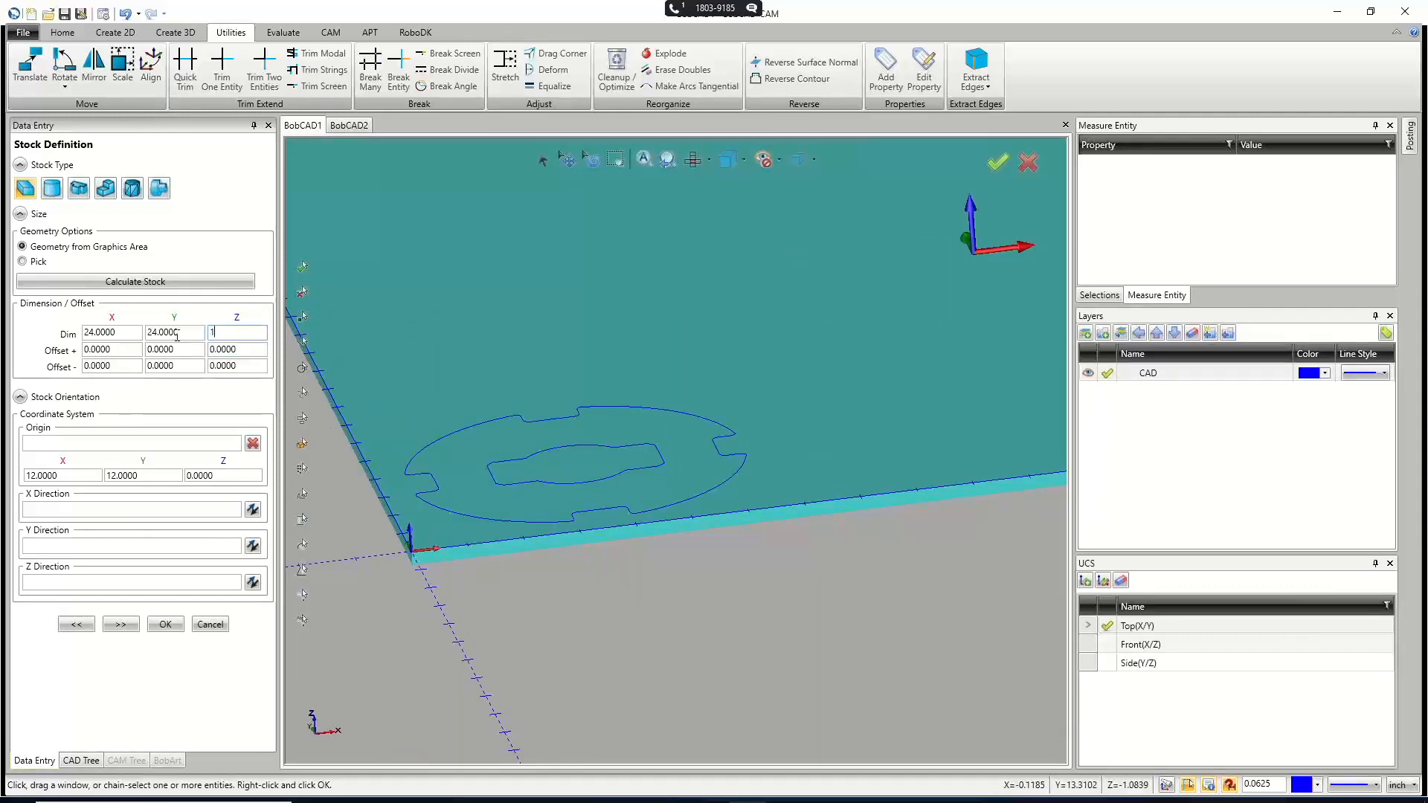
pyautogui.press('Tab')
pyautogui.hotkey('shift', 'Tab')
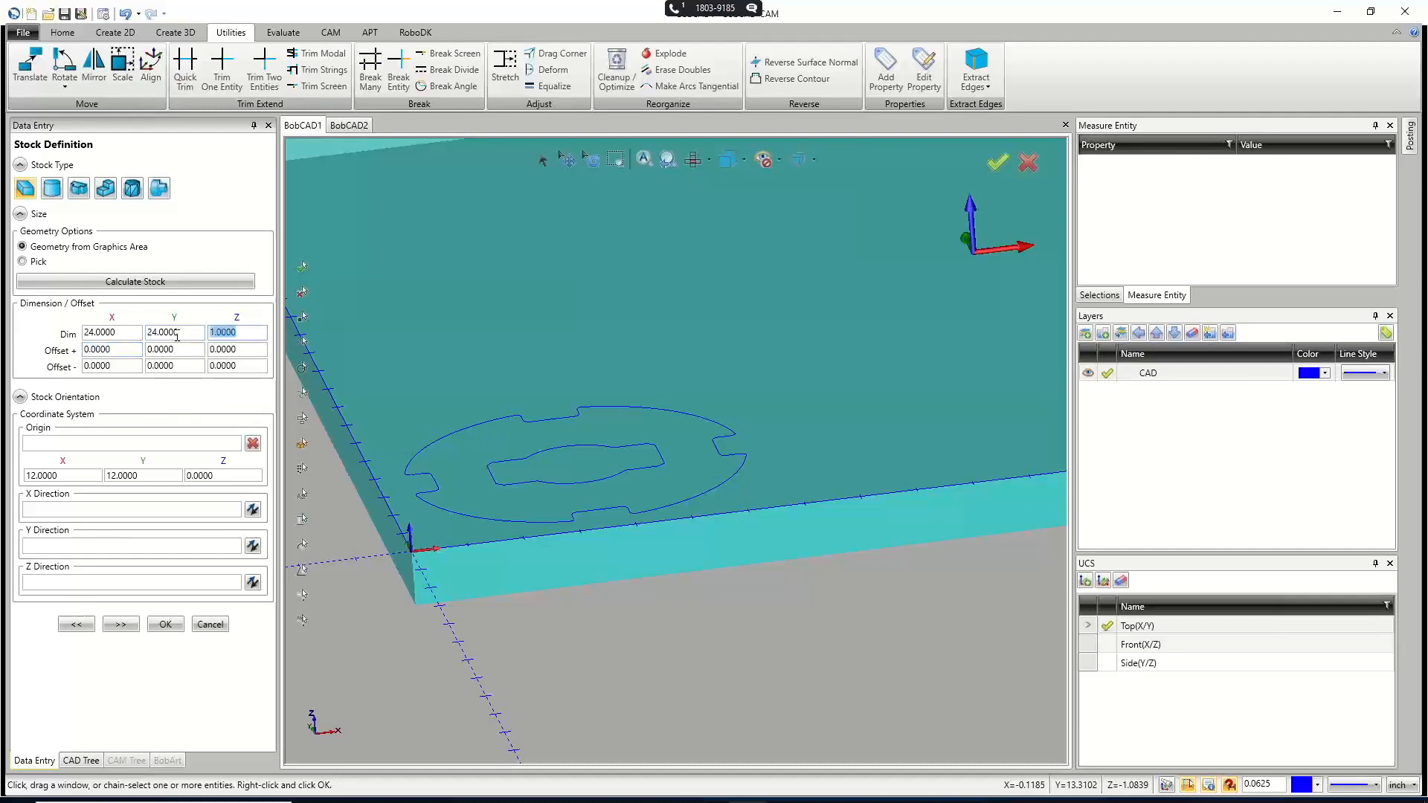
pyautogui.write('.25')
pyautogui.press('Tab')
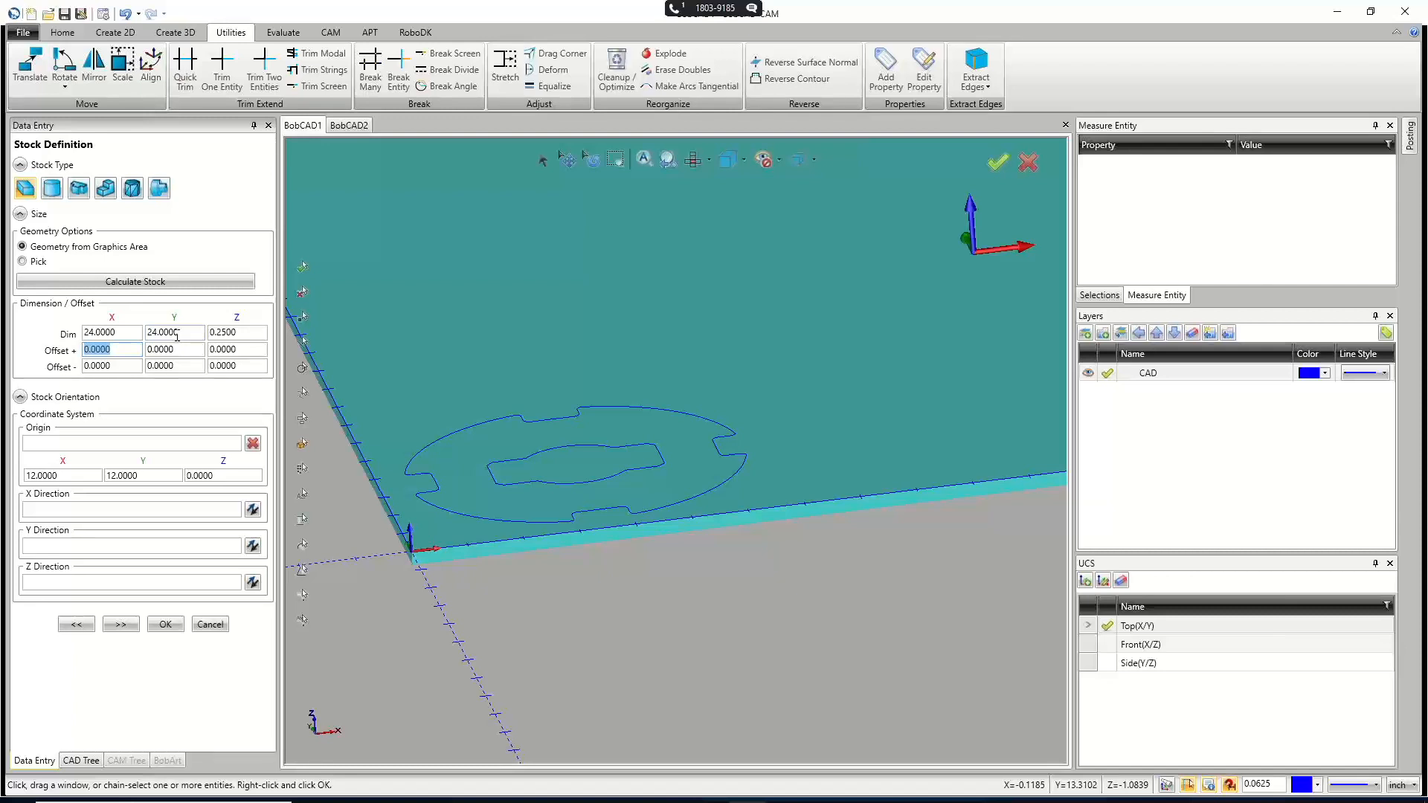
# Accept the stock definition and finish Machine Setup - 1 with the Top(X/Y) coordinate system and its origin at the stock's corner.
pyautogui.click(121, 627)
pyautogui.click(120, 627)
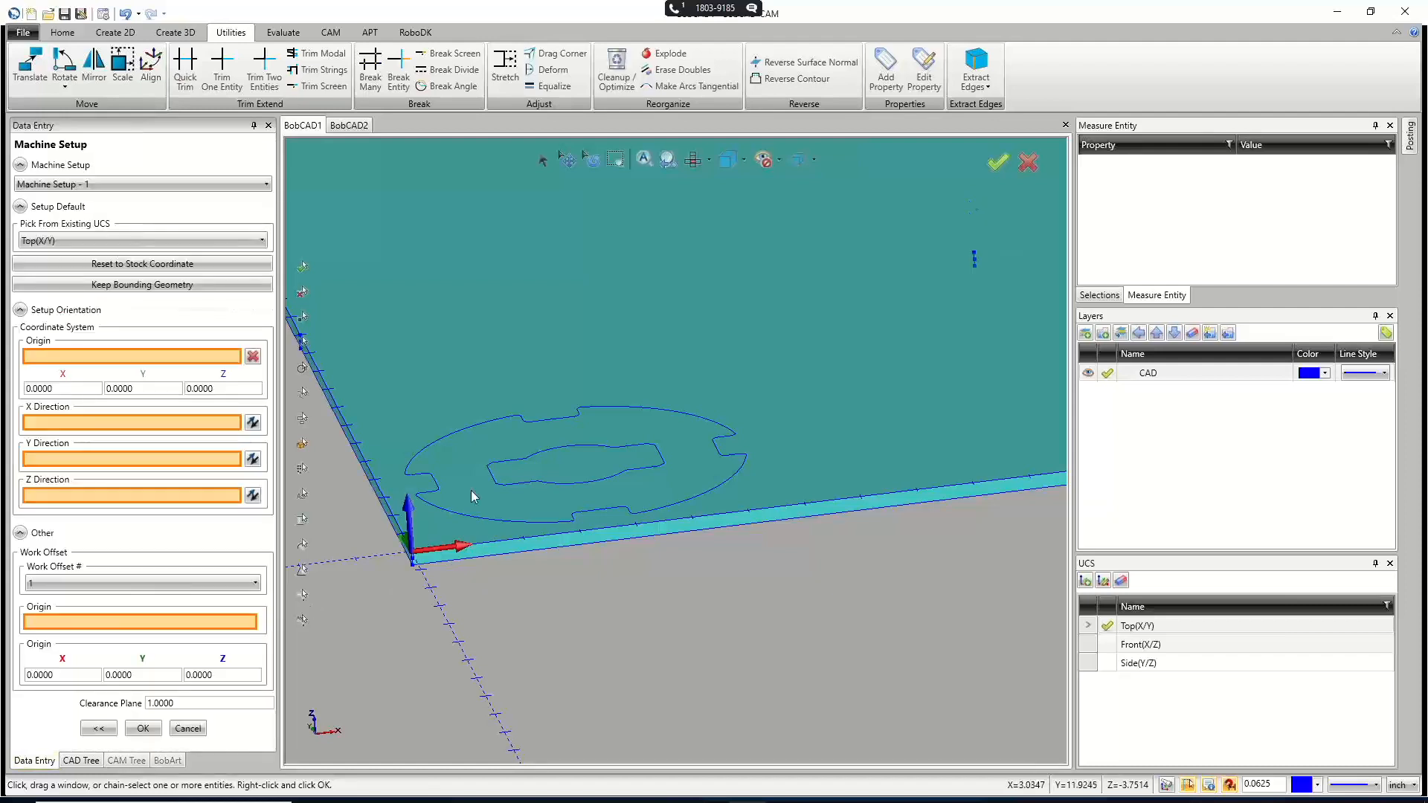
pyautogui.scroll(2, 408, 554)
pyautogui.scroll(3, 455, 582)
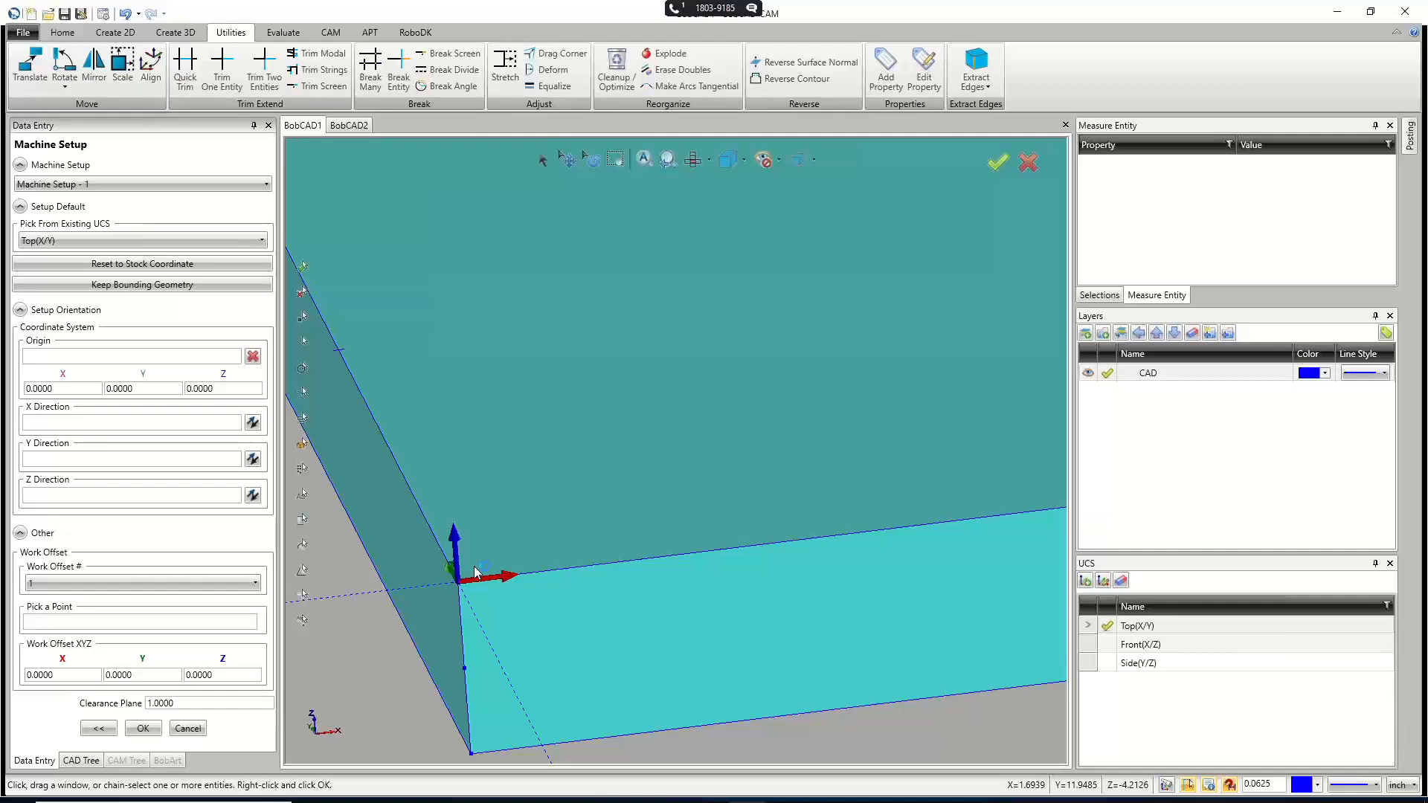
pyautogui.click(143, 729)
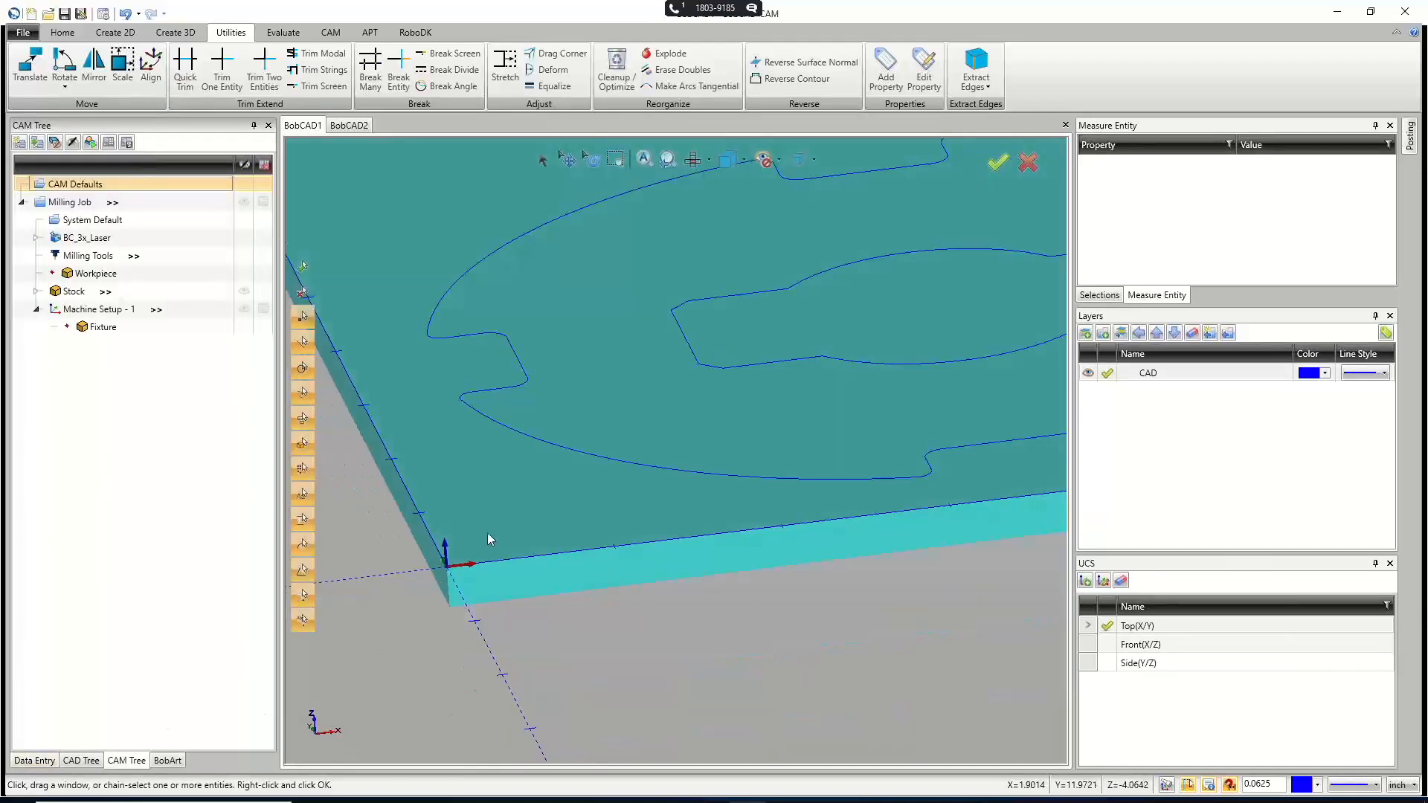
# Add a Mill 2 Axis feature to Machine Setup - 1 and pick the notched part's outer profile and central cutout as its geometry.
pyautogui.scroll(-3, 488, 533)
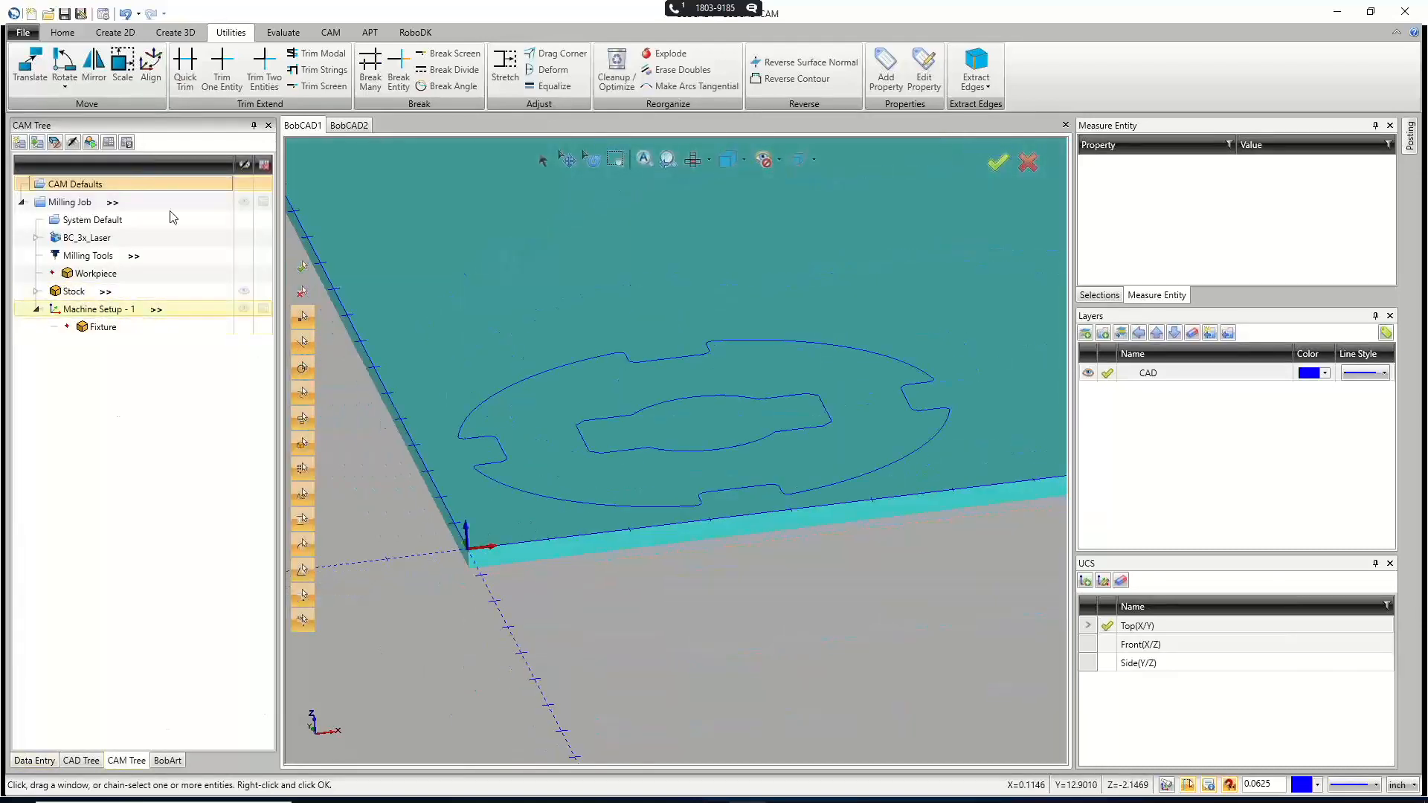
pyautogui.scroll(-3, 741, 558)
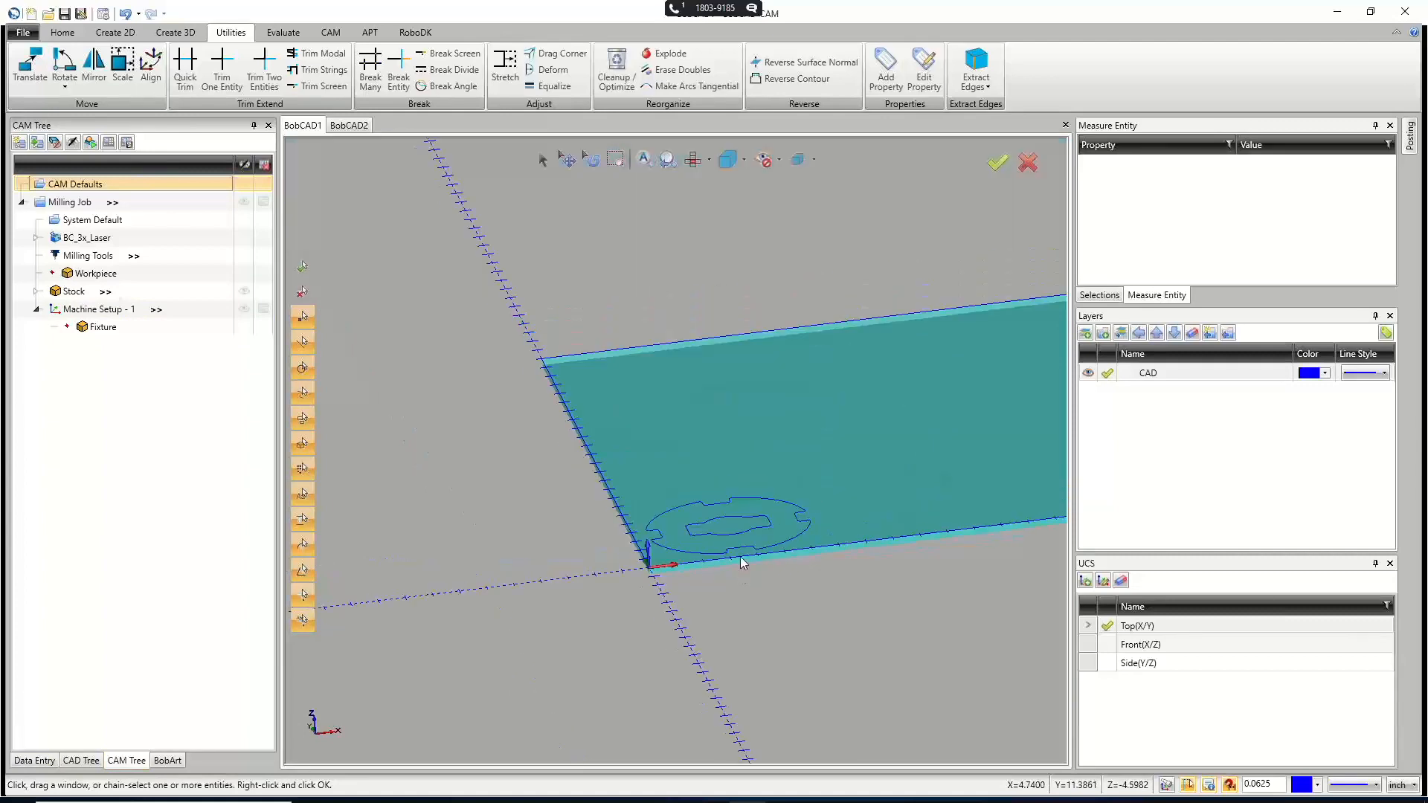
pyautogui.click(693, 161)
pyautogui.scroll(-3, 636, 439)
pyautogui.scroll(3, 674, 548)
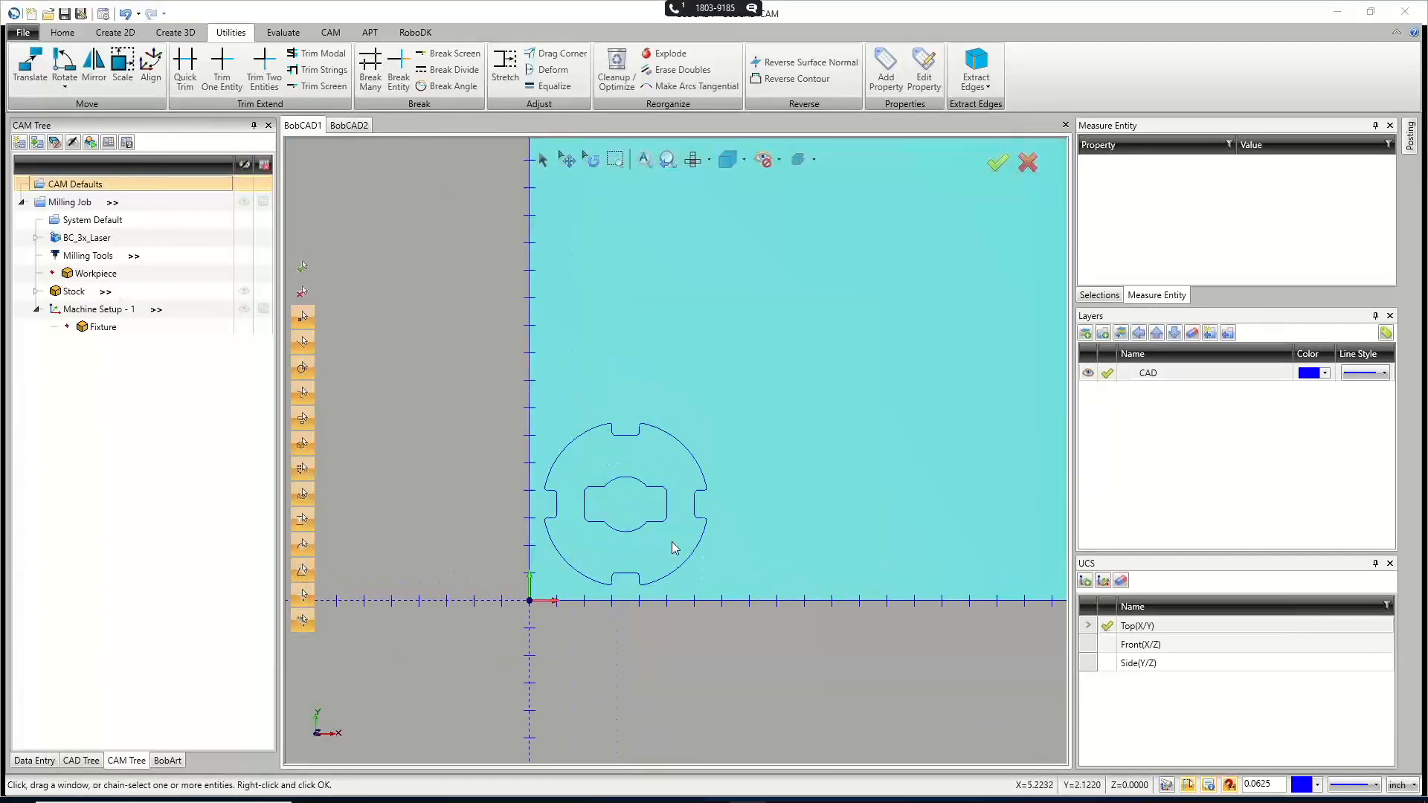
pyautogui.scroll(1, 656, 534)
pyautogui.scroll(-2, 656, 535)
pyautogui.scroll(2, 701, 529)
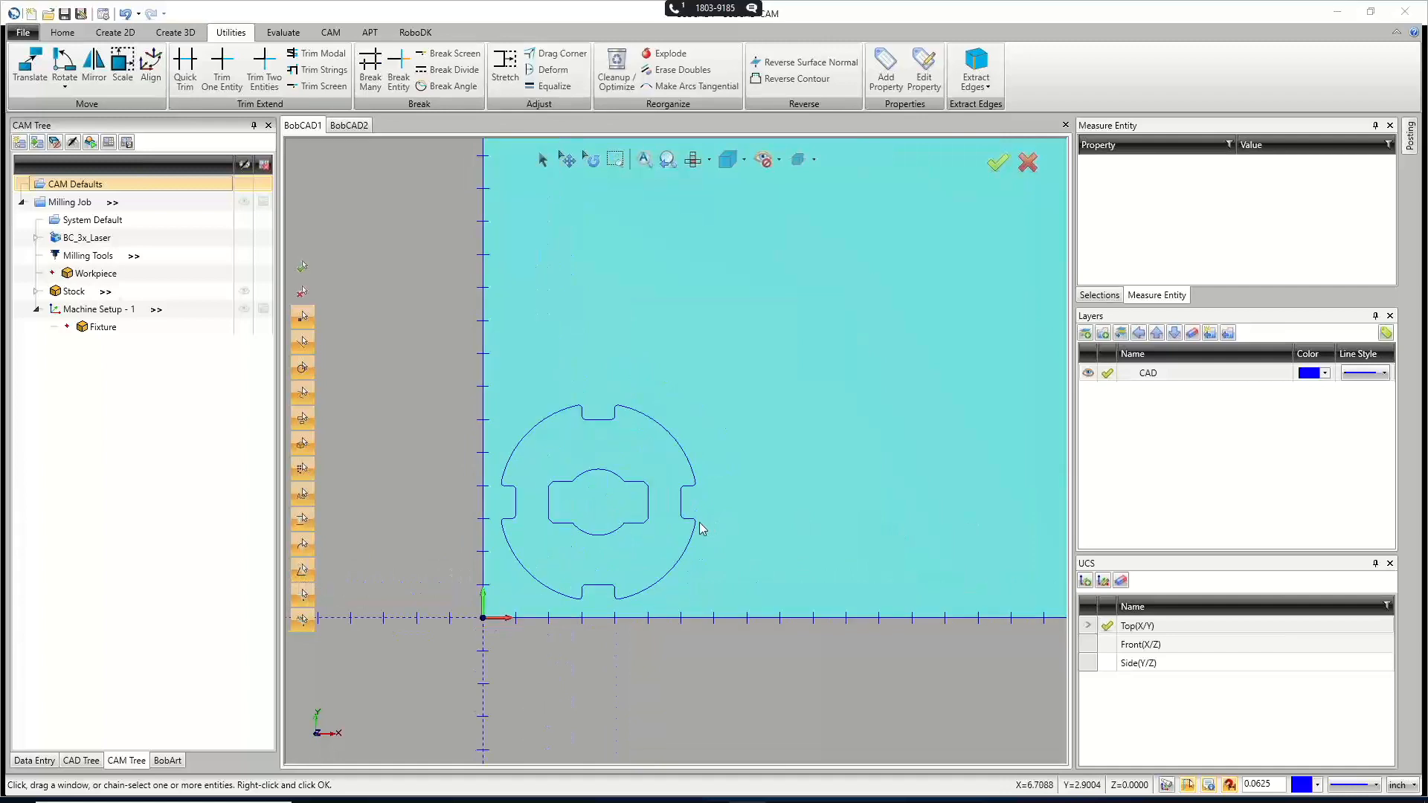
pyautogui.scroll(2, 702, 528)
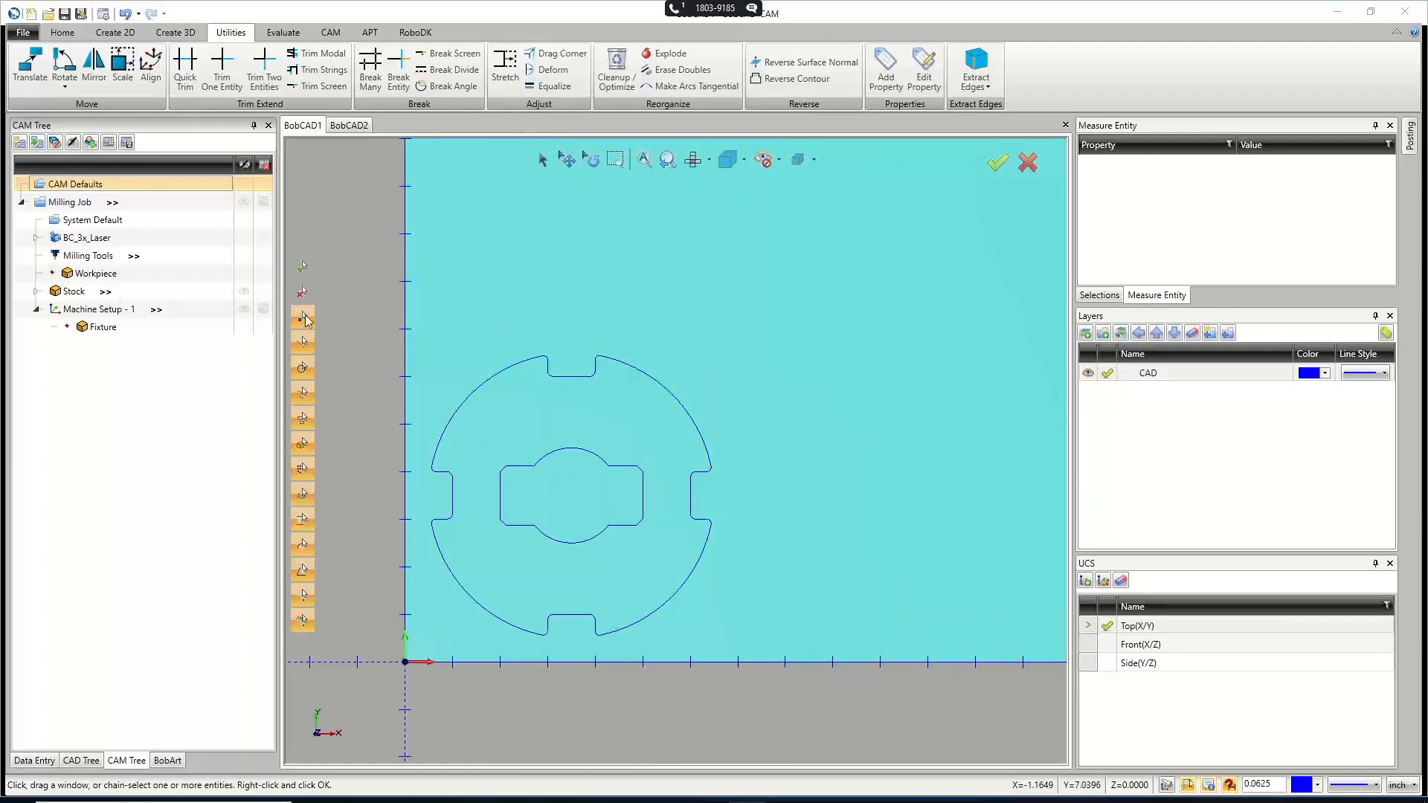
pyautogui.rightClick(127, 310)
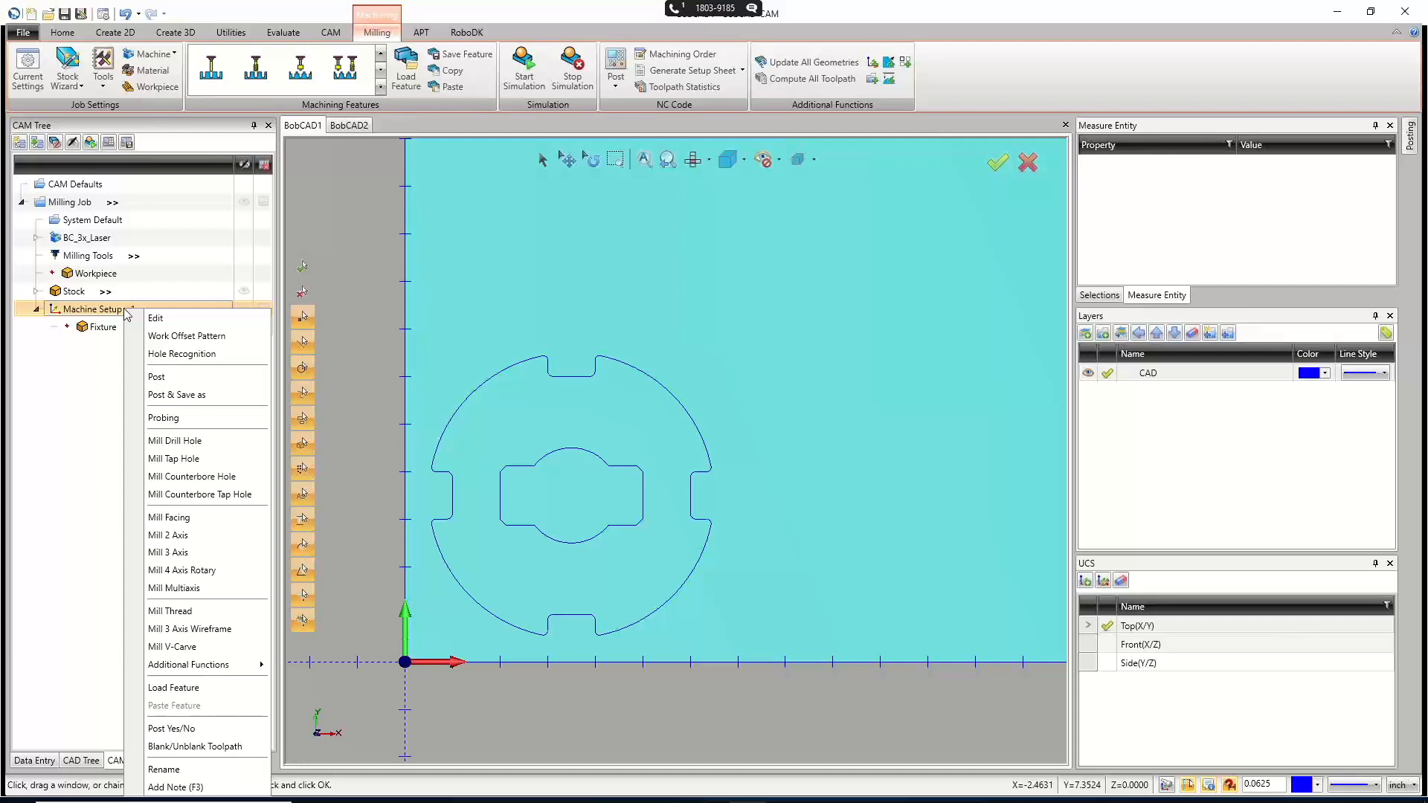
pyautogui.click(198, 537)
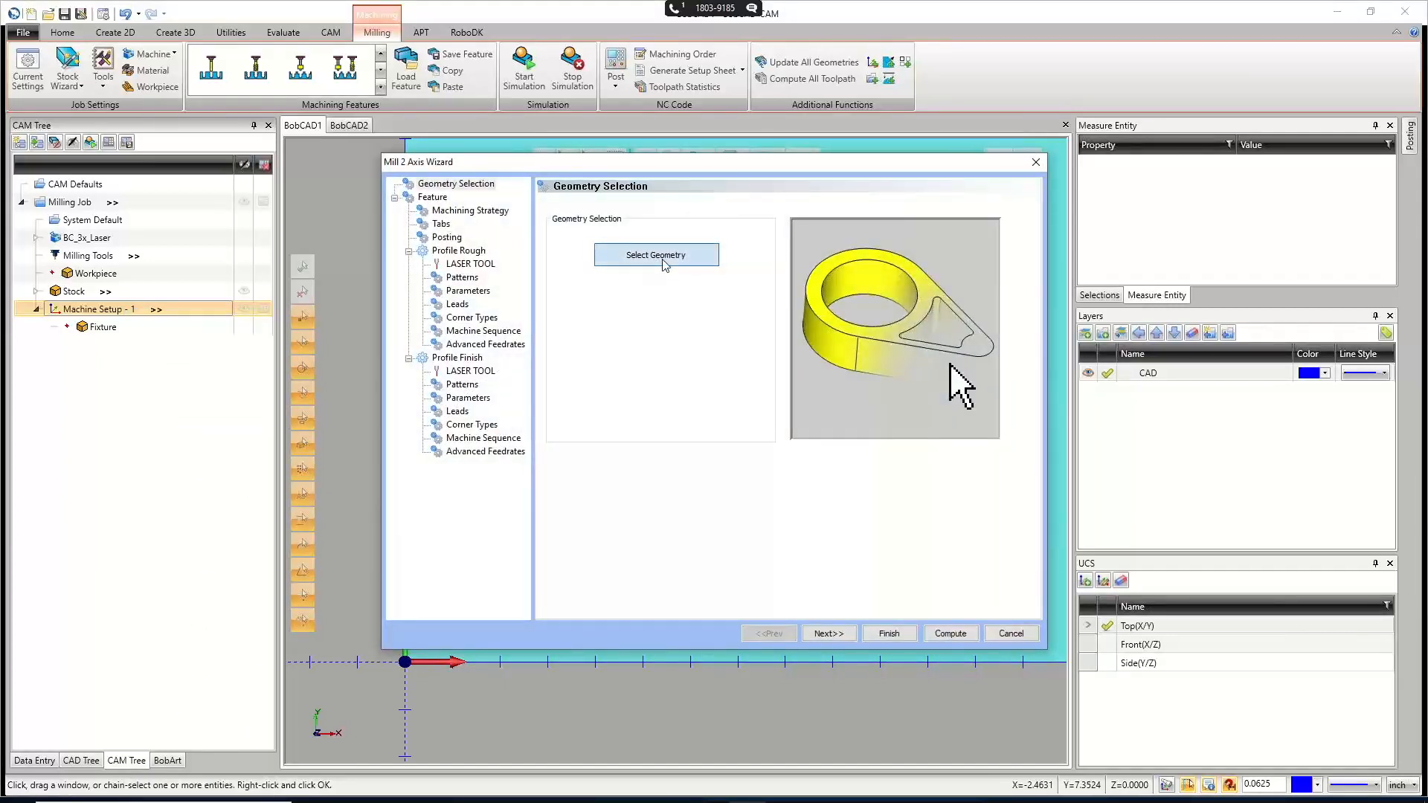
pyautogui.click(656, 257)
pyautogui.moveTo(425, 305); pyautogui.dragTo(749, 644)
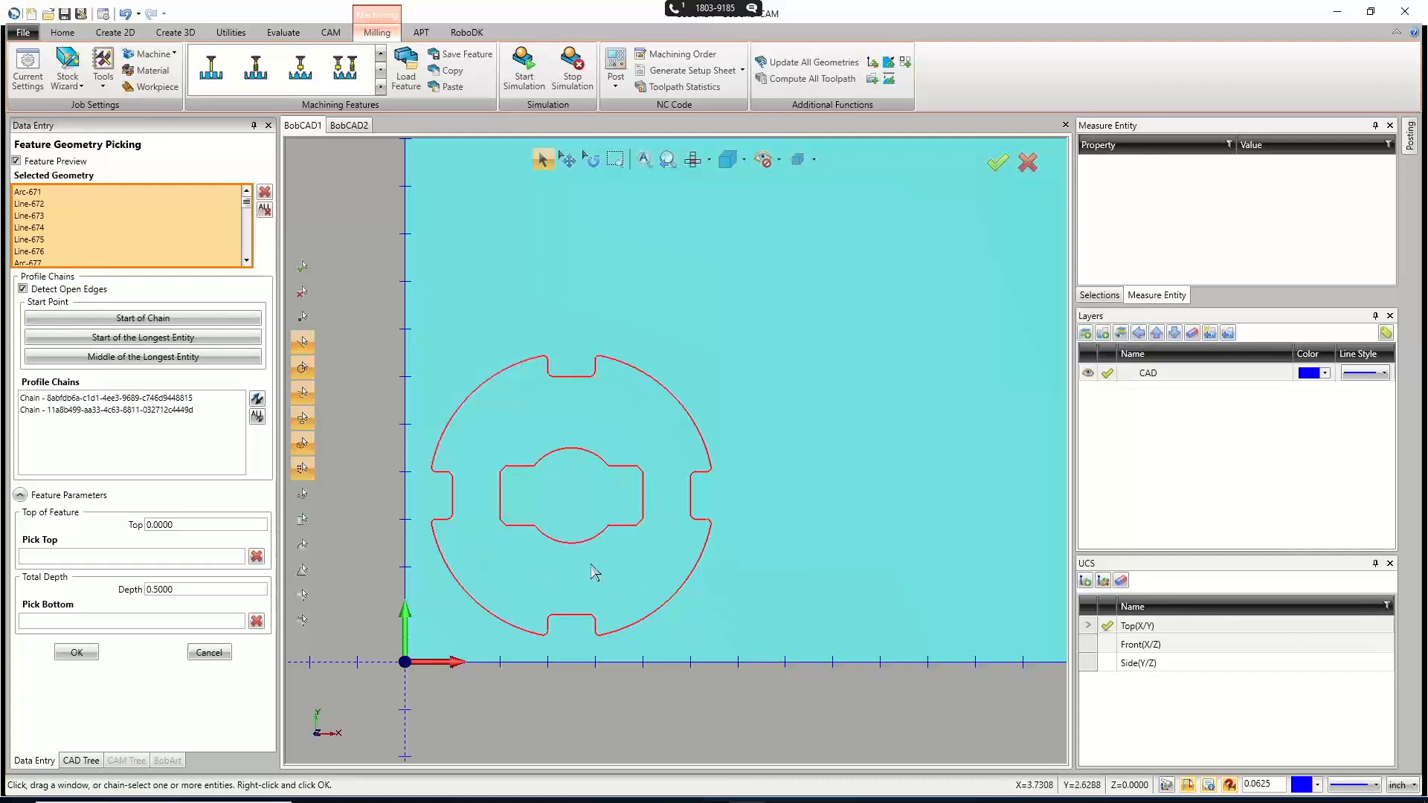
# Place the outer chain's start point on the part's lower-left arc and the cutout chain's start point on its right edge.
pyautogui.click(110, 400)
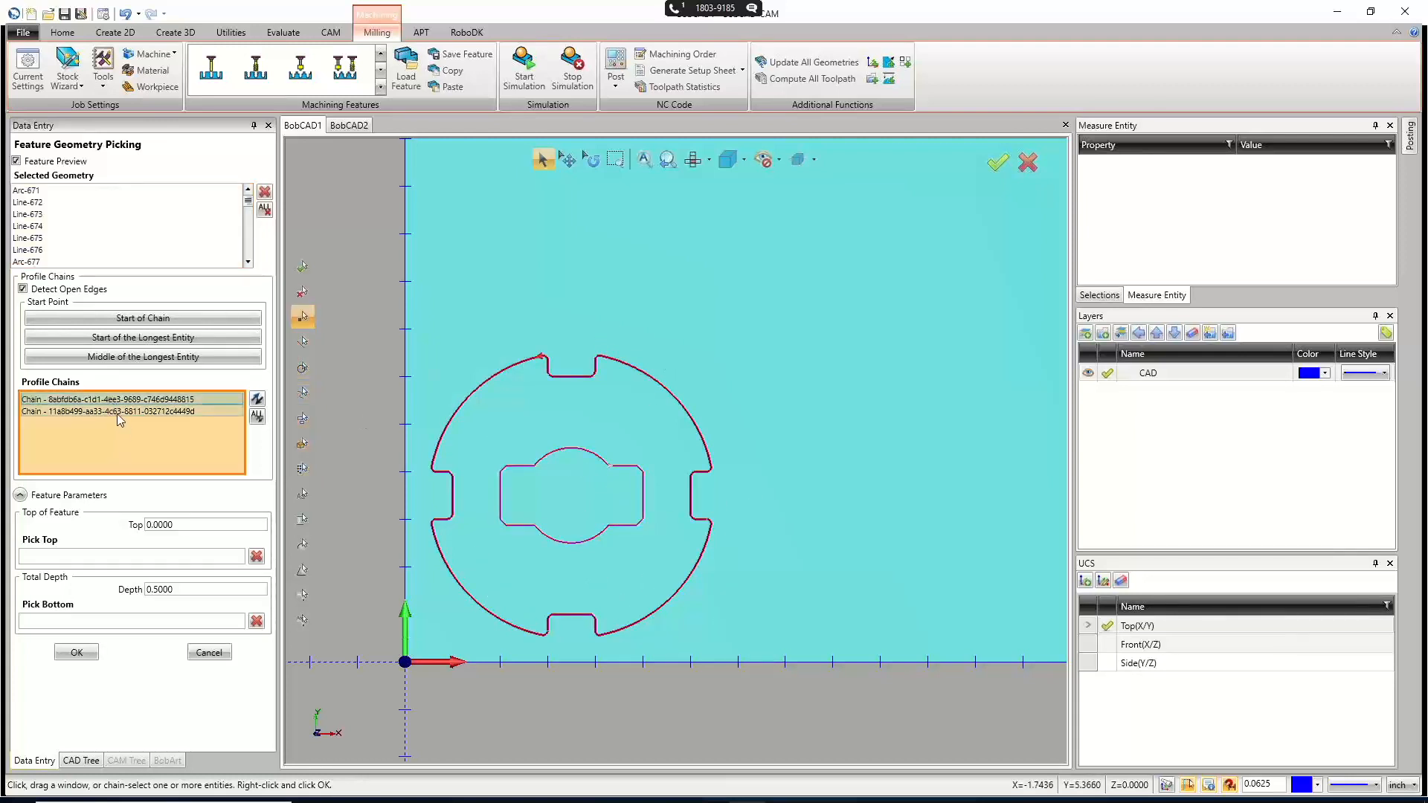
pyautogui.click(116, 413)
pyautogui.click(112, 401)
pyautogui.click(114, 412)
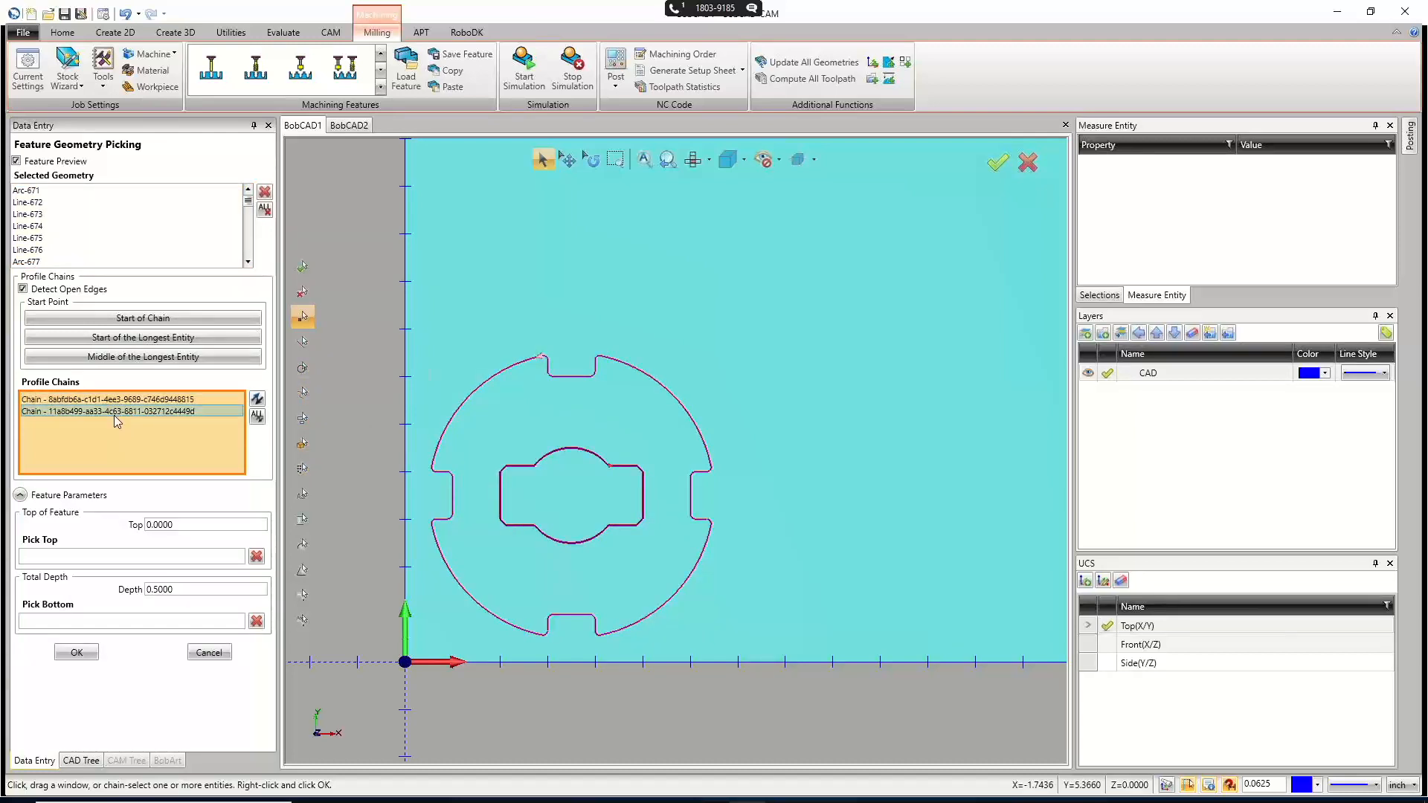
pyautogui.click(118, 400)
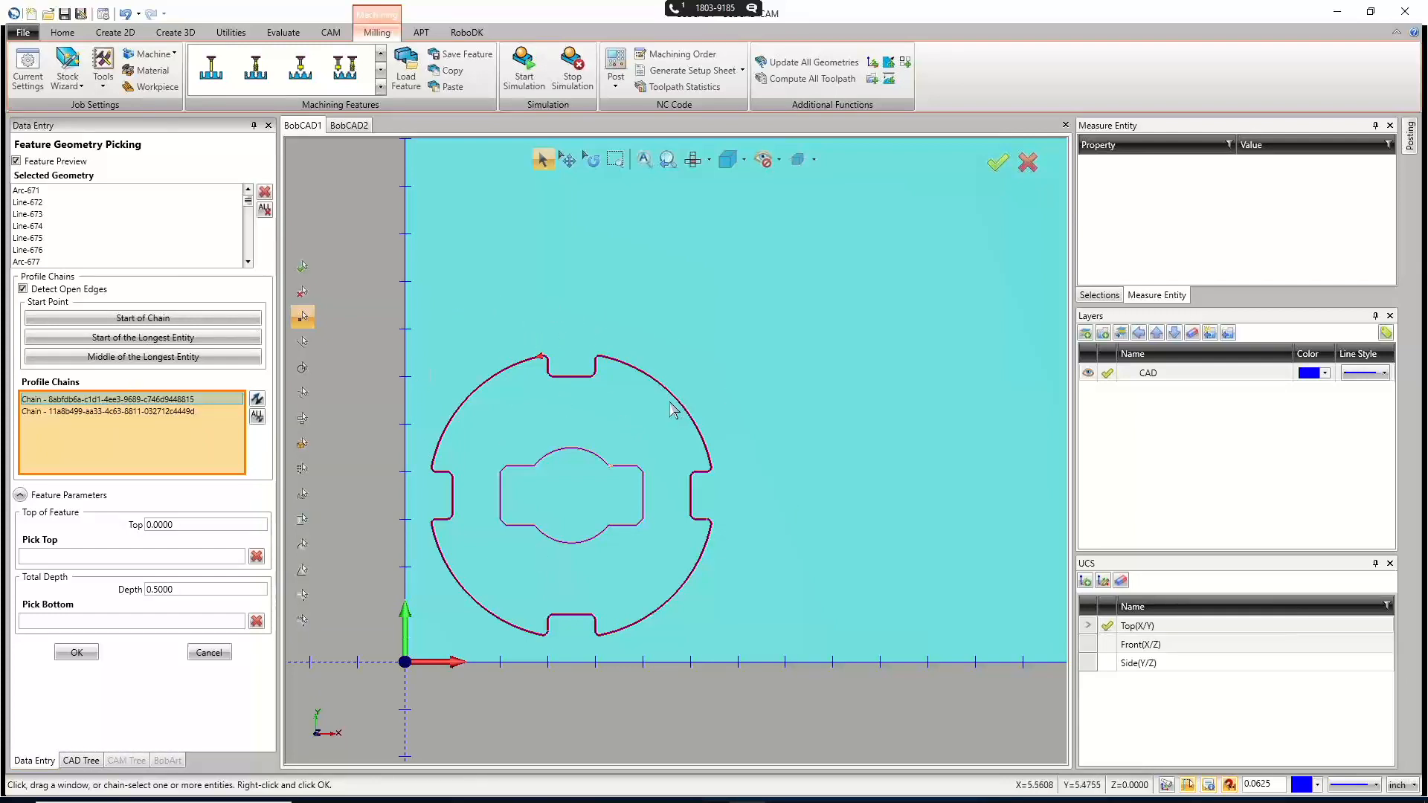
pyautogui.scroll(3, 685, 408)
pyautogui.scroll(-5, 686, 402)
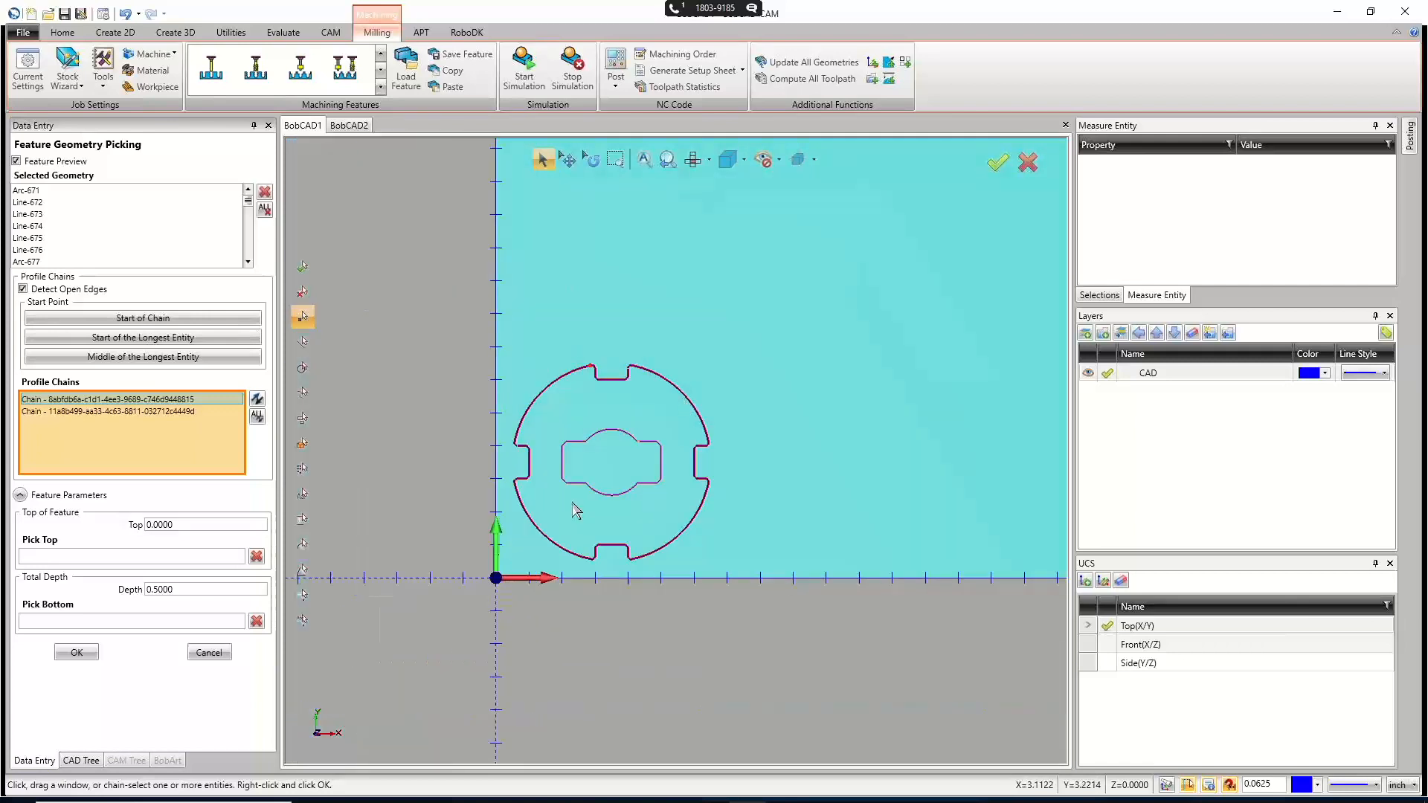
pyautogui.scroll(4, 521, 543)
pyautogui.click(512, 541)
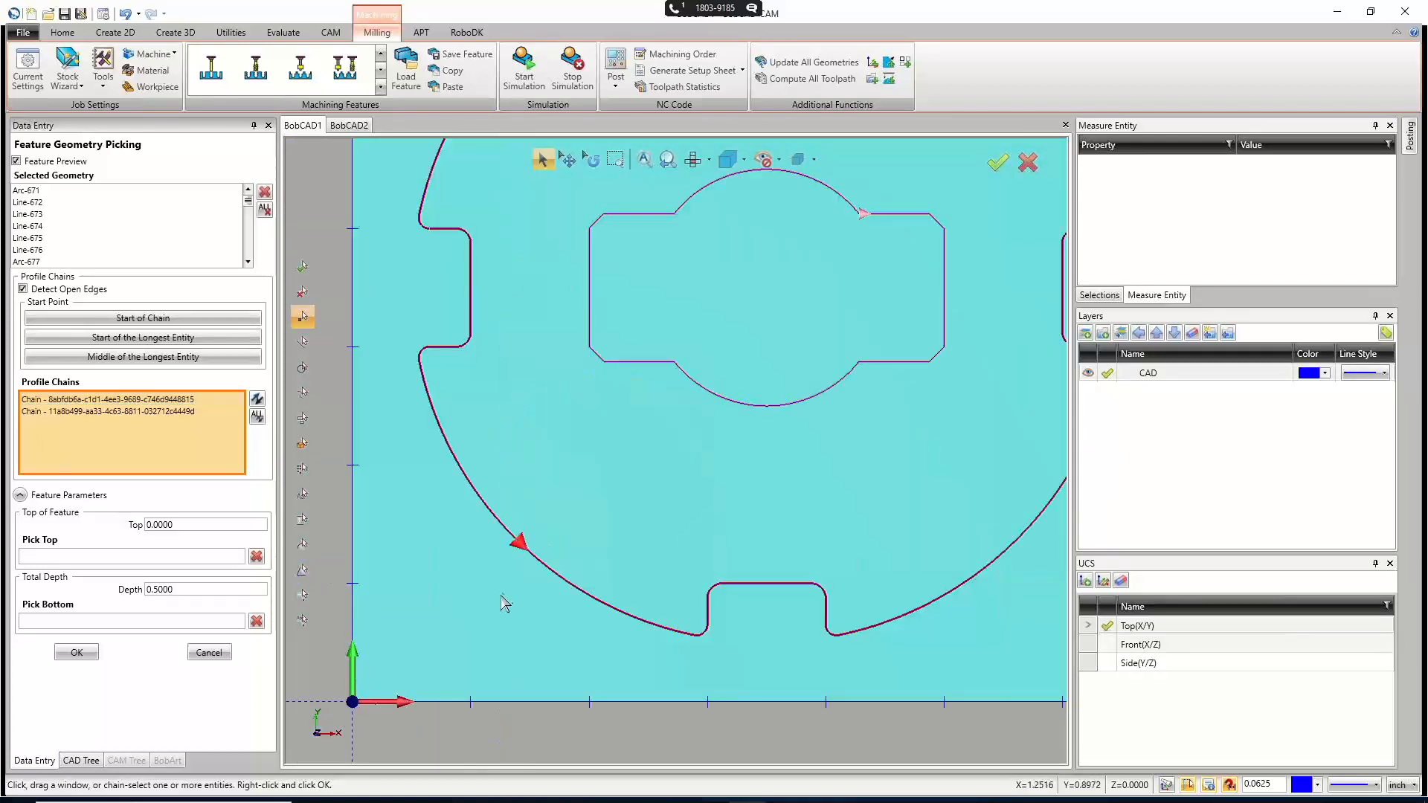
pyautogui.scroll(-2, 664, 445)
pyautogui.scroll(2, 799, 301)
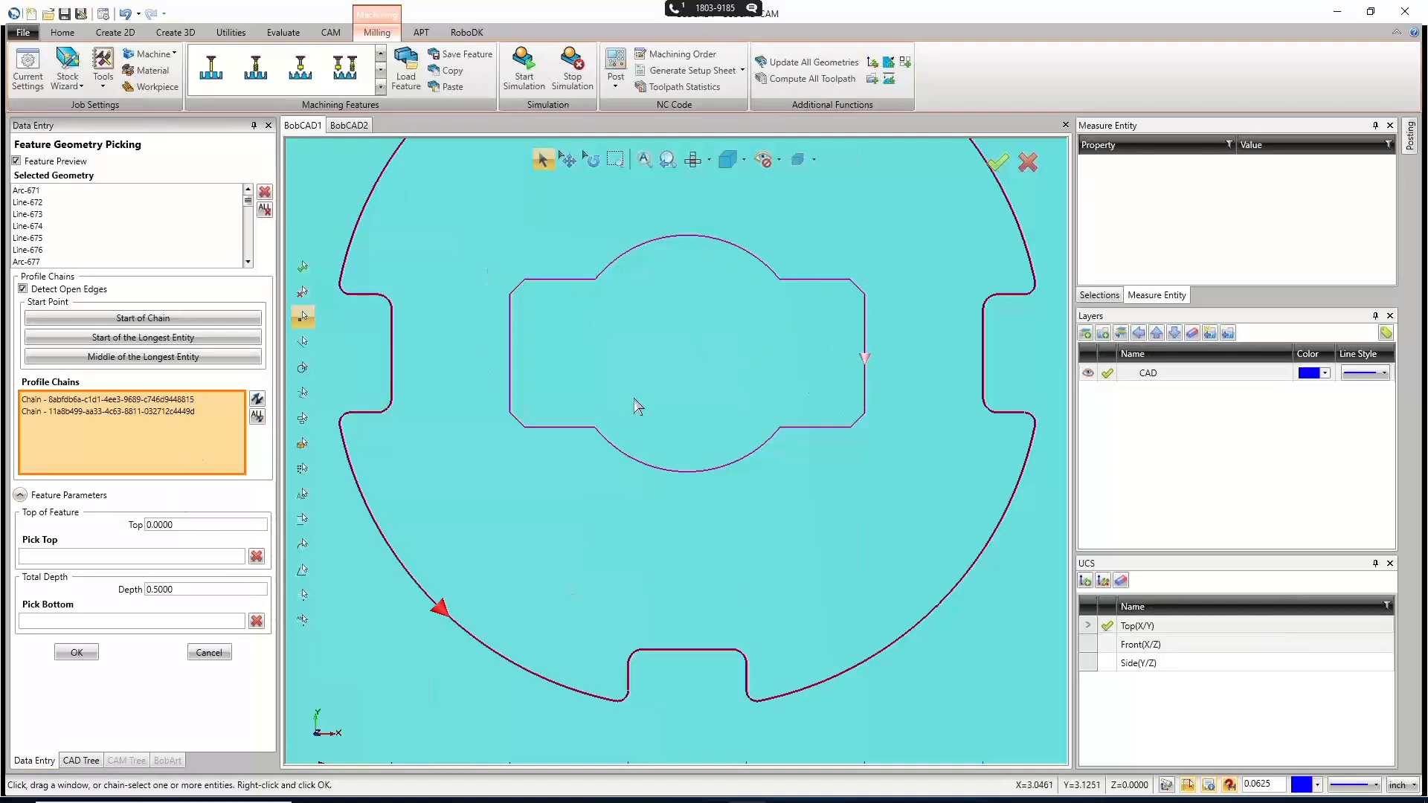
# Reverse the direction of all profile chains twice and confirm the picked geometry.
pyautogui.click(258, 415)
pyautogui.click(257, 417)
pyautogui.click(183, 590)
pyautogui.click(77, 653)
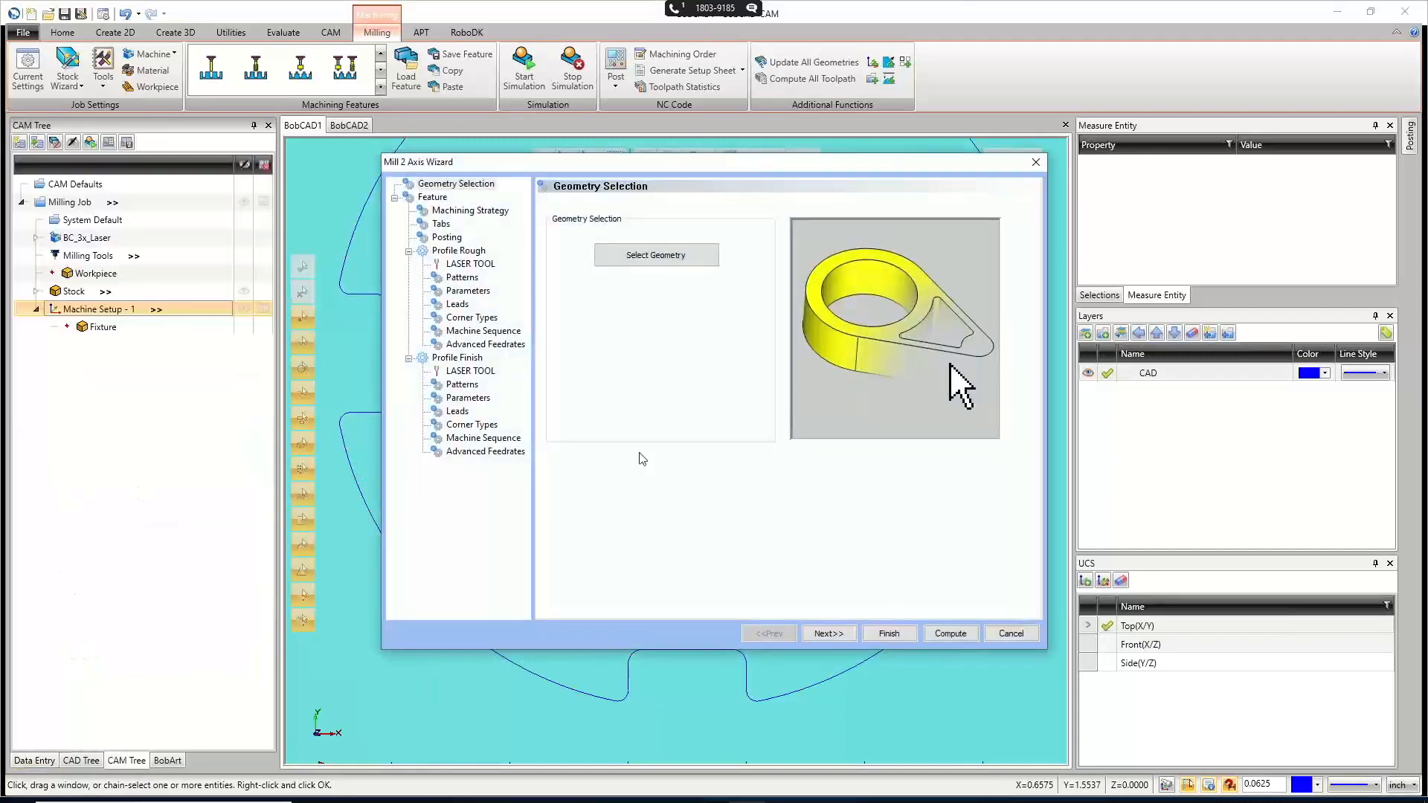
# Accept the feature's top and depth parameters and remove the Profile Rough operation from the machining strategy.
pyautogui.click(829, 634)
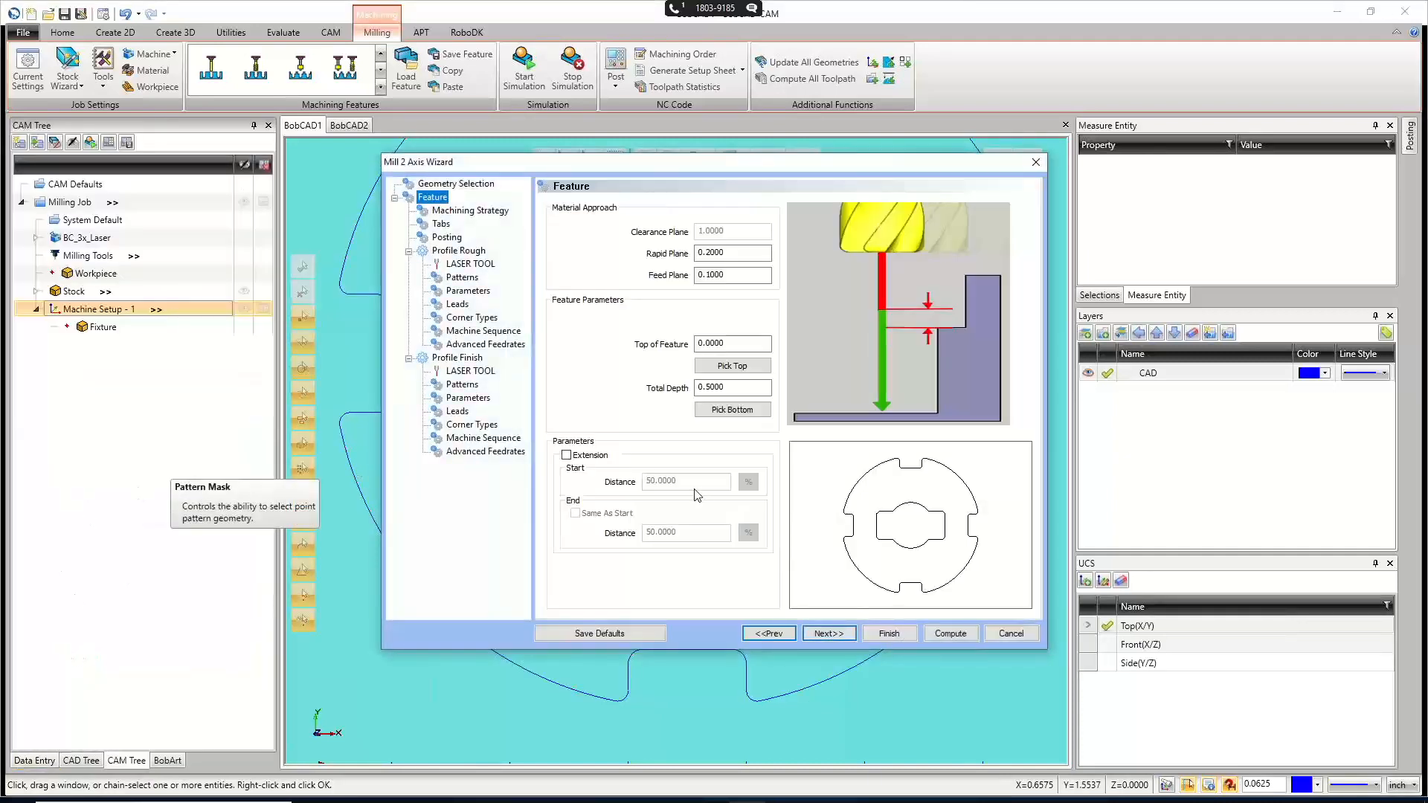
pyautogui.moveTo(744, 344); pyautogui.dragTo(637, 341)
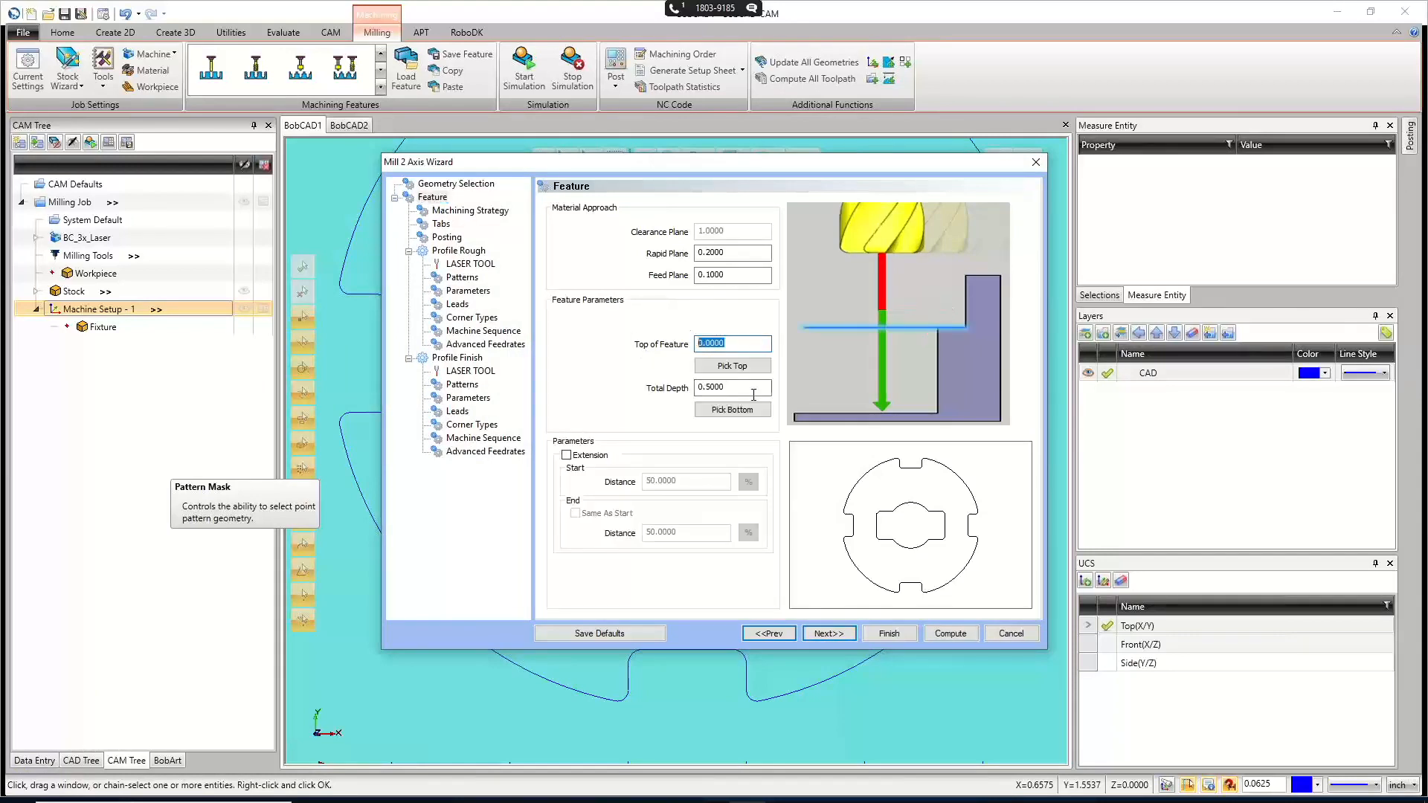
pyautogui.moveTo(761, 389); pyautogui.dragTo(645, 389)
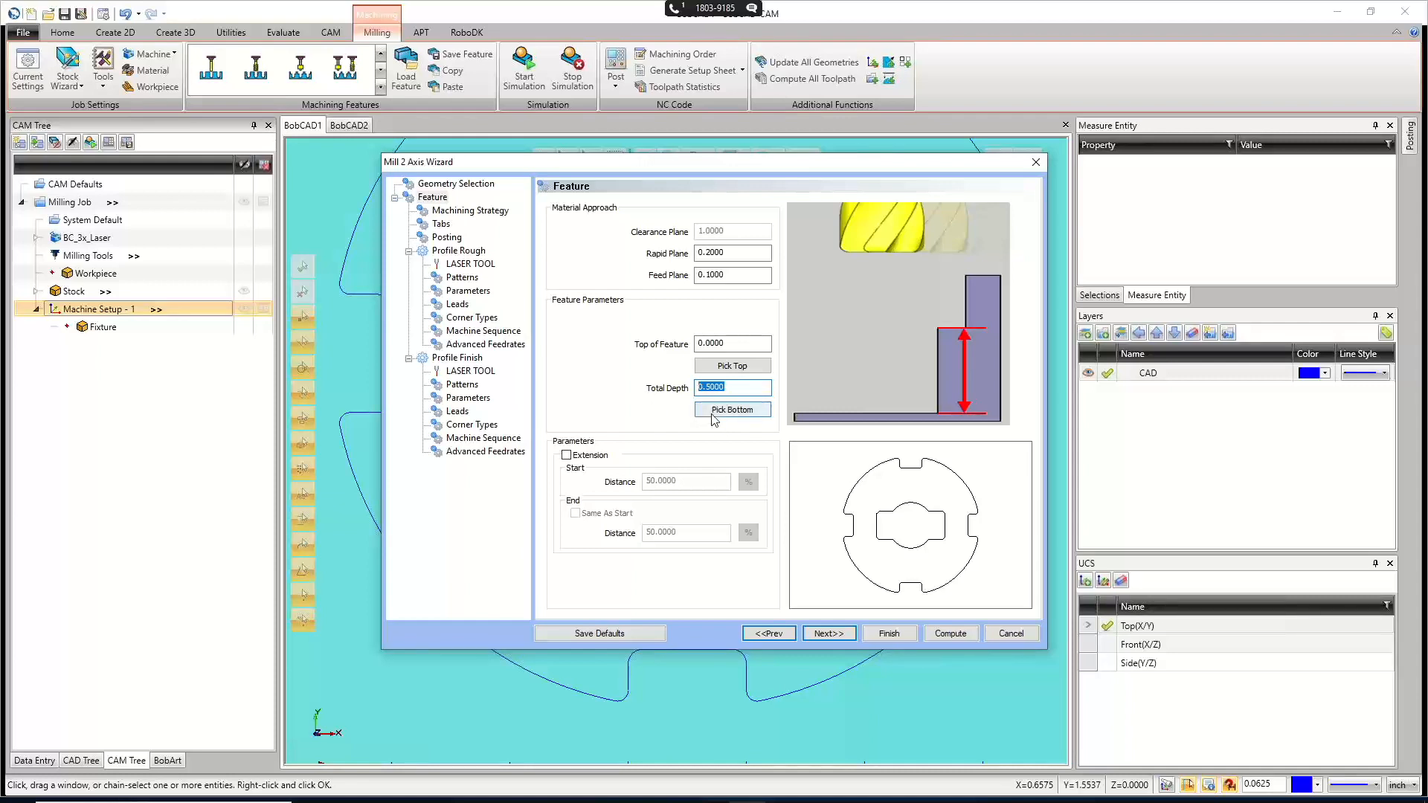
pyautogui.click(828, 634)
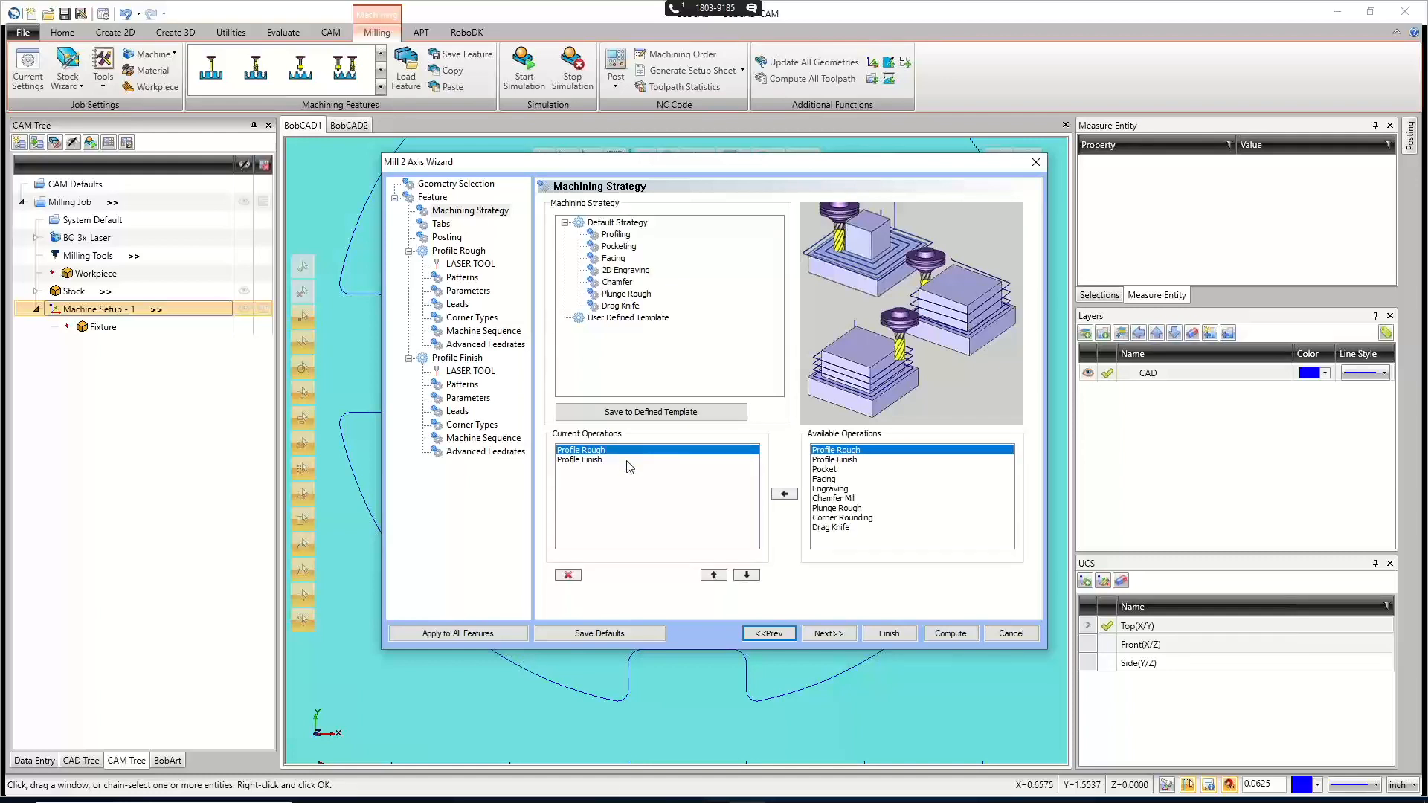
pyautogui.click(569, 577)
pyautogui.click(834, 635)
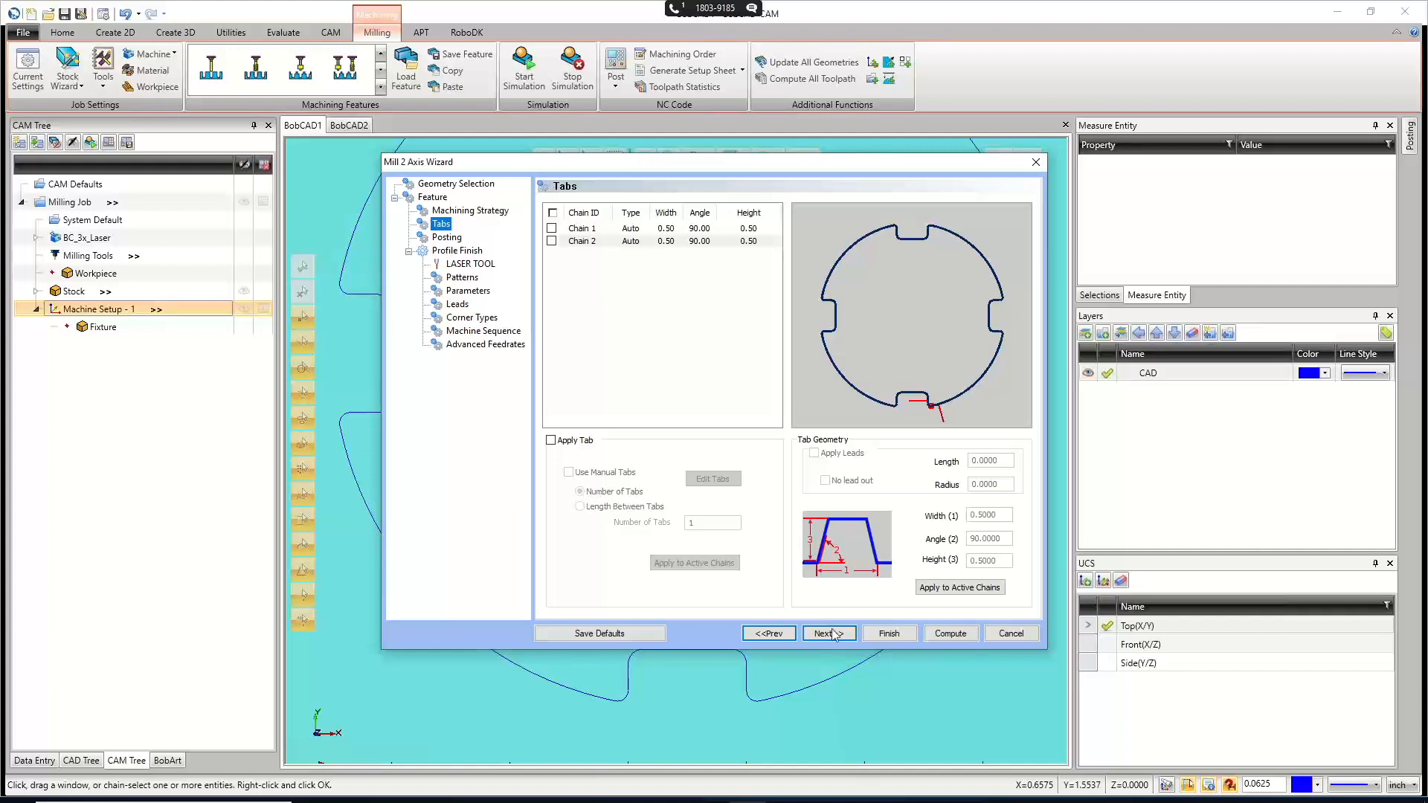
# Accept the tab, posting and laser tool settings, looking through the available work offset numbers on the way.
pyautogui.click(828, 631)
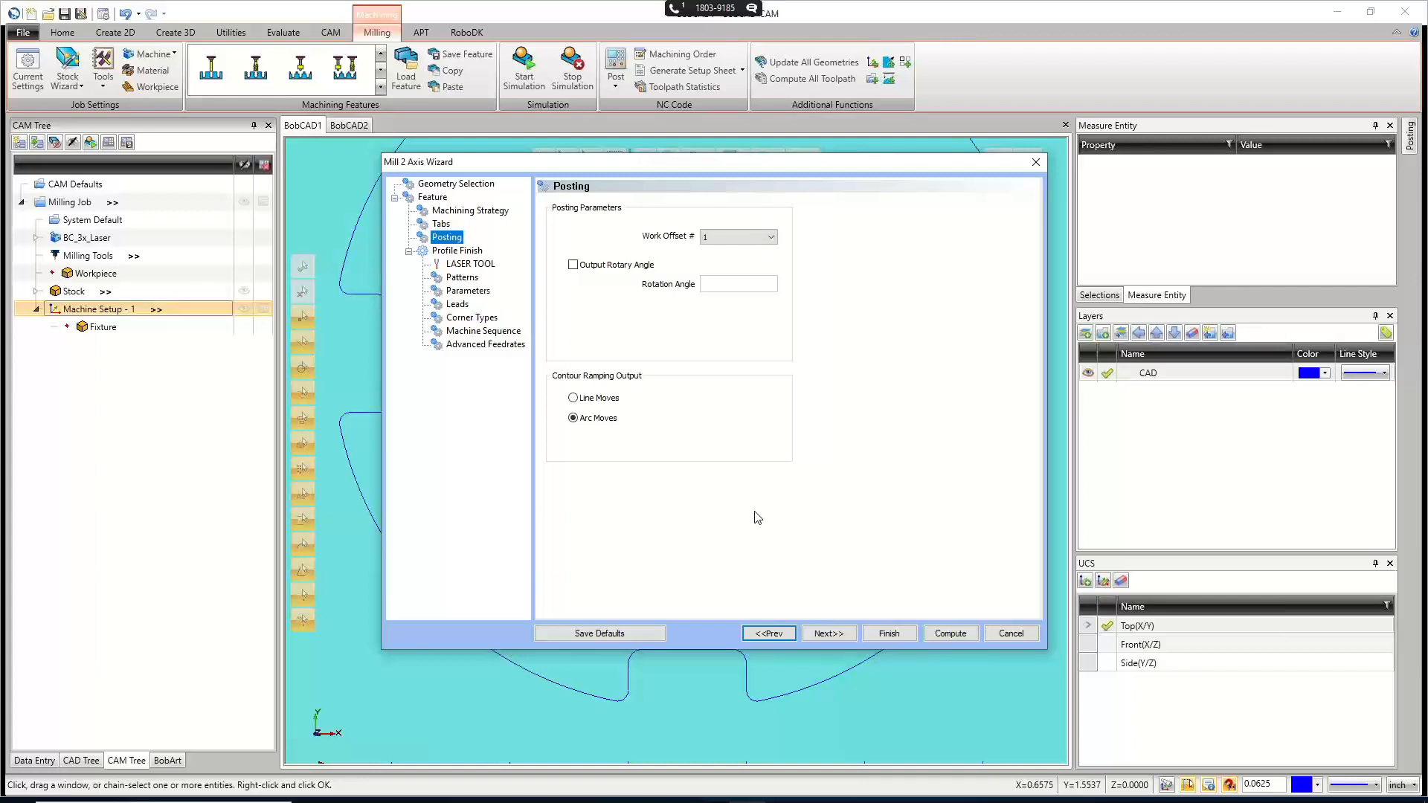
pyautogui.click(760, 238)
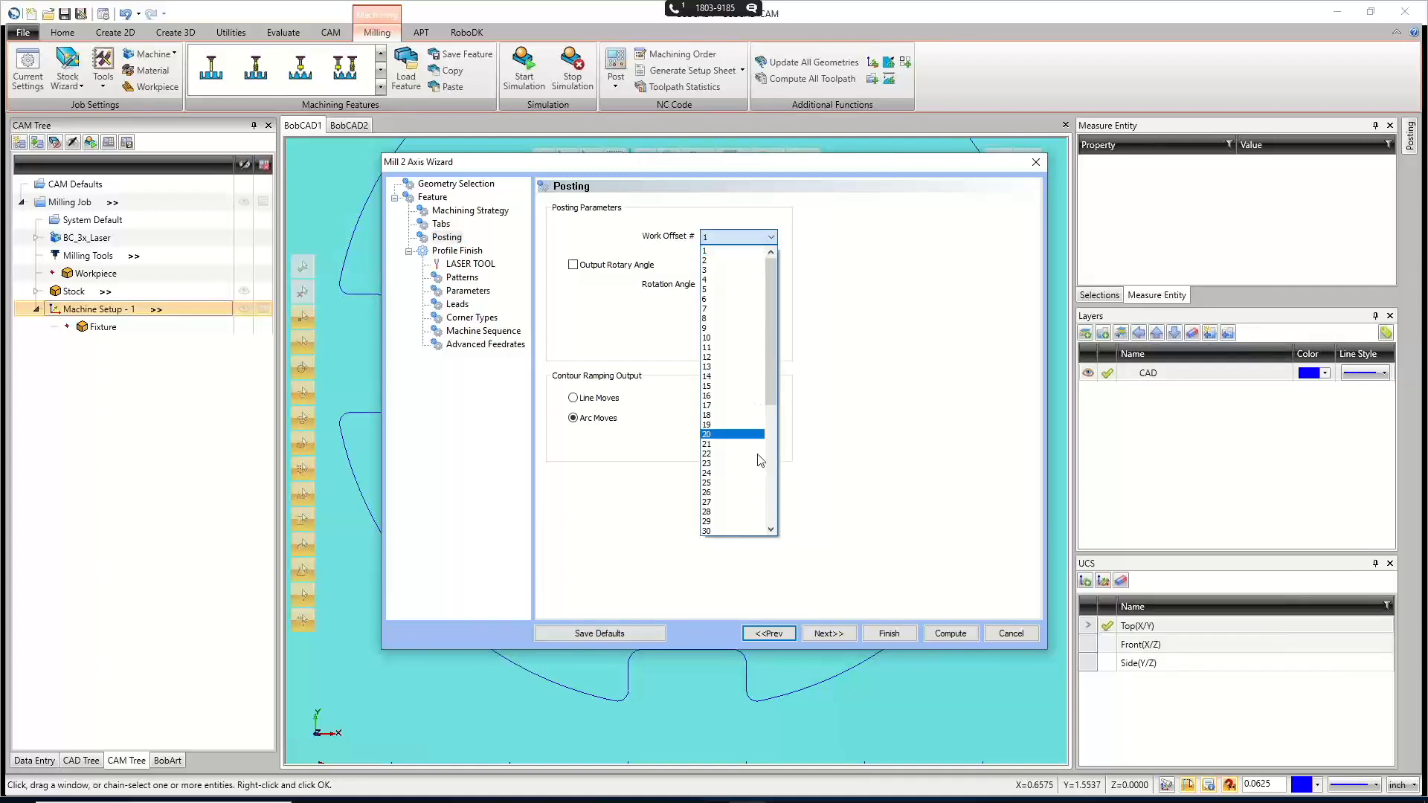
pyautogui.click(856, 484)
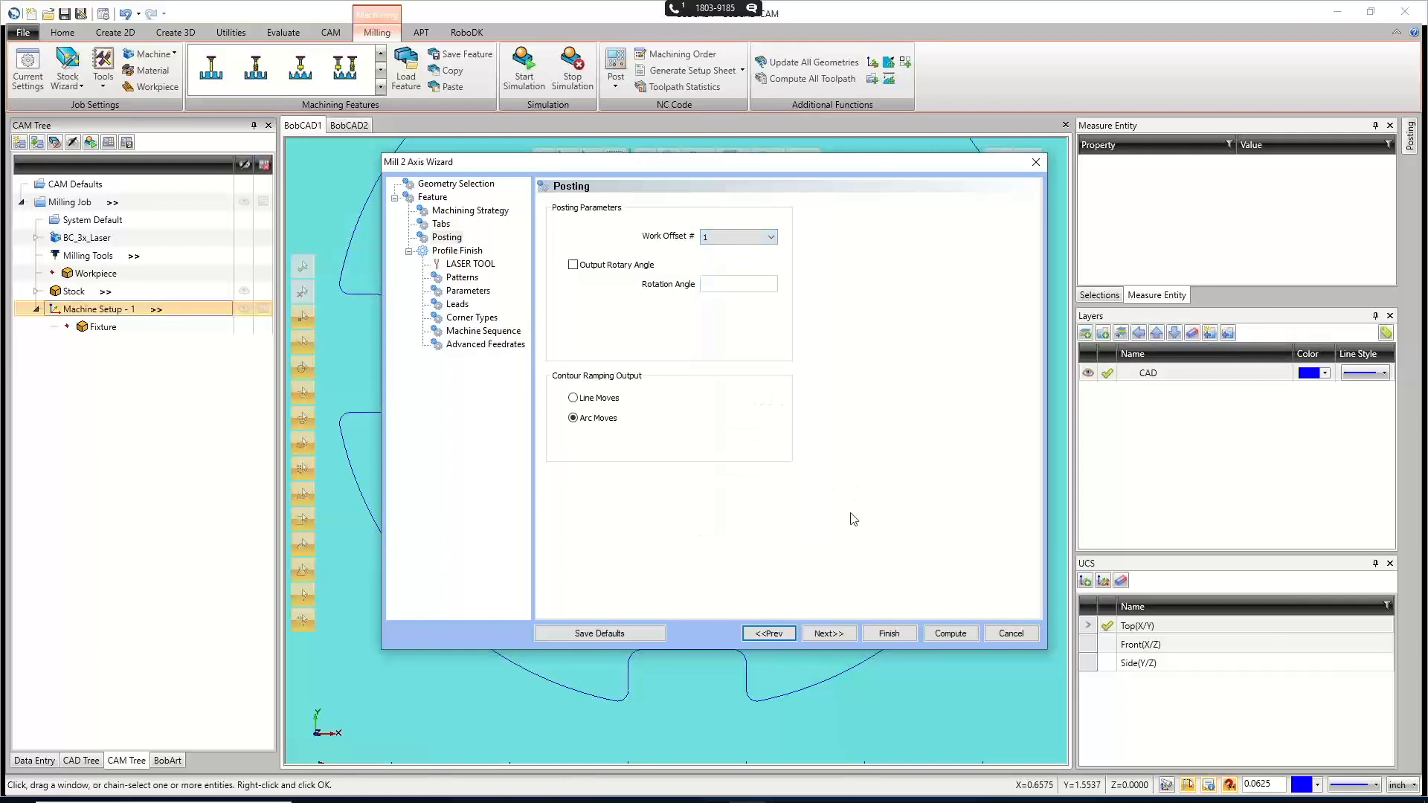
pyautogui.click(829, 634)
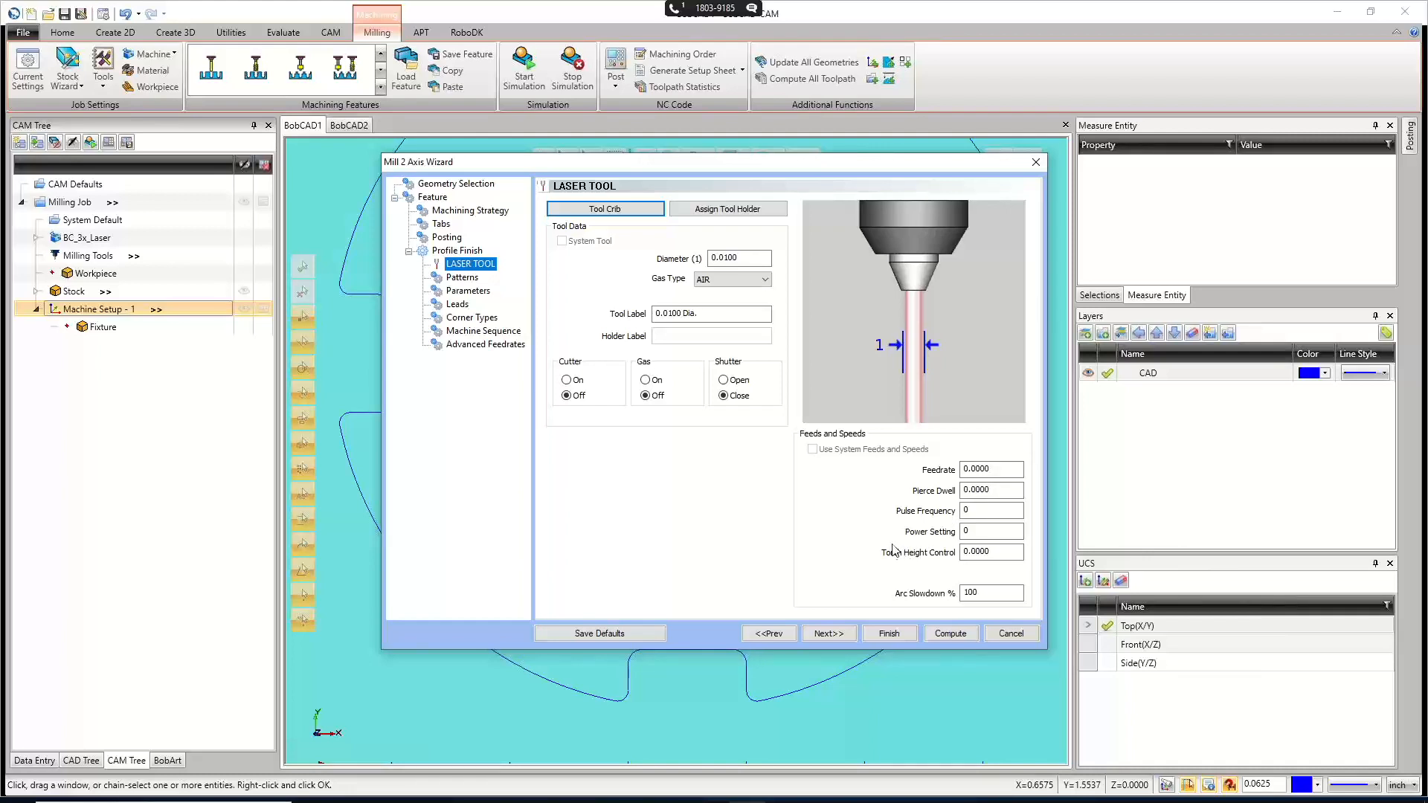
pyautogui.click(851, 636)
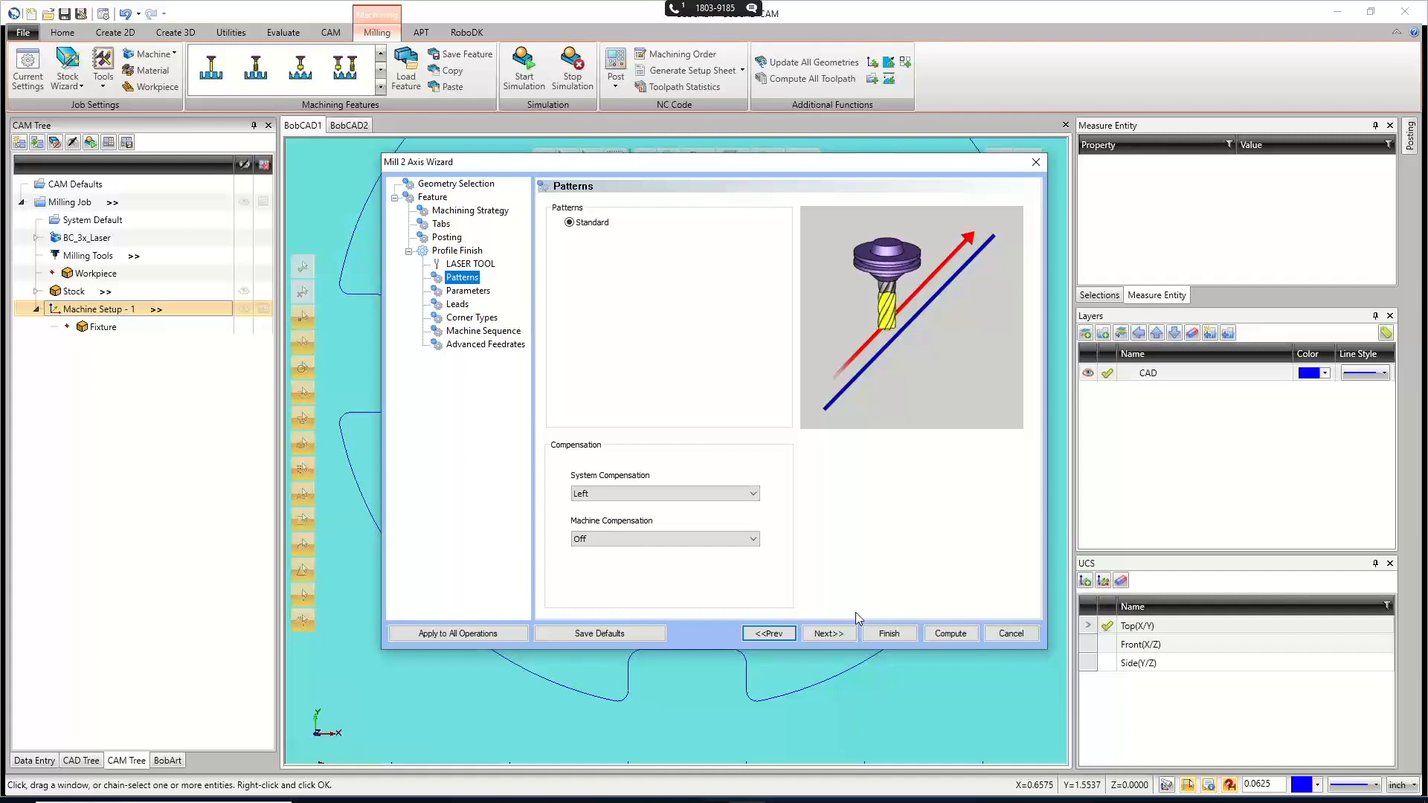
# Set the Profile Finish system compensation to Right and accept the allowance and single-step depth parameters.
pyautogui.click(724, 494)
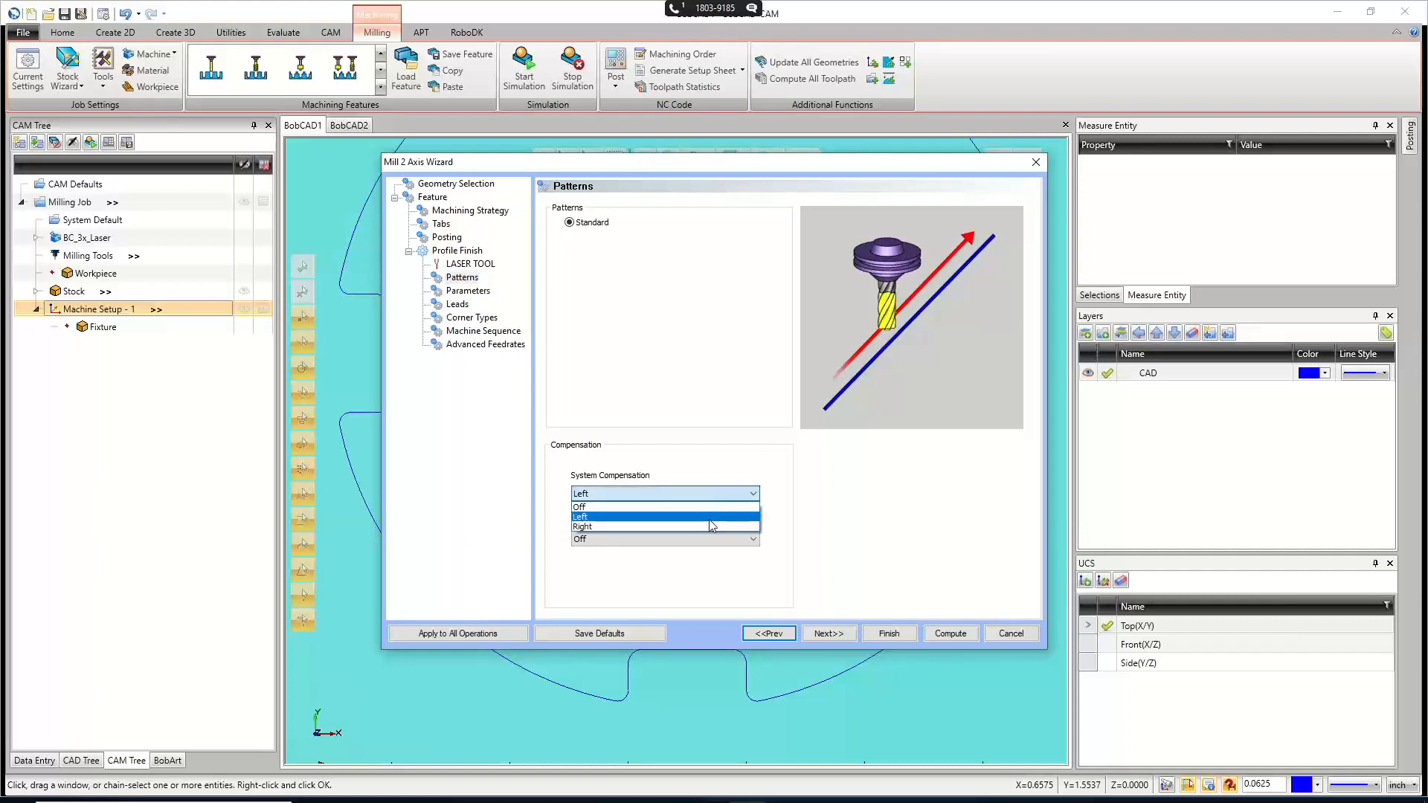
pyautogui.click(708, 520)
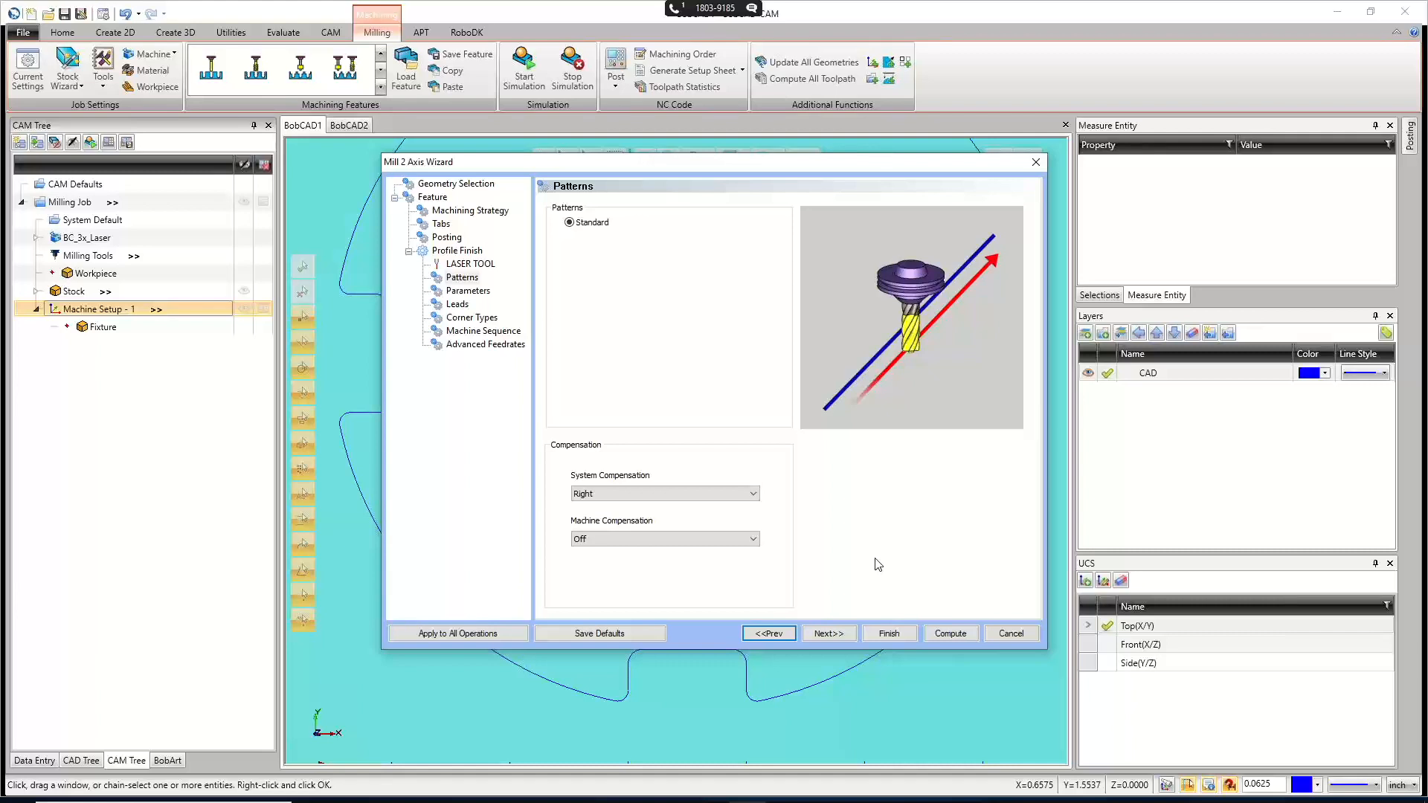
pyautogui.click(830, 634)
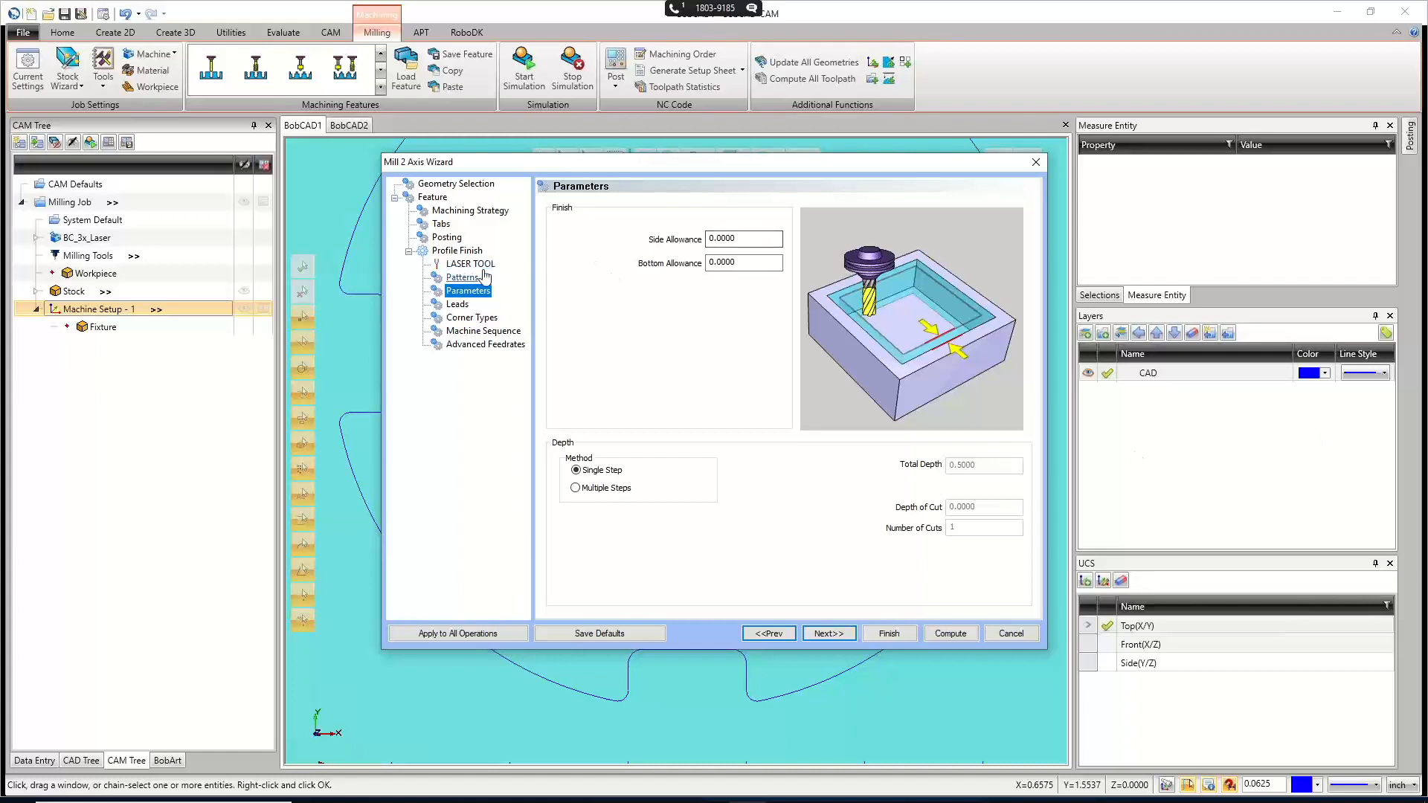
pyautogui.press('Tab')
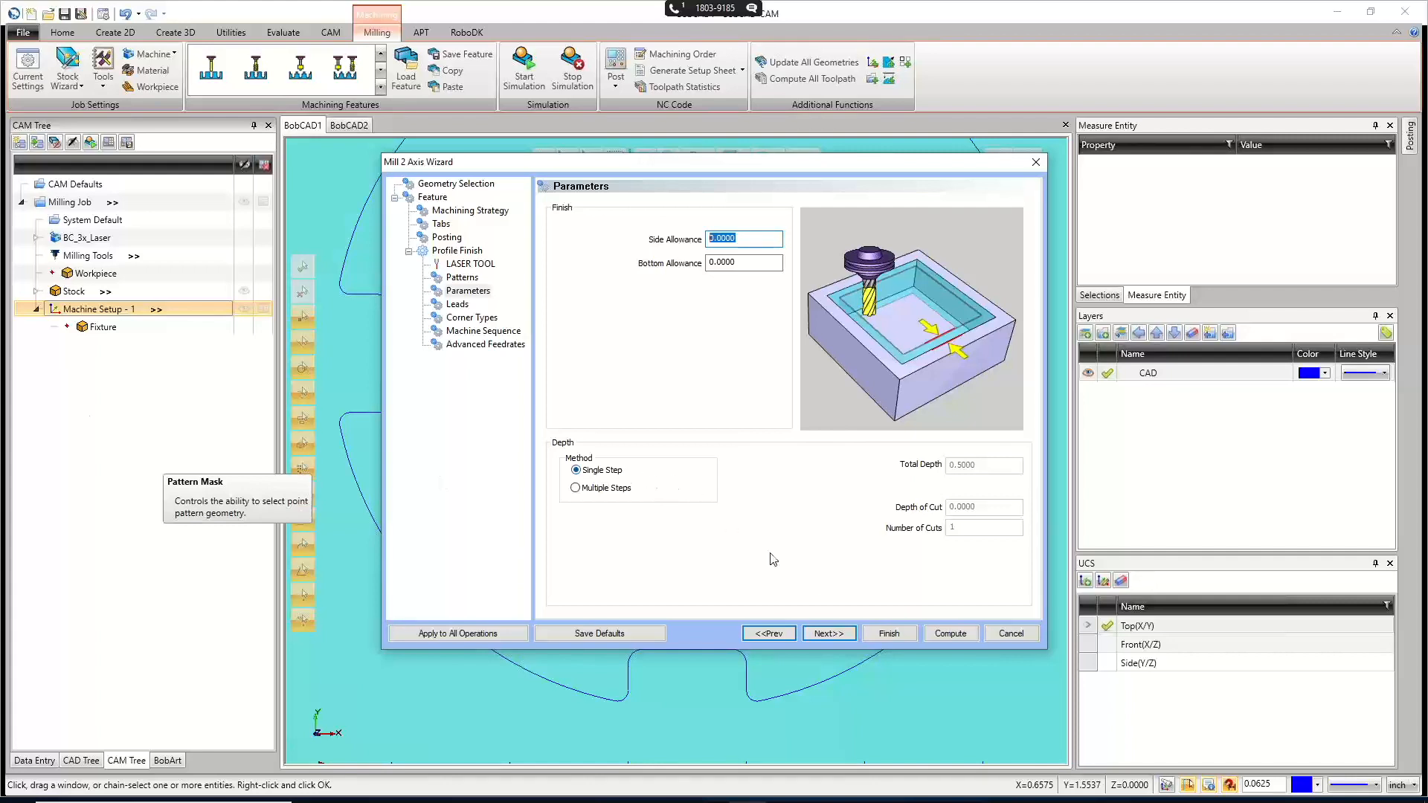
pyautogui.click(828, 634)
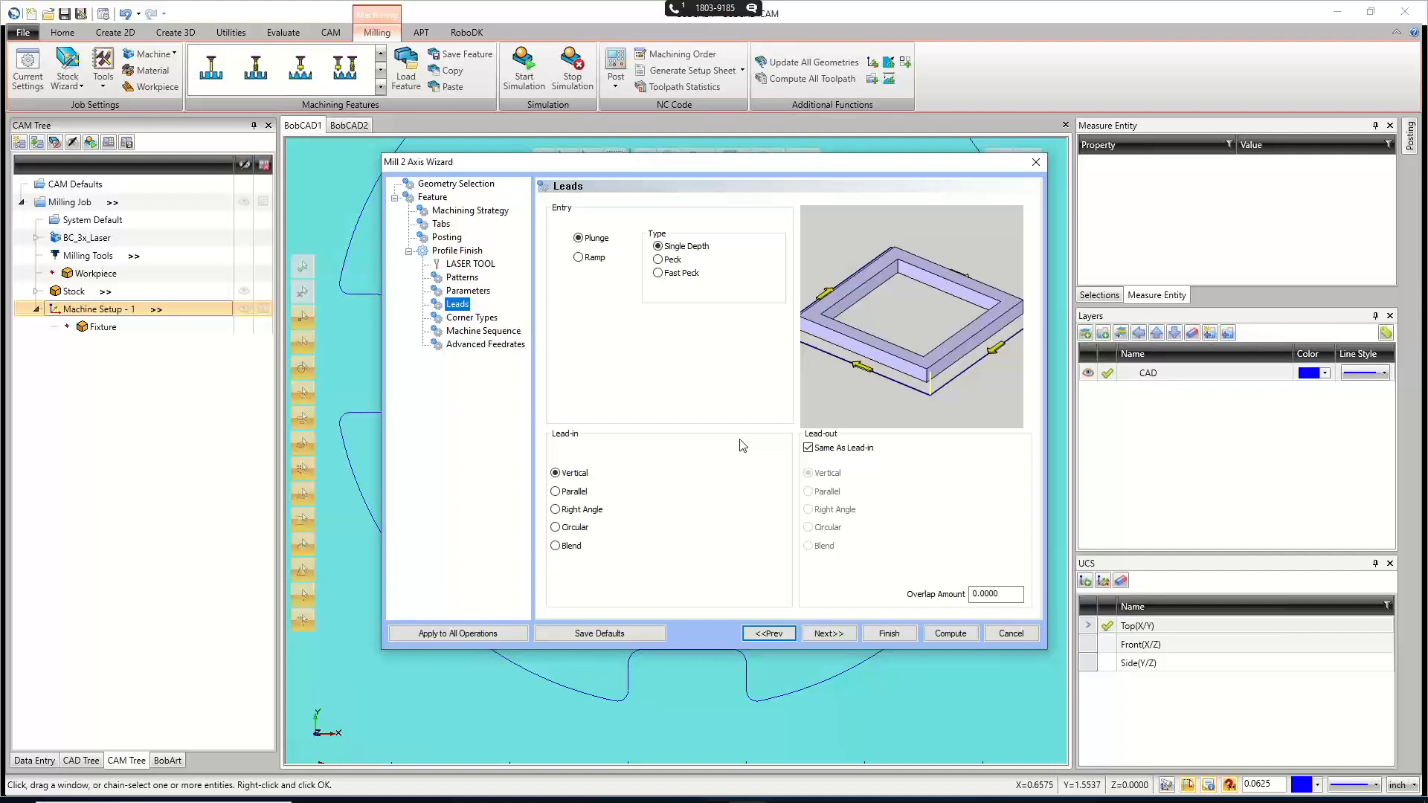
# Compare the Circular, Blend and Parallel lead-in types for Profile Finish and choose Right Angle.
pyautogui.click(584, 529)
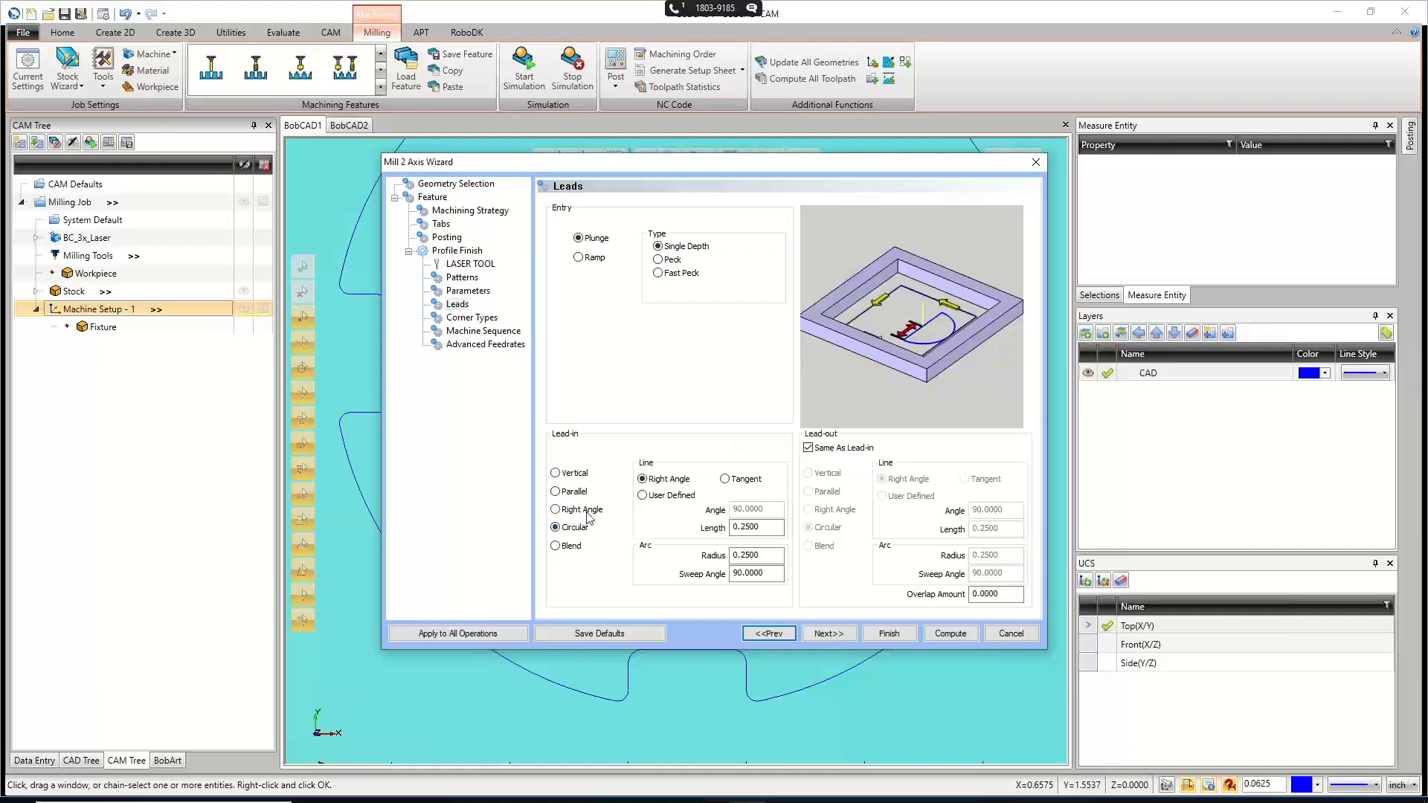
pyautogui.click(586, 511)
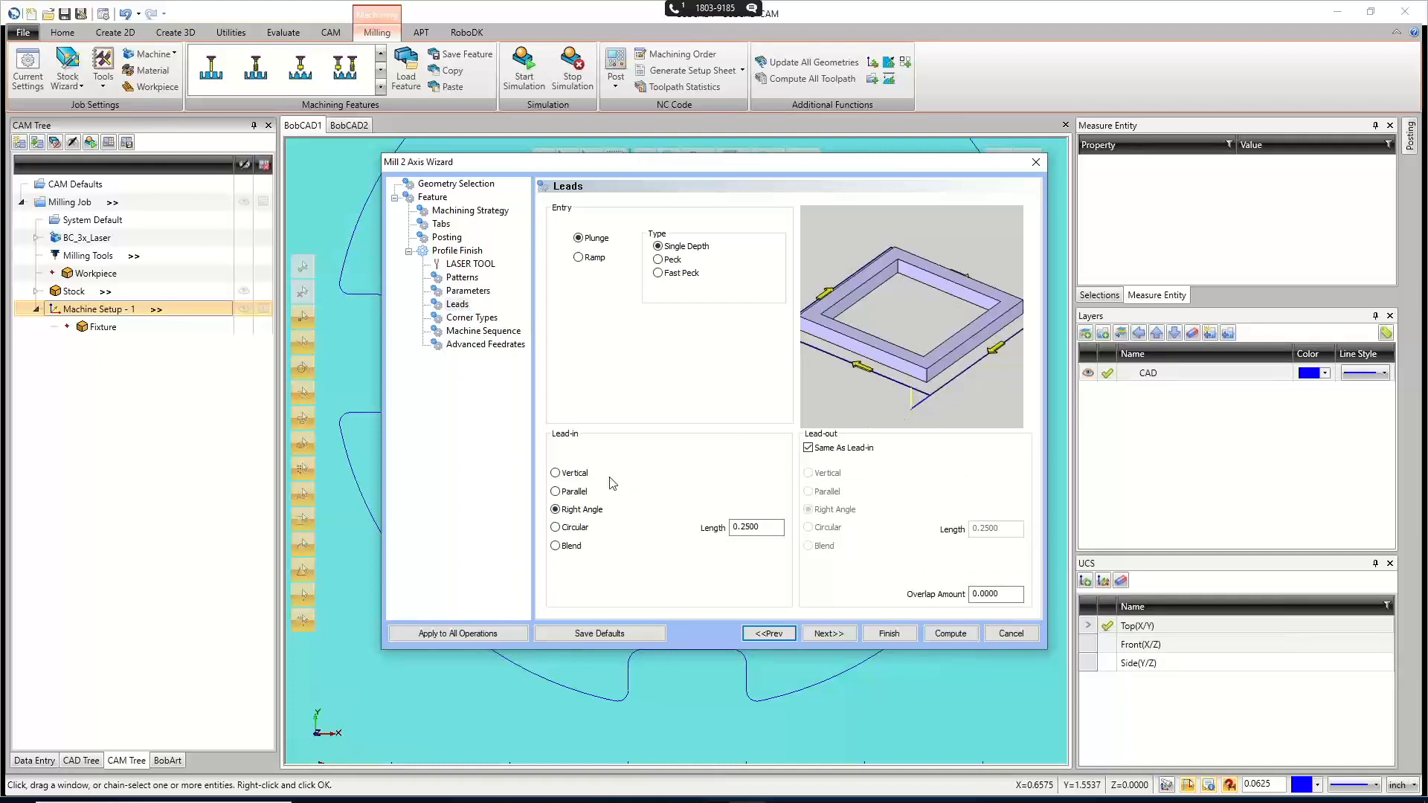
pyautogui.click(570, 528)
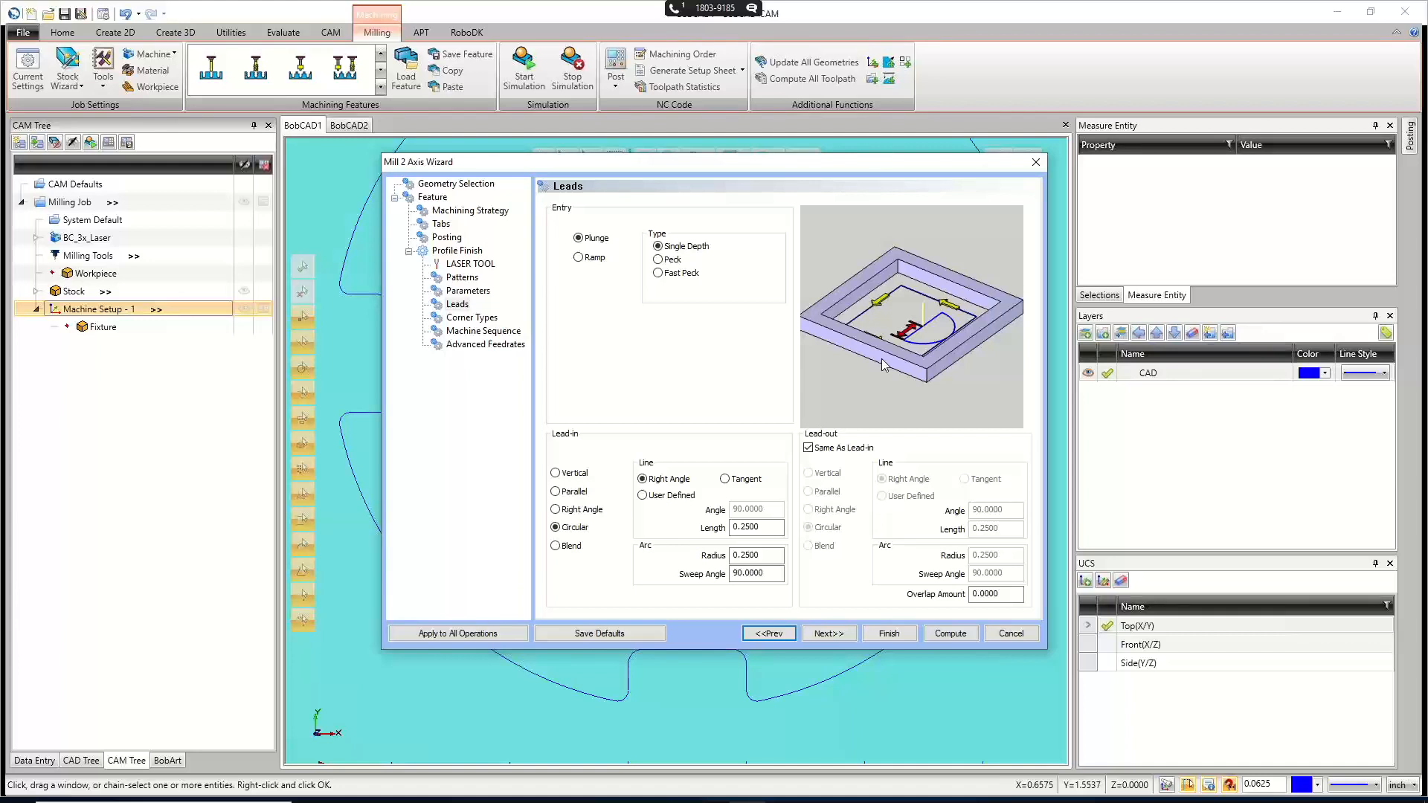
pyautogui.click(557, 544)
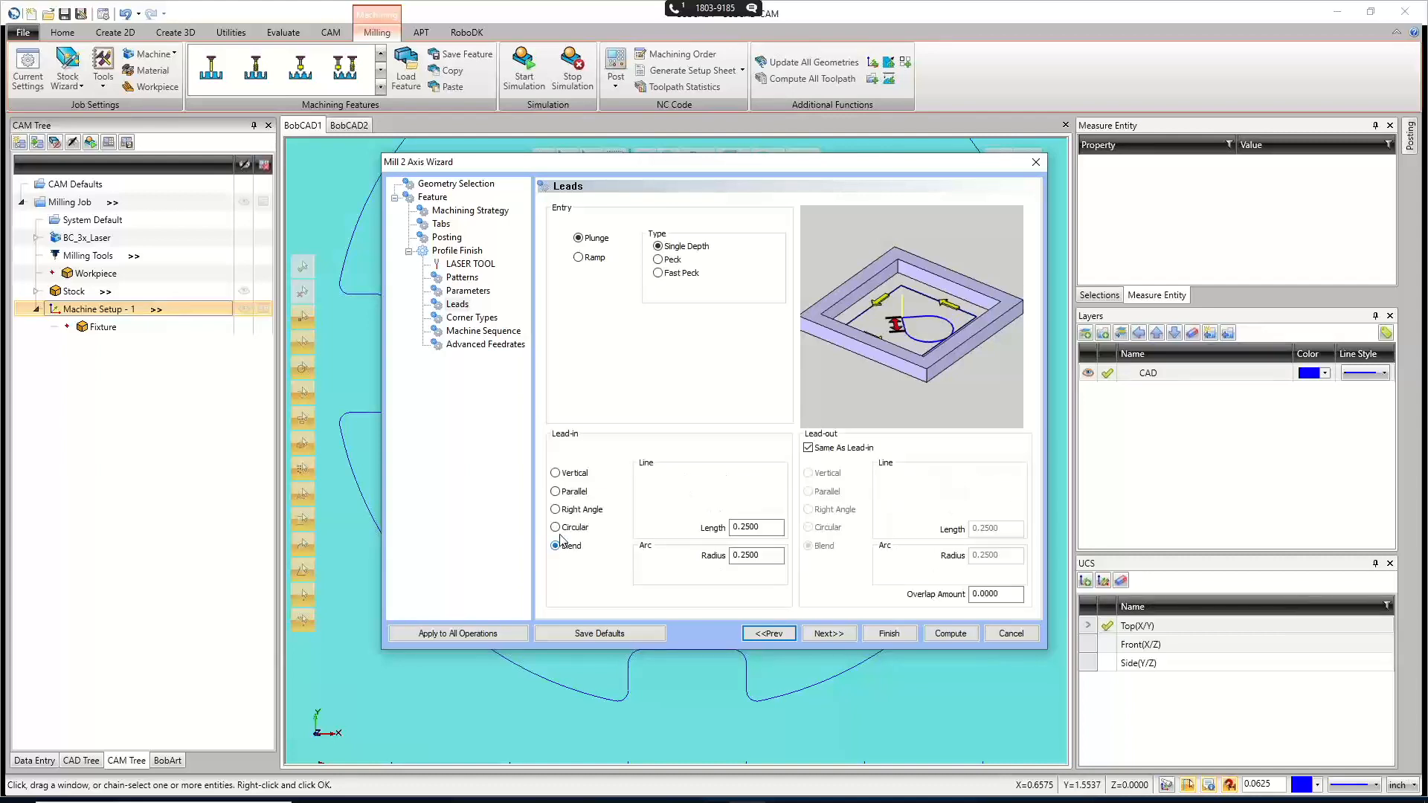
pyautogui.click(556, 527)
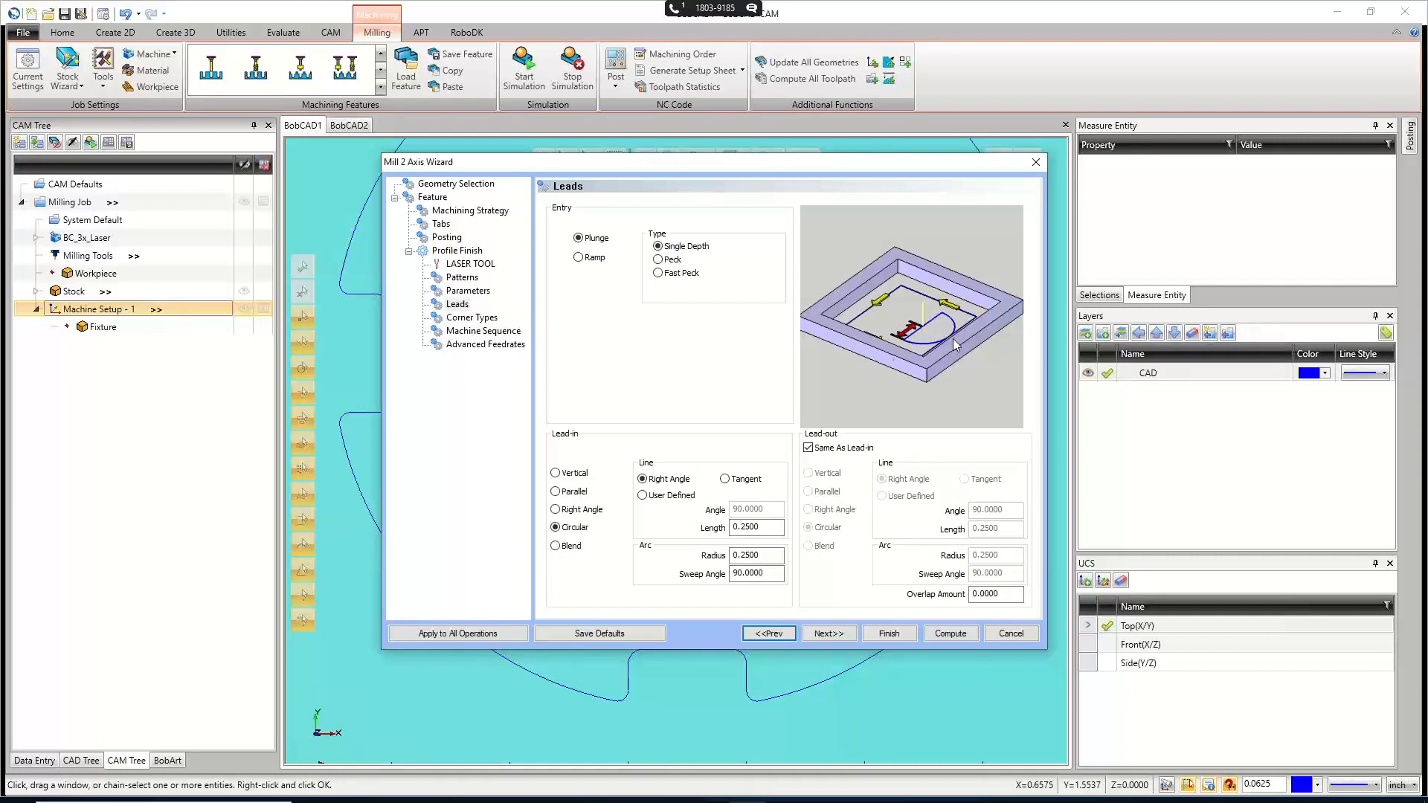
pyautogui.click(555, 511)
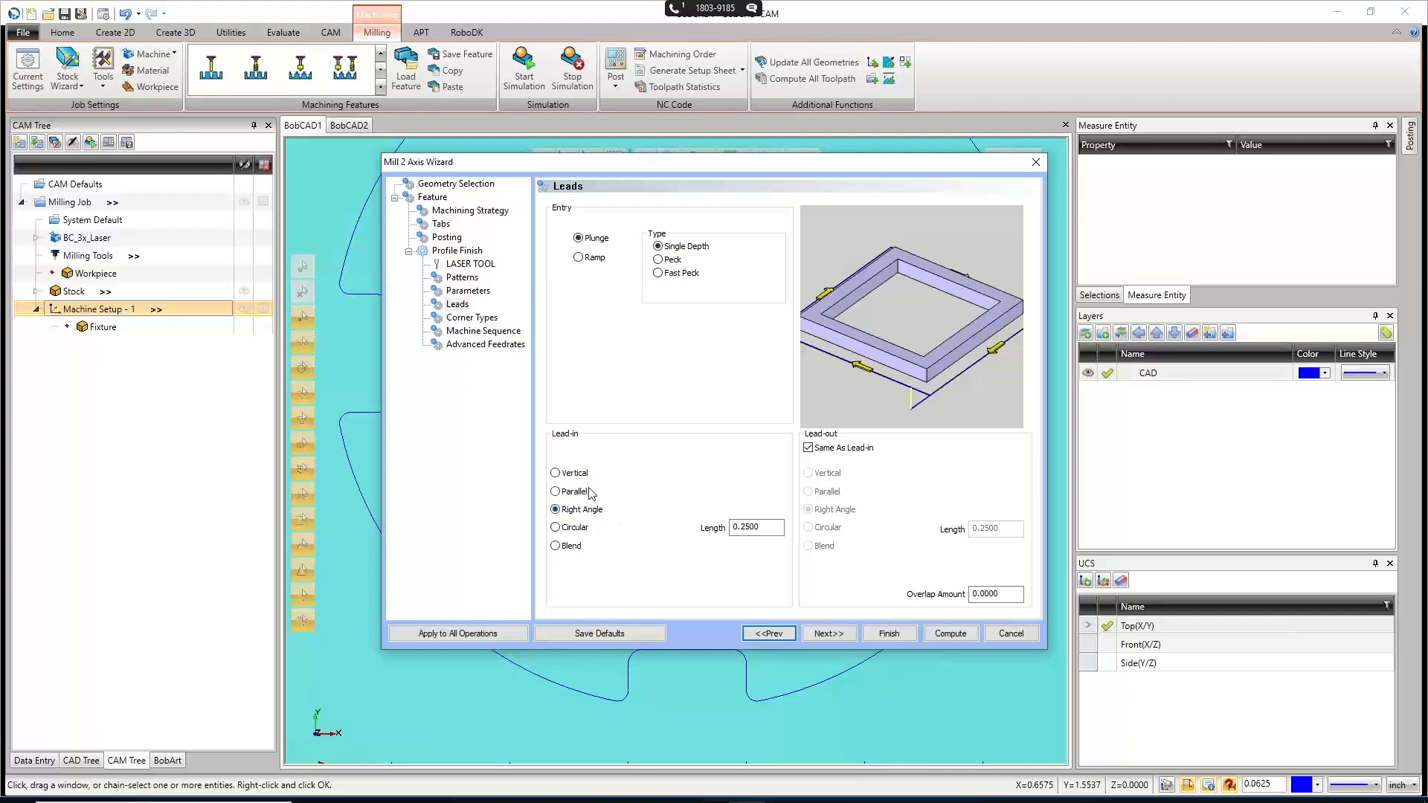
pyautogui.click(588, 492)
pyautogui.click(590, 513)
# Check the right-angle lead-in length against the central cutout and set the lead-out overlap amount to 1.
pyautogui.moveTo(768, 524); pyautogui.dragTo(695, 526)
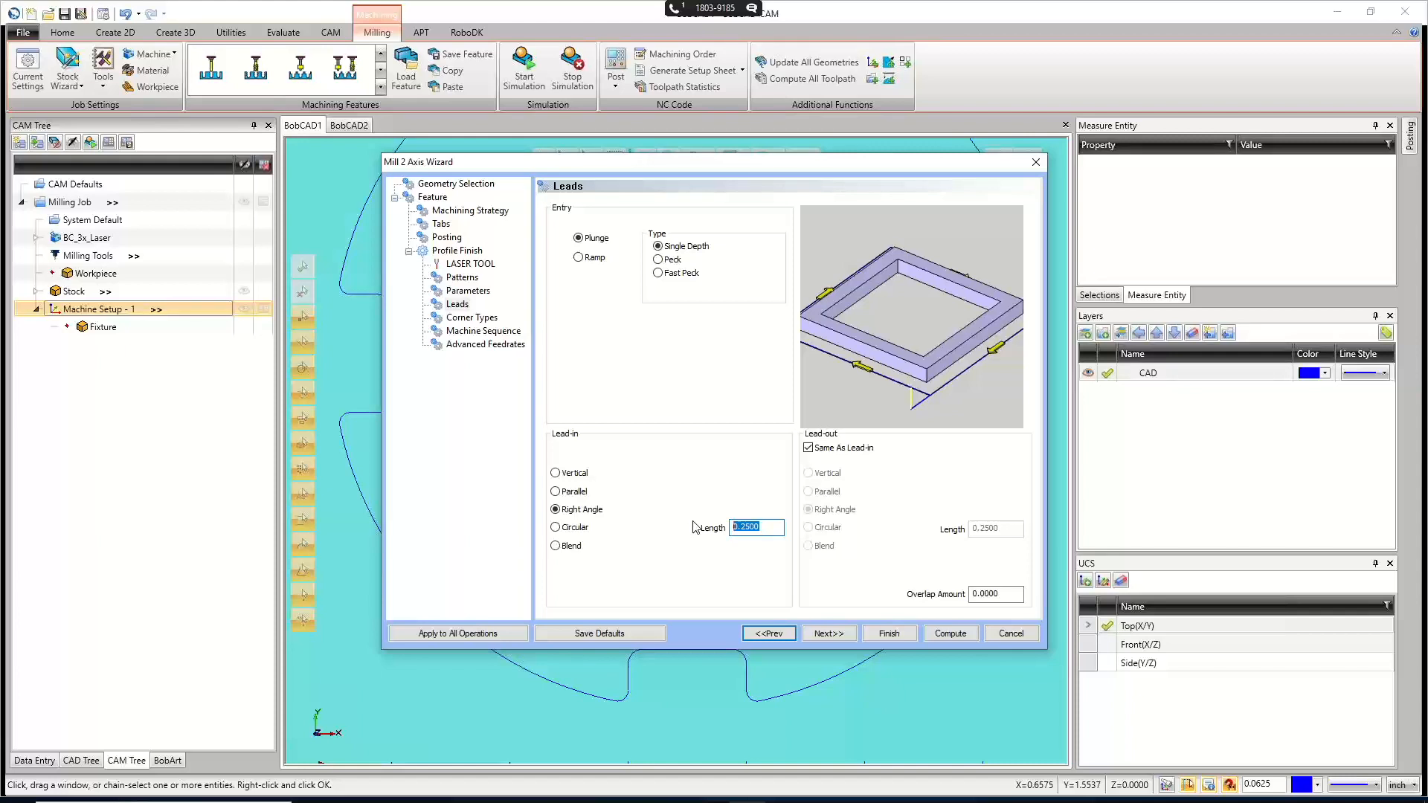
pyautogui.click(758, 528)
pyautogui.moveTo(801, 159); pyautogui.dragTo(786, 548)
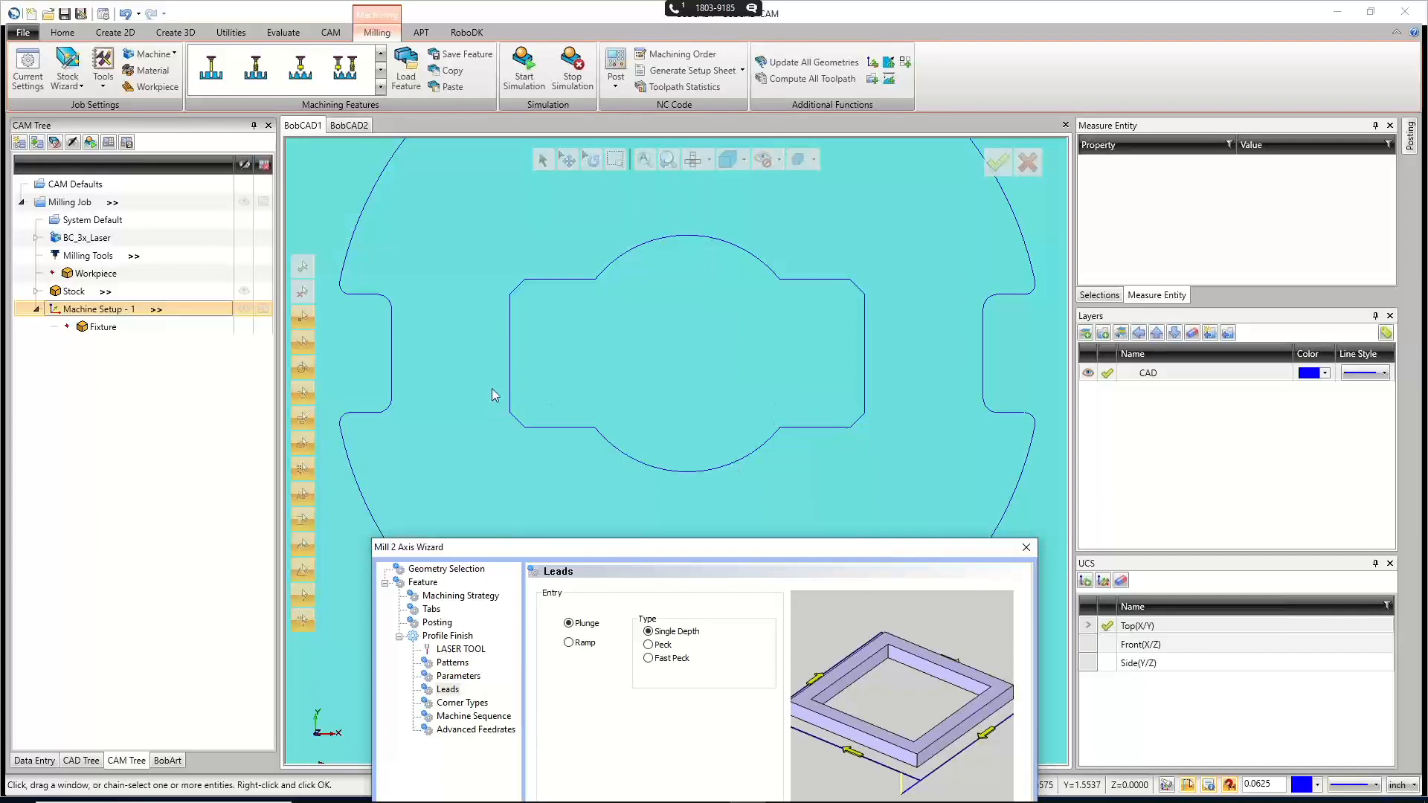
pyautogui.click(863, 351)
pyautogui.moveTo(847, 548); pyautogui.dragTo(784, 136)
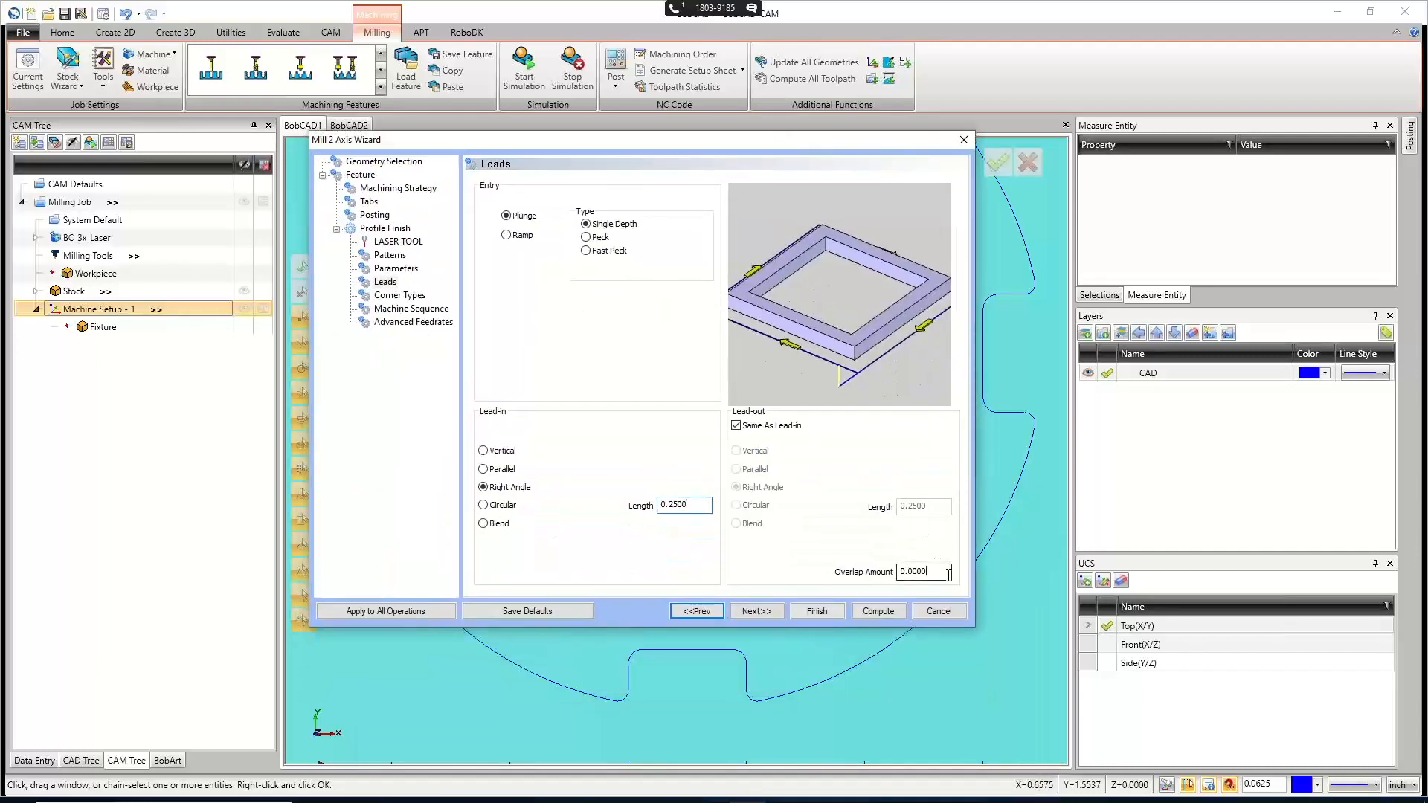
pyautogui.moveTo(948, 572); pyautogui.dragTo(878, 557)
pyautogui.write('1')
pyautogui.click(776, 613)
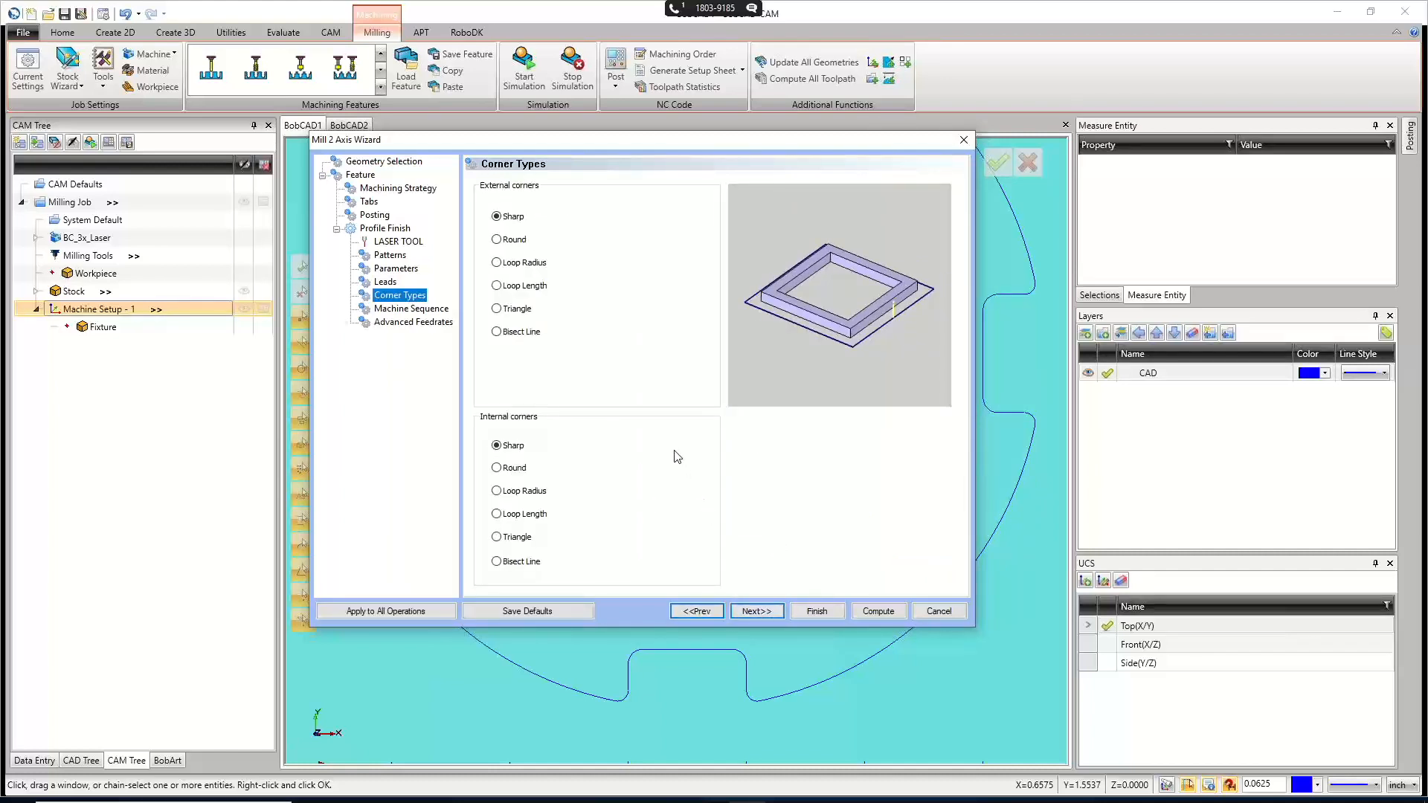
# Accept the Sharp corner types and set the machine sequence sort order to Optimized.
pyautogui.click(757, 612)
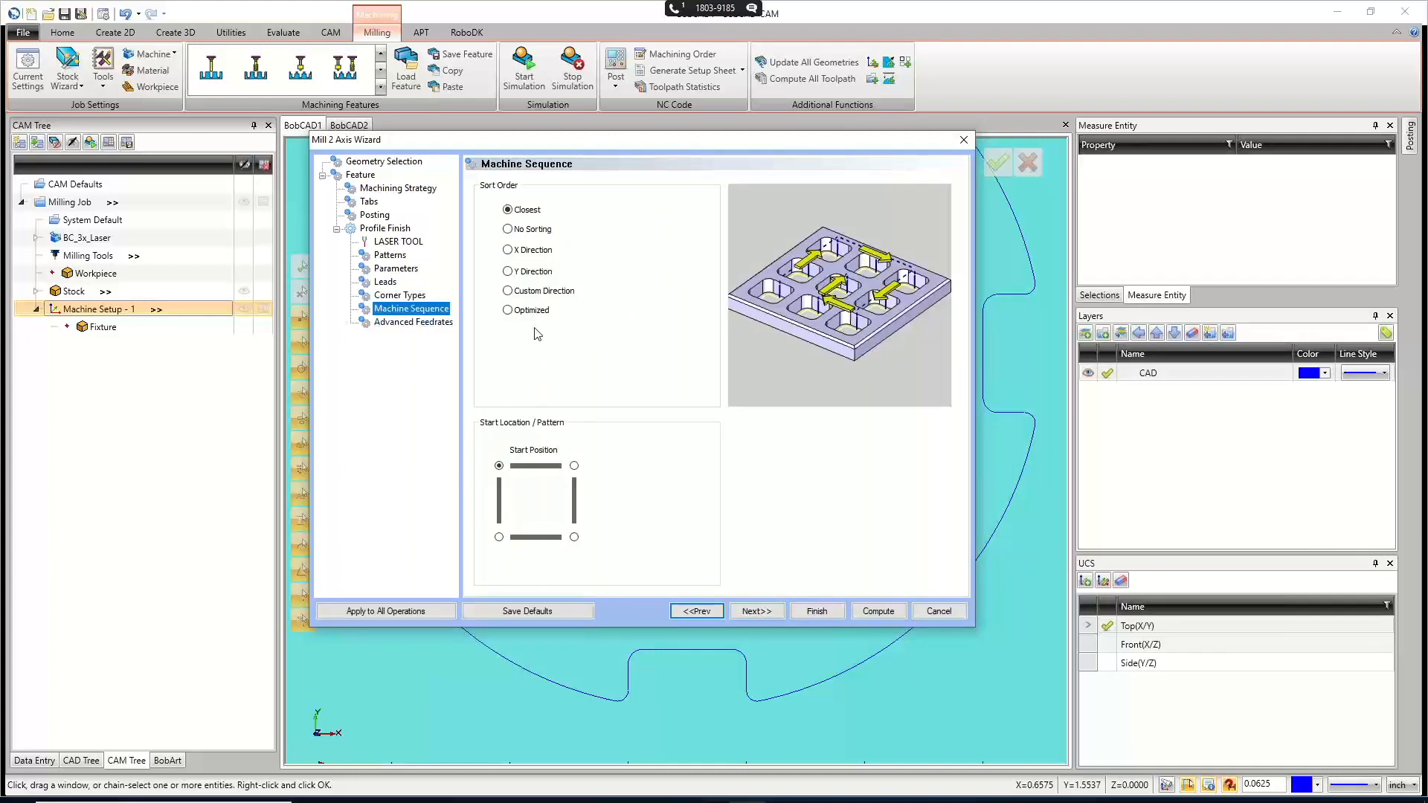
pyautogui.click(512, 312)
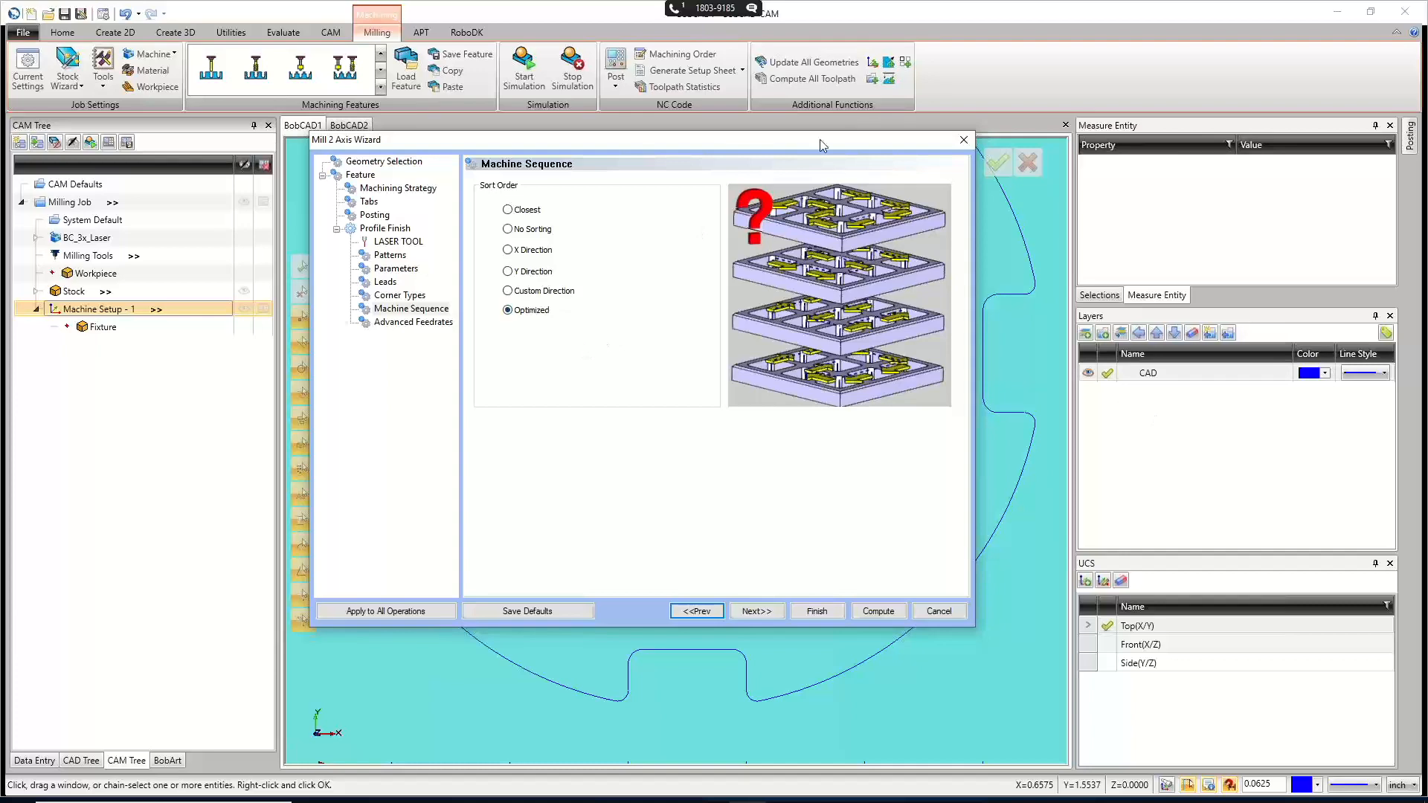
pyautogui.moveTo(792, 145); pyautogui.dragTo(902, 119)
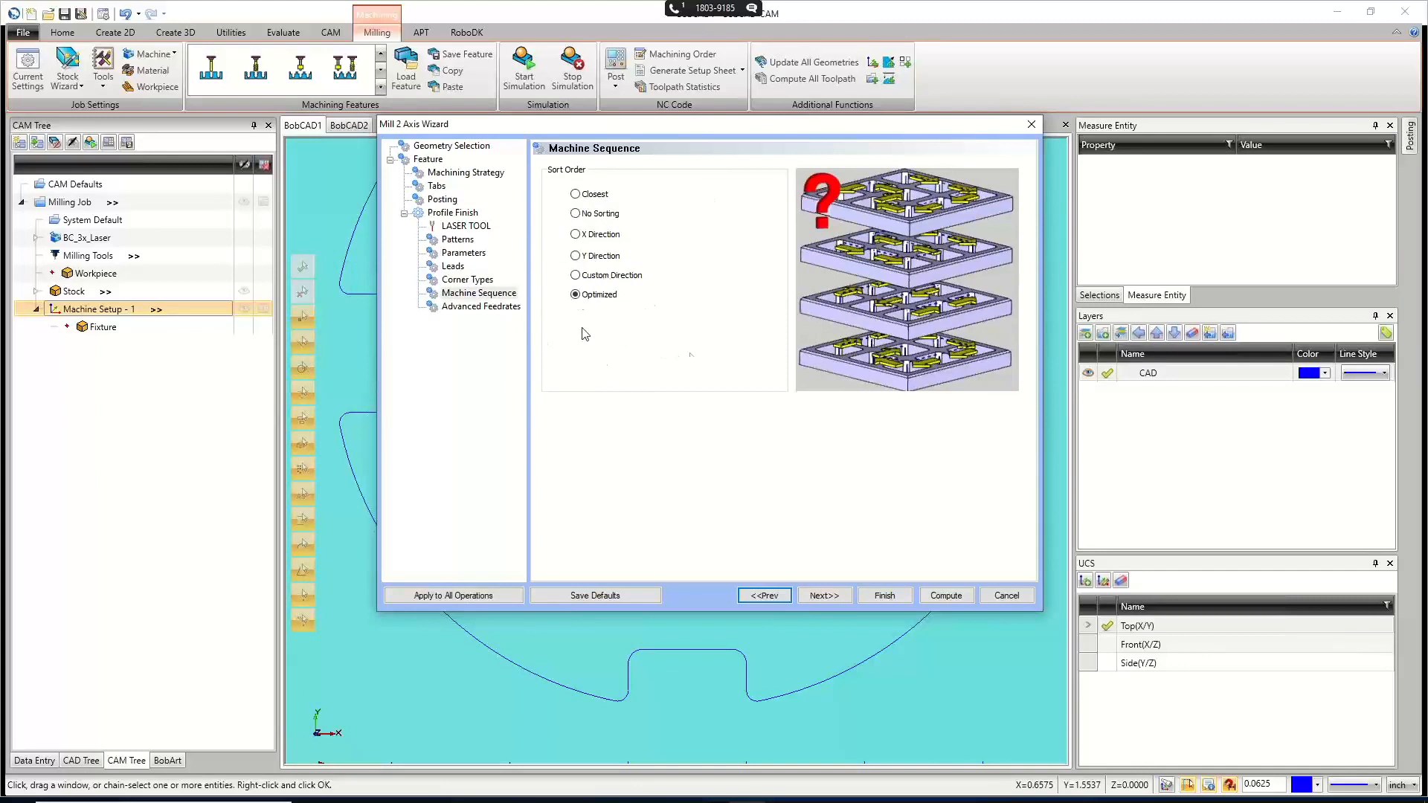
pyautogui.click(839, 598)
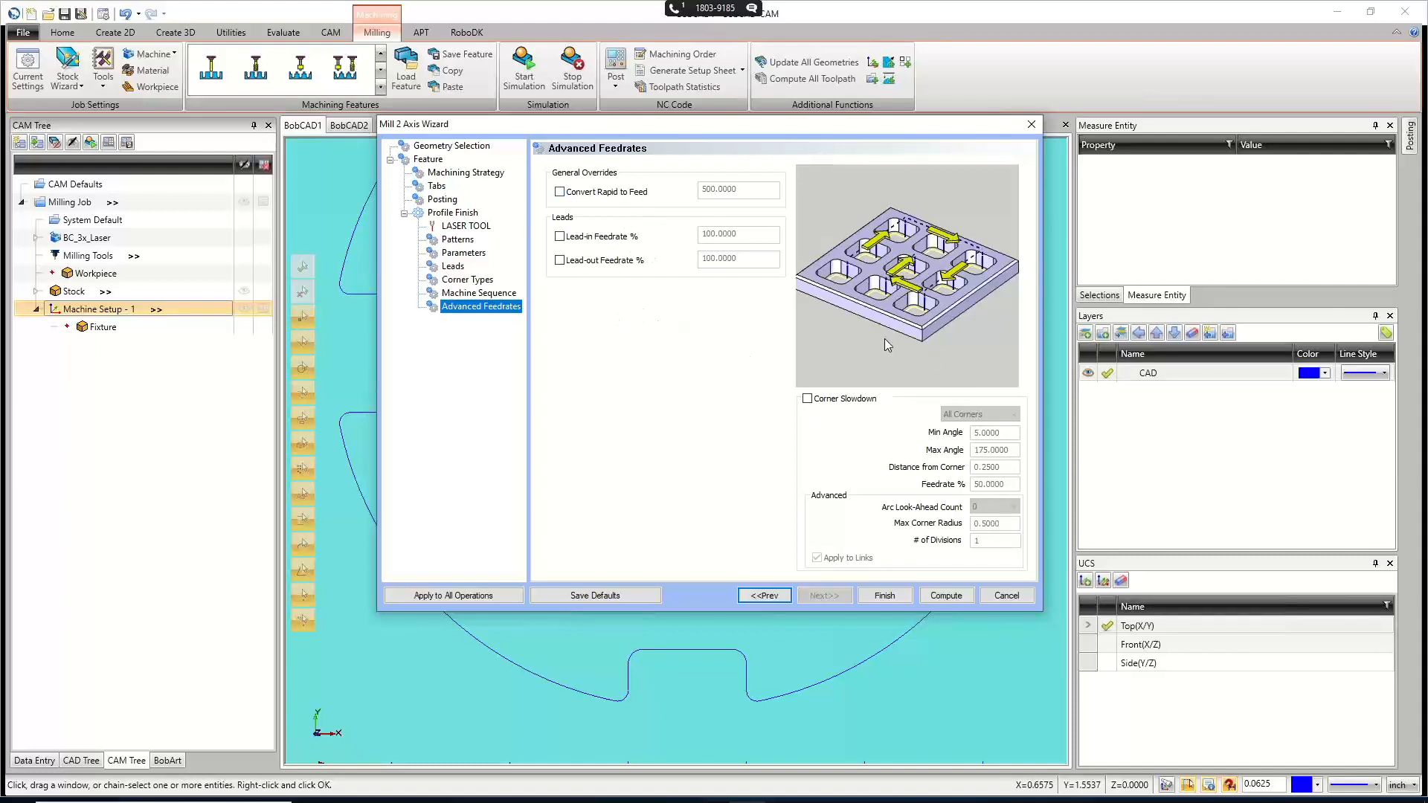
# Enable Corner Slowdown for all corners in the advanced feedrates and finish the Mill 2 Axis wizard.
pyautogui.click(807, 399)
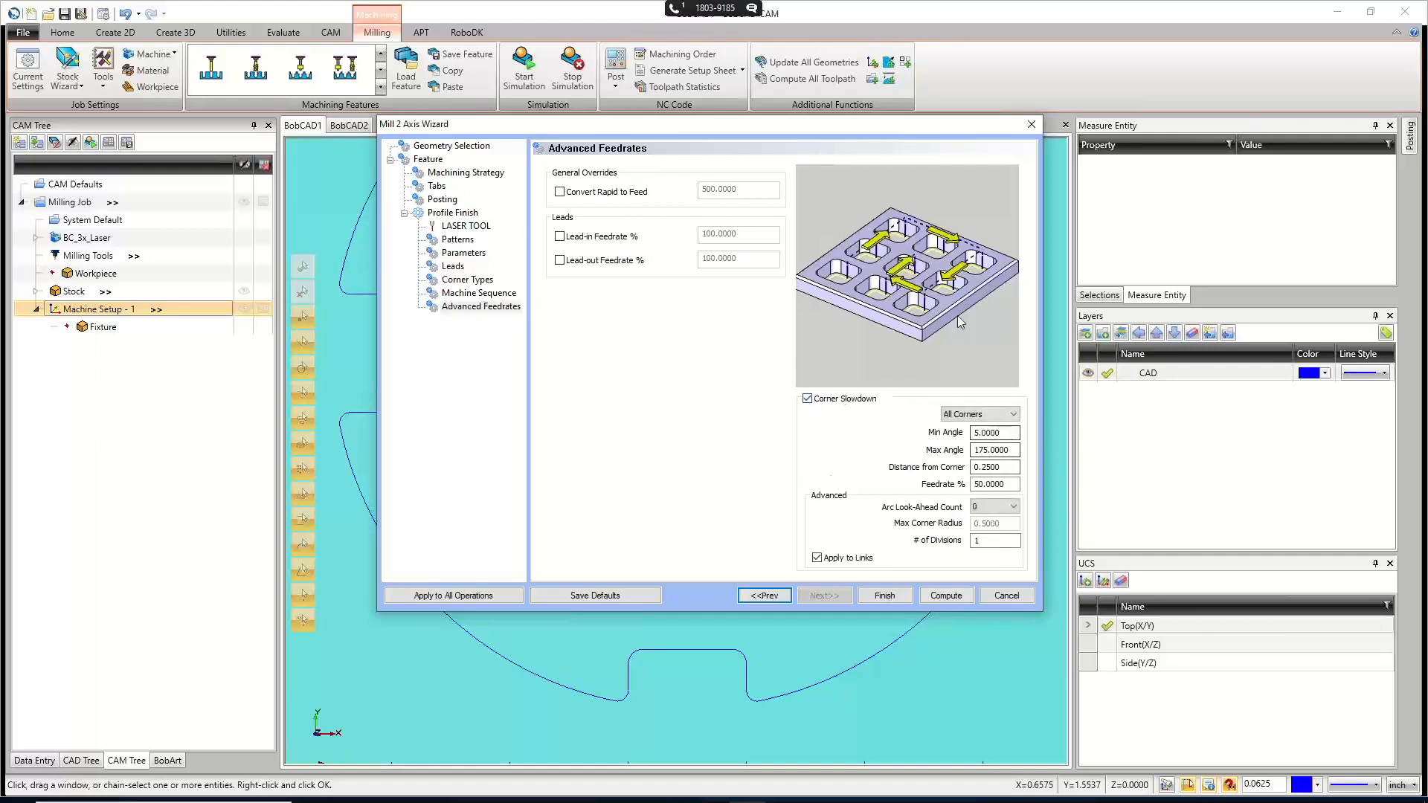
pyautogui.moveTo(878, 135); pyautogui.dragTo(871, 151)
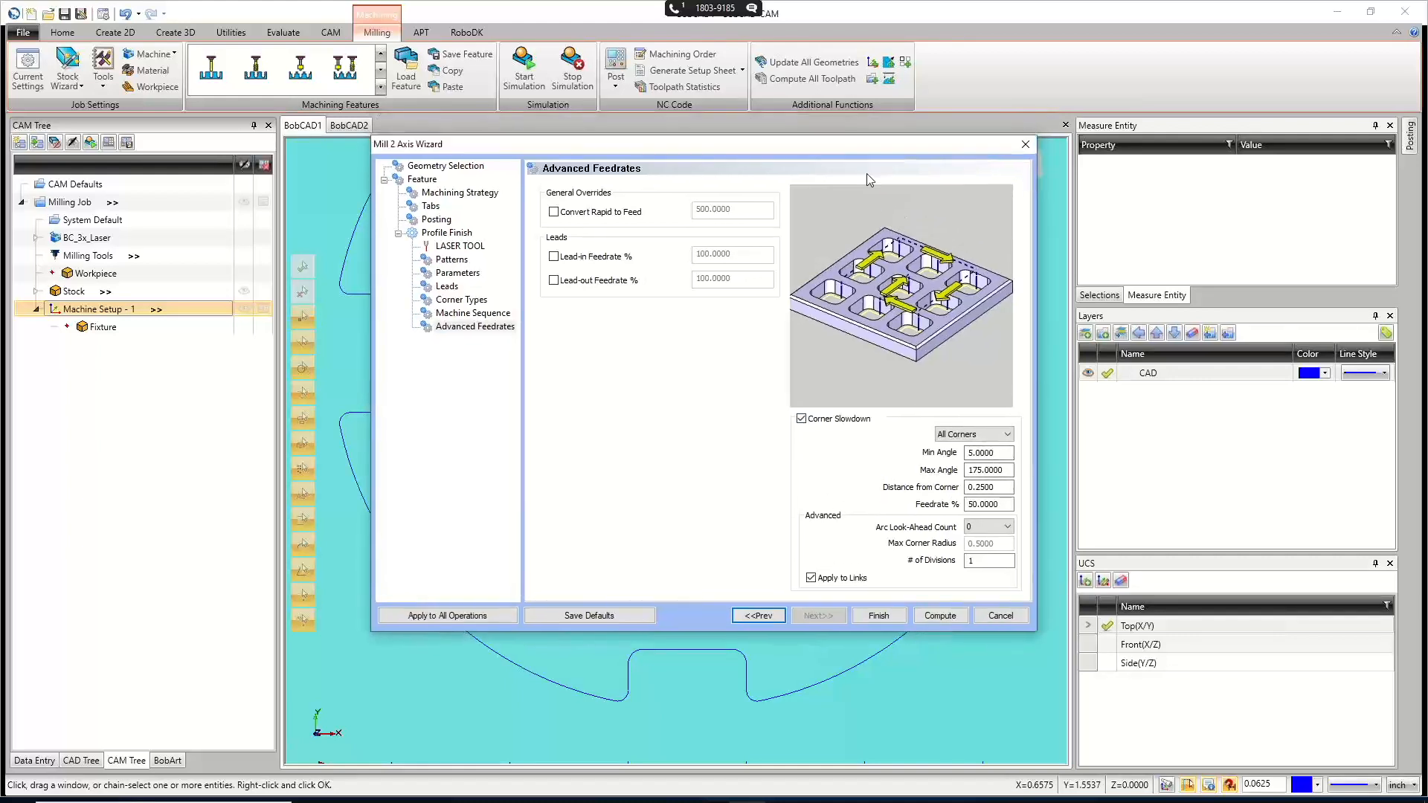
pyautogui.click(878, 611)
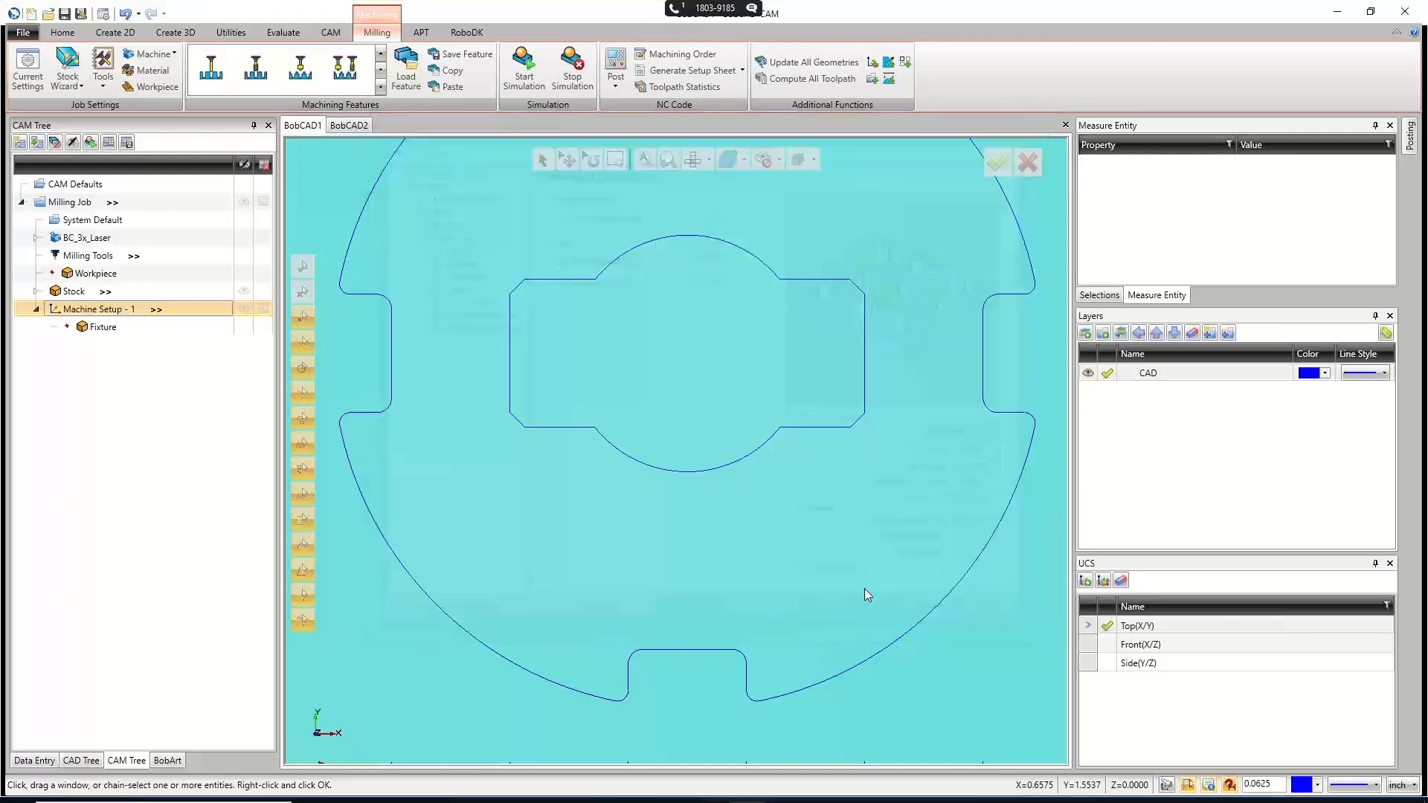
# Create a new blank document, bring up its 2D creation tools, and switch to the BobCAD2 drawing.
pyautogui.click(33, 15)
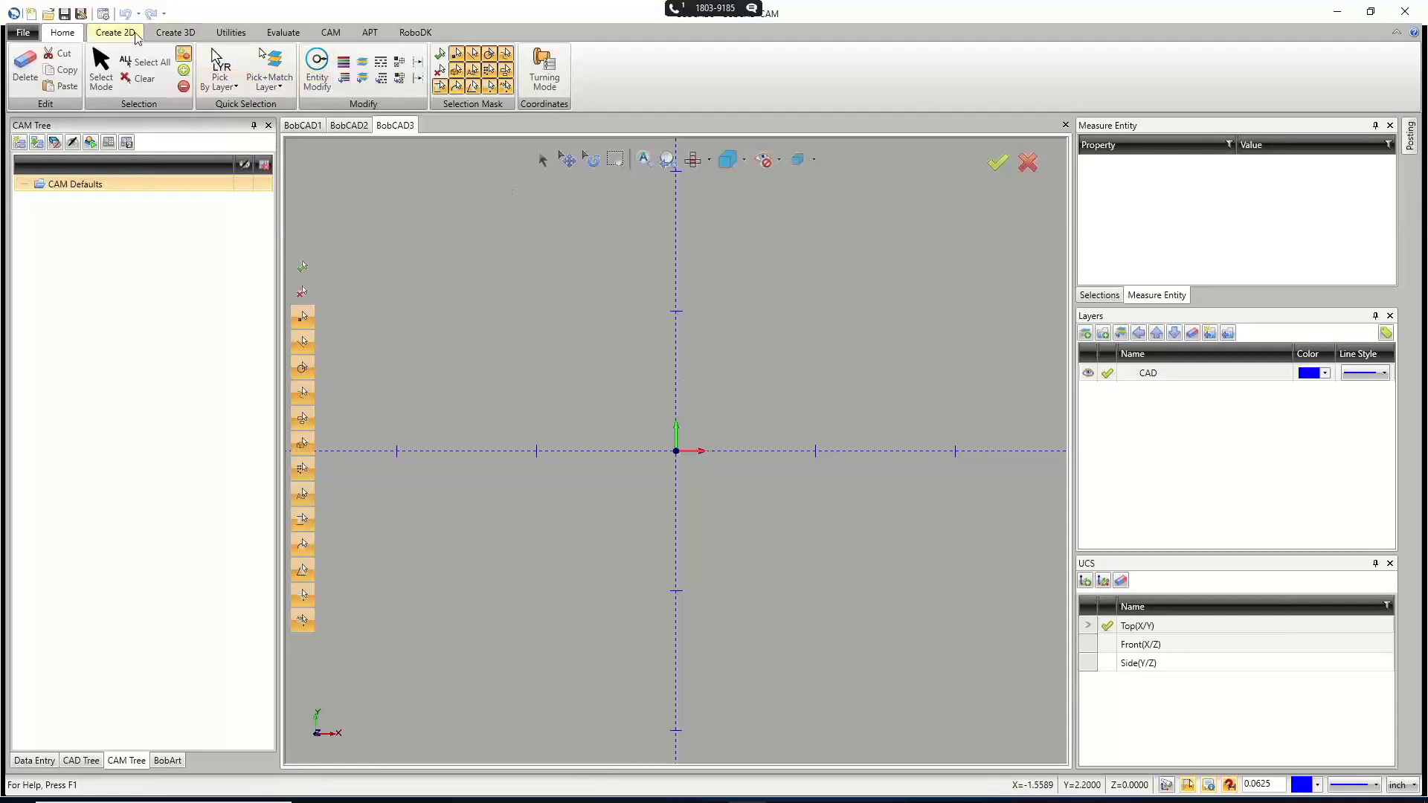
pyautogui.click(132, 34)
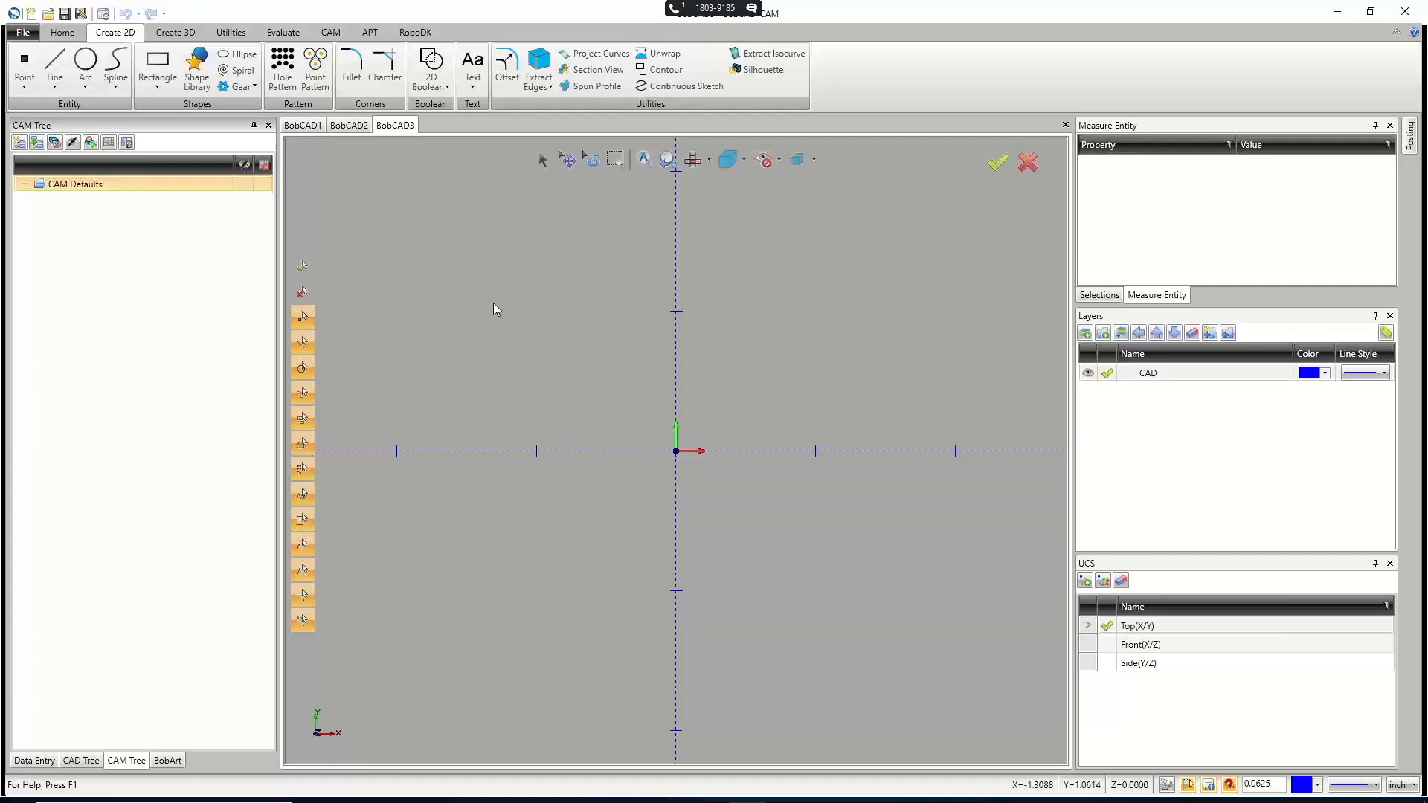
pyautogui.click(349, 125)
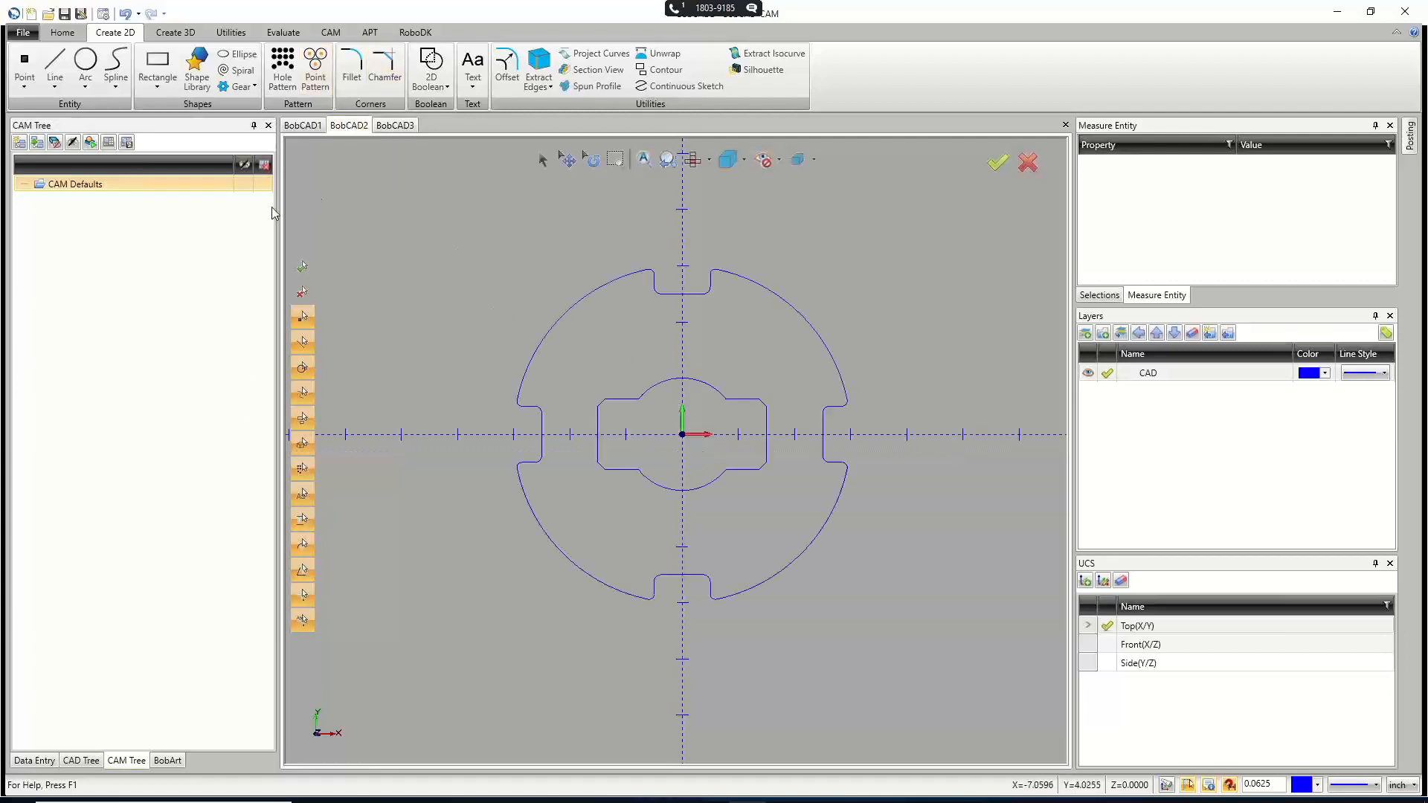
# Reopen the Profile Finish operation in the BobCAD1 drawing, turn off Corner Slowdown in the advanced feedrates, and compute the toolpath.
pyautogui.click(303, 126)
pyautogui.rightClick(141, 406)
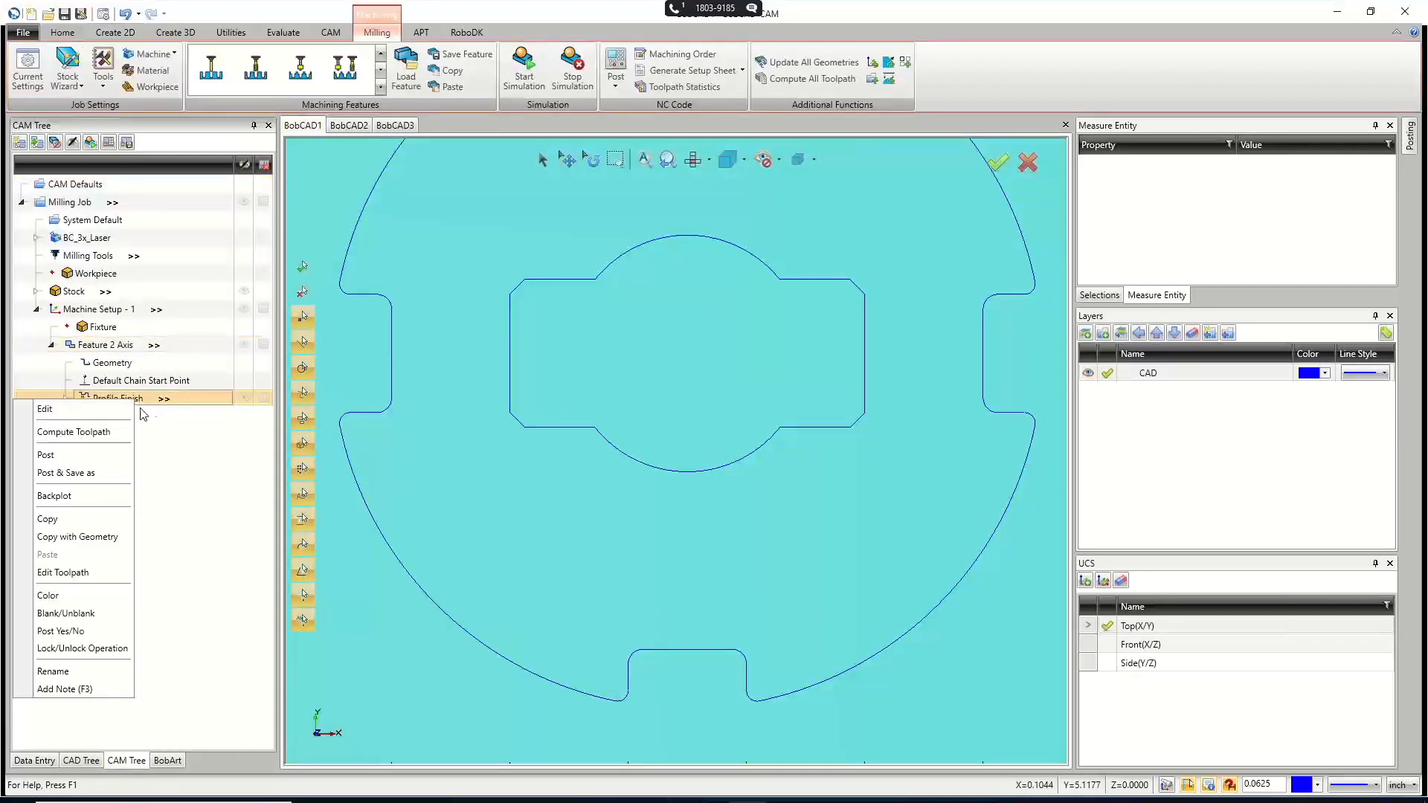
pyautogui.click(66, 410)
pyautogui.click(486, 330)
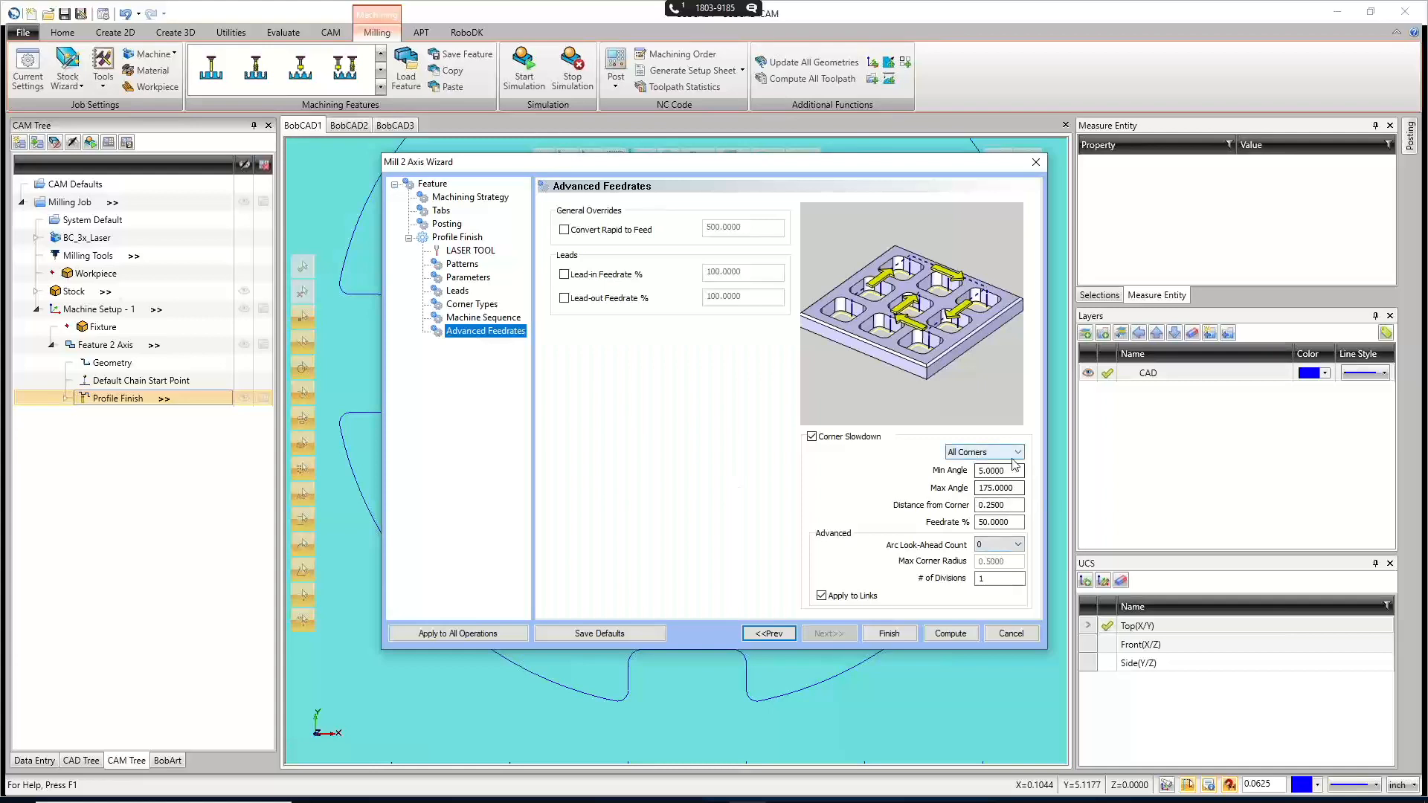
pyautogui.click(1017, 505)
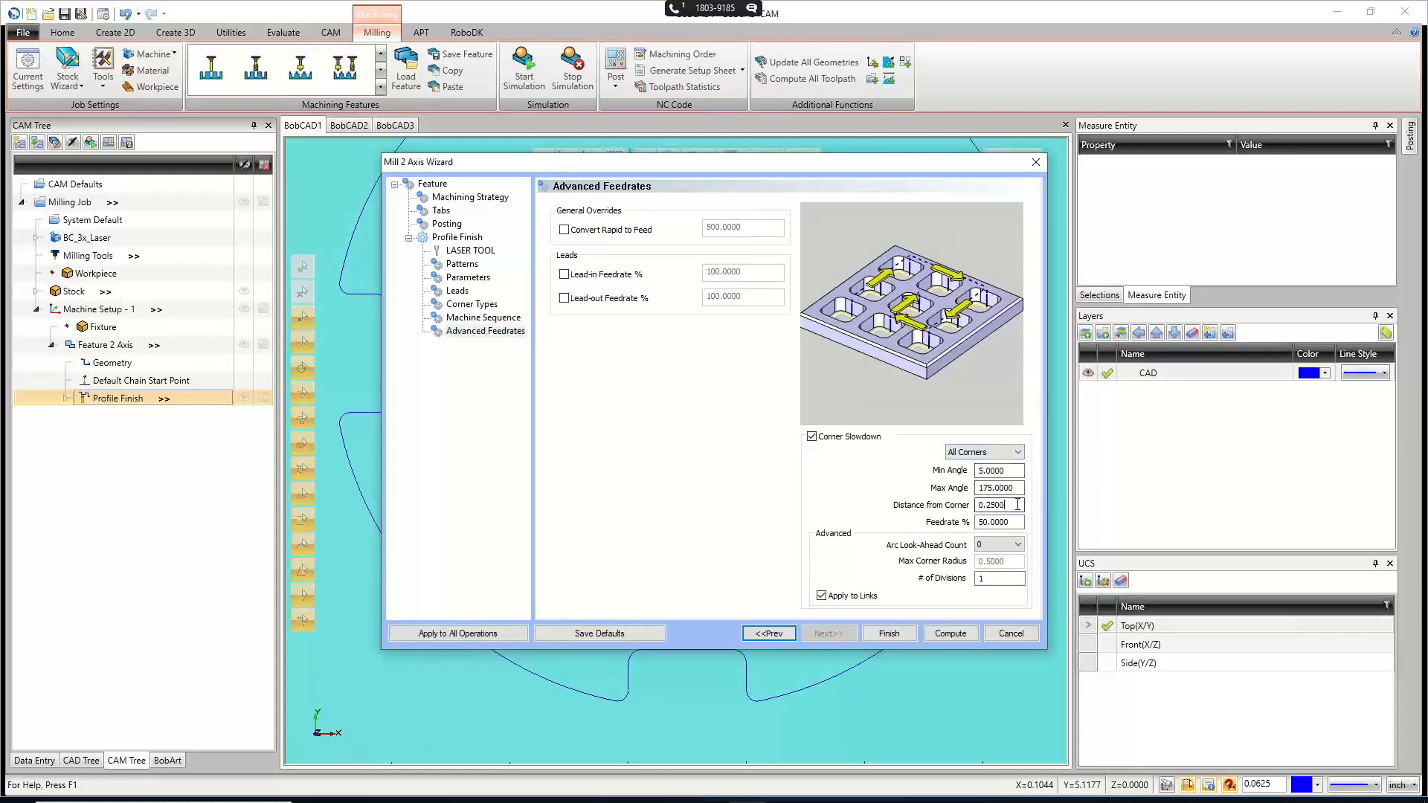
pyautogui.moveTo(1017, 505); pyautogui.dragTo(977, 506)
pyautogui.press('Tab')
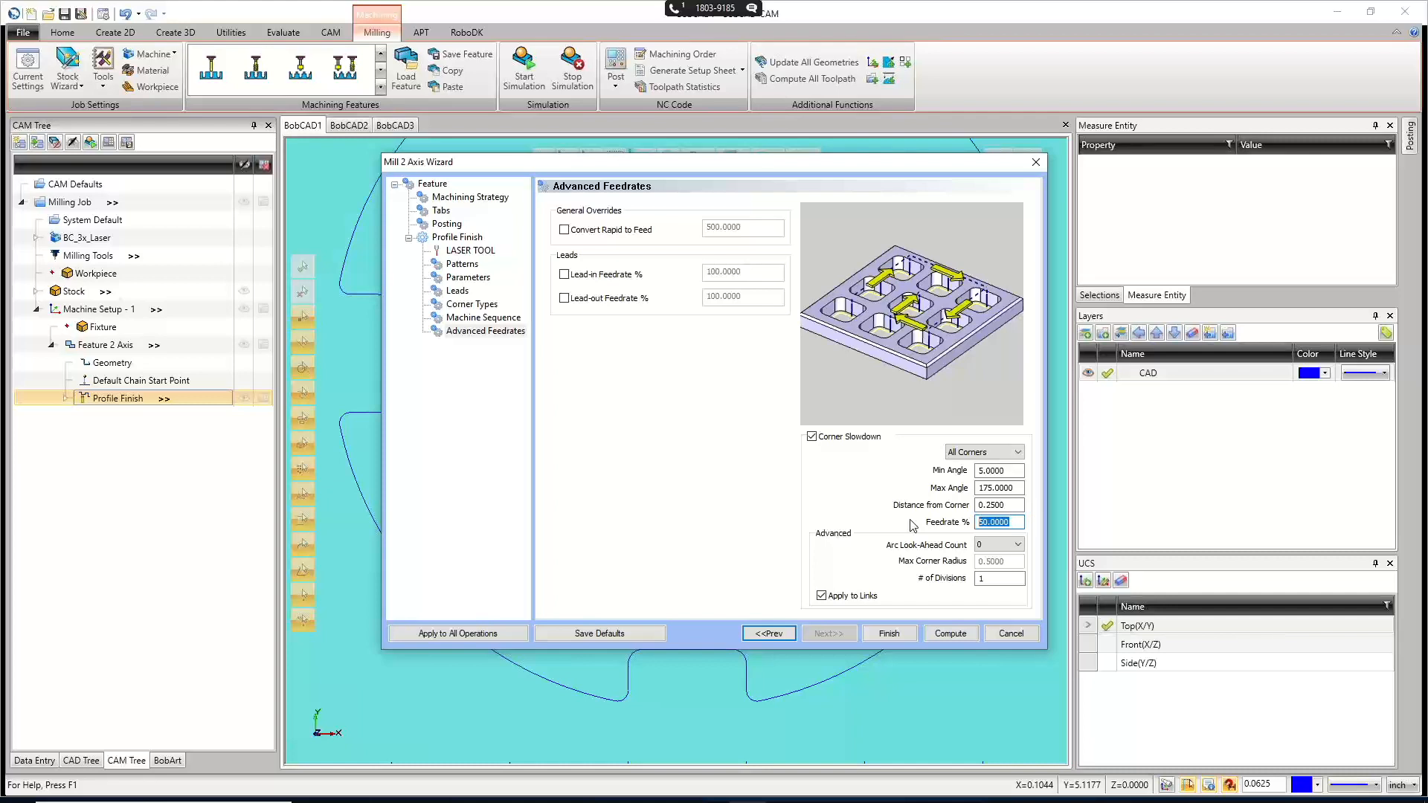
pyautogui.click(812, 437)
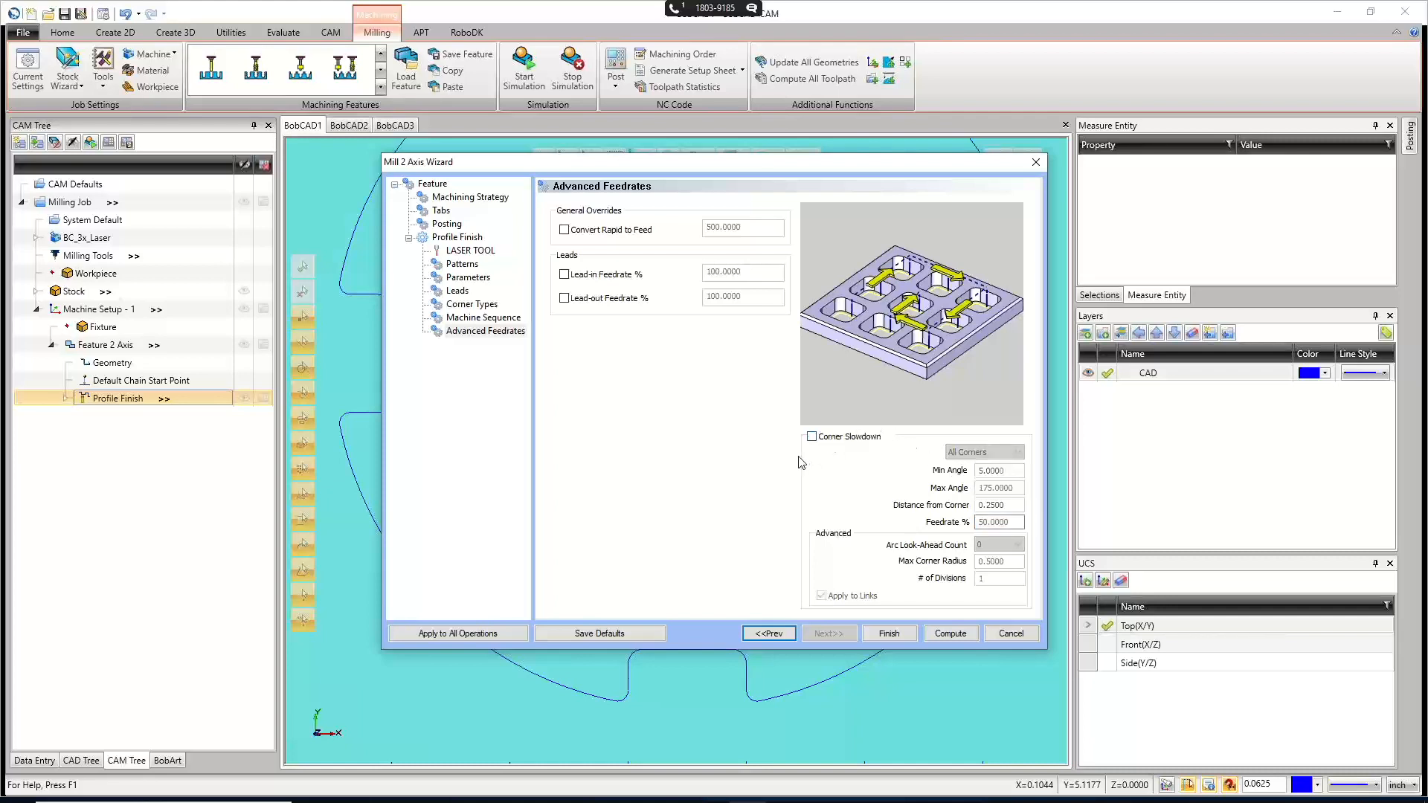
pyautogui.click(956, 633)
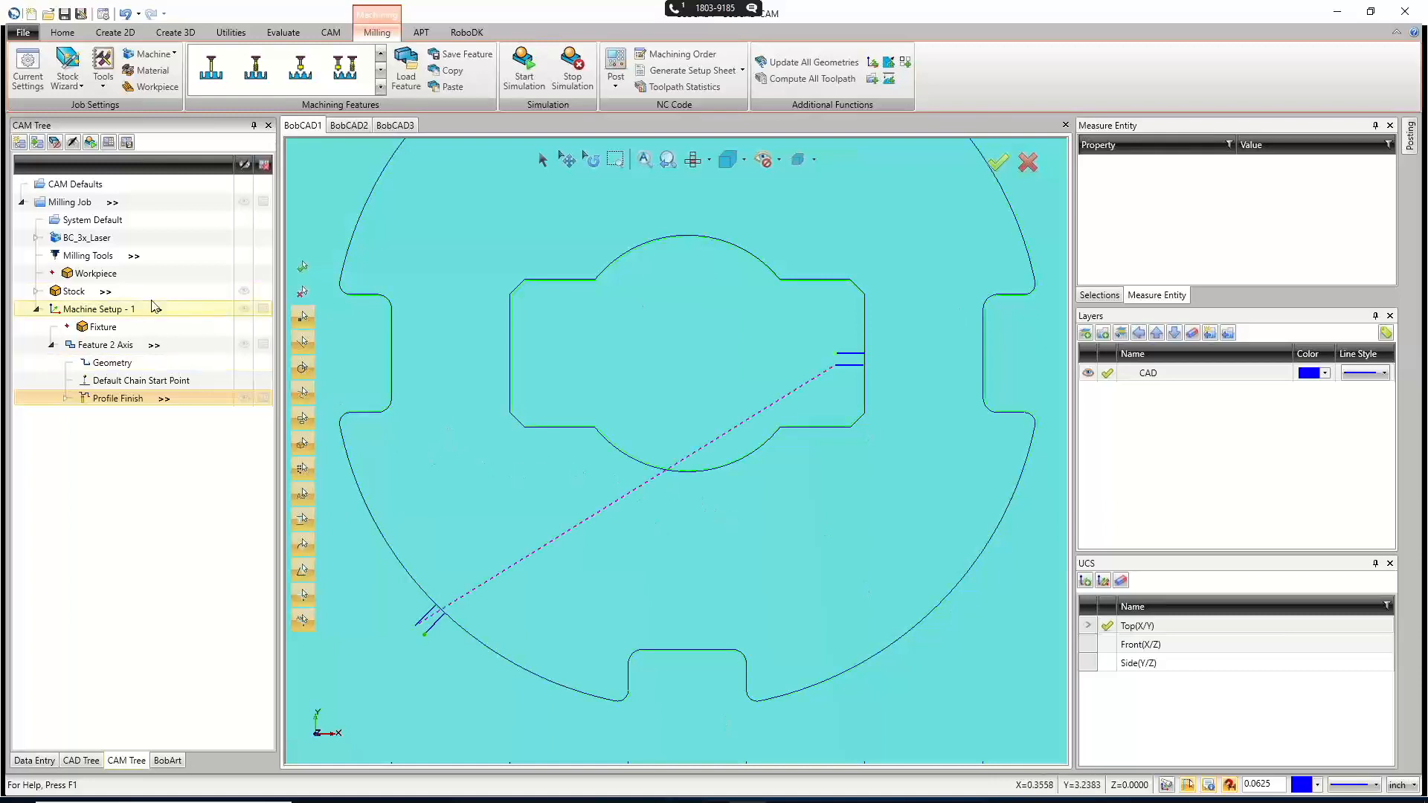
# Hide the stock and inspect the computed laser toolpath around the part, including its lead-ins and the rapid move between profiles.
pyautogui.click(74, 291)
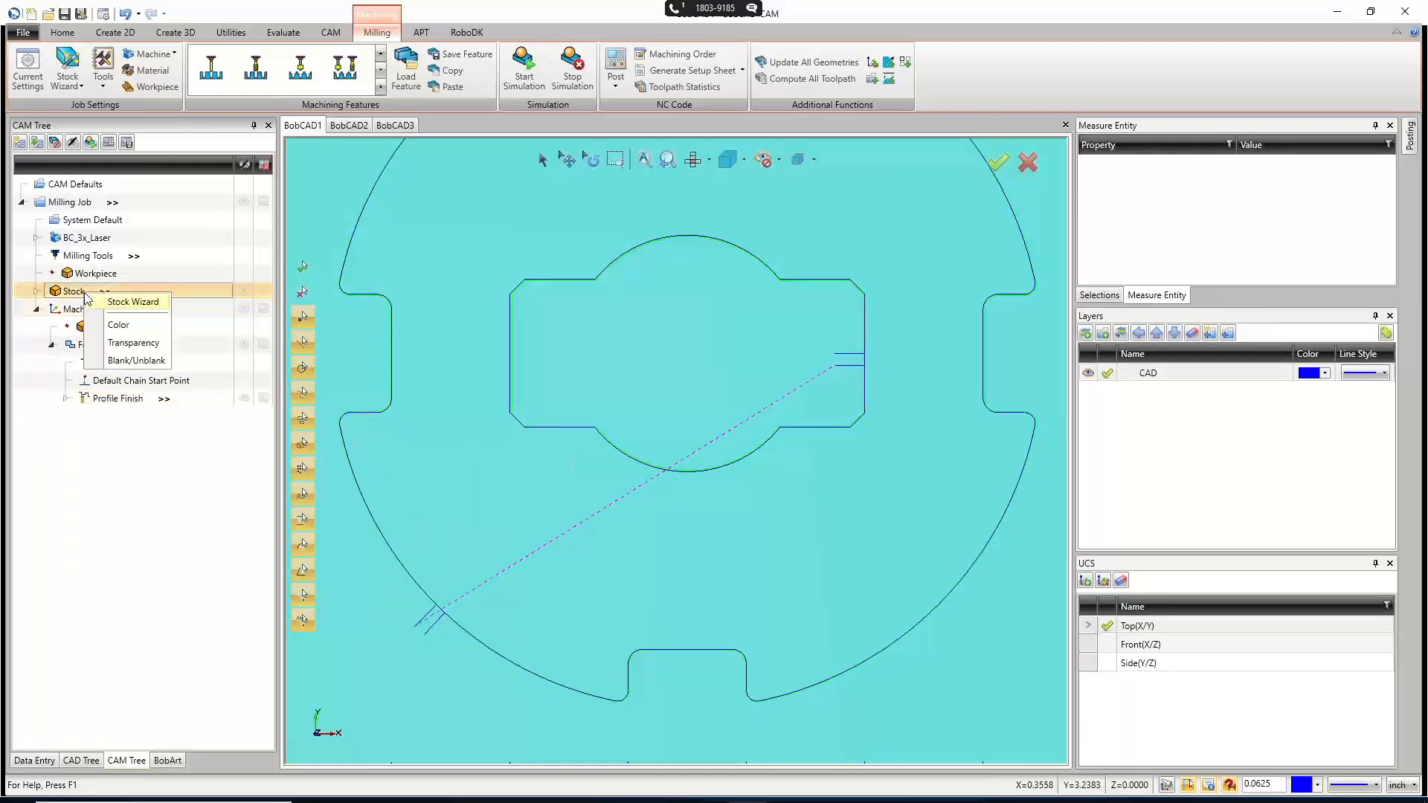
pyautogui.click(243, 291)
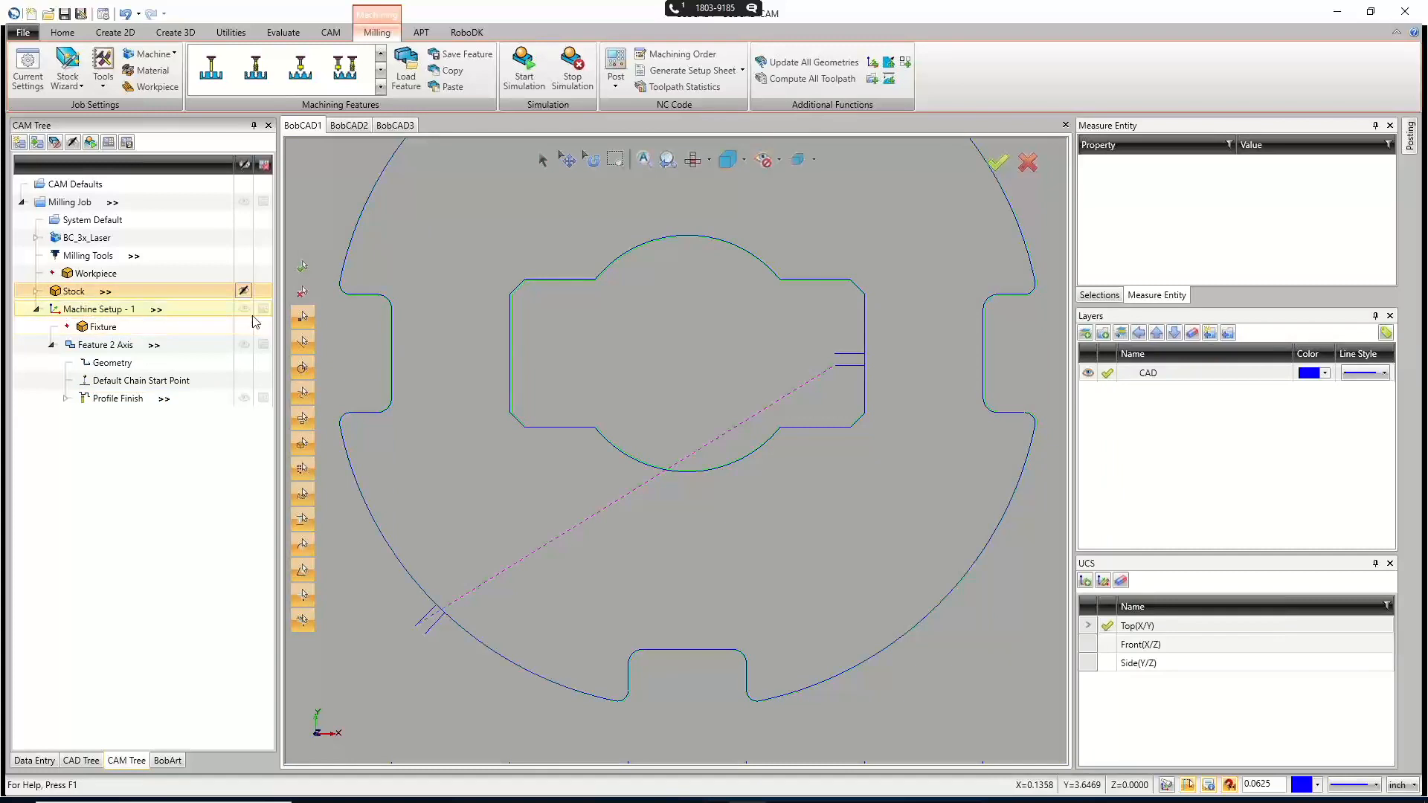
pyautogui.scroll(3, 391, 363)
pyautogui.scroll(5, 387, 365)
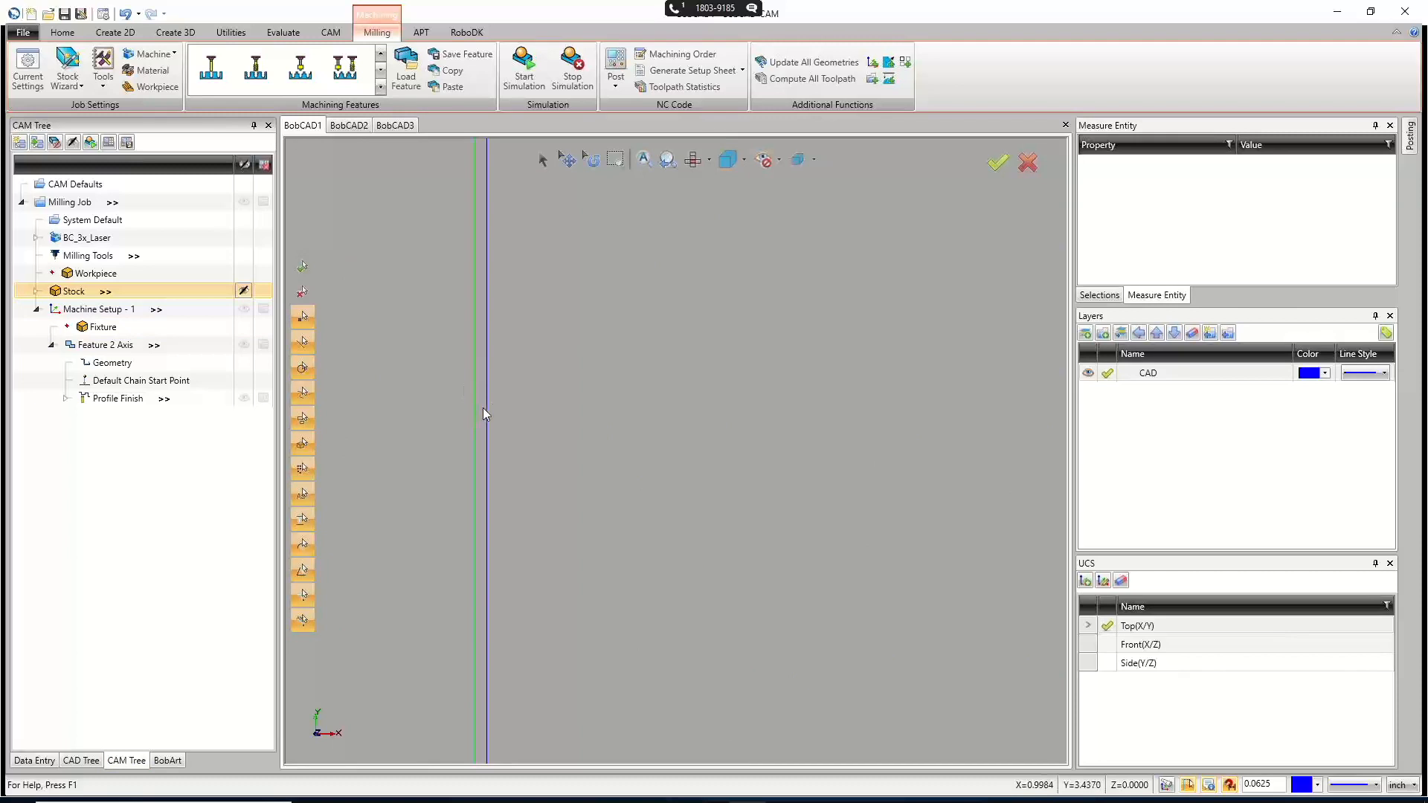
pyautogui.hotkey('ctrl', 'f')
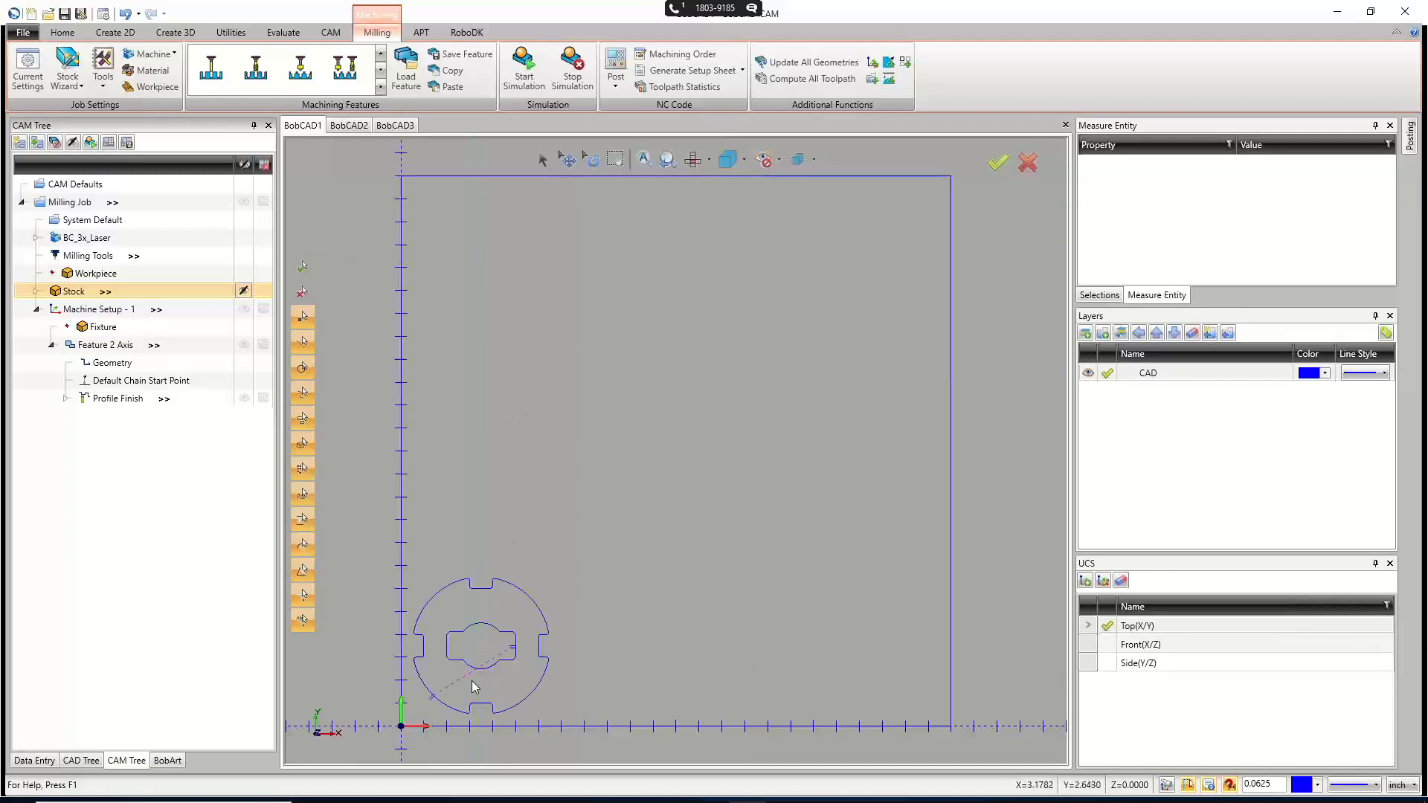
pyautogui.scroll(3, 469, 683)
pyautogui.scroll(-3, 462, 682)
pyautogui.scroll(5, 453, 665)
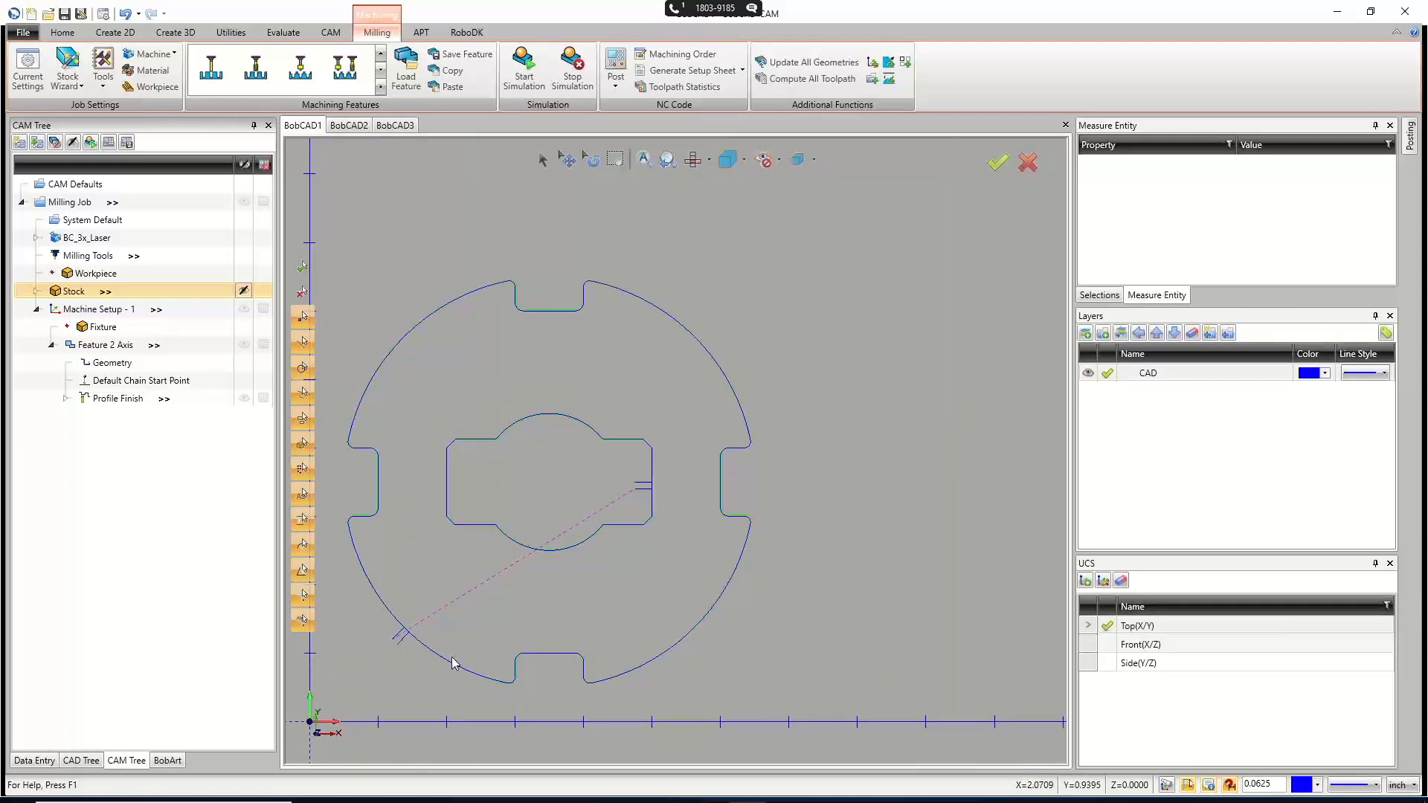
pyautogui.scroll(-2, 433, 670)
pyautogui.scroll(1, 364, 668)
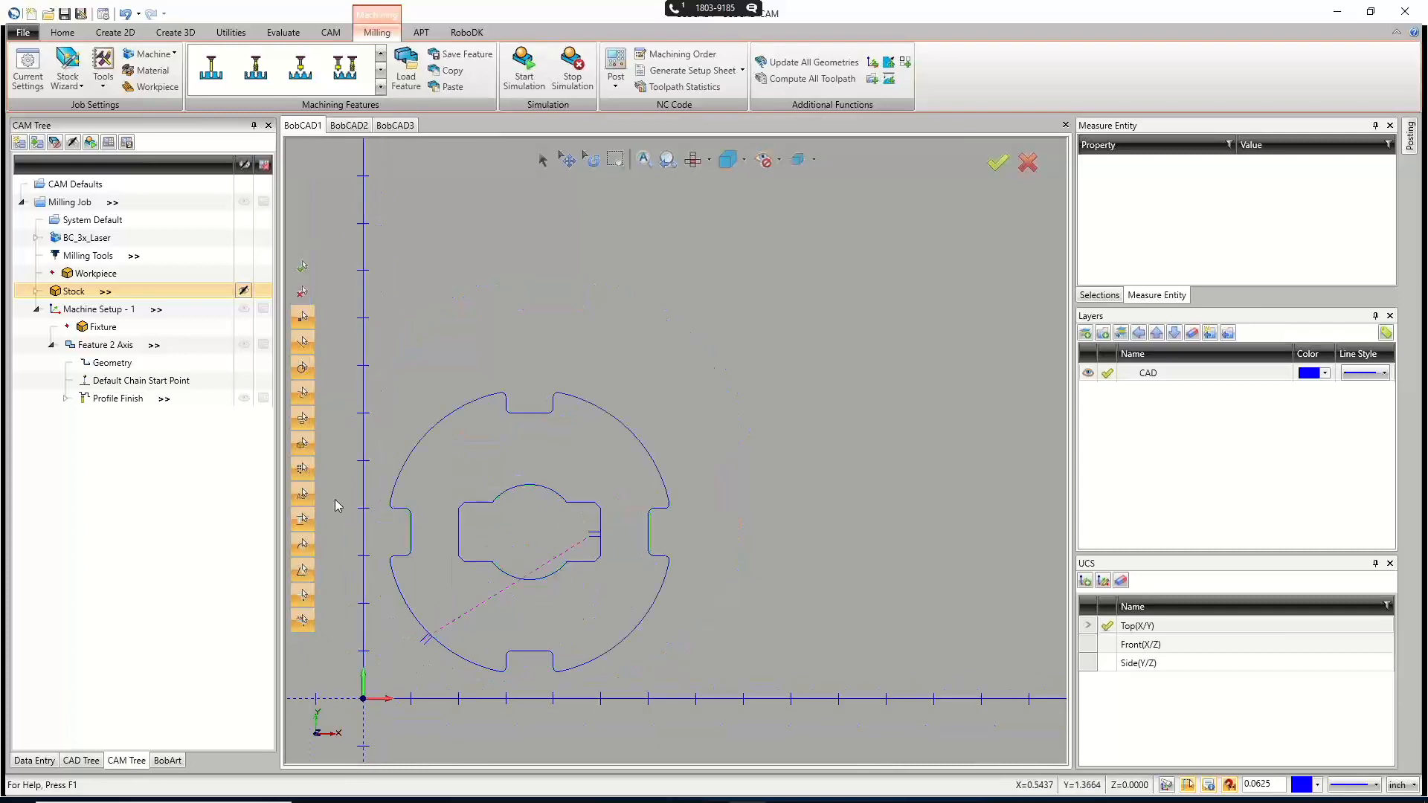
# Start saving the laser drawing under a new name and browse to the Repeat Training Documents folder on the Desktop.
pyautogui.click(81, 14)
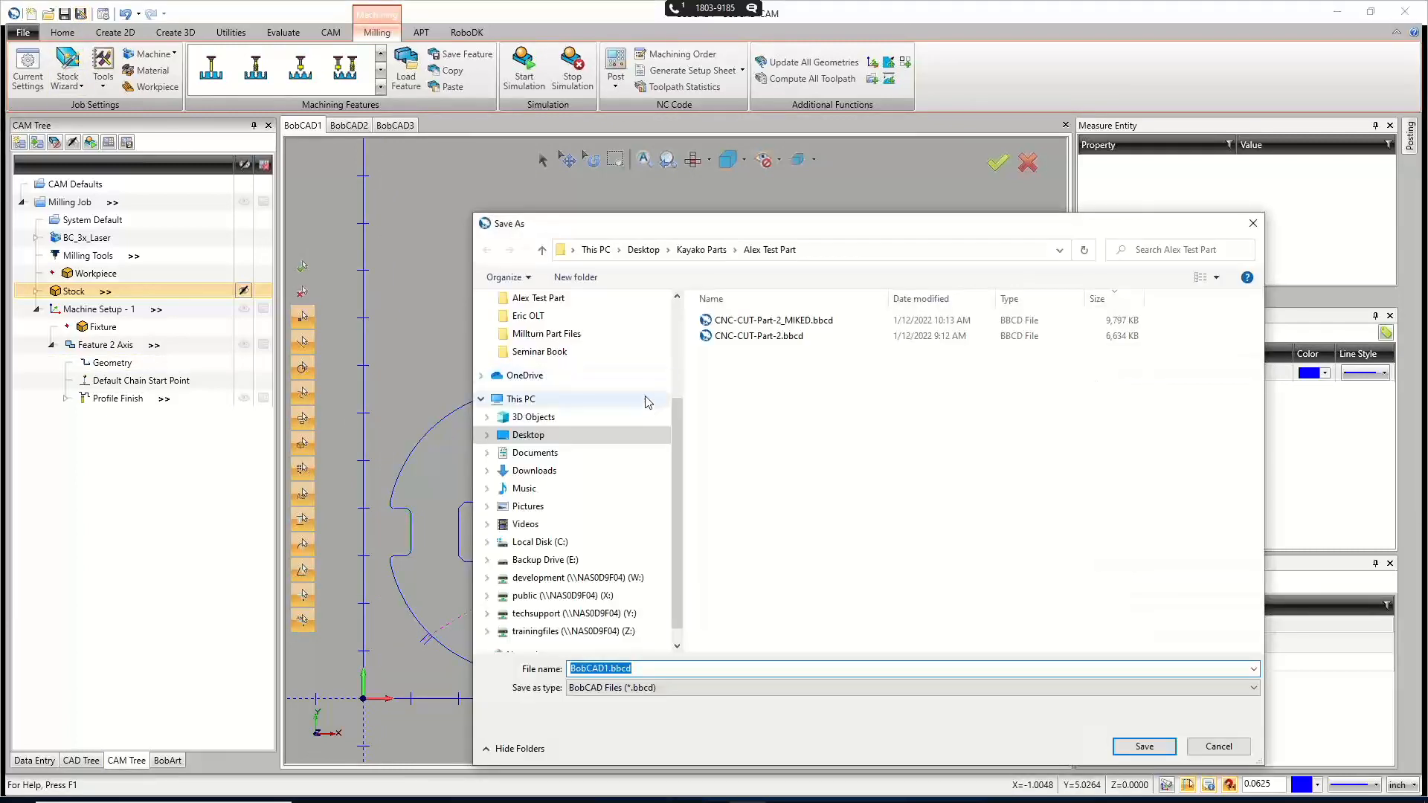
pyautogui.scroll(2, 566, 513)
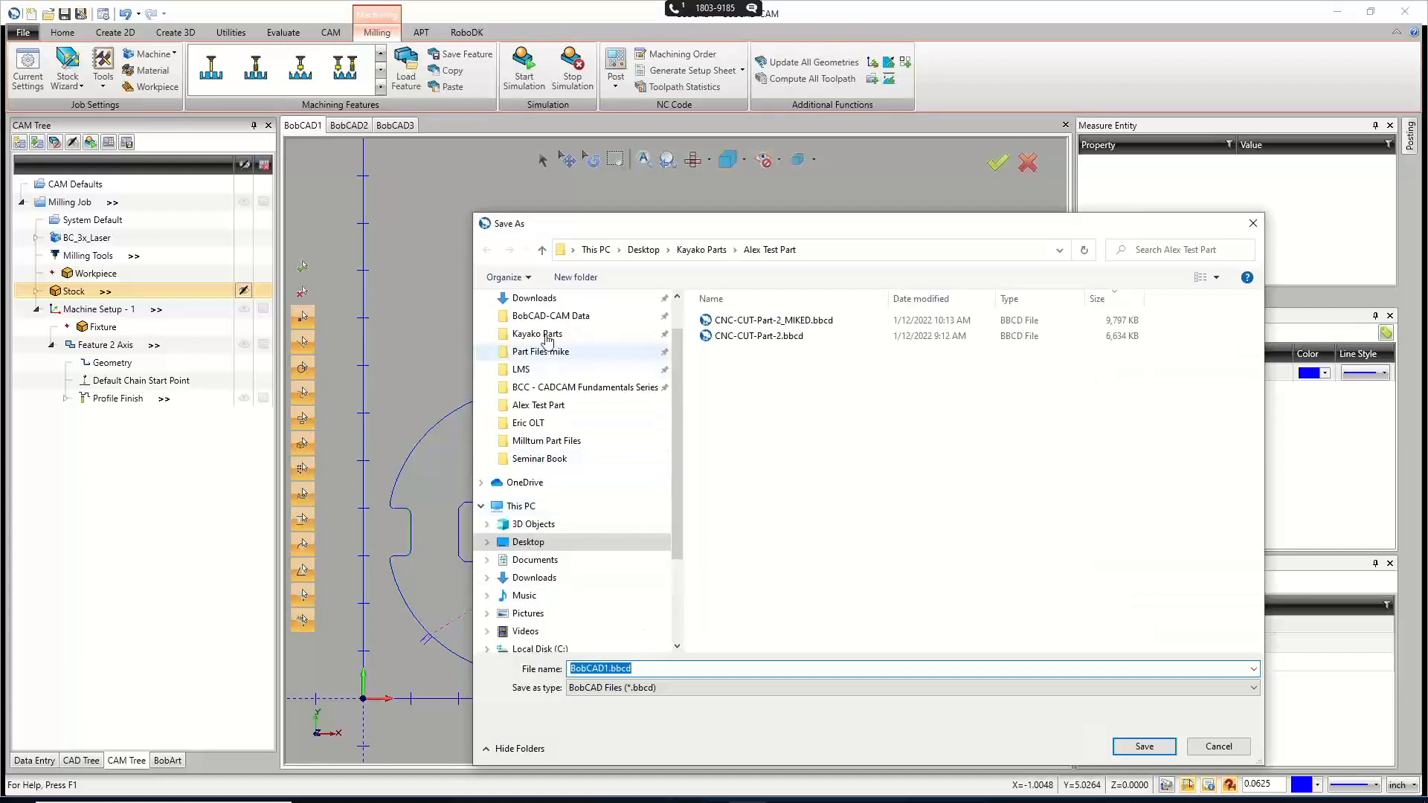
pyautogui.scroll(1, 545, 342)
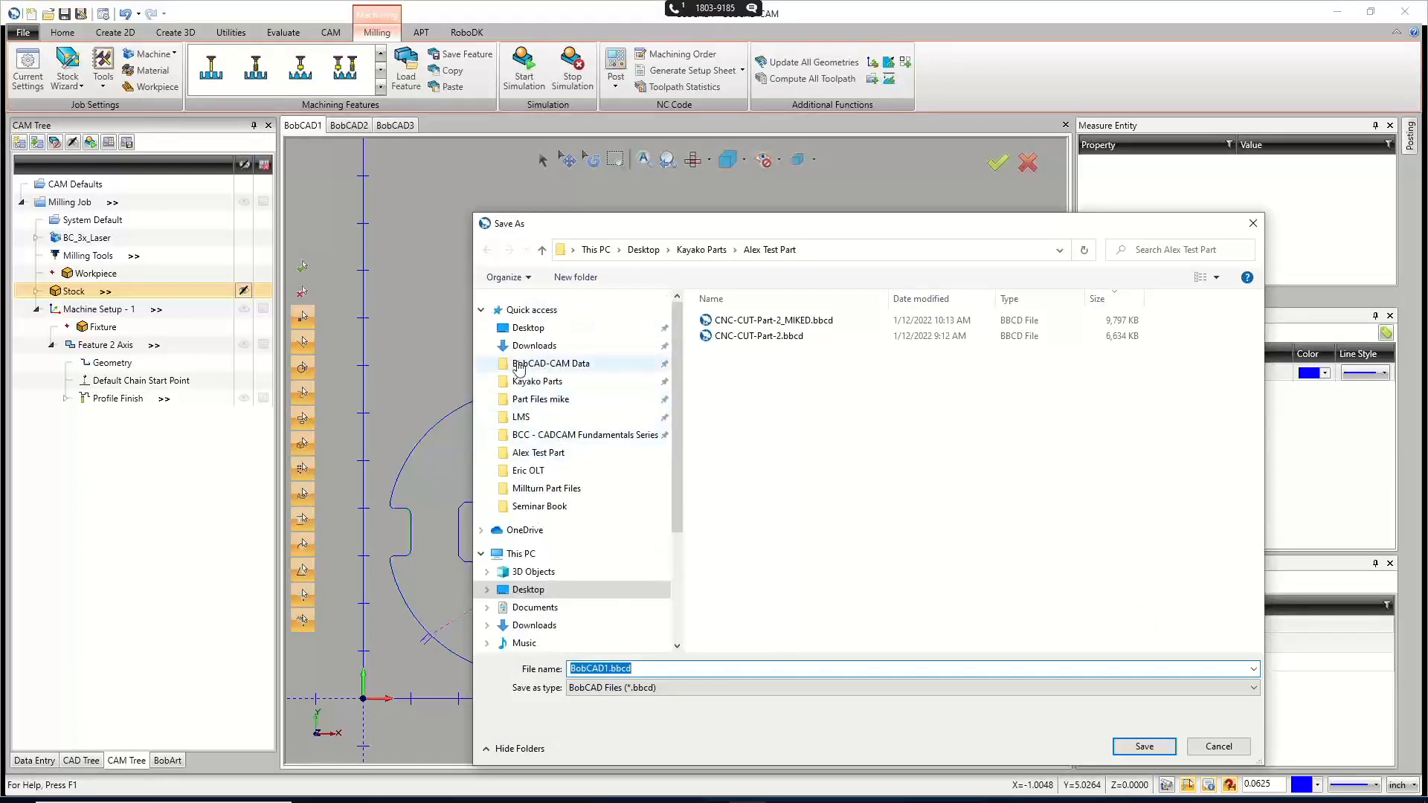
pyautogui.click(530, 328)
pyautogui.scroll(-5, 833, 478)
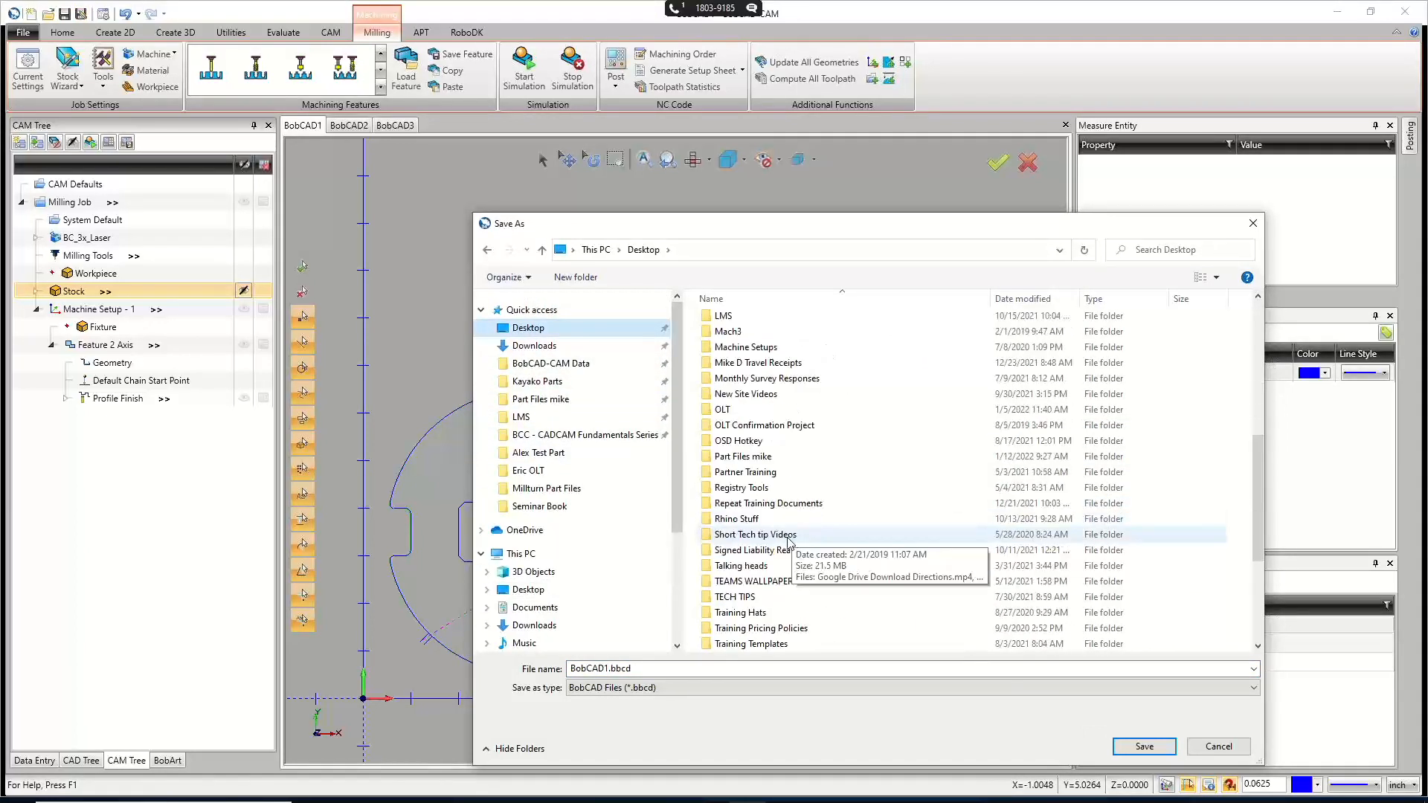
pyautogui.doubleClick(770, 503)
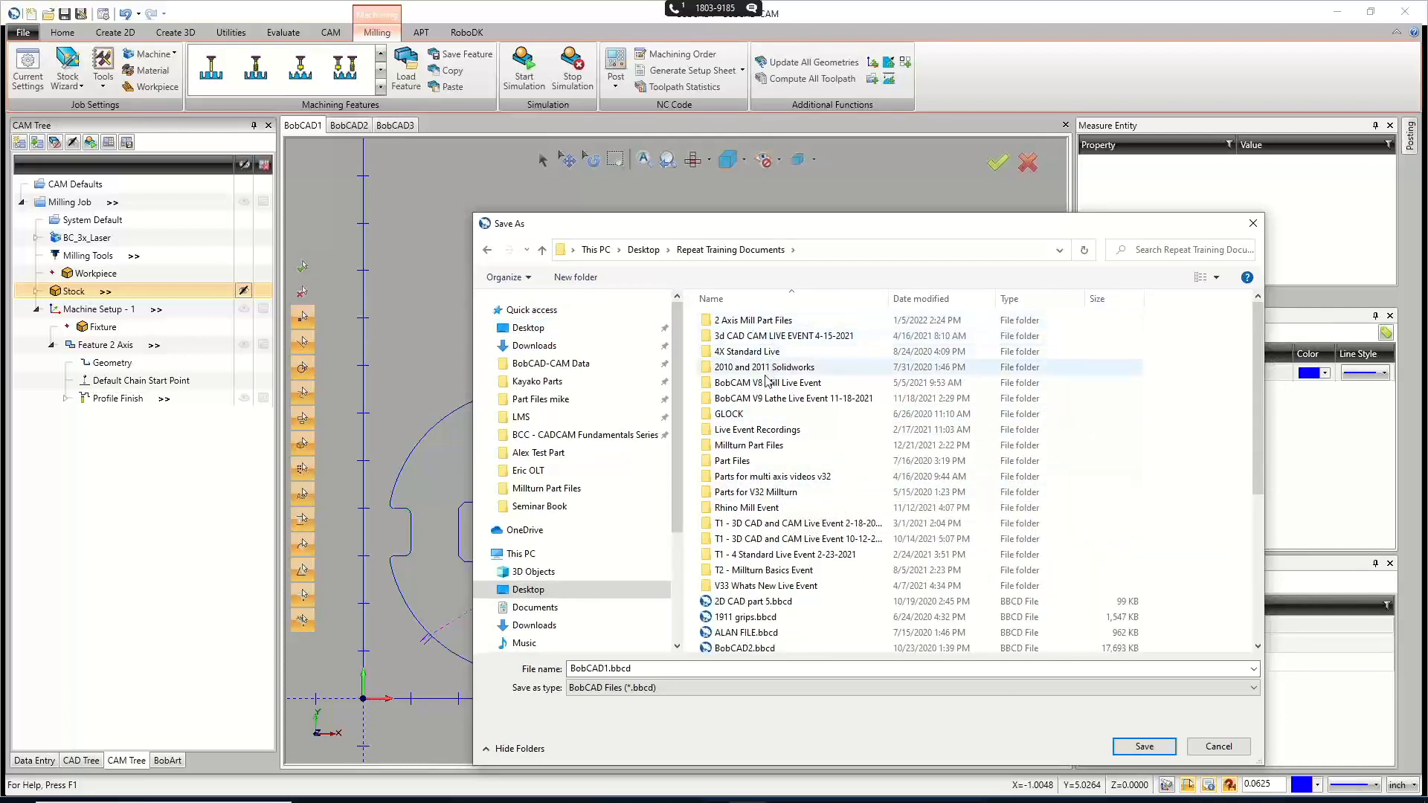
# Create a new folder named LPW Files inside Repeat Training Documents and open it.
pyautogui.rightClick(1080, 453)
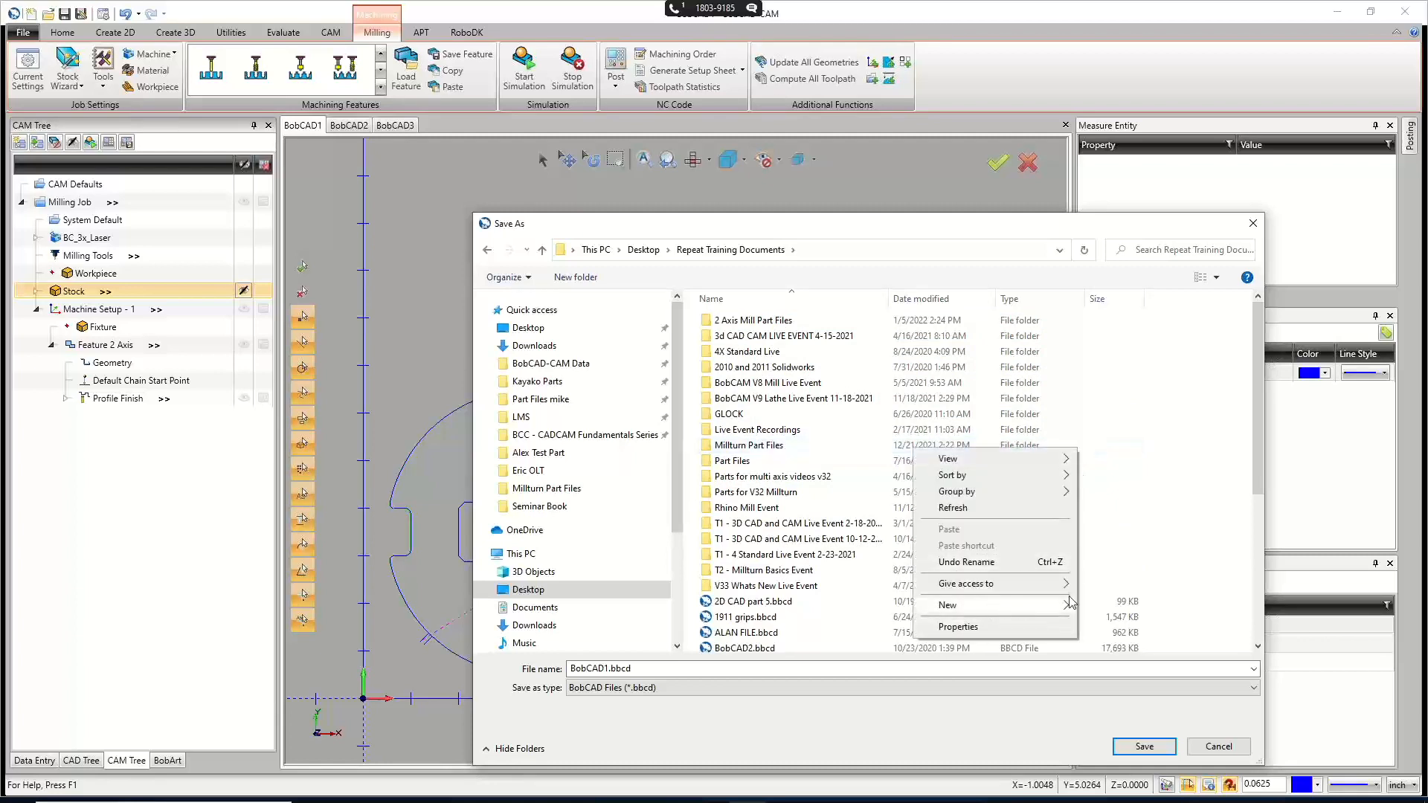
pyautogui.moveTo(1074, 605)
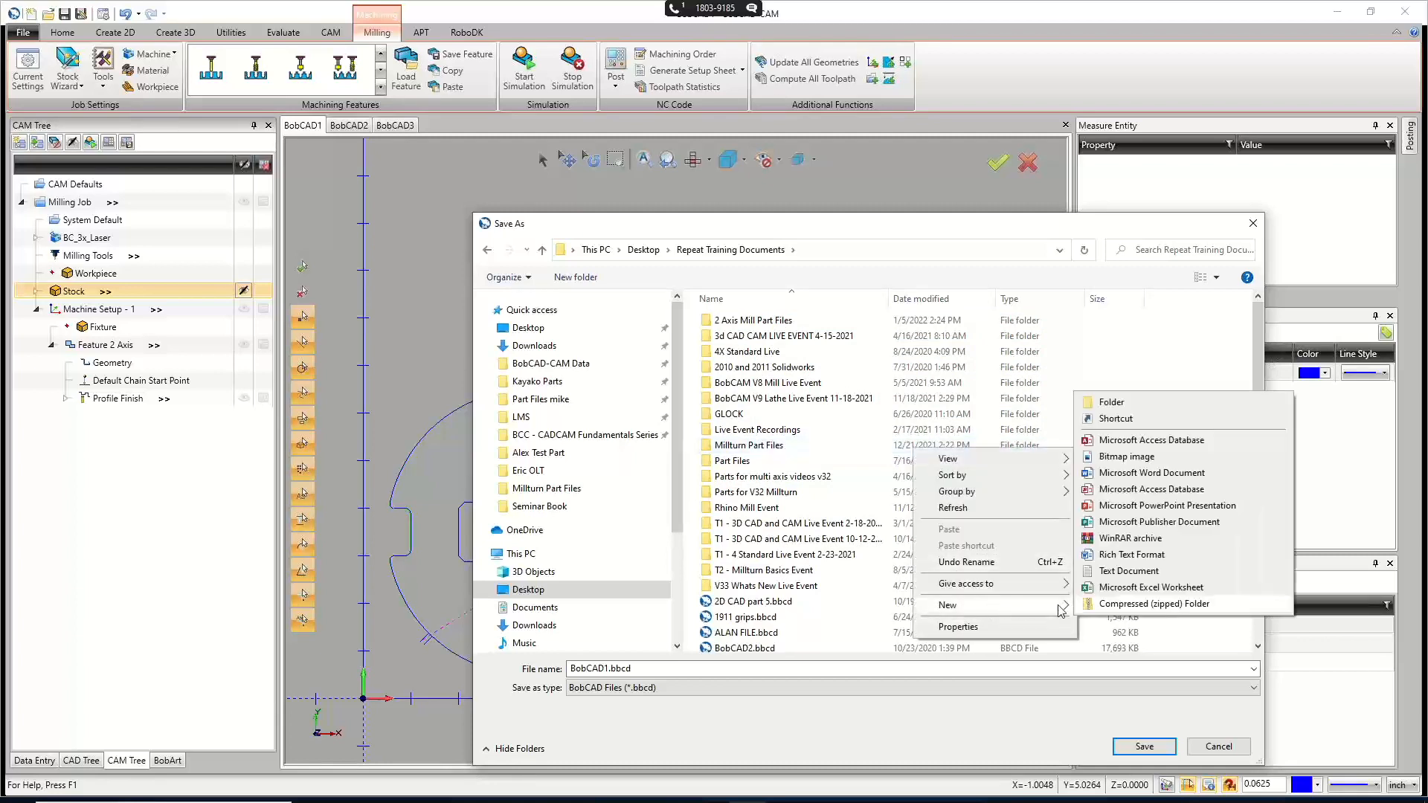
pyautogui.click(1112, 403)
pyautogui.write('LP')
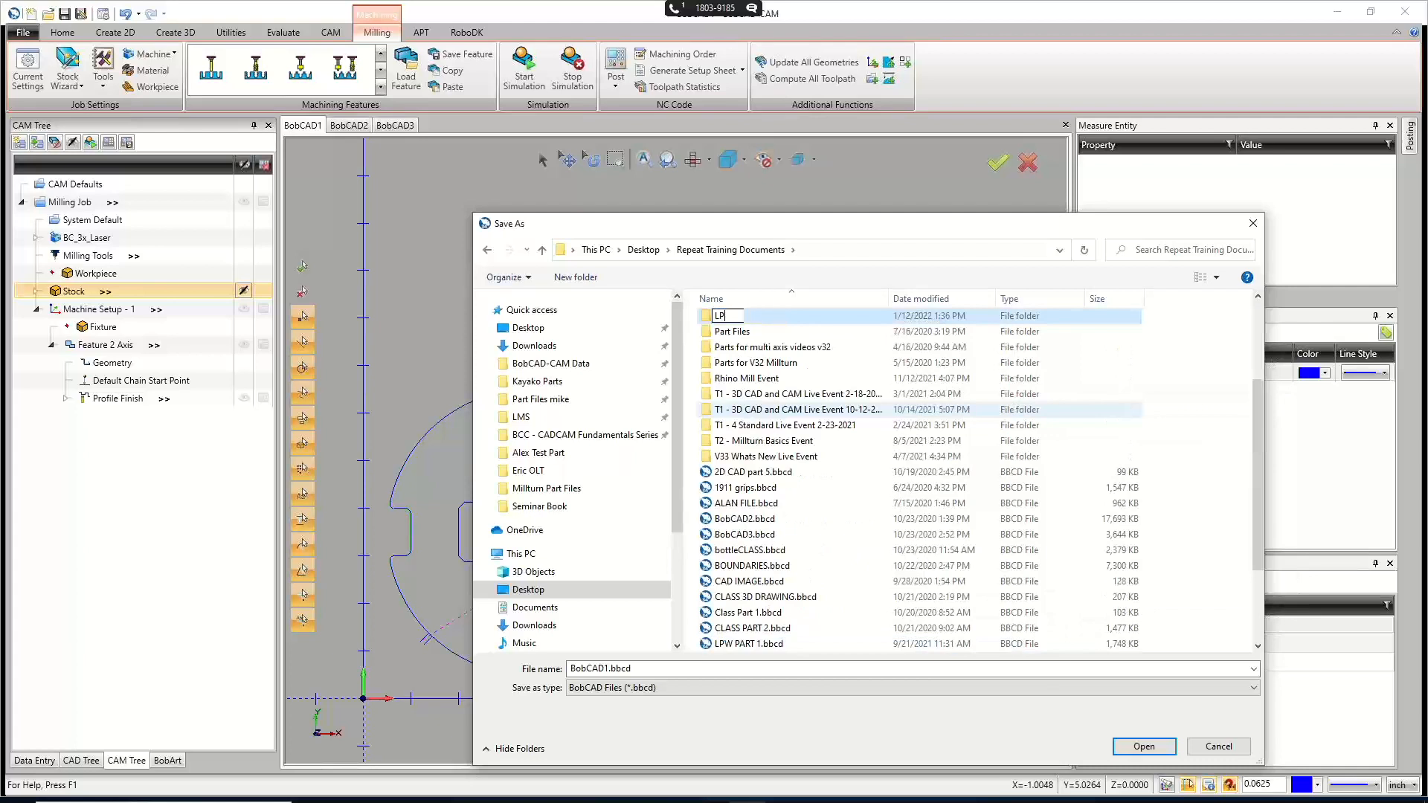
pyautogui.write('W Files')
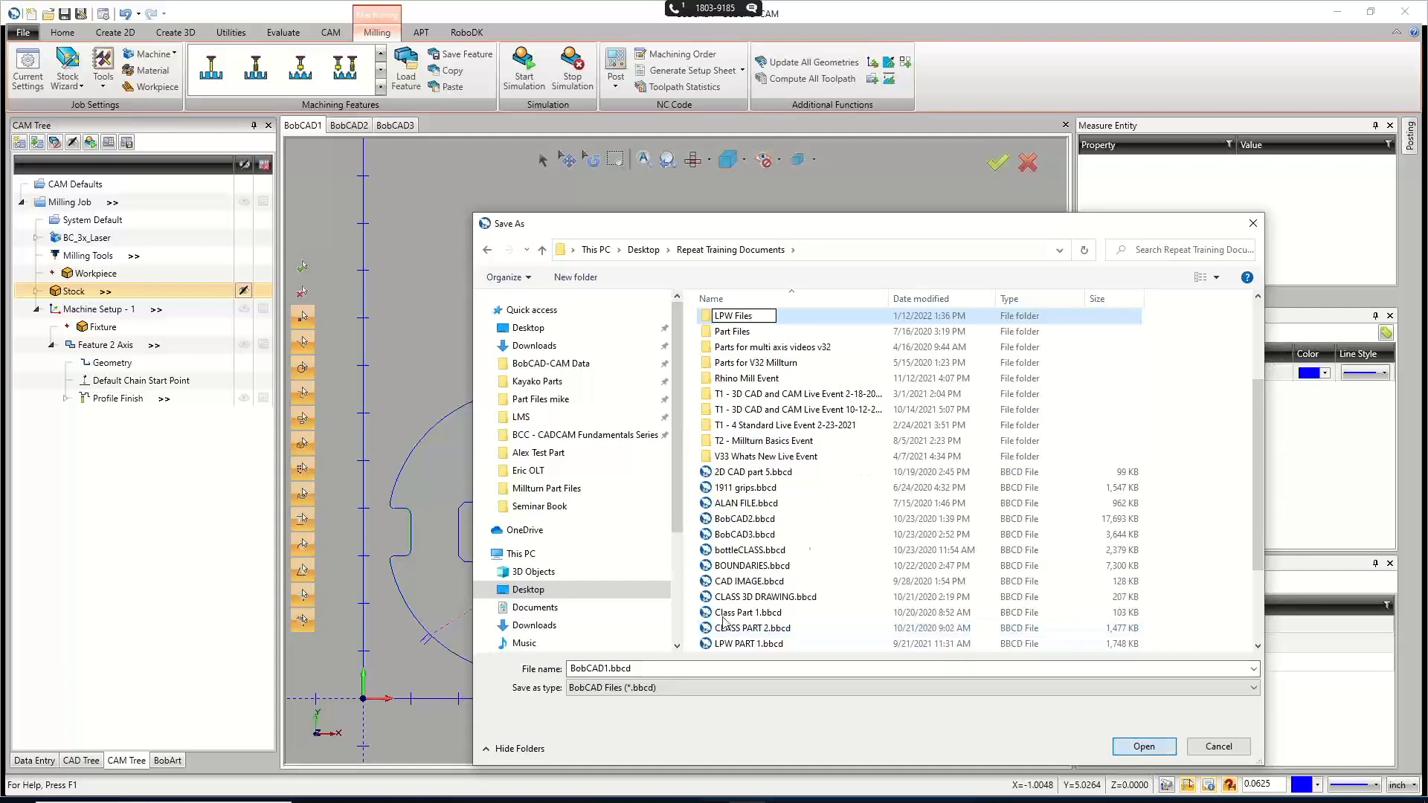
pyautogui.press('Return')
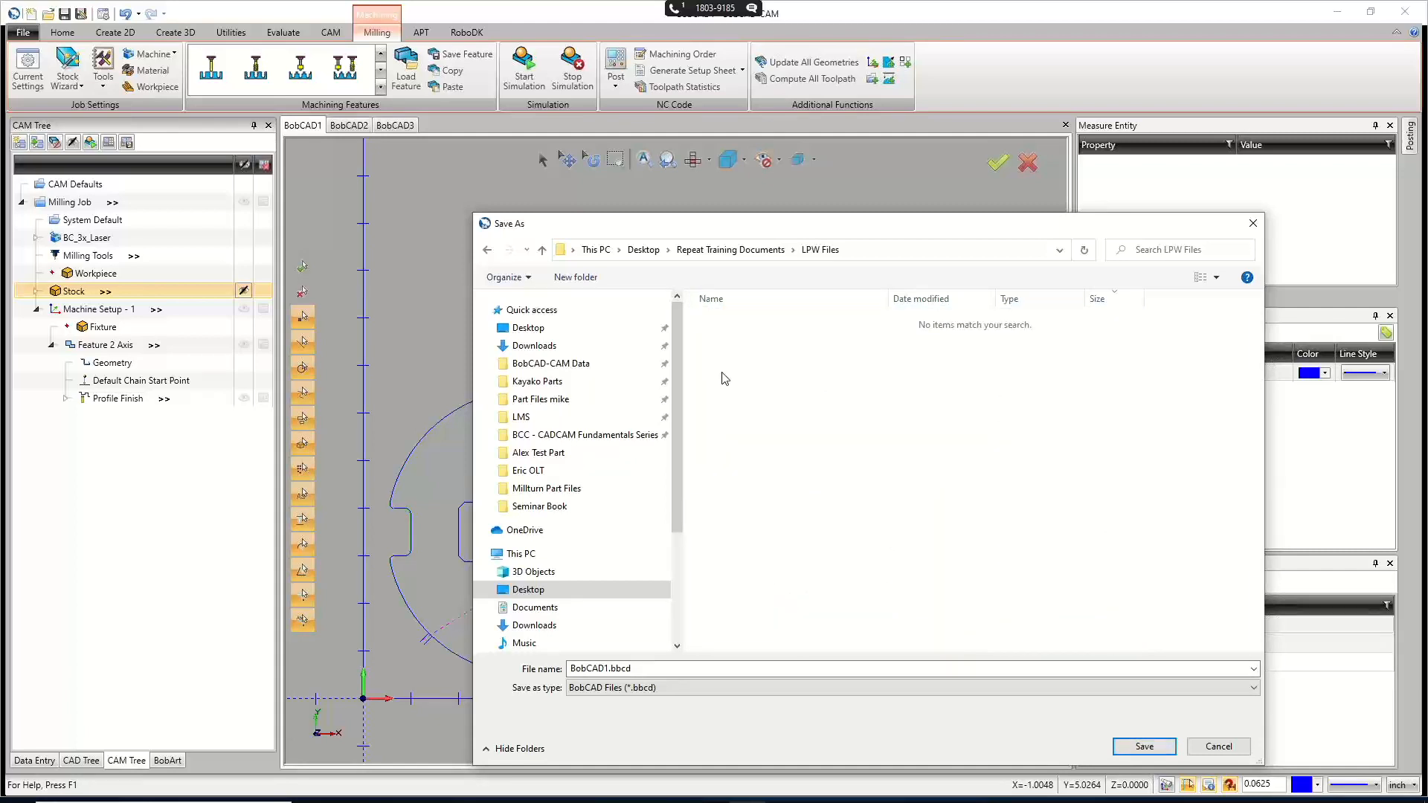
# Name the file Laser Example and save it as a BobCAD file in the LPW Files folder.
pyautogui.click(659, 668)
pyautogui.write('Laser Example')
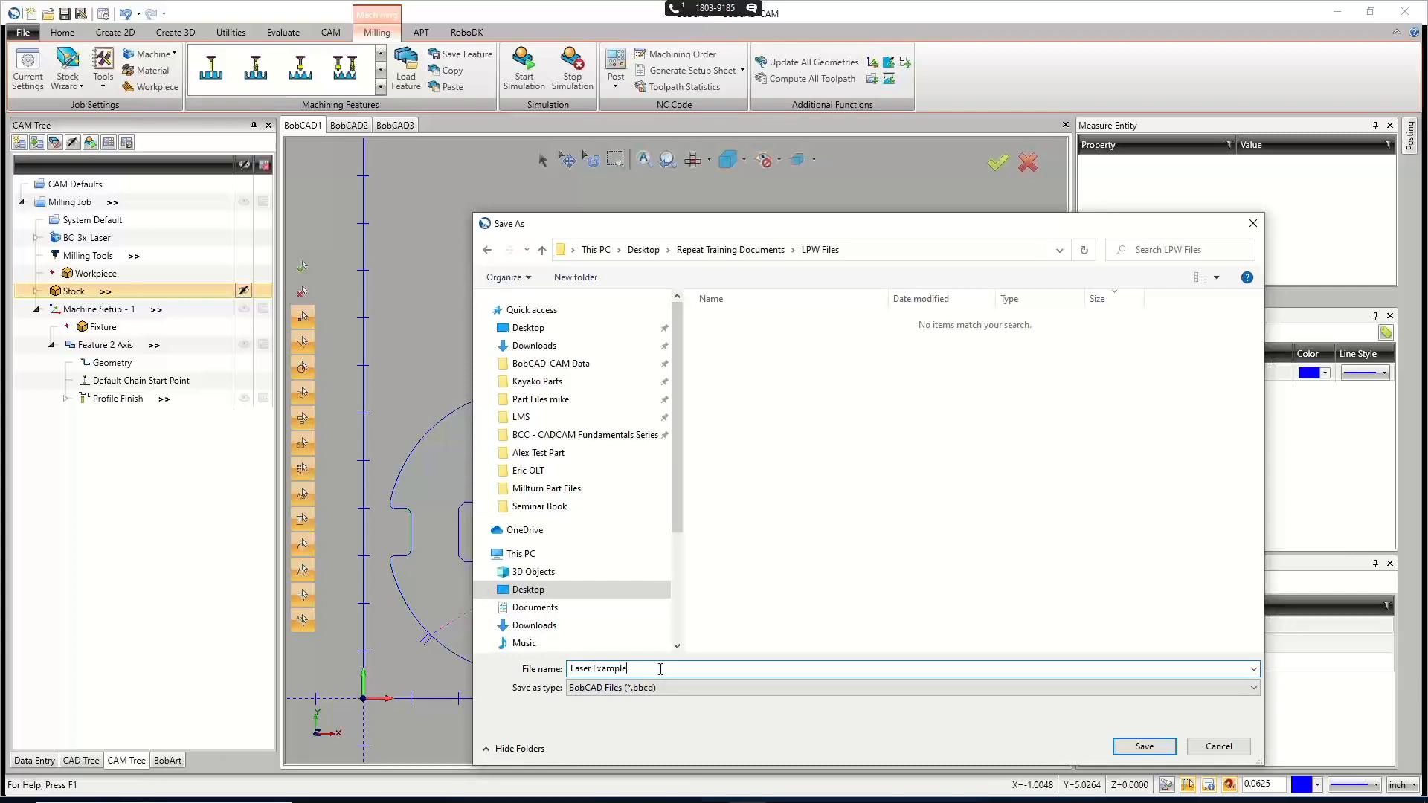
pyautogui.press('Return')
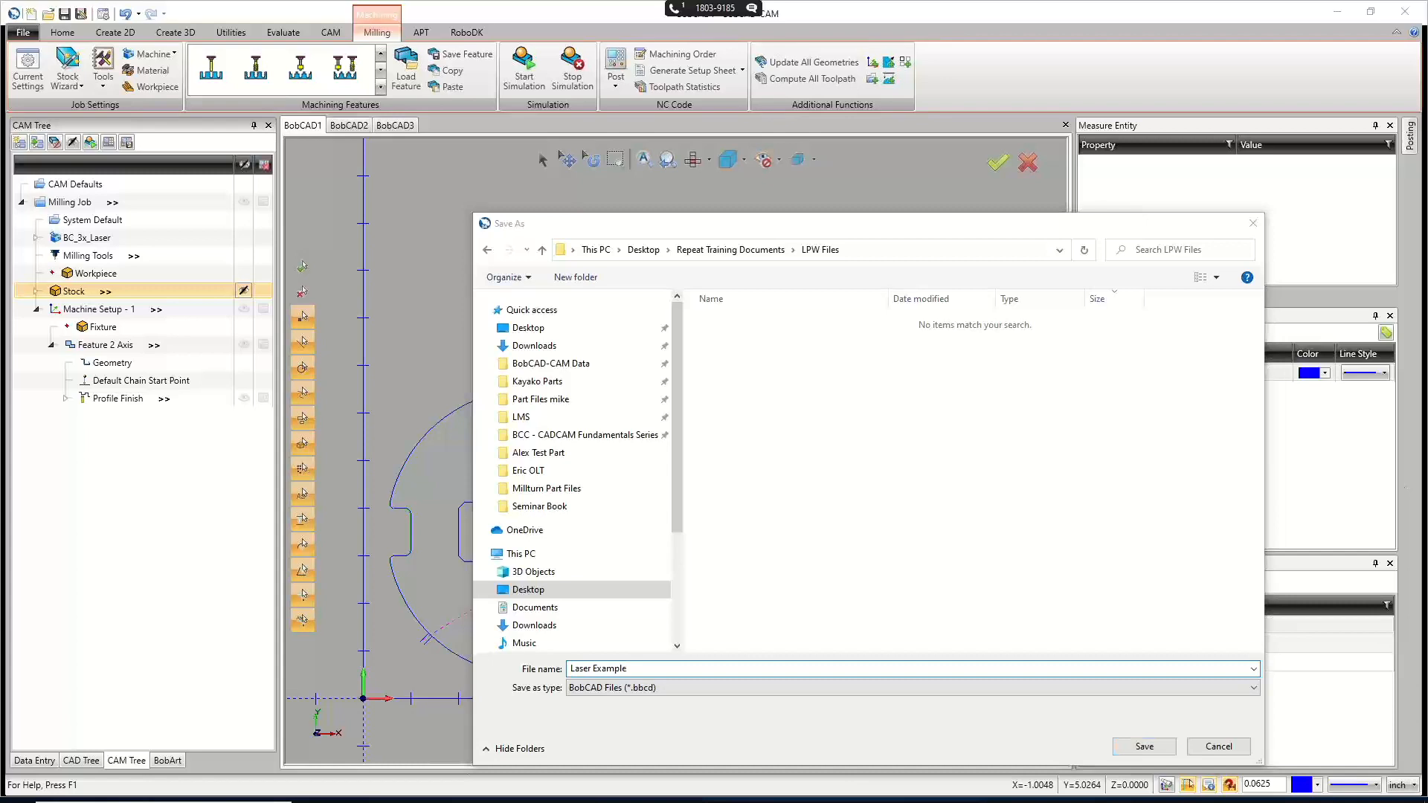
pyautogui.click(1144, 747)
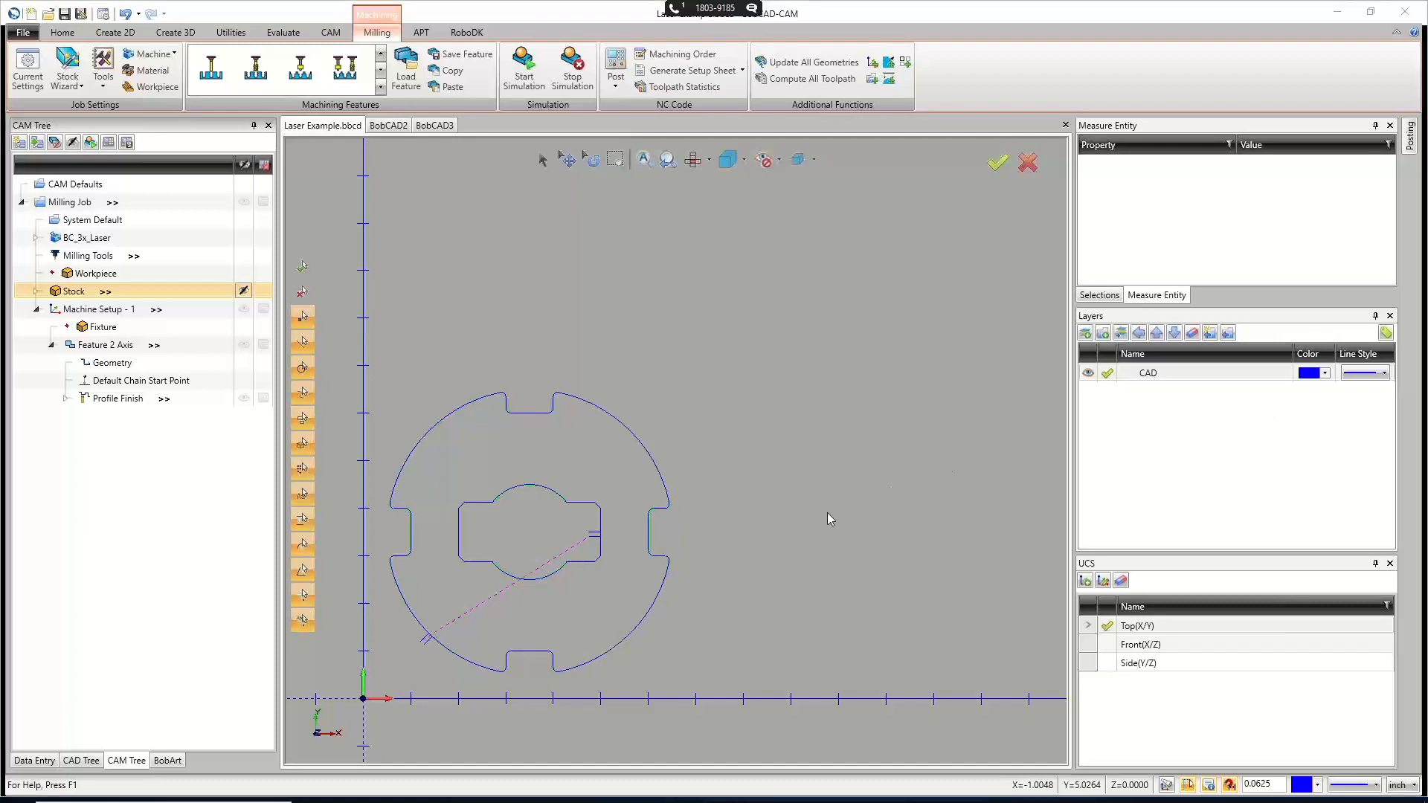
# Save Laser Example again with the full square fitted in view, and check the recent documents with their previews.
pyautogui.hotkey('ctrl', 'f')
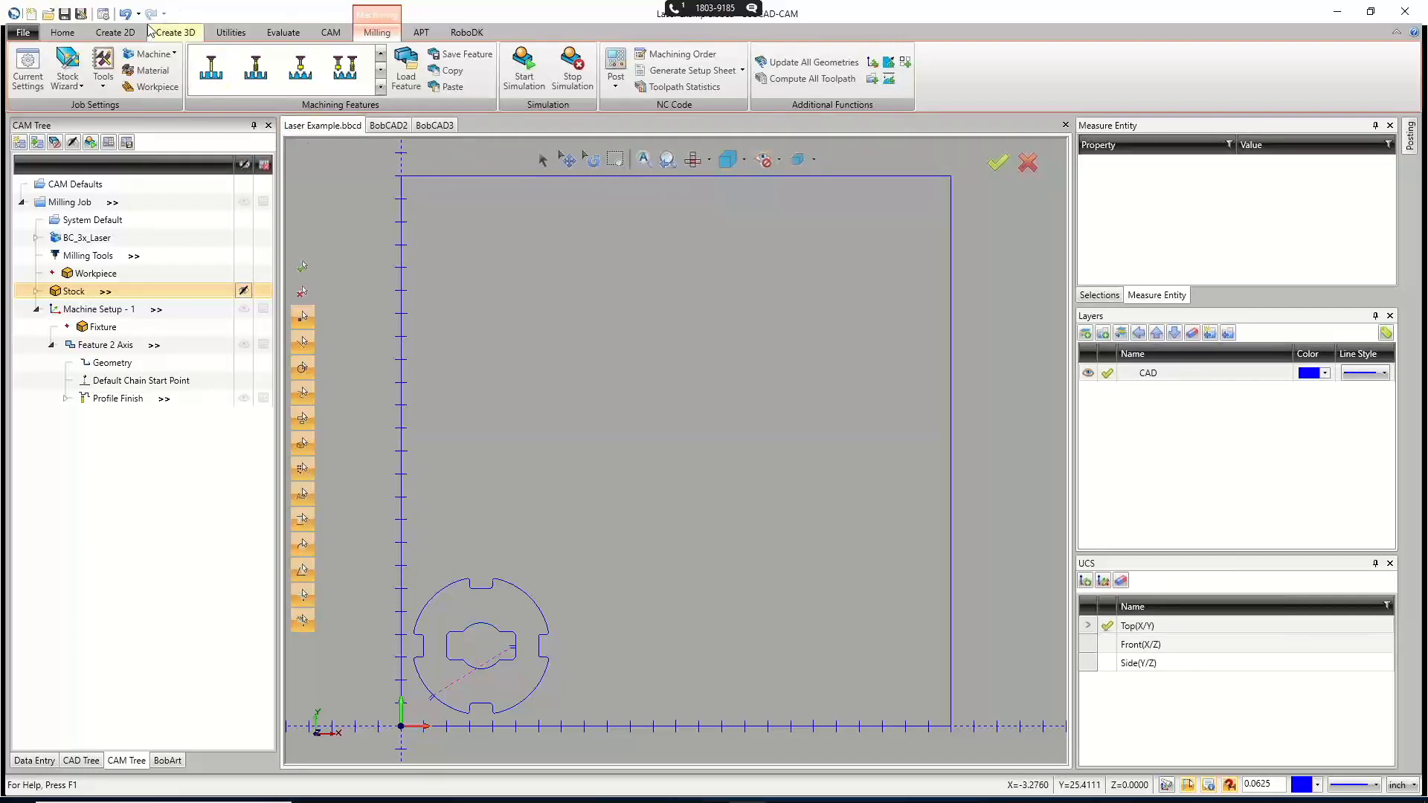
pyautogui.click(70, 14)
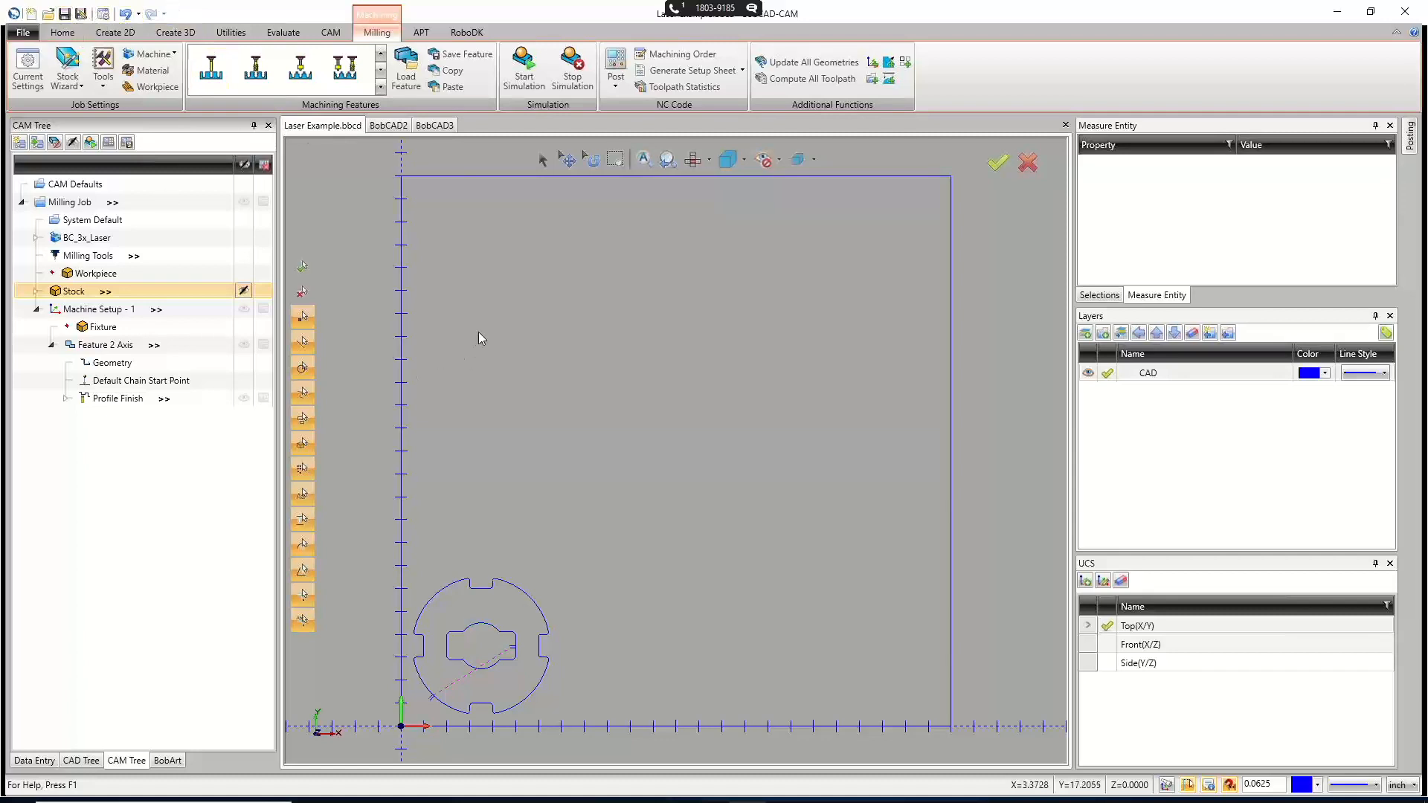
pyautogui.click(33, 32)
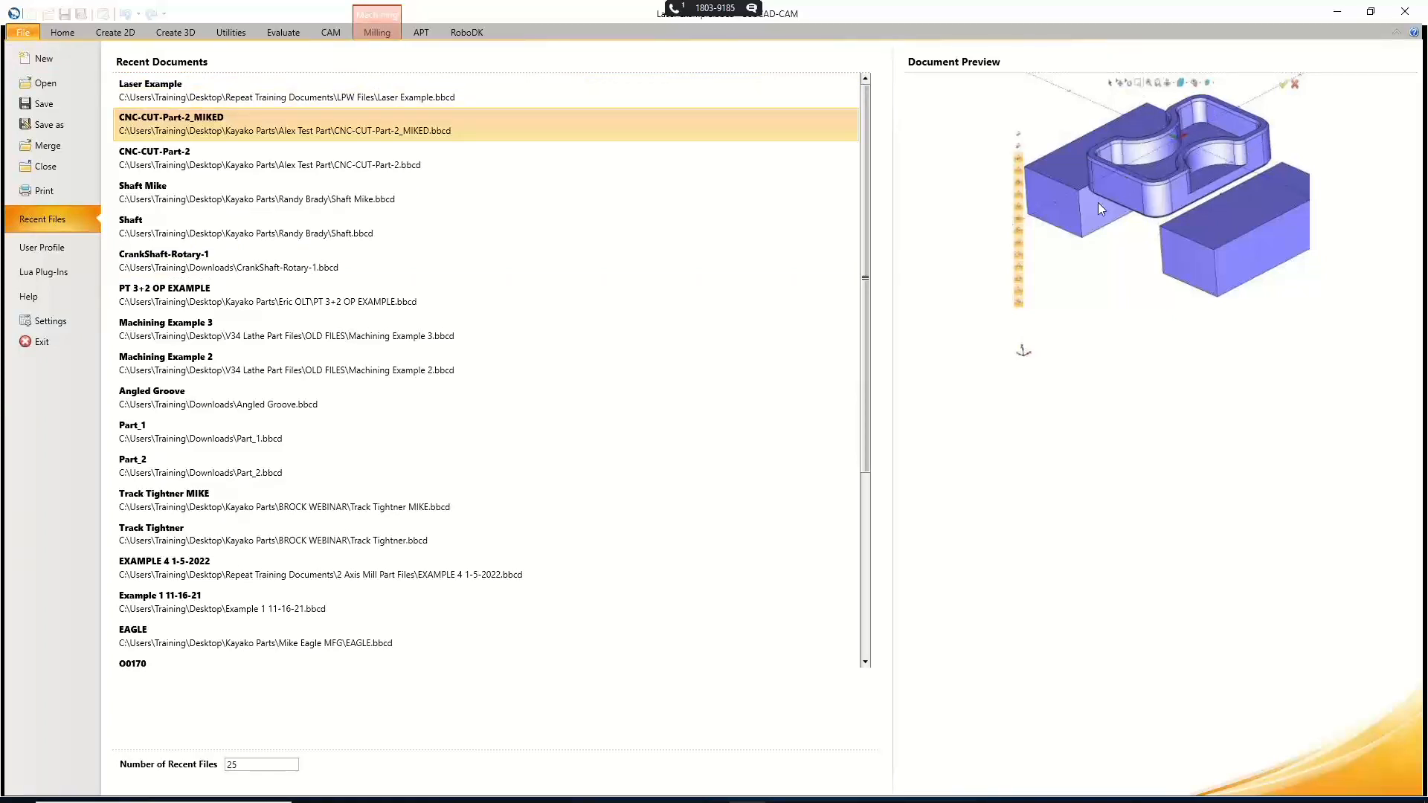
pyautogui.click(56, 30)
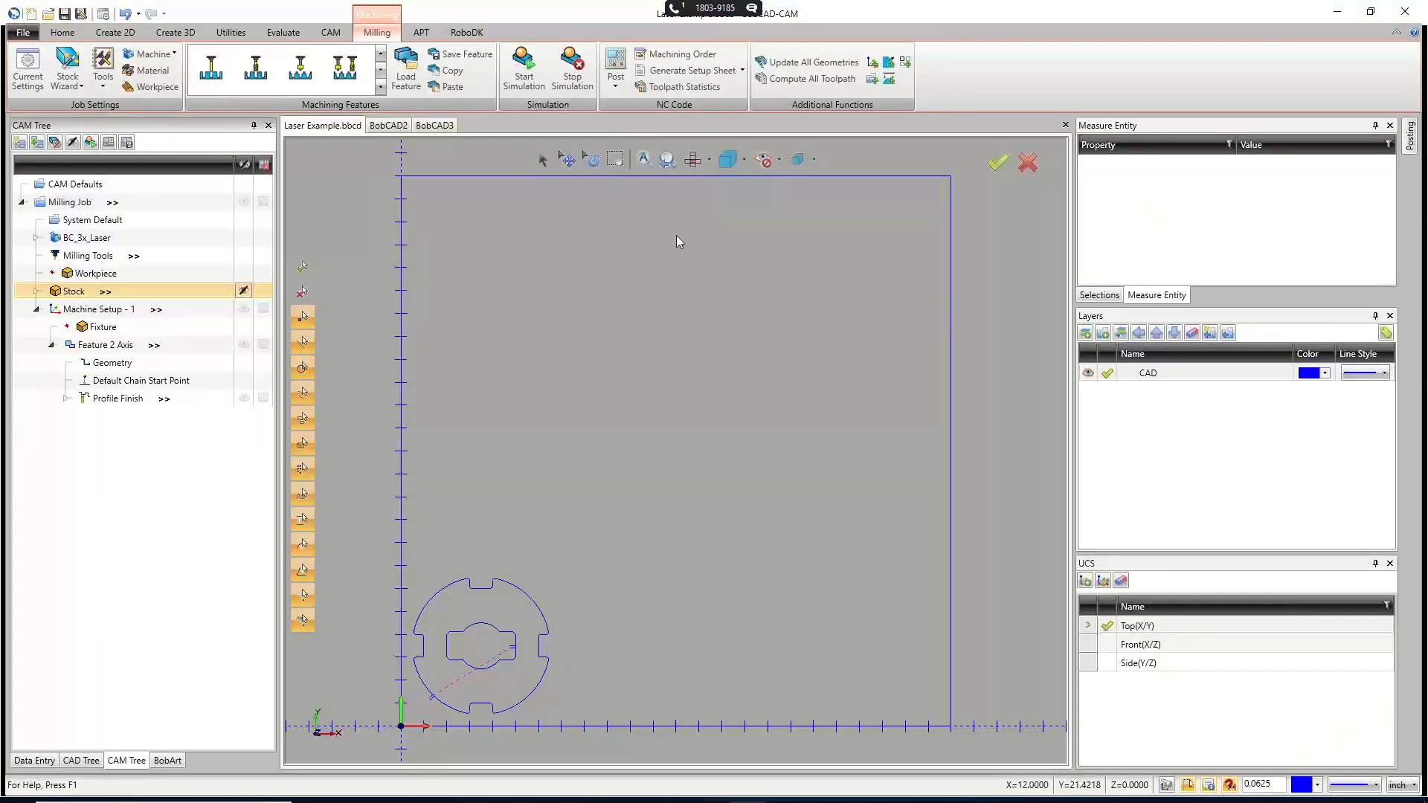
# Launch the machining simulation of the laser job and examine the laser beam close up over the sheet stock.
pyautogui.scroll(-2, 666, 279)
pyautogui.scroll(1, 668, 287)
pyautogui.scroll(-1, 665, 290)
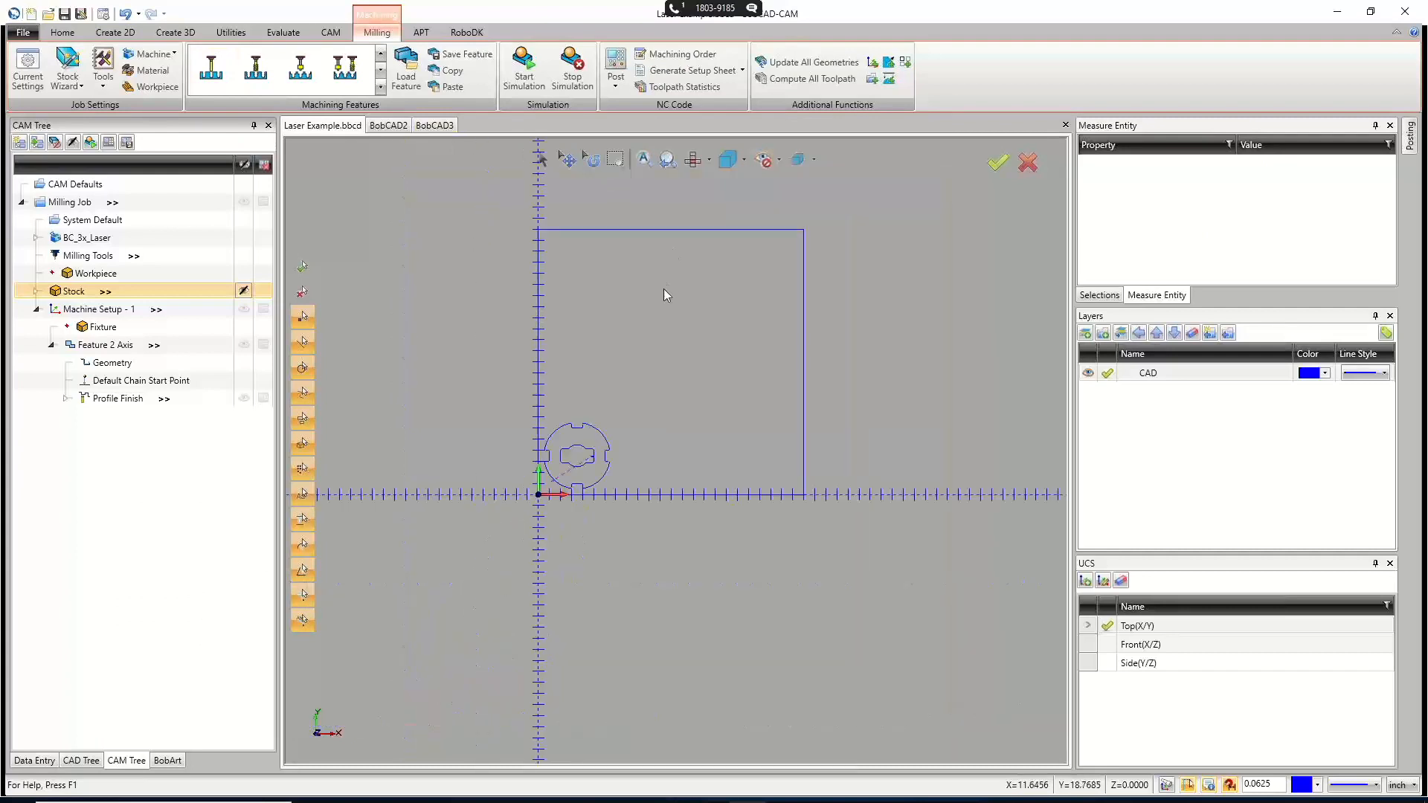
pyautogui.scroll(1, 636, 283)
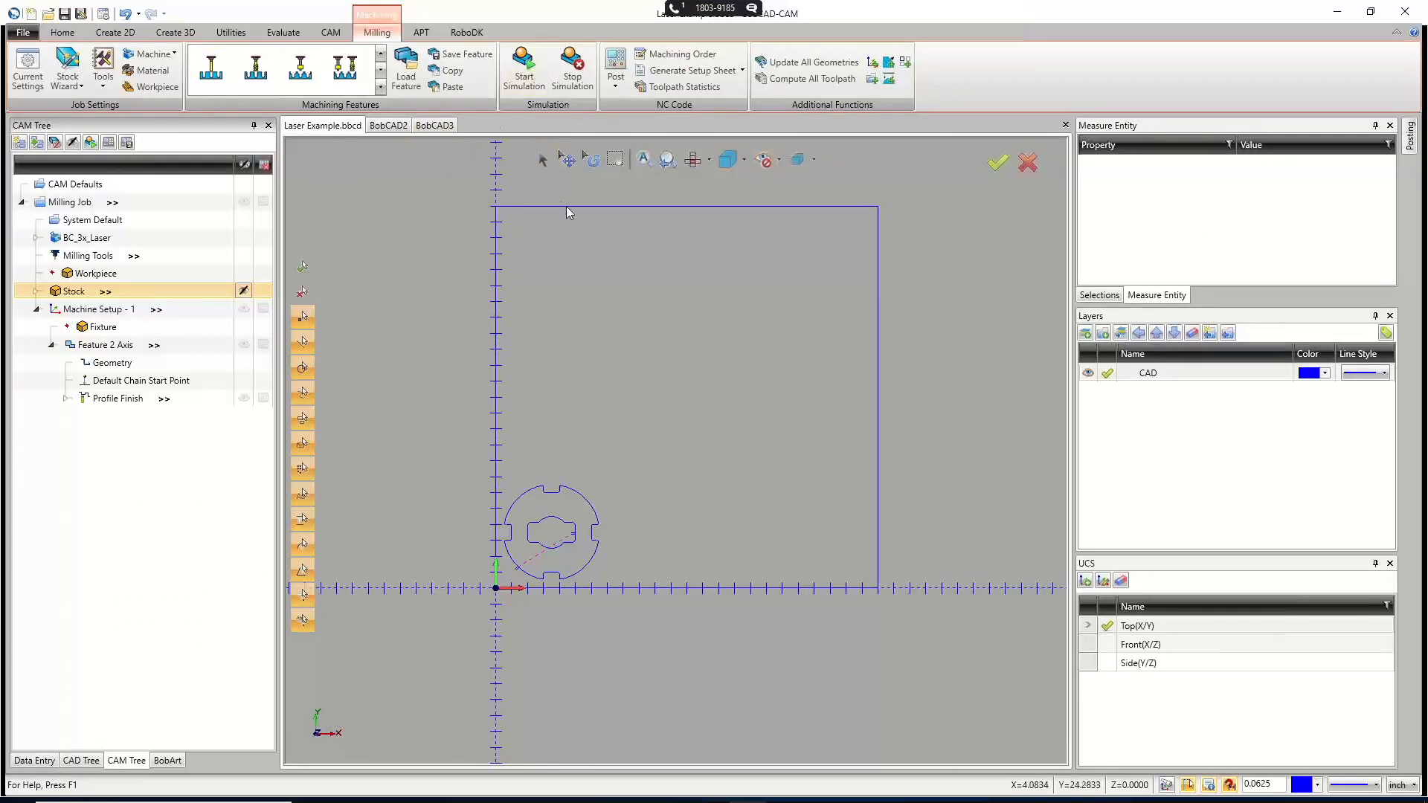
pyautogui.click(524, 81)
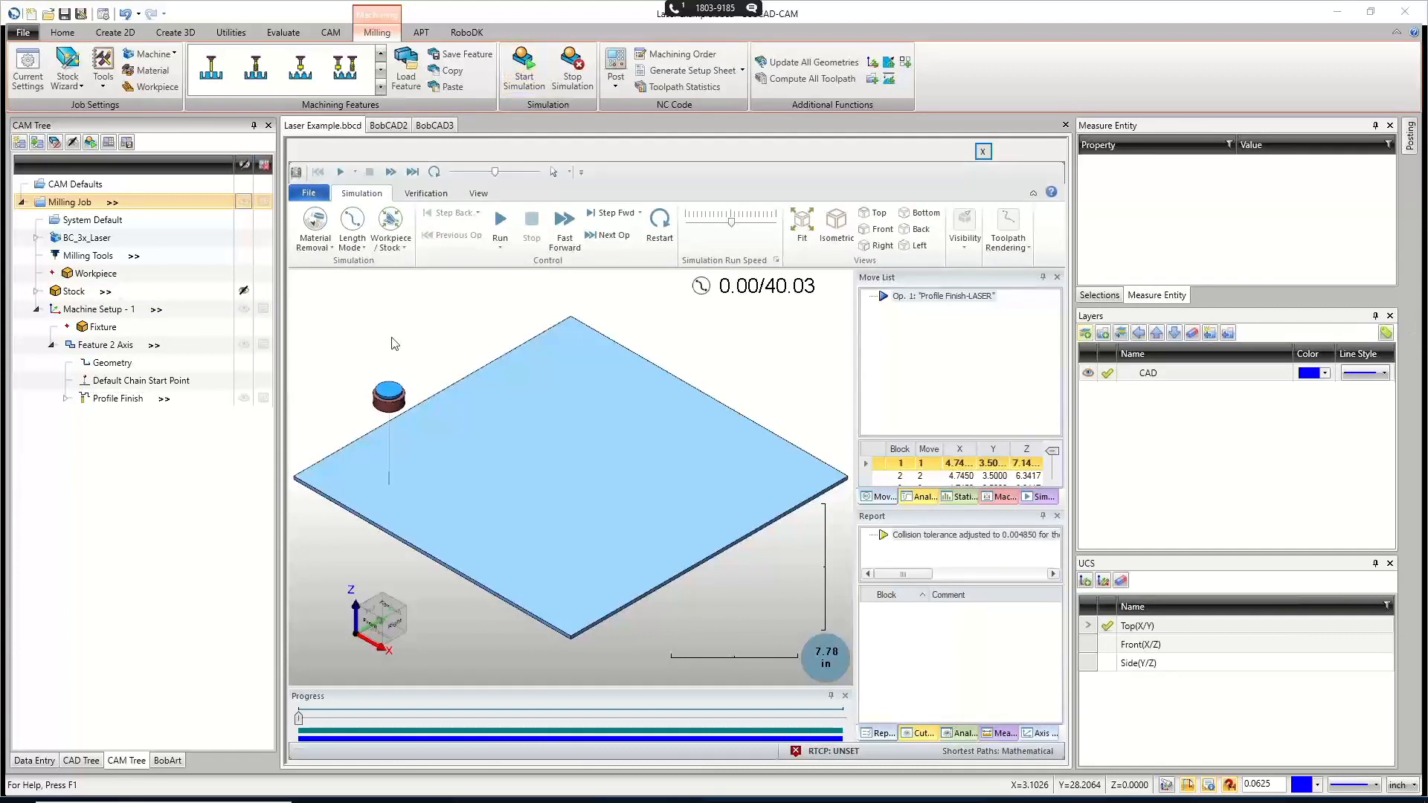
pyautogui.scroll(10, 390, 422)
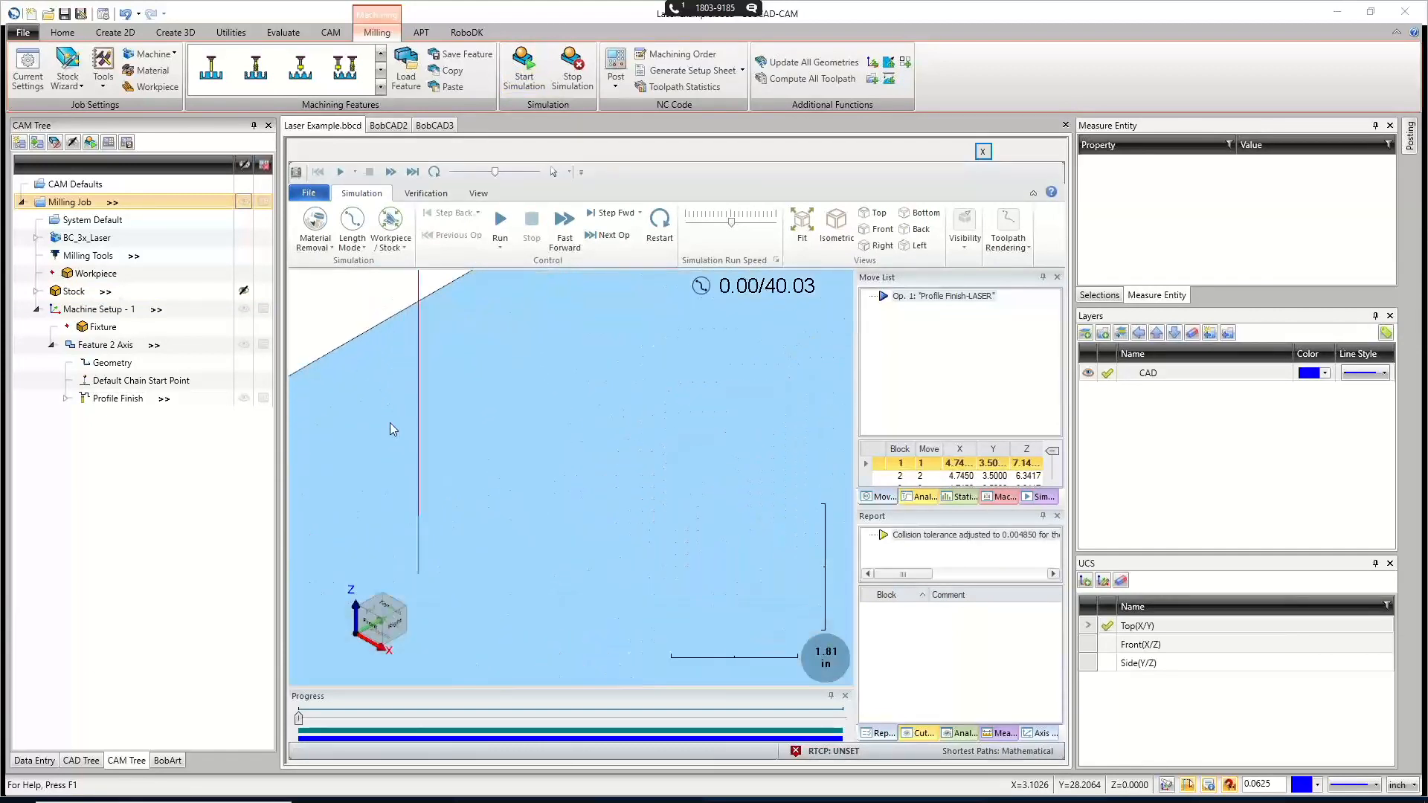
pyautogui.scroll(2, 467, 450)
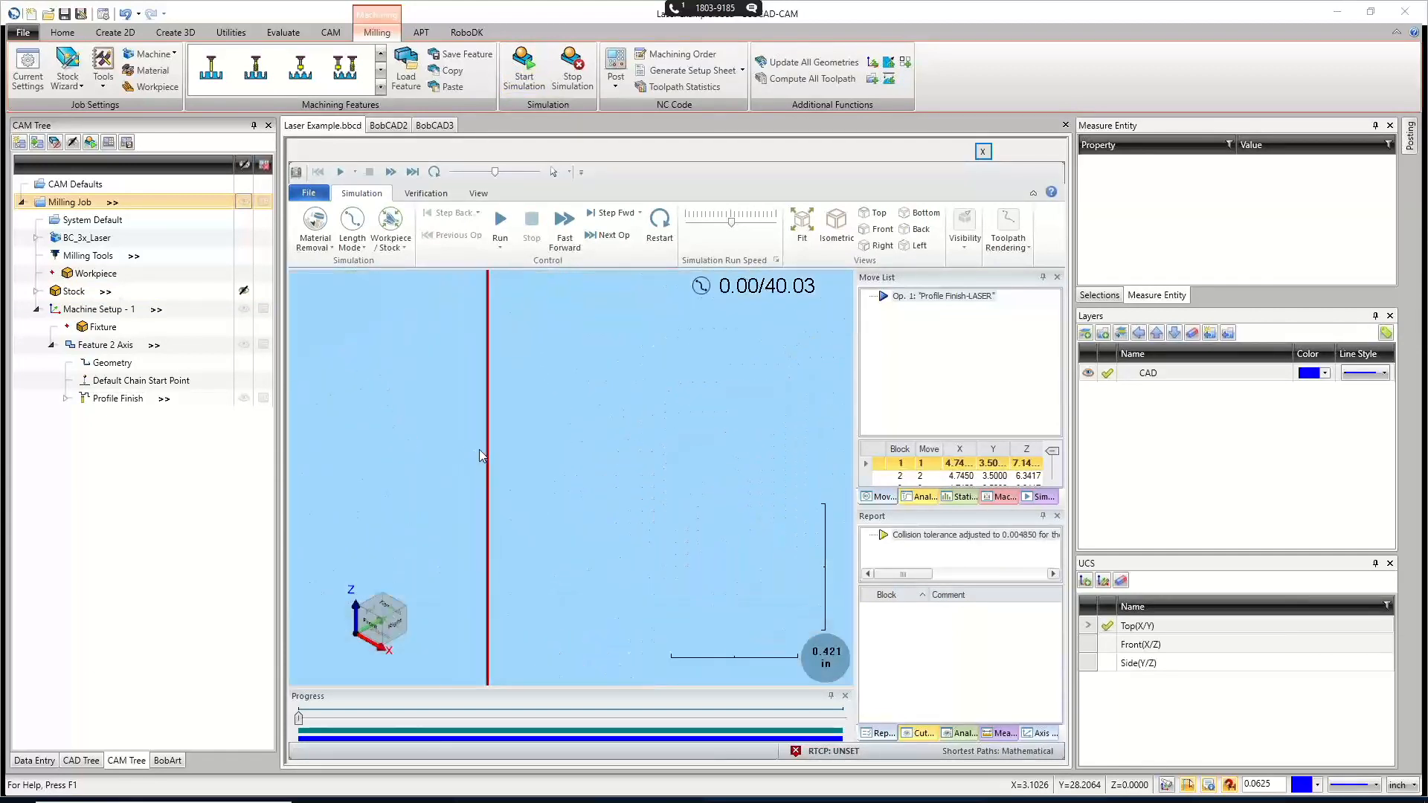
pyautogui.scroll(5, 468, 441)
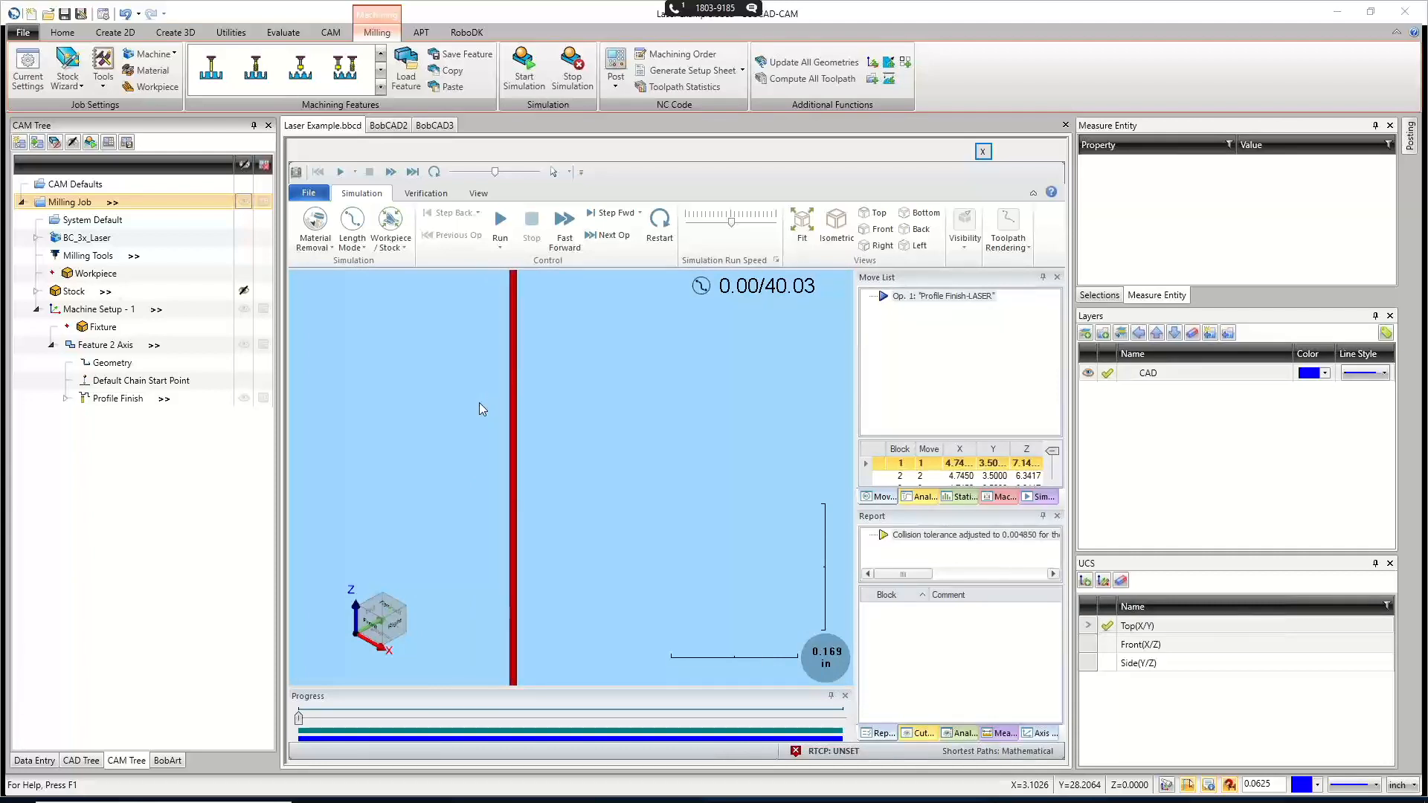
# Lower the simulation run speed slightly and run the laser profile cutting simulation from the start.
pyautogui.scroll(-12, 500, 453)
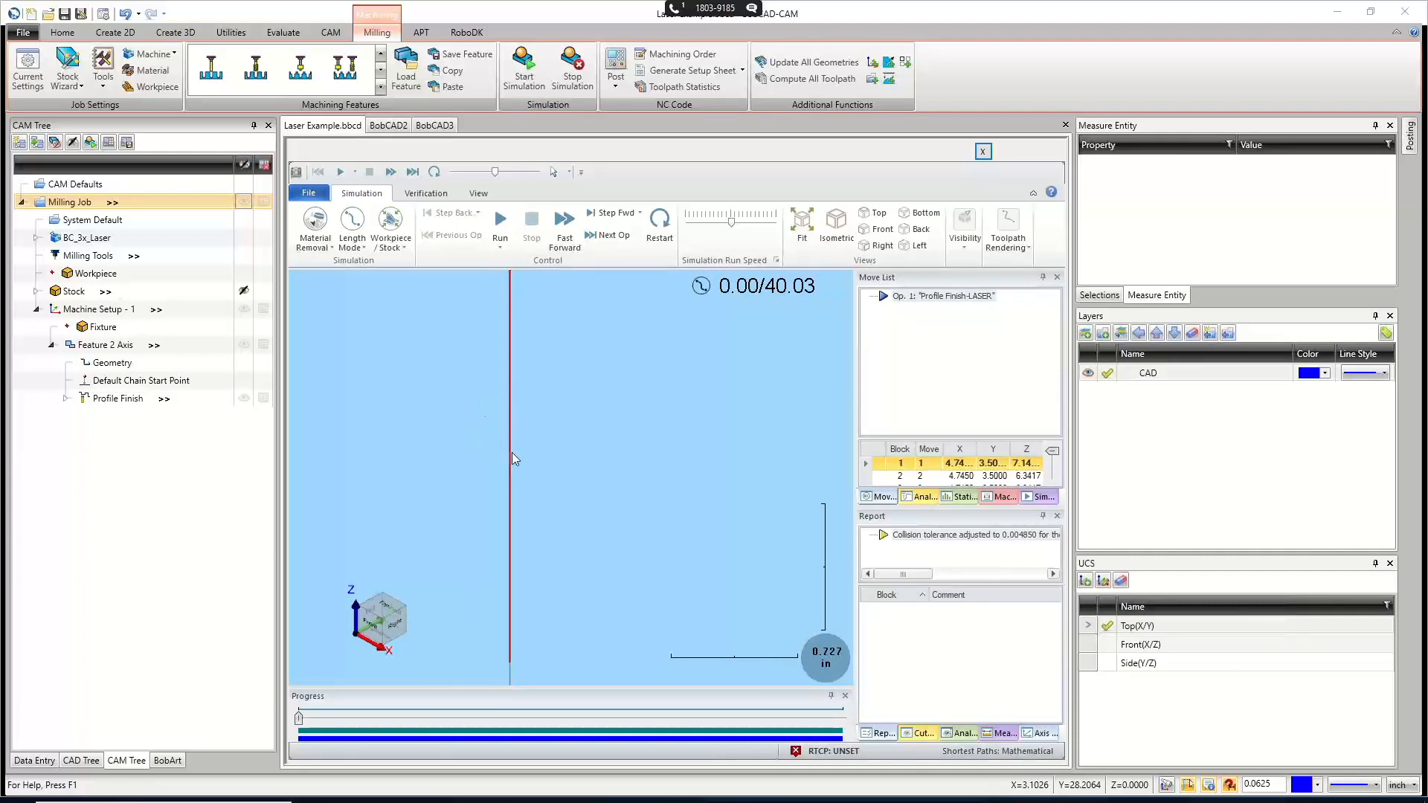
pyautogui.scroll(-3, 488, 404)
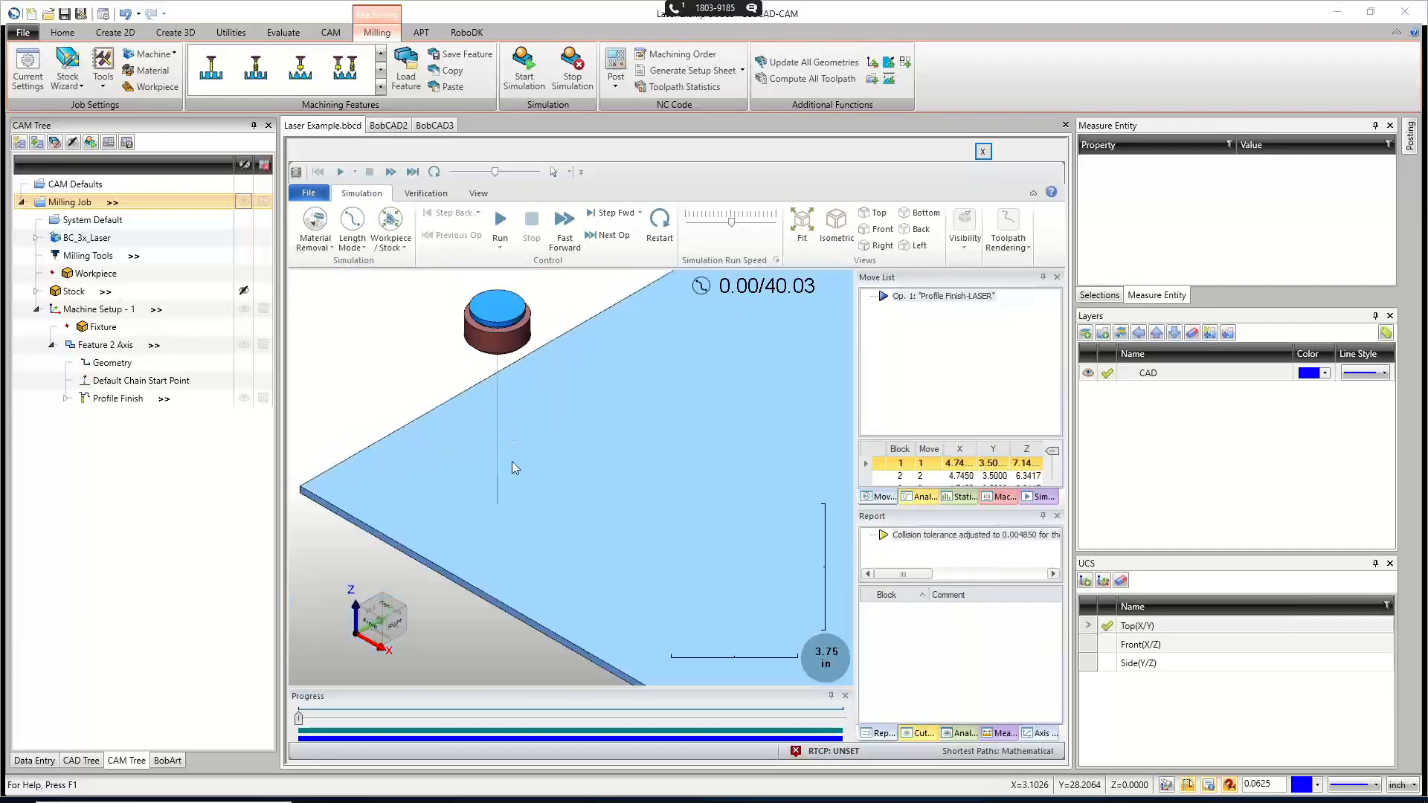
pyautogui.scroll(-1, 480, 455)
pyautogui.scroll(10, 480, 456)
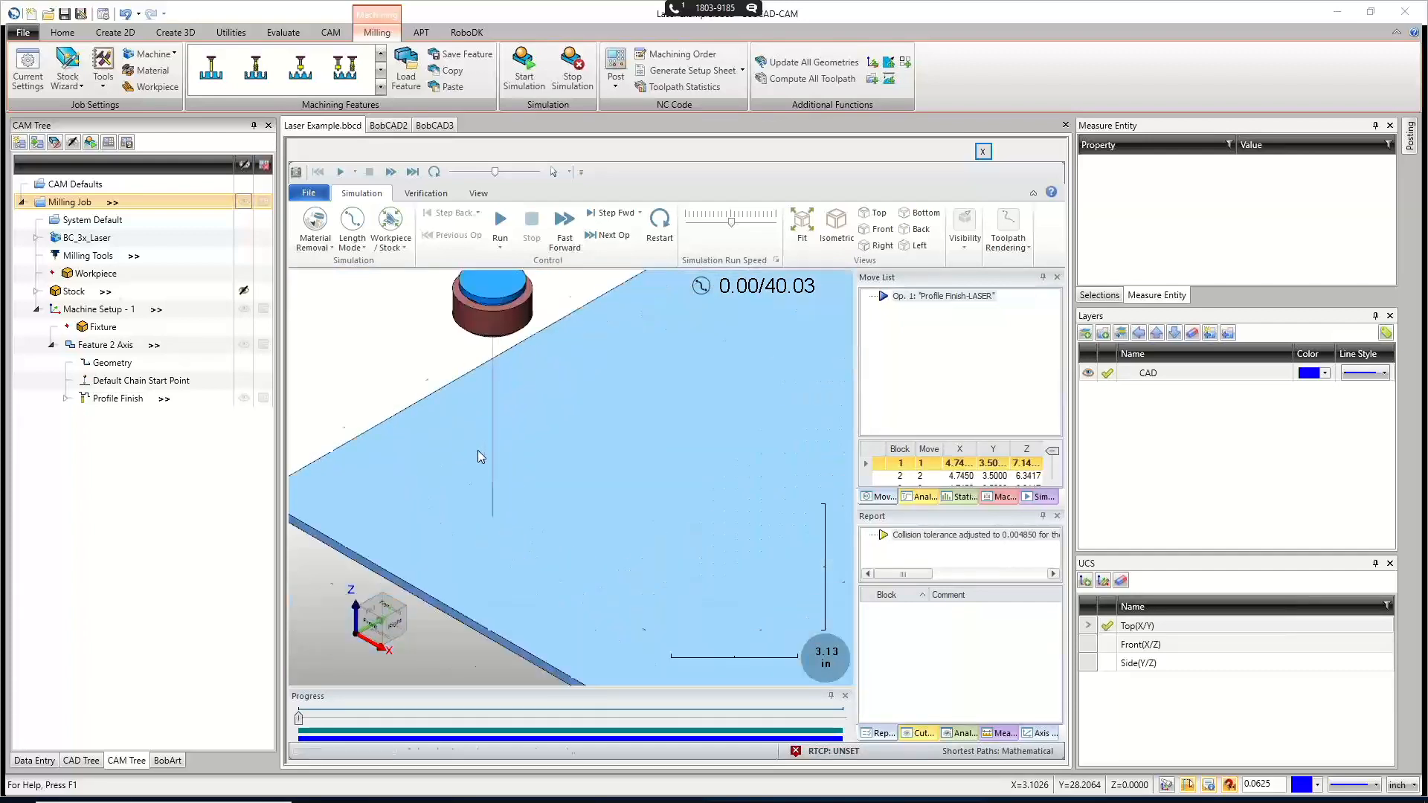
pyautogui.scroll(-10, 532, 461)
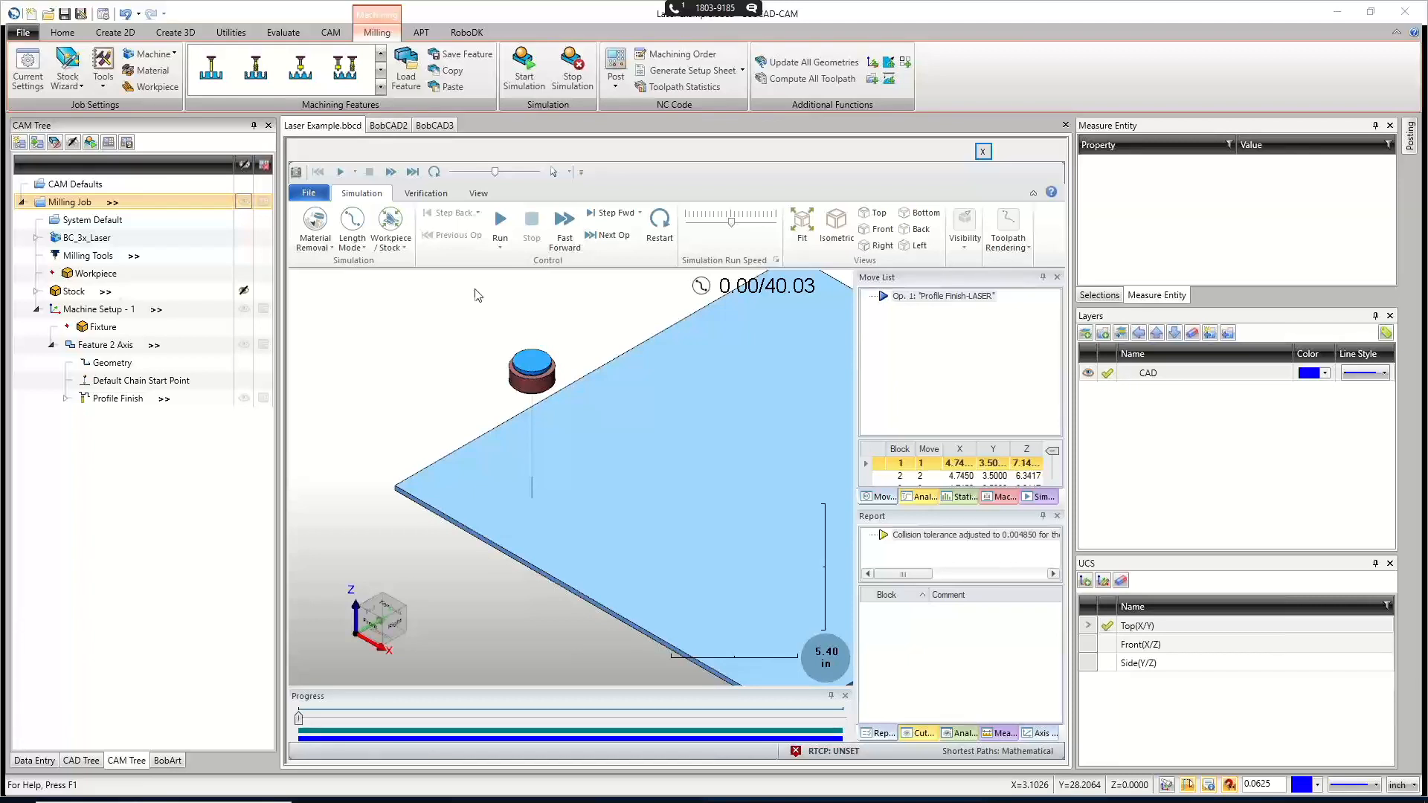
pyautogui.moveTo(732, 225); pyautogui.dragTo(719, 229)
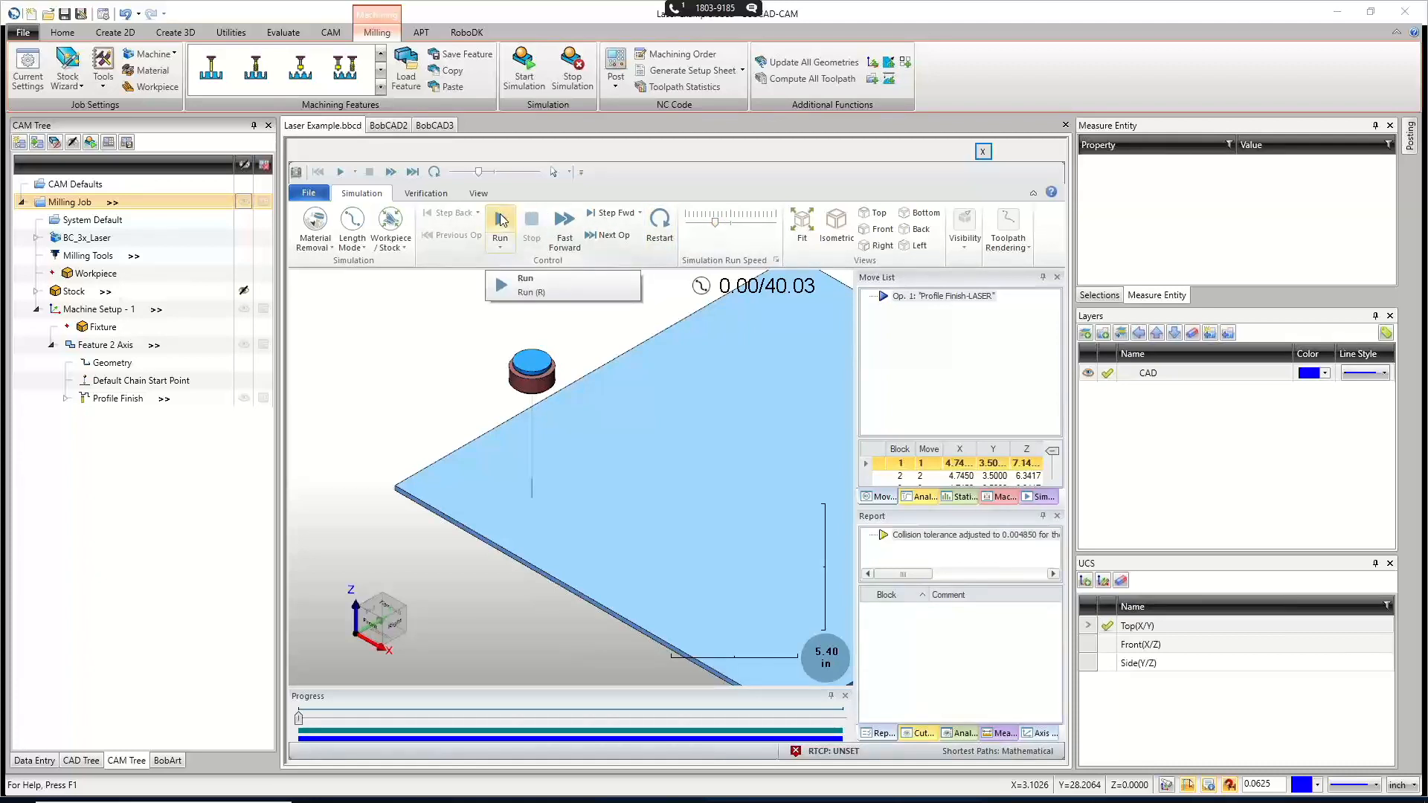
pyautogui.click(500, 219)
# Watch the simulation to its end, examining the laser's inner and outer profile cuts and their lead-in and lead-out lines.
pyautogui.scroll(4, 533, 500)
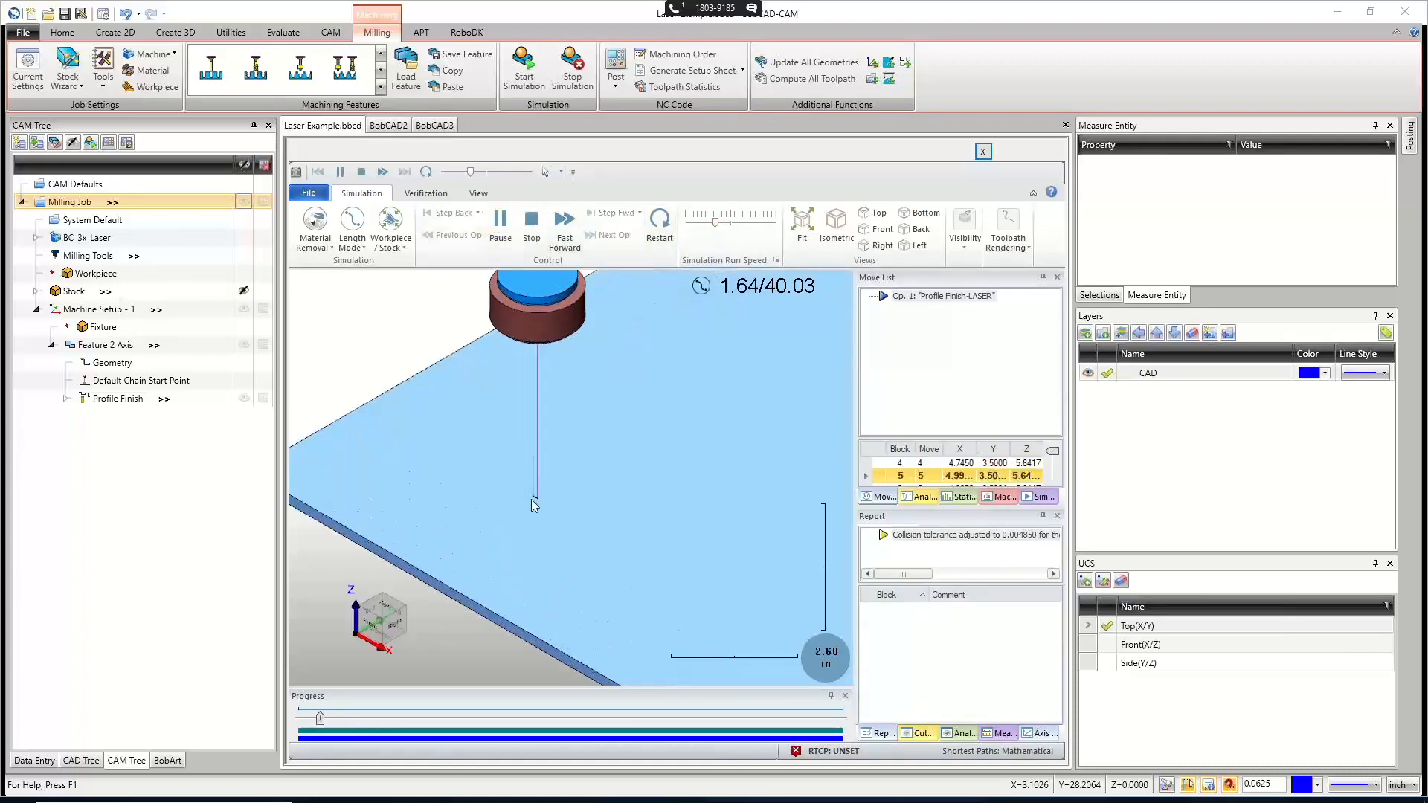
pyautogui.scroll(3, 531, 499)
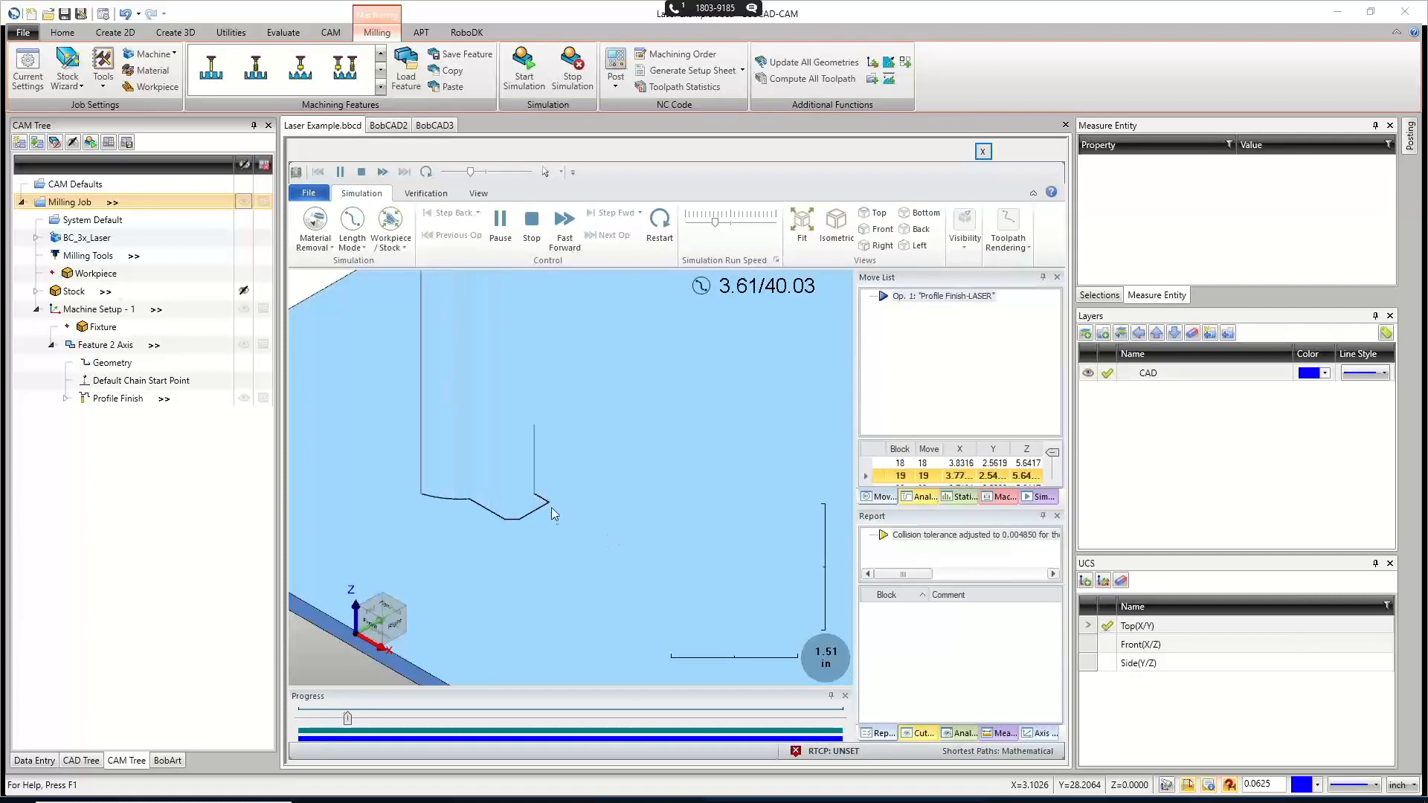
pyautogui.moveTo(560, 553); pyautogui.dragTo(638, 499, button='middle')
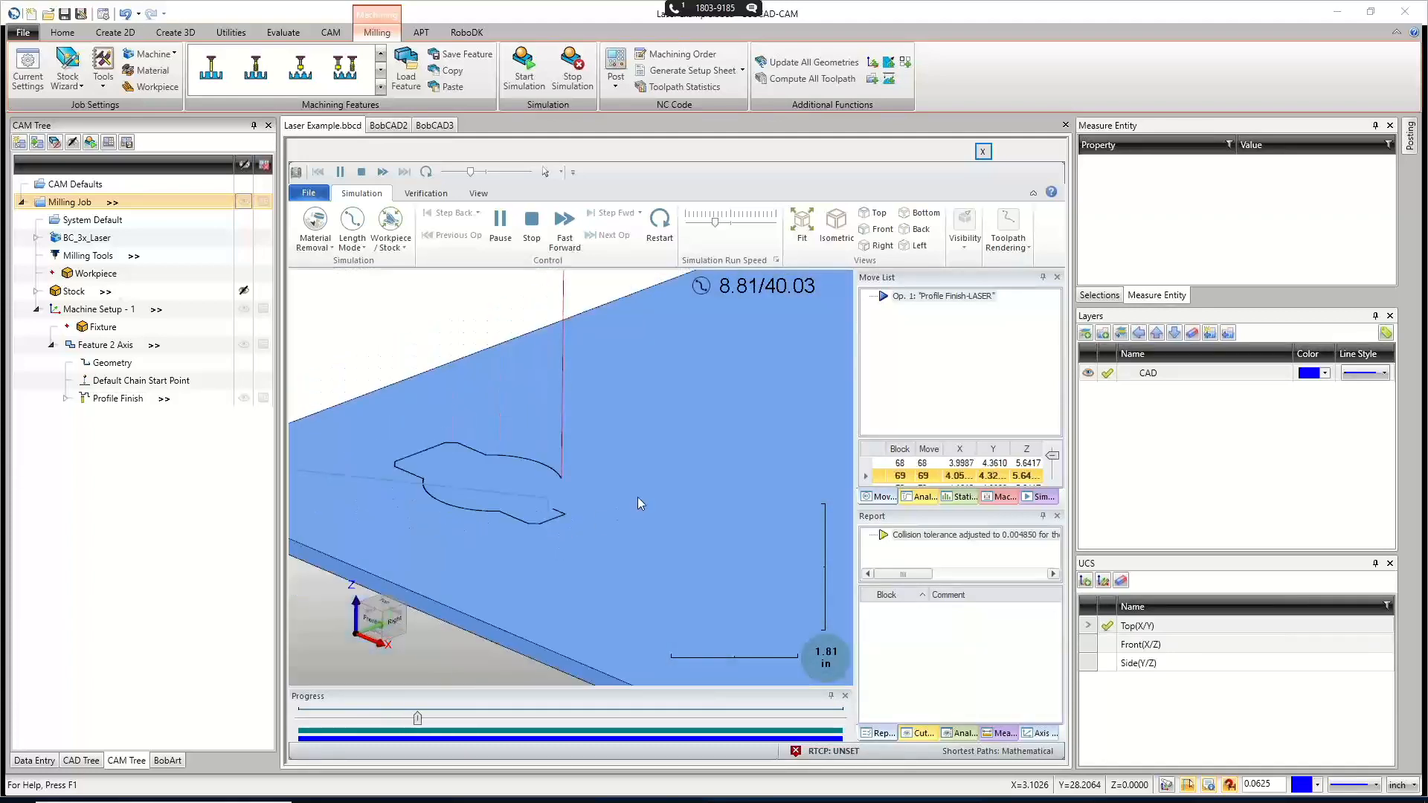
pyautogui.scroll(-2, 637, 497)
pyautogui.scroll(3, 507, 487)
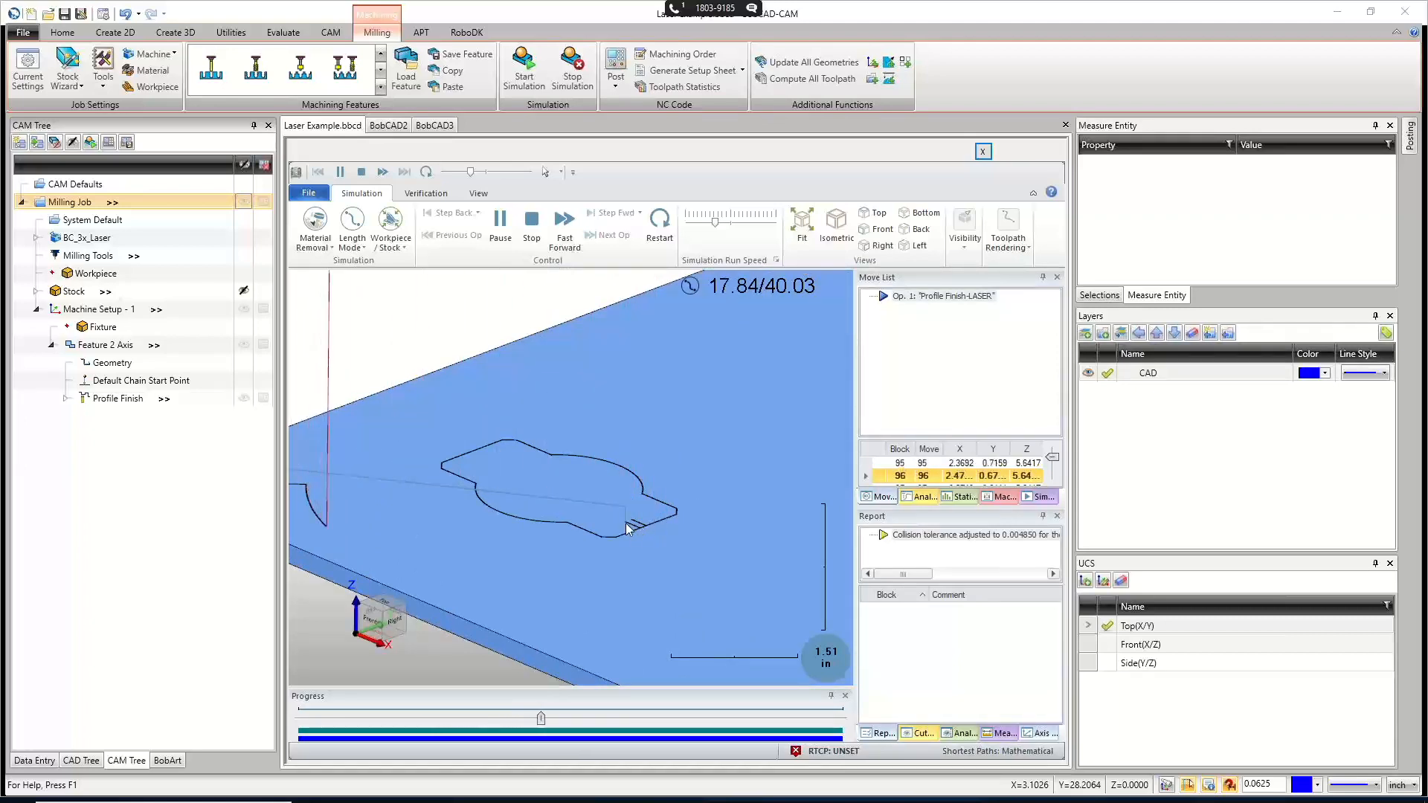
pyautogui.scroll(3, 692, 459)
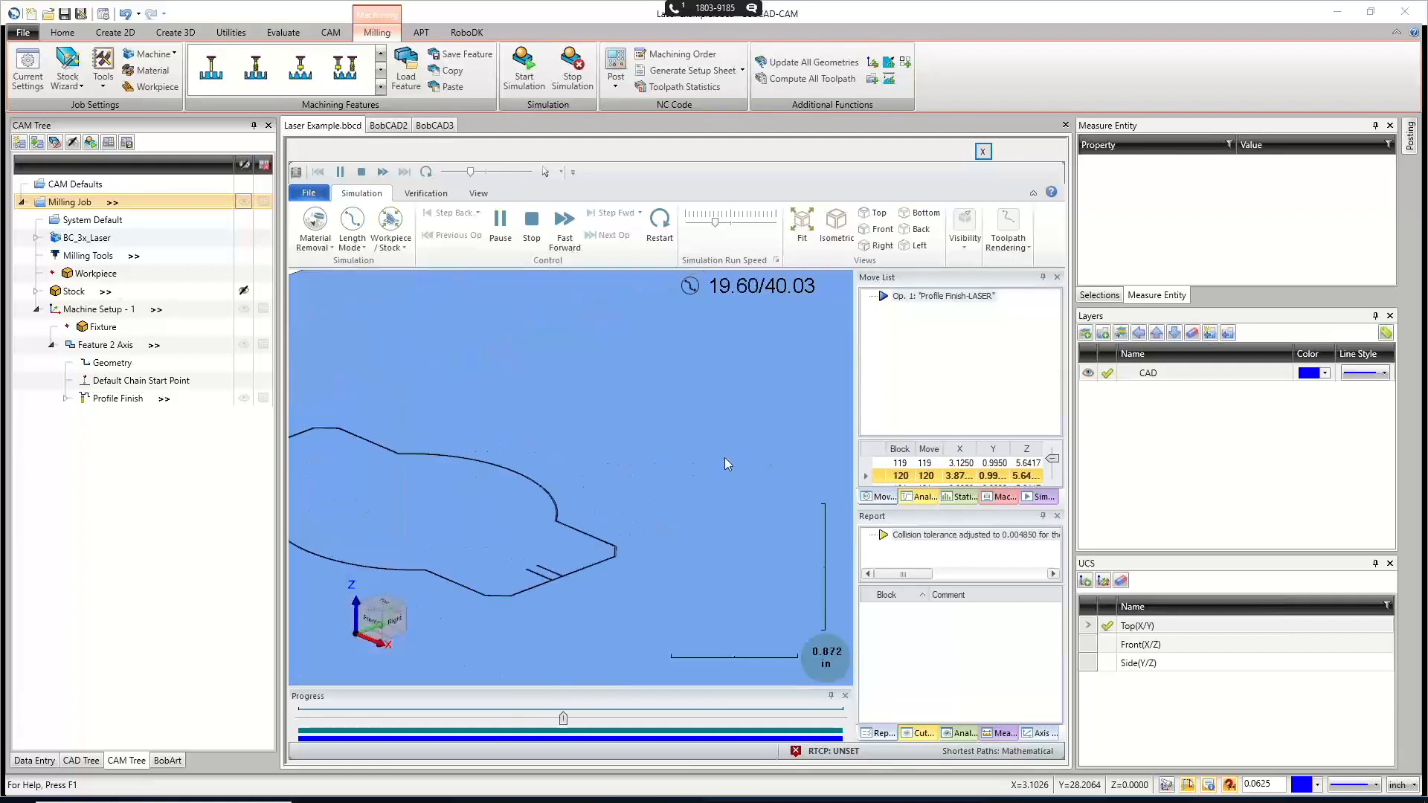
pyautogui.scroll(-6, 723, 459)
pyautogui.scroll(5, 450, 479)
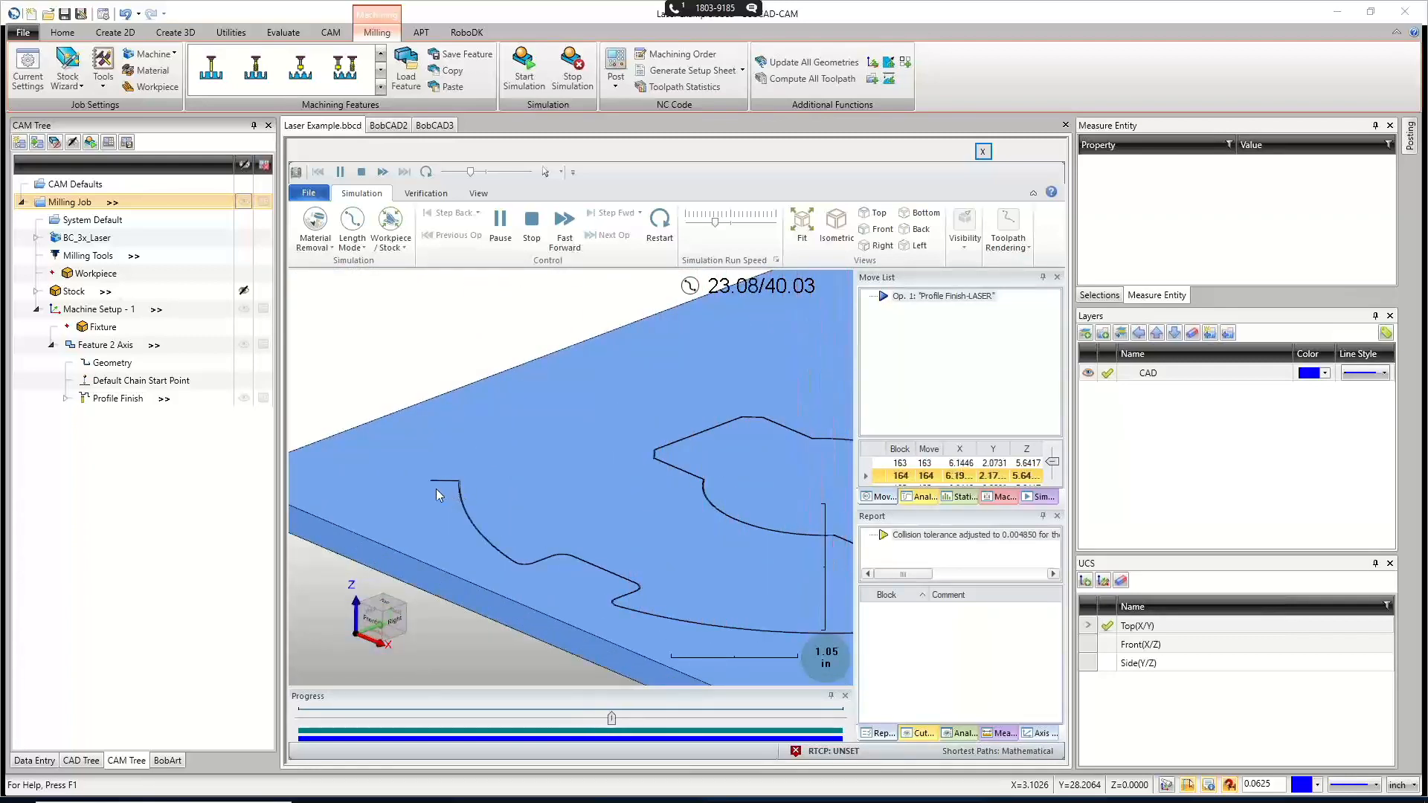
pyautogui.scroll(-2, 465, 482)
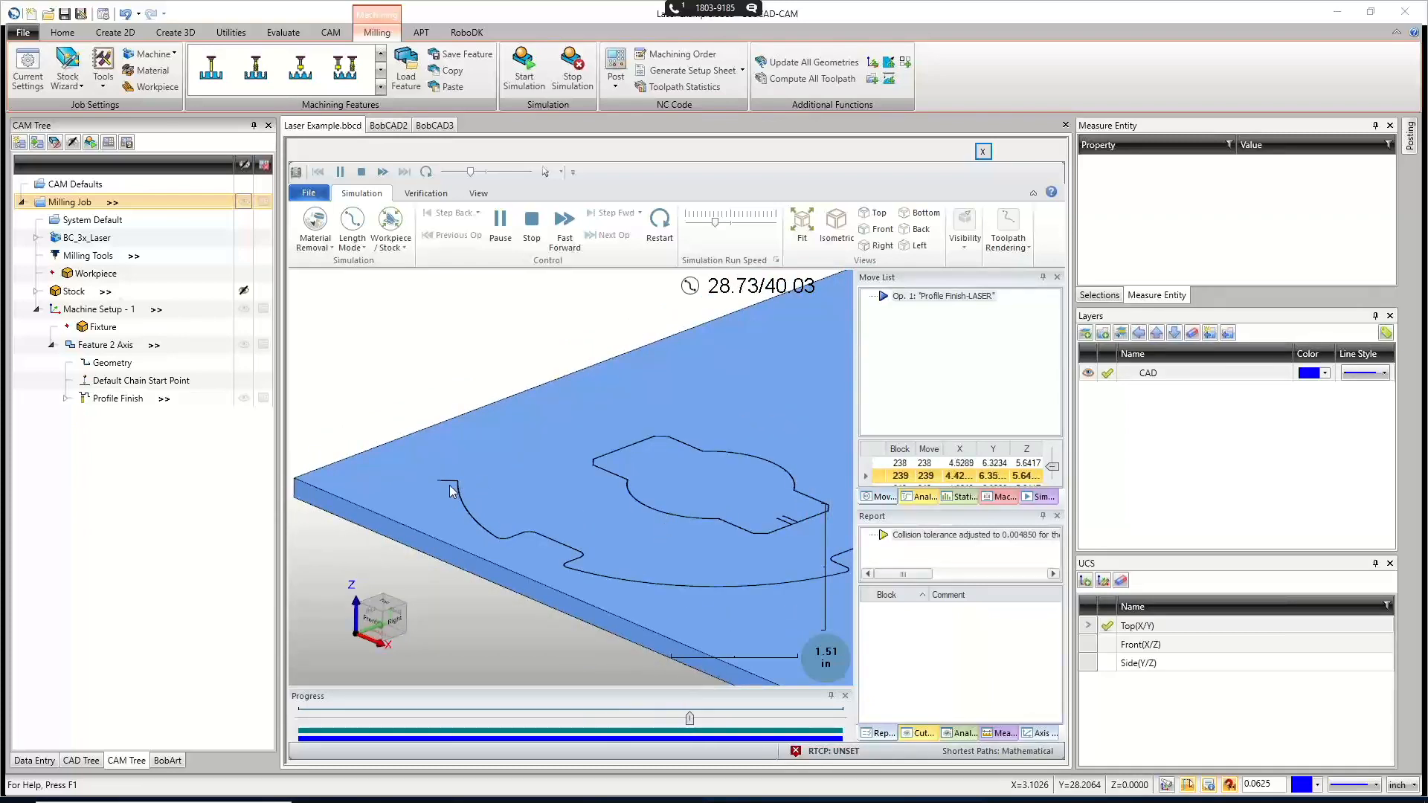
pyautogui.scroll(-2, 468, 497)
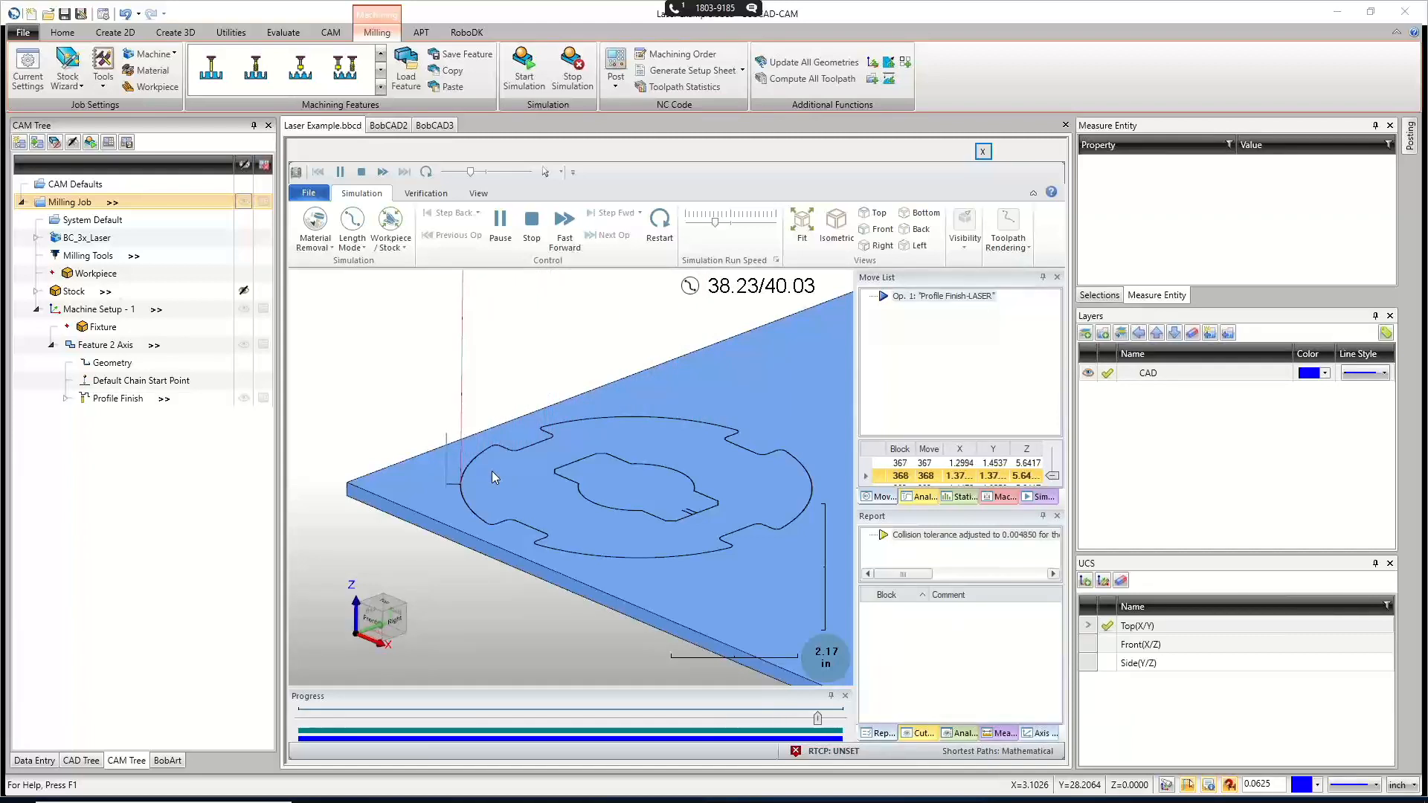
pyautogui.moveTo(513, 536)
pyautogui.mouseDown(button='middle')
pyautogui.moveTo(521, 567)
pyautogui.moveTo(511, 551)
pyautogui.mouseUp(button='middle')
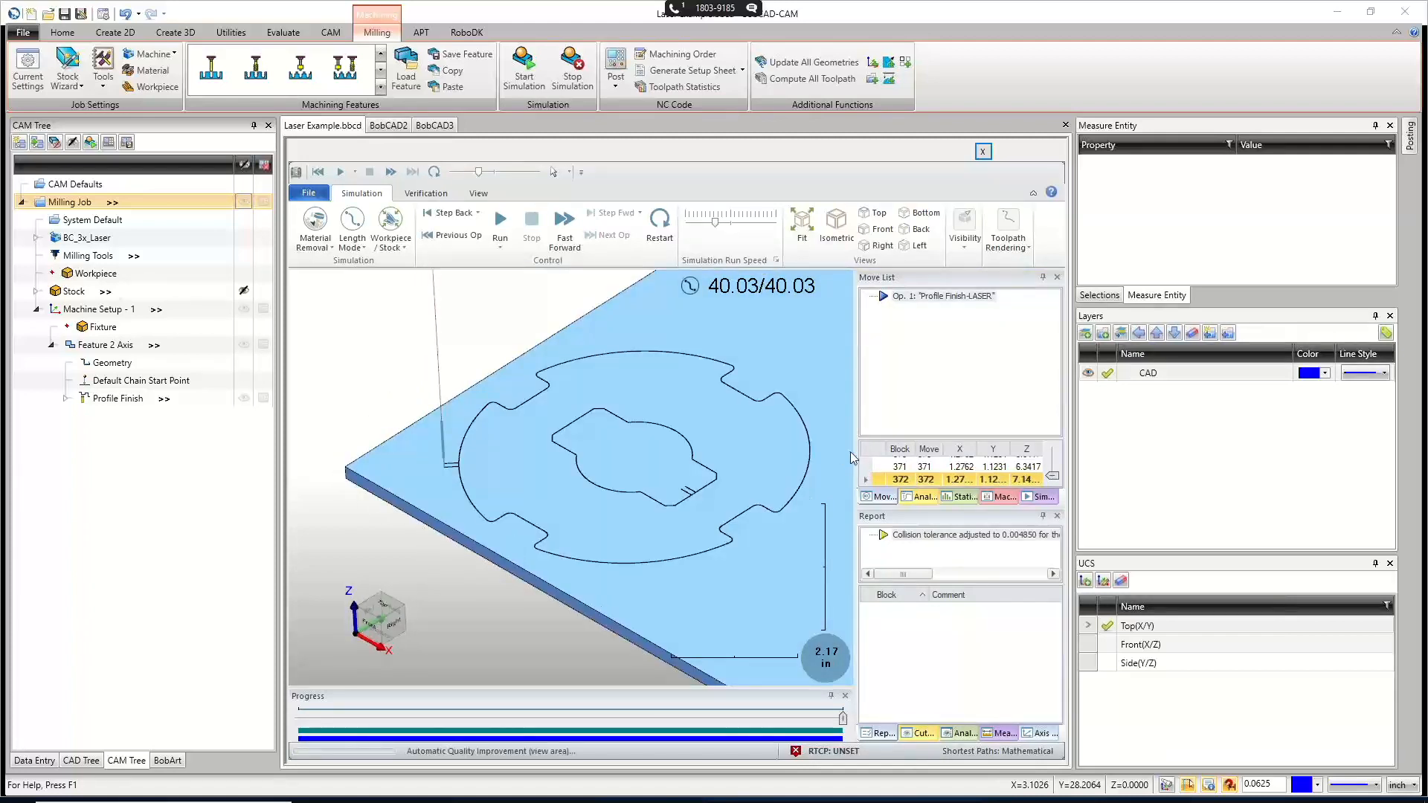
# Widen the simulation's Move List and Report area and bring up the Measure options with the whole cut profile in view.
pyautogui.moveTo(852, 442); pyautogui.dragTo(758, 444)
pyautogui.scroll(-3, 726, 440)
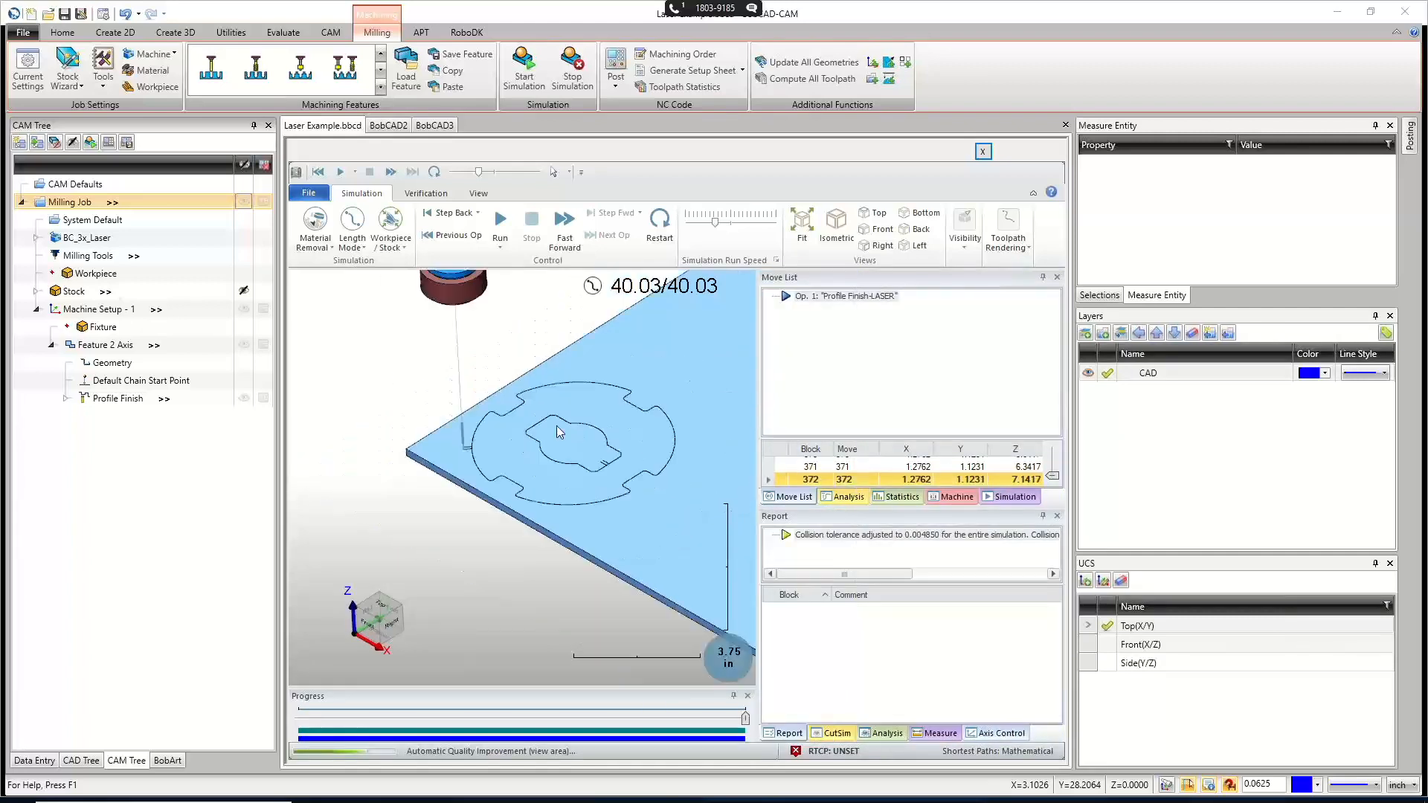
pyautogui.click(936, 733)
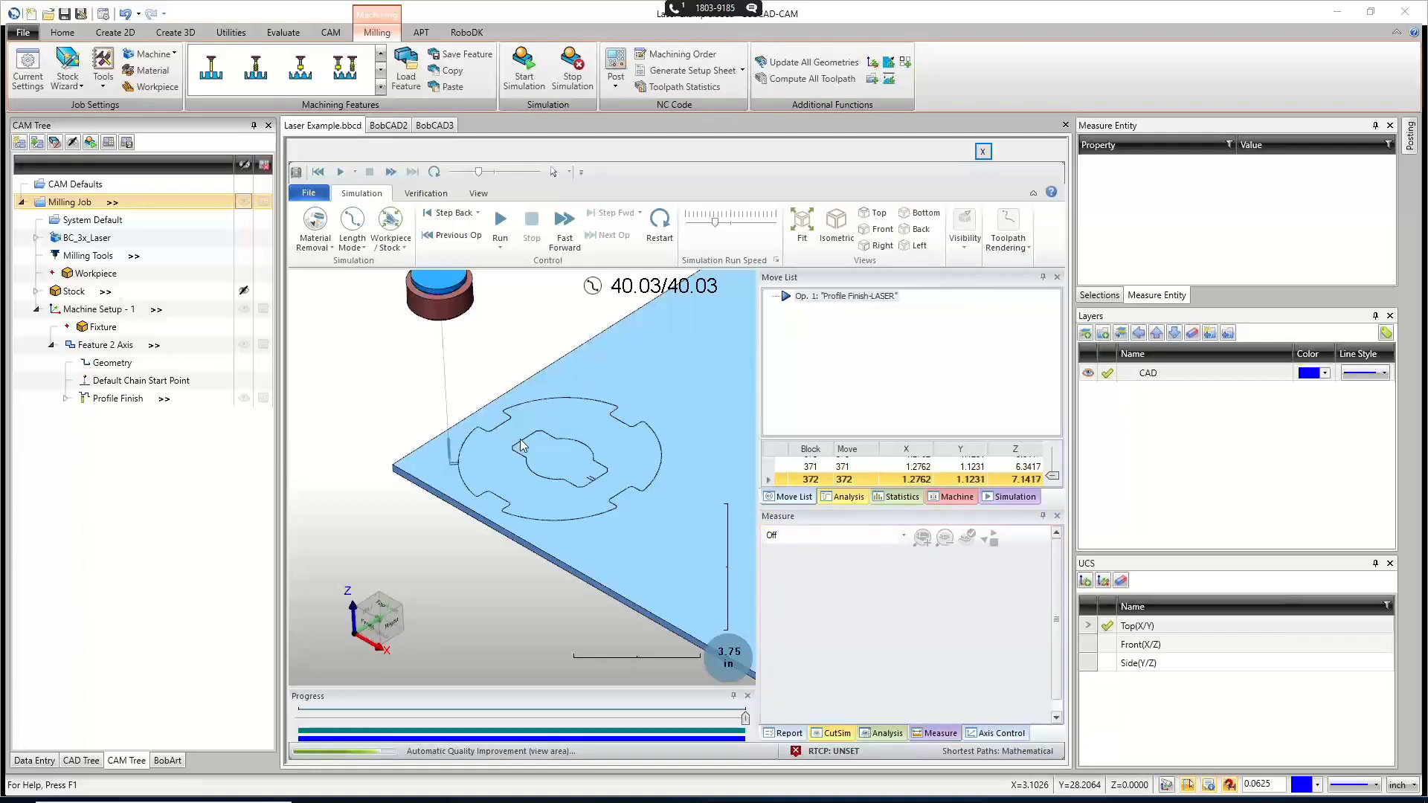
pyautogui.moveTo(525, 442)
pyautogui.mouseDown(button='middle')
pyautogui.moveTo(549, 461)
pyautogui.moveTo(526, 446)
pyautogui.mouseUp(button='middle')
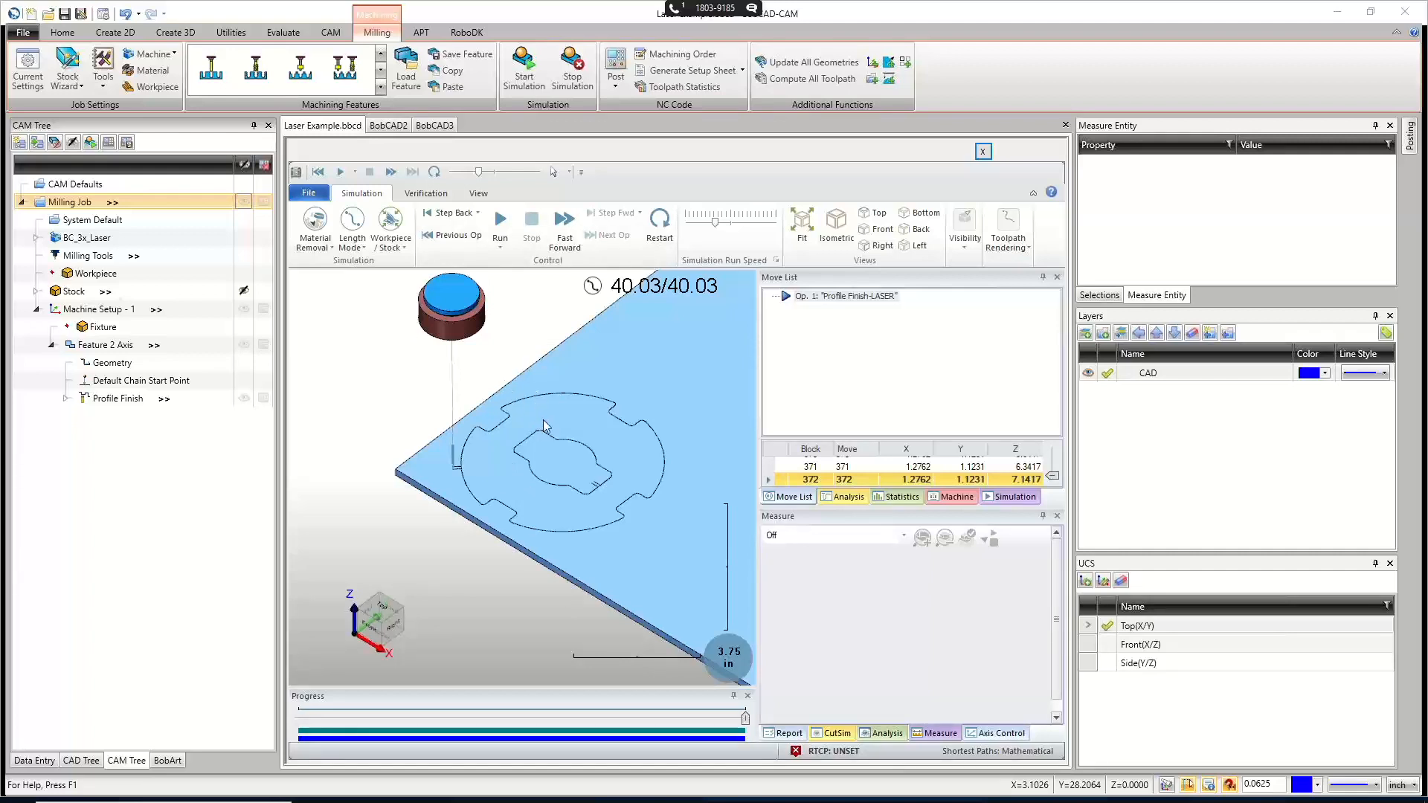
pyautogui.moveTo(543, 419); pyautogui.dragTo(543, 419, button='middle')
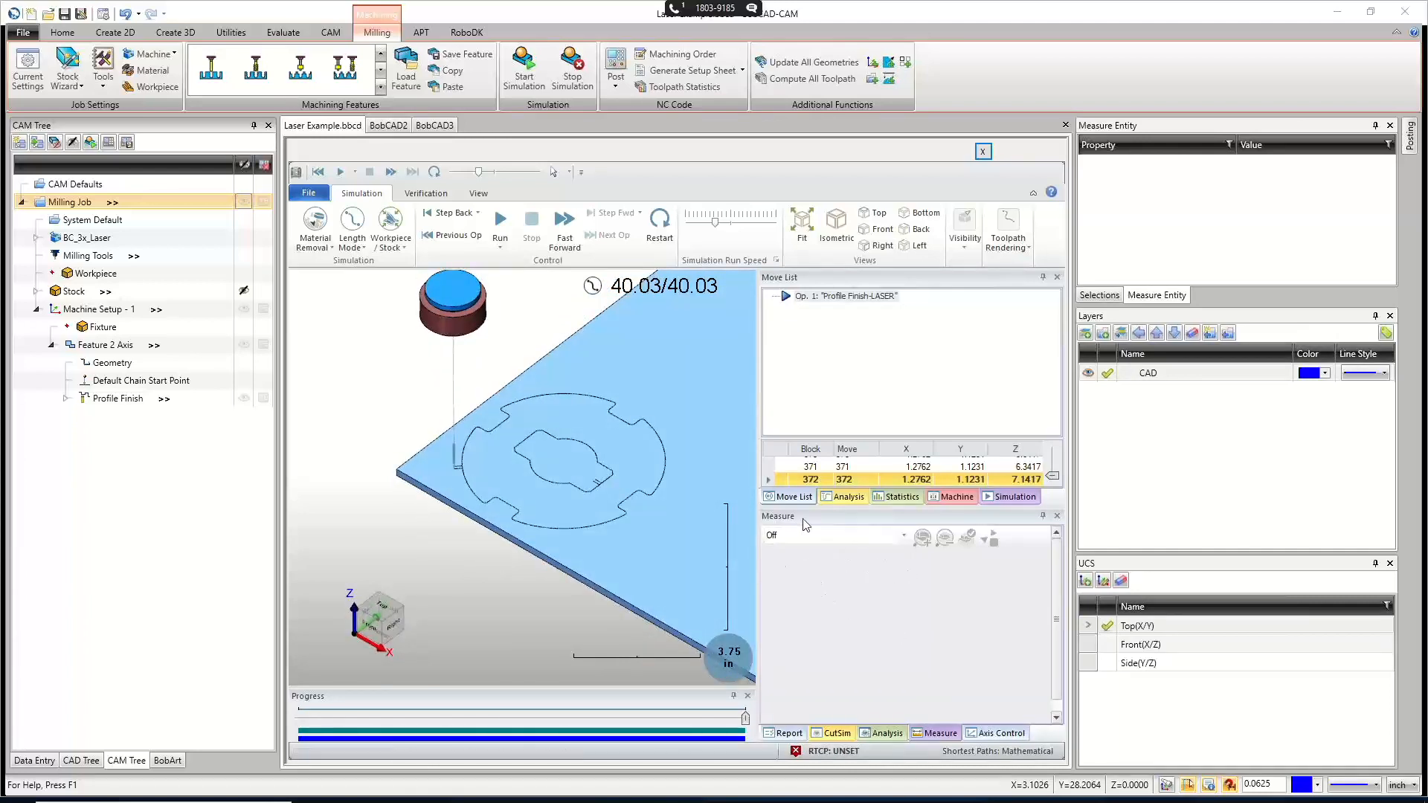
# Measure four points on the cut sheet with the Points mode and remove all the measured points.
pyautogui.click(903, 536)
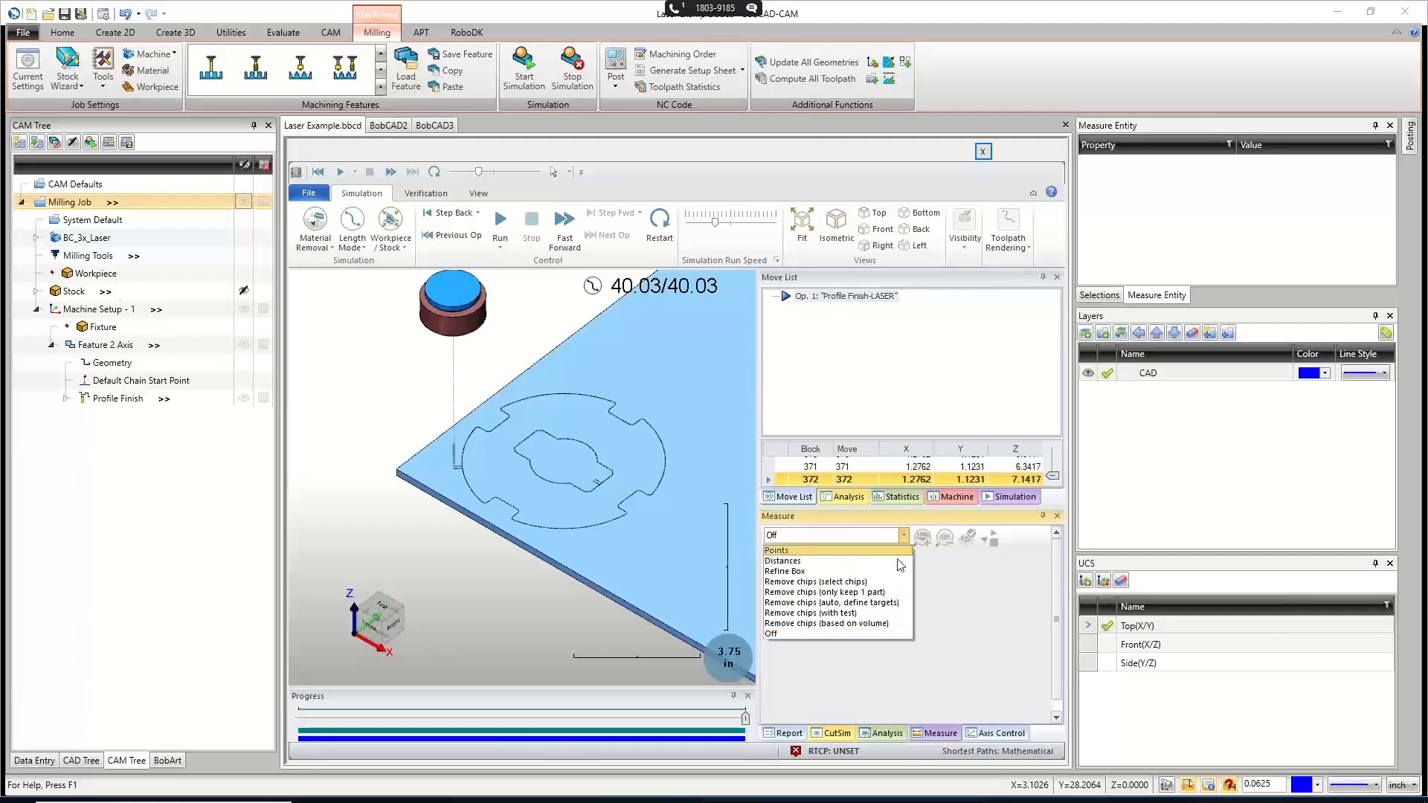
pyautogui.click(787, 550)
pyautogui.click(561, 430)
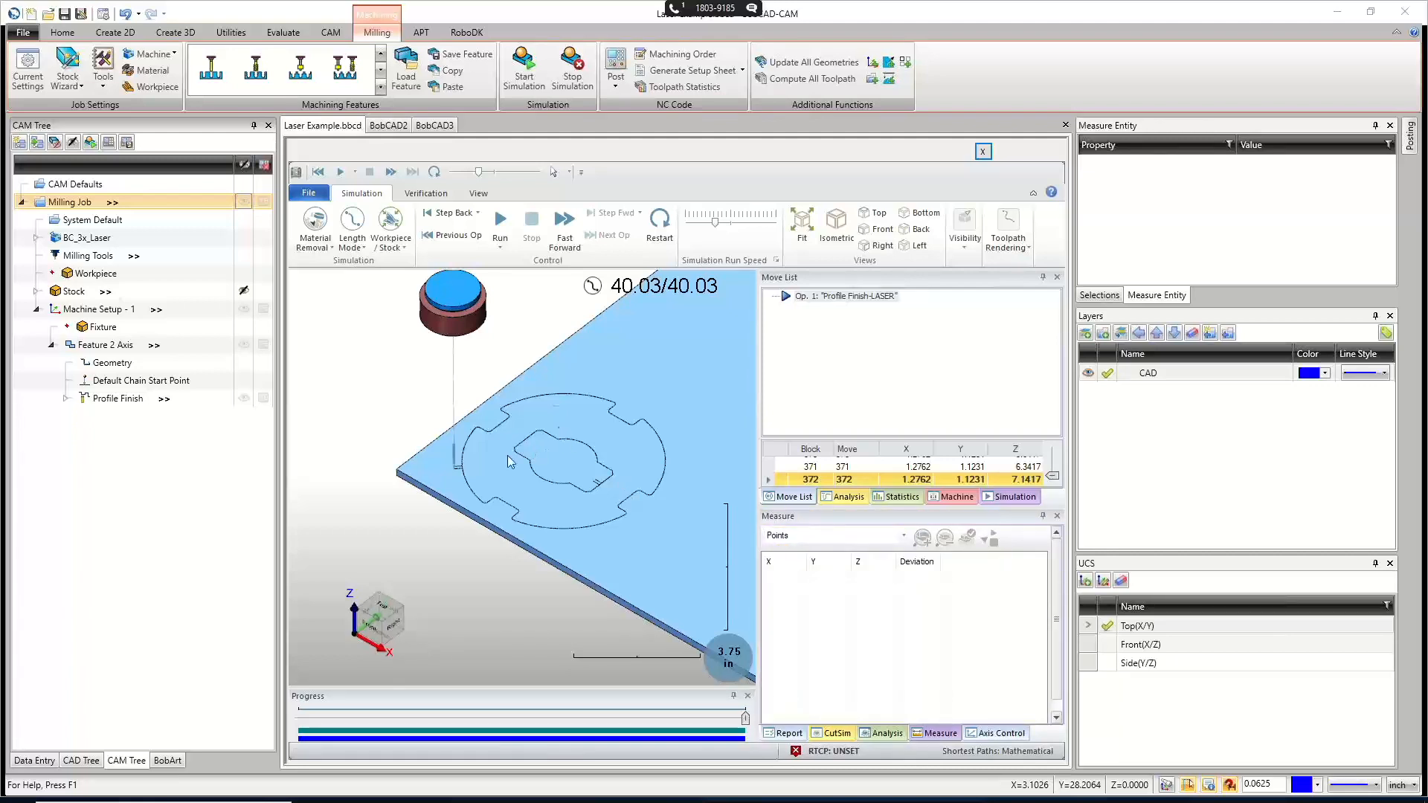
pyautogui.click(501, 456)
pyautogui.click(629, 463)
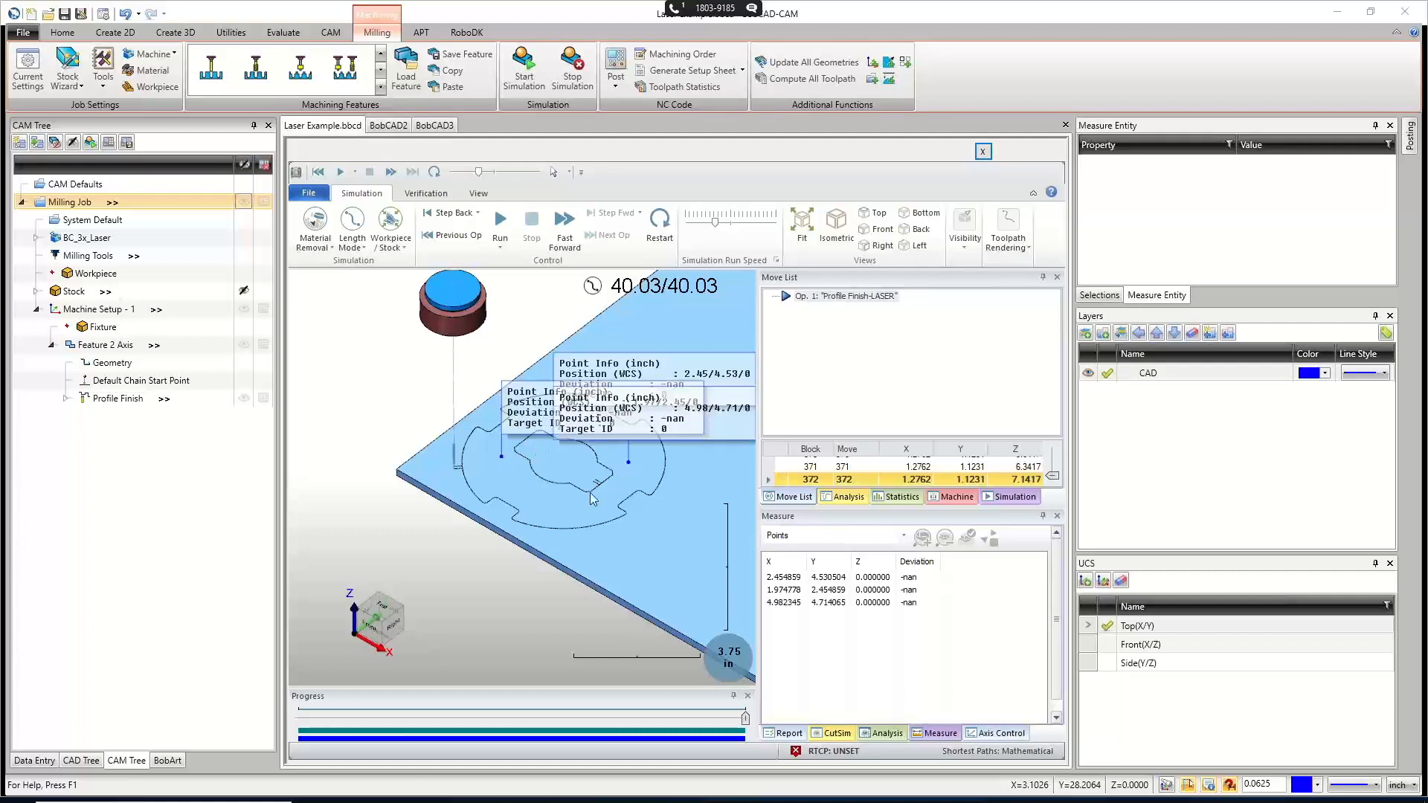
pyautogui.click(580, 500)
pyautogui.rightClick(831, 651)
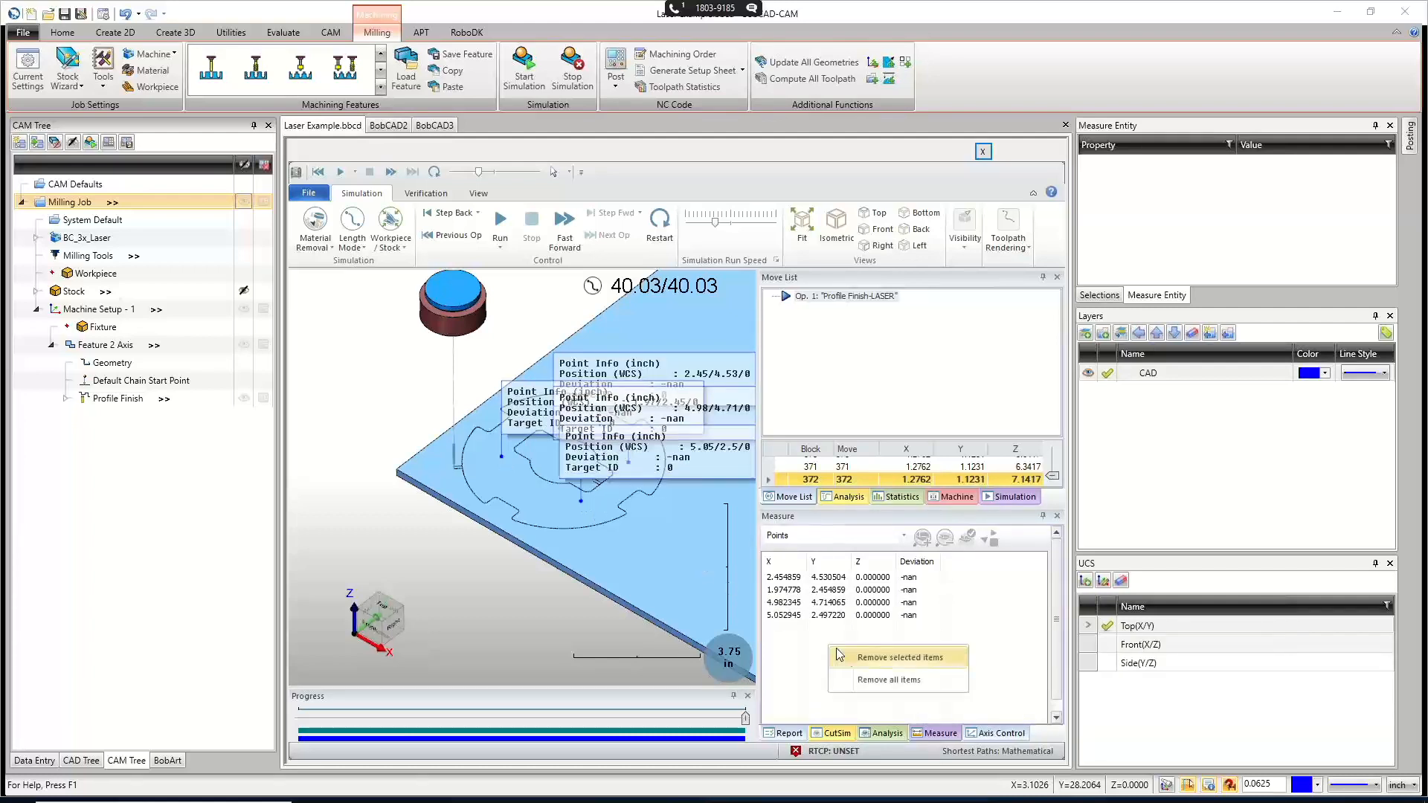
pyautogui.click(870, 679)
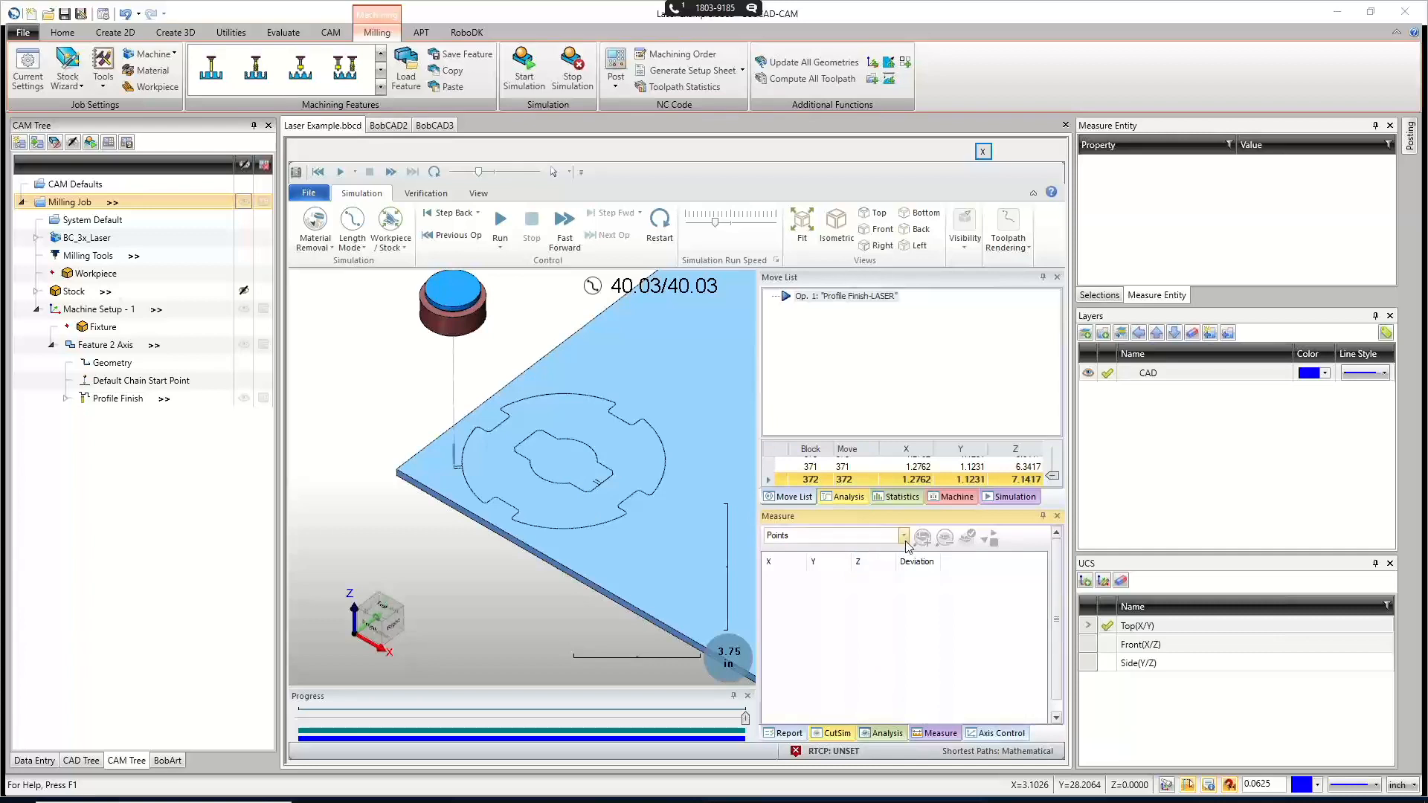
# Remove the inner slug and the surrounding sheet using Remove chips (select chips), and inspect the remaining part from other angles.
pyautogui.click(903, 536)
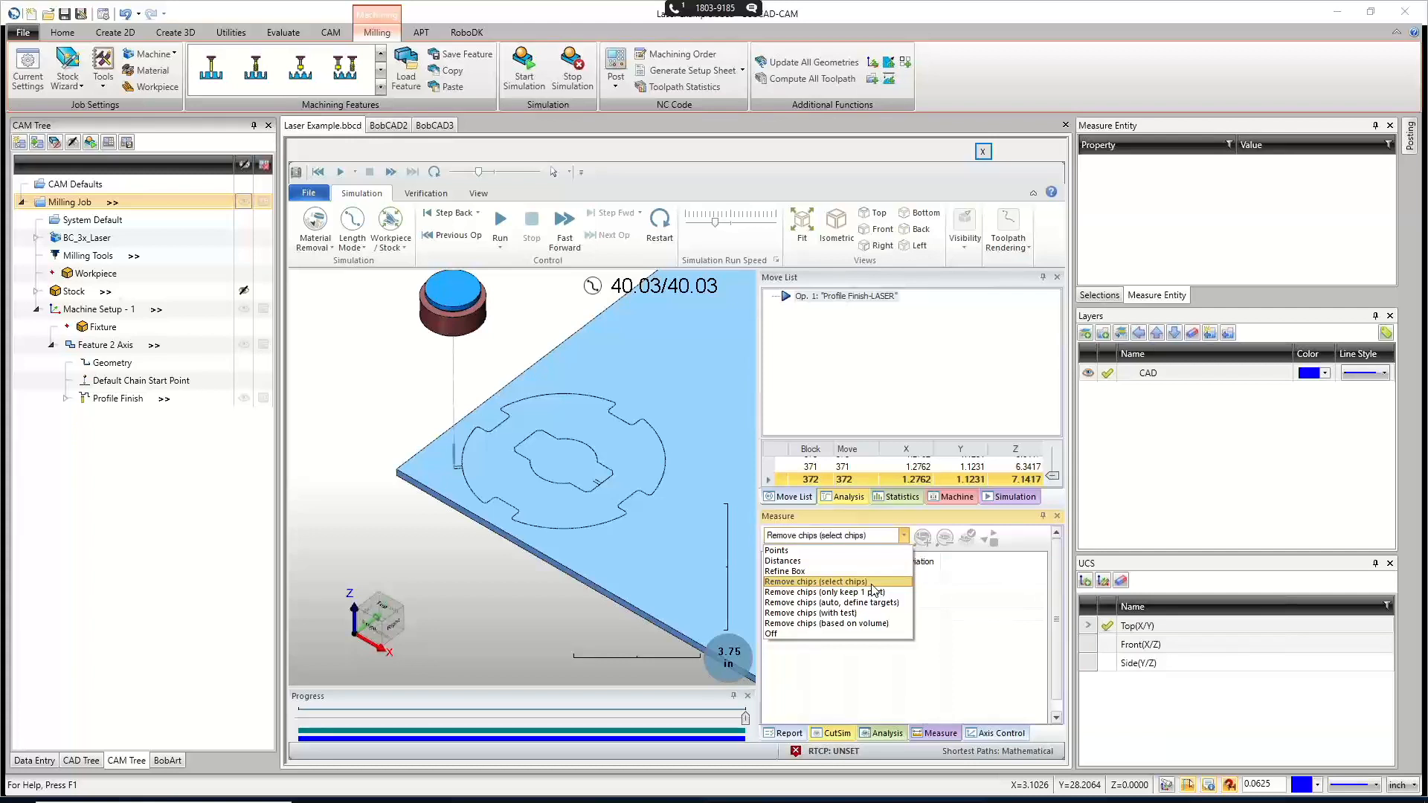
pyautogui.click(872, 583)
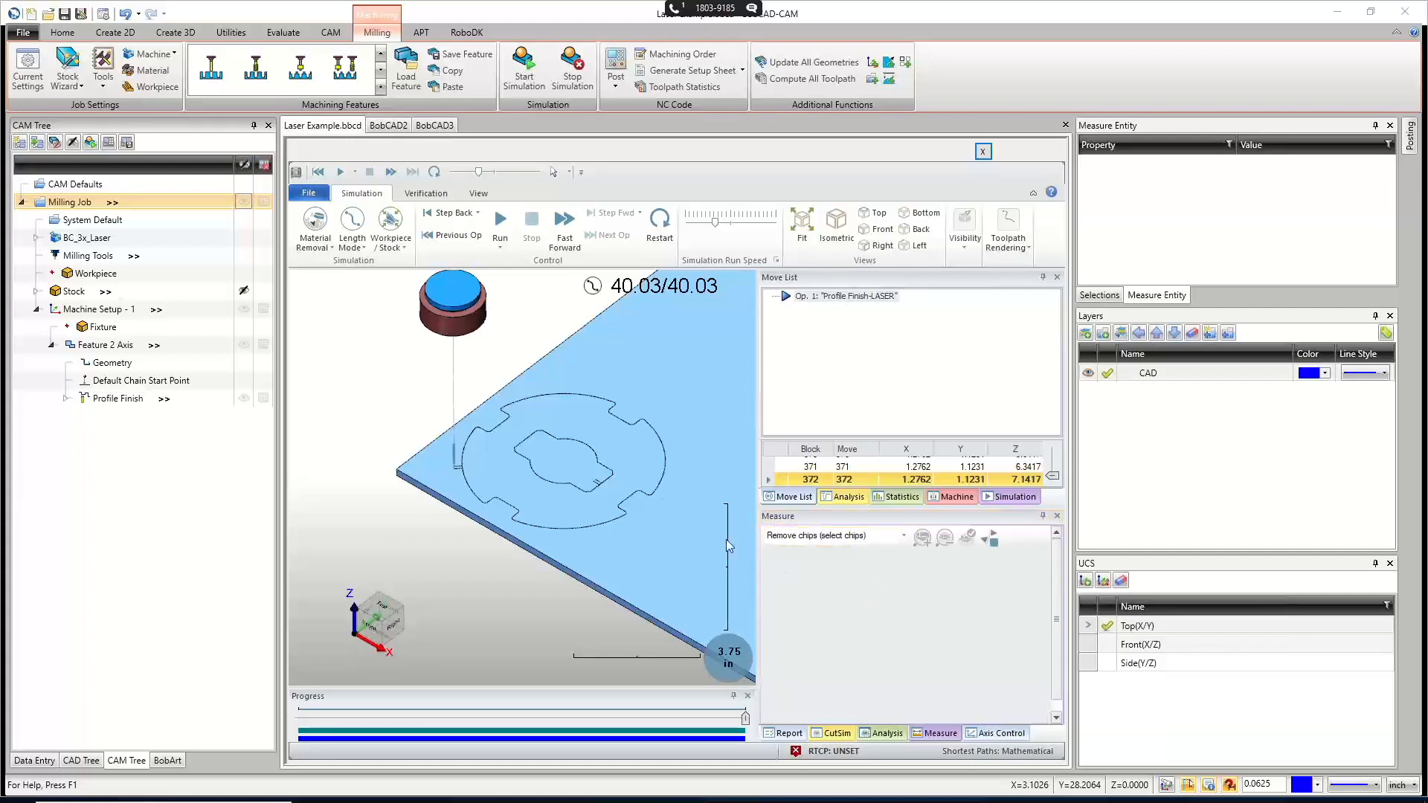
pyautogui.click(565, 464)
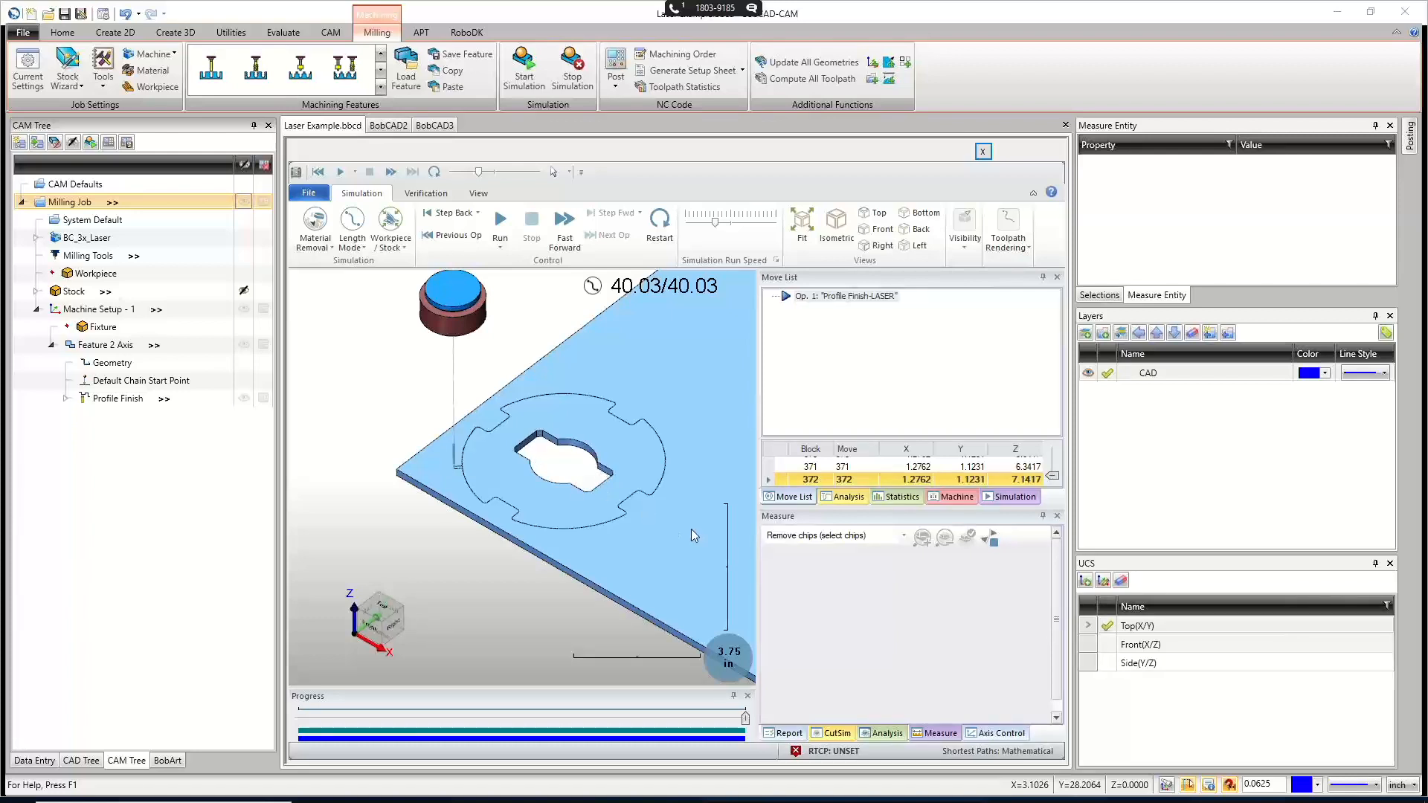
pyautogui.click(541, 595)
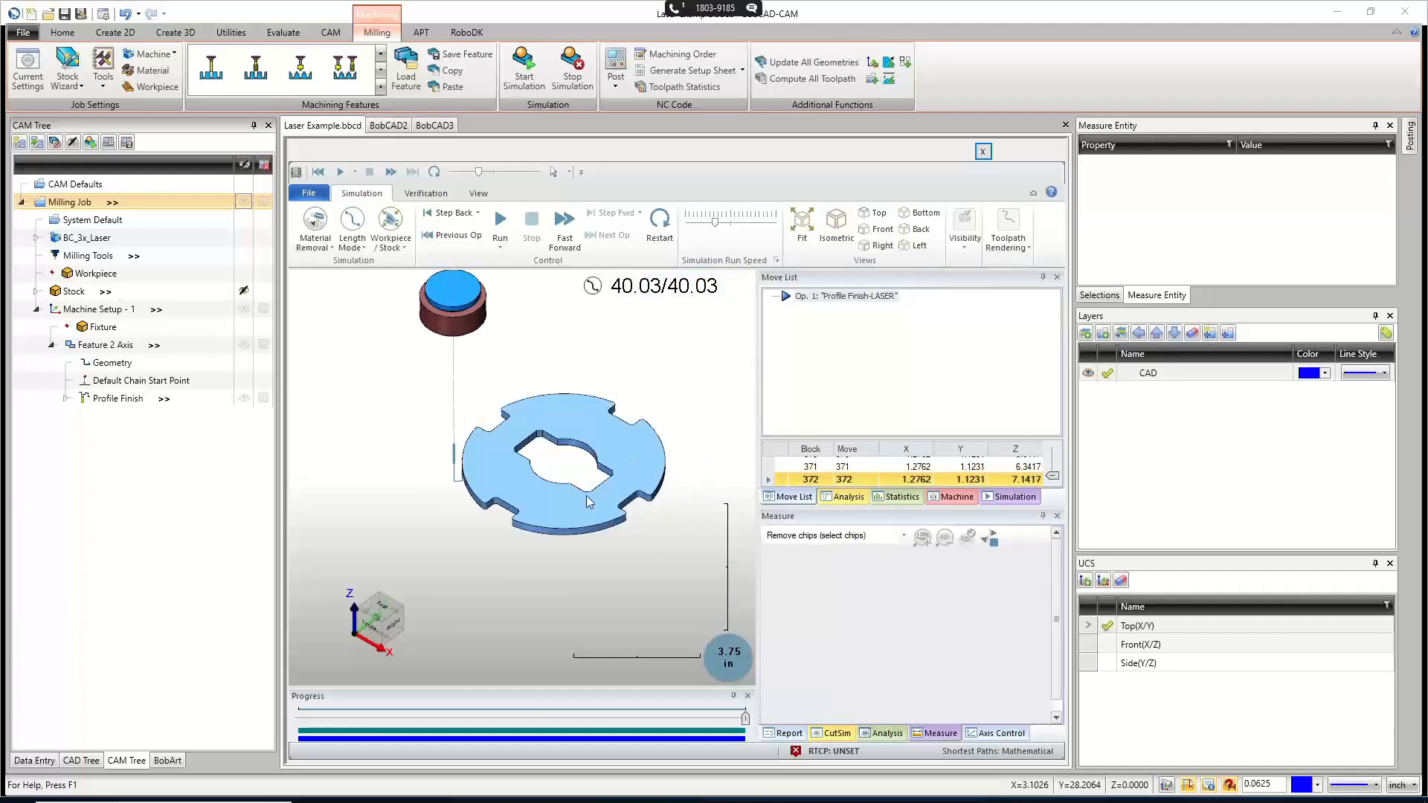
pyautogui.moveTo(585, 497); pyautogui.dragTo(570, 464, button='middle')
pyautogui.scroll(2, 572, 507)
pyautogui.moveTo(574, 513)
pyautogui.mouseDown(button='middle')
pyautogui.moveTo(552, 452)
pyautogui.moveTo(596, 500)
pyautogui.moveTo(543, 478)
pyautogui.moveTo(555, 530)
pyautogui.moveTo(613, 521)
pyautogui.moveTo(565, 532)
pyautogui.mouseUp(button='middle')
pyautogui.scroll(2, 548, 498)
pyautogui.scroll(-8, 548, 497)
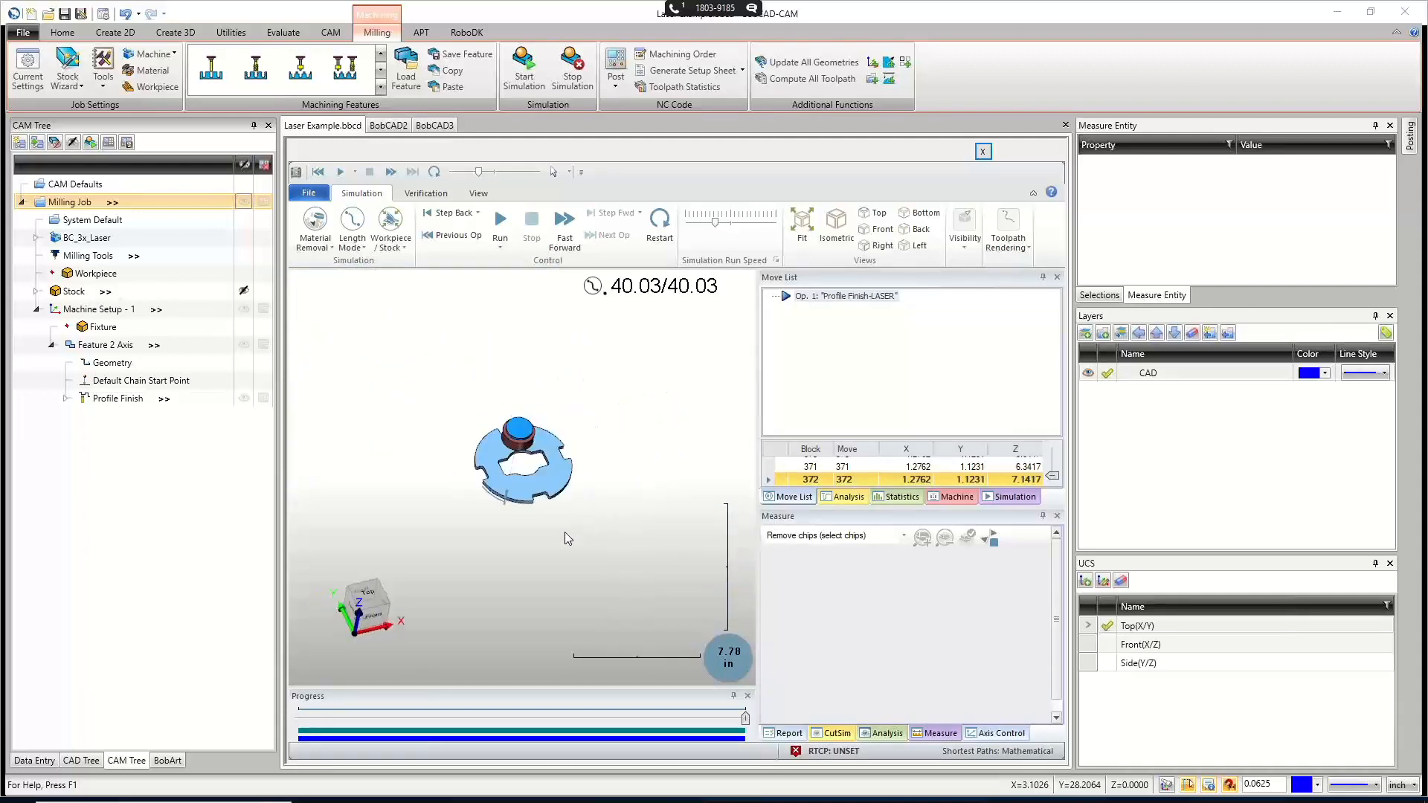
# Restart the simulation, advance it to the end, and isolate the cut part using Remove chips (only keep 1 part).
pyautogui.click(659, 221)
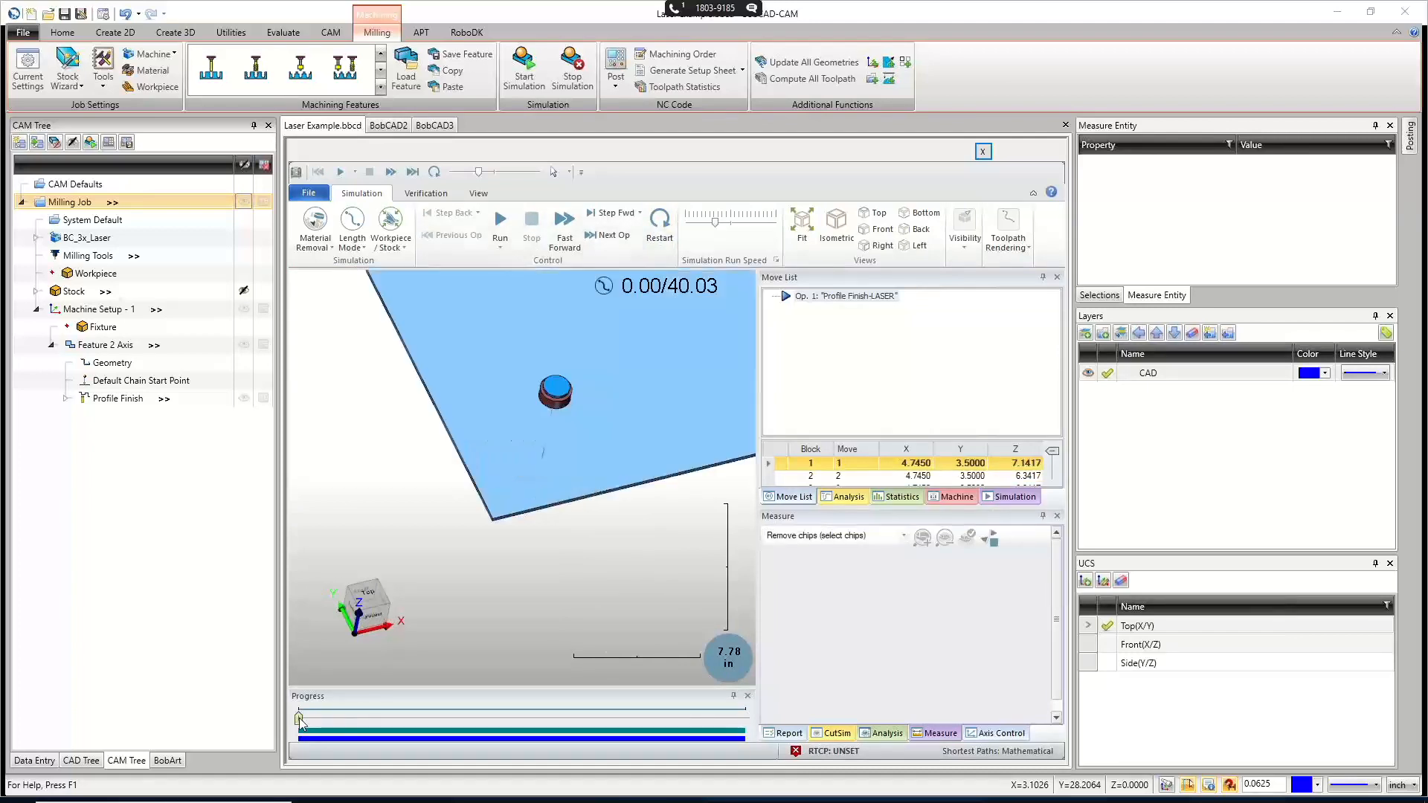
pyautogui.moveTo(299, 717); pyautogui.dragTo(745, 718)
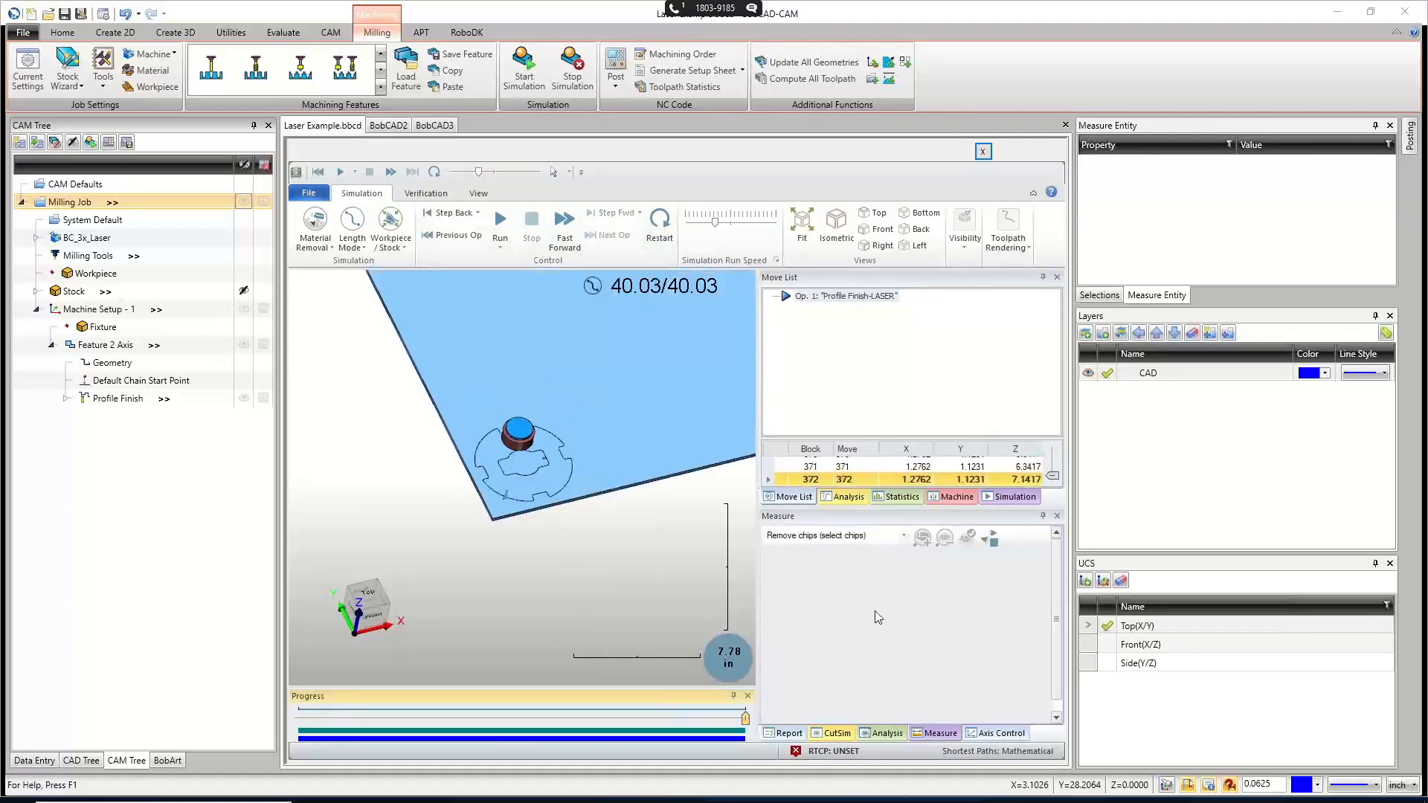
pyautogui.click(870, 536)
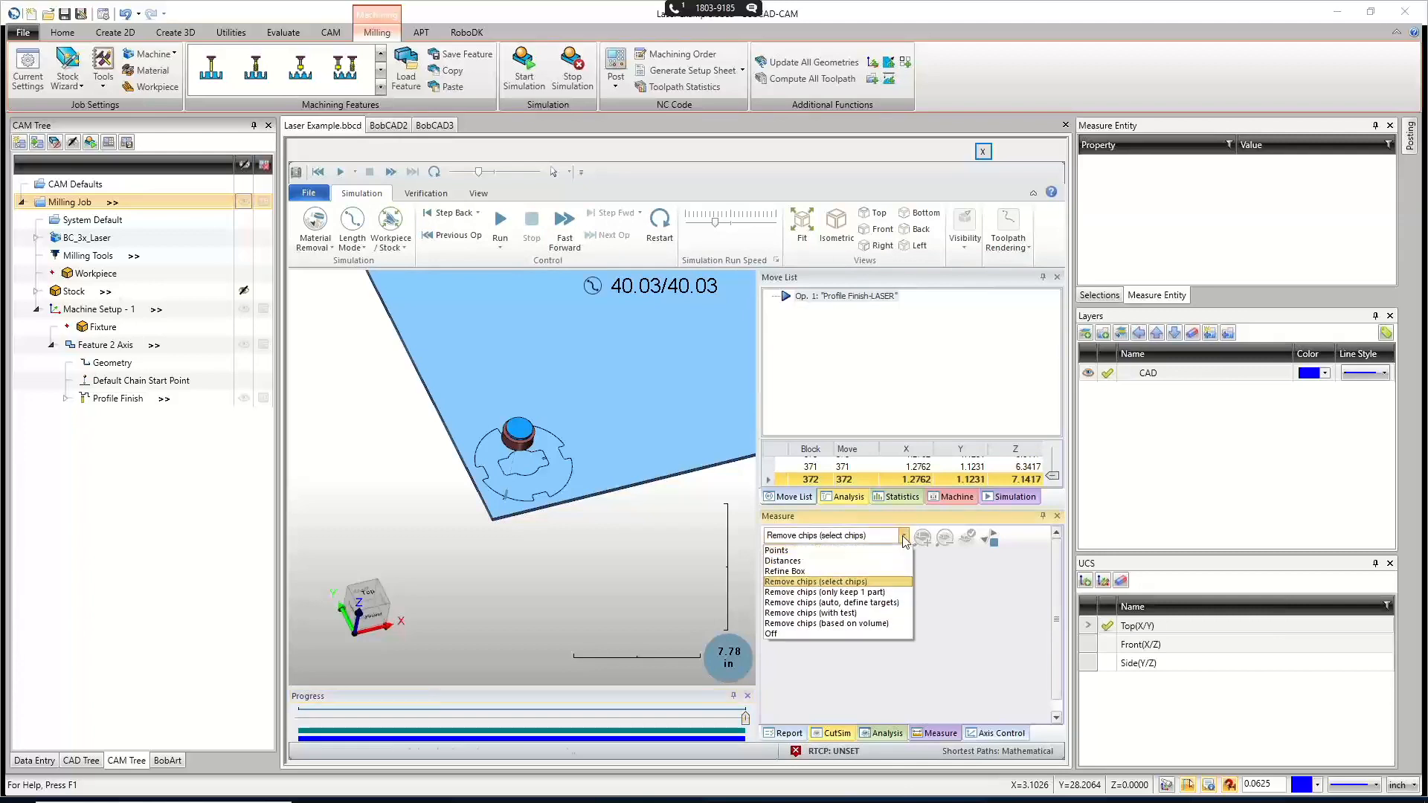
pyautogui.click(860, 593)
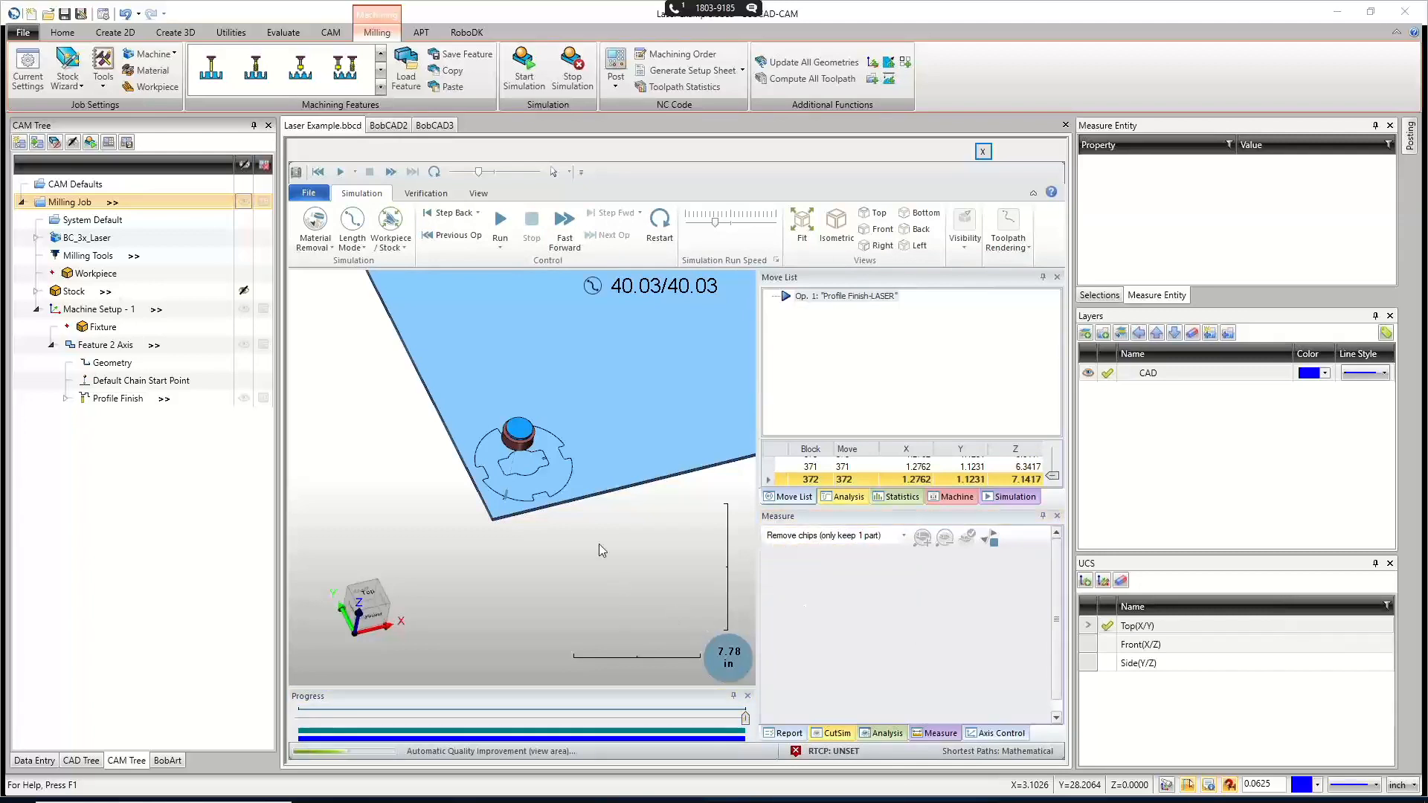
pyautogui.scroll(5, 554, 485)
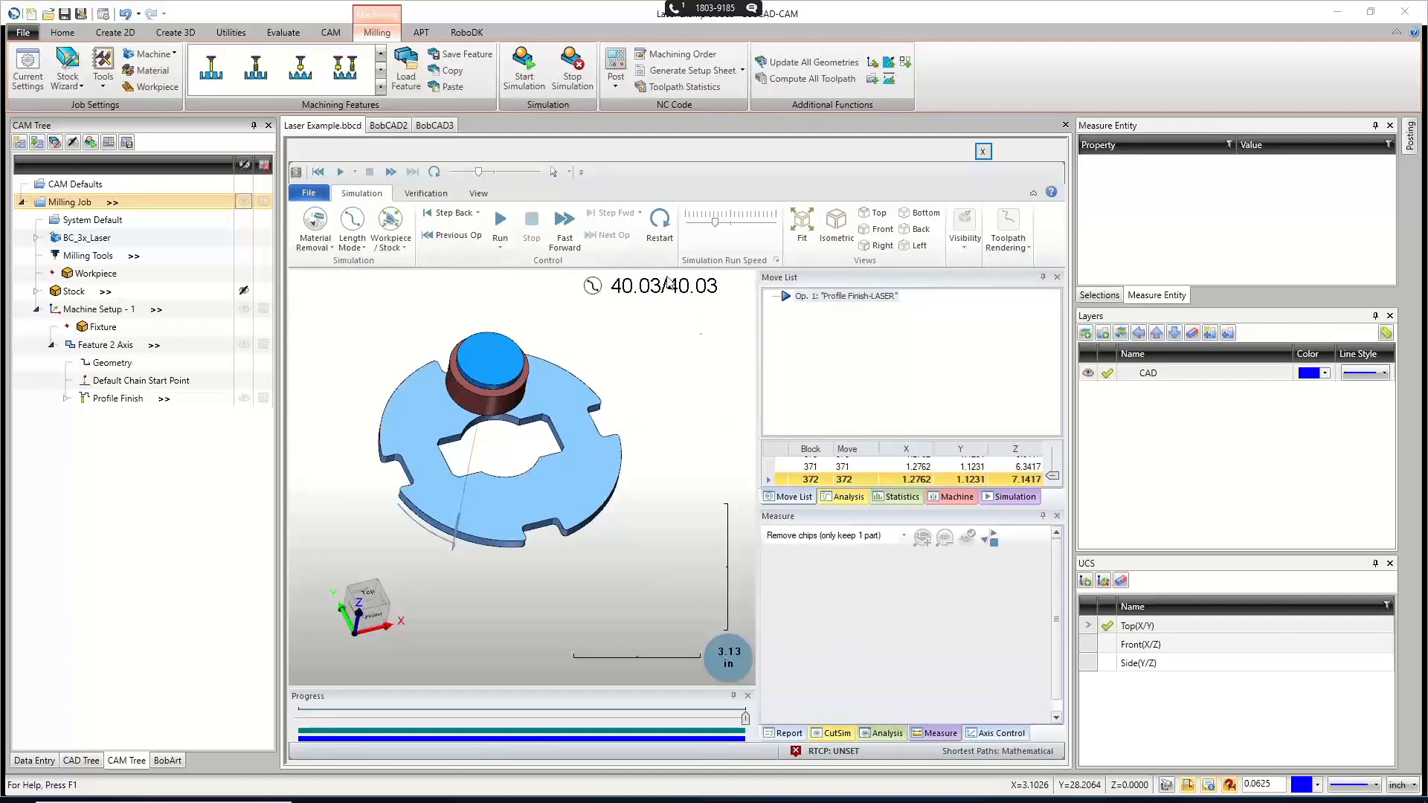
# Restart the simulation with Remove chips (based on volume) and automatic chip removal enabled, and run it to the end at a higher speed.
pyautogui.click(660, 223)
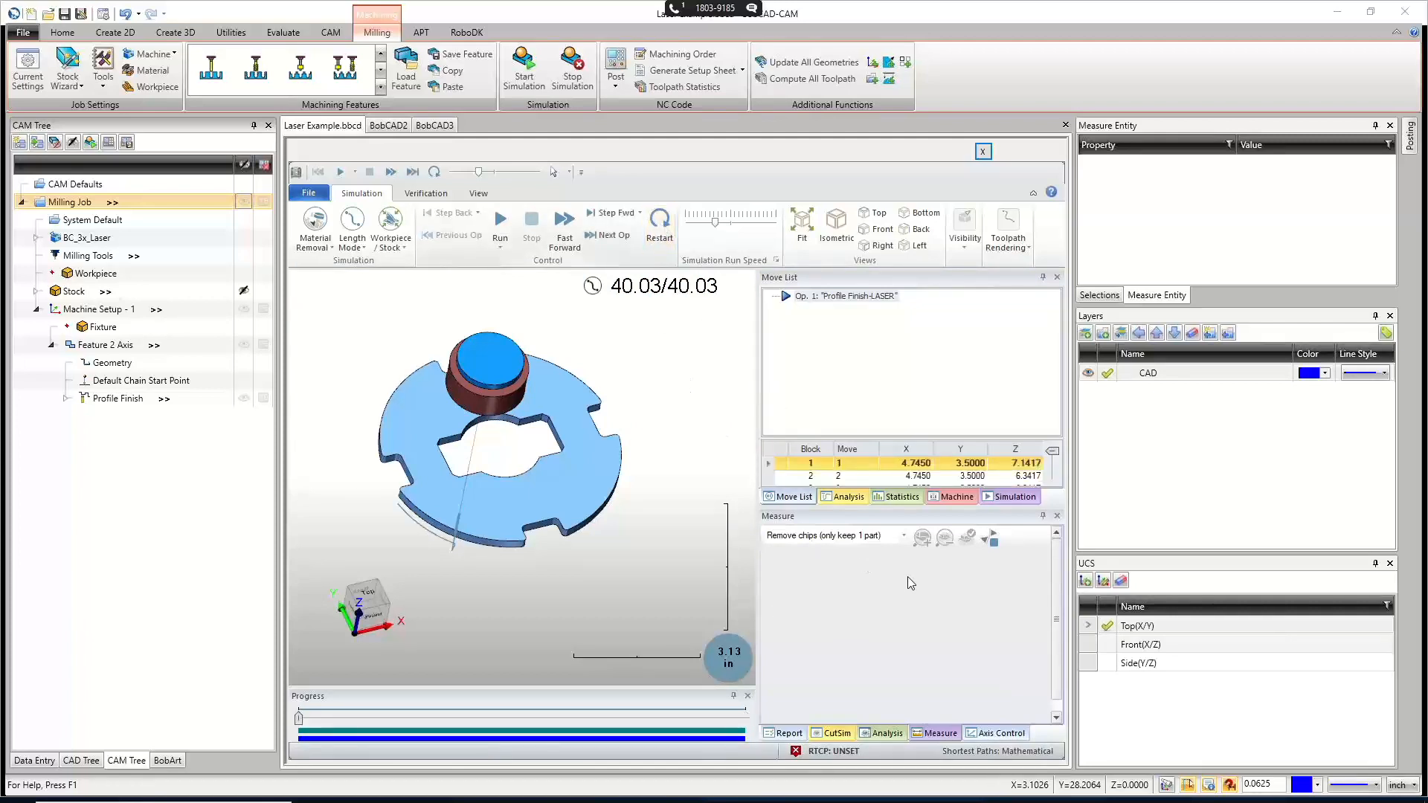
pyautogui.click(903, 537)
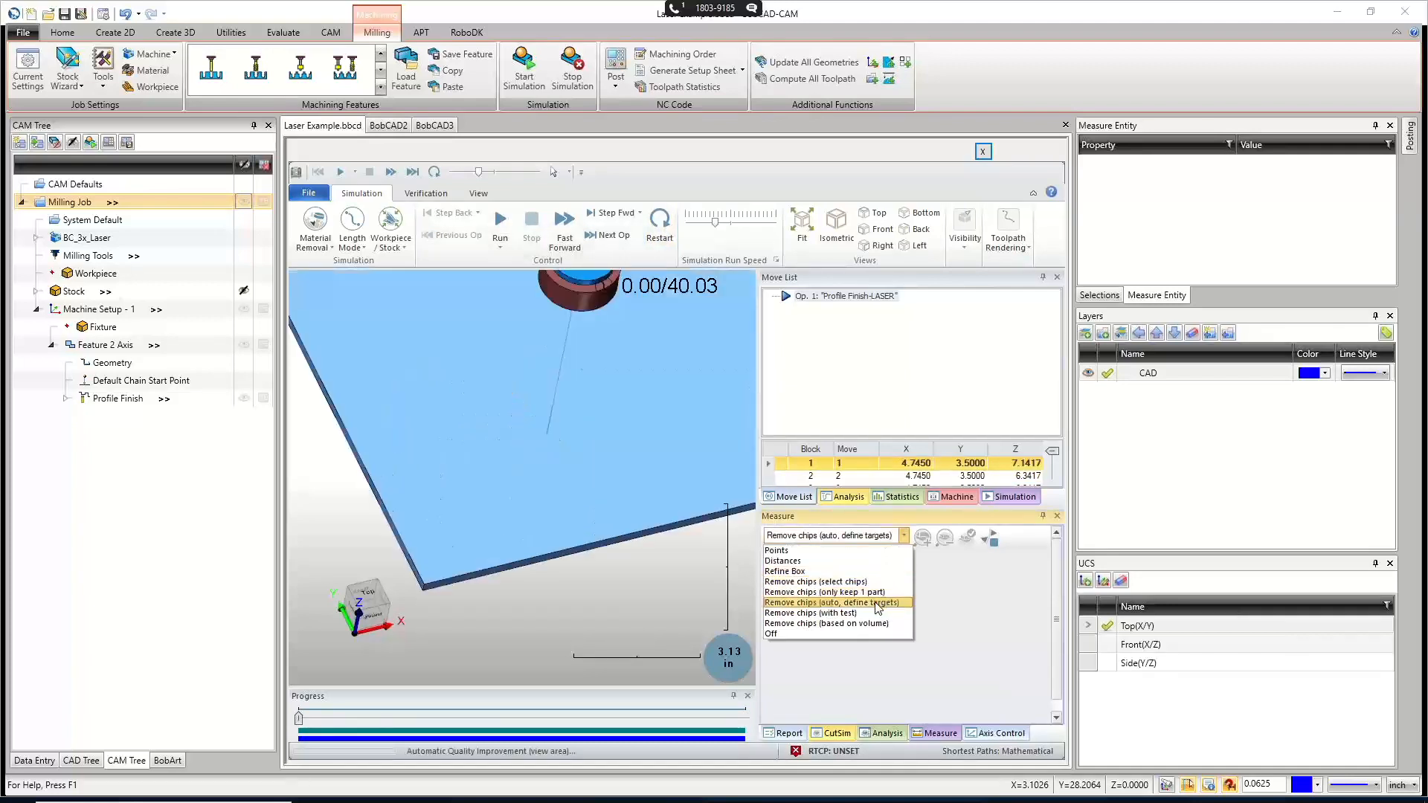
pyautogui.click(853, 625)
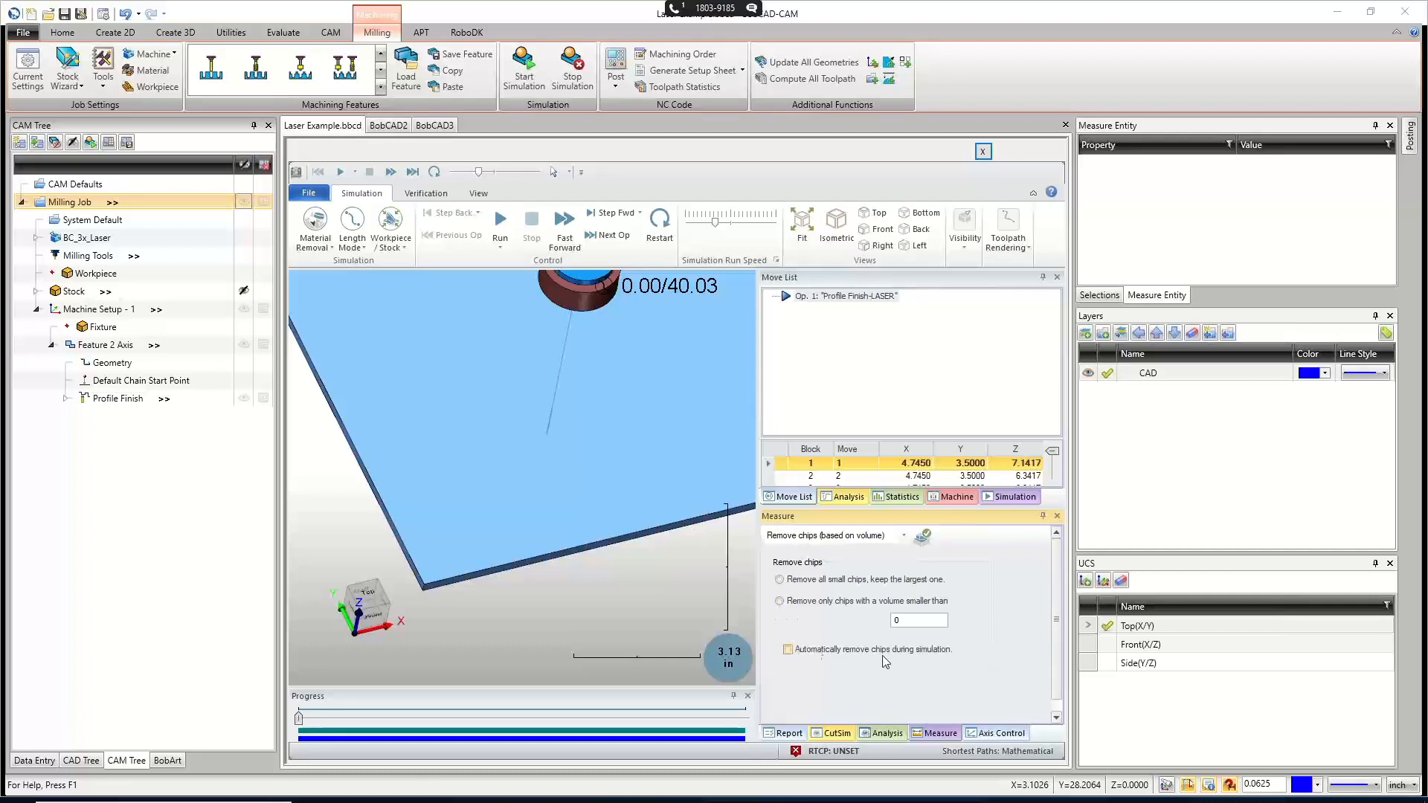
pyautogui.click(787, 650)
pyautogui.click(500, 223)
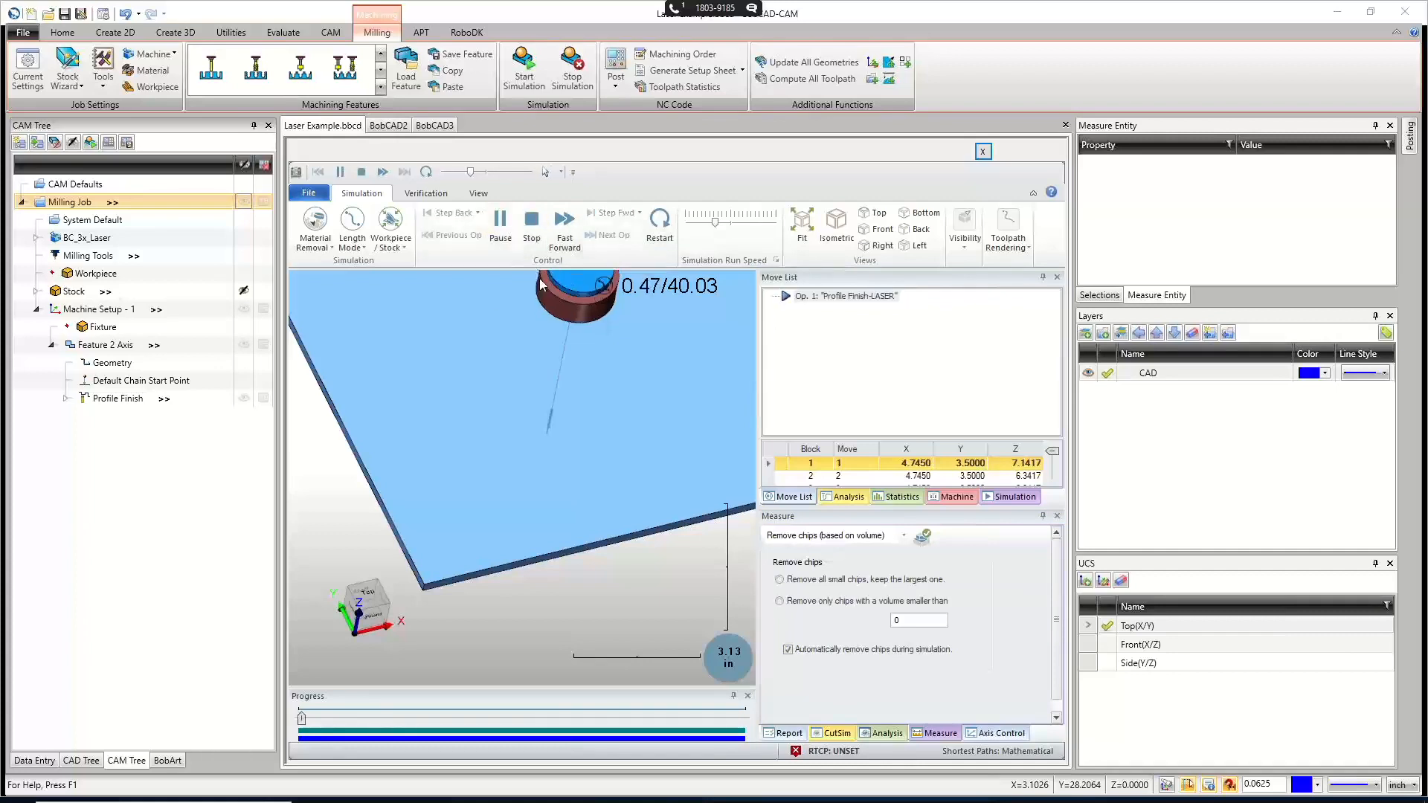
pyautogui.click(725, 223)
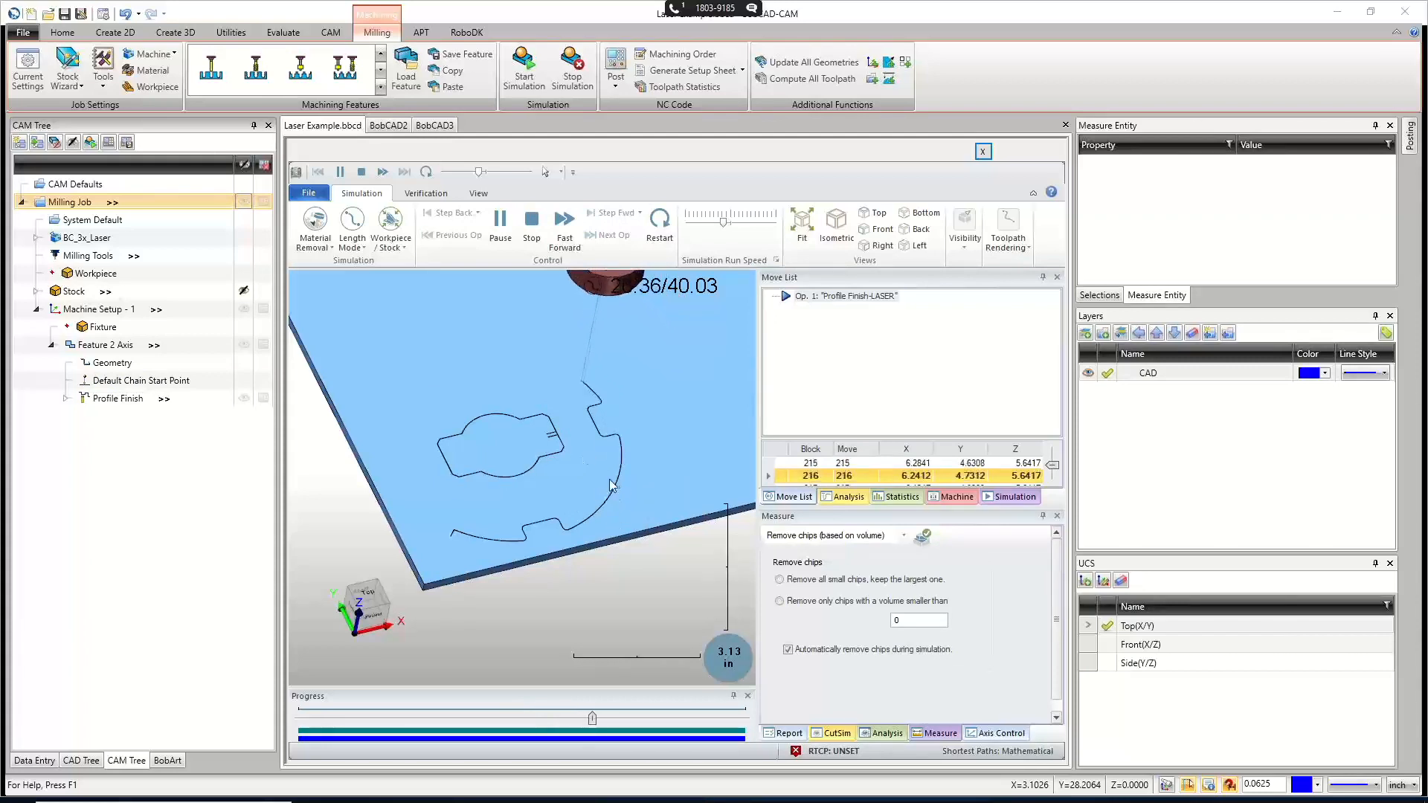
pyautogui.click(725, 229)
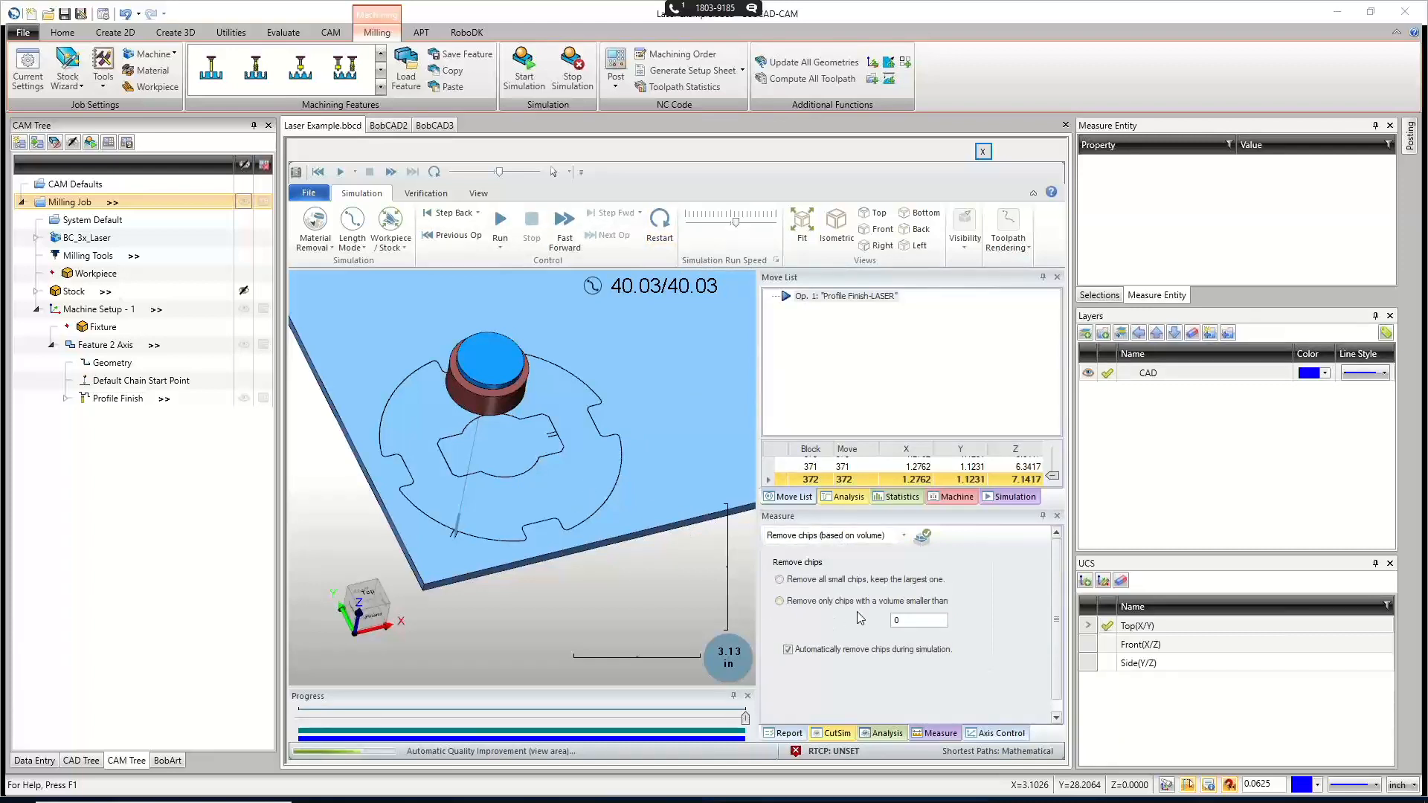
# Remove only the chips with a volume smaller than 2 and inspect the cut part within the whole sheet.
pyautogui.click(783, 580)
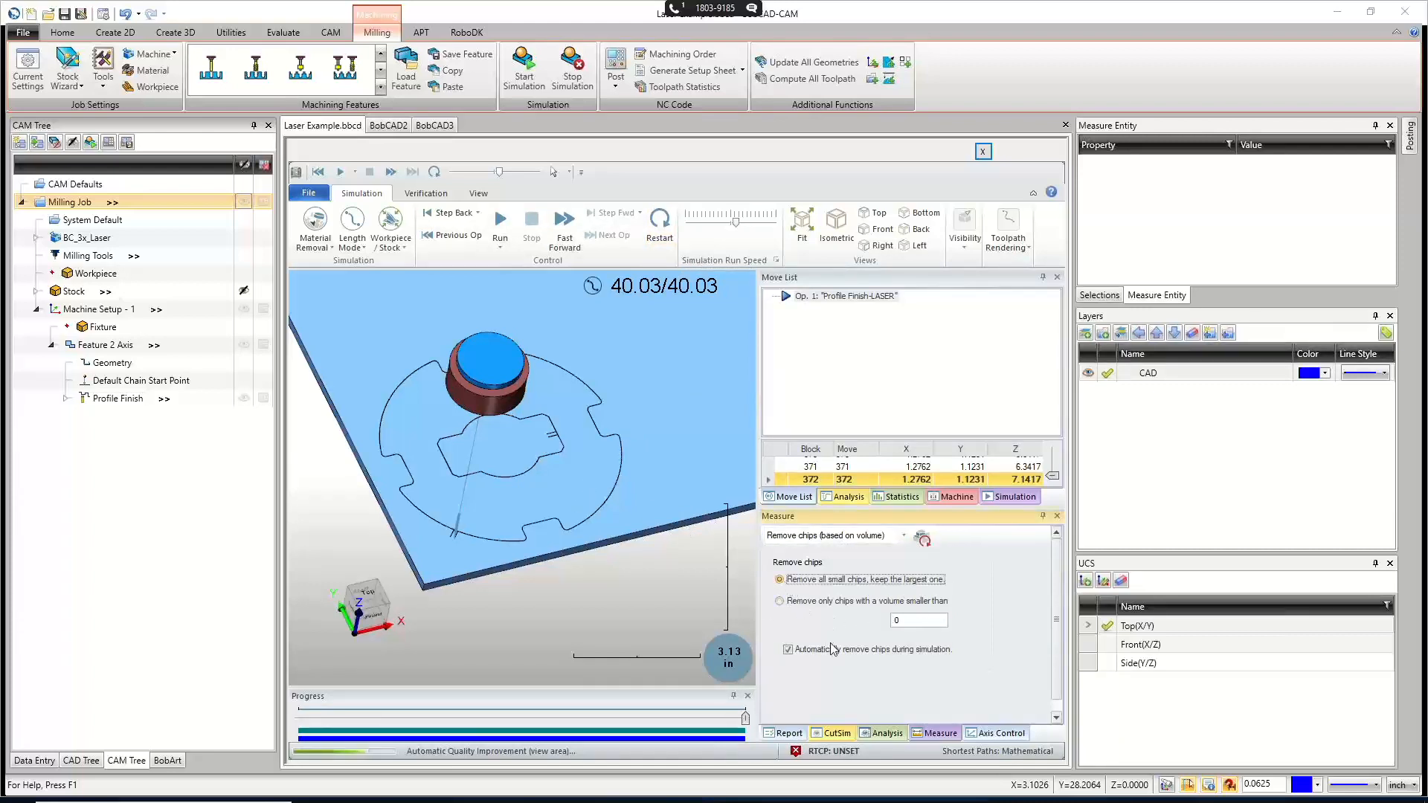
pyautogui.click(781, 601)
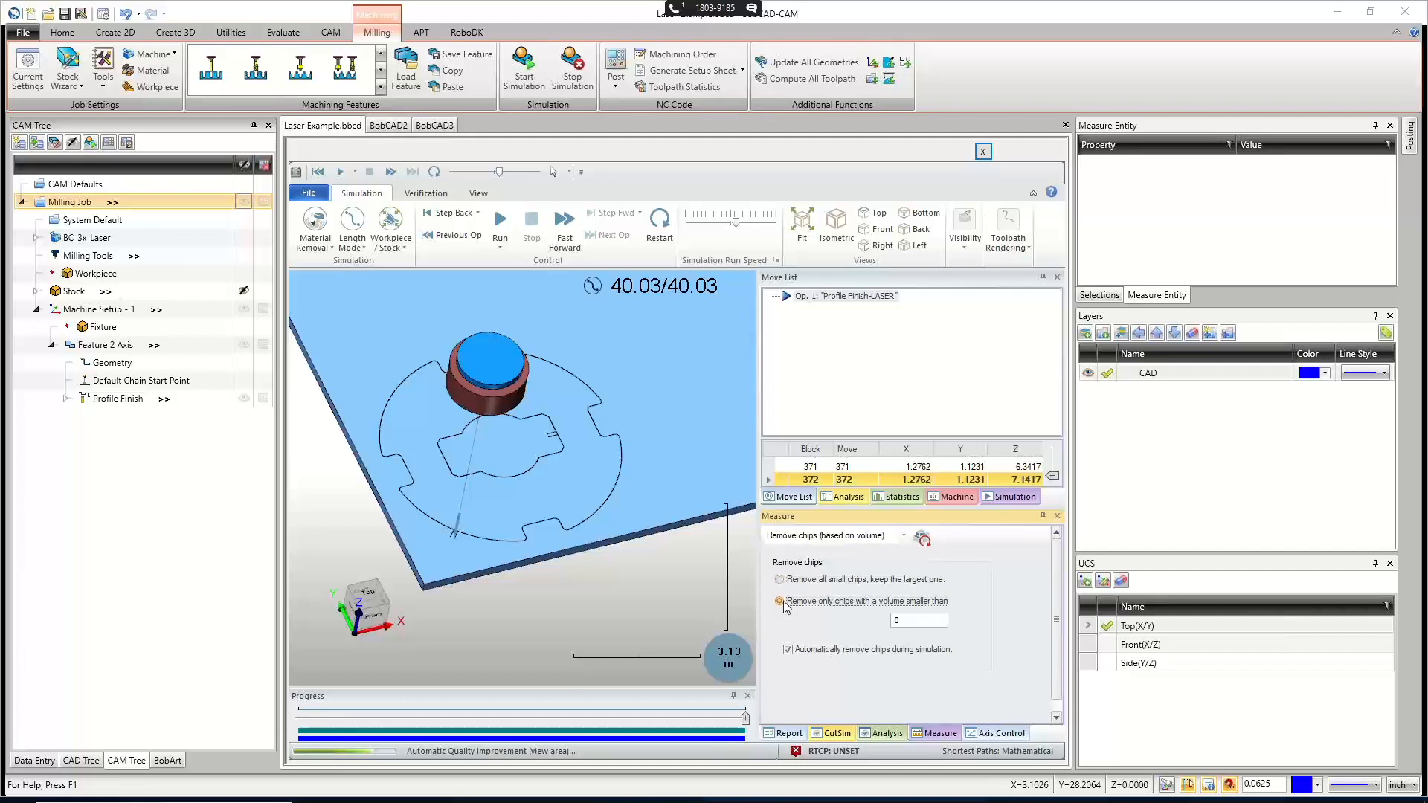
pyautogui.click(910, 621)
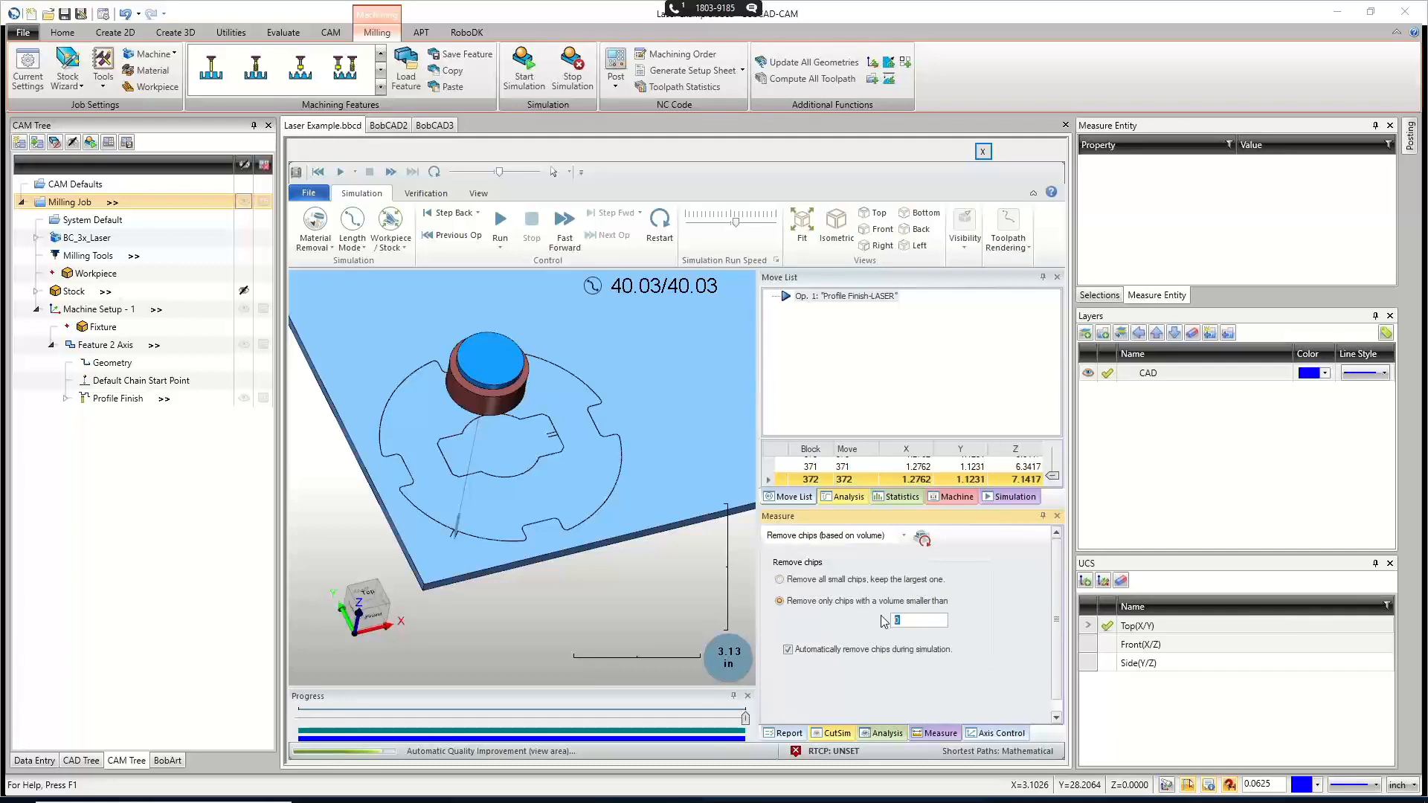
pyautogui.write('1')
pyautogui.doubleClick(899, 620)
pyautogui.write('2')
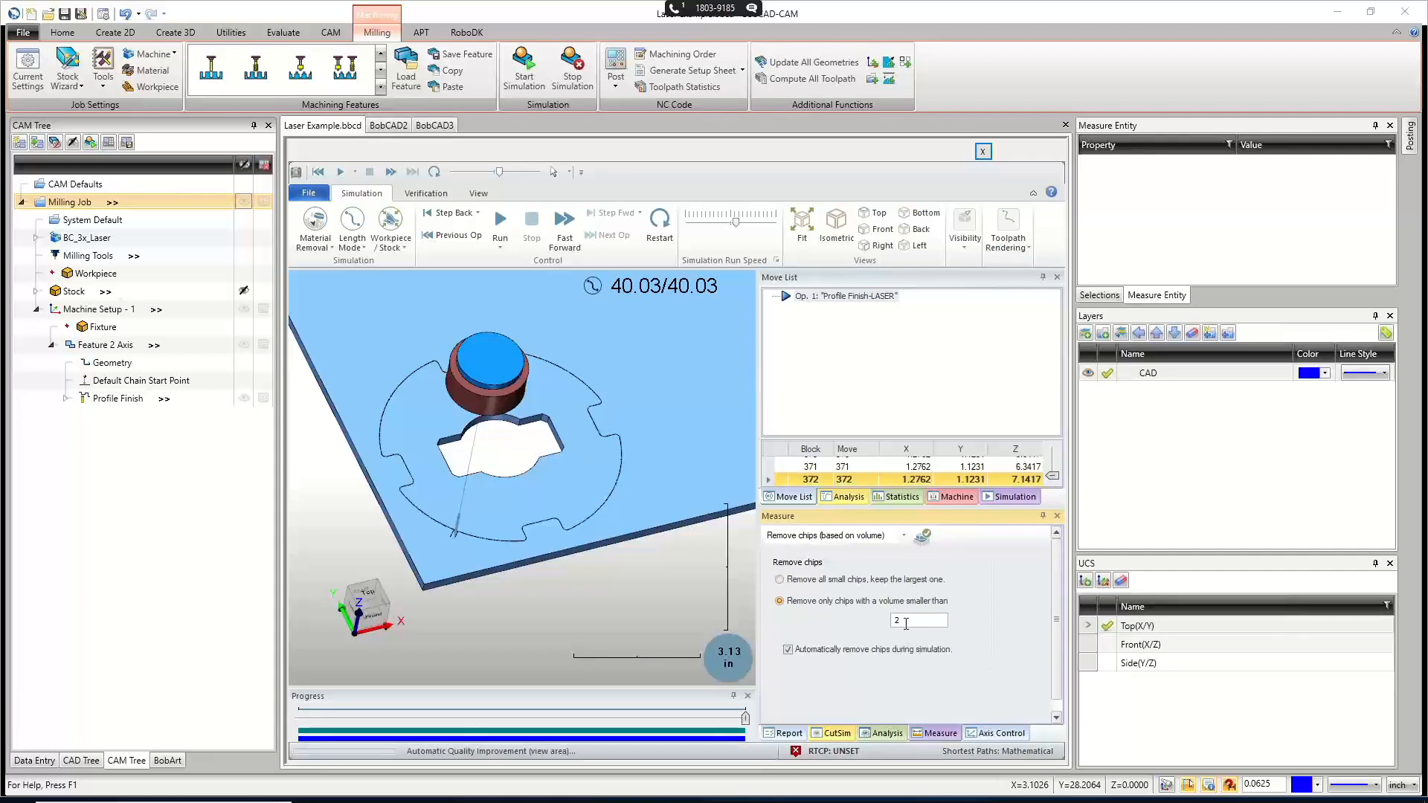
pyautogui.moveTo(906, 624); pyautogui.dragTo(877, 618)
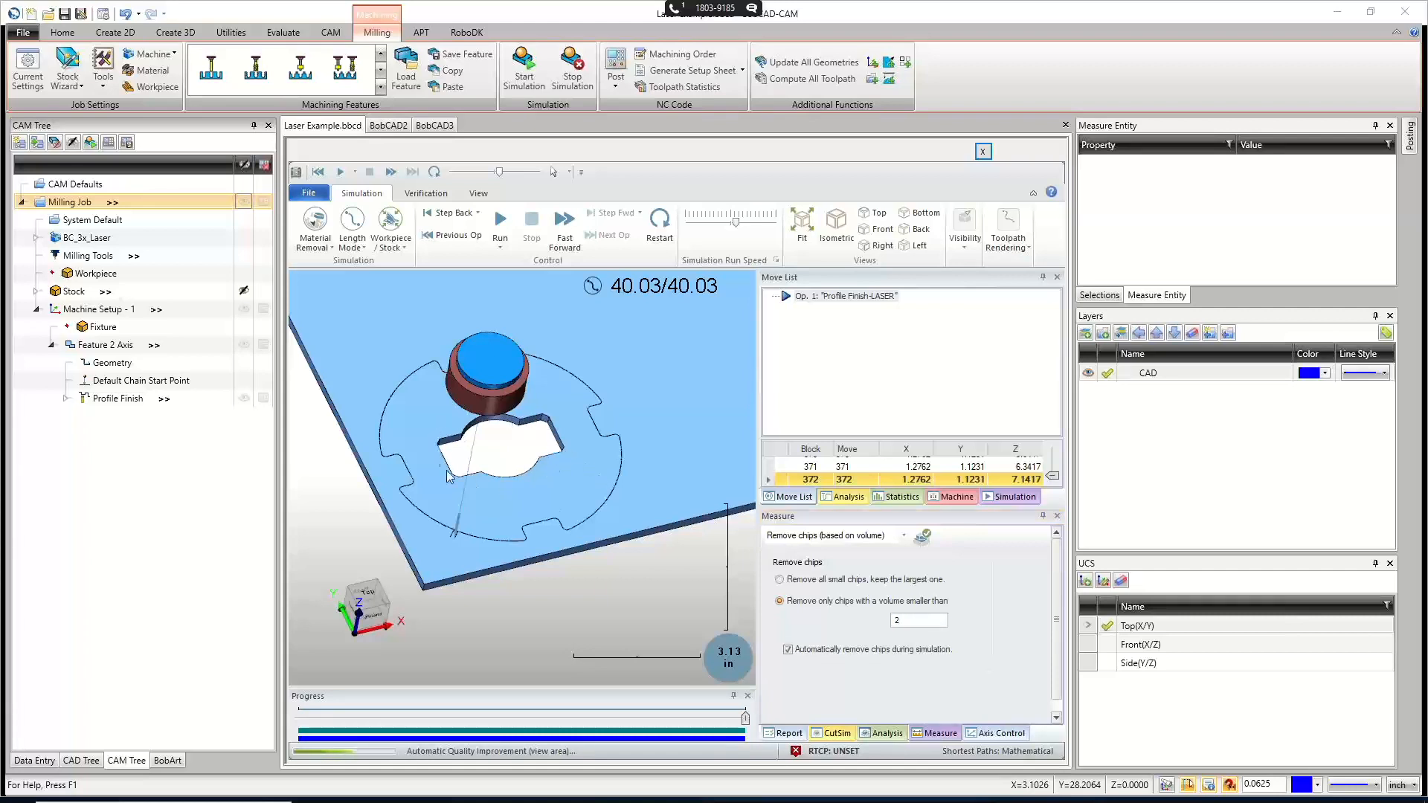
pyautogui.moveTo(909, 623); pyautogui.dragTo(852, 625)
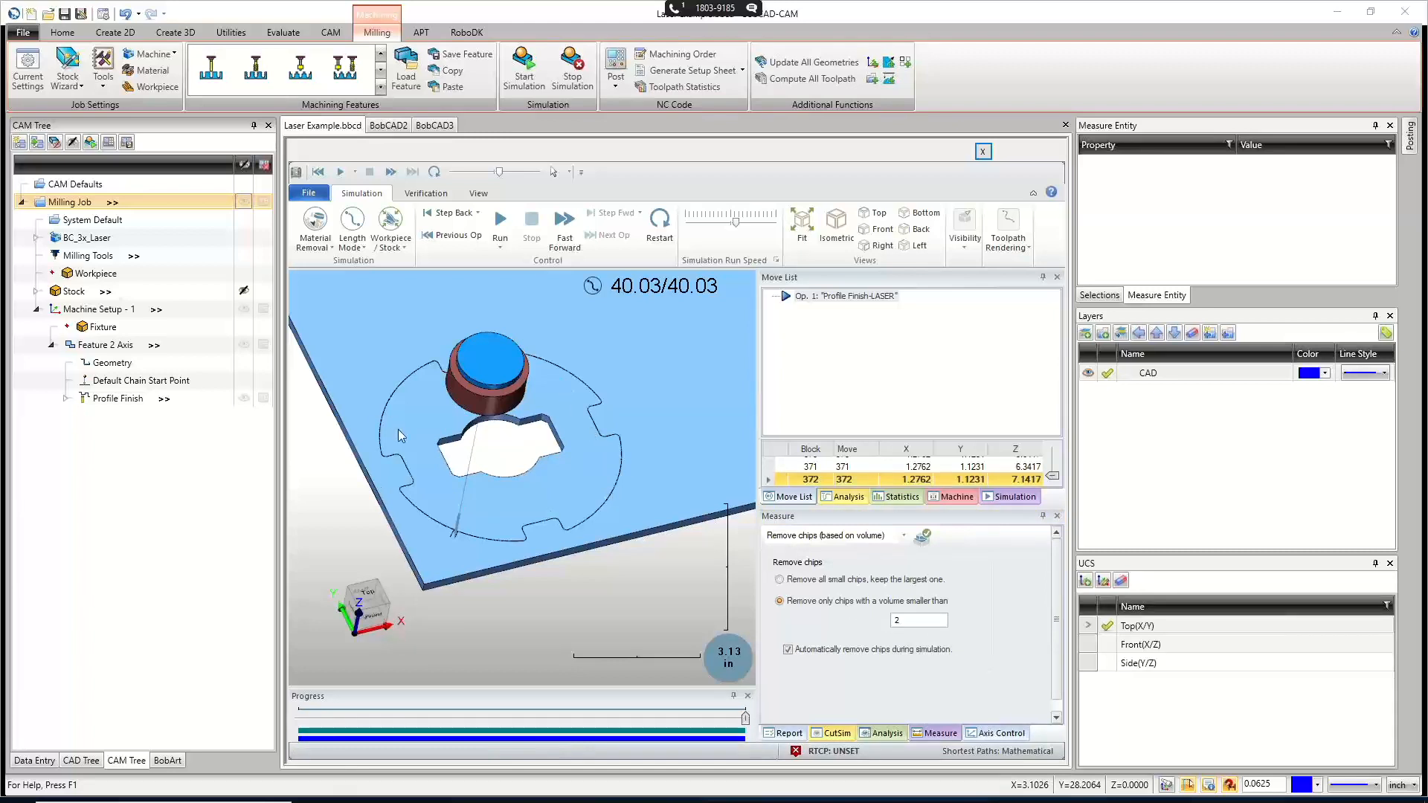
pyautogui.scroll(5, 474, 537)
pyautogui.scroll(-10, 475, 537)
pyautogui.scroll(2, 473, 543)
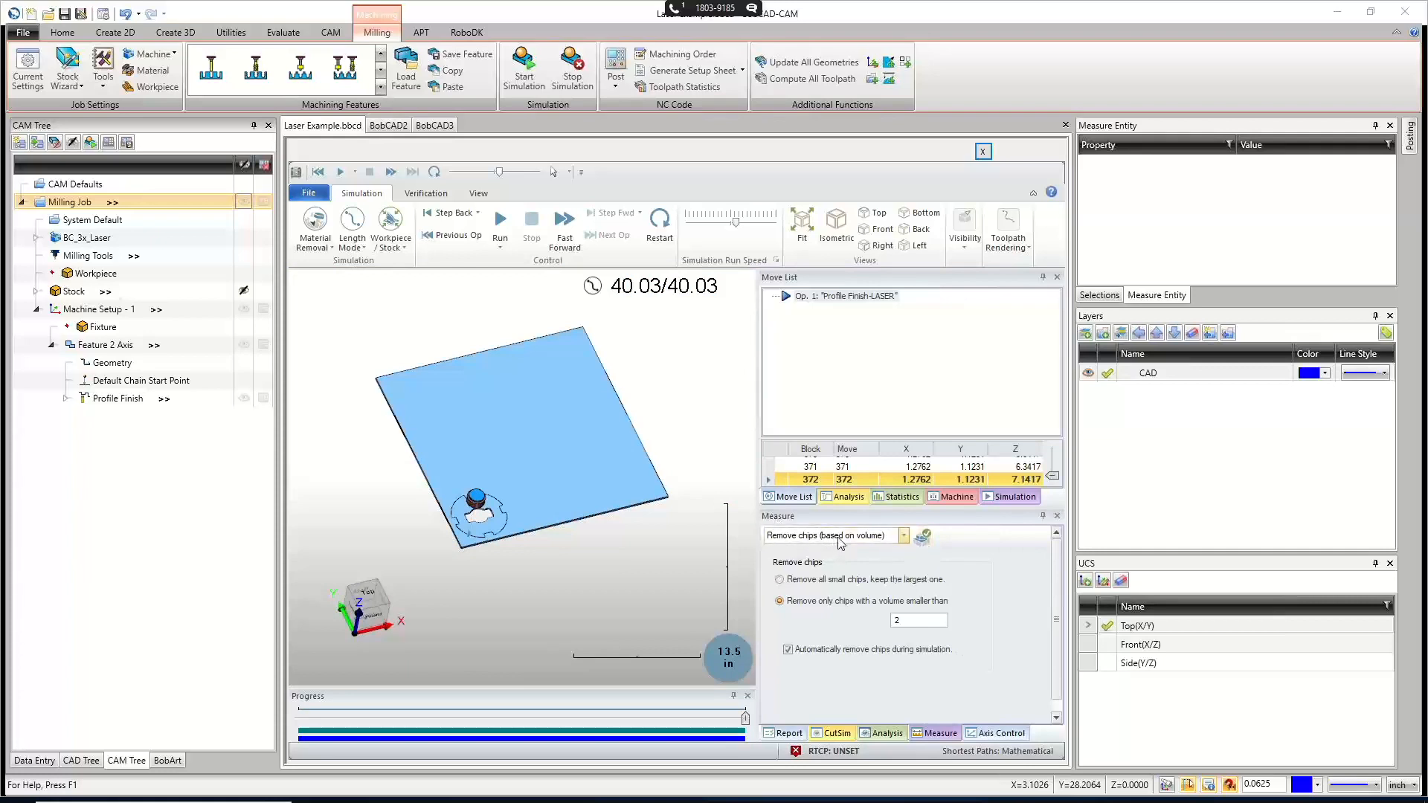
# Turn the Measure mode off and exit the simulation.
pyautogui.click(892, 542)
pyautogui.click(814, 634)
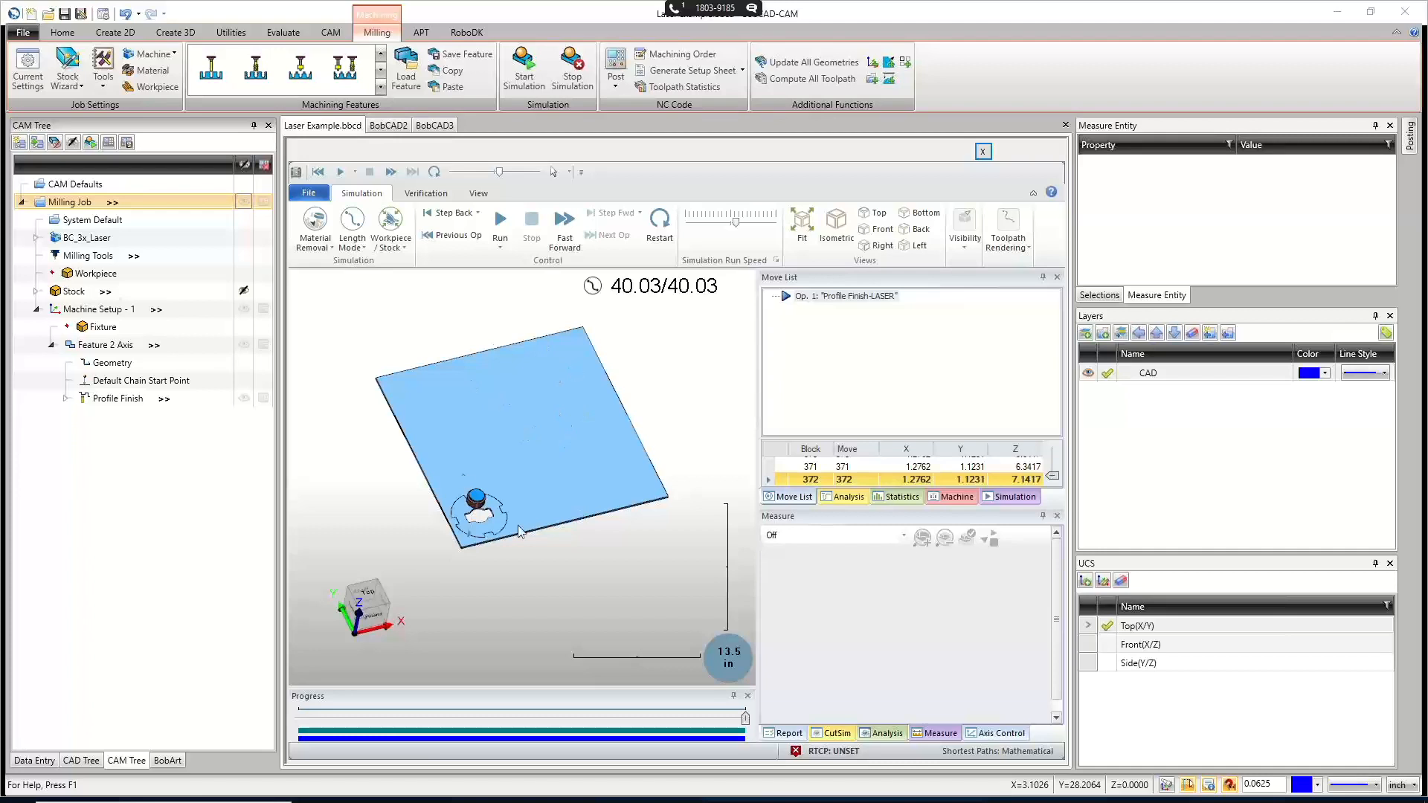
pyautogui.scroll(4, 518, 531)
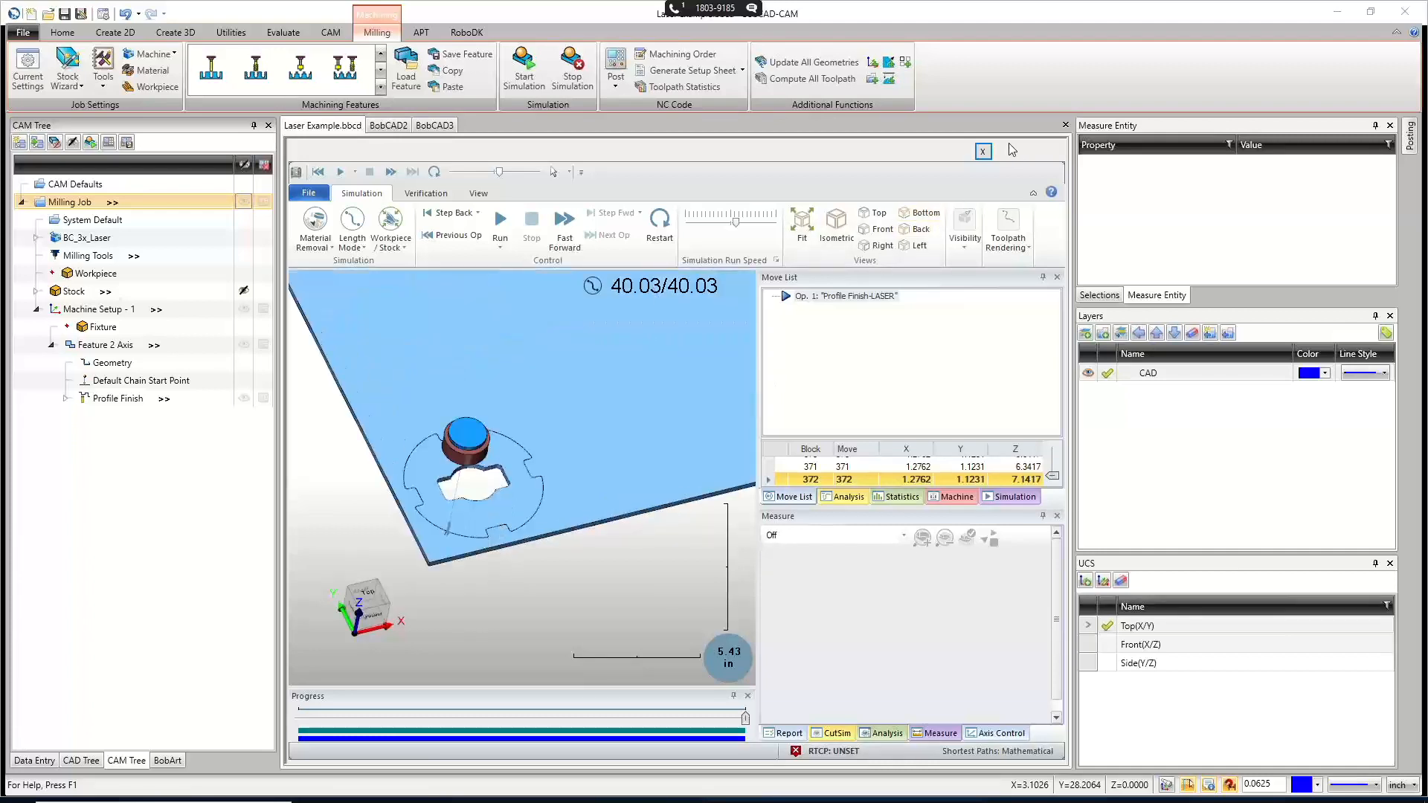
pyautogui.click(982, 151)
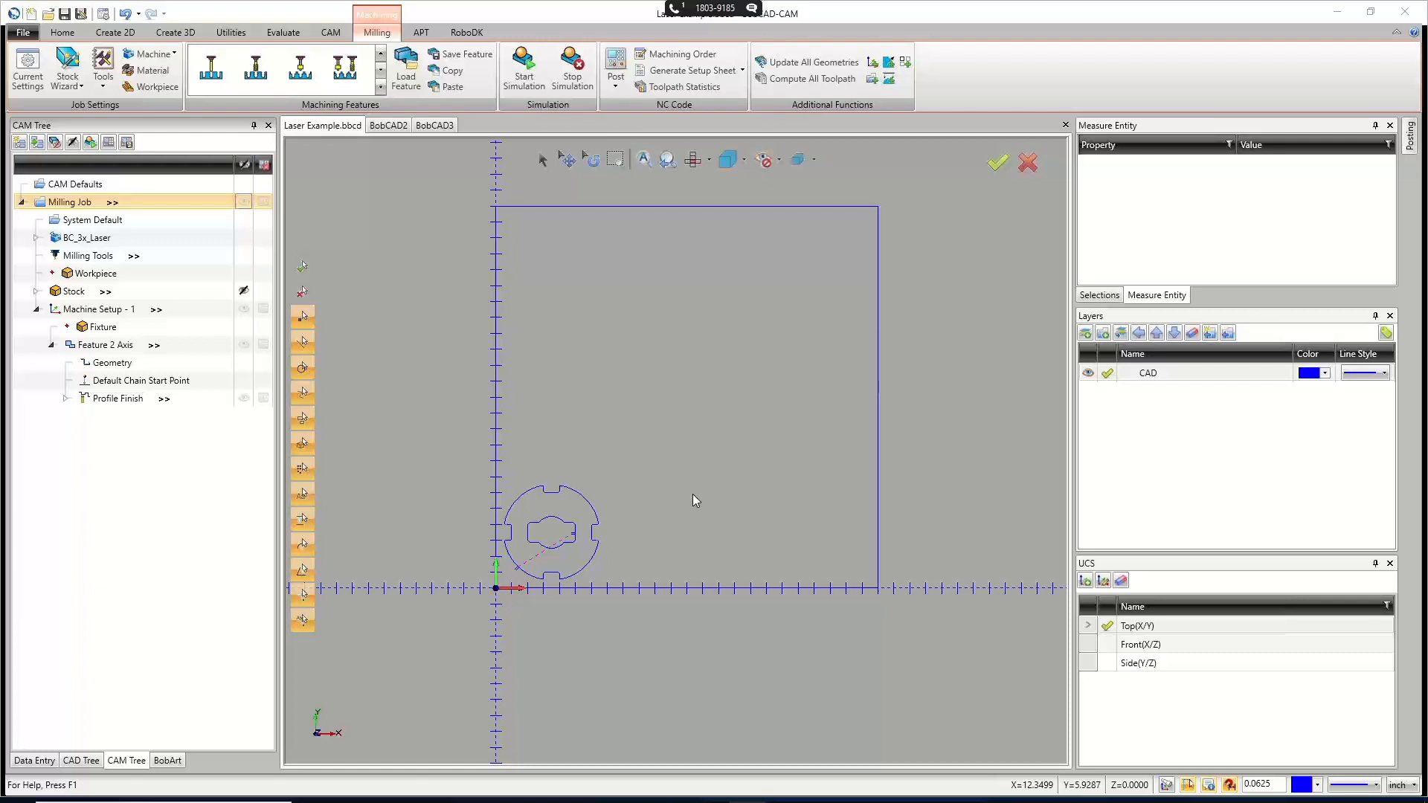
# Save the 2 Axis feature as the feature file "Laser Profile" in the Features folder.
pyautogui.rightClick(109, 347)
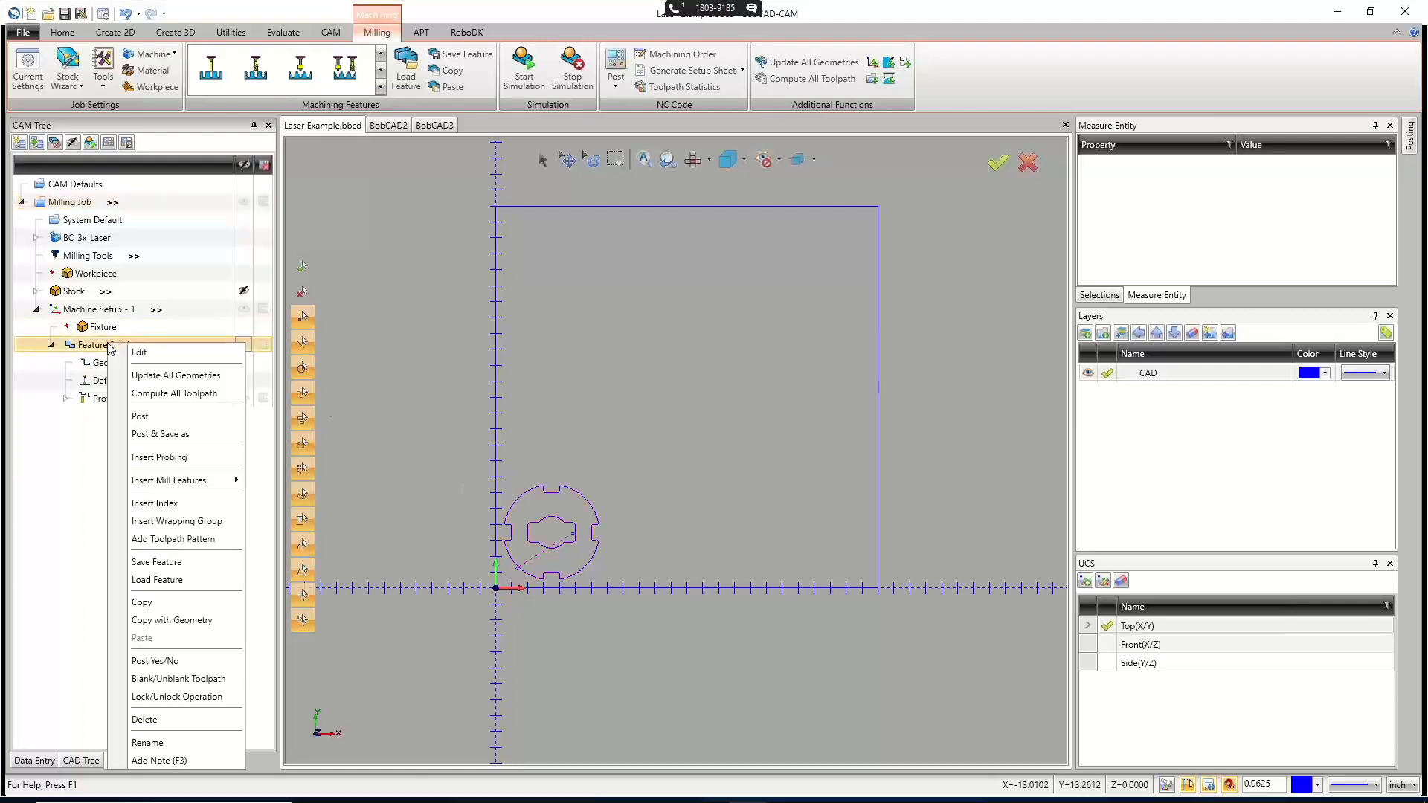
pyautogui.click(97, 343)
pyautogui.rightClick(98, 344)
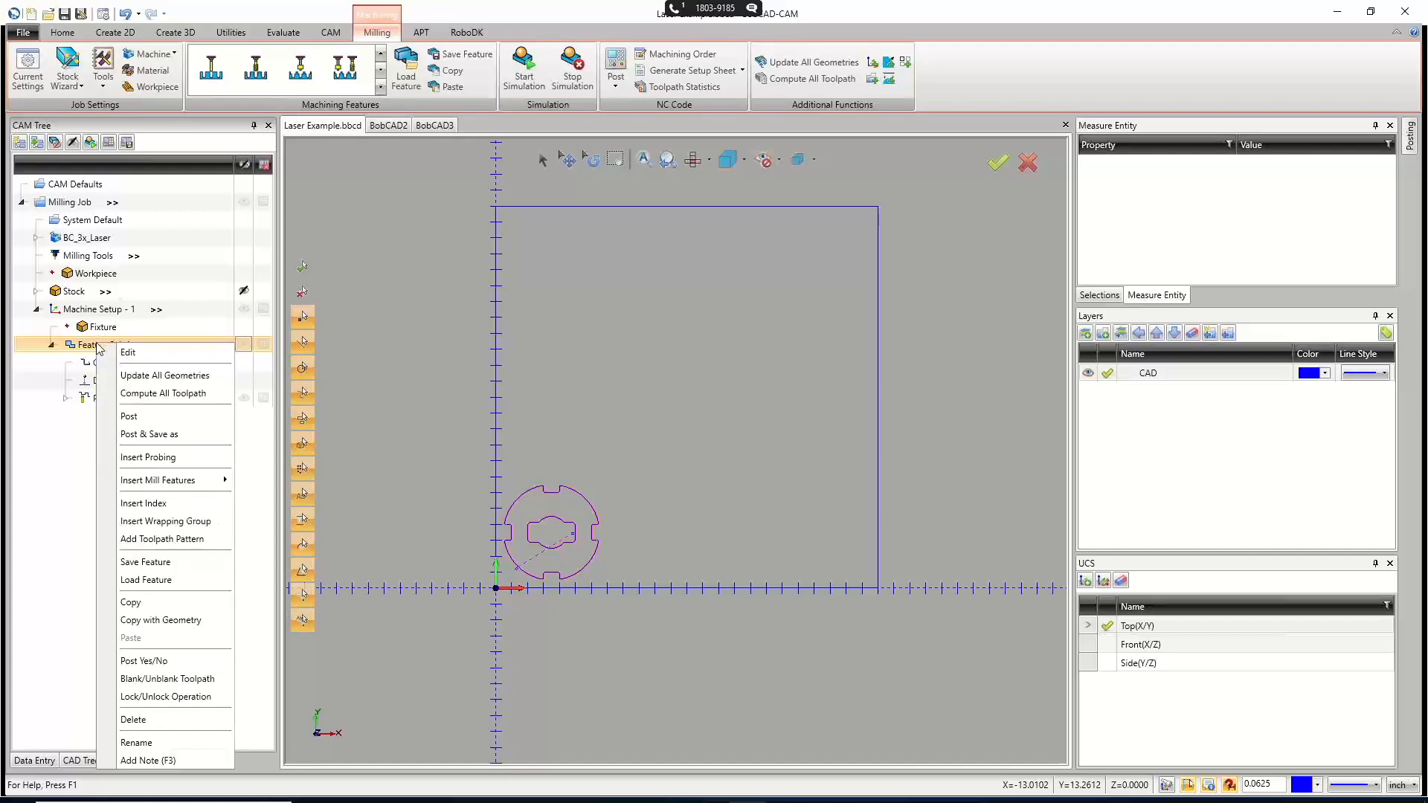
pyautogui.click(155, 564)
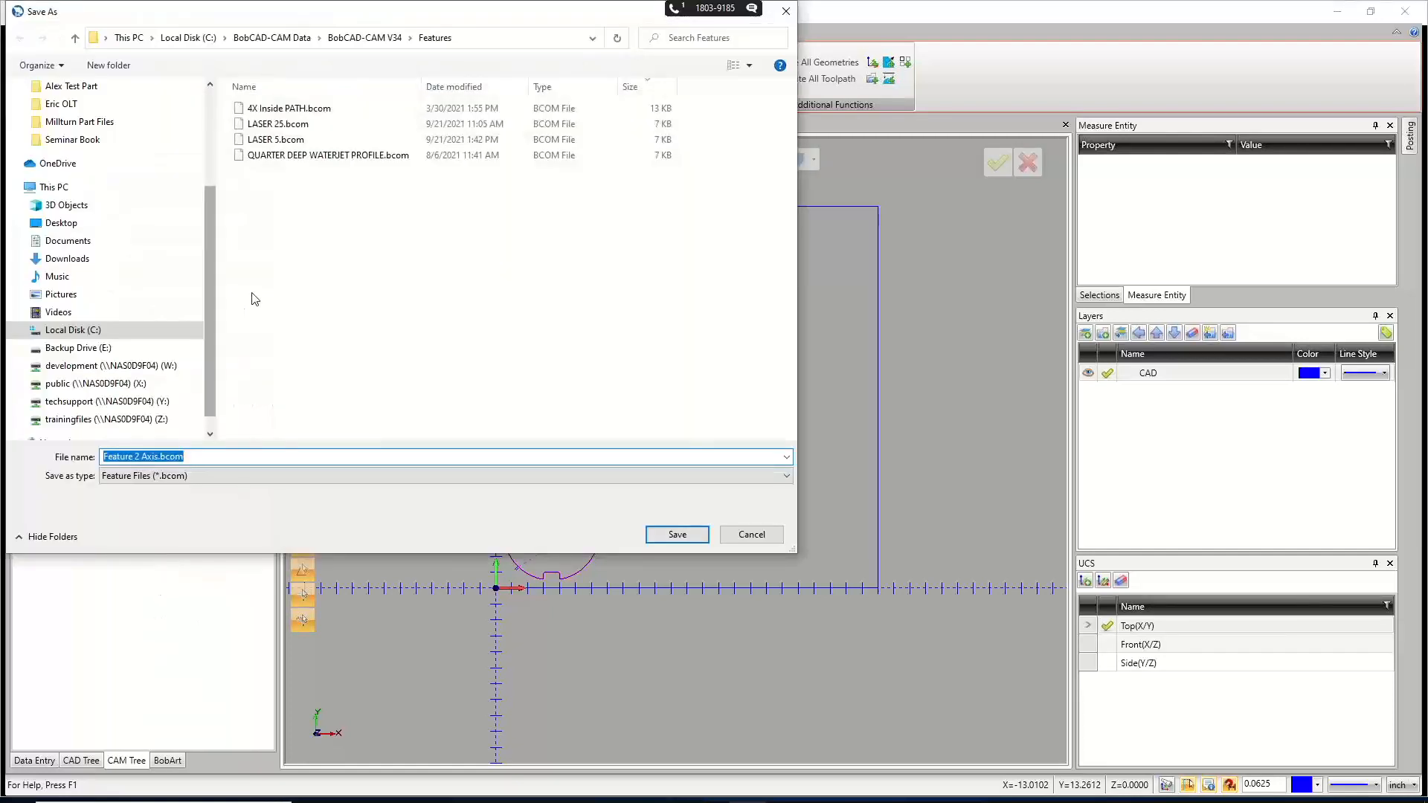
pyautogui.write('L')
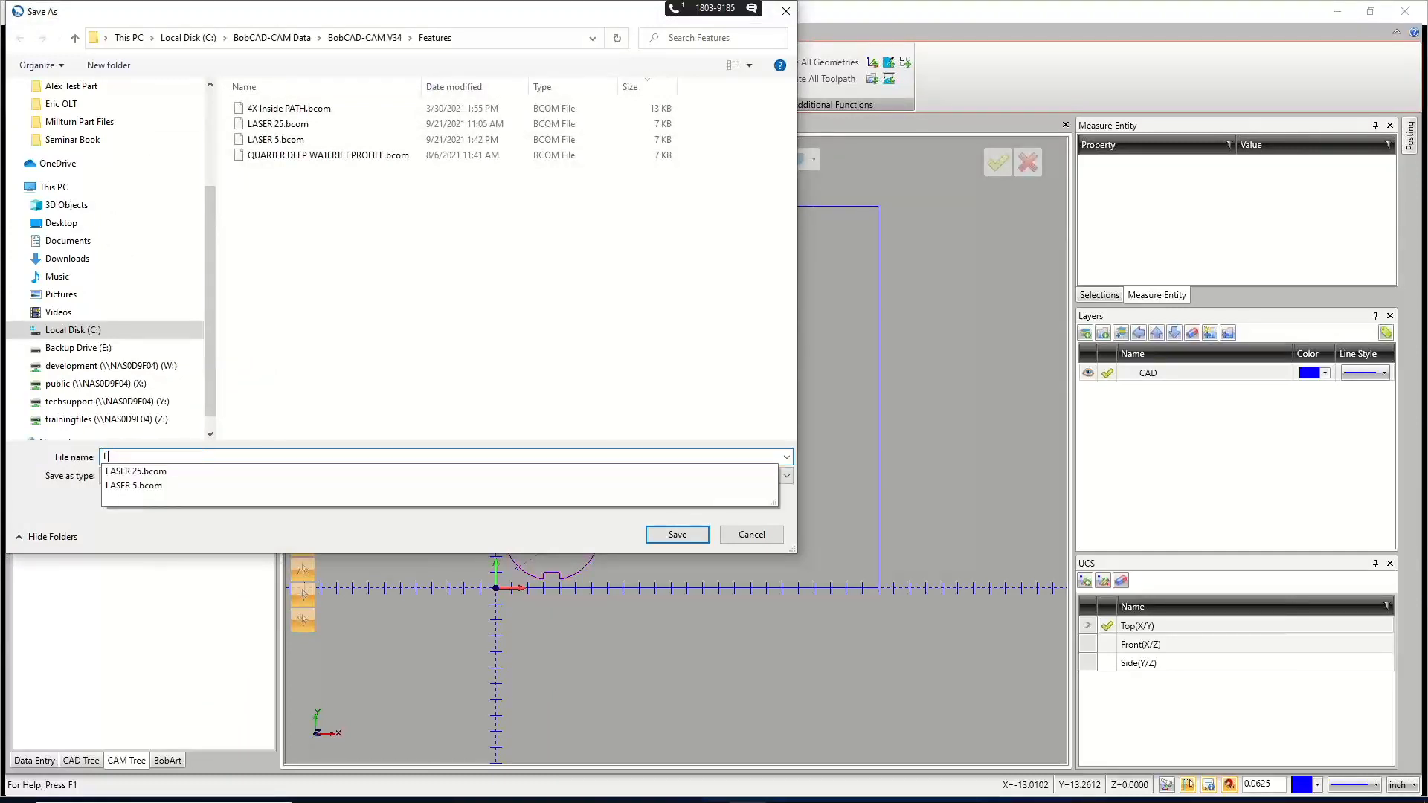
pyautogui.write('aser Profile')
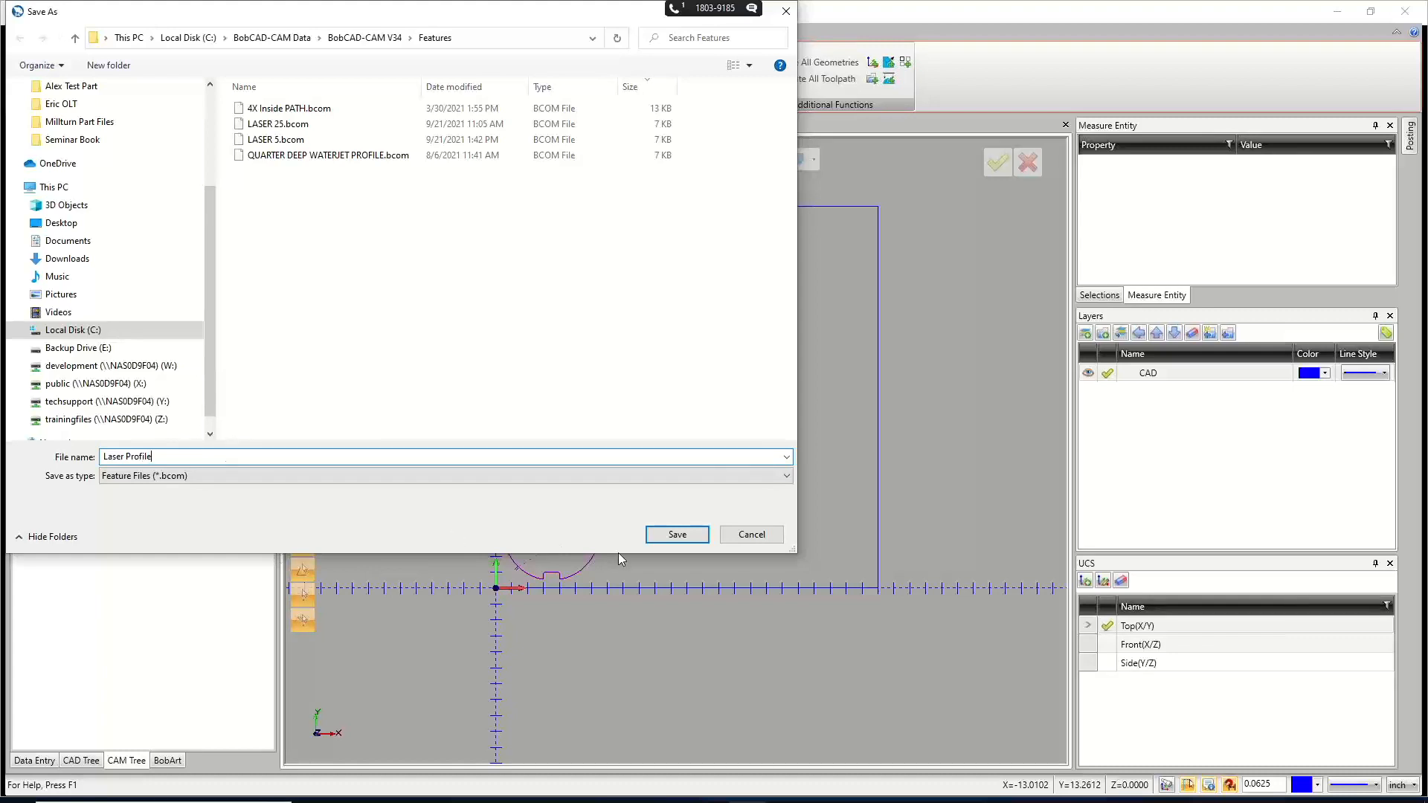
pyautogui.click(677, 535)
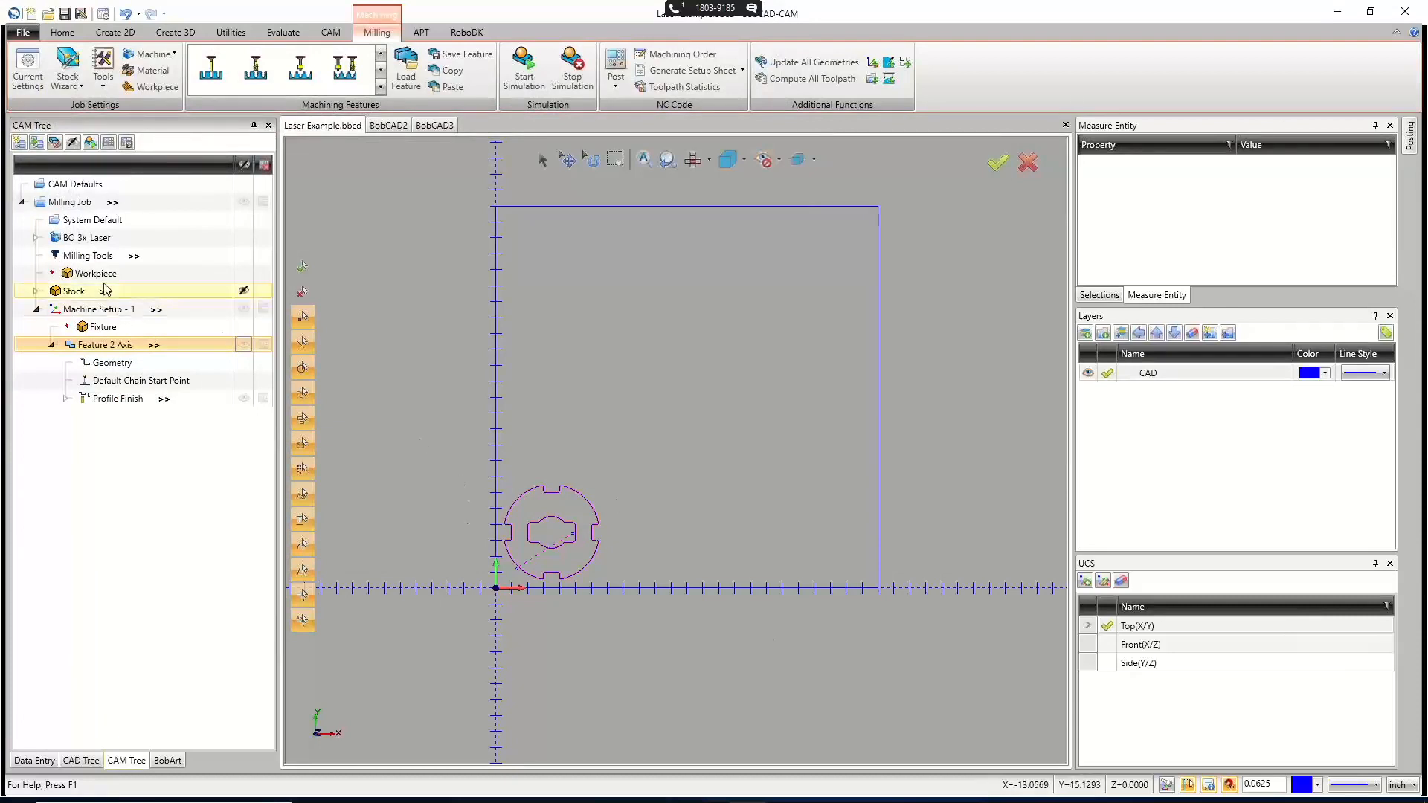
# Delete the entire Milling Job from the CAM tree.
pyautogui.rightClick(63, 206)
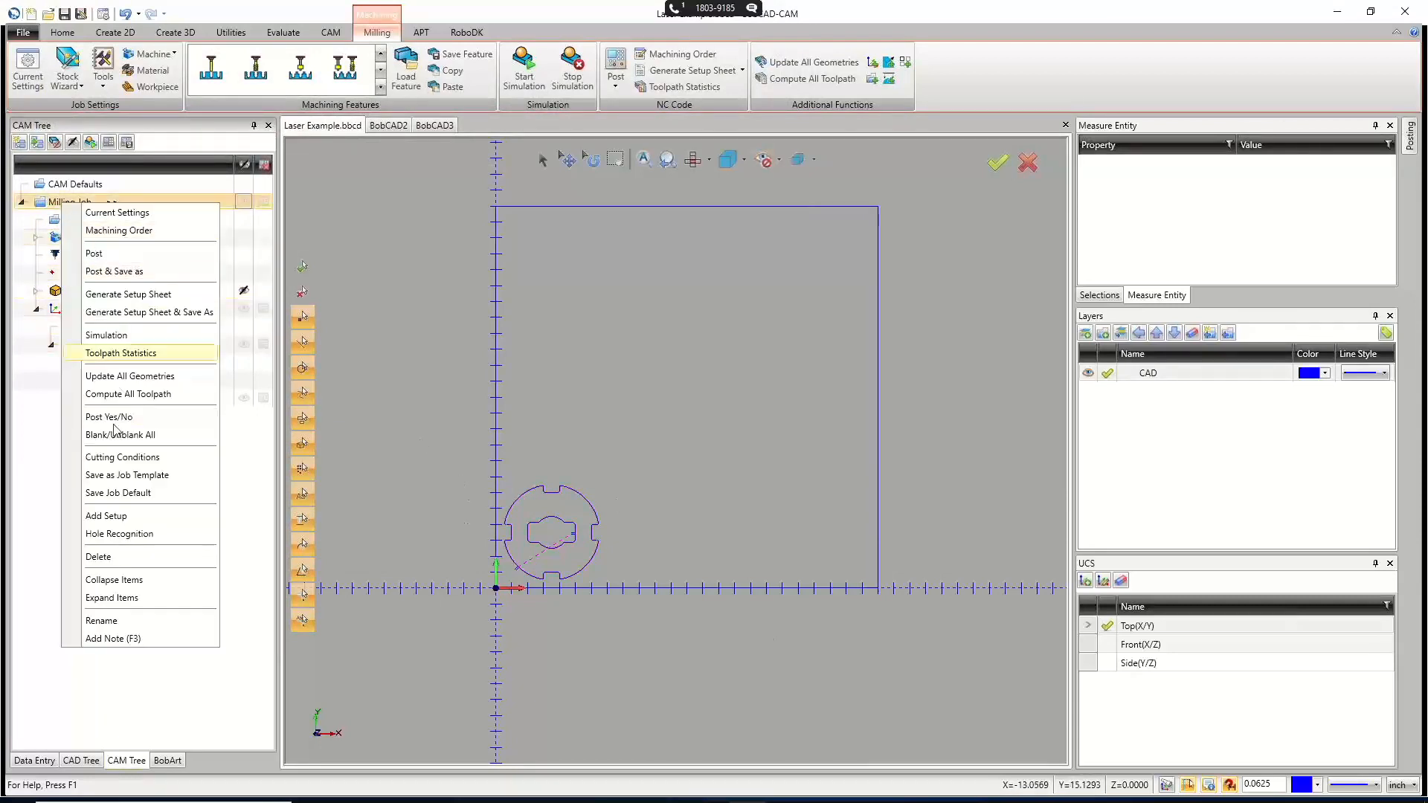
pyautogui.click(106, 557)
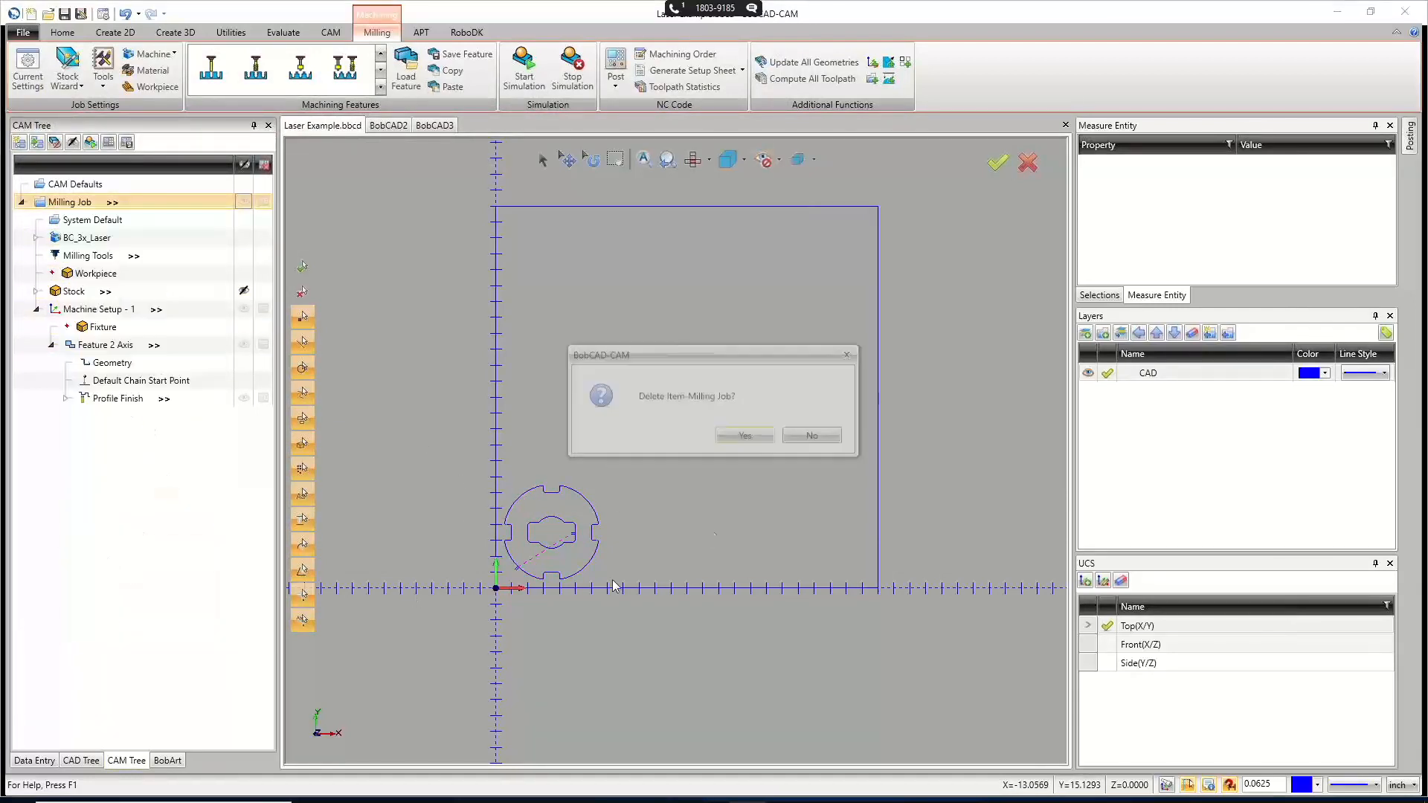
pyautogui.click(741, 432)
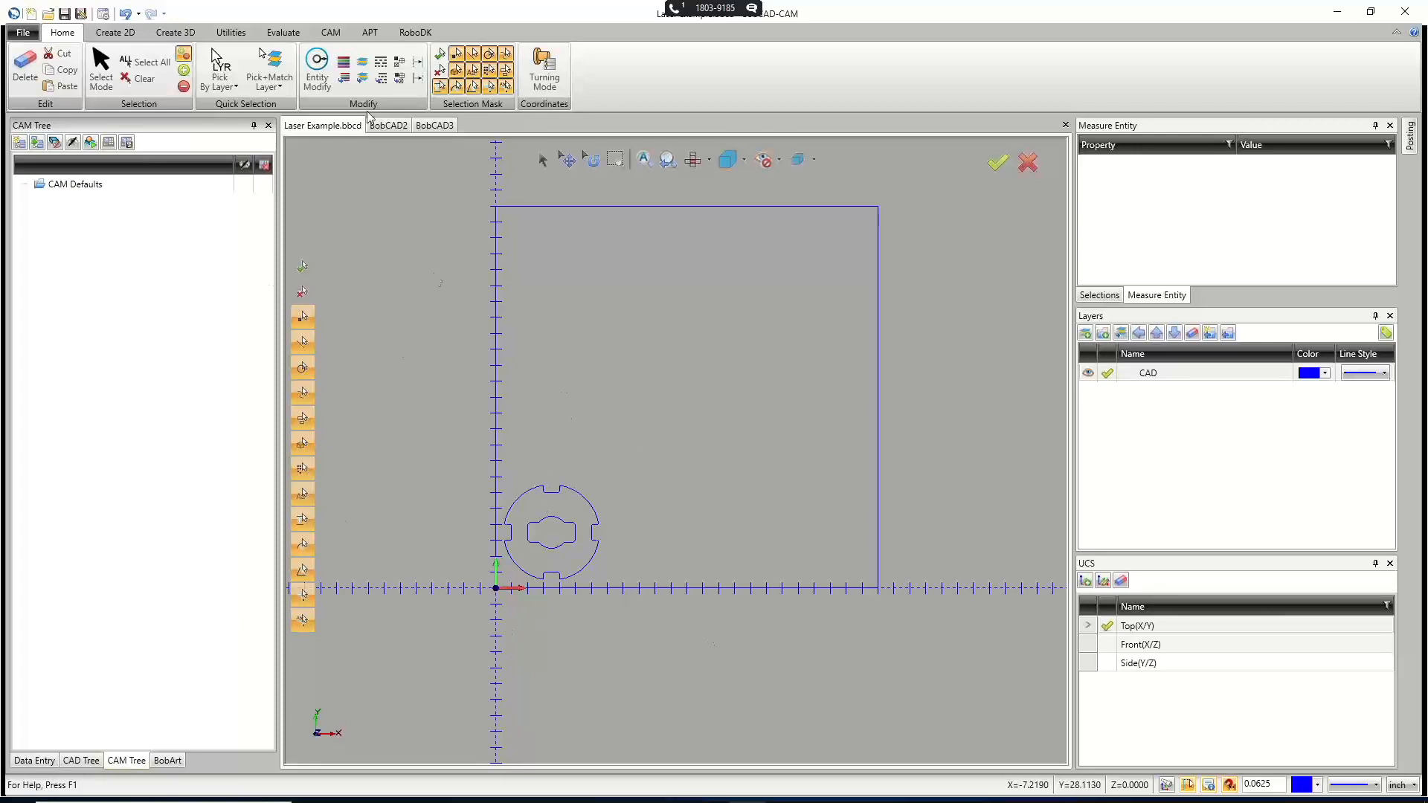
# Create a new milling job for the BC_3x_Laser machine with the System Default template and start its Stock Wizard.
pyautogui.rightClick(80, 185)
pyautogui.click(108, 197)
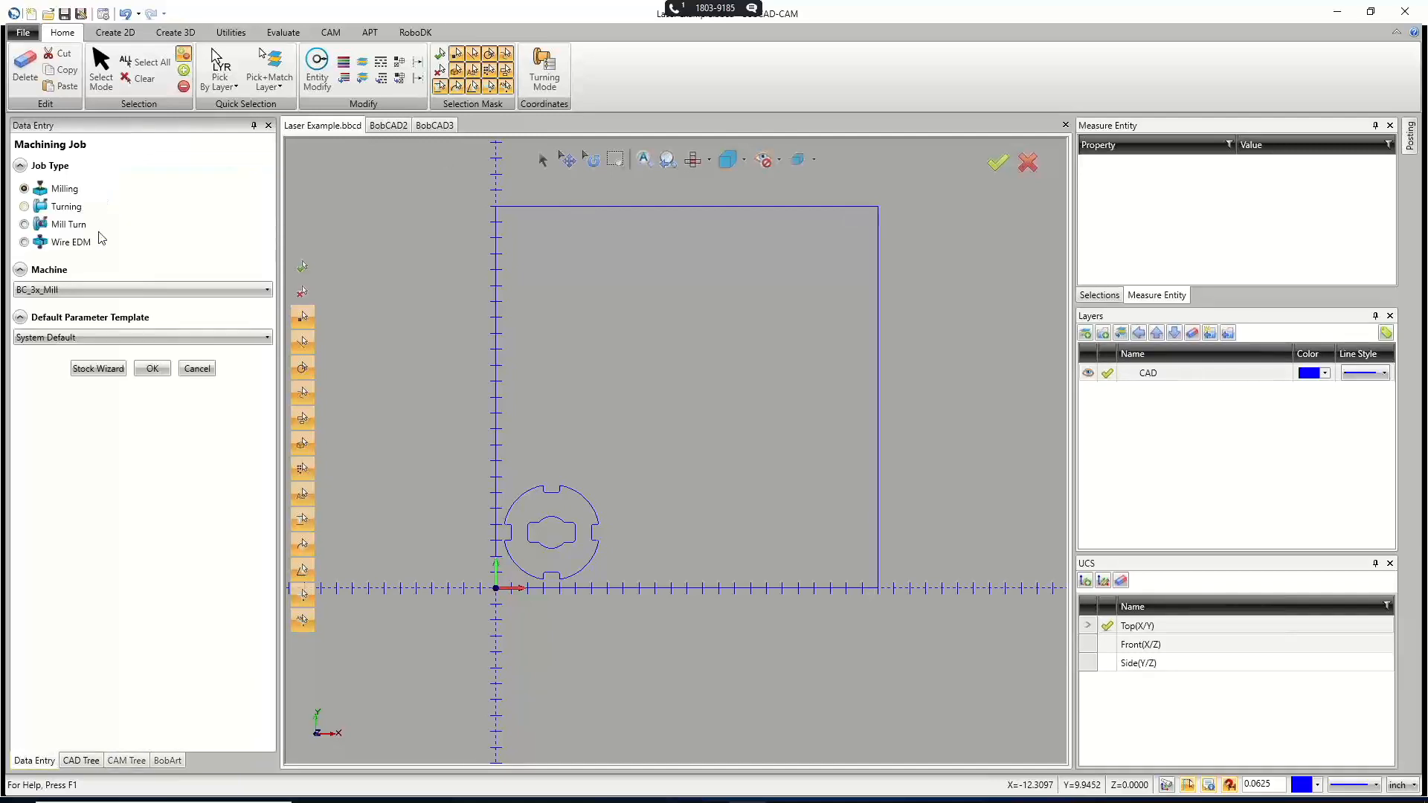
pyautogui.click(85, 287)
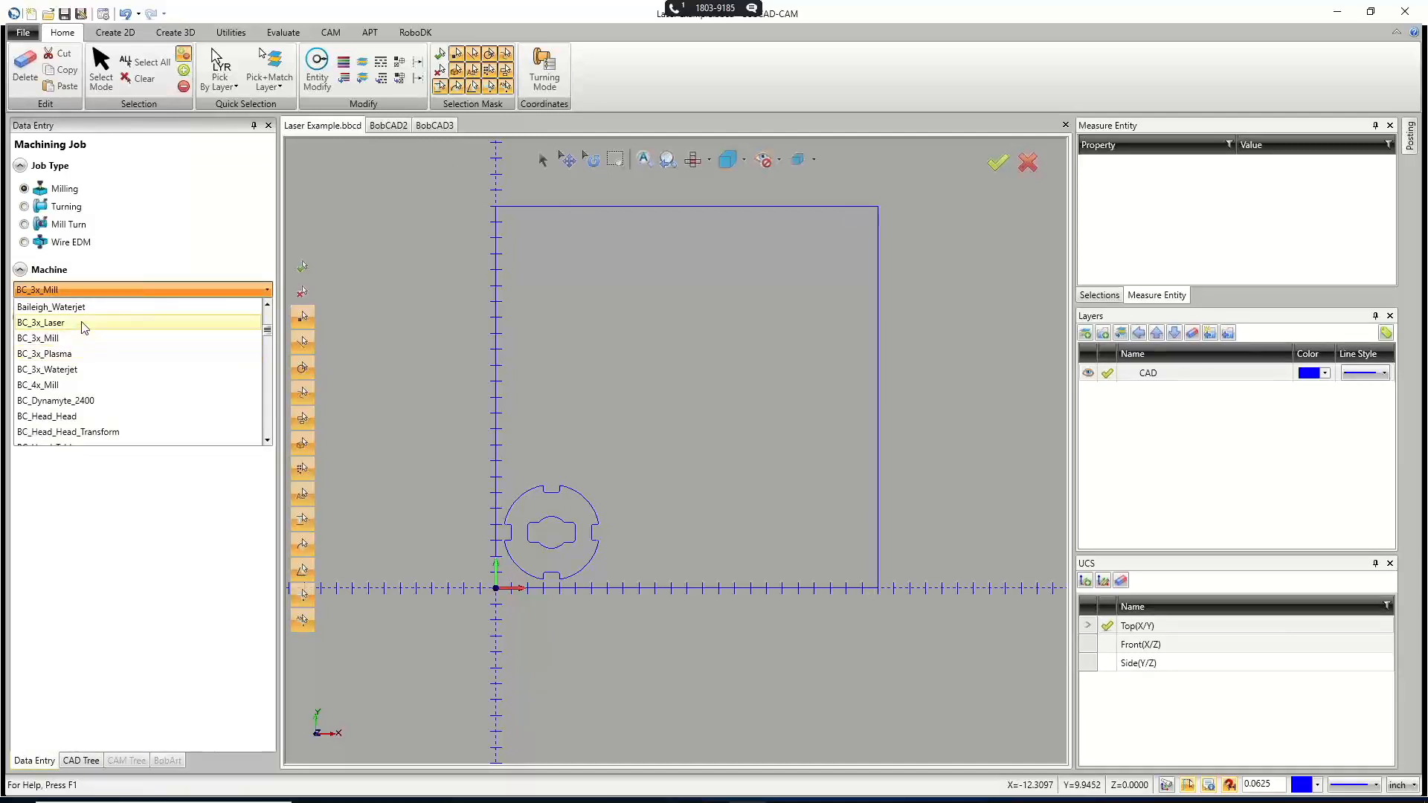
pyautogui.click(82, 322)
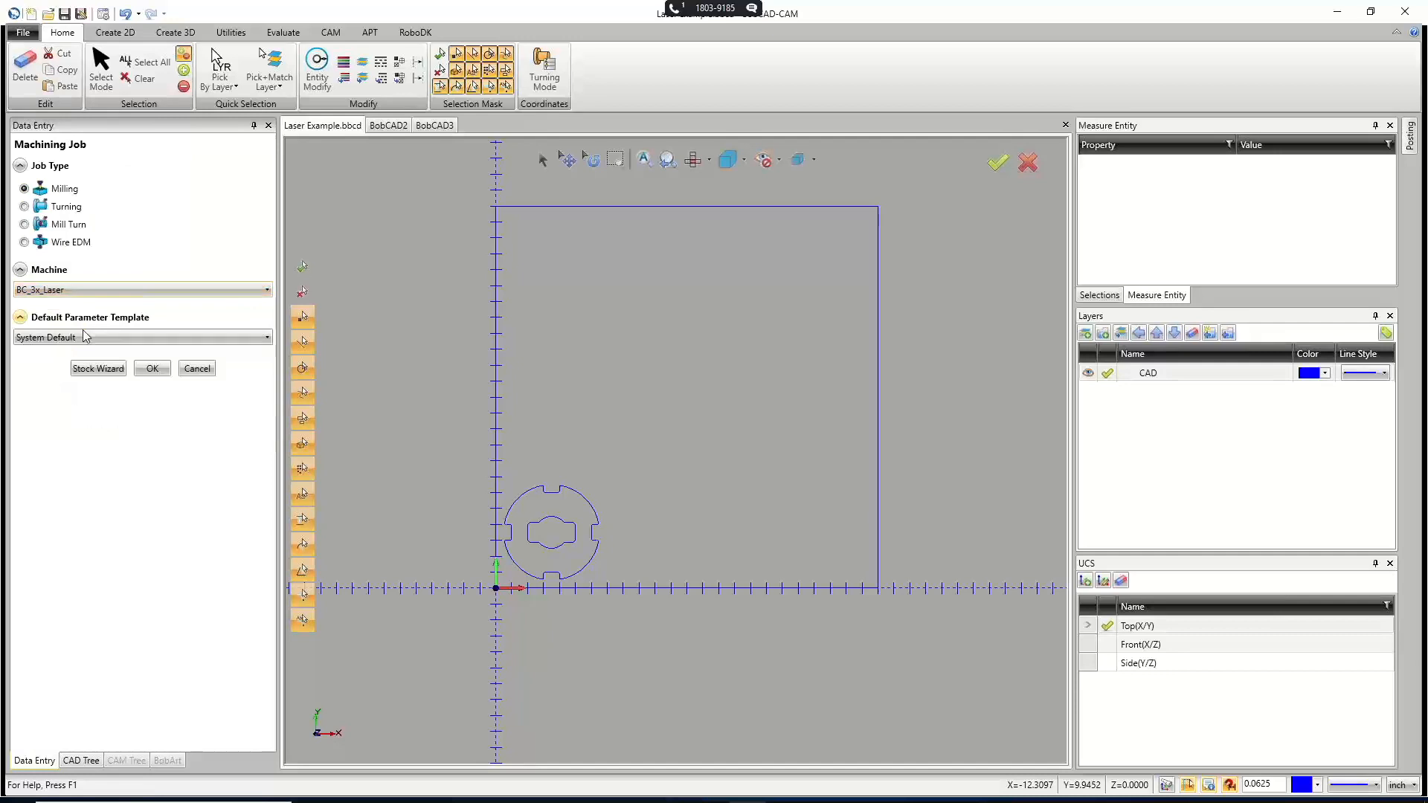
pyautogui.click(94, 370)
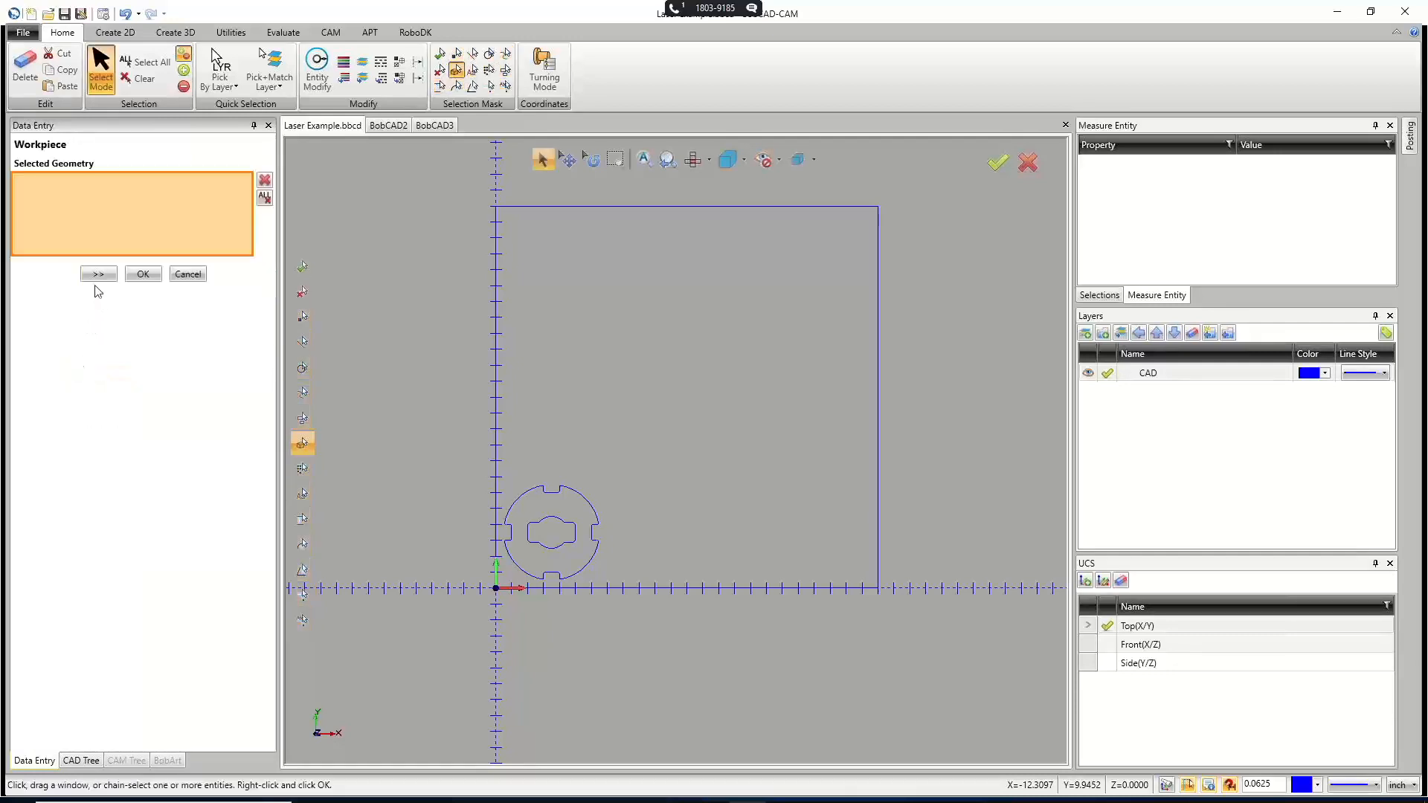
# Skip the workpiece selection, set the rectangular stock's Z dimension to 0.5, and accept the default machine setup.
pyautogui.click(98, 274)
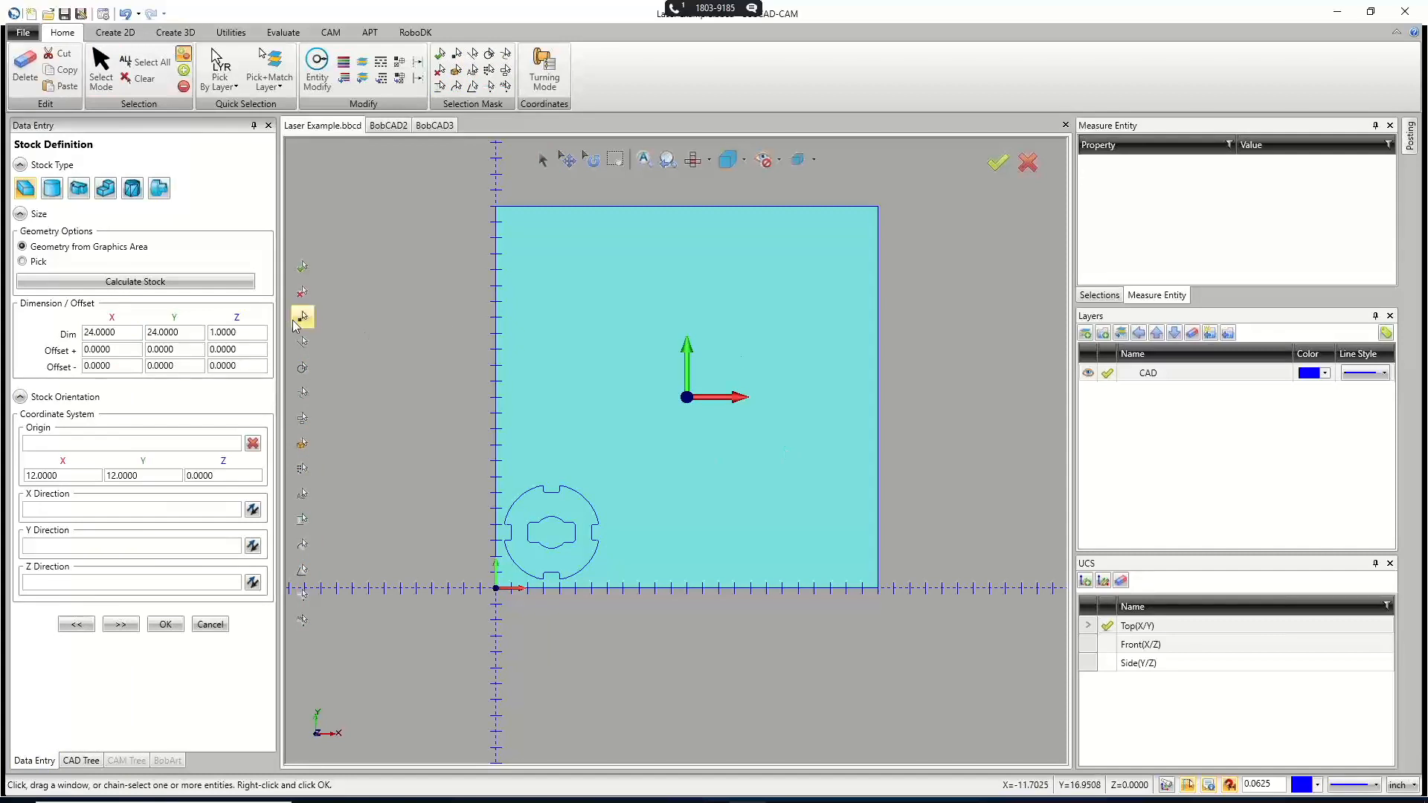
pyautogui.moveTo(249, 332); pyautogui.dragTo(162, 319)
pyautogui.press('BackSpace')
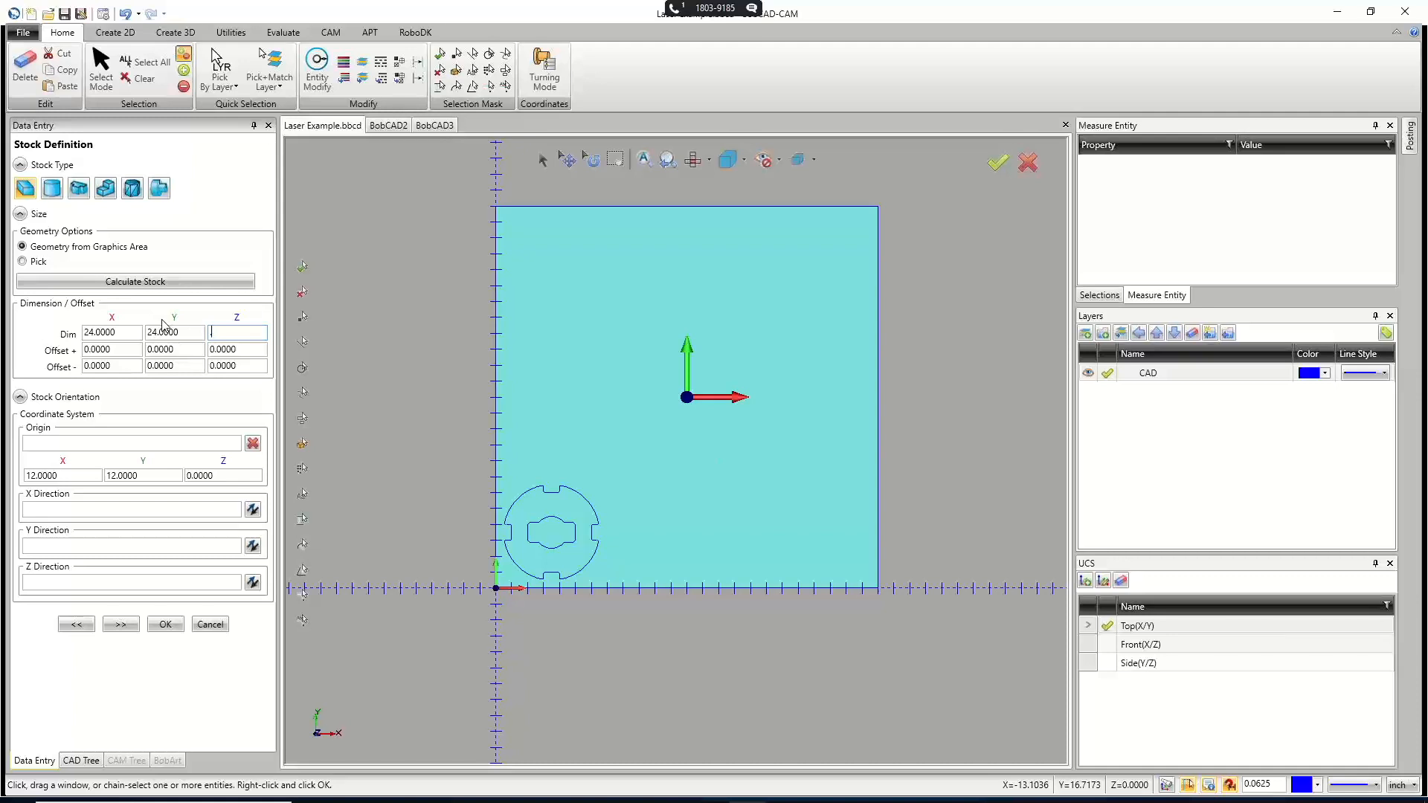
pyautogui.write('.5000')
pyautogui.click(121, 624)
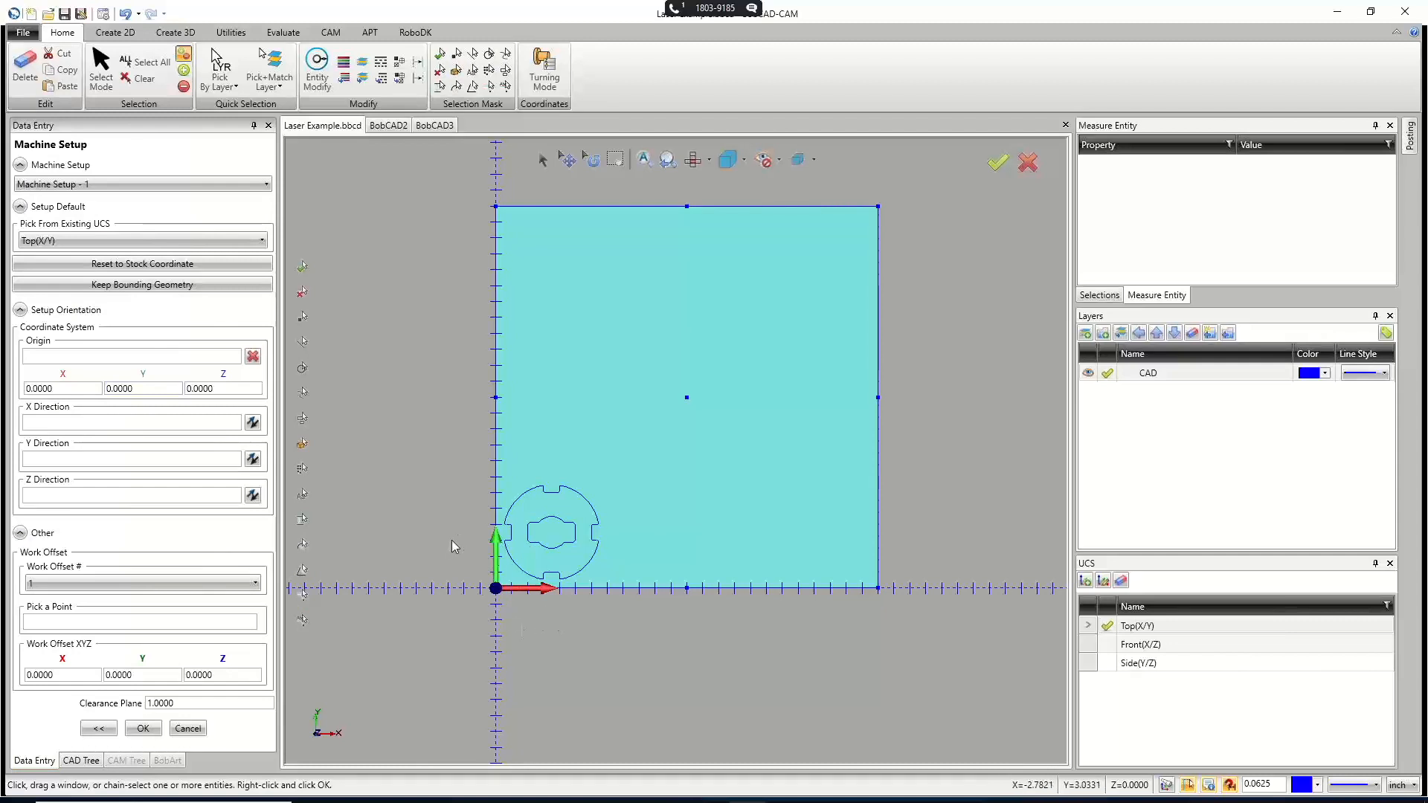
pyautogui.click(143, 729)
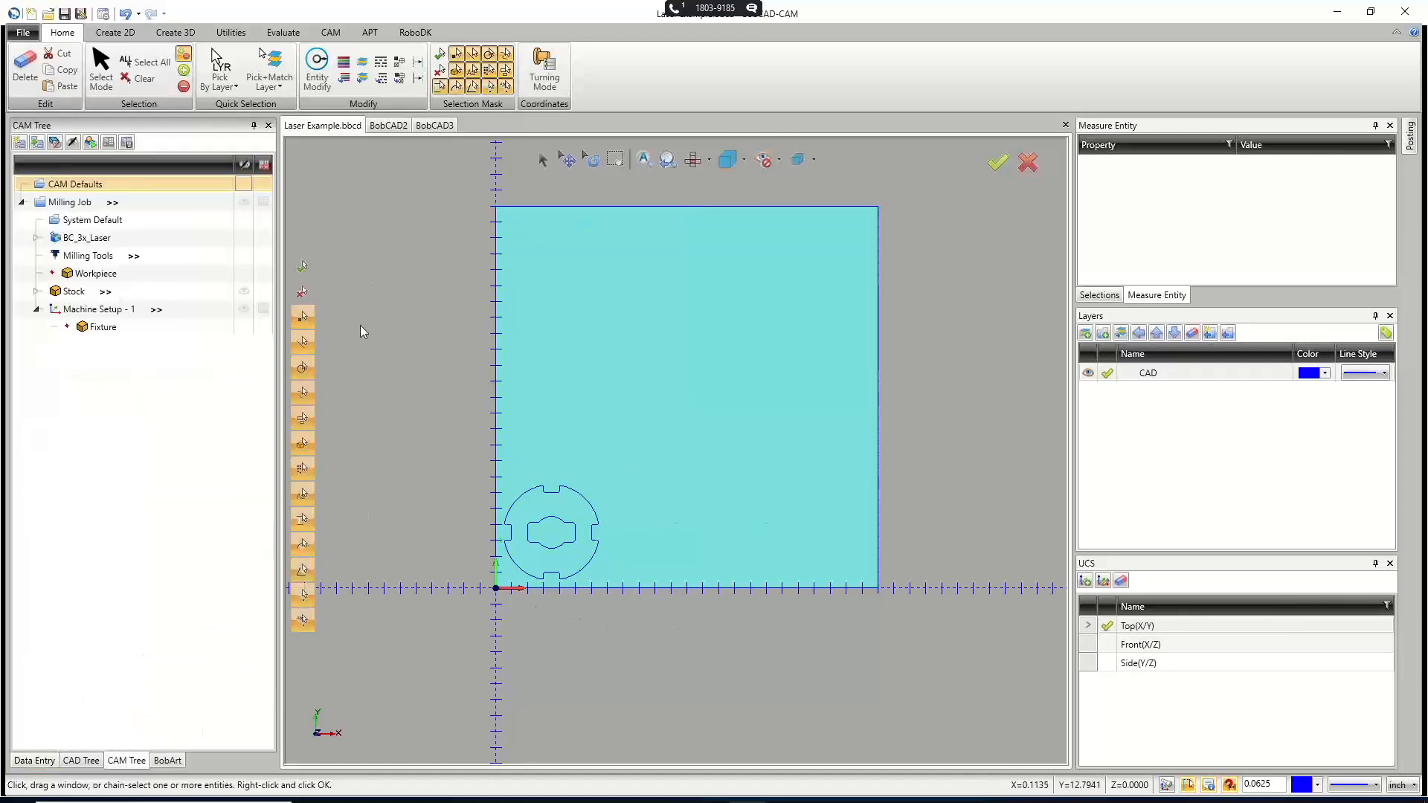
# Load the saved feature file Laser Profile.bcom into Machine Setup - 1, including its Top of Feature and Depth values.
pyautogui.click(117, 311)
pyautogui.rightClick(119, 313)
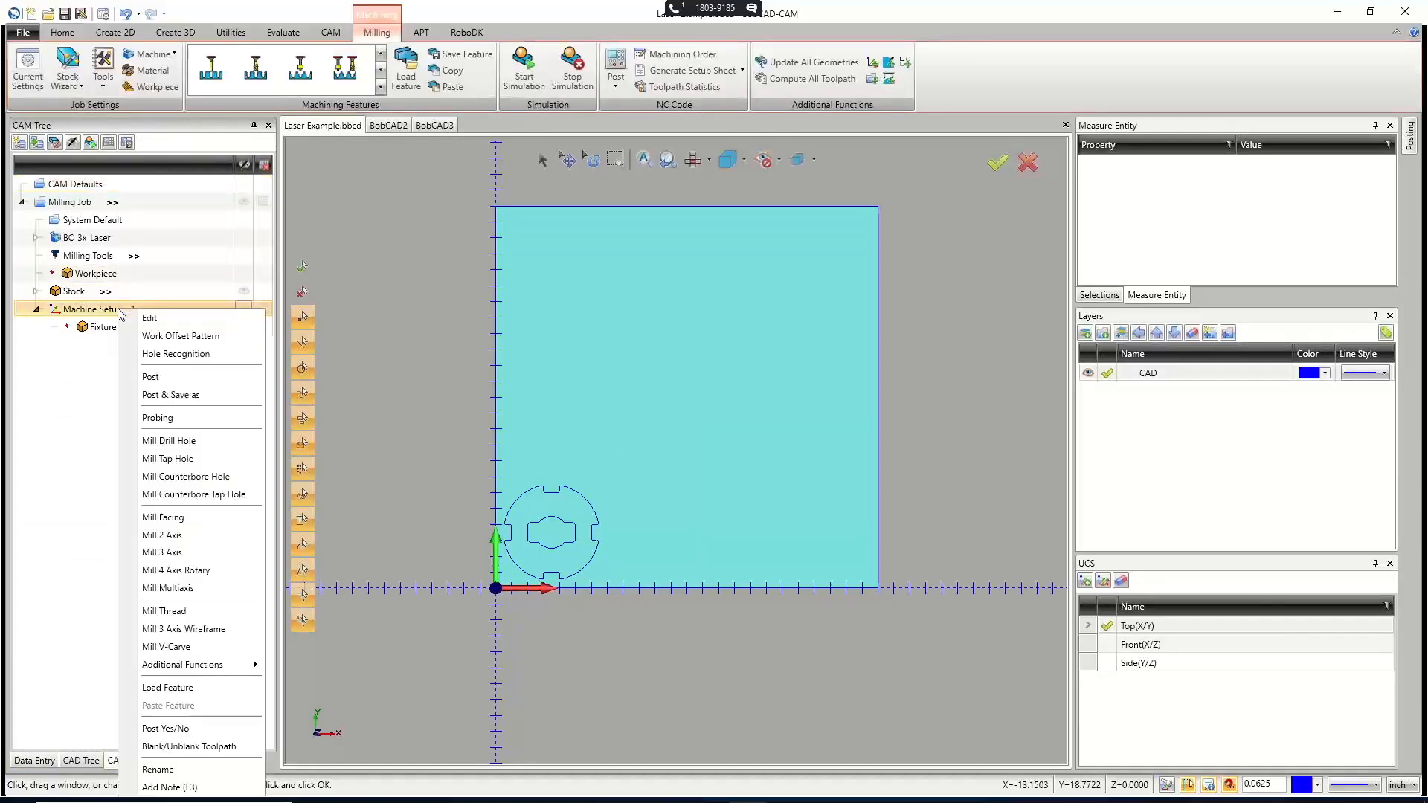
pyautogui.click(211, 688)
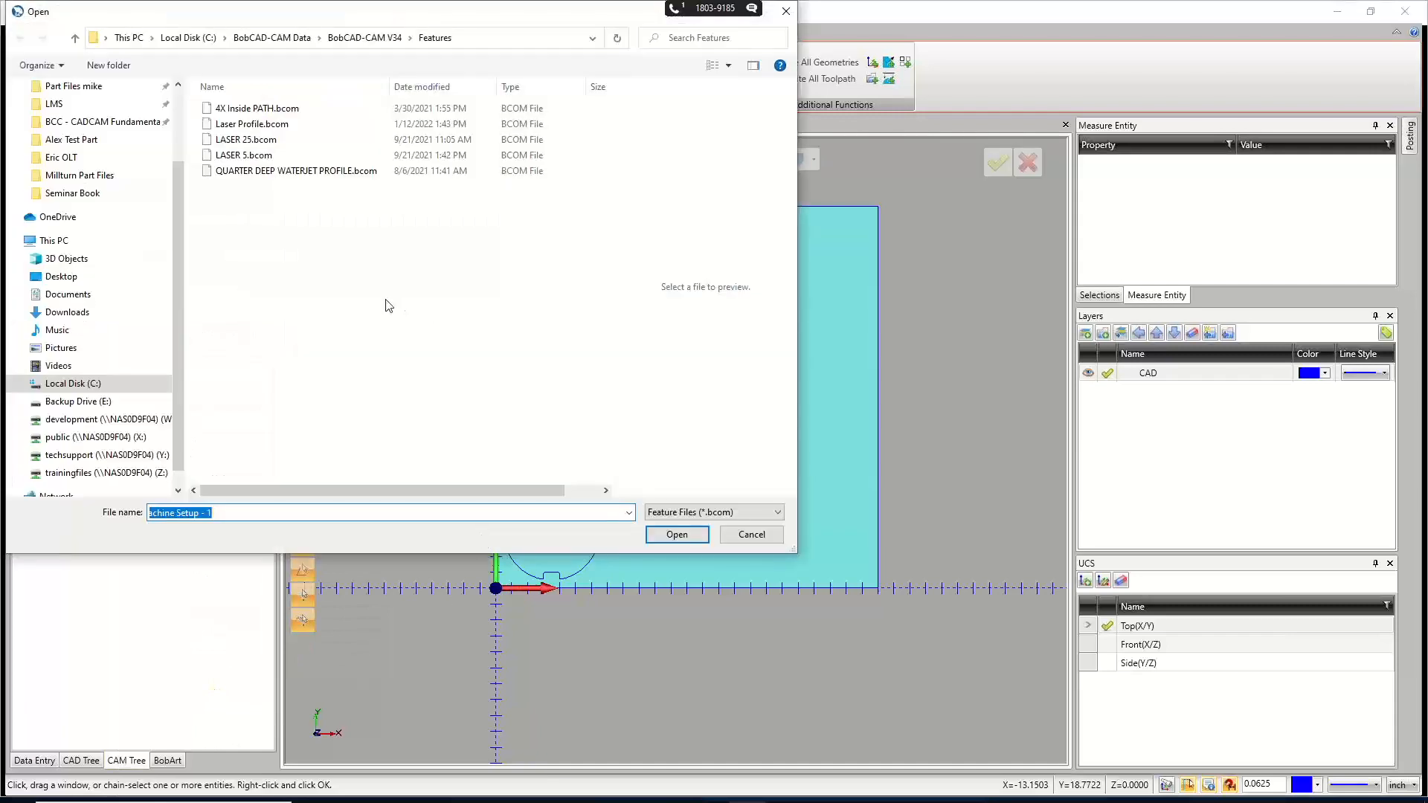
pyautogui.click(249, 124)
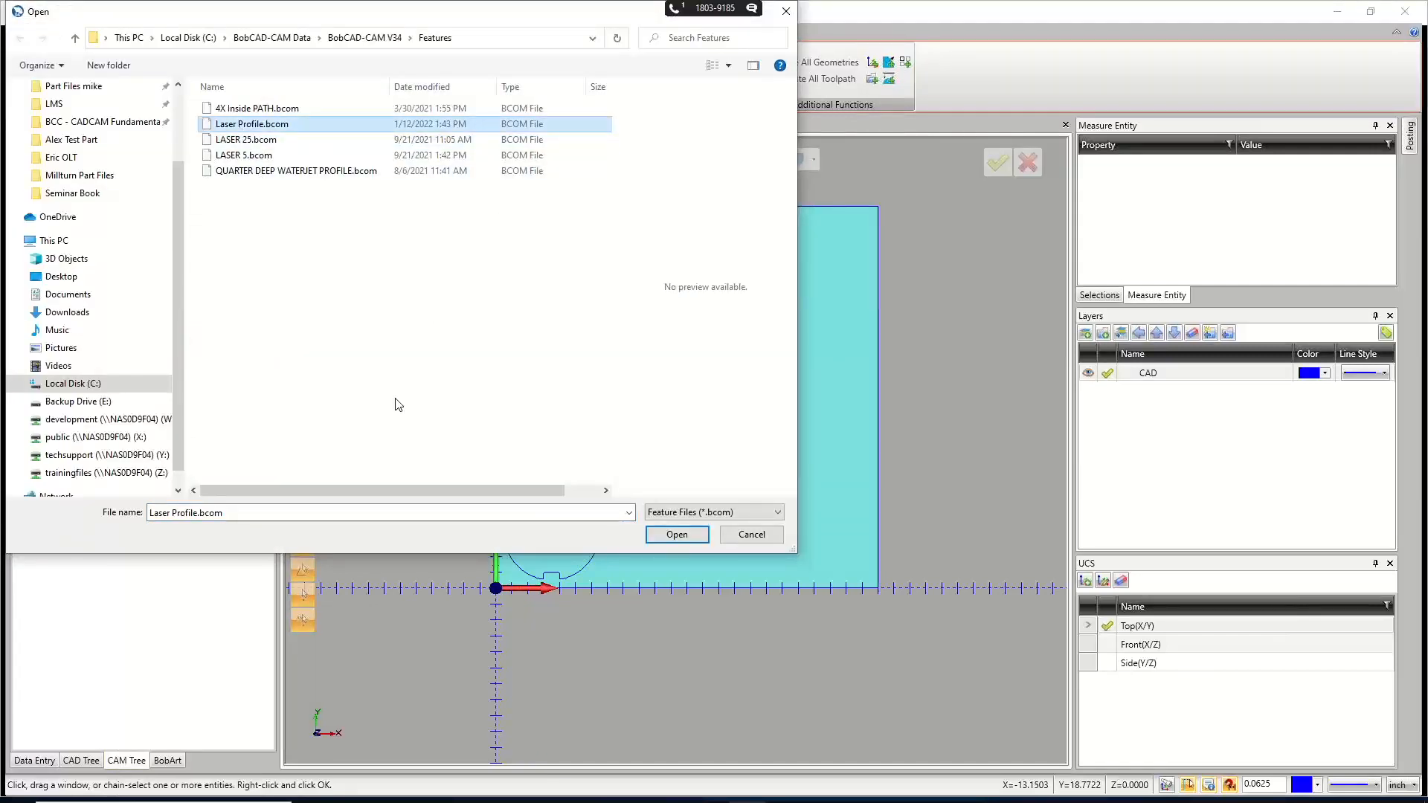
pyautogui.click(677, 534)
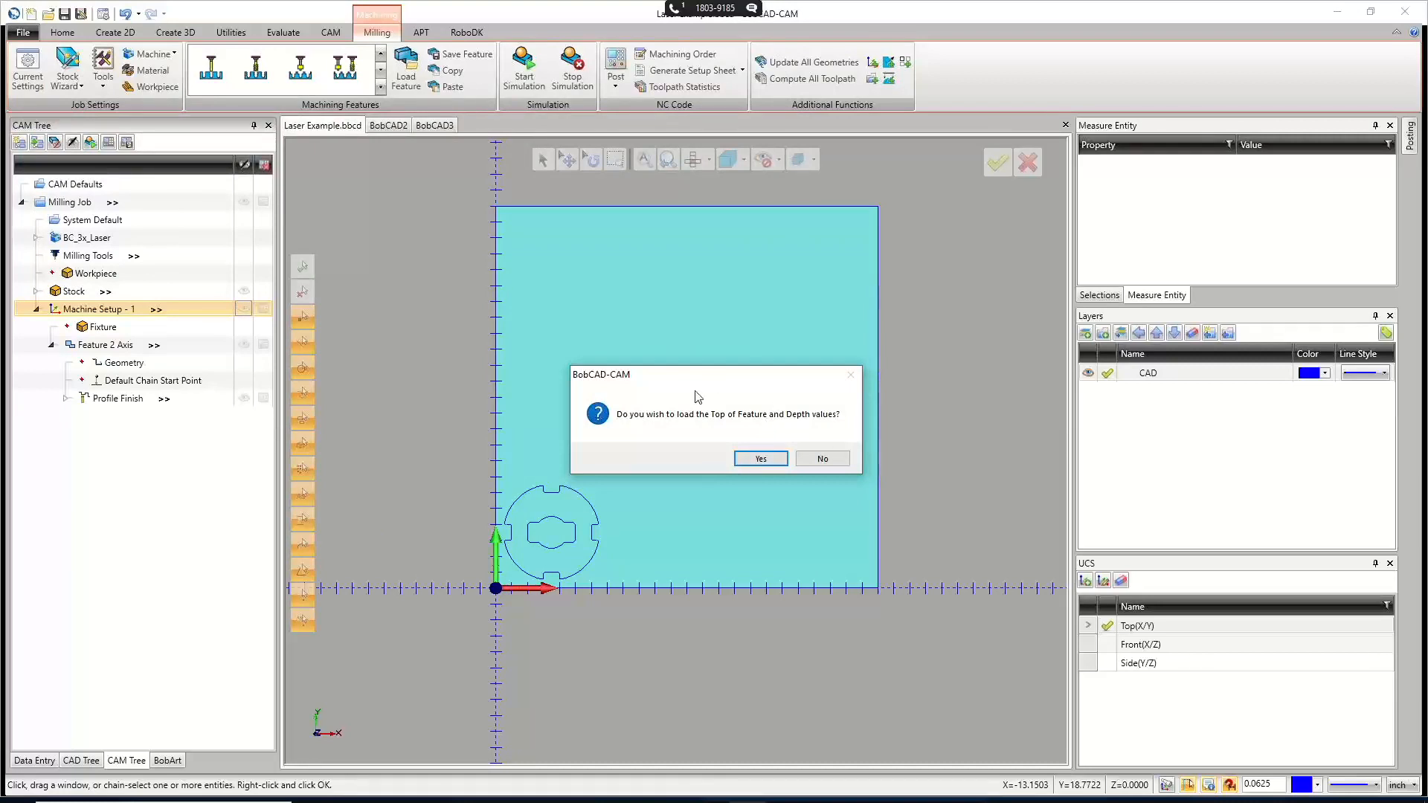
pyautogui.click(760, 458)
# Assign the round part's outer and inner profiles as the geometry of Feature 2 Axis.
pyautogui.scroll(5, 565, 561)
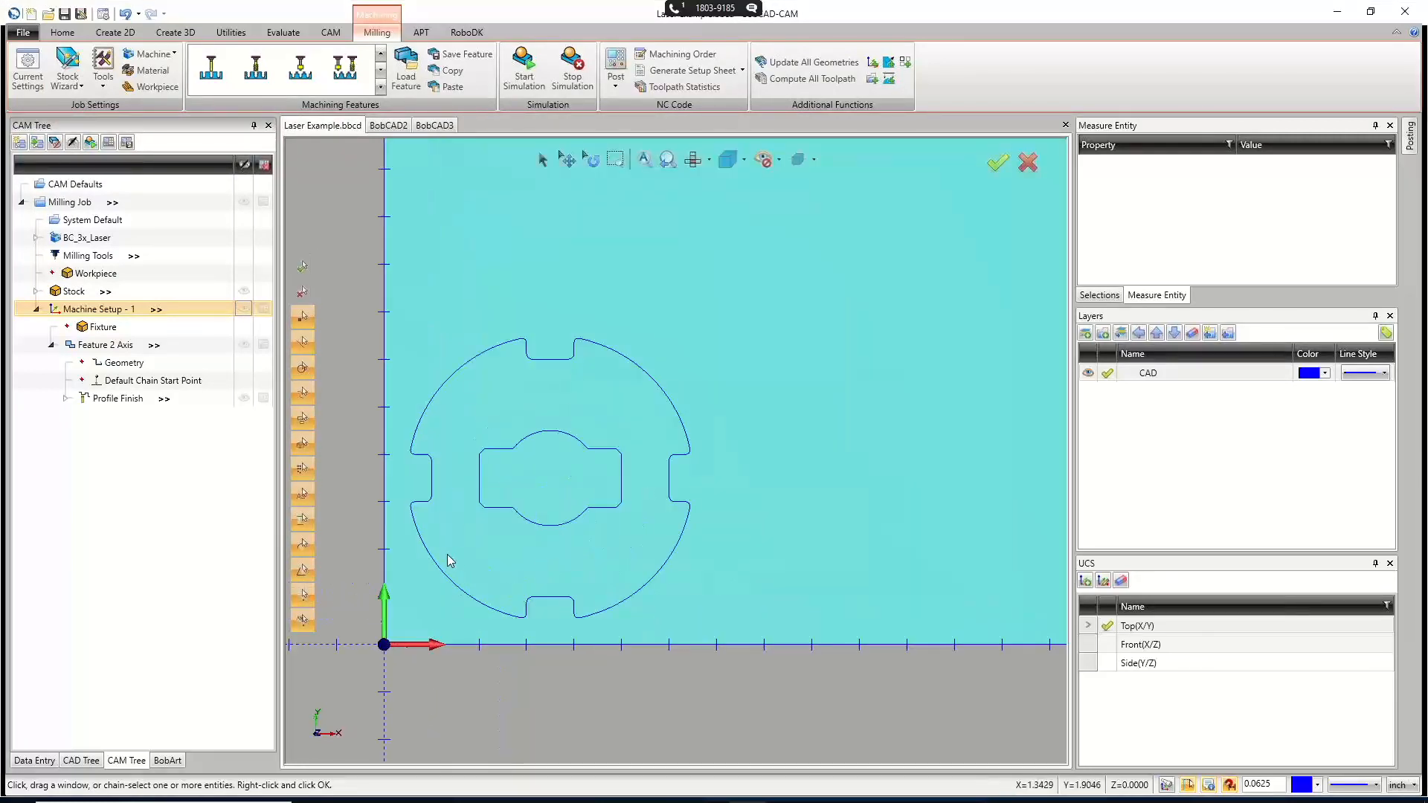
pyautogui.scroll(-2, 446, 555)
pyautogui.scroll(3, 397, 544)
pyautogui.scroll(2, 395, 540)
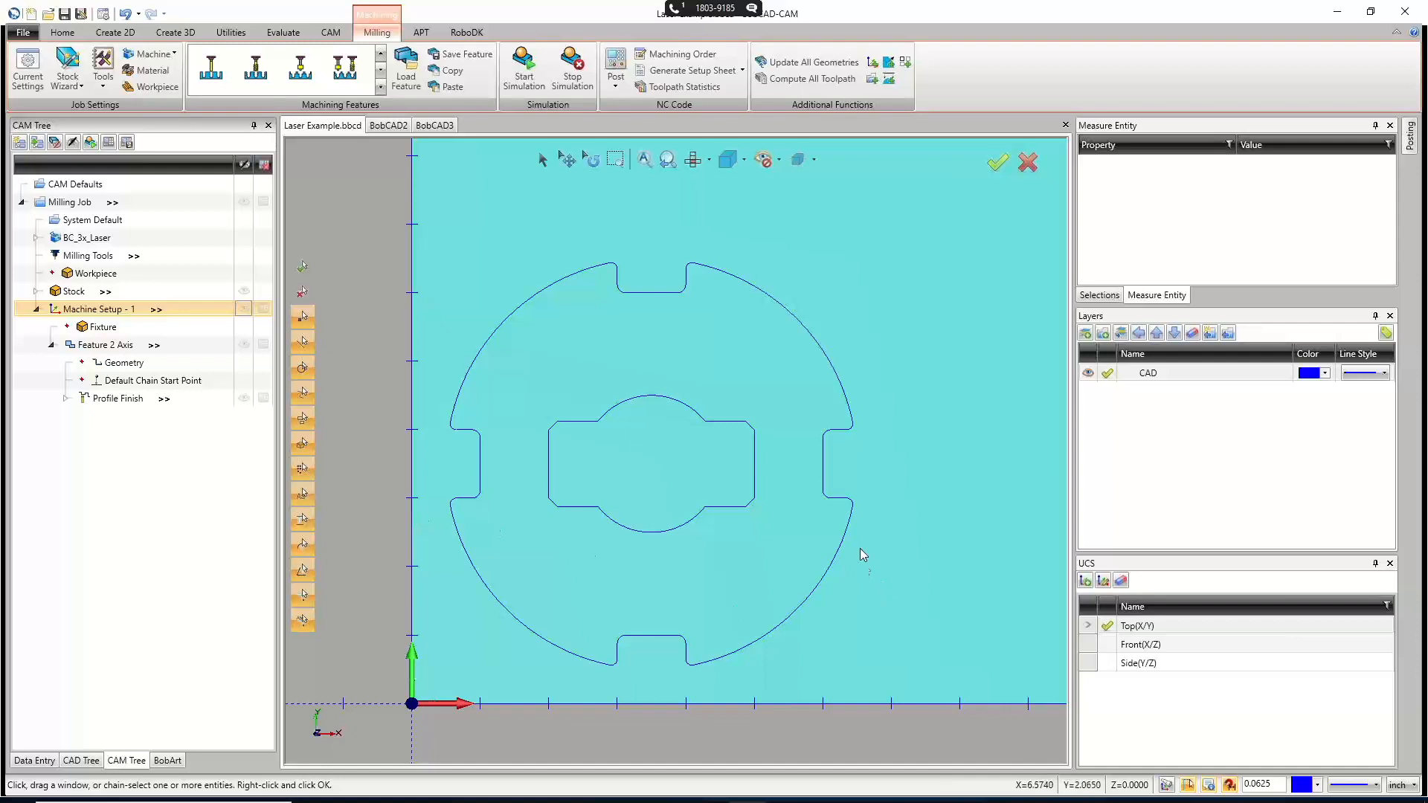
pyautogui.moveTo(784, 573); pyautogui.dragTo(792, 473, button='middle')
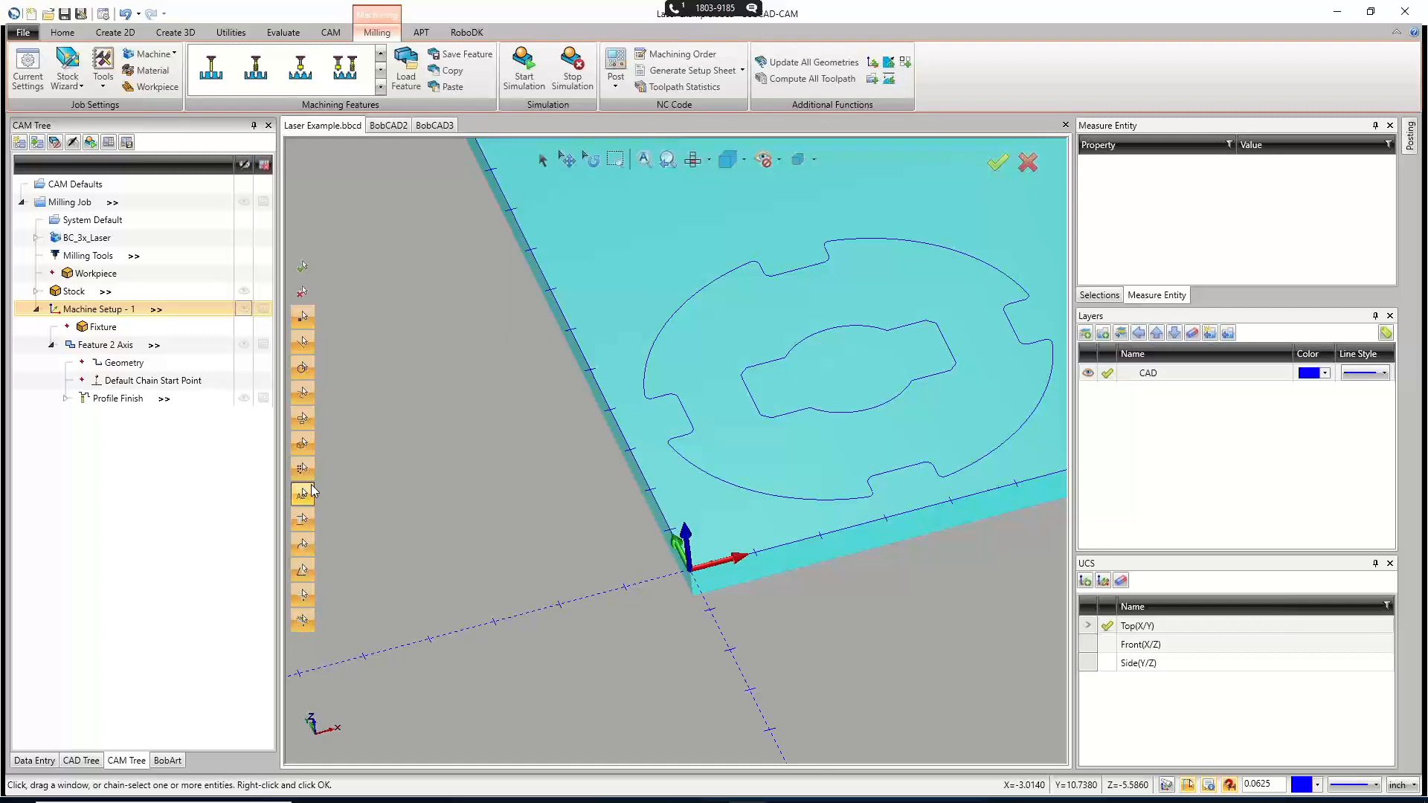
pyautogui.rightClick(29, 363)
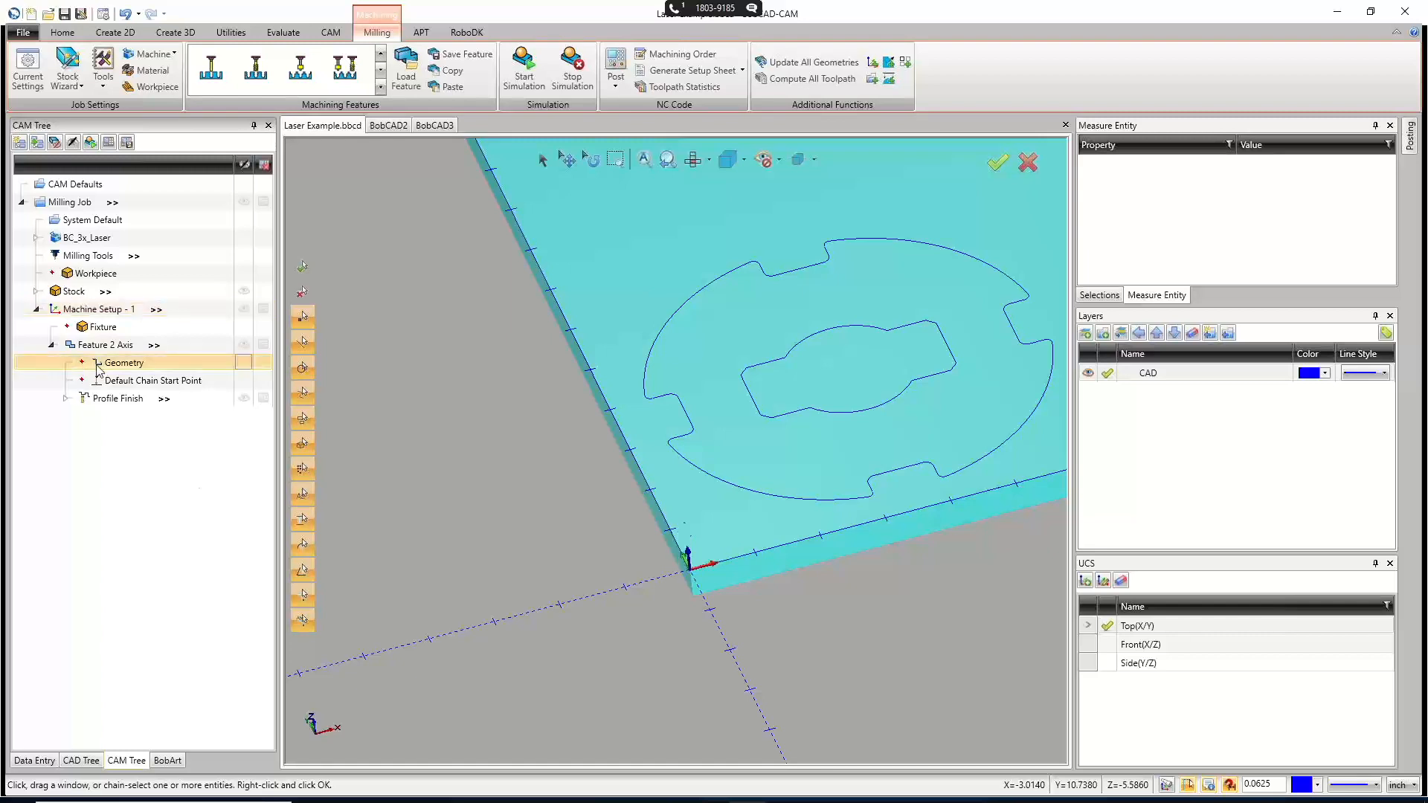
pyautogui.click(81, 375)
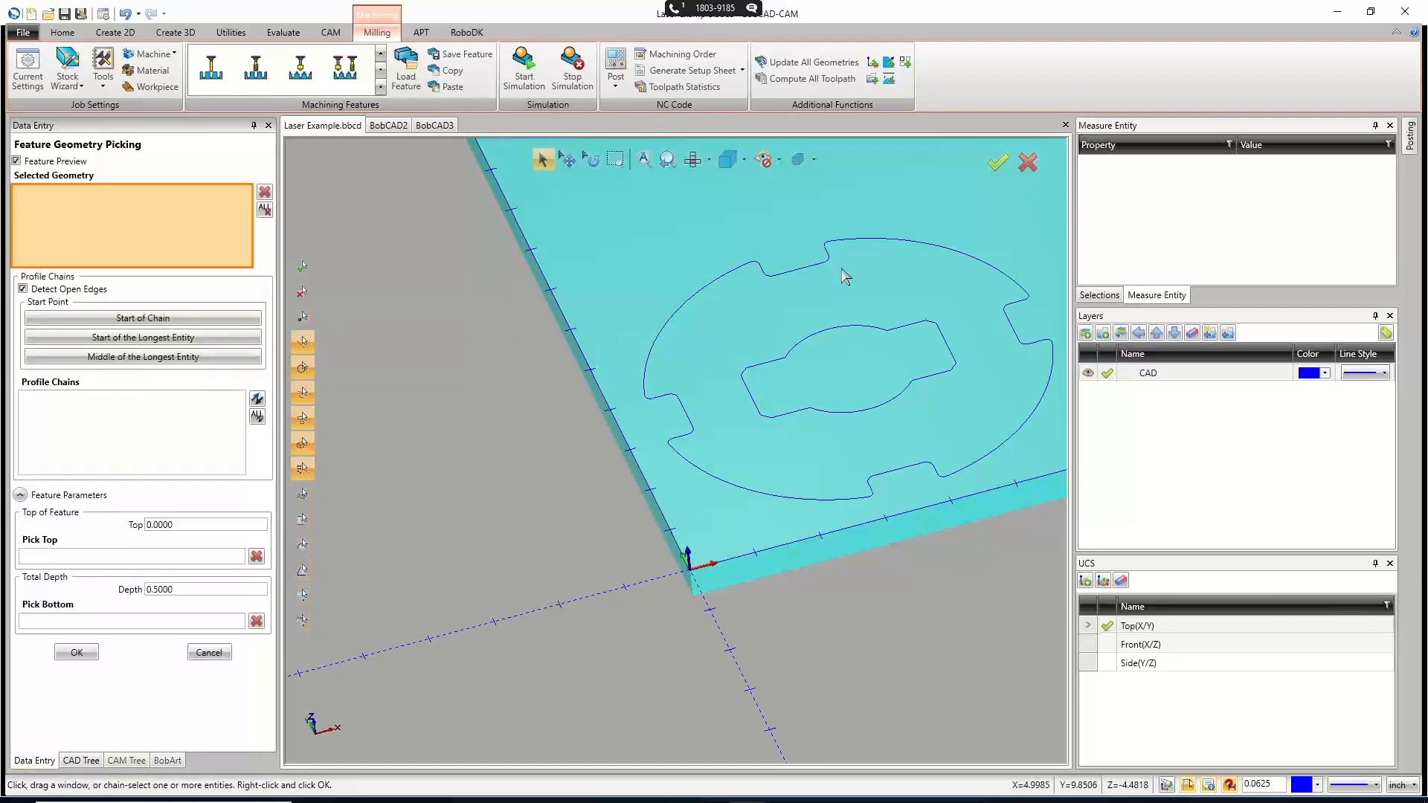
pyautogui.scroll(-2, 688, 185)
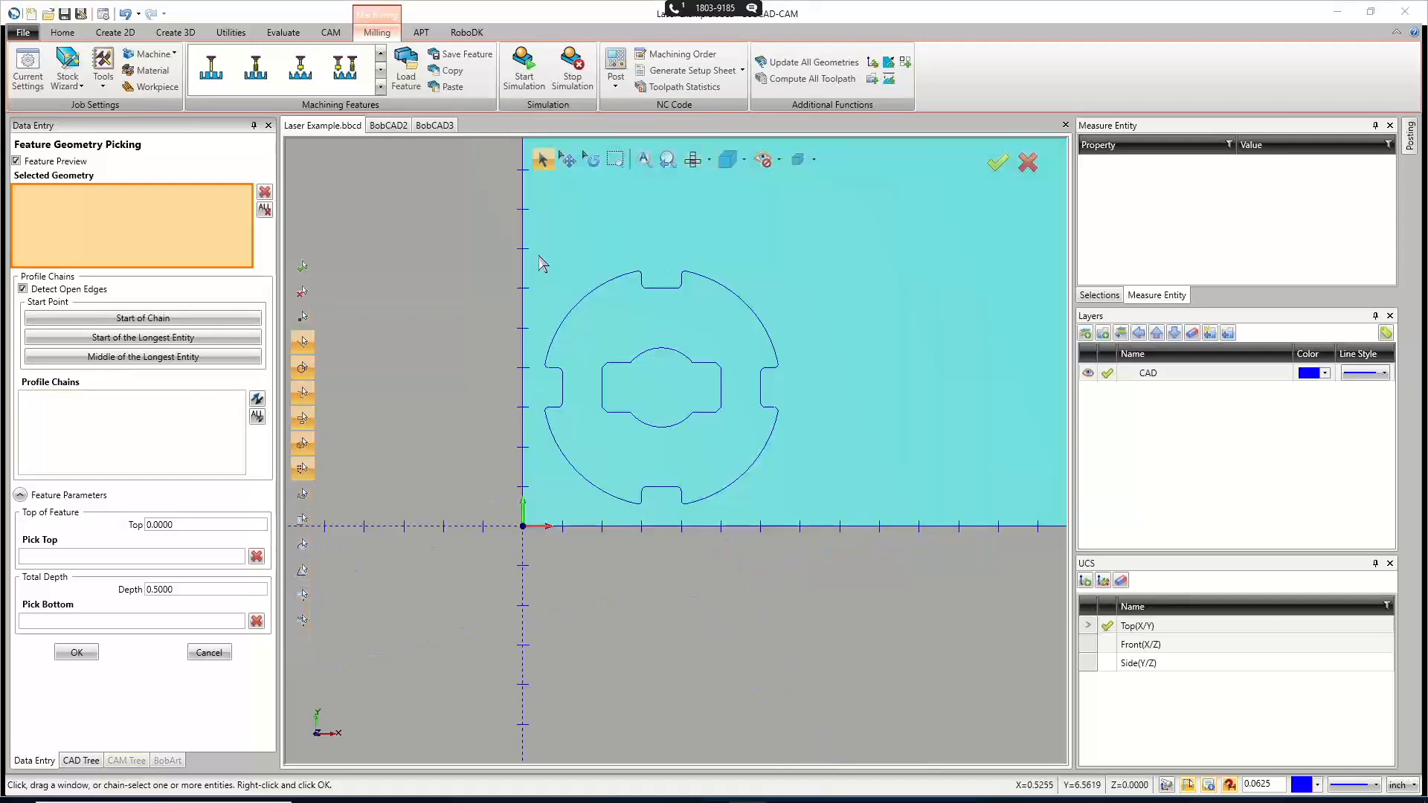
pyautogui.moveTo(535, 234); pyautogui.dragTo(838, 524)
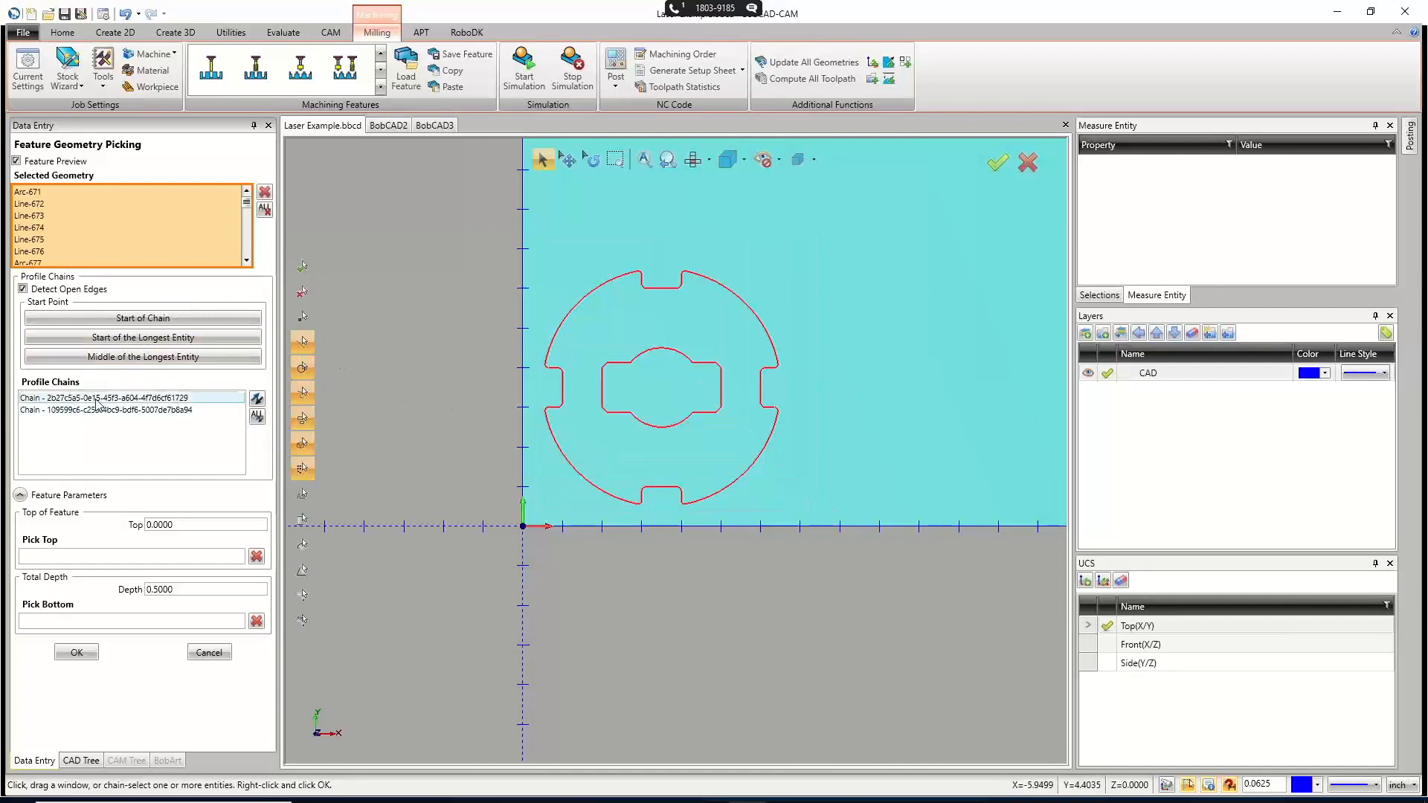
# Set the outer chain's start point on its lower-left arc and the inner chain's at the middle of its left vertical edge, and accept the geometry.
pyautogui.click(215, 433)
pyautogui.scroll(5, 687, 398)
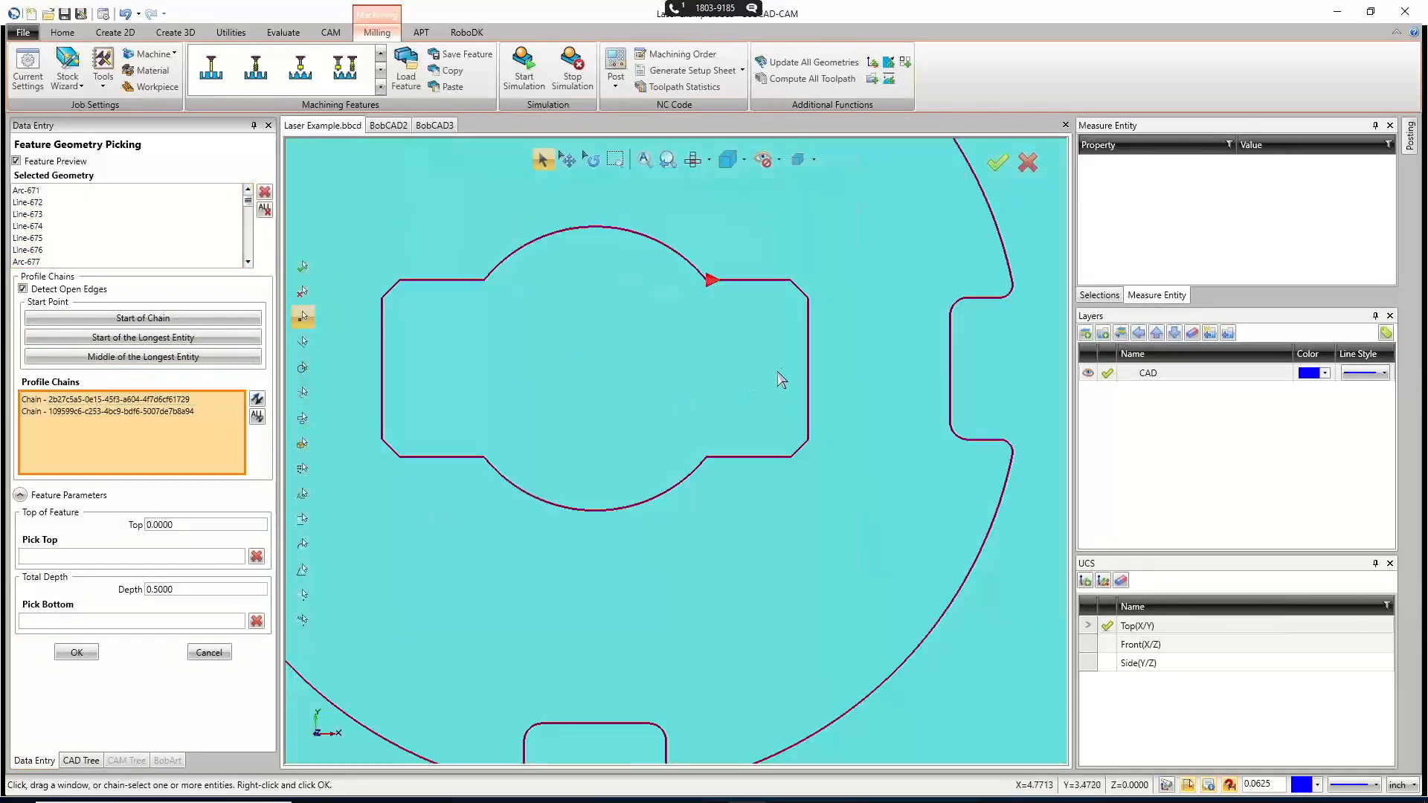
pyautogui.scroll(-2, 809, 371)
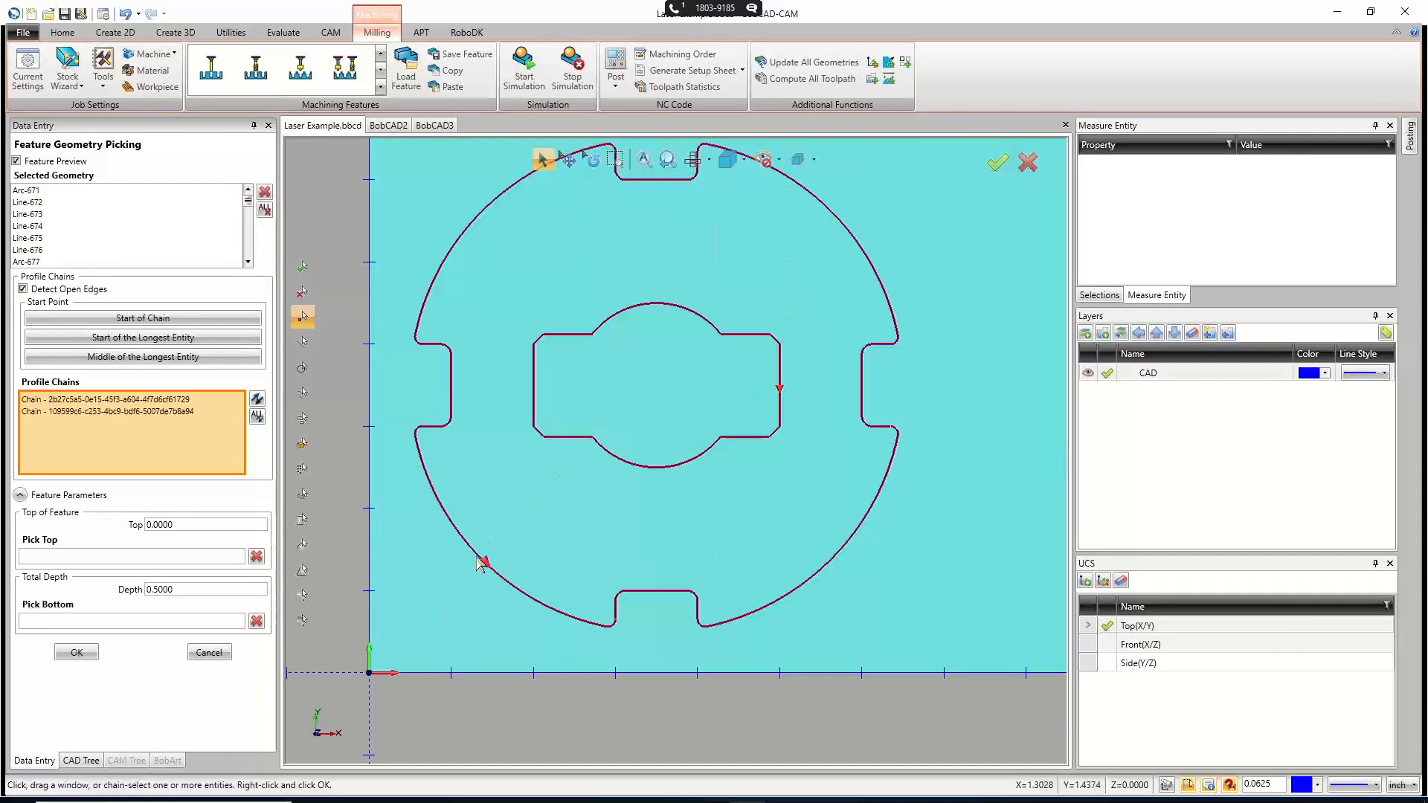
pyautogui.scroll(3, 478, 562)
pyautogui.scroll(-2, 473, 573)
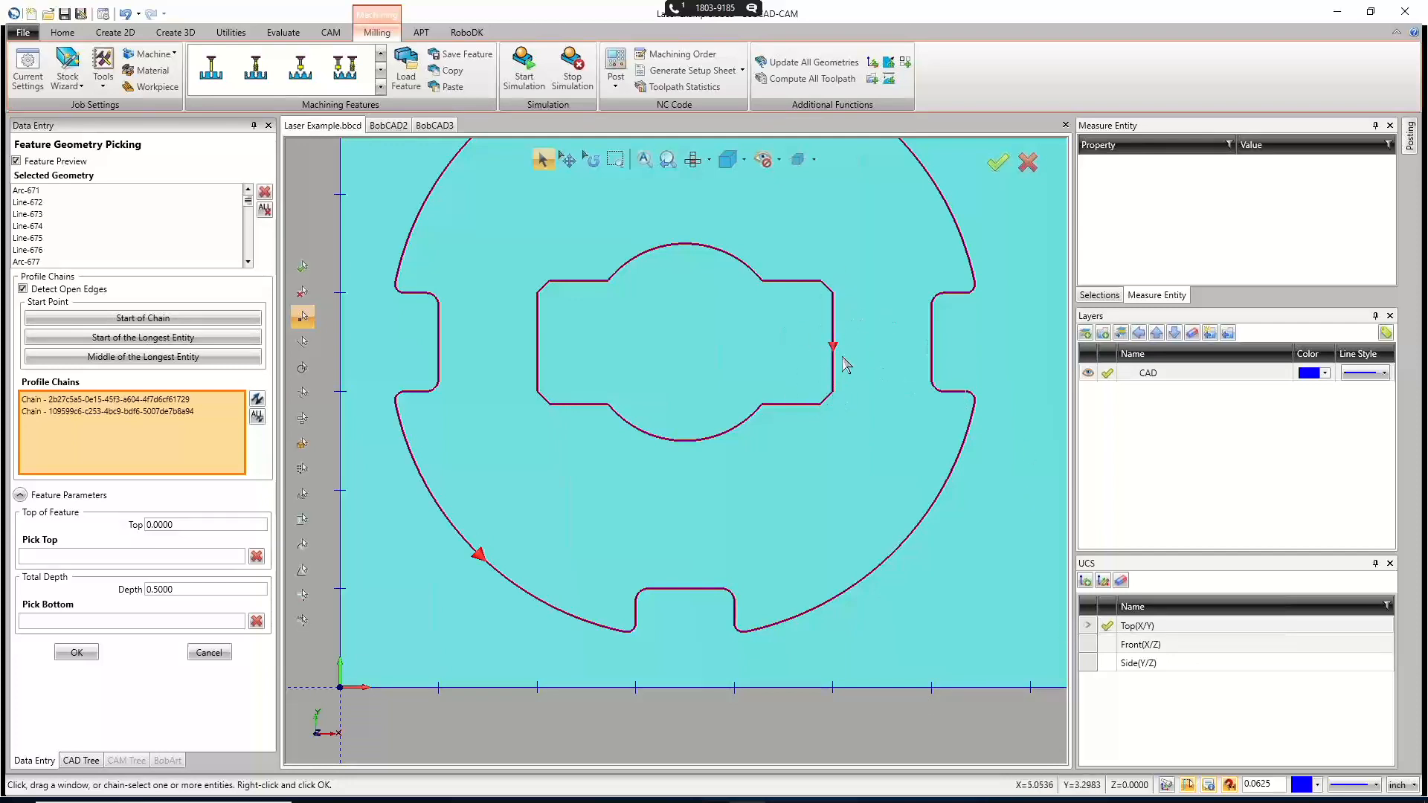
pyautogui.click(537, 342)
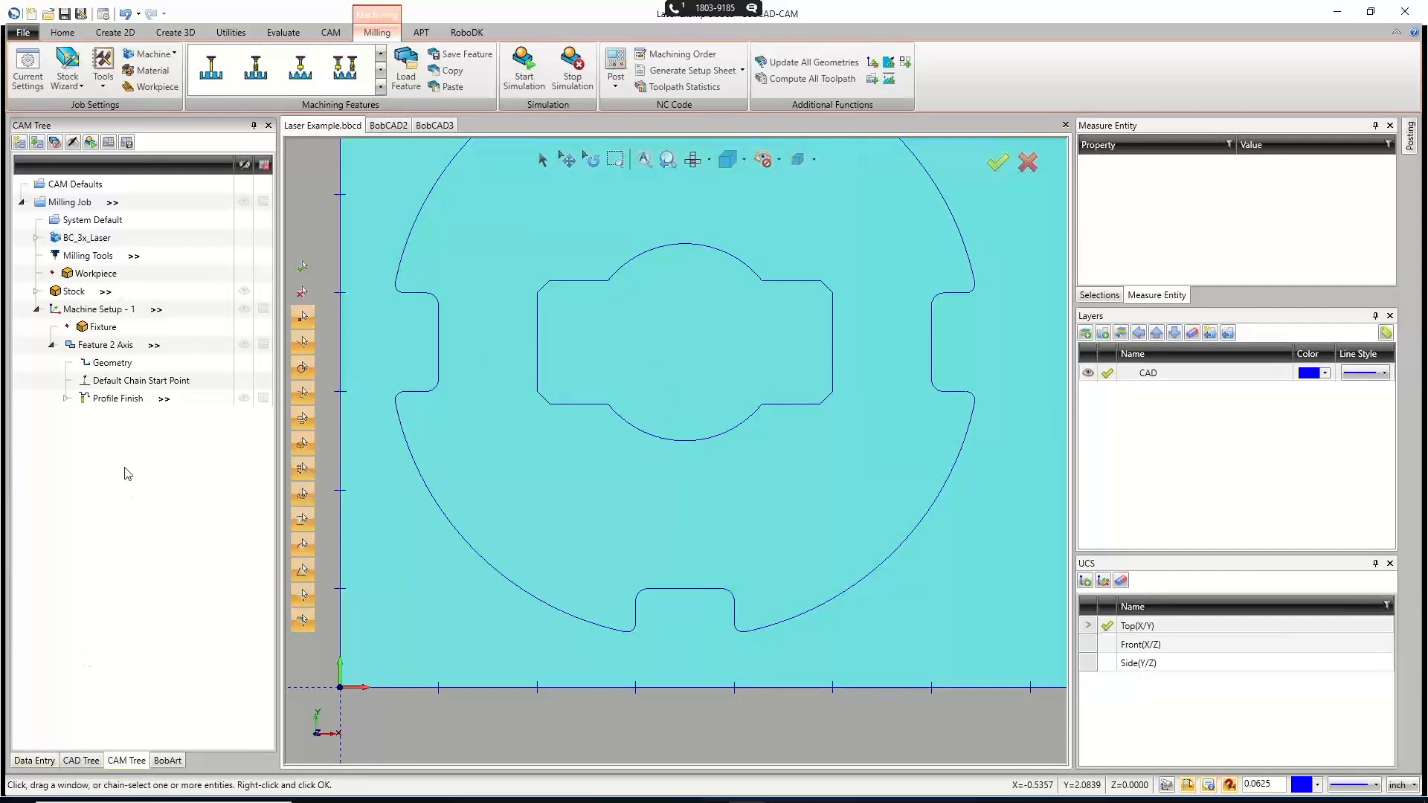
# Compute the Profile Finish toolpath and post the laser job's NC program for review with the BC_Laser post processor, closing the code view.
pyautogui.rightClick(112, 402)
pyautogui.click(145, 436)
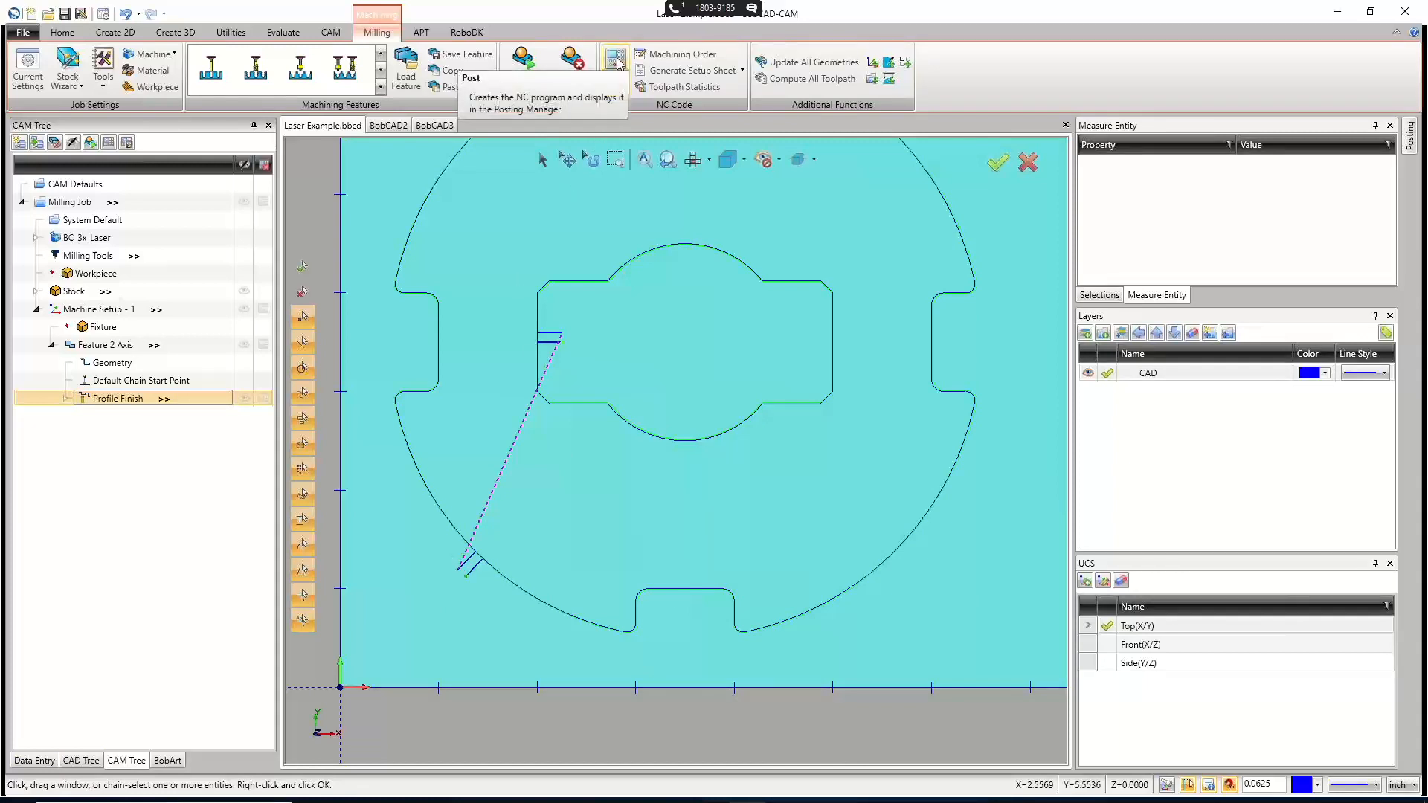
pyautogui.click(125, 236)
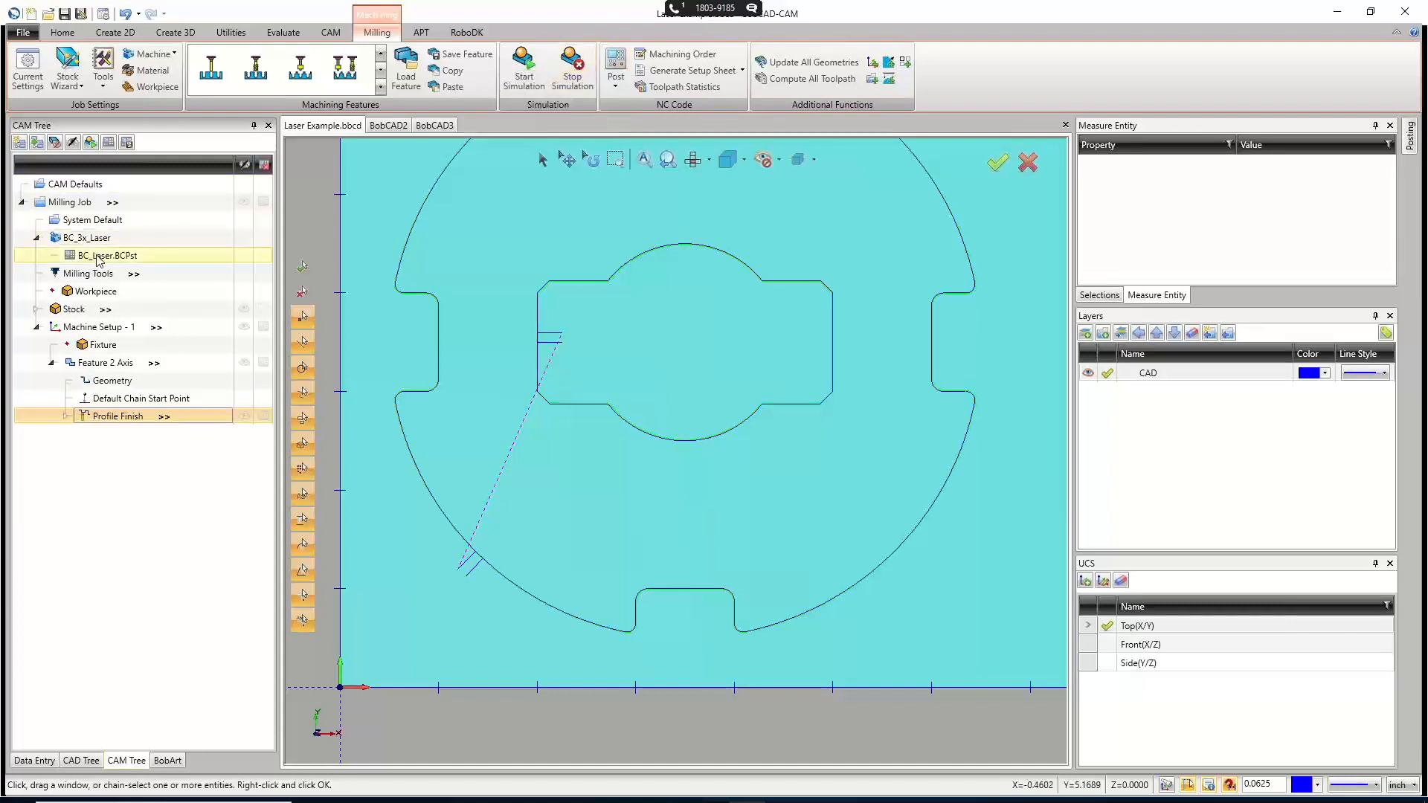
pyautogui.click(615, 67)
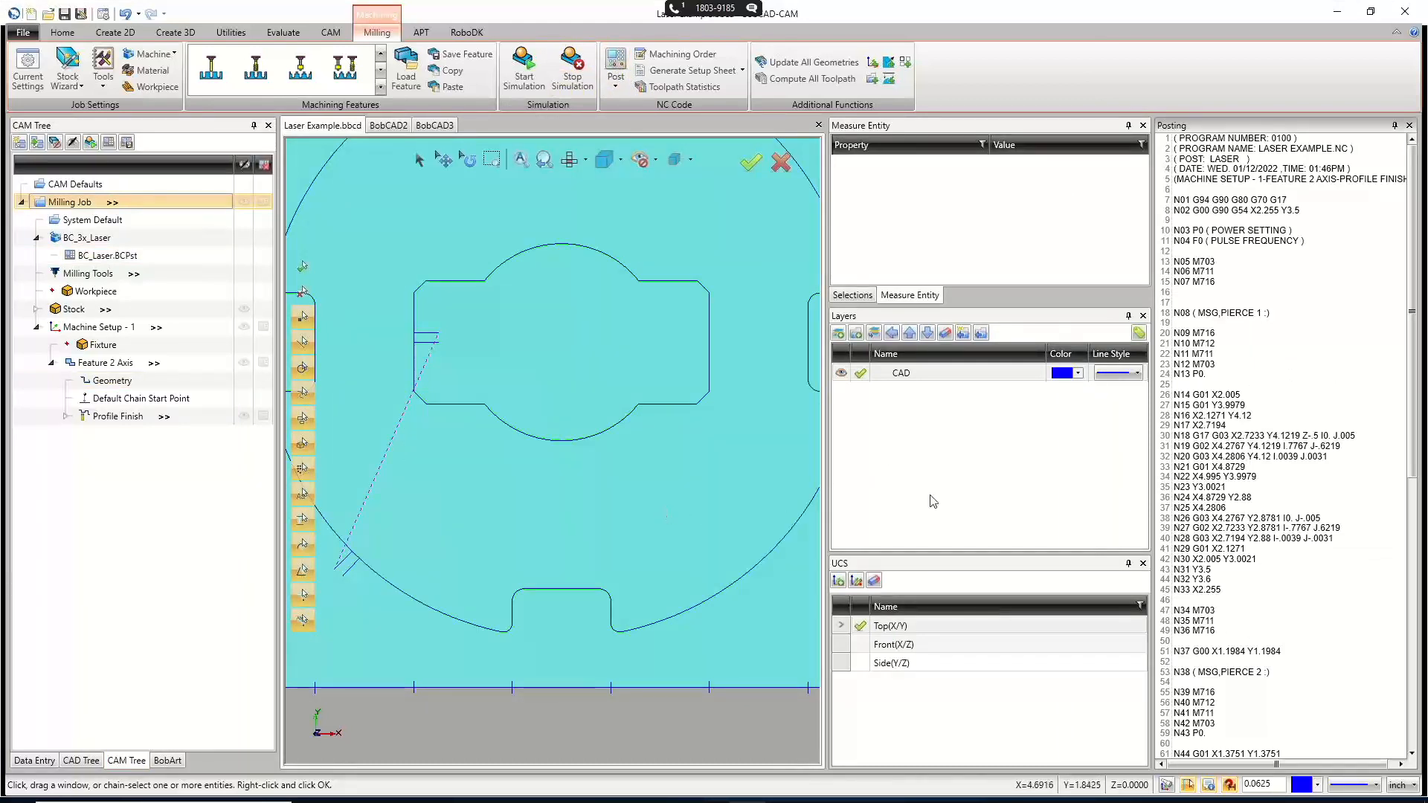
pyautogui.click(1396, 125)
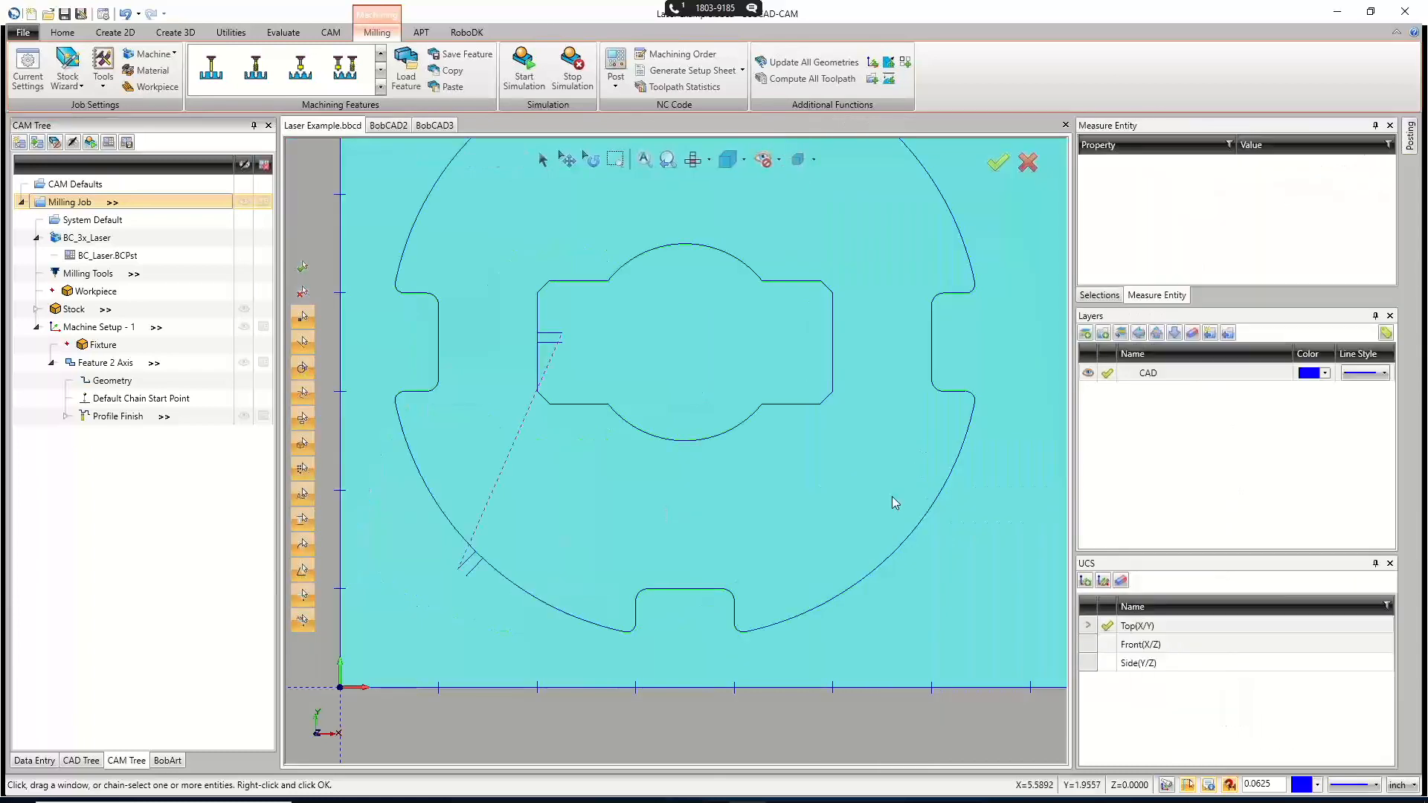
# Hide the stock and the Feature 2 Axis toolpath in the graphics area.
pyautogui.hotkey('ctrl', 'f')
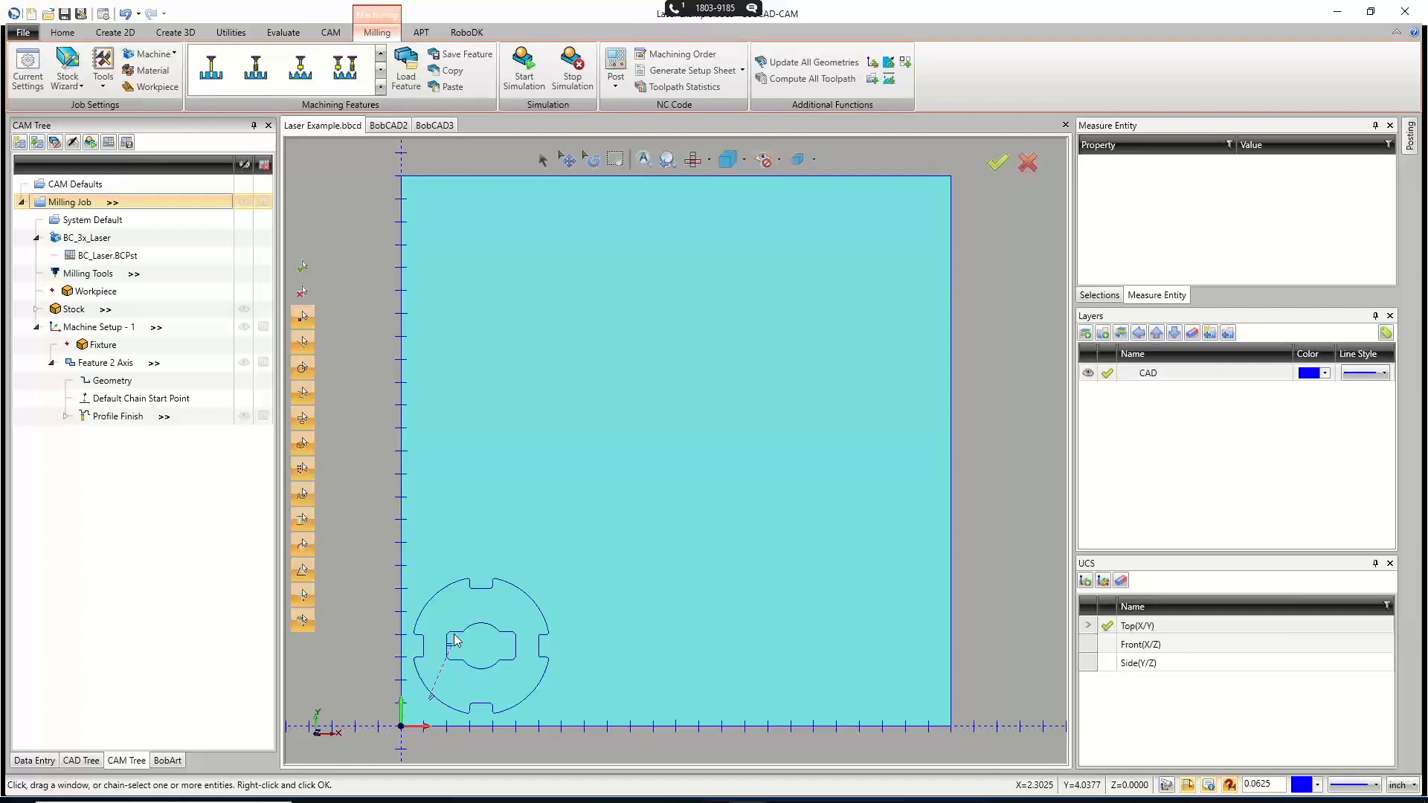
pyautogui.click(240, 311)
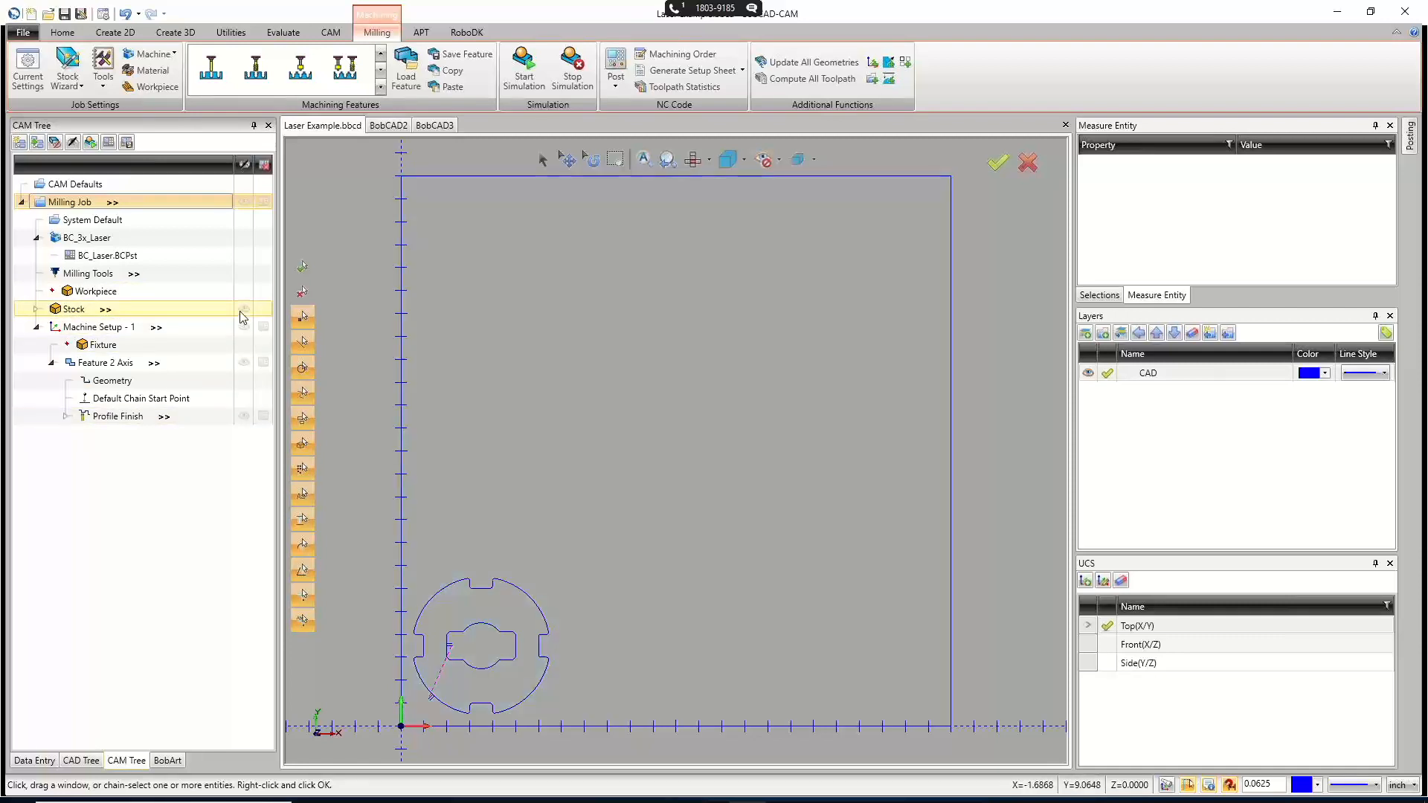
pyautogui.click(241, 364)
pyautogui.scroll(-3, 554, 508)
pyautogui.scroll(4, 550, 586)
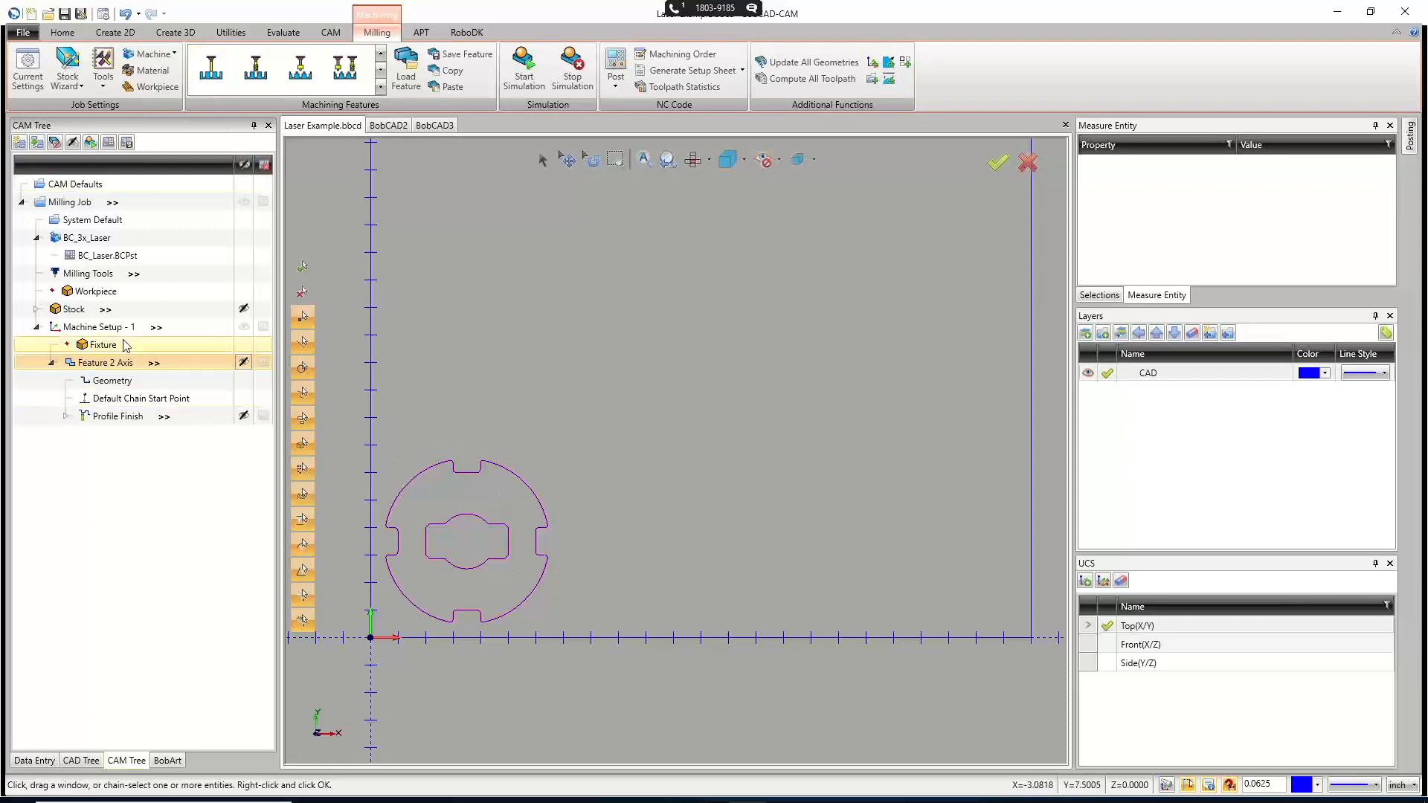
pyautogui.click(103, 258)
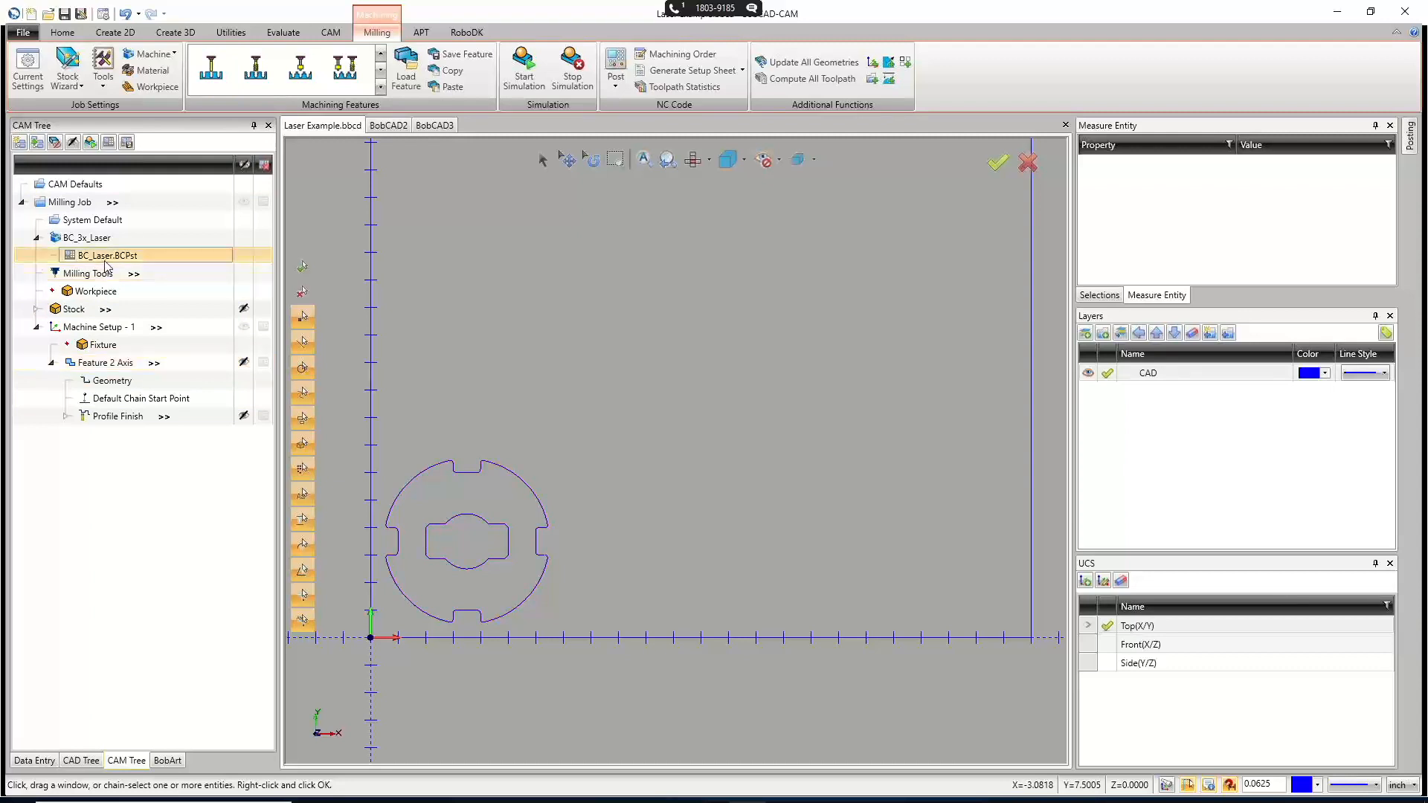
# Start a Translate on the round part's outer and inner profiles with a Y translate amount of 0.
pyautogui.click(235, 33)
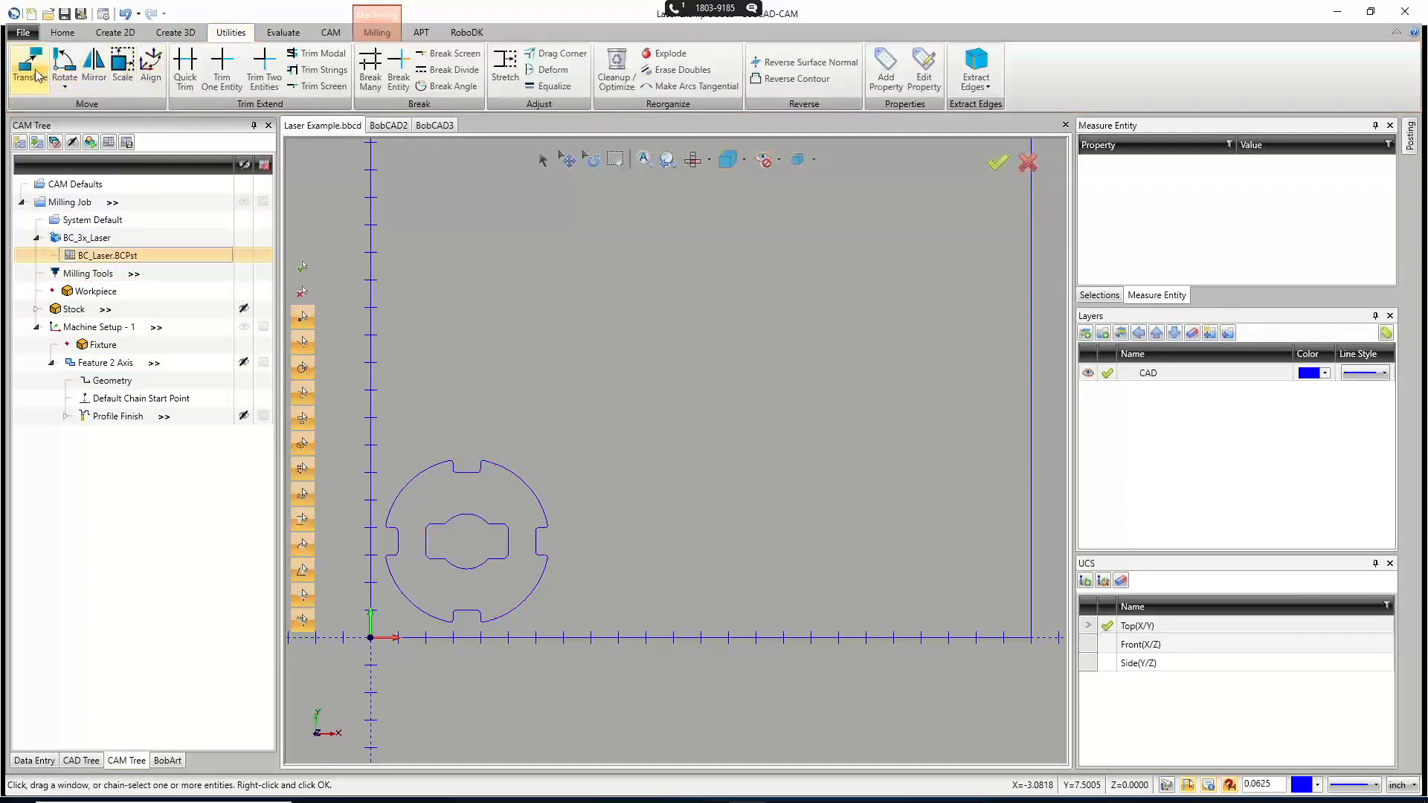
pyautogui.click(30, 65)
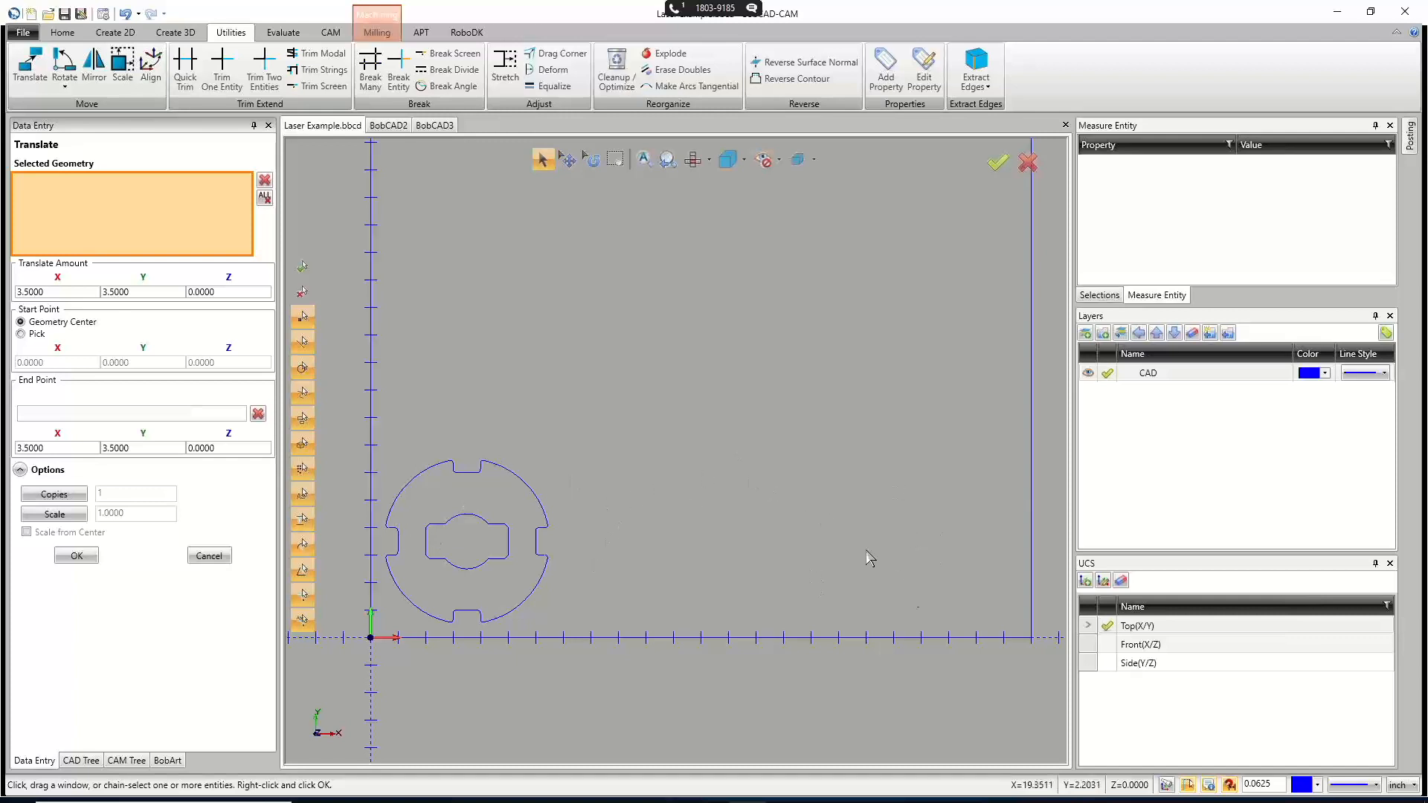
pyautogui.moveTo(381, 428); pyautogui.dragTo(595, 640)
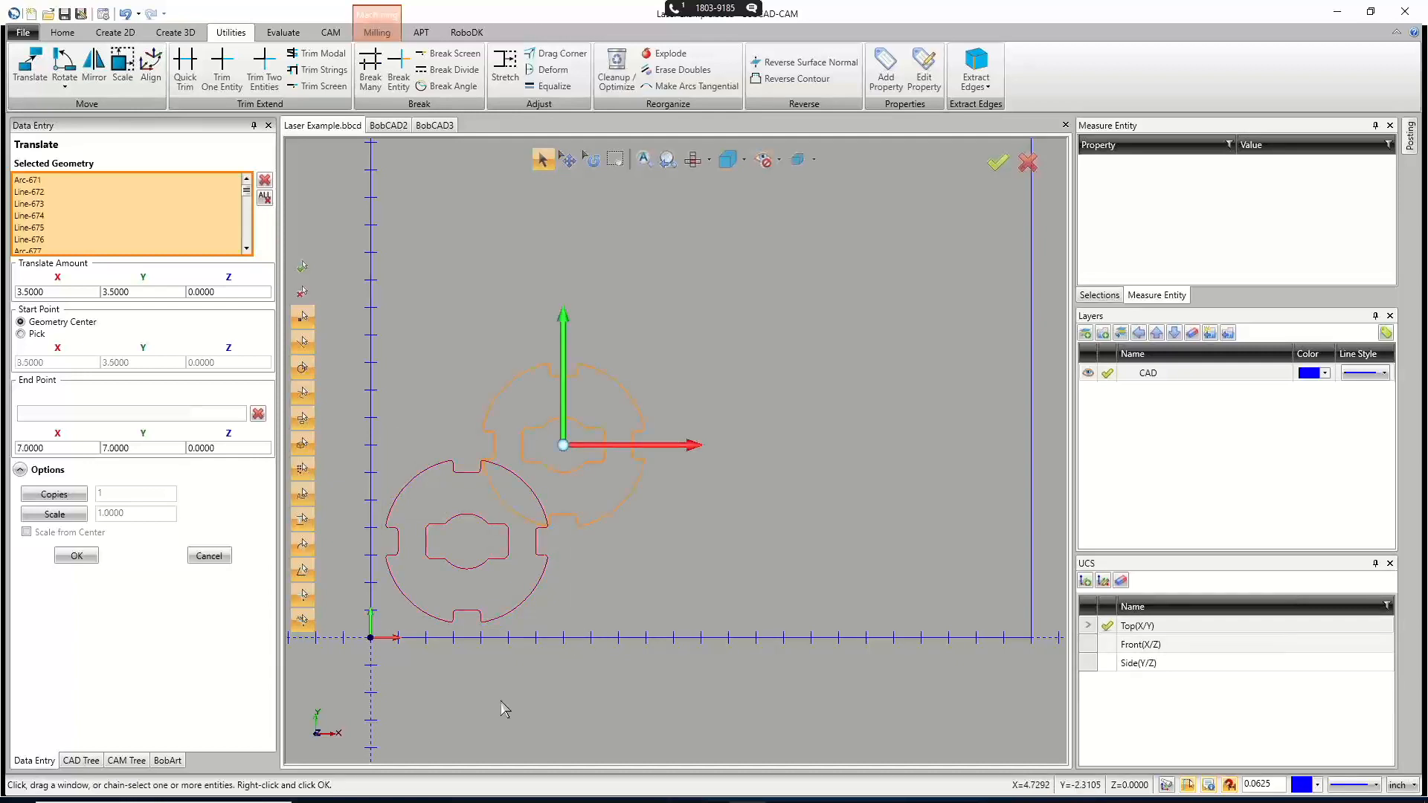
pyautogui.click(121, 292)
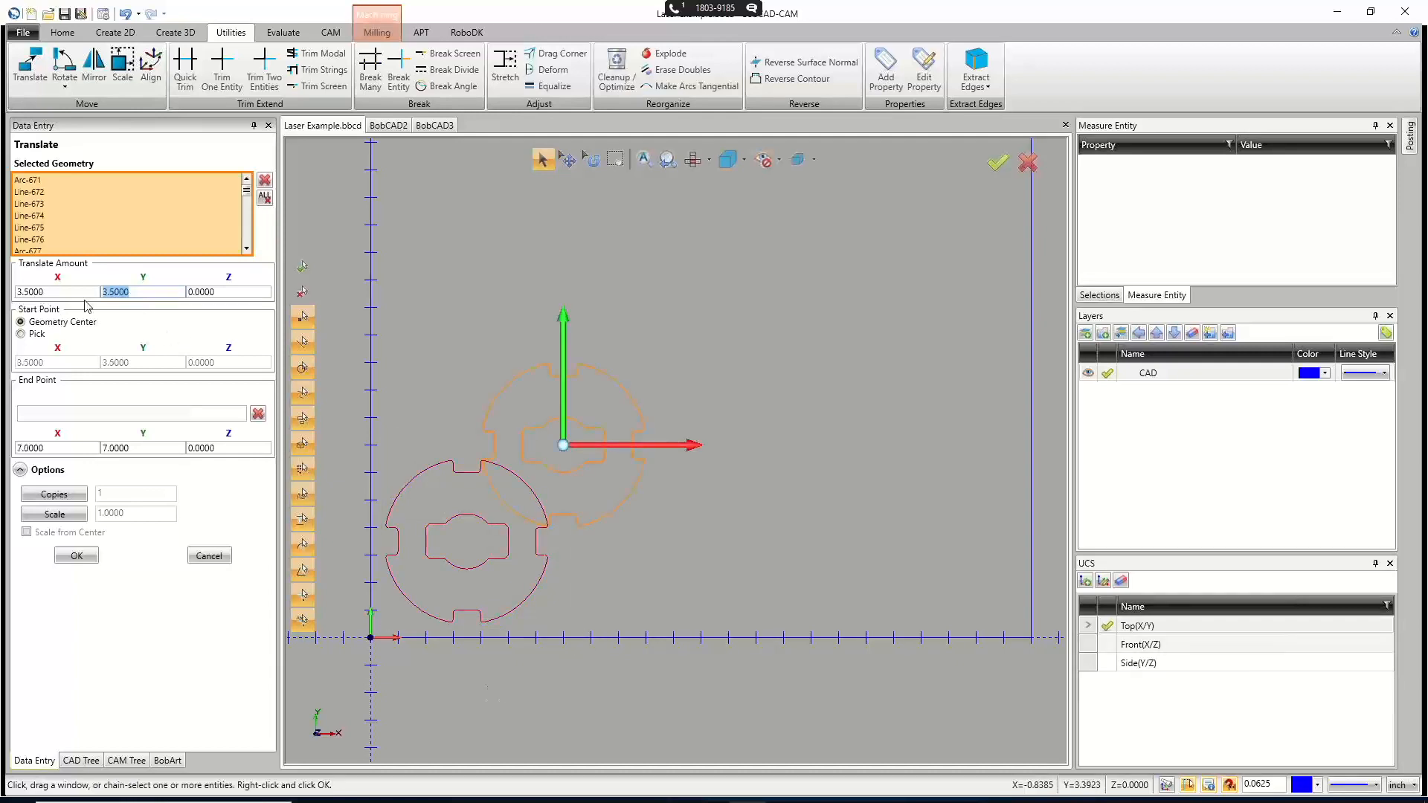
pyautogui.write('0')
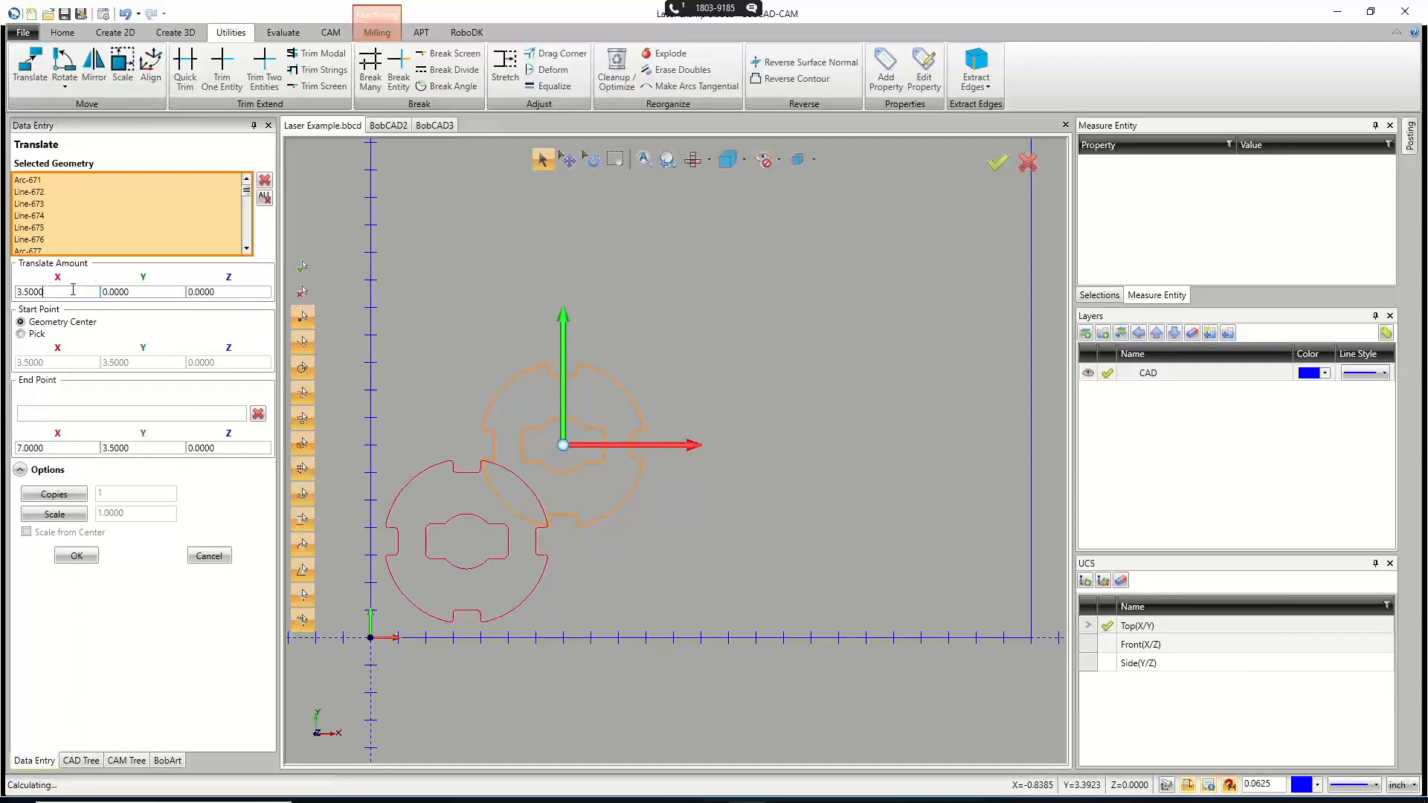
# Set the X translate amount to 6.25, after first trying 6.
pyautogui.click(72, 290)
pyautogui.moveTo(59, 293); pyautogui.dragTo(9, 290)
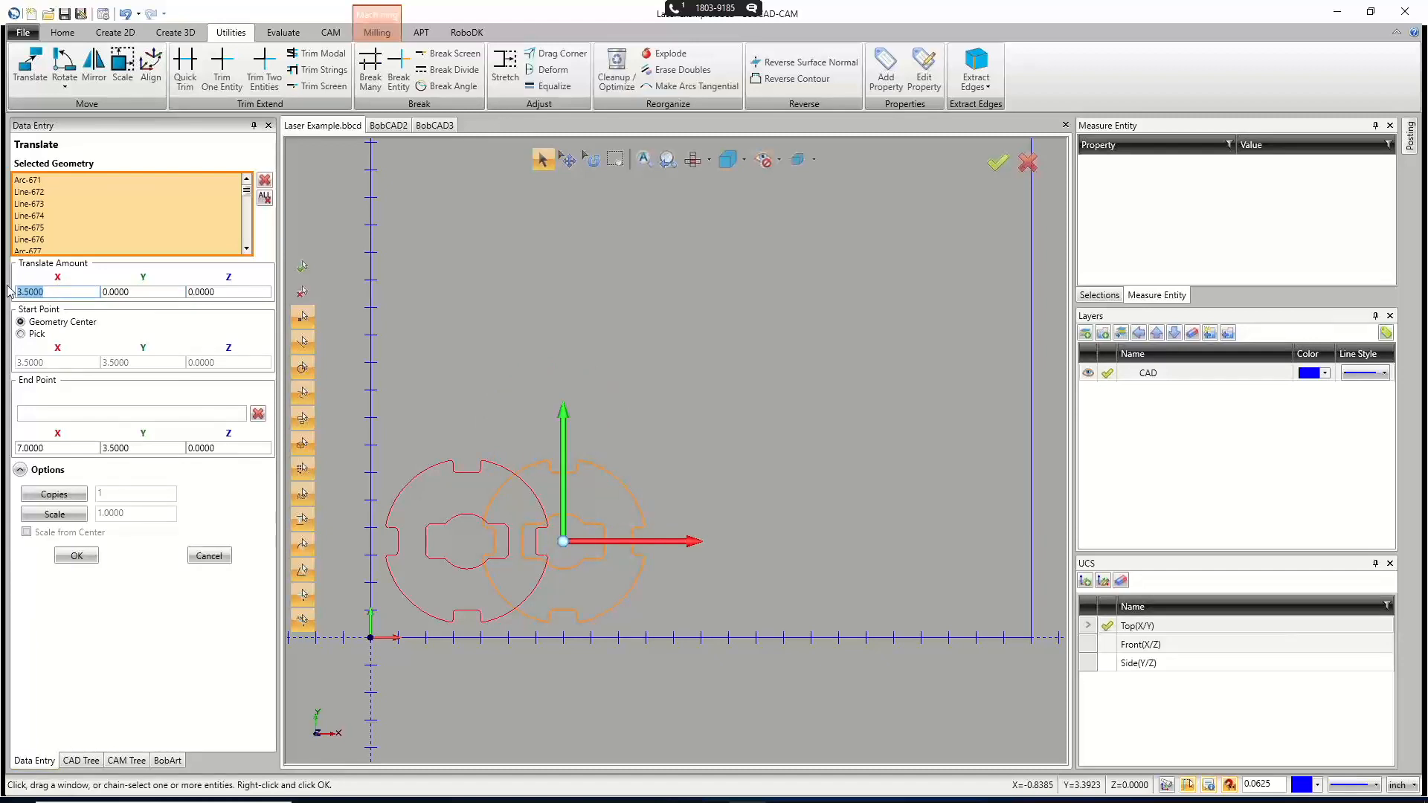
pyautogui.write('6')
pyautogui.press('Tab')
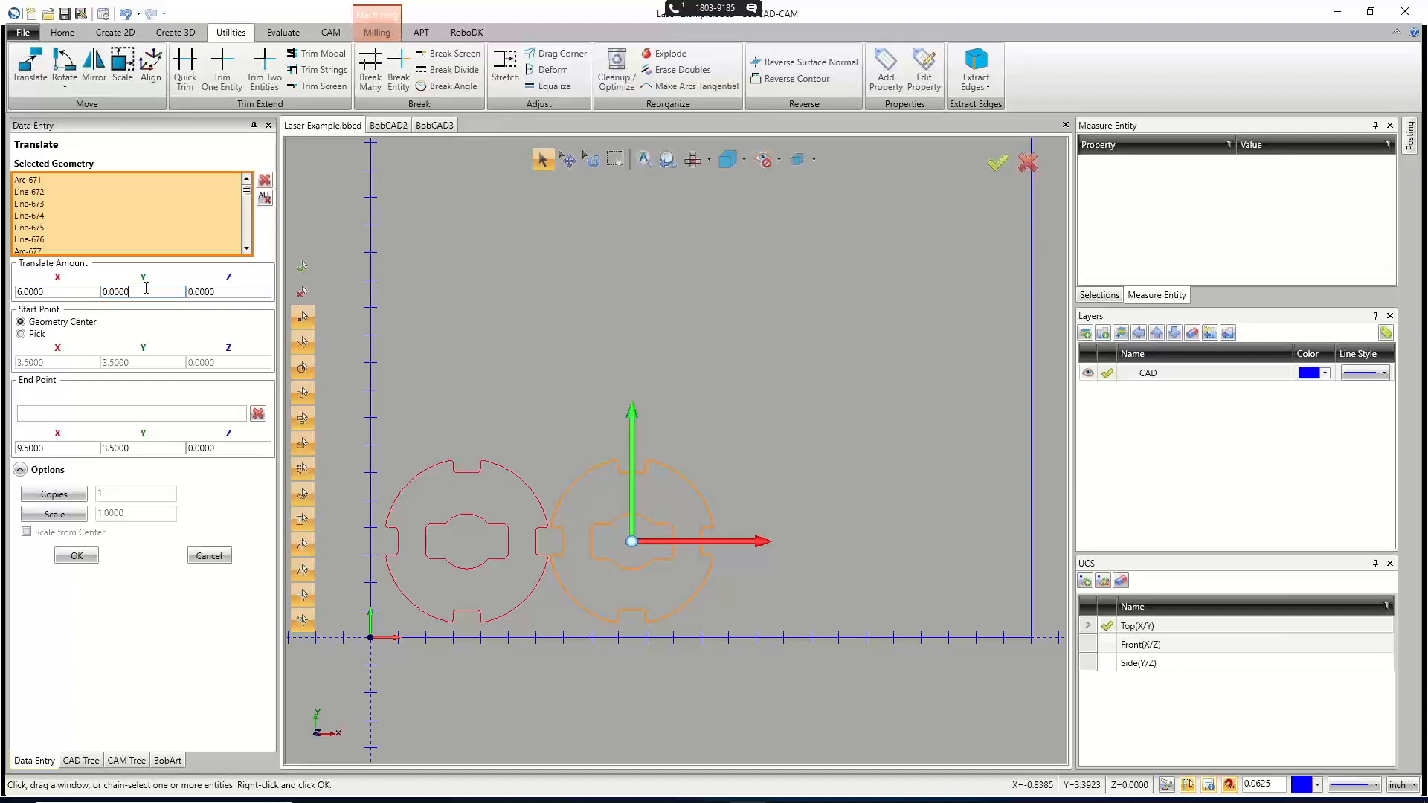
pyautogui.moveTo(56, 289); pyautogui.dragTo(20, 293)
pyautogui.press('BackSpace')
pyautogui.click(141, 292)
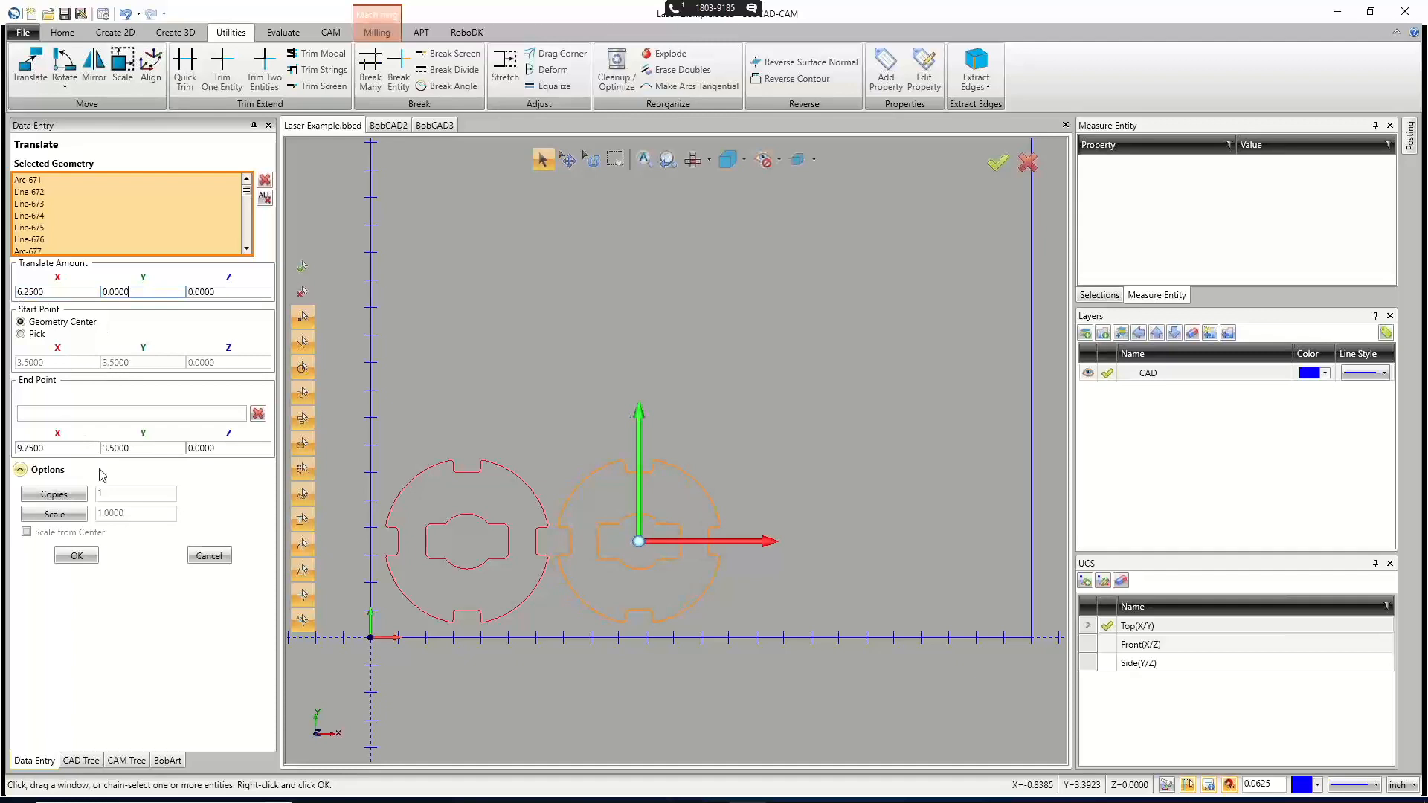
# Enable copies for the translation, preview 3 copies, reduce the number to 2, and apply it to make a row of parts along X.
pyautogui.click(75, 497)
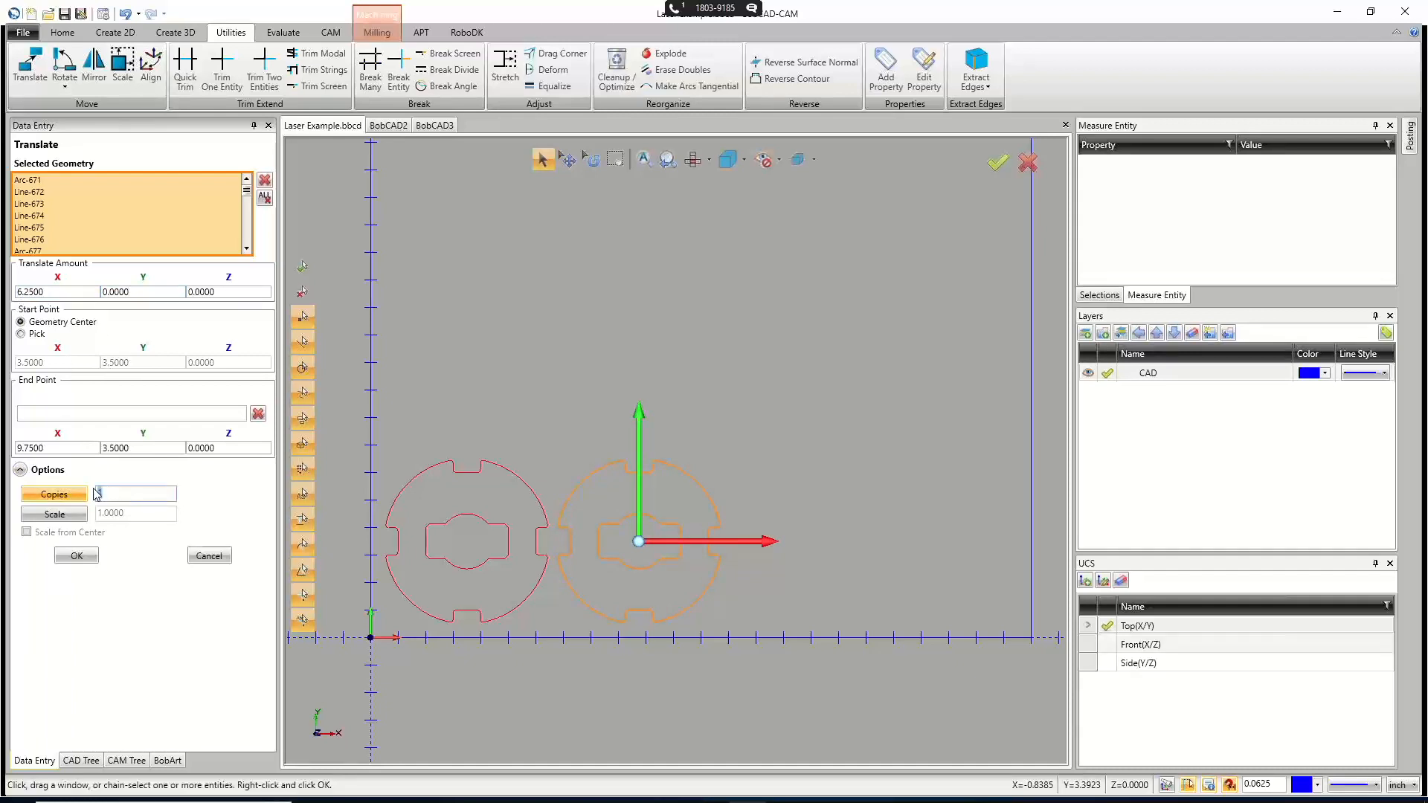
pyautogui.click(134, 449)
pyautogui.scroll(-4, 463, 498)
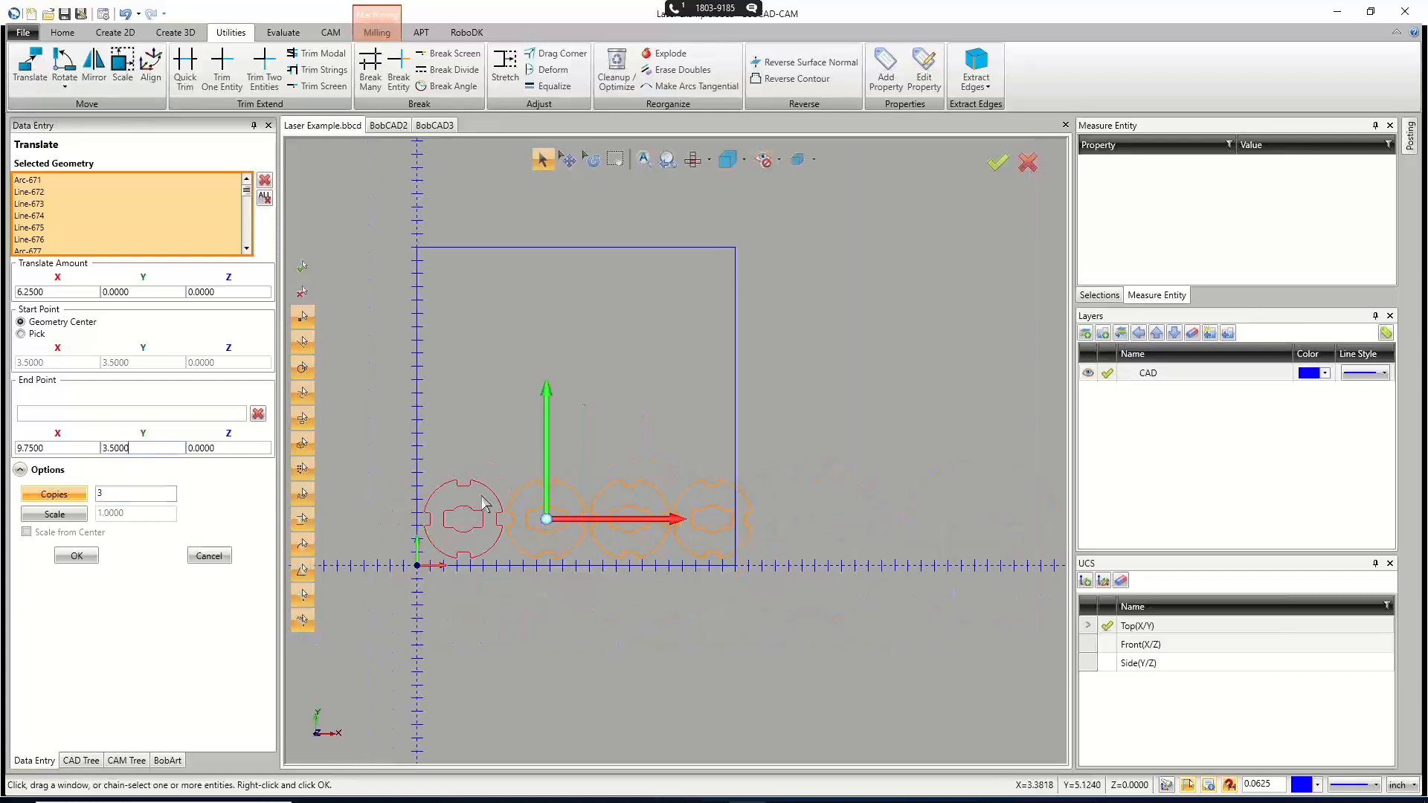
pyautogui.scroll(4, 569, 505)
pyautogui.scroll(-2, 621, 545)
pyautogui.scroll(2, 441, 523)
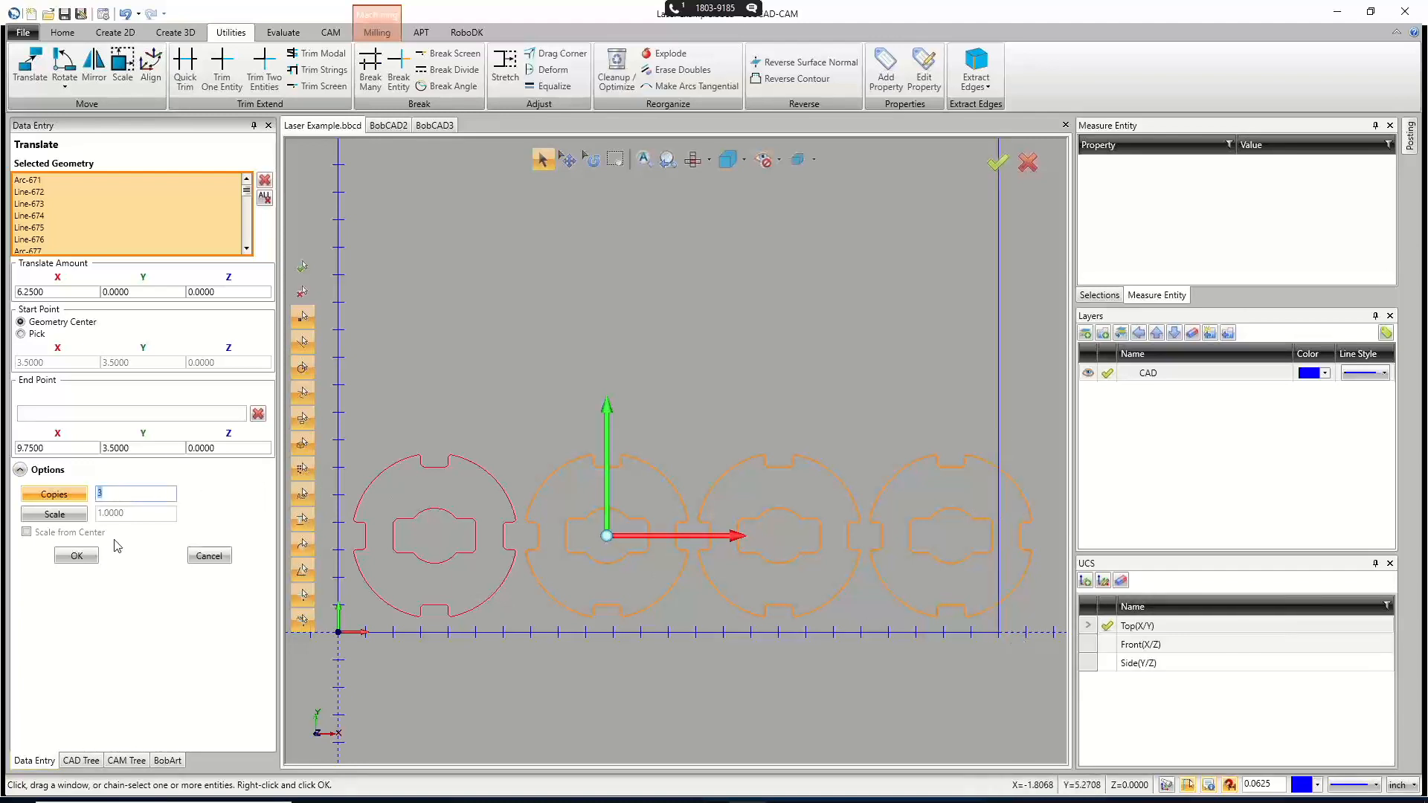
pyautogui.write('2')
pyautogui.click(77, 555)
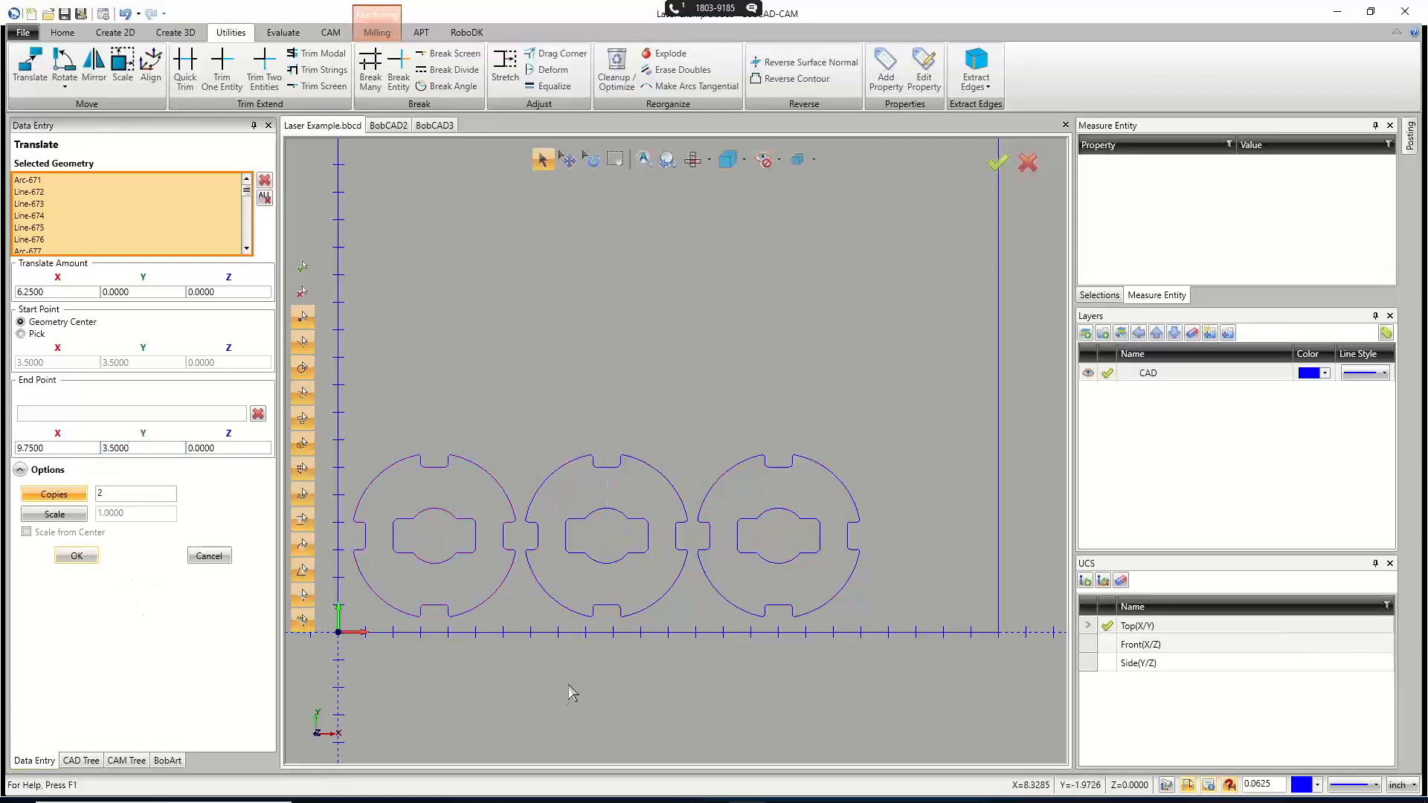
# Select the row of three parts and set the translate amount to X 0 and Y 6.25.
pyautogui.moveTo(349, 424); pyautogui.dragTo(876, 637)
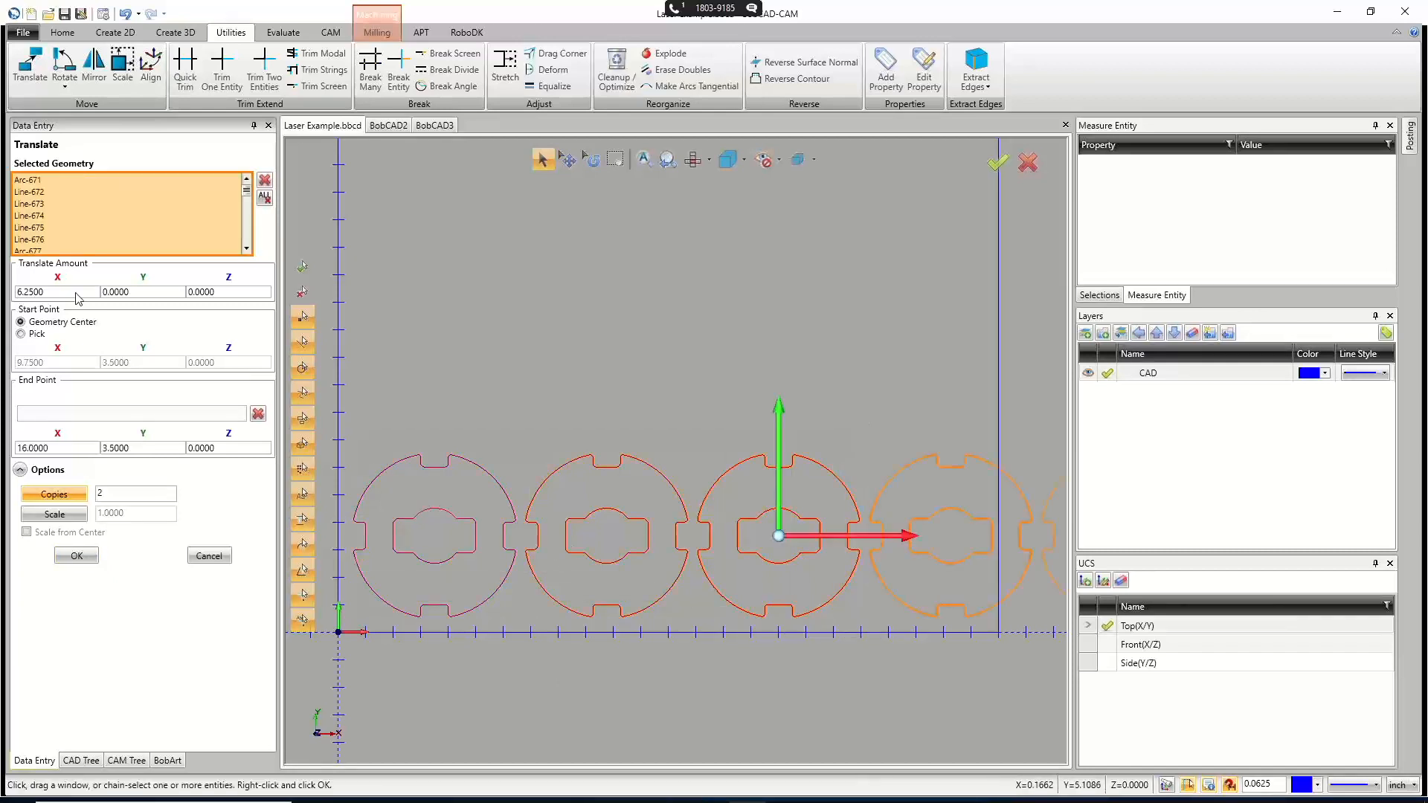
pyautogui.moveTo(75, 292); pyautogui.dragTo(15, 292)
pyautogui.write('0')
pyautogui.click(131, 293)
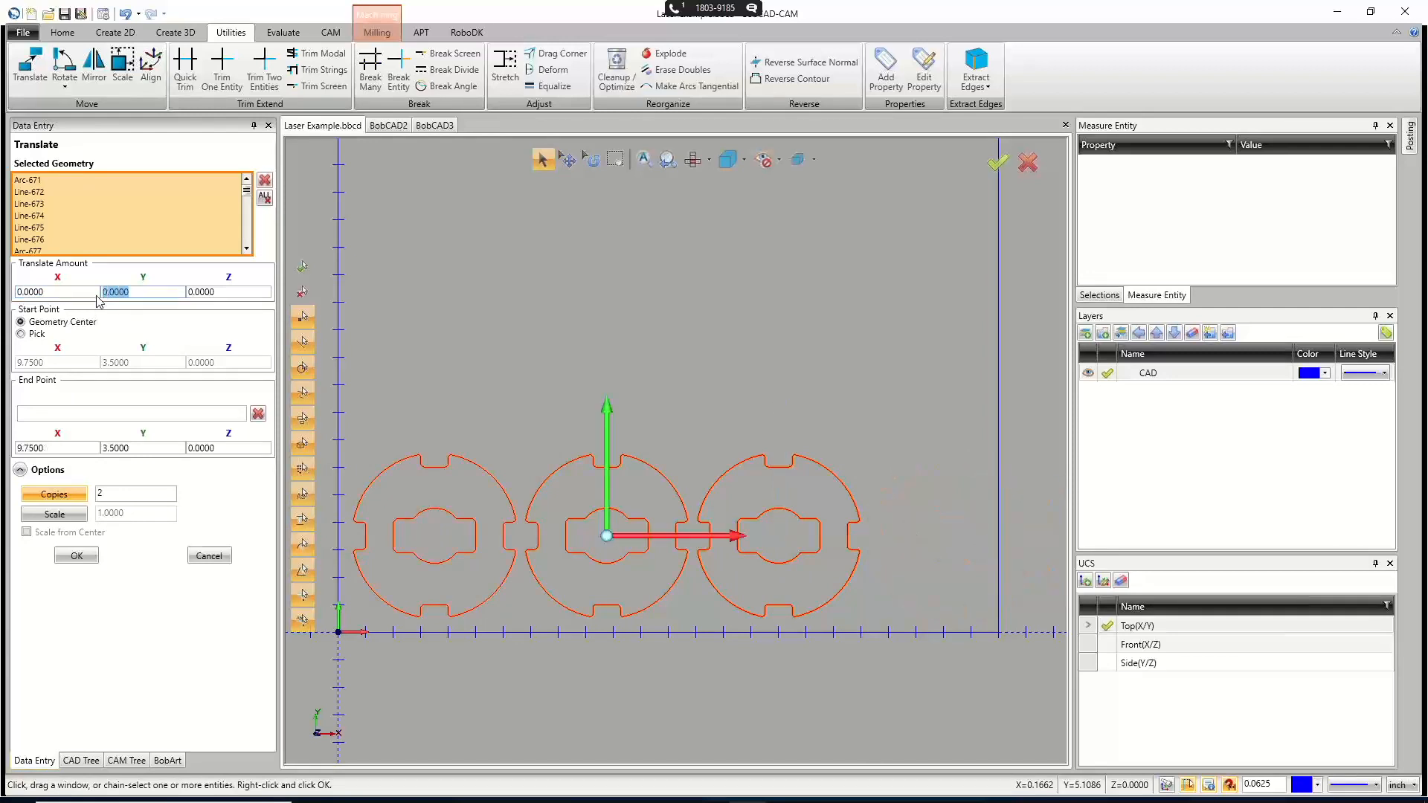
pyautogui.write('6.25')
pyautogui.press('Tab')
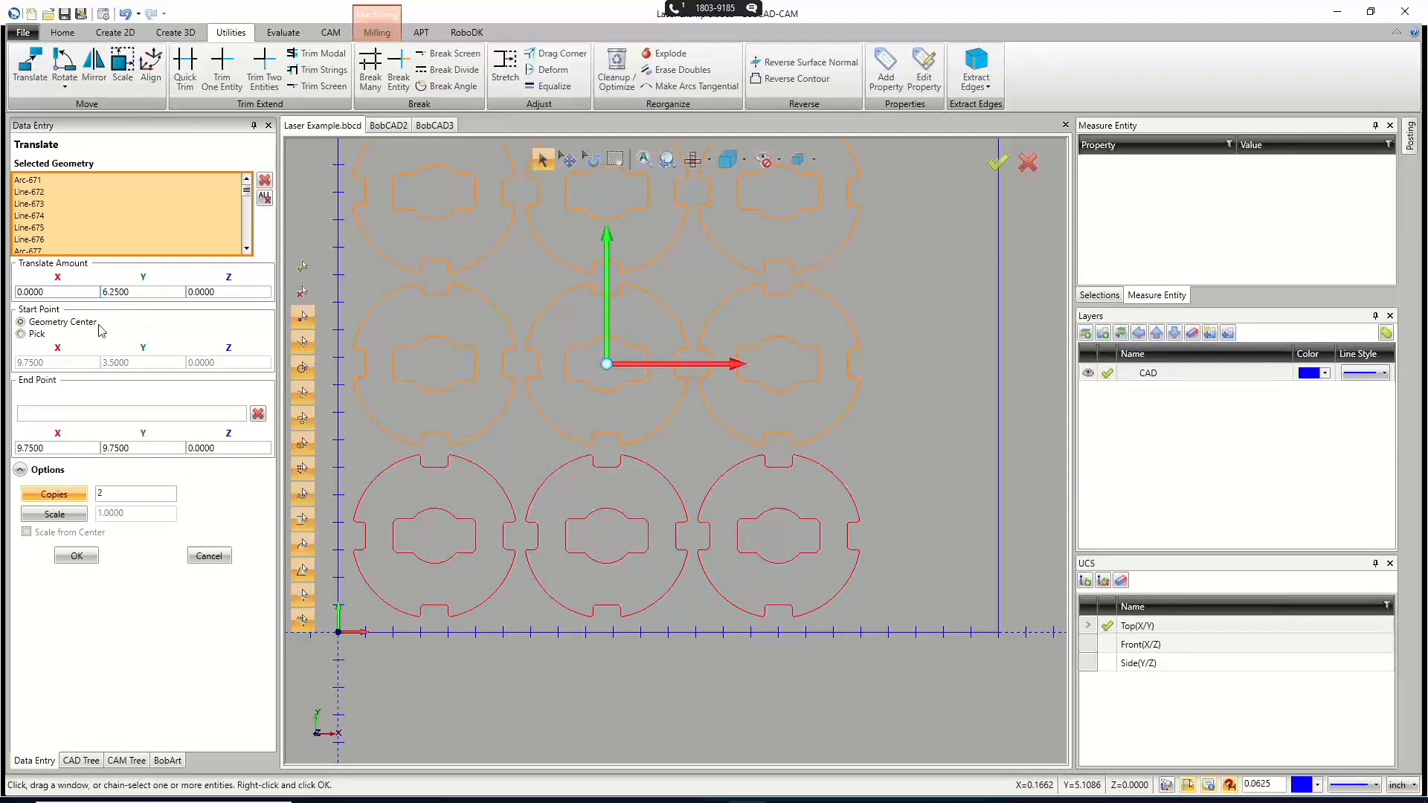
# Preview 3 copies of the row along Y, reduce the number to 2, and apply the translation.
pyautogui.scroll(-3, 822, 443)
pyautogui.scroll(2, 807, 364)
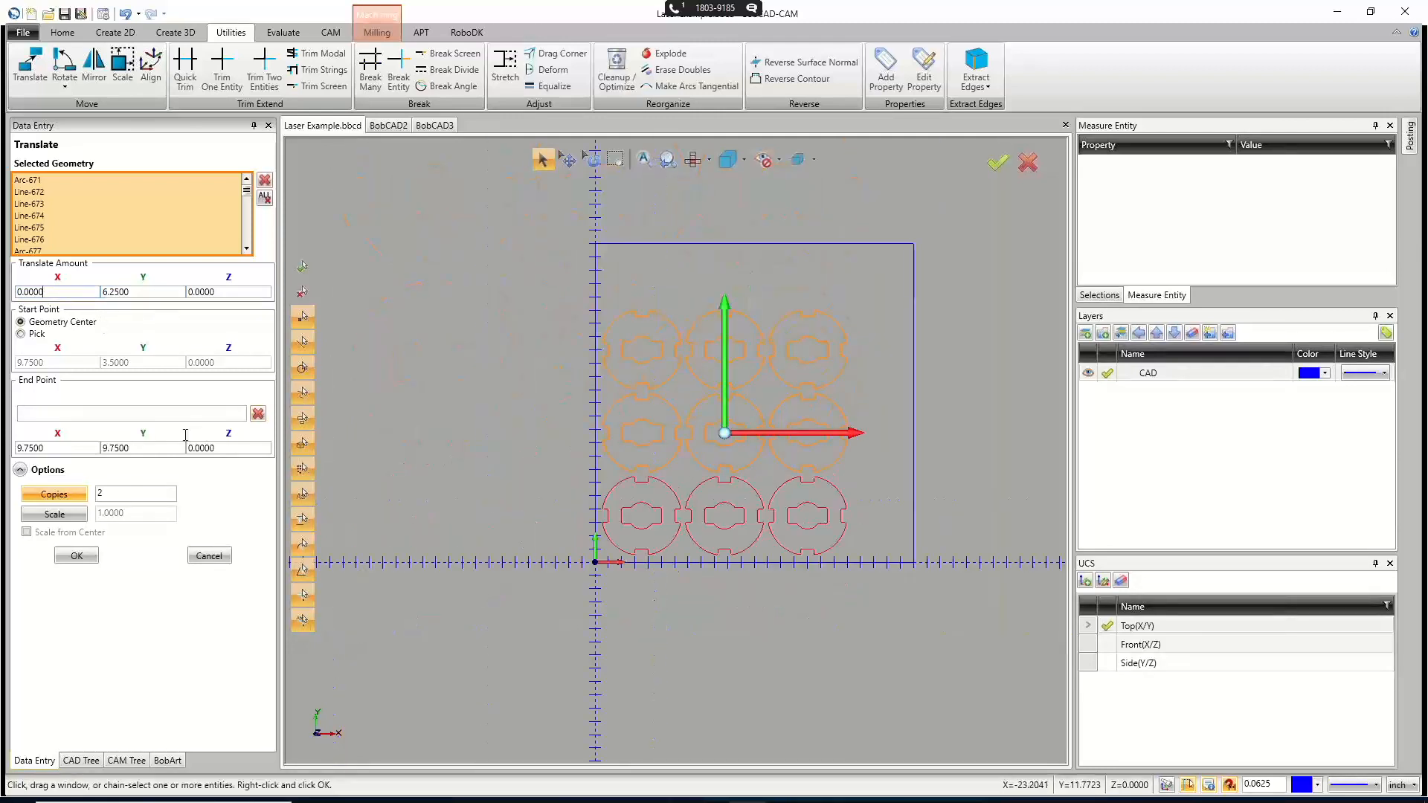
pyautogui.doubleClick(101, 494)
pyautogui.press('Tab')
pyautogui.doubleClick(128, 494)
pyautogui.write('2')
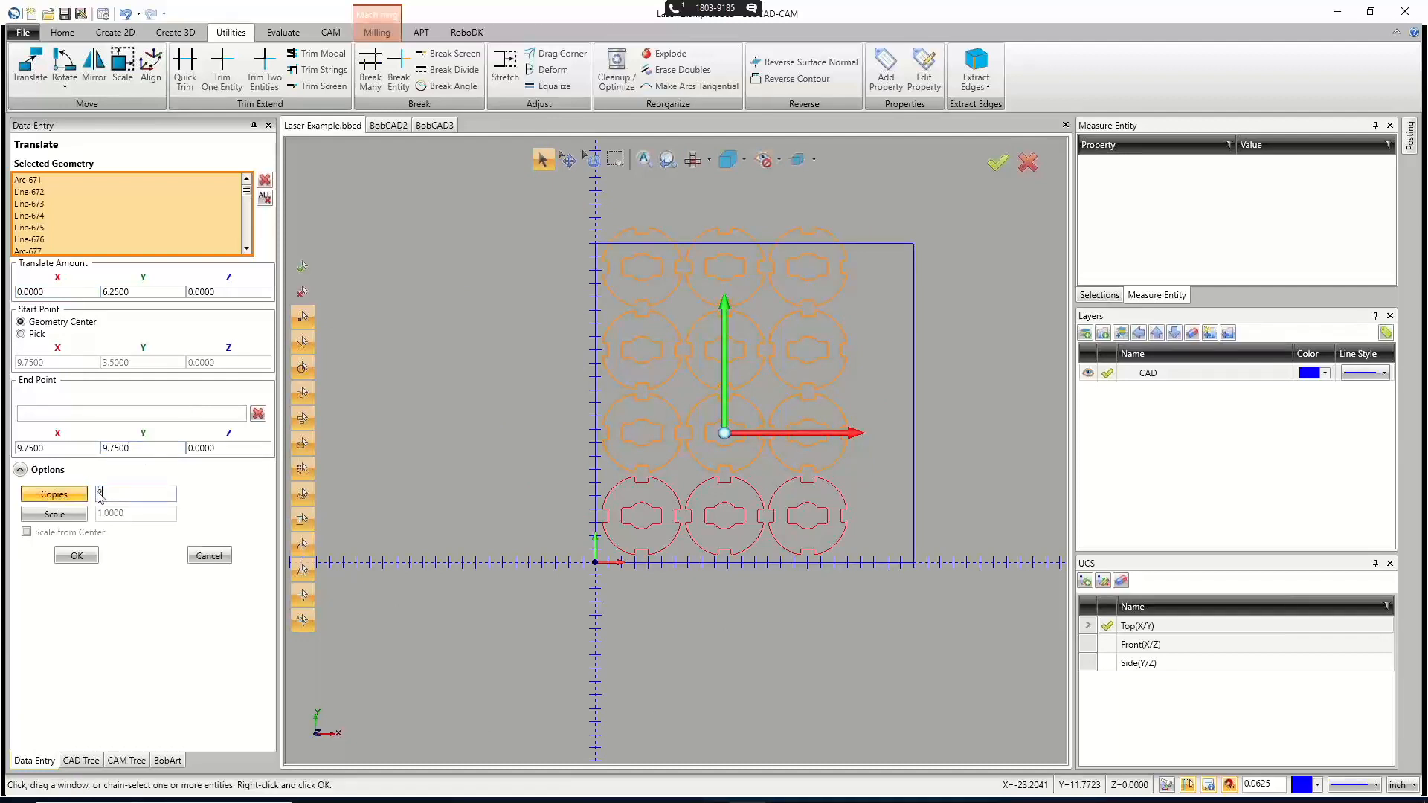
pyautogui.press('Tab')
pyautogui.click(90, 562)
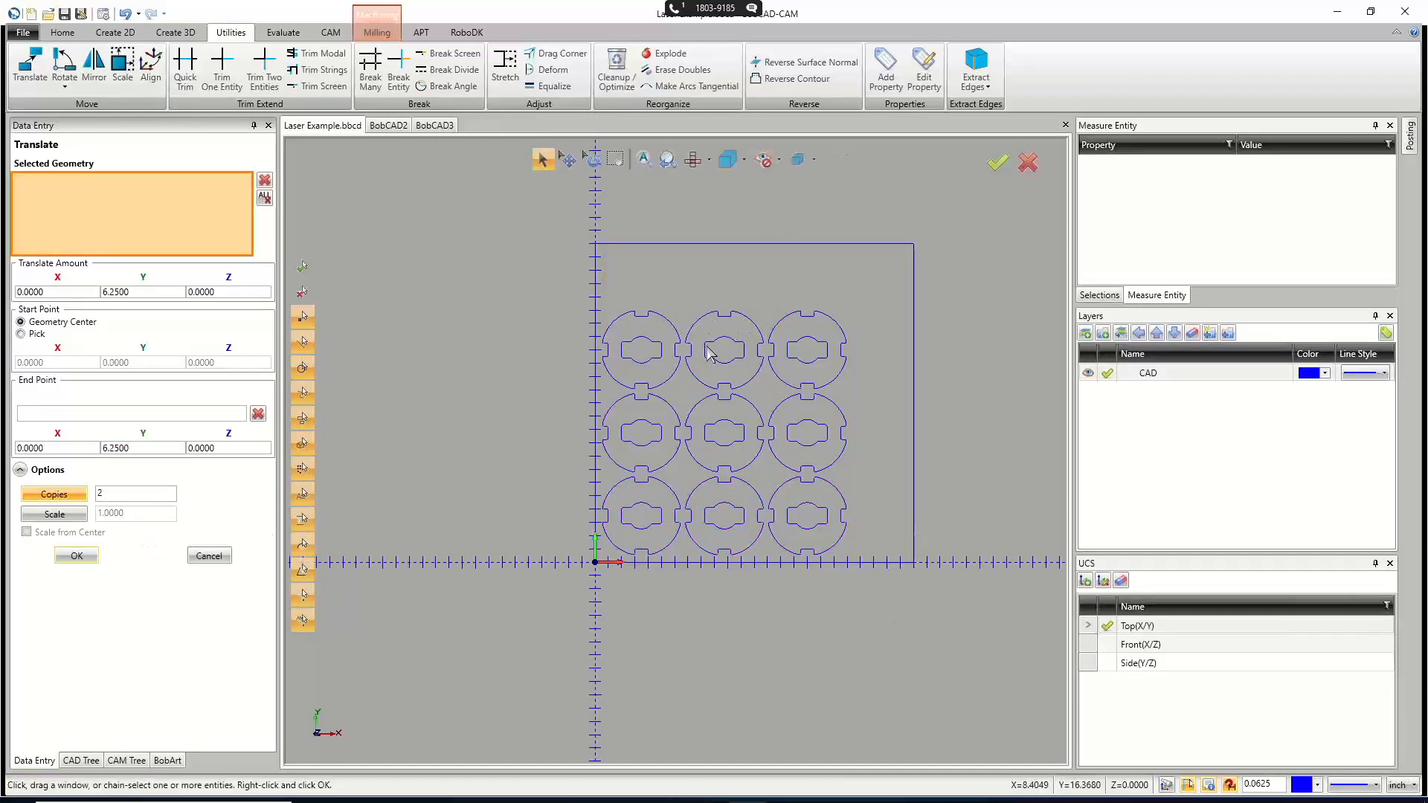
pyautogui.scroll(3, 706, 505)
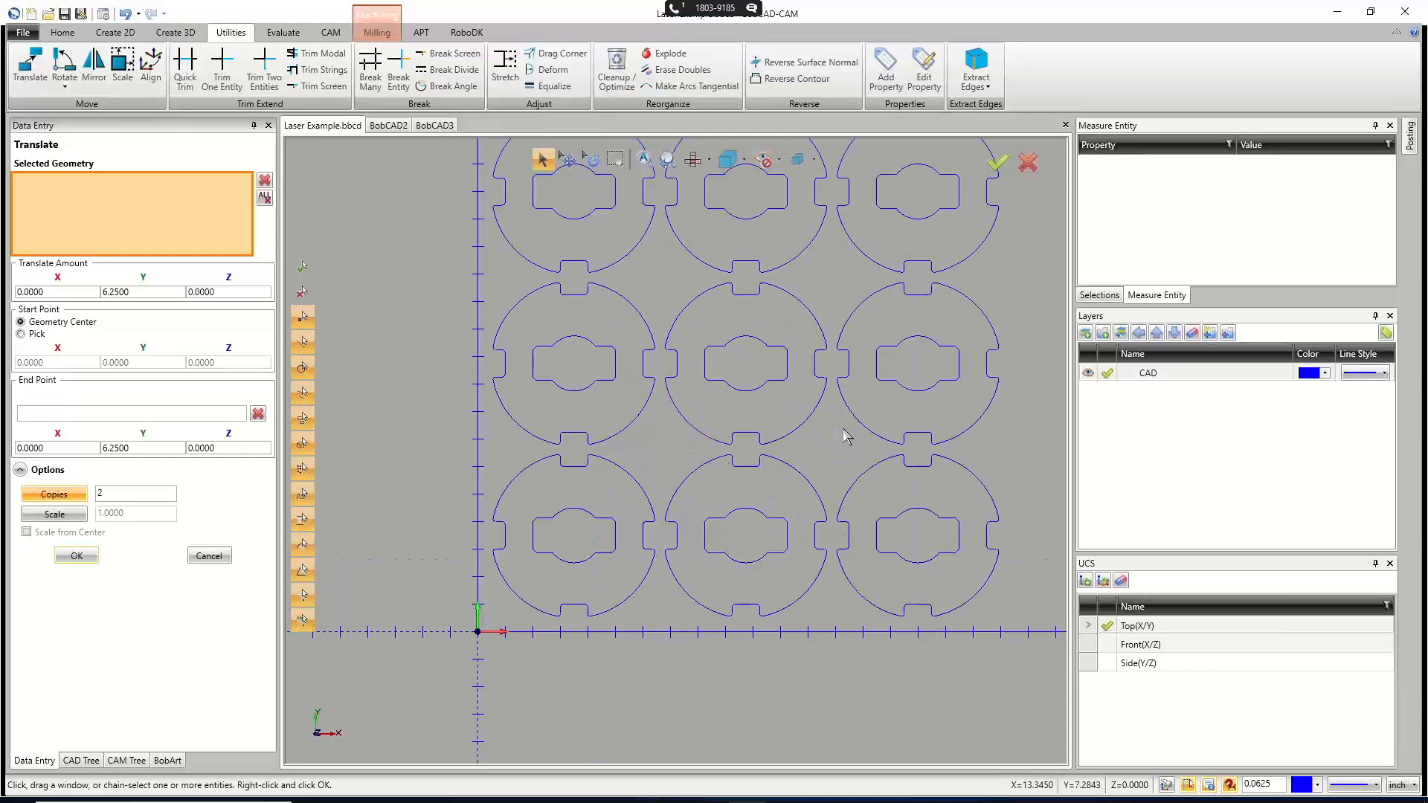
pyautogui.scroll(-3, 662, 450)
pyautogui.scroll(3, 693, 444)
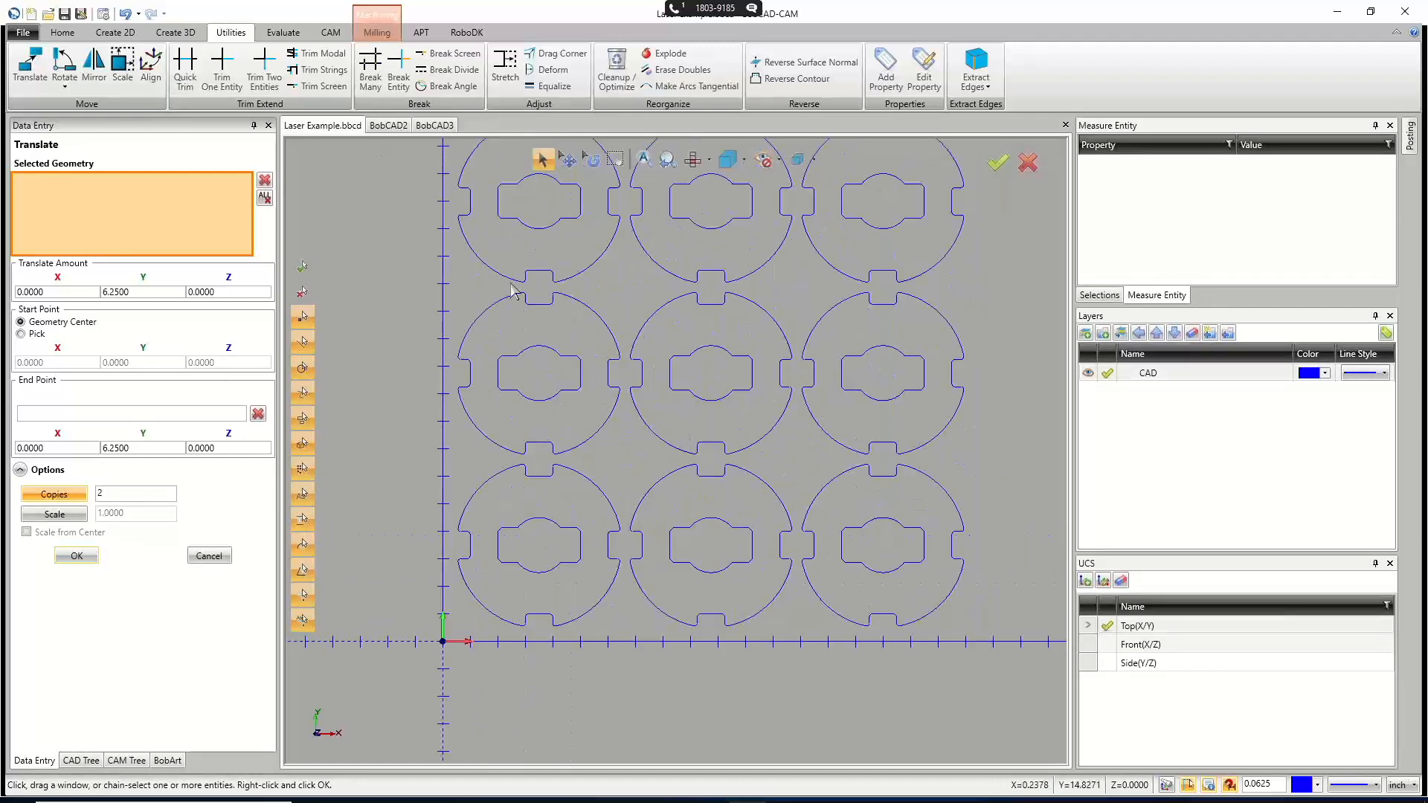
pyautogui.scroll(-2, 521, 294)
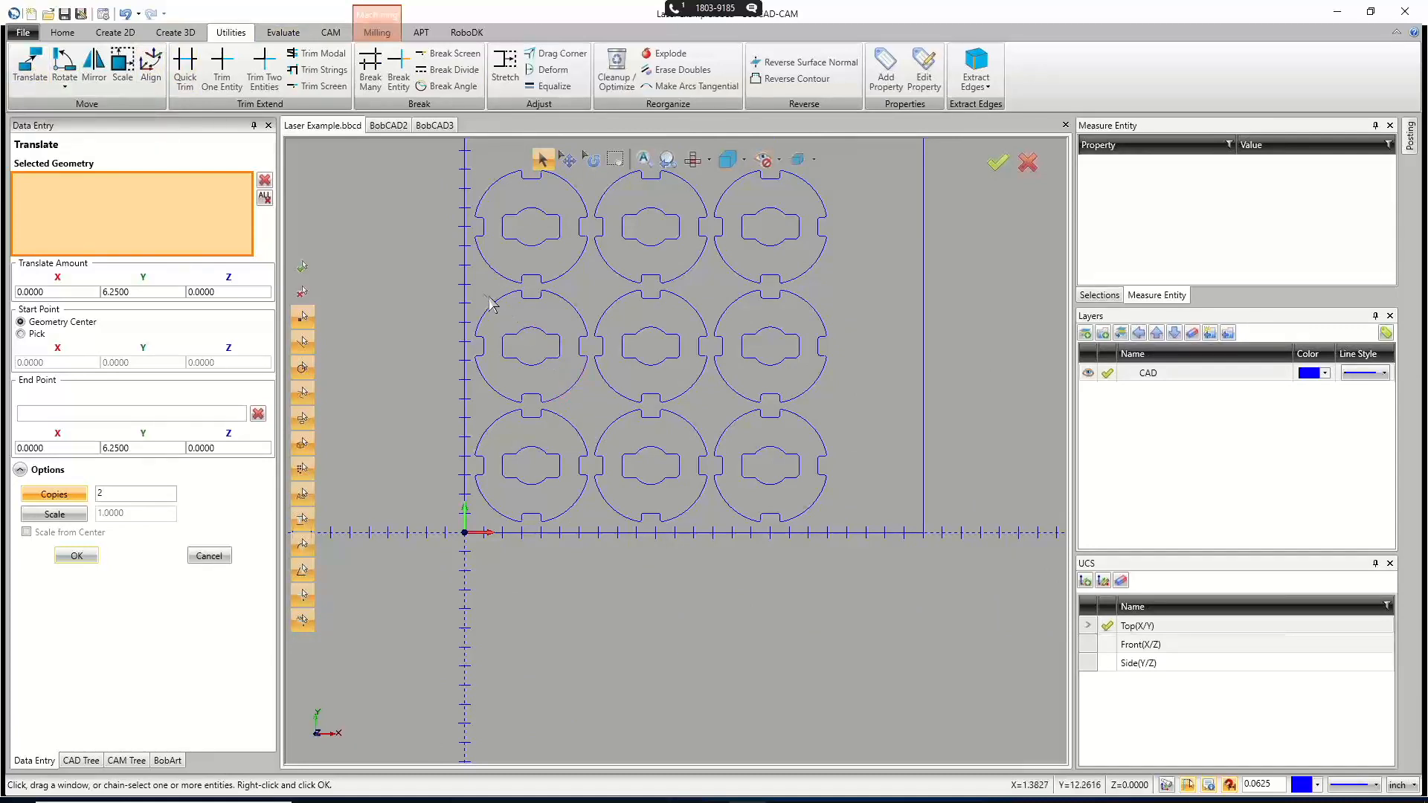
pyautogui.moveTo(470, 286); pyautogui.dragTo(839, 404)
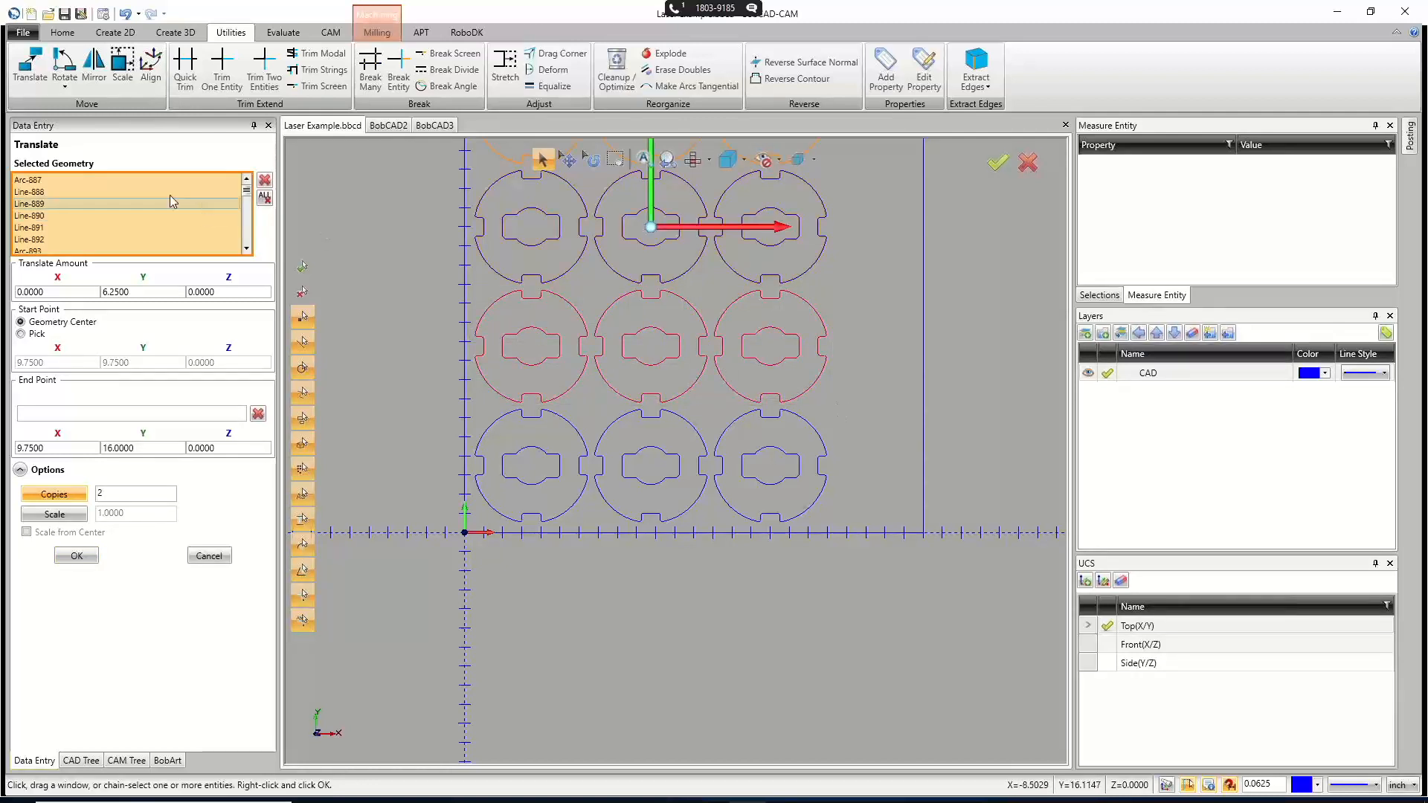
pyautogui.moveTo(138, 294); pyautogui.dragTo(55, 284)
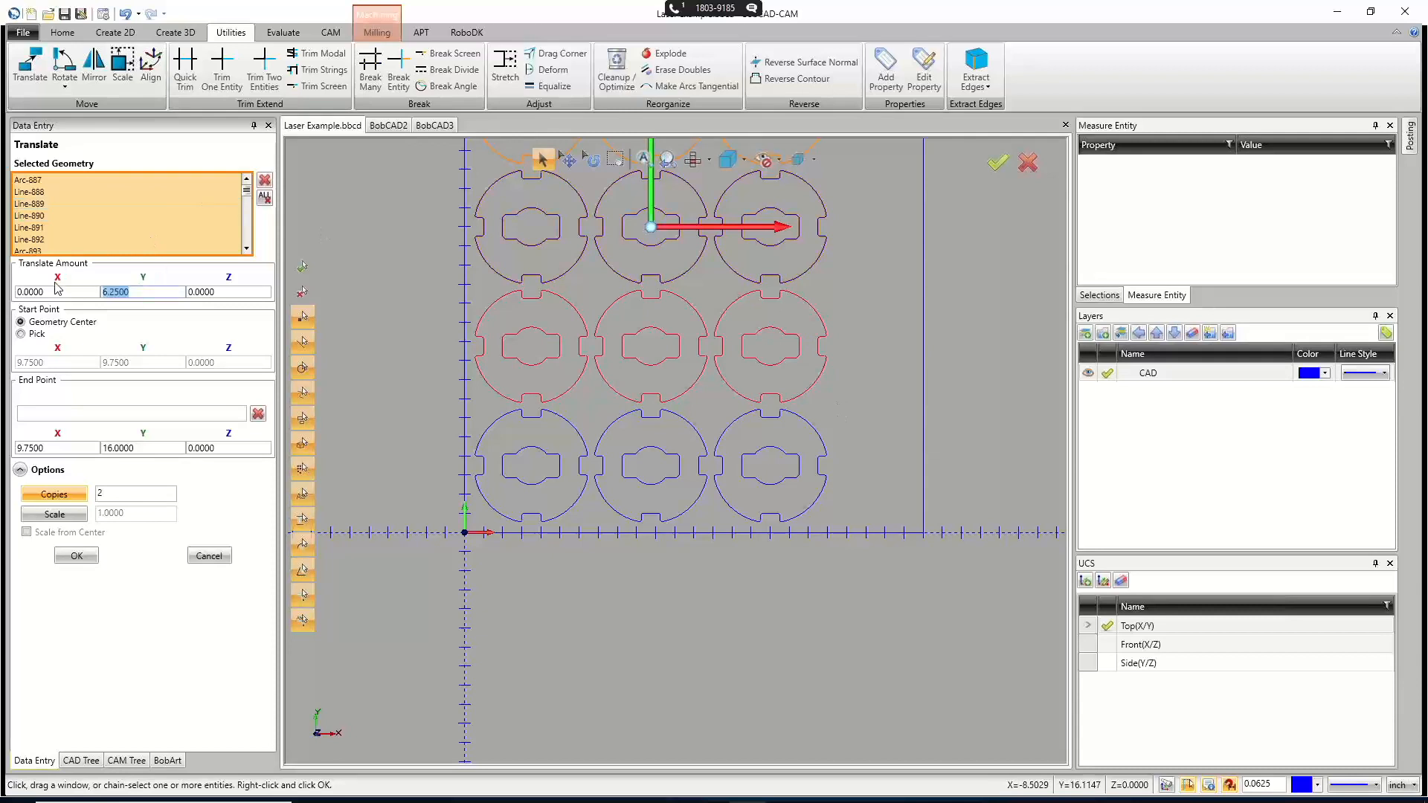
pyautogui.write('0')
pyautogui.moveTo(53, 293); pyautogui.dragTo(11, 290)
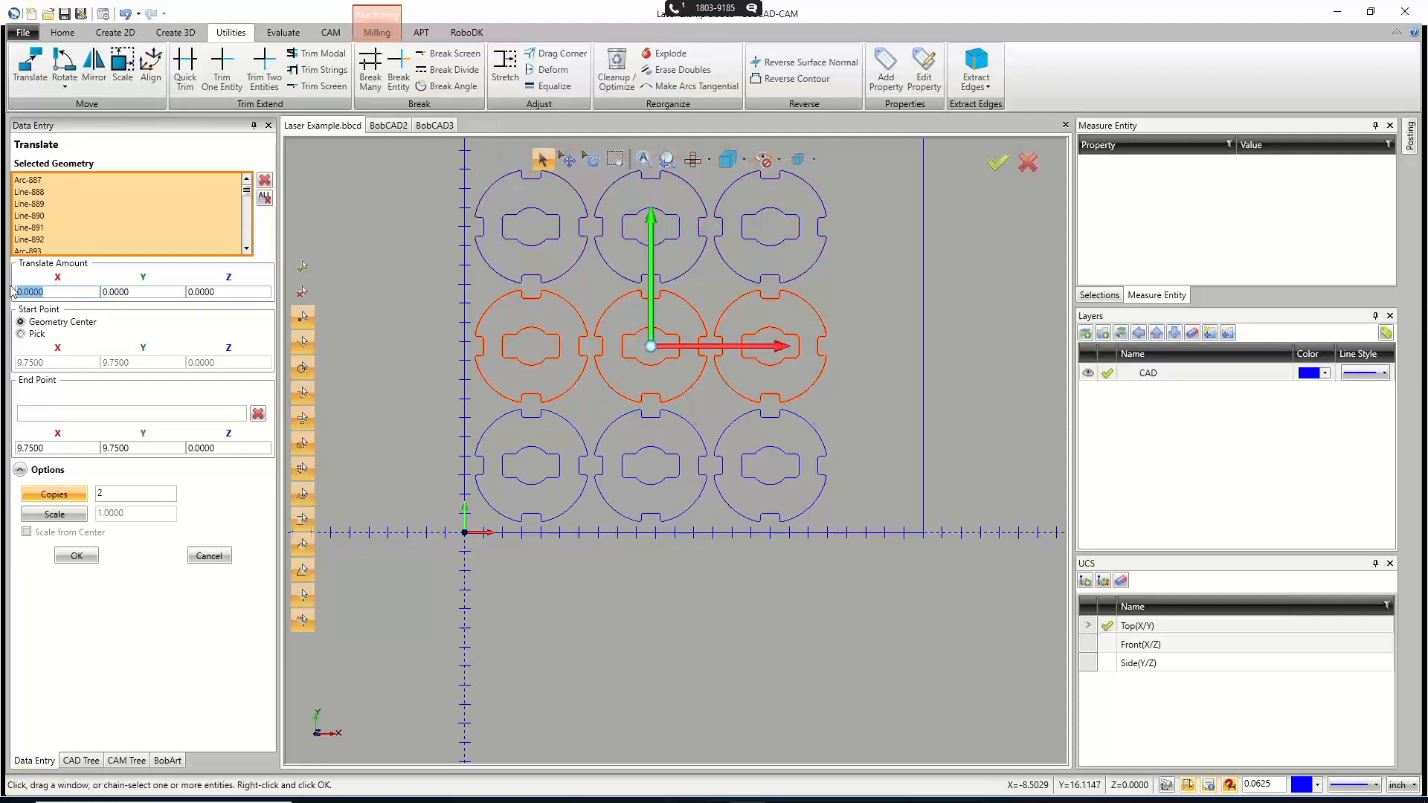
pyautogui.write('3')
pyautogui.click(137, 291)
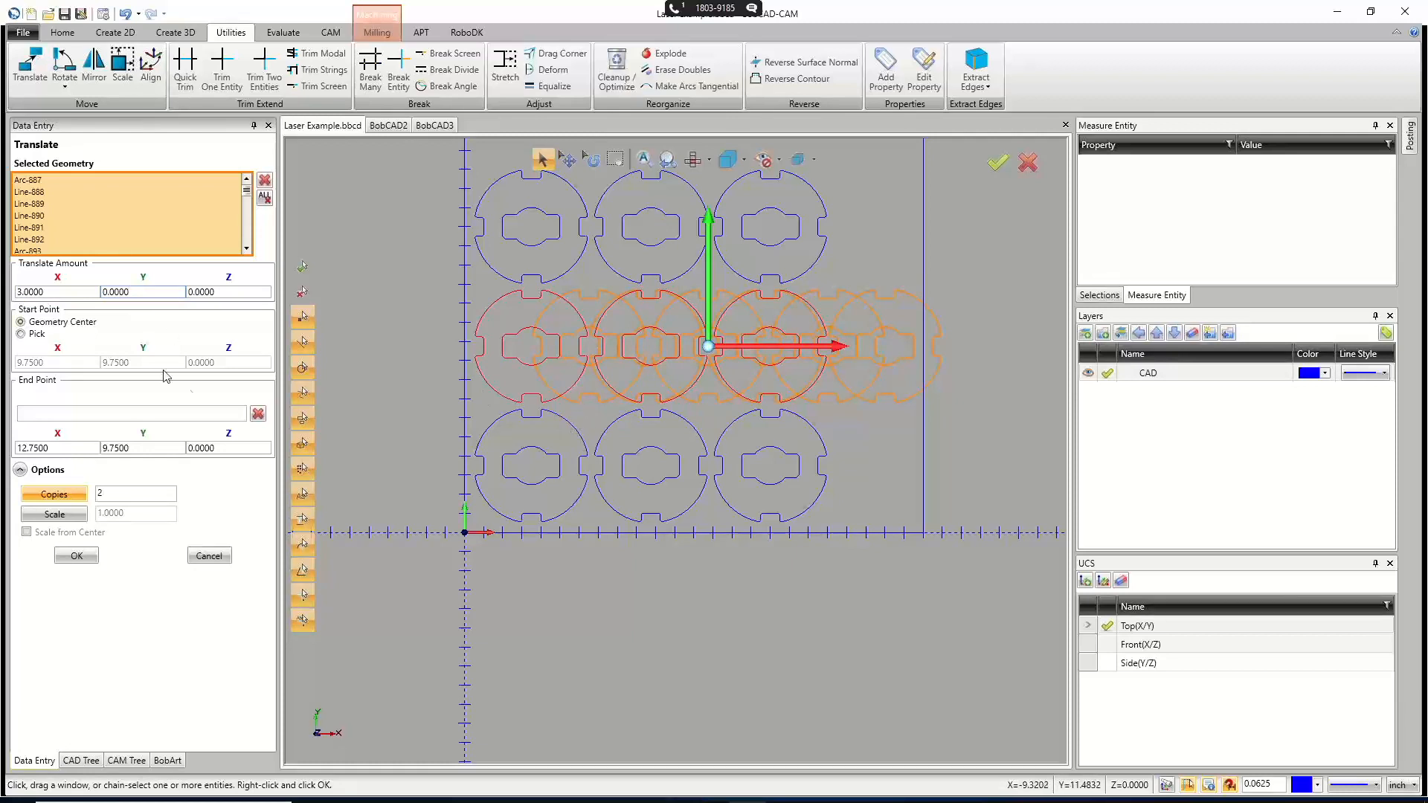
pyautogui.click(54, 494)
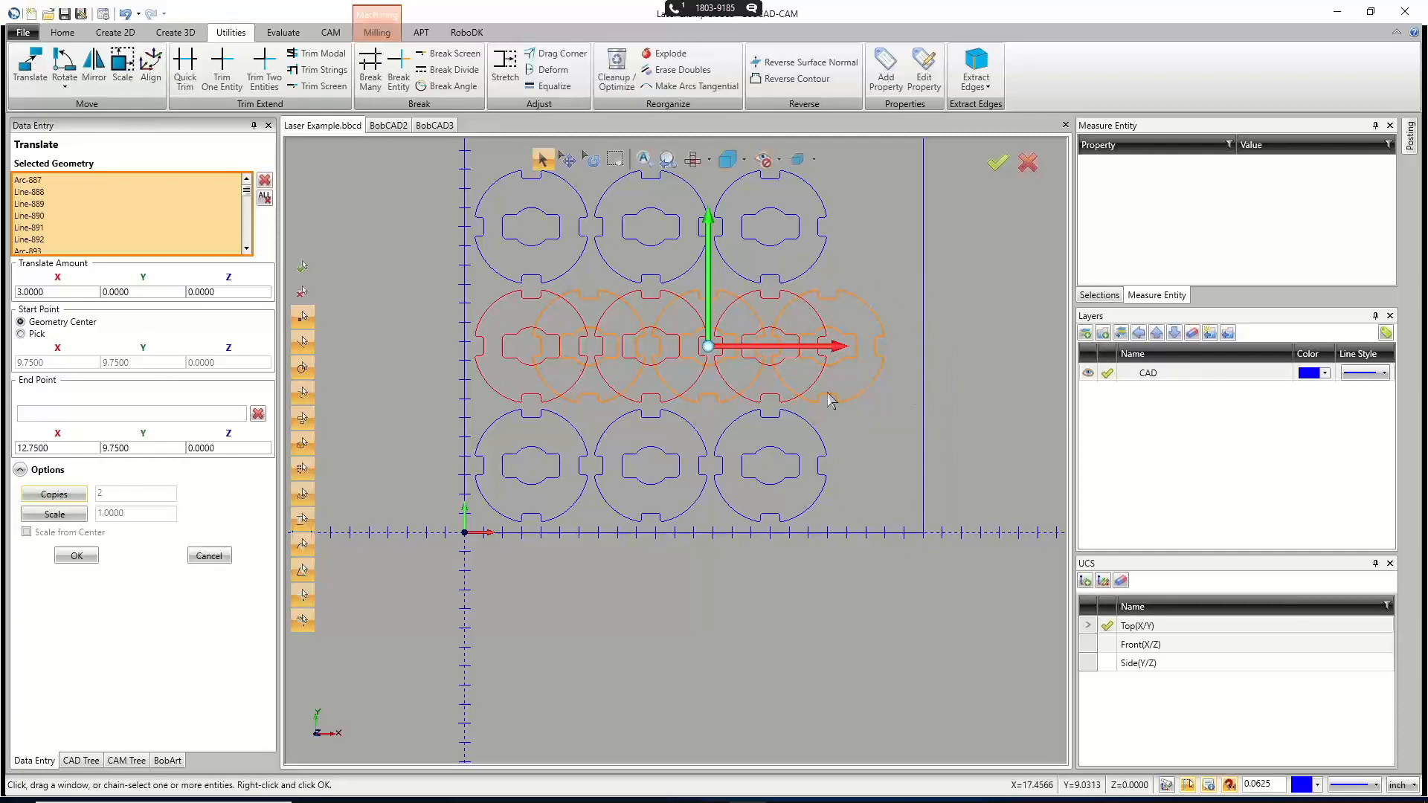
pyautogui.scroll(3, 785, 455)
pyautogui.scroll(-3, 784, 456)
pyautogui.scroll(2, 755, 467)
pyautogui.scroll(-2, 755, 468)
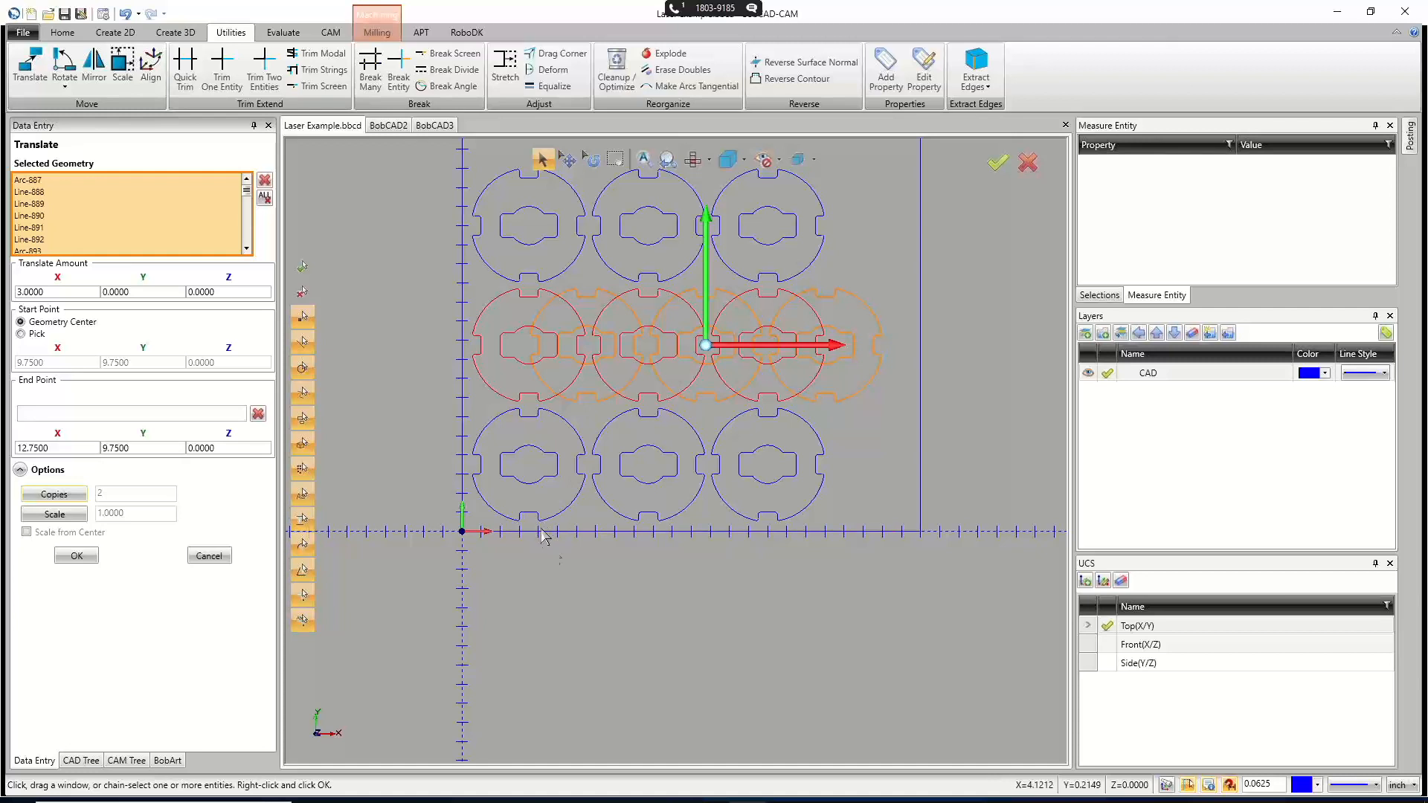
pyautogui.scroll(-2, 563, 560)
pyautogui.scroll(1, 563, 560)
pyautogui.scroll(-2, 563, 562)
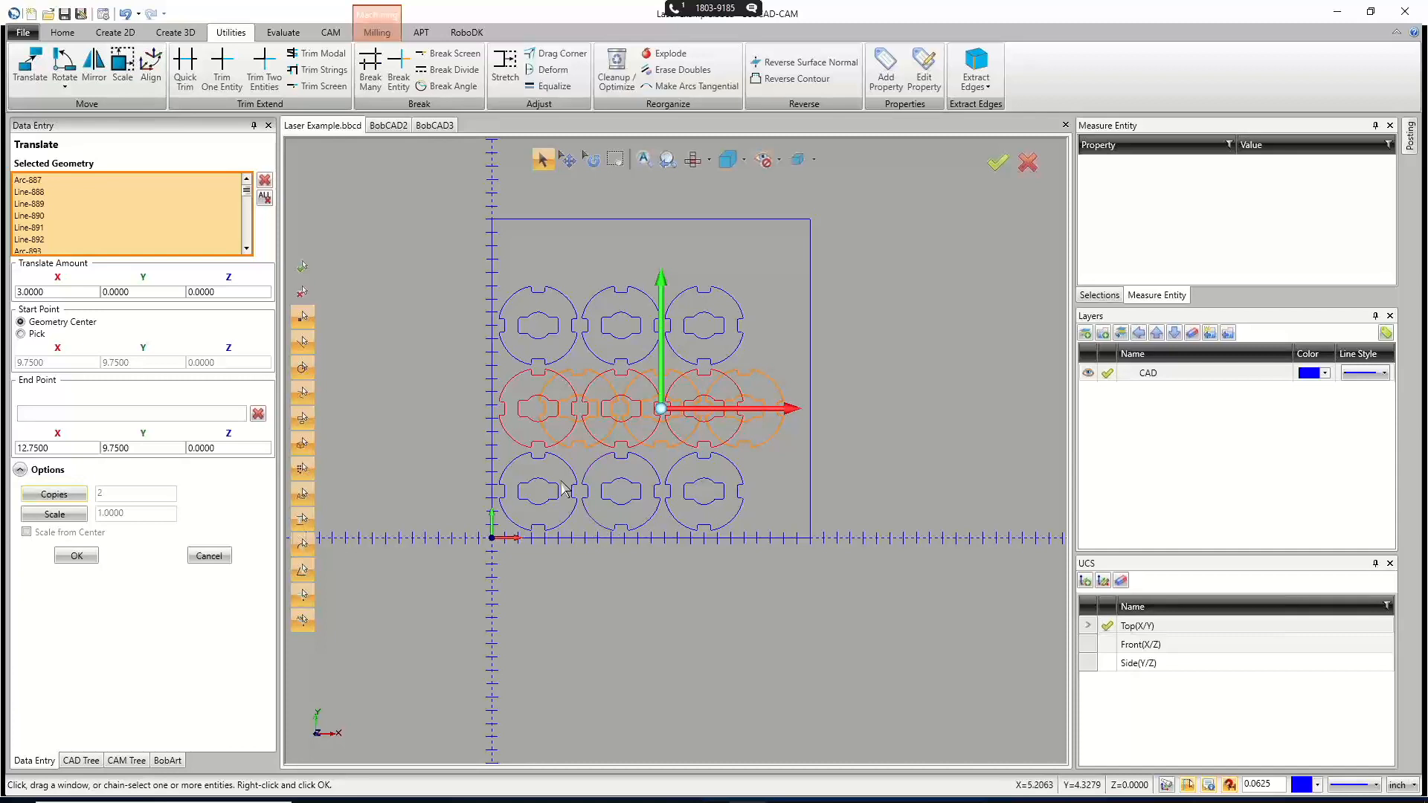
pyautogui.click(209, 557)
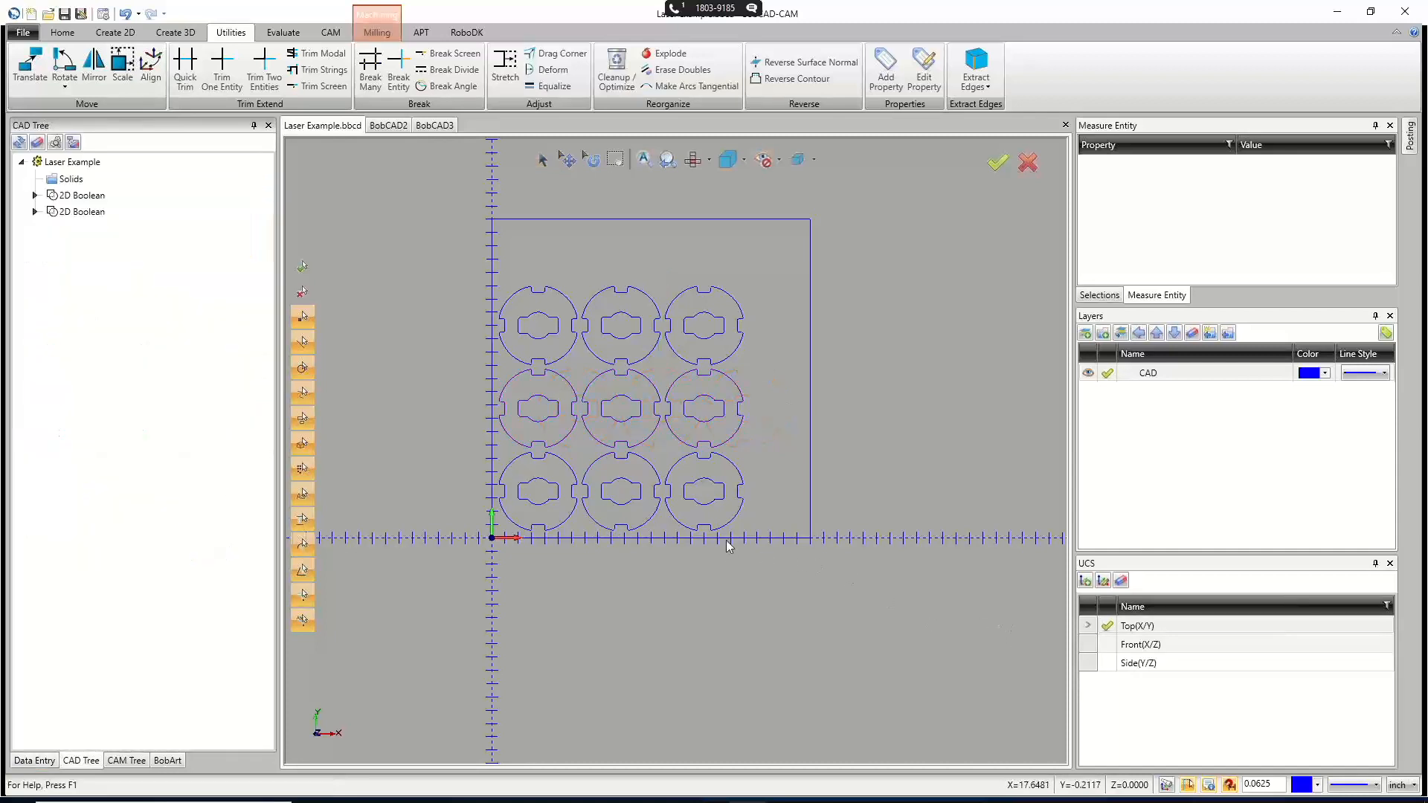
# Reselect the geometry of Feature 2 Axis, picking the outer and inner profiles of all nine parts.
pyautogui.click(126, 761)
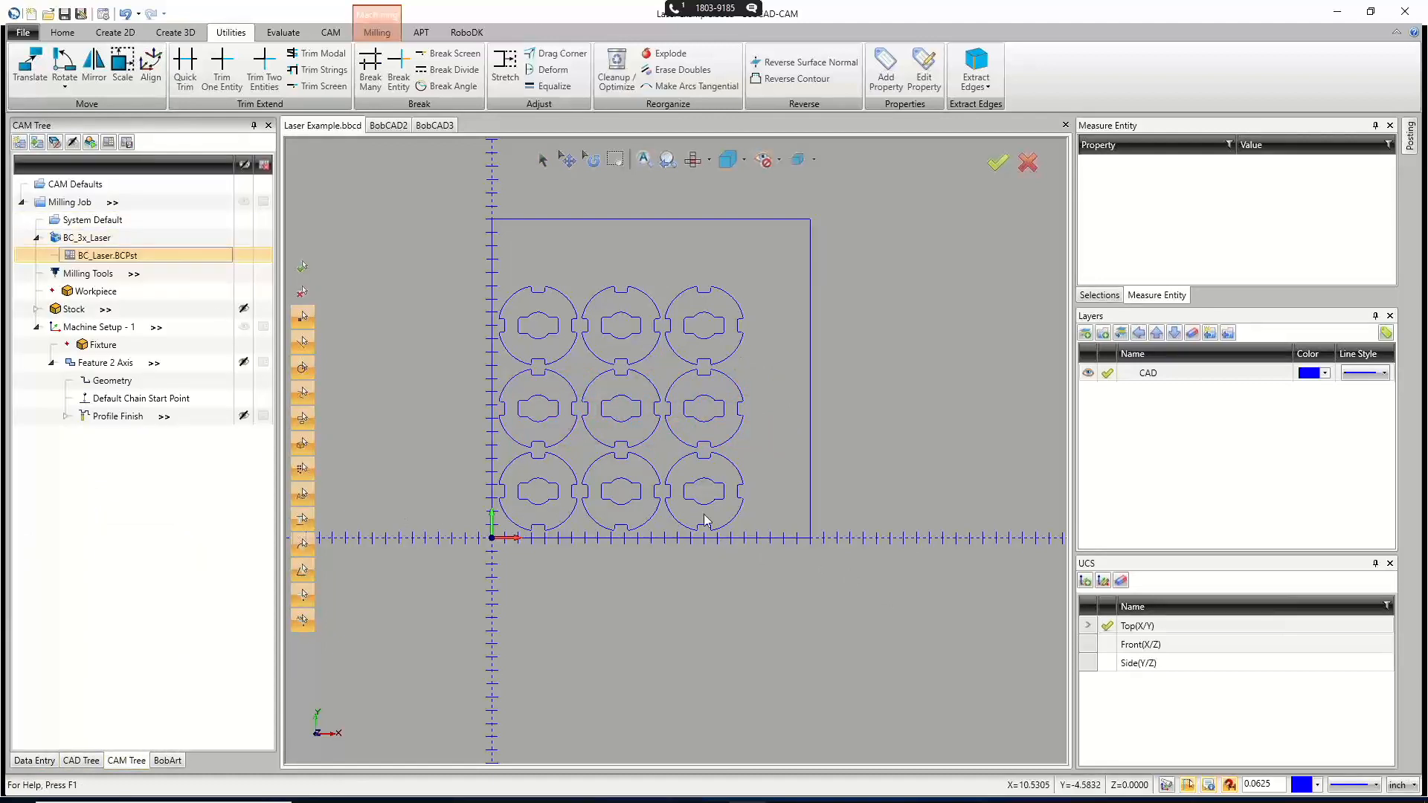
pyautogui.click(113, 381)
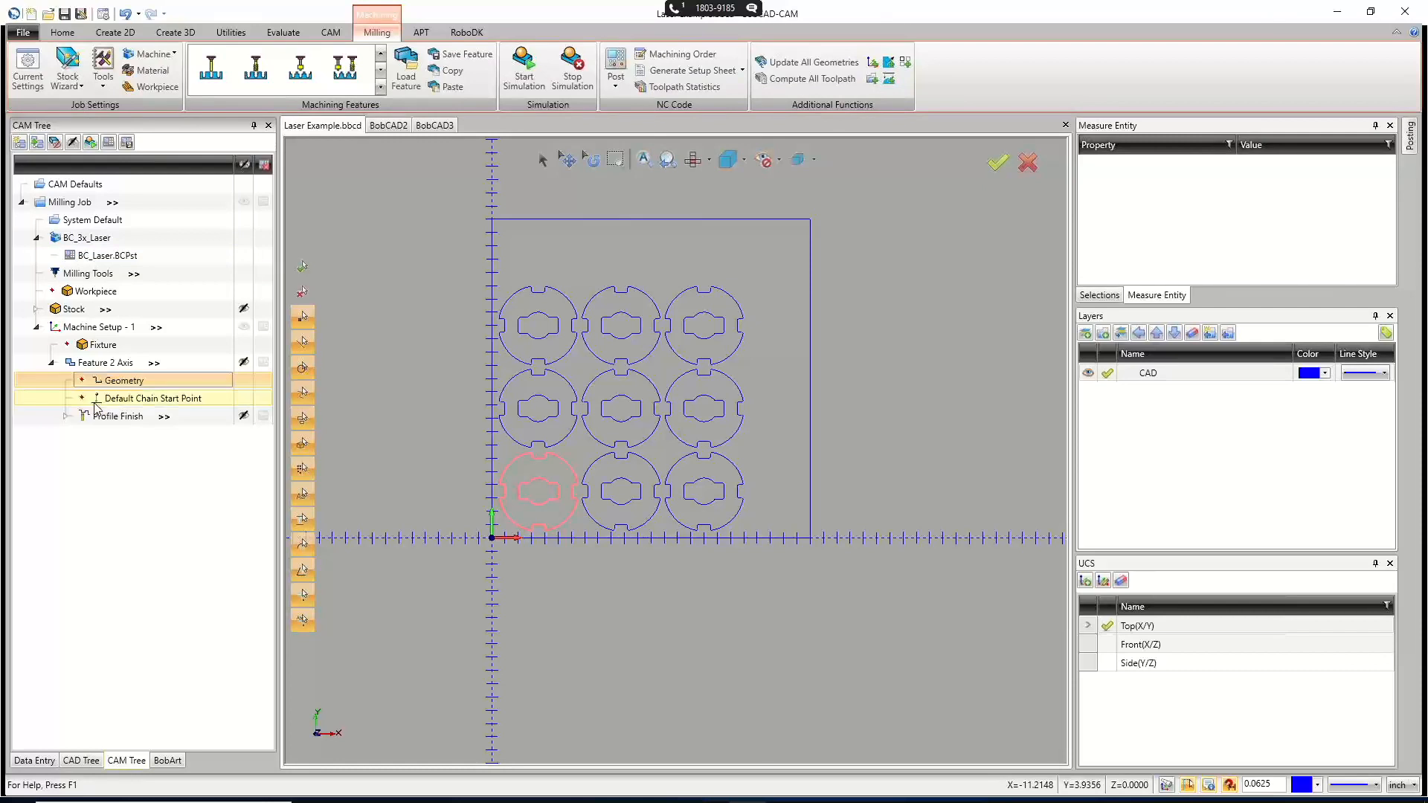
pyautogui.rightClick(122, 379)
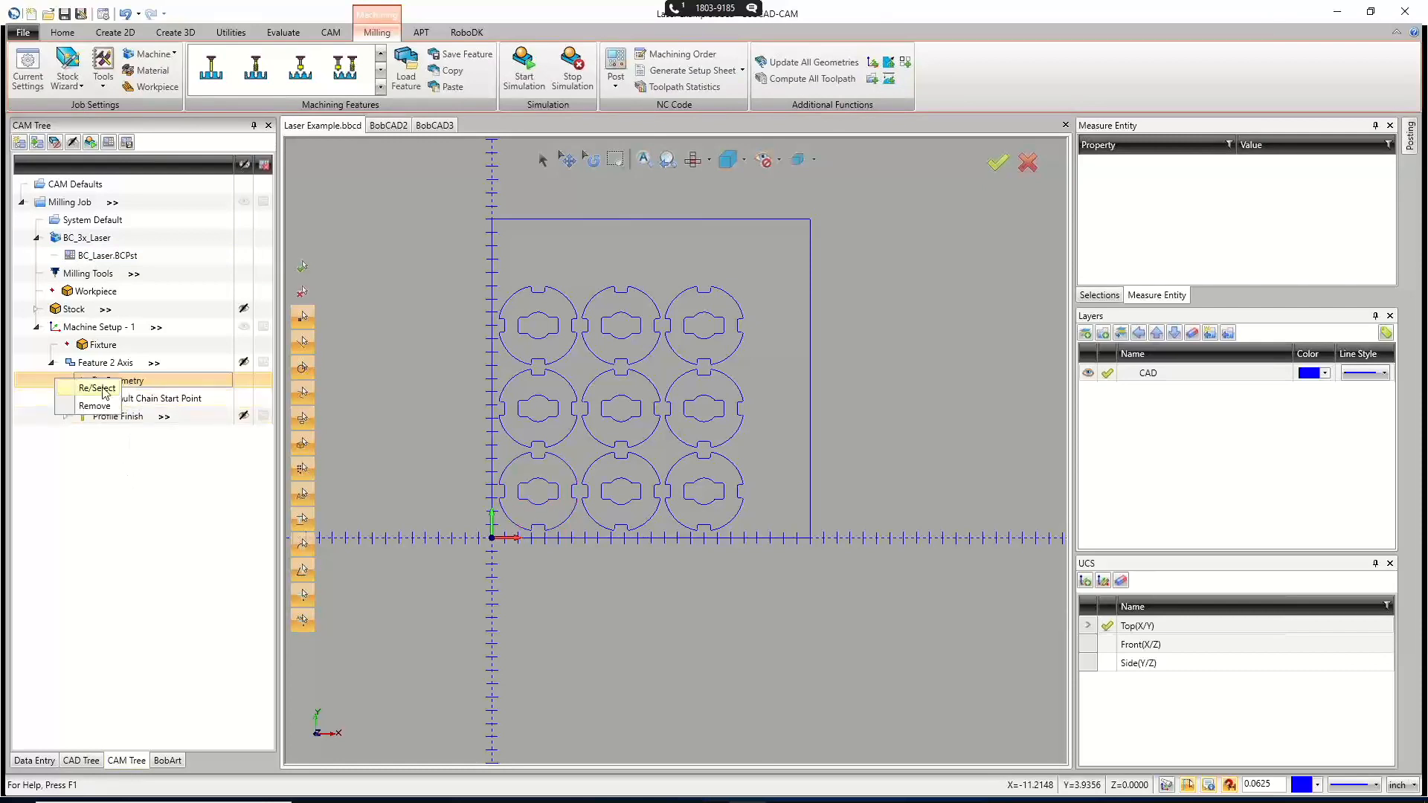
pyautogui.click(104, 390)
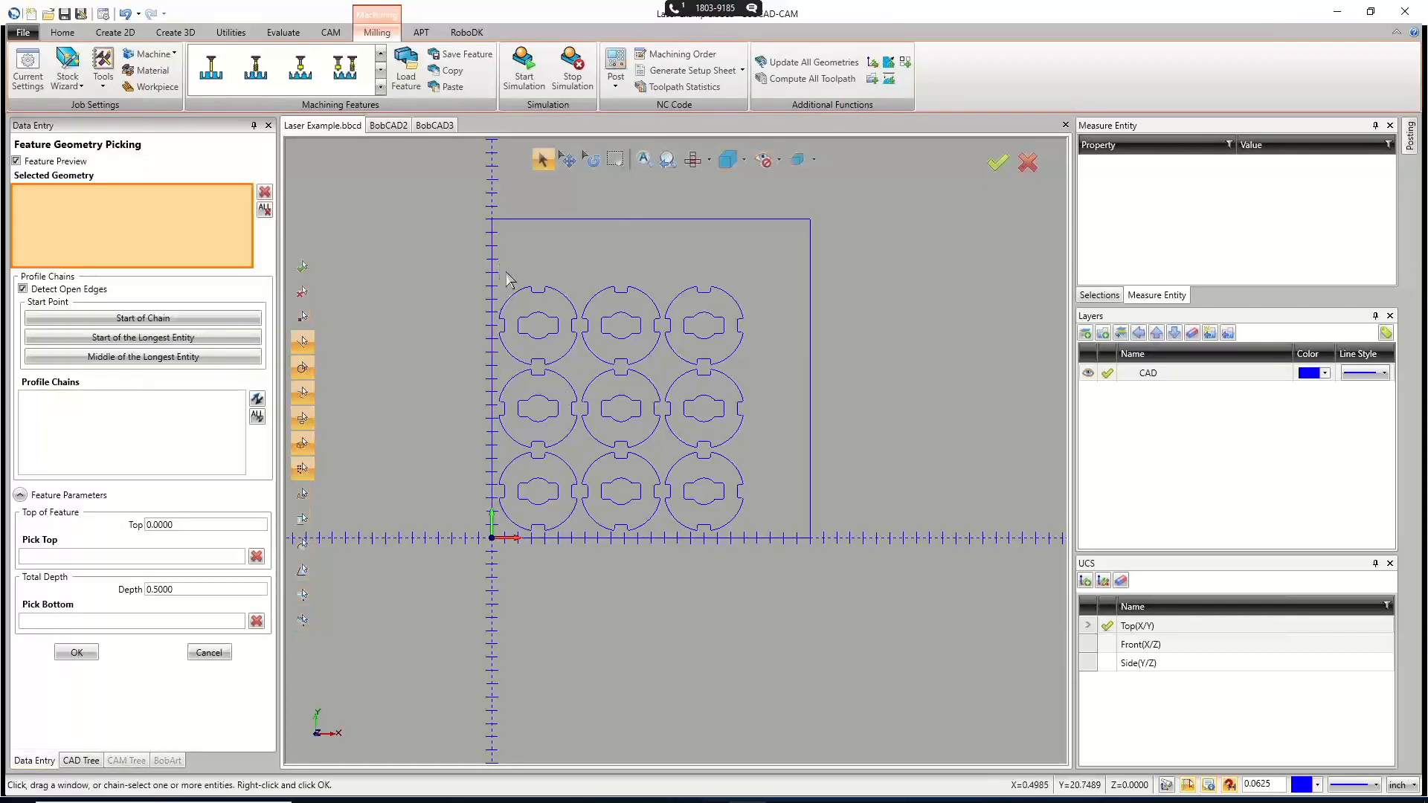
pyautogui.moveTo(498, 262); pyautogui.dragTo(759, 541)
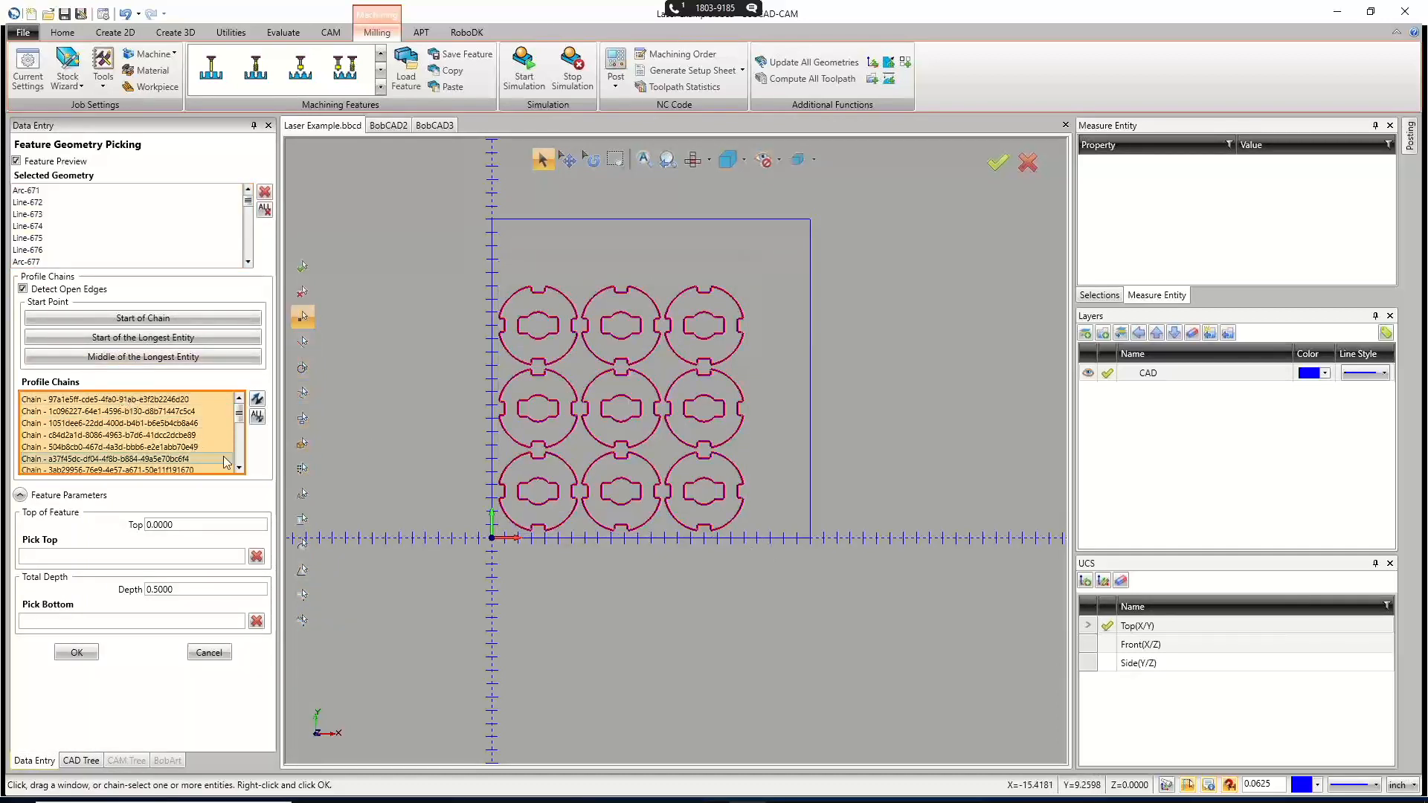
# Set the start point of all profile chains to the middle of the longest entity and check the start arrows on the parts.
pyautogui.scroll(4, 528, 480)
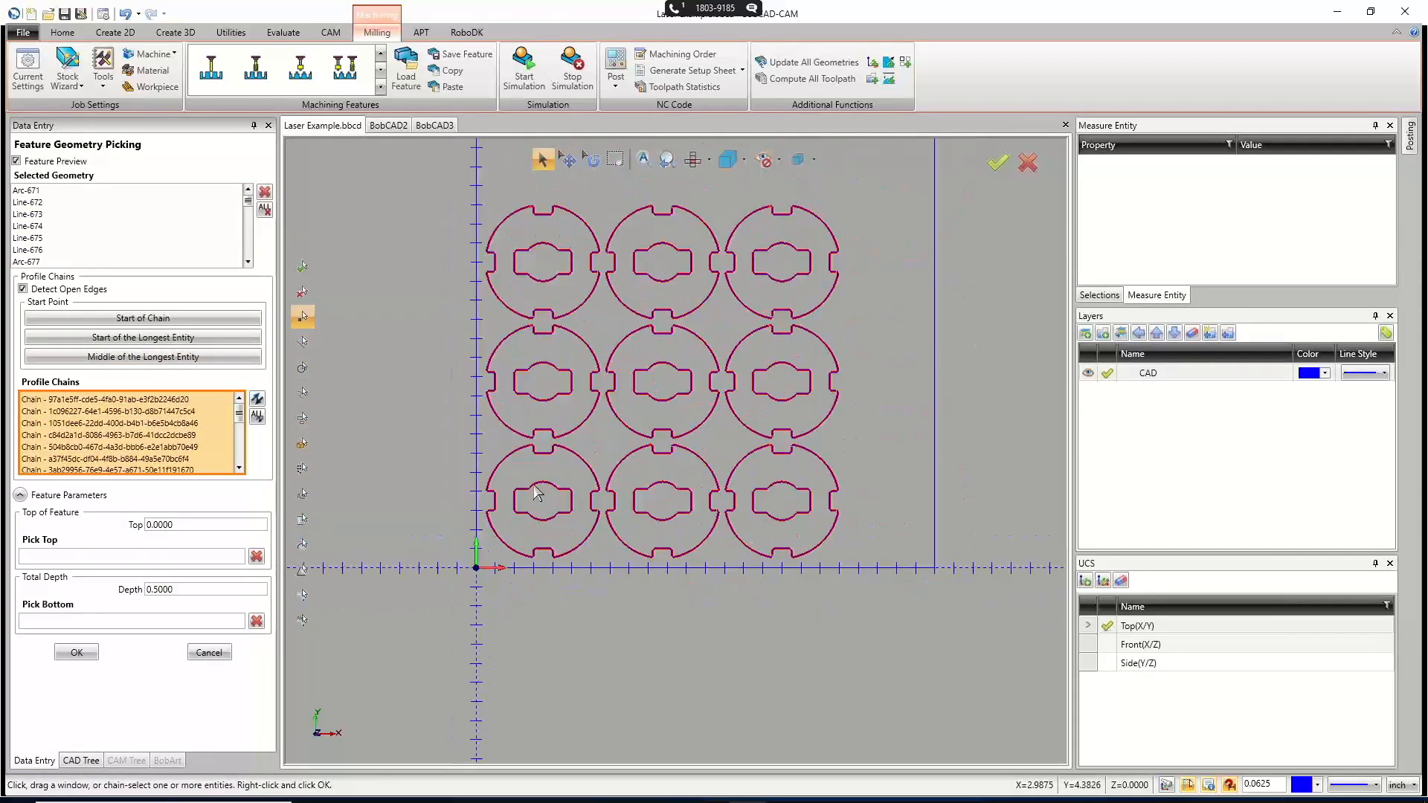
pyautogui.scroll(6, 537, 492)
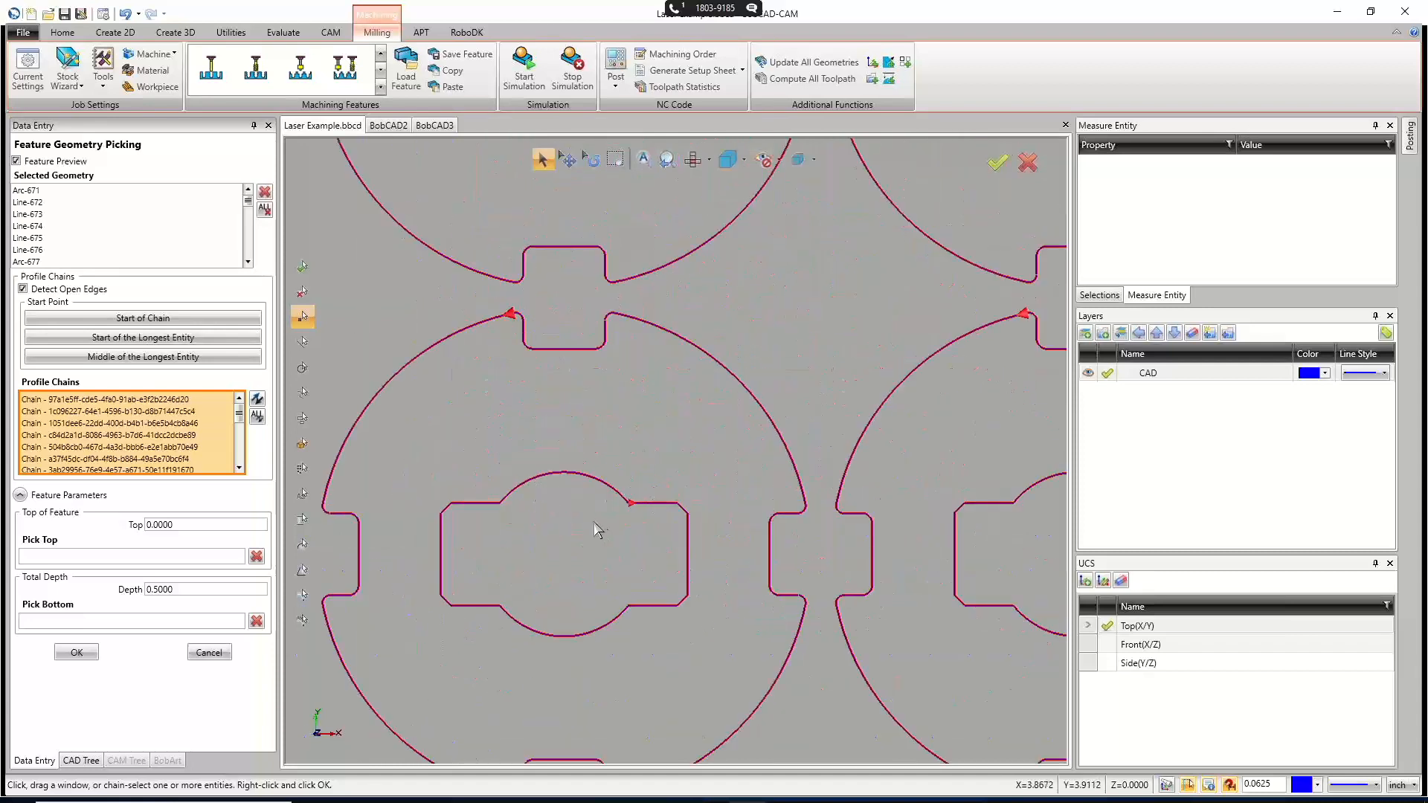
pyautogui.scroll(-6, 444, 556)
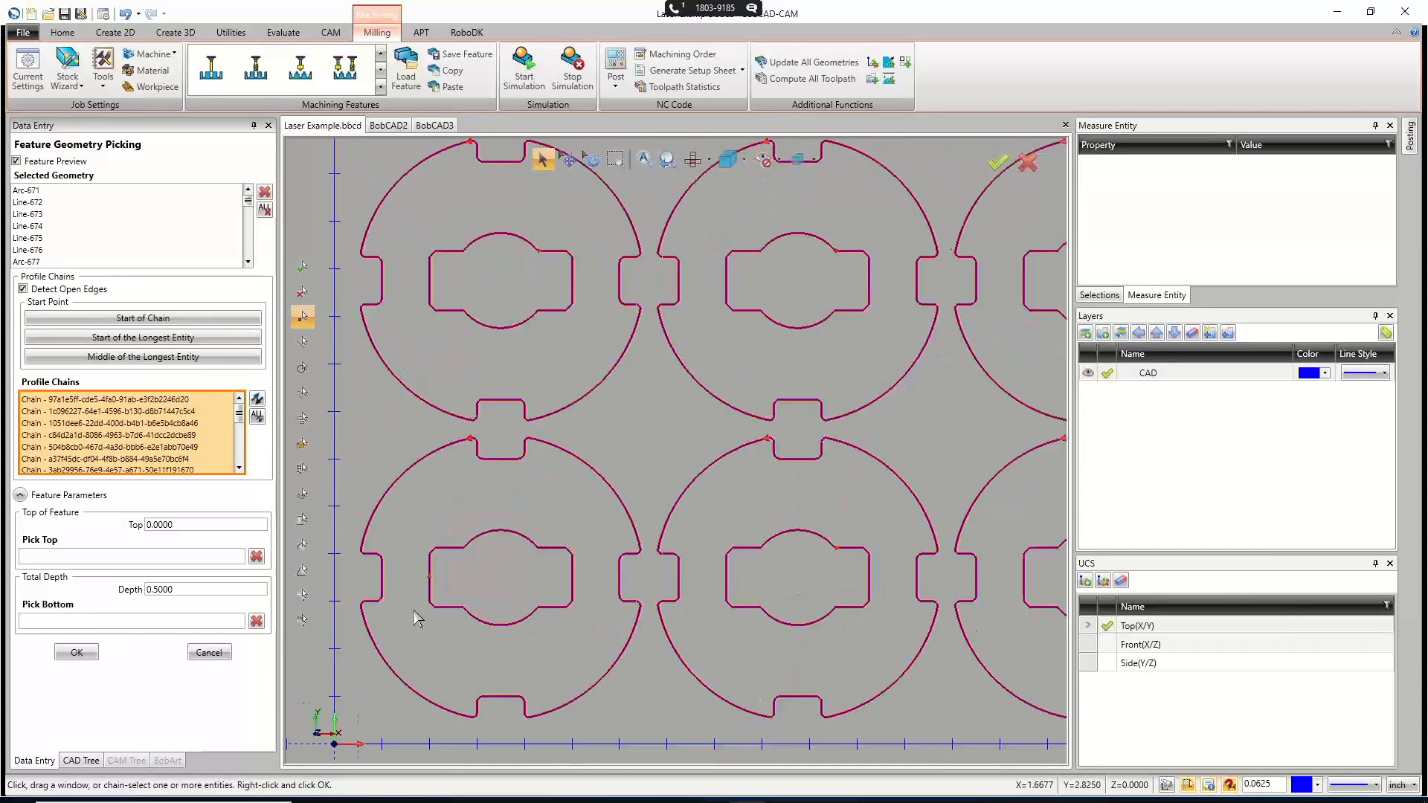
pyautogui.scroll(2, 394, 450)
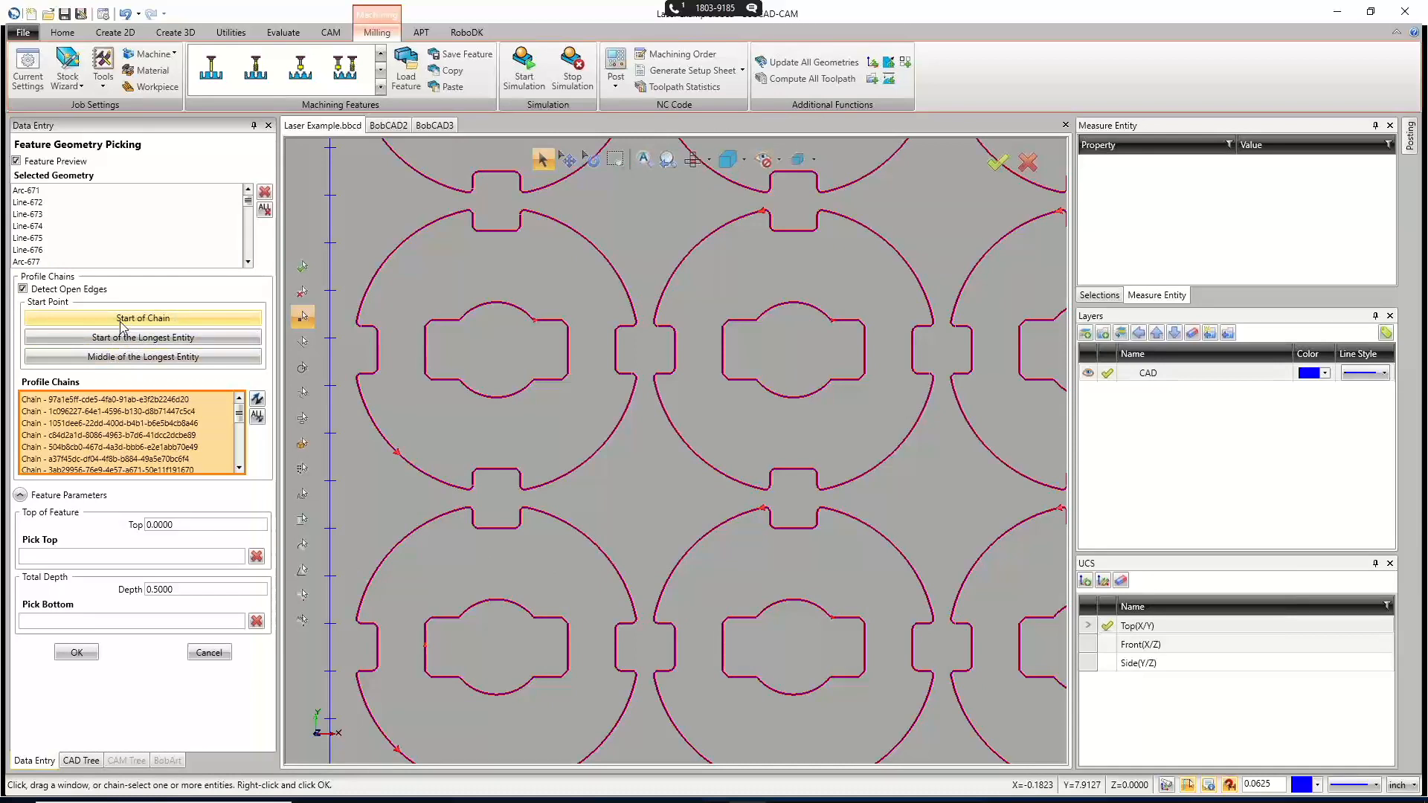
pyautogui.click(139, 359)
pyautogui.scroll(-5, 576, 357)
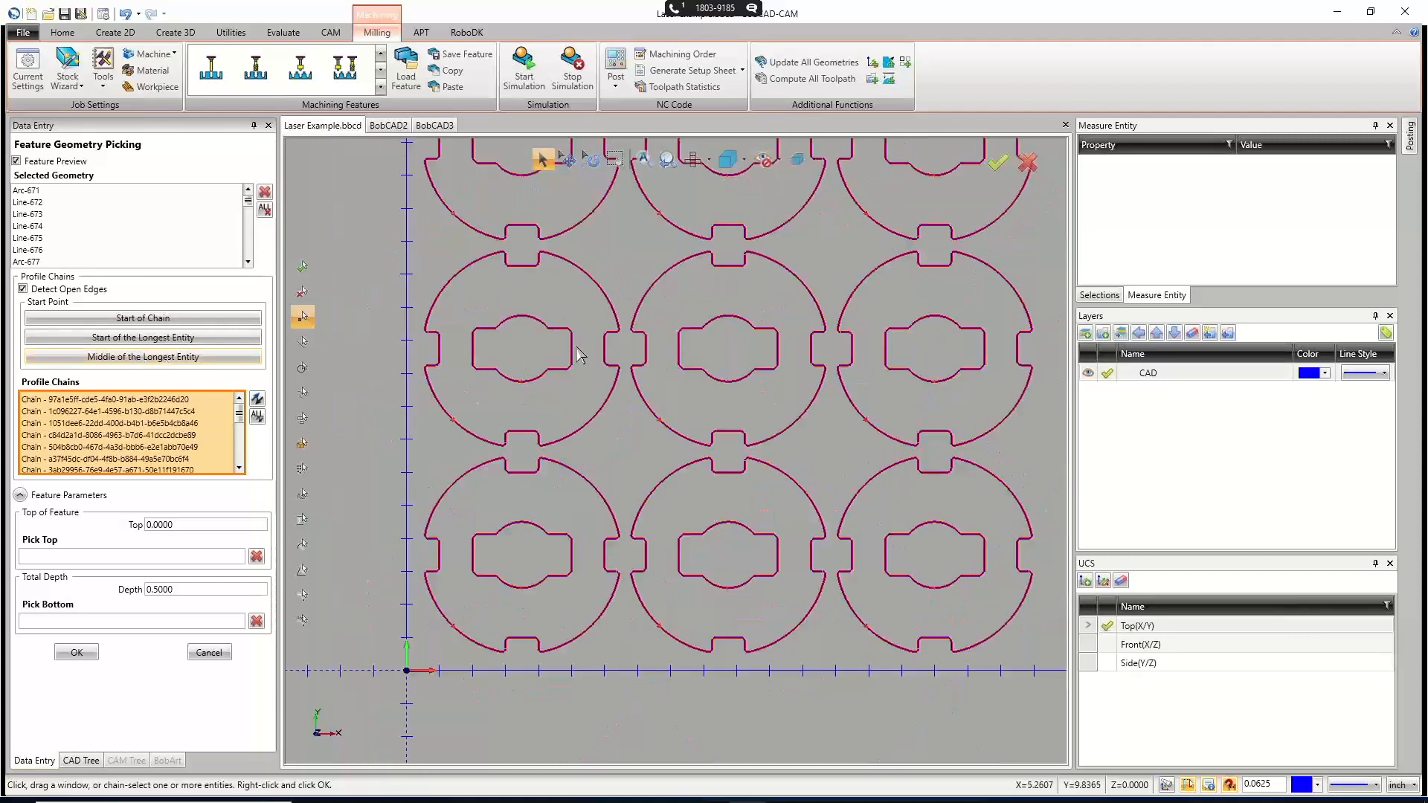
pyautogui.scroll(4, 582, 288)
pyautogui.scroll(2, 583, 289)
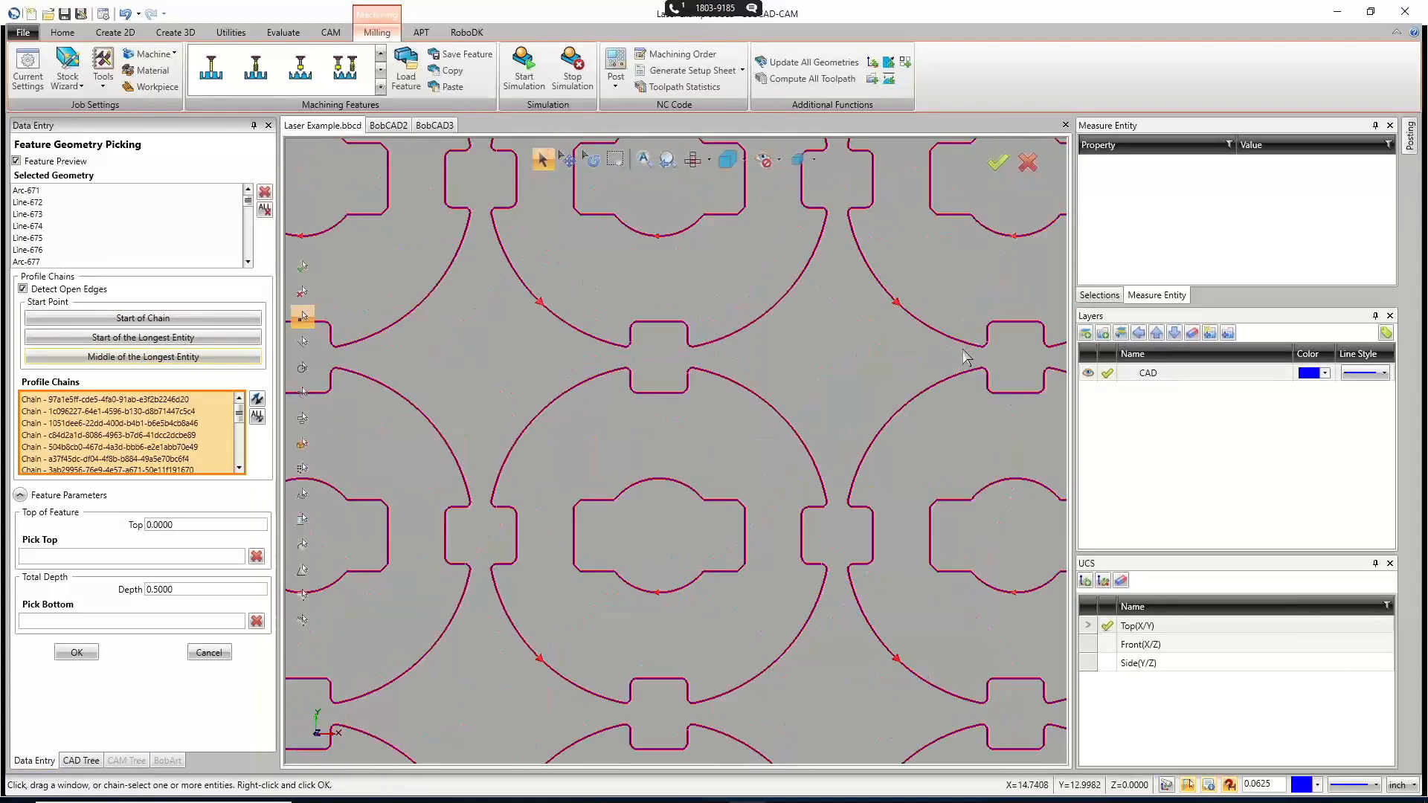
pyautogui.scroll(-3, 885, 375)
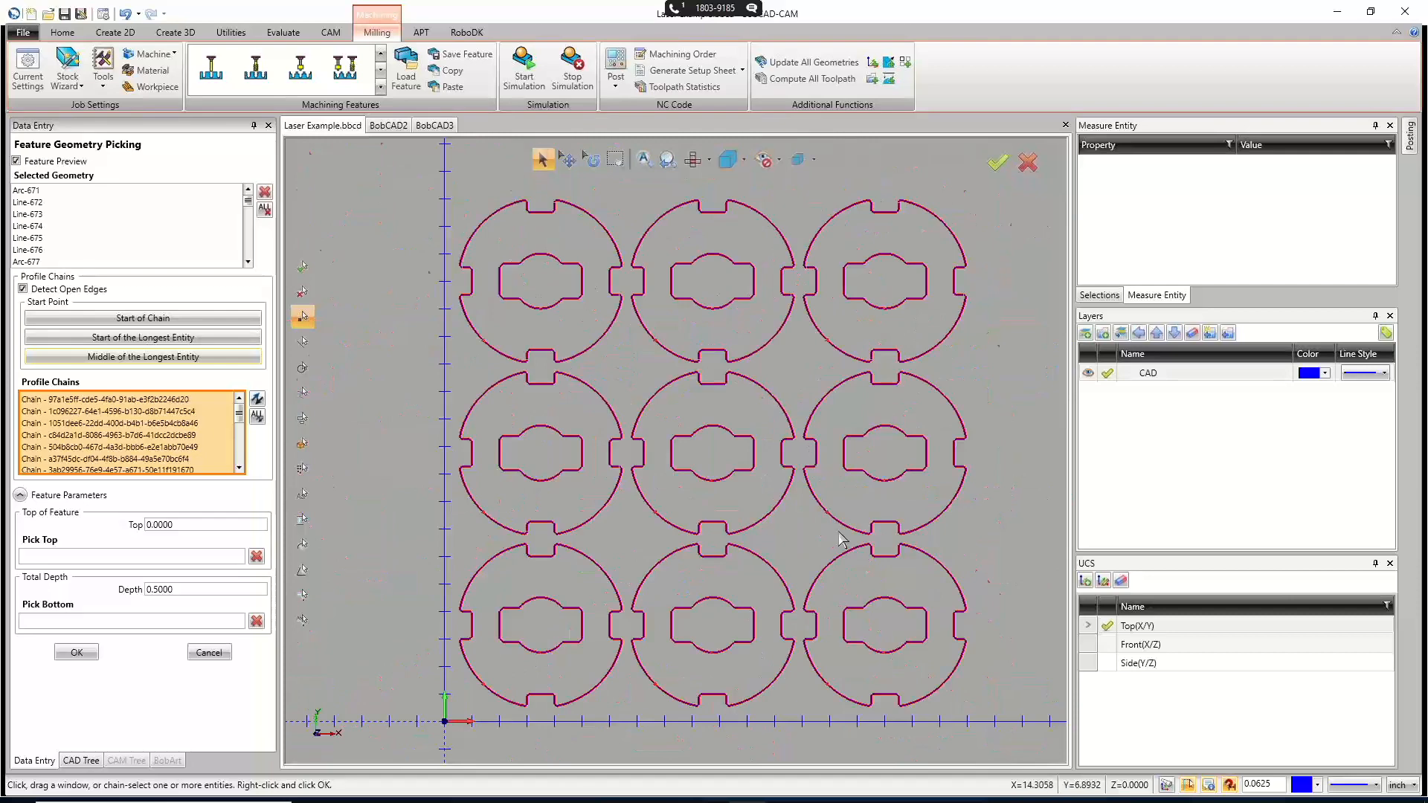
pyautogui.scroll(5, 837, 529)
pyautogui.scroll(-3, 807, 484)
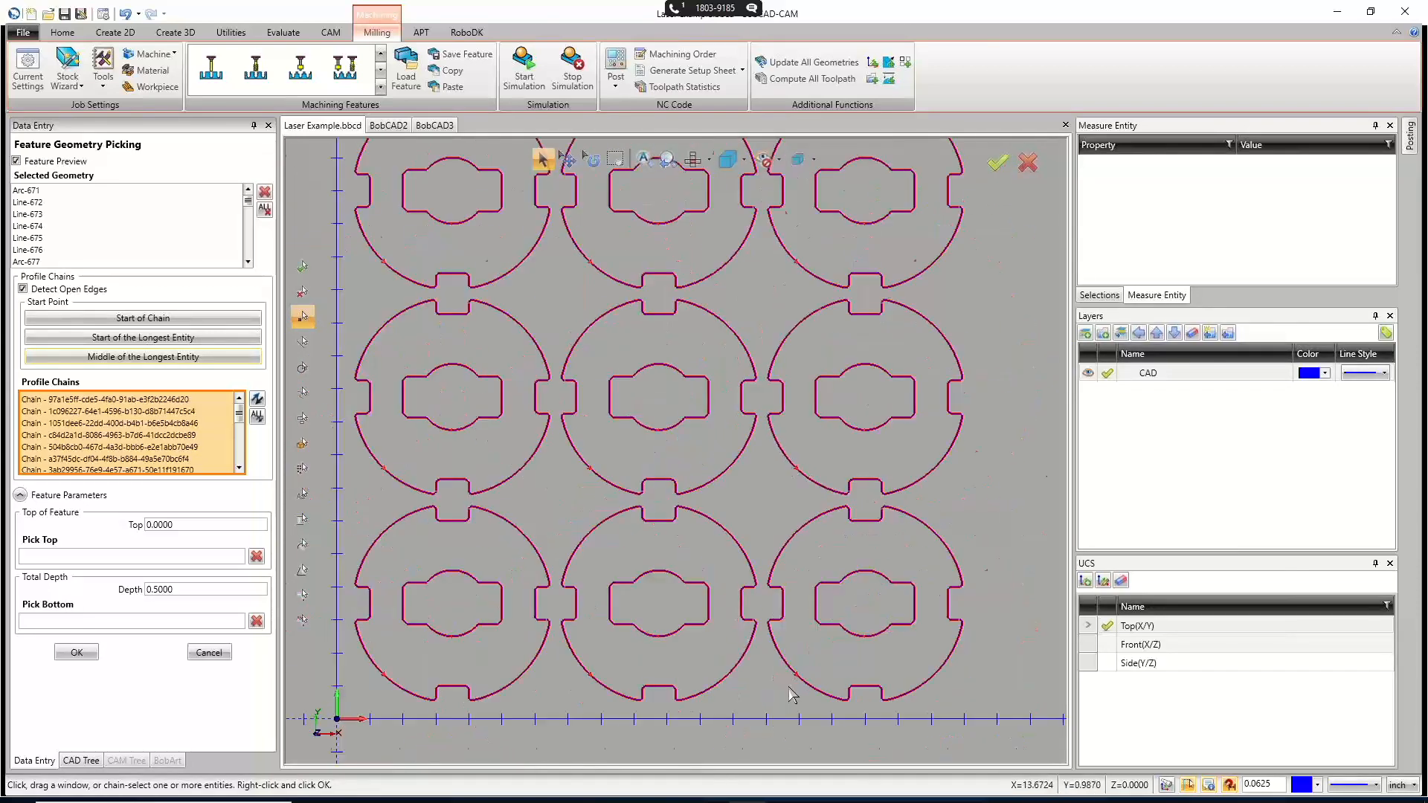
# Examine the chain start points and directions on the inner and outer profiles across the array of discs.
pyautogui.scroll(5, 795, 692)
pyautogui.scroll(-2, 766, 613)
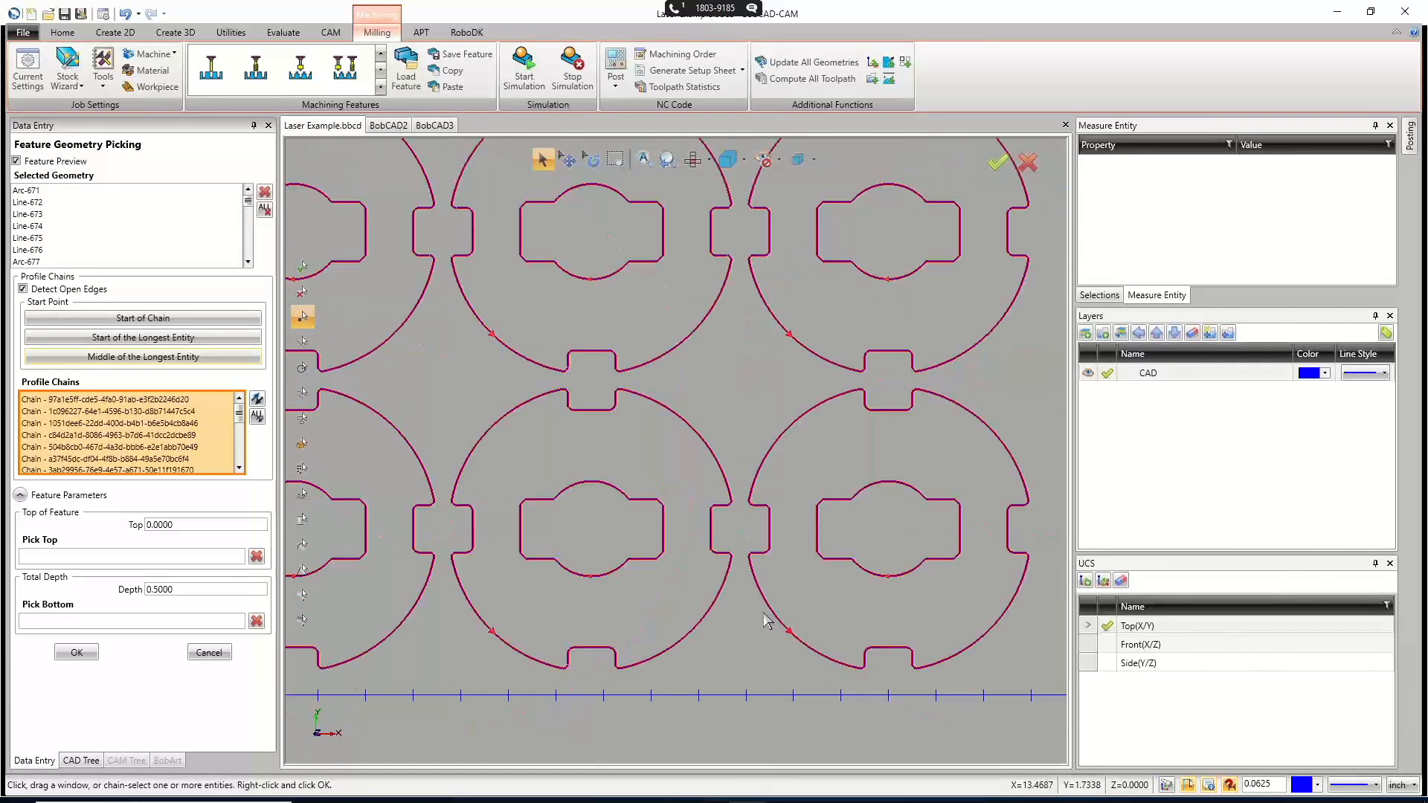
pyautogui.scroll(4, 597, 578)
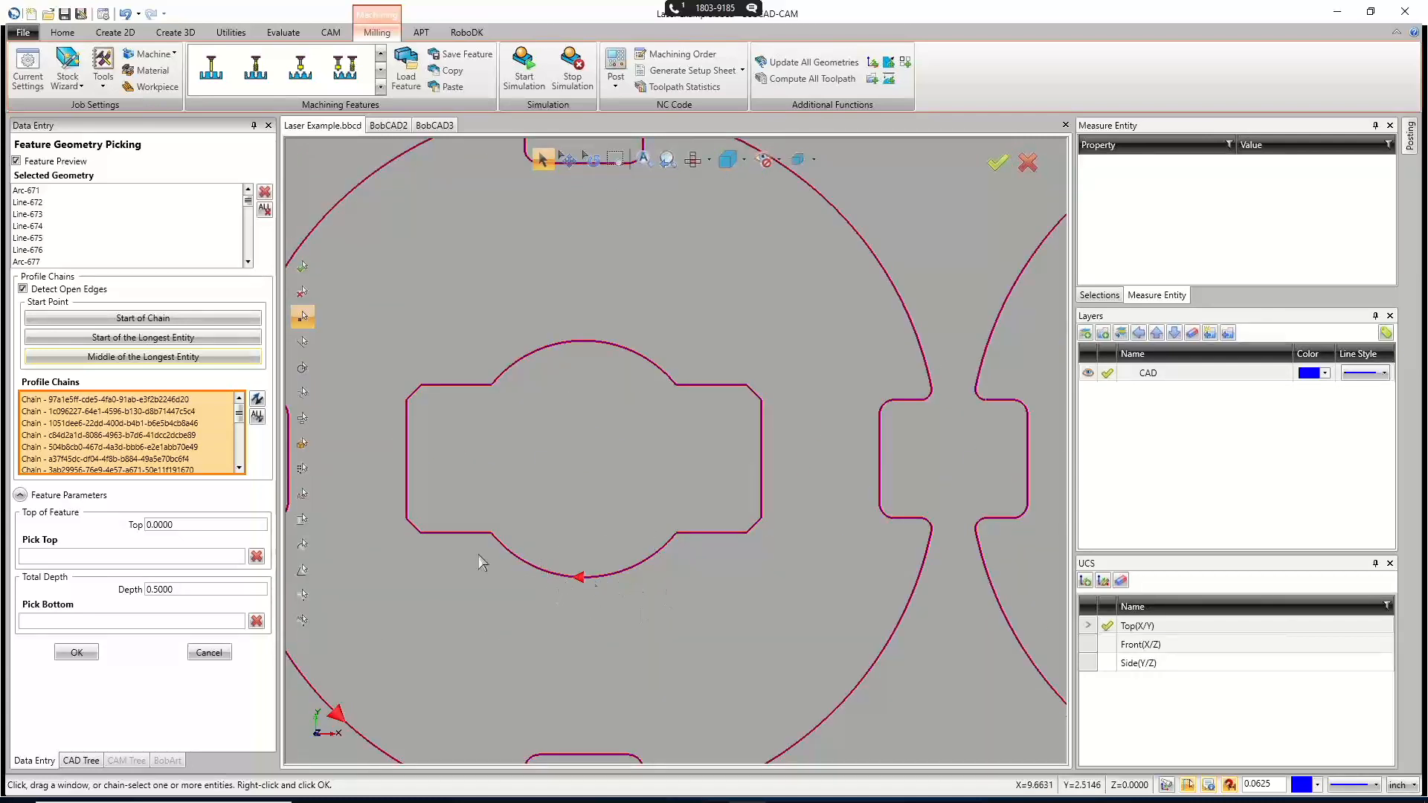
pyautogui.scroll(-5, 409, 458)
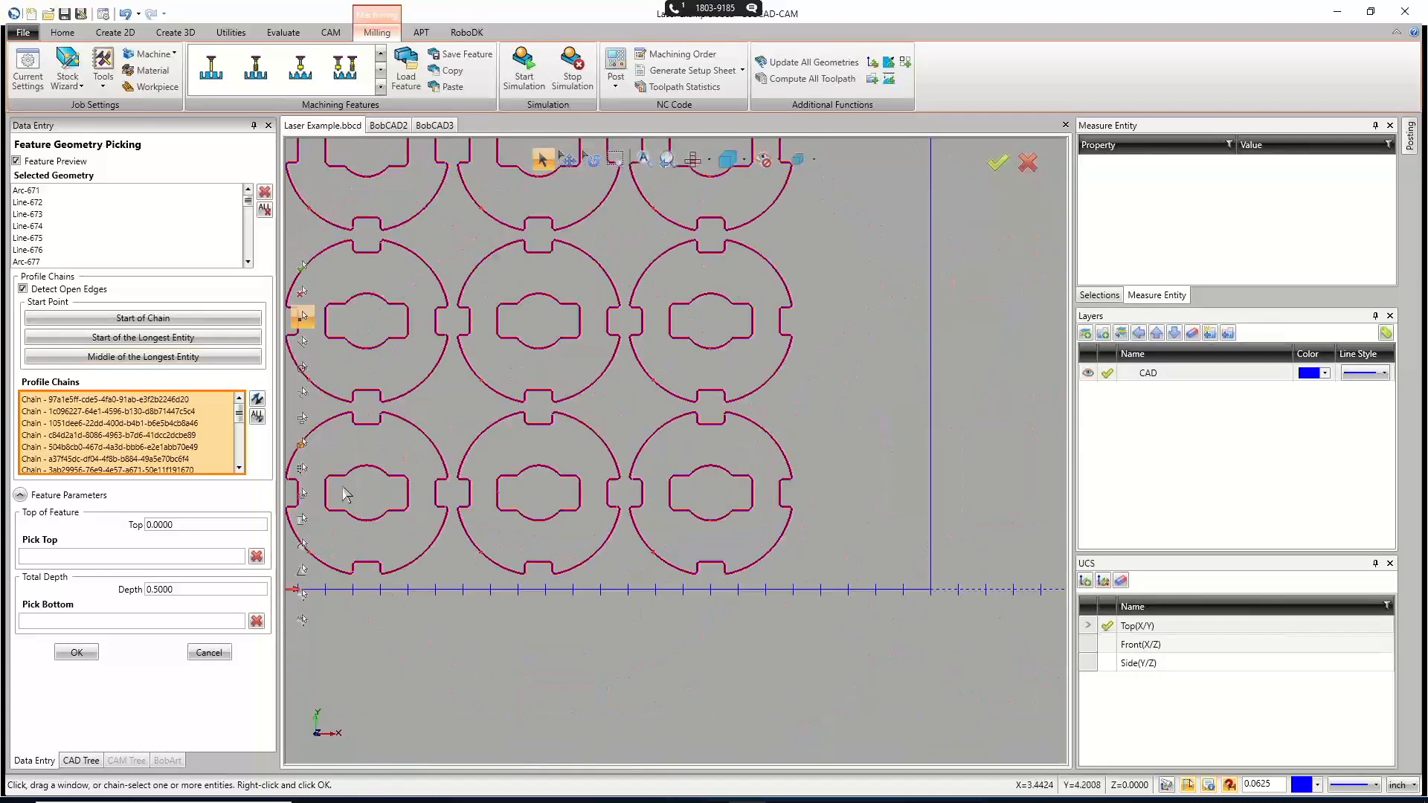
pyautogui.scroll(3, 407, 488)
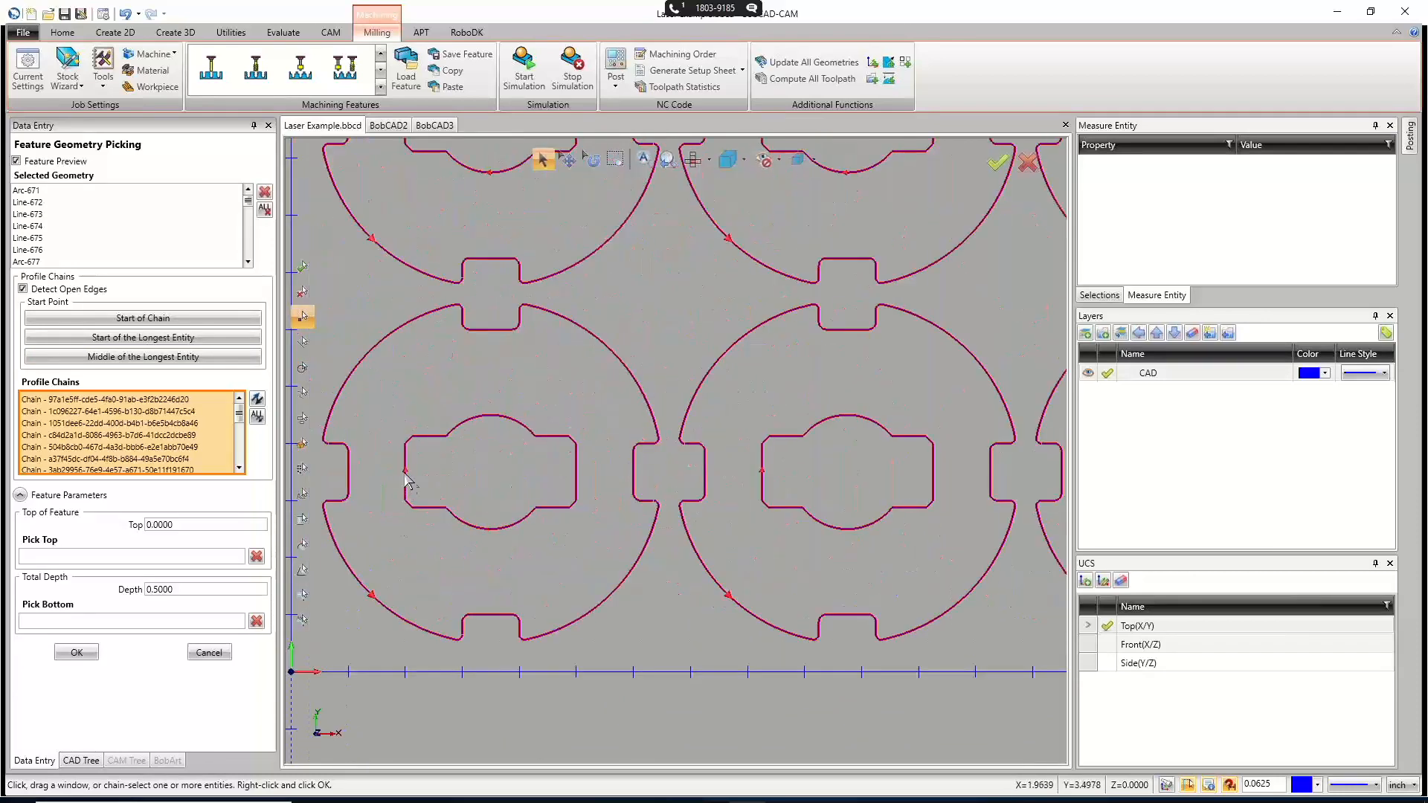
pyautogui.scroll(-3, 408, 480)
pyautogui.scroll(3, 603, 512)
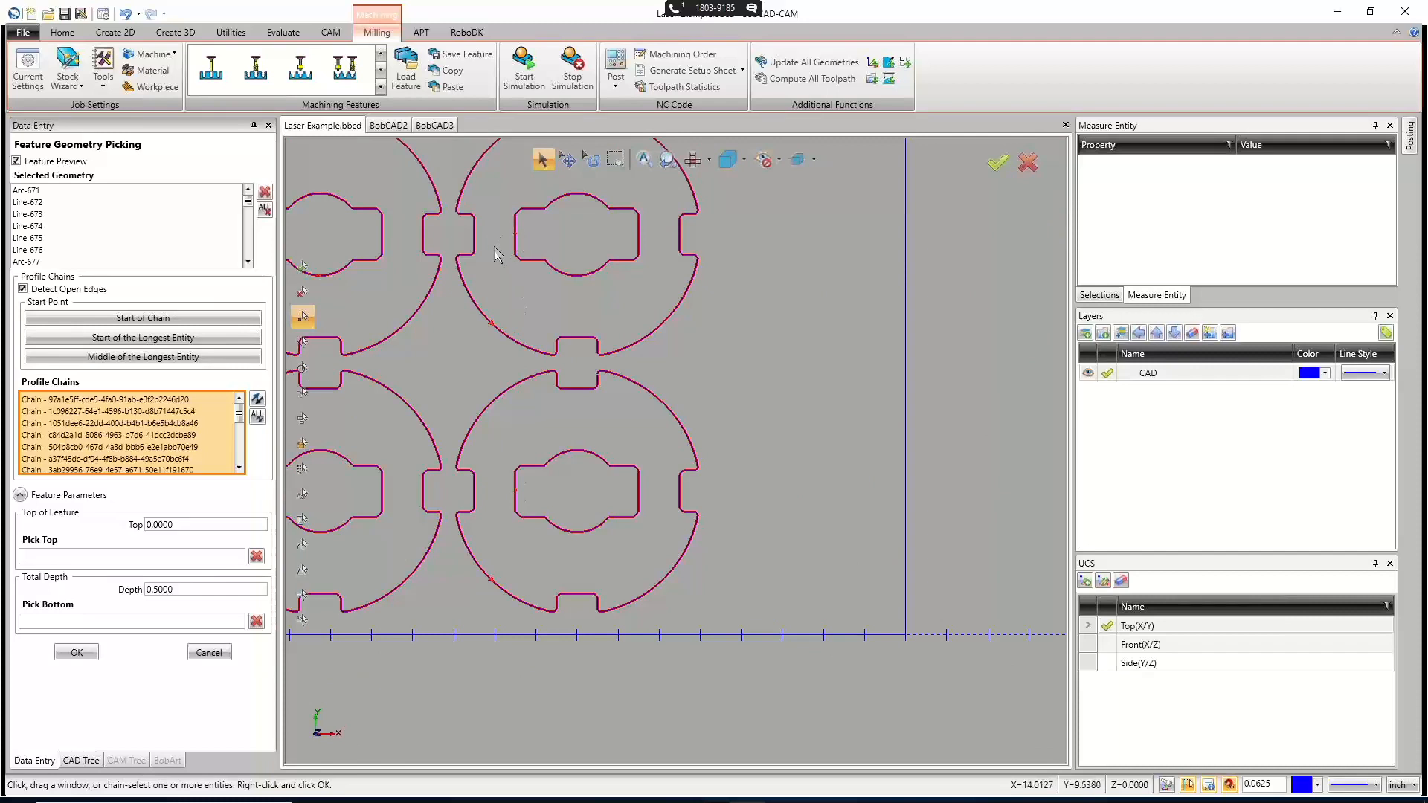
pyautogui.scroll(-3, 491, 264)
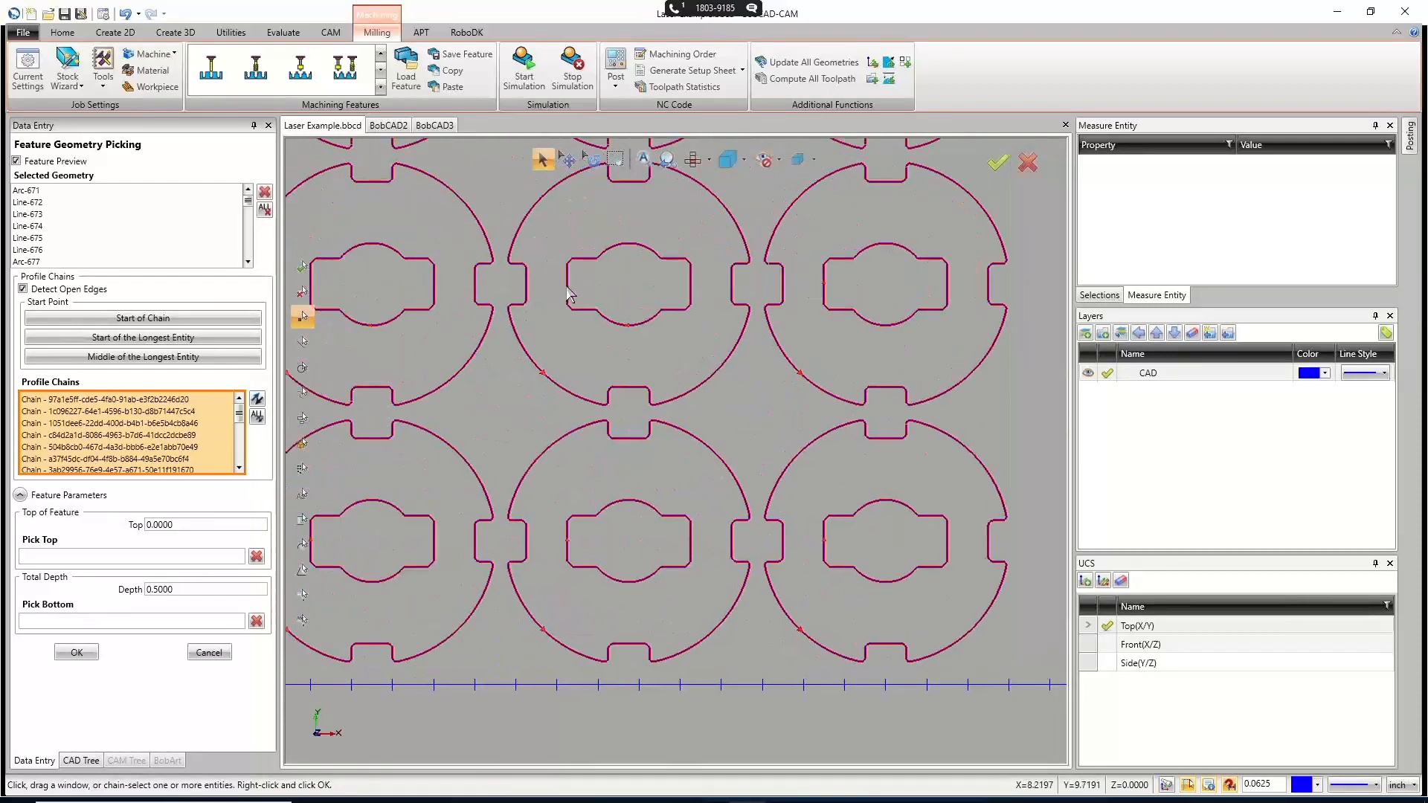
pyautogui.moveTo(521, 298); pyautogui.dragTo(793, 325, button='middle')
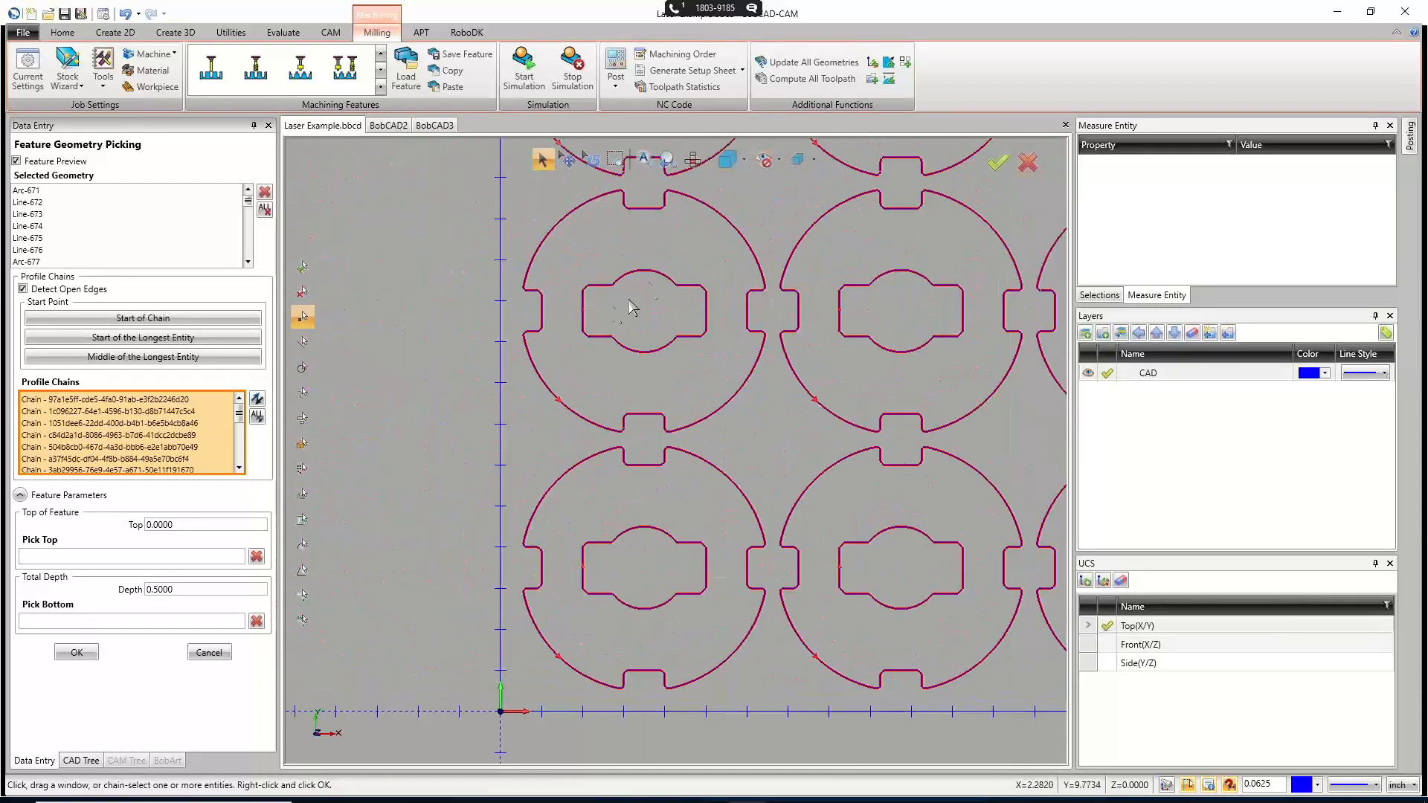
pyautogui.moveTo(654, 283); pyautogui.dragTo(663, 552, button='middle')
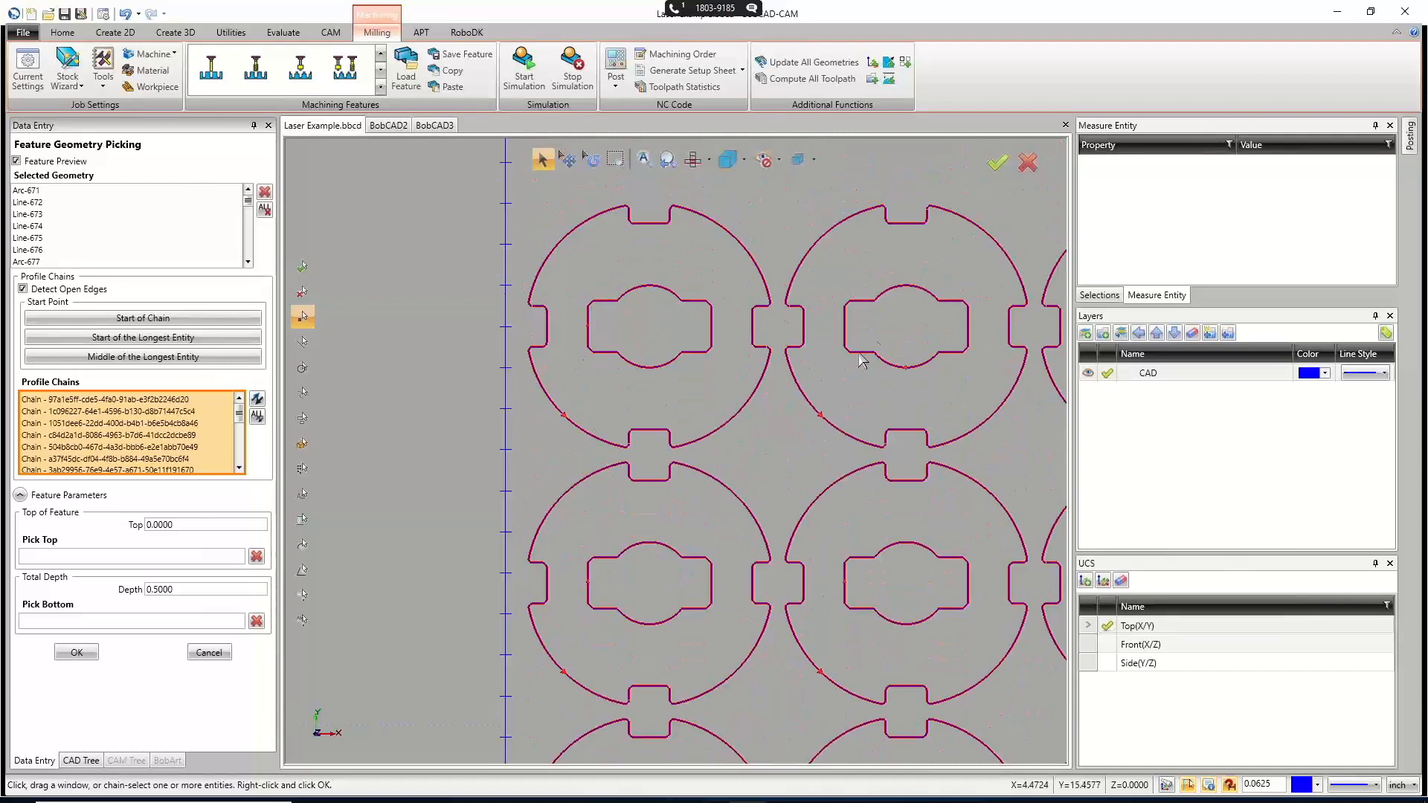
pyautogui.moveTo(889, 363); pyautogui.dragTo(677, 390, button='middle')
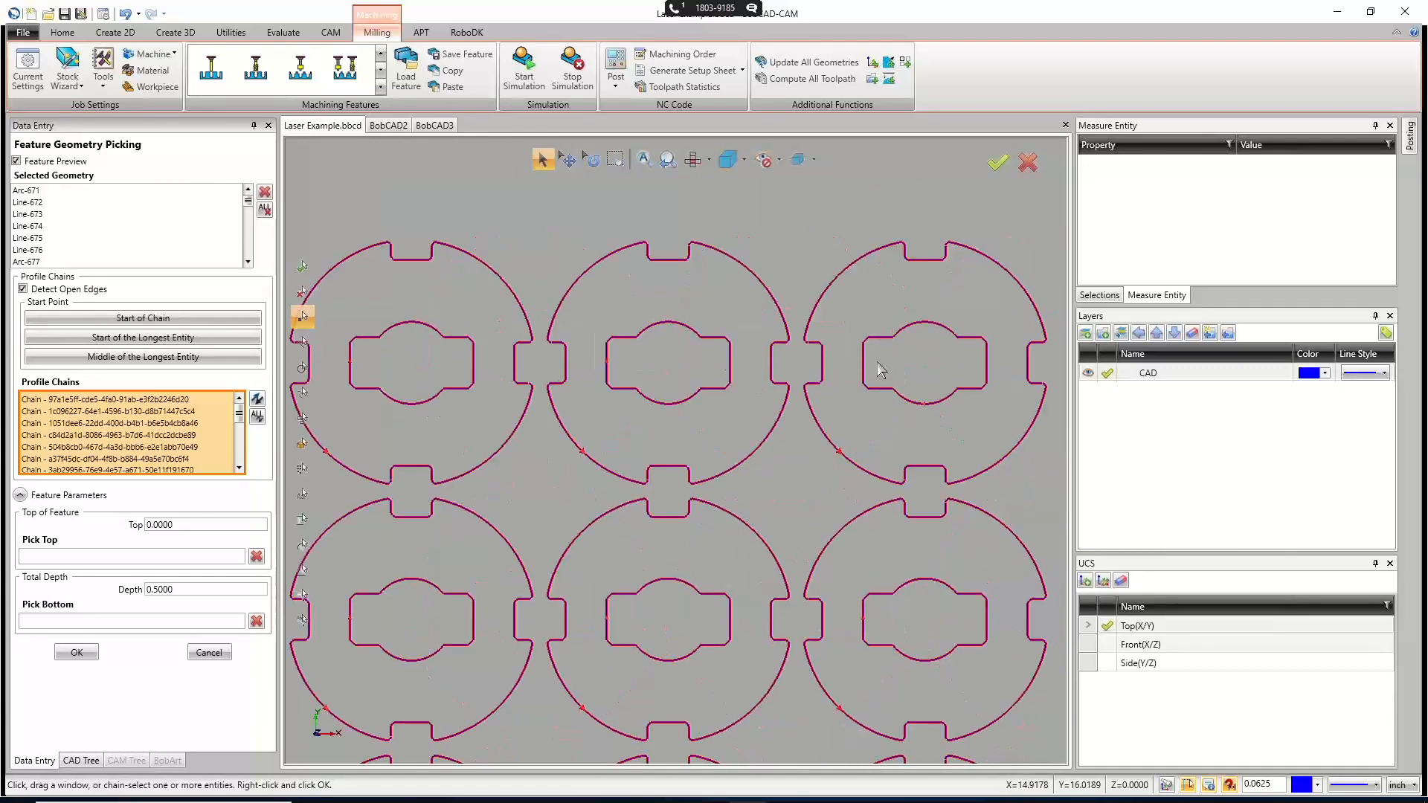
# Accept the picked geometry for all discs and compute all toolpaths of Feature 2 Axis.
pyautogui.click(75, 653)
pyautogui.rightClick(108, 363)
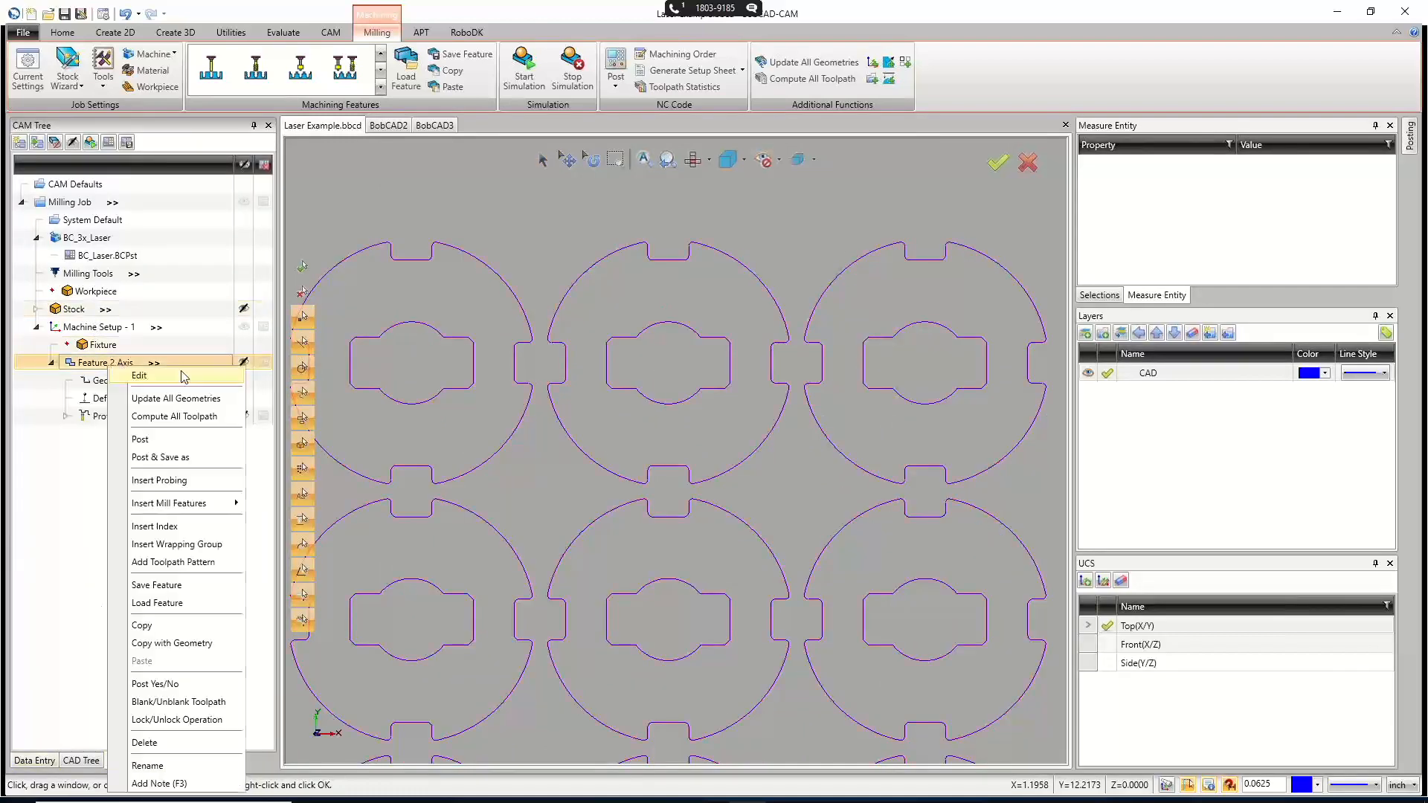
pyautogui.click(179, 419)
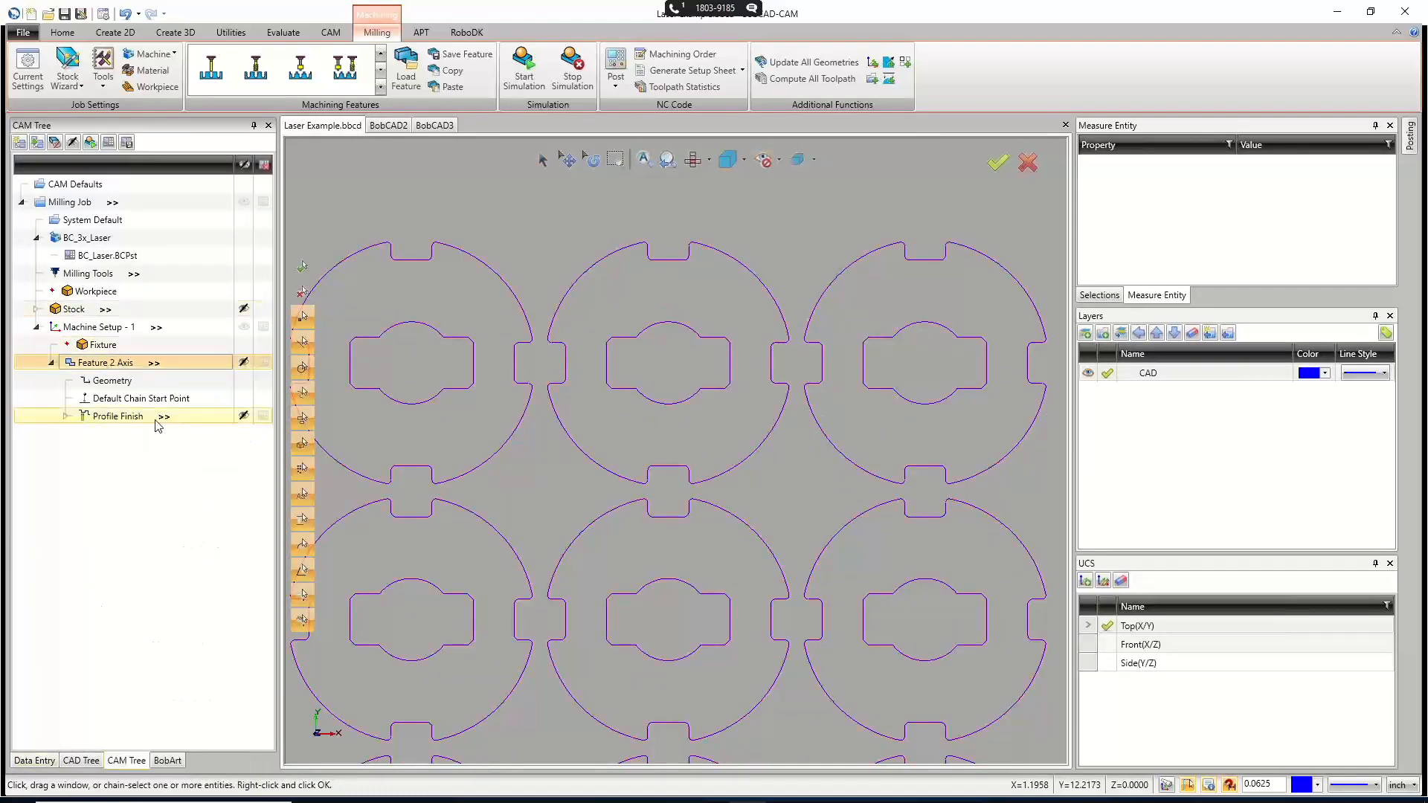
pyautogui.scroll(-5, 658, 431)
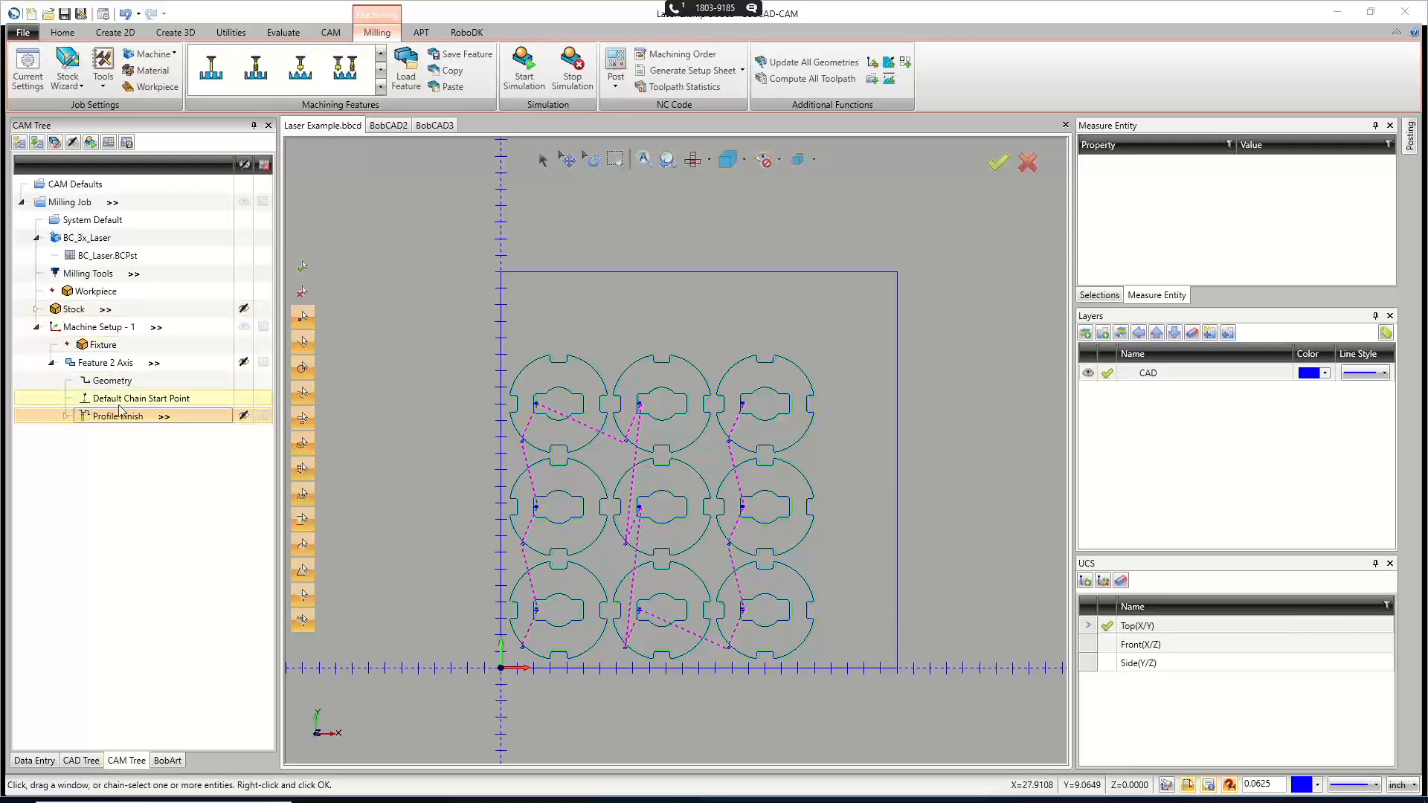
# Remove the geometry from Feature 2 Axis and recompute Profile Finish to clear its toolpath.
pyautogui.rightClick(111, 381)
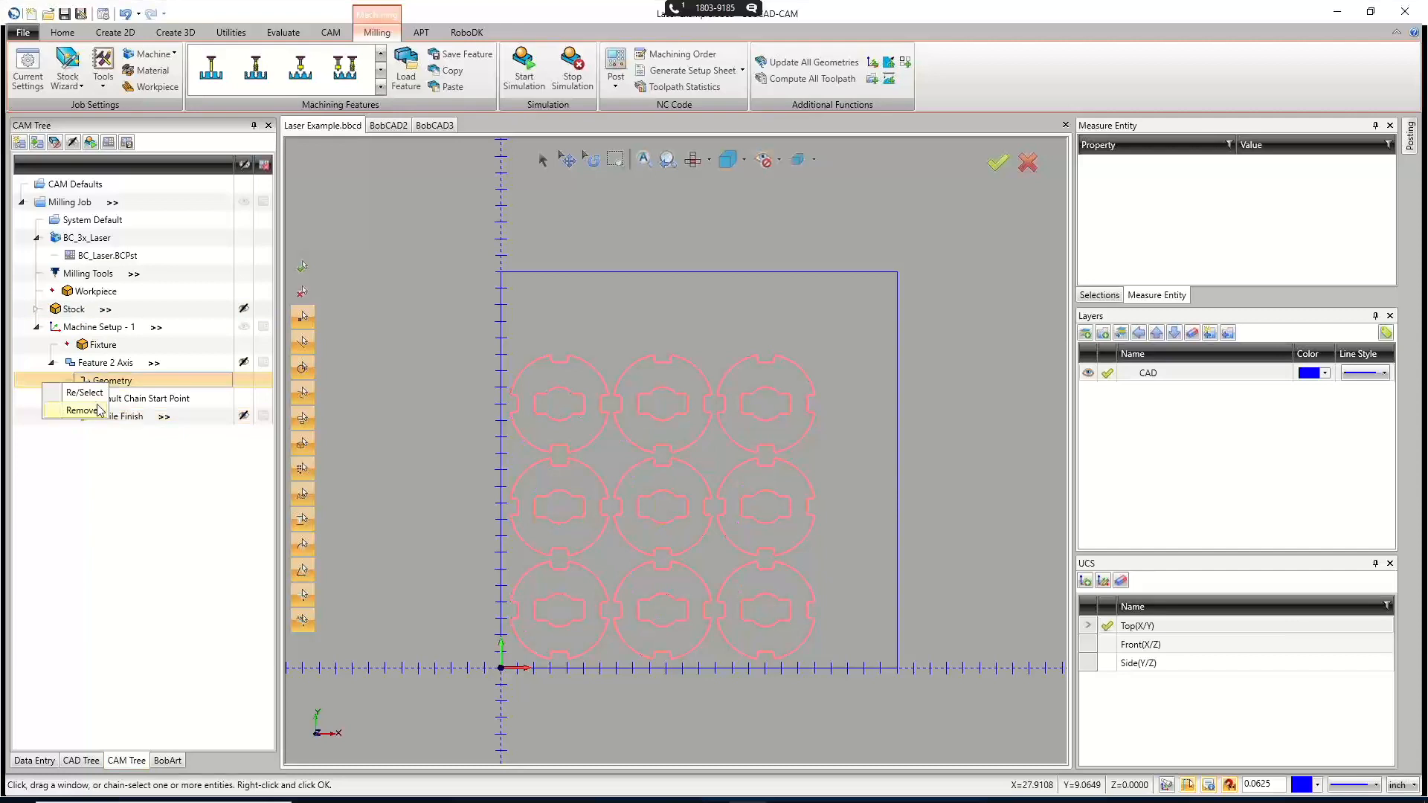
pyautogui.click(131, 417)
pyautogui.rightClick(112, 417)
pyautogui.click(136, 446)
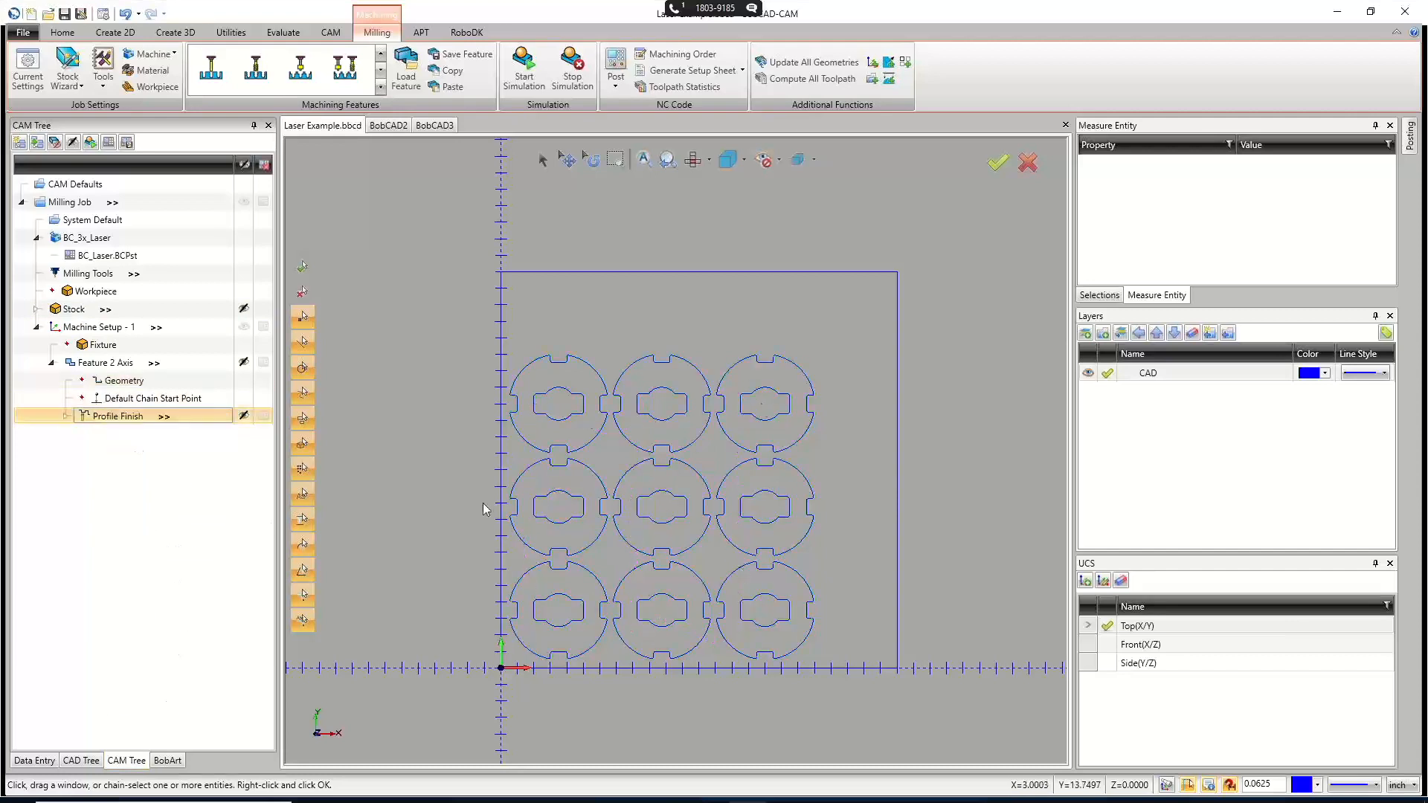
# Undo the disc copies and reselect the feature geometry as the inner and outer profiles of the single disc at the origin.
pyautogui.click(126, 14)
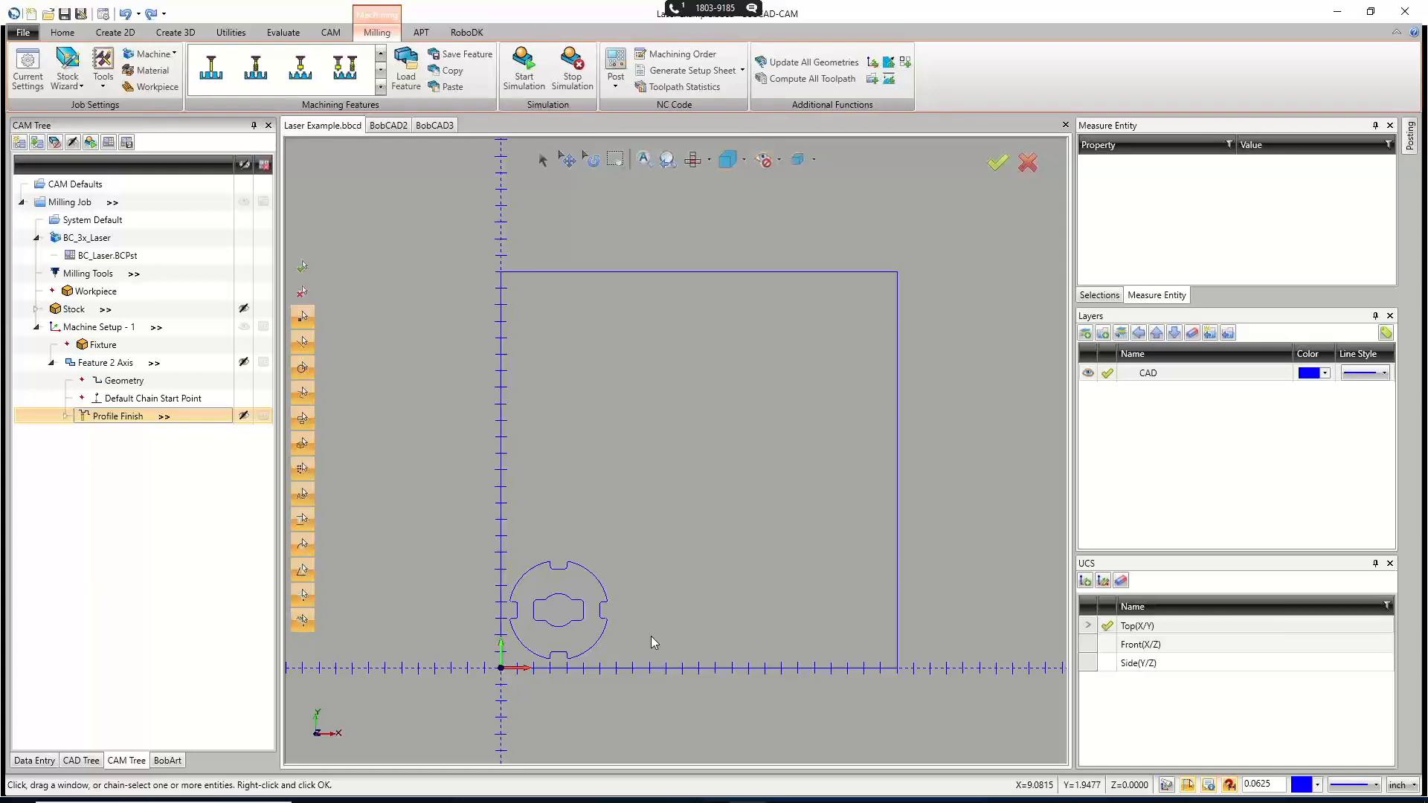
pyautogui.click(124, 382)
pyautogui.rightClick(123, 385)
pyautogui.click(108, 393)
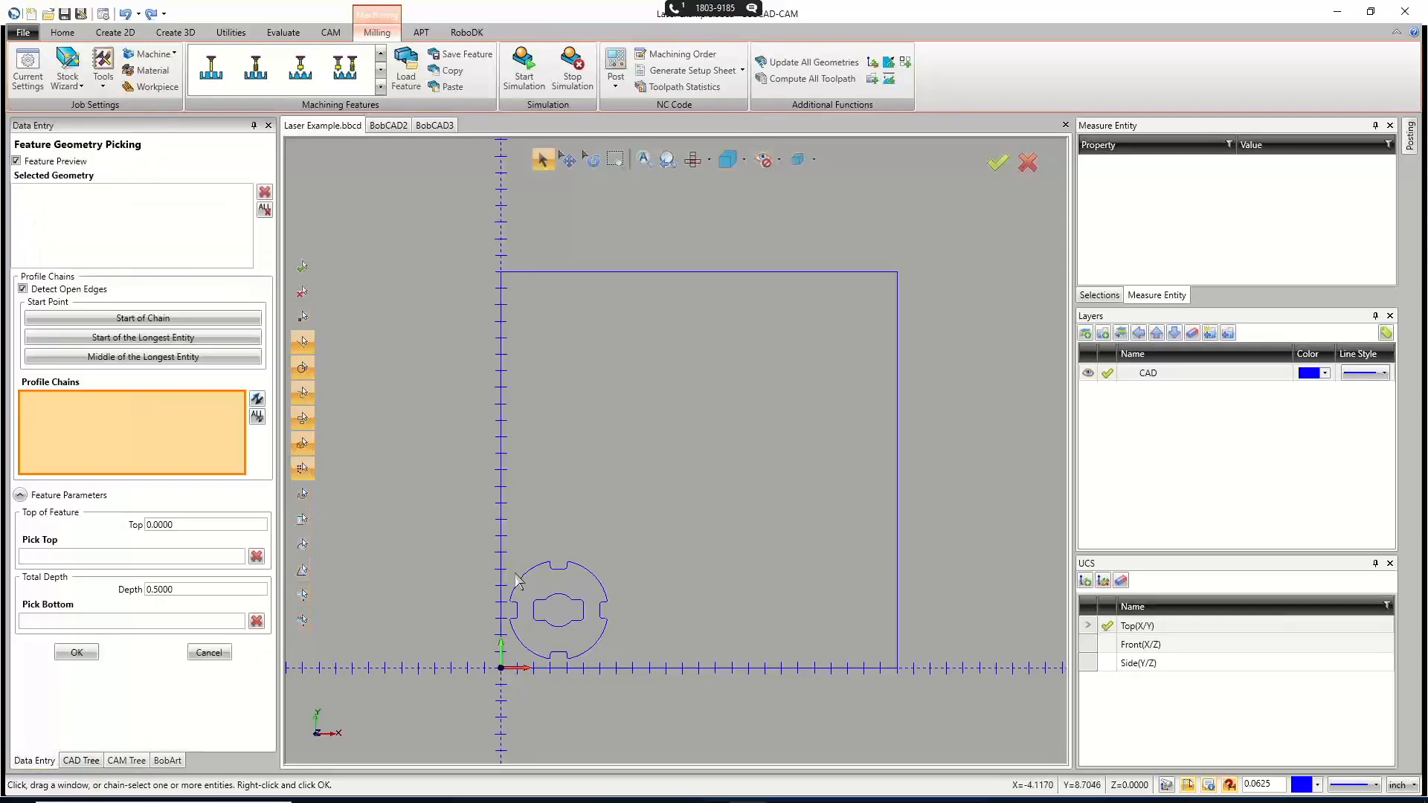
pyautogui.scroll(2, 547, 613)
pyautogui.scroll(1, 582, 708)
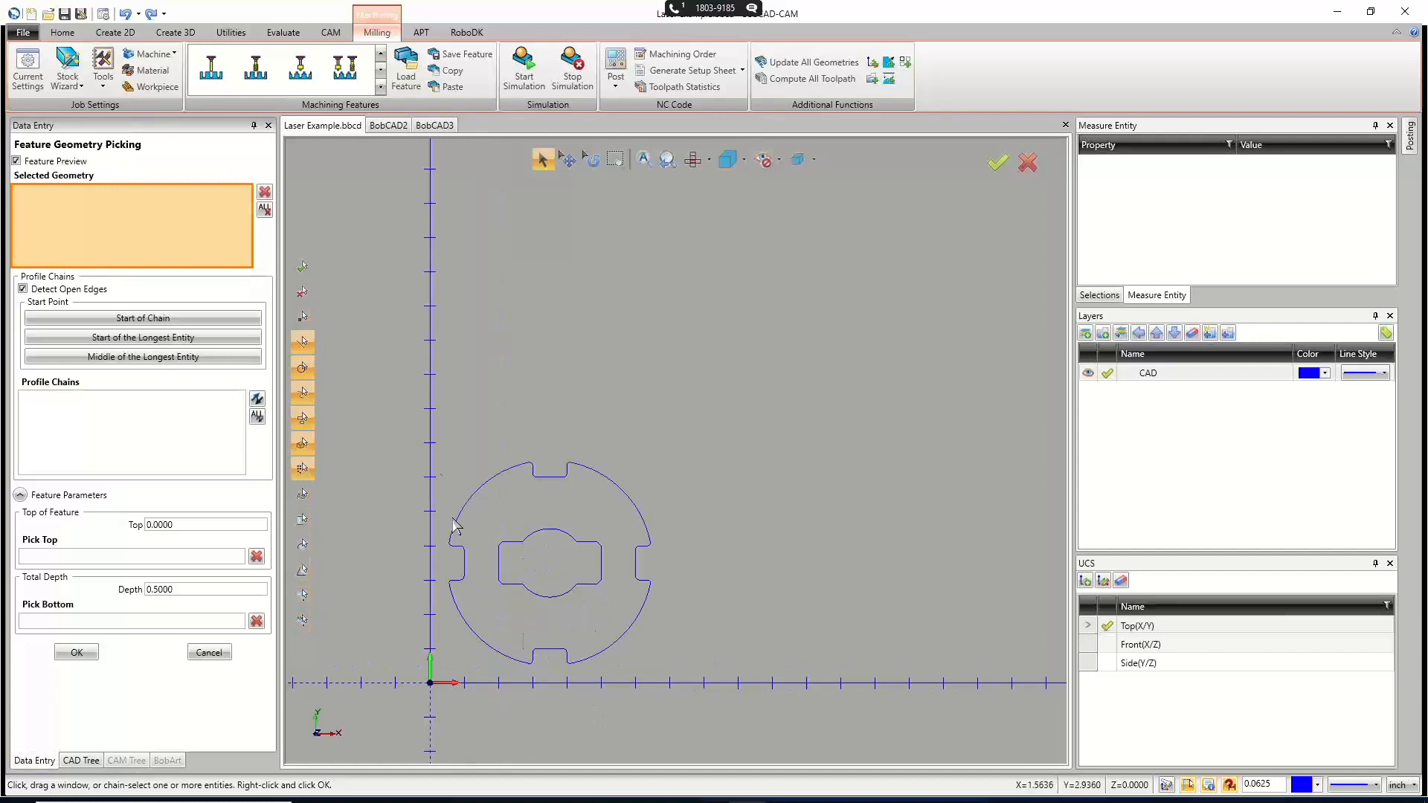
pyautogui.moveTo(445, 431); pyautogui.dragTo(676, 680)
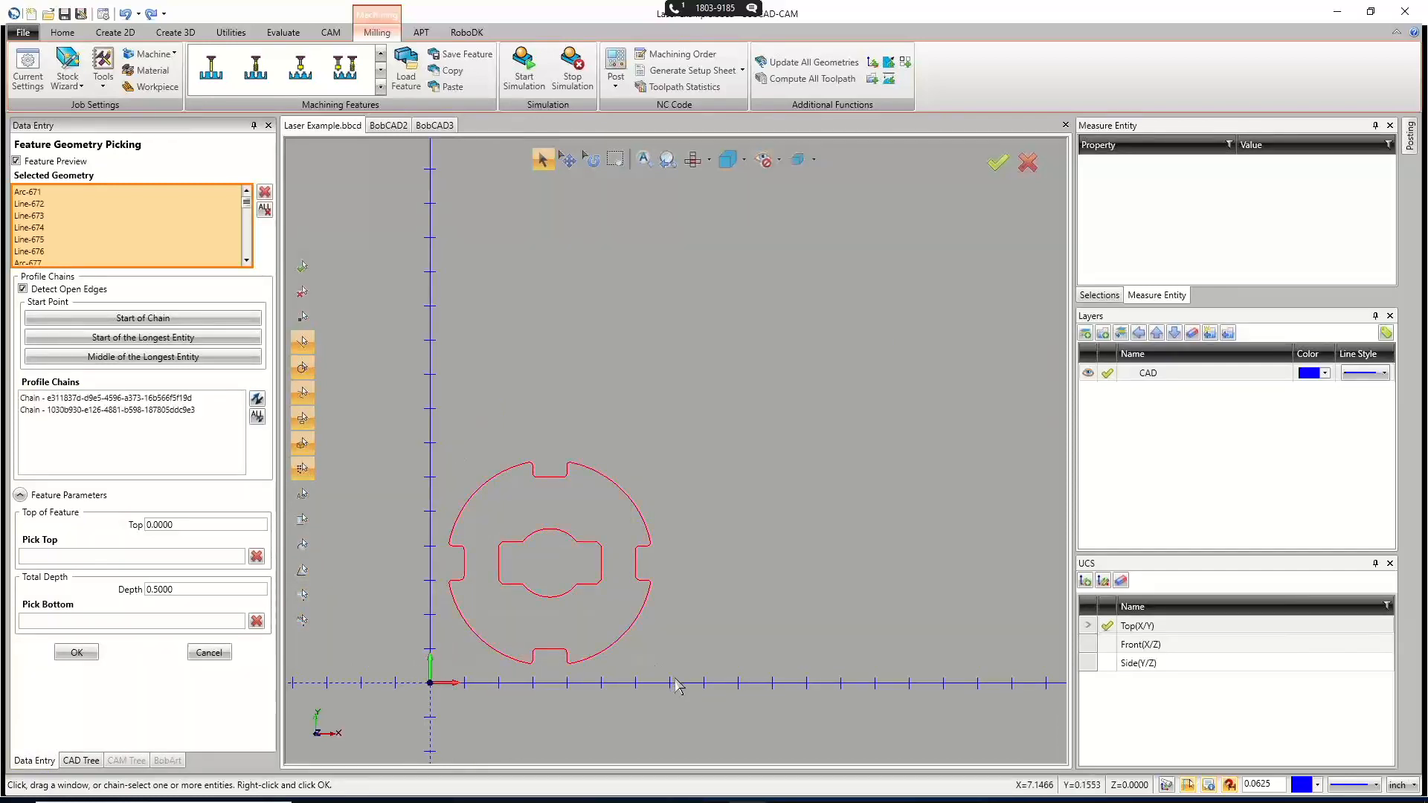
# Check the disc's profile chains, accept the geometry and compute the Profile Finish toolpath.
pyautogui.click(97, 406)
pyautogui.scroll(2, 483, 649)
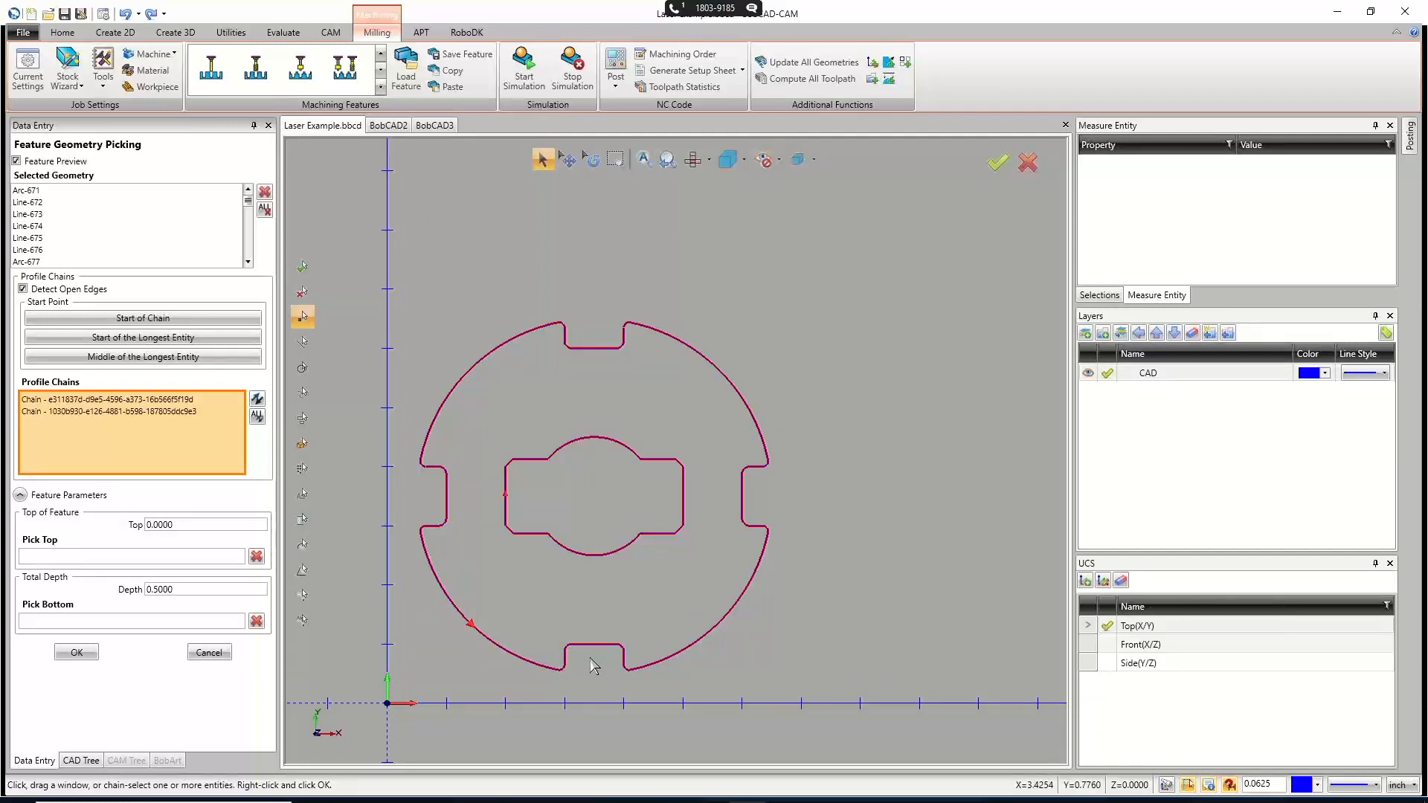
pyautogui.click(77, 652)
pyautogui.rightClick(122, 418)
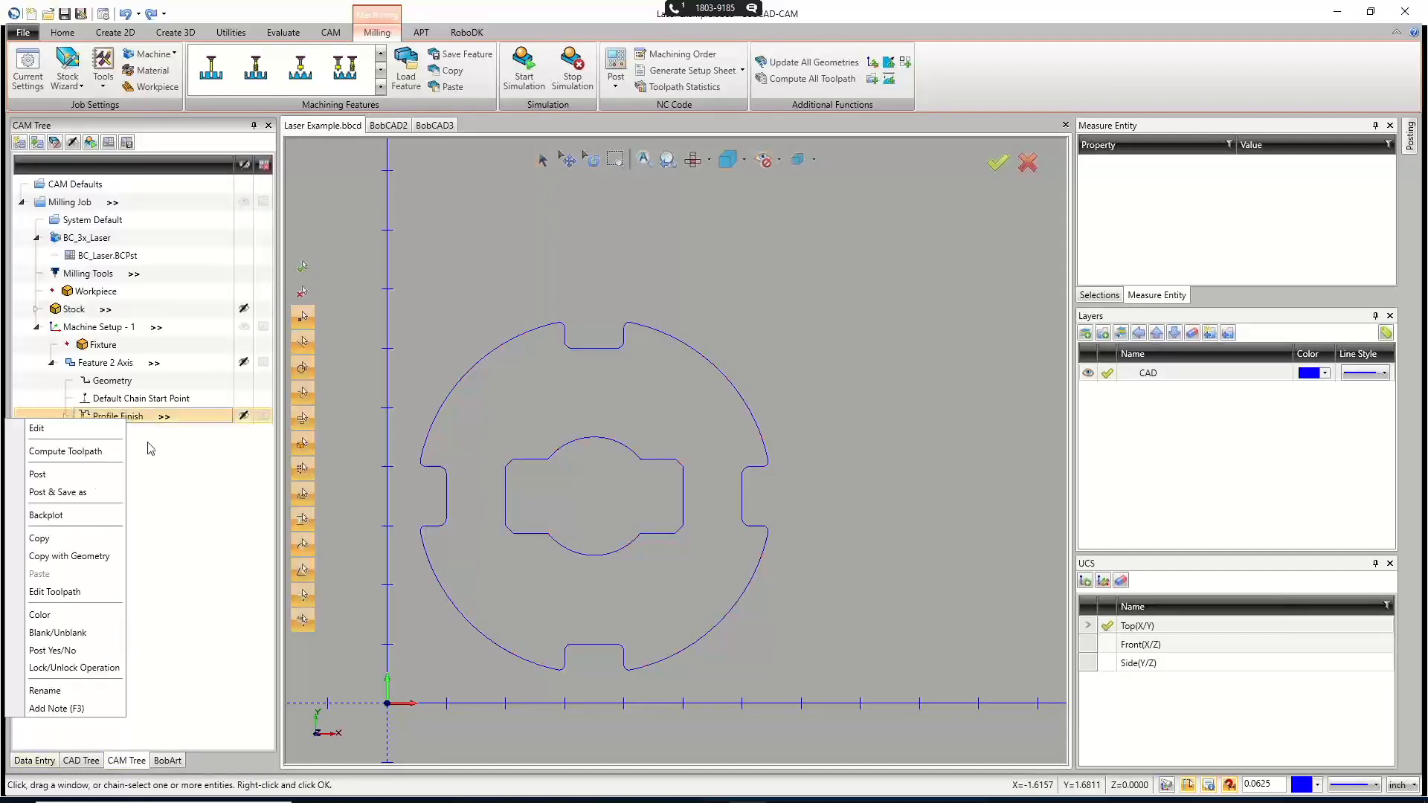
pyautogui.click(93, 450)
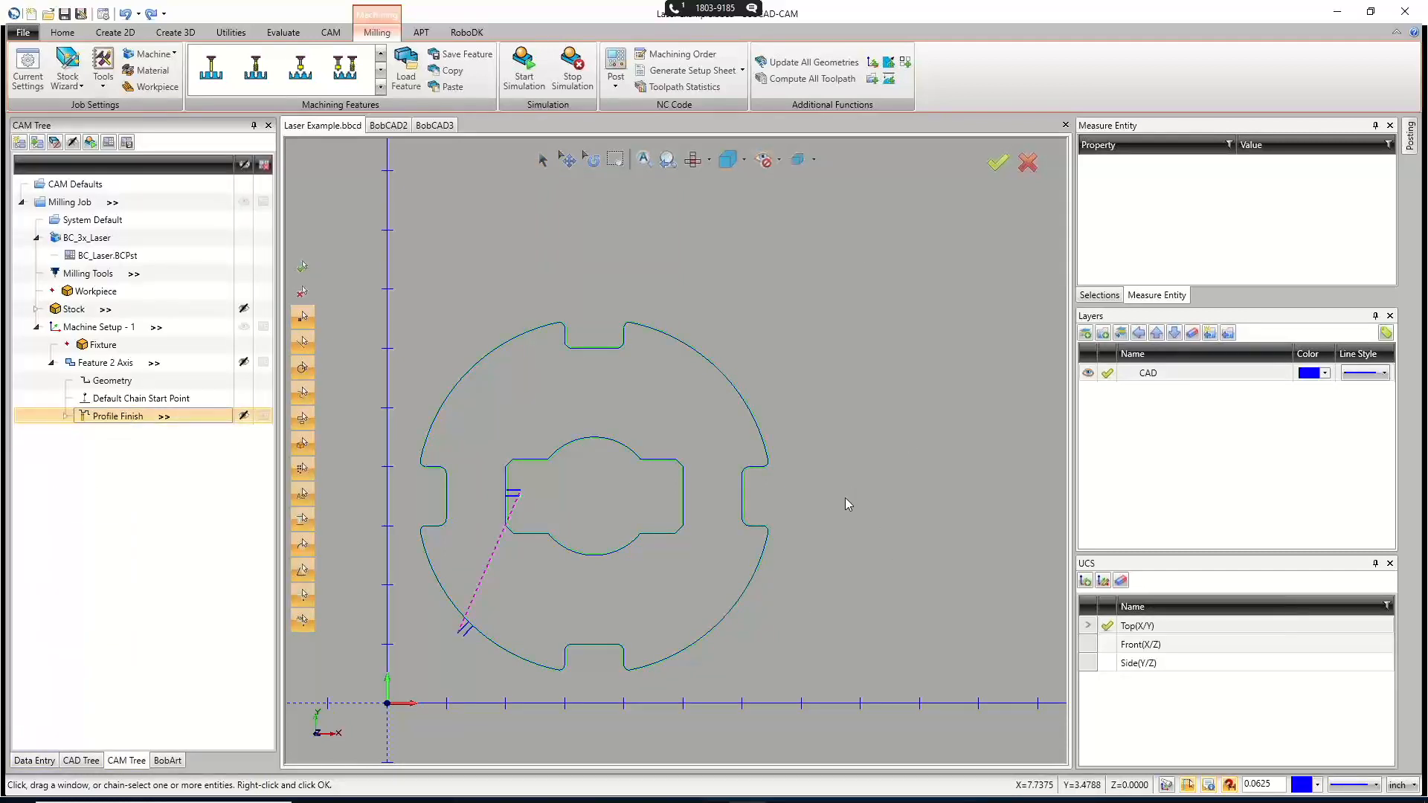
# Add a toolpath pattern to Feature 2 Axis, preview the Translate, Rotate and Points types, and choose Array.
pyautogui.rightClick(115, 366)
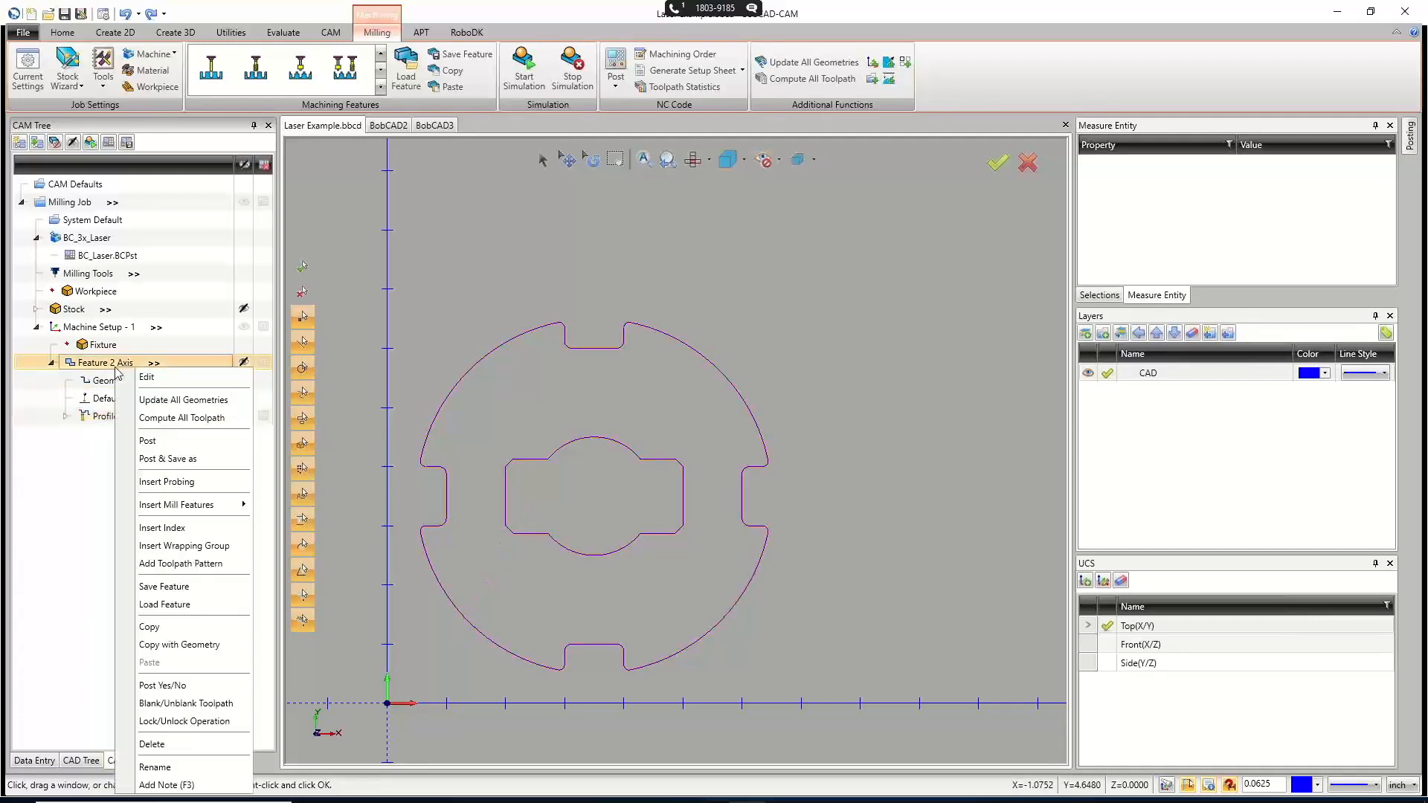
pyautogui.click(195, 566)
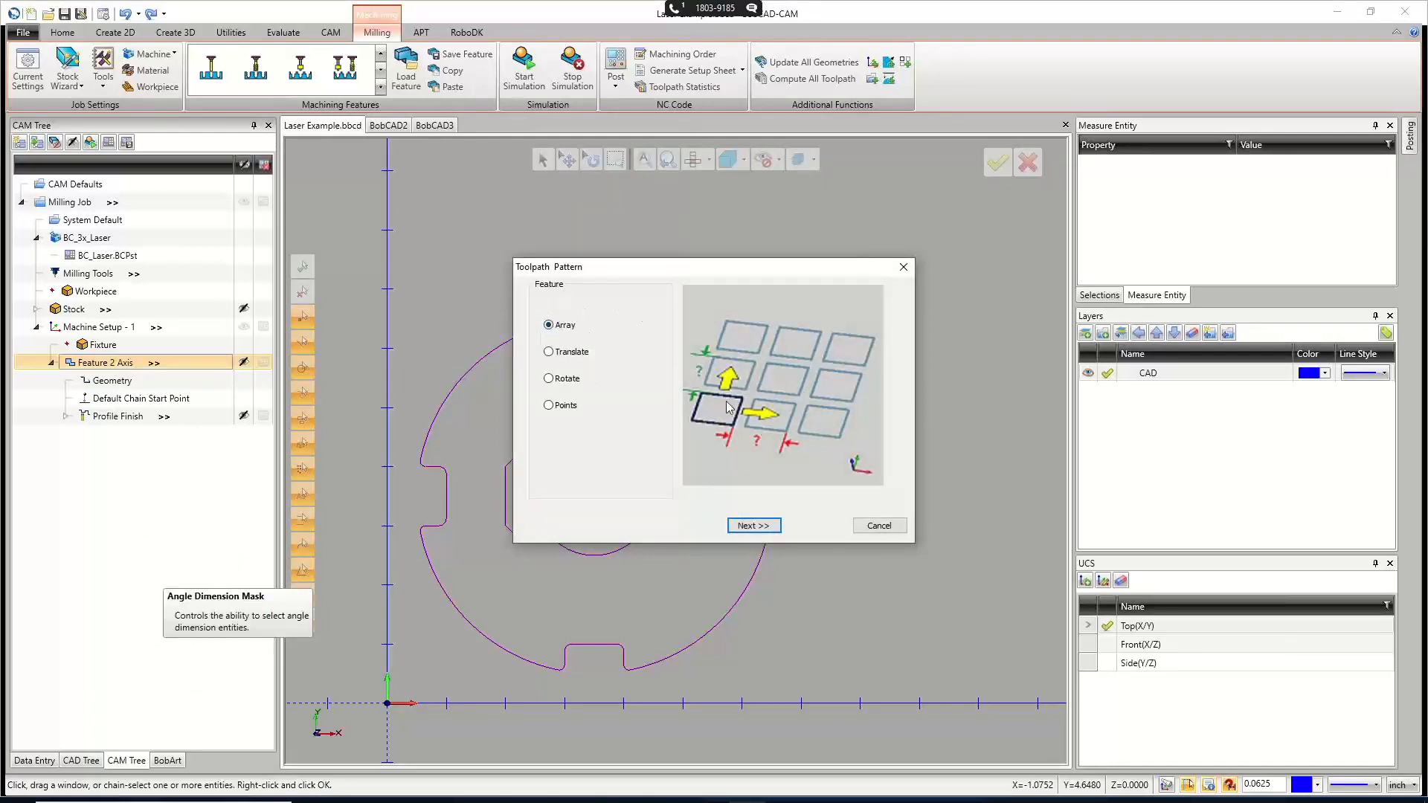
pyautogui.click(550, 353)
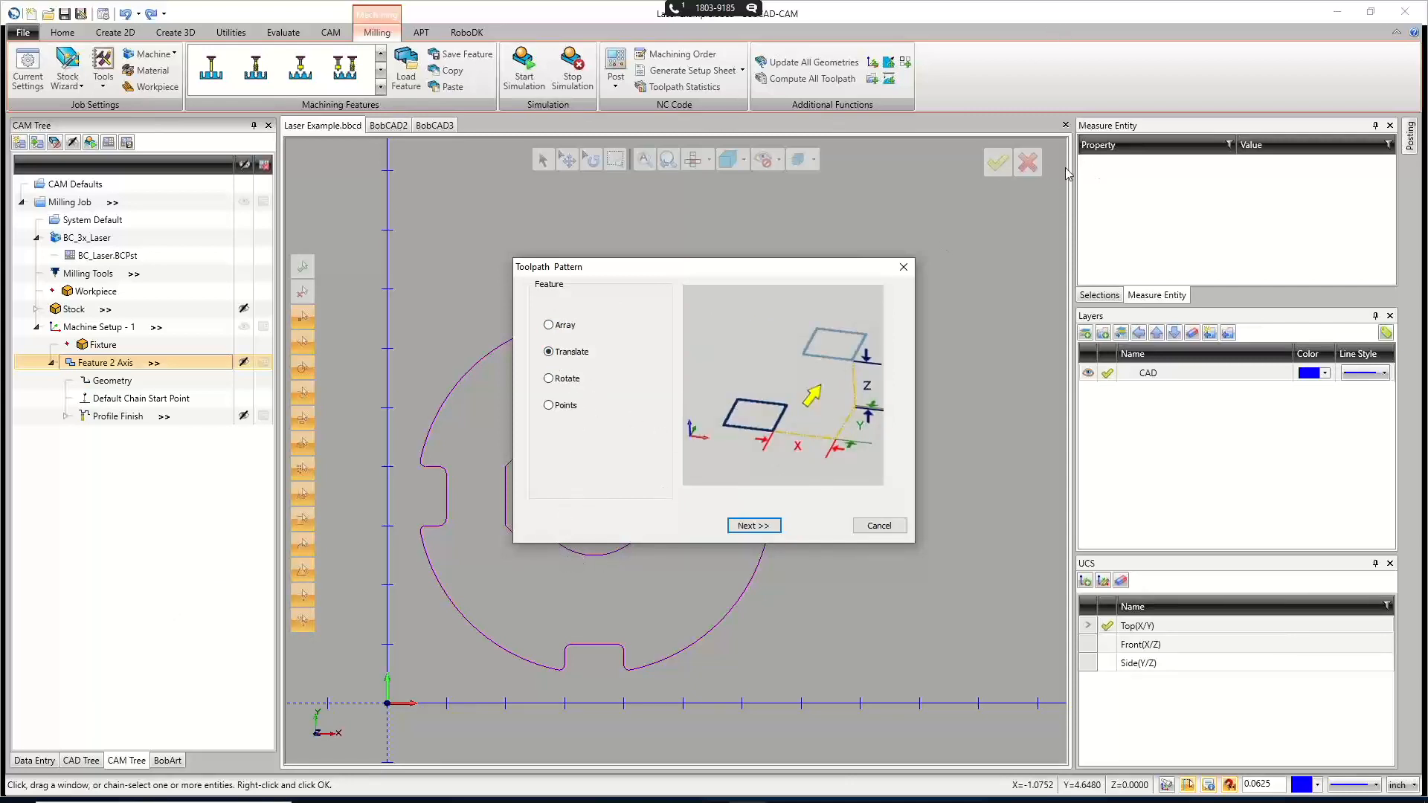
pyautogui.click(568, 380)
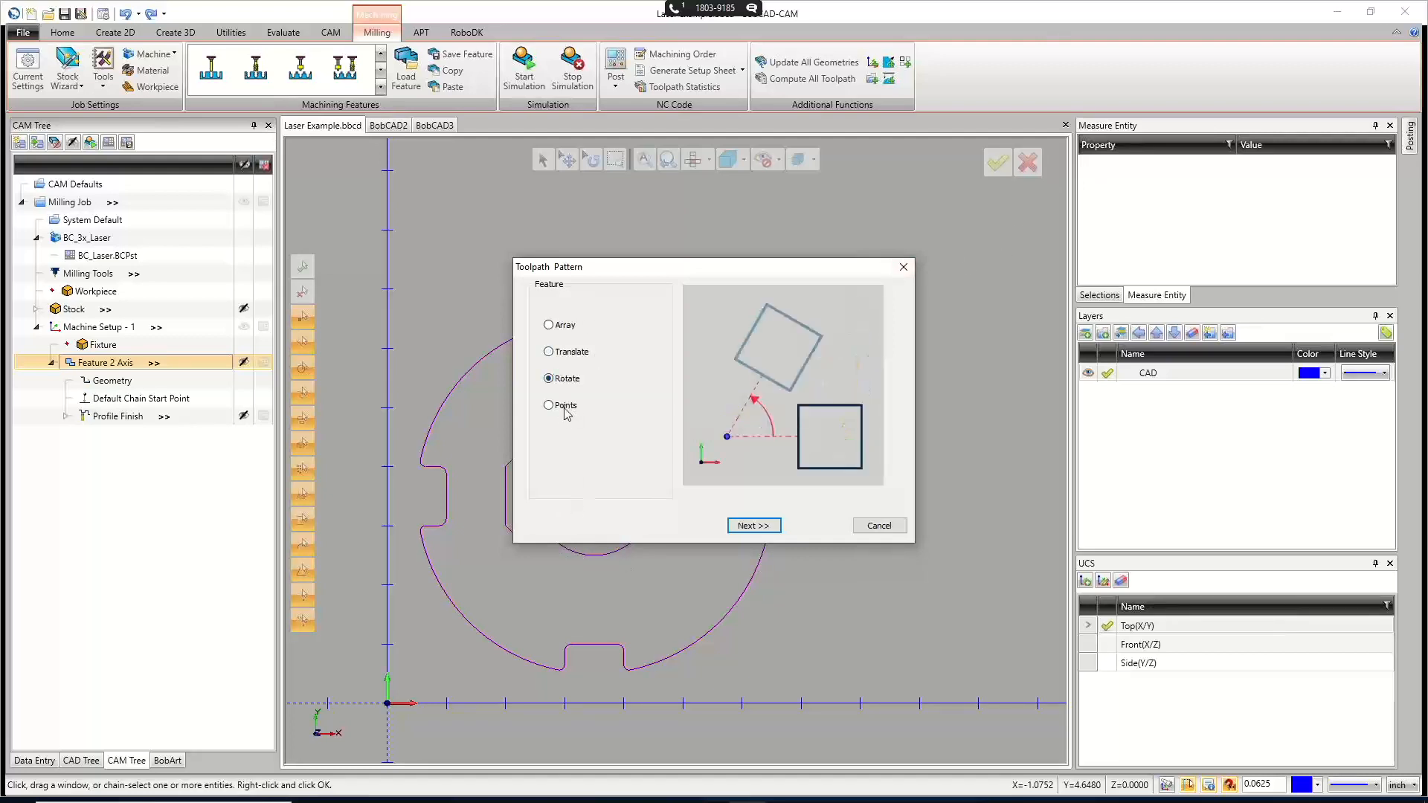
pyautogui.click(565, 411)
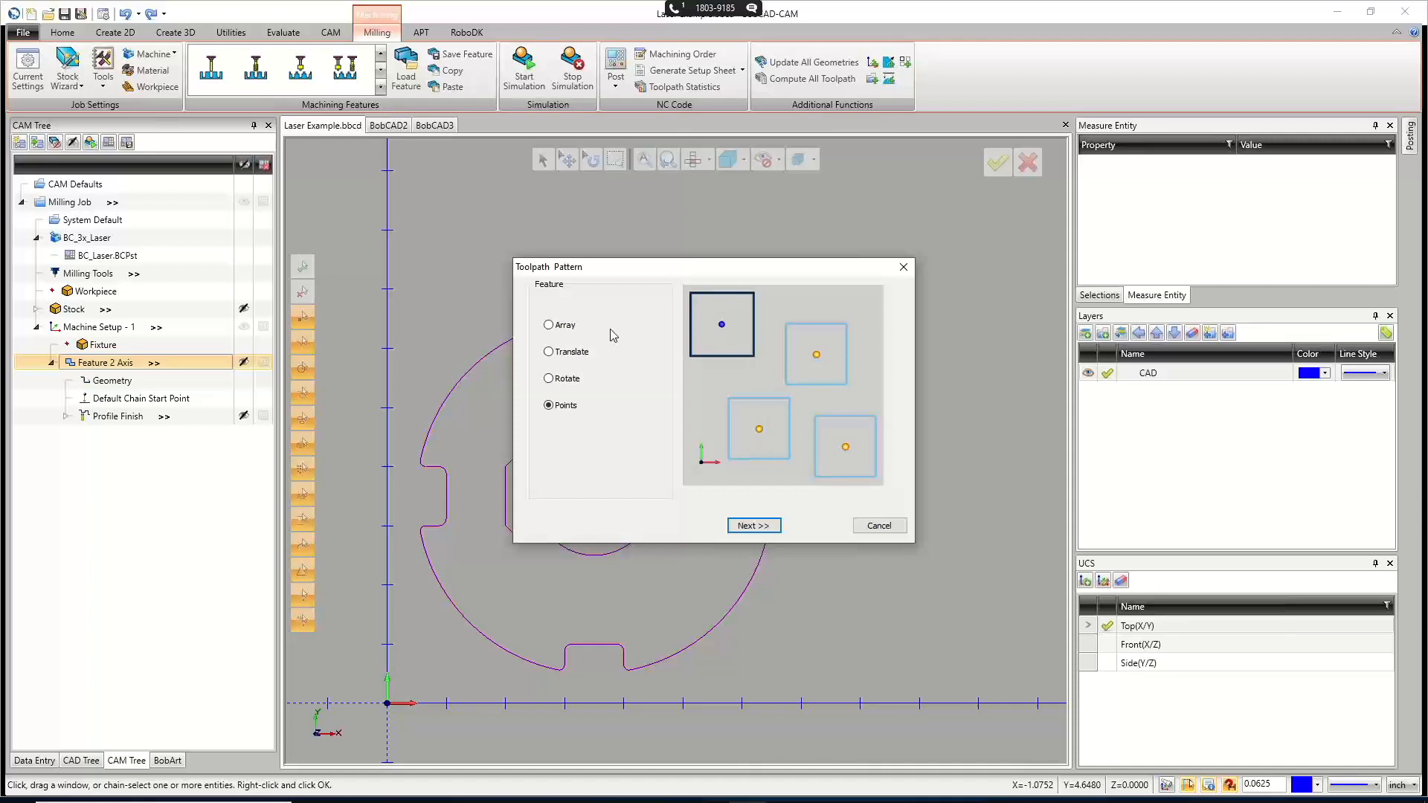
pyautogui.click(550, 326)
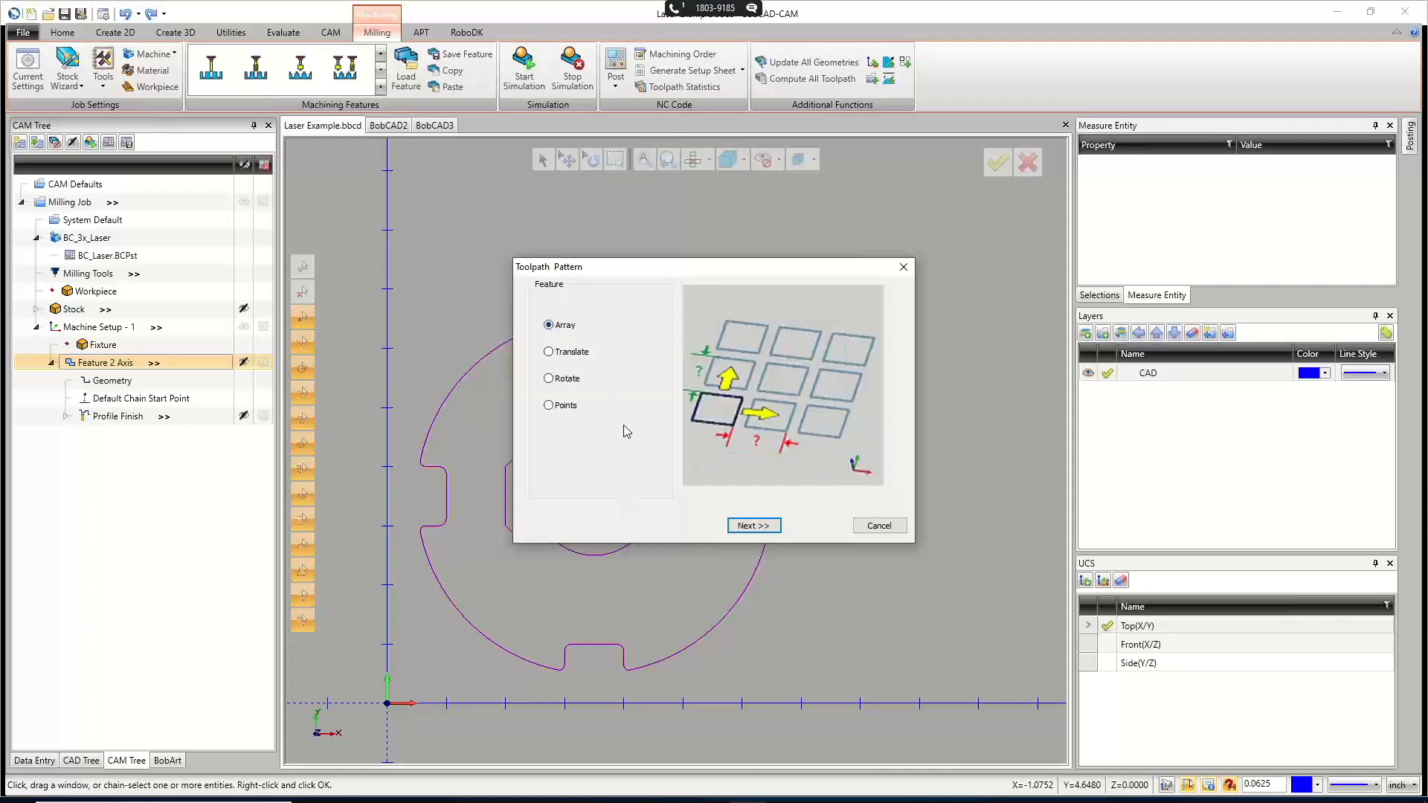
pyautogui.click(753, 525)
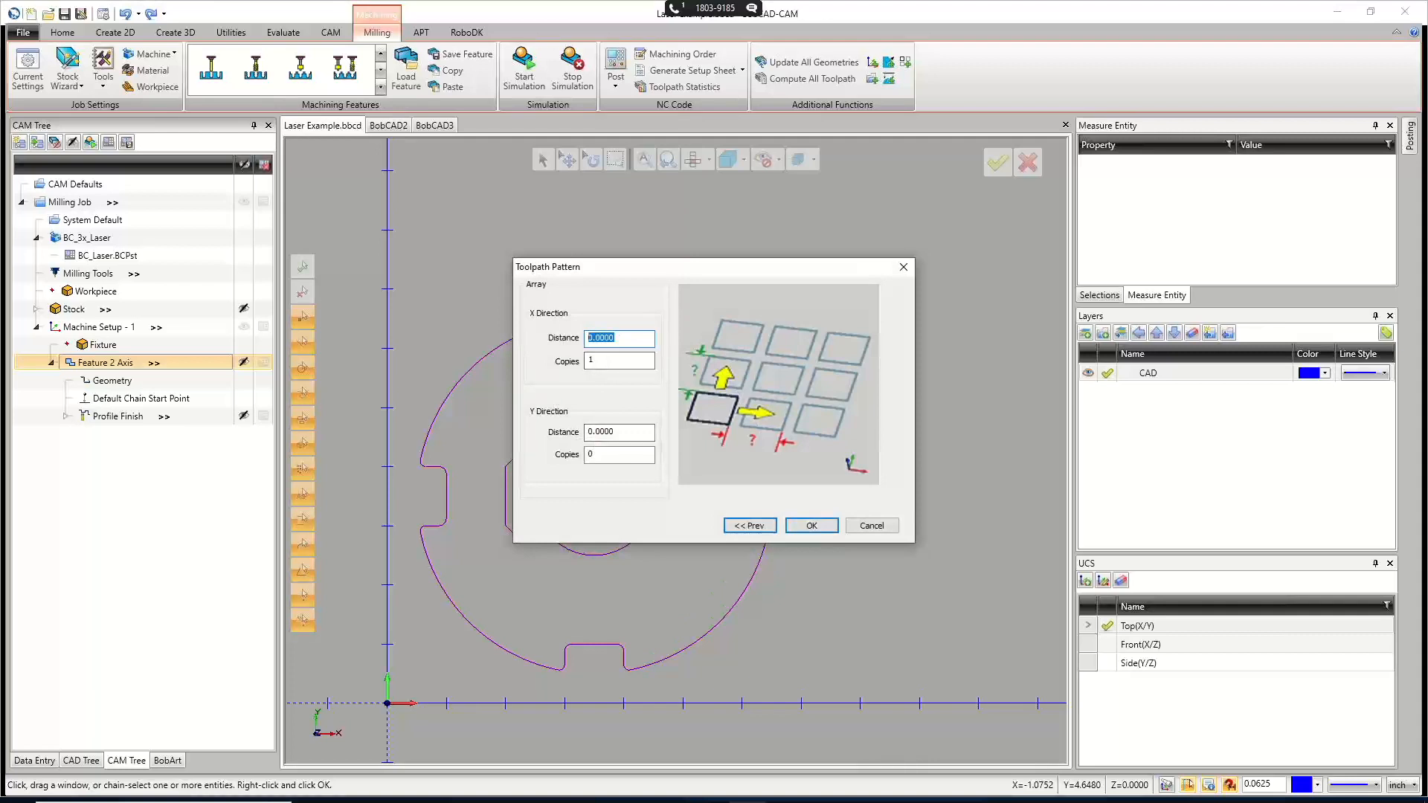
# Set the array to a distance of 6.25 with 2 copies in both X and Y and create the pattern.
pyautogui.write('6.25')
pyautogui.press('Tab')
pyautogui.press('Tab')
pyautogui.write('6')
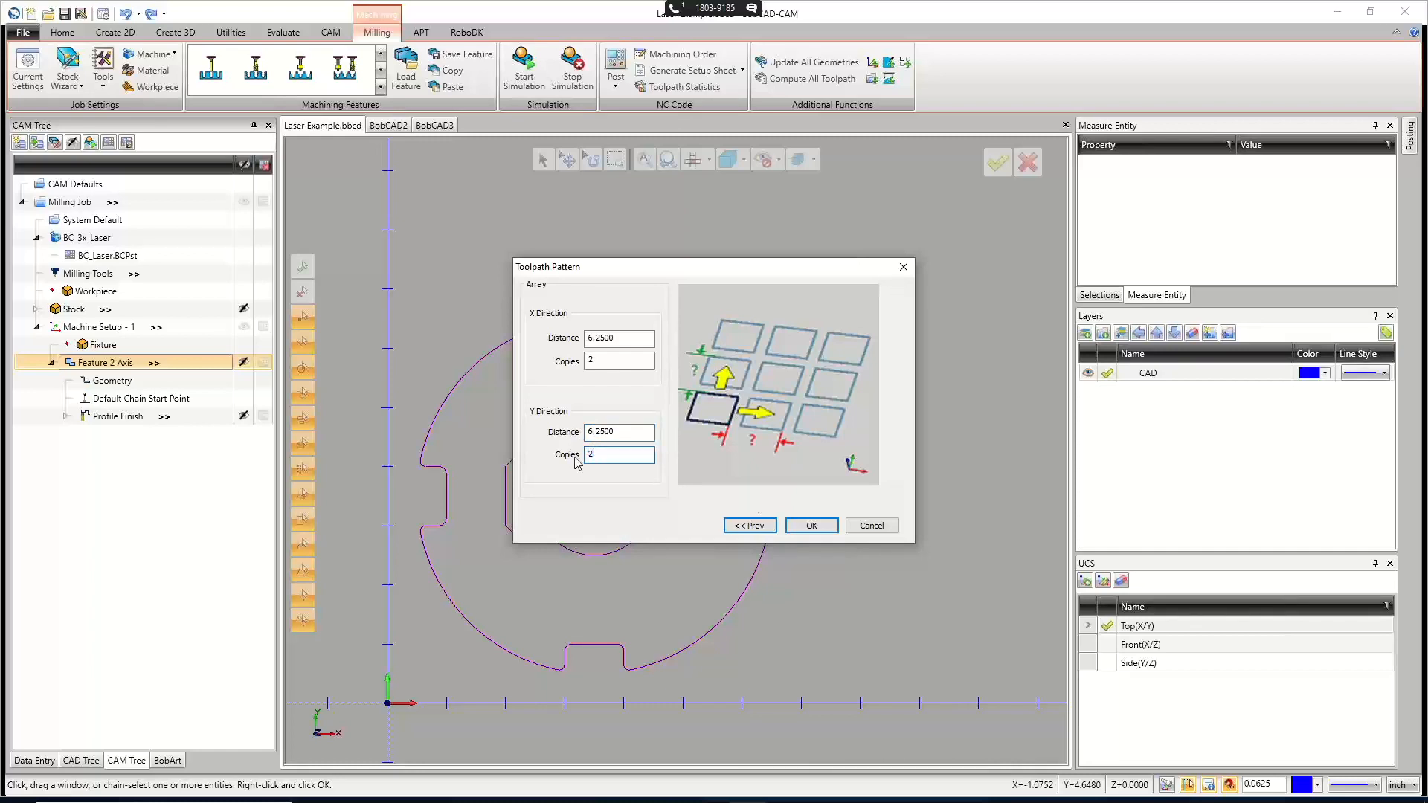
pyautogui.click(810, 527)
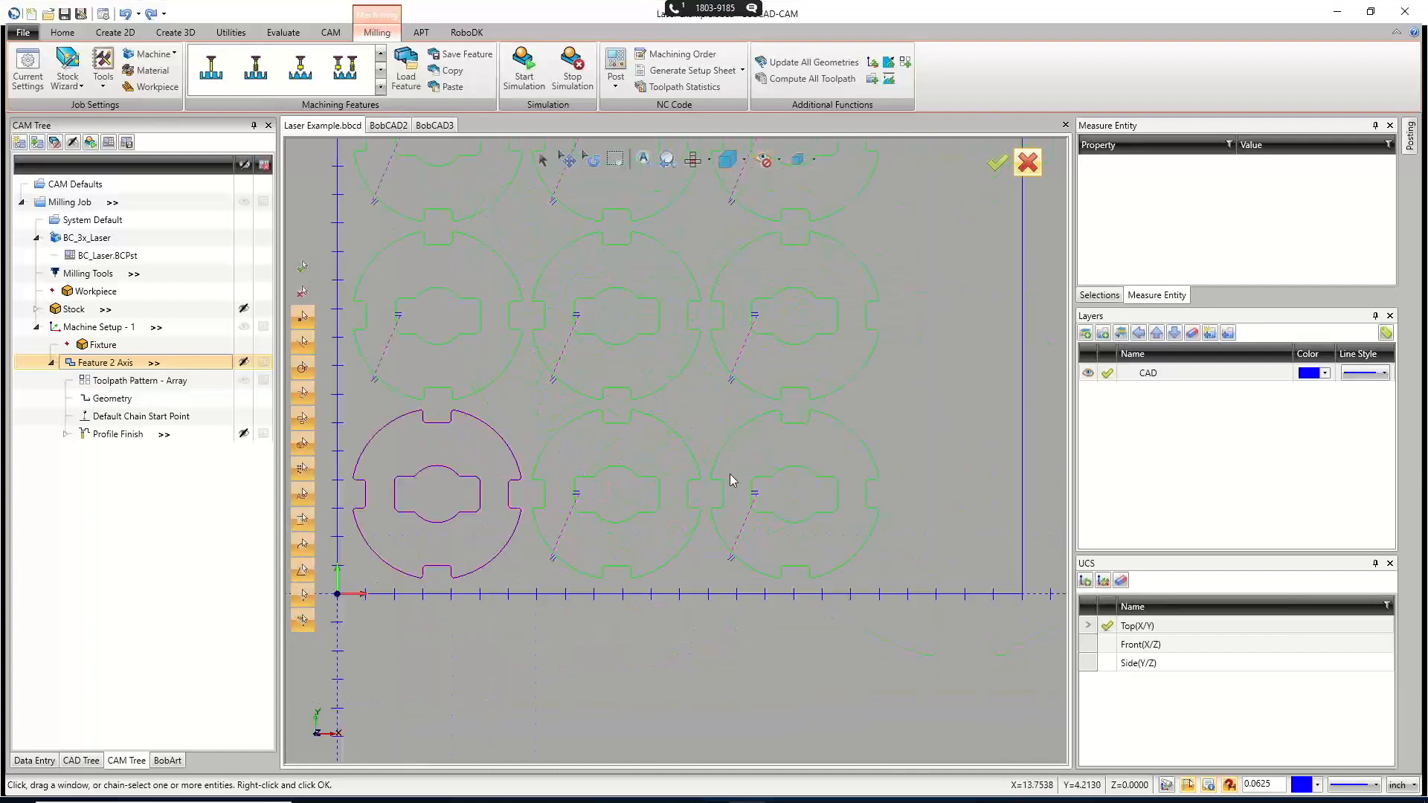
# Redo the undone disc copies and compare the patterned toolpath with their profiles.
pyautogui.scroll(-2, 730, 480)
pyautogui.scroll(-2, 677, 373)
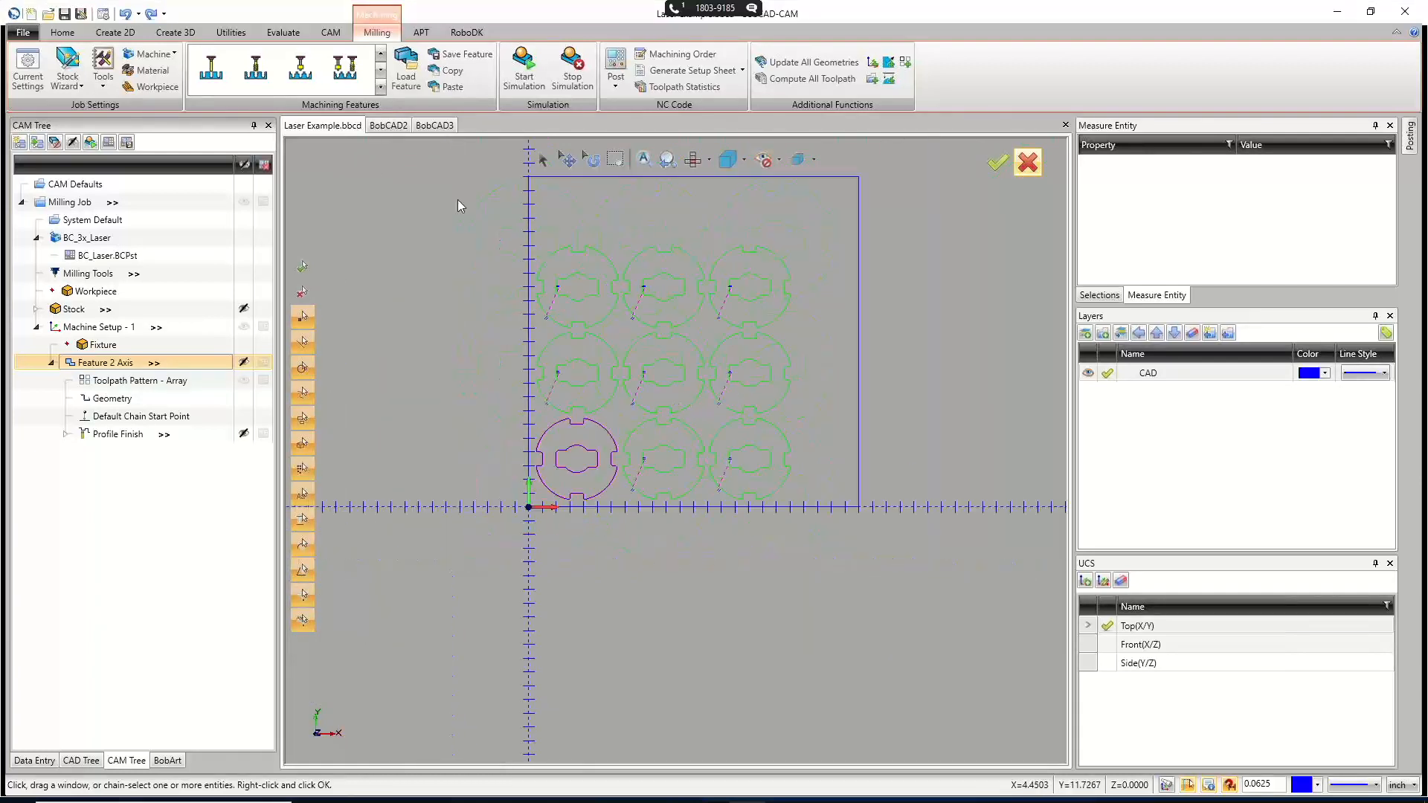
pyautogui.click(155, 15)
pyautogui.click(154, 16)
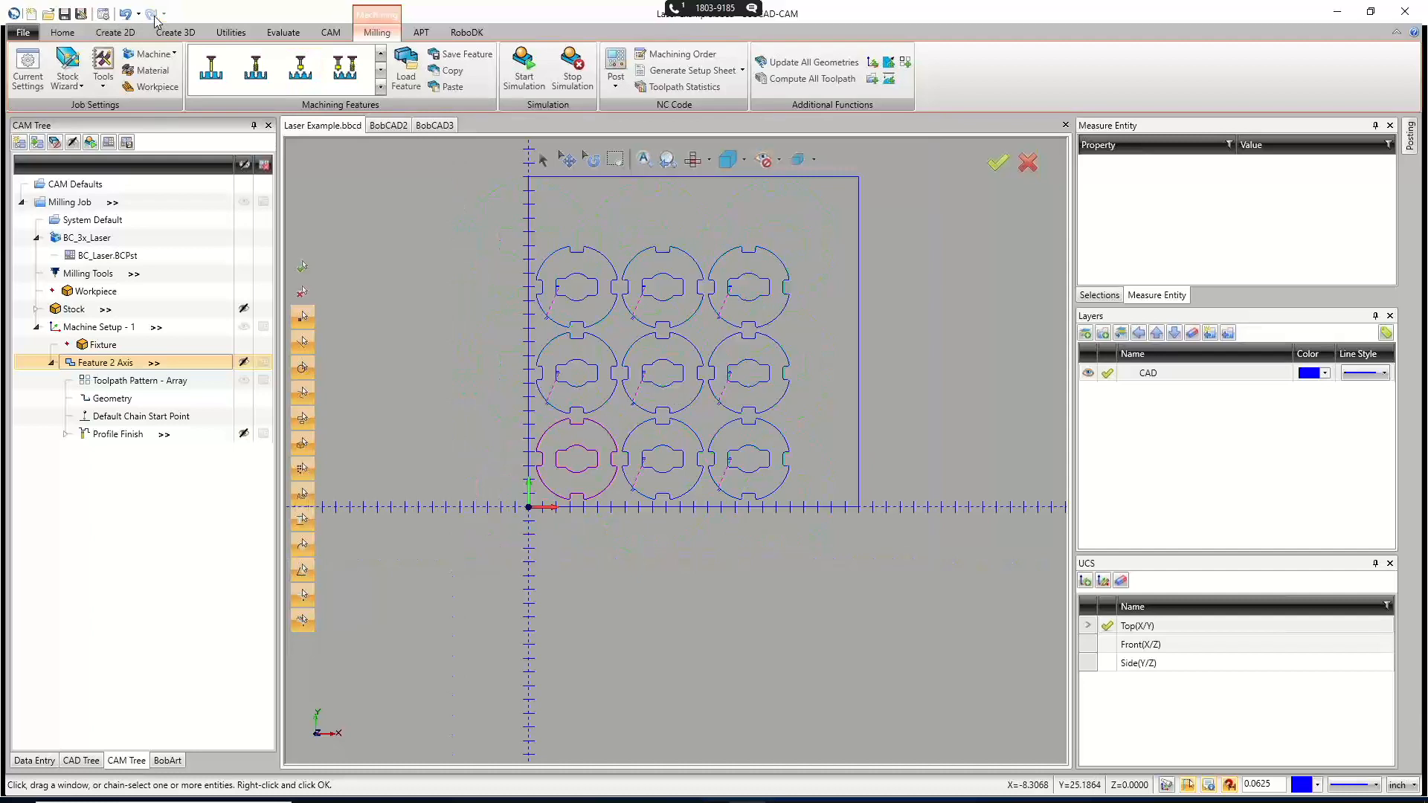
pyautogui.scroll(8, 543, 275)
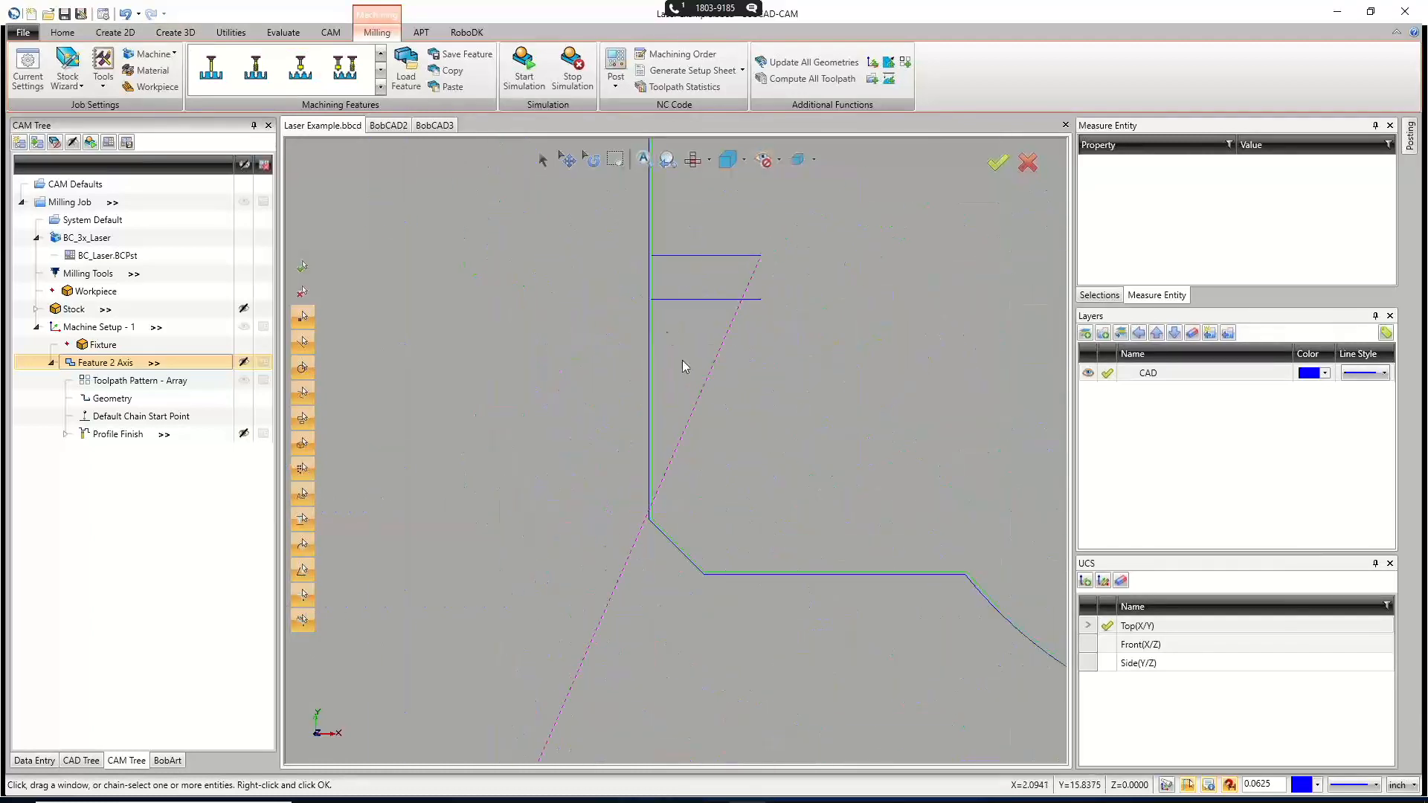
pyautogui.scroll(-5, 684, 366)
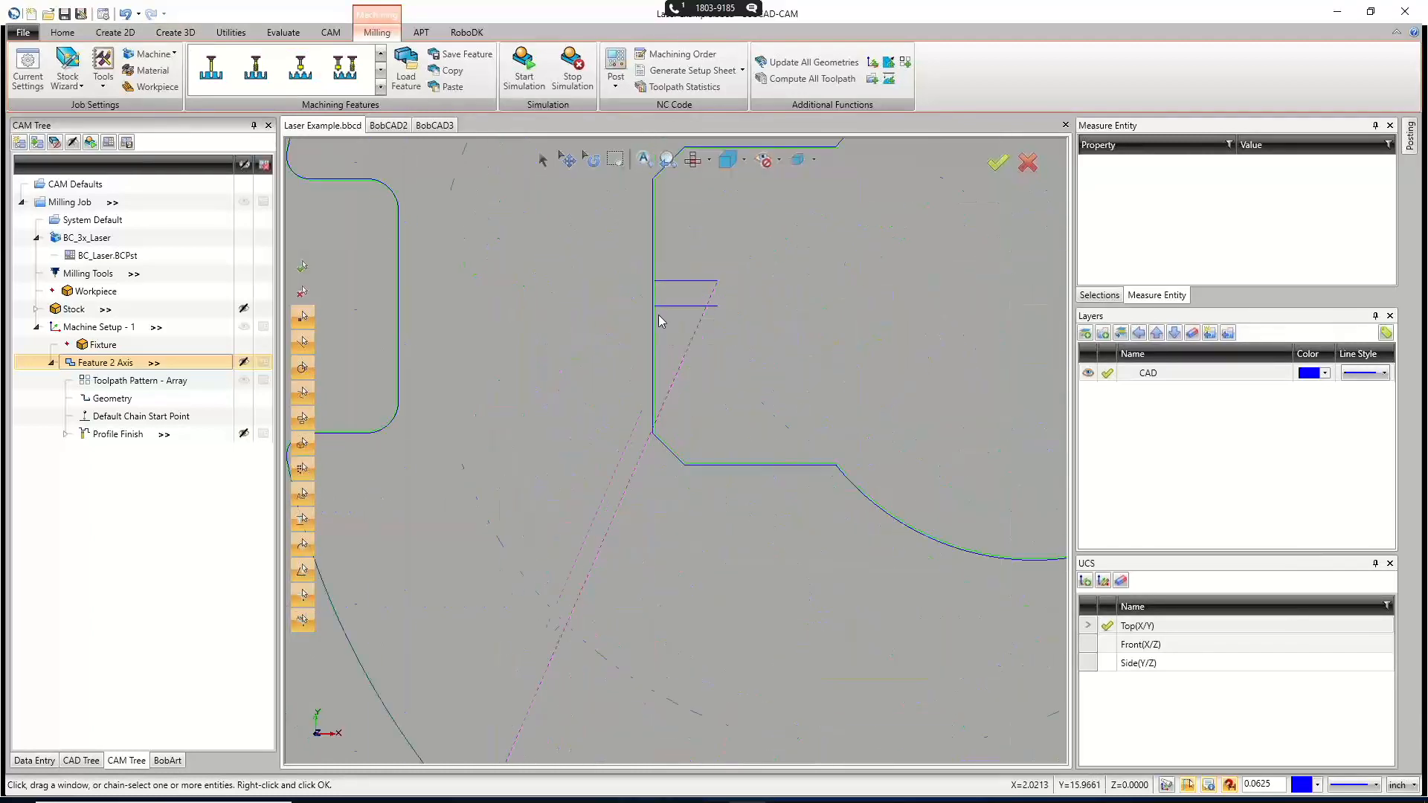
# Undo the last redone change and inspect the patterned toolpath's lead-ins and rapid moves on the discs.
pyautogui.click(128, 18)
pyautogui.scroll(-6, 674, 417)
pyautogui.scroll(8, 882, 668)
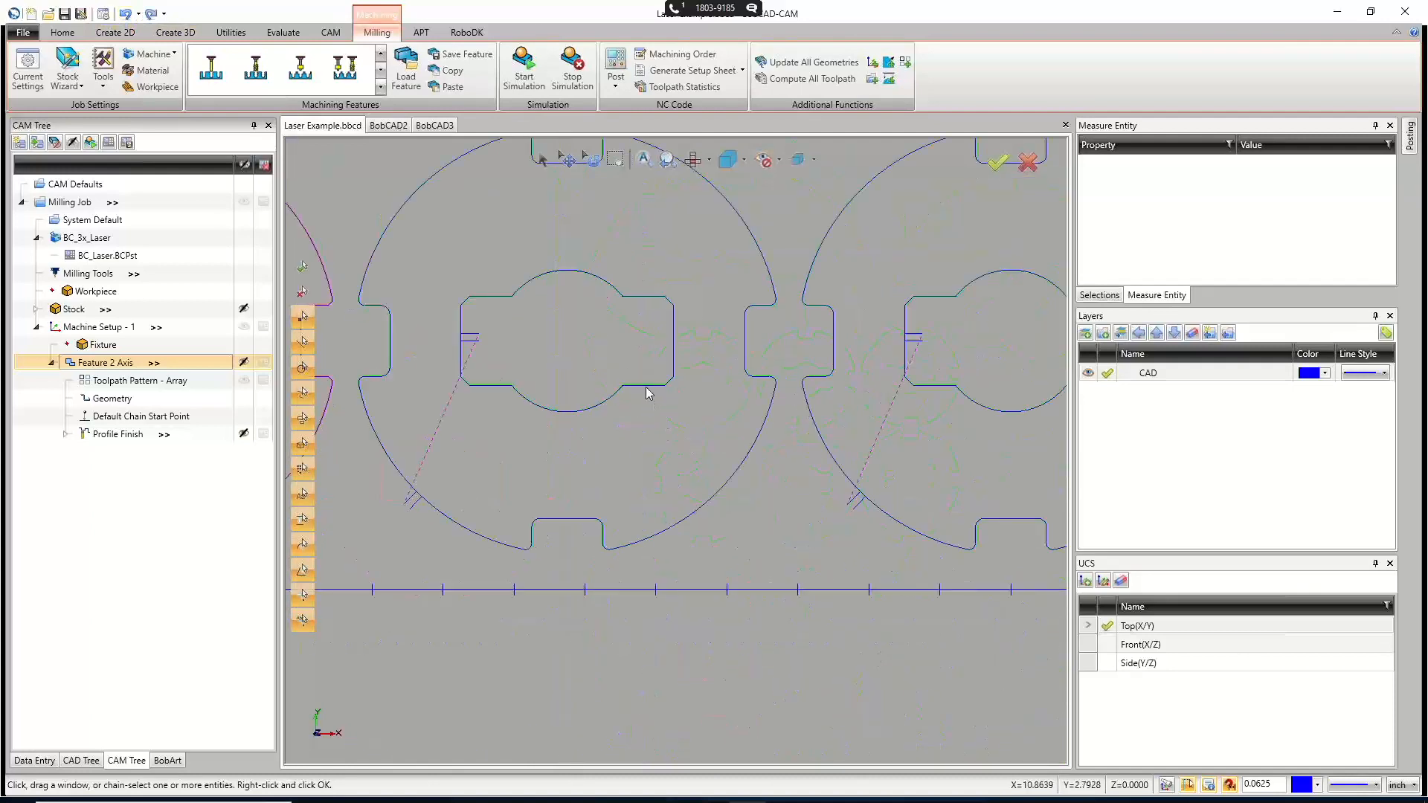
# Redo the undone disc copies to restore the full 3 by 3 grid and save the file.
pyautogui.scroll(-5, 648, 392)
pyautogui.click(151, 14)
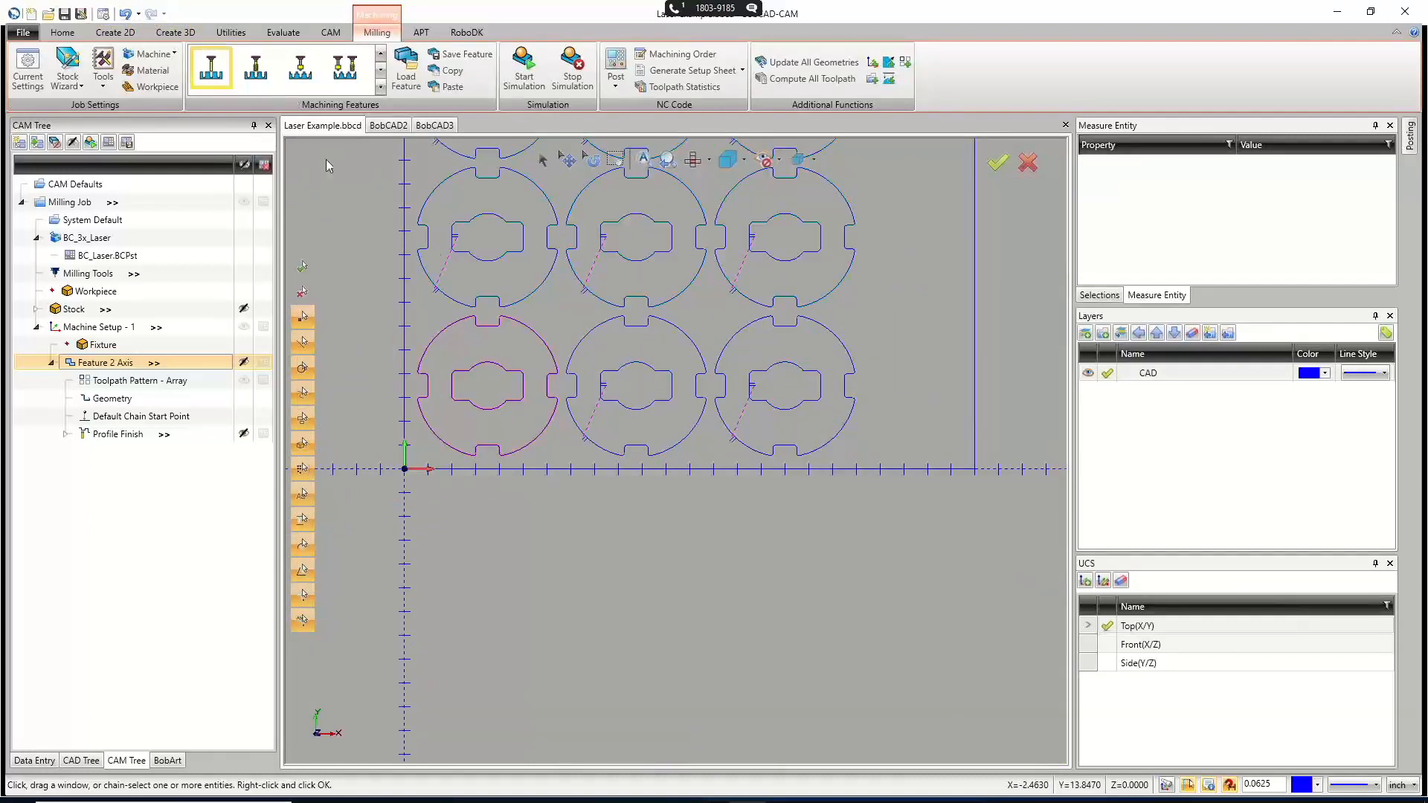
pyautogui.scroll(-4, 655, 438)
pyautogui.scroll(5, 535, 565)
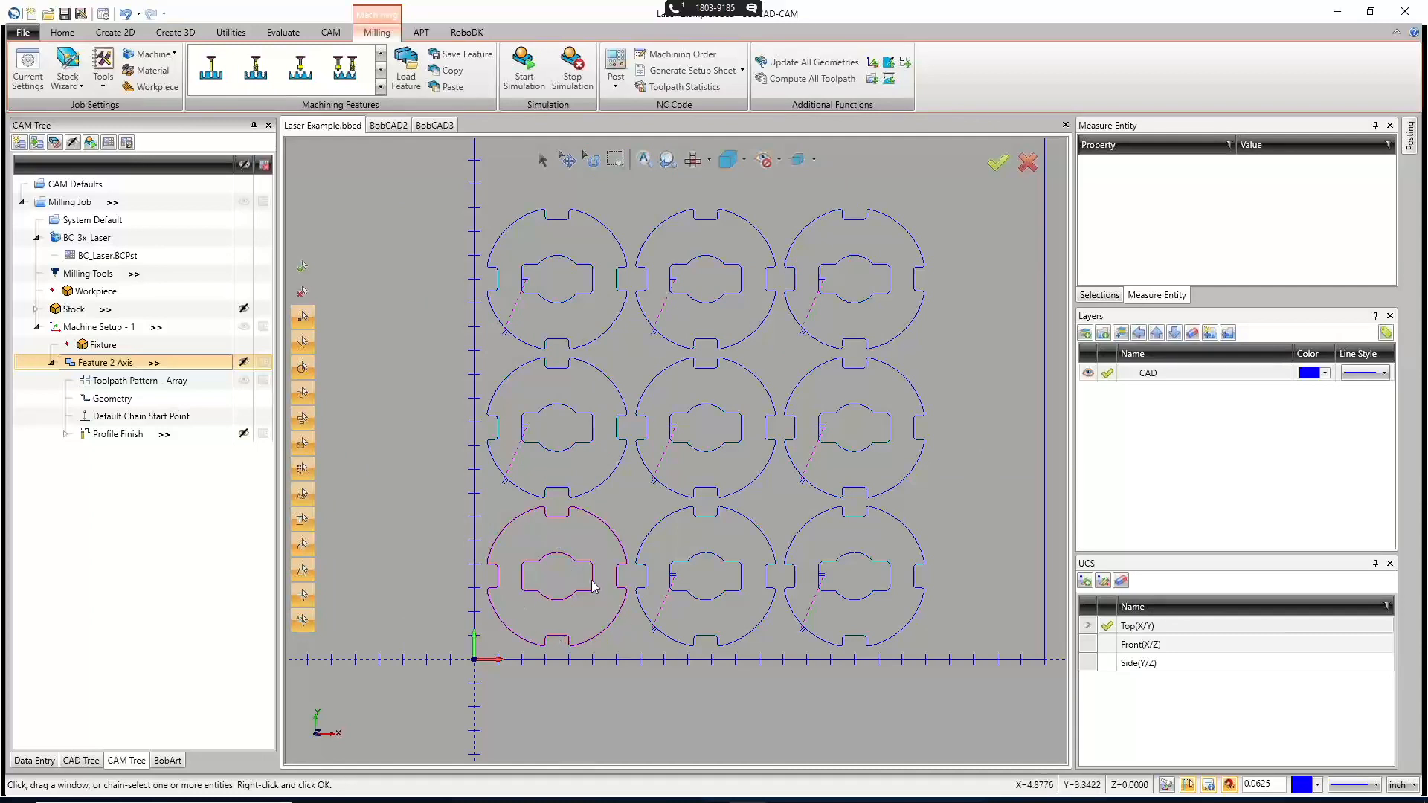
pyautogui.click(66, 16)
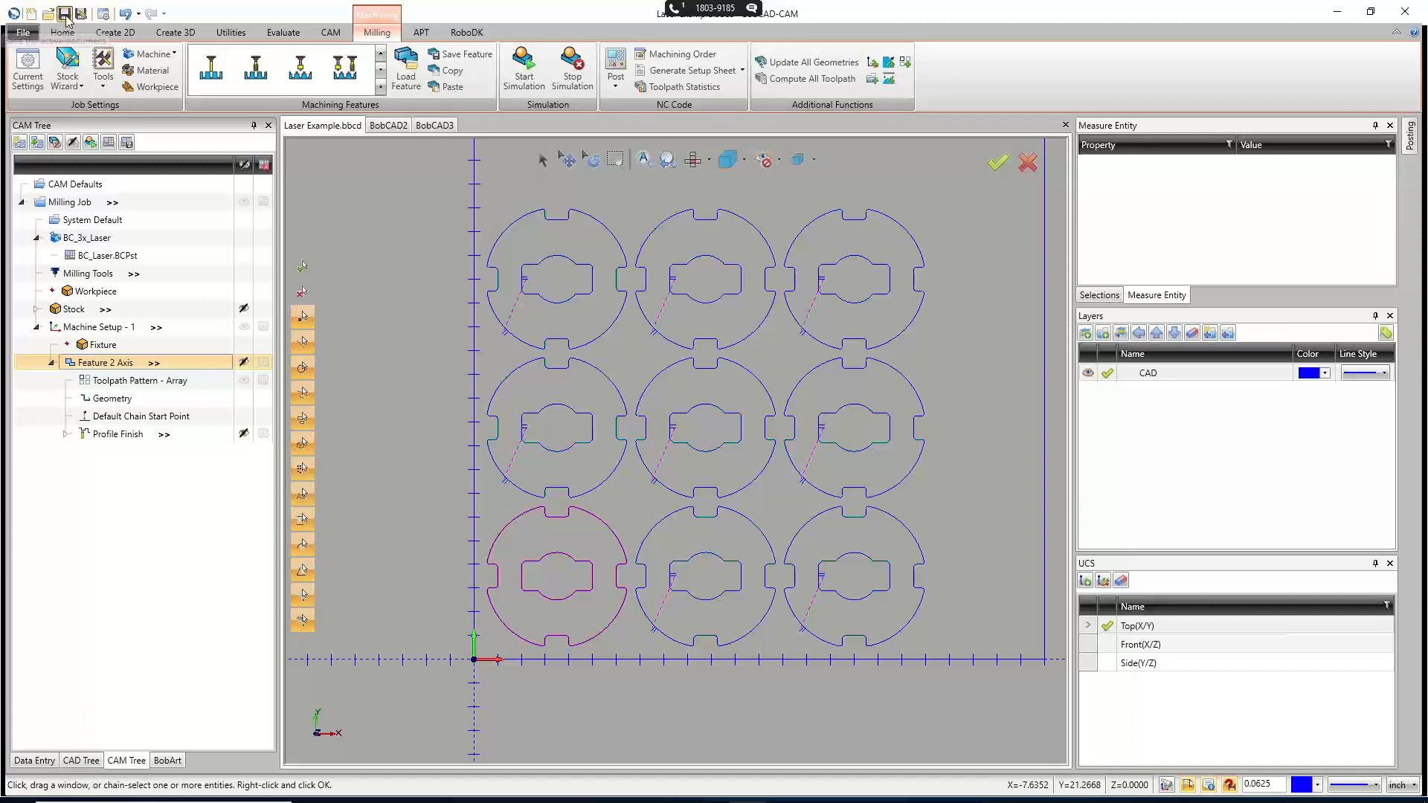
# Simulate the arrayed laser toolpath on all the discs, slowing and raising the run speed, and close the simulation.
pyautogui.click(524, 74)
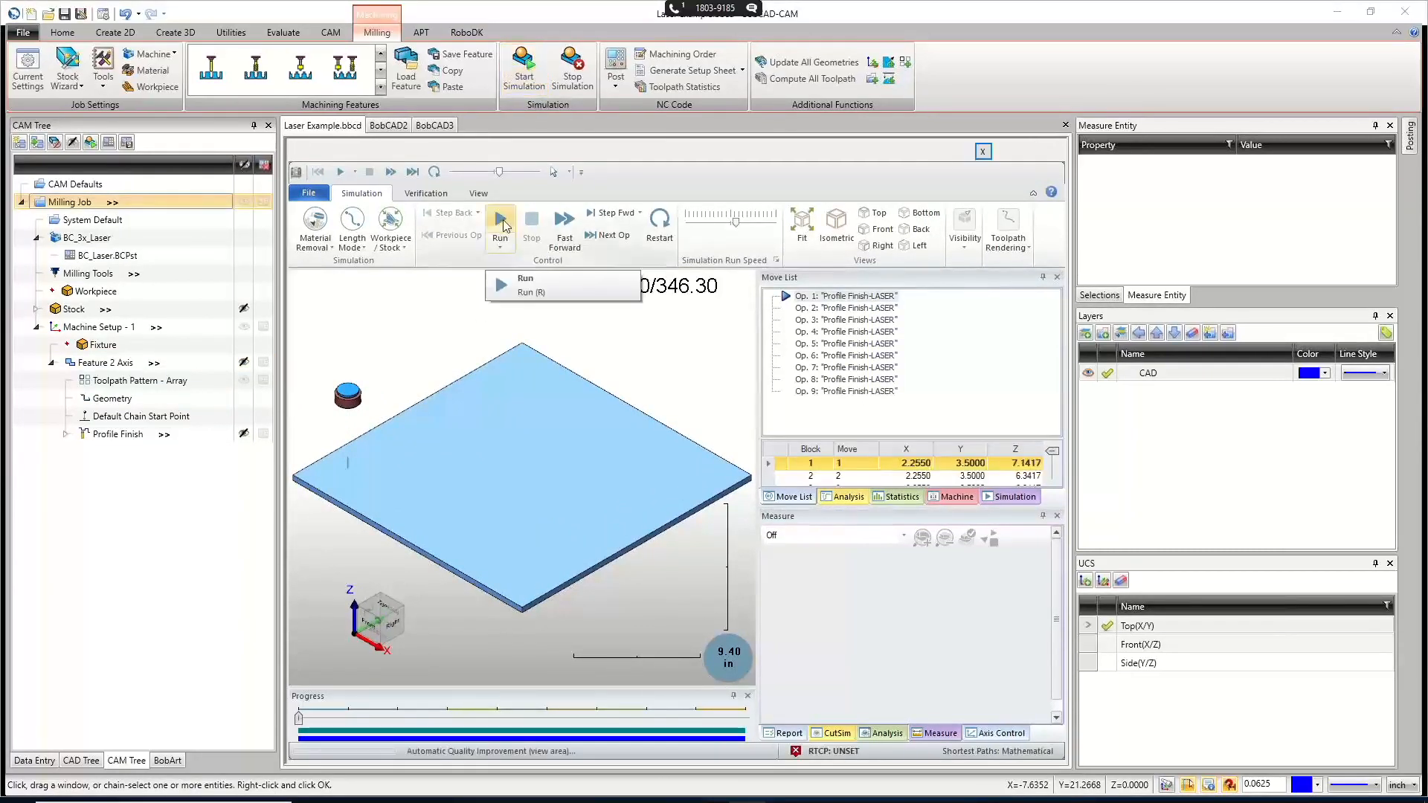
pyautogui.moveTo(736, 222); pyautogui.dragTo(723, 222)
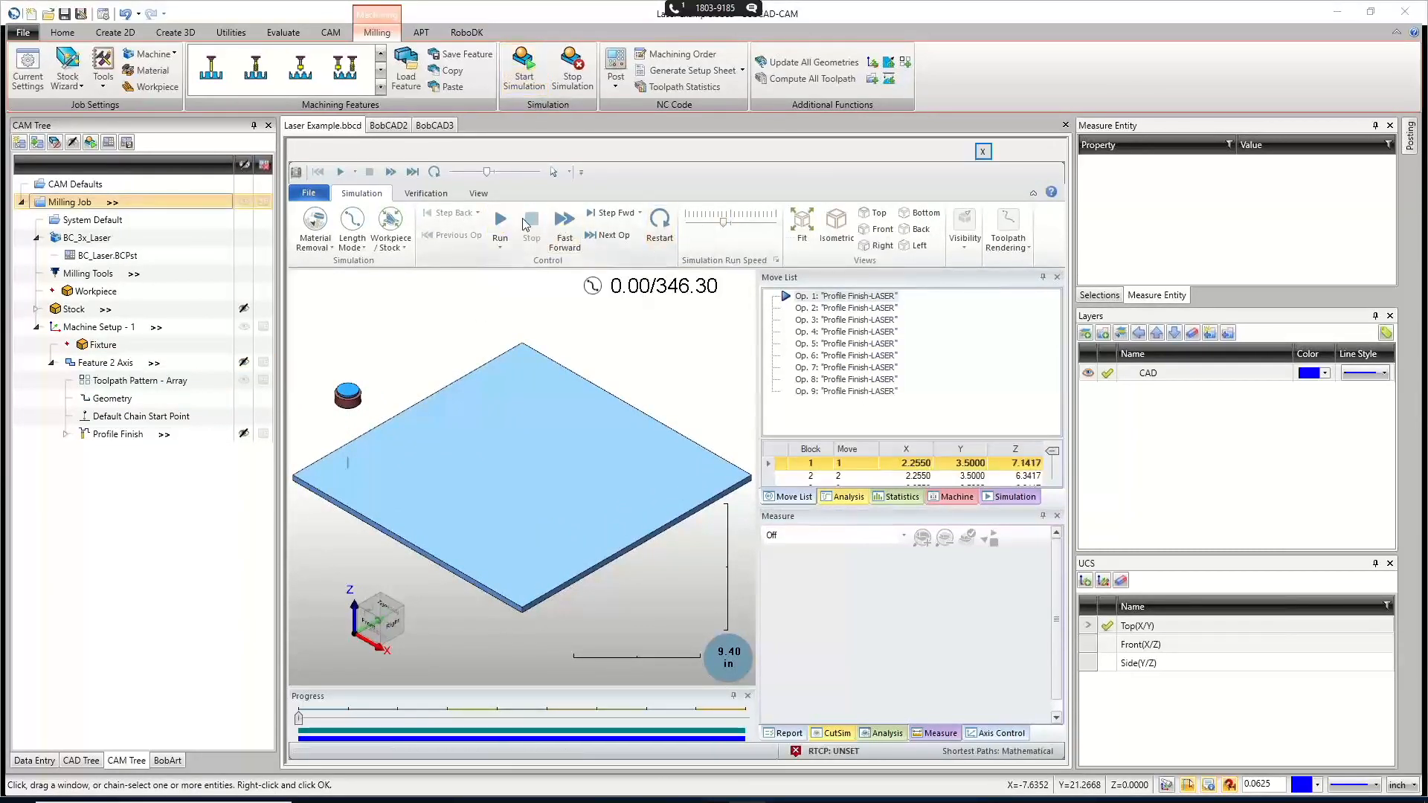
pyautogui.click(501, 222)
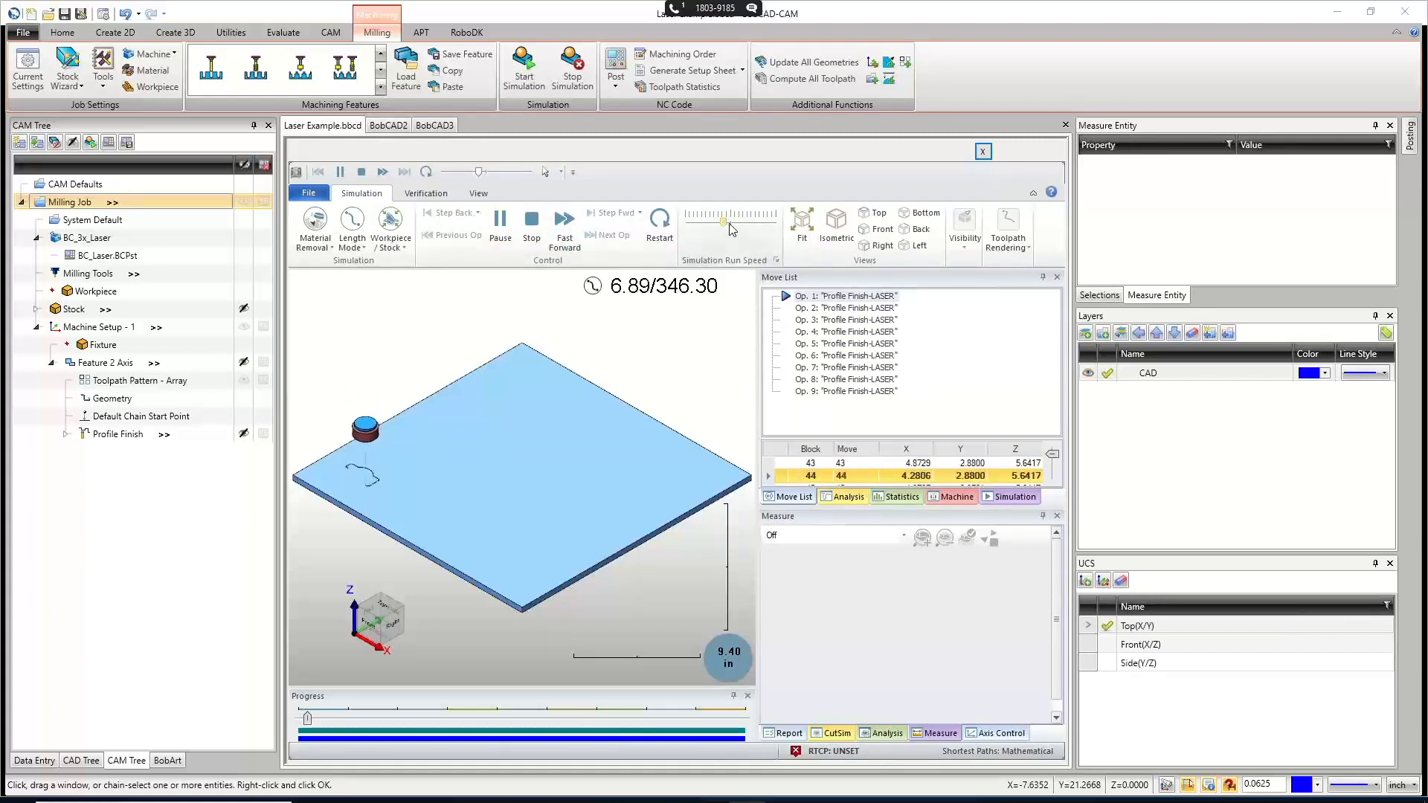
pyautogui.moveTo(724, 223); pyautogui.dragTo(750, 227)
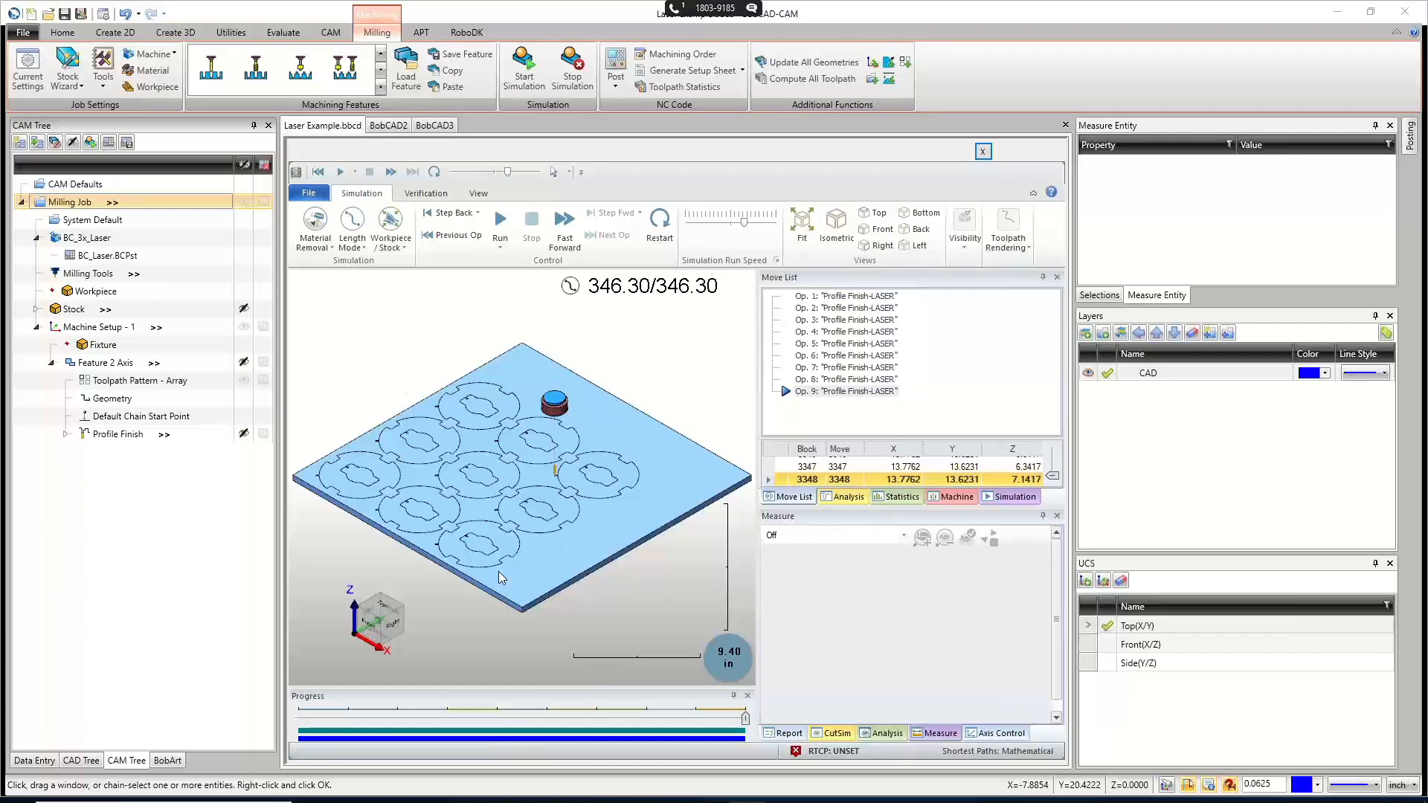
pyautogui.click(987, 154)
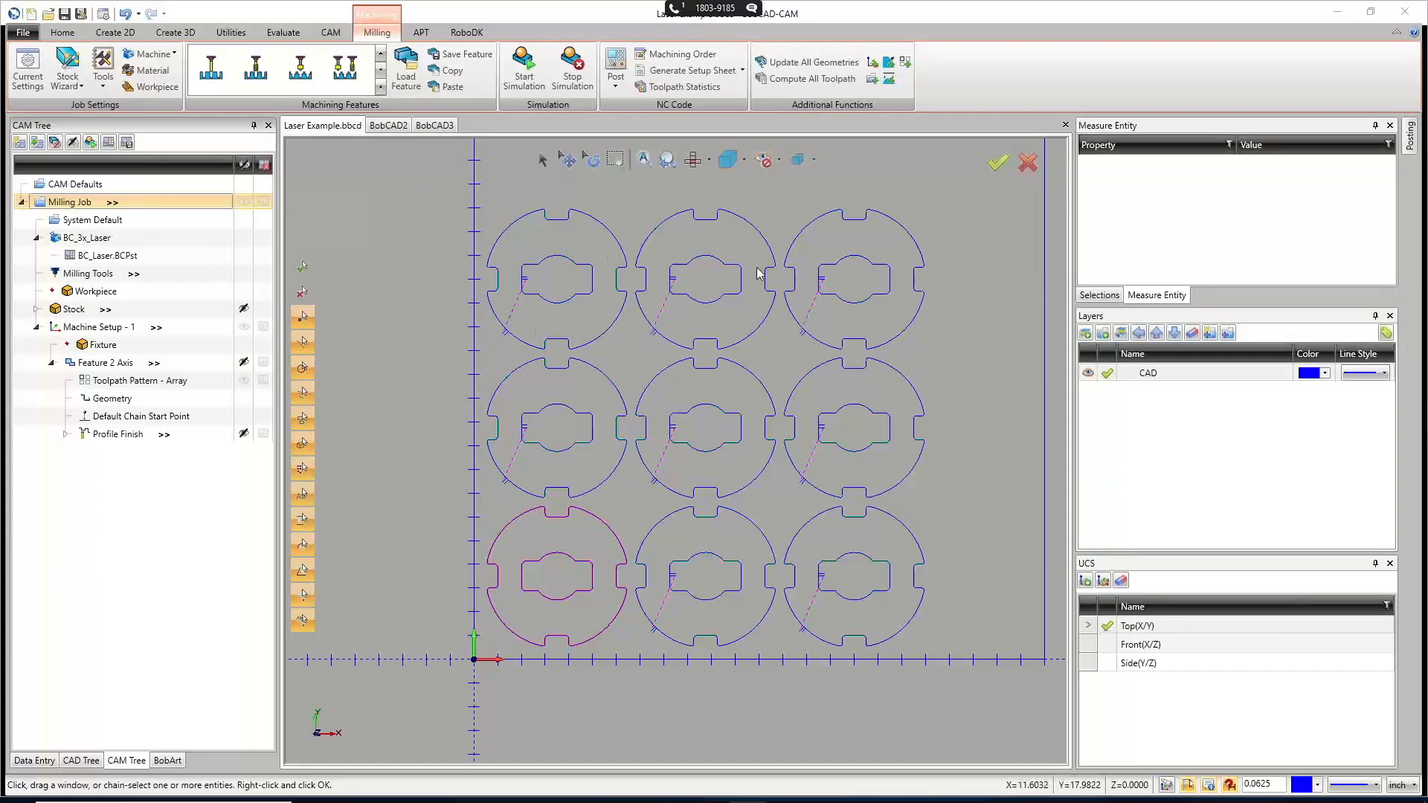
# Delete the Toolpath Pattern - Array and clear the picked geometry from Feature 2 Axis.
pyautogui.rightClick(125, 382)
pyautogui.click(149, 424)
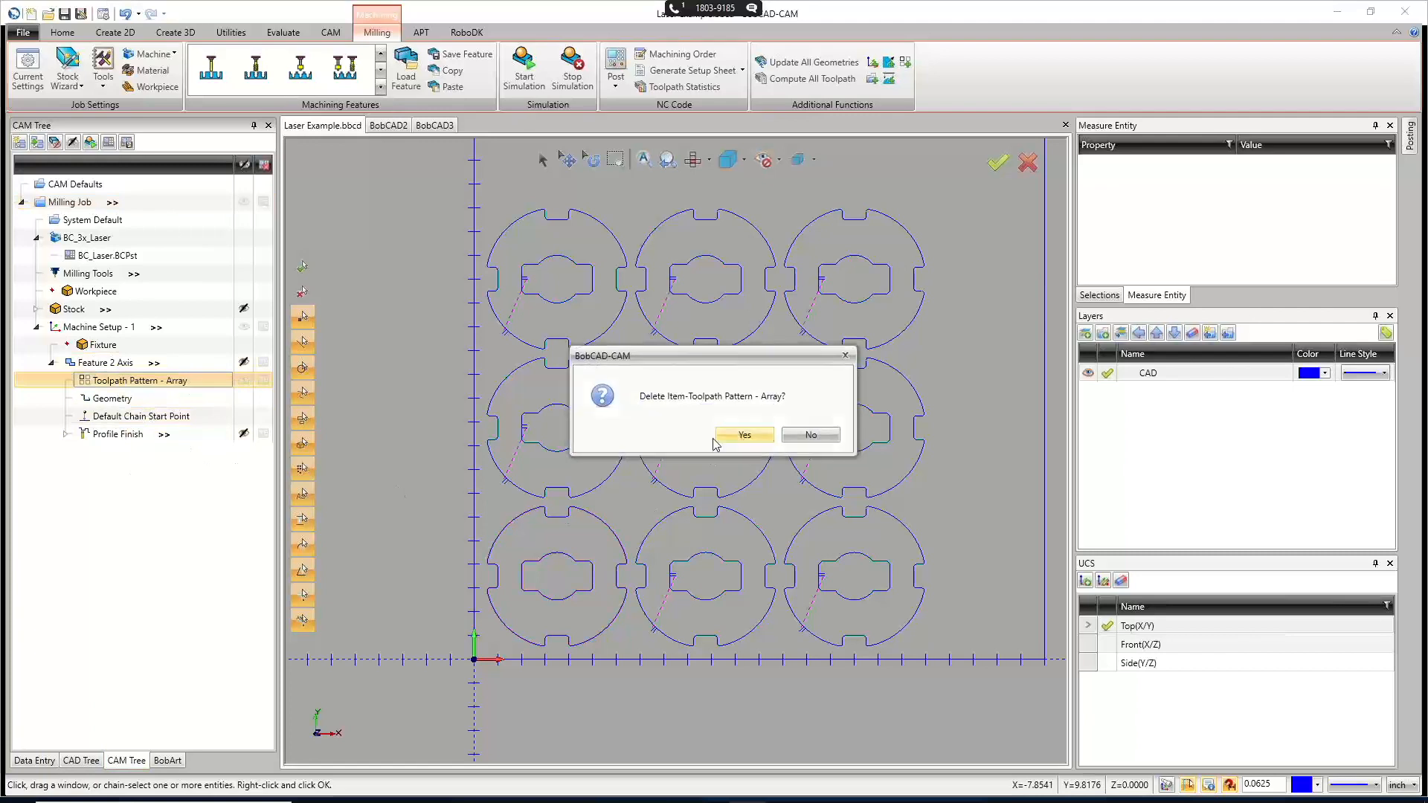
pyautogui.click(716, 437)
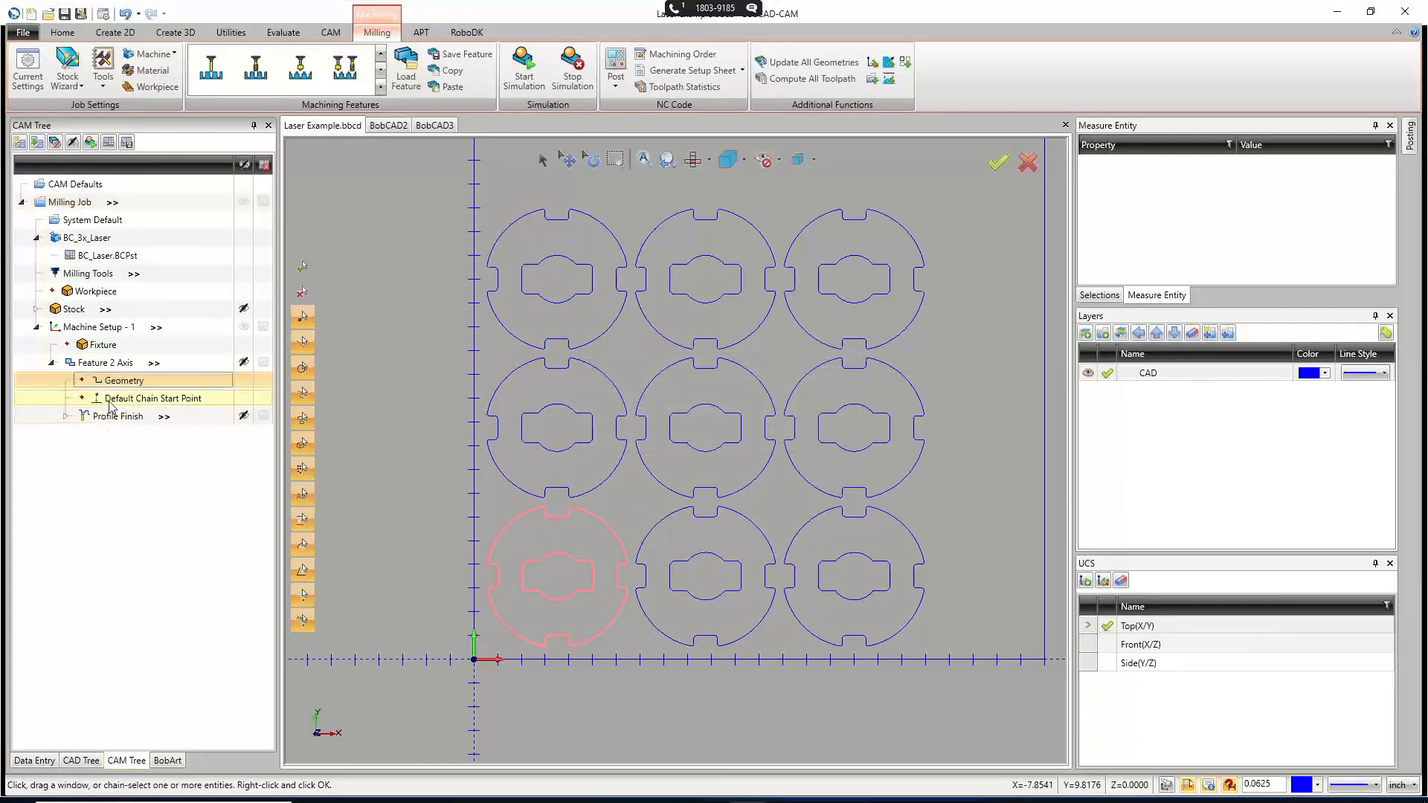
# Try to re-pick Feature 2 Axis geometry out of order: centre, upper-left, lower-right and upper-right discs, inner profile before outer.
pyautogui.doubleClick(119, 380)
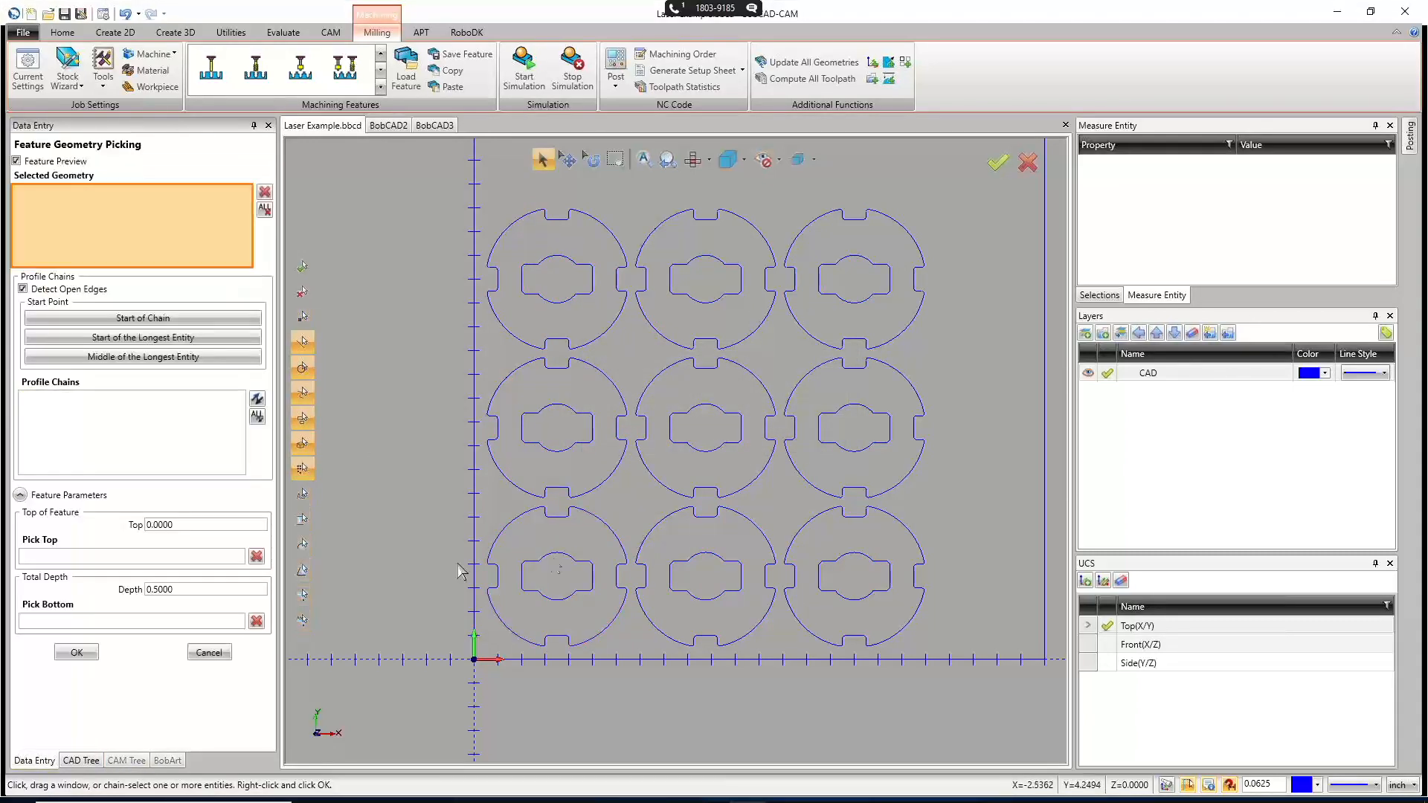
pyautogui.click(700, 455)
pyautogui.click(662, 484)
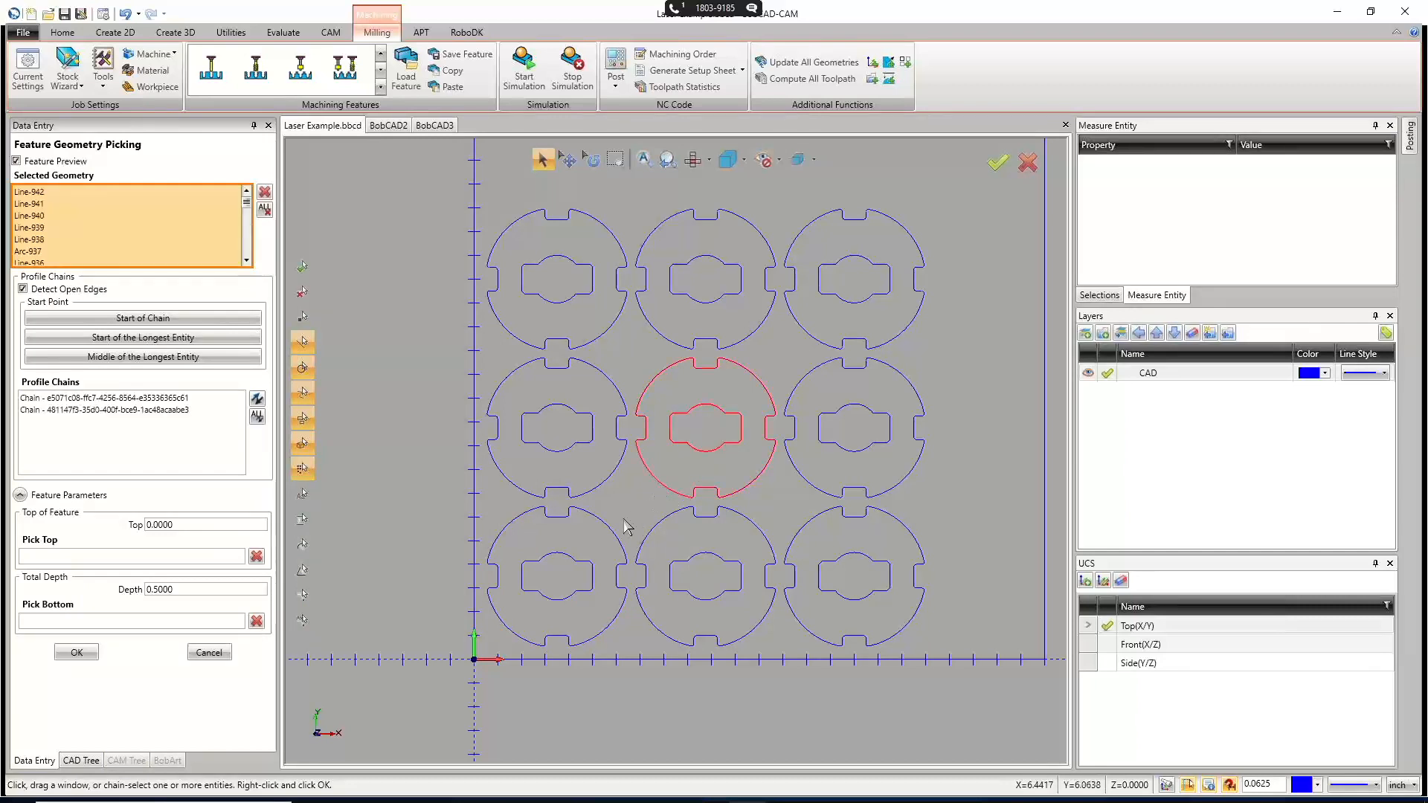
pyautogui.click(550, 303)
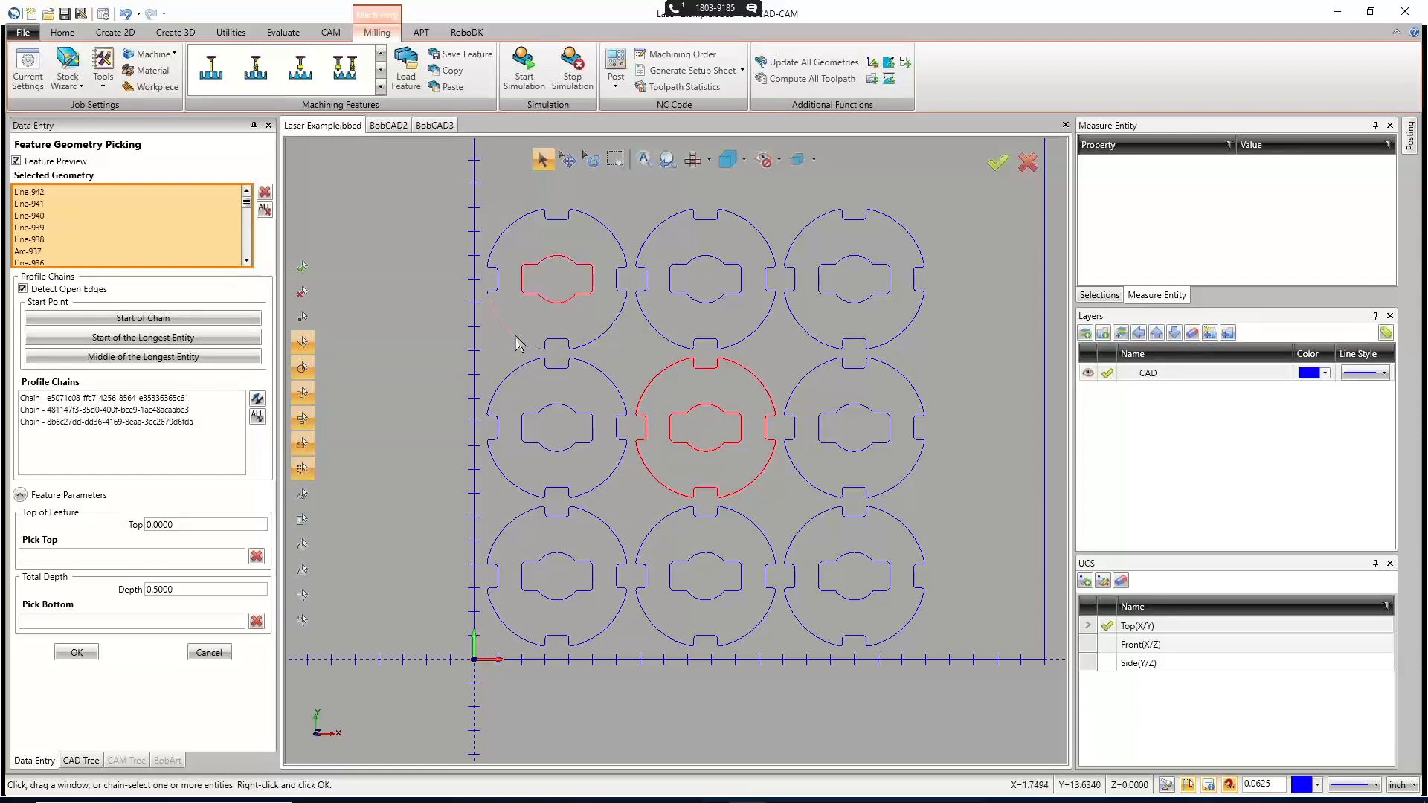
pyautogui.click(516, 336)
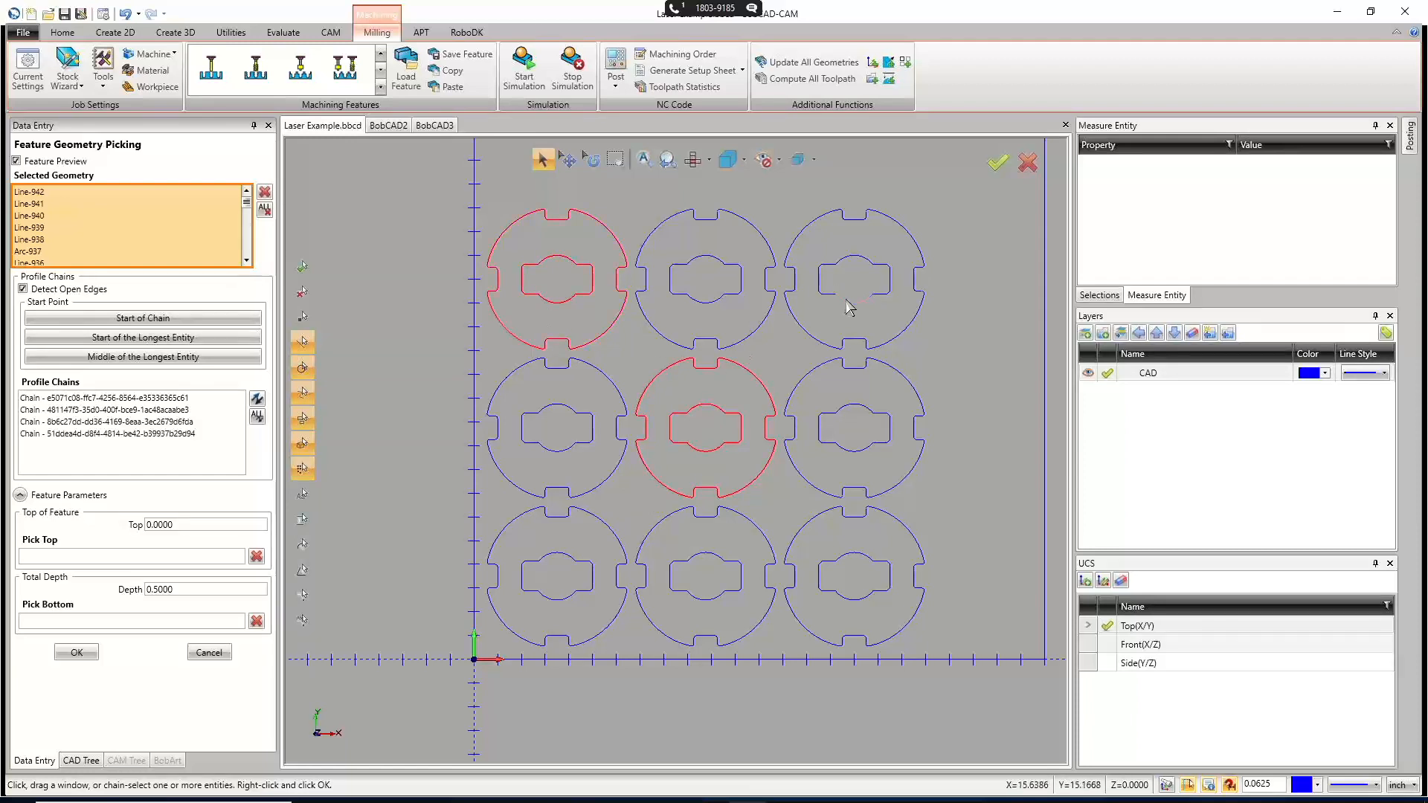
pyautogui.click(846, 609)
pyautogui.click(810, 632)
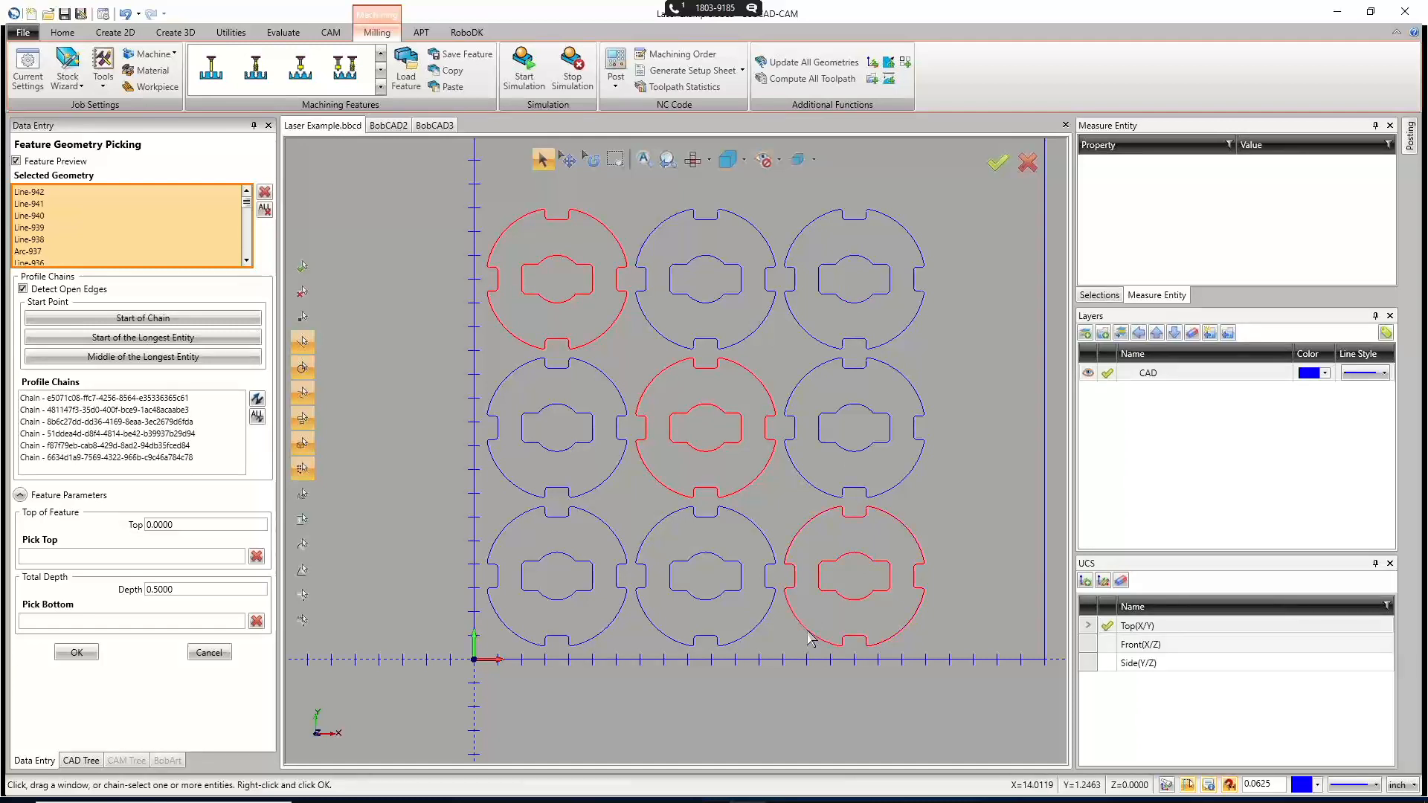
pyautogui.click(841, 302)
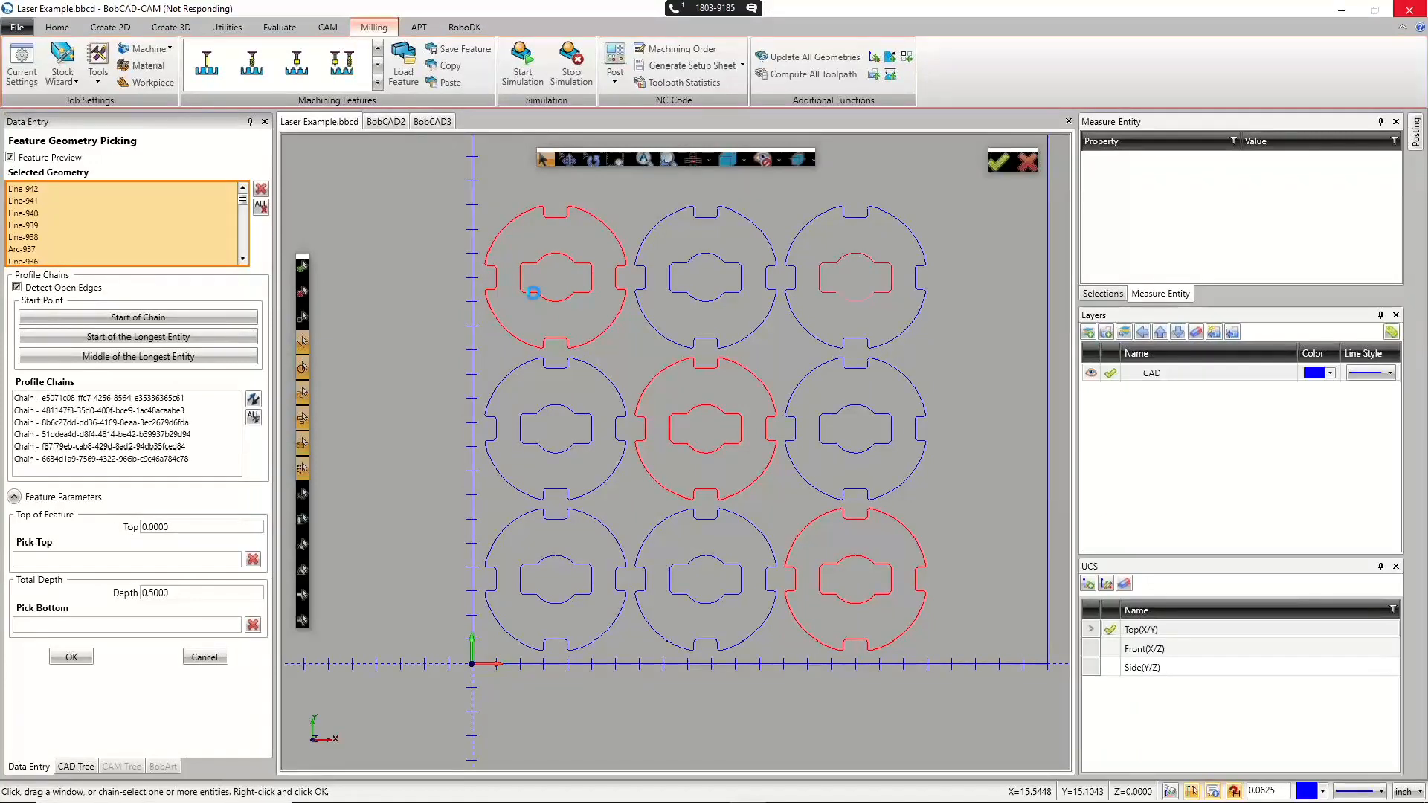
# Open Task Manager, end the frozen BobCAD V34 Application task, and close Task Manager.
pyautogui.moveTo(929, 787)
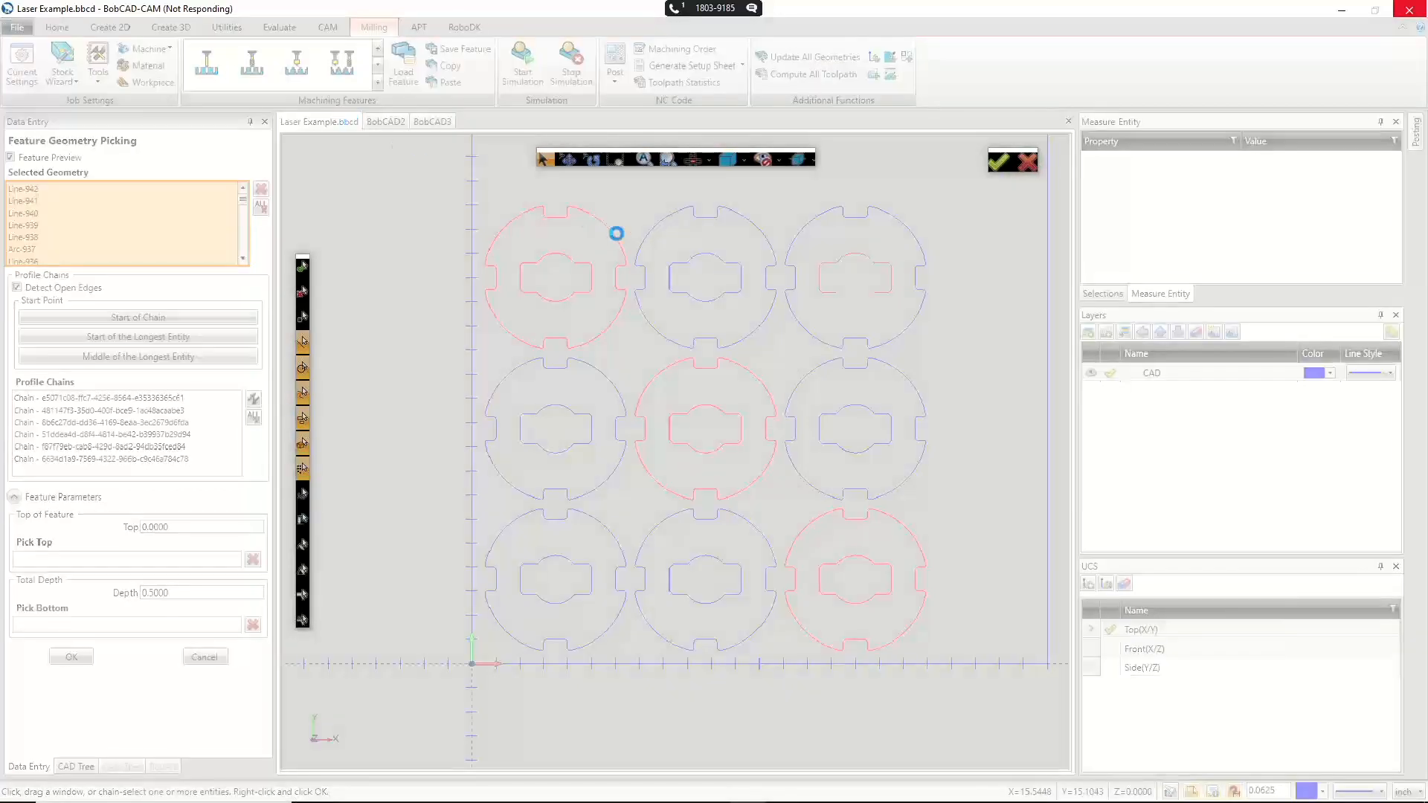
pyautogui.rightClick(980, 788)
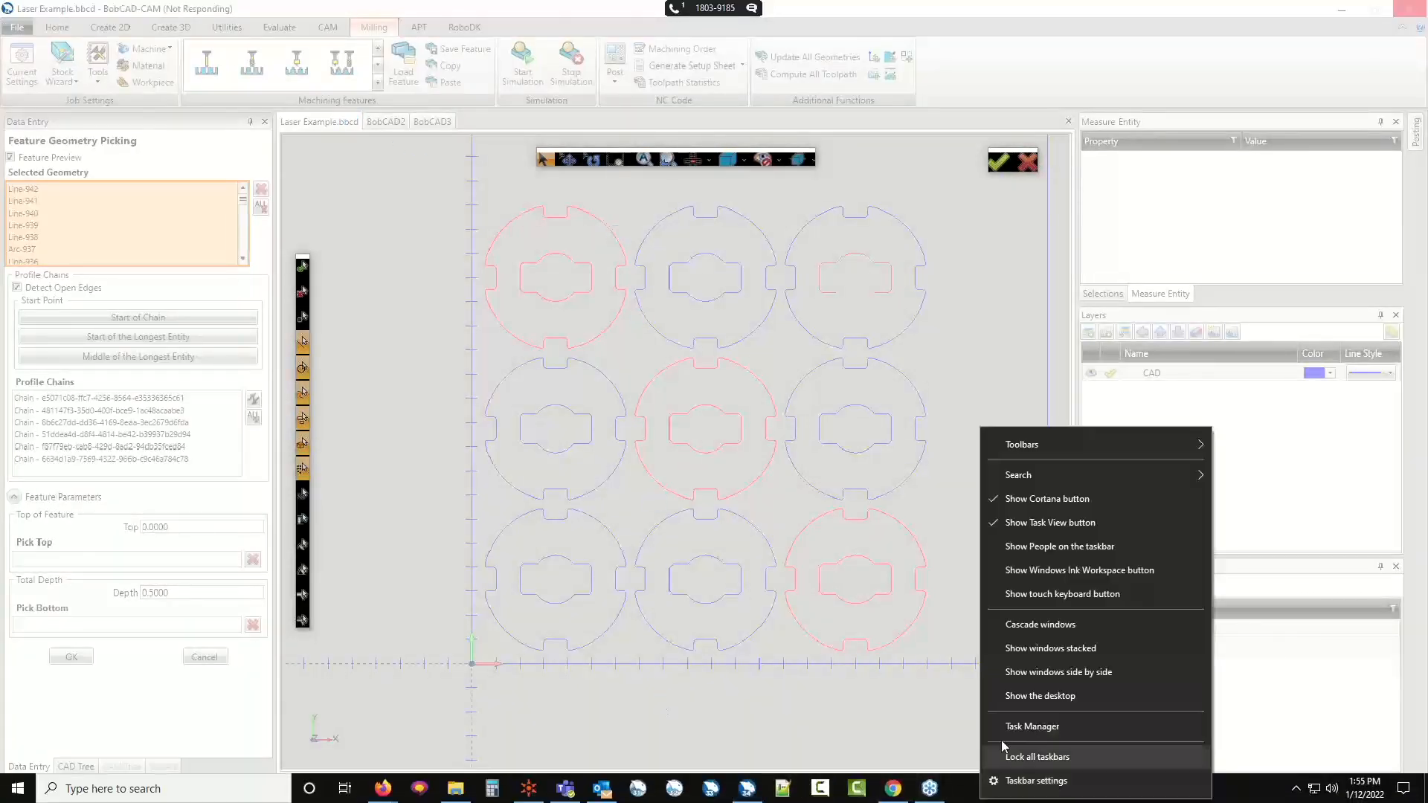
pyautogui.click(1035, 726)
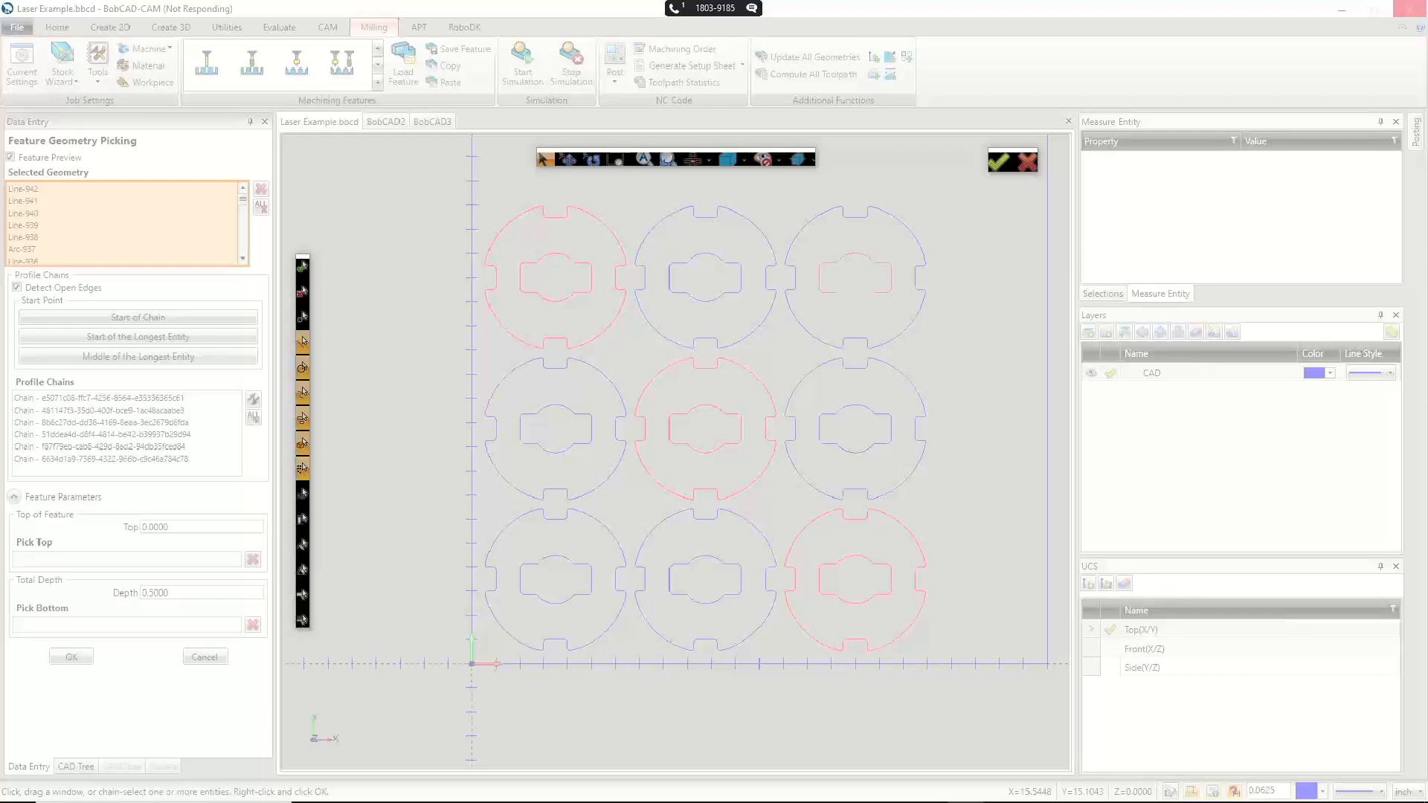
pyautogui.moveTo(464, 257); pyautogui.dragTo(580, 229)
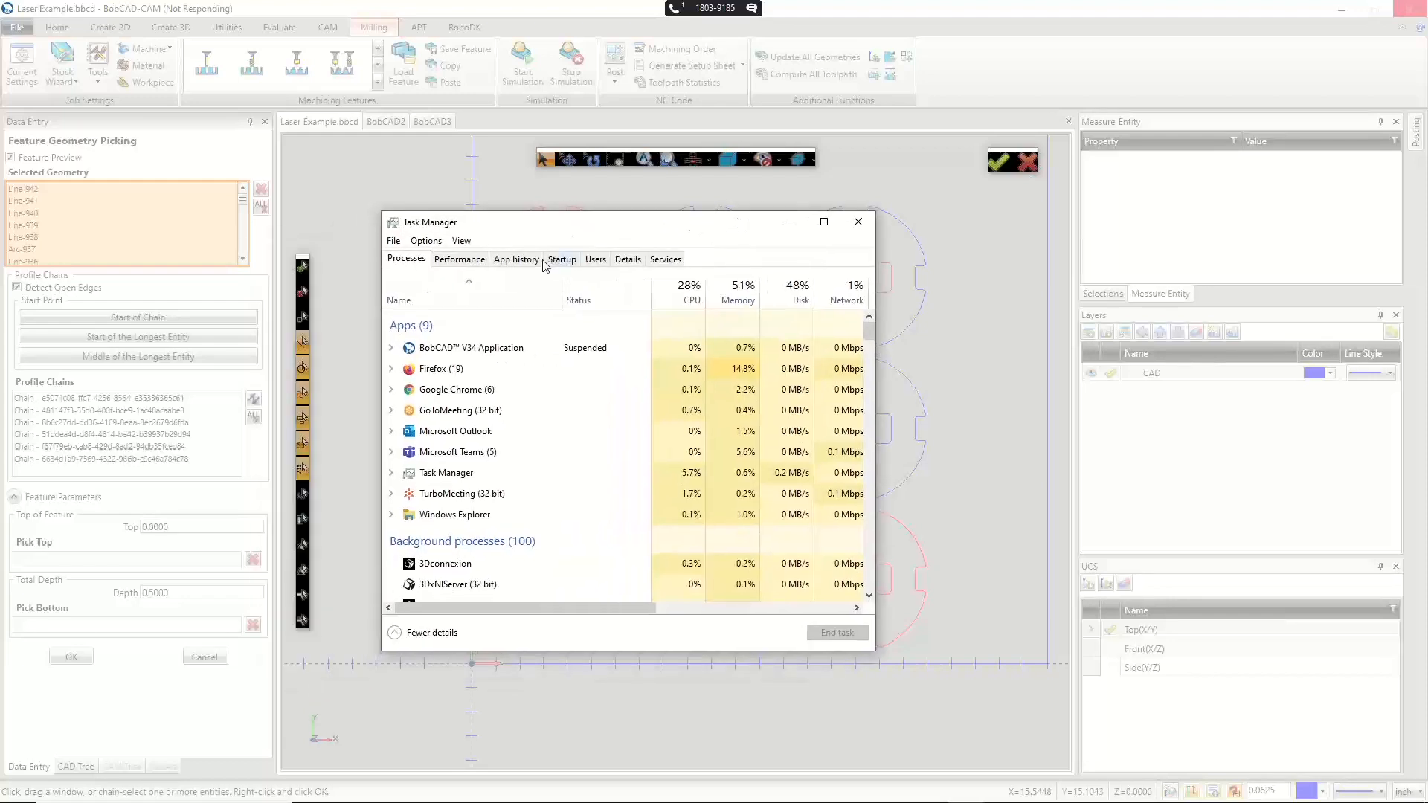
pyautogui.click(491, 348)
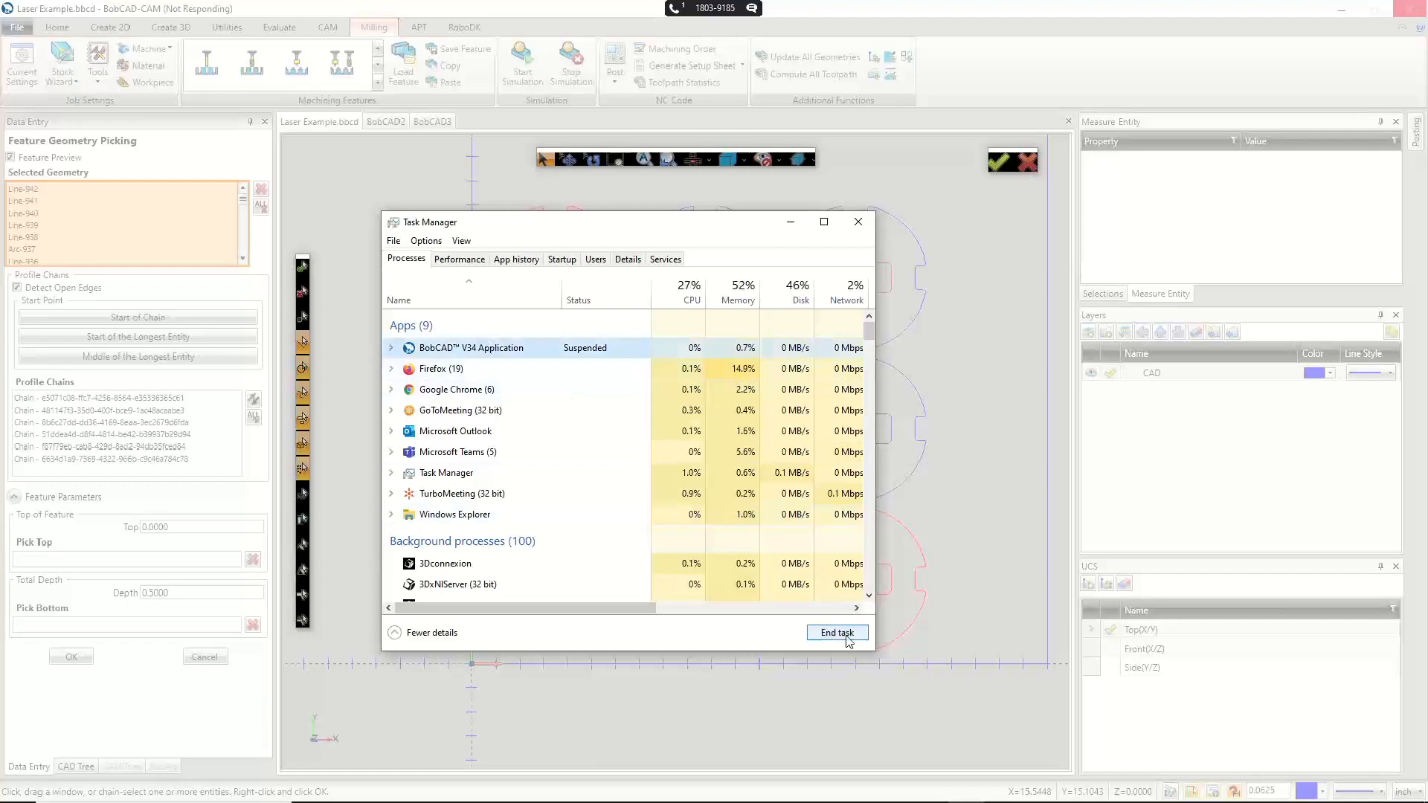
pyautogui.click(837, 633)
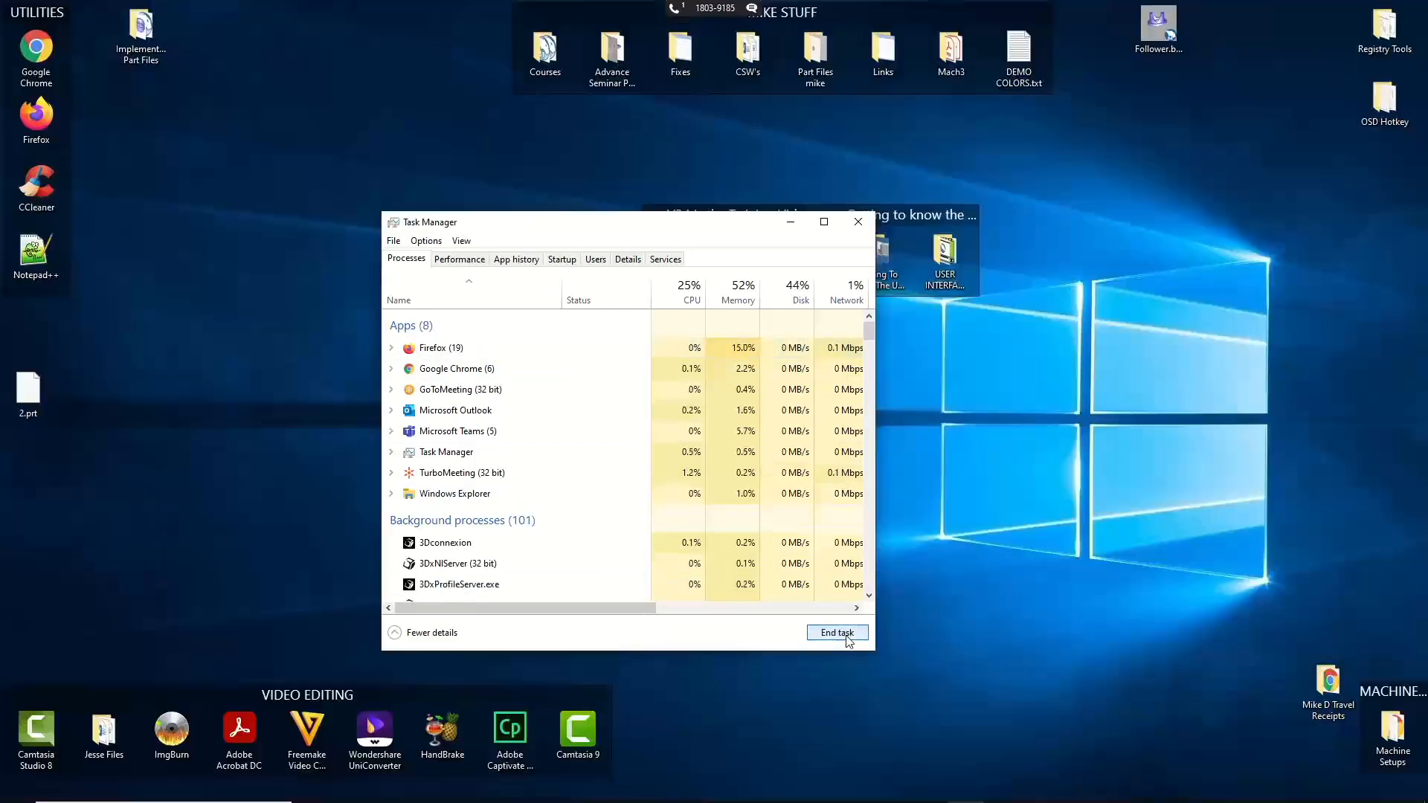
pyautogui.click(850, 232)
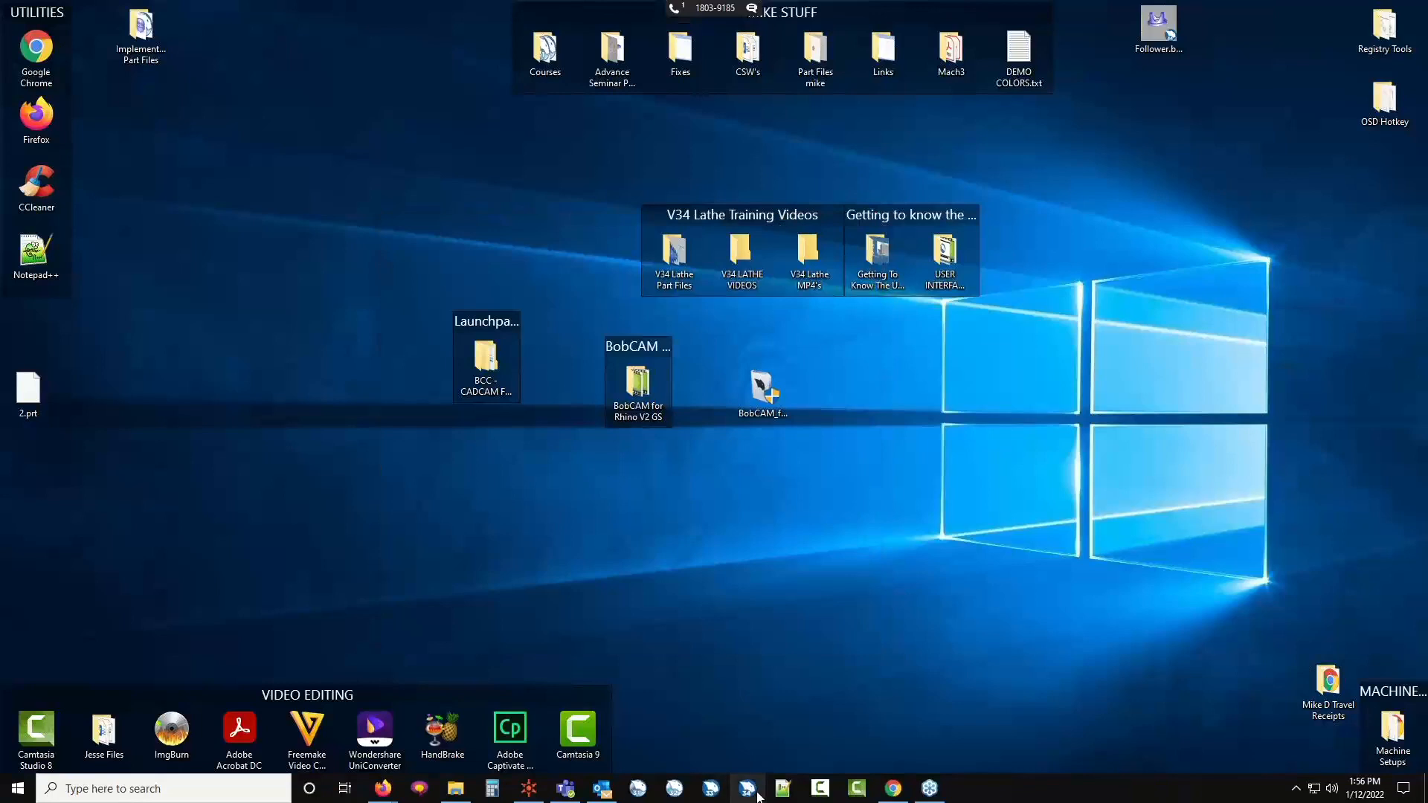
# Restart BobCAD-CAM, reopen Laser Example.bbcd, and display its CAM Tree.
pyautogui.click(757, 796)
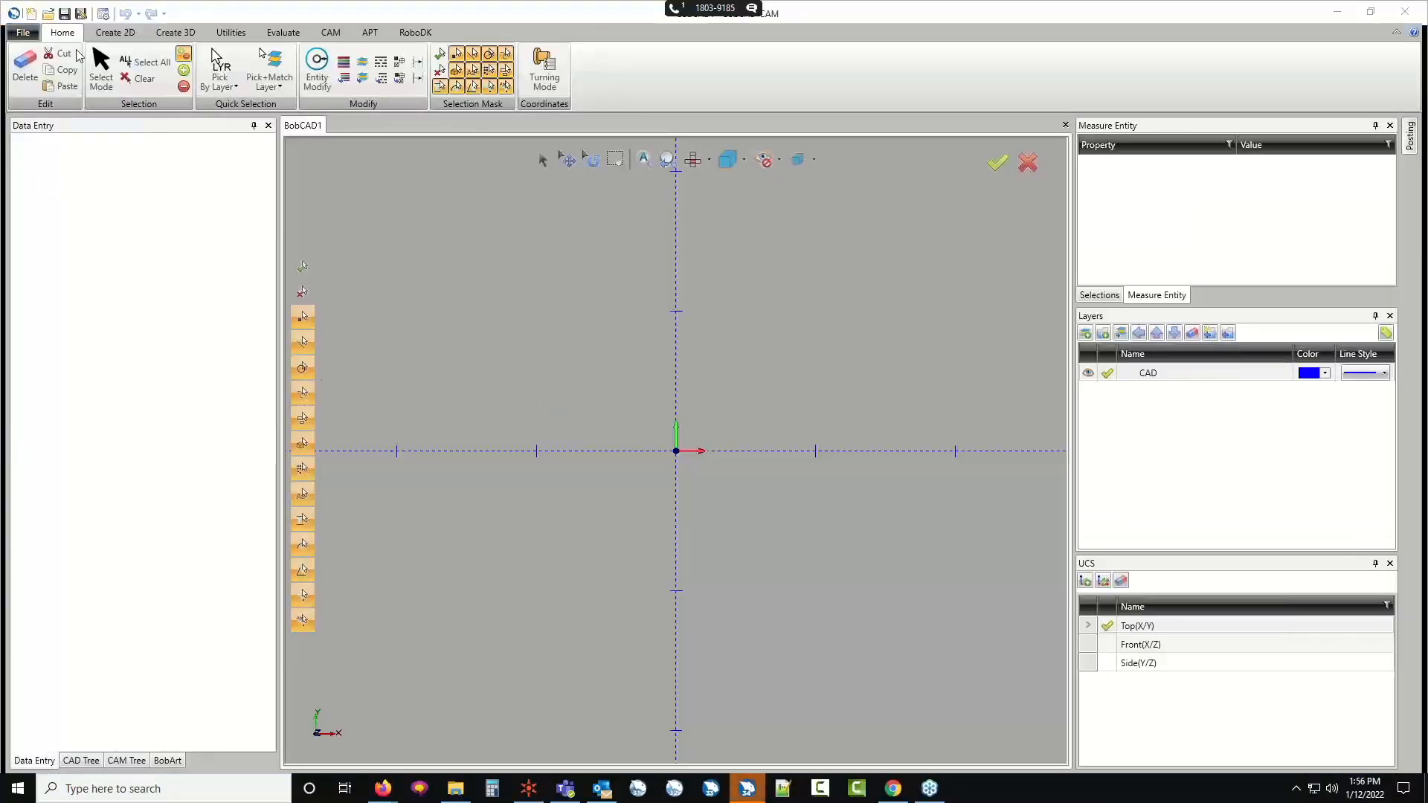
pyautogui.click(23, 33)
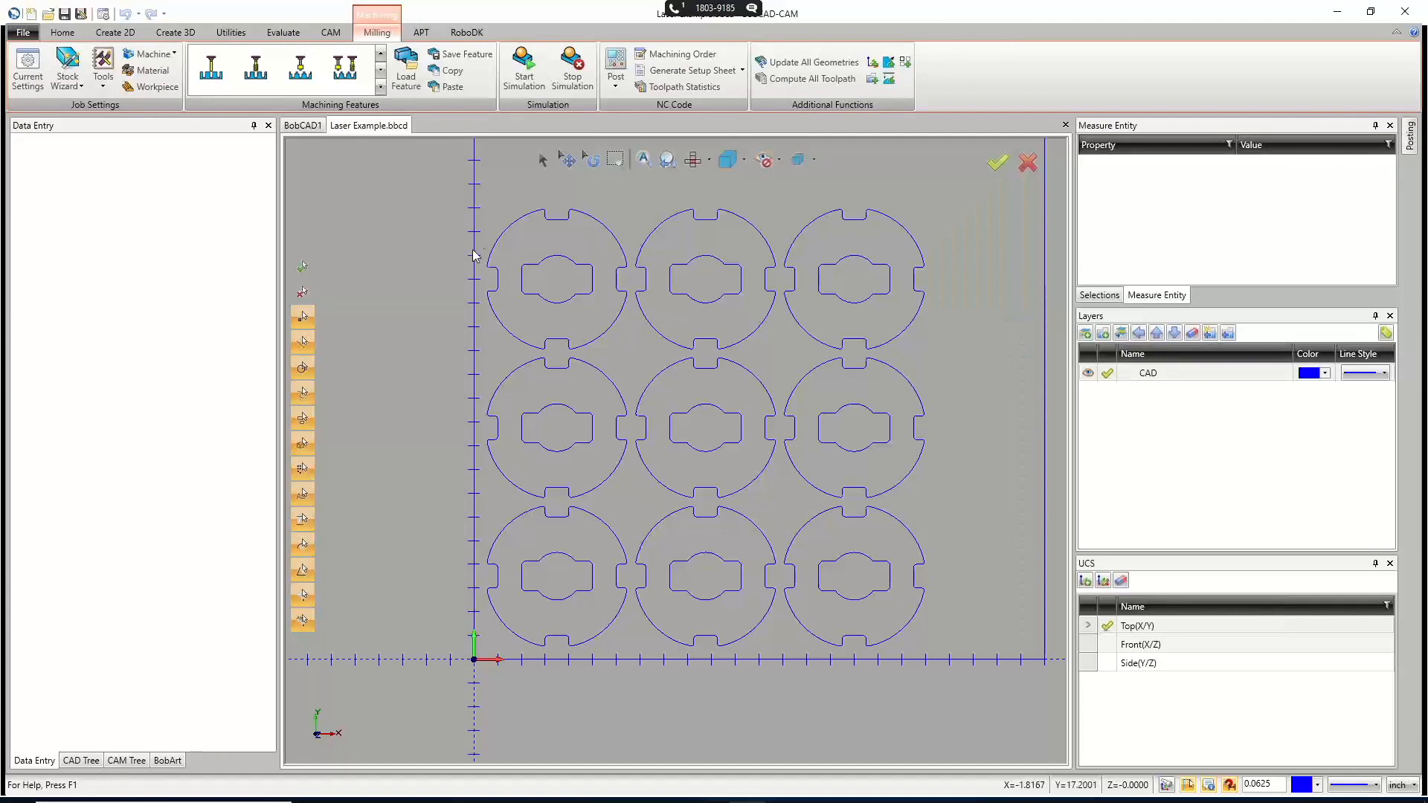
pyautogui.click(124, 760)
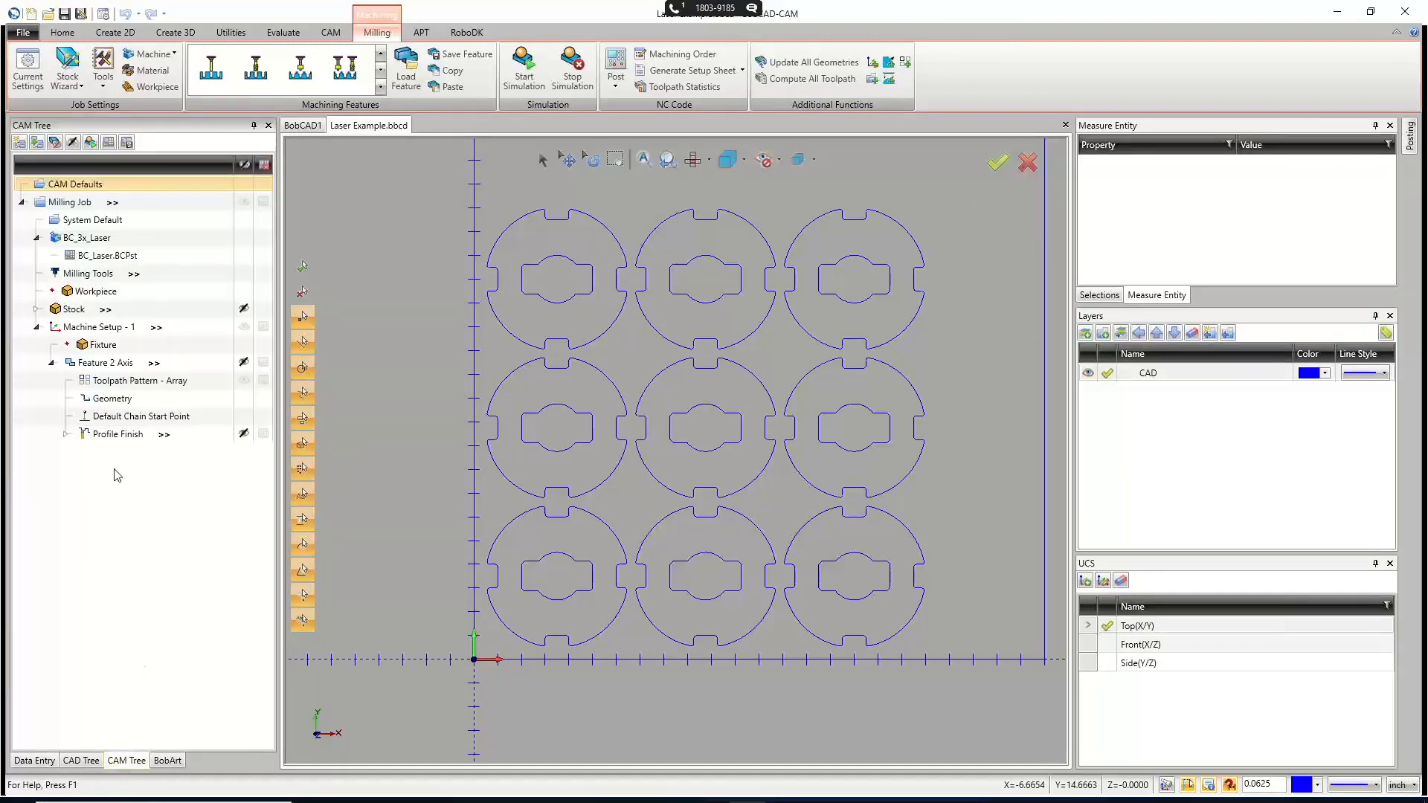
# Delete the Toolpath Pattern - Array and remove the assigned geometry from Feature 2 Axis.
pyautogui.rightClick(119, 384)
pyautogui.click(155, 431)
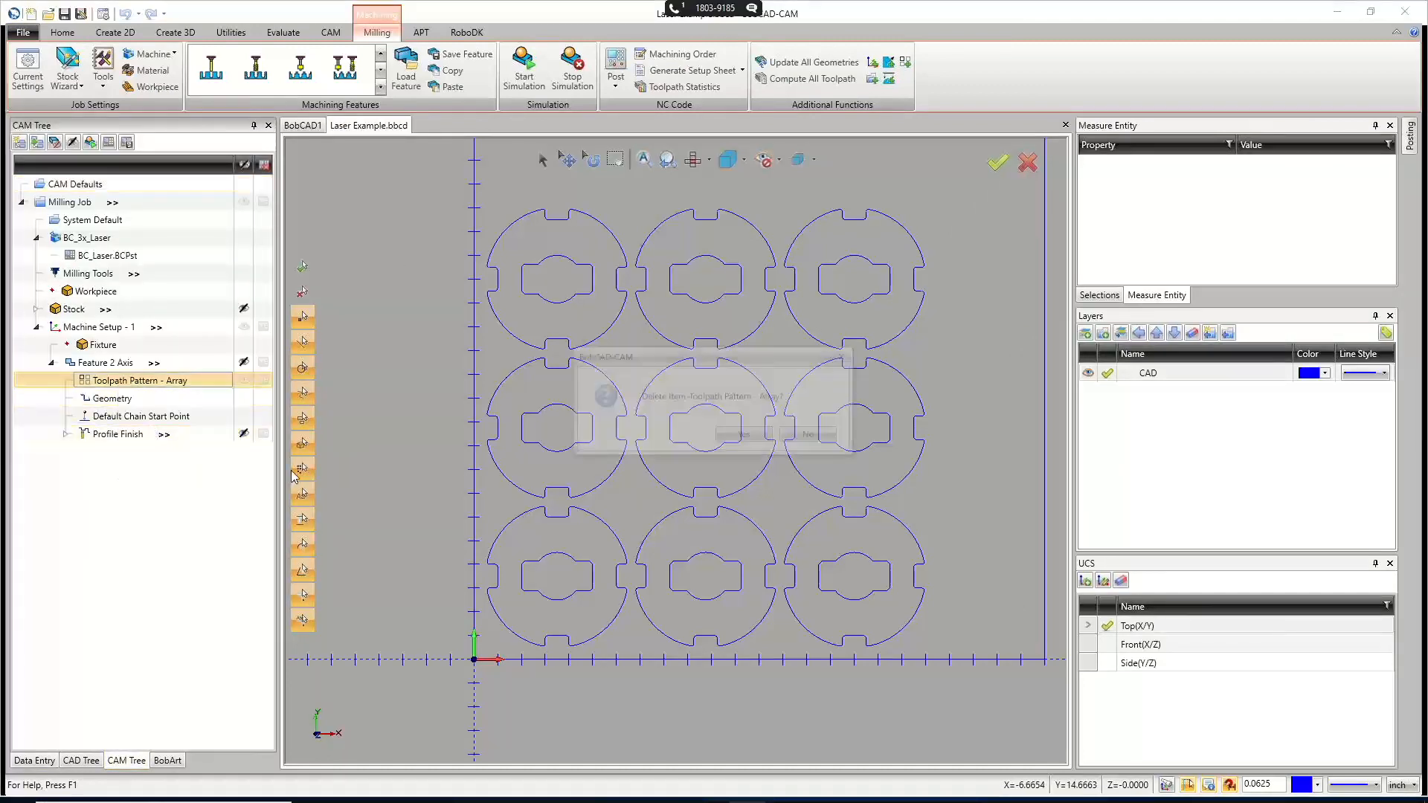
pyautogui.click(740, 441)
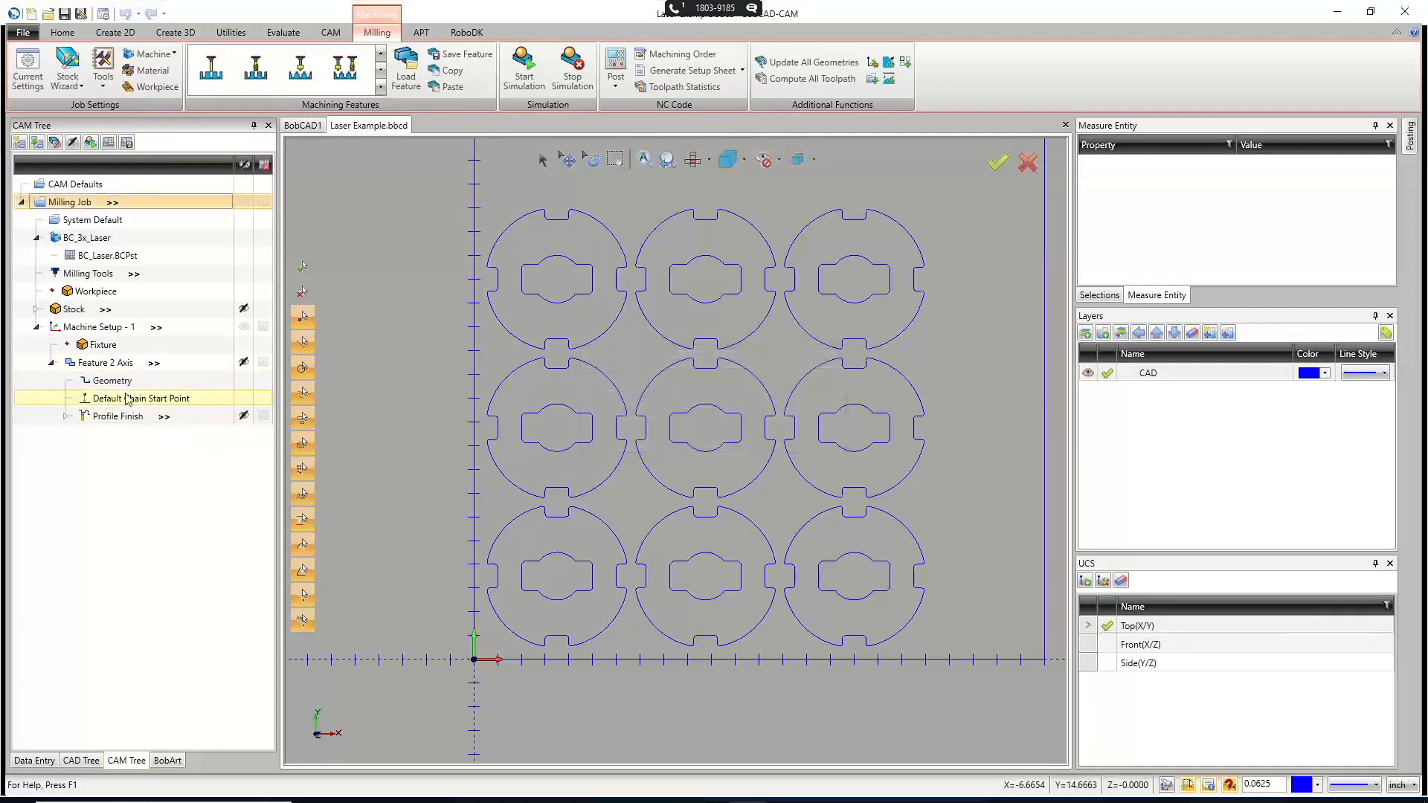
pyautogui.rightClick(128, 384)
pyautogui.click(121, 415)
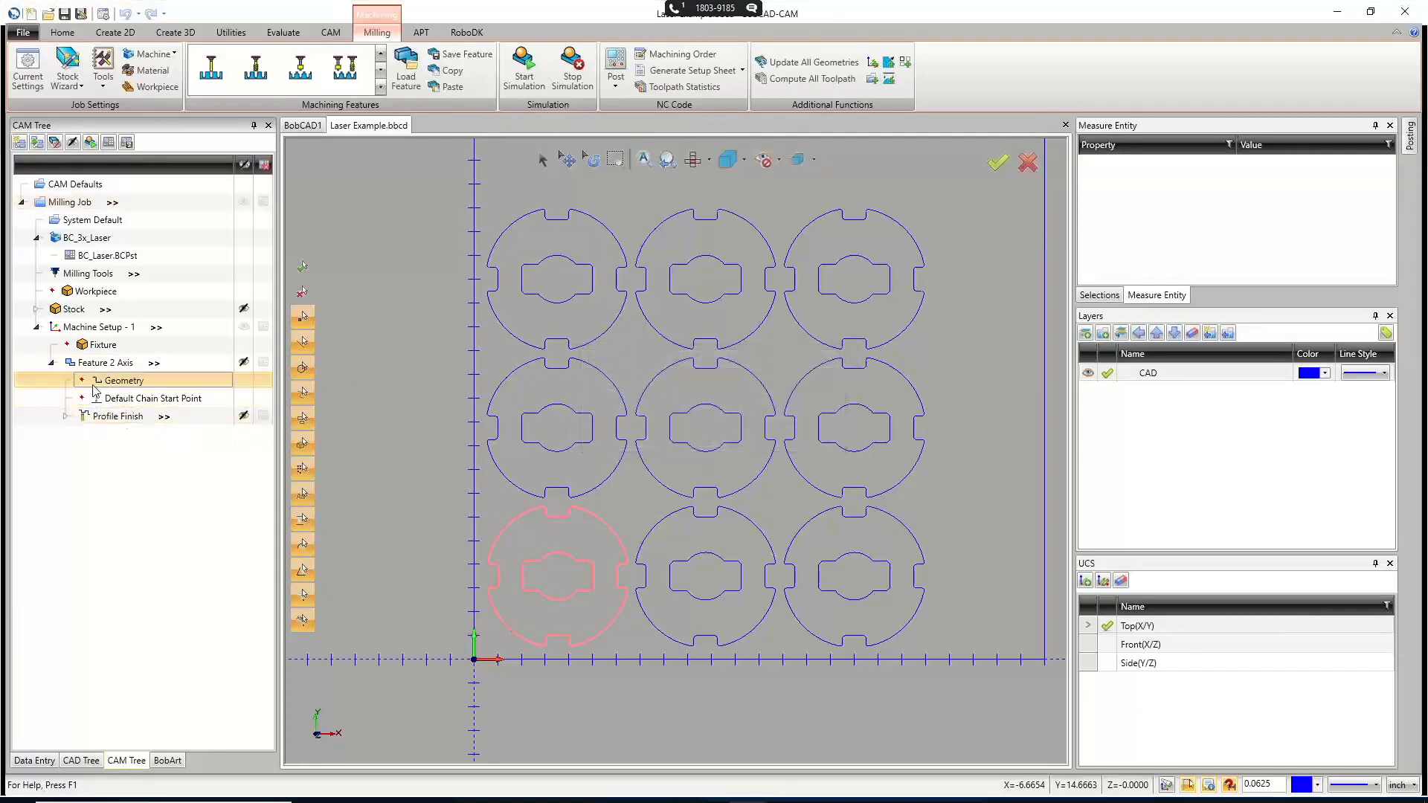
# Try to re-pick Feature 2 Axis geometry with the inner and outer profiles of the centre disc and the upper-left disc.
pyautogui.rightClick(113, 384)
pyautogui.click(95, 394)
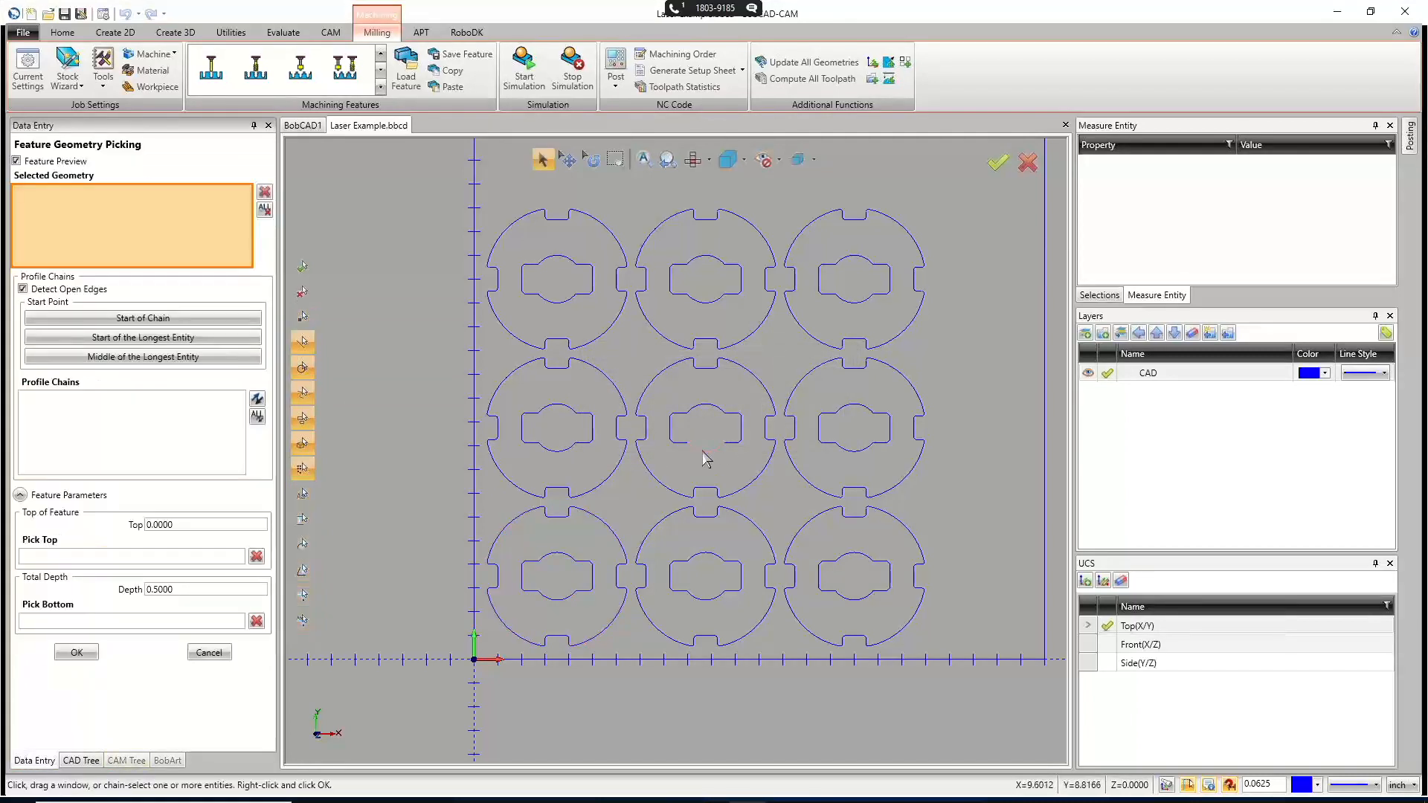
pyautogui.keyDown('shift'); pyautogui.click(704, 452); pyautogui.keyUp('shift')
pyautogui.keyDown('shift'); pyautogui.click(664, 484); pyautogui.keyUp('shift')
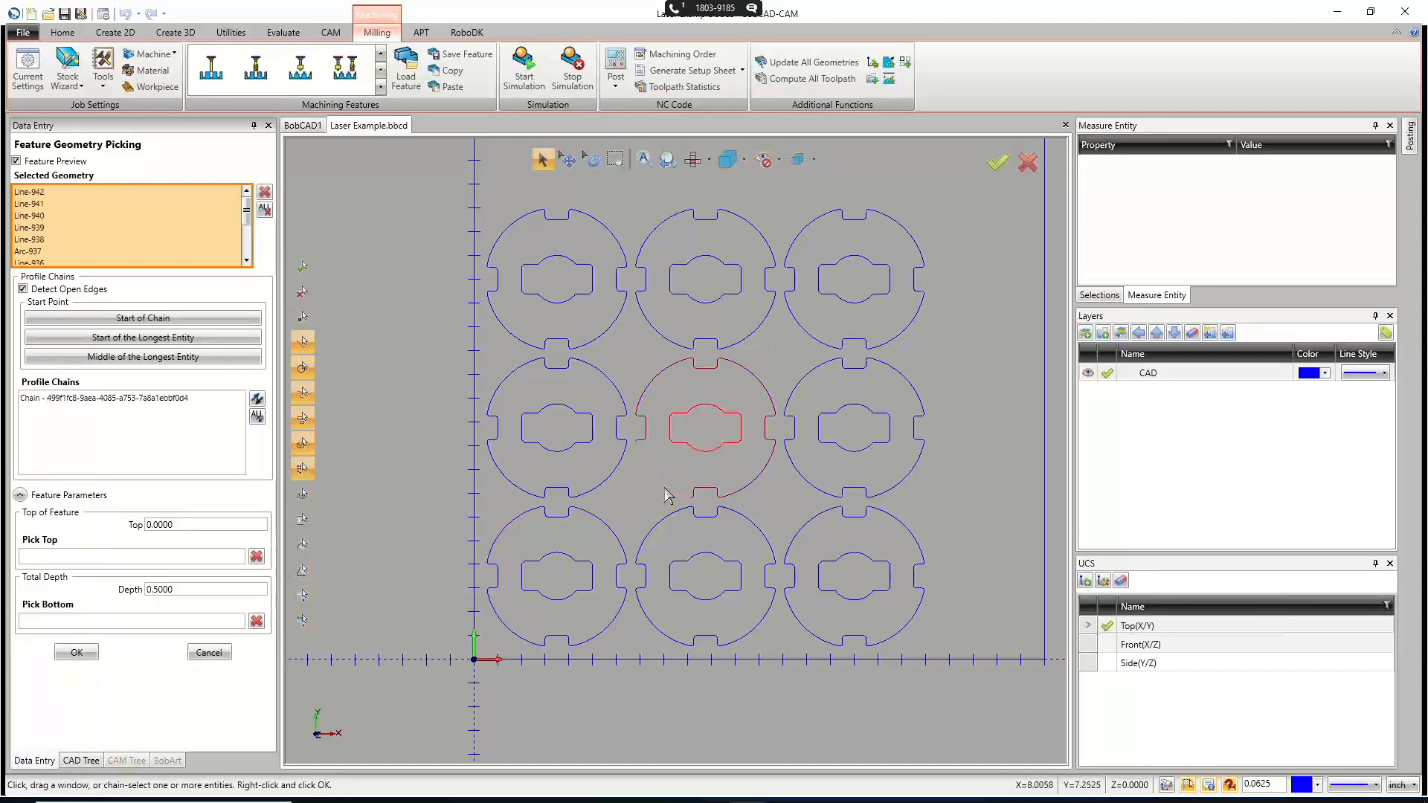
pyautogui.keyDown('shift'); pyautogui.click(571, 304); pyautogui.keyUp('shift')
pyautogui.keyDown('shift'); pyautogui.click(597, 347); pyautogui.keyUp('shift')
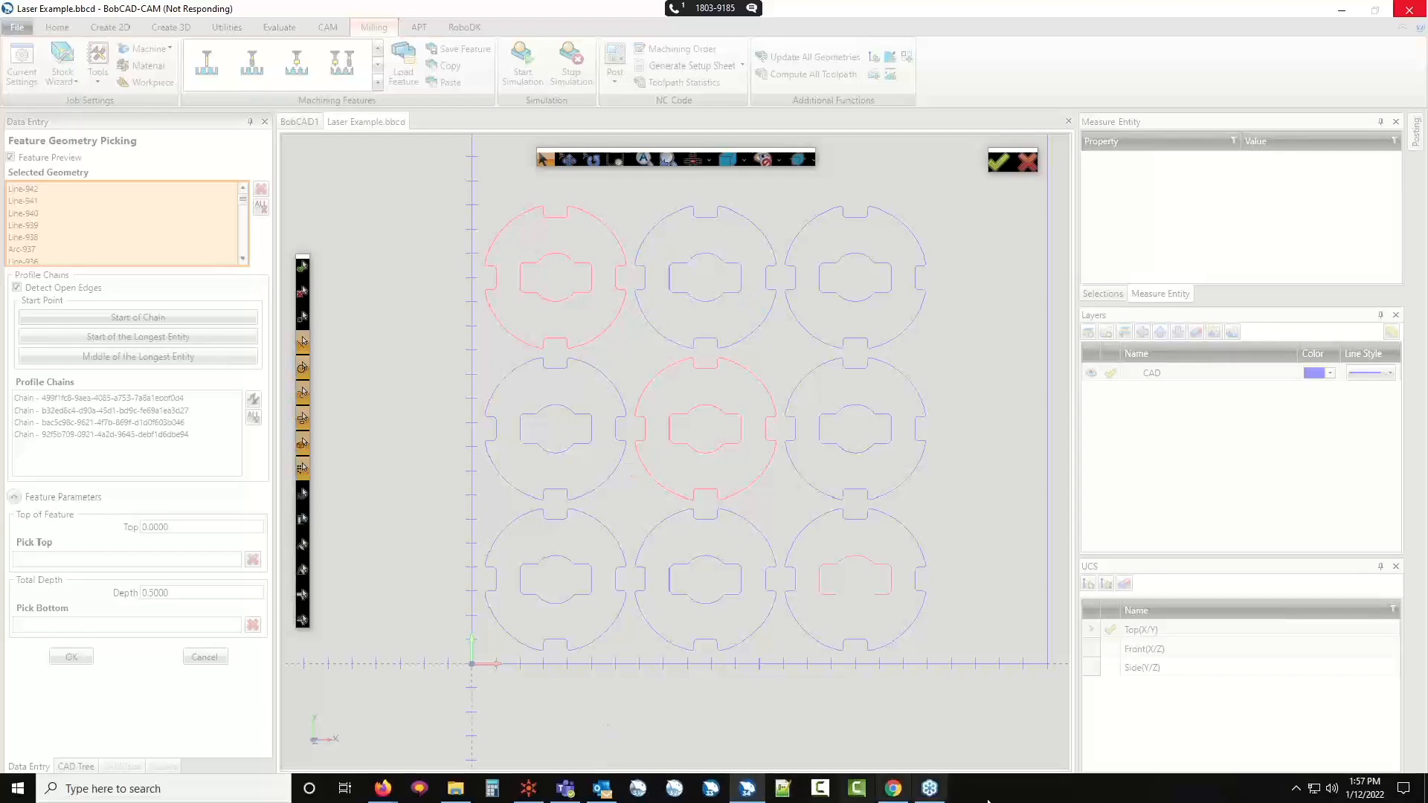
# Open Task Manager and end the frozen BobCAD V34 Application task.
pyautogui.rightClick(1032, 798)
pyautogui.click(1084, 718)
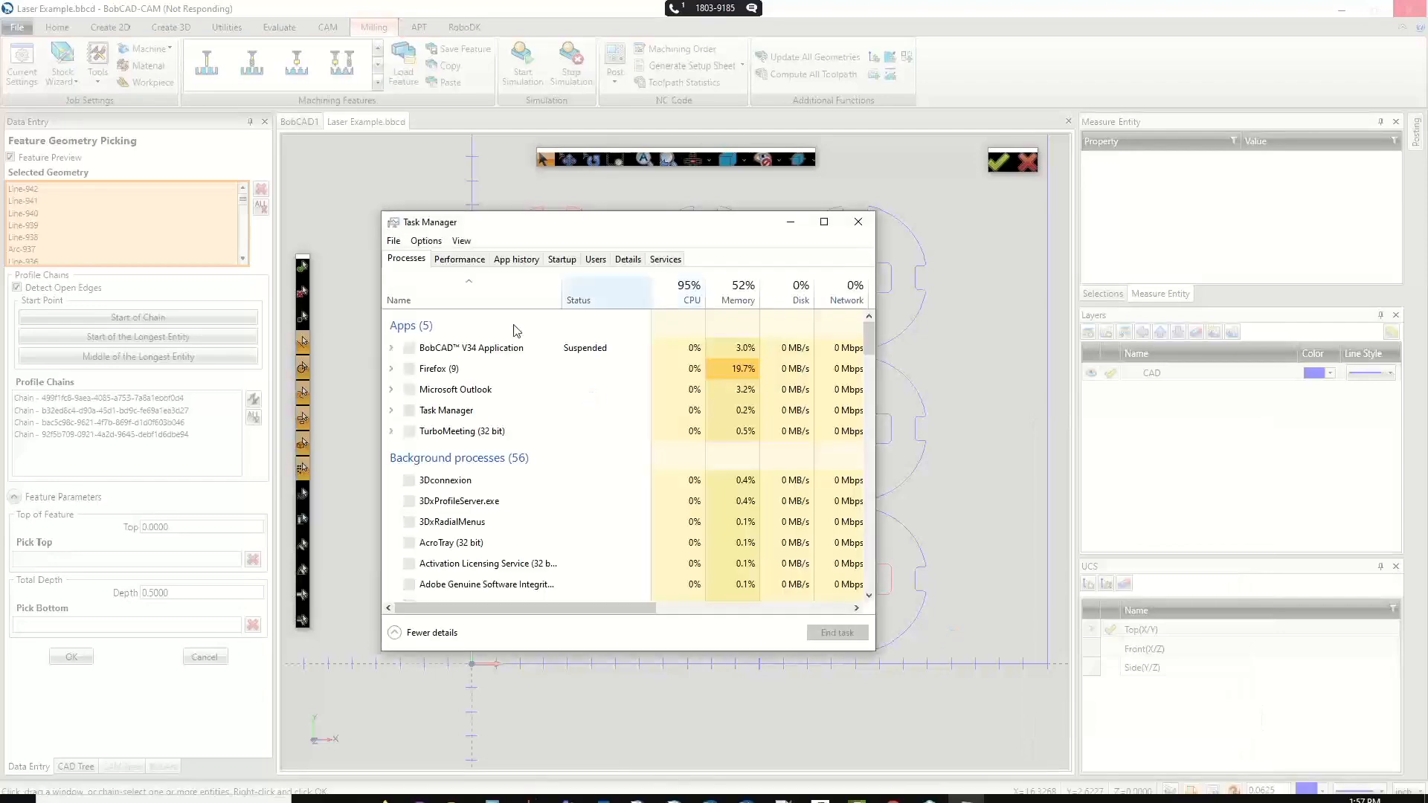
pyautogui.click(462, 355)
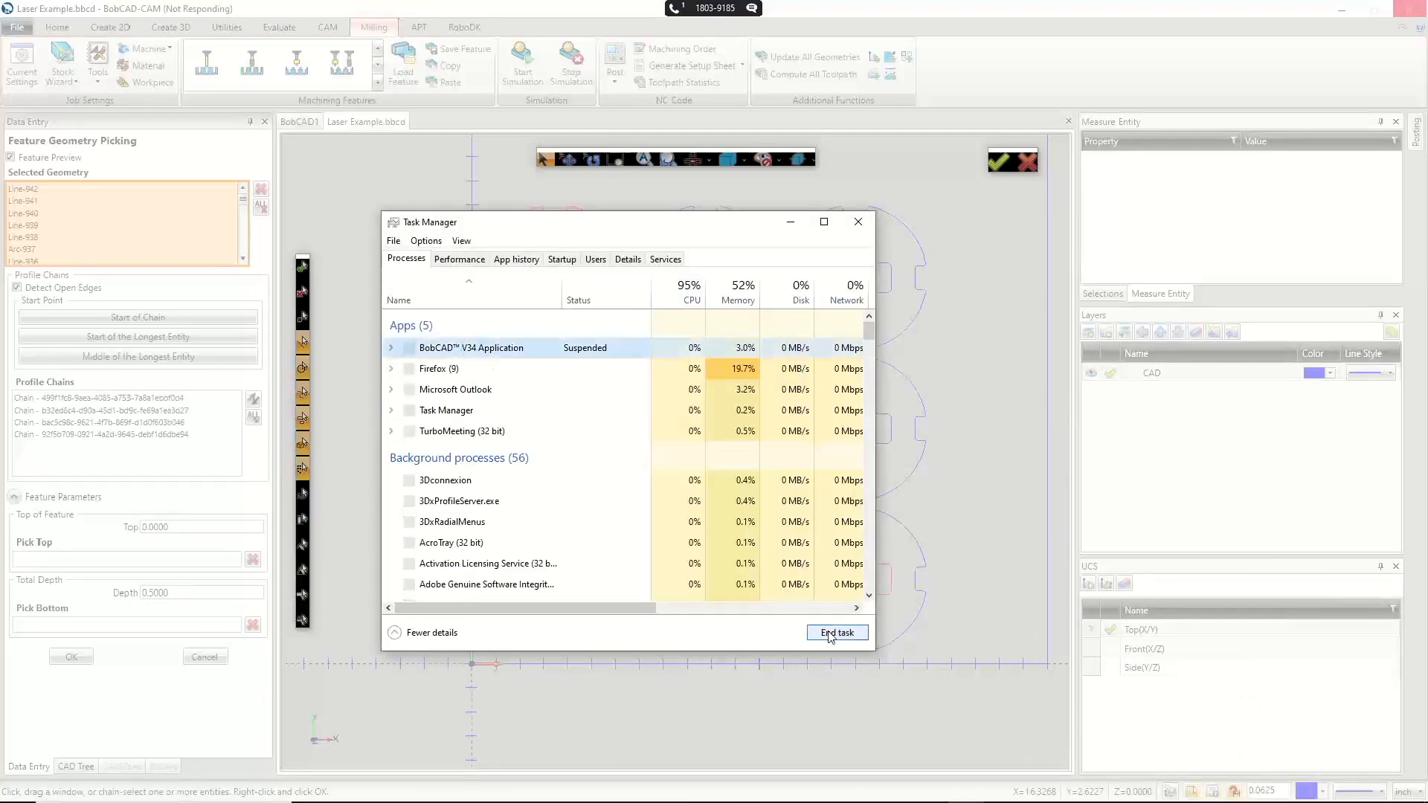
pyautogui.click(833, 633)
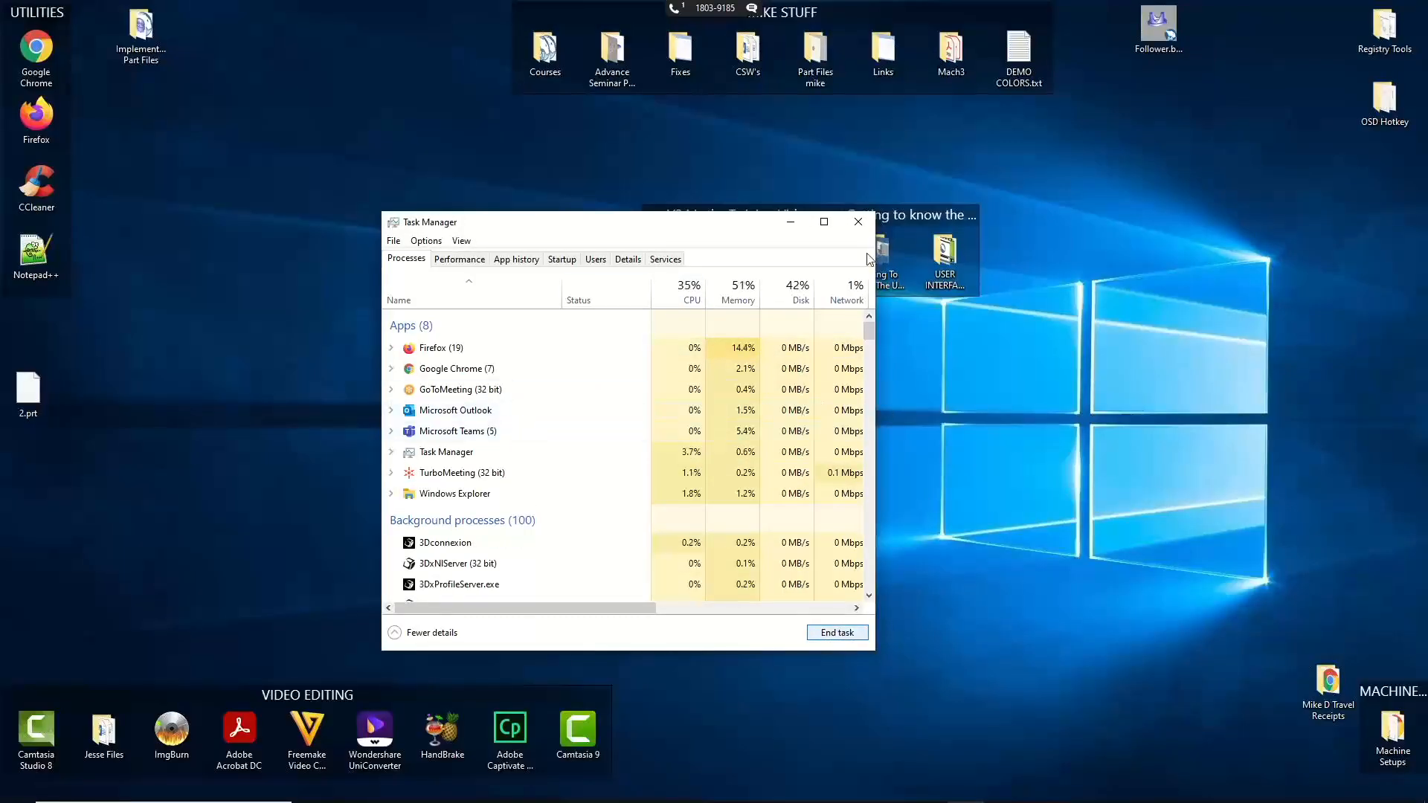
# Close Task Manager, relaunch BobCAD-CAM, and open Laser Example.bbcd with its CAM Tree displayed.
pyautogui.click(859, 223)
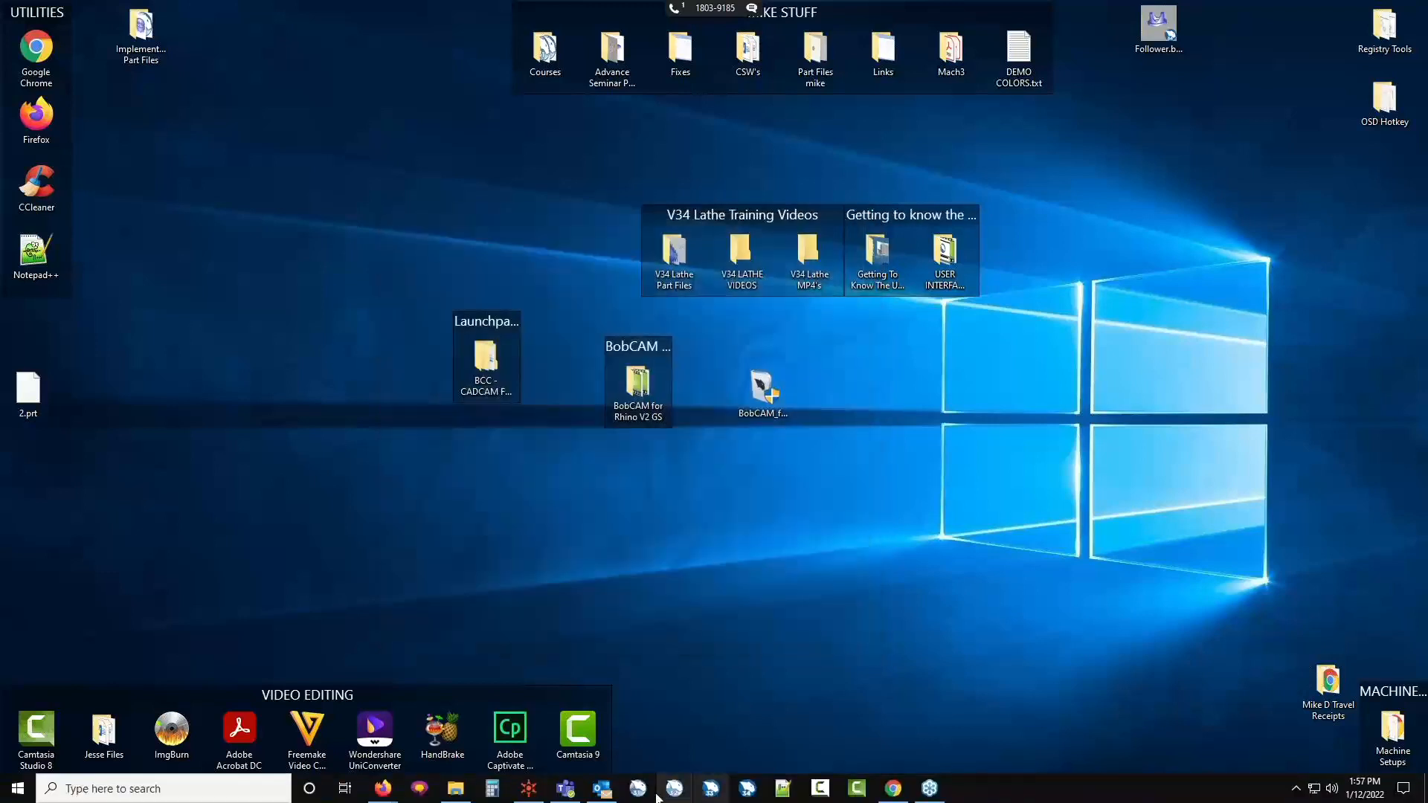
pyautogui.click(753, 793)
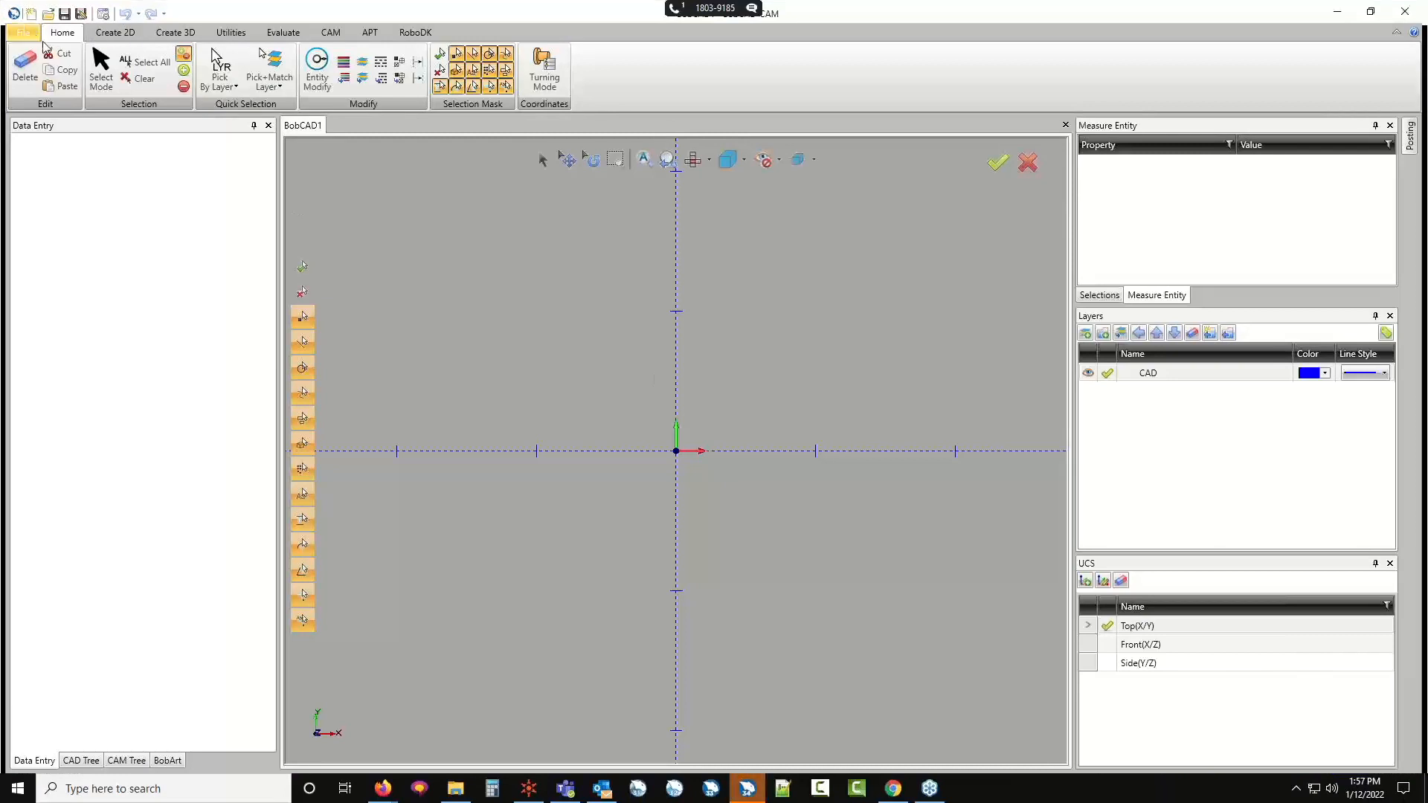
pyautogui.click(23, 32)
pyautogui.click(161, 88)
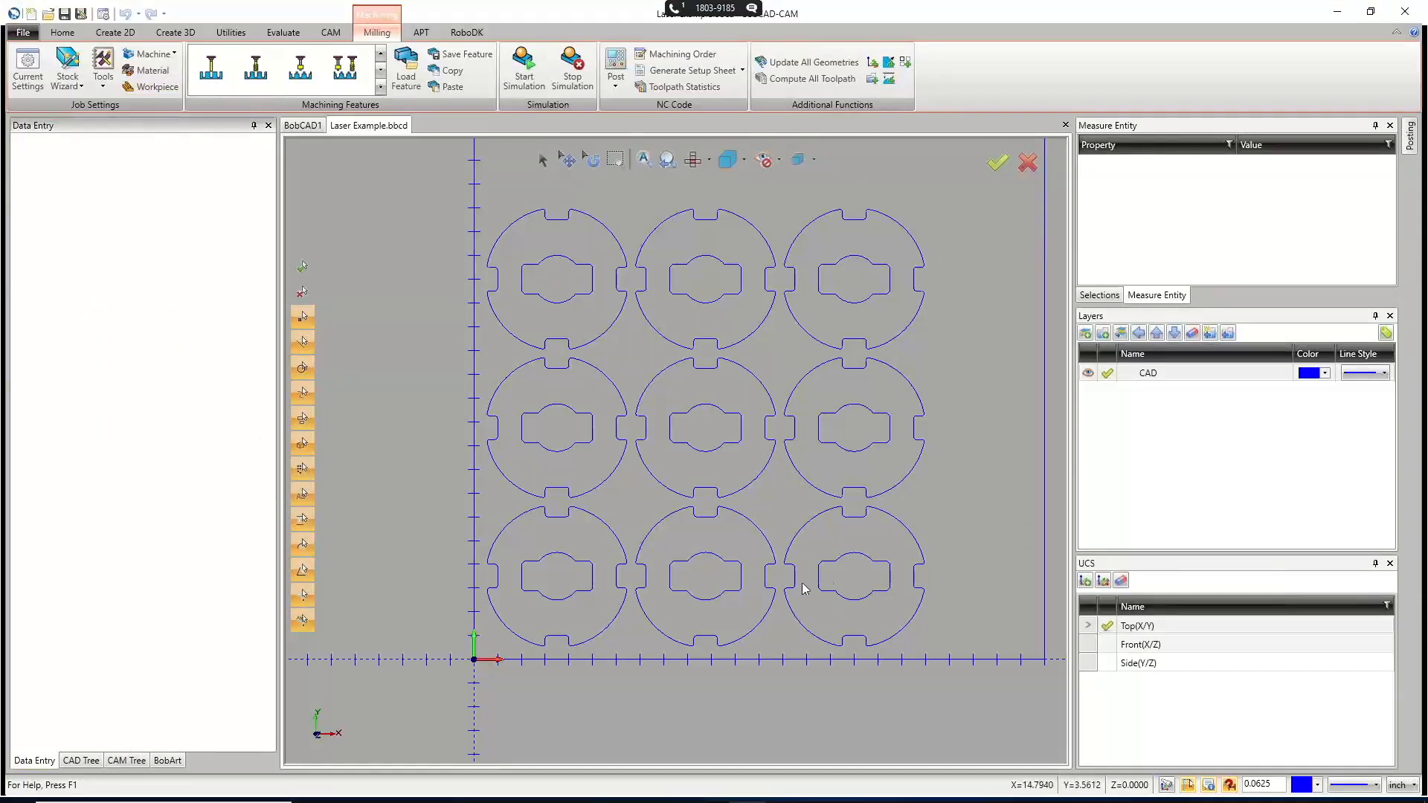
pyautogui.click(125, 760)
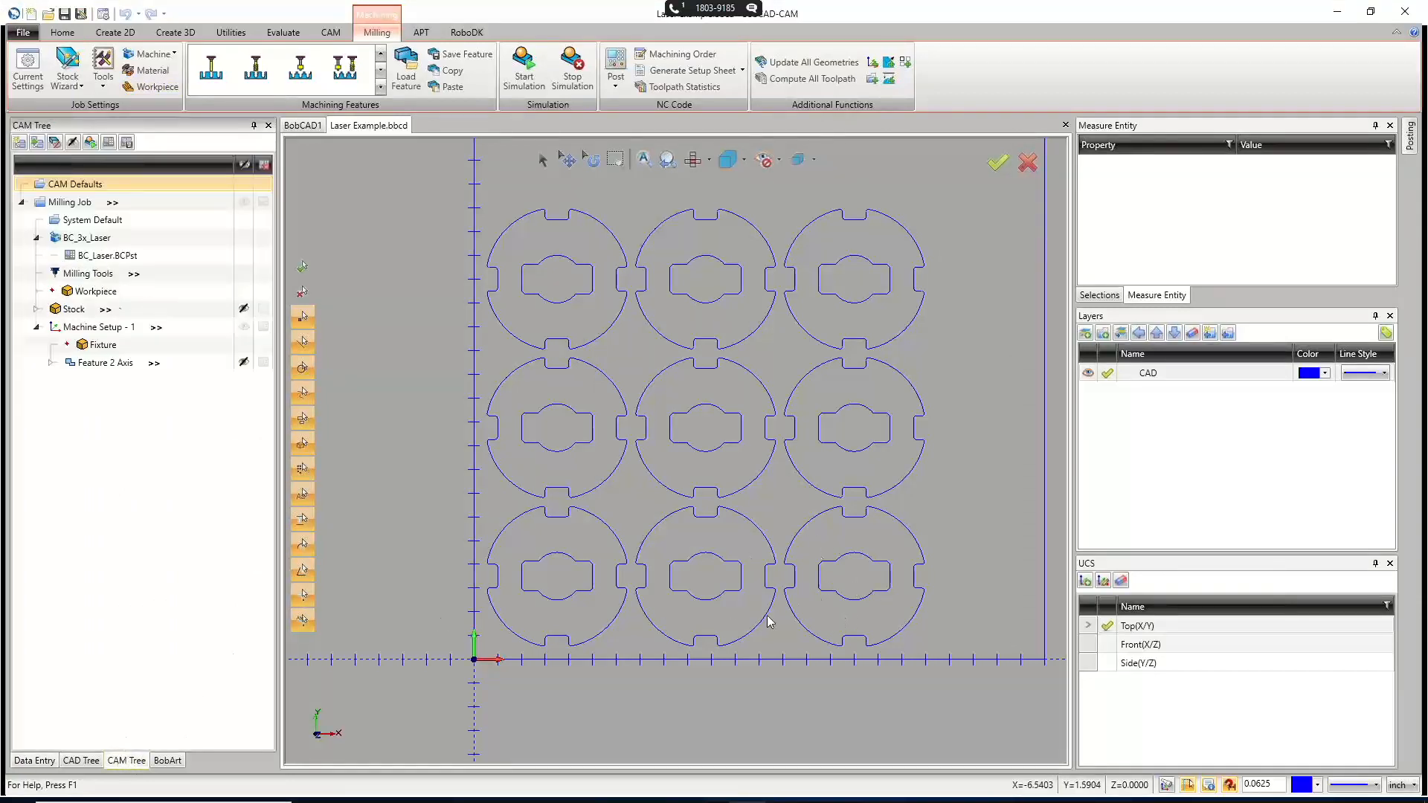
# Edit Feature 2 Axis and set the machine sequence sort order to No Sorting.
pyautogui.click(115, 368)
pyautogui.rightClick(116, 365)
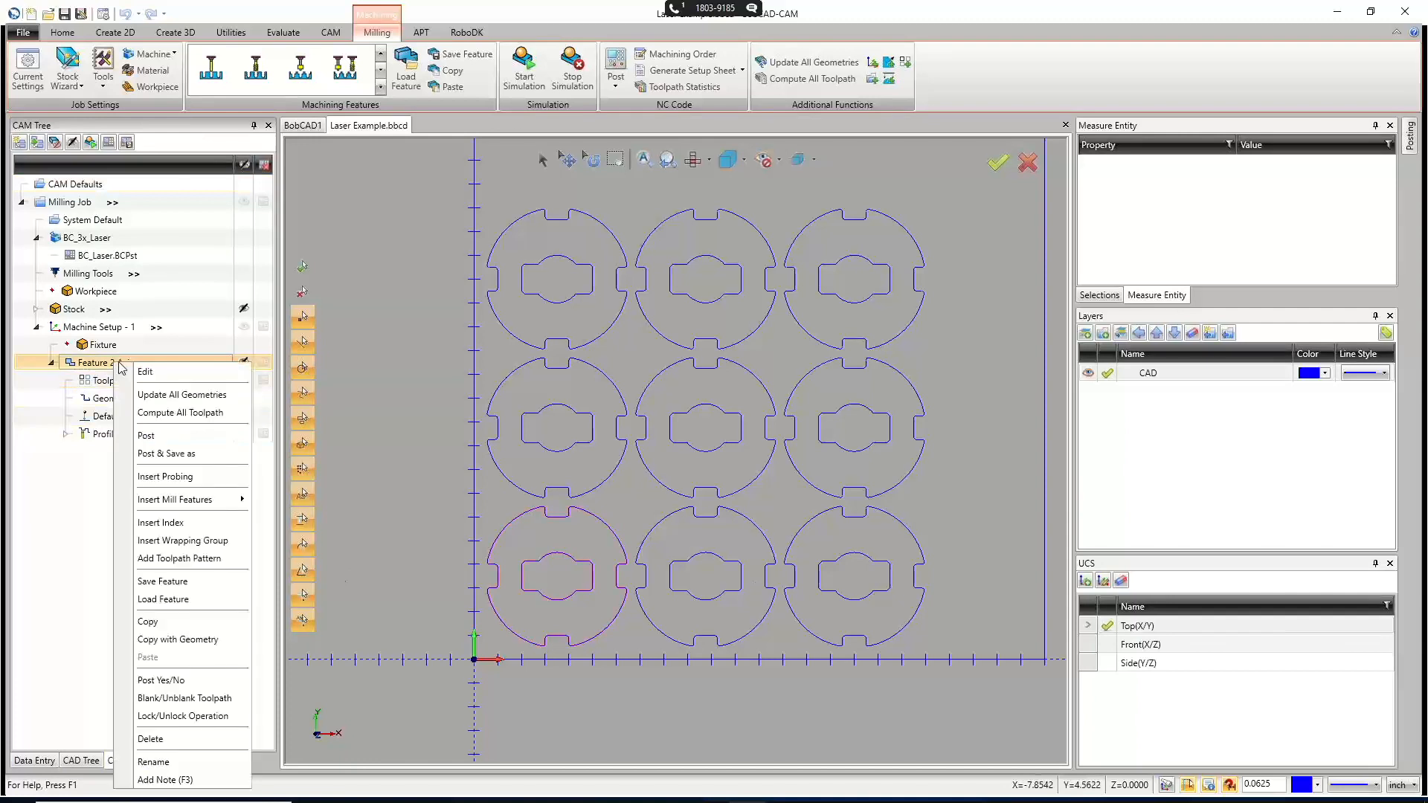
pyautogui.click(145, 371)
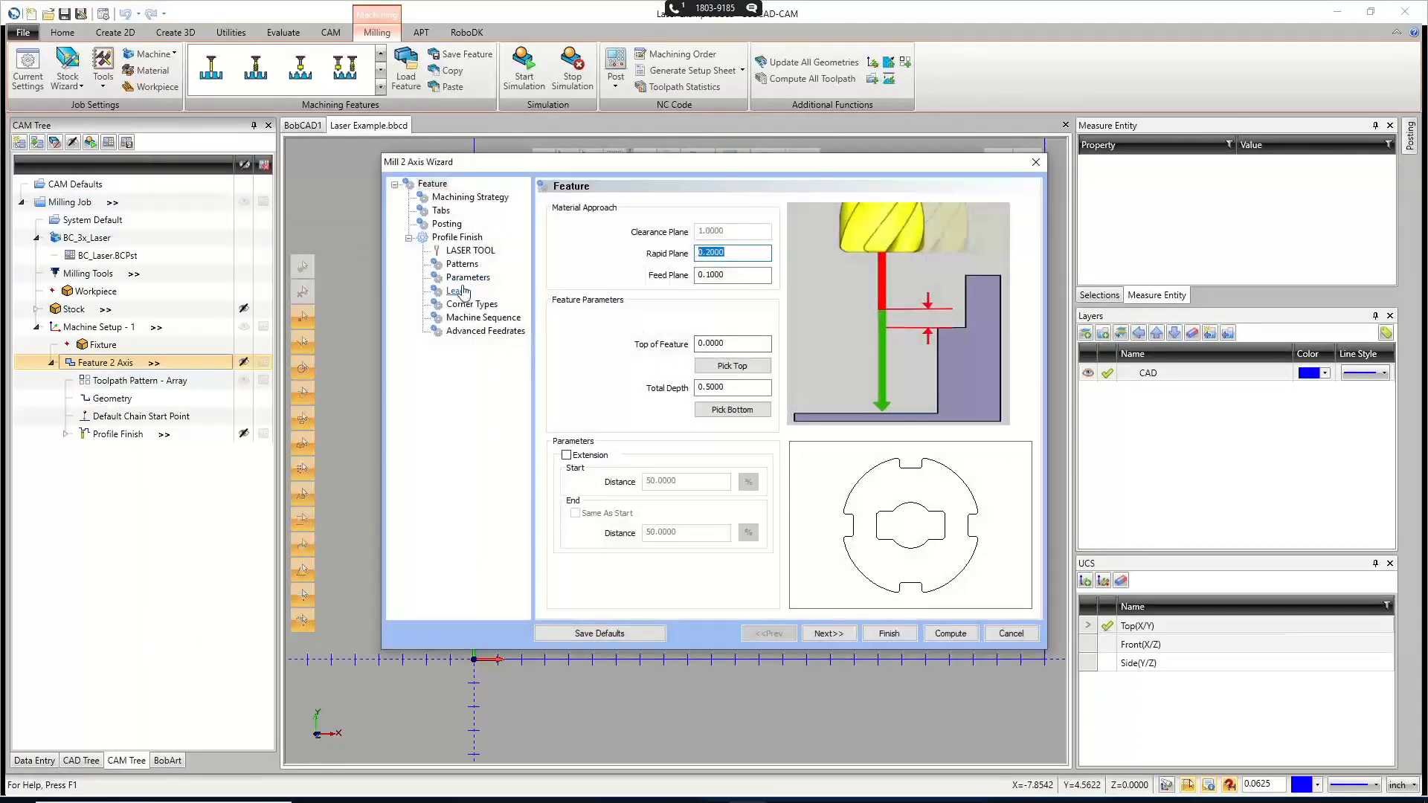
pyautogui.click(472, 318)
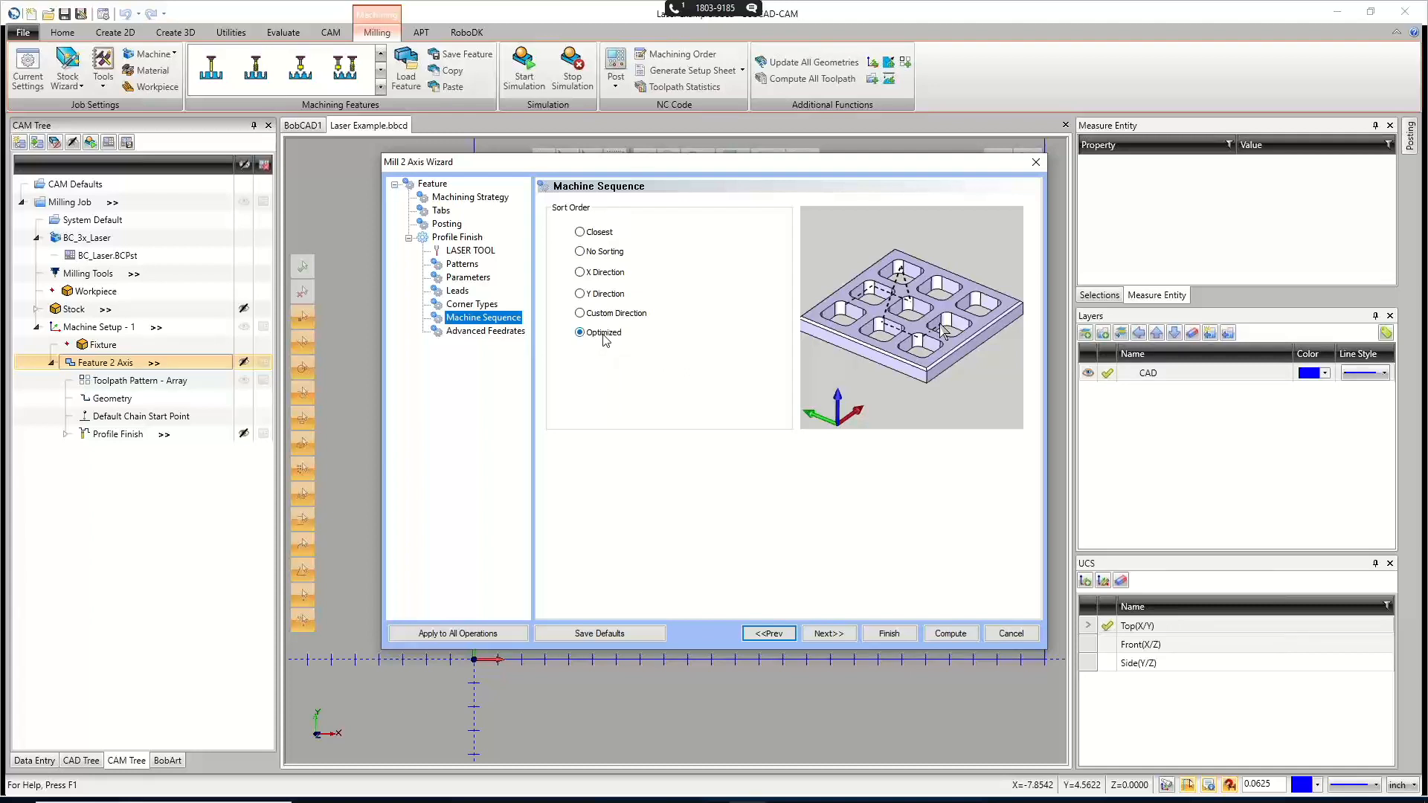
pyautogui.click(600, 252)
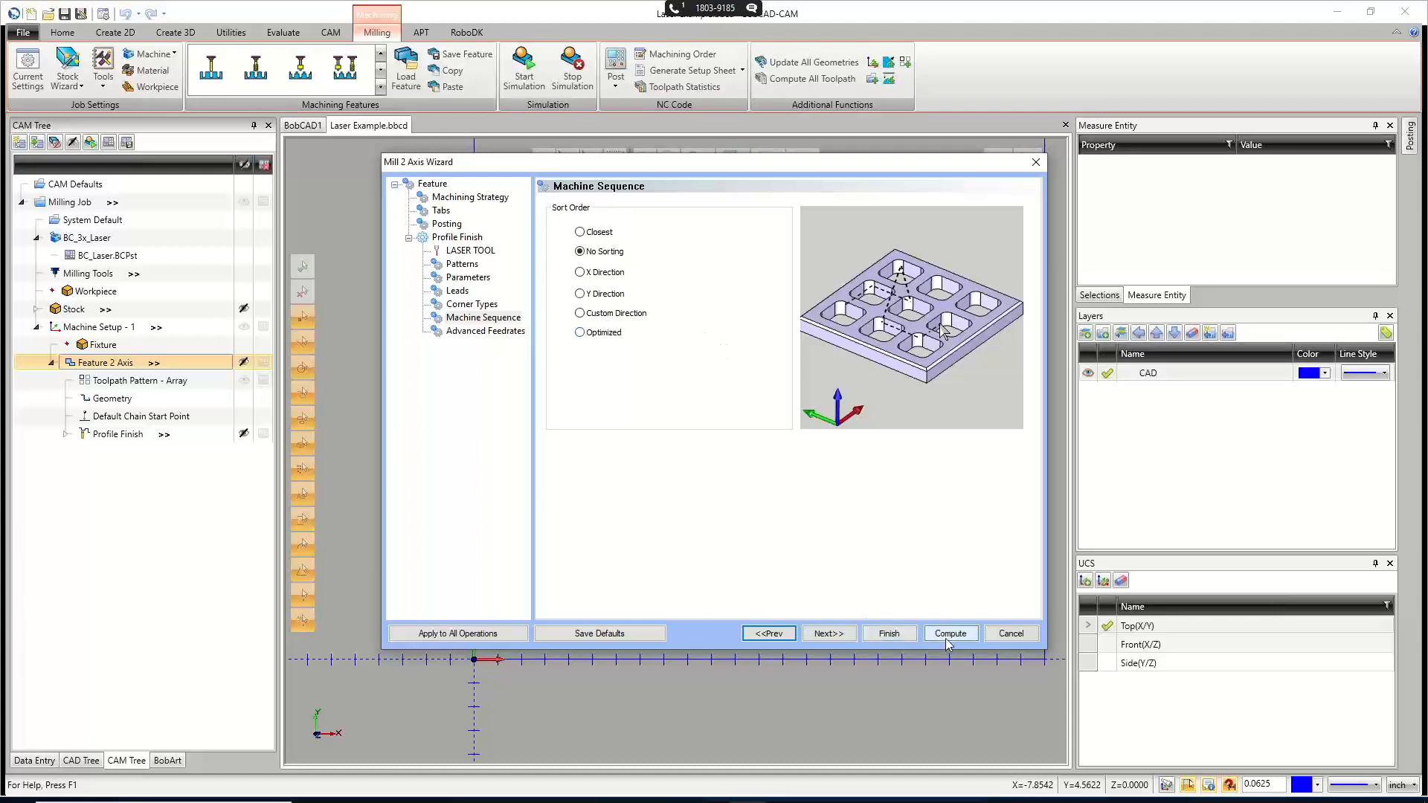
pyautogui.click(901, 638)
pyautogui.click(128, 402)
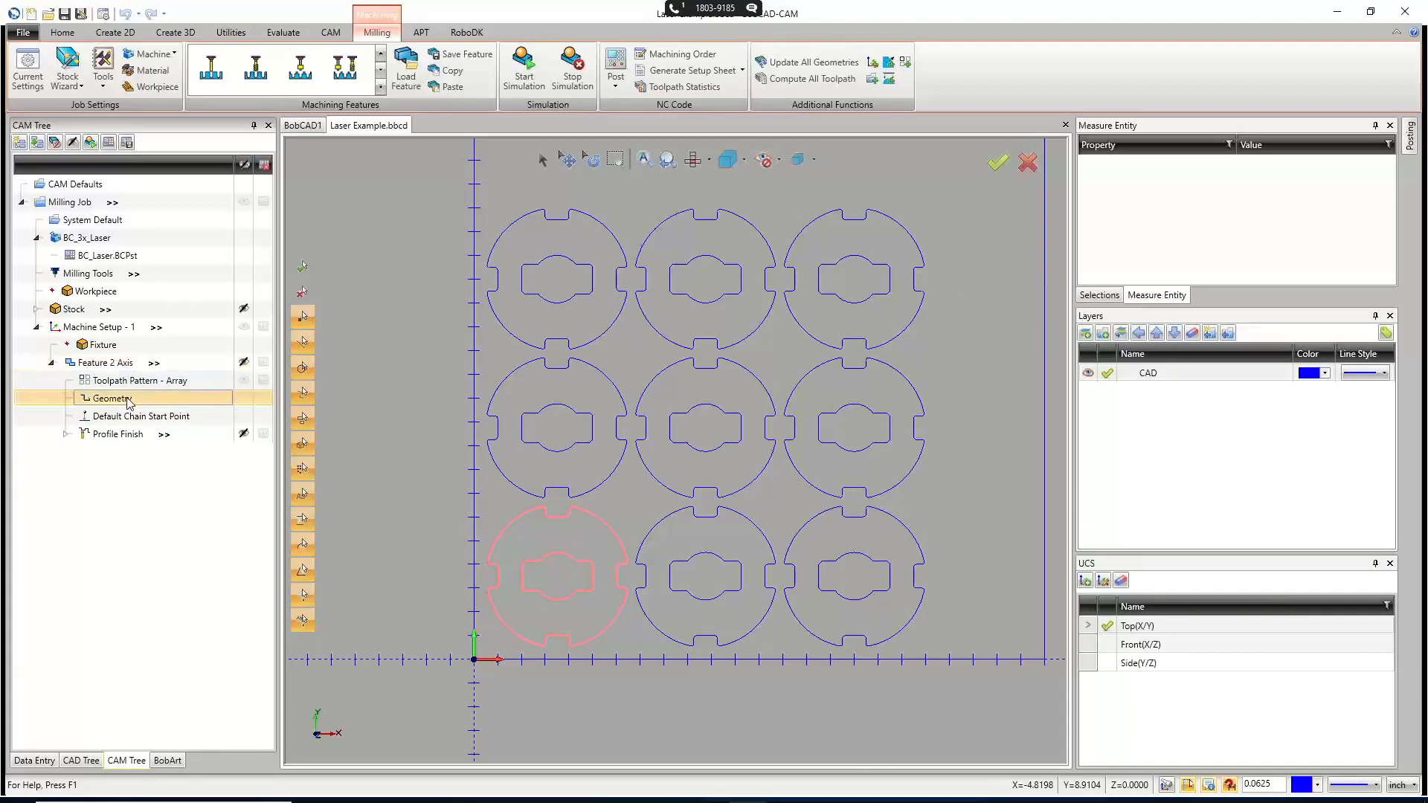
pyautogui.rightClick(121, 387)
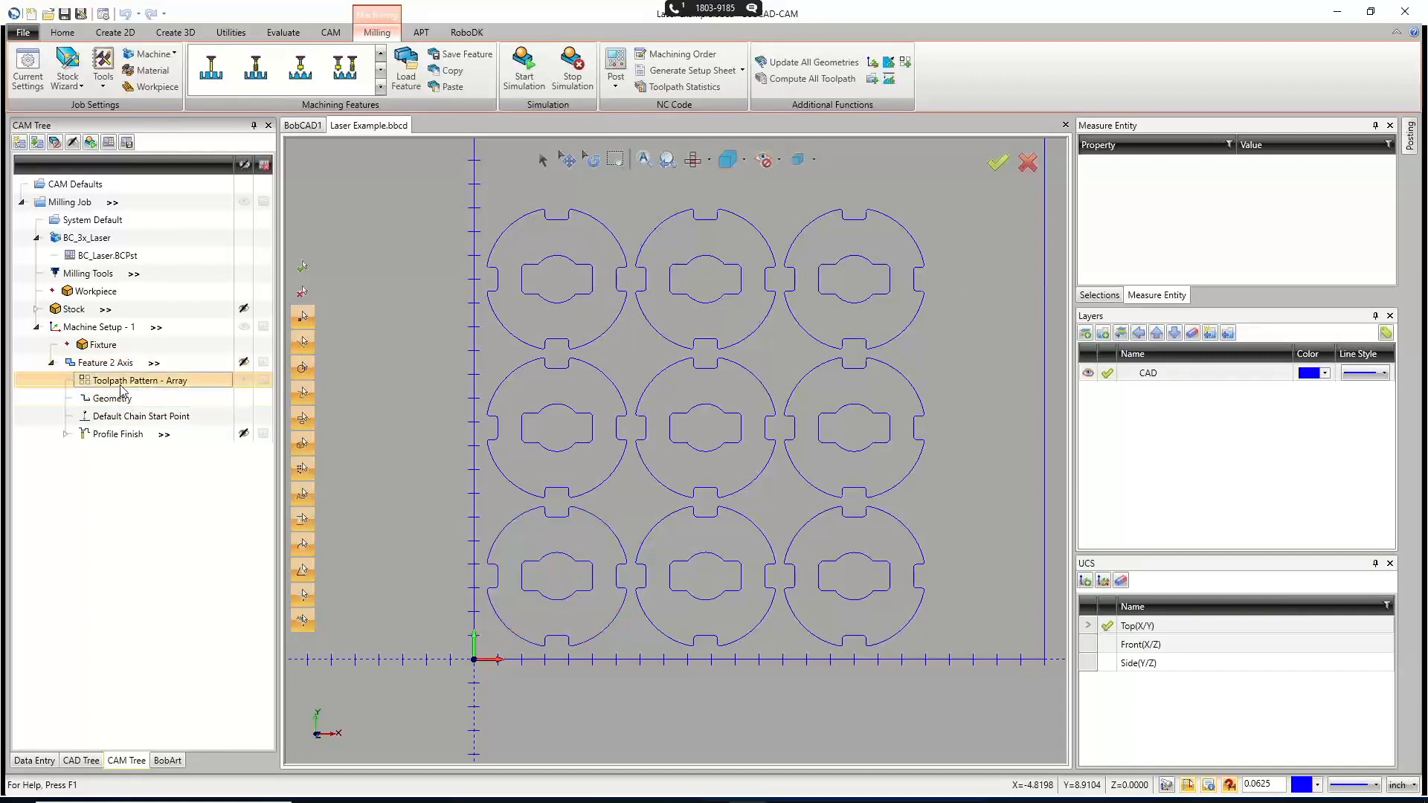
pyautogui.click(118, 528)
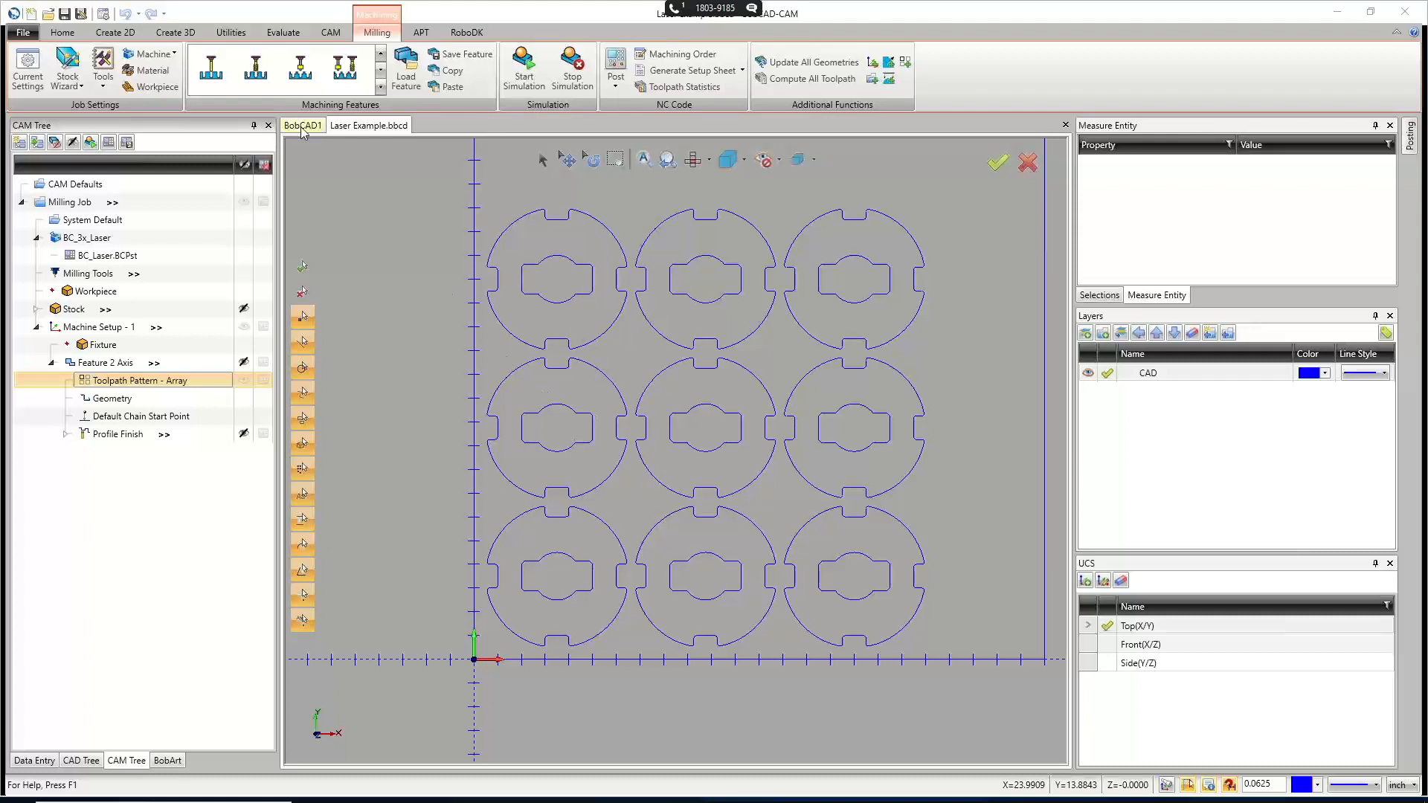
# Copy the lower-left disc's inner and outer profiles plus the square sheet boundary, and paste them into a new file.
pyautogui.click(541, 163)
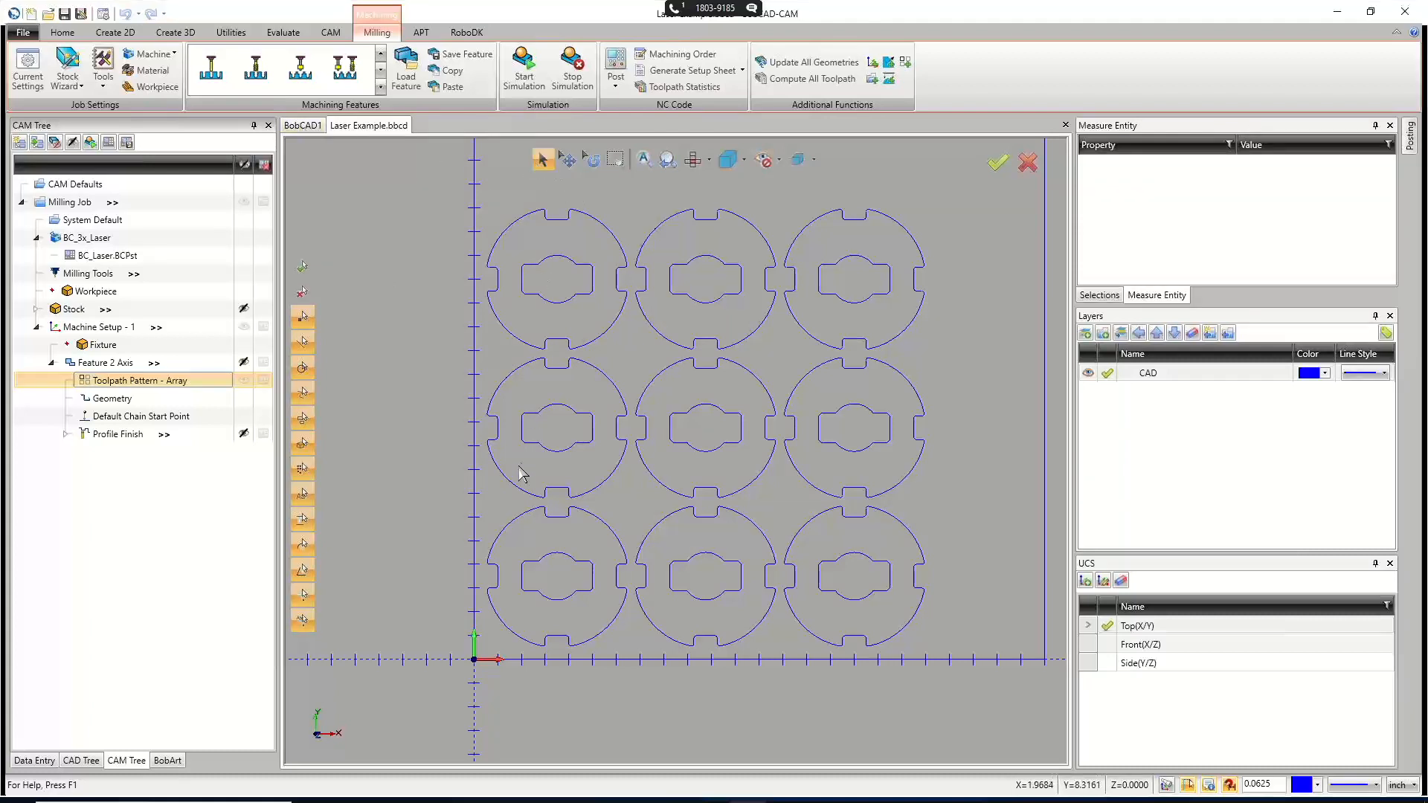
pyautogui.click(519, 525)
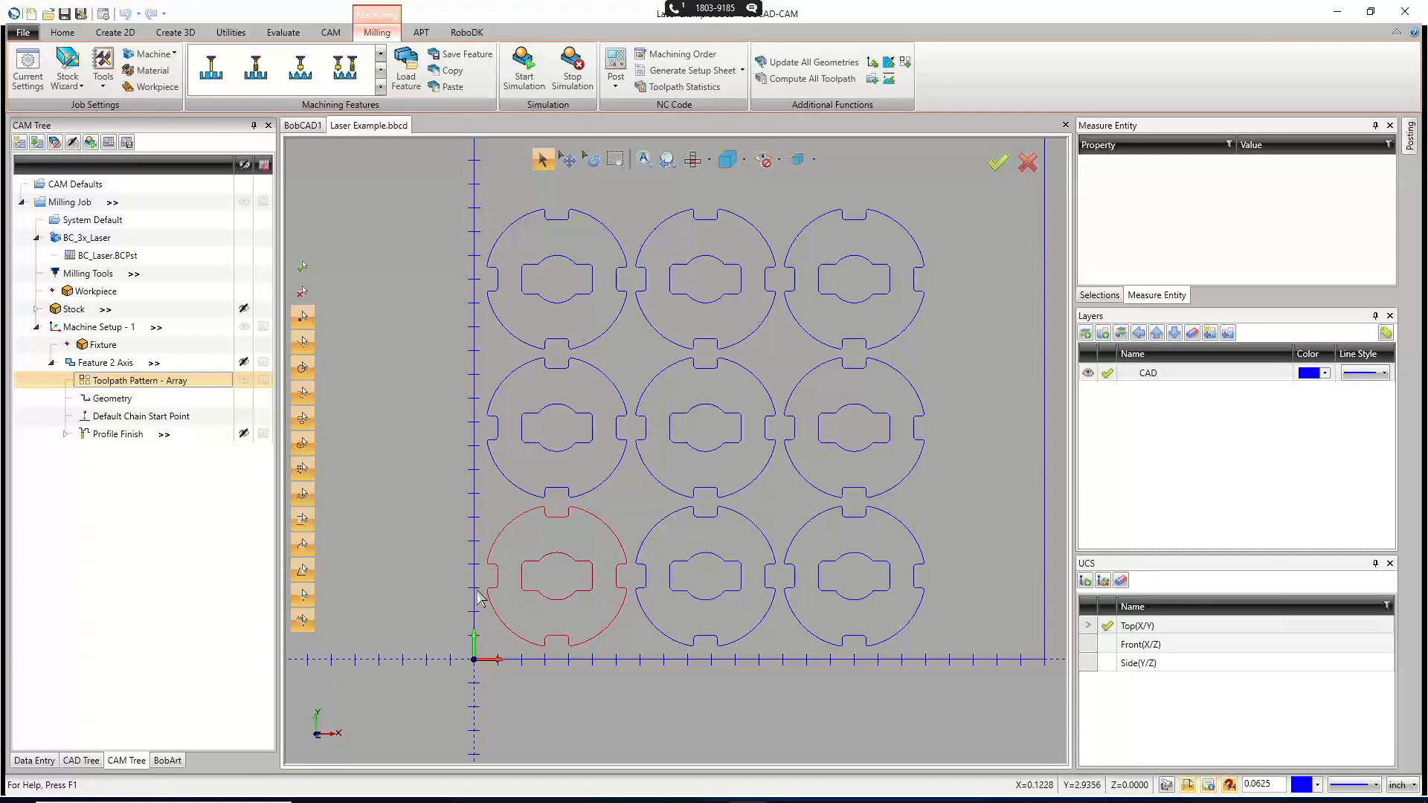
pyautogui.keyDown('shift'); pyautogui.click(473, 567); pyautogui.keyUp('shift')
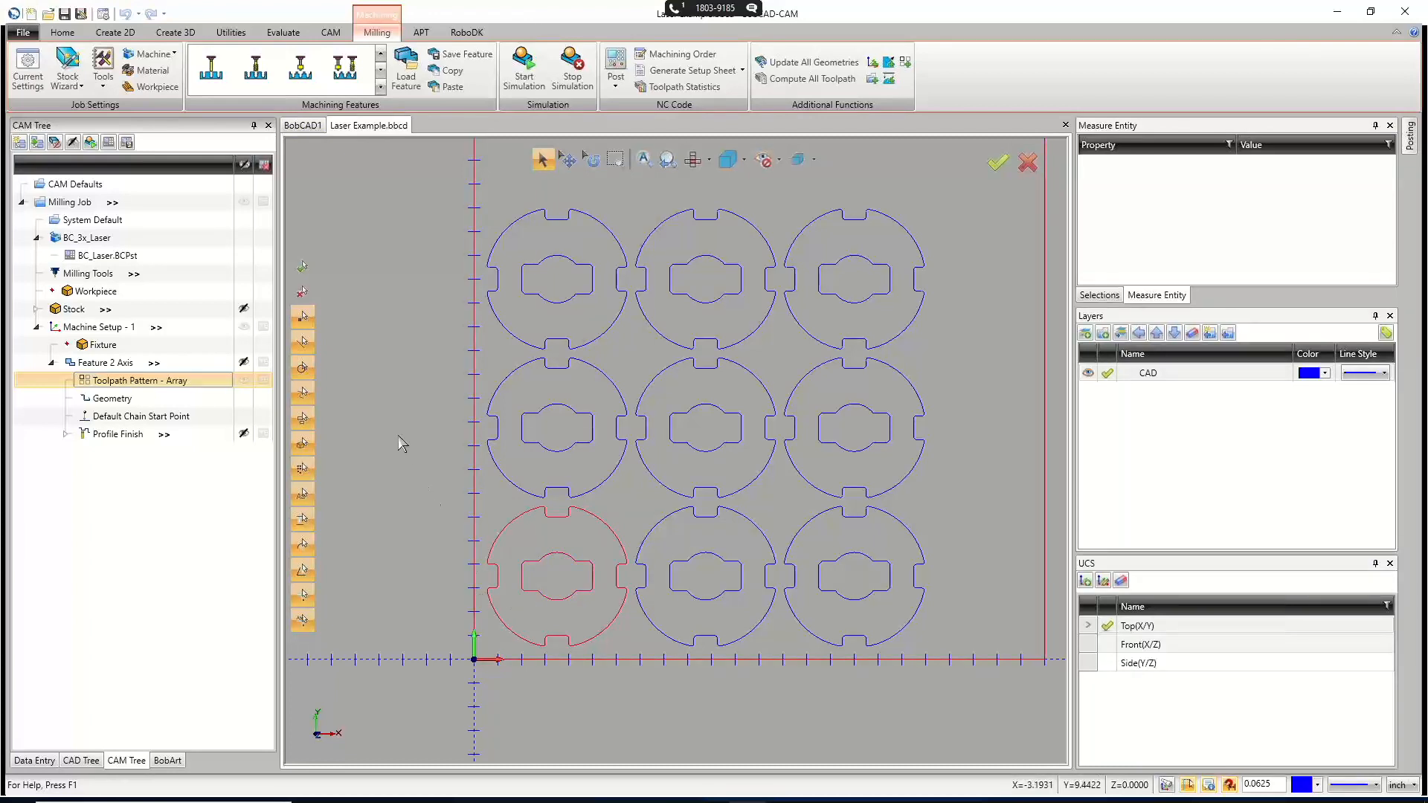
pyautogui.rightClick(385, 365)
pyautogui.click(404, 391)
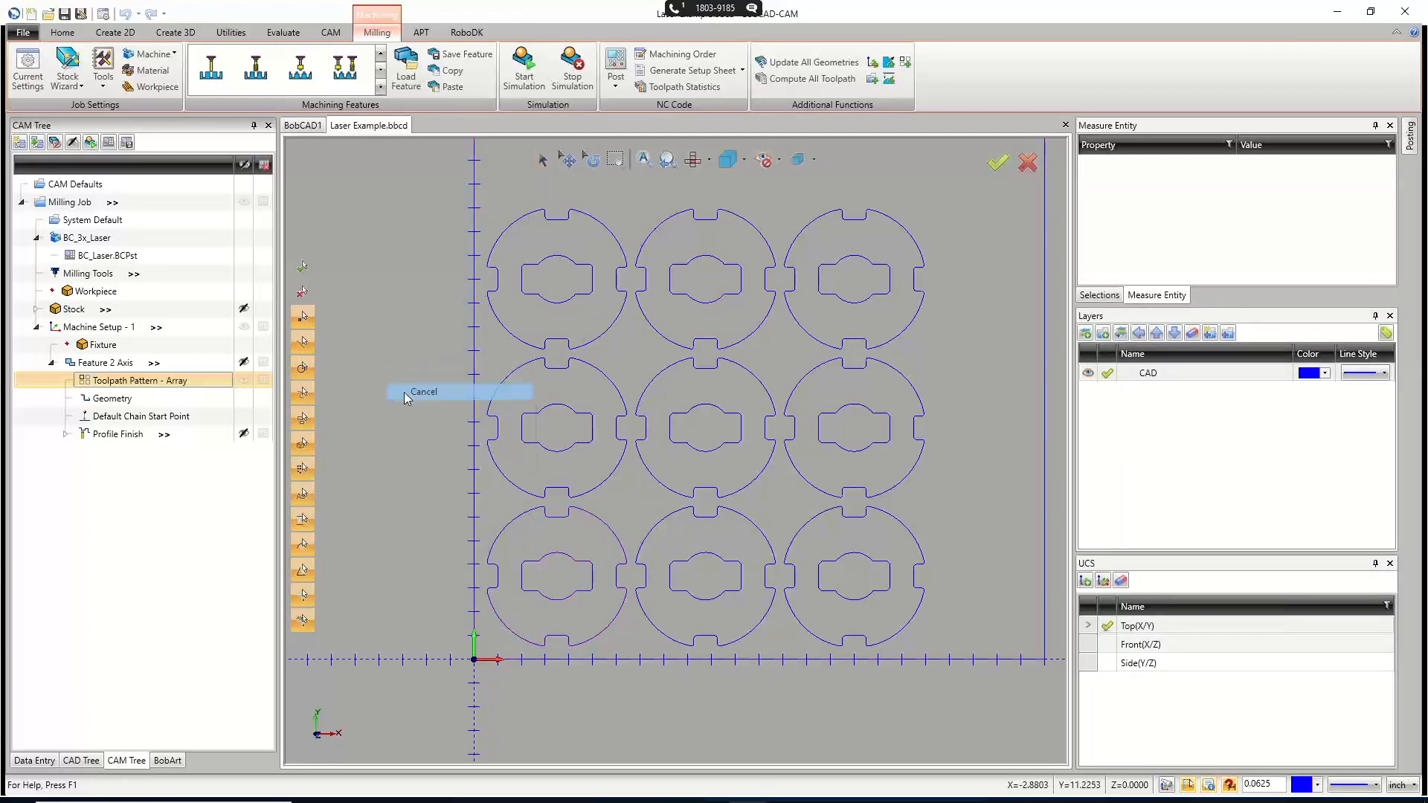
pyautogui.click(31, 13)
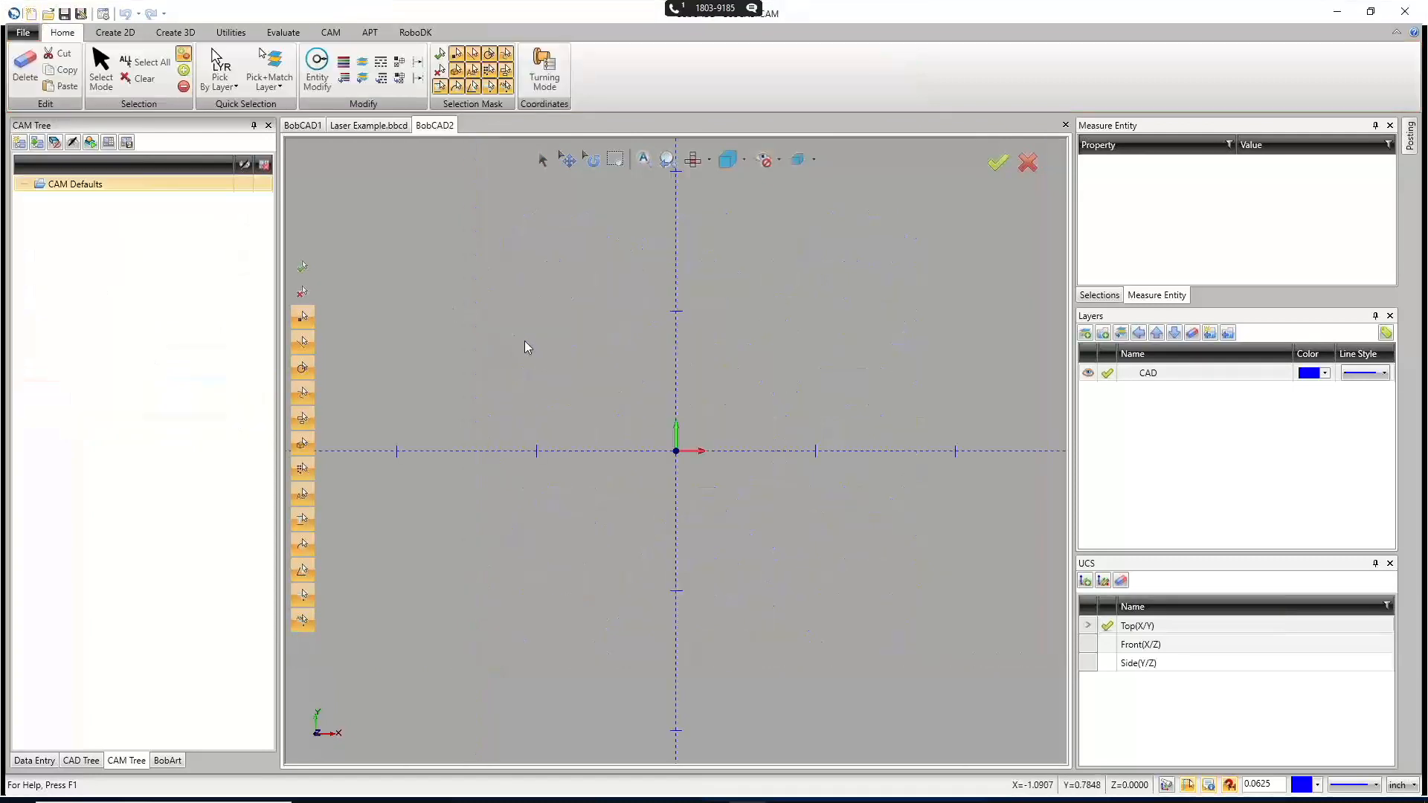
pyautogui.hotkey('ctrl', 'v')
pyautogui.hotkey('ctrl', 'f')
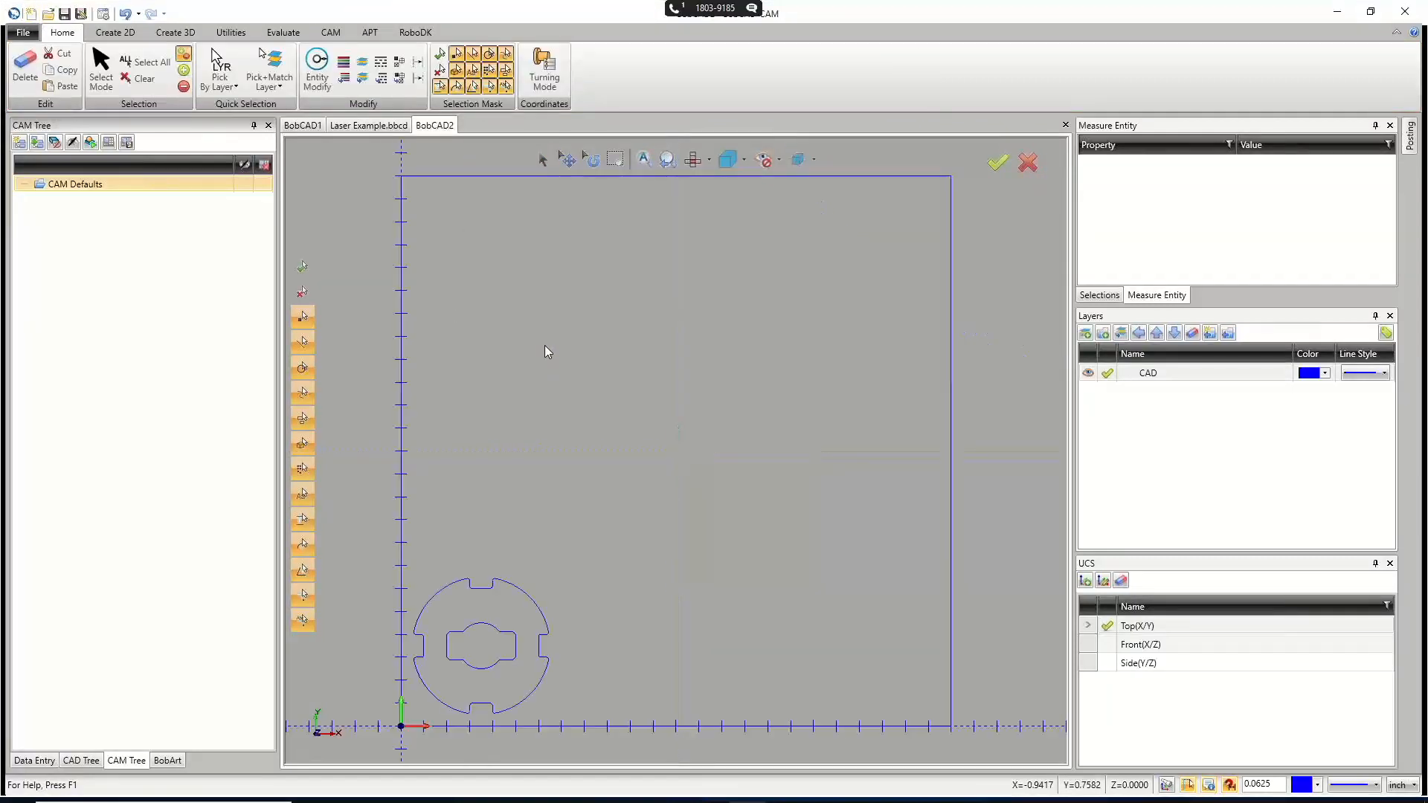
# Draw a 0.5 by 0.5 rectangle centred on the midpoint of the disc's upper-right outer arc.
pyautogui.scroll(-3, 556, 379)
pyautogui.scroll(2, 567, 399)
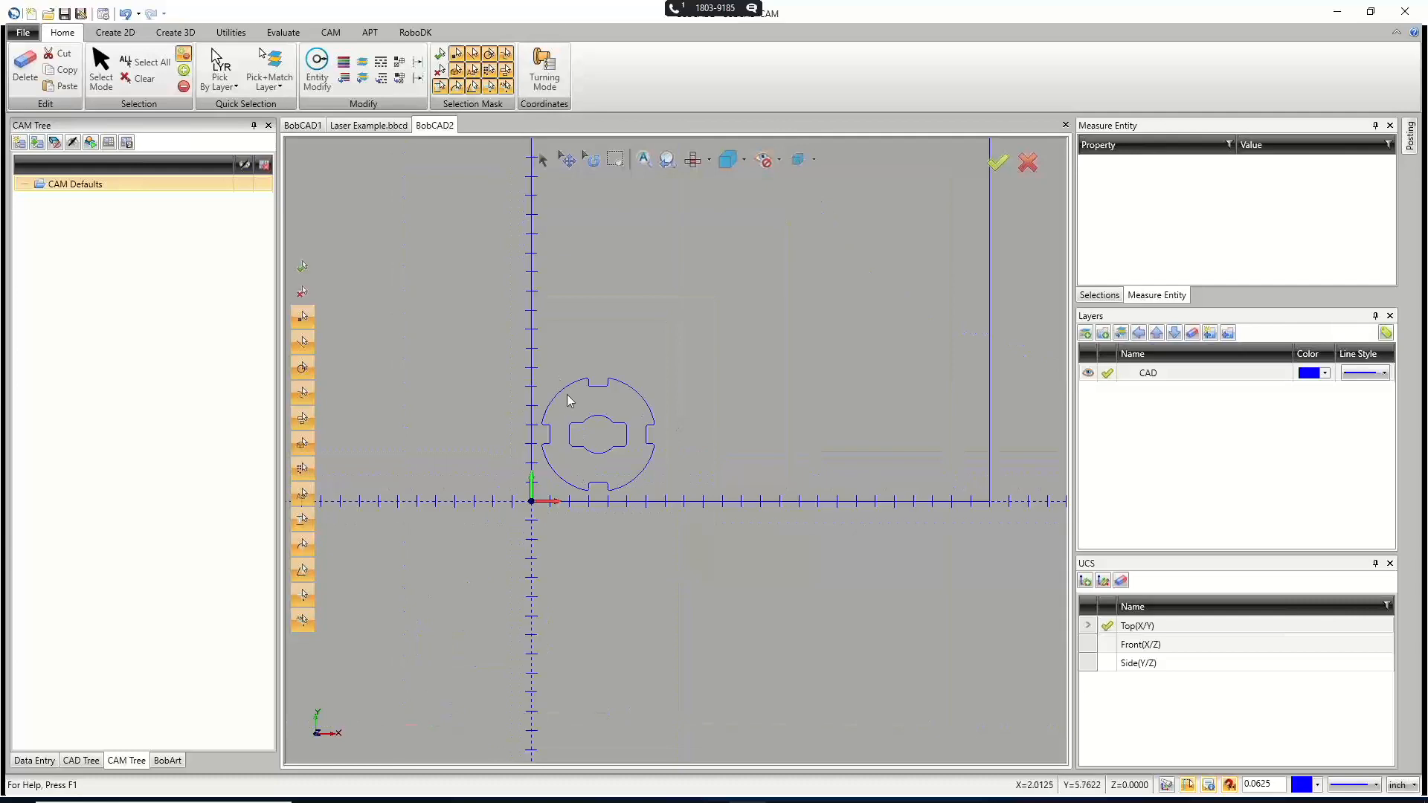
pyautogui.scroll(3, 568, 400)
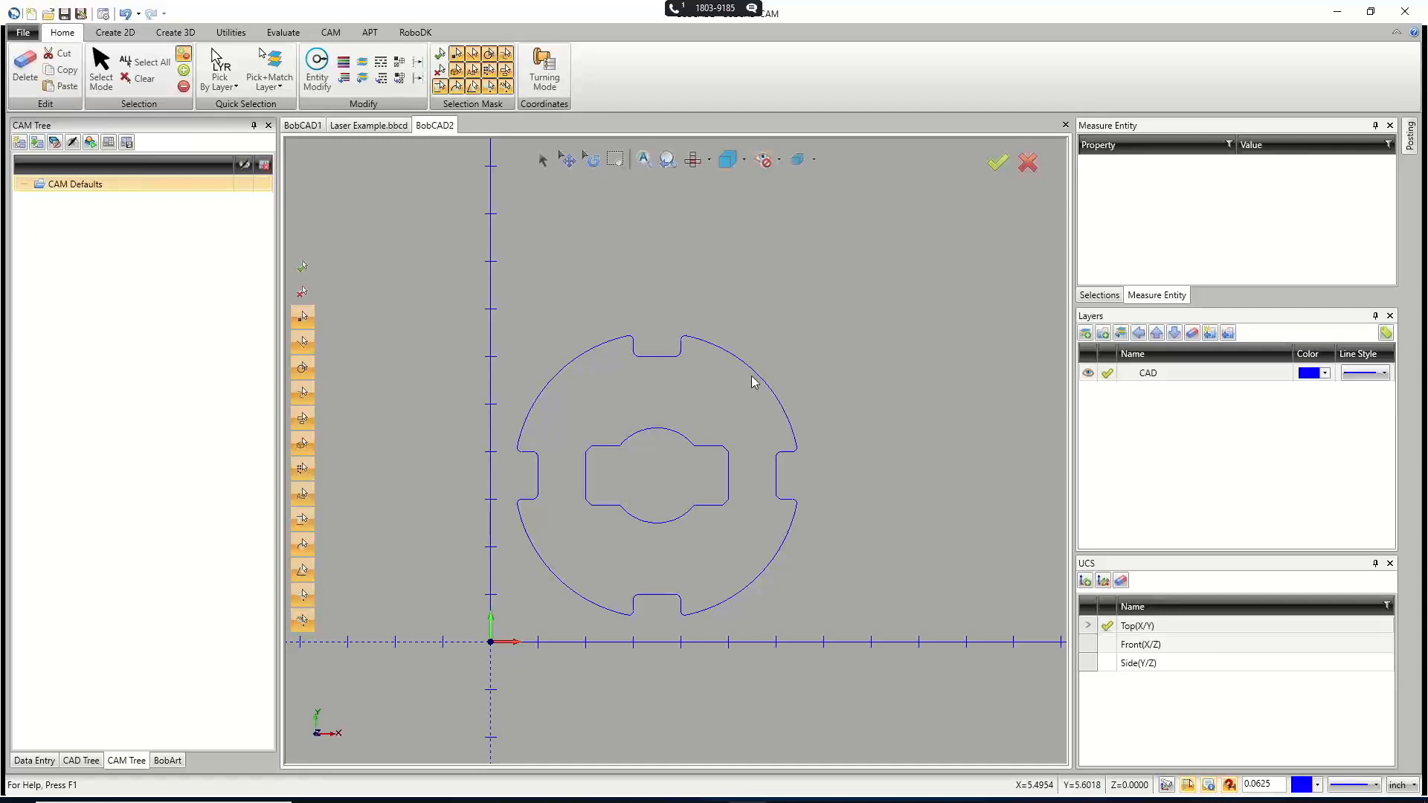
pyautogui.click(111, 33)
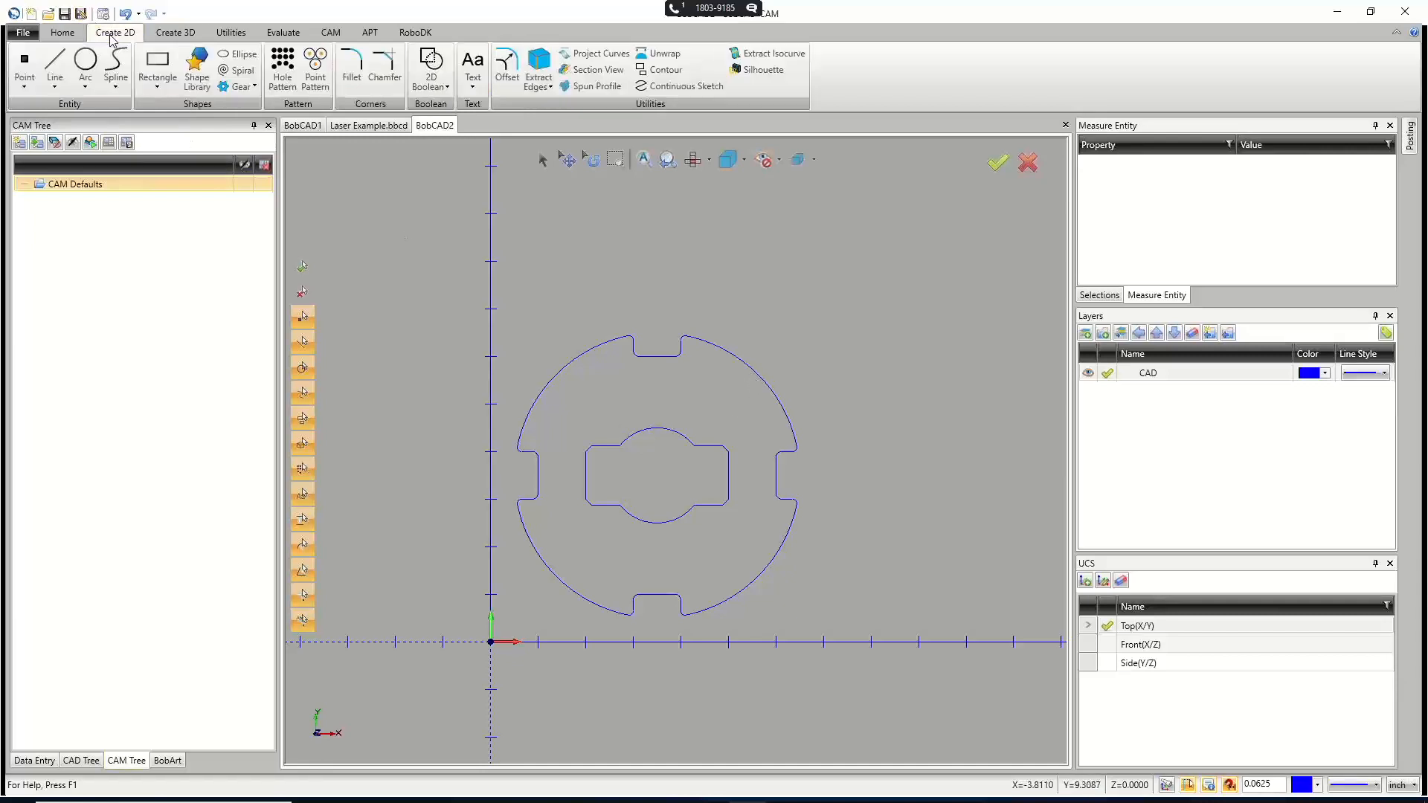
pyautogui.click(157, 65)
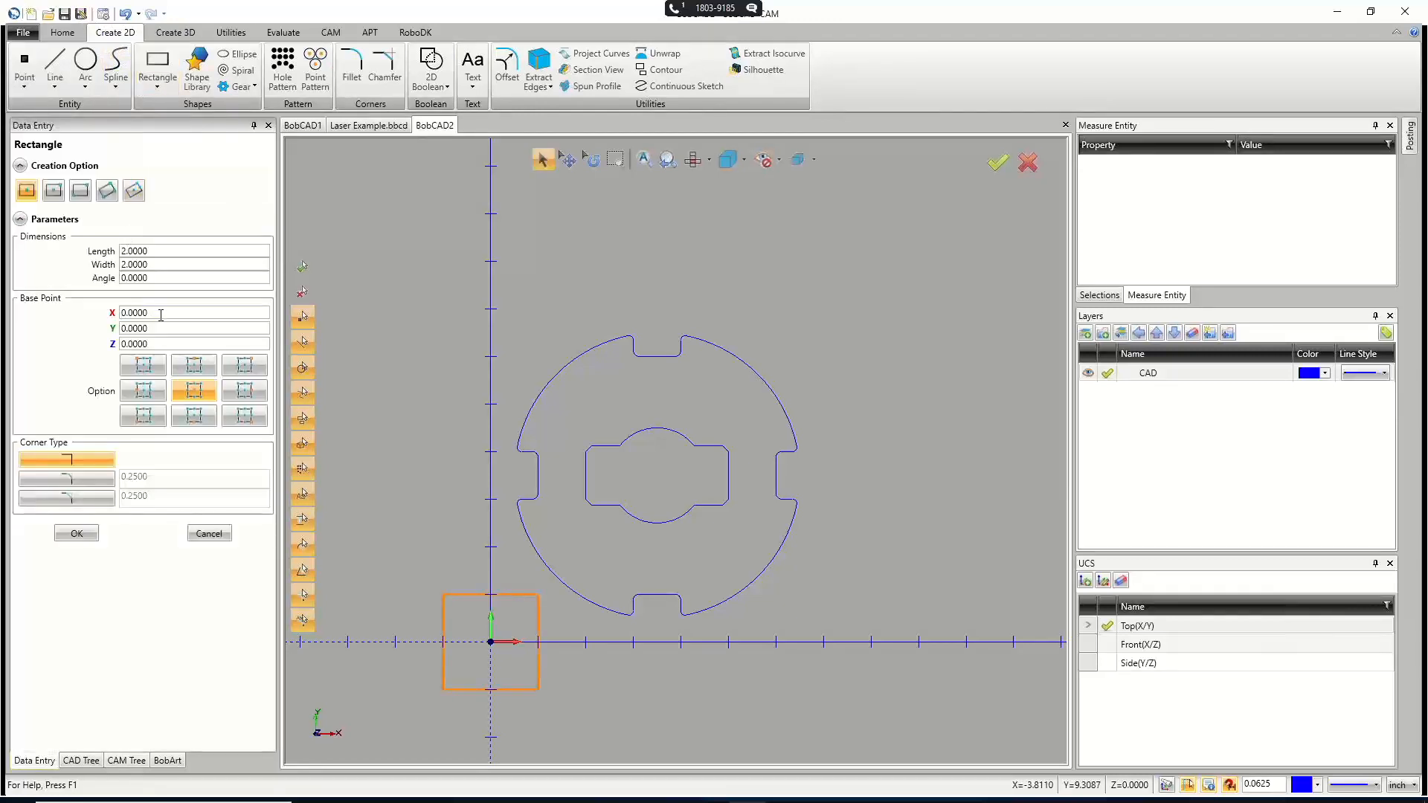
pyautogui.moveTo(153, 251); pyautogui.dragTo(99, 253)
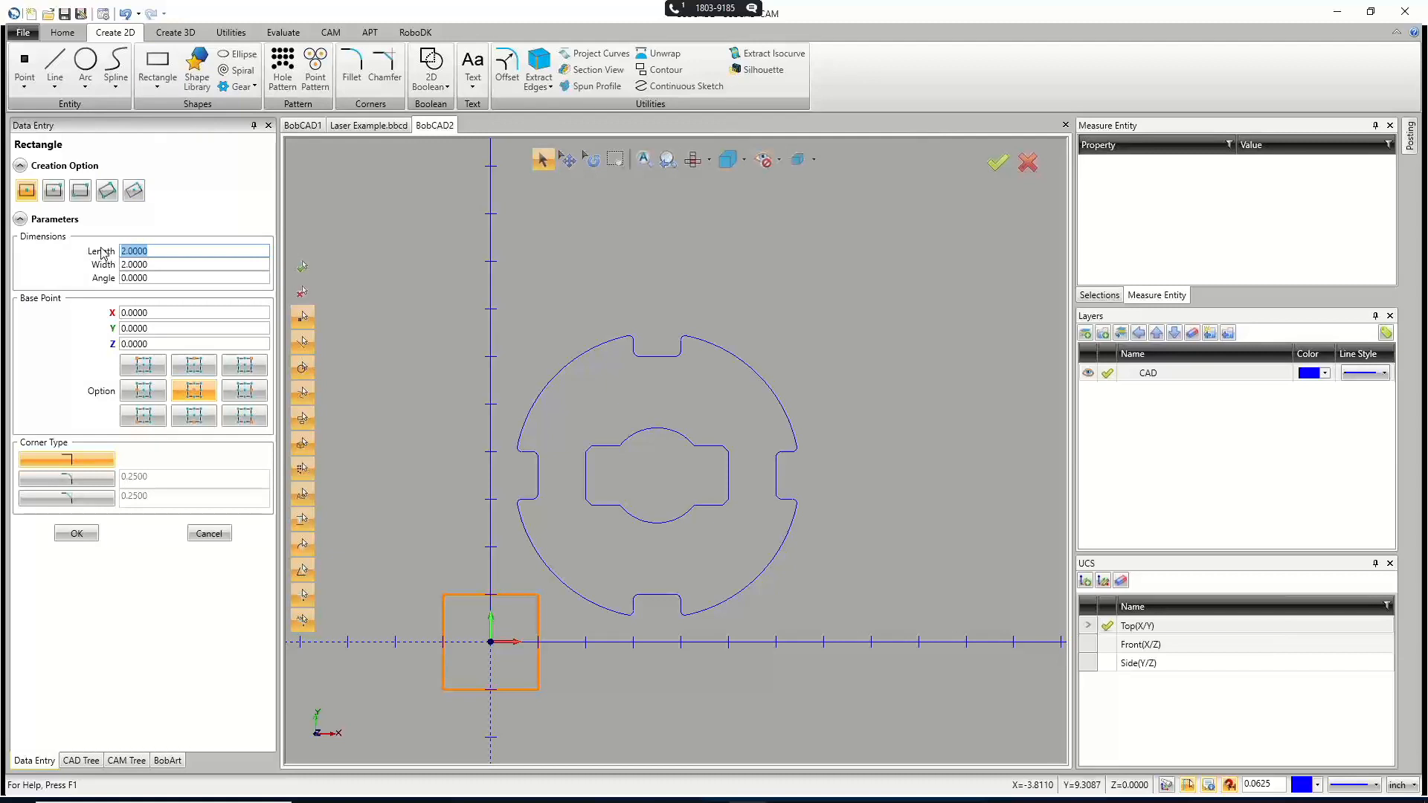
pyautogui.write('.5')
pyautogui.moveTo(152, 266); pyautogui.dragTo(95, 268)
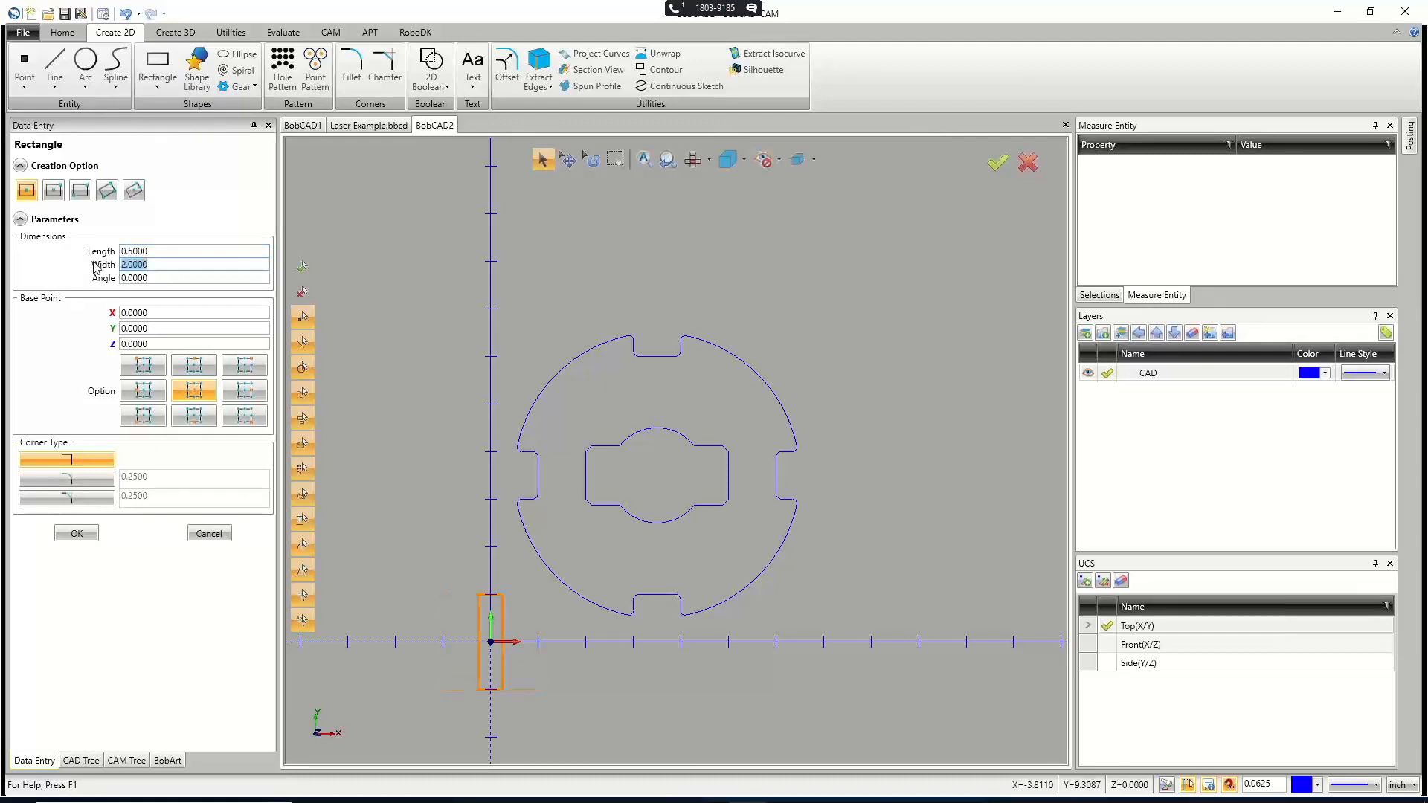
pyautogui.press('BackSpace')
pyautogui.click(150, 251)
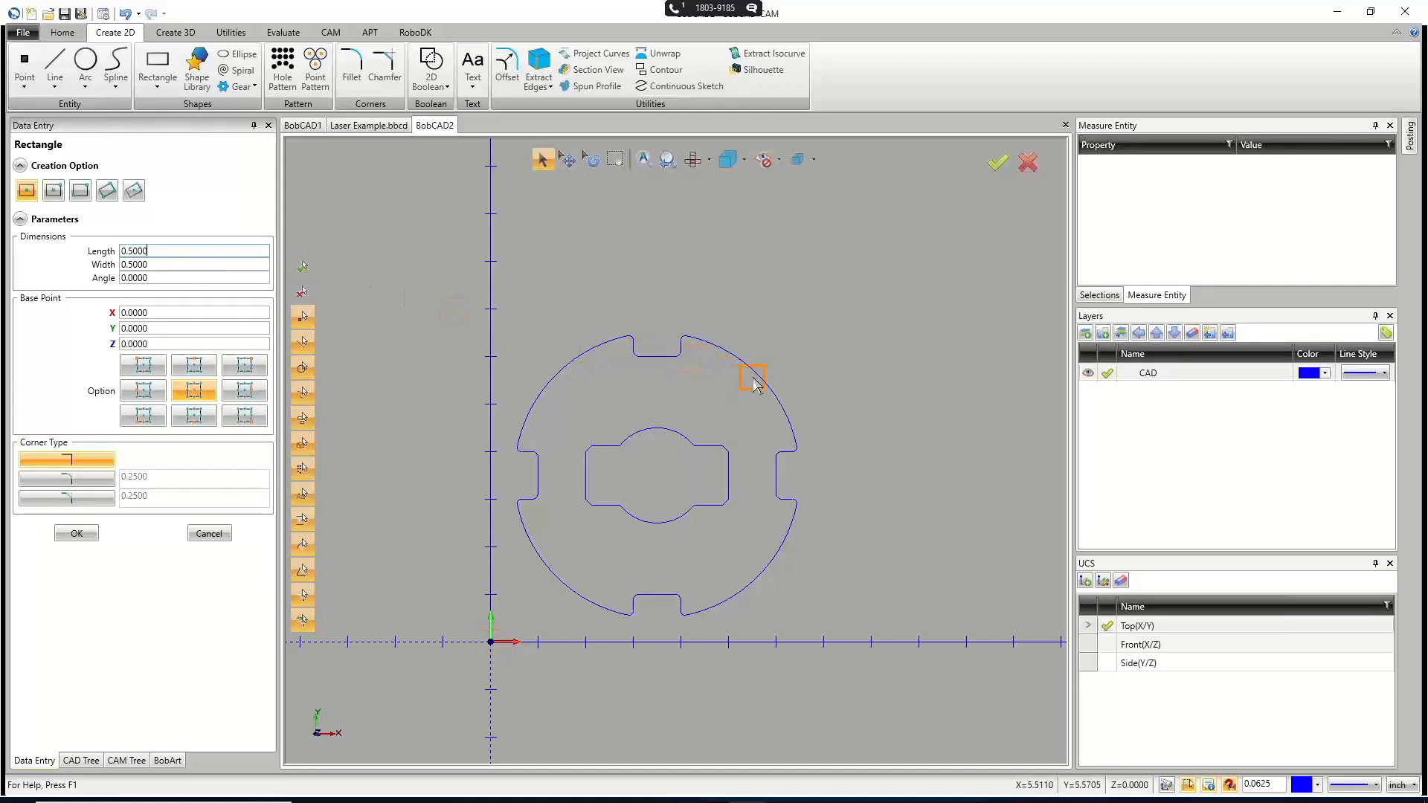
pyautogui.scroll(2, 758, 383)
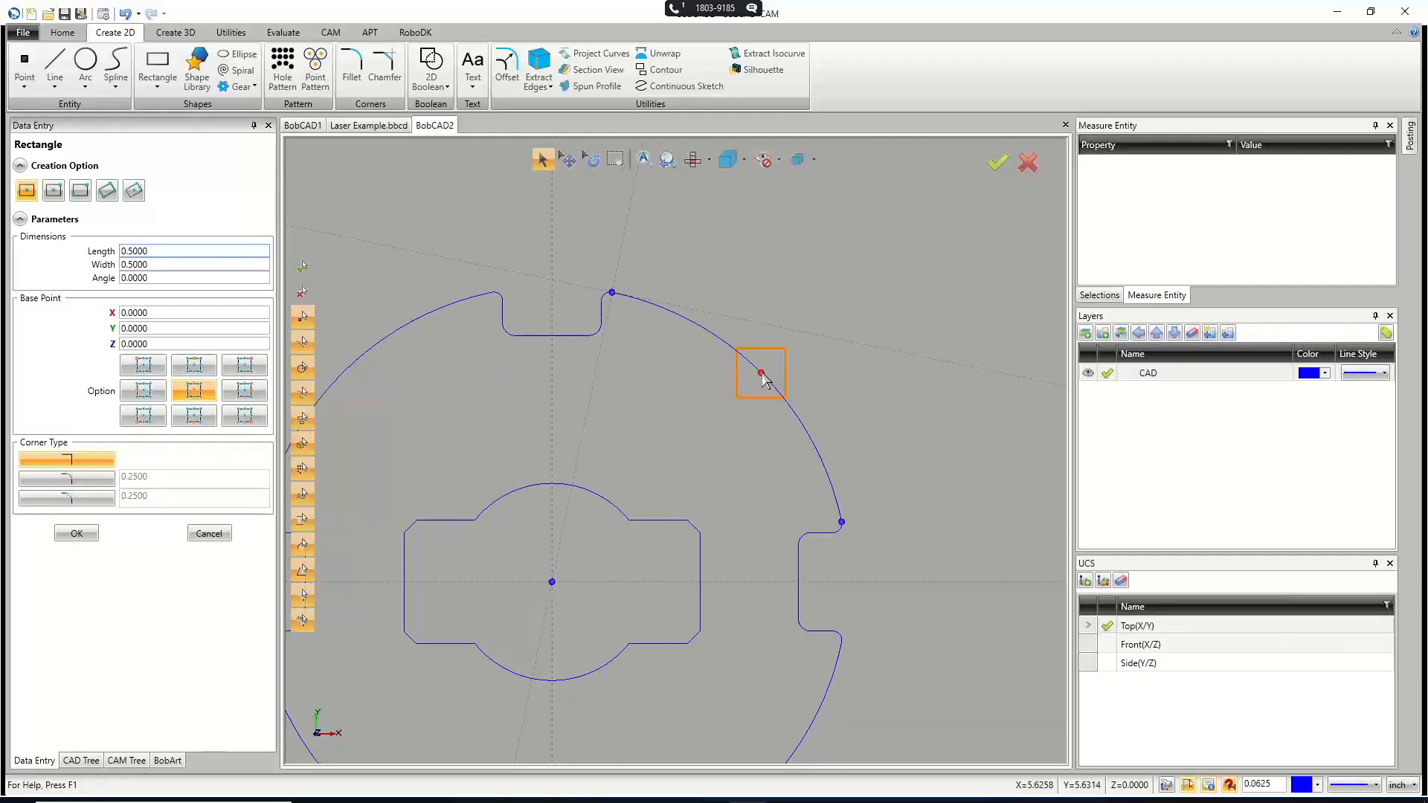
pyautogui.click(762, 373)
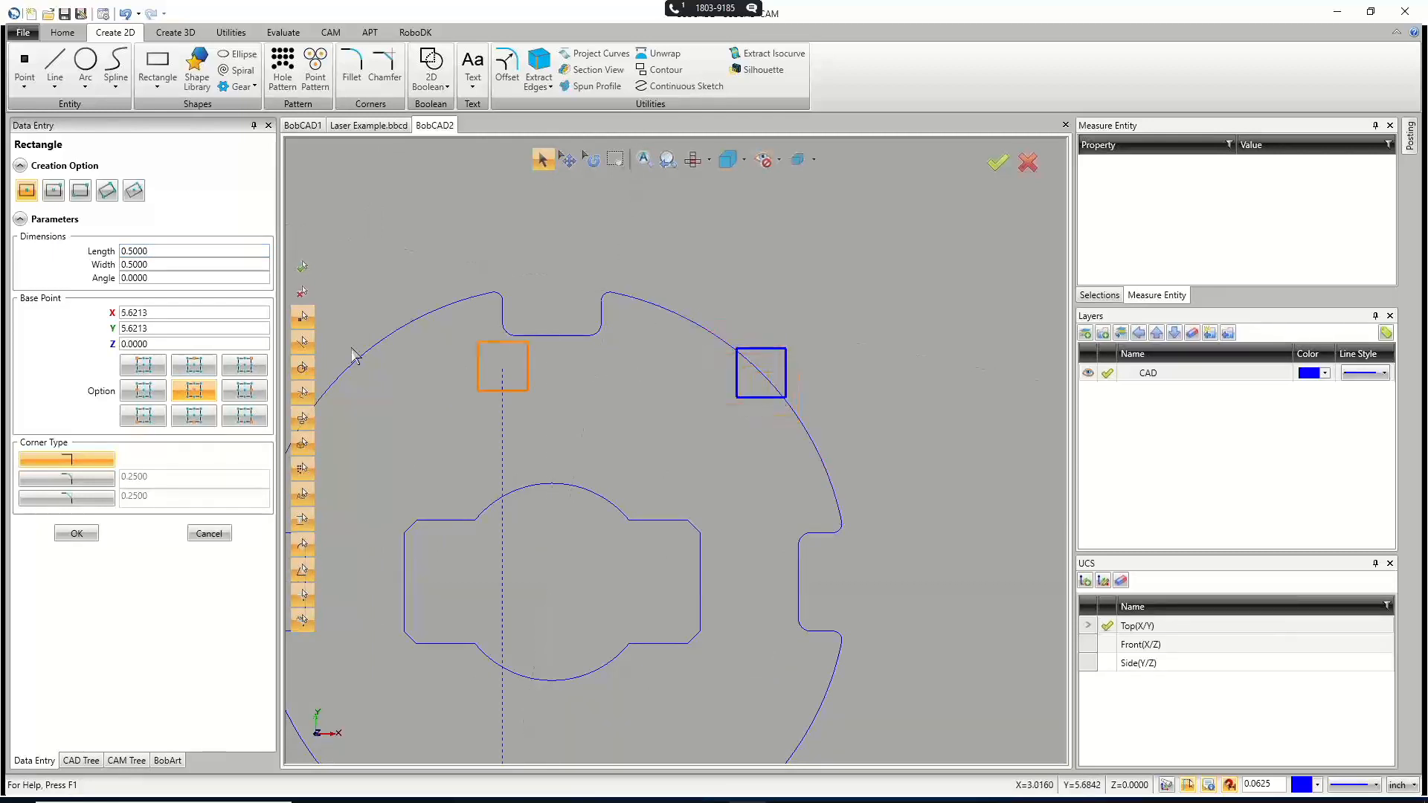
# Set the small square's angle to 45 degrees and finish the Rectangle command.
pyautogui.moveTo(157, 278); pyautogui.dragTo(106, 275)
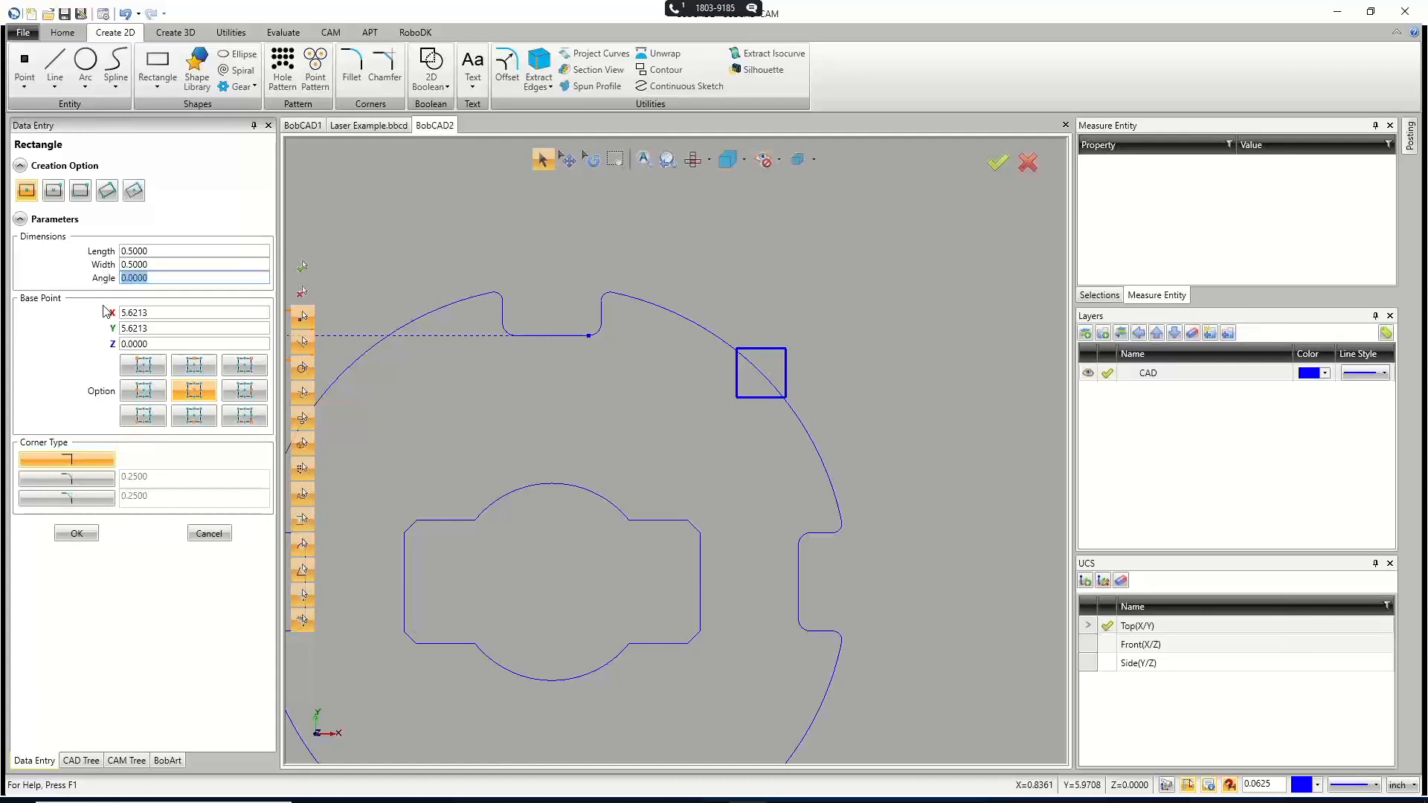
pyautogui.write('45')
pyautogui.click(157, 264)
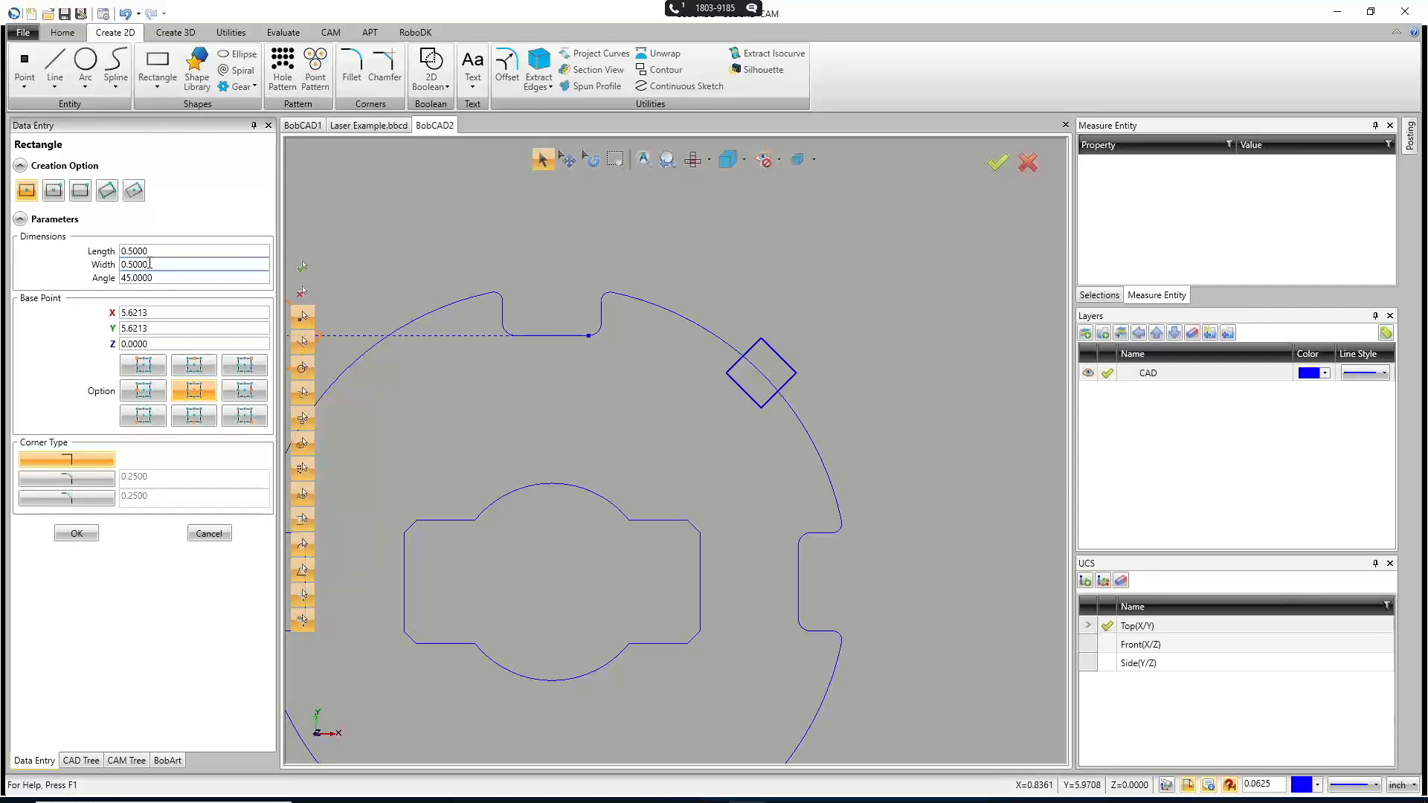
pyautogui.click(76, 533)
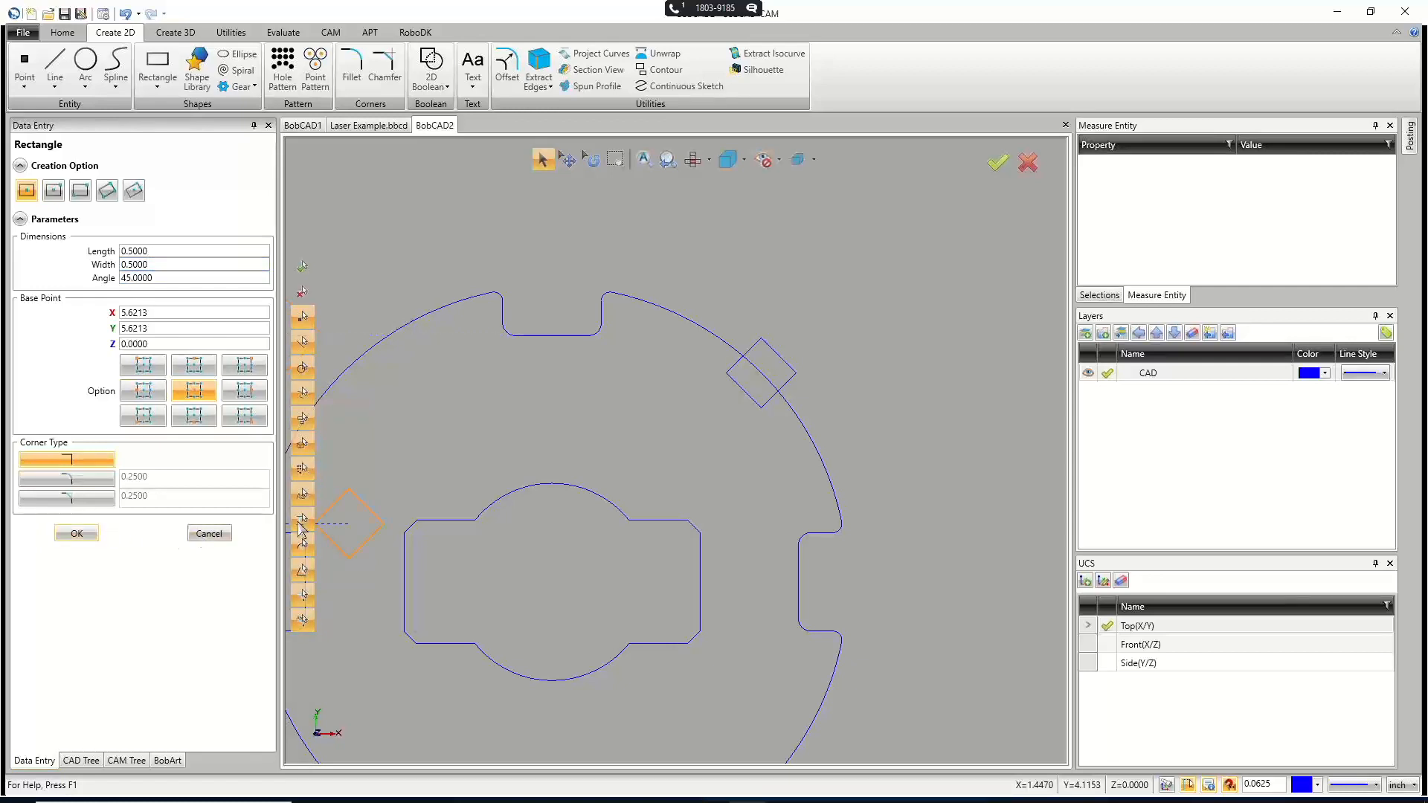
pyautogui.scroll(-4, 712, 419)
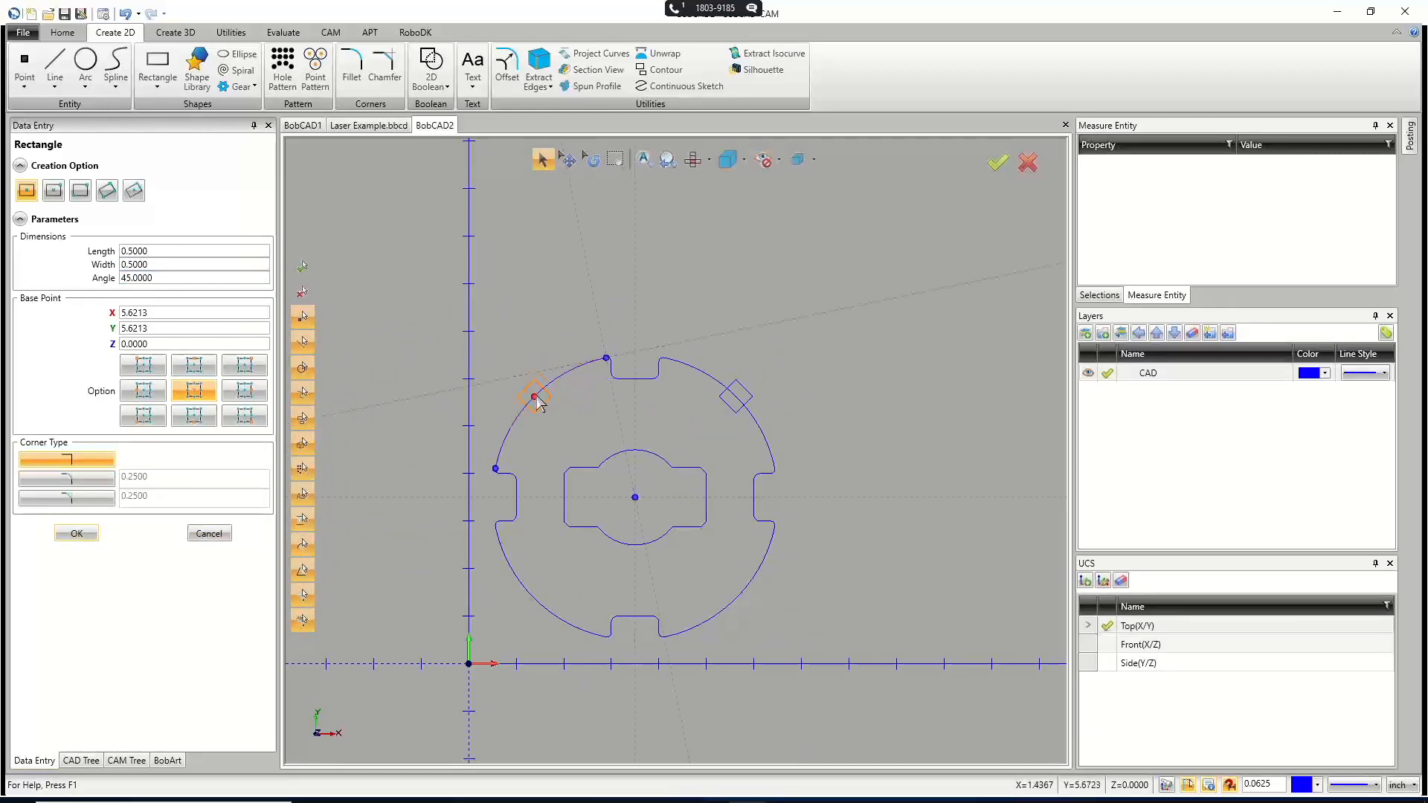
pyautogui.click(209, 533)
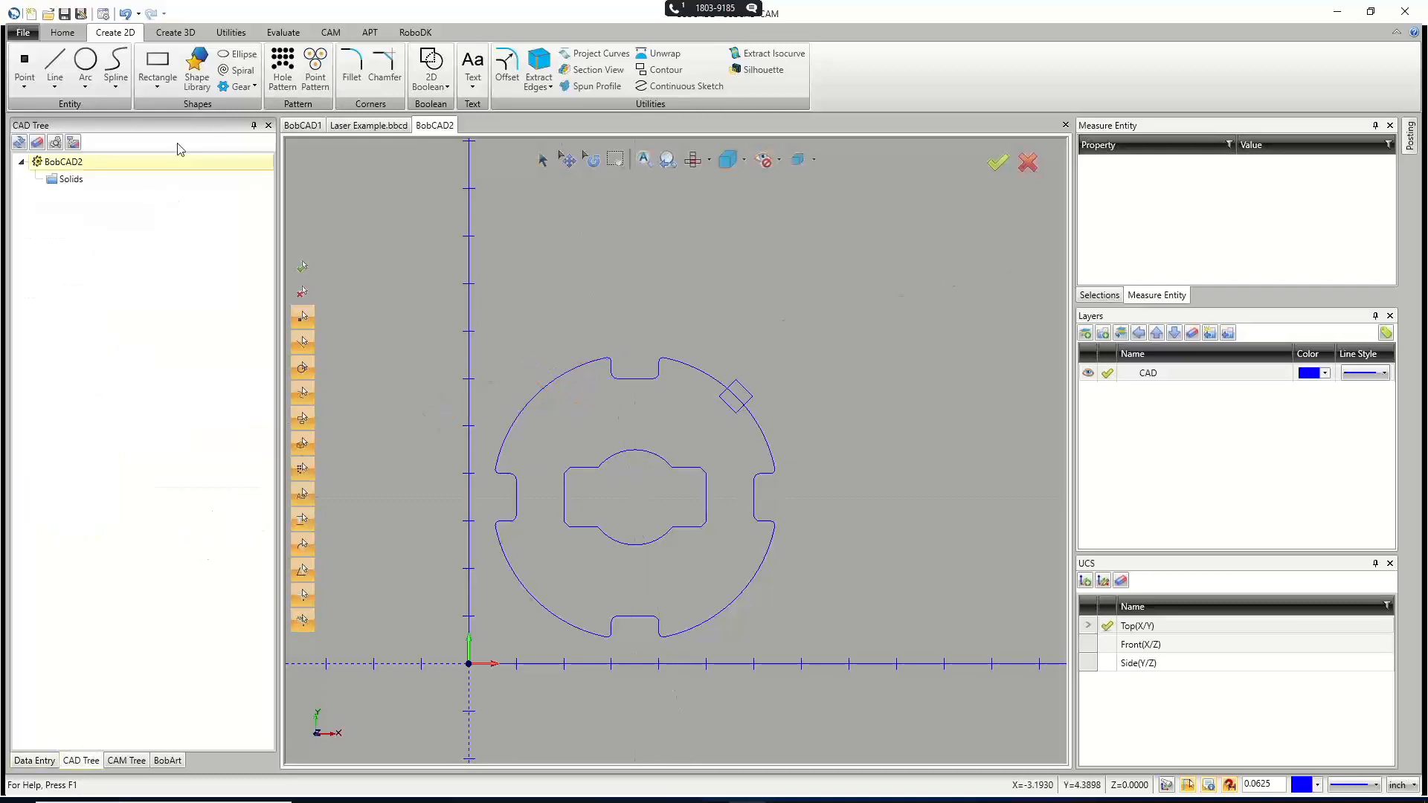
# Start rotating the small 45-degree square, placing the rotation center at the disc's center, X 3.5 and Y 3.5.
pyautogui.click(230, 32)
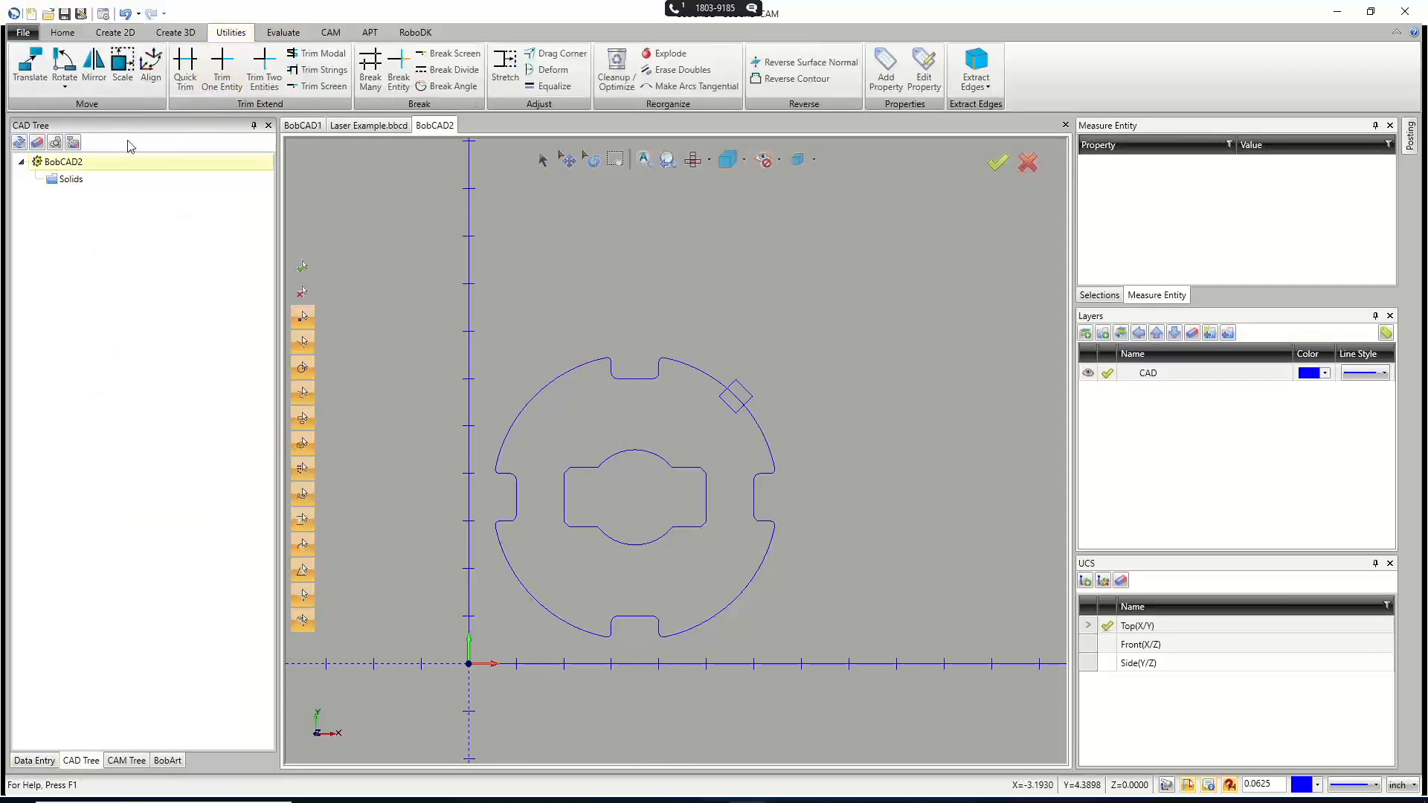
pyautogui.click(64, 65)
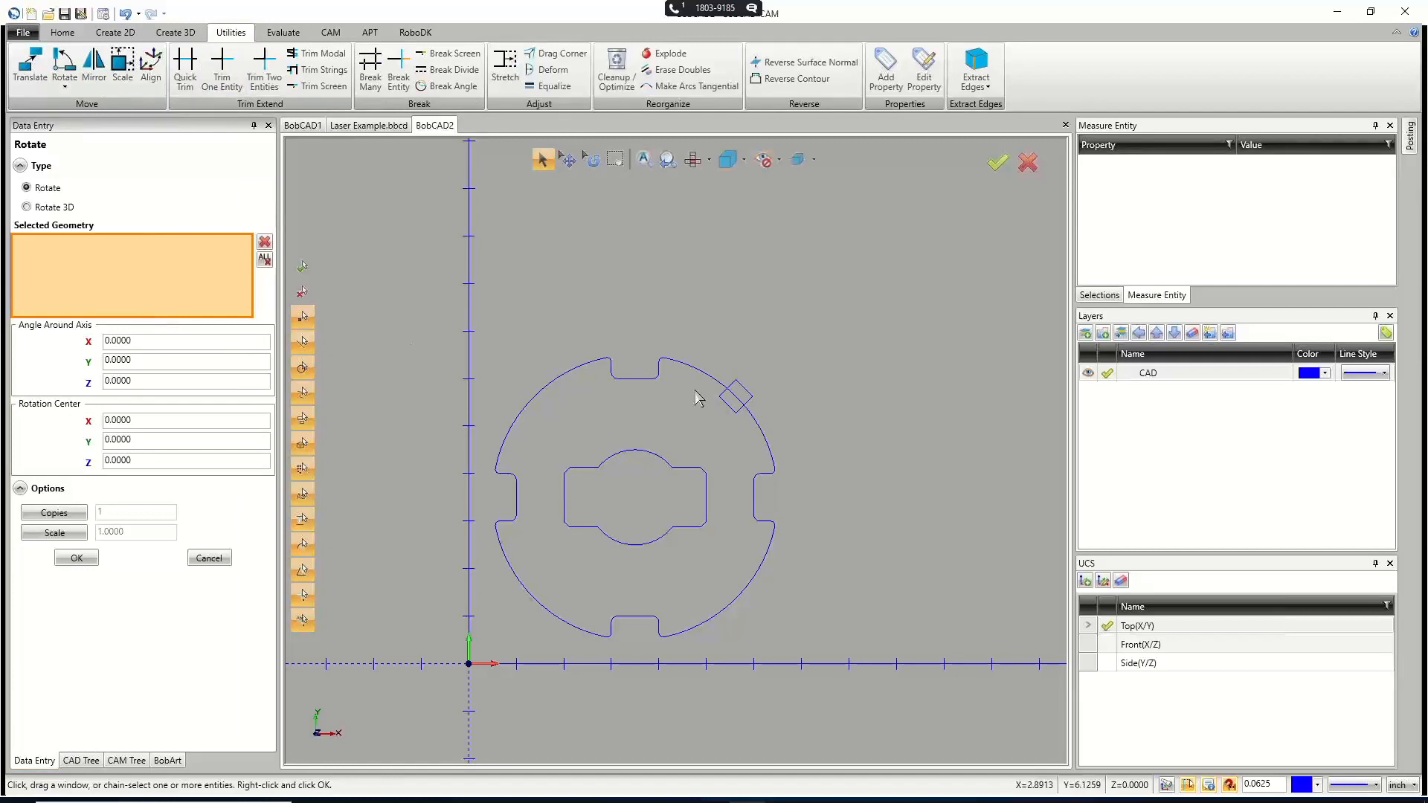
pyautogui.click(753, 405)
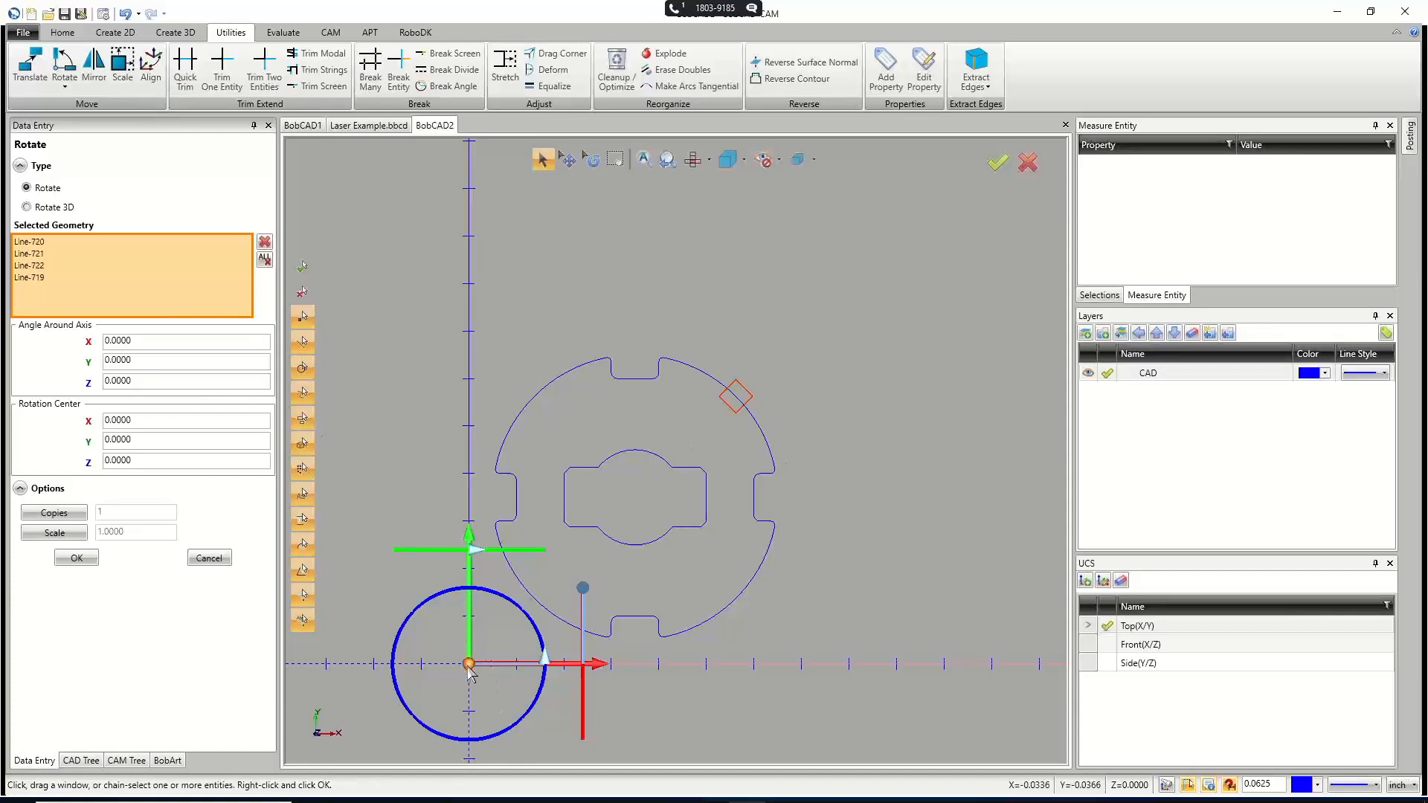
pyautogui.moveTo(469, 663); pyautogui.dragTo(634, 498)
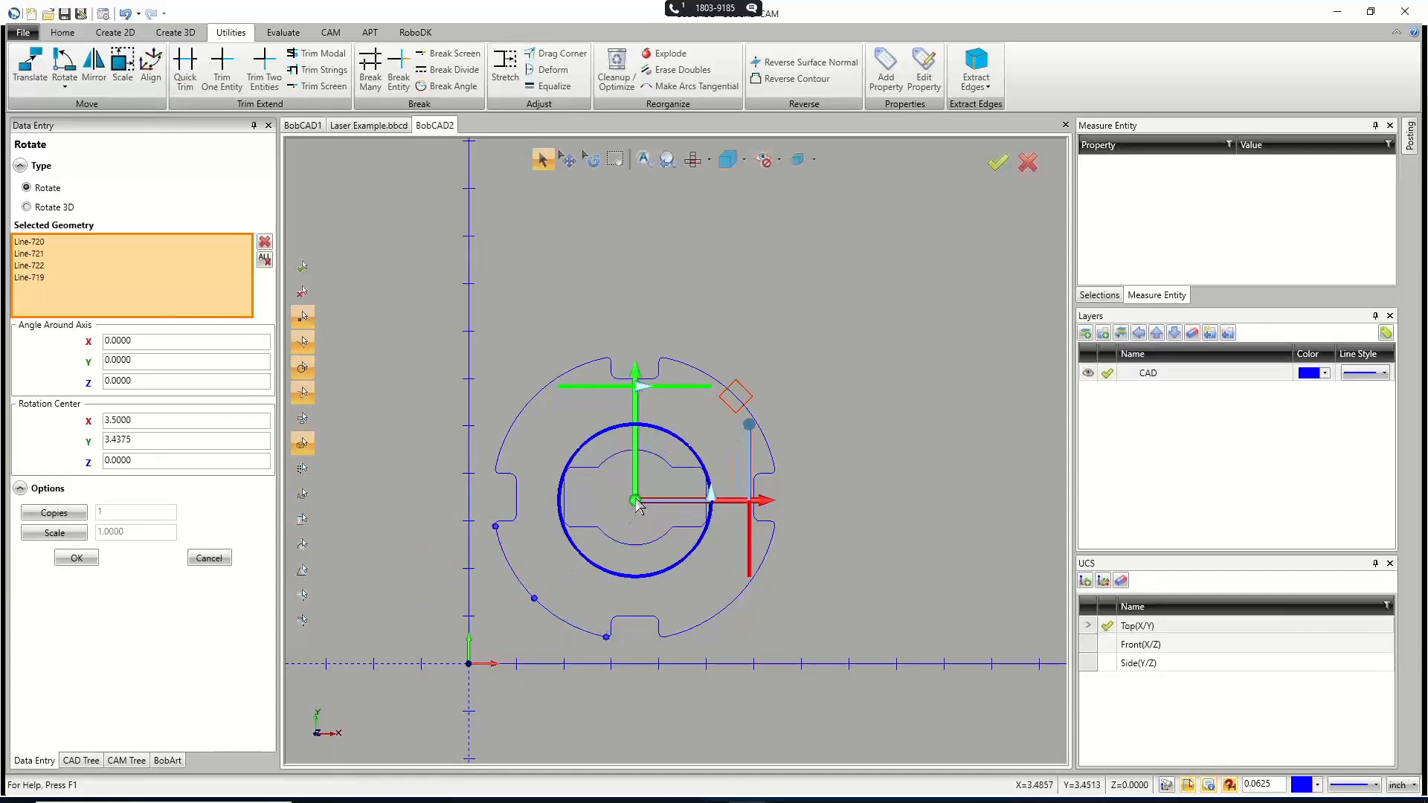
pyautogui.scroll(5, 635, 498)
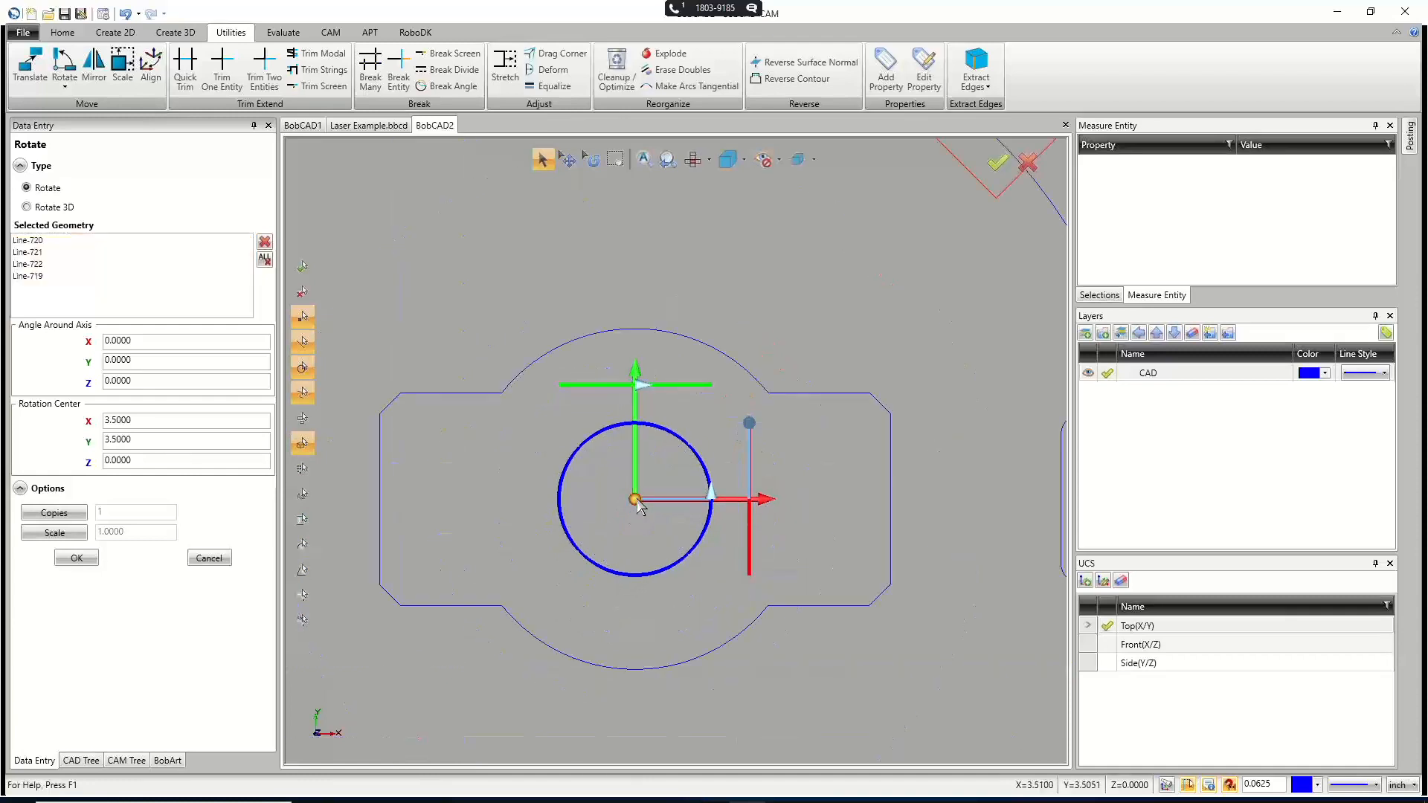
pyautogui.scroll(-4, 638, 502)
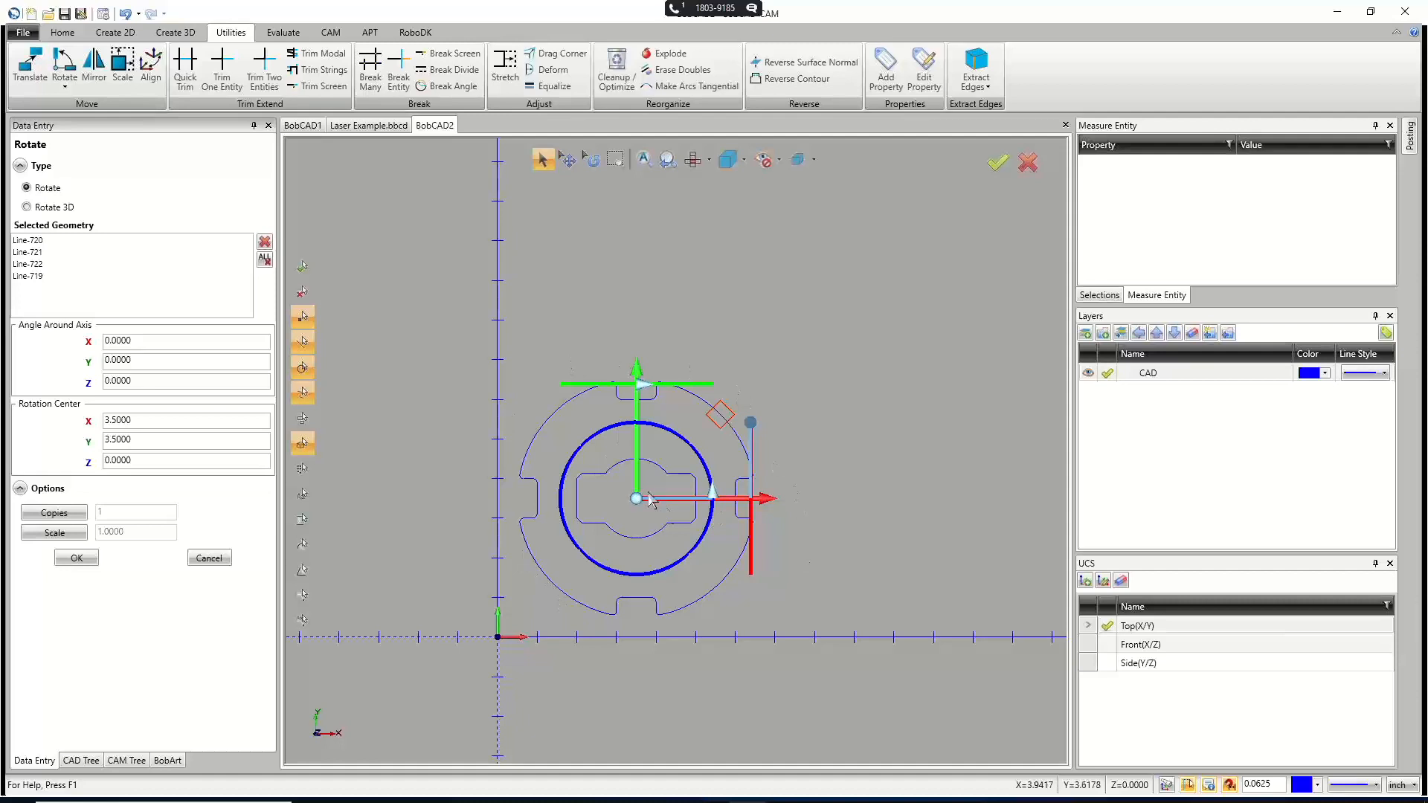
# Make 3 rotated copies of the square using a Z angle of 360/4, and finish the Rotate command.
pyautogui.click(150, 382)
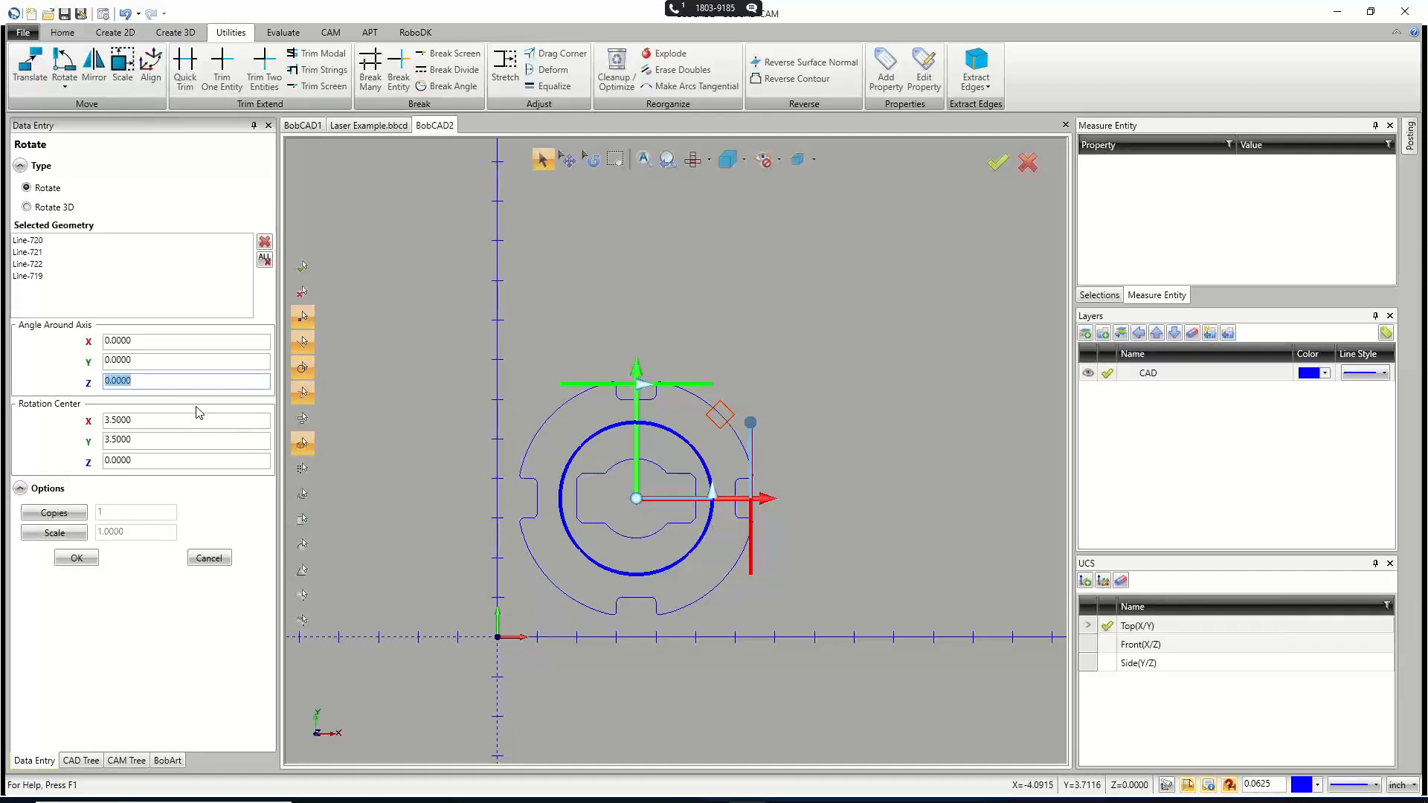
pyautogui.write('360/4')
pyautogui.click(169, 363)
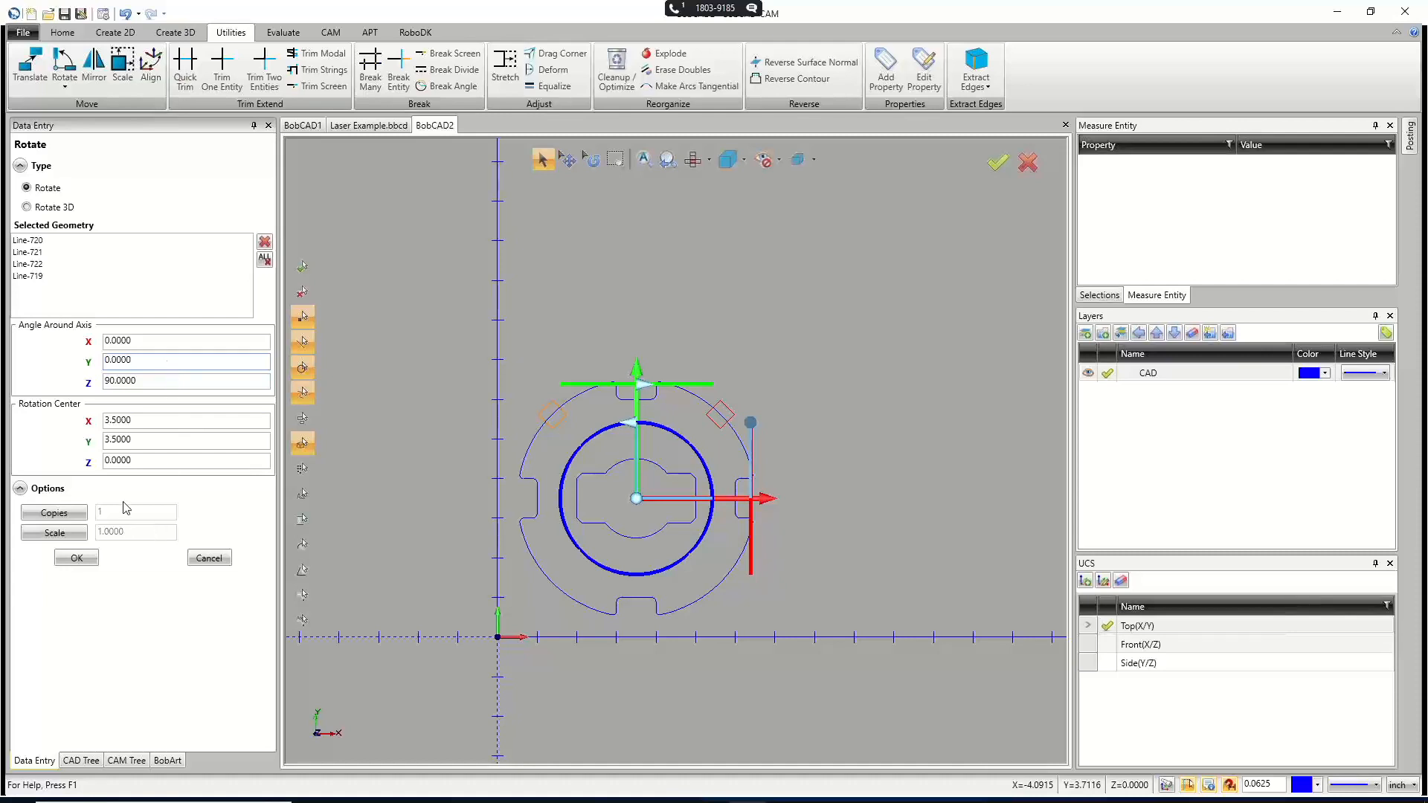
pyautogui.click(75, 515)
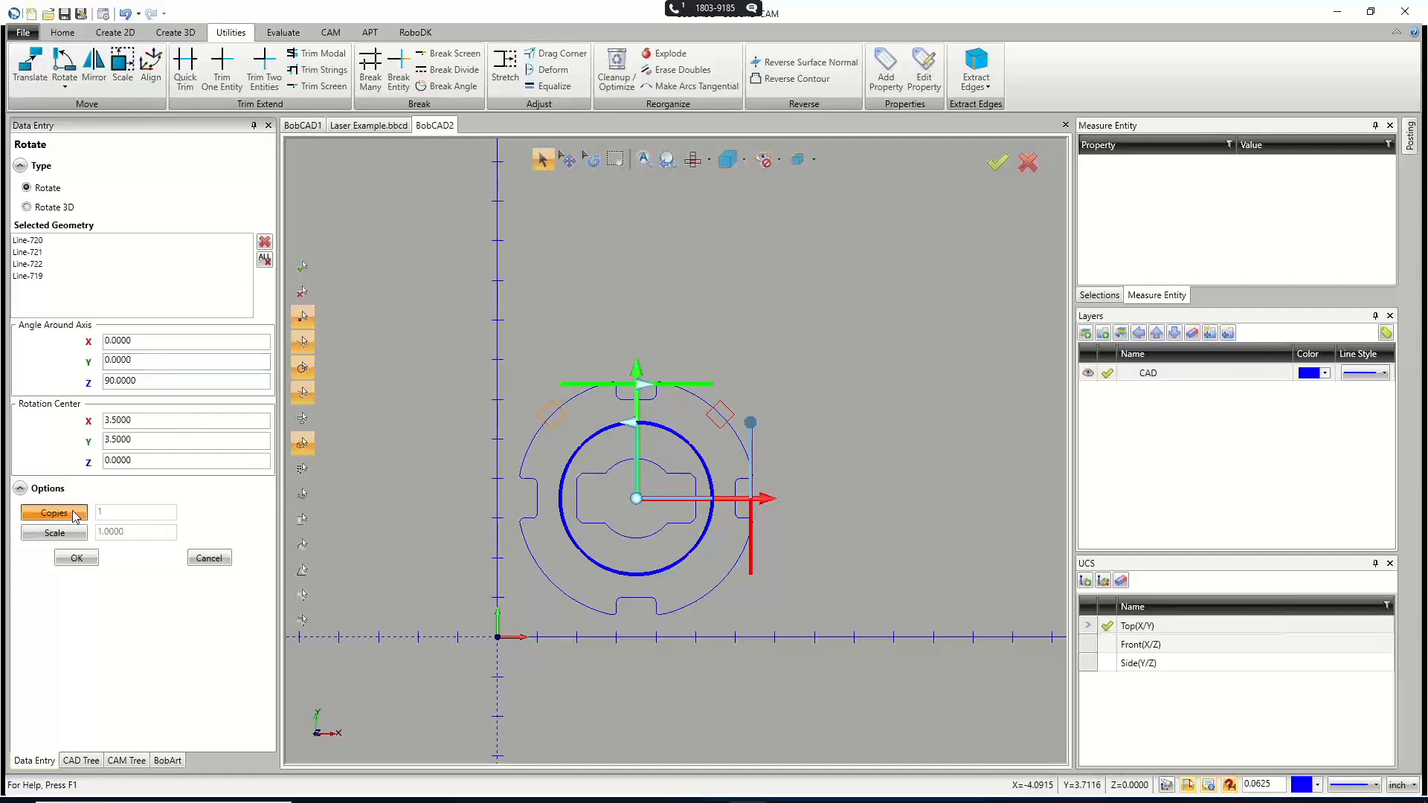
pyautogui.click(107, 511)
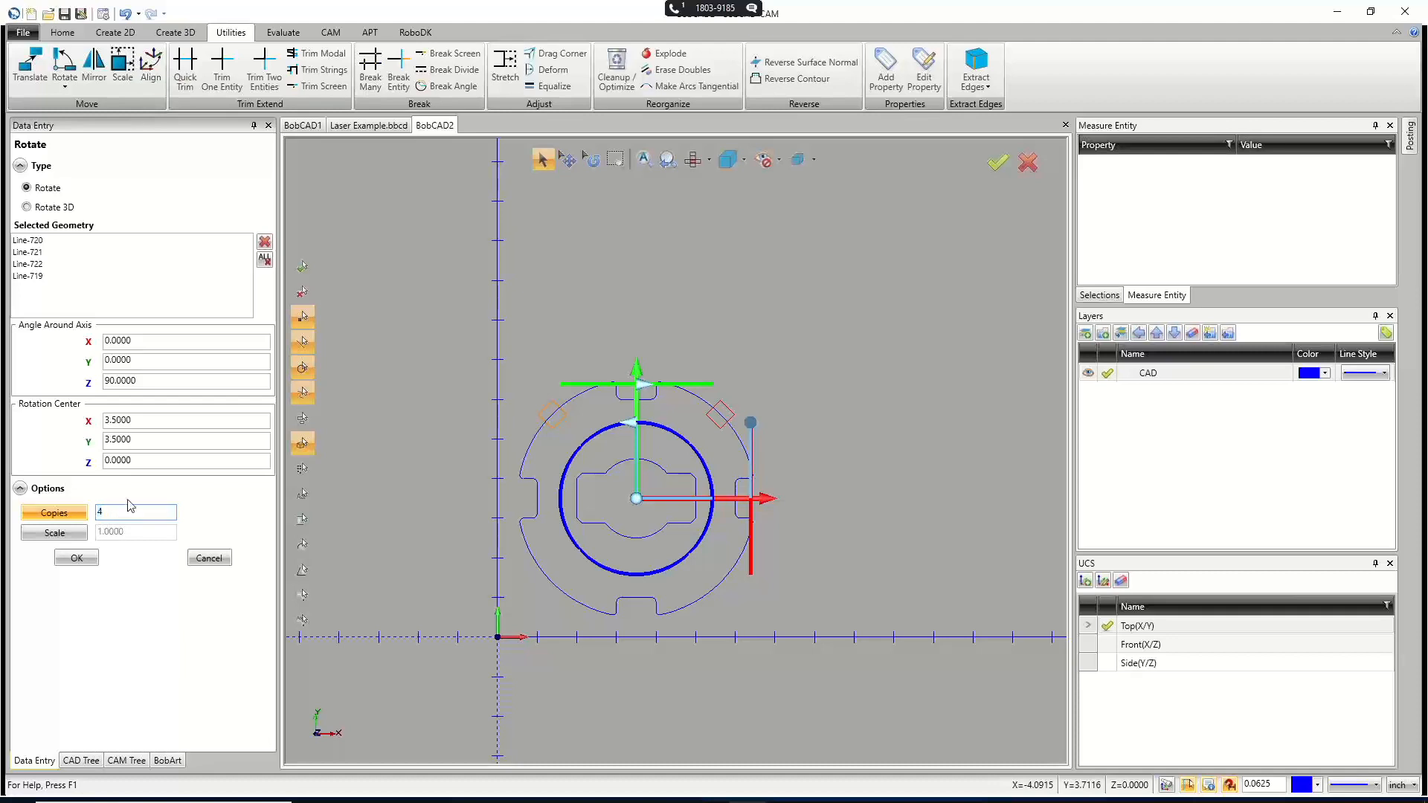
pyautogui.press('BackSpace')
pyautogui.write('3')
pyautogui.click(139, 462)
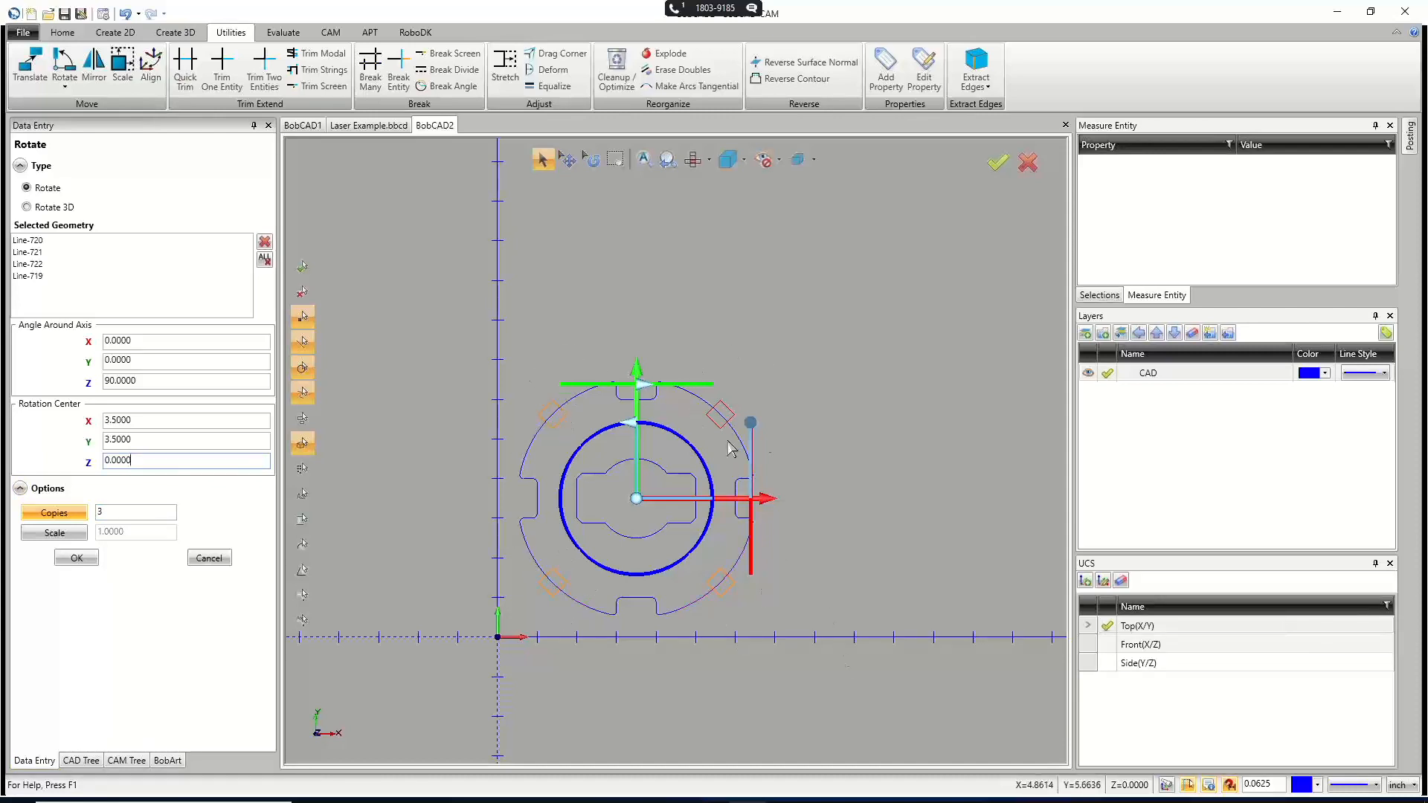
pyautogui.click(76, 558)
pyautogui.click(209, 558)
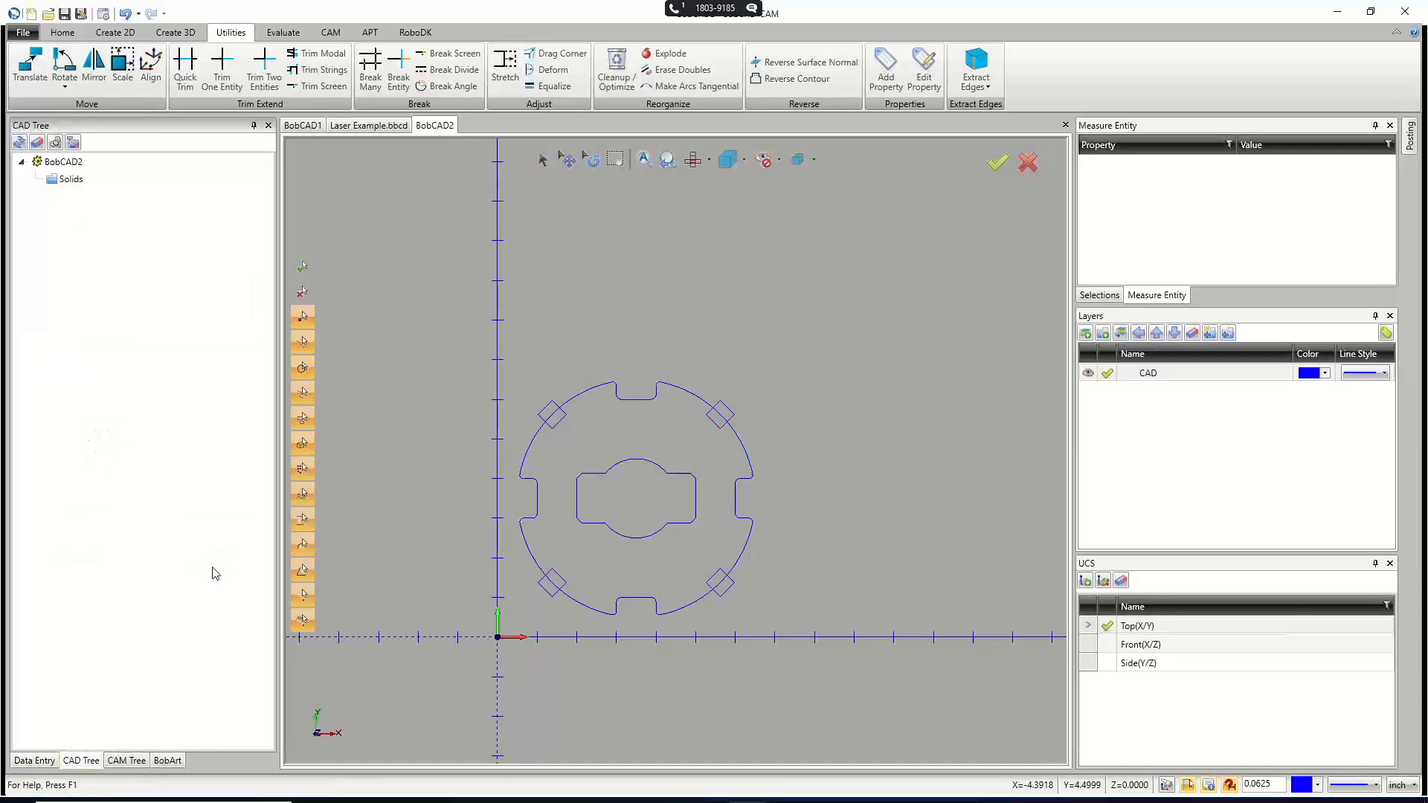
# Trim away the disc's outer arc segments inside the four small squares with Quick Trim.
pyautogui.scroll(3, 619, 562)
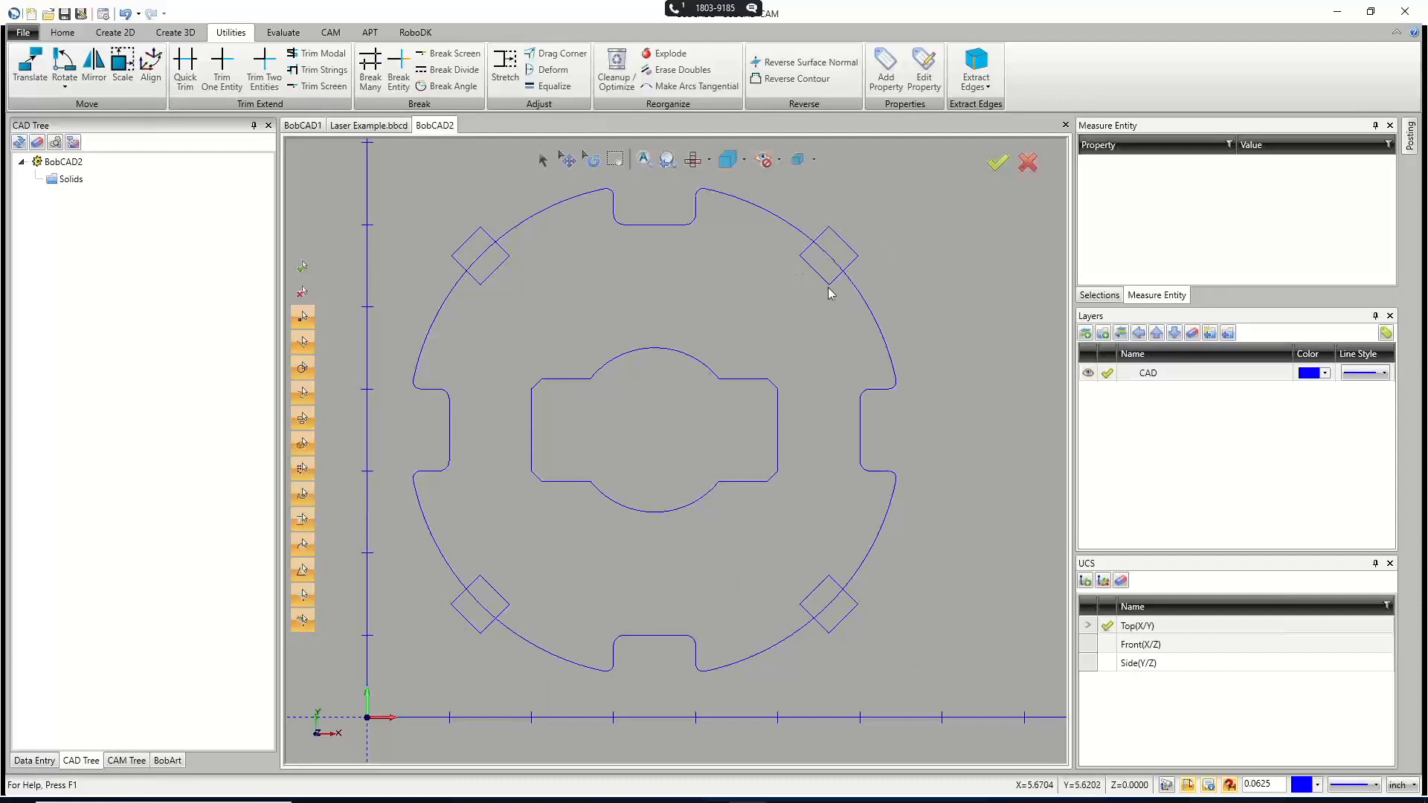
pyautogui.click(185, 75)
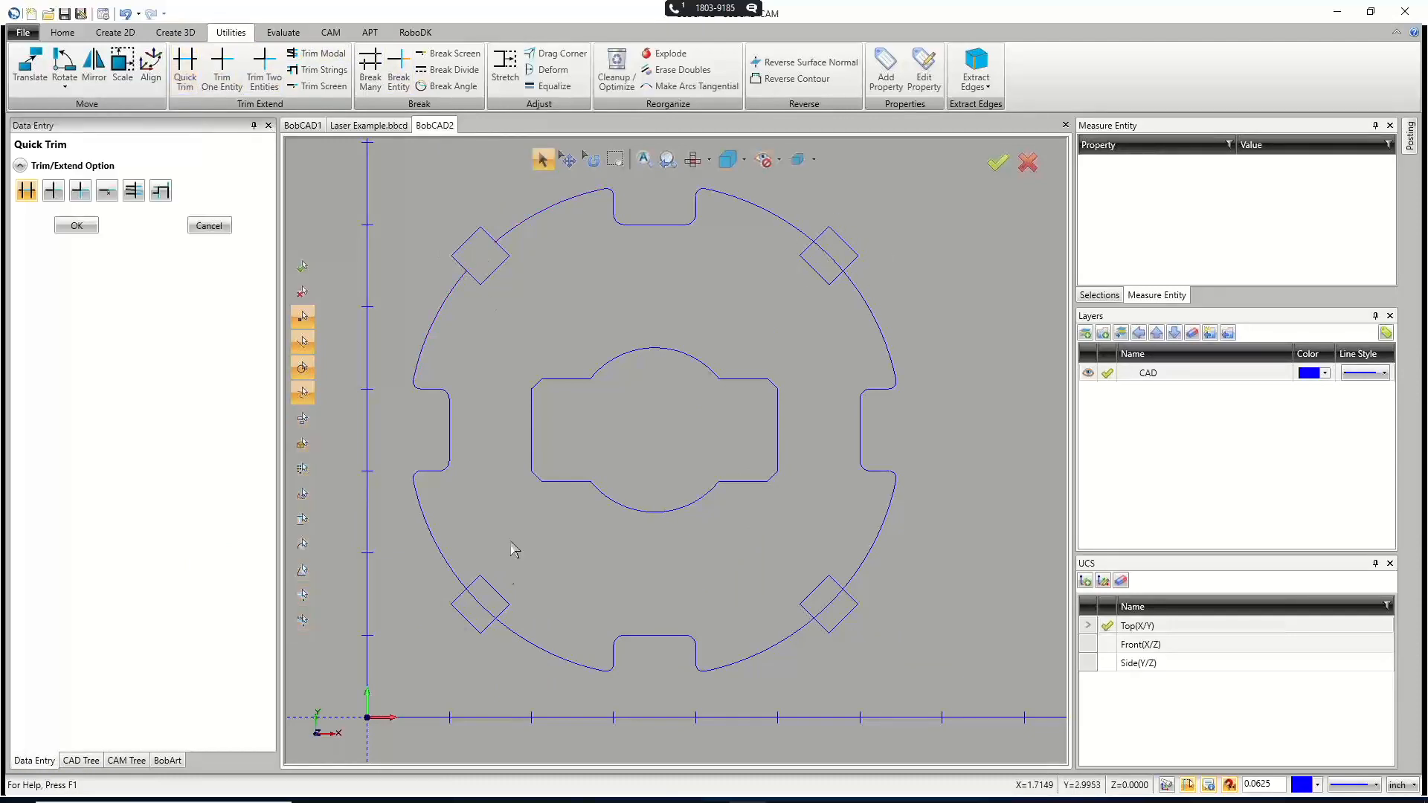
pyautogui.click(480, 605)
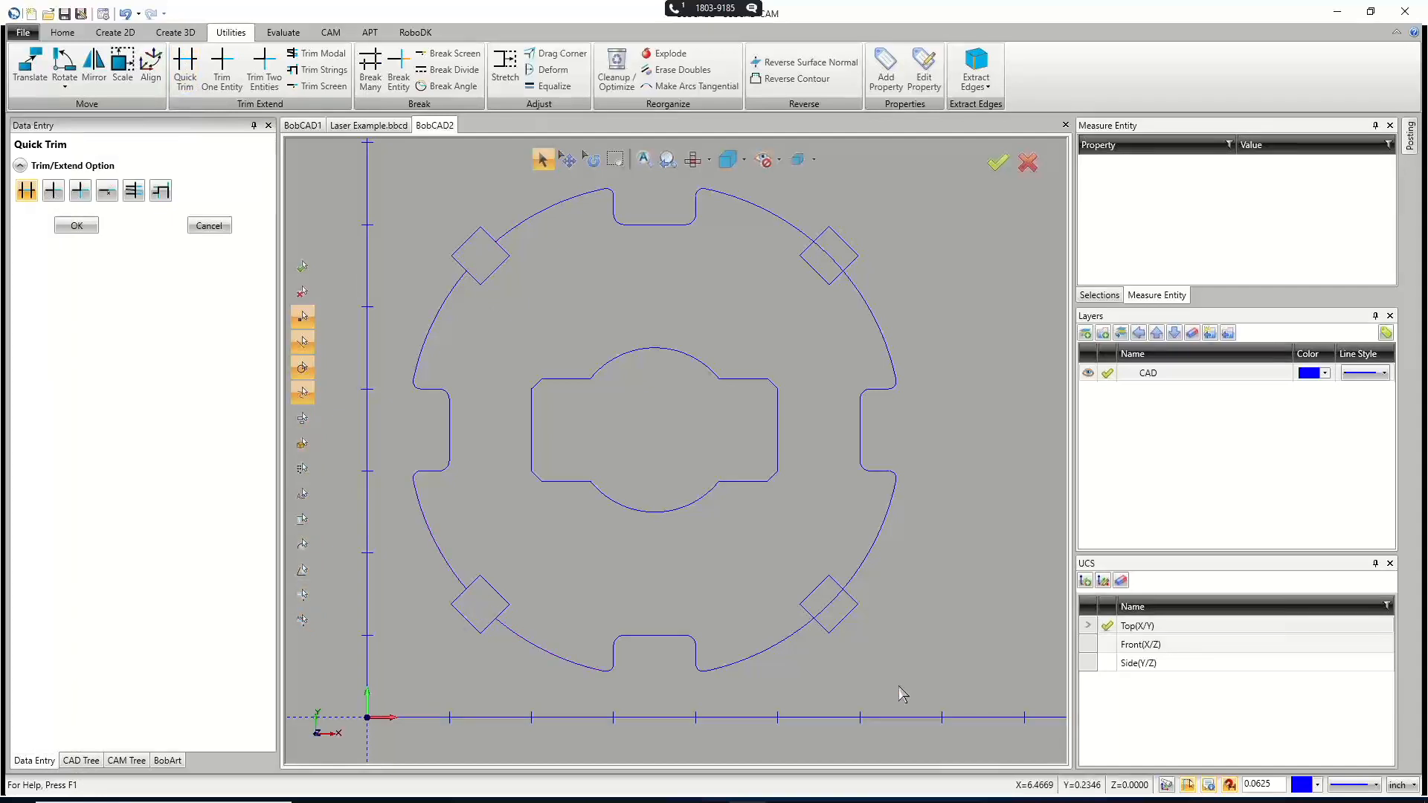
pyautogui.click(835, 611)
pyautogui.rightClick(424, 194)
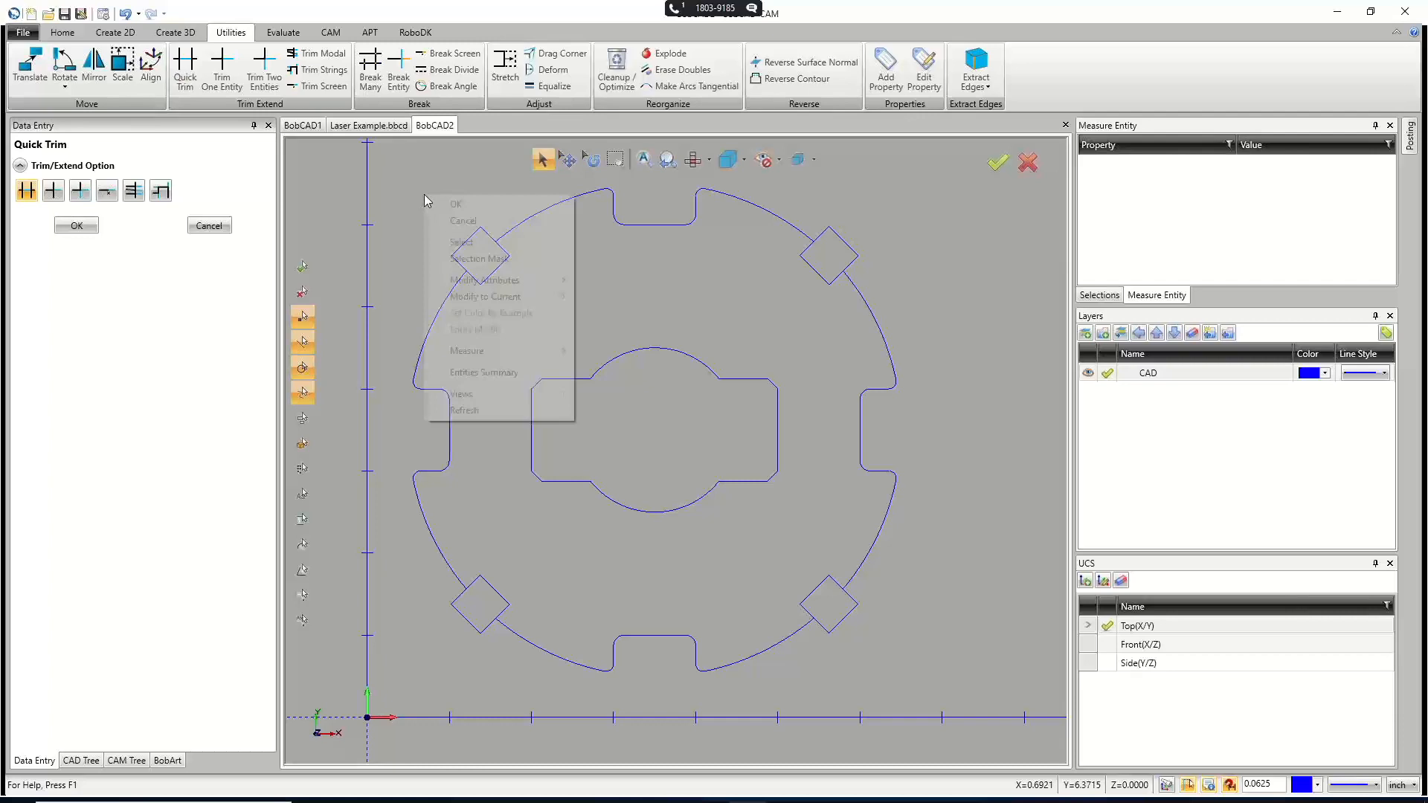
pyautogui.click(464, 220)
# Delete the four small squares, leaving open gaps in the disc's outer profile.
pyautogui.click(543, 160)
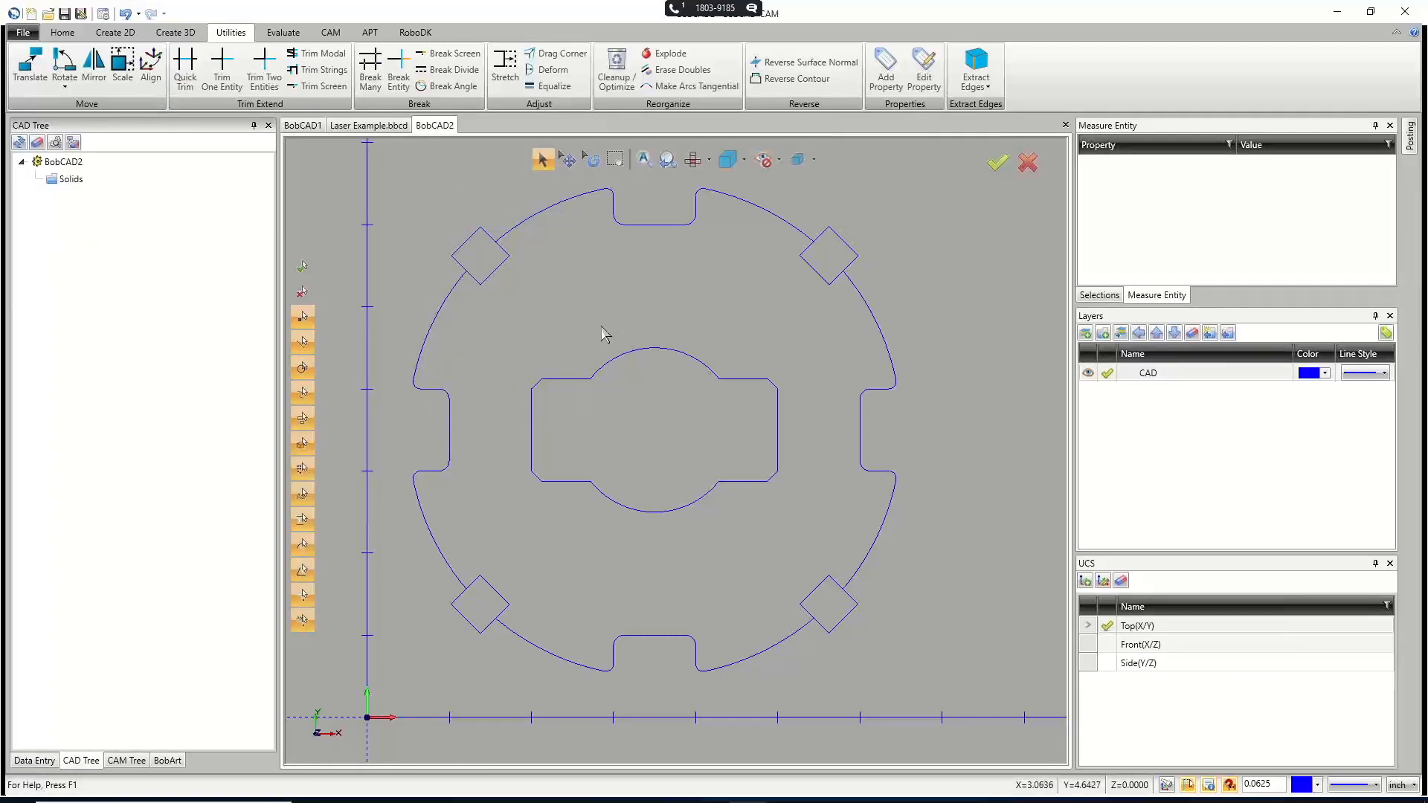
pyautogui.click(489, 276)
pyautogui.click(498, 600)
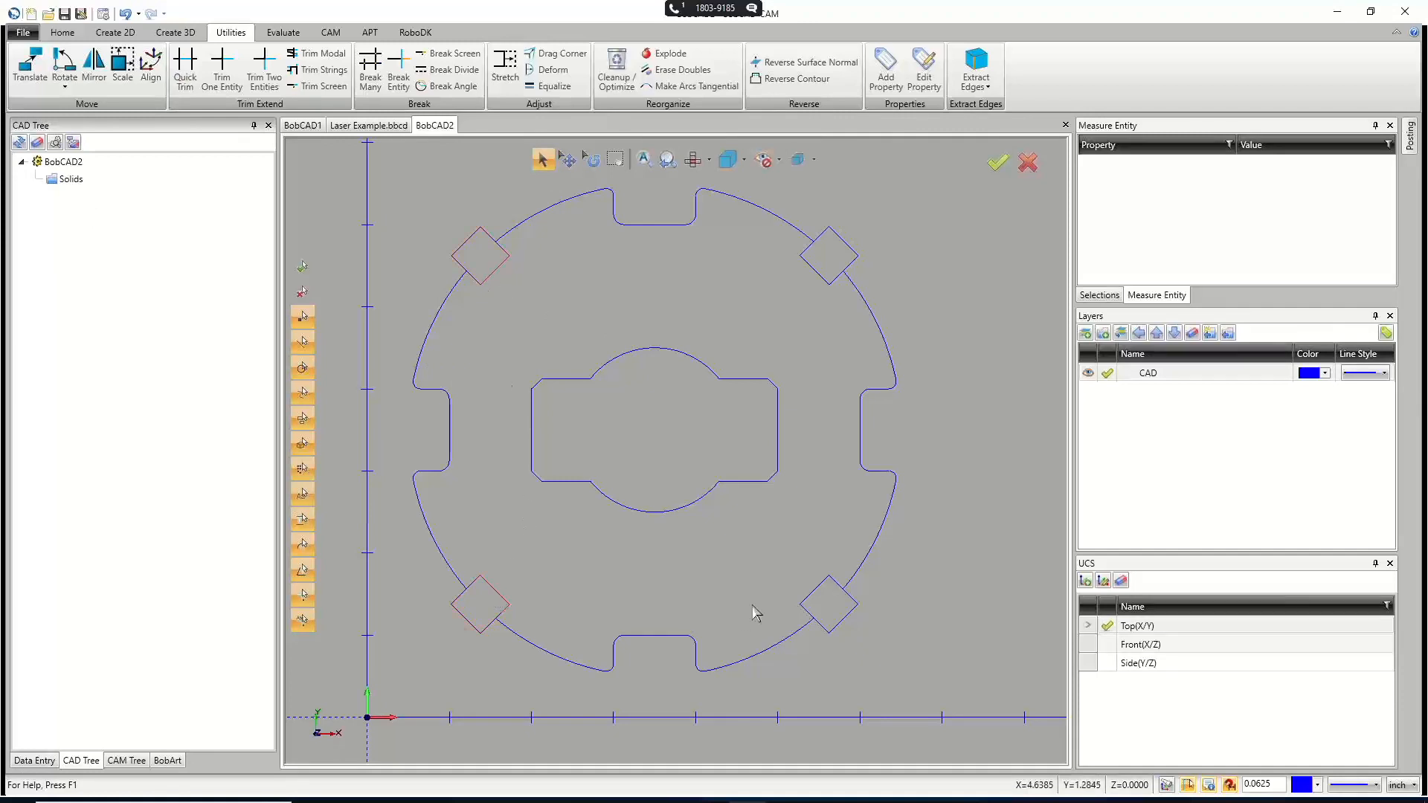
pyautogui.click(812, 598)
pyautogui.click(822, 280)
pyautogui.press('Delete')
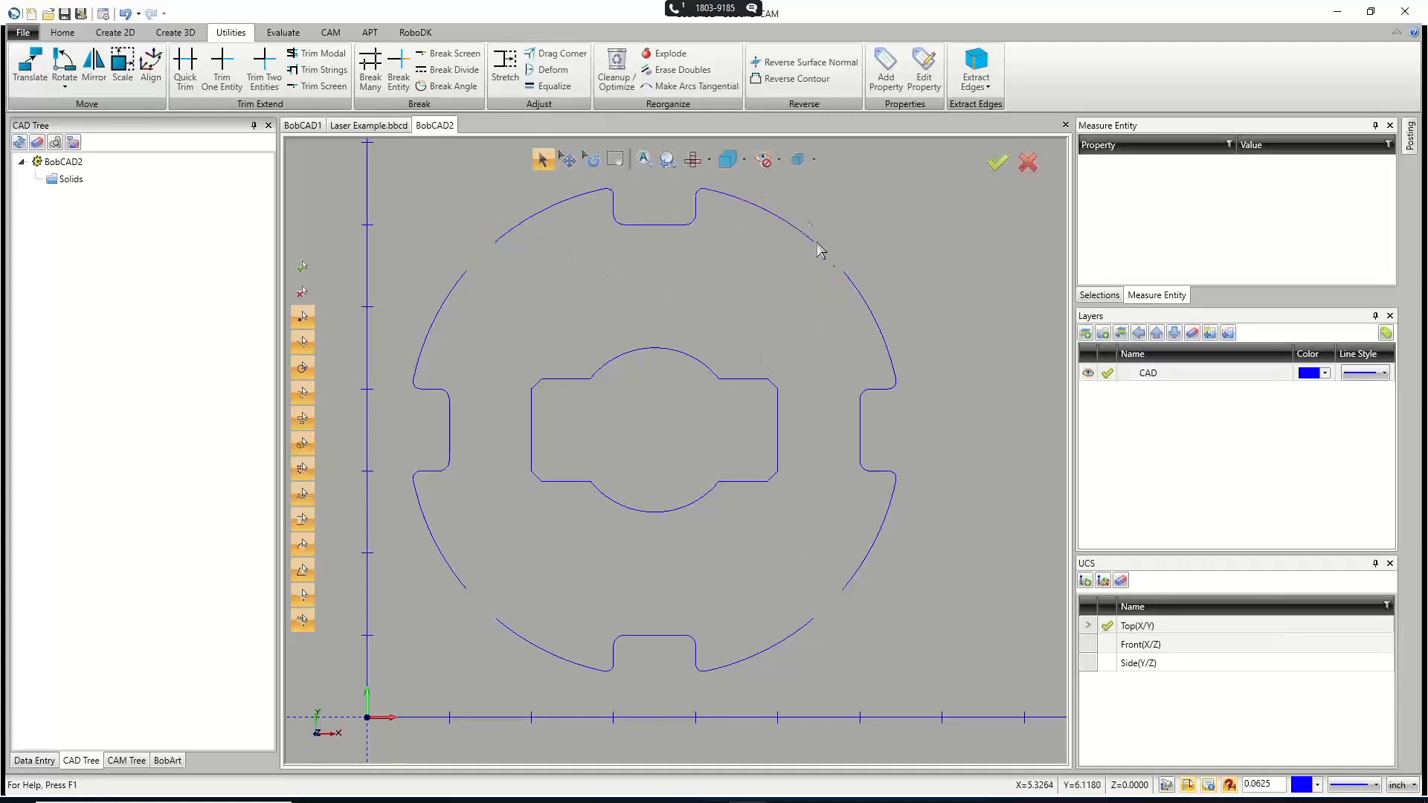
pyautogui.click(843, 588)
# Create a new milling job on BC_3x_Mill and proceed to the stock definition without selecting workpiece geometry.
pyautogui.click(127, 760)
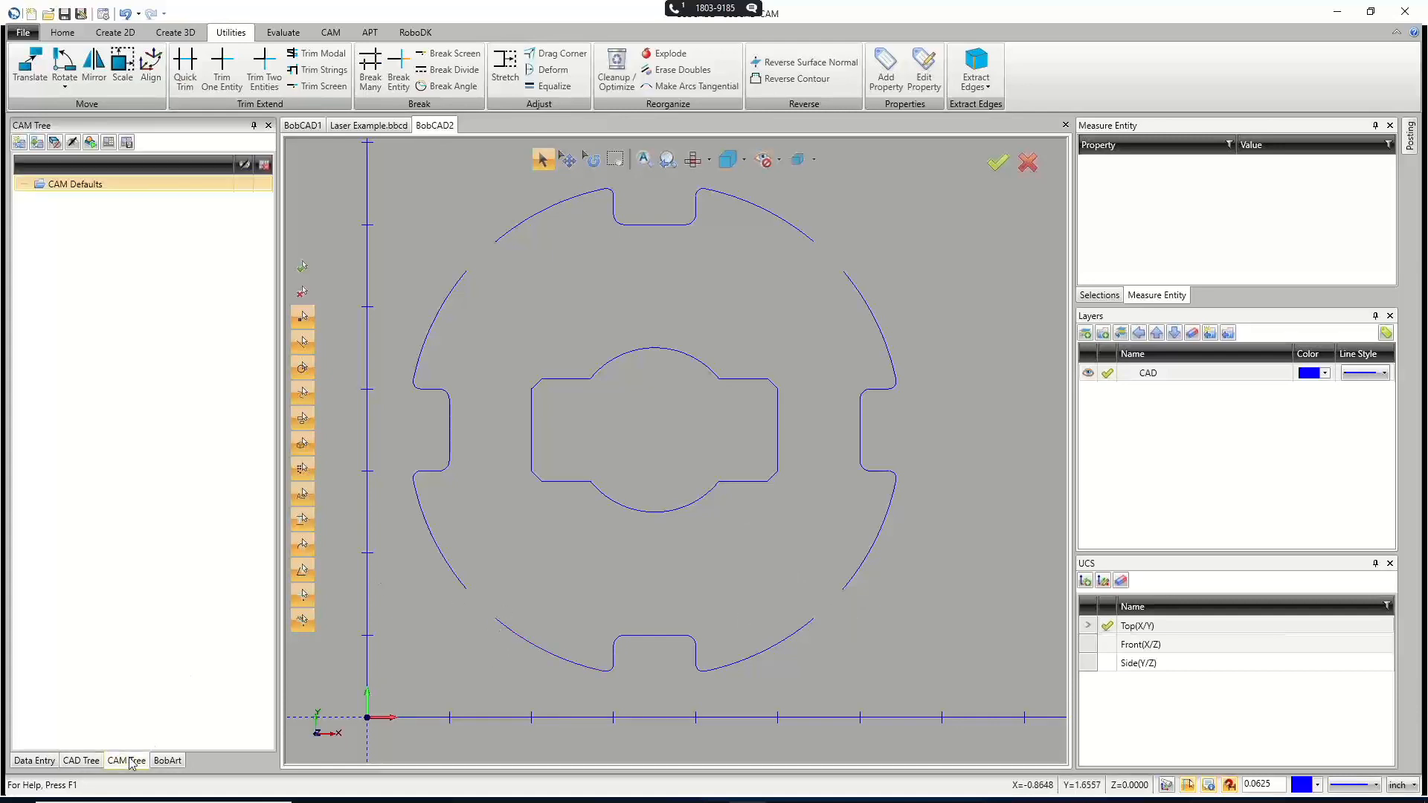
pyautogui.rightClick(70, 192)
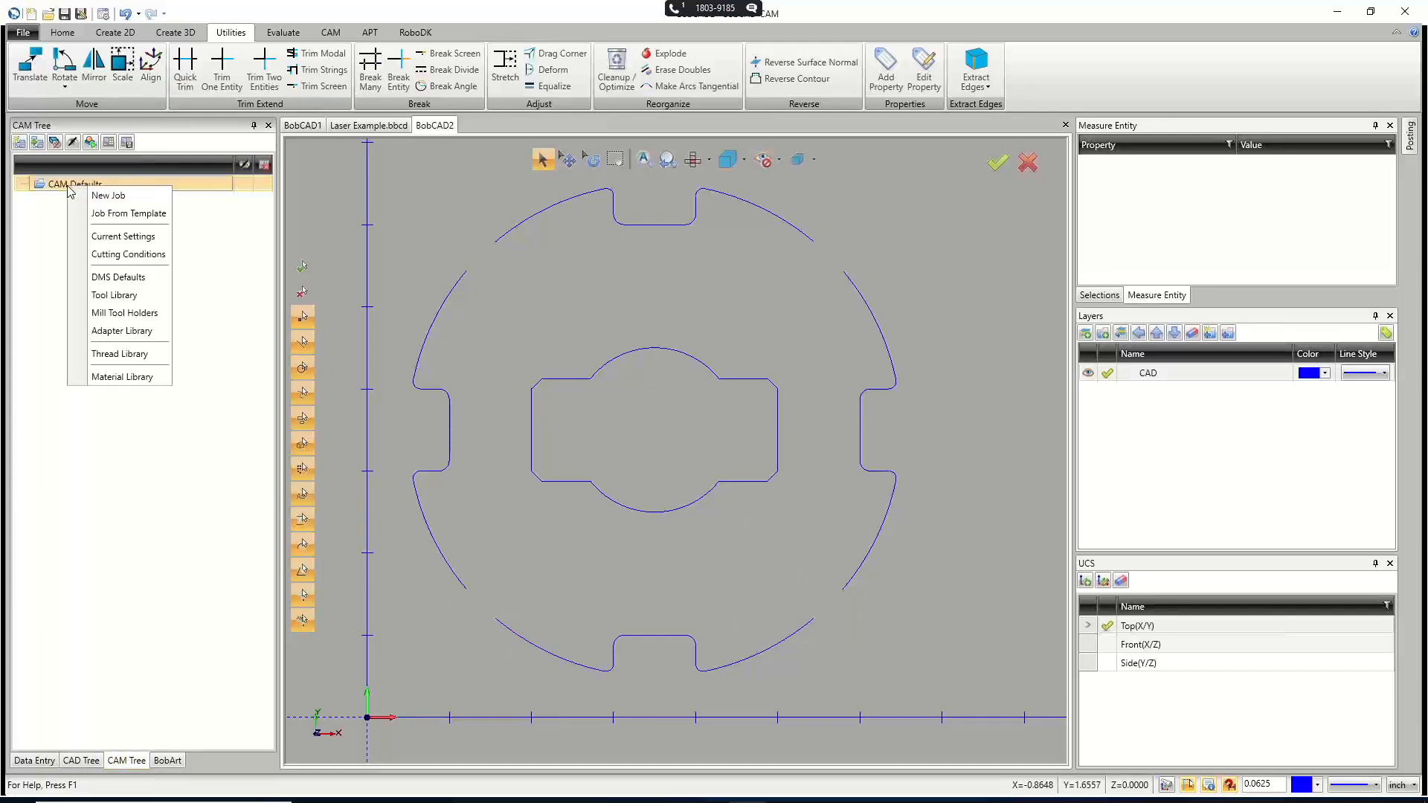
pyautogui.click(93, 195)
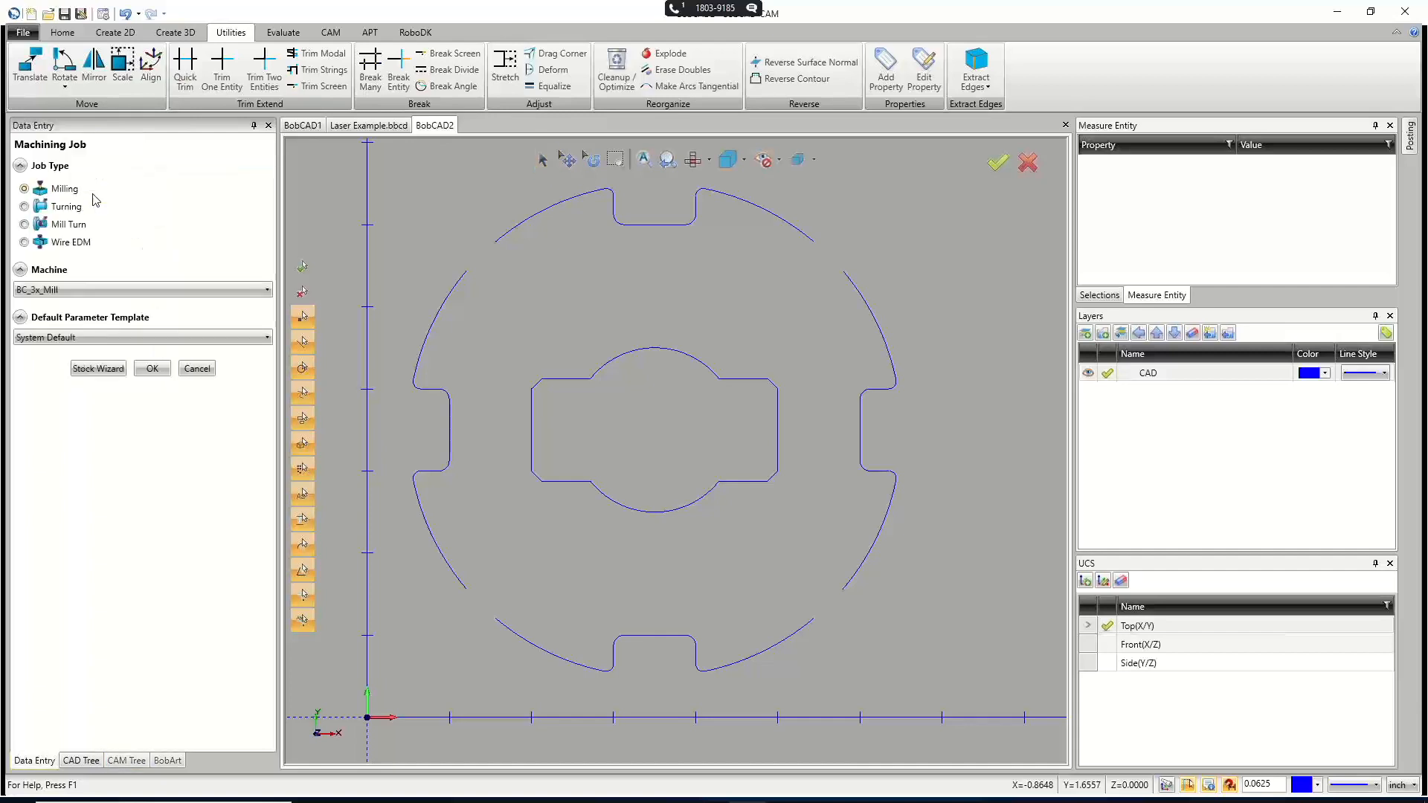
pyautogui.click(93, 369)
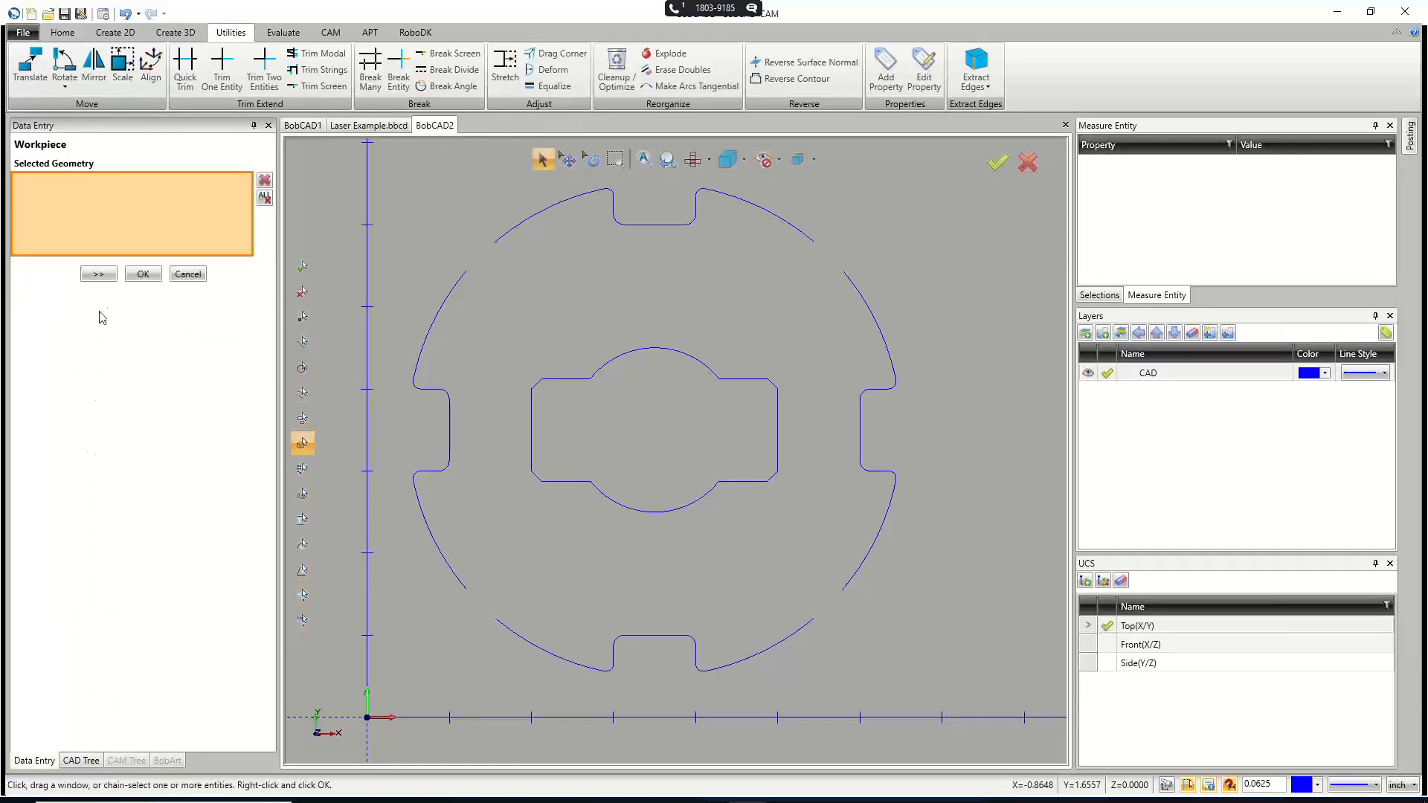
pyautogui.click(99, 276)
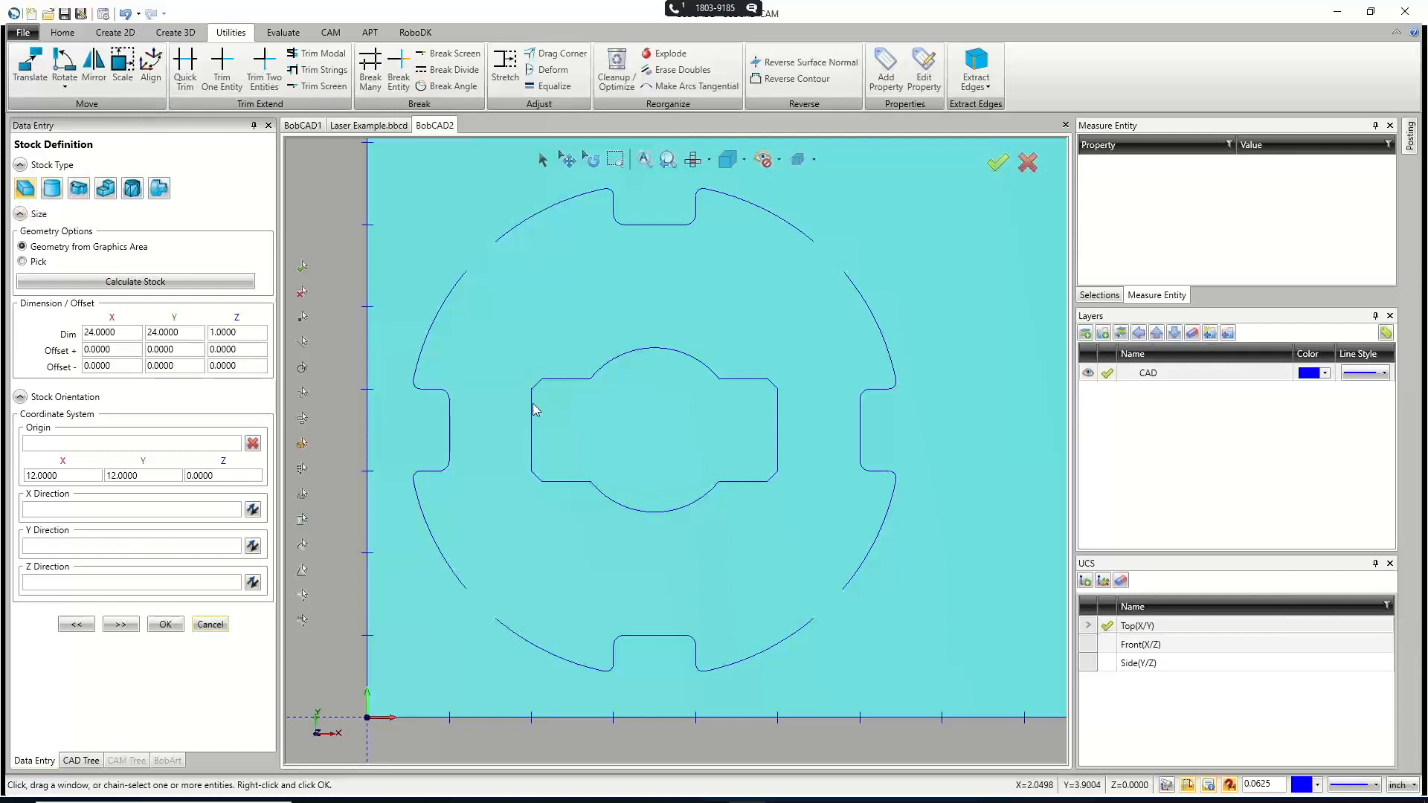
# Set the stock's Z dimension to 0.0625 and accept Machine Setup - 1 with its default origin.
pyautogui.scroll(-5, 536, 404)
pyautogui.click(245, 328)
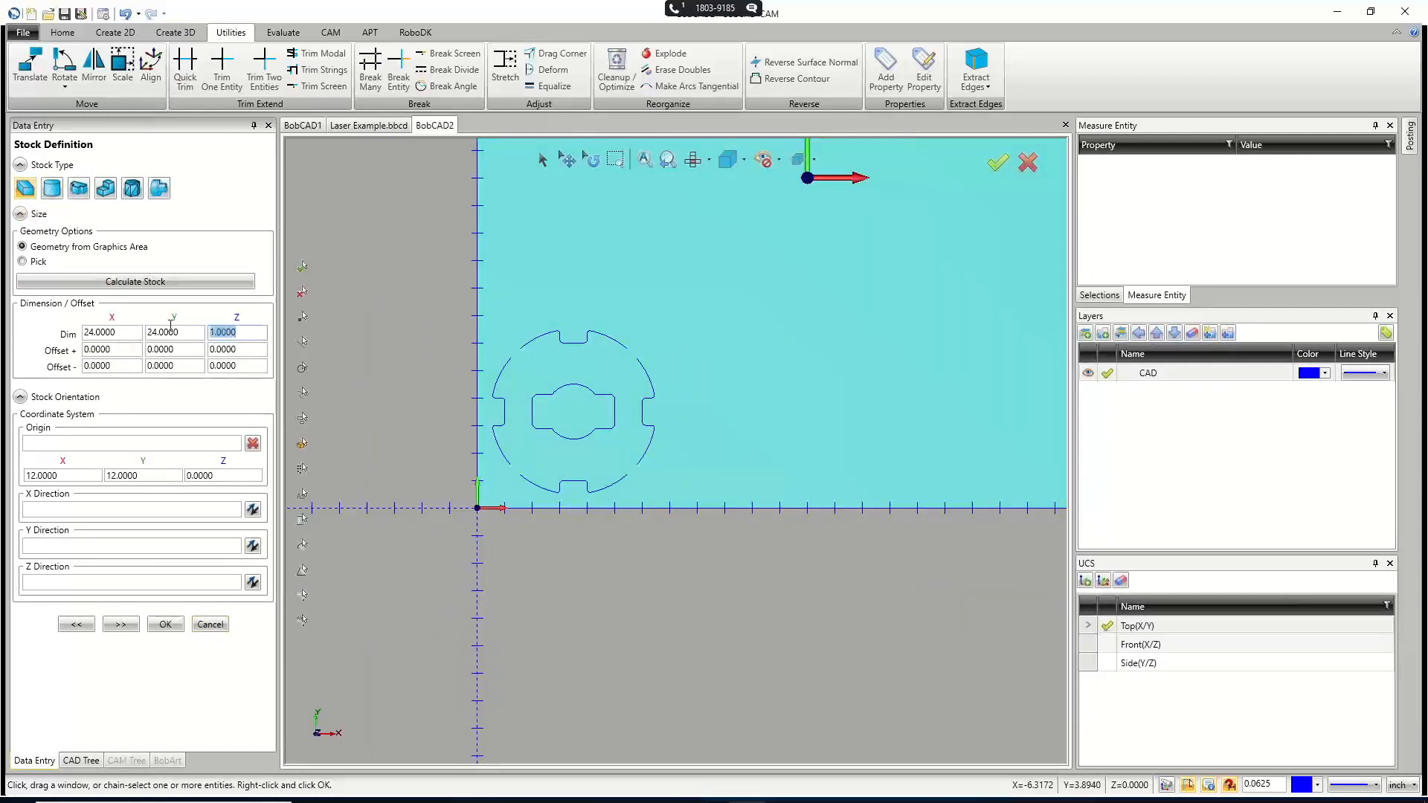
pyautogui.write('.0625')
pyautogui.click(120, 624)
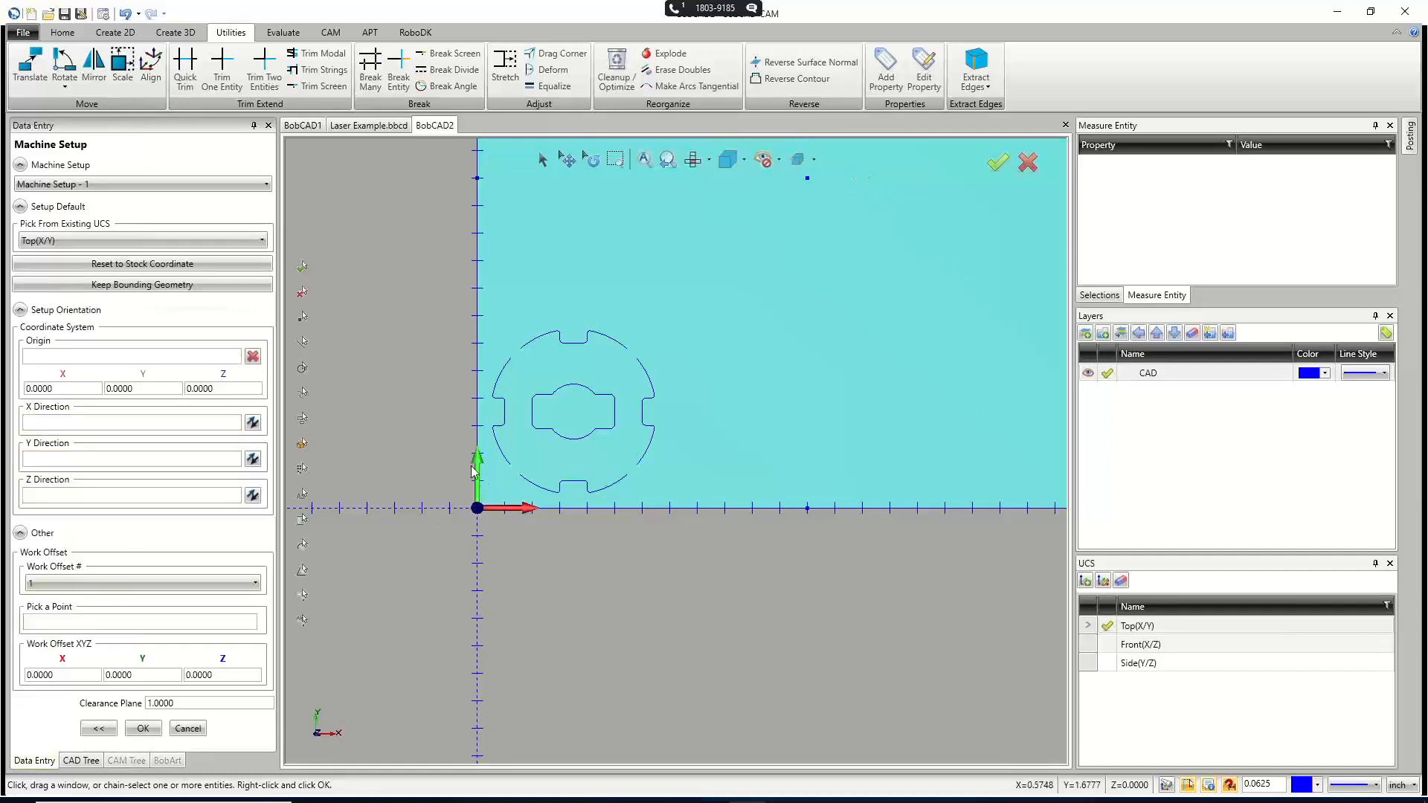
pyautogui.click(138, 725)
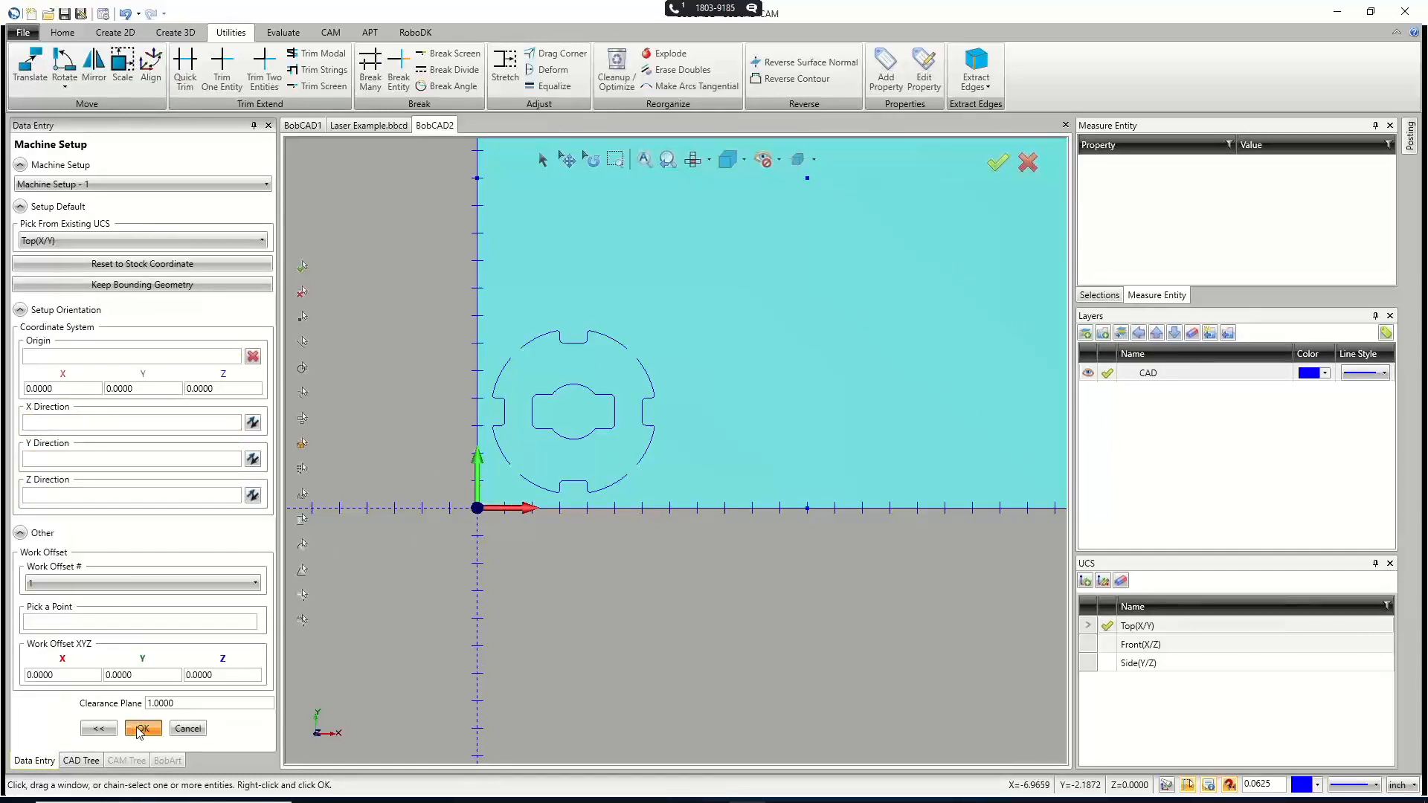
# Change the job's machine to BC_3x_Laser.
pyautogui.click(80, 238)
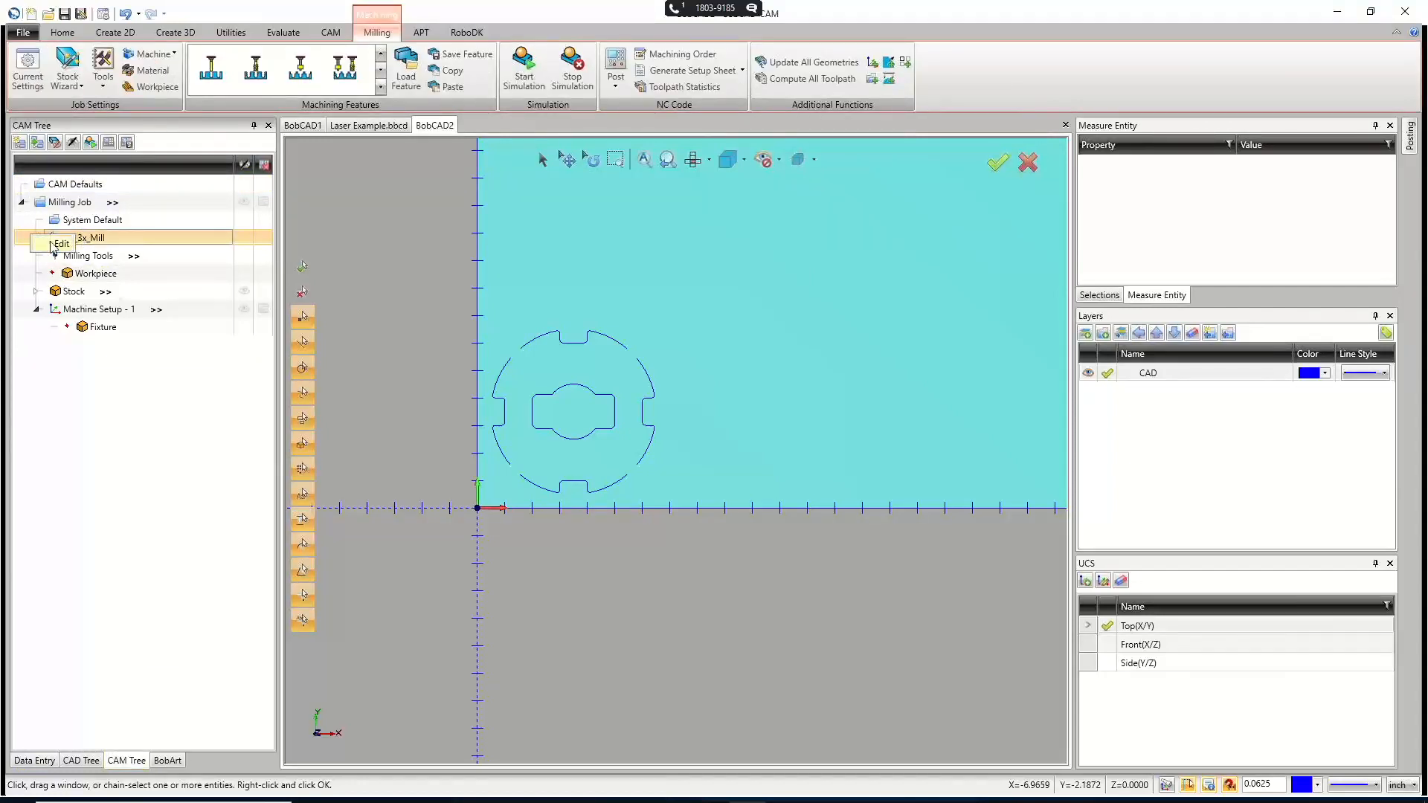
pyautogui.doubleClick(82, 238)
pyautogui.click(730, 387)
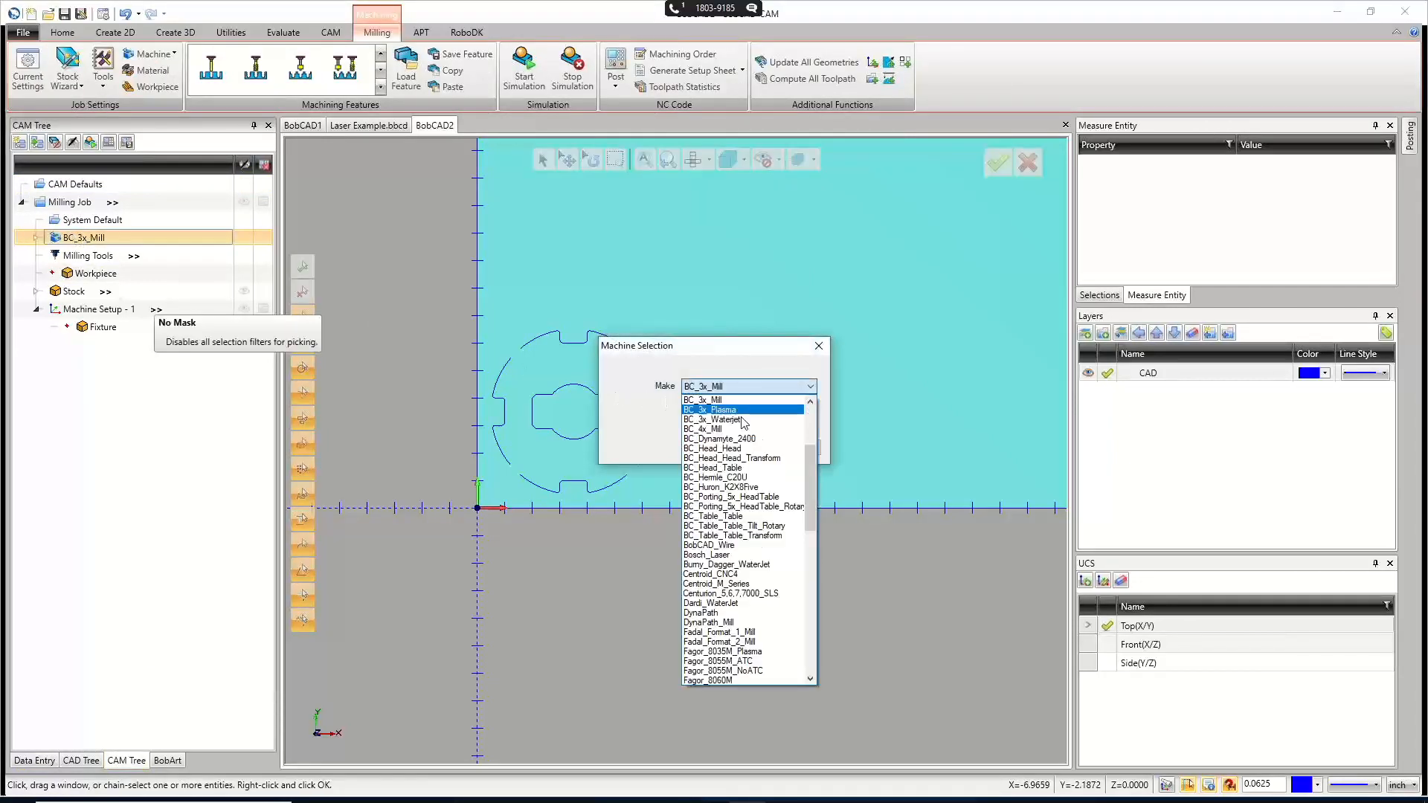
pyautogui.scroll(5, 743, 435)
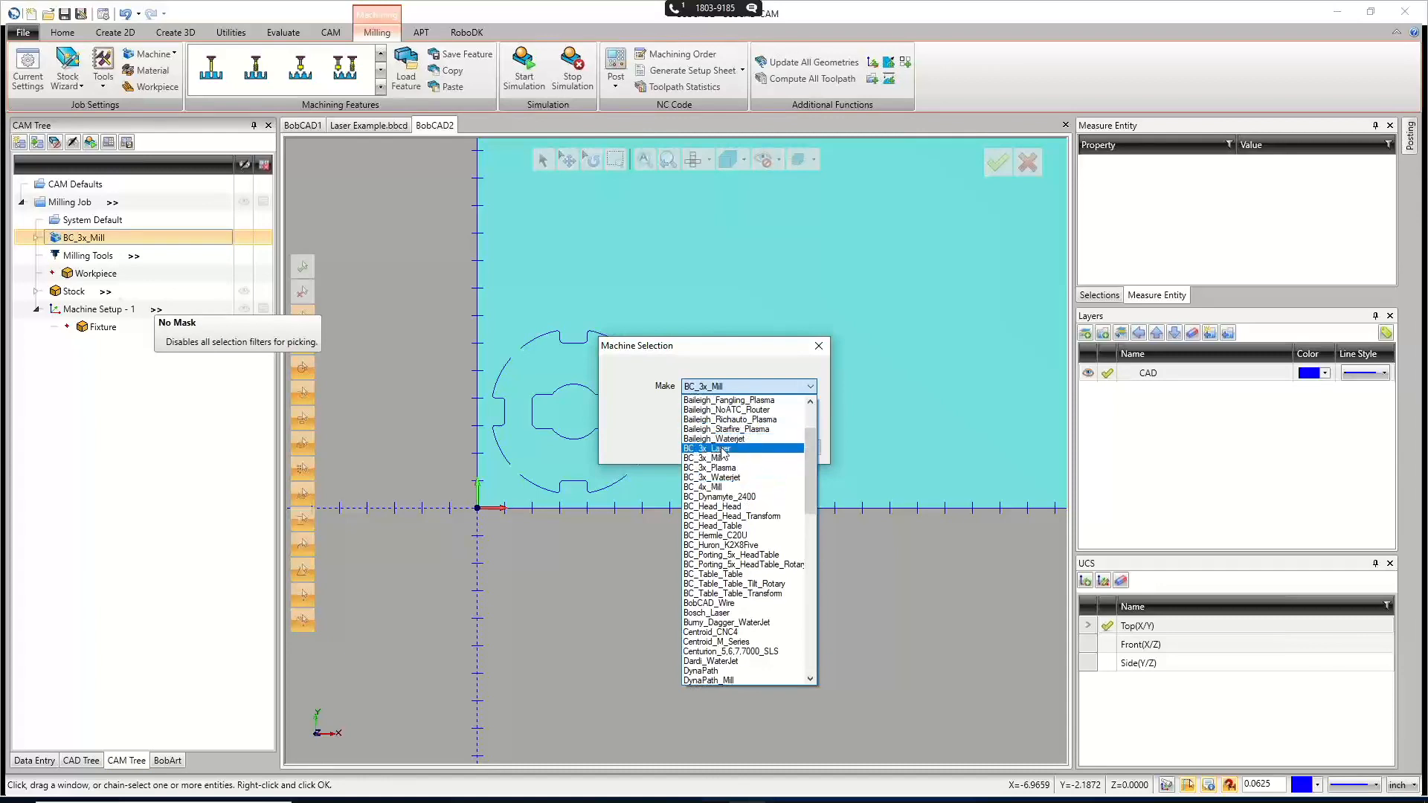
pyautogui.click(721, 446)
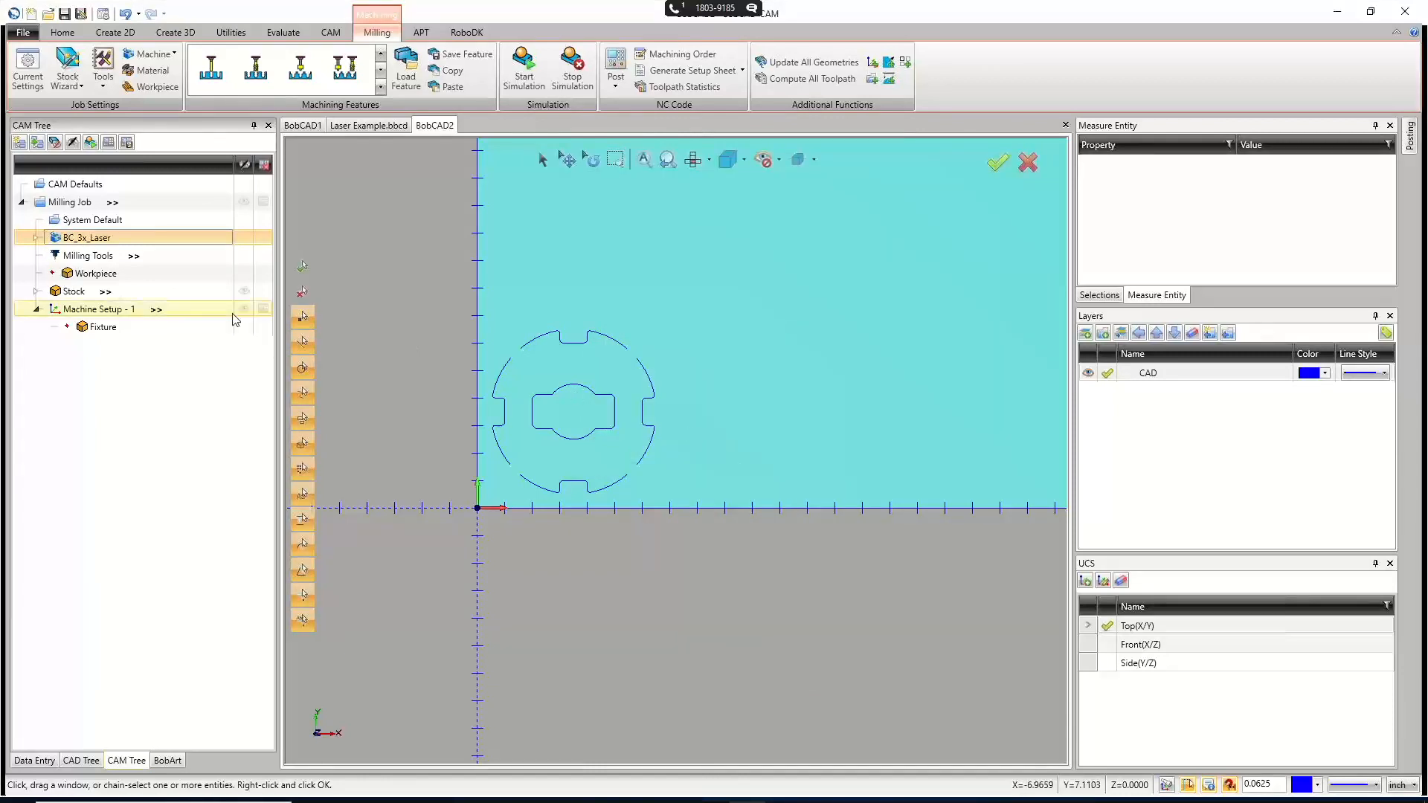
# Load the saved feature Laser Profile.bcom into Machine Setup - 1, including its Top of Feature and Depth values.
pyautogui.rightClick(92, 308)
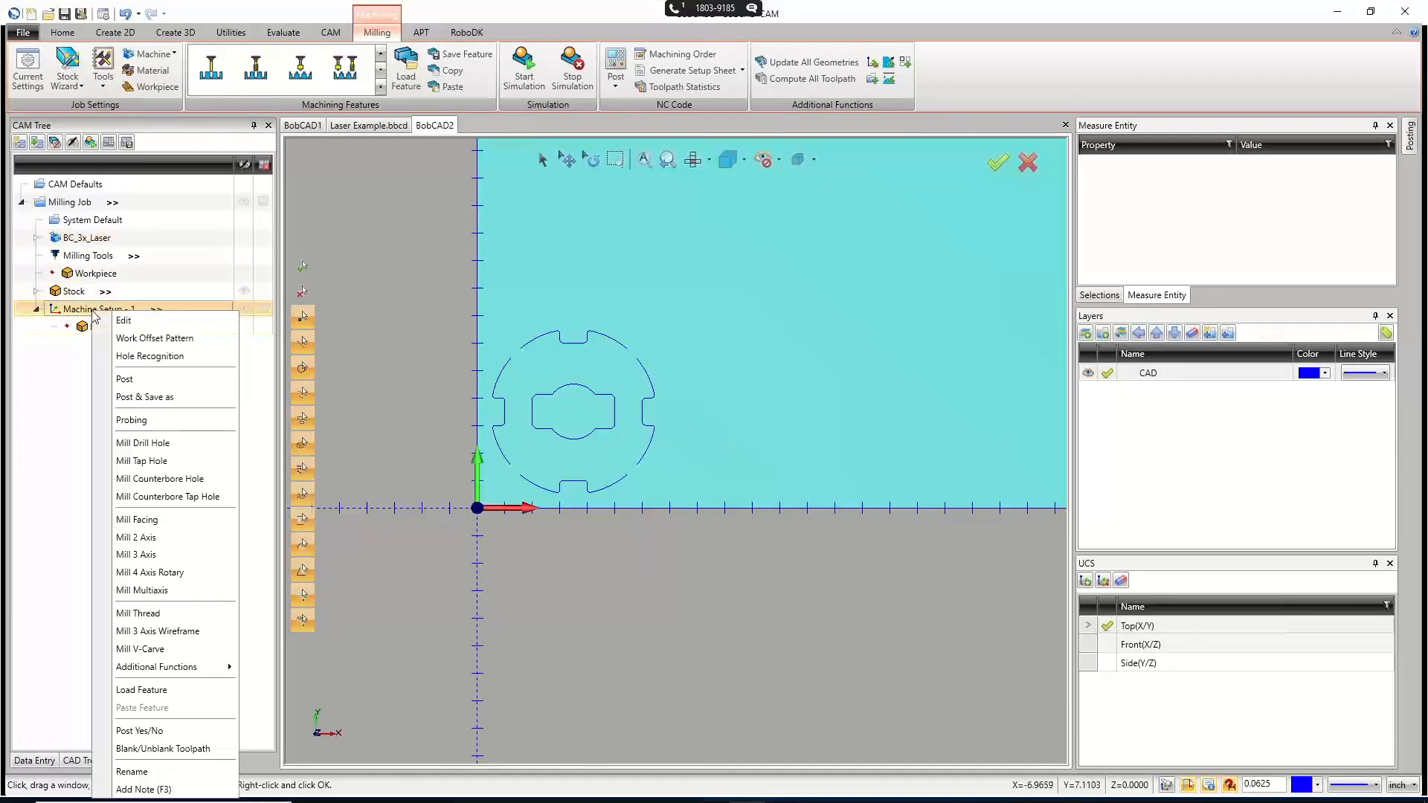
pyautogui.click(148, 690)
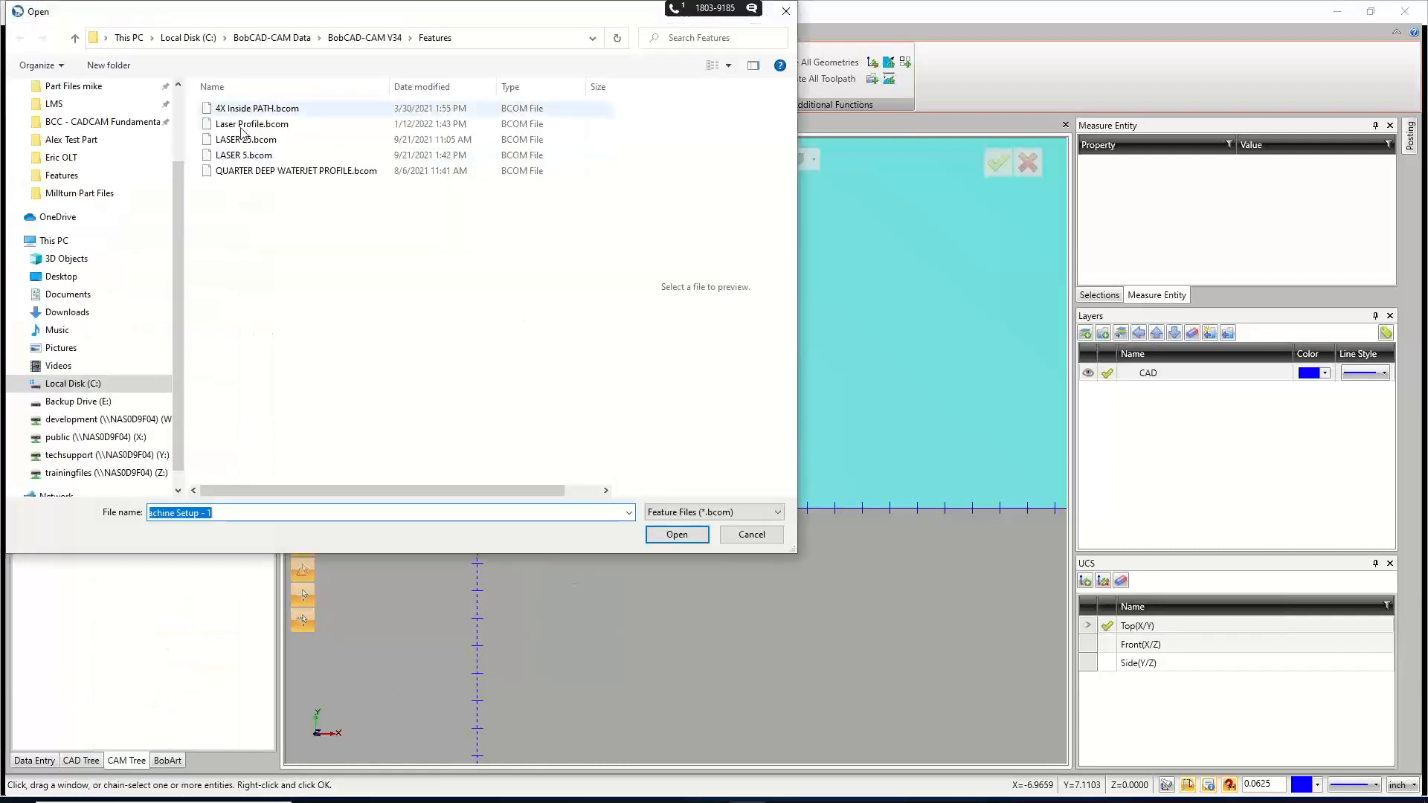
pyautogui.doubleClick(246, 124)
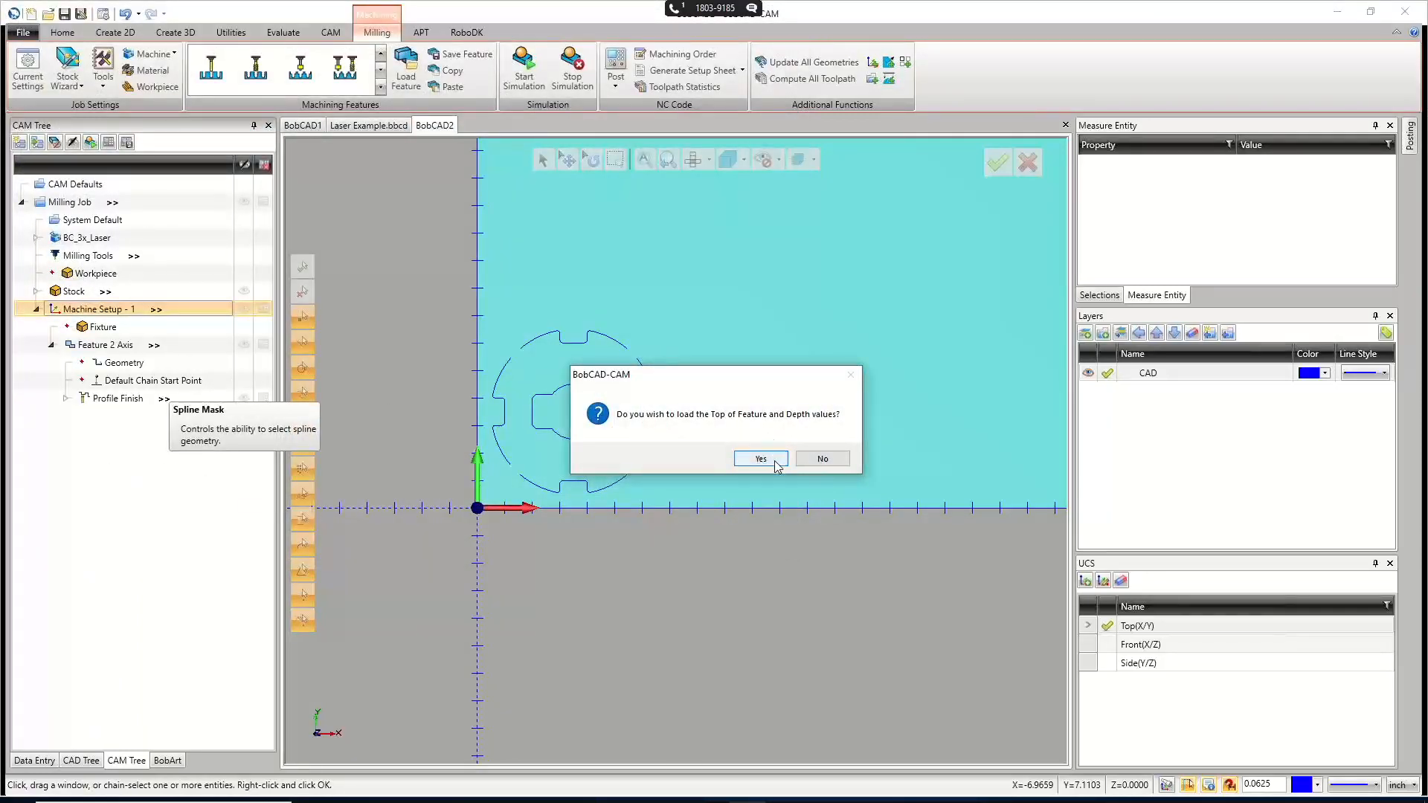
pyautogui.click(761, 458)
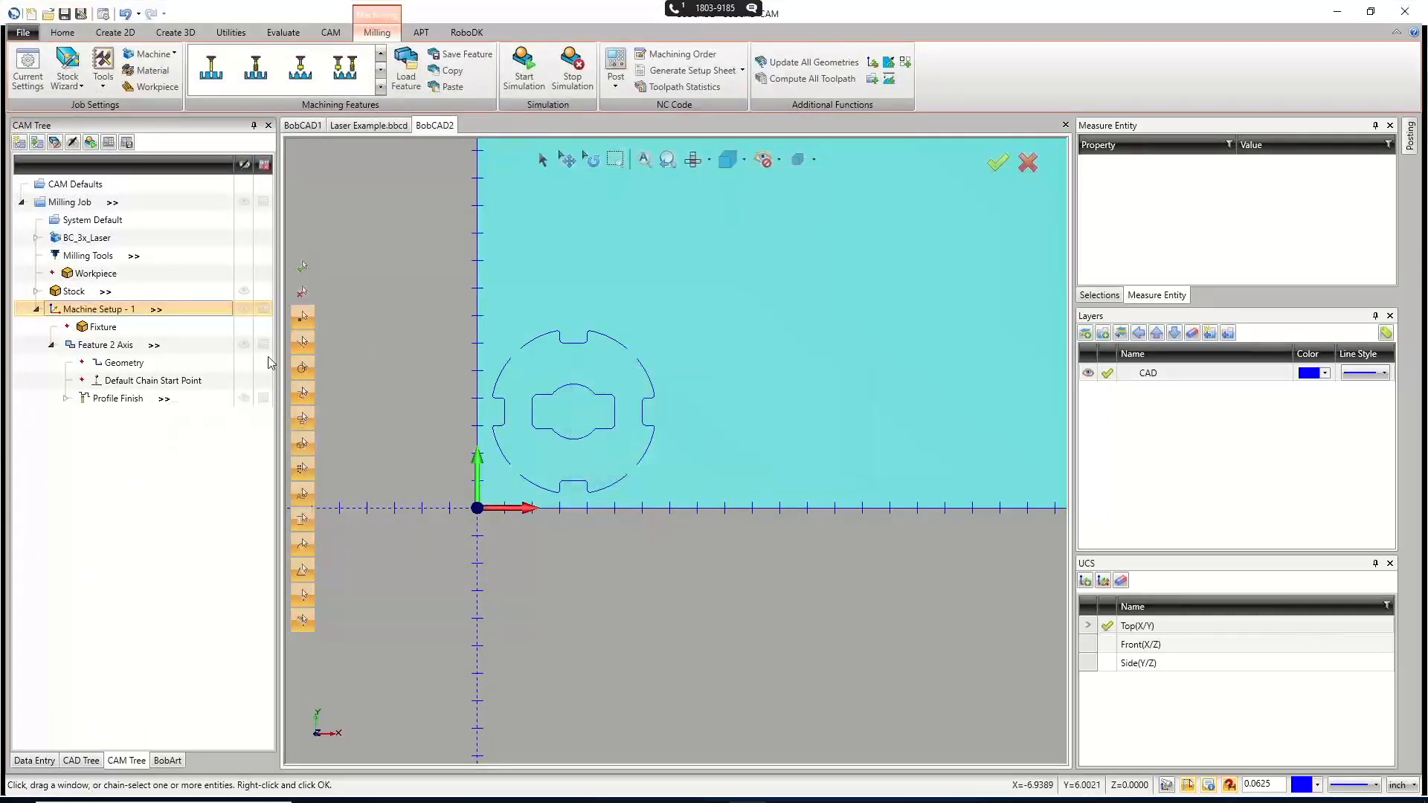
# Open the geometry selection of the 2 Axis feature.
pyautogui.doubleClick(117, 362)
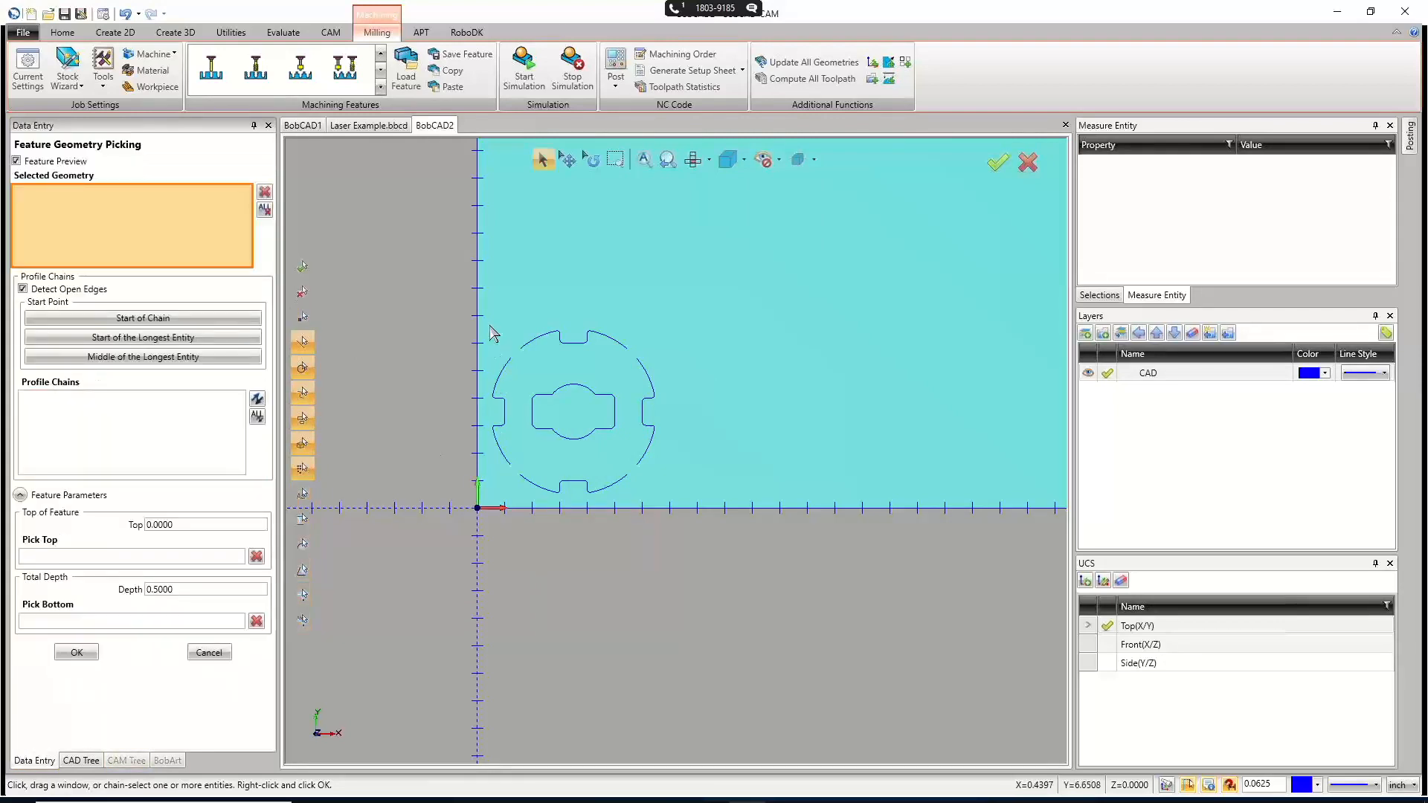
pyautogui.scroll(3, 505, 372)
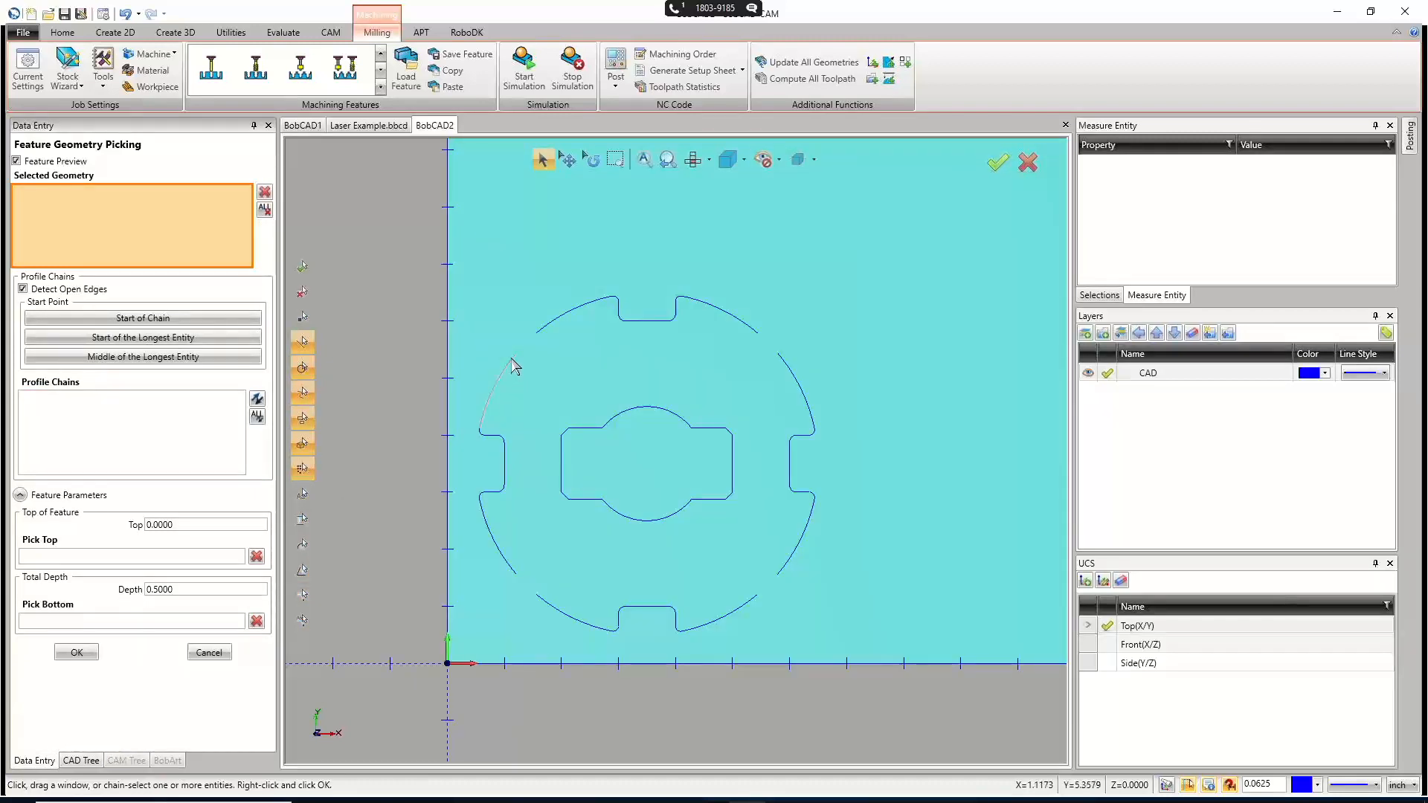
pyautogui.click(511, 361)
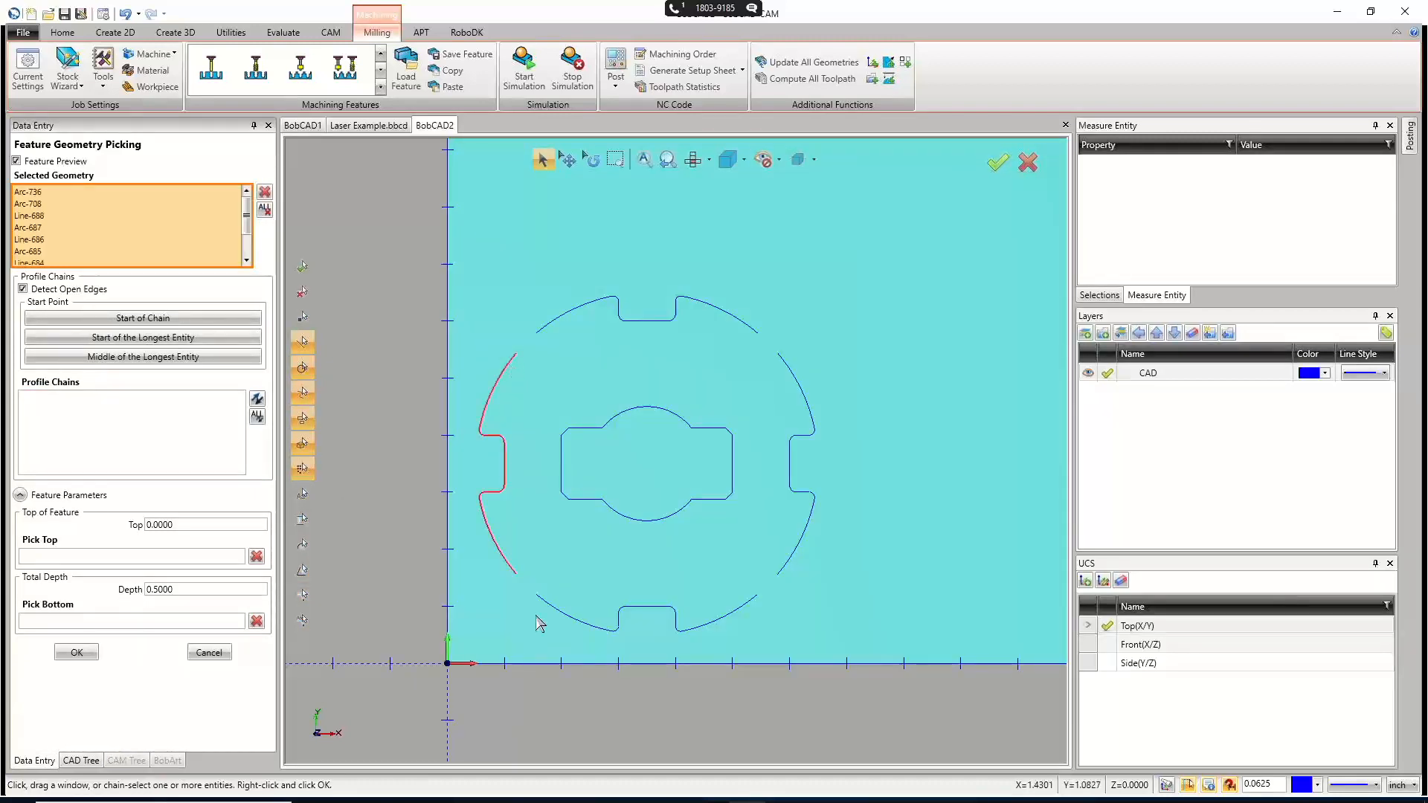
pyautogui.keyDown('shift'); pyautogui.click(509, 362); pyautogui.keyUp('shift')
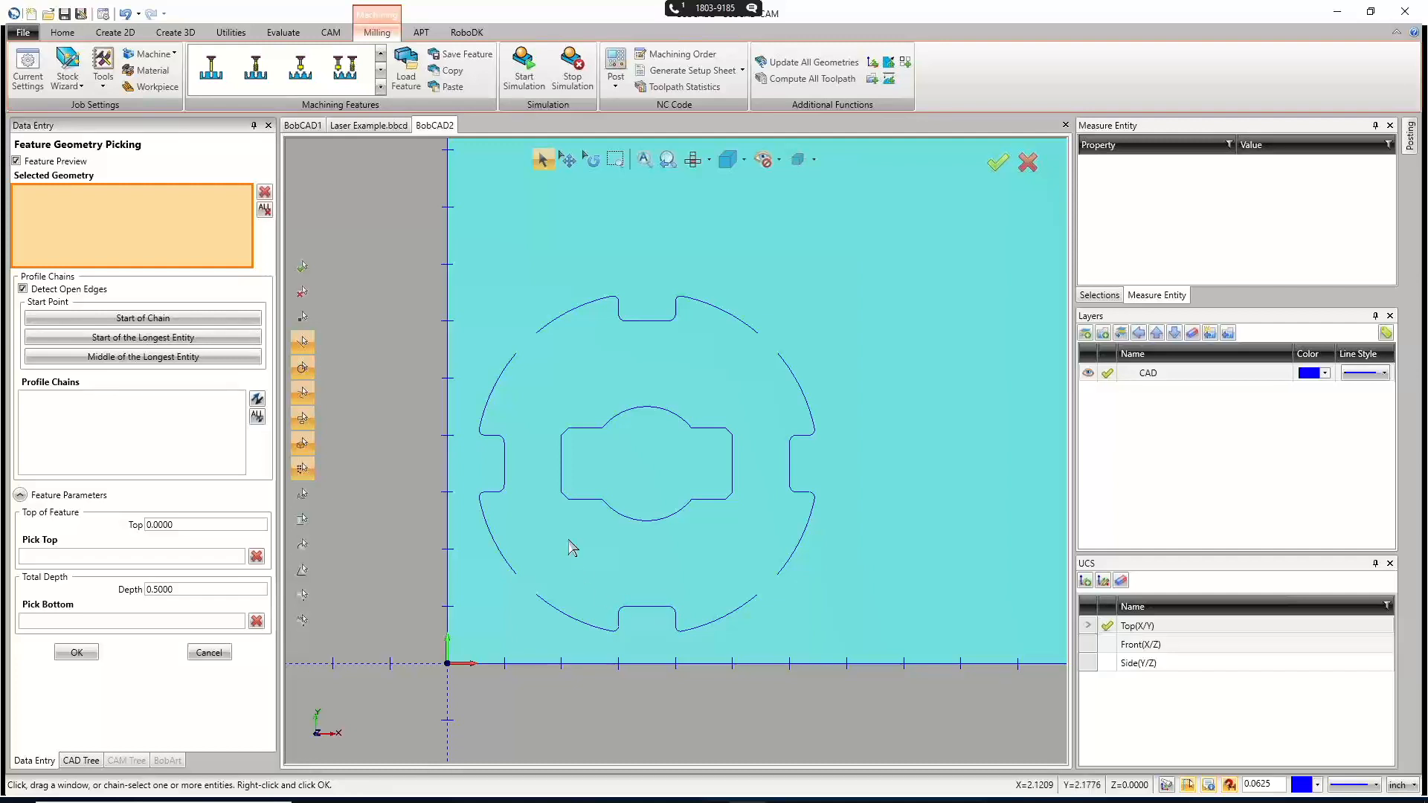
pyautogui.click(644, 609)
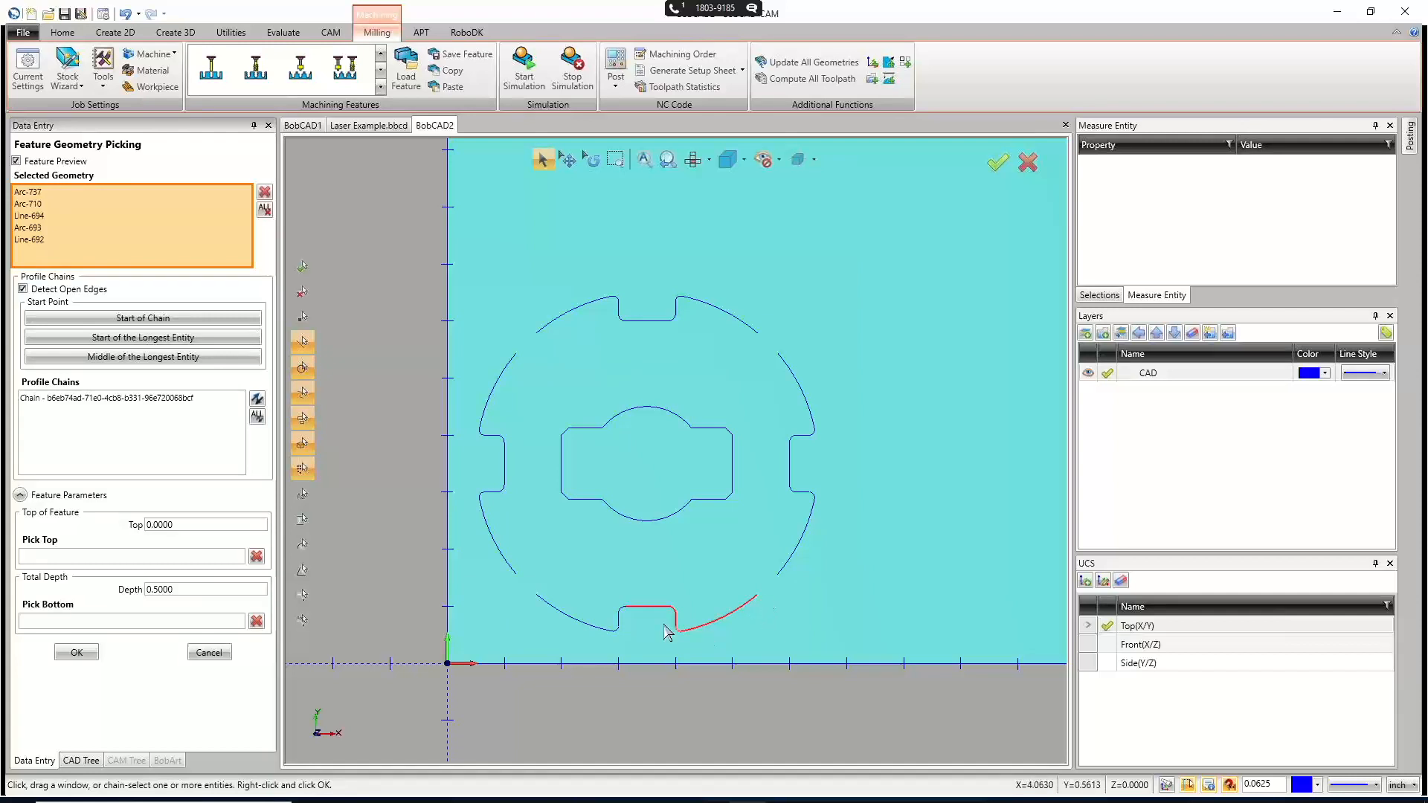
pyautogui.click(266, 210)
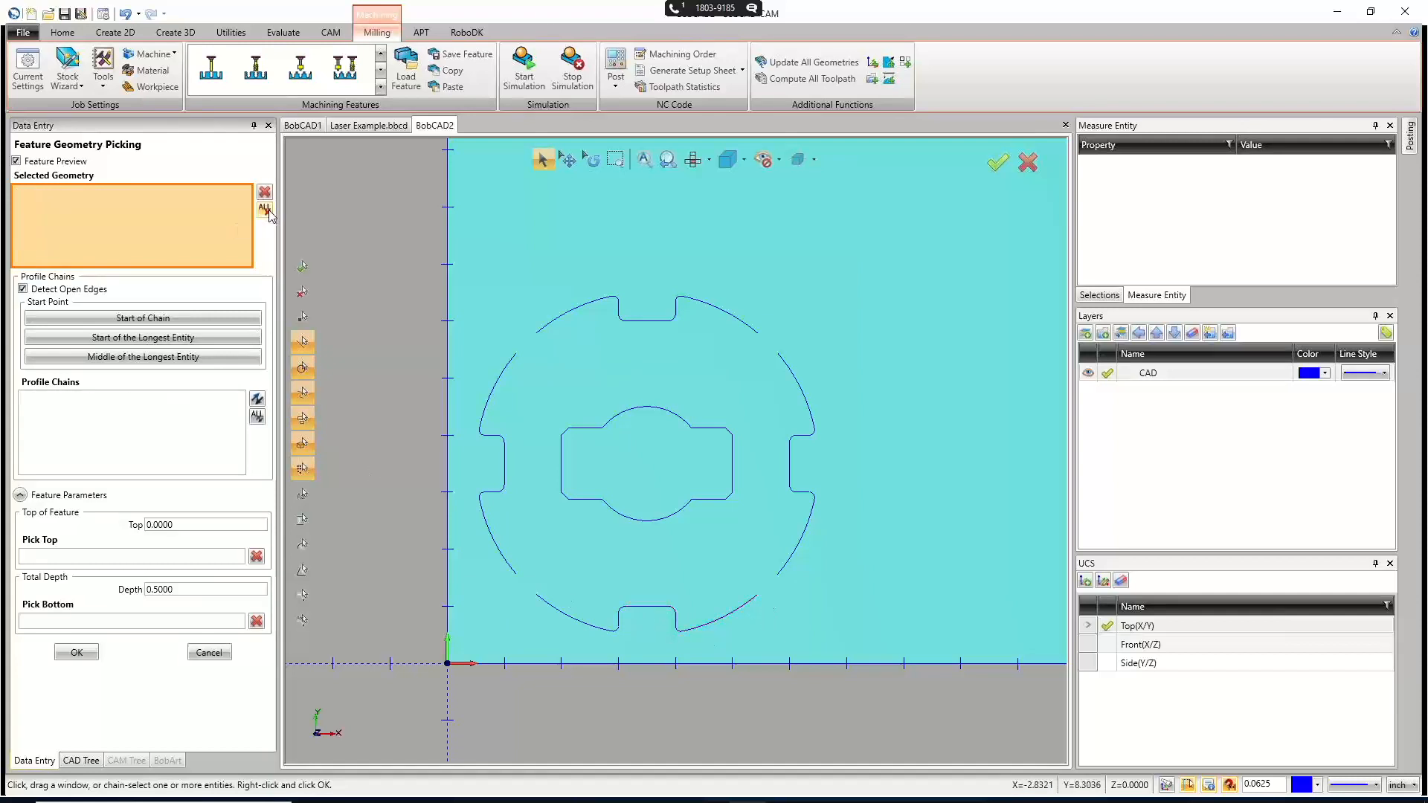
pyautogui.click(541, 599)
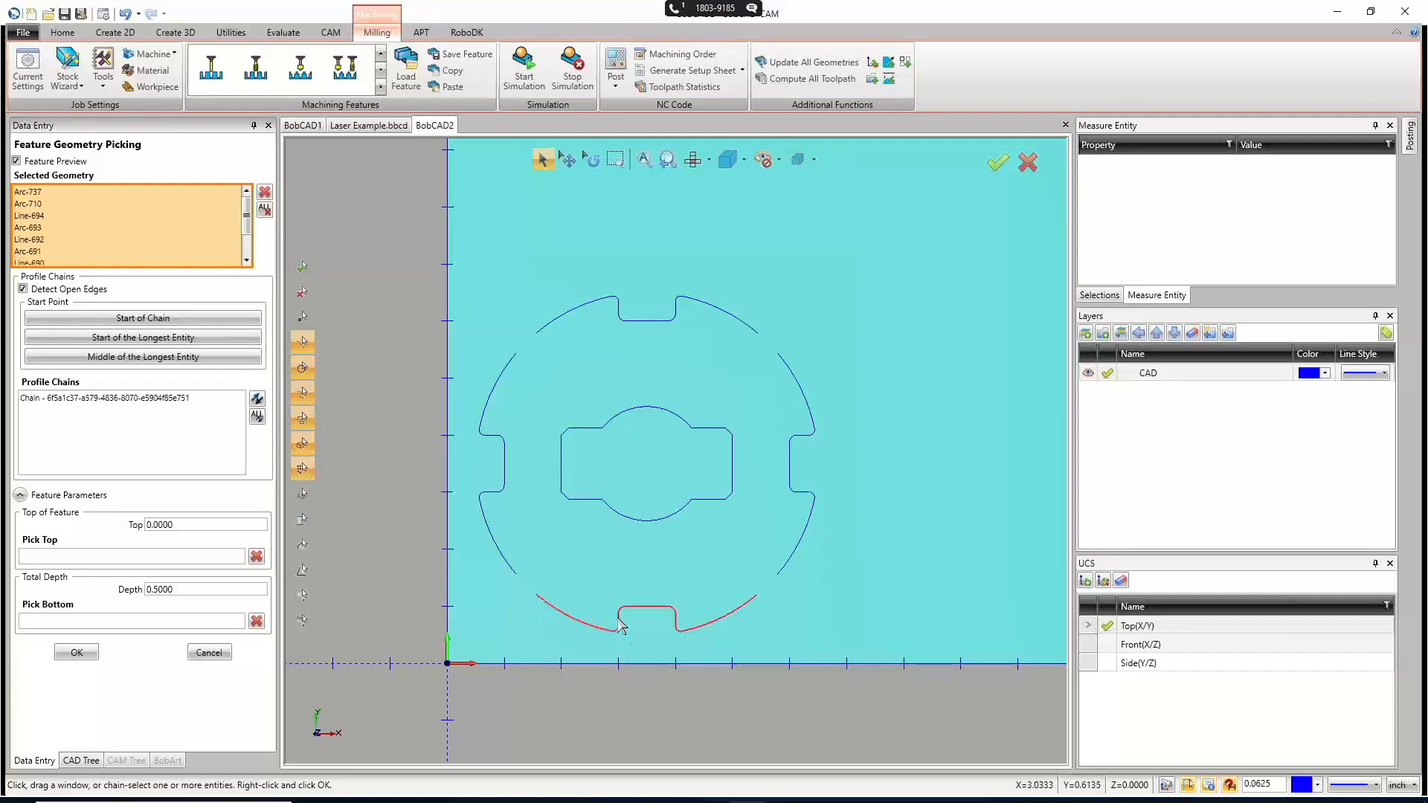
pyautogui.click(787, 569)
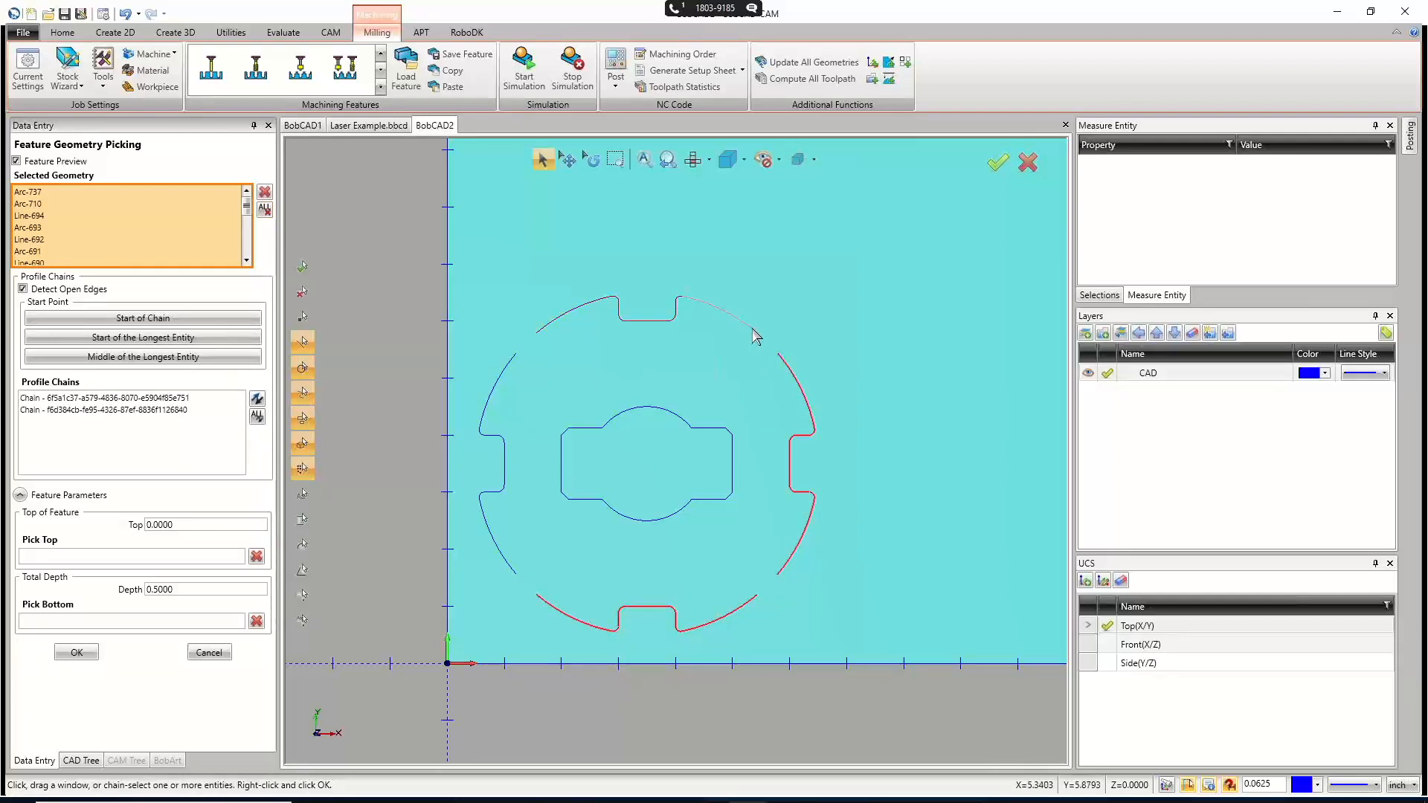
pyautogui.click(756, 334)
pyautogui.click(518, 360)
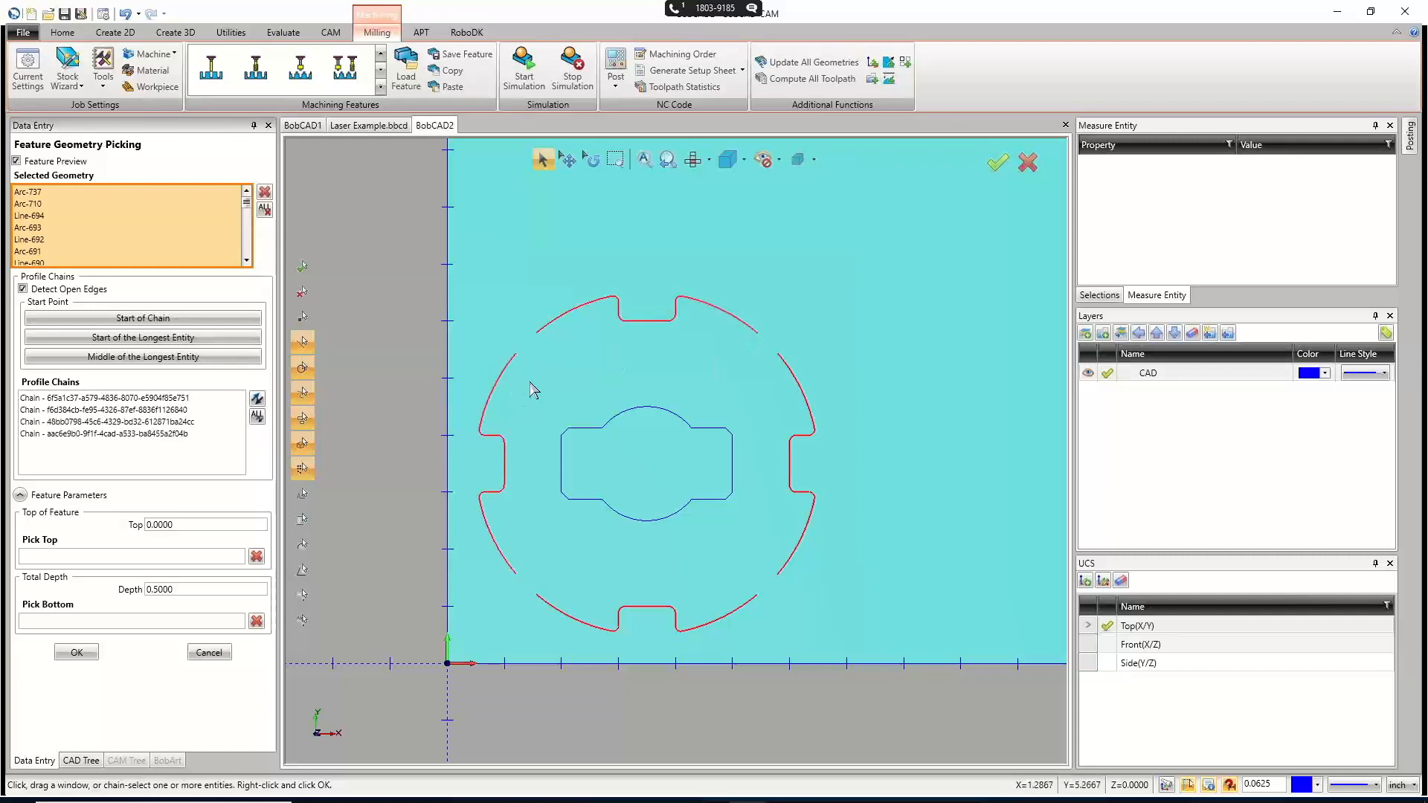
pyautogui.click(651, 411)
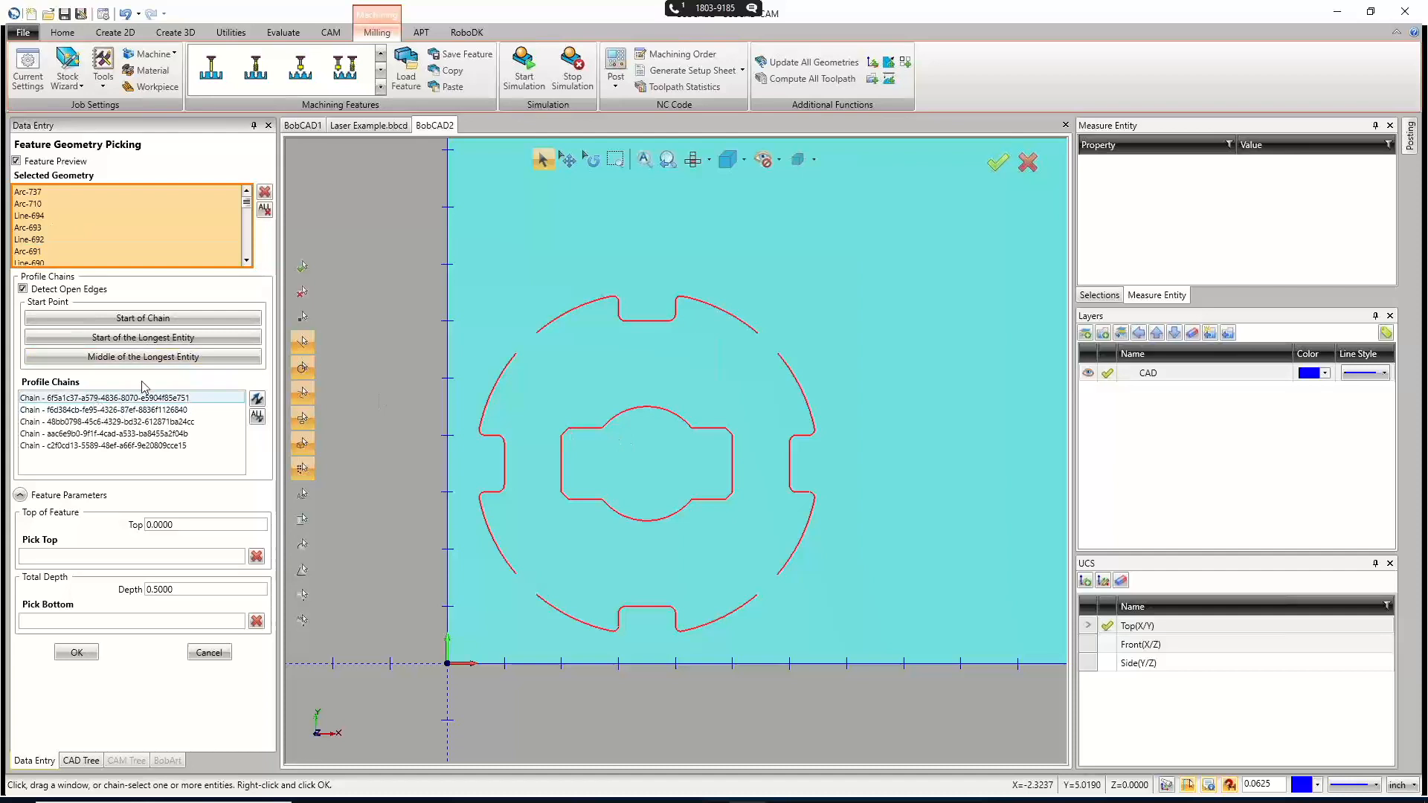
pyautogui.click(264, 209)
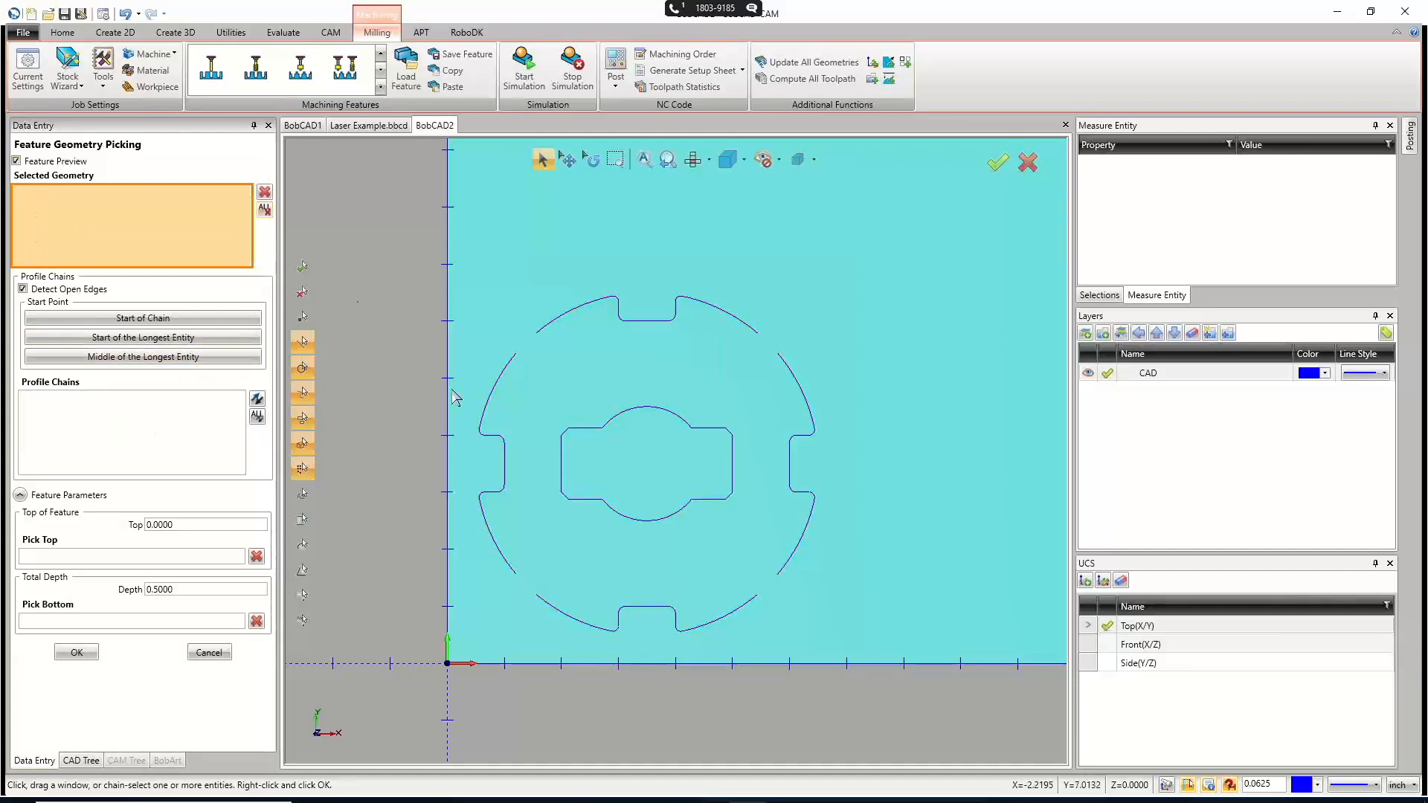
# Select the closed inner profile first, followed by the four open outer chains, as the feature's geometry.
pyautogui.click(621, 413)
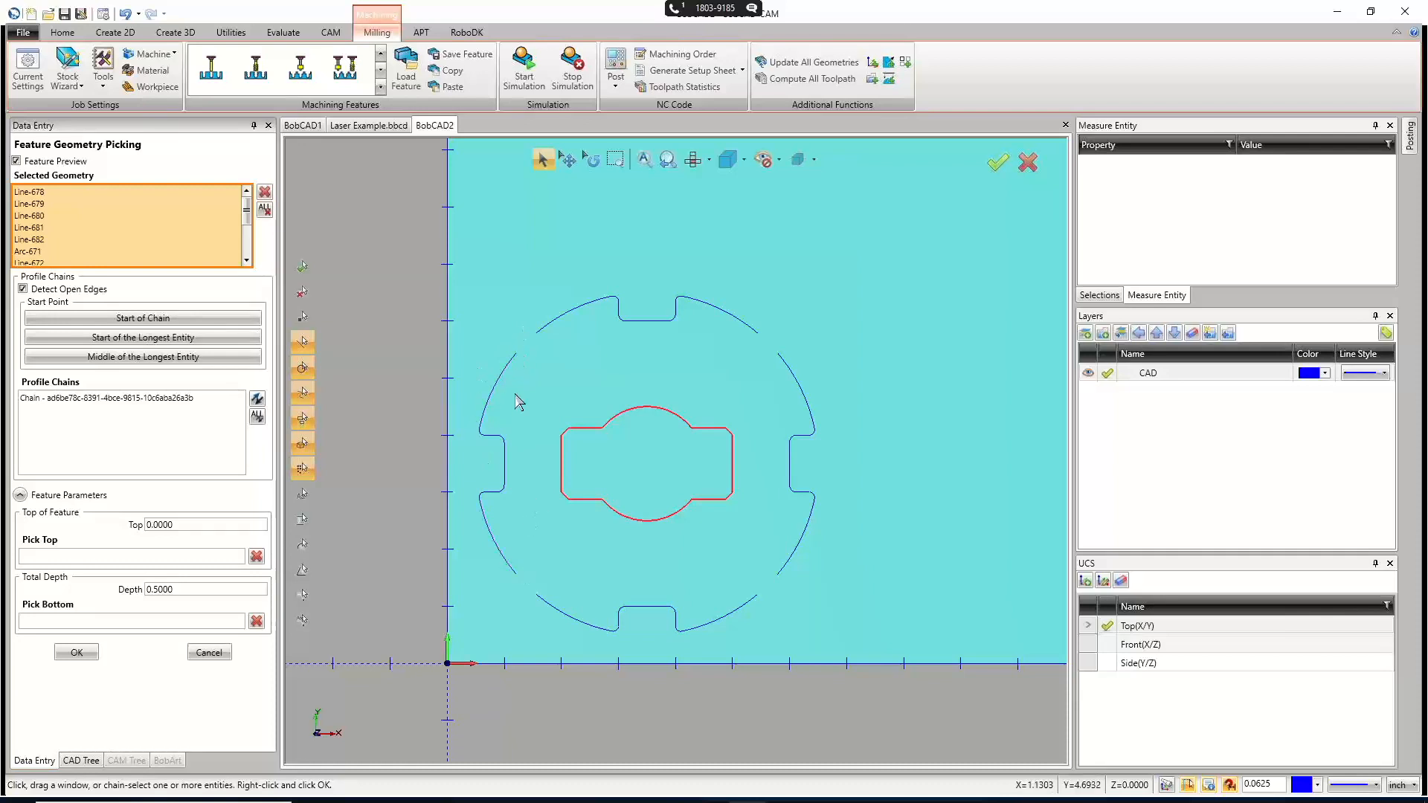
pyautogui.click(515, 360)
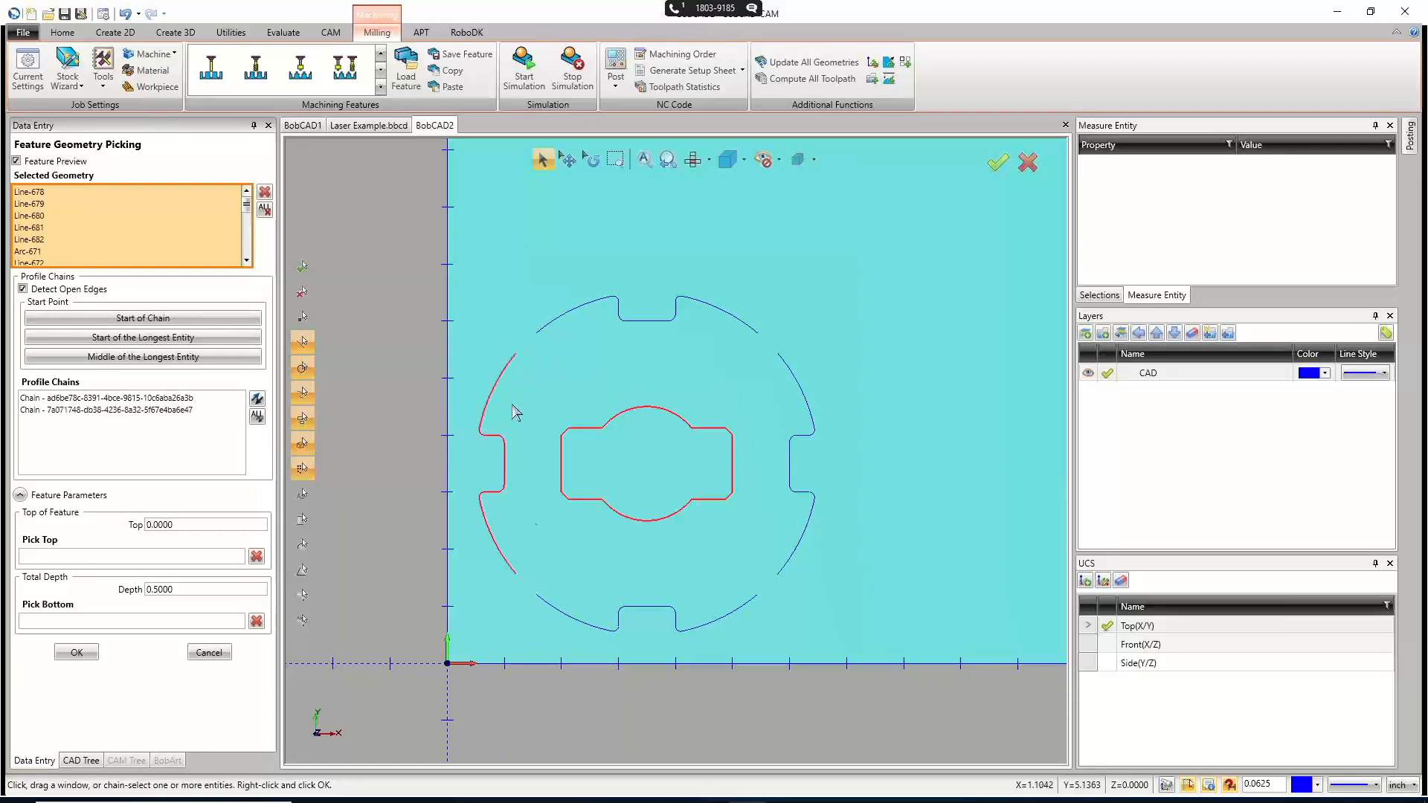
pyautogui.click(545, 604)
pyautogui.click(781, 577)
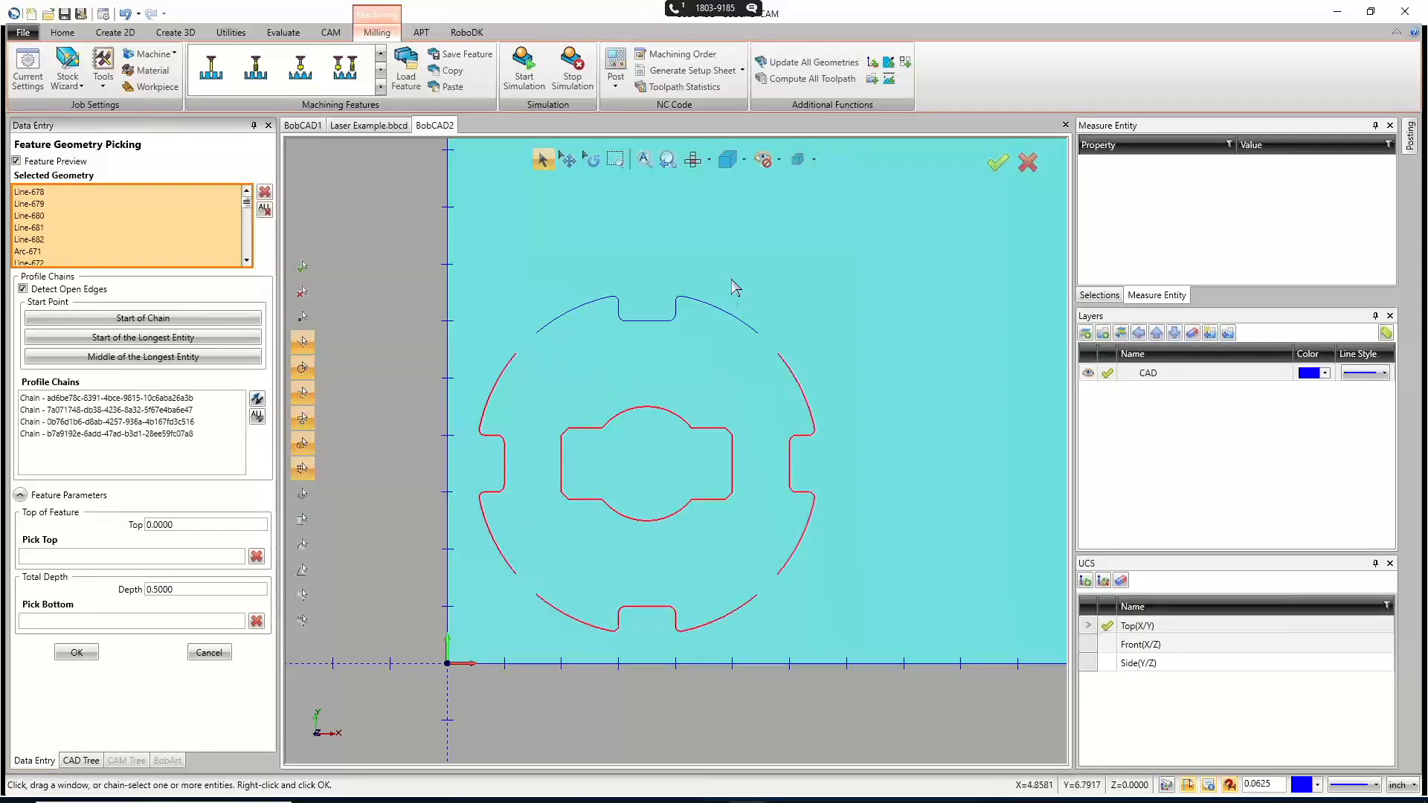
pyautogui.click(757, 336)
# Move the inner profile chain's start point to the middle of its right-hand vertical line.
pyautogui.click(303, 316)
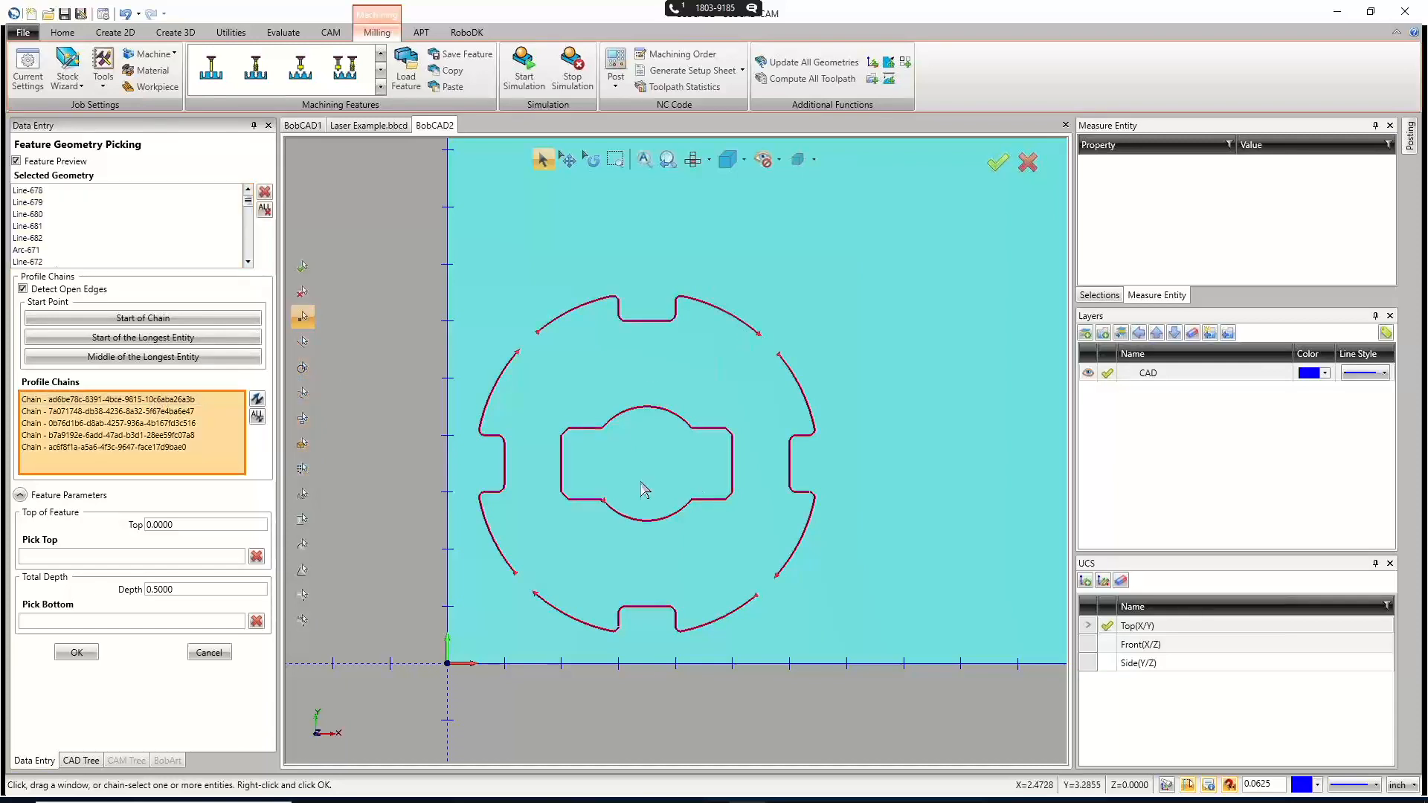
pyautogui.scroll(5, 679, 487)
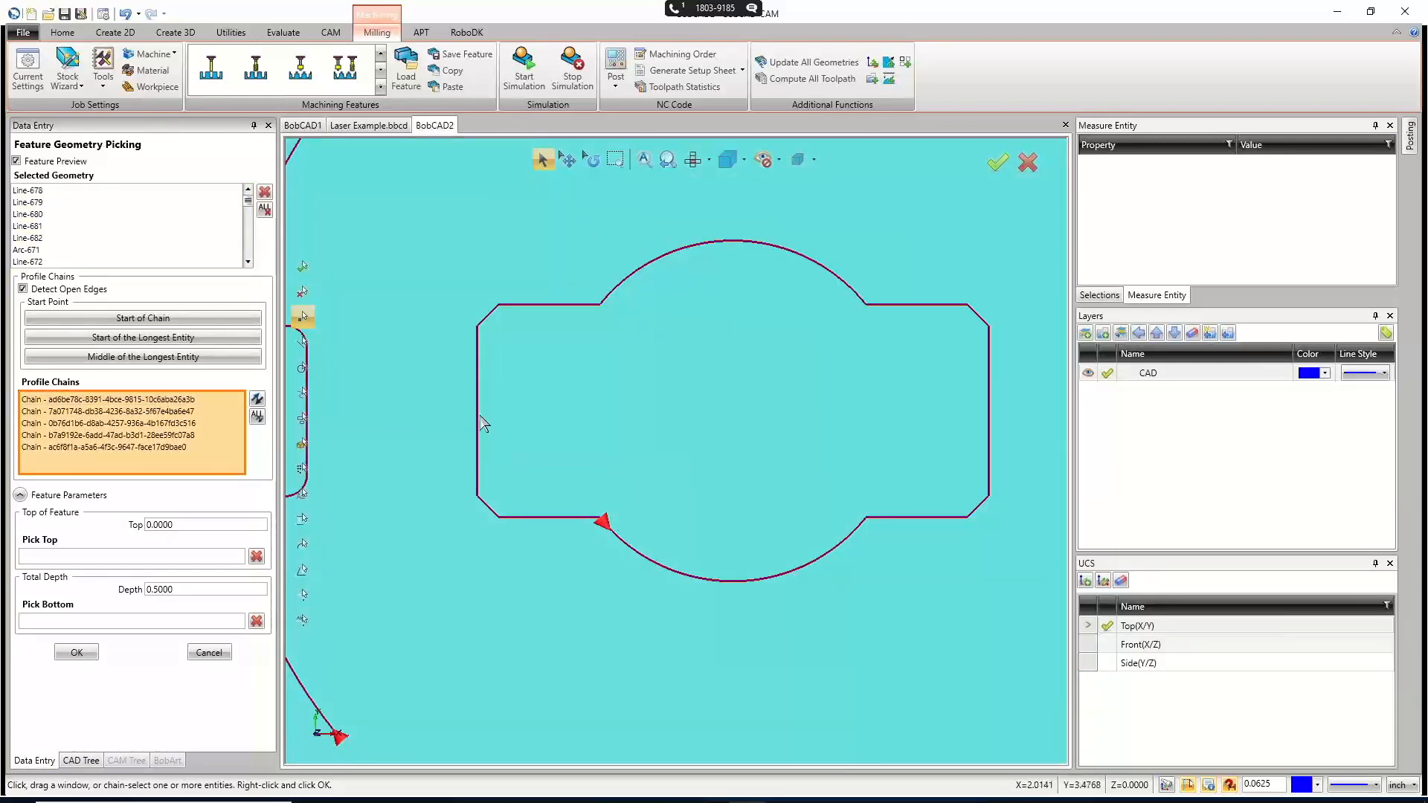
pyautogui.click(479, 419)
pyautogui.click(989, 409)
pyautogui.scroll(-4, 856, 376)
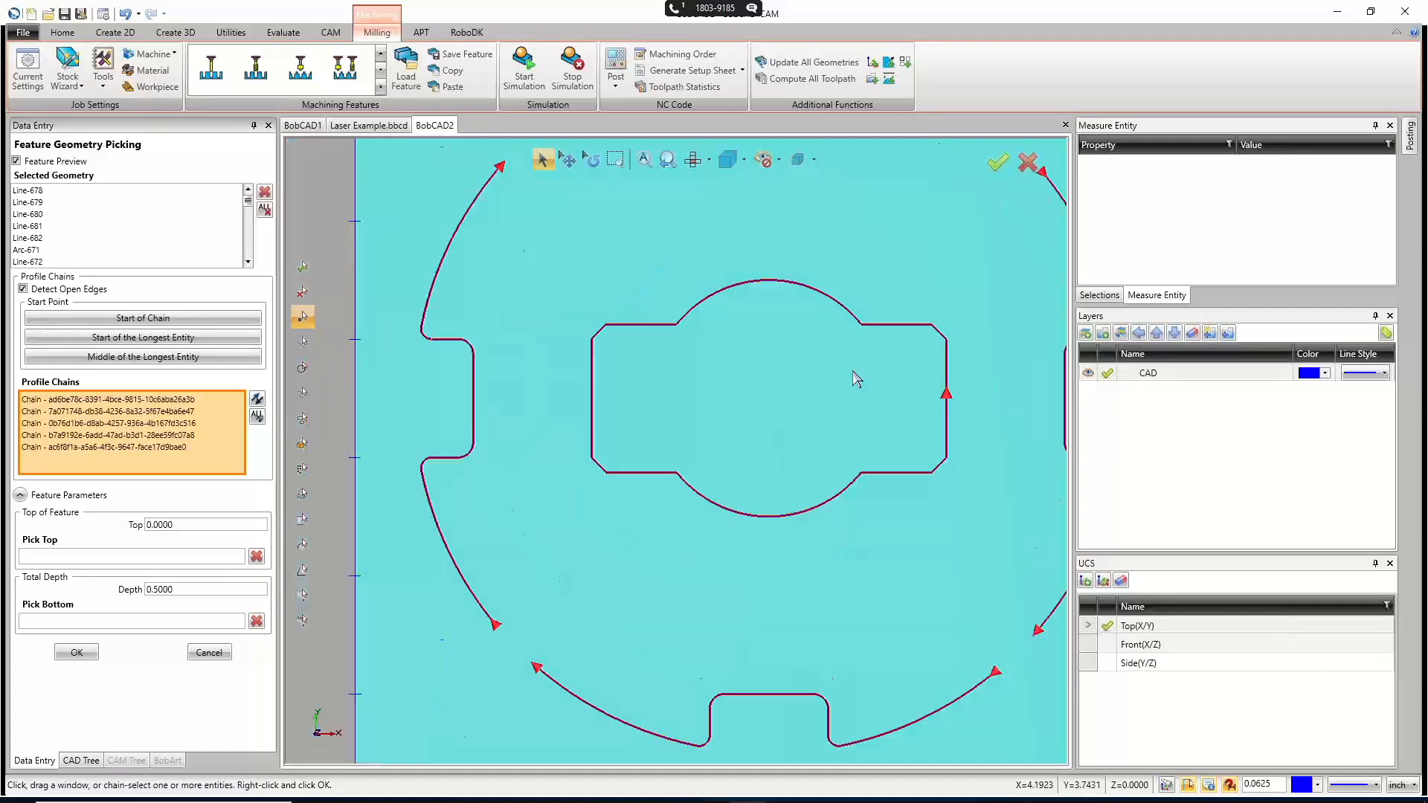
# Check the chain directions around the outer gaps, reverse all profile chains, and accept the feature geometry.
pyautogui.scroll(6, 898, 539)
pyautogui.scroll(-3, 829, 532)
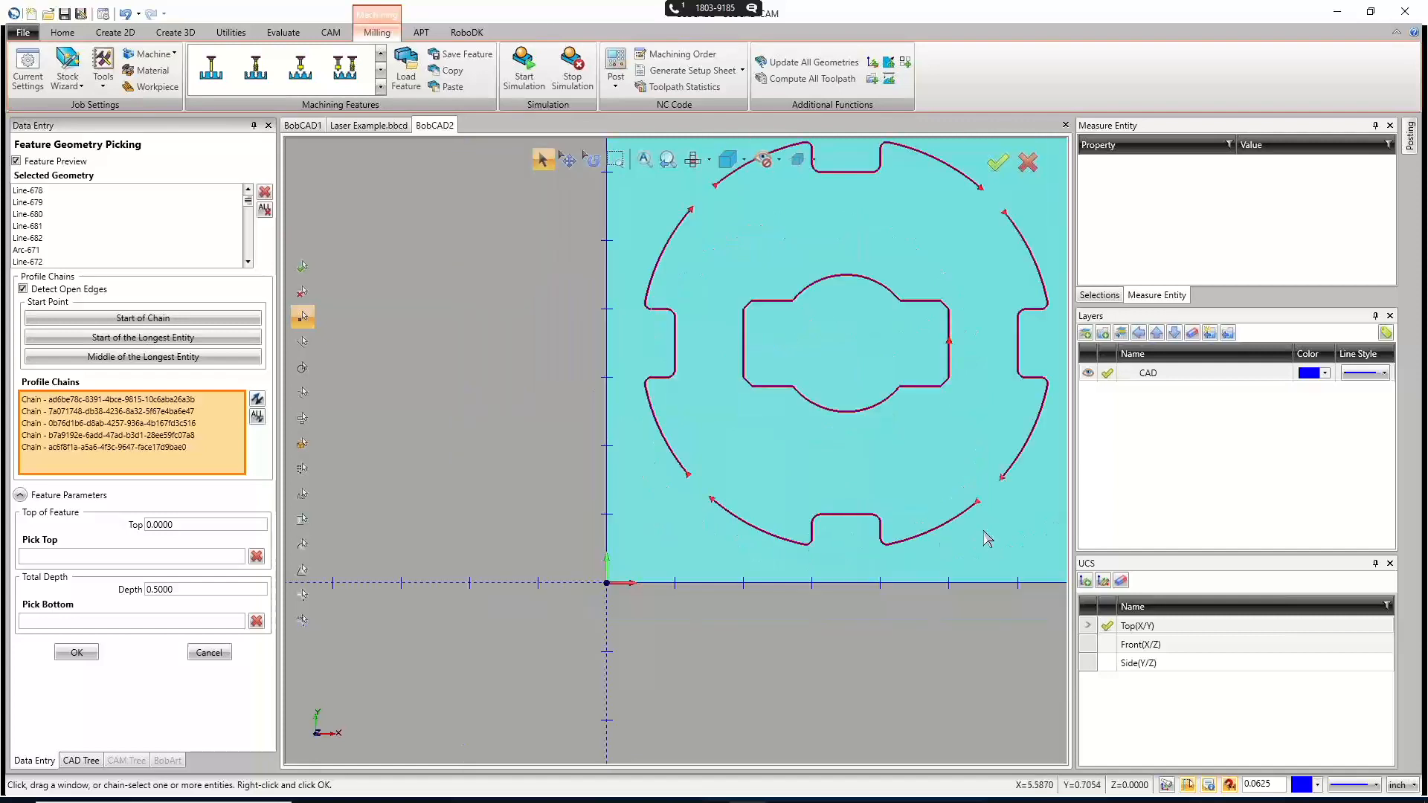
pyautogui.scroll(5, 989, 539)
pyautogui.scroll(-4, 807, 558)
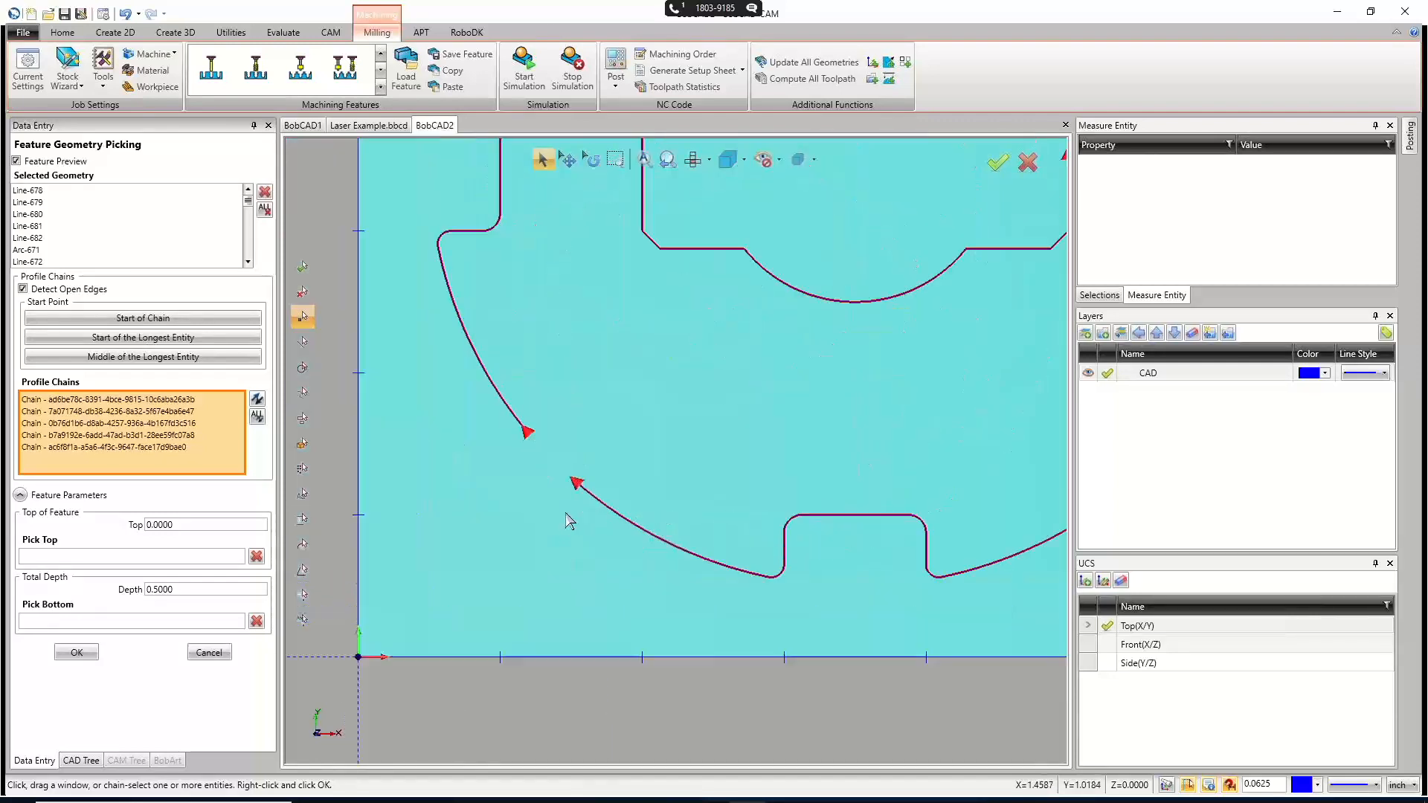
pyautogui.scroll(3, 569, 491)
pyautogui.scroll(-3, 611, 459)
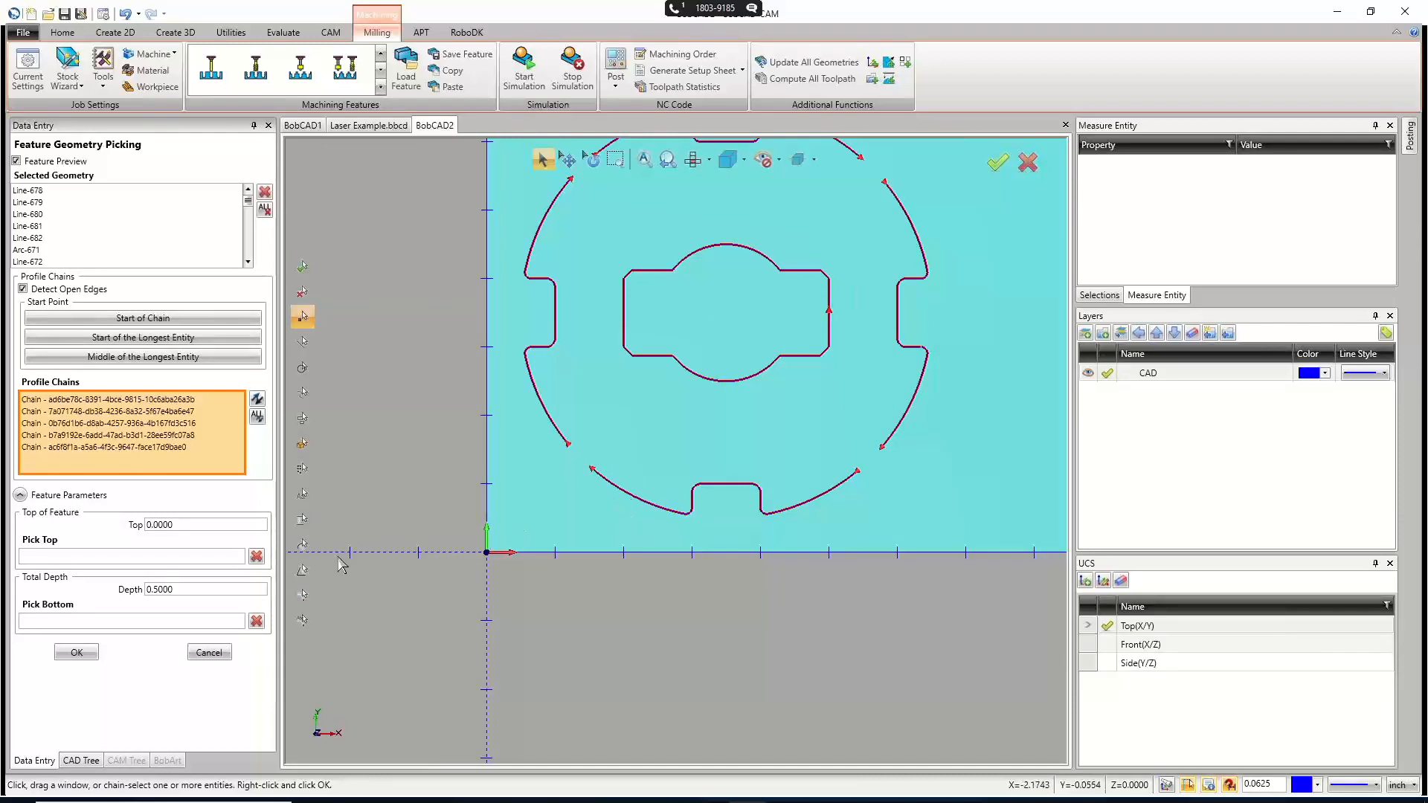
pyautogui.click(257, 417)
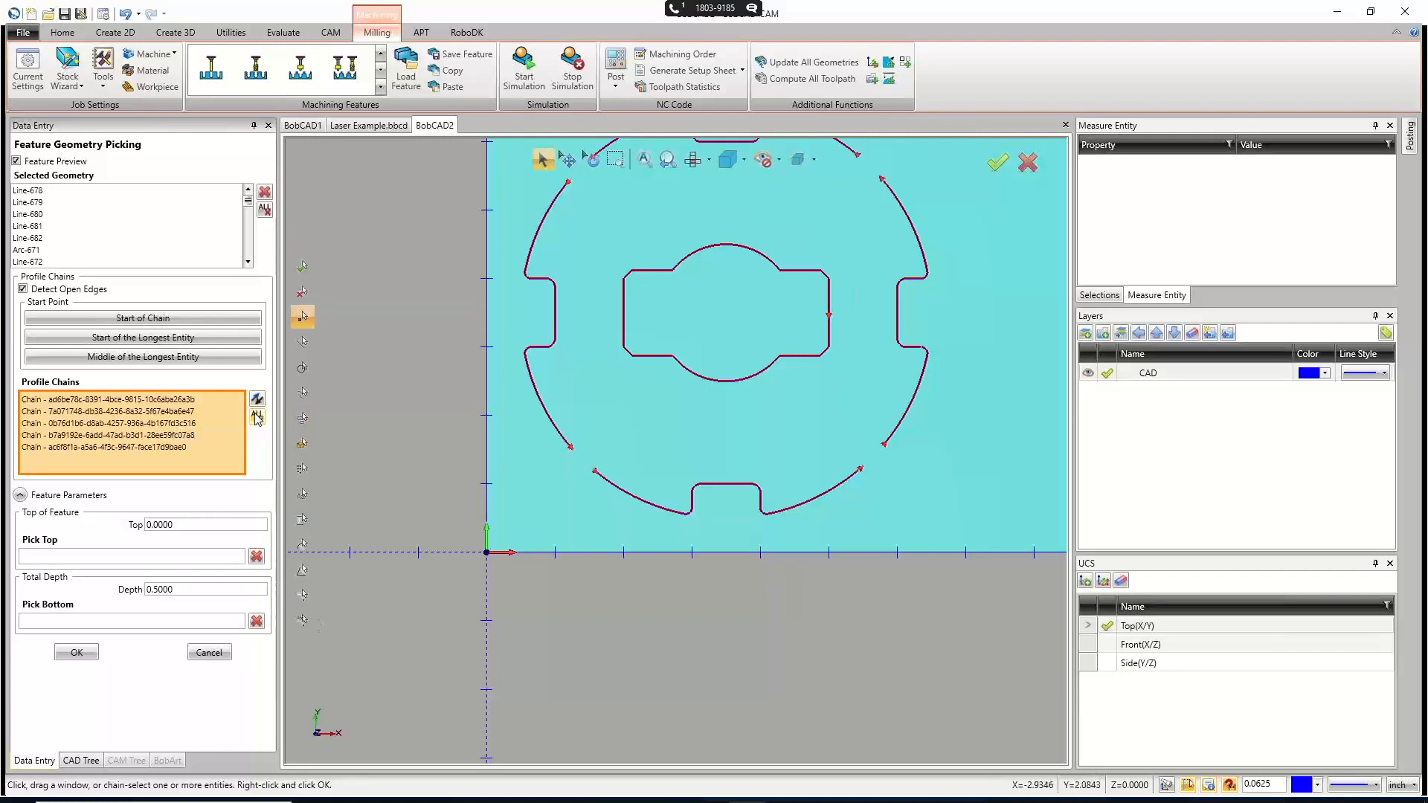
pyautogui.click(77, 652)
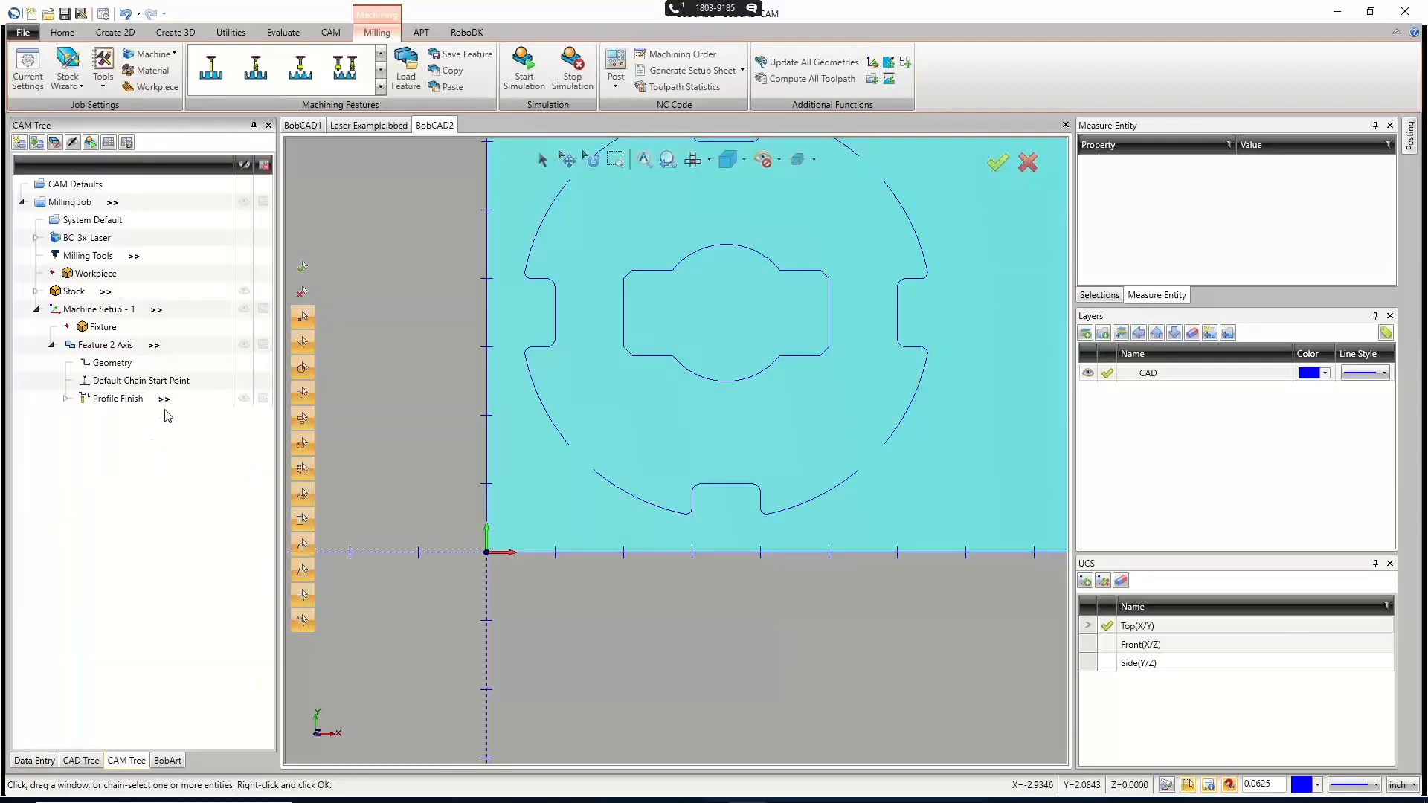
# Edit the 2 Axis feature's leads to an Overlap Amount of 0 and compute the toolpath.
pyautogui.rightClick(121, 345)
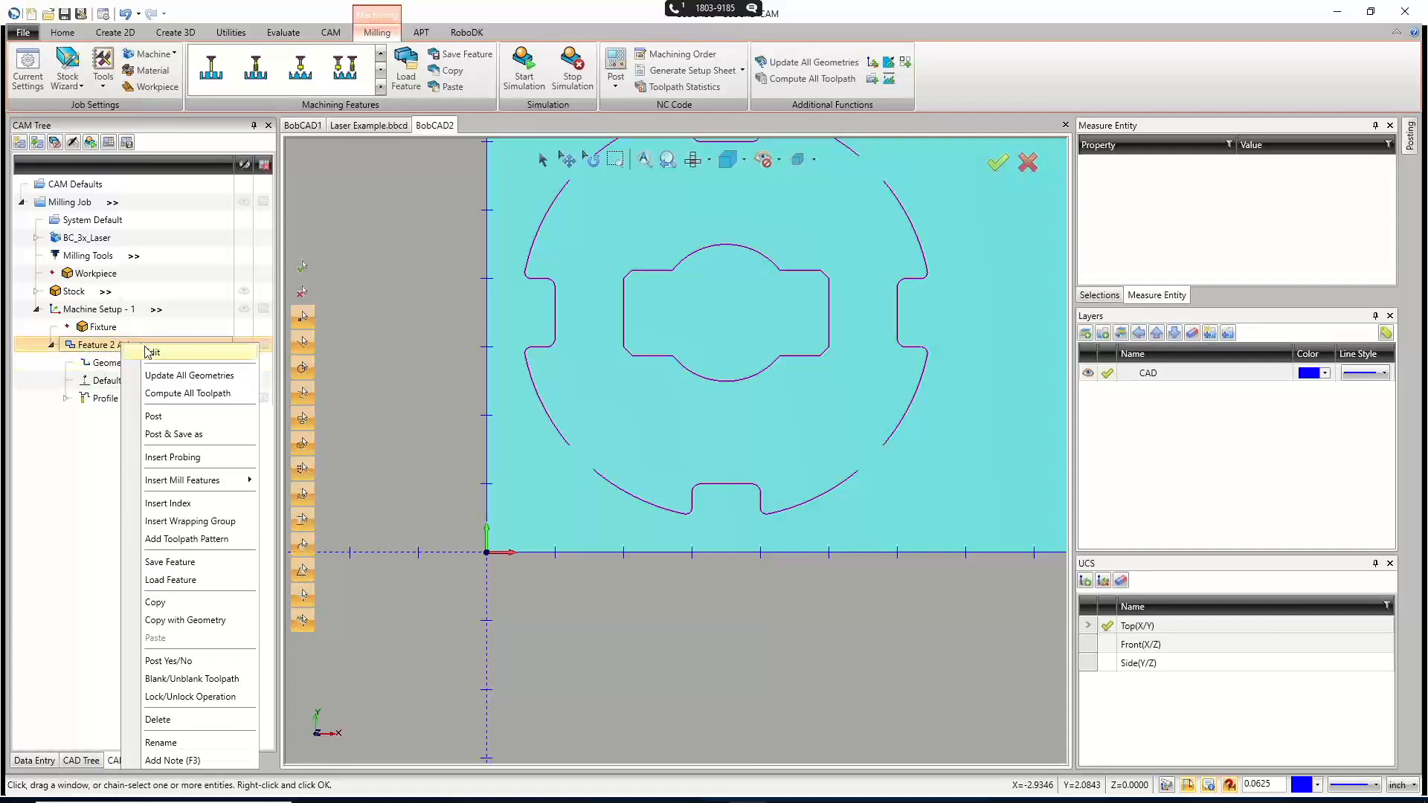
pyautogui.click(151, 352)
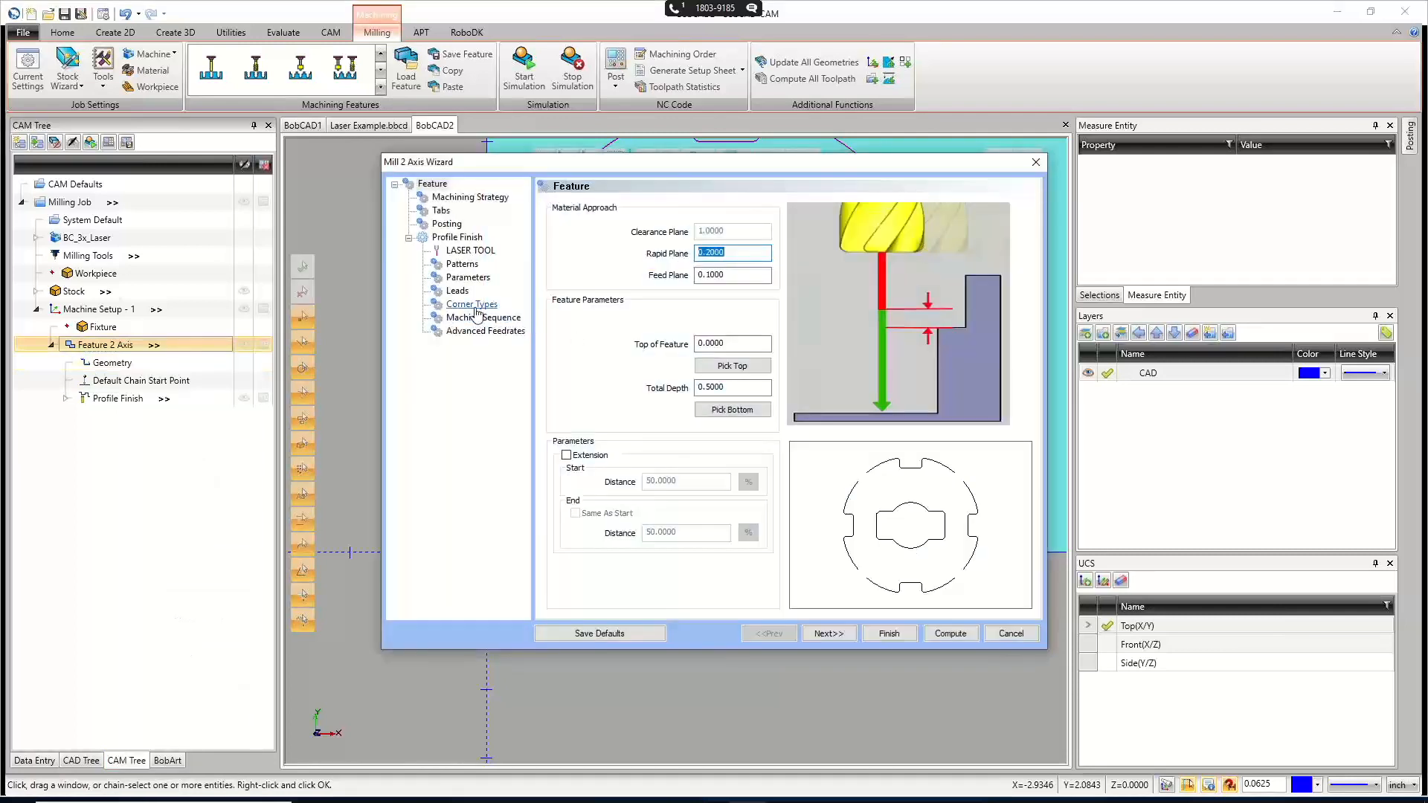
pyautogui.click(458, 292)
pyautogui.moveTo(1010, 594); pyautogui.dragTo(953, 604)
pyautogui.press('BackSpace')
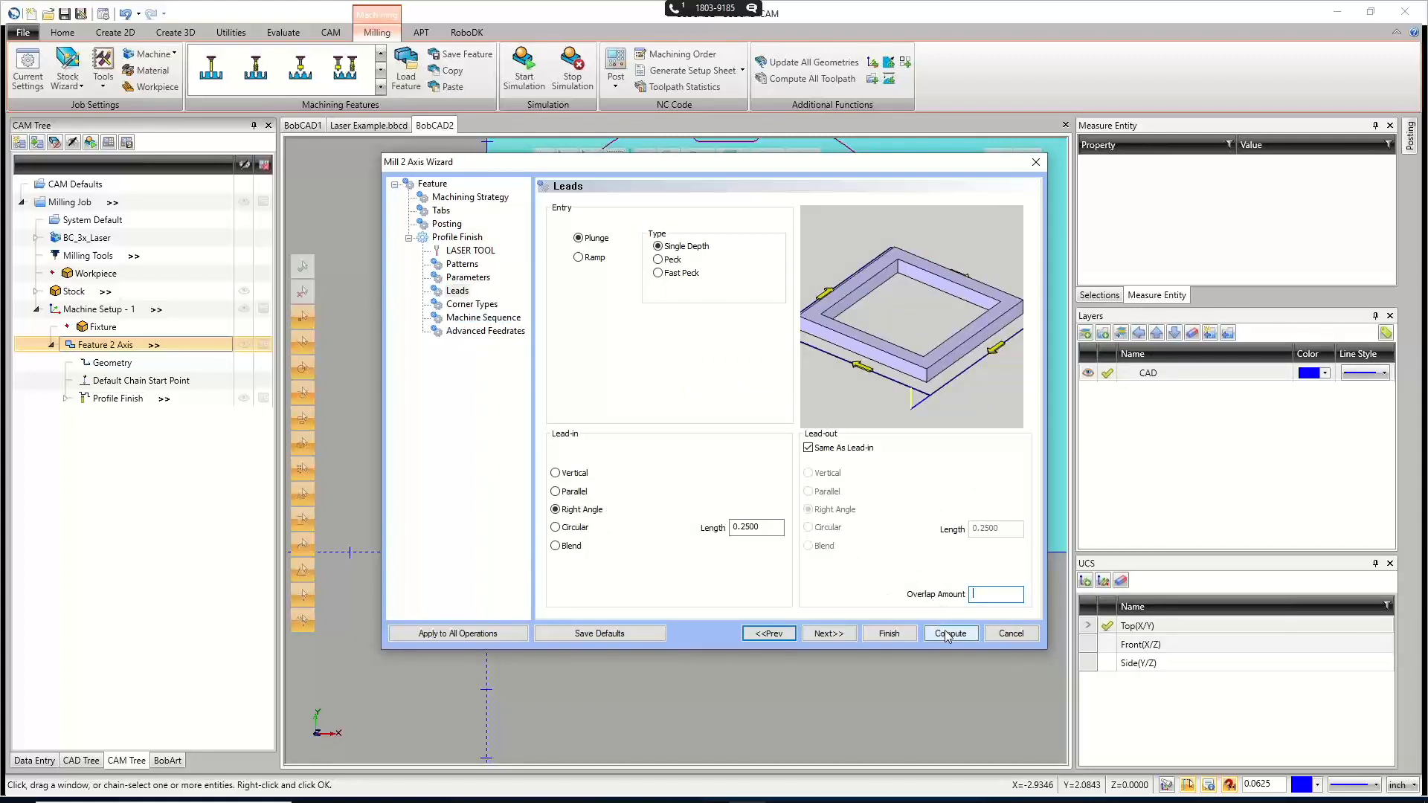
pyautogui.click(948, 634)
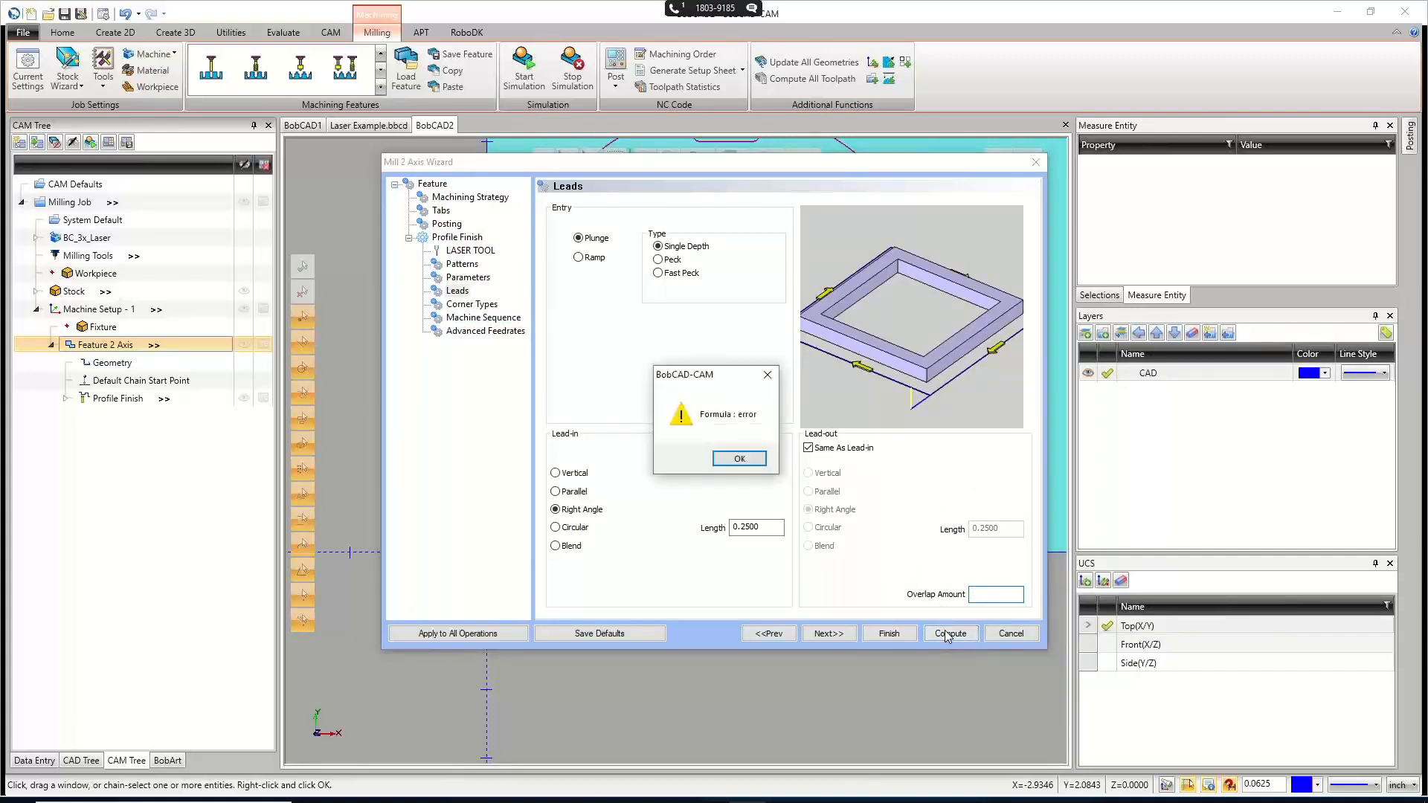
pyautogui.click(750, 457)
pyautogui.moveTo(1013, 595); pyautogui.dragTo(952, 597)
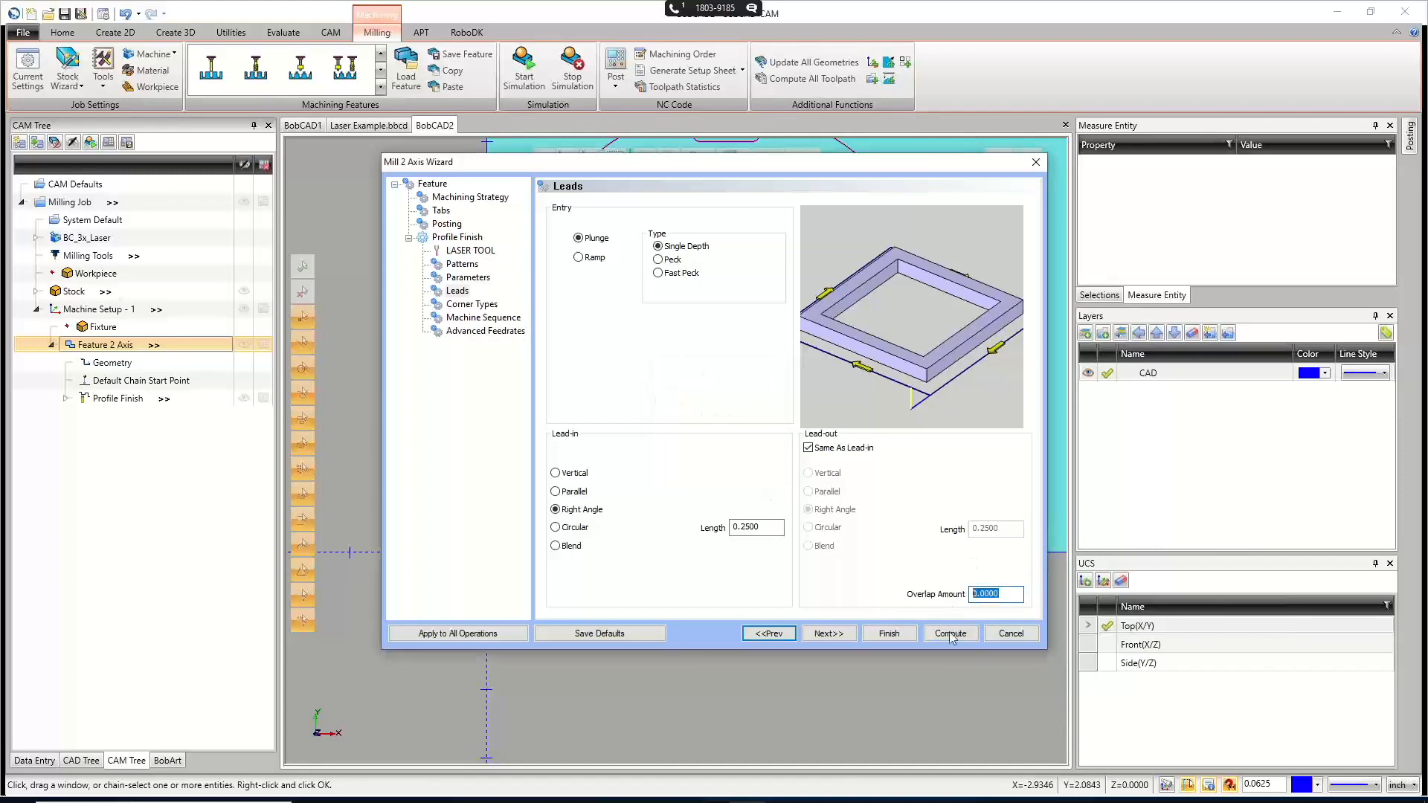
pyautogui.click(951, 634)
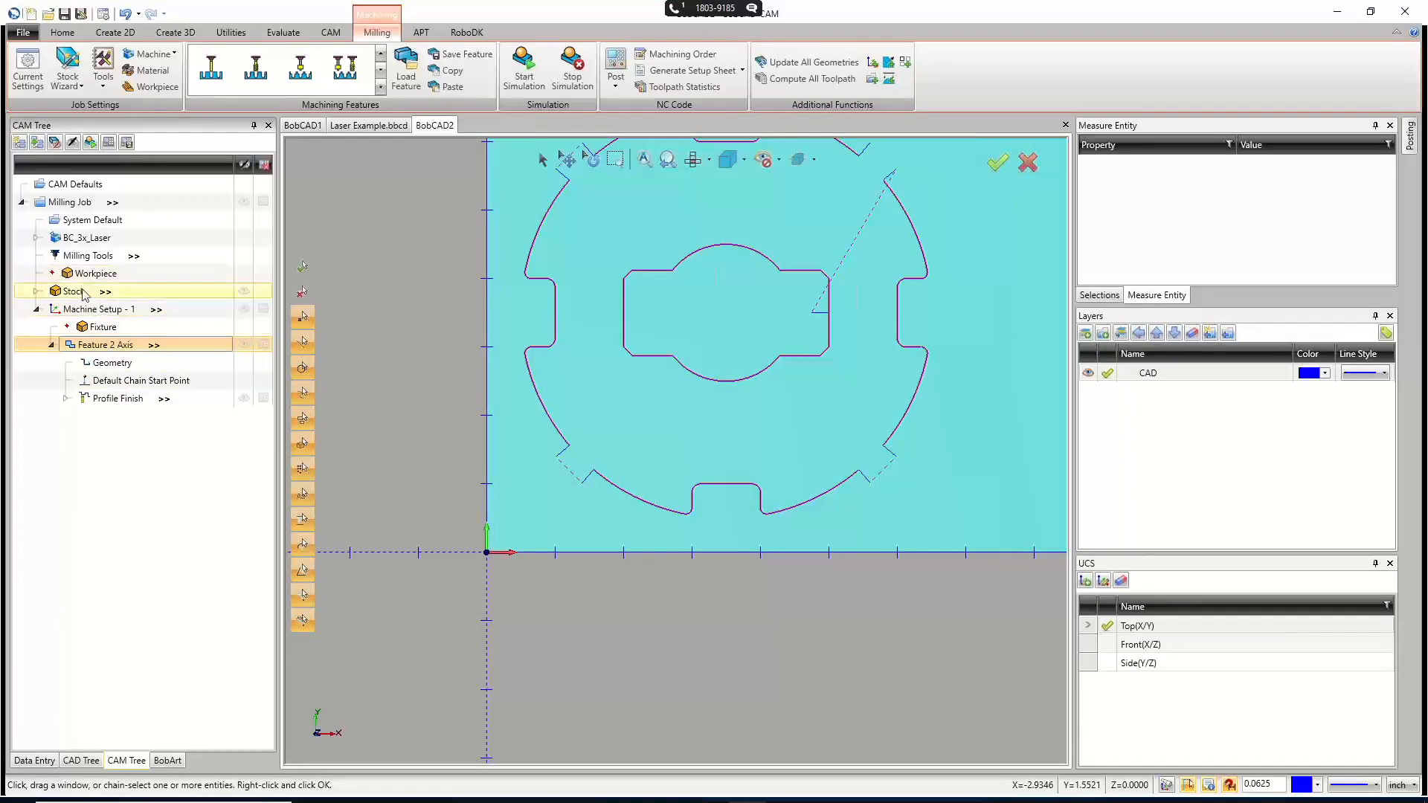
# Hide the stock and inspect the lead-in and lead-out moves at the disc's lower-left gap.
pyautogui.click(240, 290)
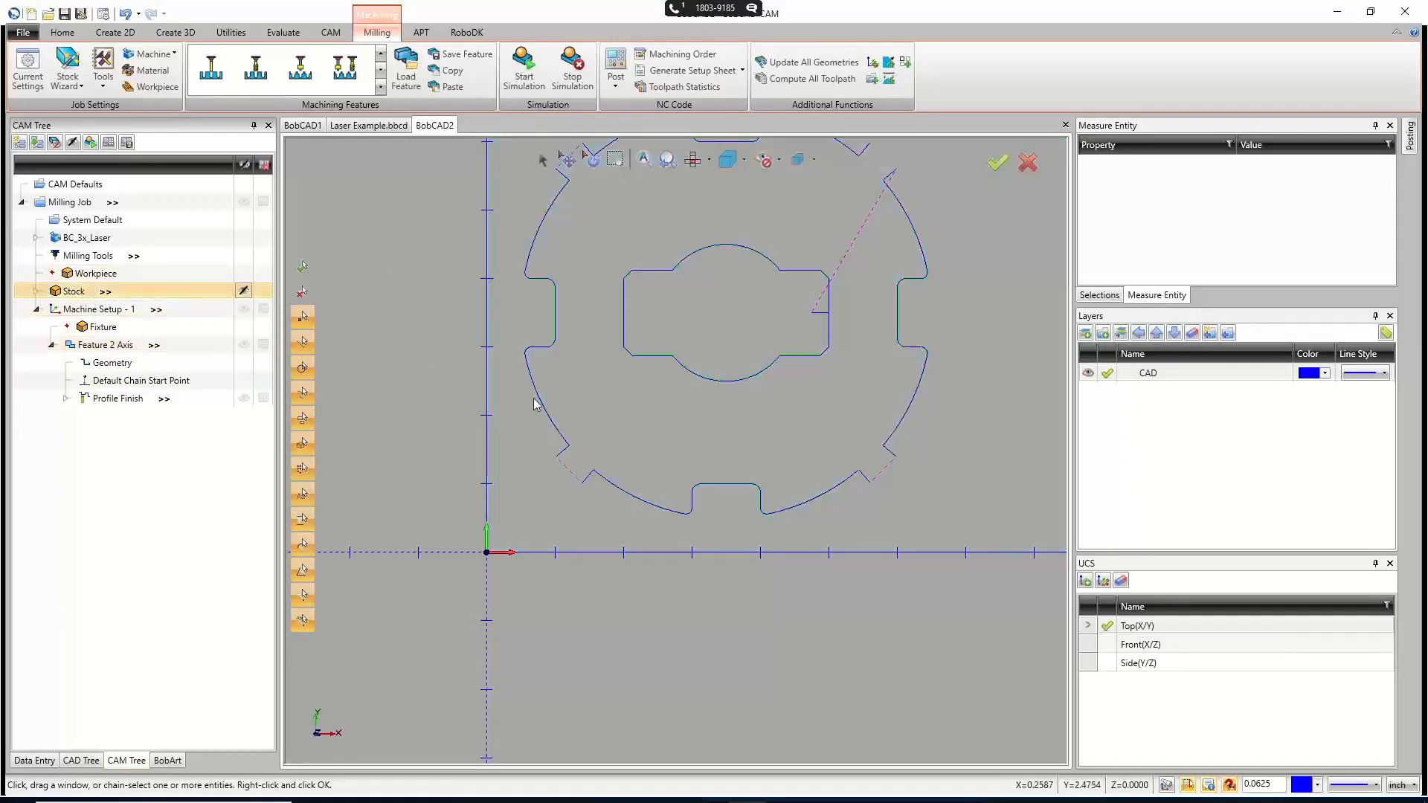
pyautogui.scroll(3, 572, 482)
pyautogui.scroll(3, 647, 505)
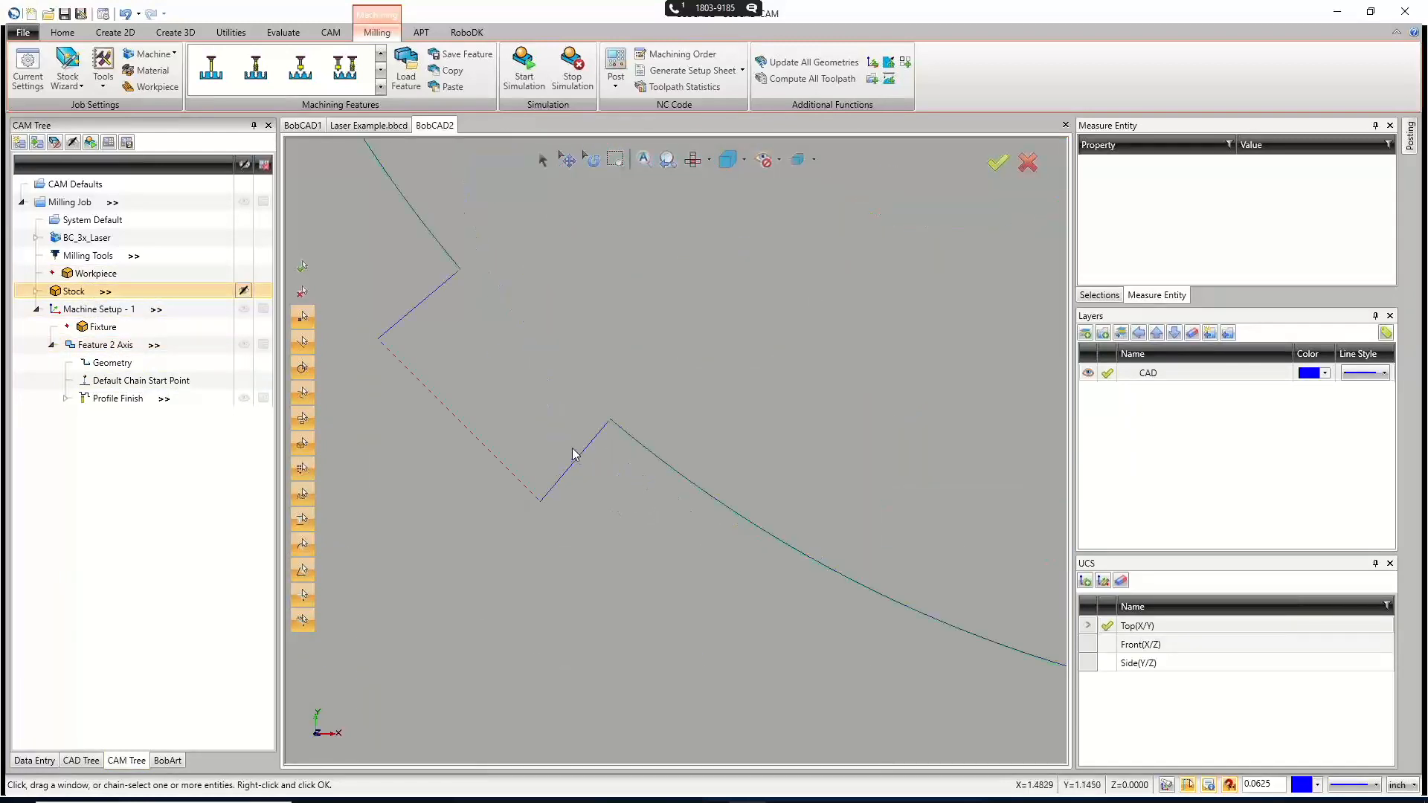
pyautogui.scroll(-3, 572, 454)
pyautogui.scroll(-4, 654, 543)
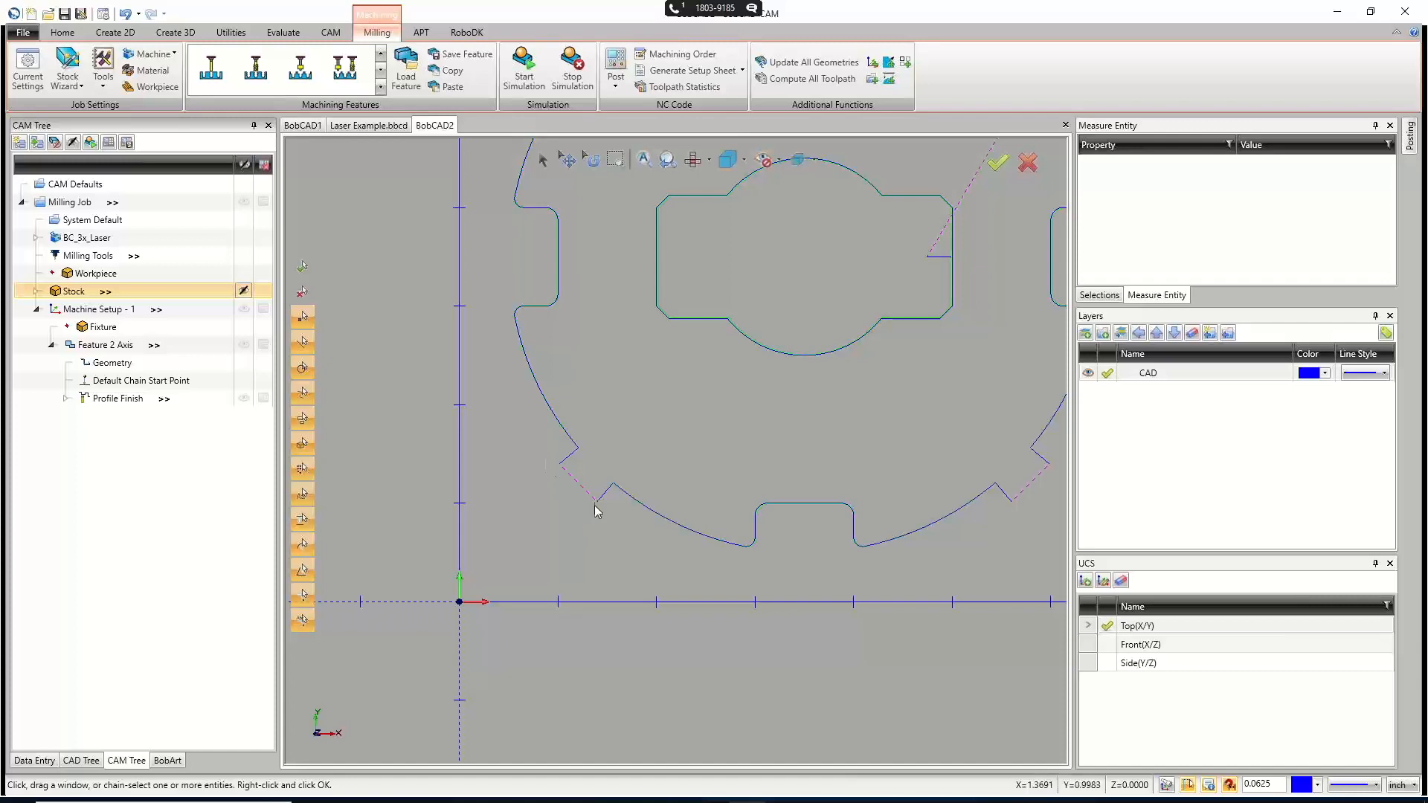
# Simulate the Profile Finish laser operation at a reduced run speed and examine the cut disc on the sheet.
pyautogui.click(524, 82)
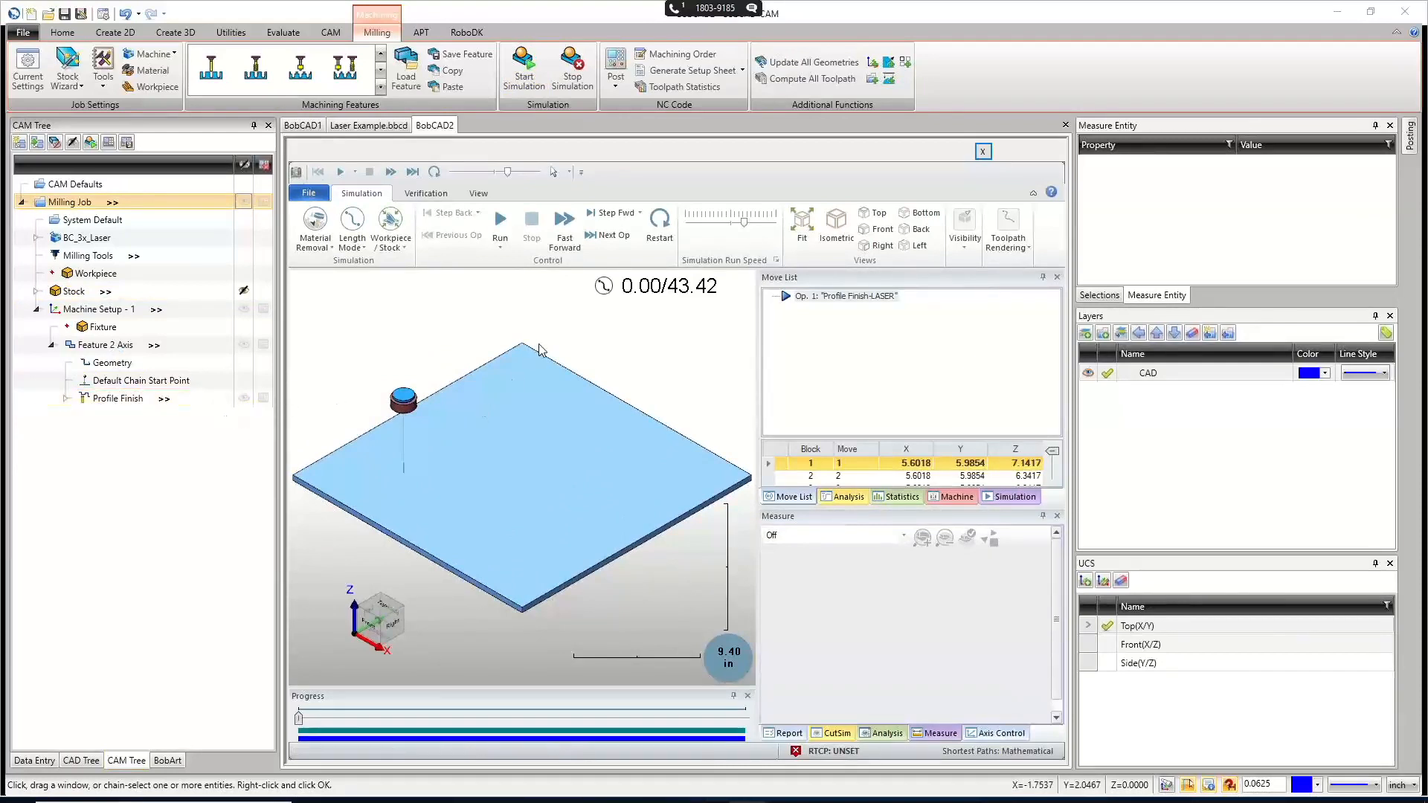
pyautogui.click(731, 223)
pyautogui.scroll(5, 537, 357)
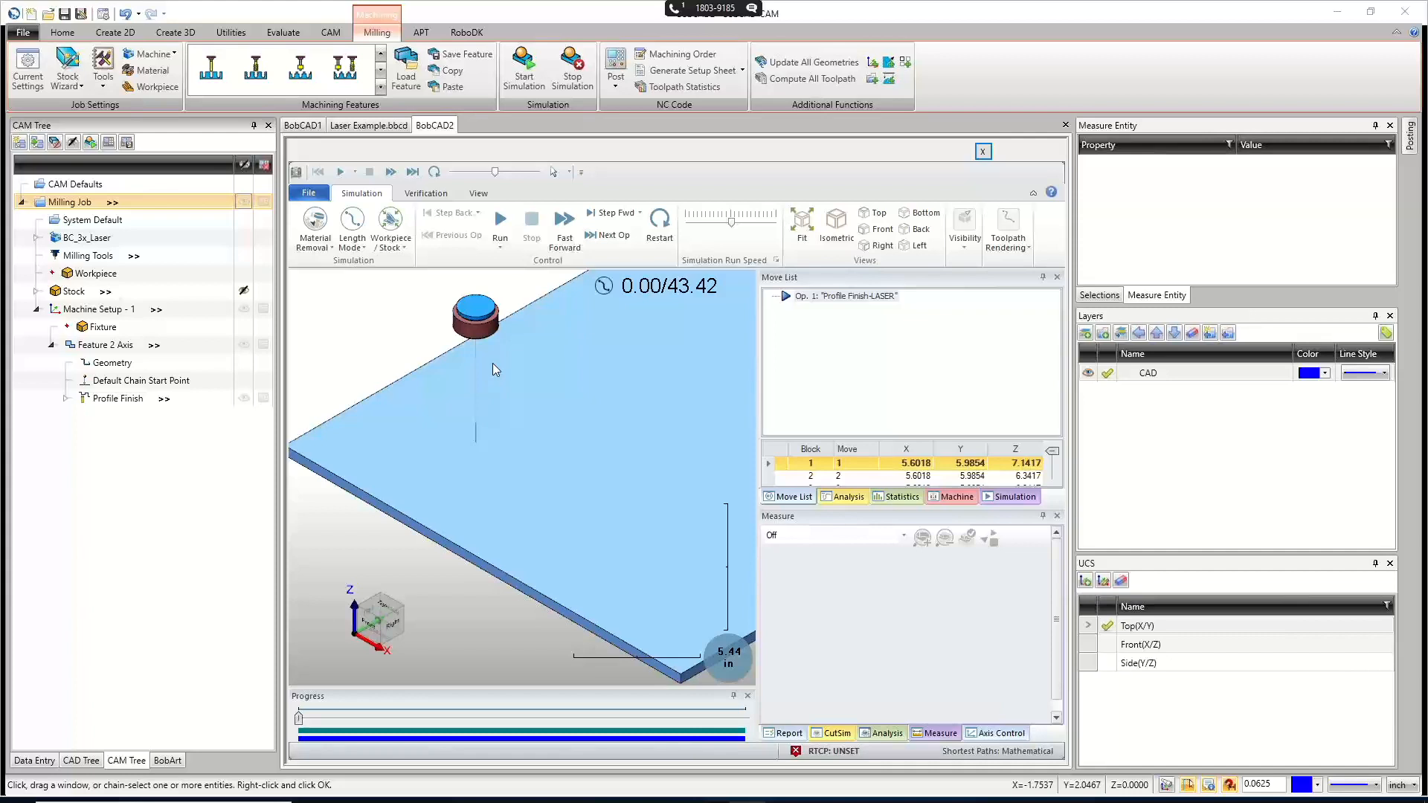
pyautogui.click(501, 221)
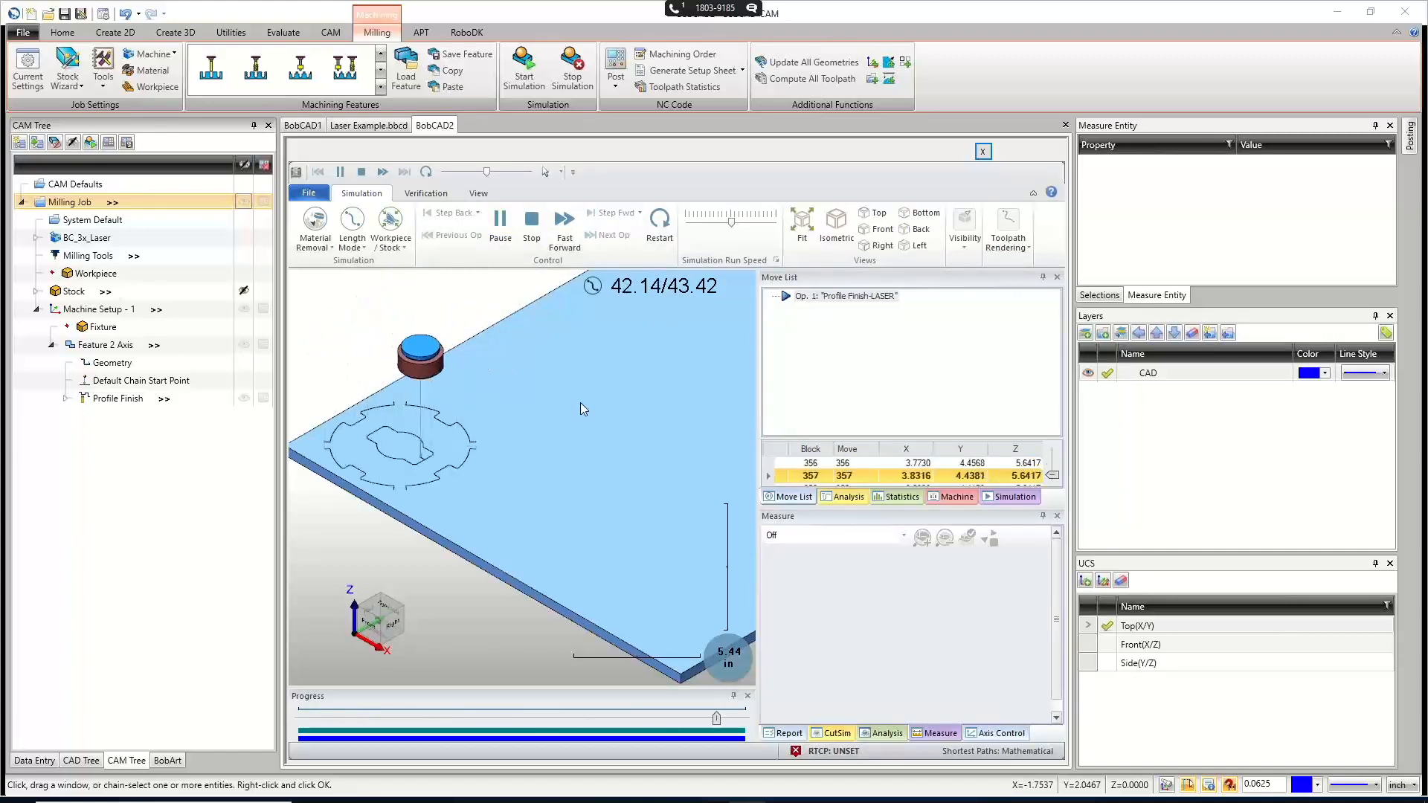
pyautogui.scroll(-3, 514, 395)
pyautogui.scroll(4, 441, 432)
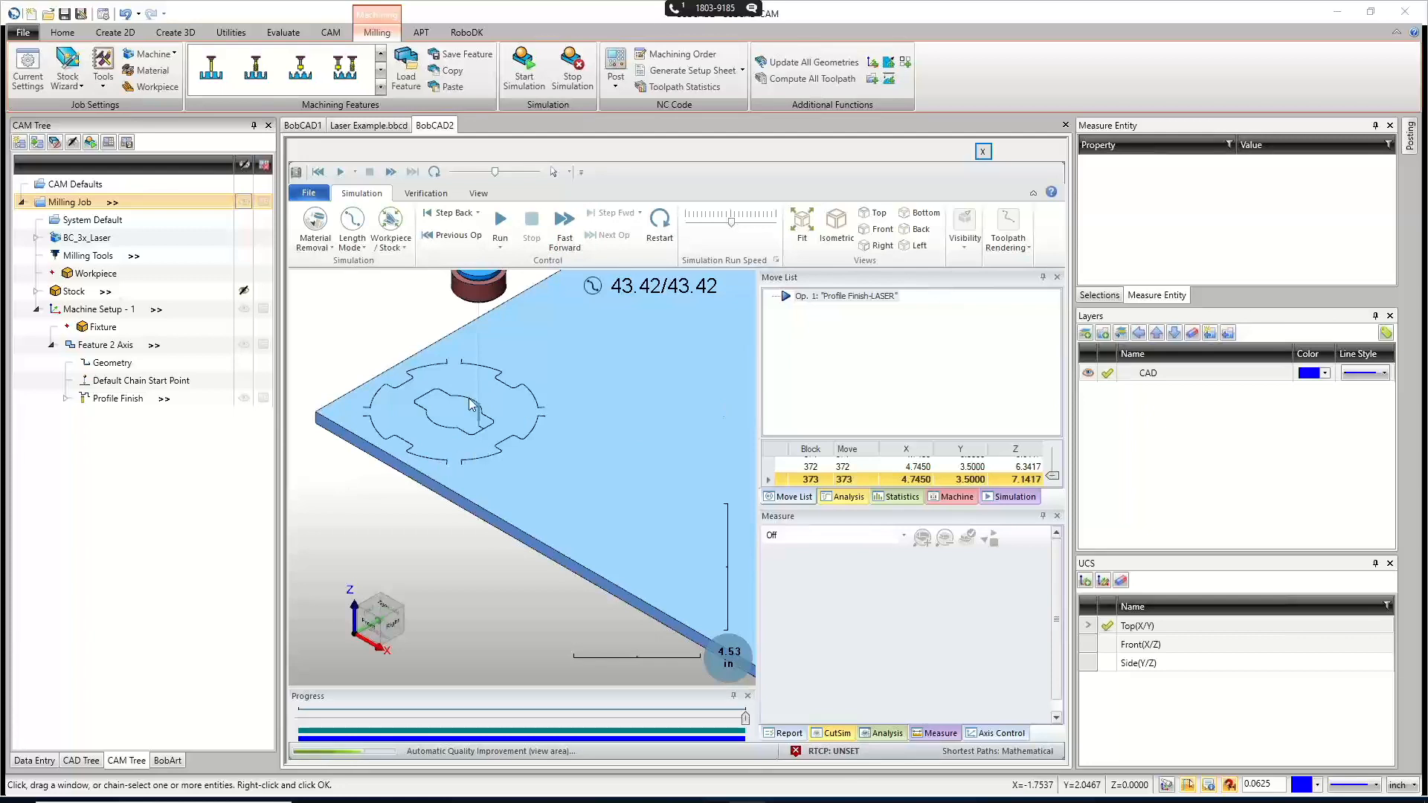
# Take a closer look at the cut disc on the sheet and exit the simulation.
pyautogui.scroll(4, 471, 404)
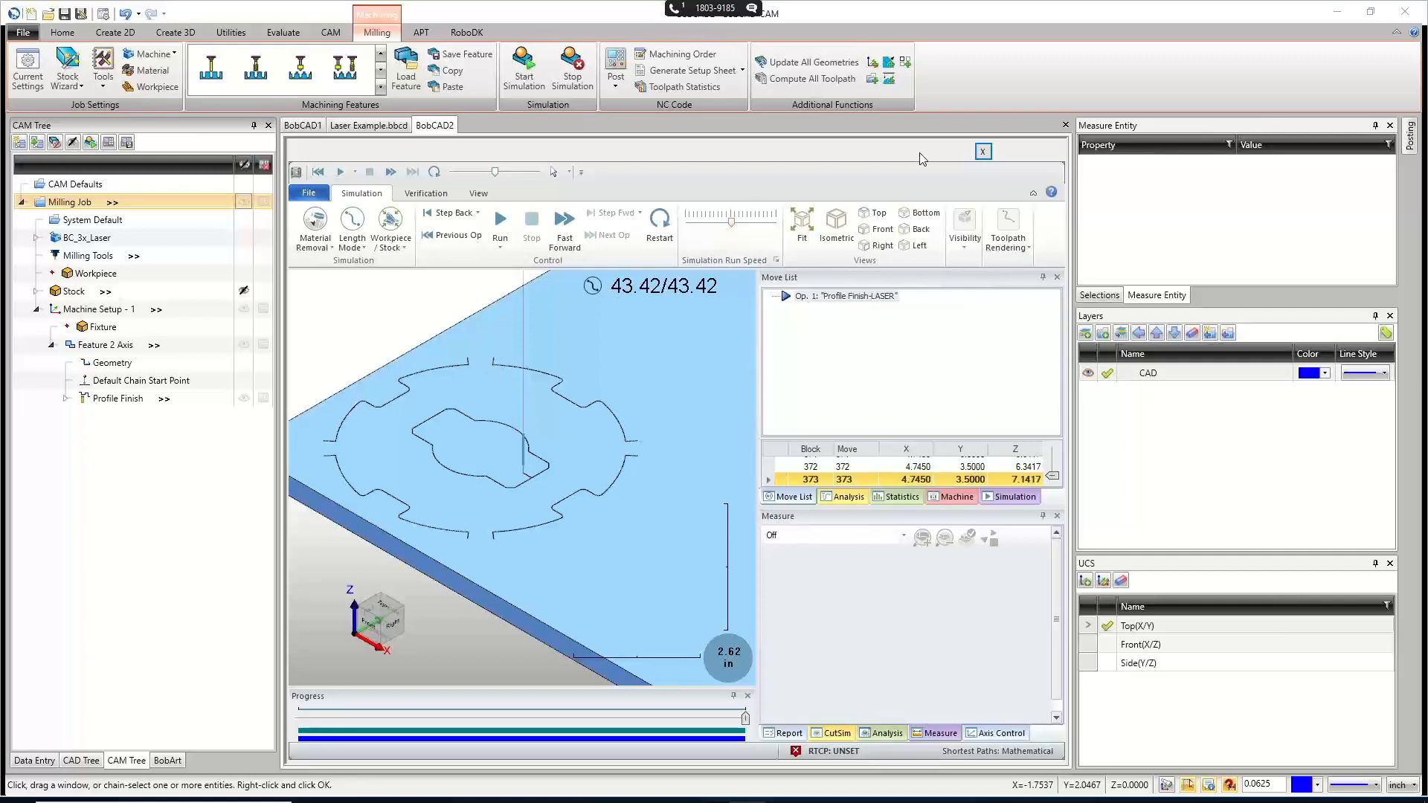
pyautogui.click(985, 152)
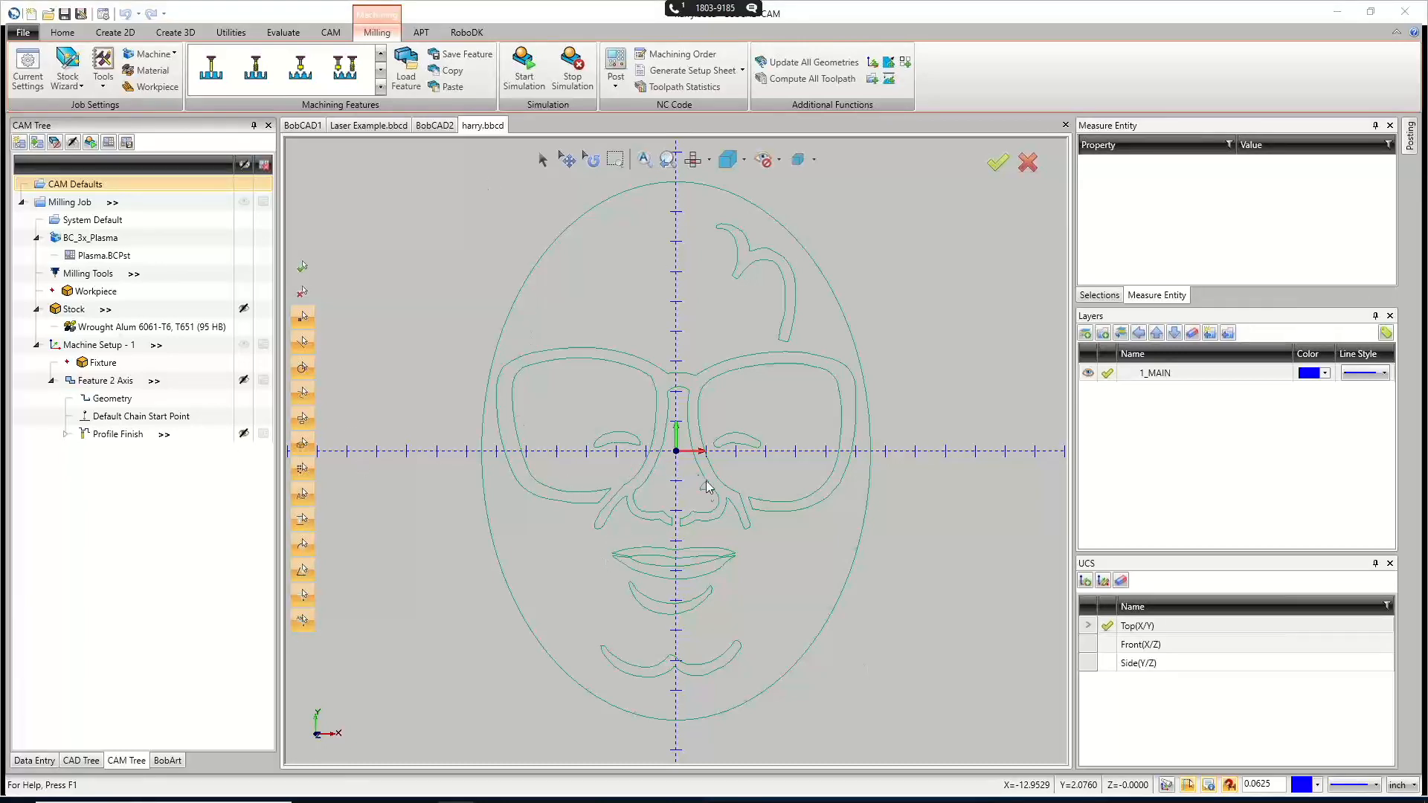
# Examine the face drawing's outlines in harry.bbcd, checking the bridges around the glasses, nose and mouth.
pyautogui.scroll(5, 755, 518)
pyautogui.scroll(2, 756, 518)
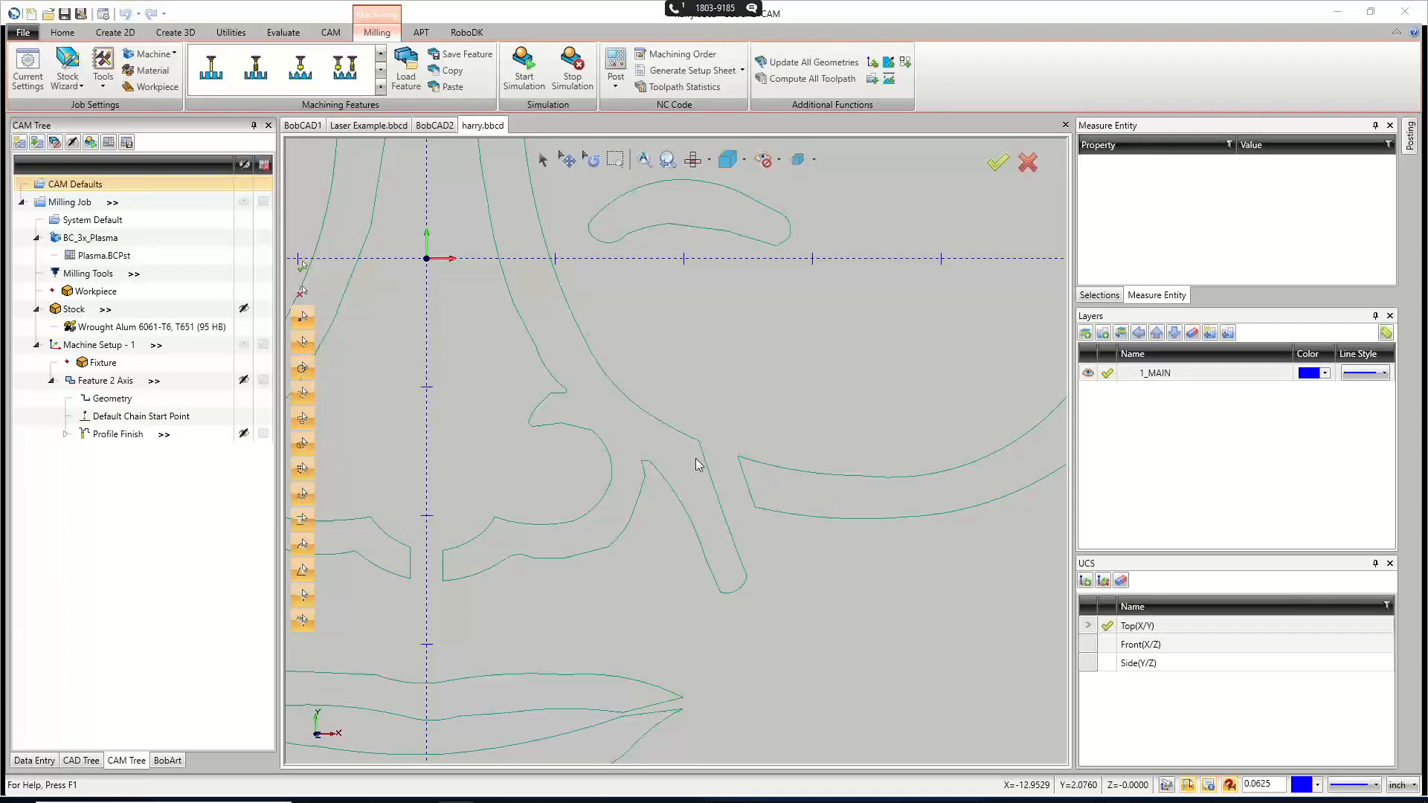
pyautogui.scroll(-4, 703, 476)
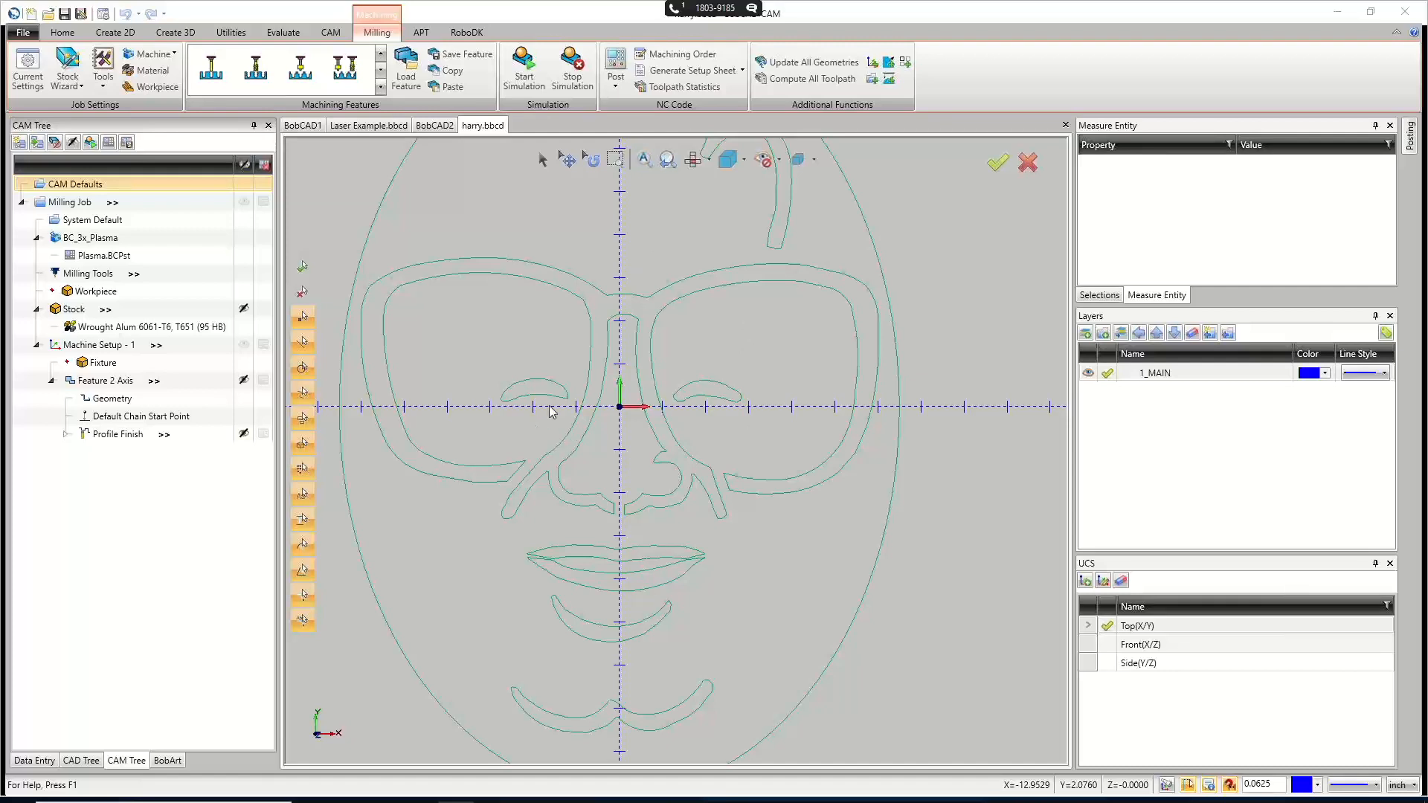
pyautogui.scroll(5, 645, 480)
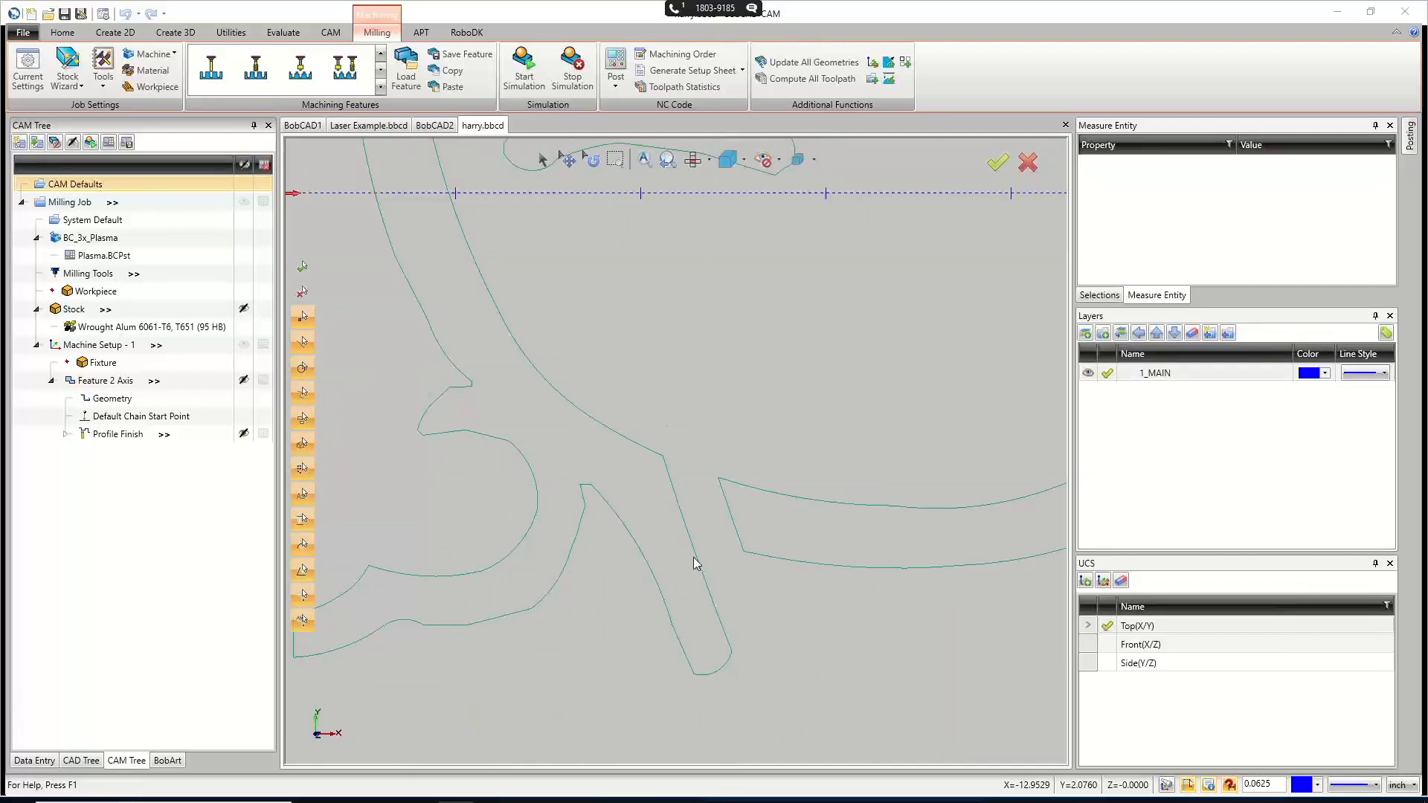
pyautogui.scroll(-4, 684, 563)
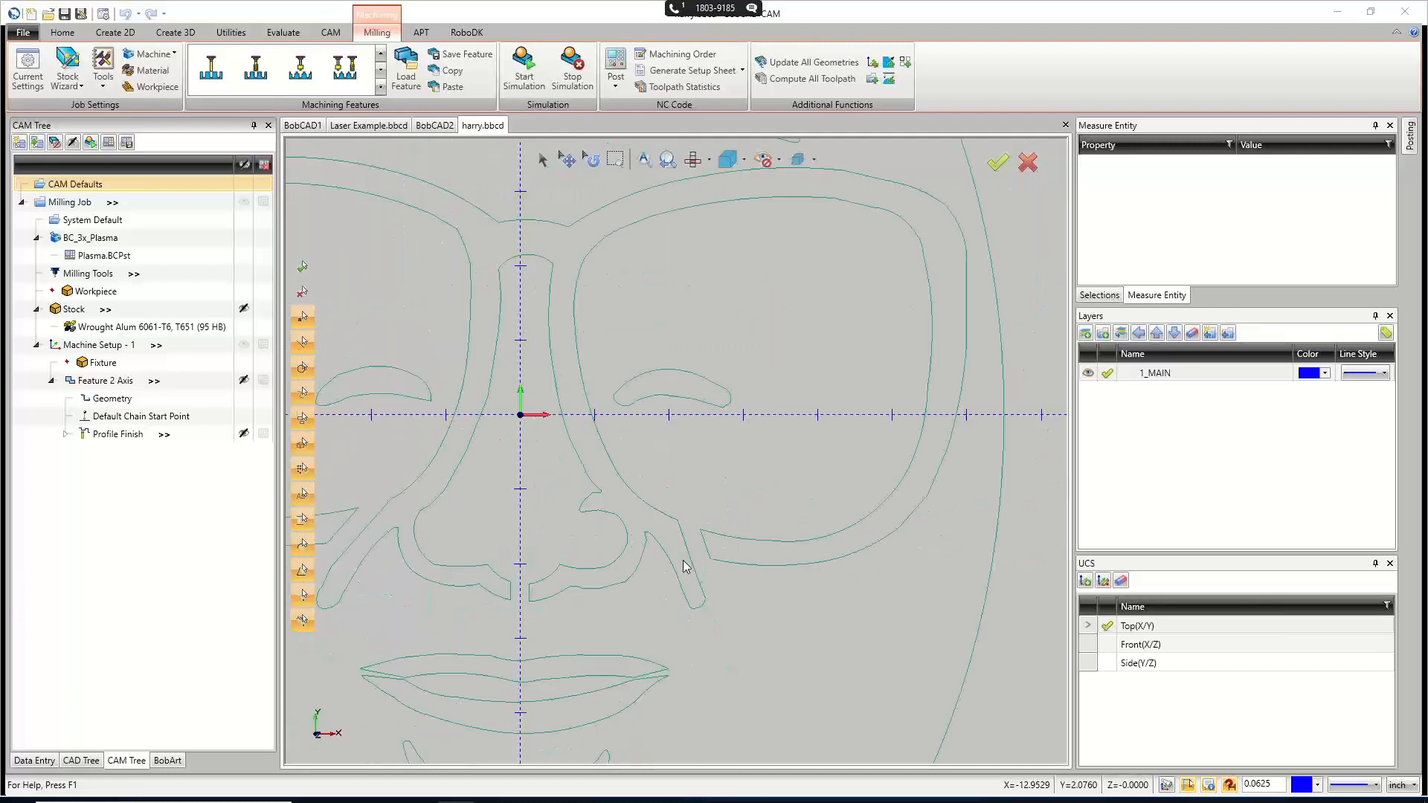
pyautogui.scroll(2, 533, 577)
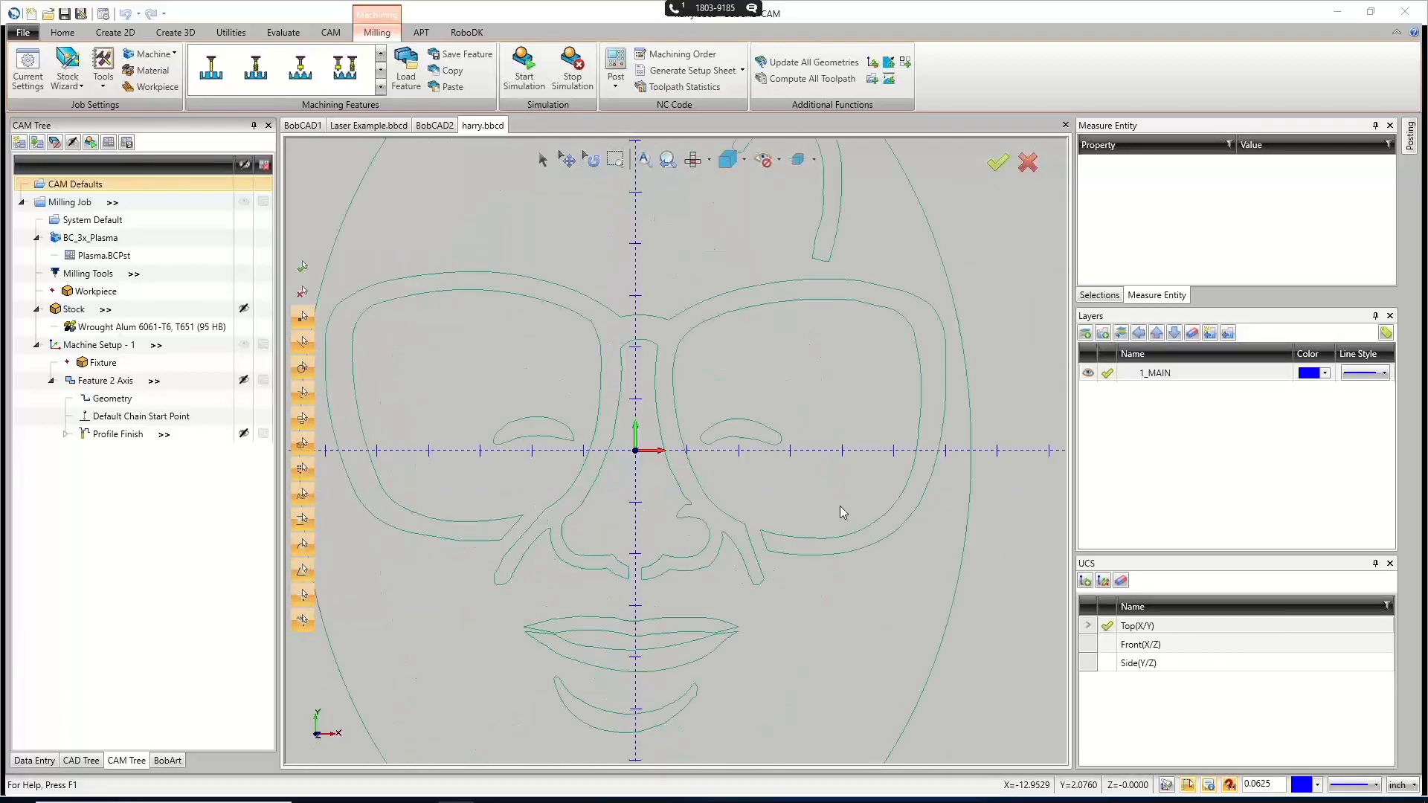
pyautogui.scroll(-1, 641, 521)
pyautogui.scroll(4, 616, 528)
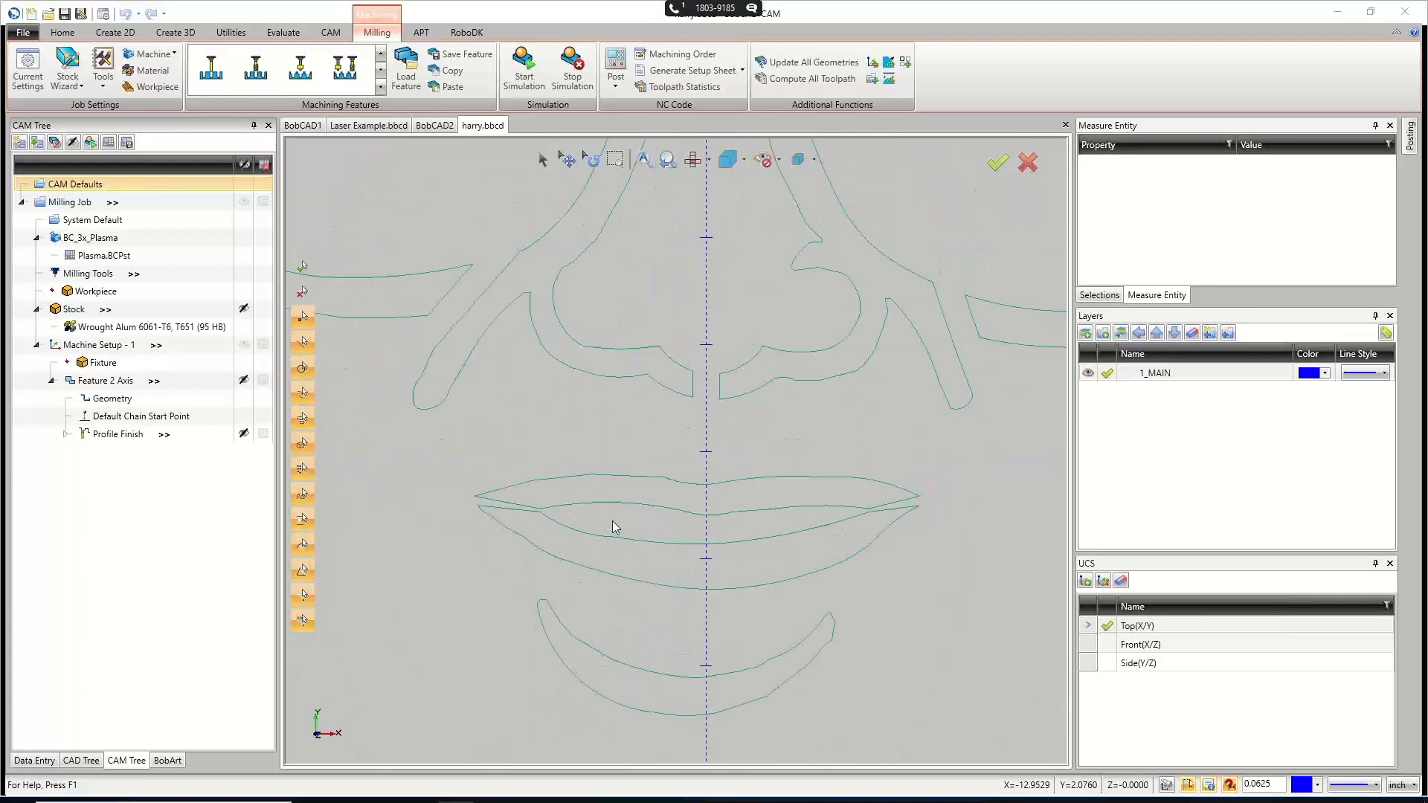
pyautogui.scroll(2, 615, 530)
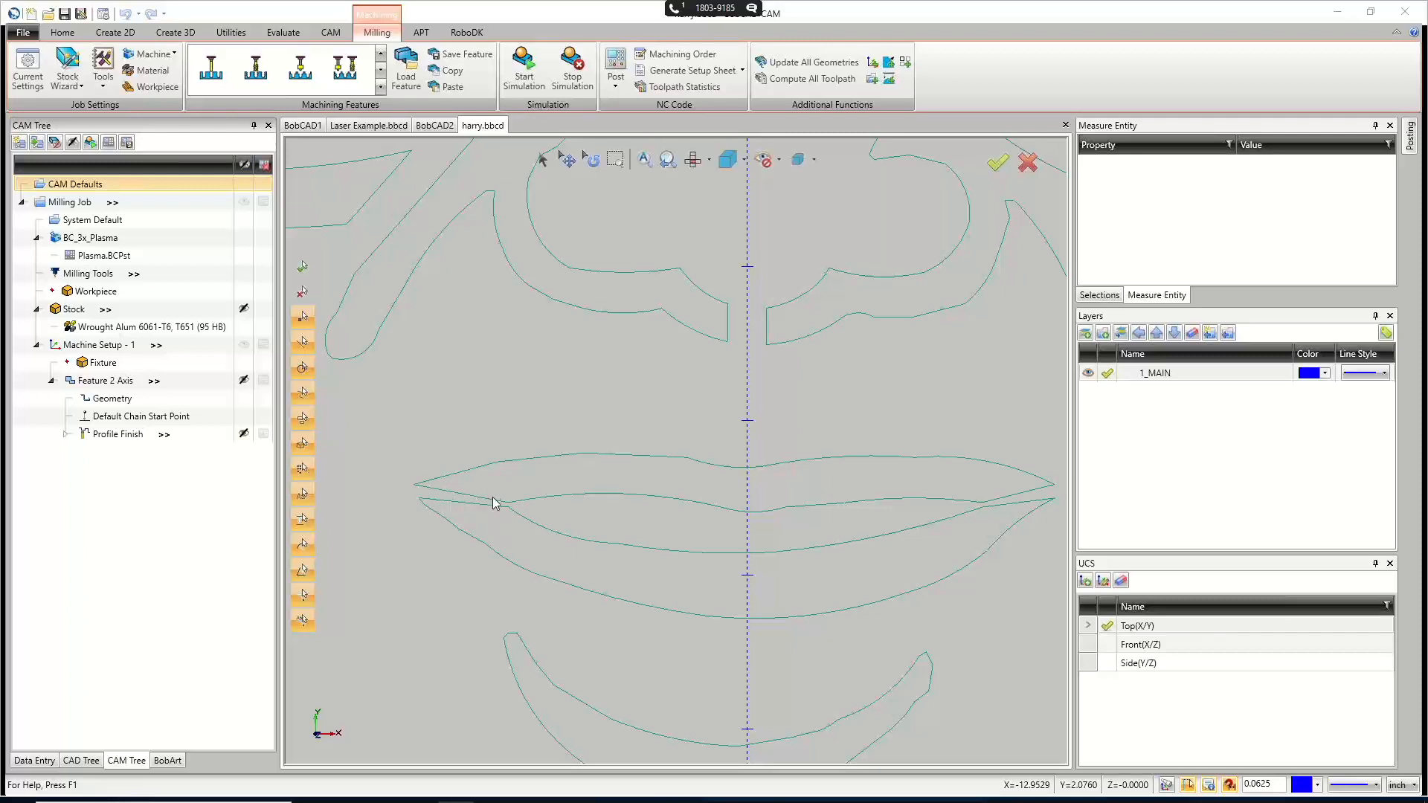
# Display the face's Profile Finish toolpath and examine the cuts and rapid moves across the whole face.
pyautogui.click(125, 435)
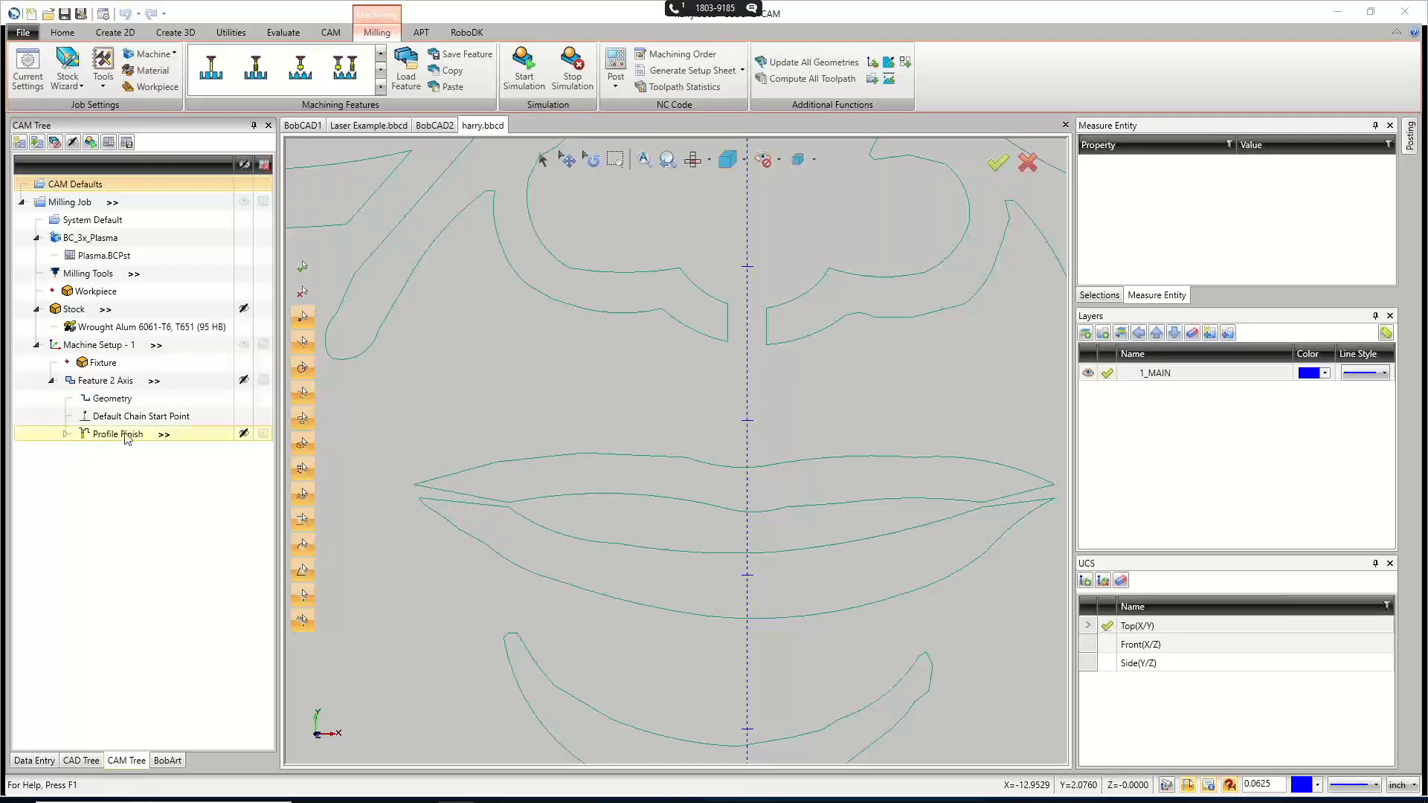
pyautogui.scroll(-5, 681, 500)
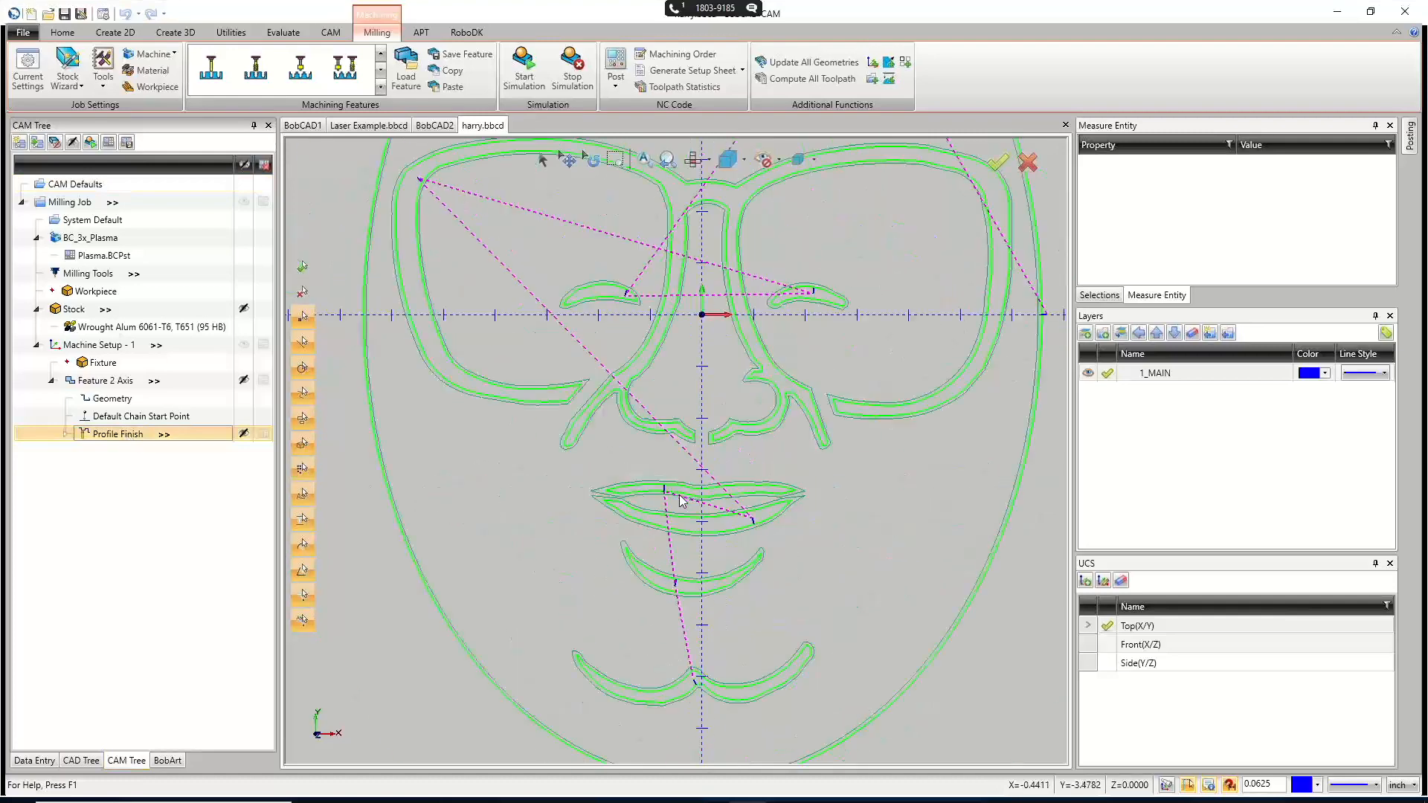
pyautogui.scroll(-1, 699, 416)
pyautogui.scroll(3, 723, 392)
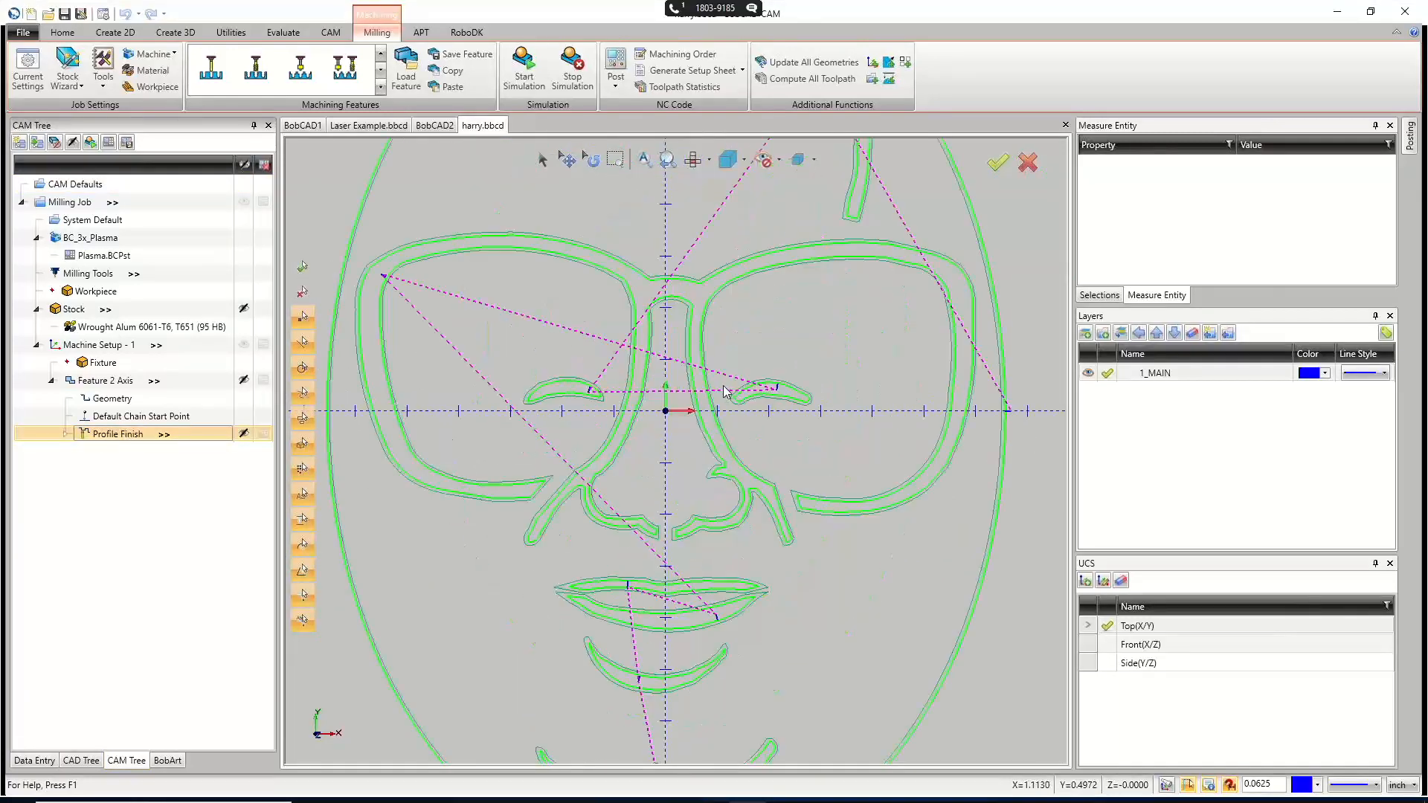
pyautogui.scroll(-2, 723, 392)
pyautogui.scroll(-1, 725, 398)
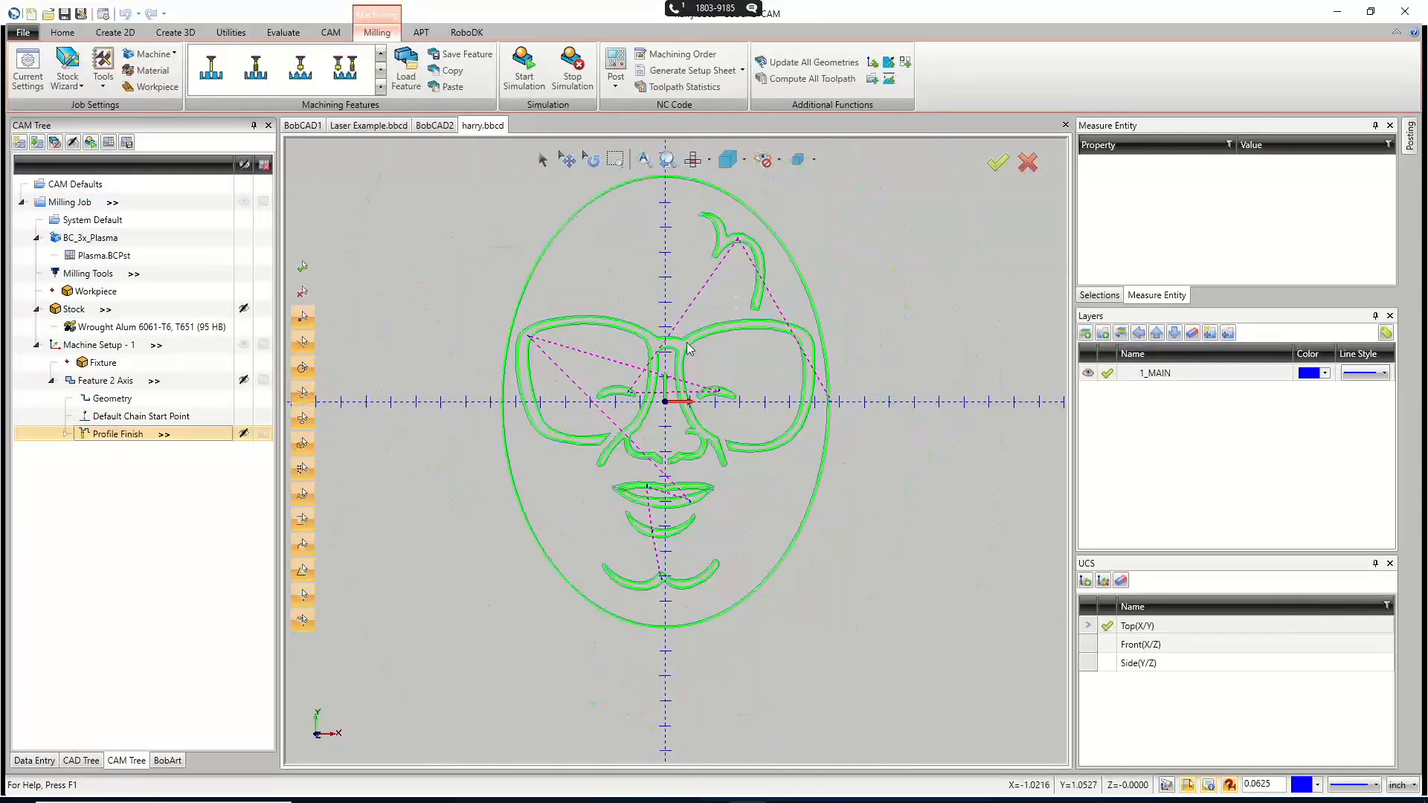
pyautogui.scroll(-2, 625, 318)
pyautogui.scroll(2, 642, 320)
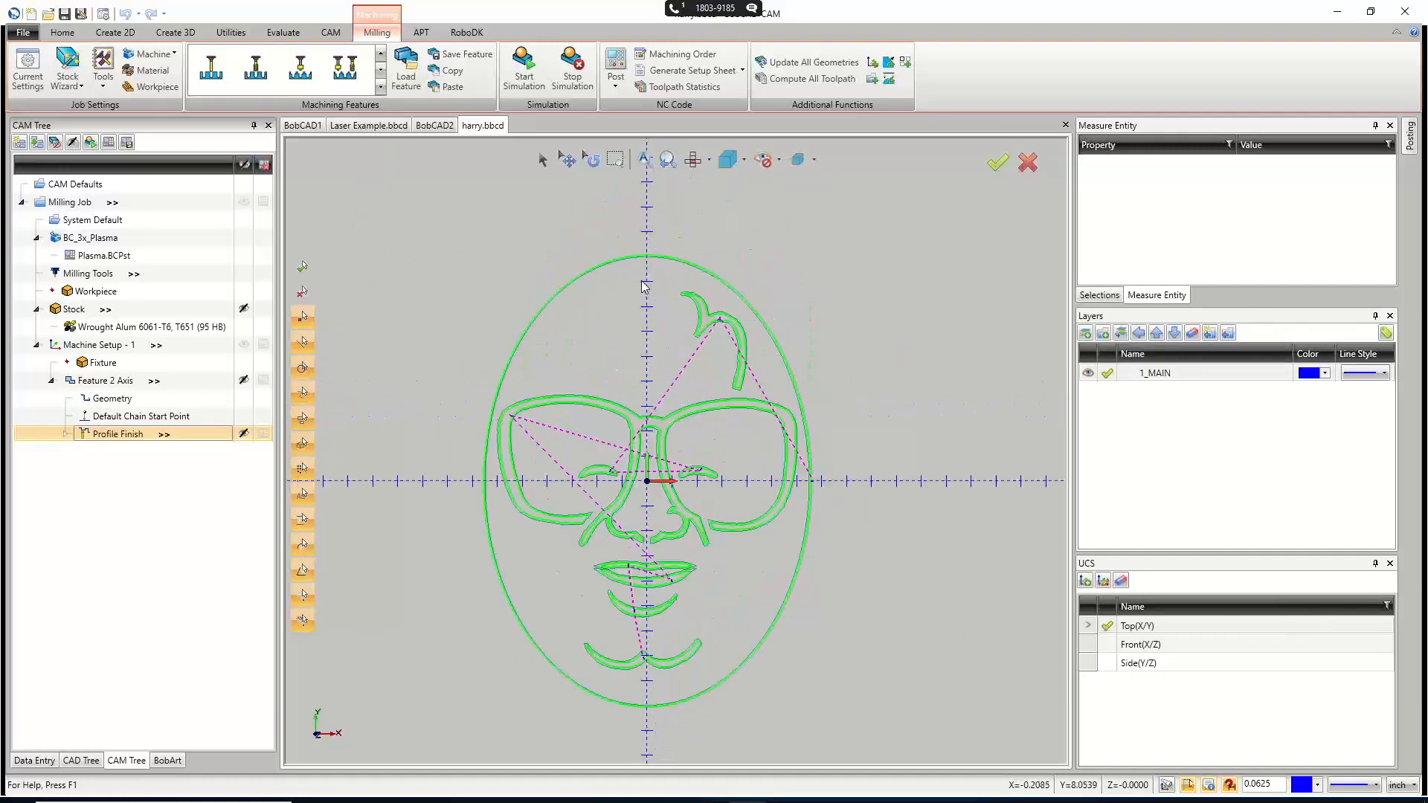
# Simulate the Profile Finish plasma operation on the face drawing.
pyautogui.click(524, 71)
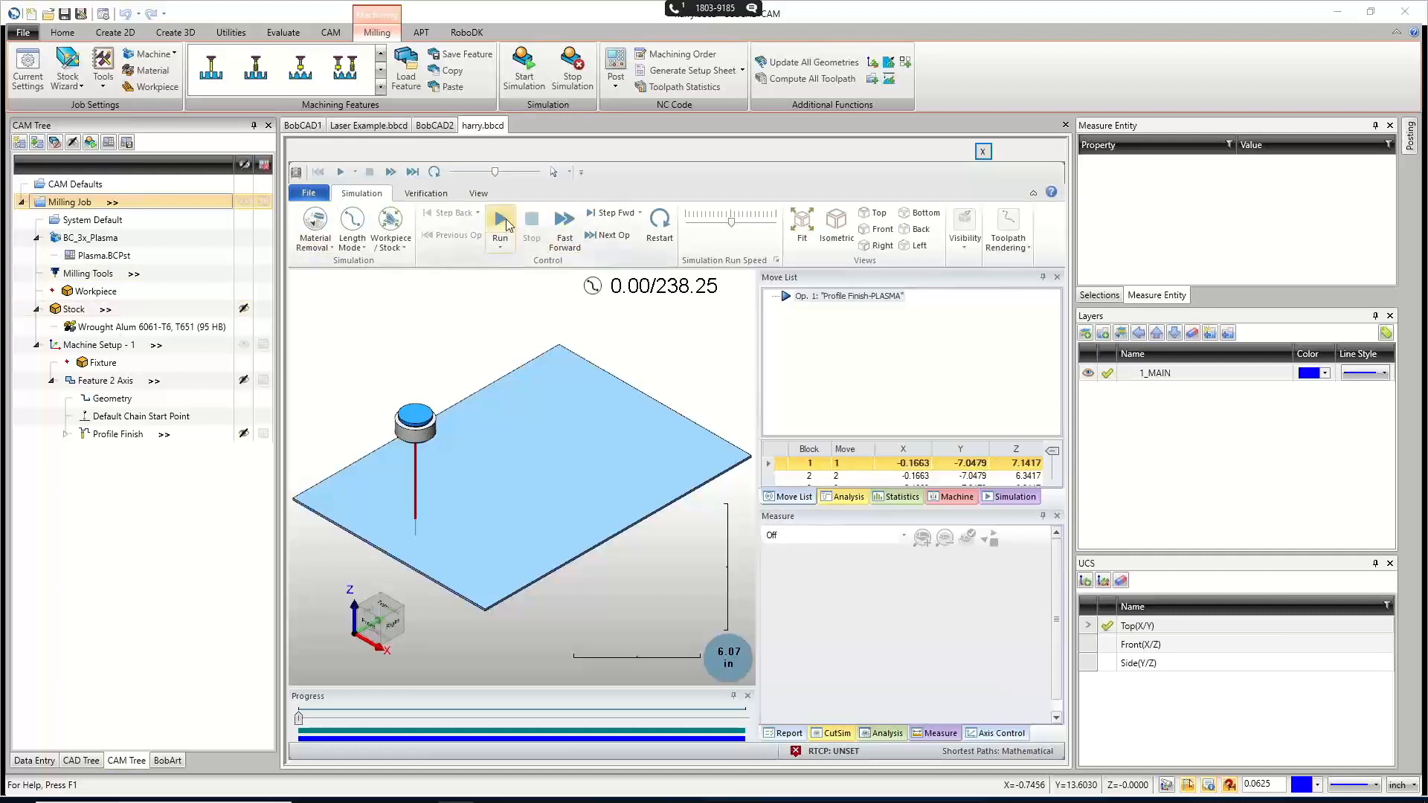
pyautogui.click(501, 232)
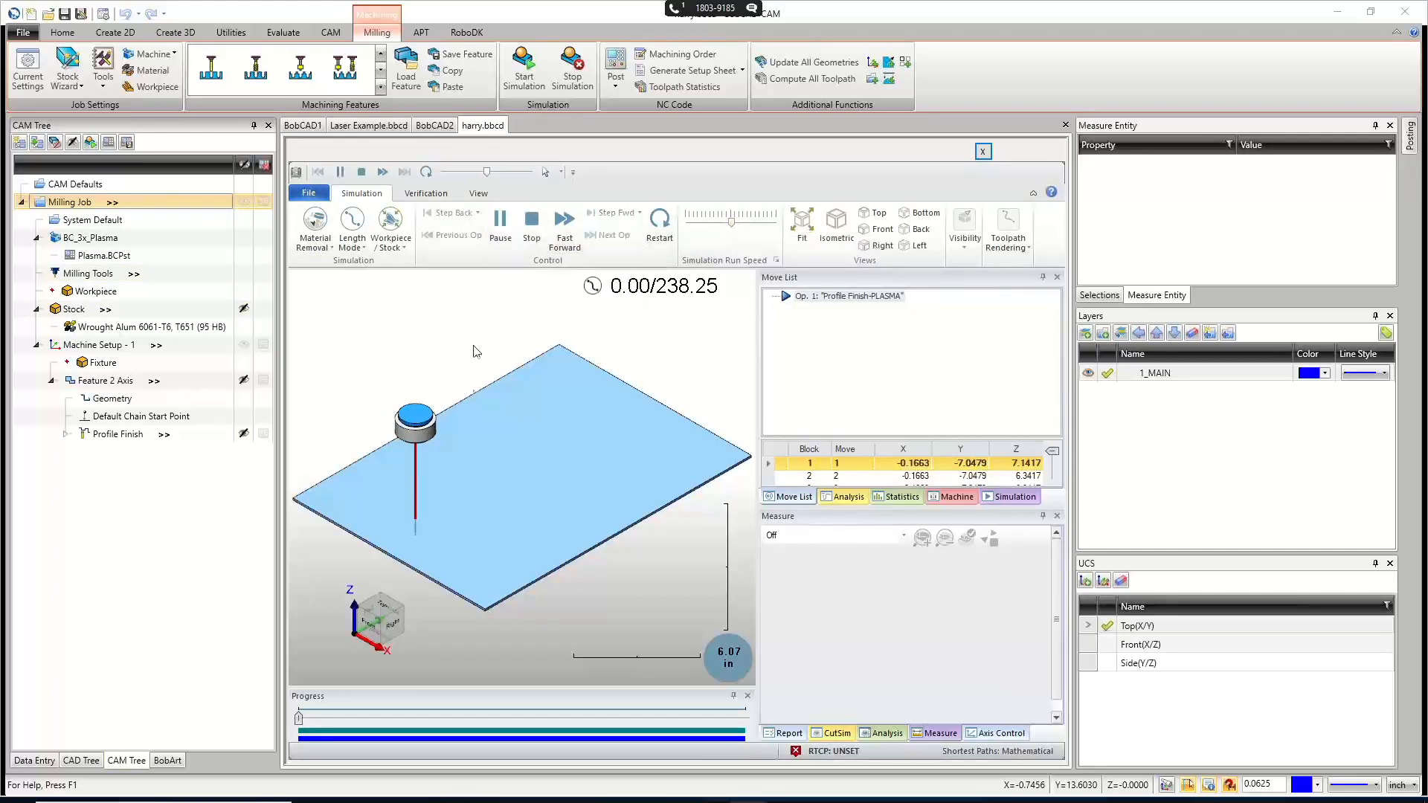
pyautogui.scroll(2, 479, 399)
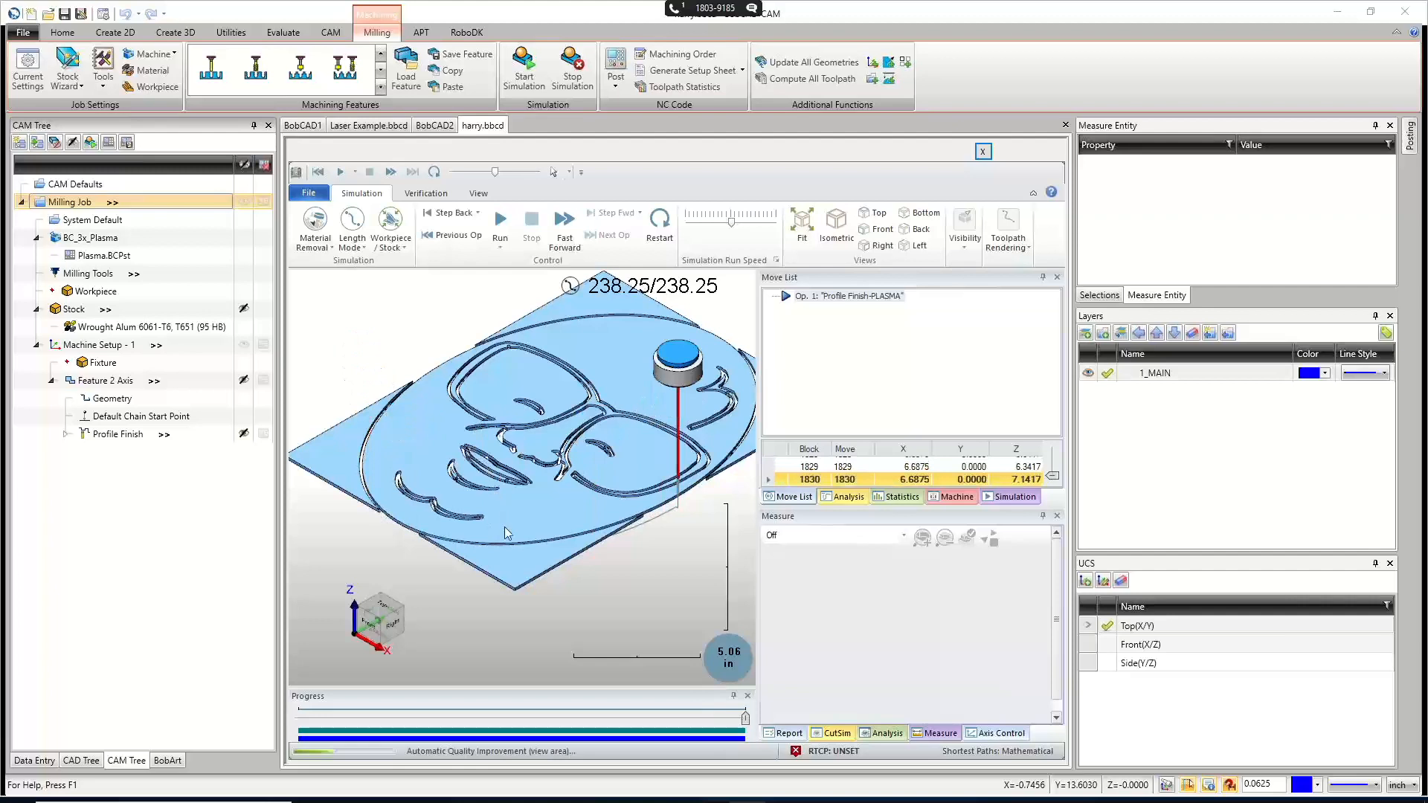
# Remove the chips from the simulated sheet with the only keep 1 part option, keeping the oval face.
pyautogui.click(903, 535)
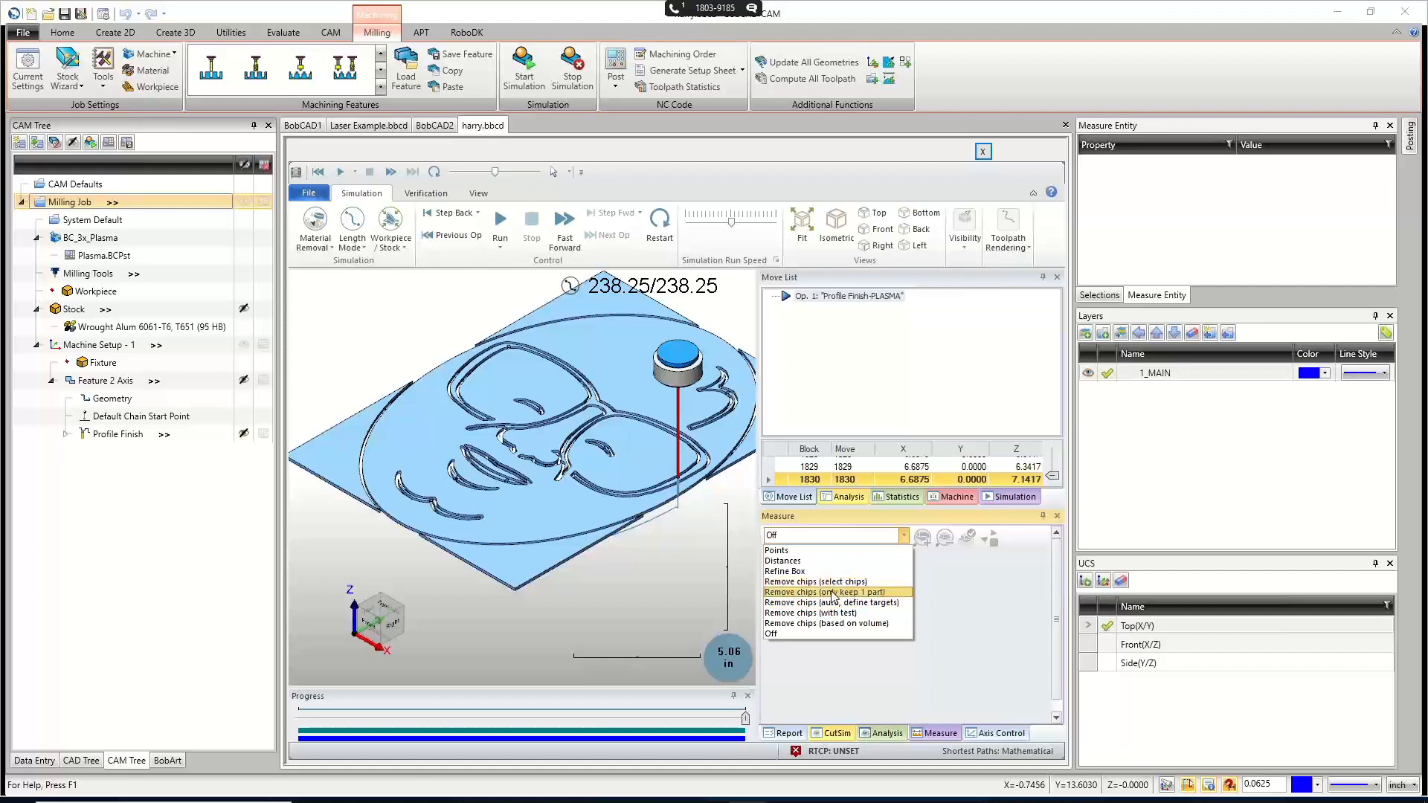
pyautogui.click(833, 593)
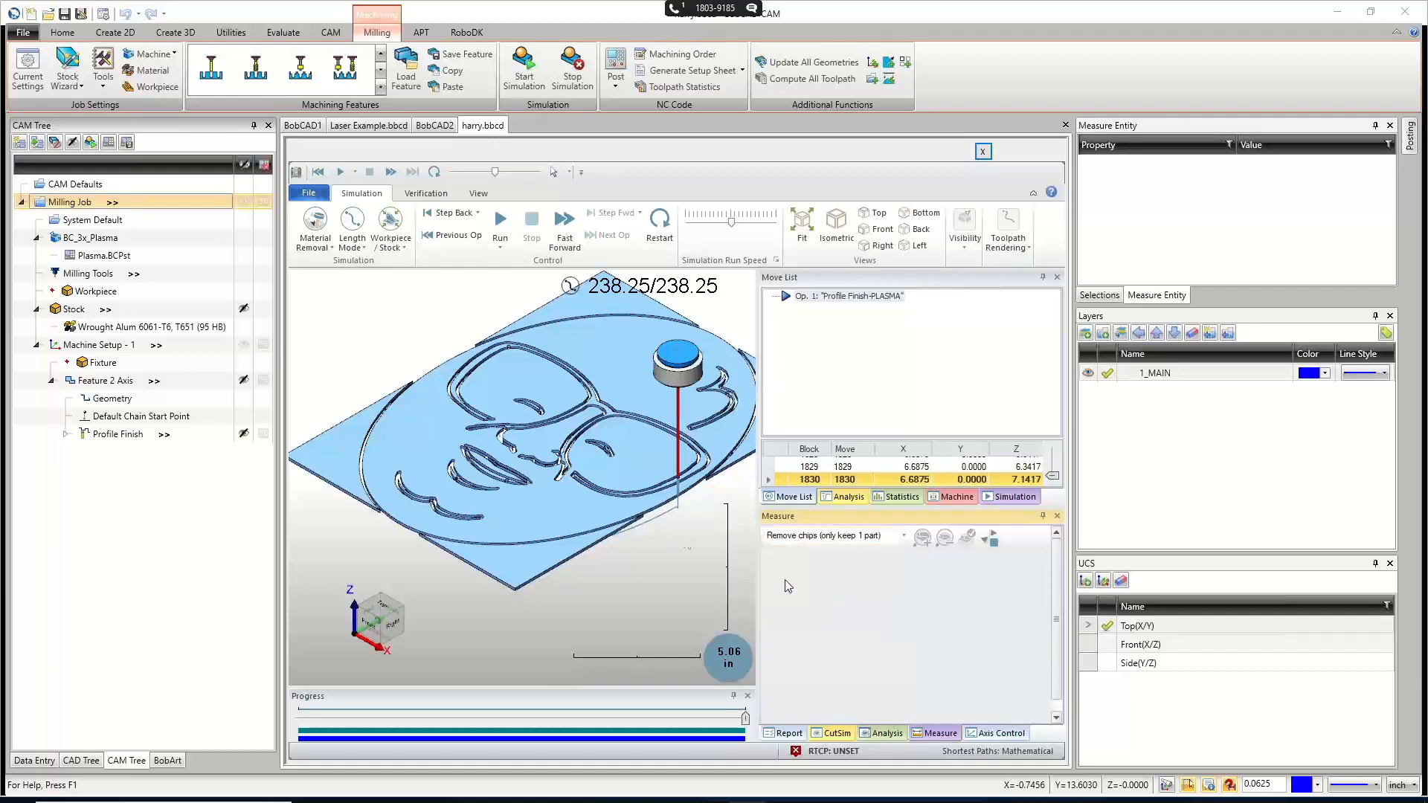
pyautogui.click(415, 436)
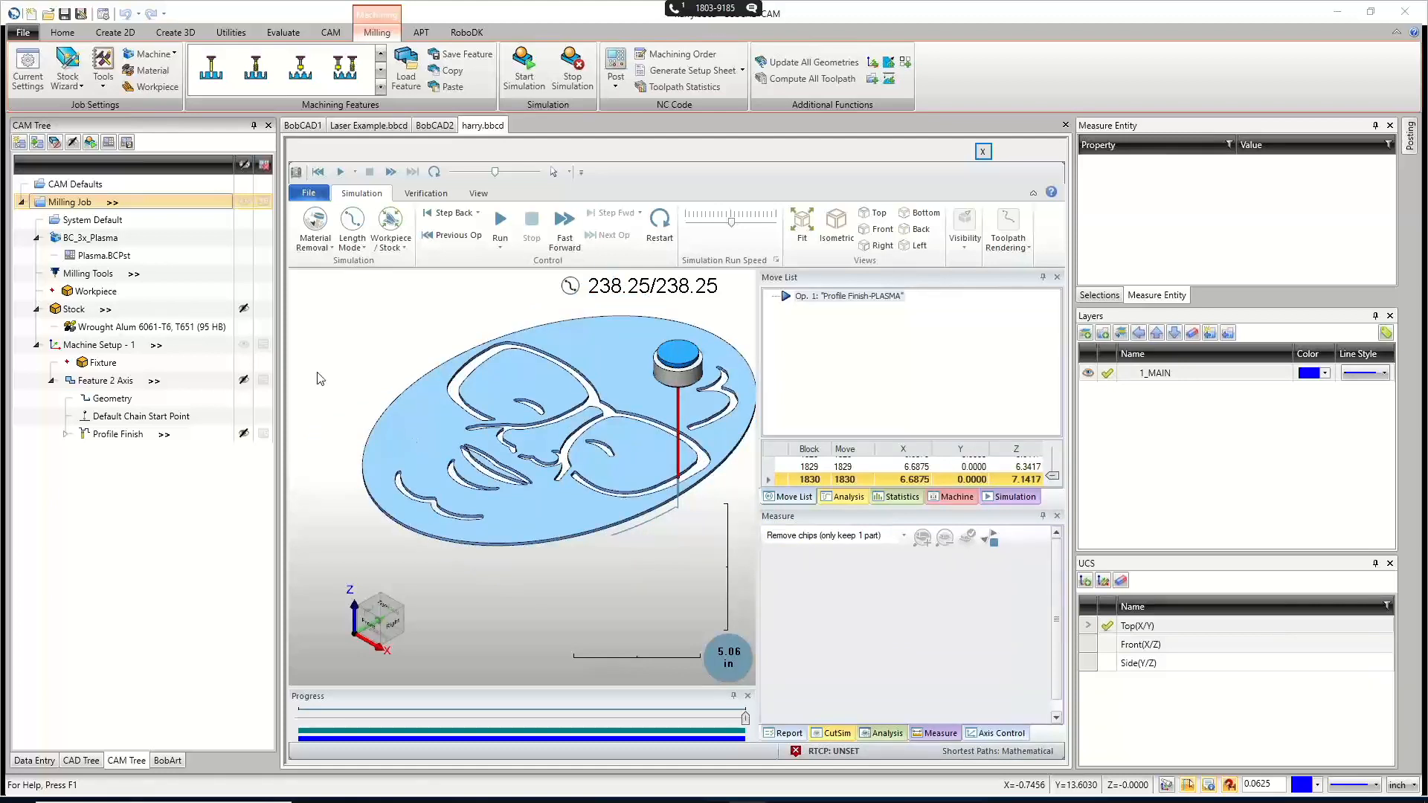
# Inspect the cut-out face from above and at an angle, and exit the simulation.
pyautogui.moveTo(568, 507); pyautogui.dragTo(579, 540, button='middle')
pyautogui.scroll(-1, 548, 522)
pyautogui.scroll(2, 547, 521)
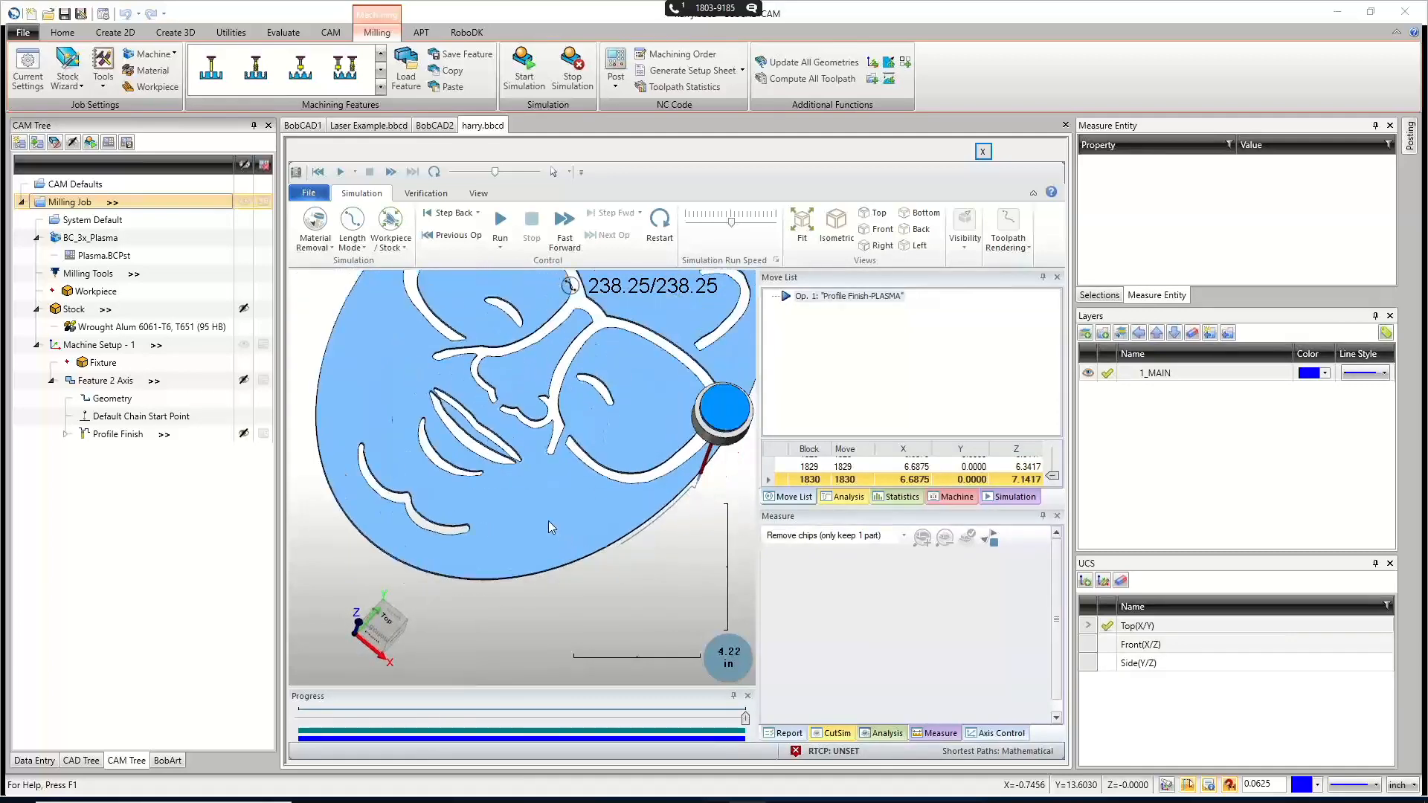
pyautogui.scroll(-7, 547, 521)
pyautogui.moveTo(456, 487); pyautogui.dragTo(594, 560, button='middle')
pyautogui.scroll(6, 594, 560)
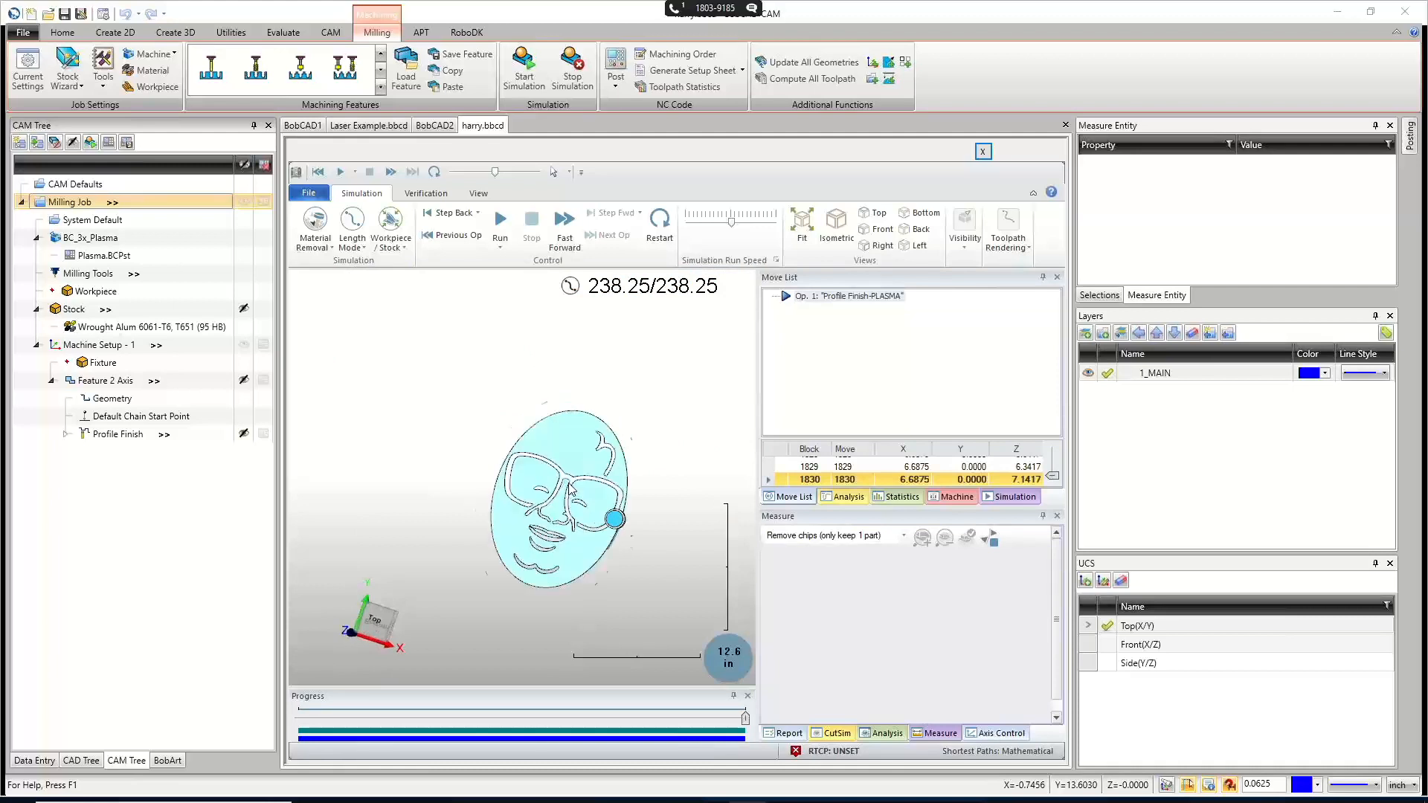
pyautogui.scroll(-2, 587, 587)
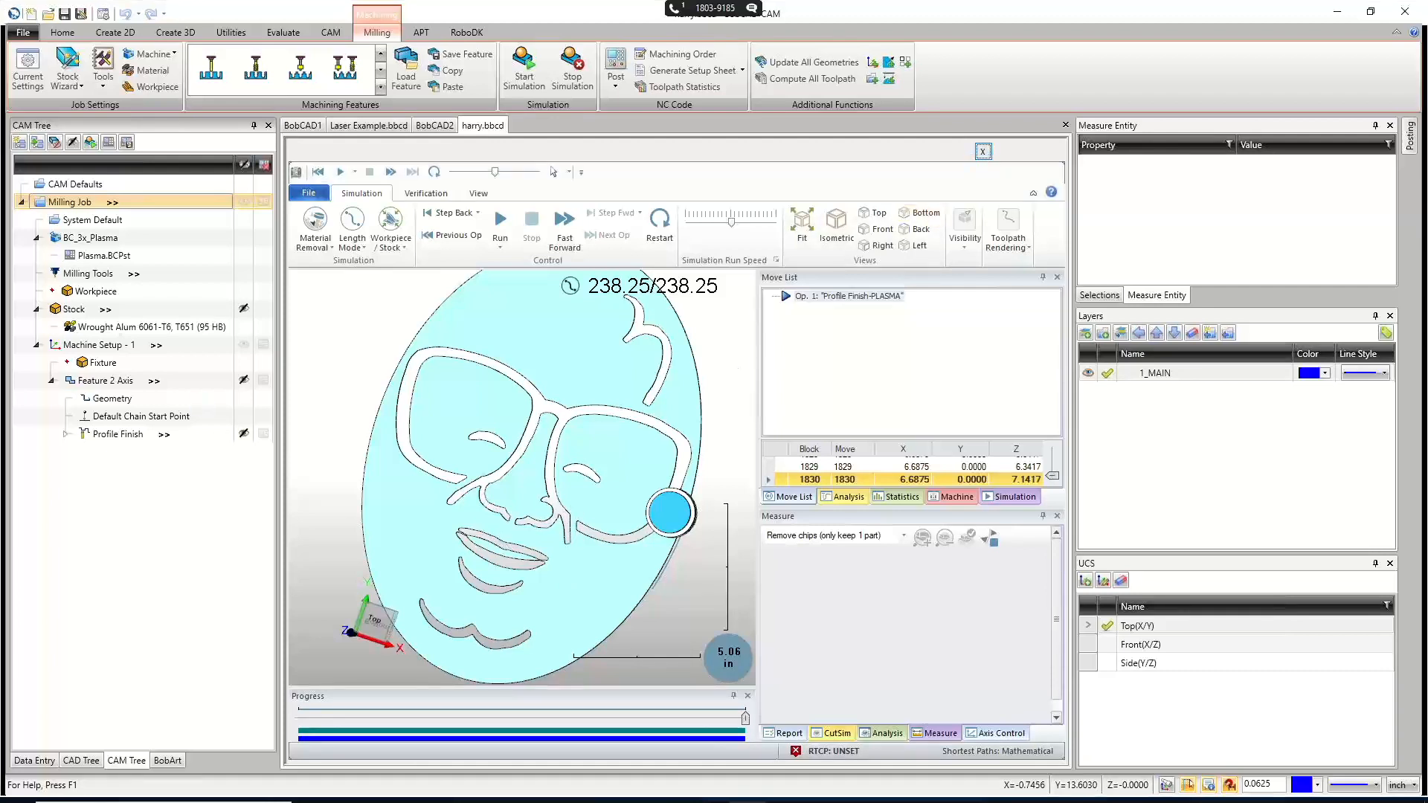
pyautogui.click(983, 152)
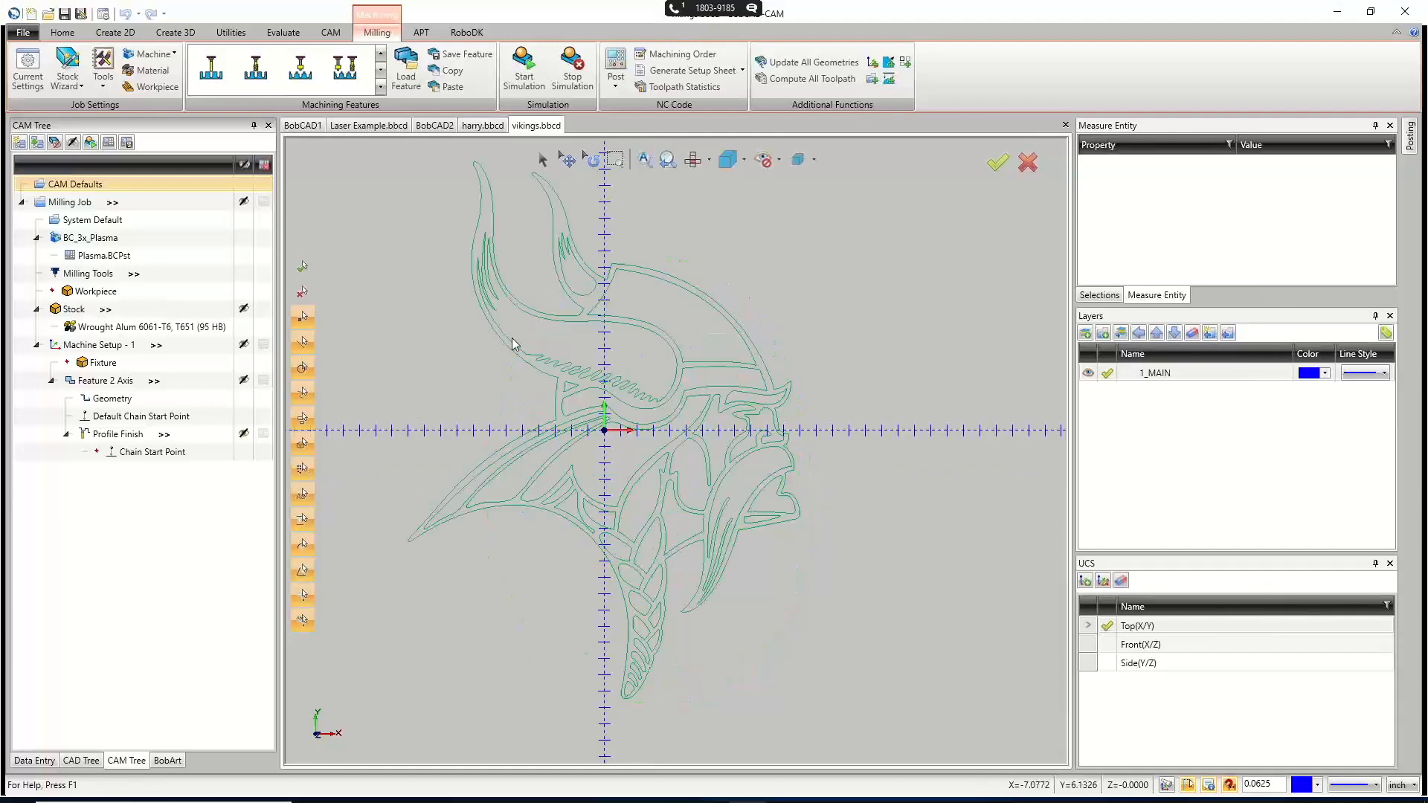
# Examine the Profile Finish toolpath and the Feature 2 Axis geometry of the Viking drawing in vikings.bbcd.
pyautogui.click(130, 434)
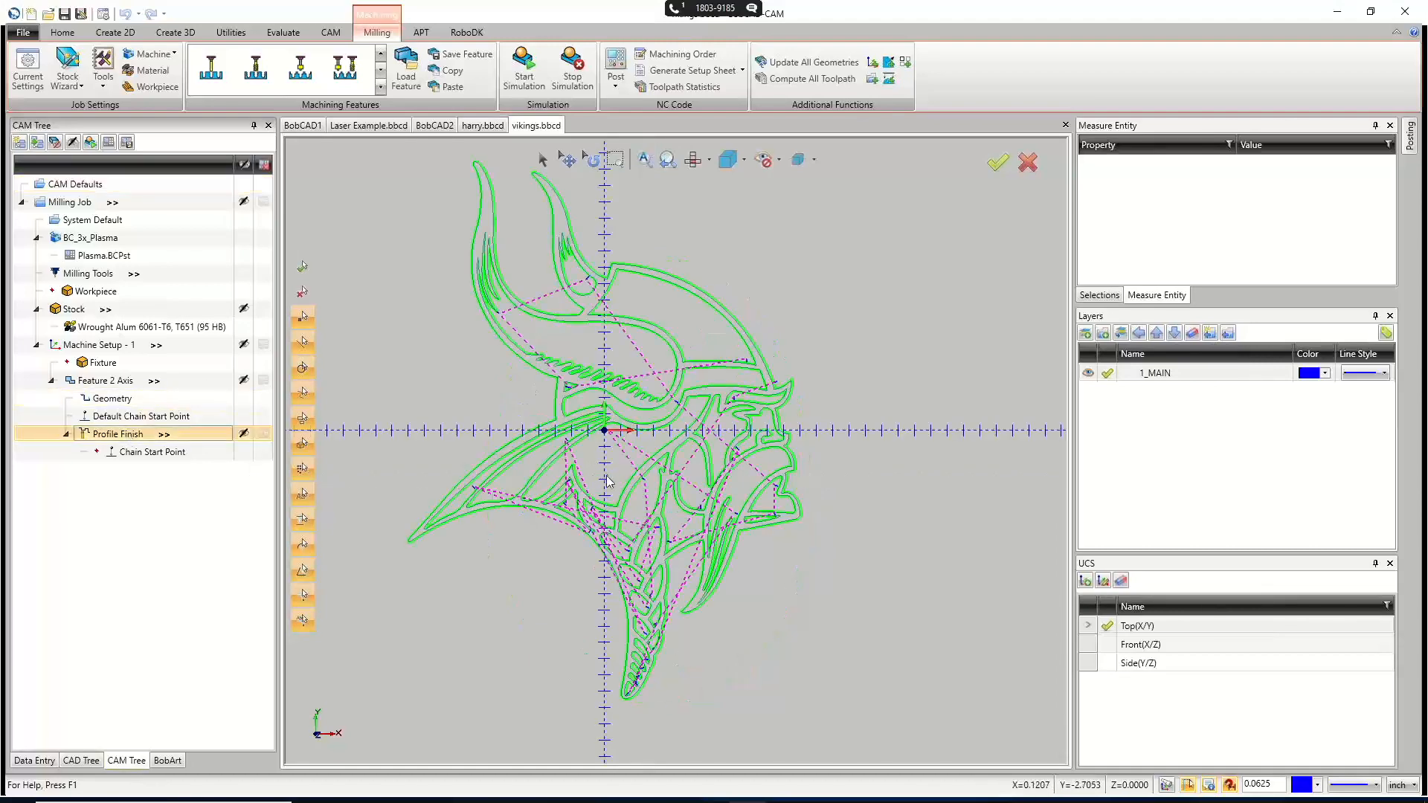
pyautogui.scroll(2, 606, 482)
pyautogui.scroll(-1, 606, 482)
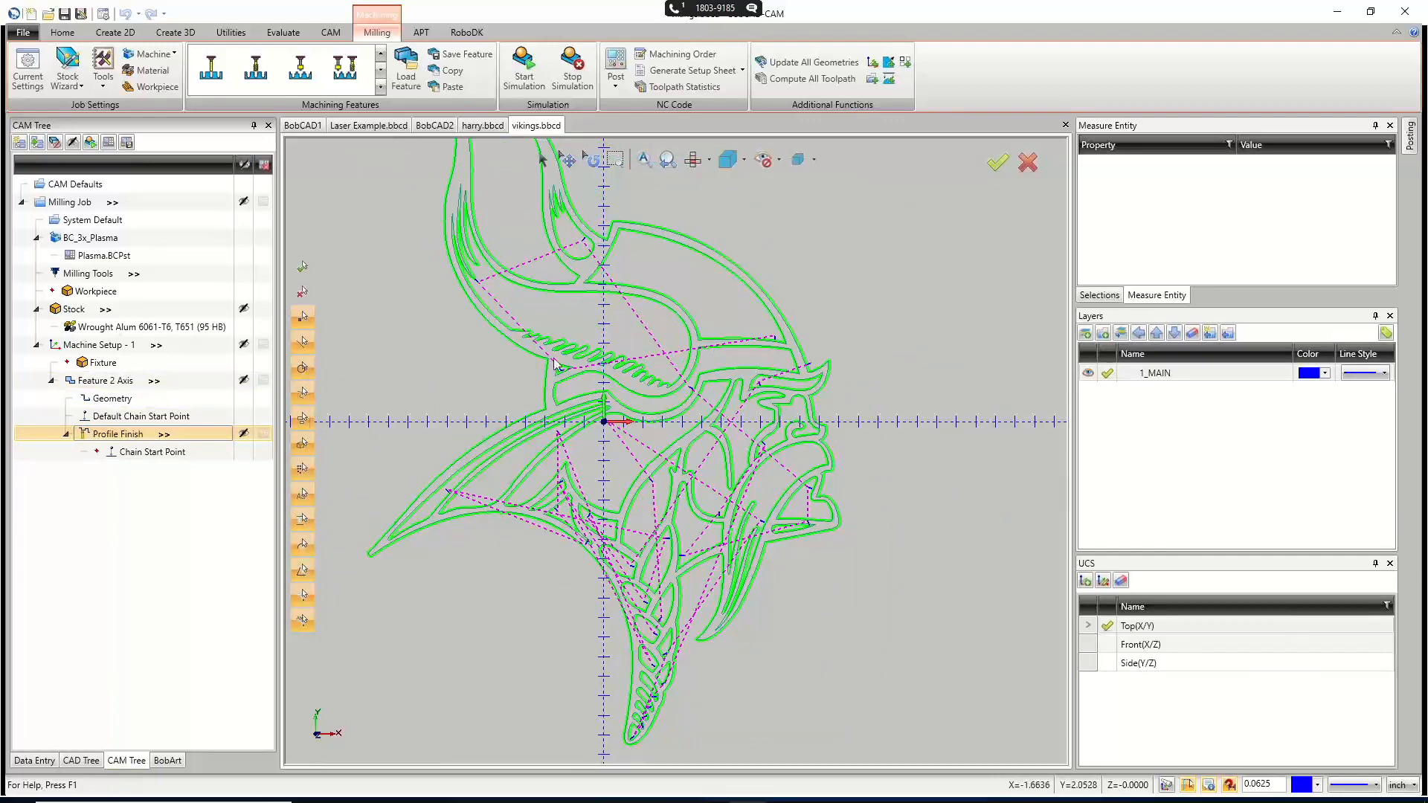
pyautogui.click(108, 382)
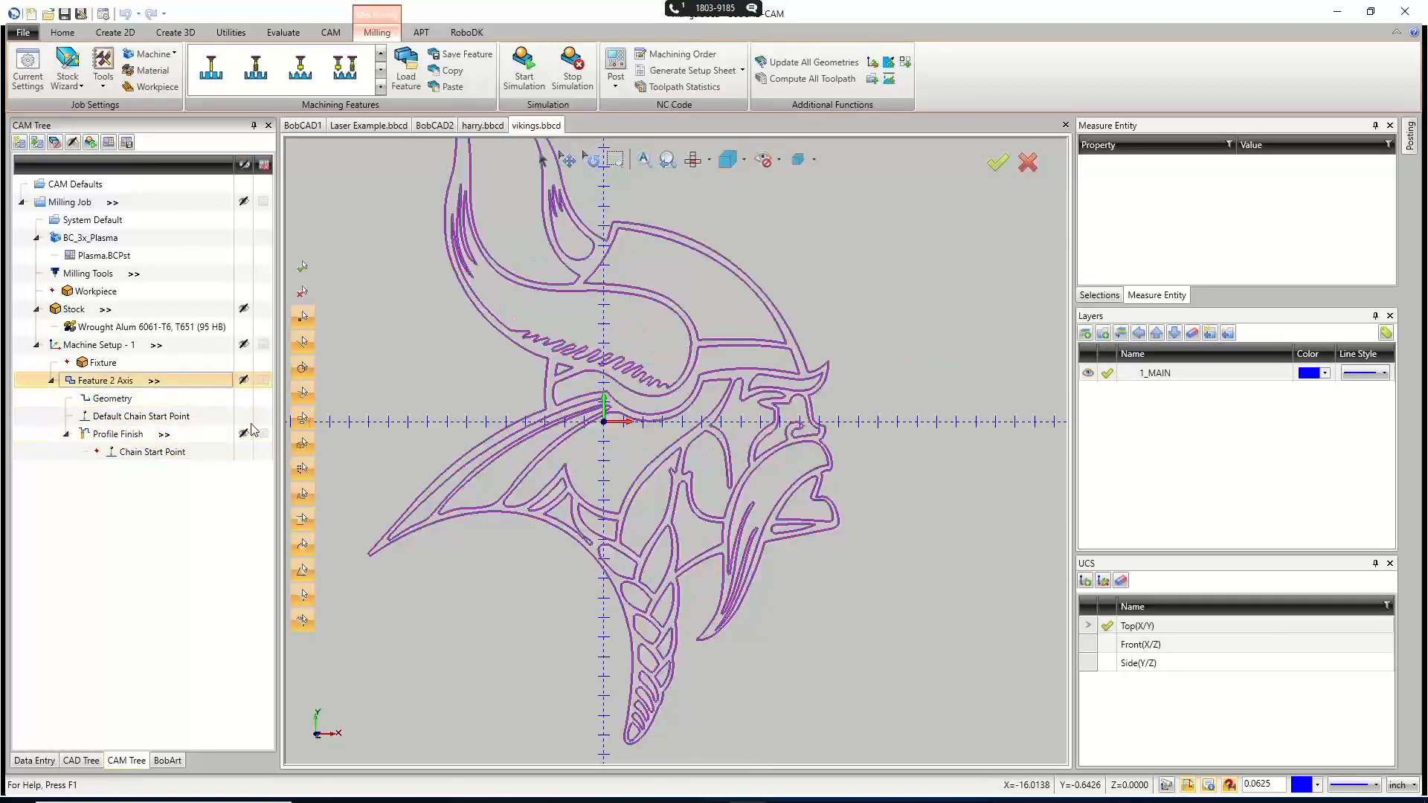
pyautogui.scroll(2, 718, 513)
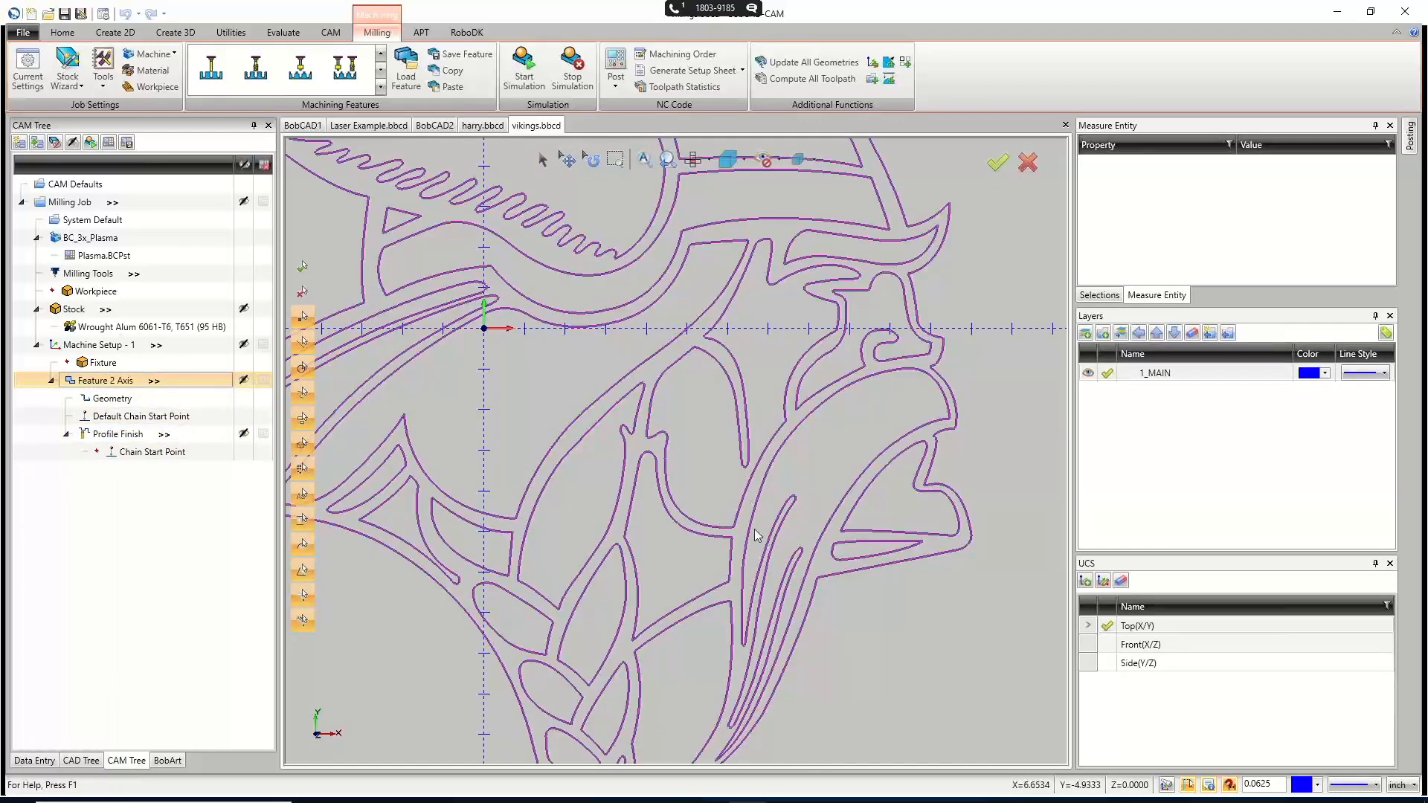
pyautogui.scroll(-2, 757, 595)
pyautogui.scroll(1, 766, 566)
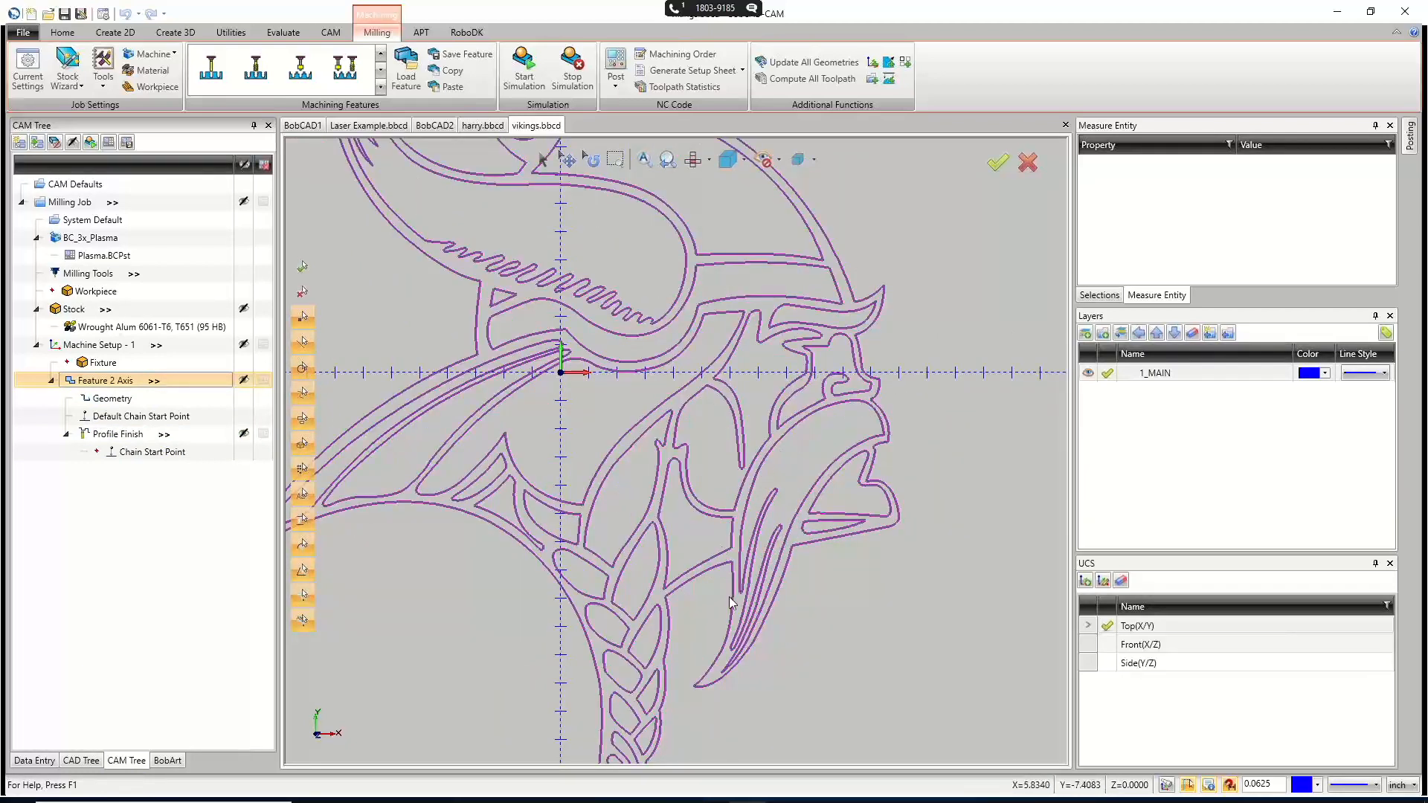
# Simulate the Viking's Profile Finish plasma operation and inspect the pierce points and lead-ins inside the cutouts.
pyautogui.click(524, 71)
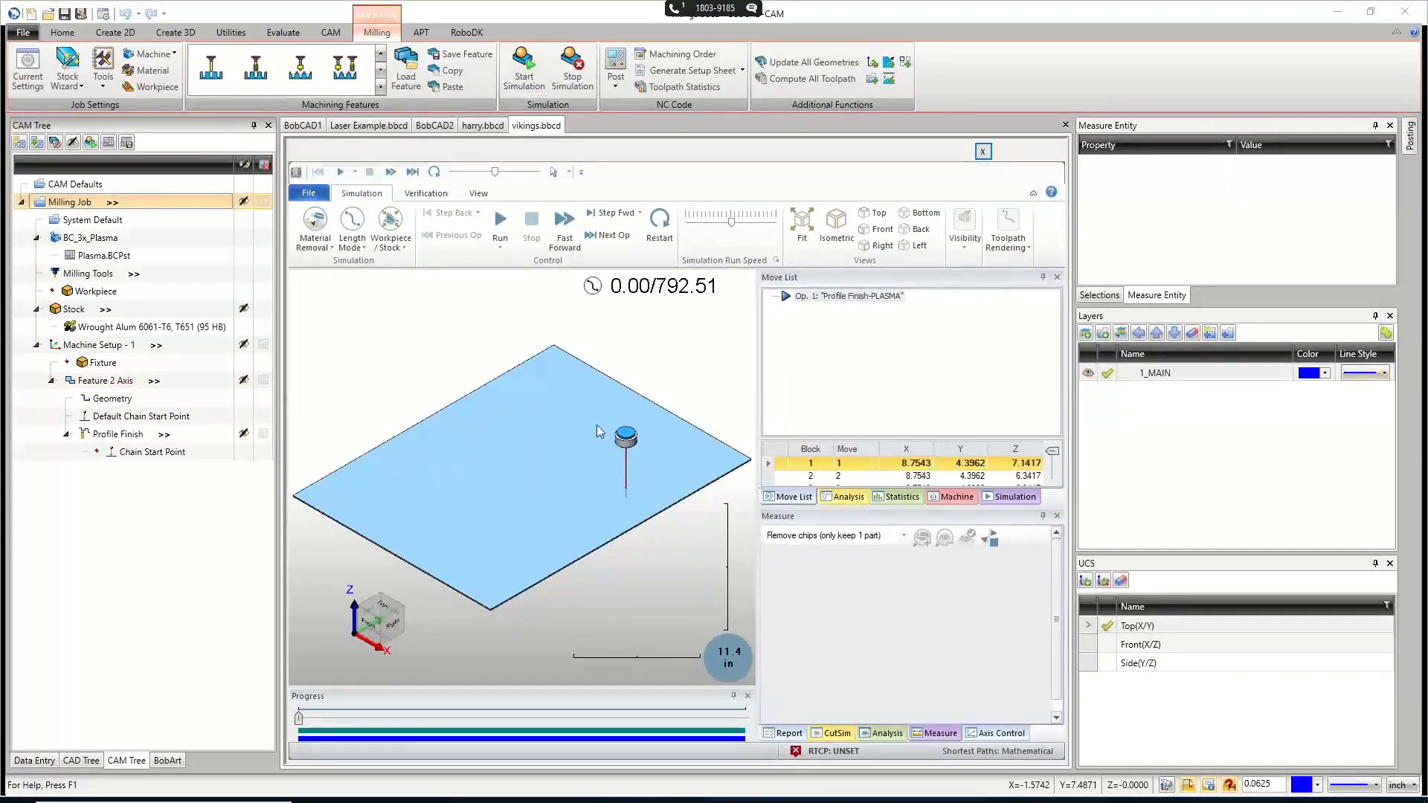
pyautogui.click(500, 223)
pyautogui.scroll(3, 506, 513)
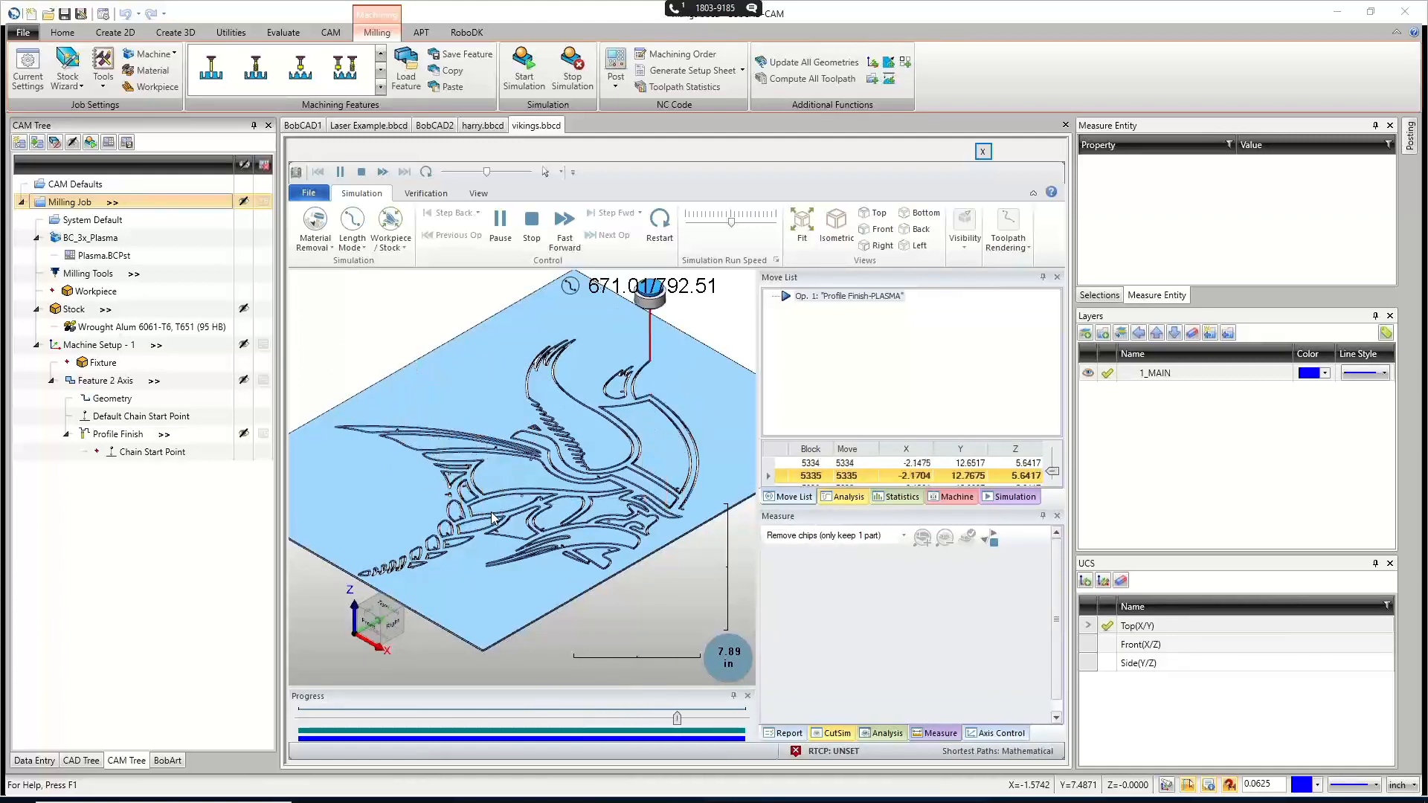
pyautogui.scroll(4, 446, 500)
pyautogui.scroll(8, 446, 500)
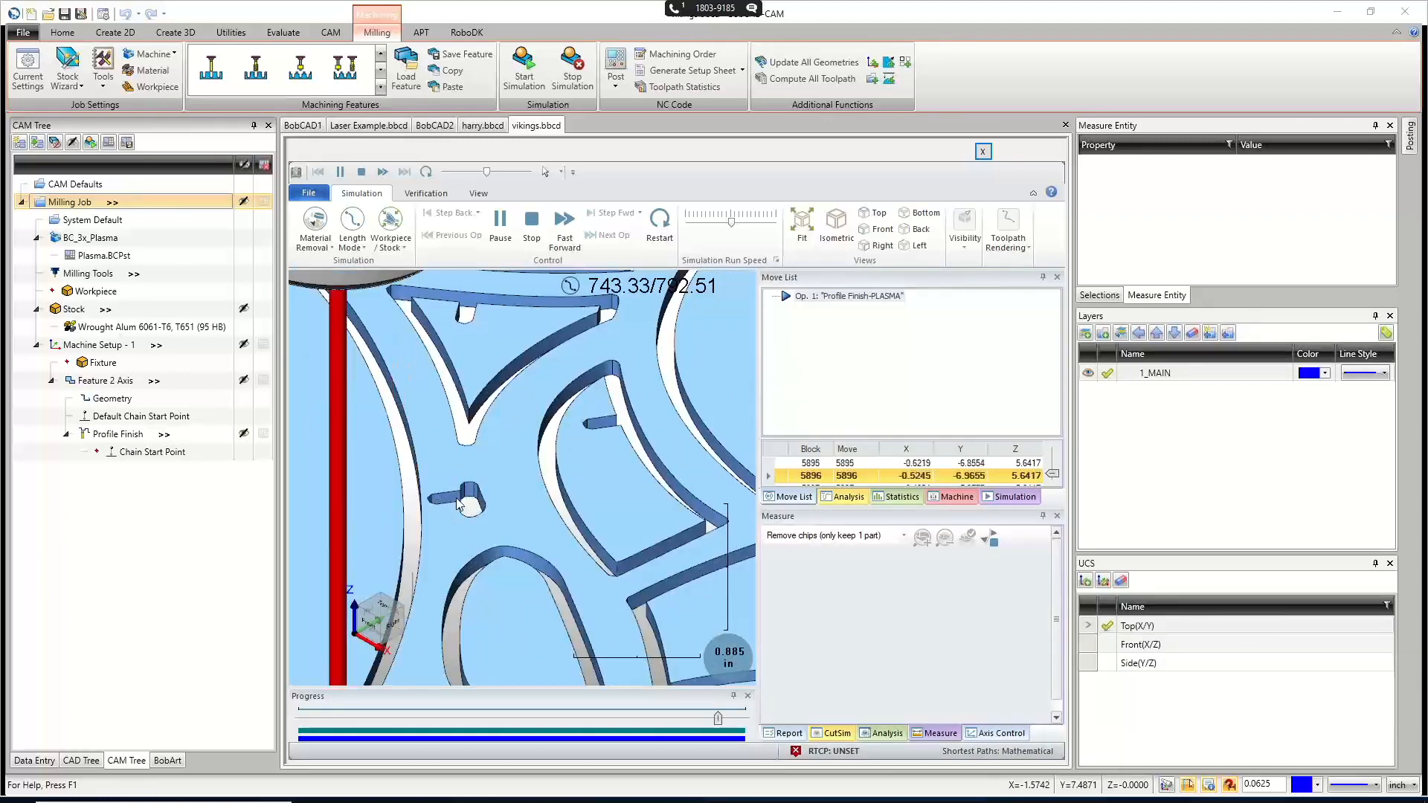
pyautogui.scroll(-8, 462, 525)
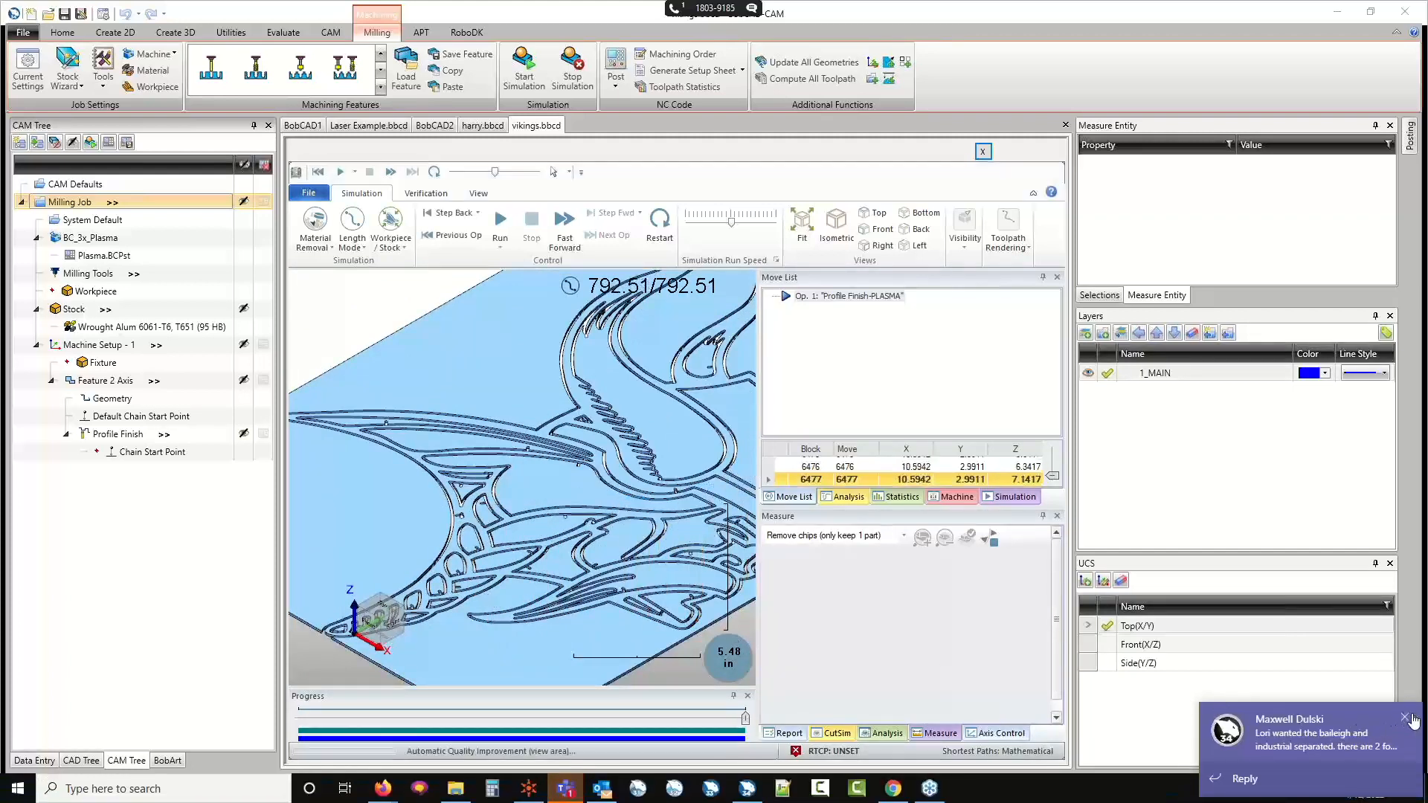
# Dismiss the chat notification, quit Microsoft Teams from the background apps, and return to the Viking simulation.
pyautogui.click(1408, 717)
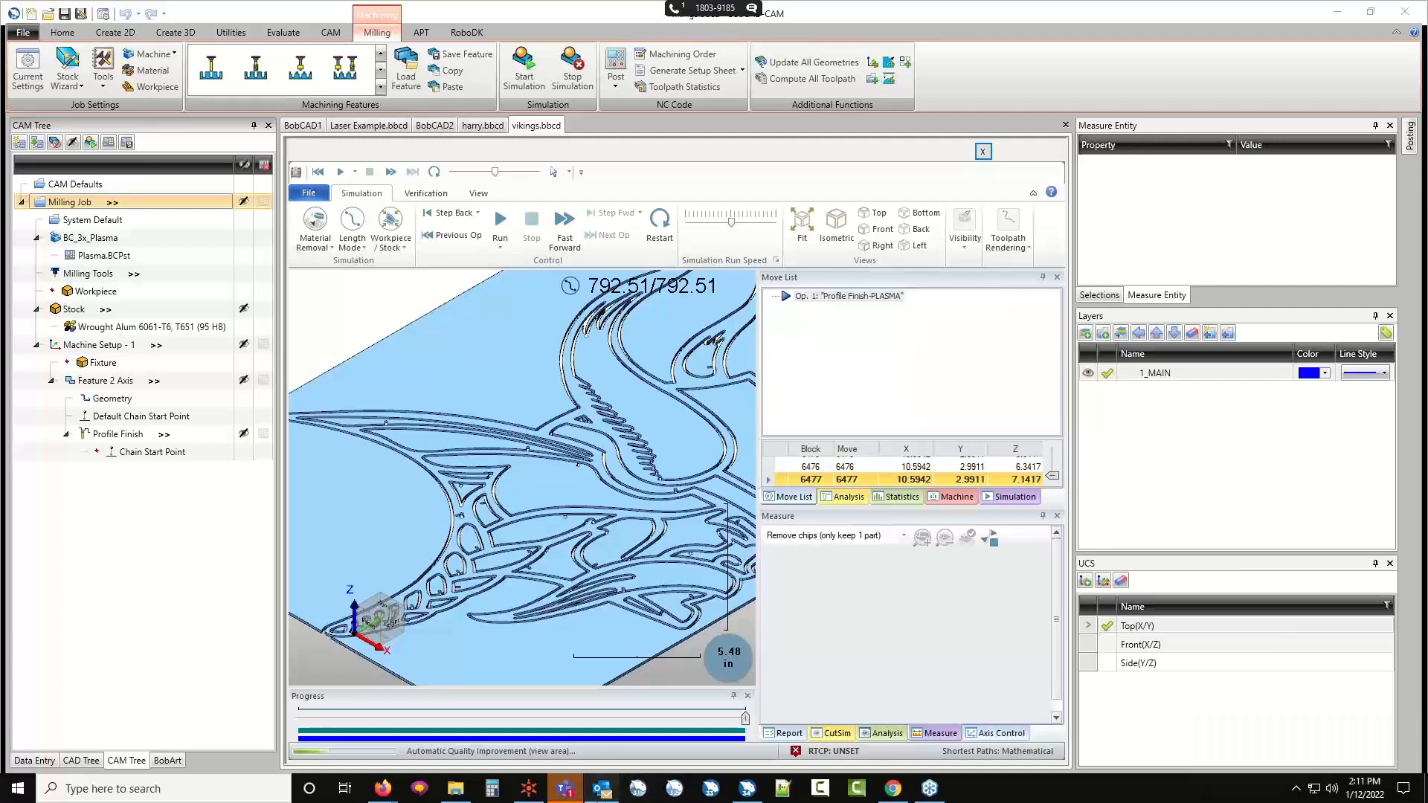
pyautogui.click(1296, 789)
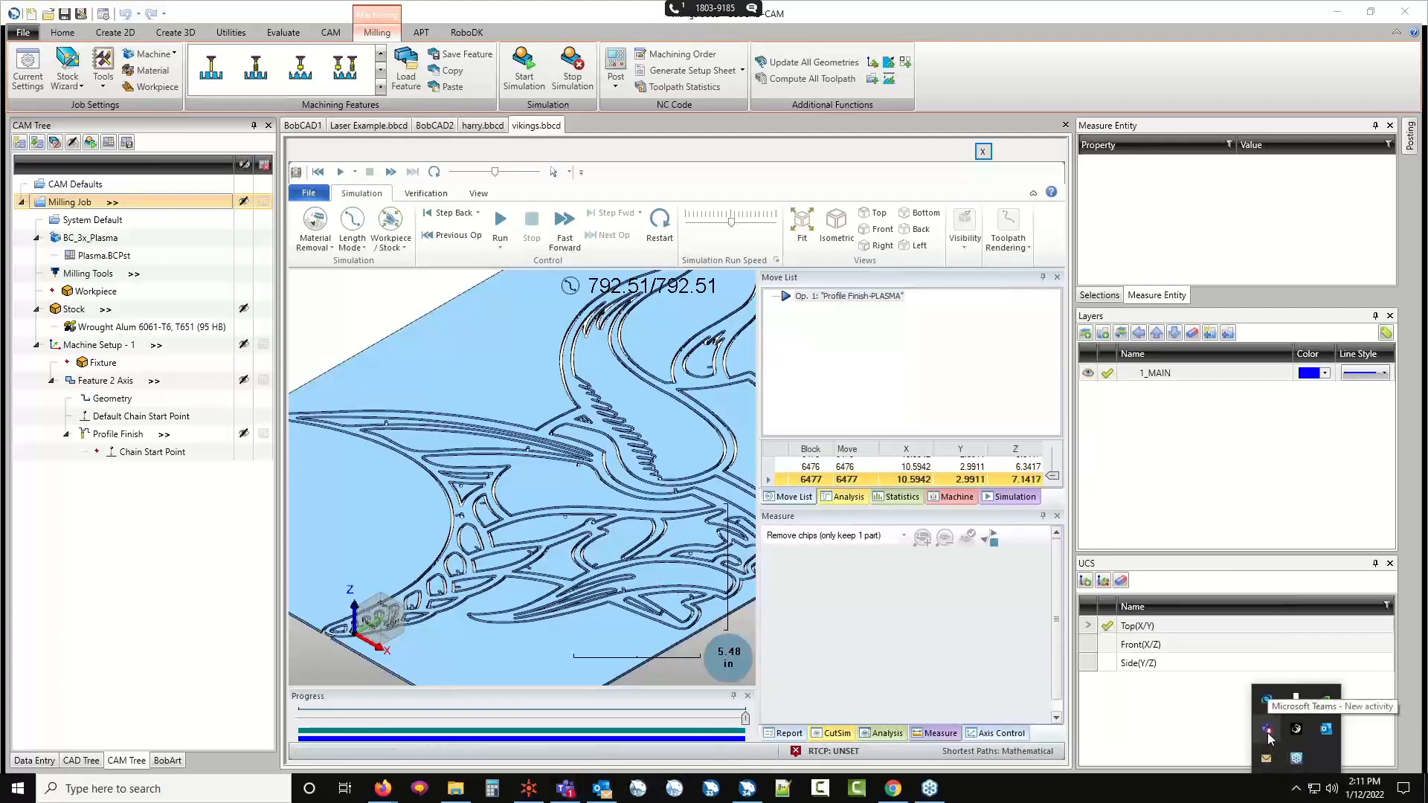
pyautogui.rightClick(1269, 732)
pyautogui.click(1302, 723)
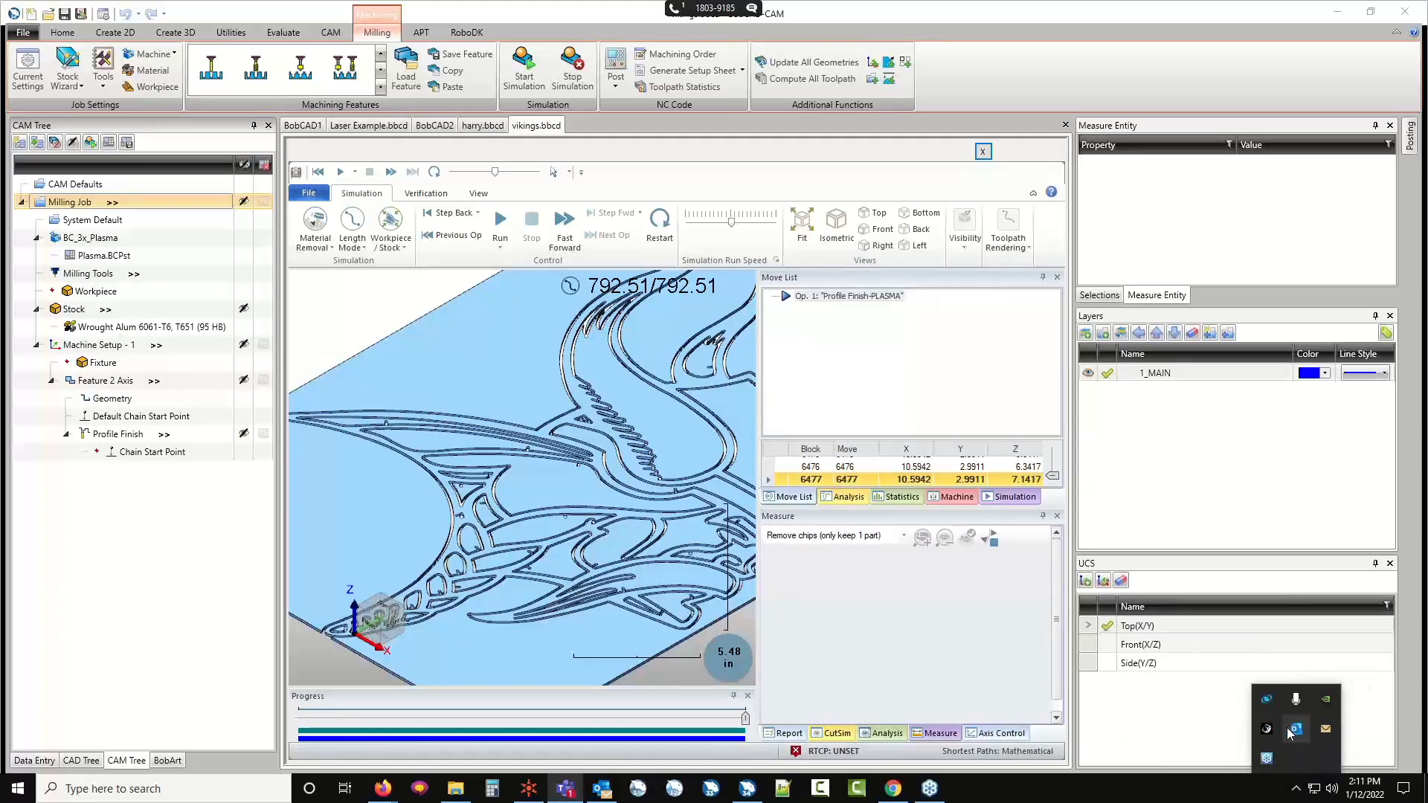
pyautogui.click(604, 530)
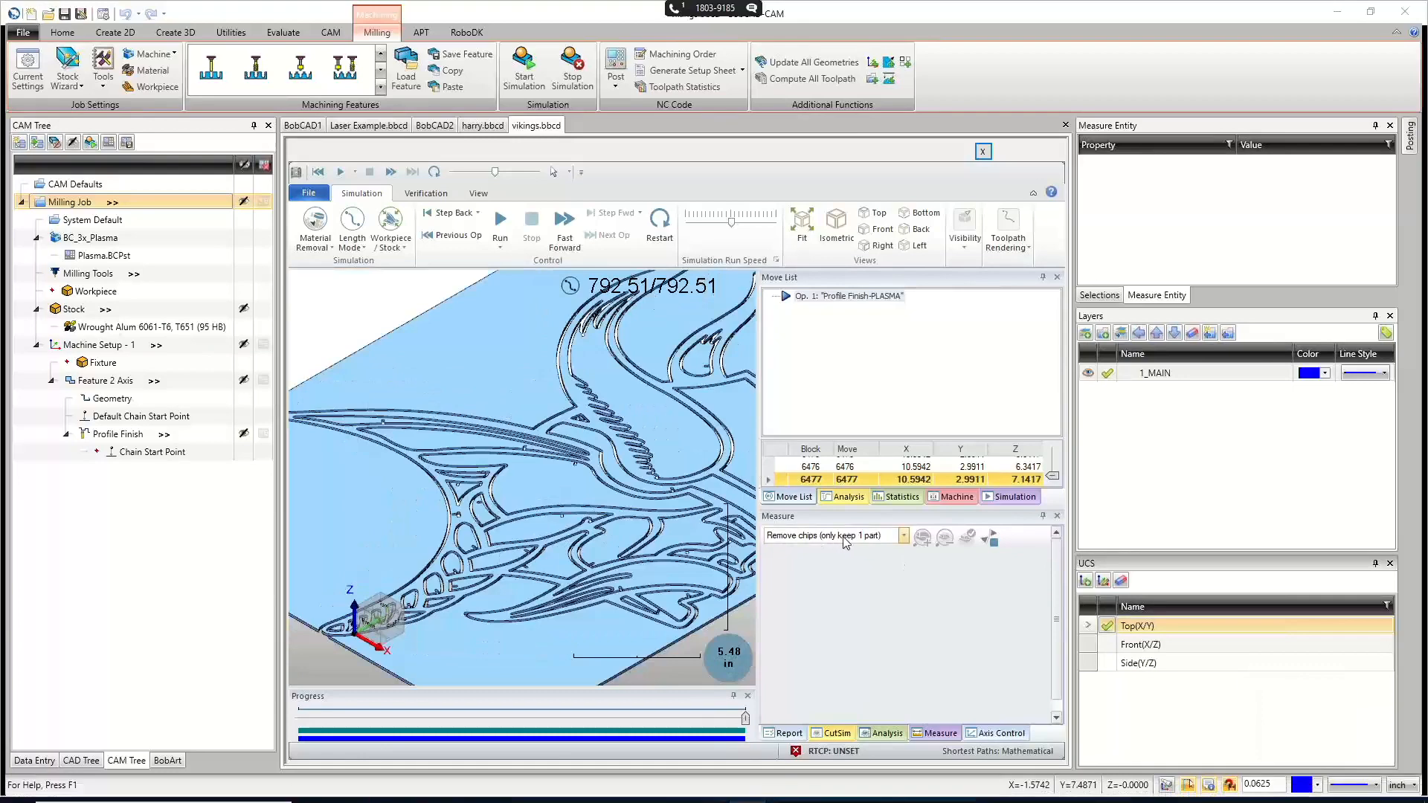
# Remove the chips from the simulated Viking sheet, keeping only the one part, and inspect the cutouts up close.
pyautogui.scroll(-3, 454, 540)
pyautogui.scroll(8, 455, 541)
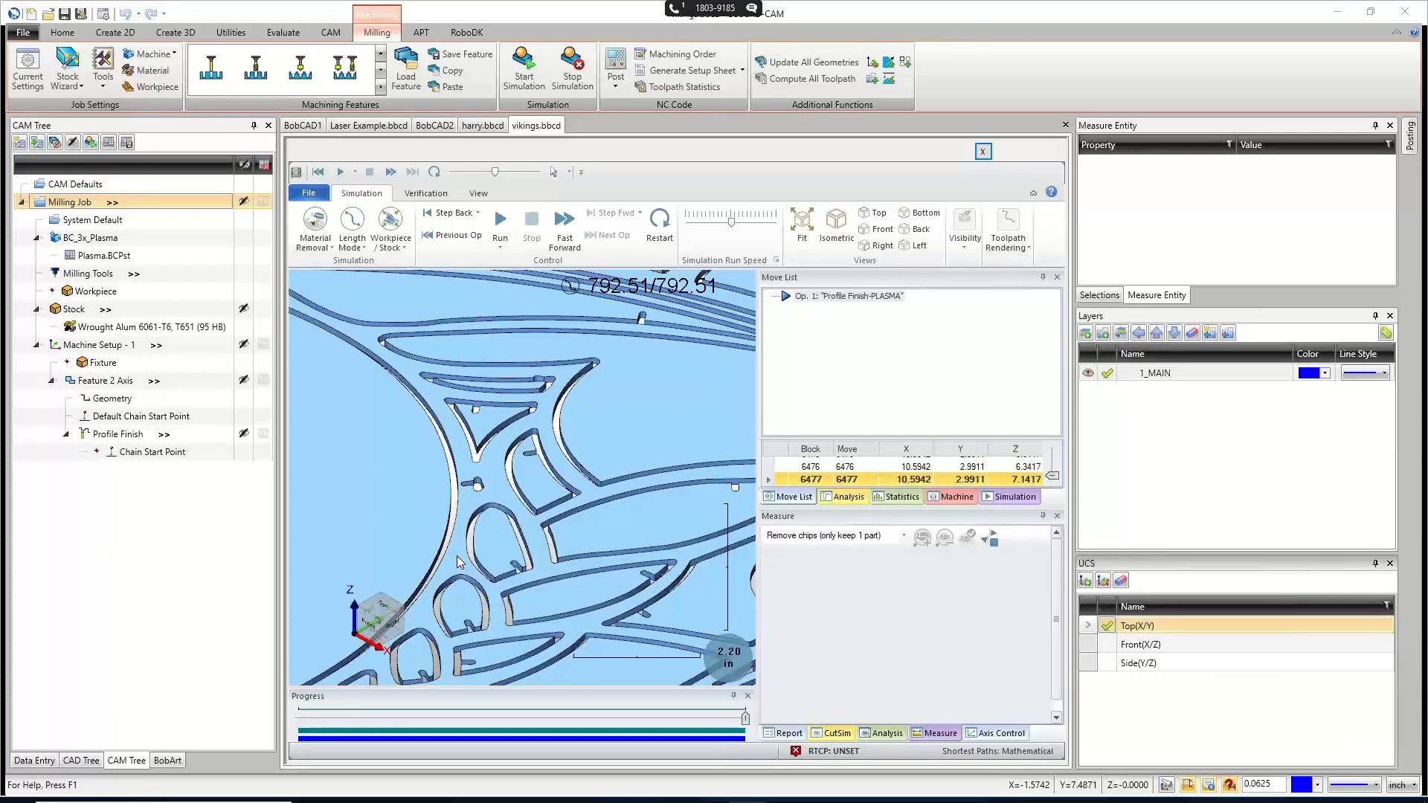
pyautogui.scroll(3, 457, 556)
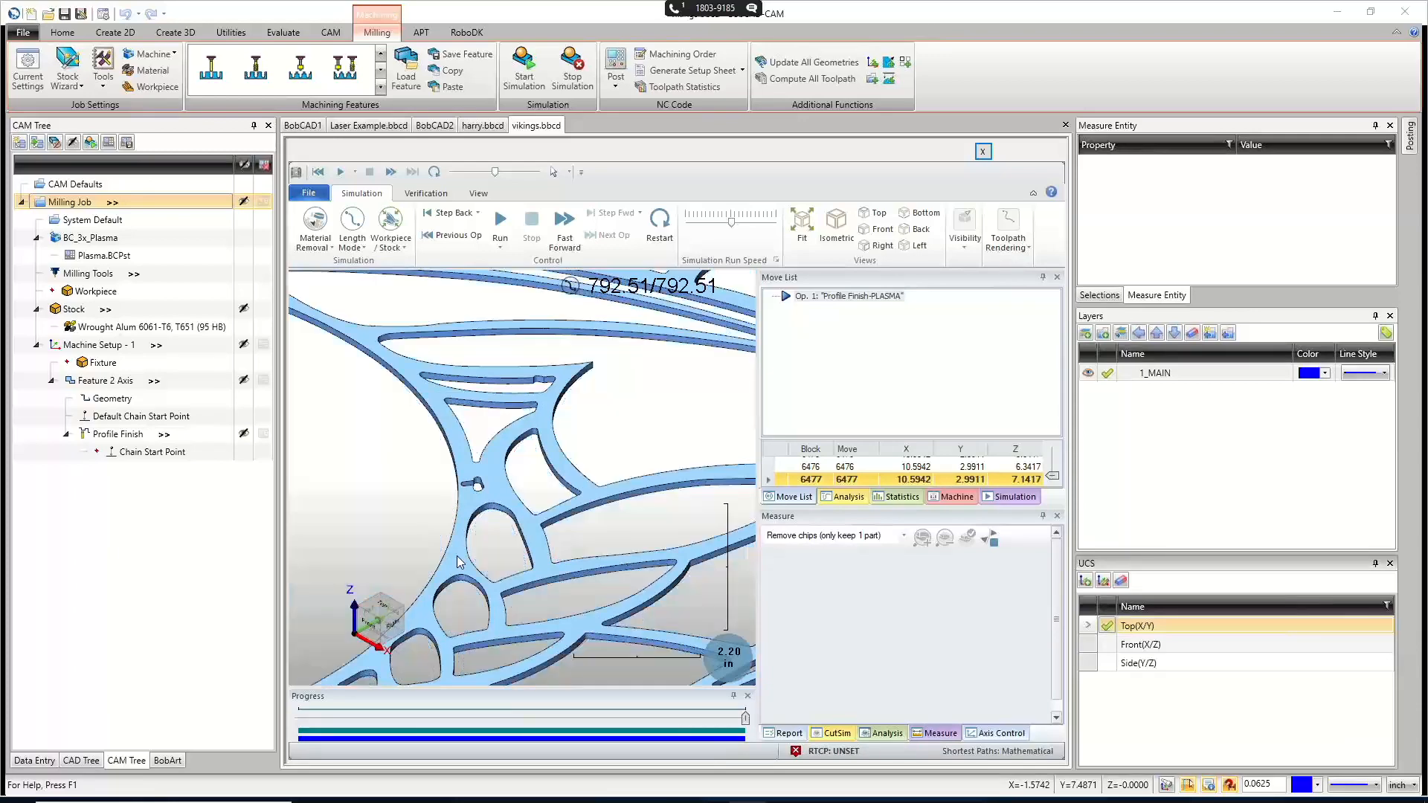
pyautogui.scroll(-6, 476, 584)
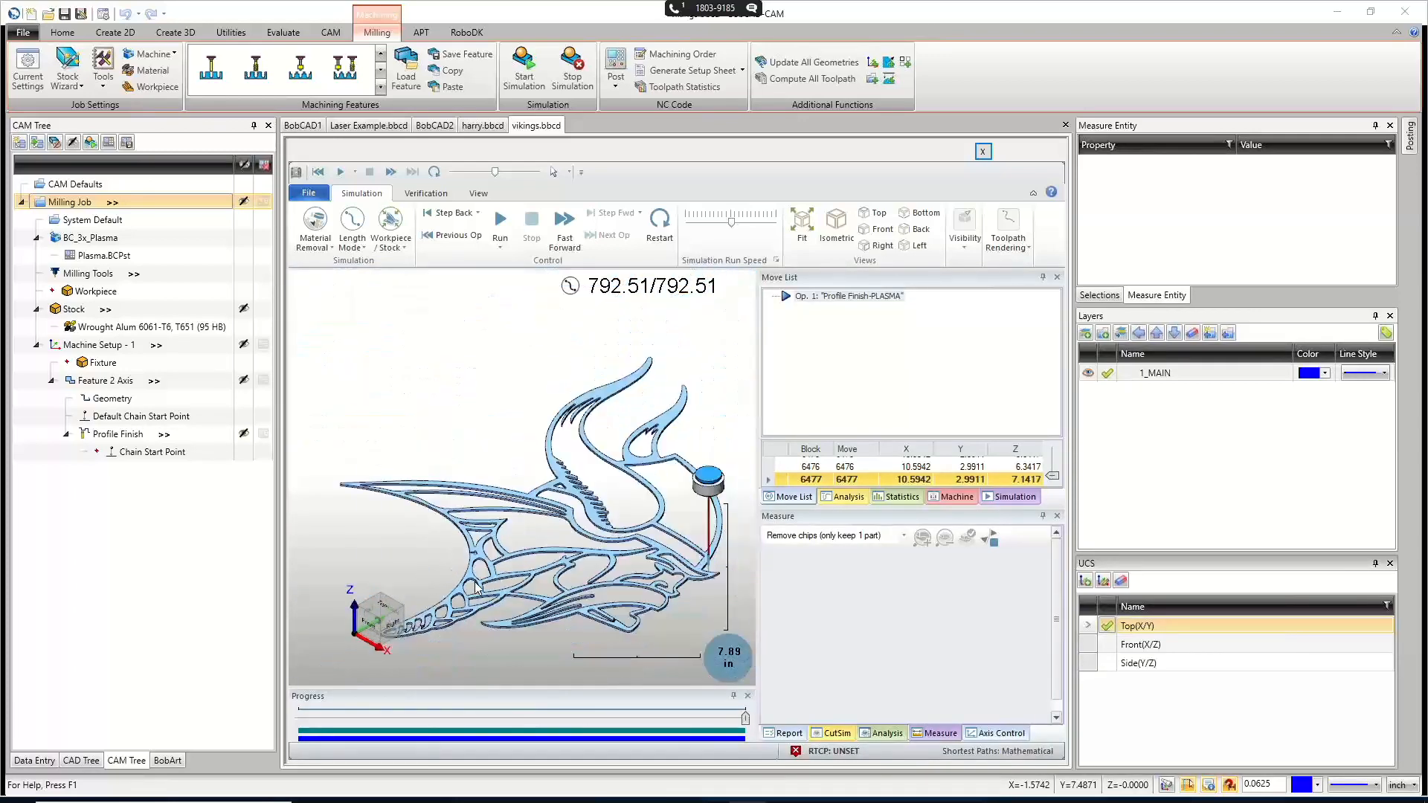
# Review the cut-out Viking from the top view, exit the simulation, and bring the whole drawing into view.
pyautogui.click(874, 213)
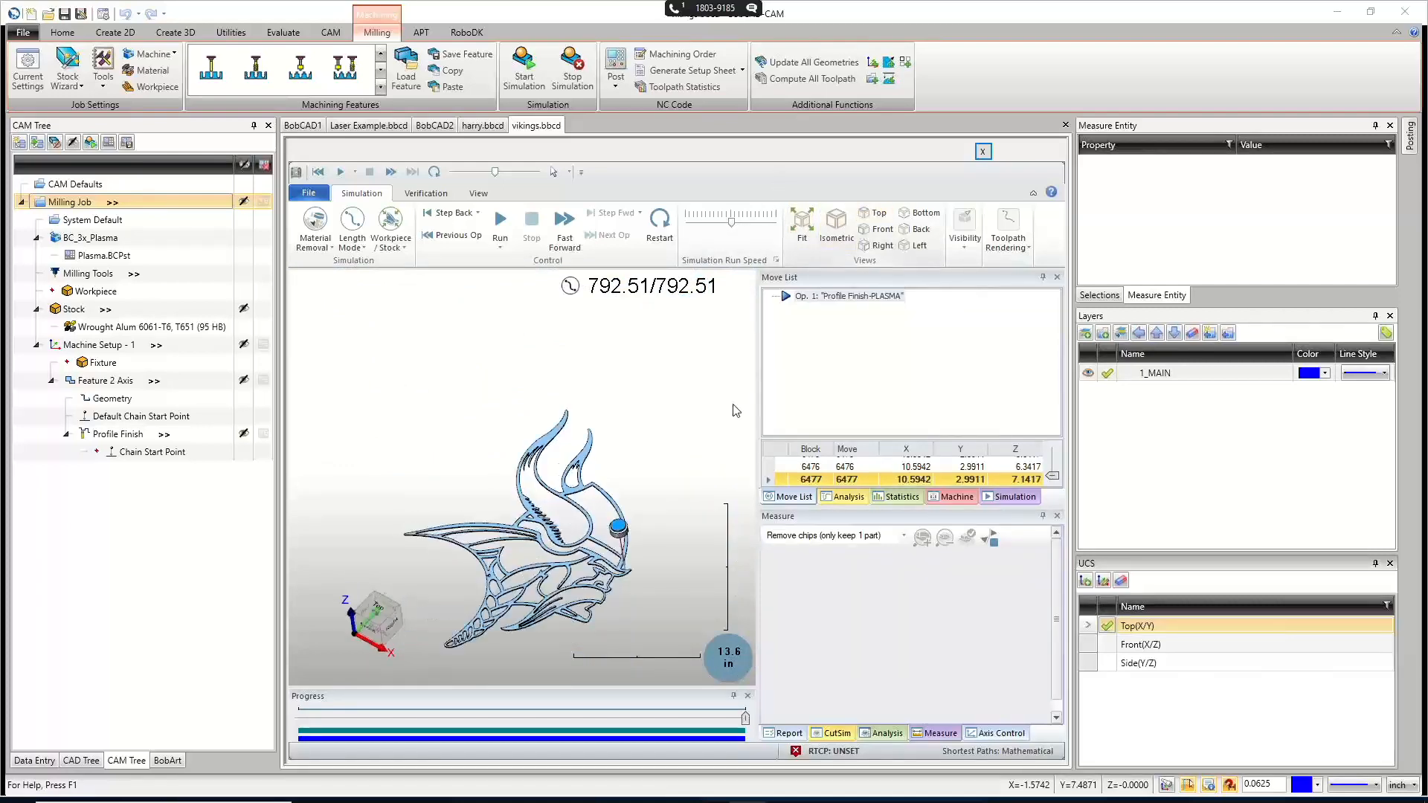
pyautogui.moveTo(605, 513)
pyautogui.mouseDown(button='middle')
pyautogui.moveTo(623, 519)
pyautogui.moveTo(590, 511)
pyautogui.moveTo(622, 516)
pyautogui.mouseUp(button='middle')
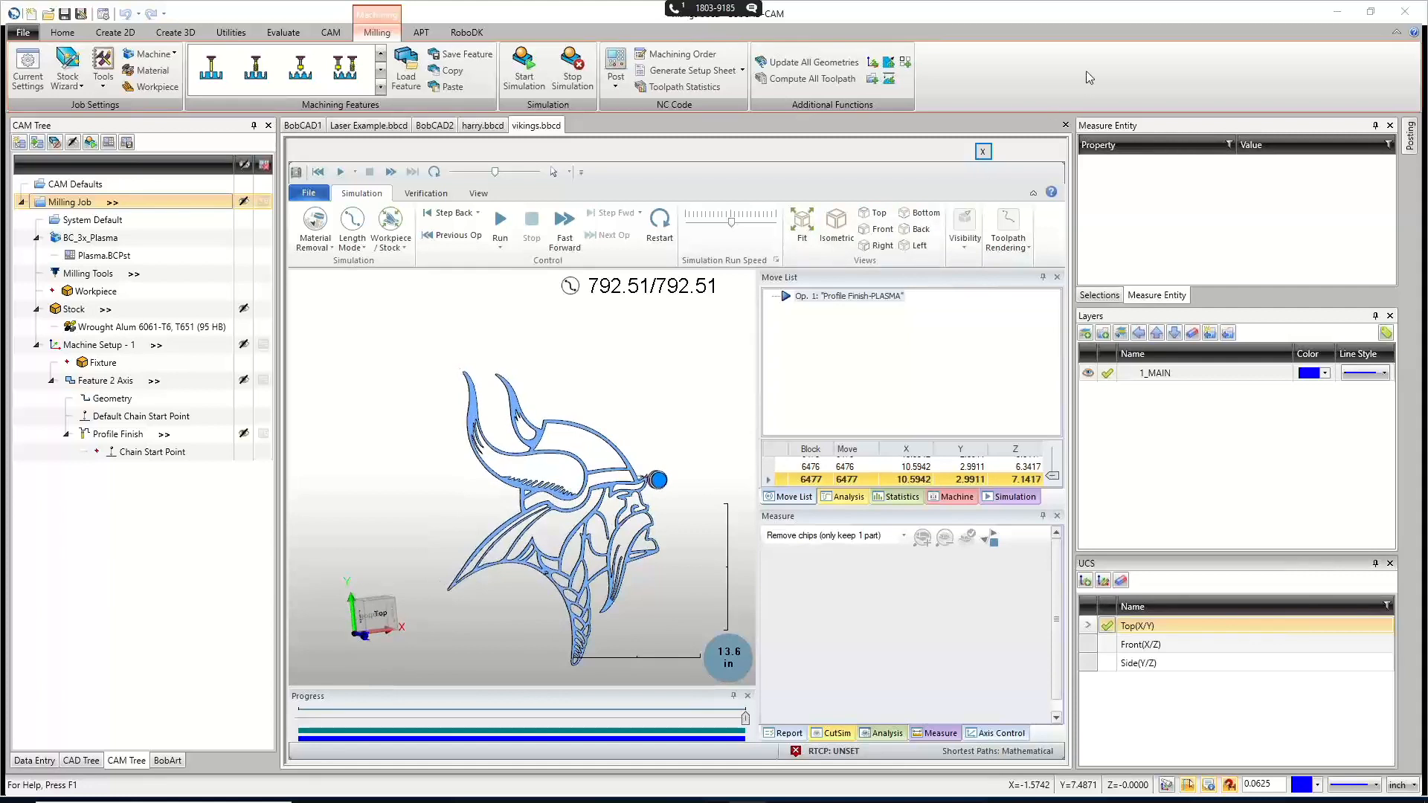
pyautogui.click(989, 152)
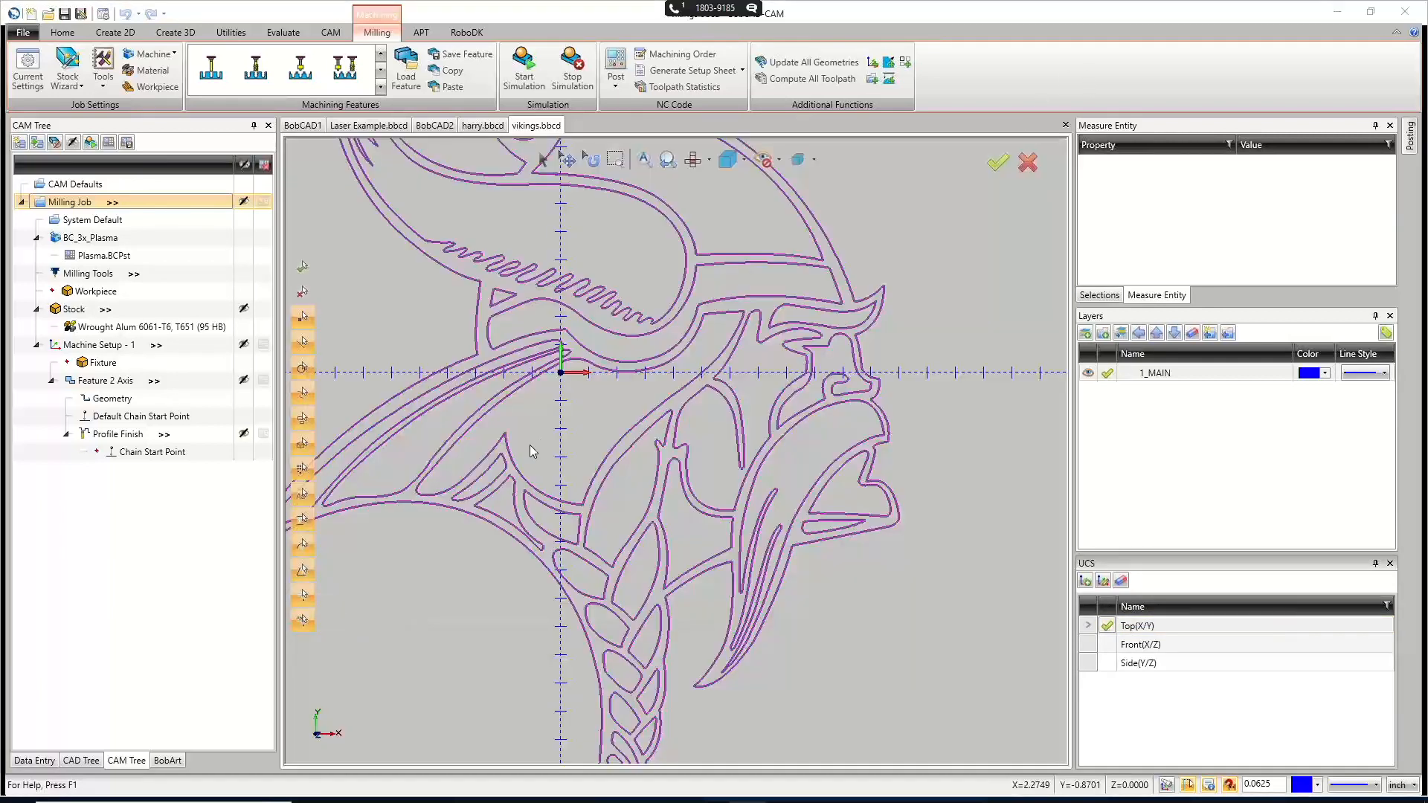
pyautogui.scroll(-6, 539, 448)
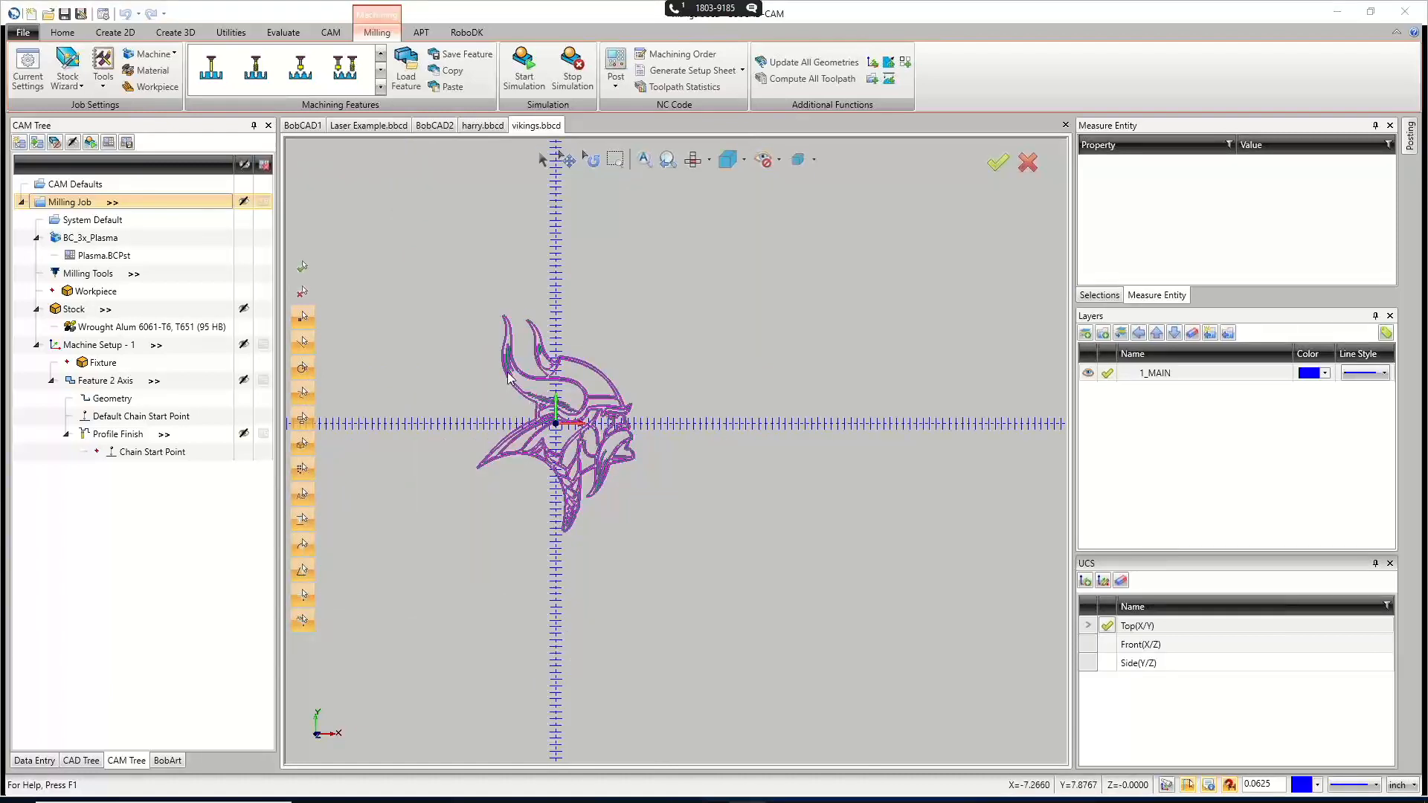
pyautogui.scroll(4, 503, 379)
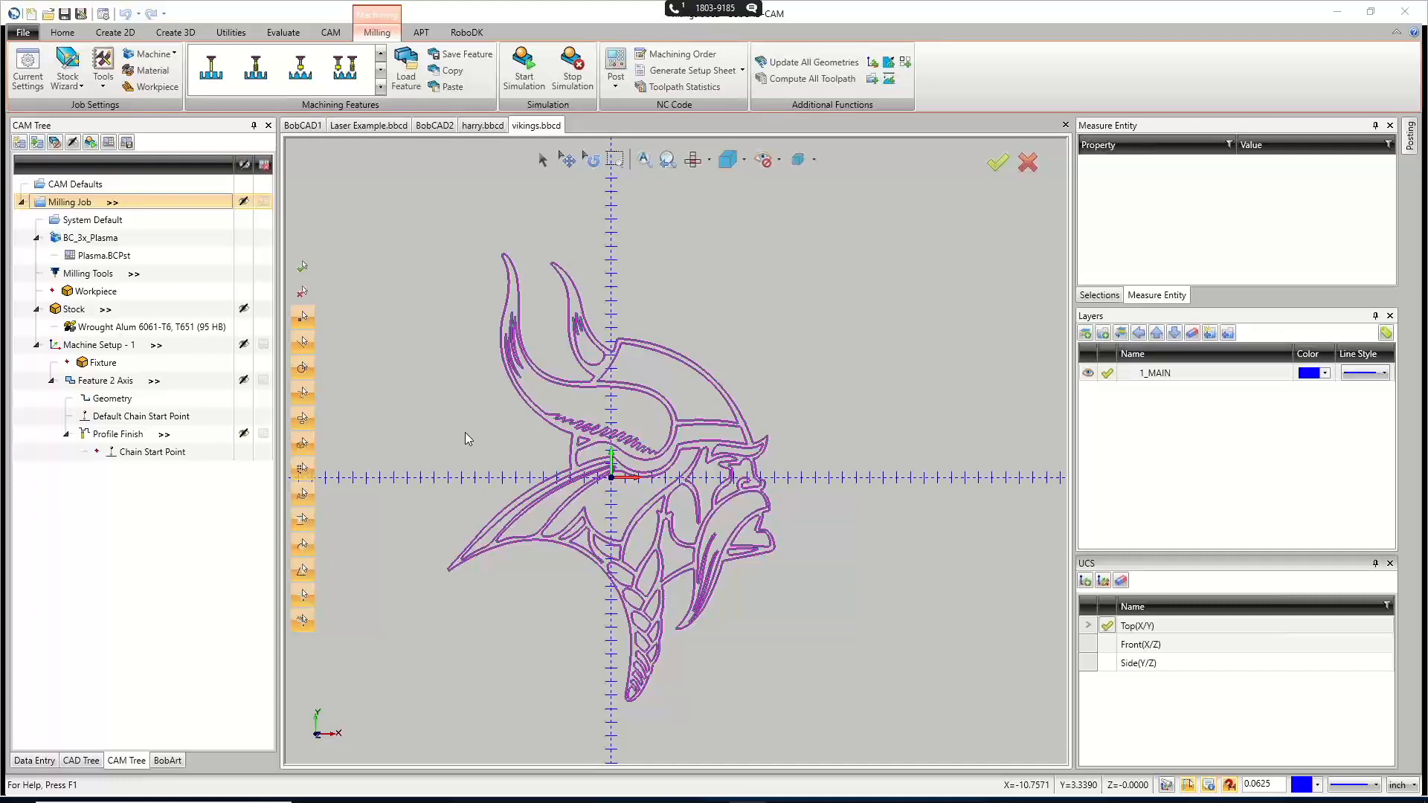
# Switch to Firefox and replace the open SharePoint page with a blank new tab.
pyautogui.moveTo(349, 800)
pyautogui.moveTo(1, 82); pyautogui.dragTo(821, 3)
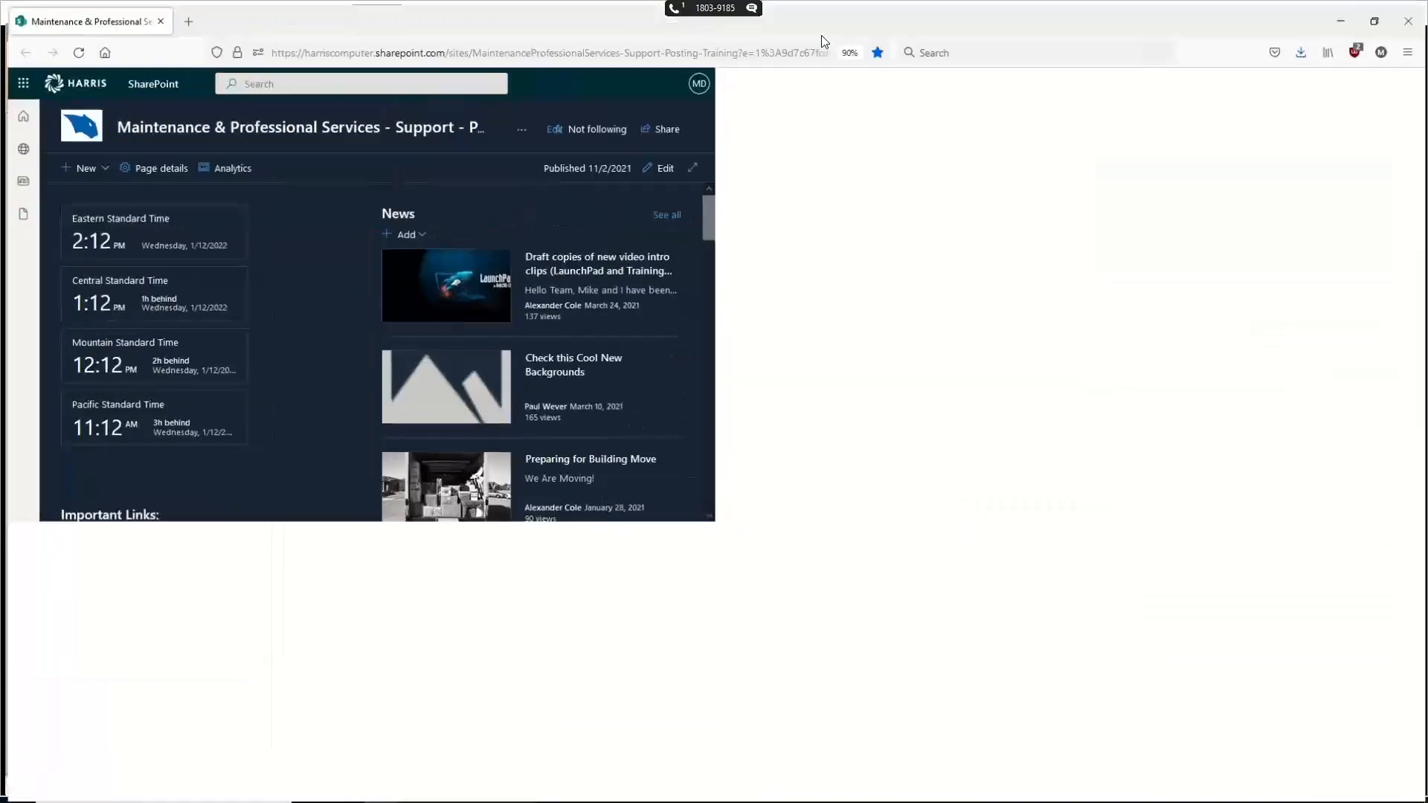
pyautogui.click(181, 19)
pyautogui.click(154, 17)
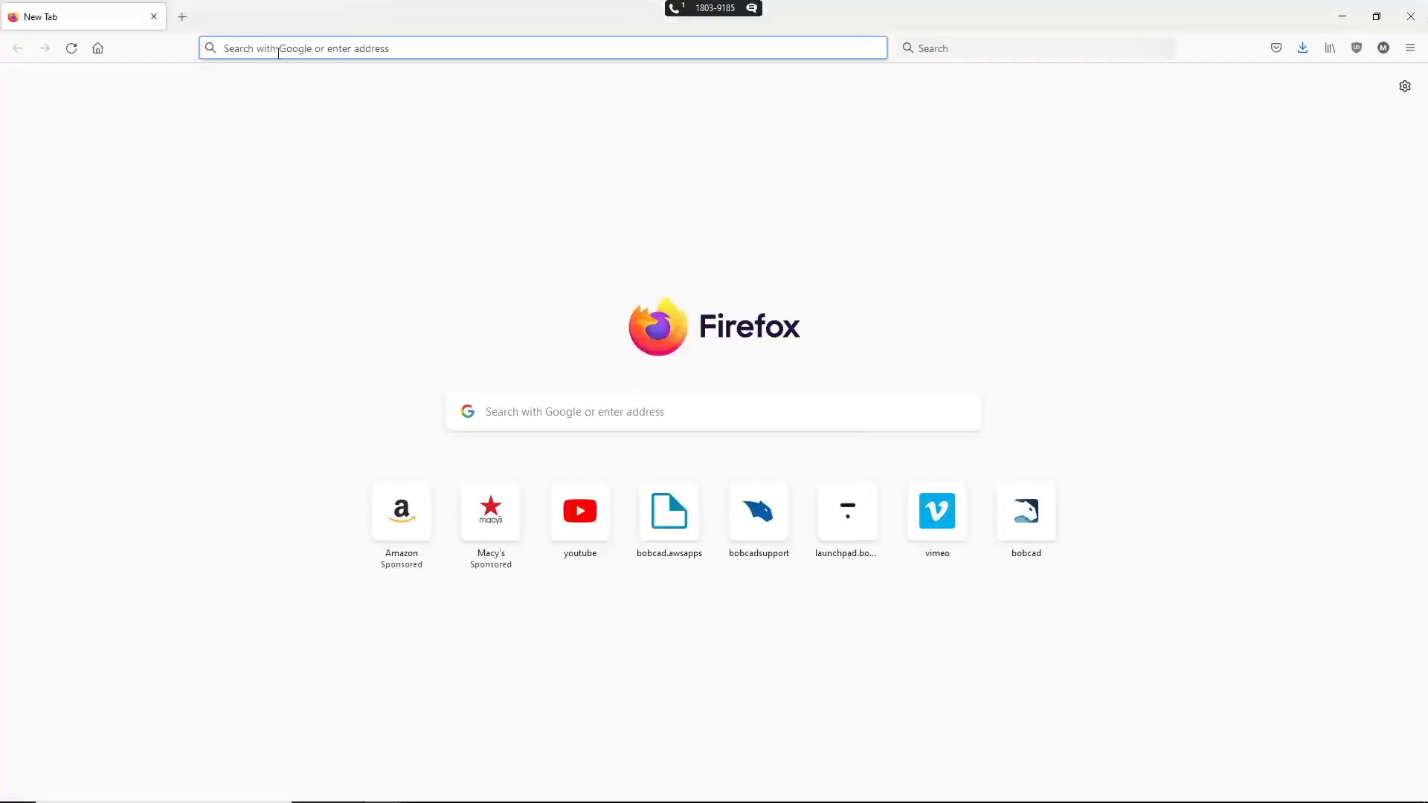
pyautogui.click(295, 46)
# Search the web for "minnesota vikings logo dxf".
pyautogui.click(988, 49)
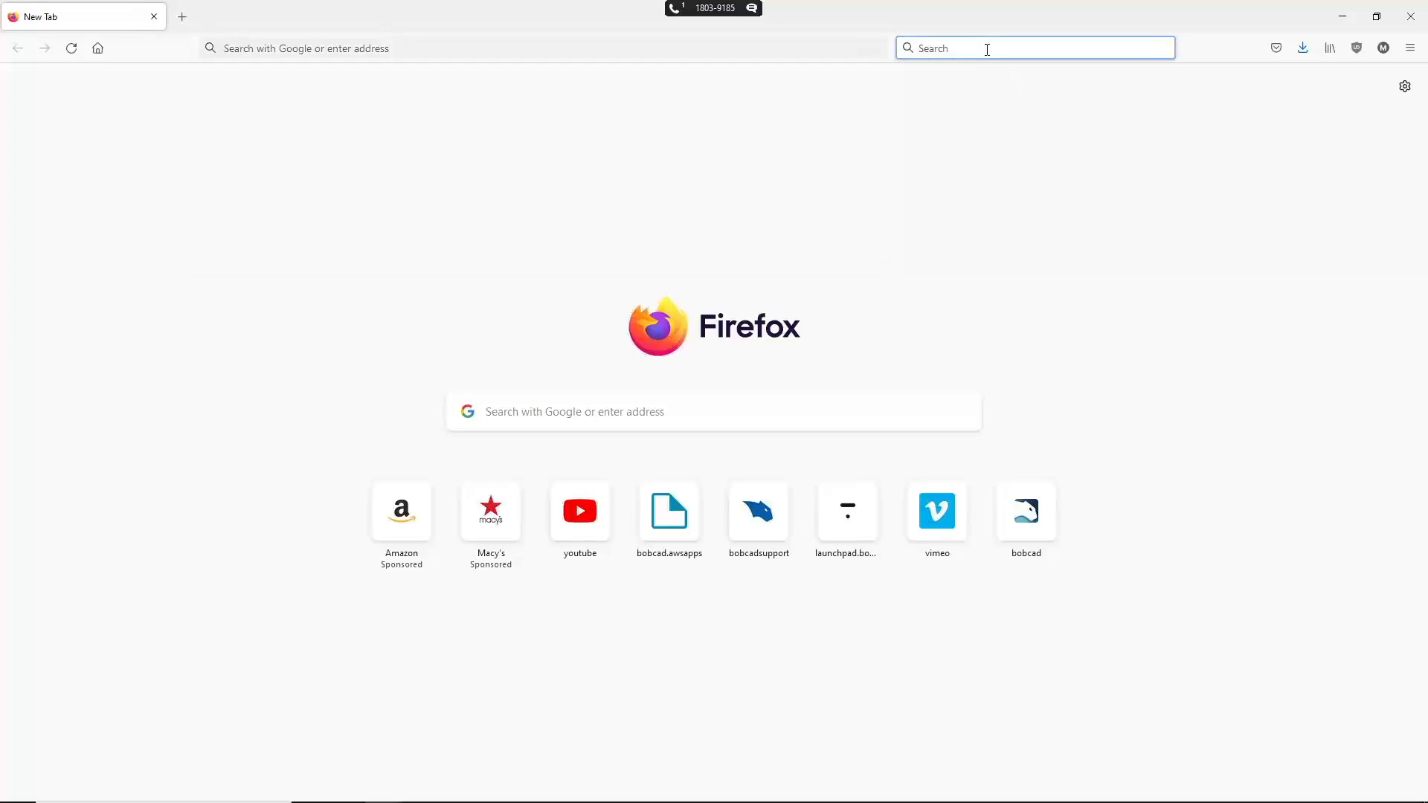
pyautogui.write('minn')
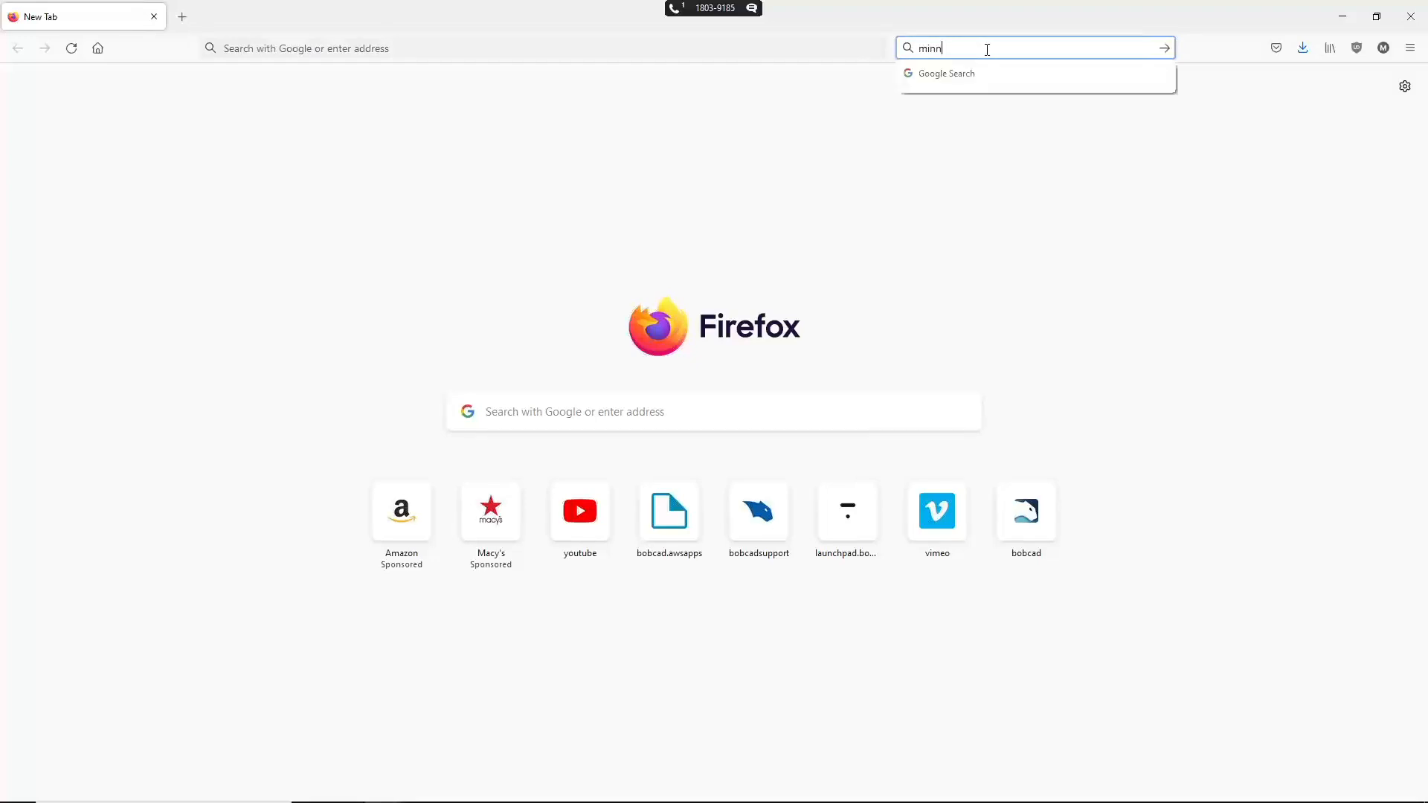
pyautogui.write('esota vik')
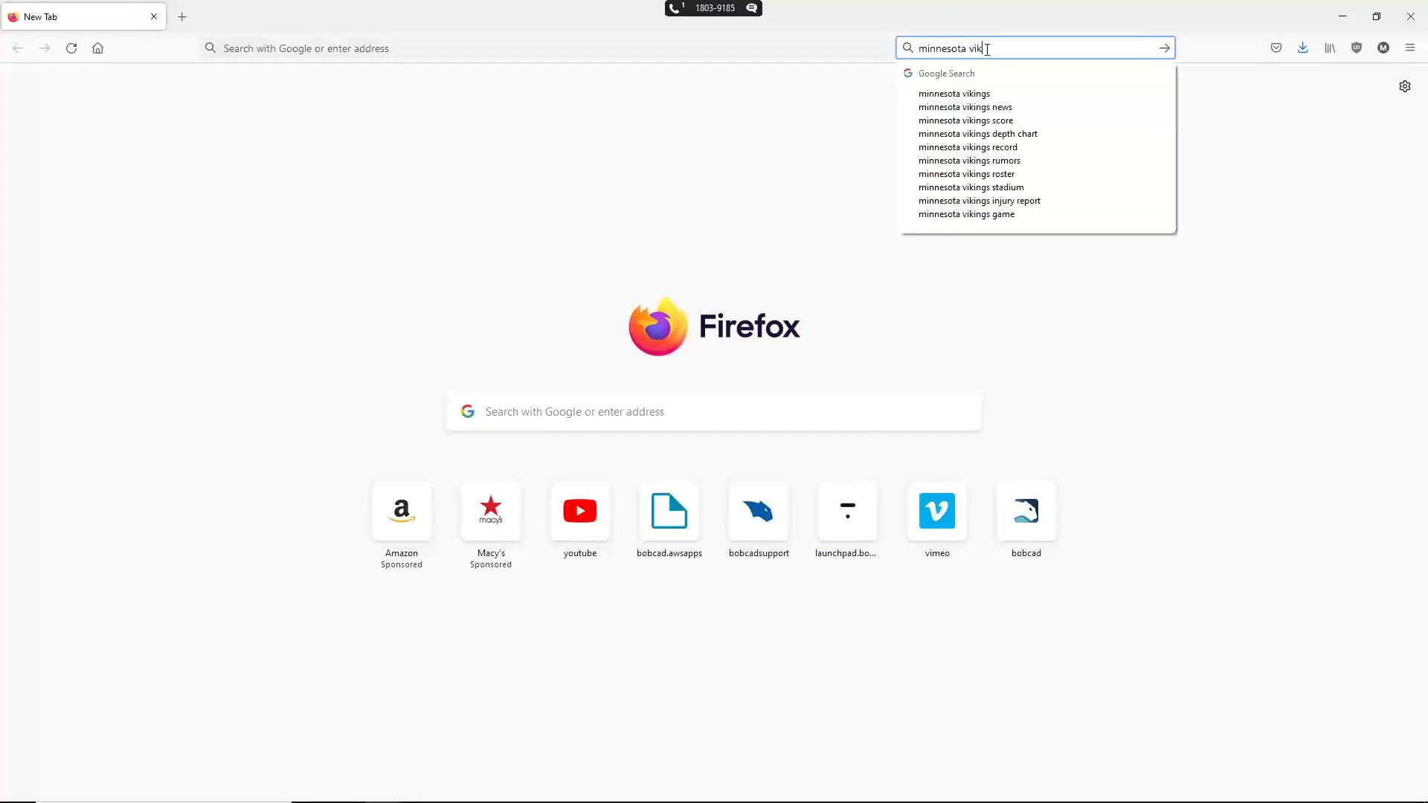
pyautogui.write('ings logo')
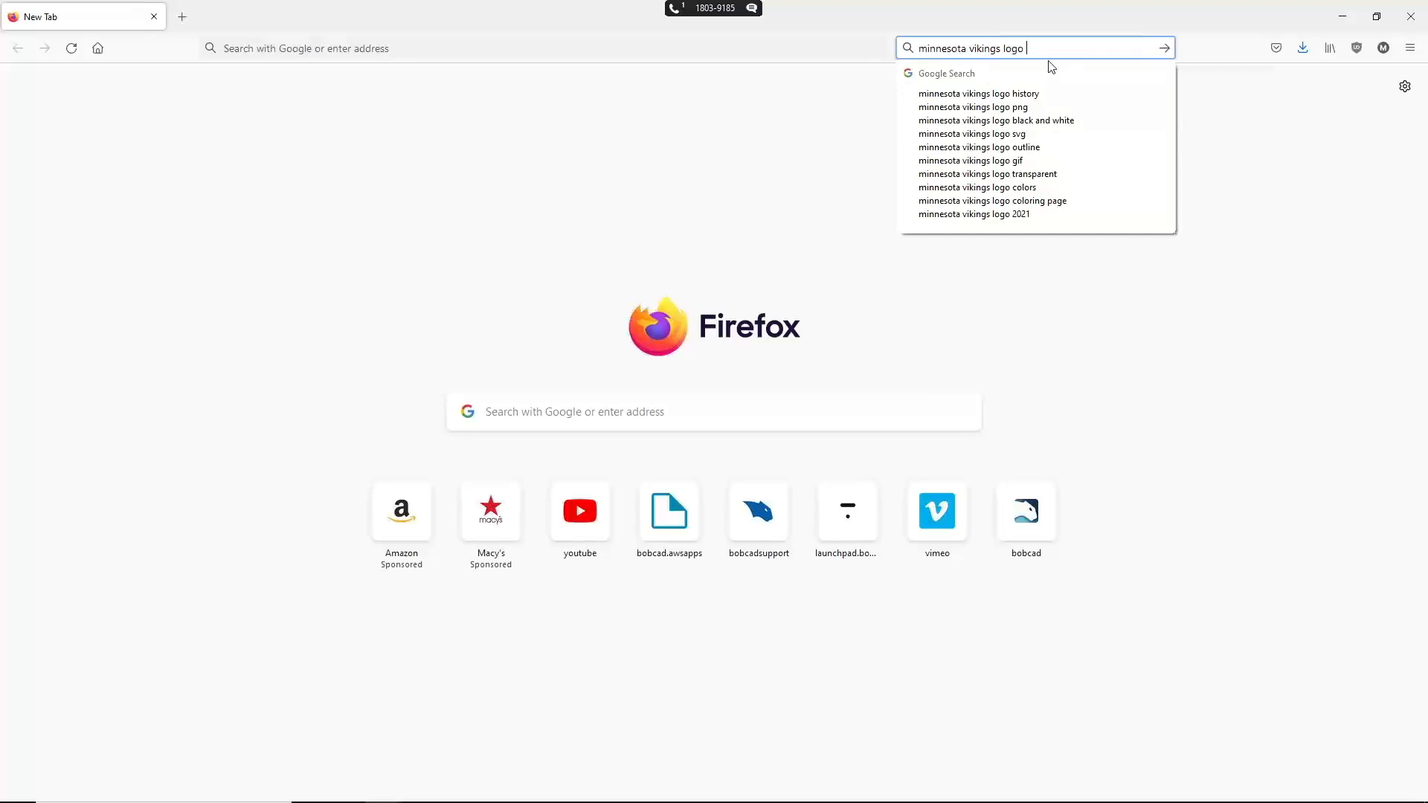
pyautogui.write('d')
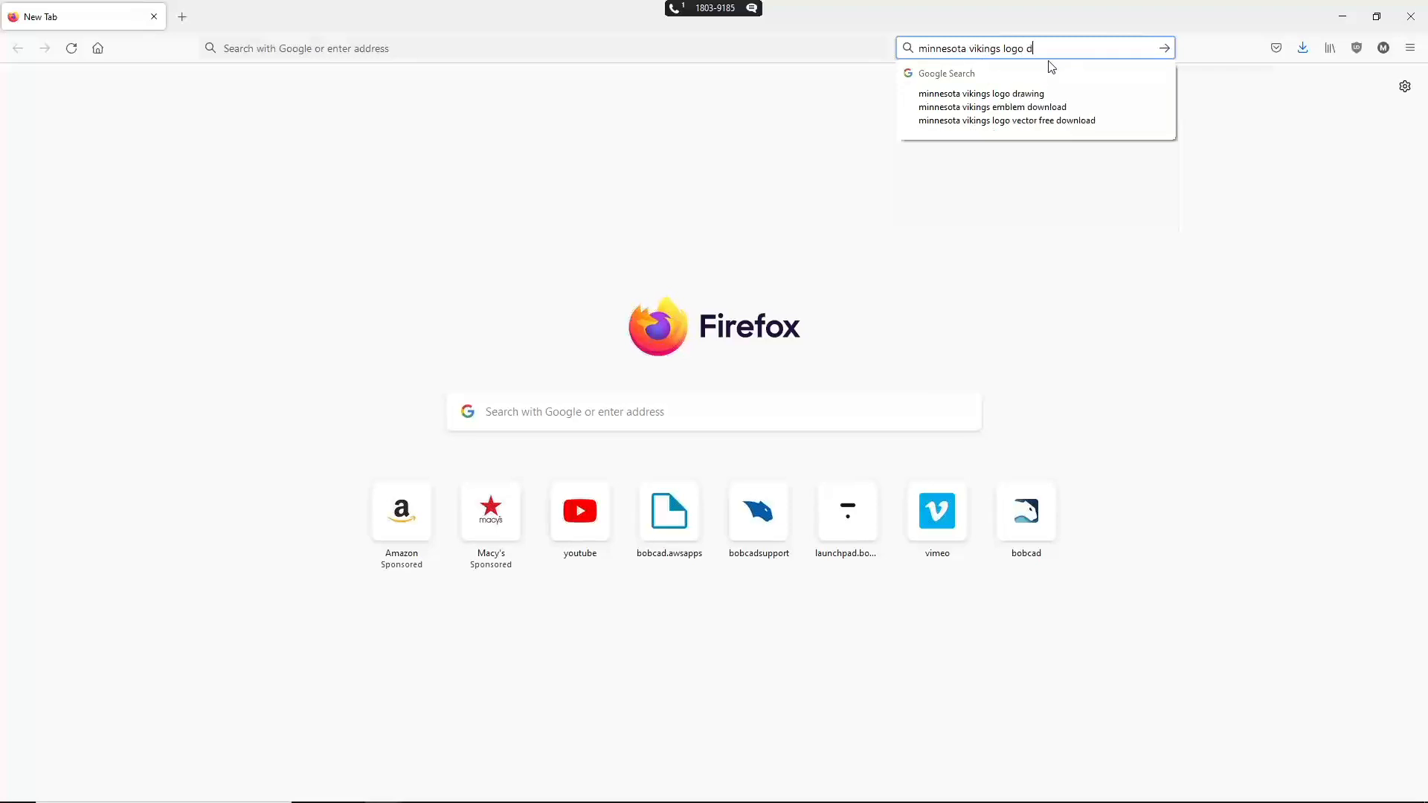
pyautogui.write('xf')
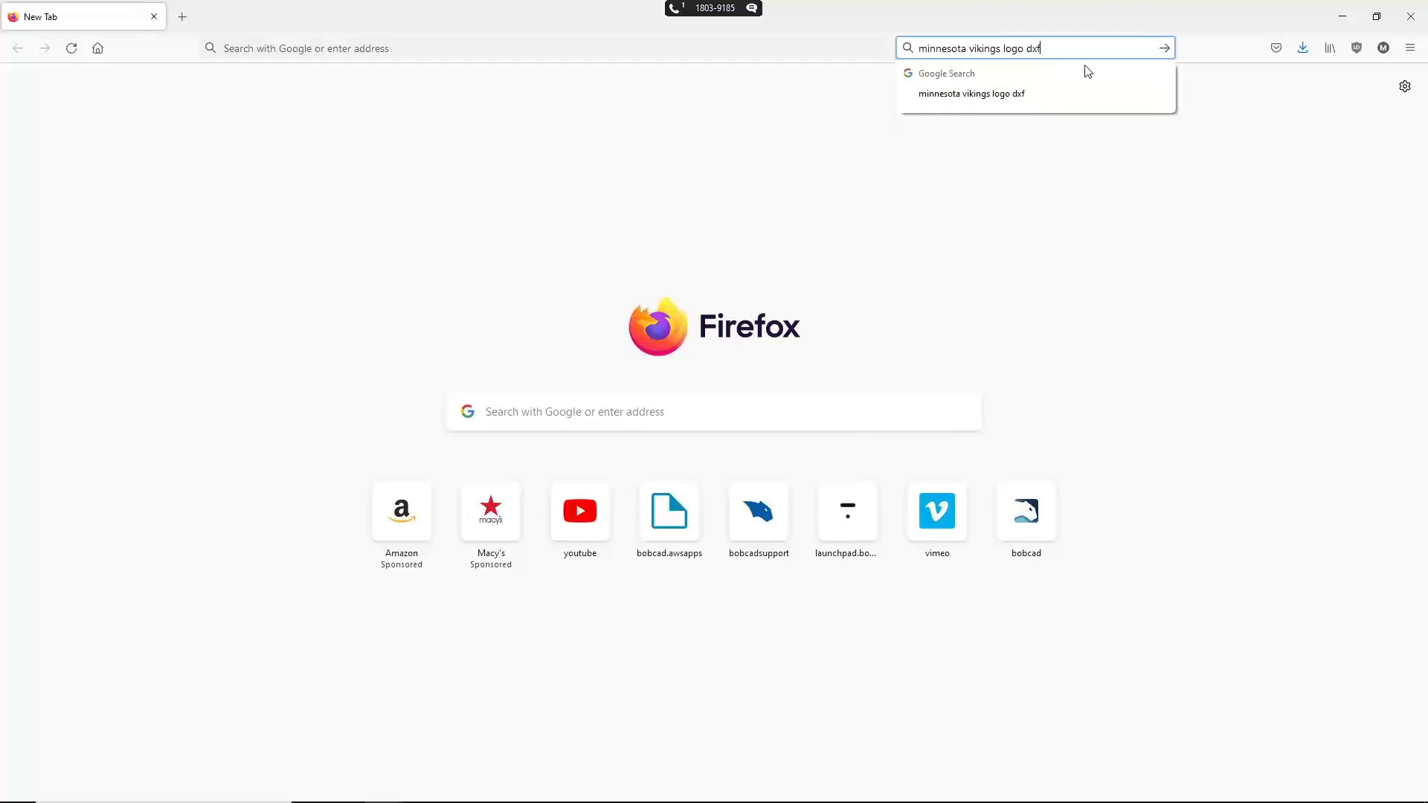
pyautogui.click(1164, 47)
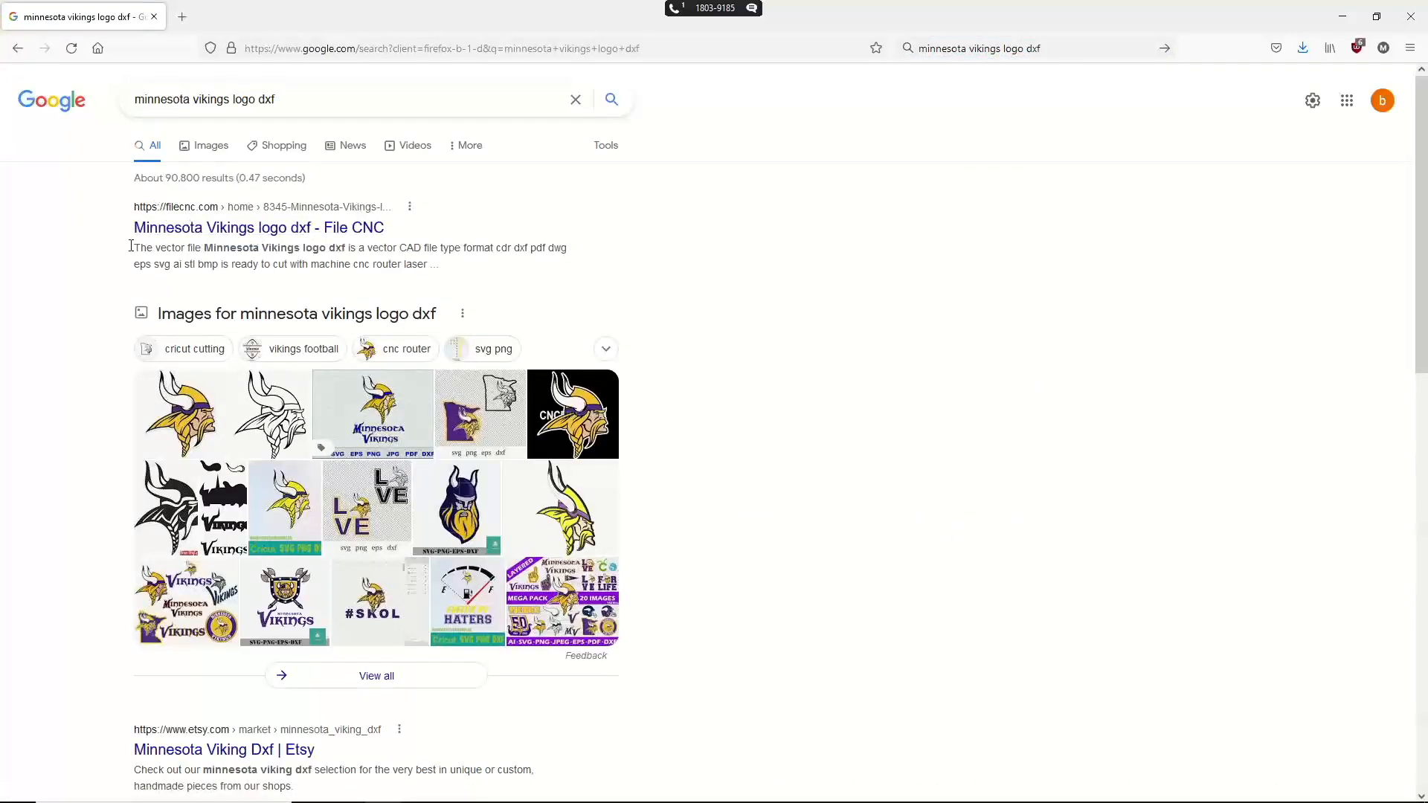
# Open the File CNC result for the Minnesota Vikings logo dxf and examine its preview image and download options.
pyautogui.click(304, 232)
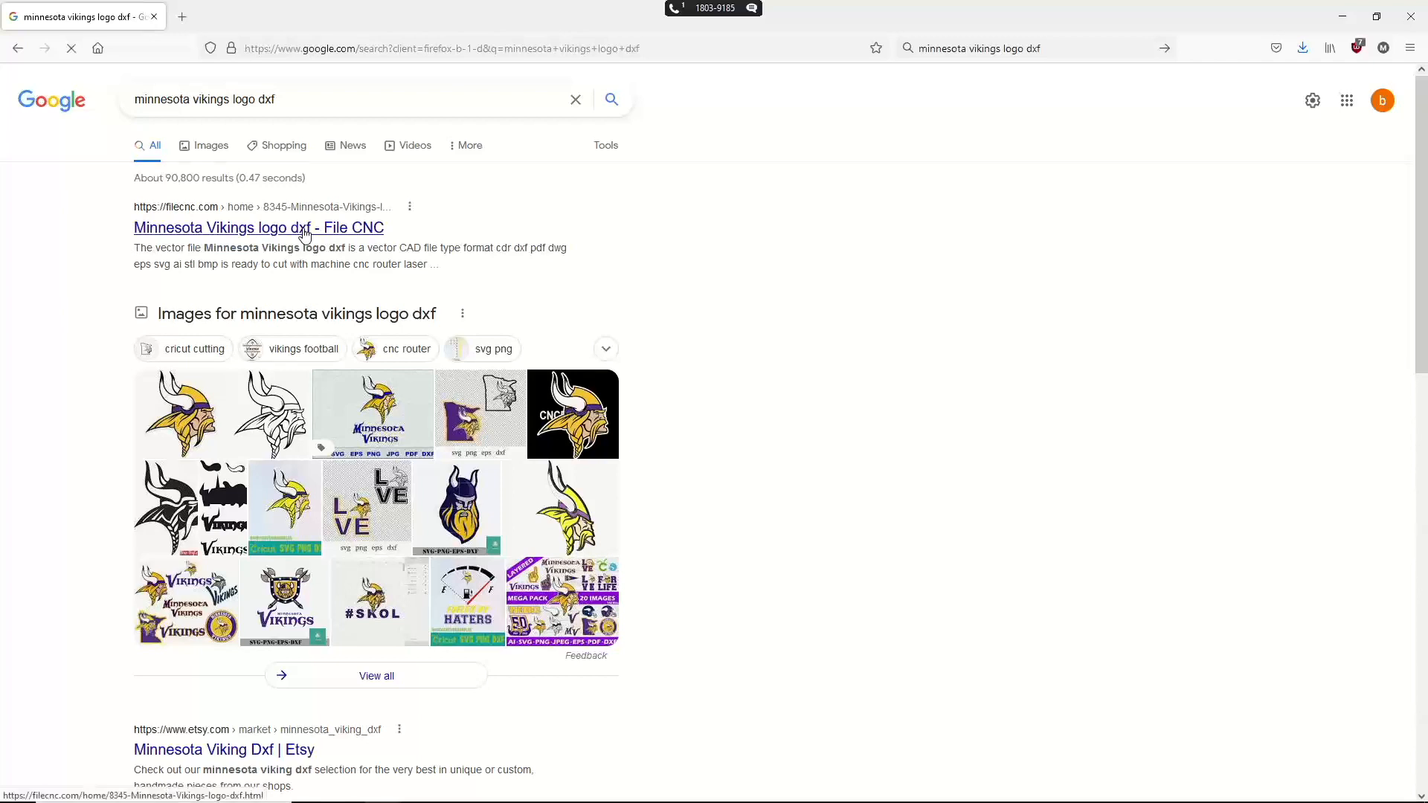
pyautogui.click(304, 232)
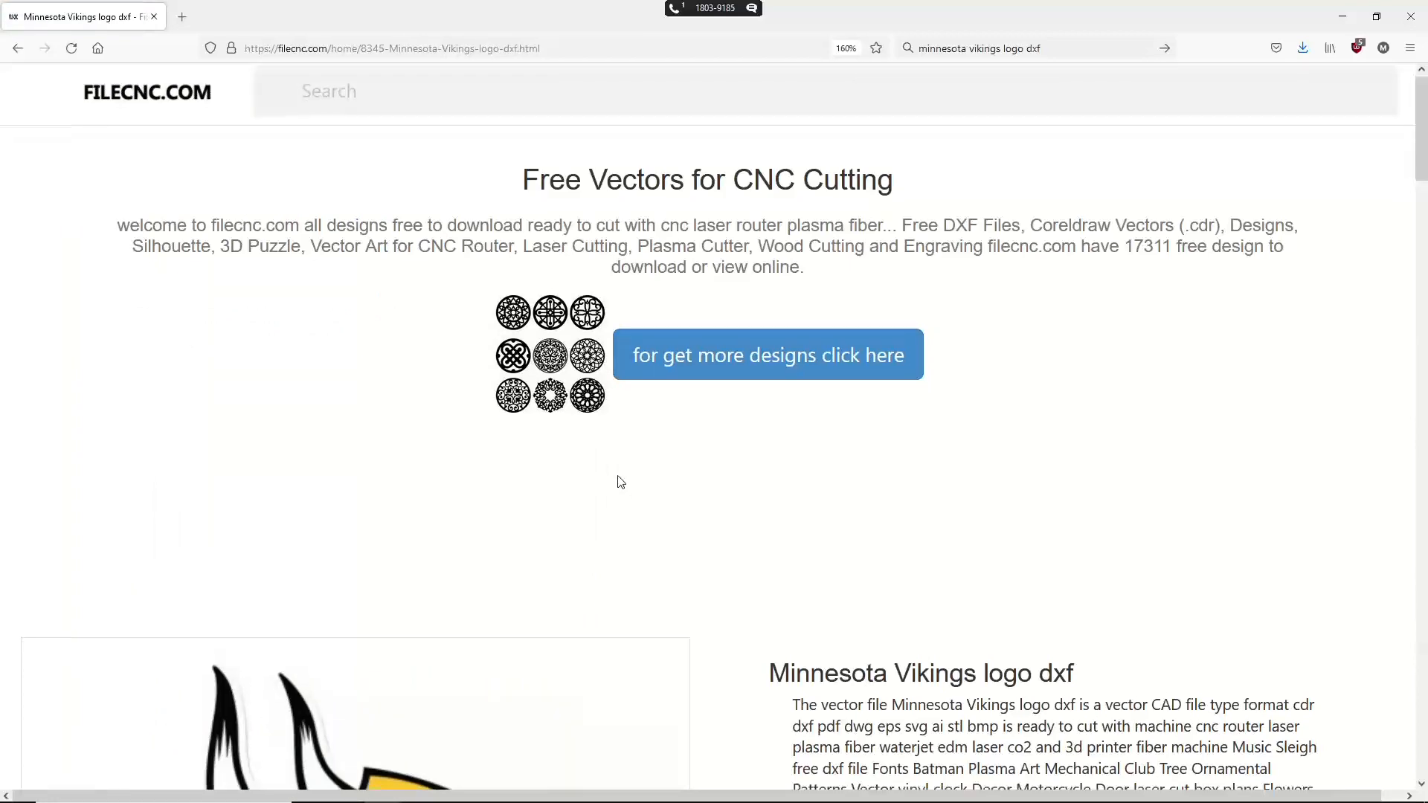
pyautogui.scroll(-5, 621, 482)
pyautogui.scroll(-3, 620, 484)
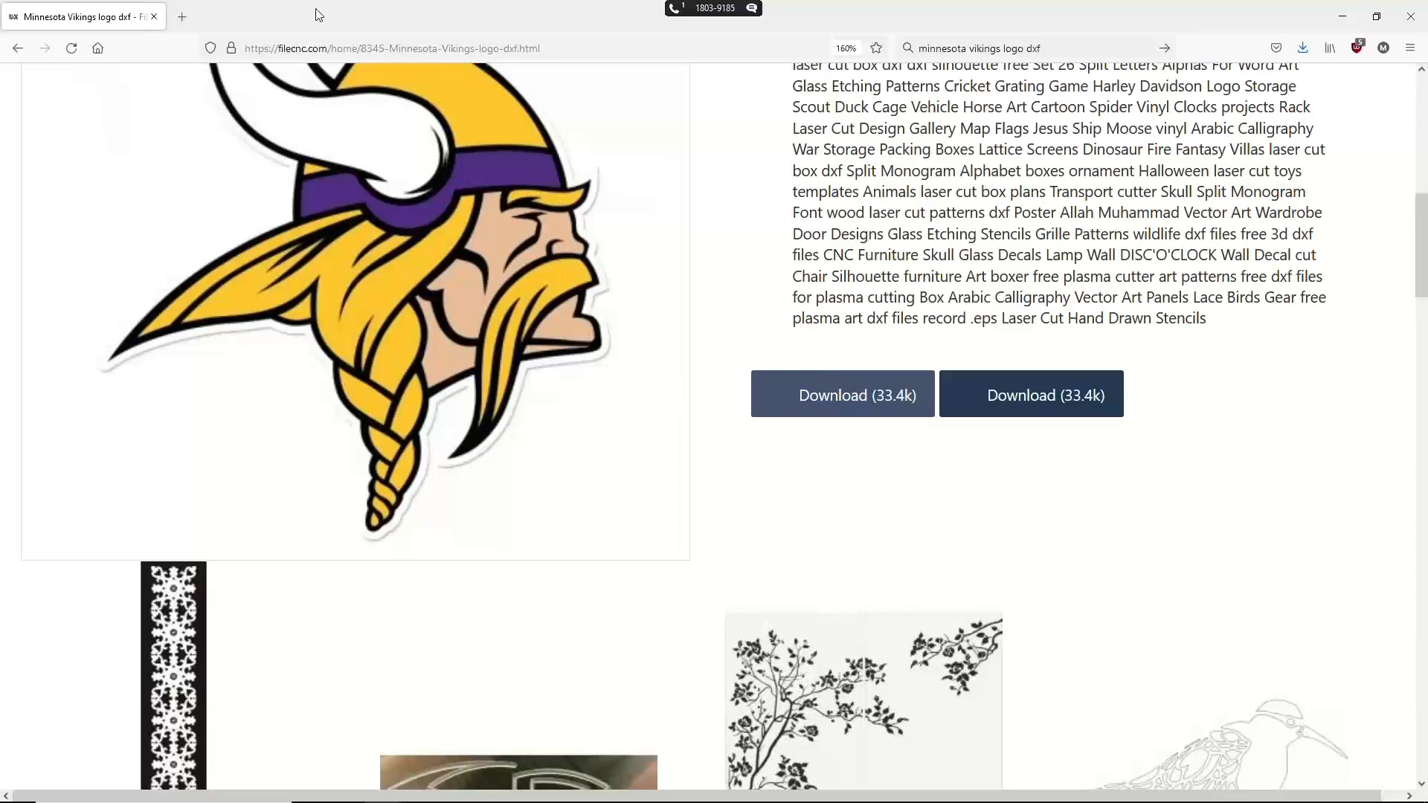
# Search for "ball corporation logo" in a new tab, check the image results, and return to all results.
pyautogui.click(182, 16)
pyautogui.click(986, 49)
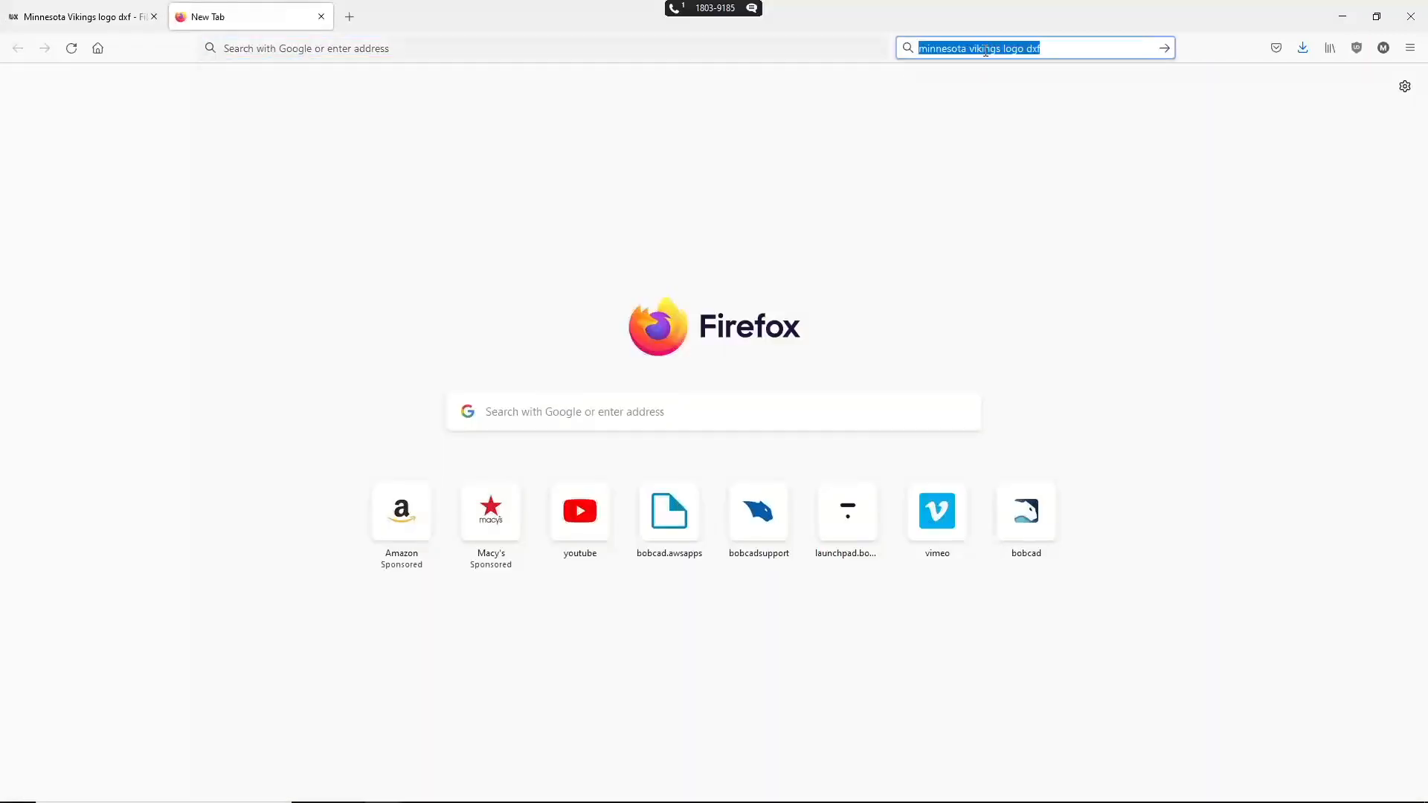
pyautogui.write('ball')
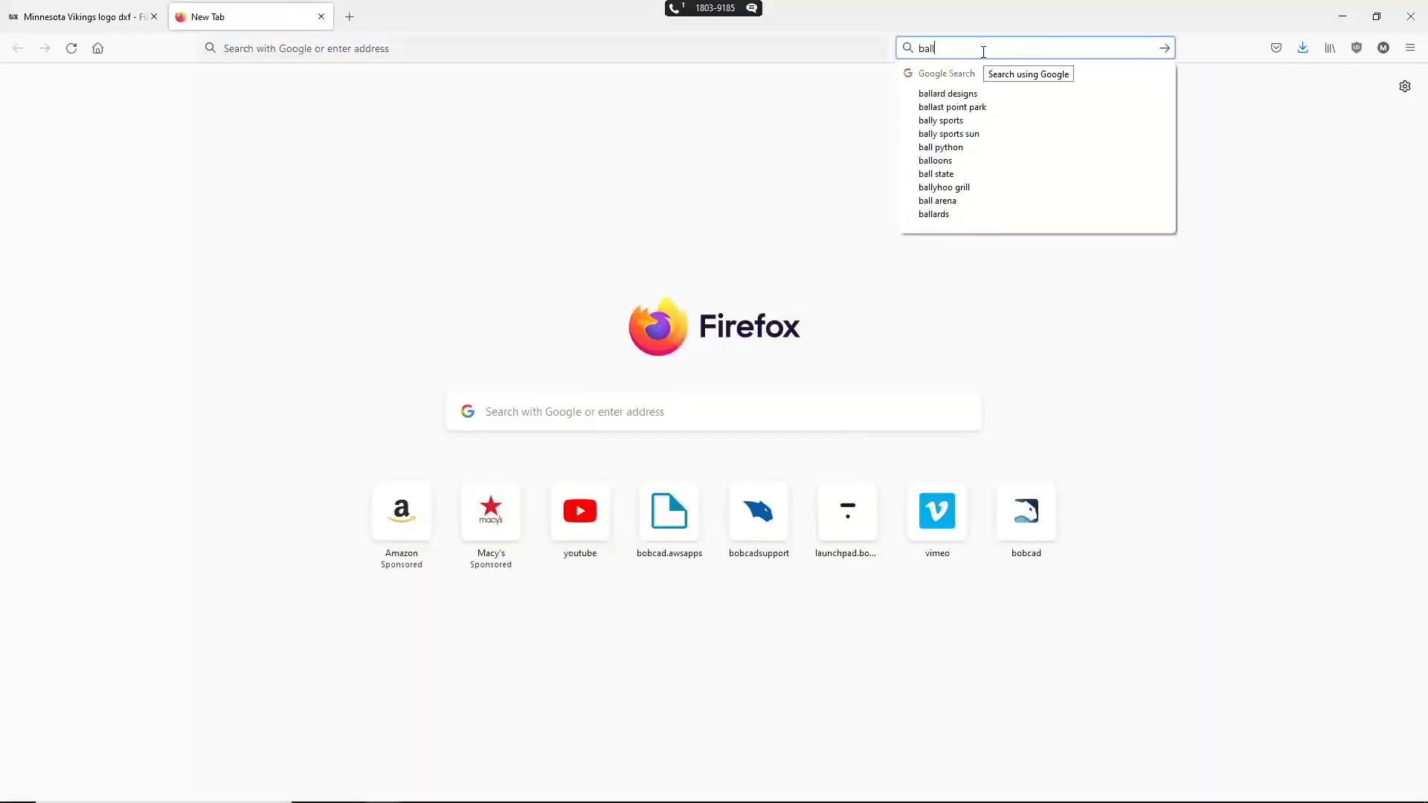
pyautogui.write(' corp')
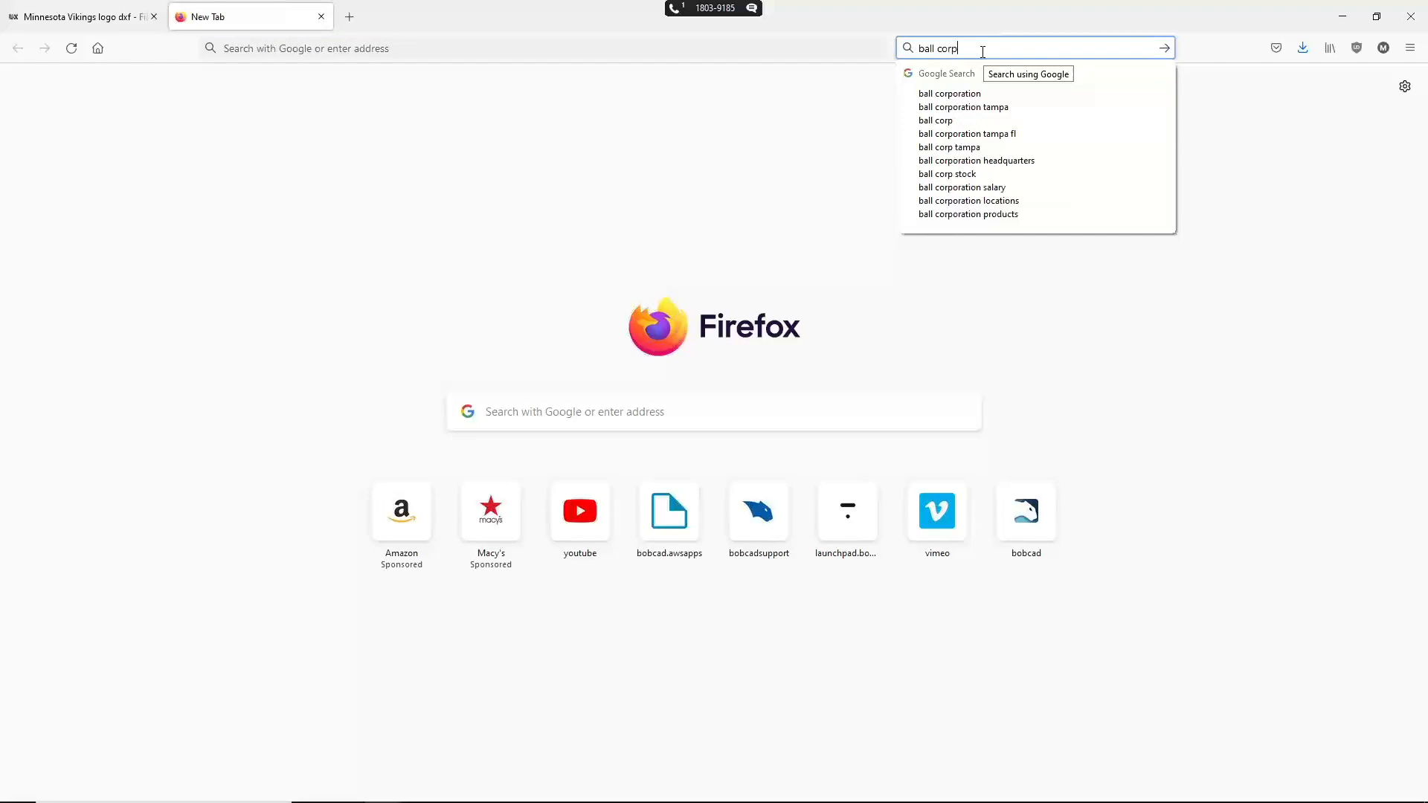
pyautogui.press('Down')
pyautogui.write('l')
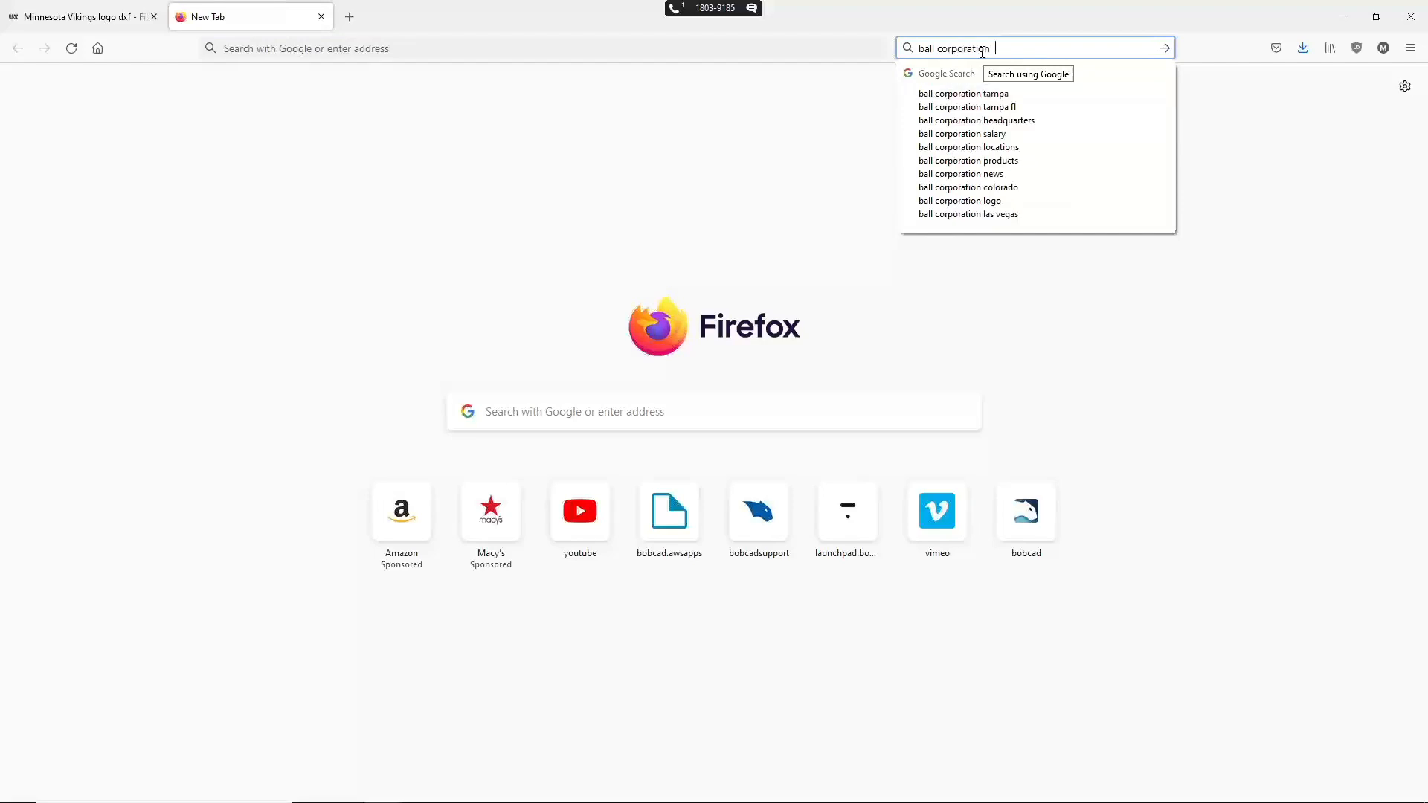
pyautogui.write('ogo')
pyautogui.press('Return')
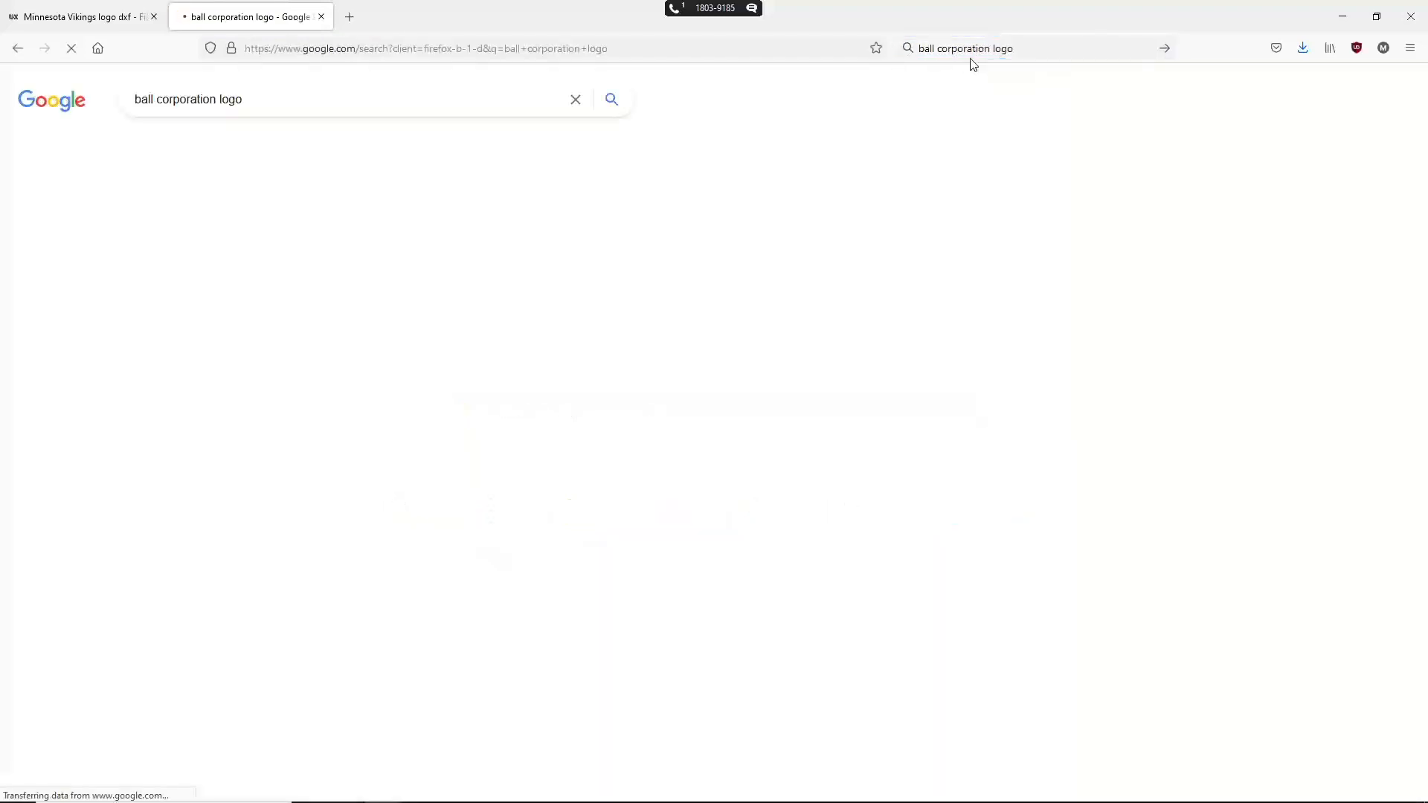
pyautogui.click(210, 147)
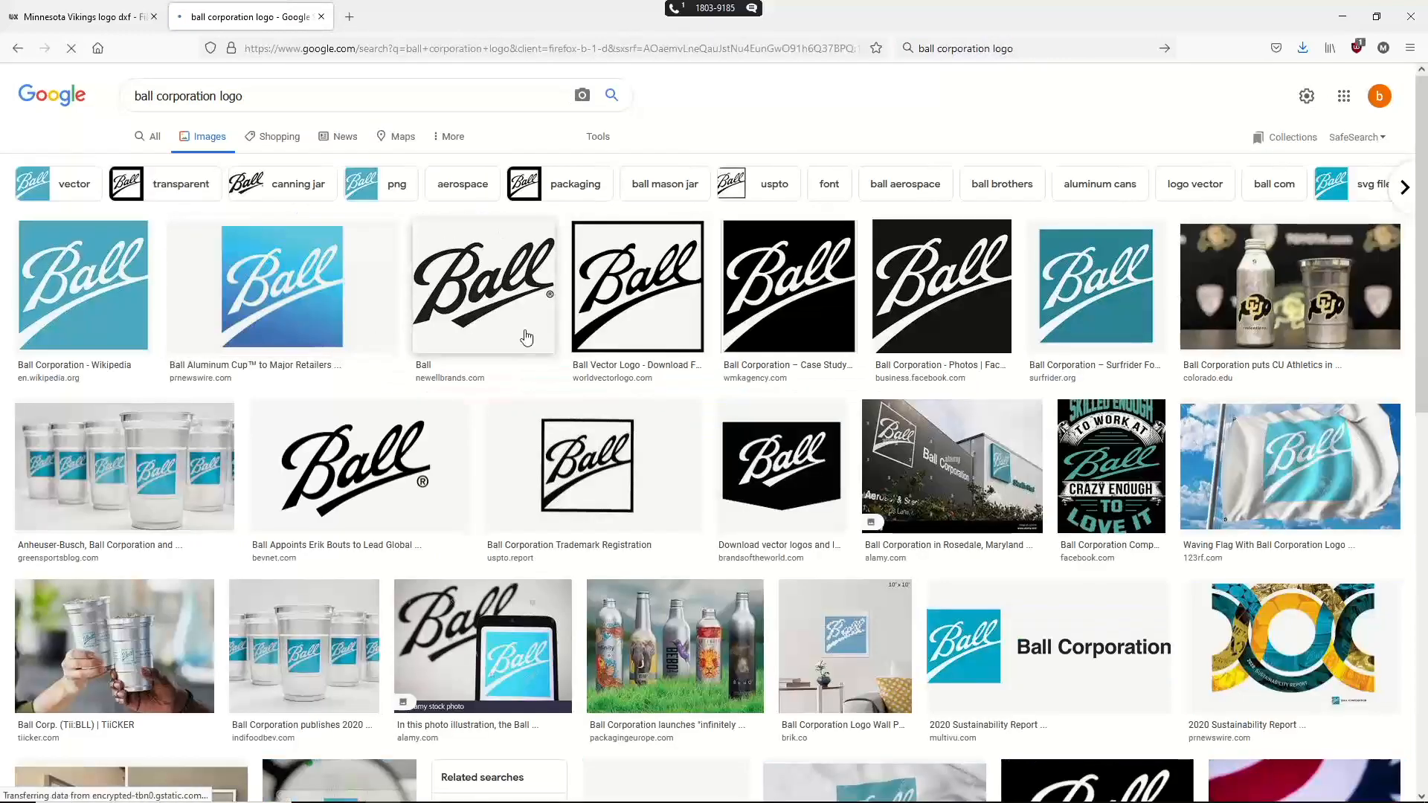
pyautogui.click(155, 141)
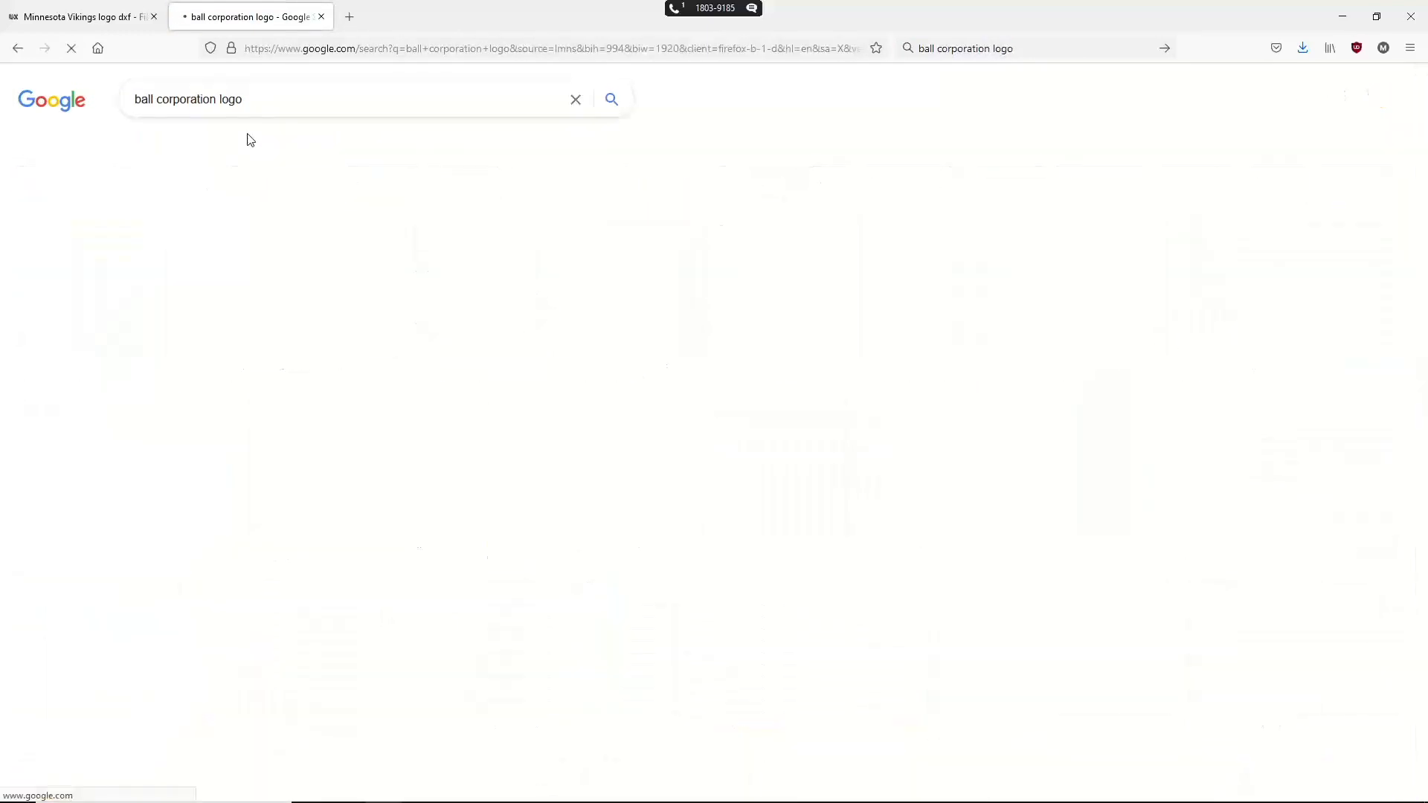
# Refine the search to "ball corporation logo dxf" and open the Ball Logo dxf File page on 3axis.co.
pyautogui.click(275, 98)
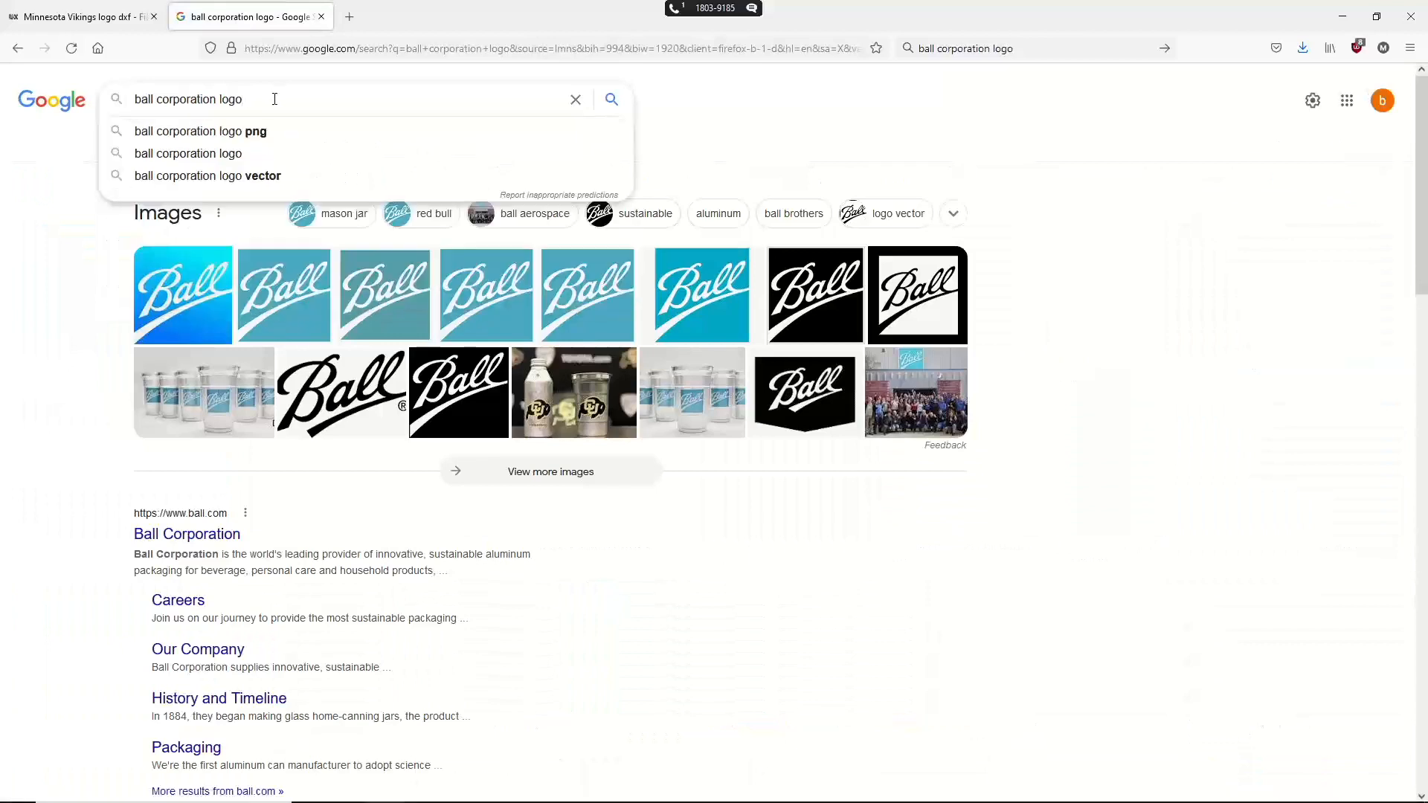
pyautogui.write('dxf')
pyautogui.press('Return')
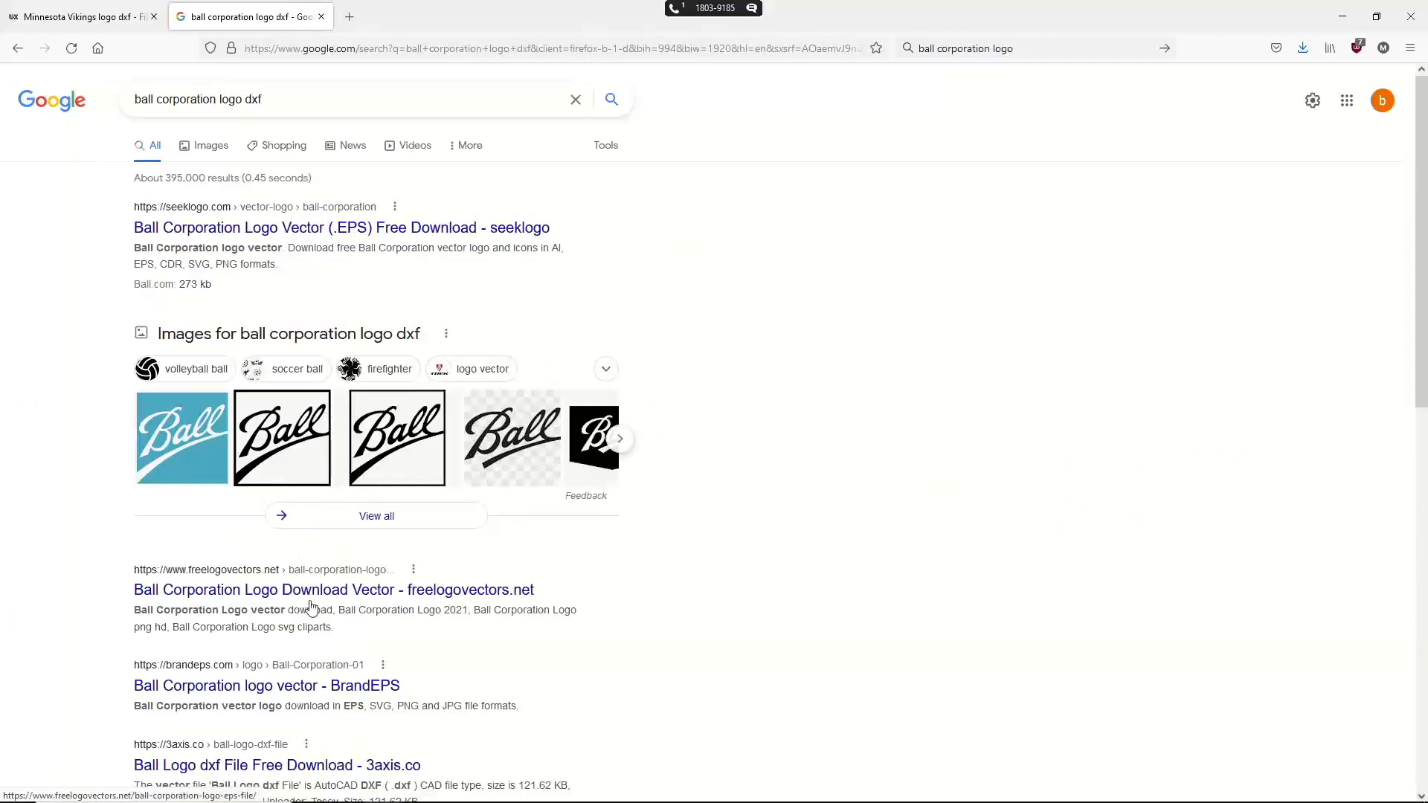
pyautogui.scroll(-2, 294, 595)
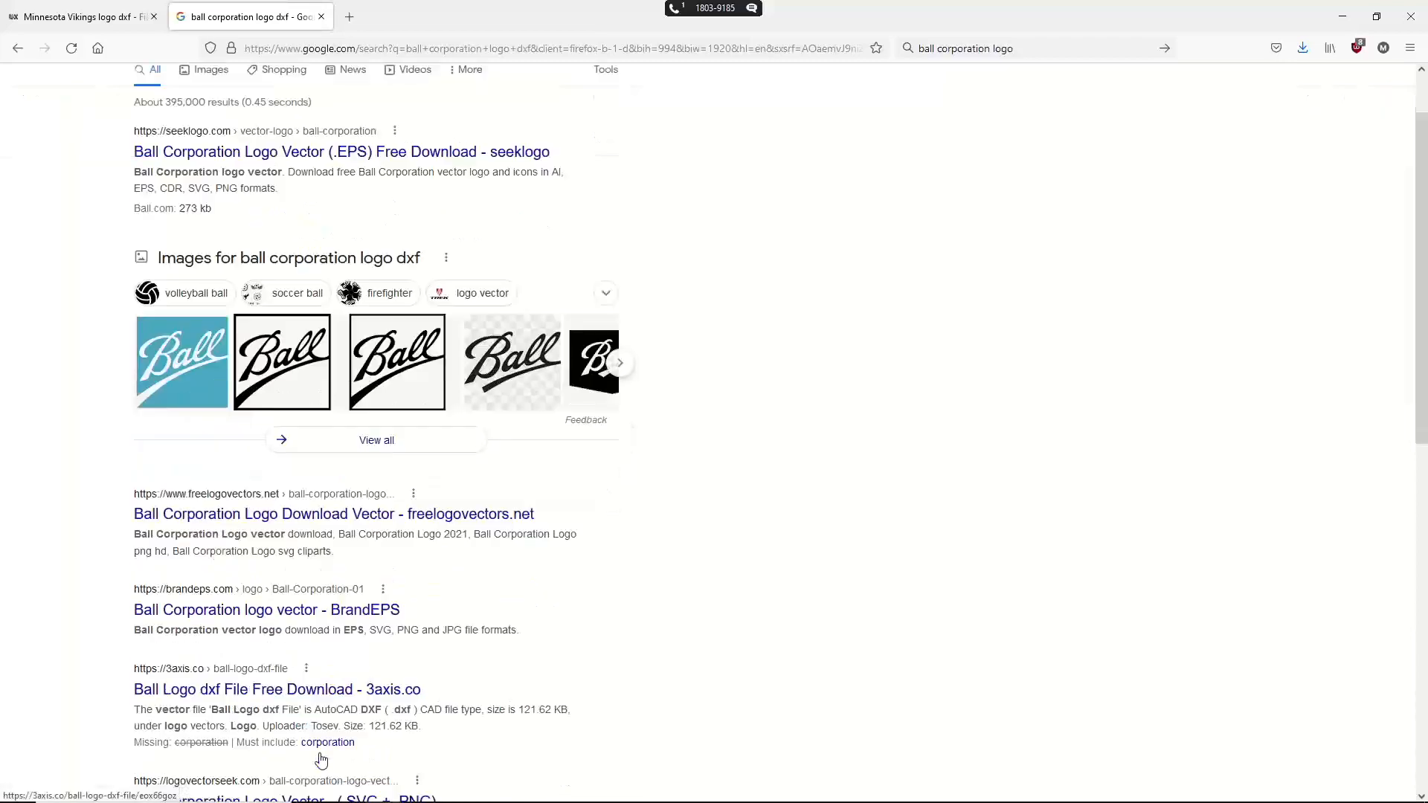
pyautogui.click(288, 617)
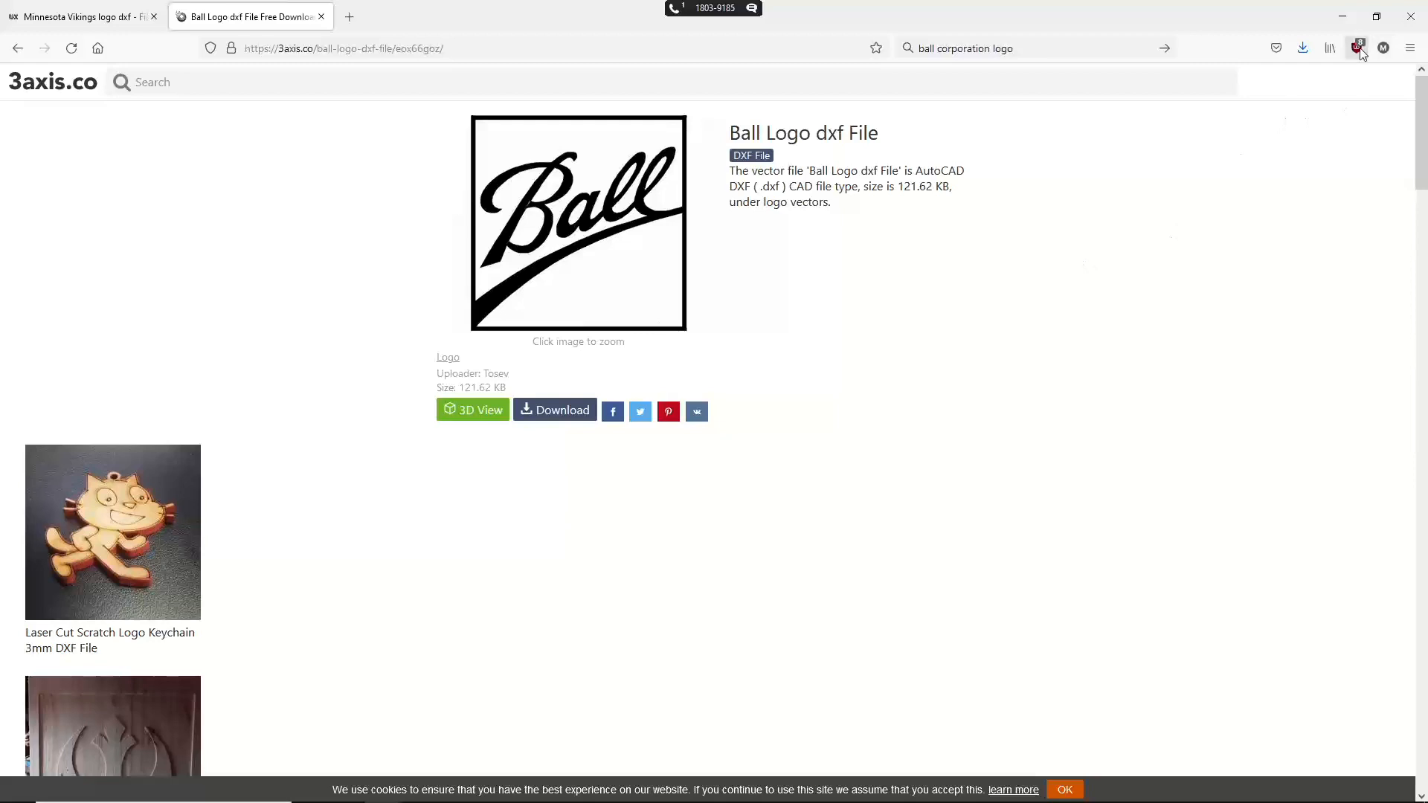
# Open the browser's installed extensions list to view uBlock Origin, and return to the Ball Logo dxf File page.
pyautogui.click(1410, 48)
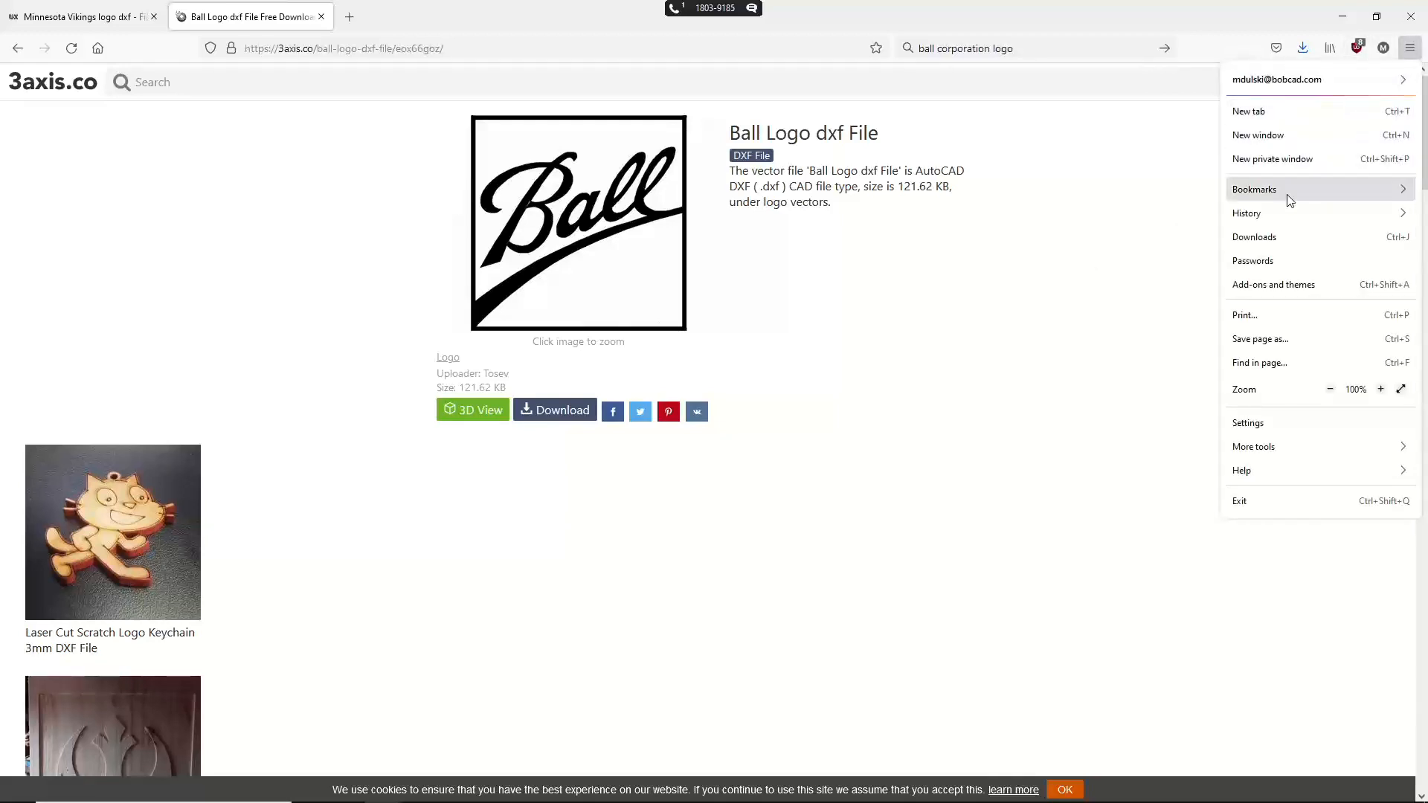
pyautogui.click(1272, 290)
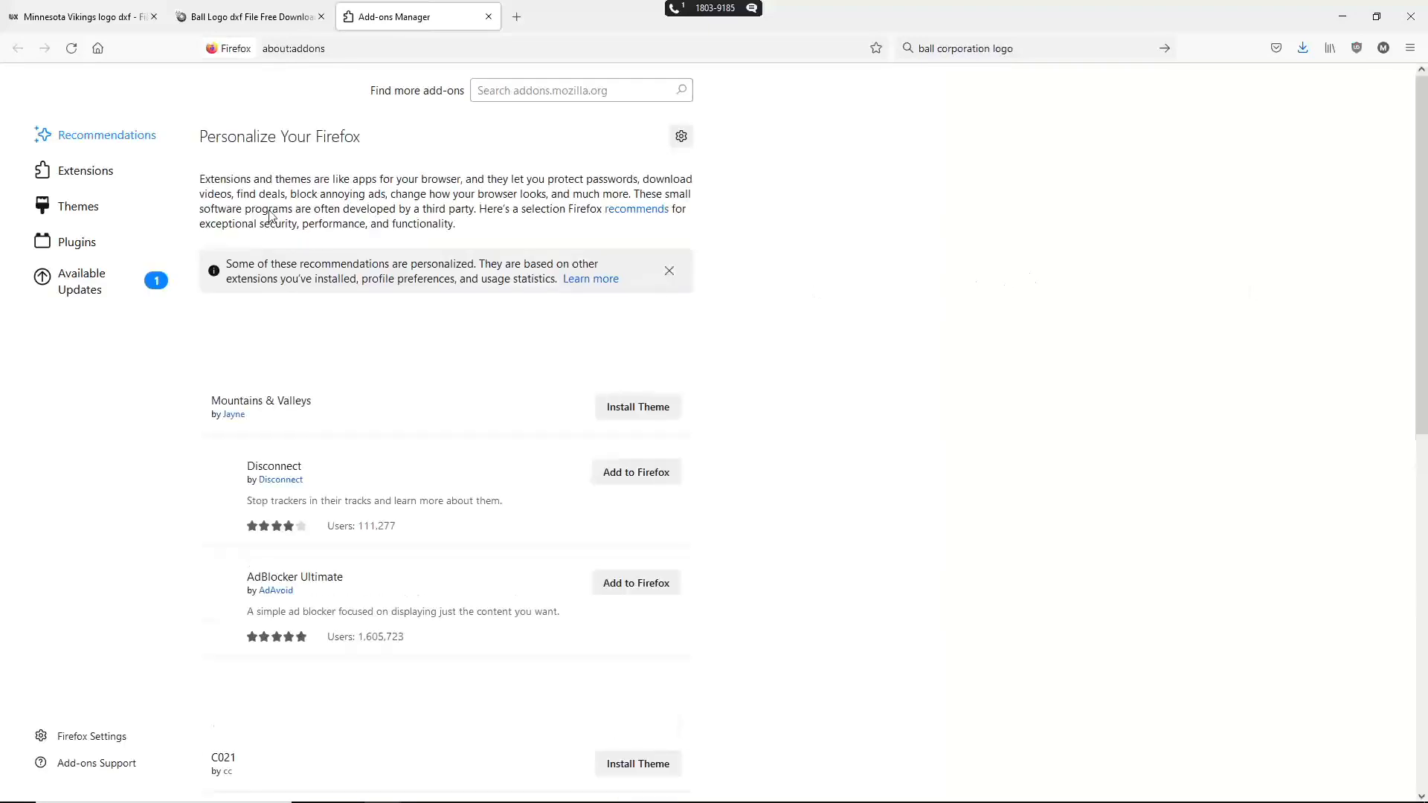
pyautogui.click(75, 173)
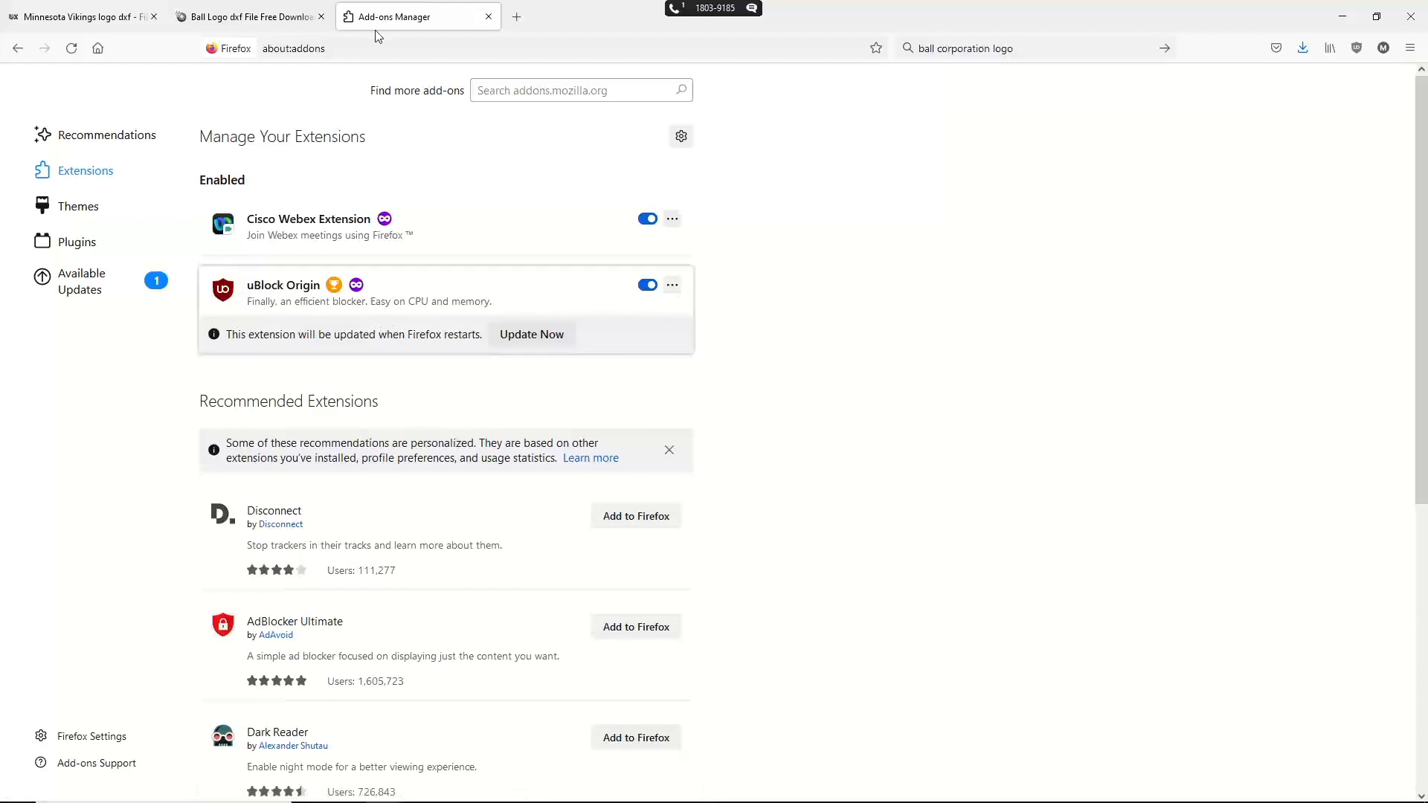
pyautogui.click(313, 15)
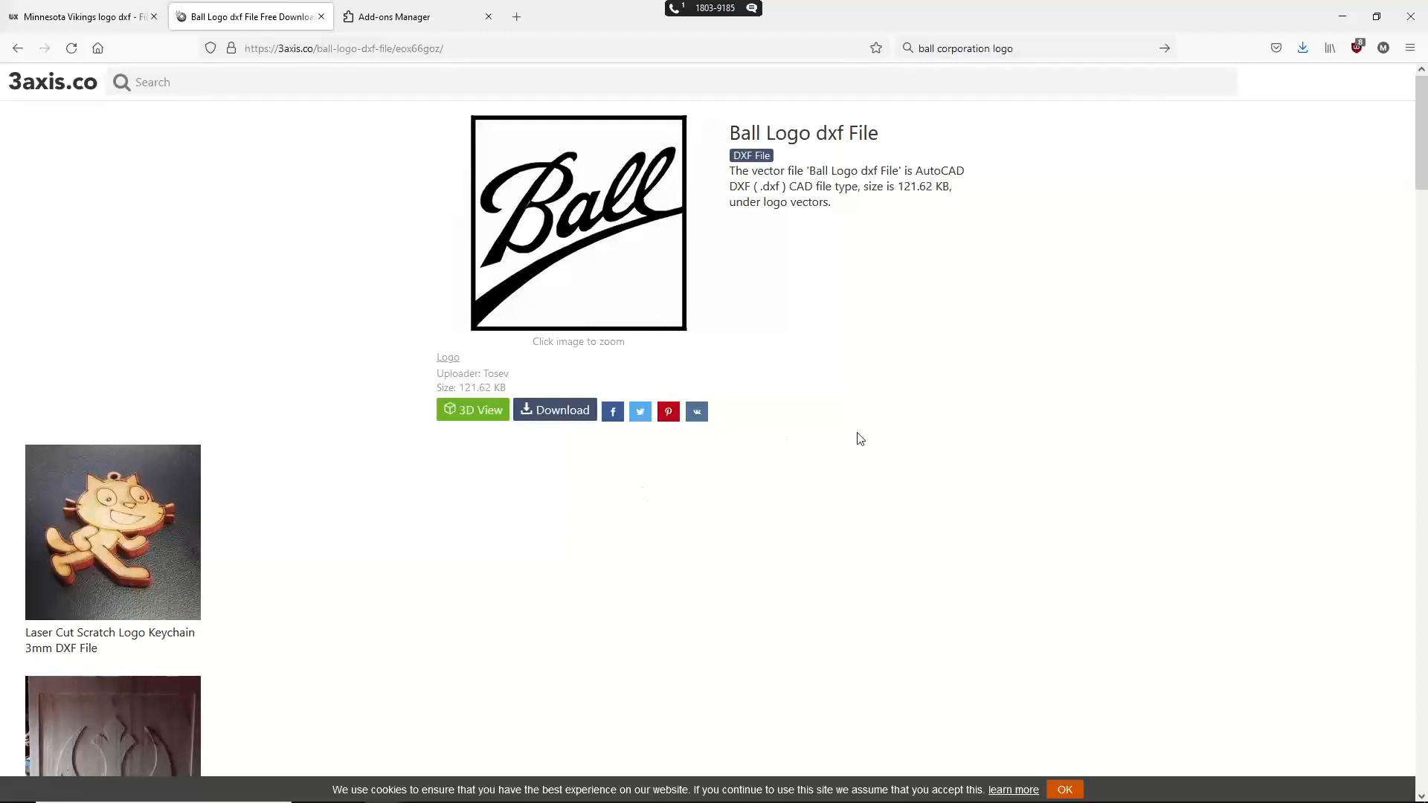
# Examine uBlock Origin's expanded blocking details for 3axis.co, including its blocked domains, and close them.
pyautogui.click(1358, 49)
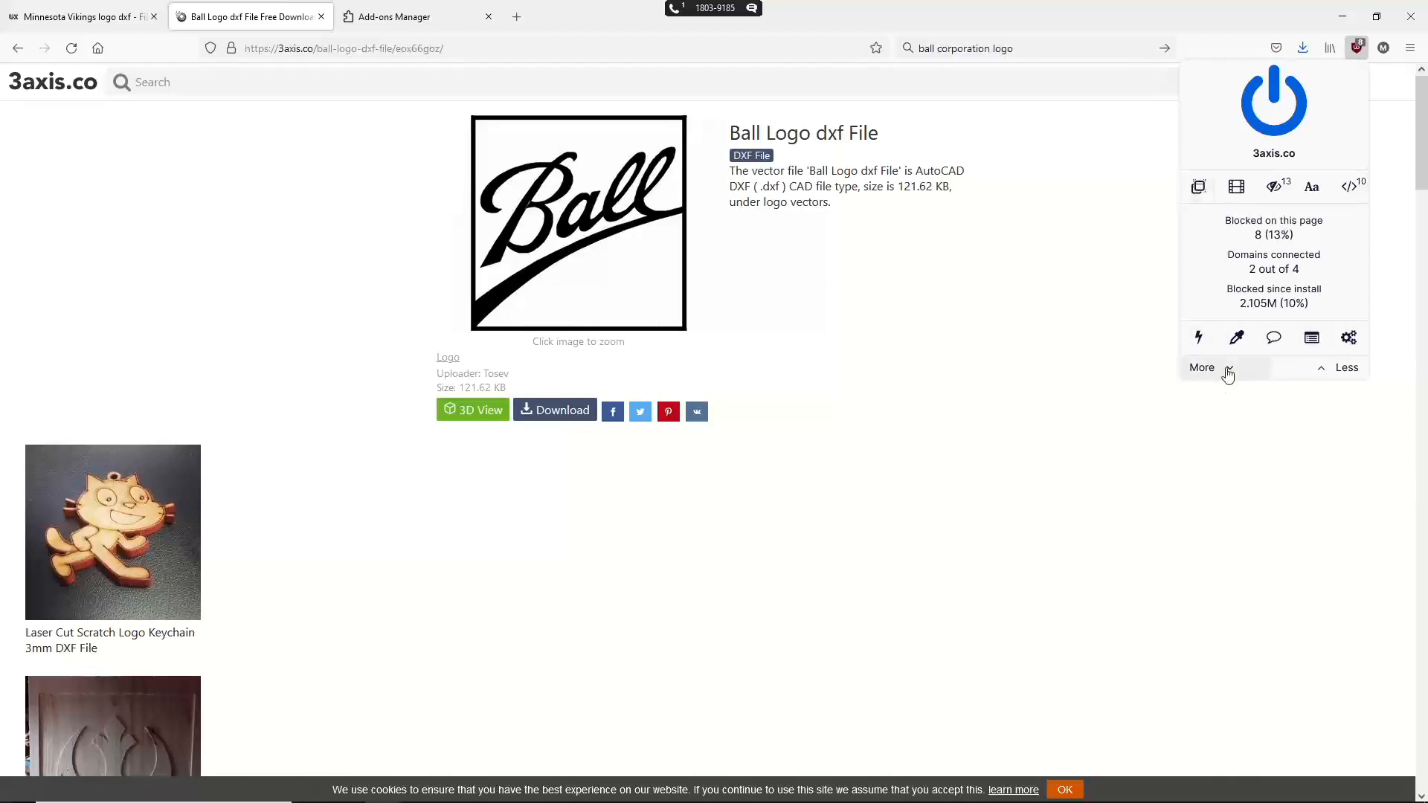
pyautogui.click(1228, 368)
pyautogui.click(1228, 369)
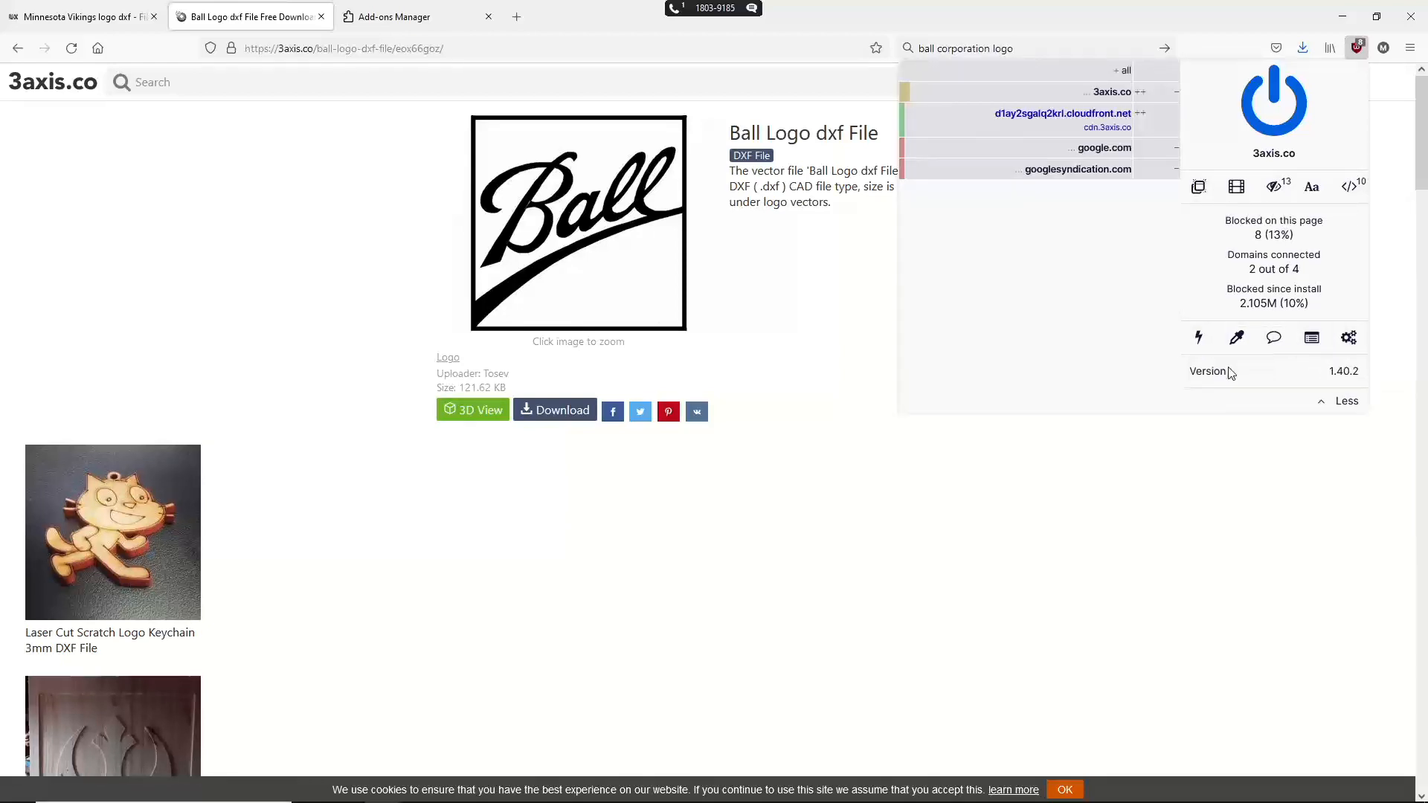
pyautogui.click(1276, 187)
pyautogui.click(1275, 188)
pyautogui.click(1275, 187)
pyautogui.click(1275, 187)
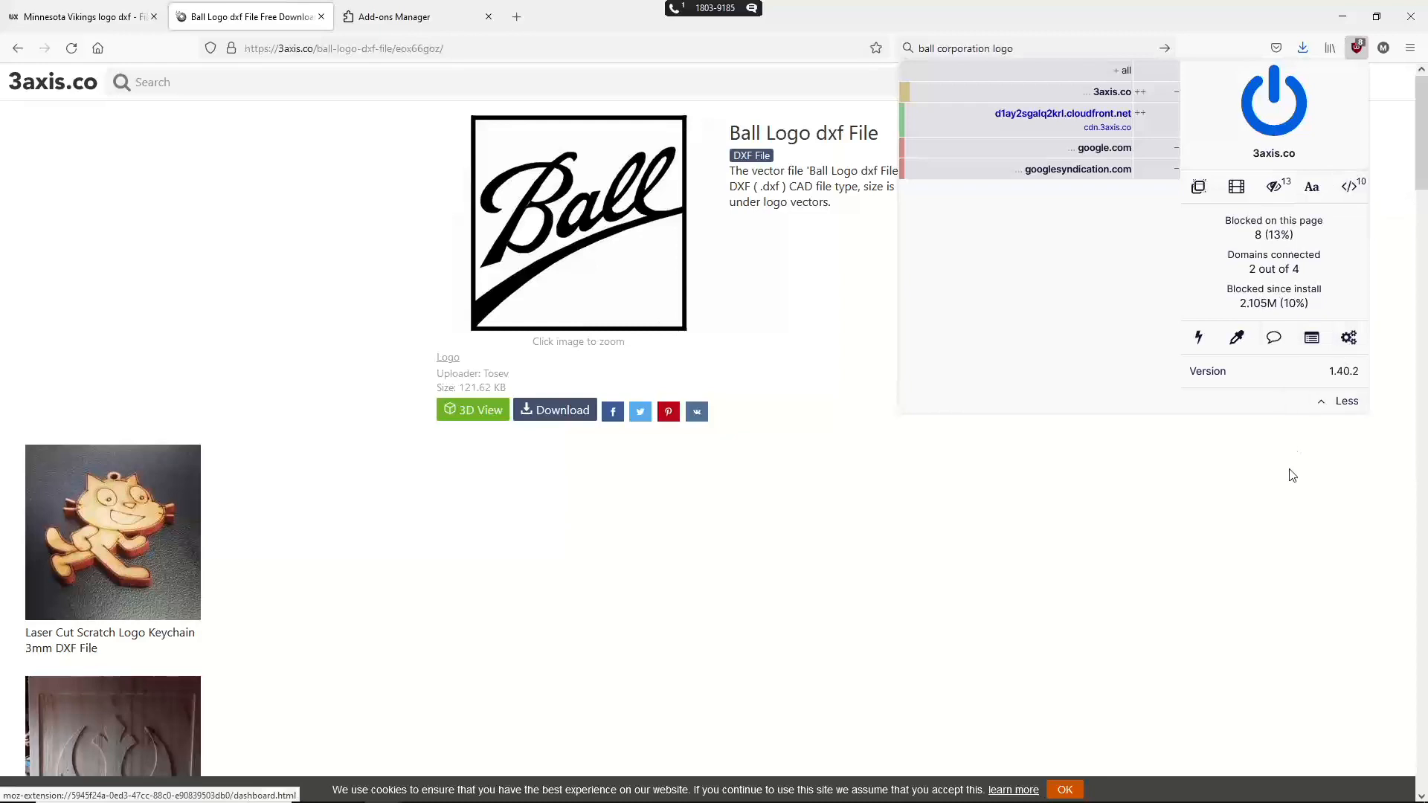
pyautogui.click(1356, 49)
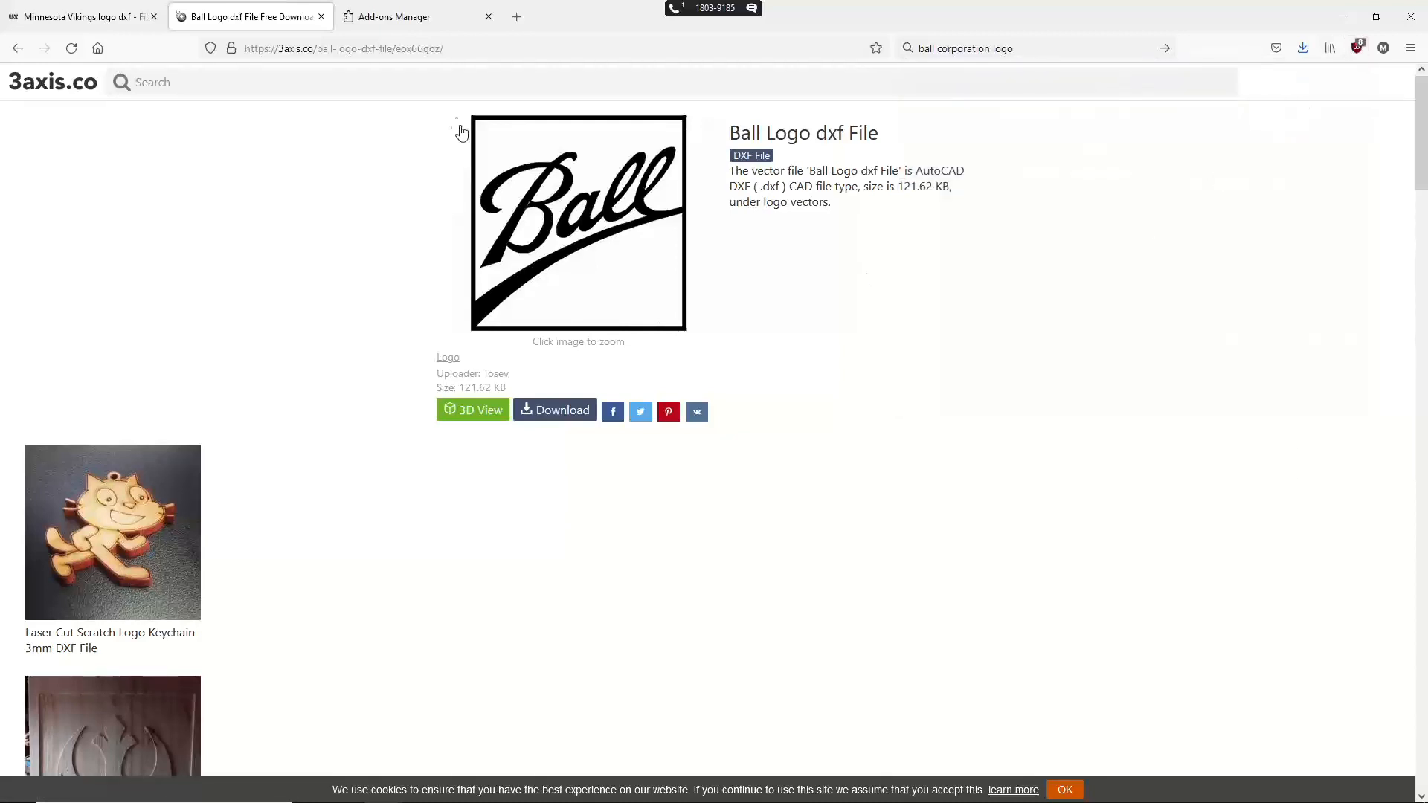
# Close the Add-ons Manager and go back to the "ball corporation logo dxf" search results to look through them.
pyautogui.click(395, 16)
pyautogui.click(489, 16)
pyautogui.click(26, 49)
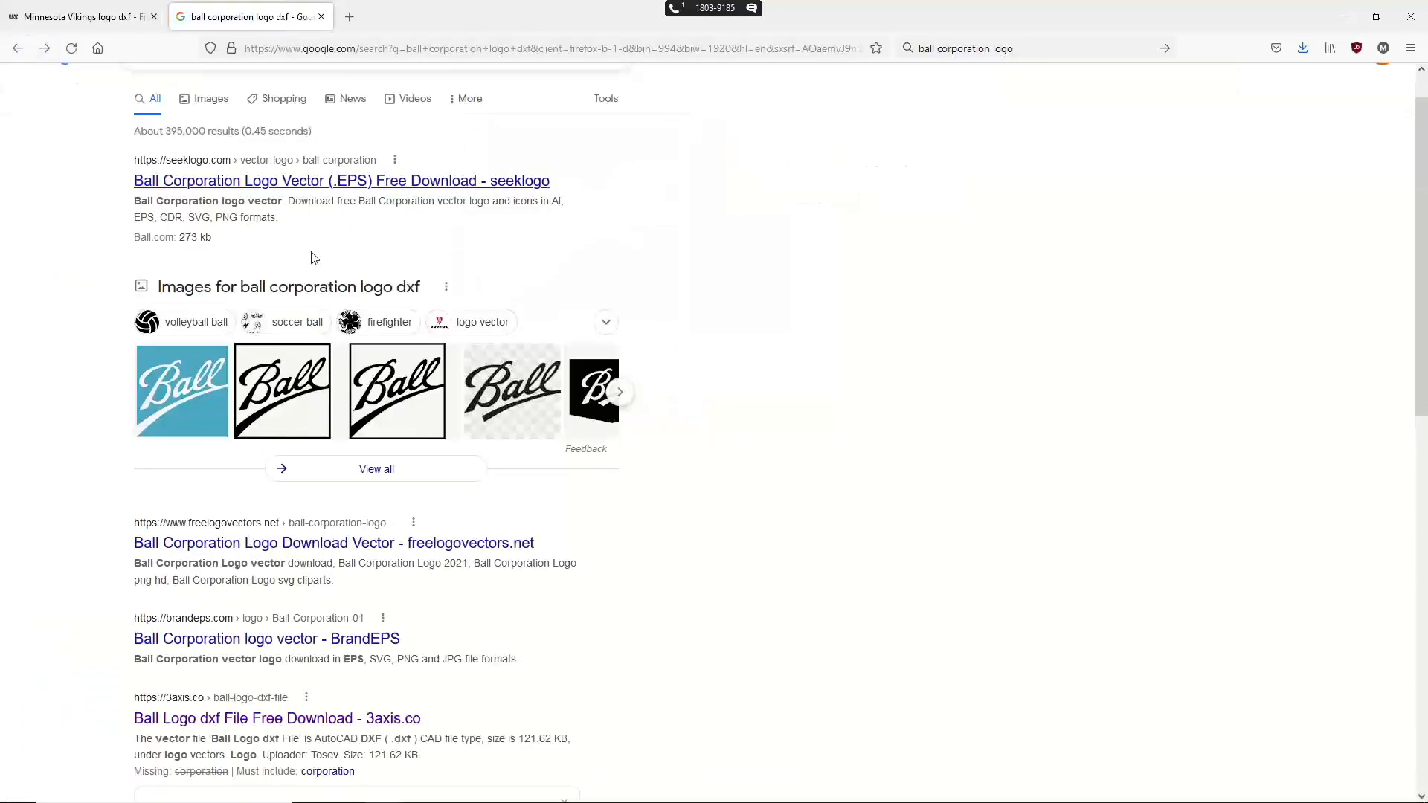
pyautogui.scroll(-3, 341, 270)
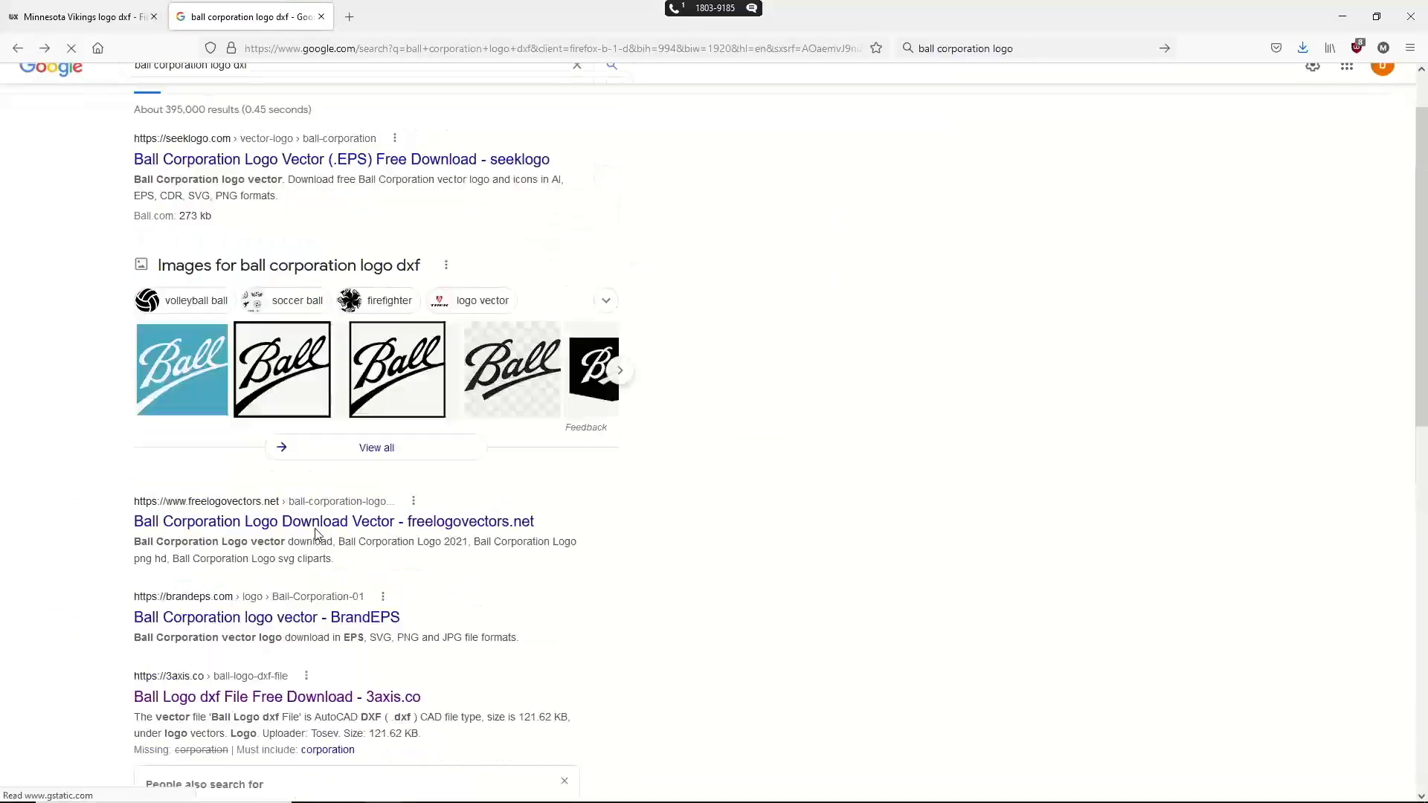
pyautogui.scroll(3, 317, 534)
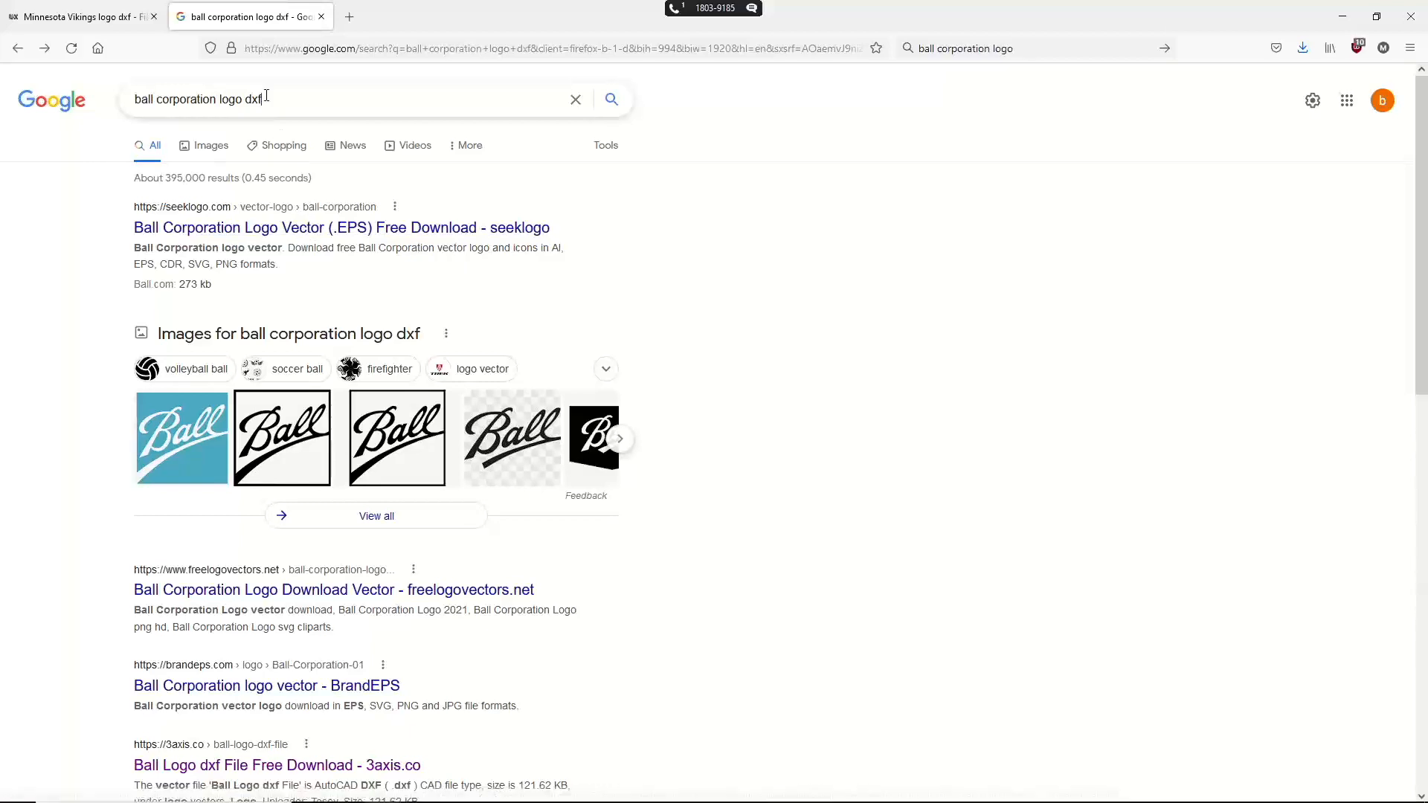
pyautogui.moveTo(266, 100); pyautogui.dragTo(111, 101)
# Return to the Minnesota Vikings search and change its query to "minnesota vikings logo vector".
pyautogui.click(69, 32)
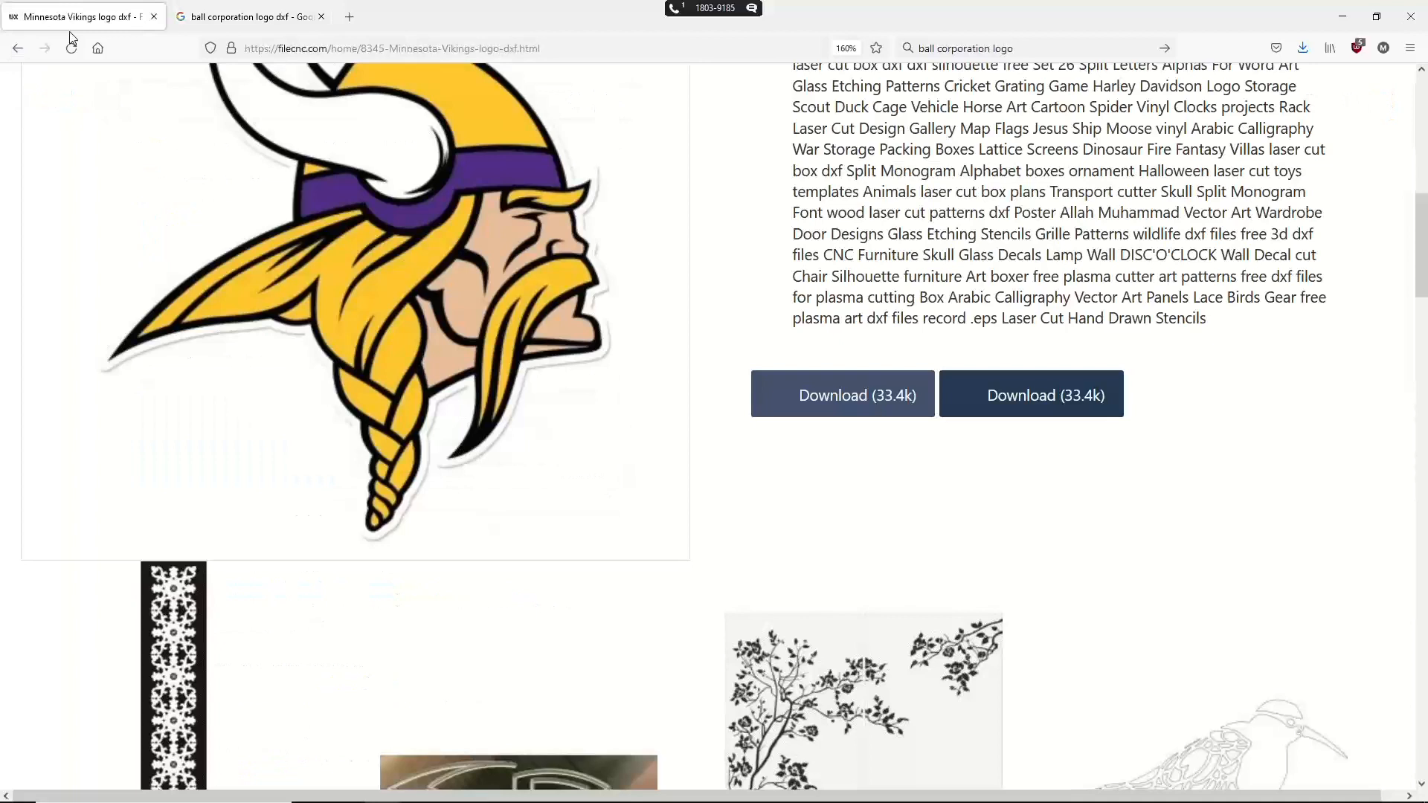
pyautogui.click(17, 48)
pyautogui.doubleClick(265, 99)
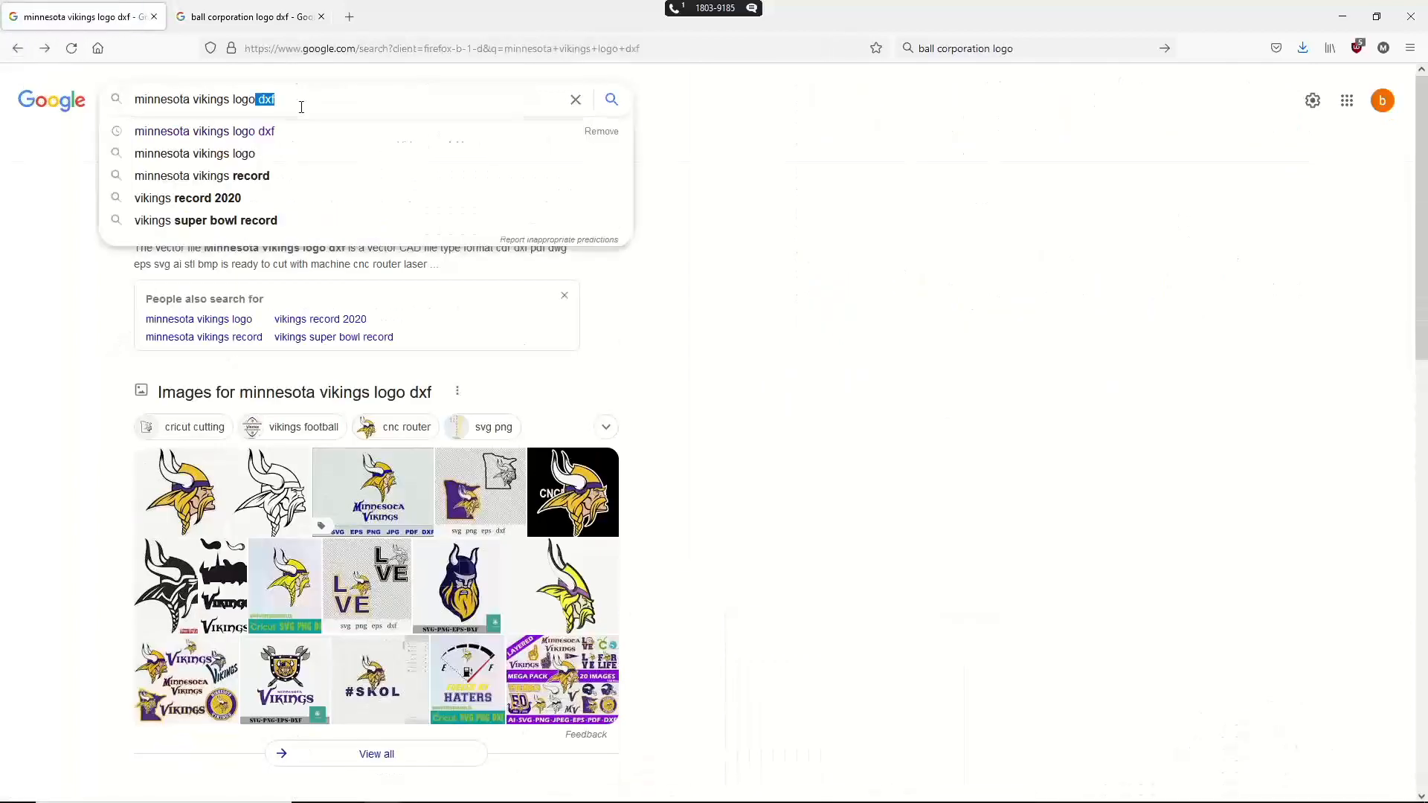
pyautogui.press('BackSpace')
pyautogui.write('vect')
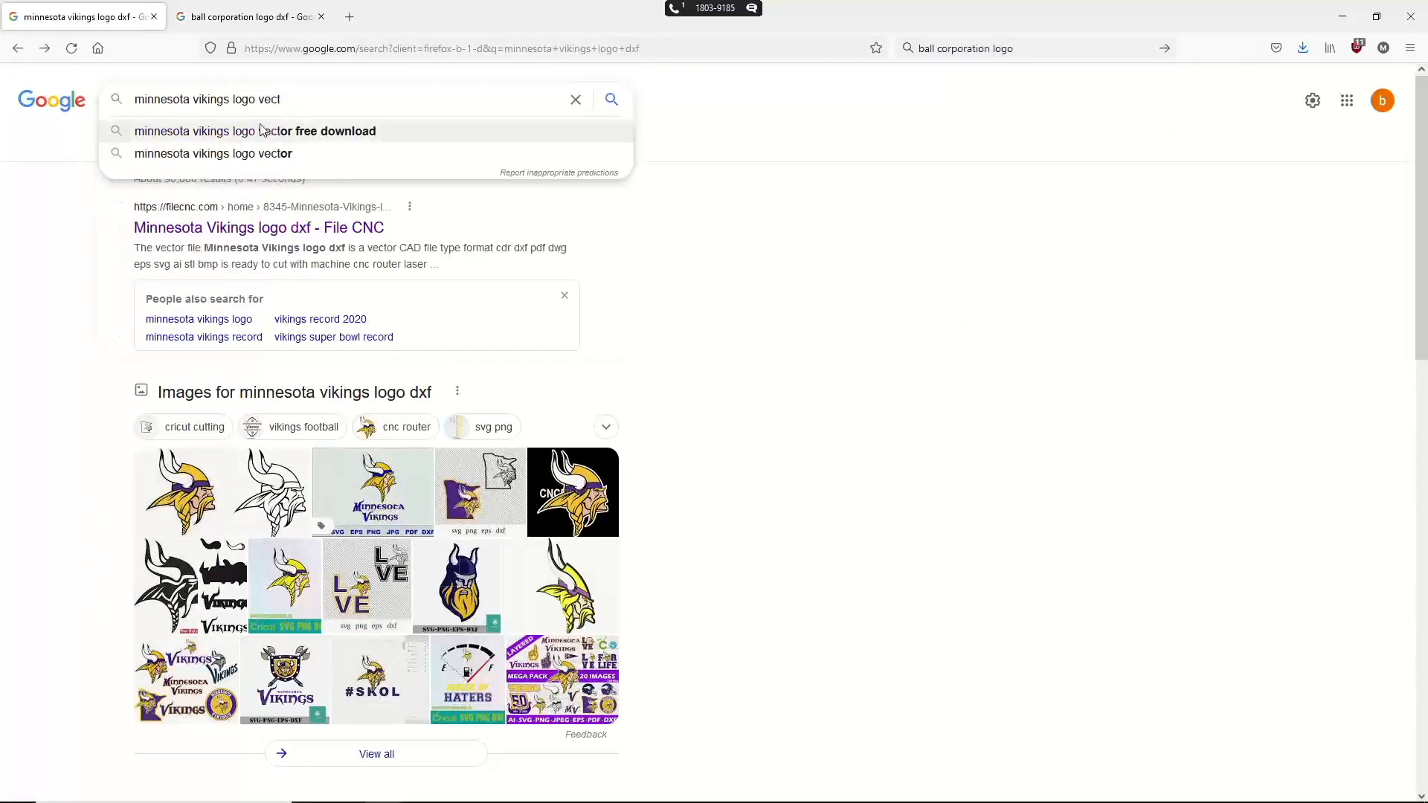
pyautogui.click(255, 154)
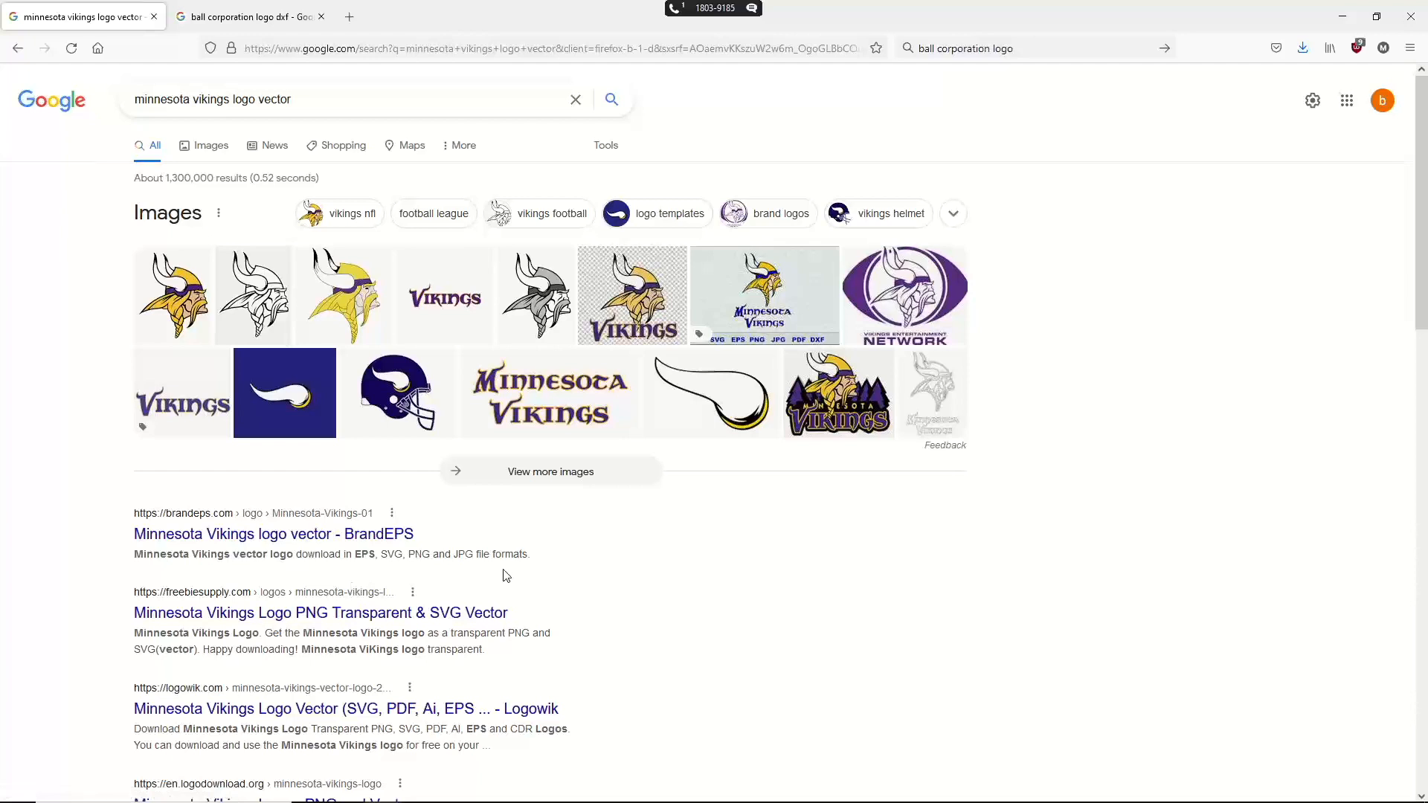
# View the image results and preview the kindpng black-and-white Vikings logo and the Worldvectorlogo color version.
pyautogui.click(207, 145)
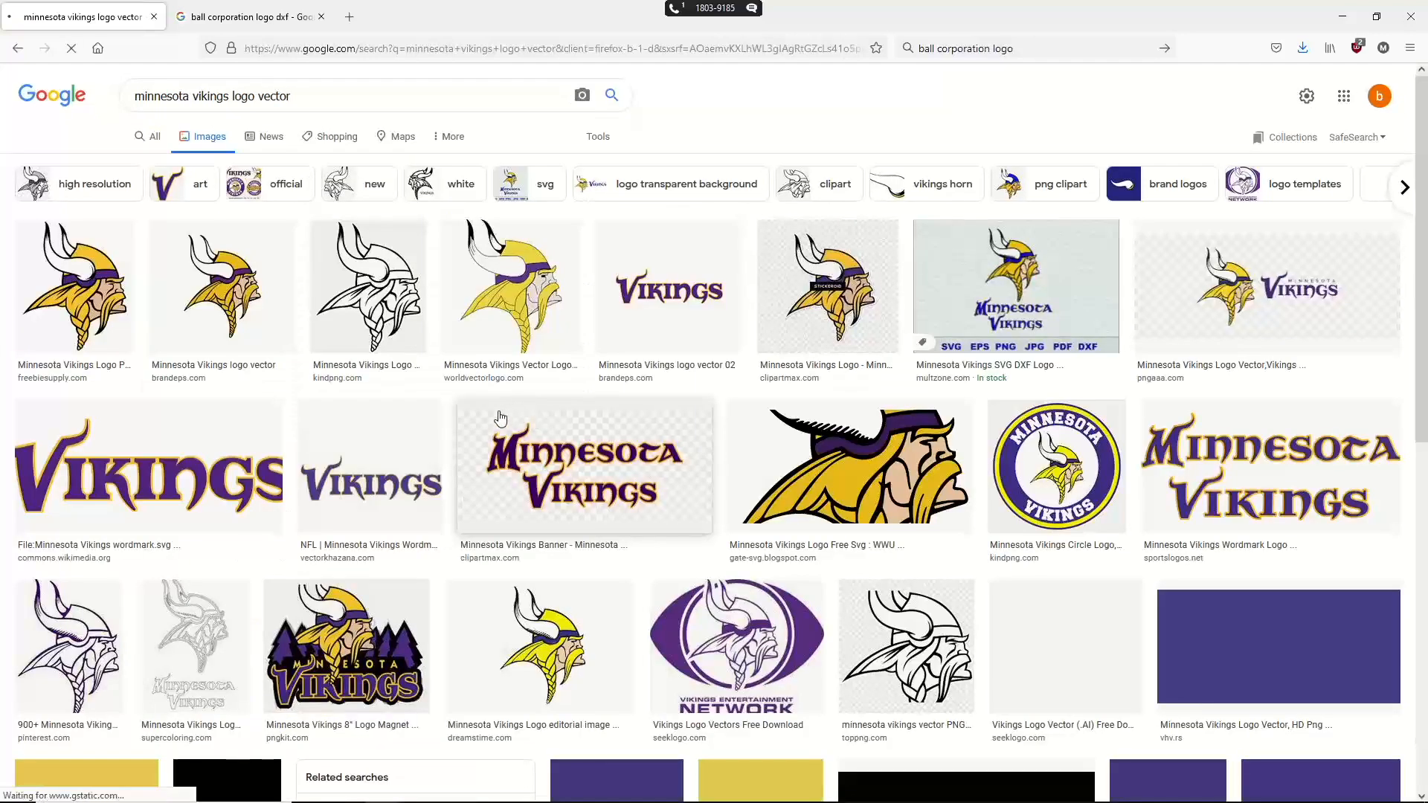
pyautogui.click(368, 291)
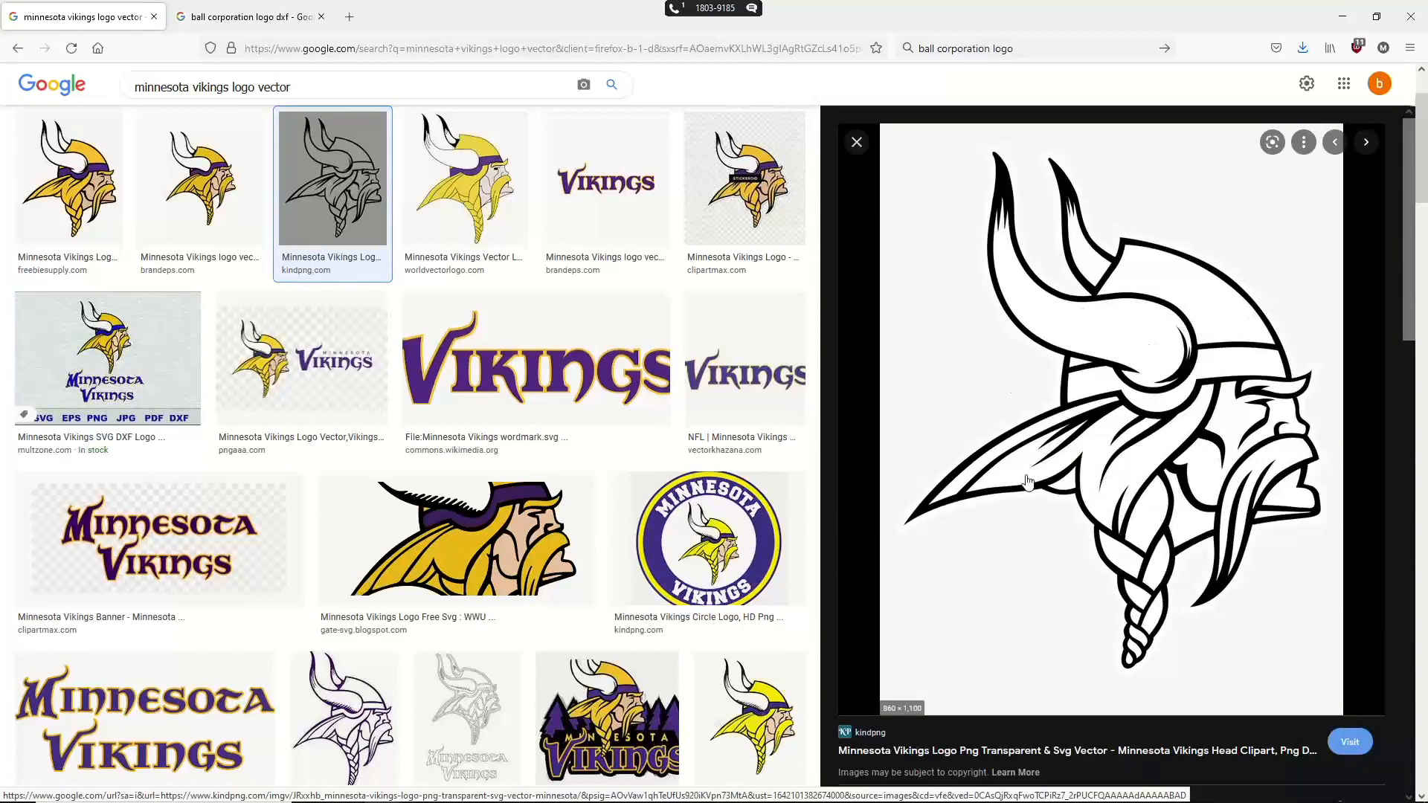
pyautogui.click(464, 179)
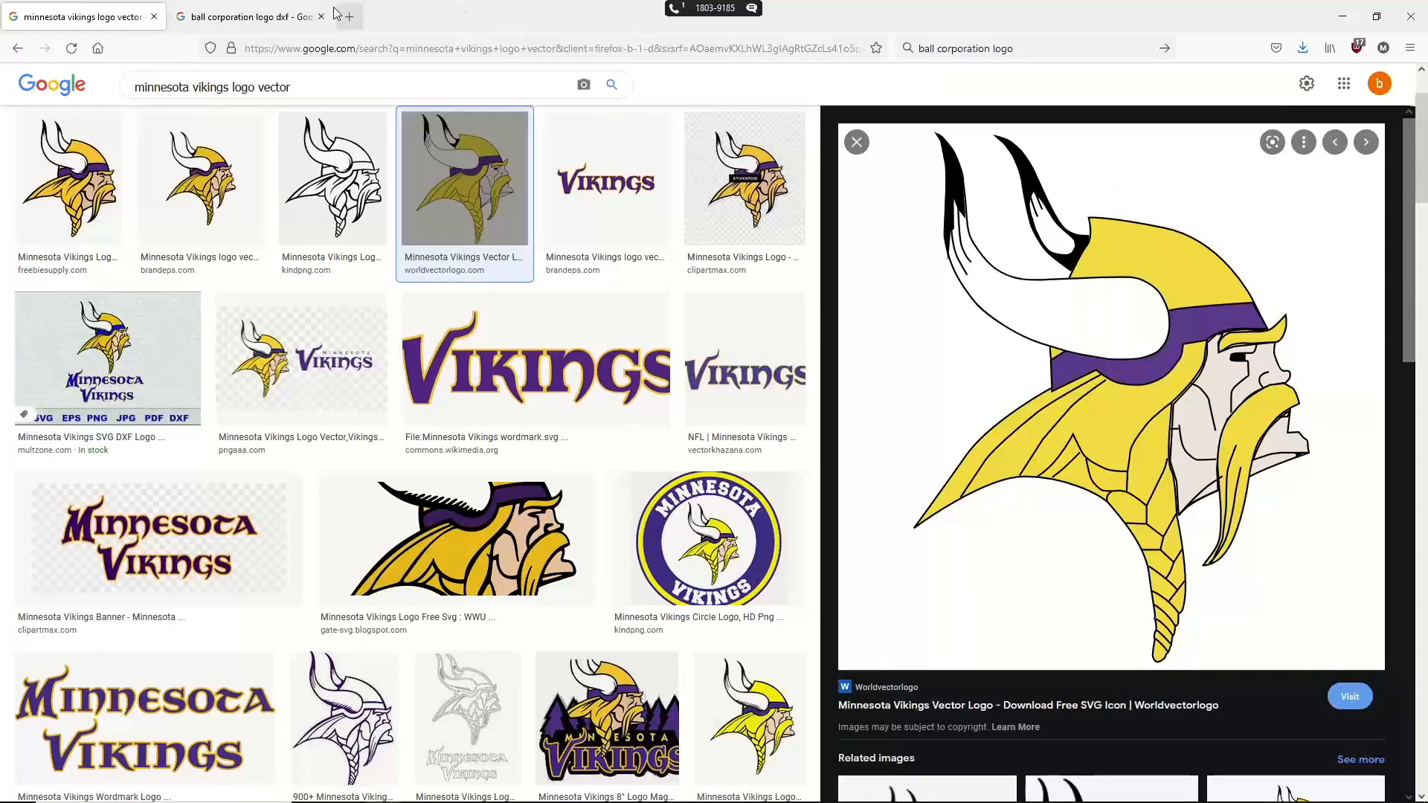
# Return to the "ball corporation logo dxf" results and look through the listed vector logo download sites.
pyautogui.click(251, 17)
pyautogui.click(279, 104)
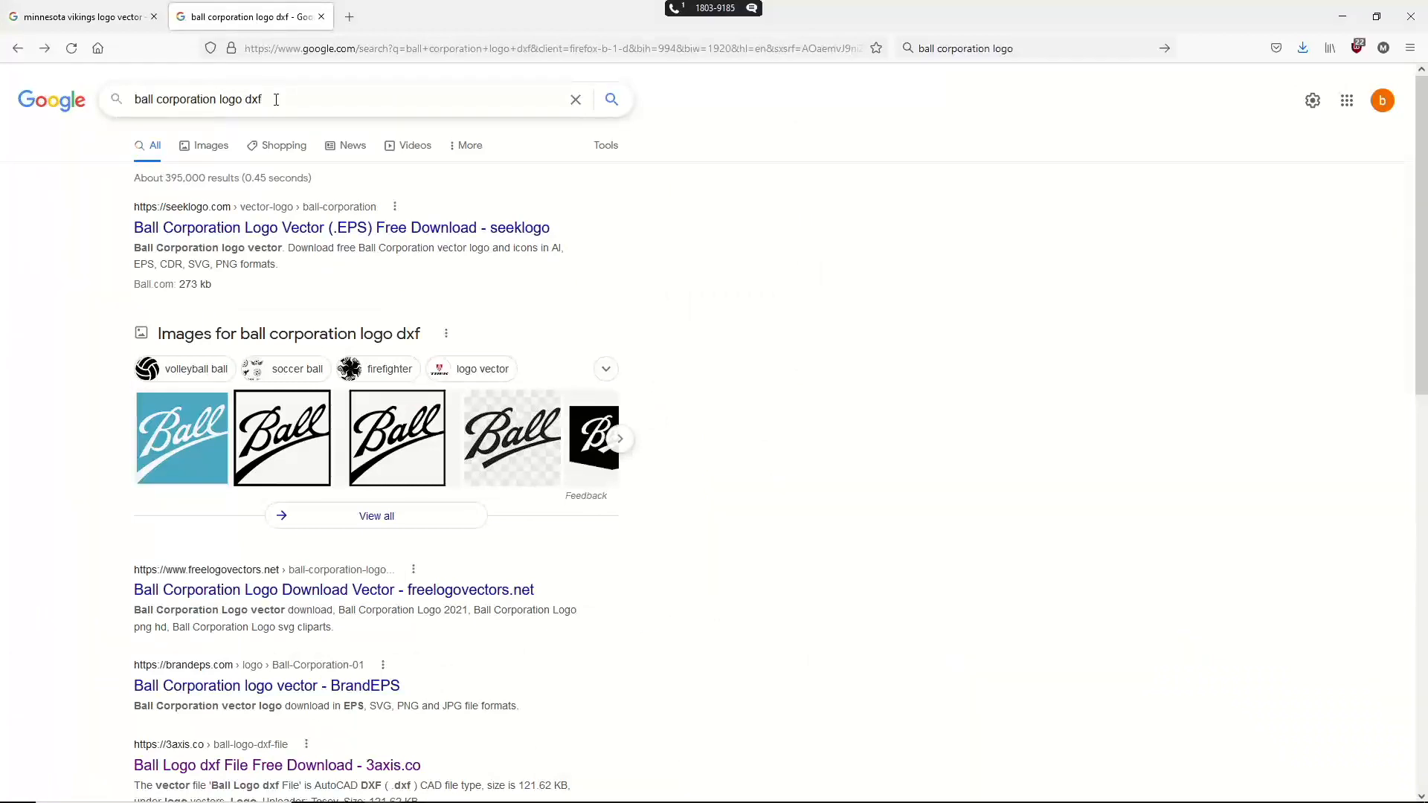
pyautogui.doubleClick(253, 99)
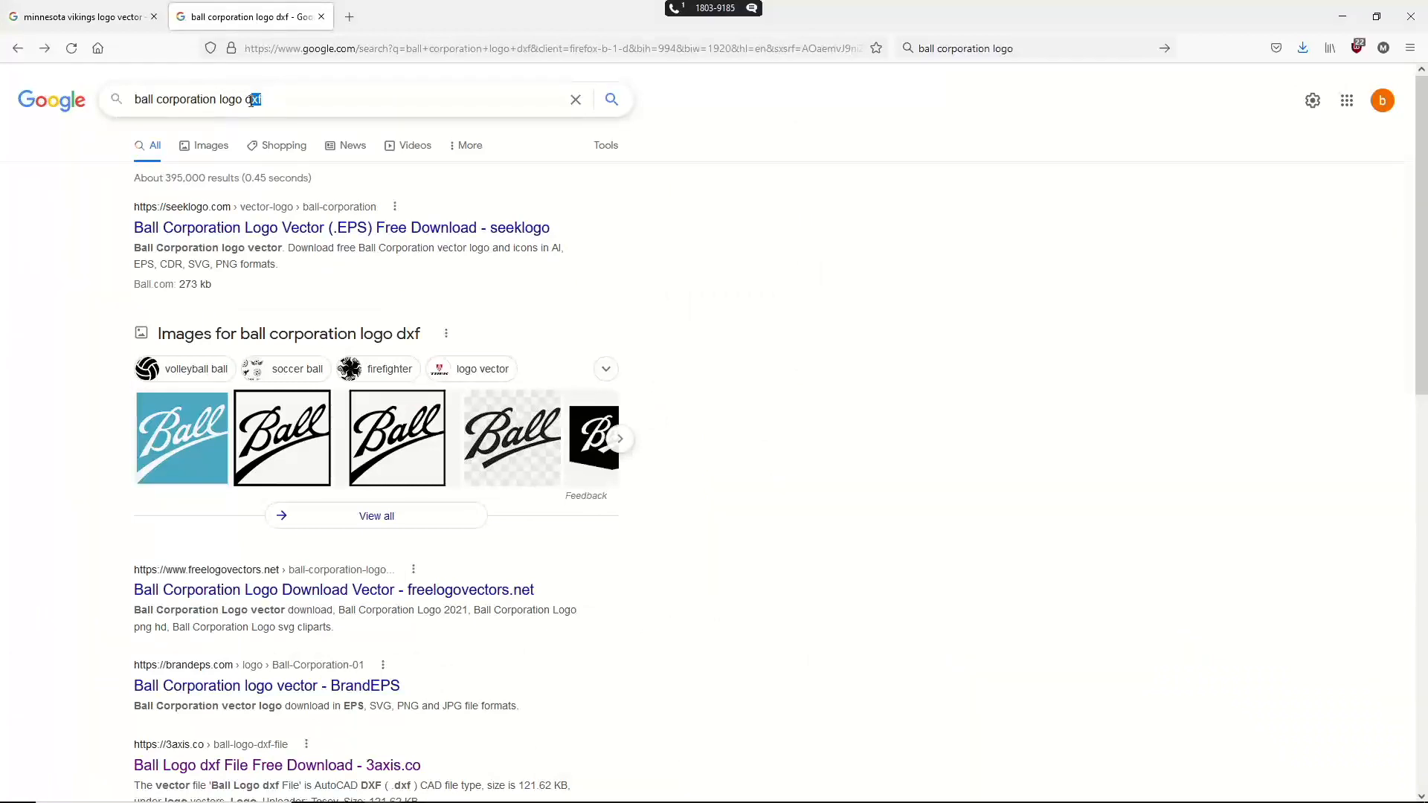
pyautogui.click(293, 106)
pyautogui.scroll(-3, 461, 607)
pyautogui.scroll(-8, 463, 608)
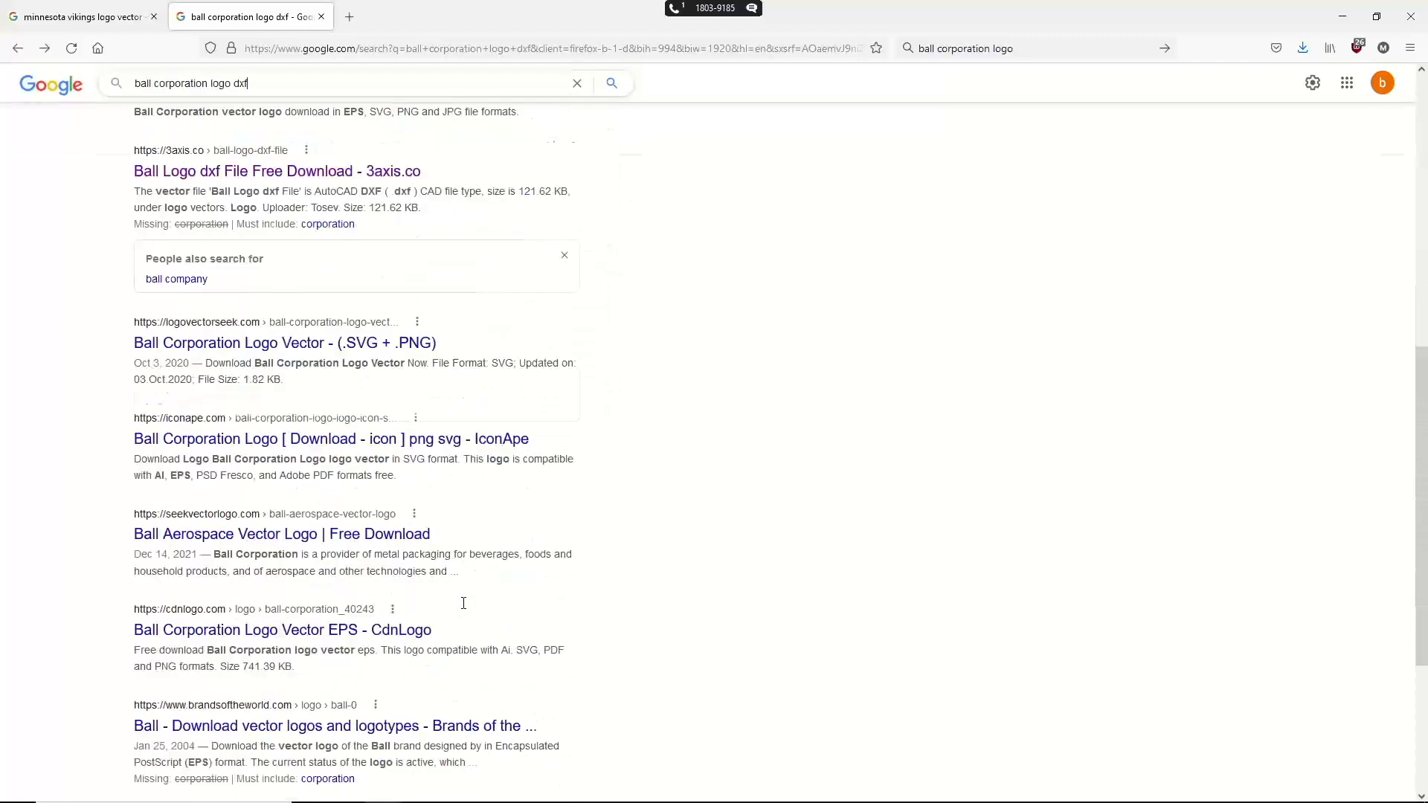
pyautogui.scroll(10, 558, 615)
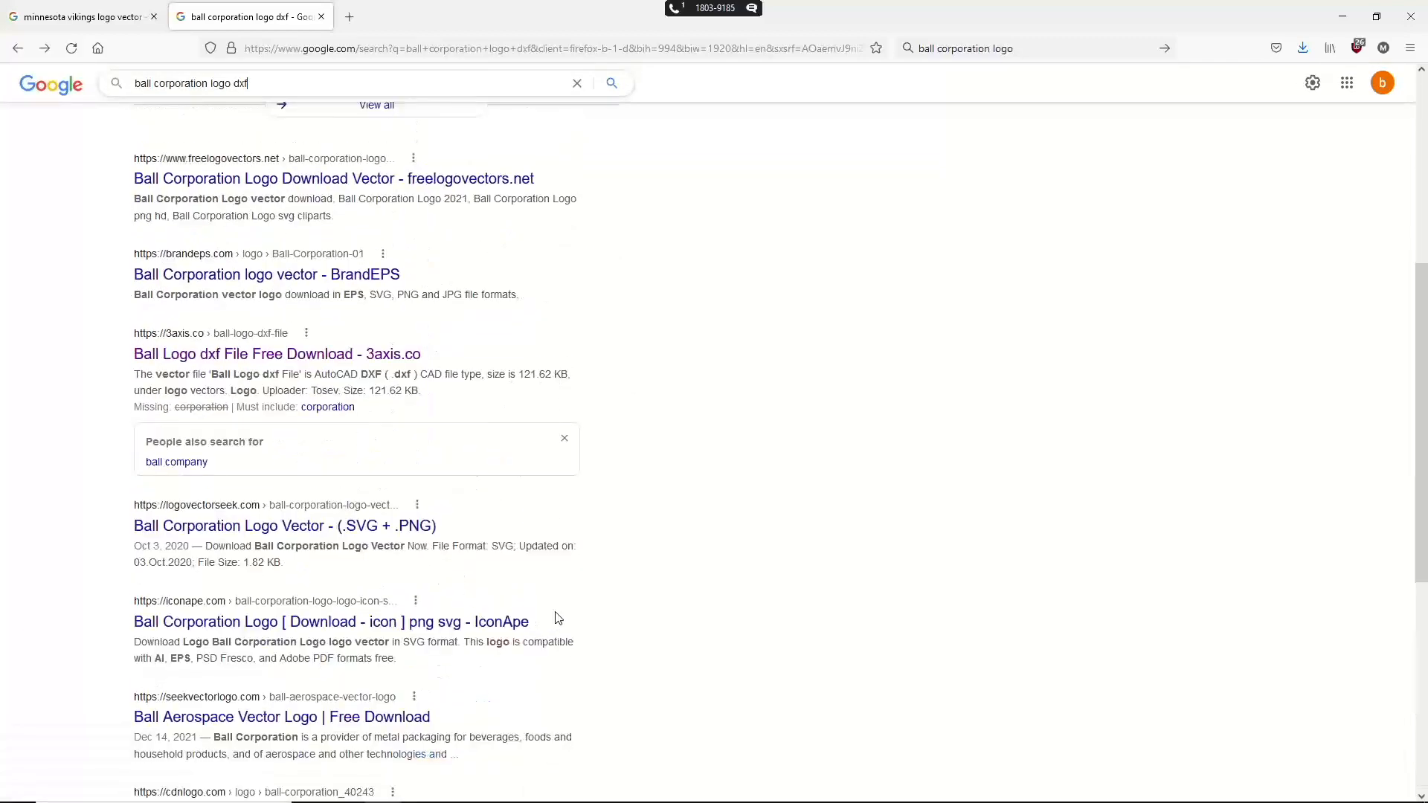
# Switch to BobCAD-CAM and examine the Profile Finish toolpath in vikings.bbcd and the face geometry in harry.bbcd.
pyautogui.click(1341, 8)
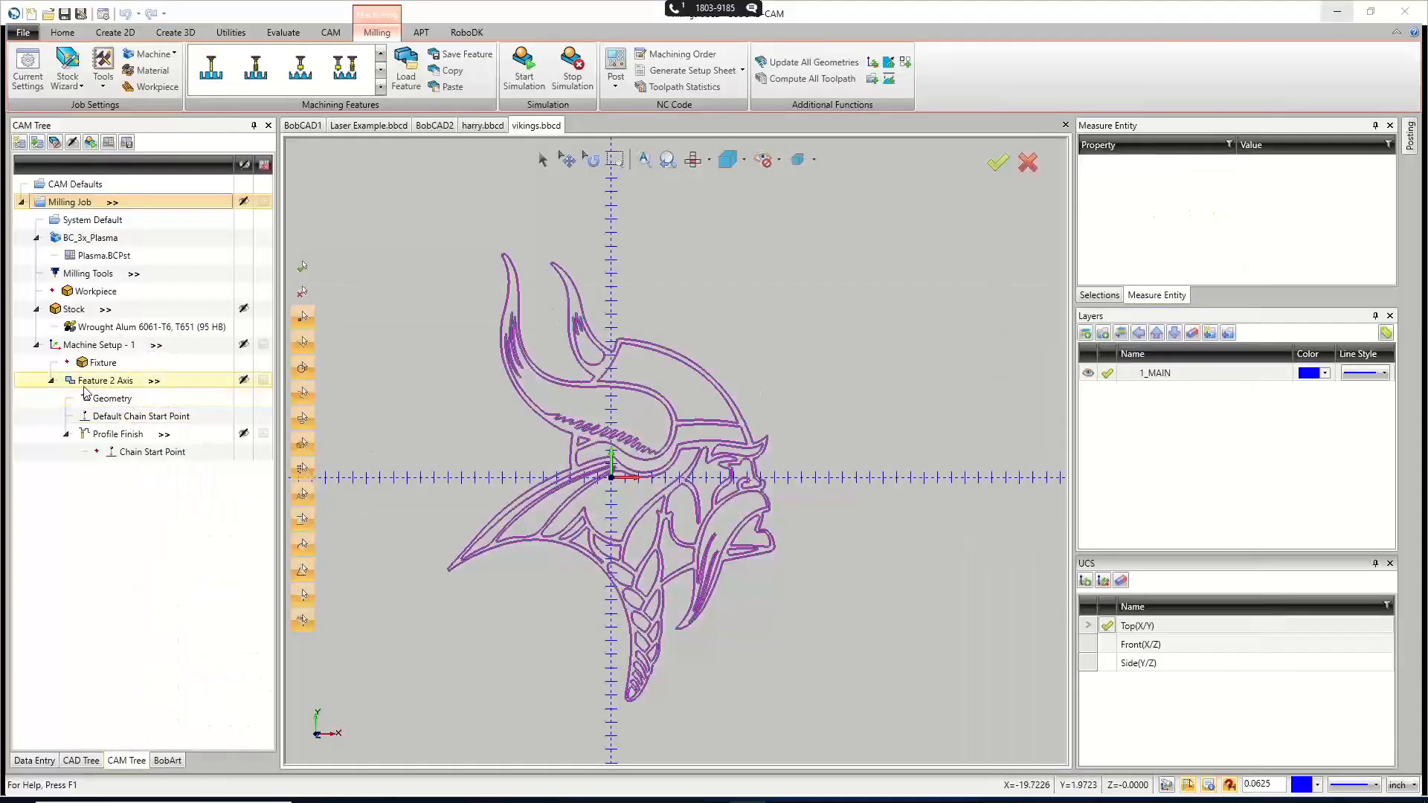
pyautogui.click(97, 435)
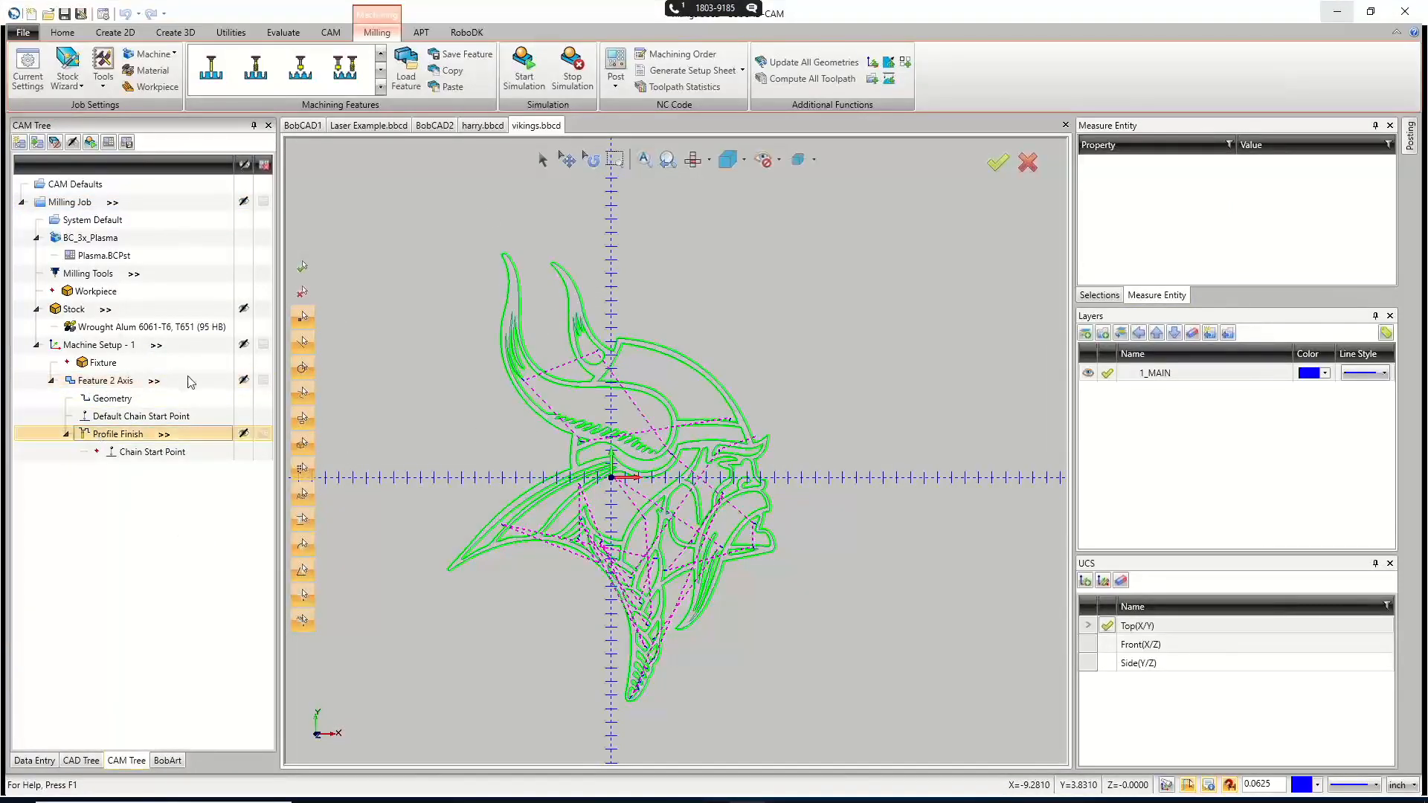
pyautogui.click(479, 130)
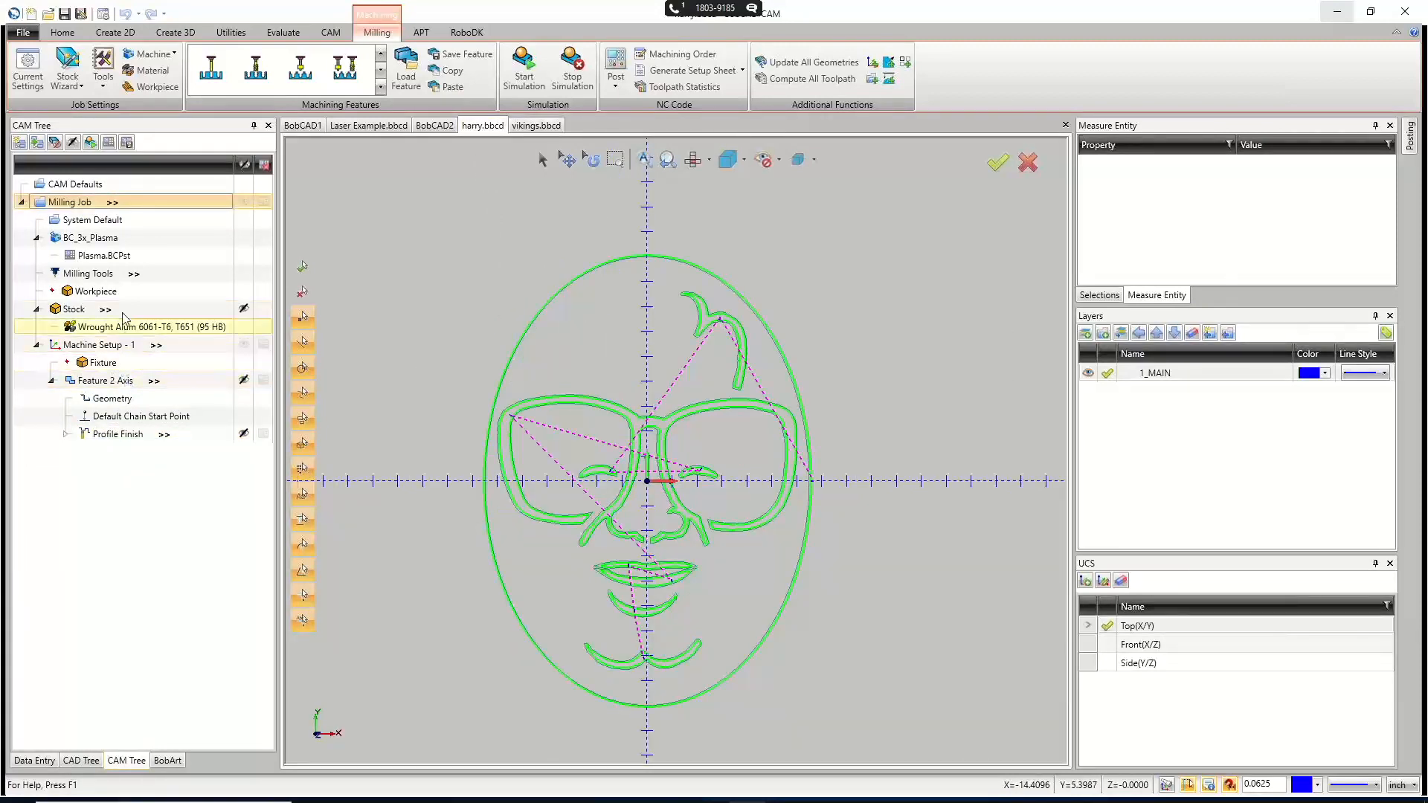
pyautogui.click(104, 256)
pyautogui.scroll(2, 707, 536)
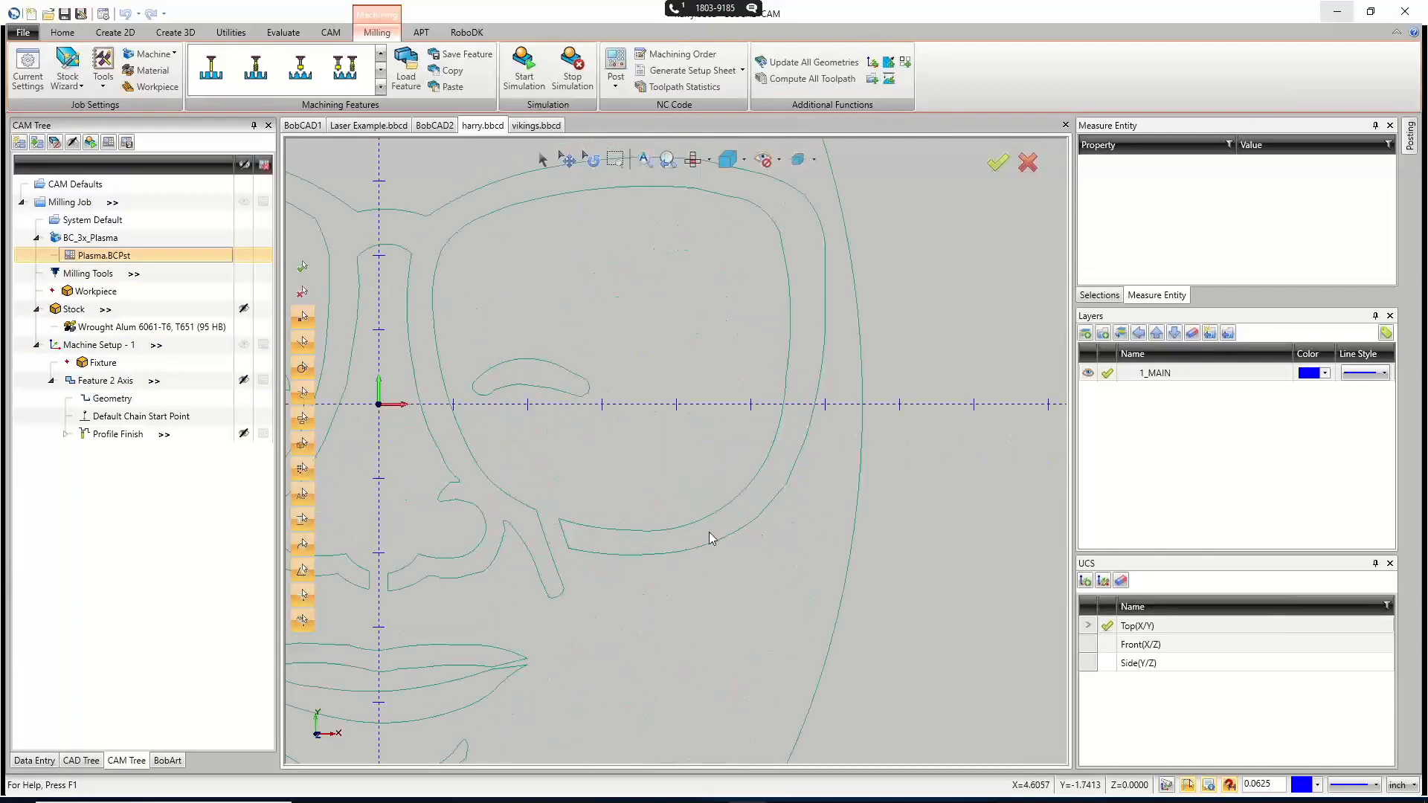
pyautogui.scroll(2, 567, 548)
pyautogui.scroll(-2, 563, 534)
pyautogui.scroll(-2, 564, 534)
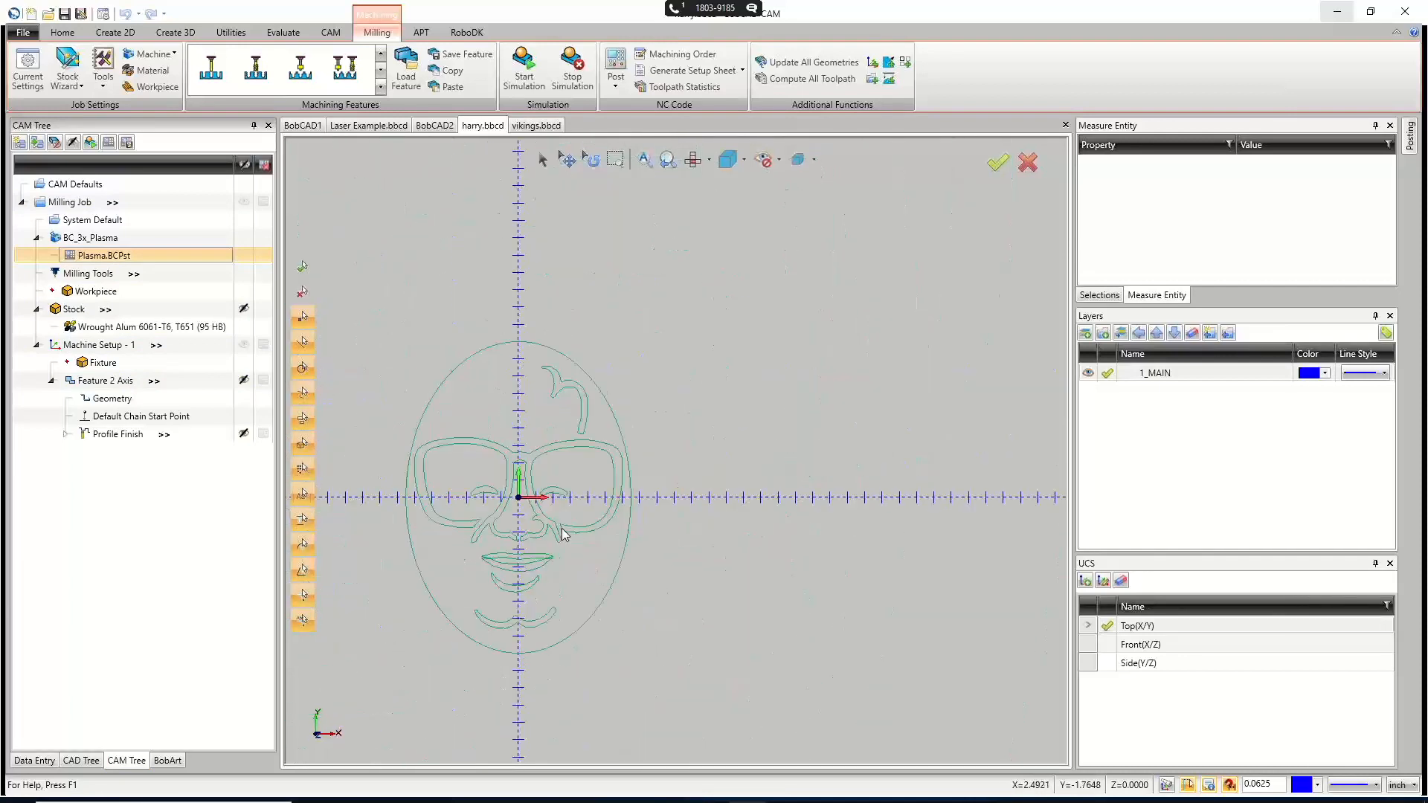
pyautogui.scroll(-2, 559, 525)
pyautogui.scroll(1, 468, 537)
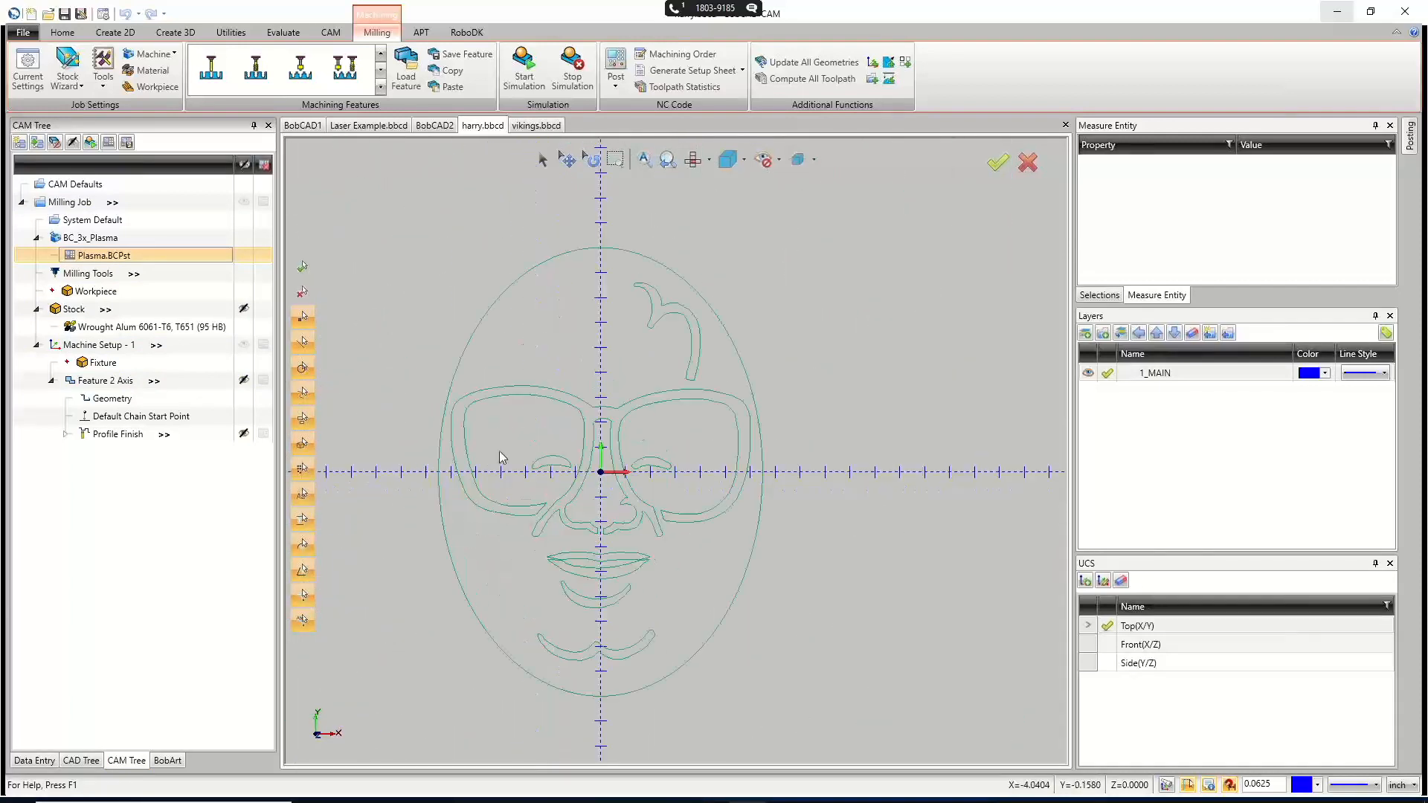
# Delete the Feature 2 Axis machining feature from the job in Laser Example.bbcd.
pyautogui.click(402, 126)
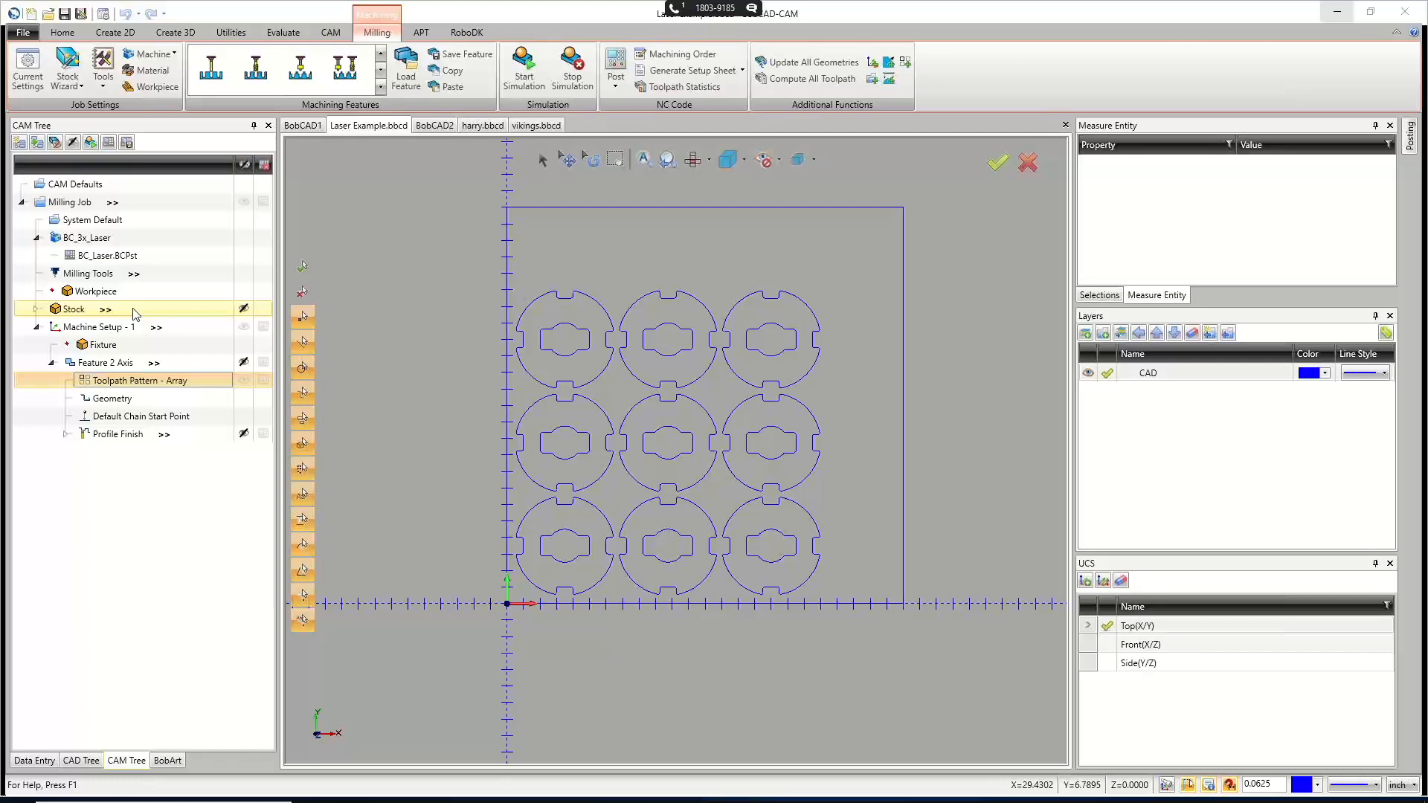
pyautogui.rightClick(101, 364)
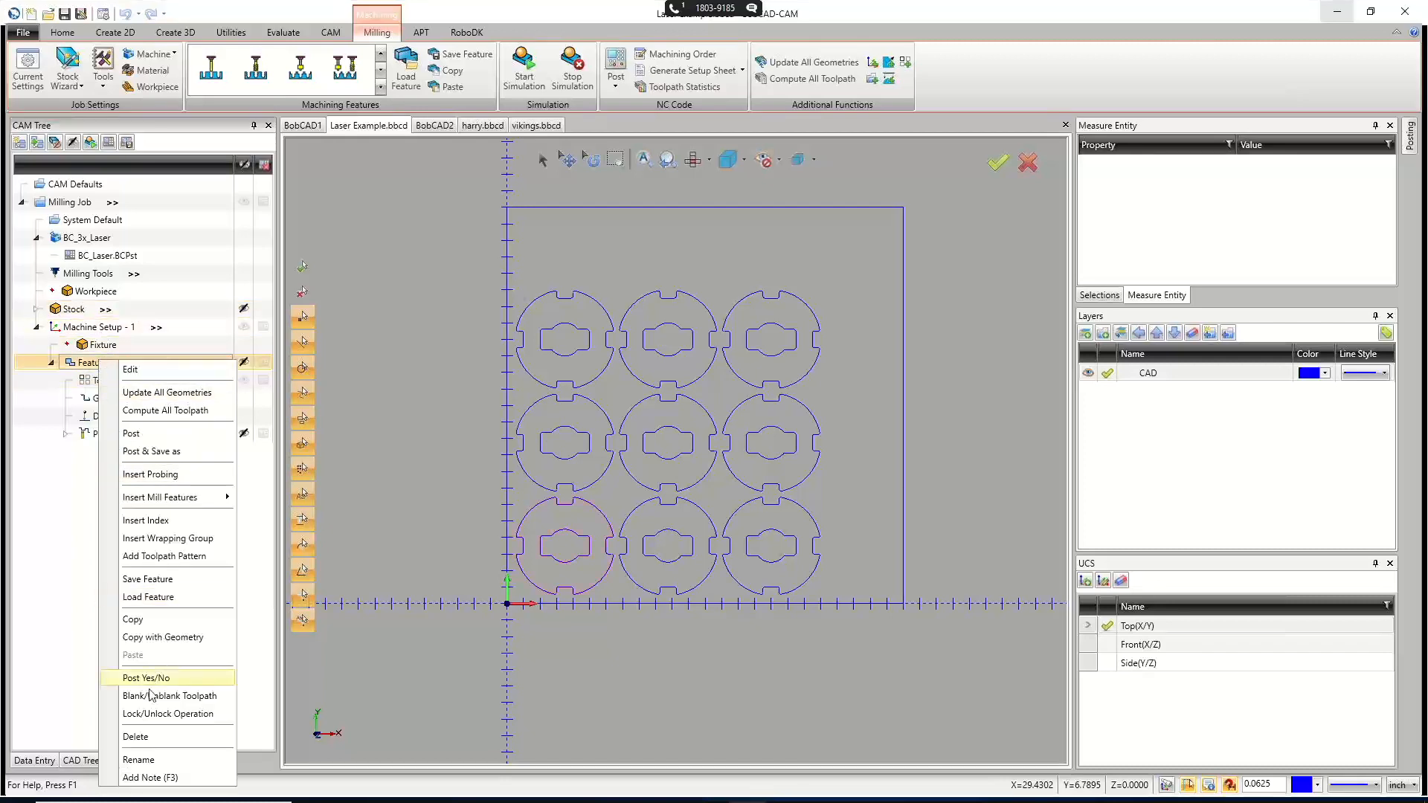
pyautogui.click(141, 737)
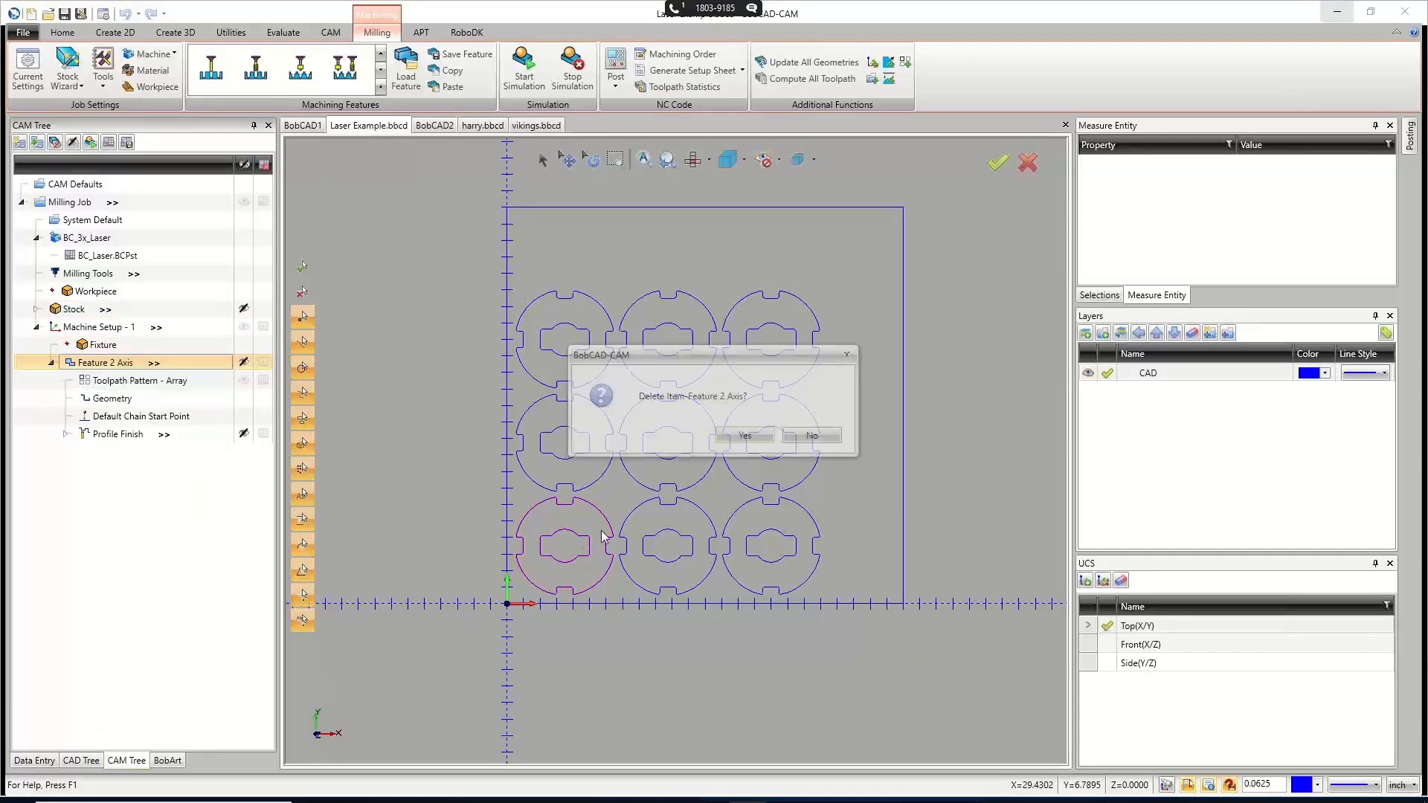
pyautogui.click(745, 436)
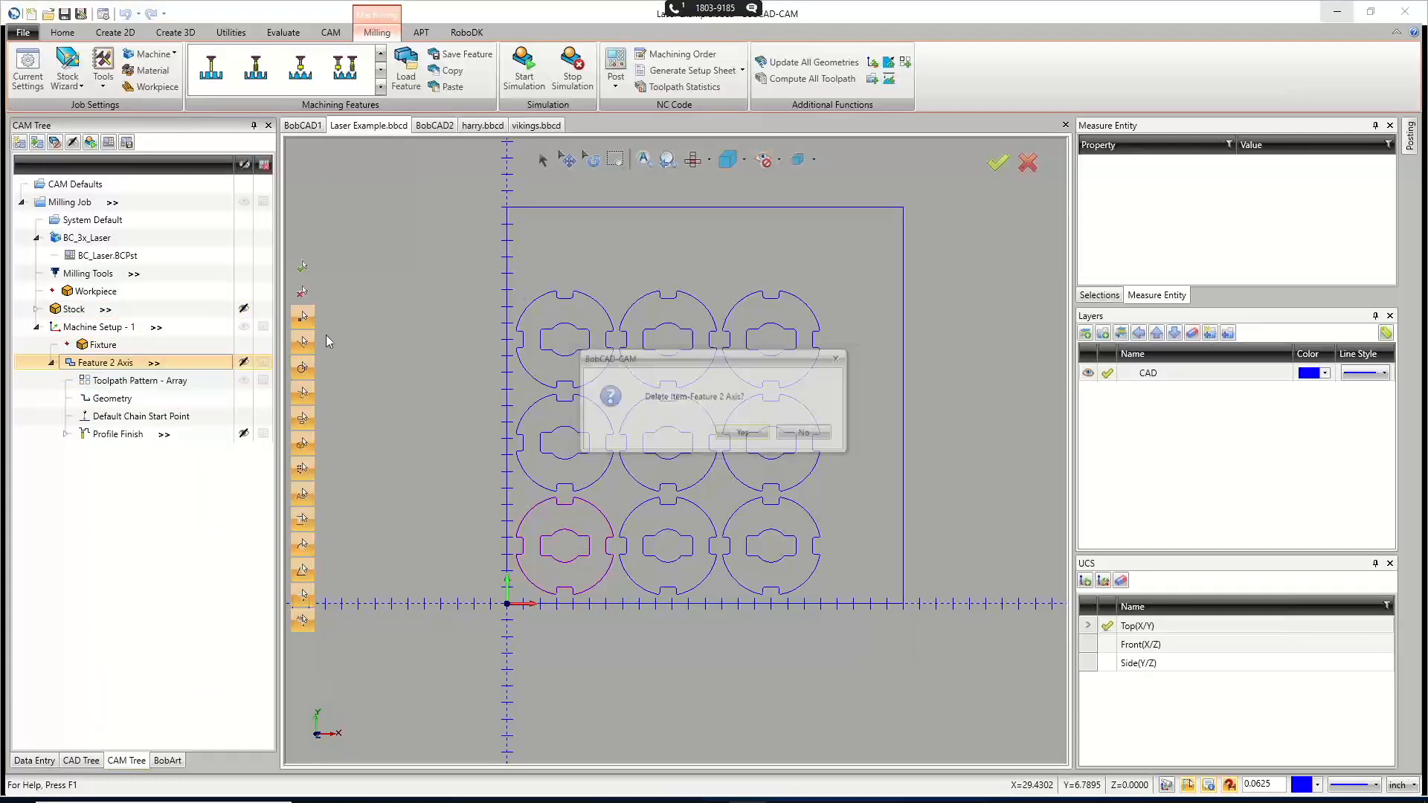
# Change the milling job's machine to BC_3x_Waterjet.
pyautogui.click(93, 239)
pyautogui.doubleClick(93, 239)
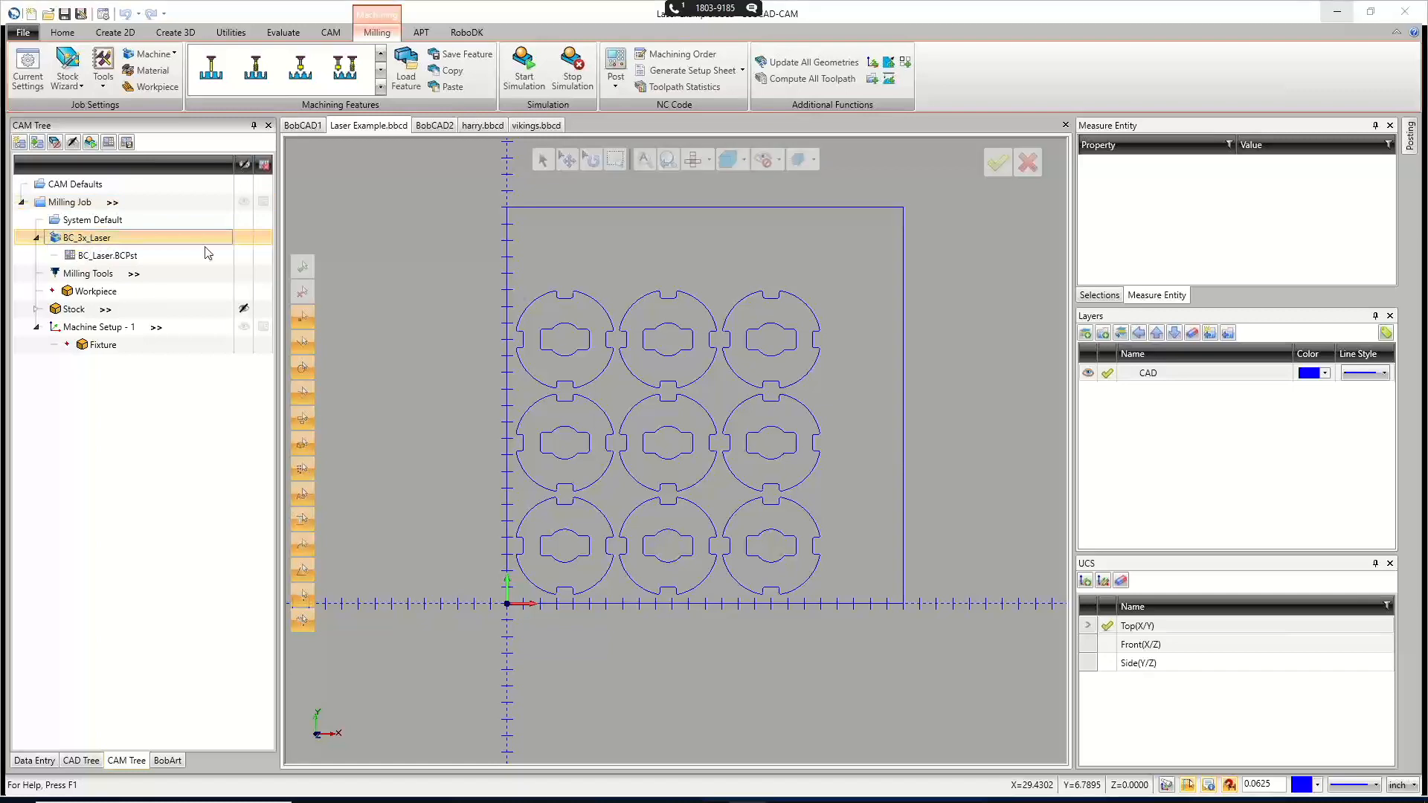
pyautogui.click(720, 392)
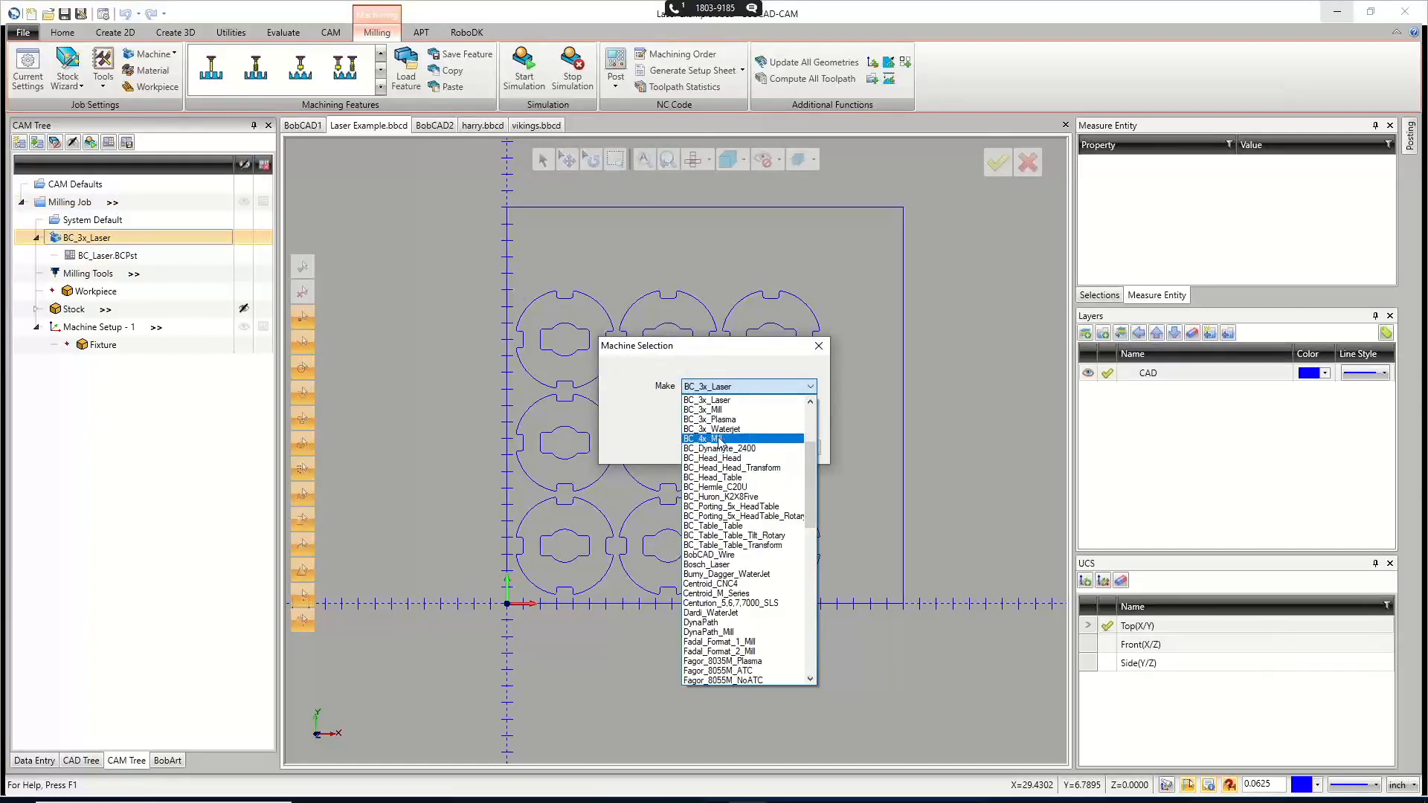
pyautogui.click(714, 438)
pyautogui.click(731, 446)
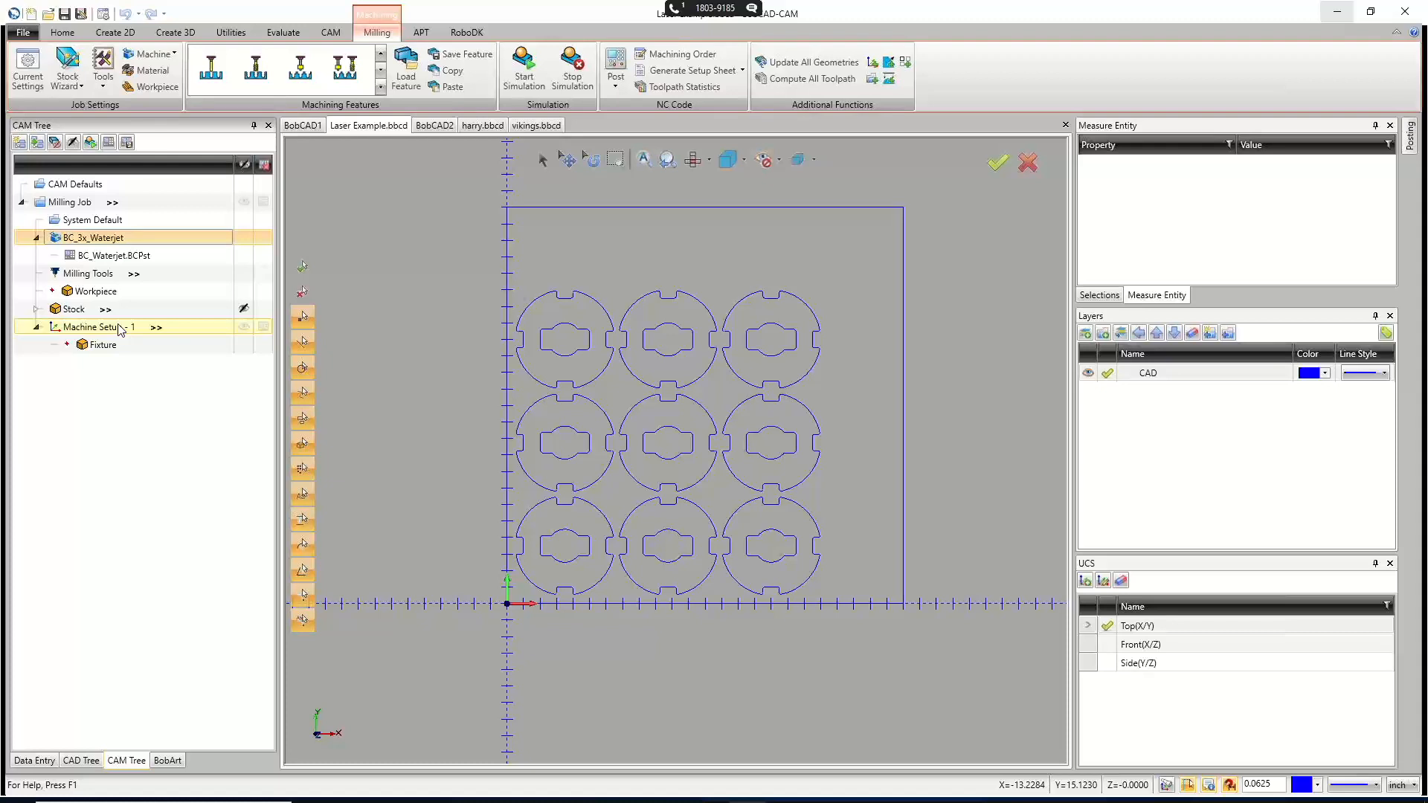
# Start a Mill 2 Axis feature under Machine Setup - 1 and select the inner cutout and outer profile of the lower-left part.
pyautogui.rightClick(135, 329)
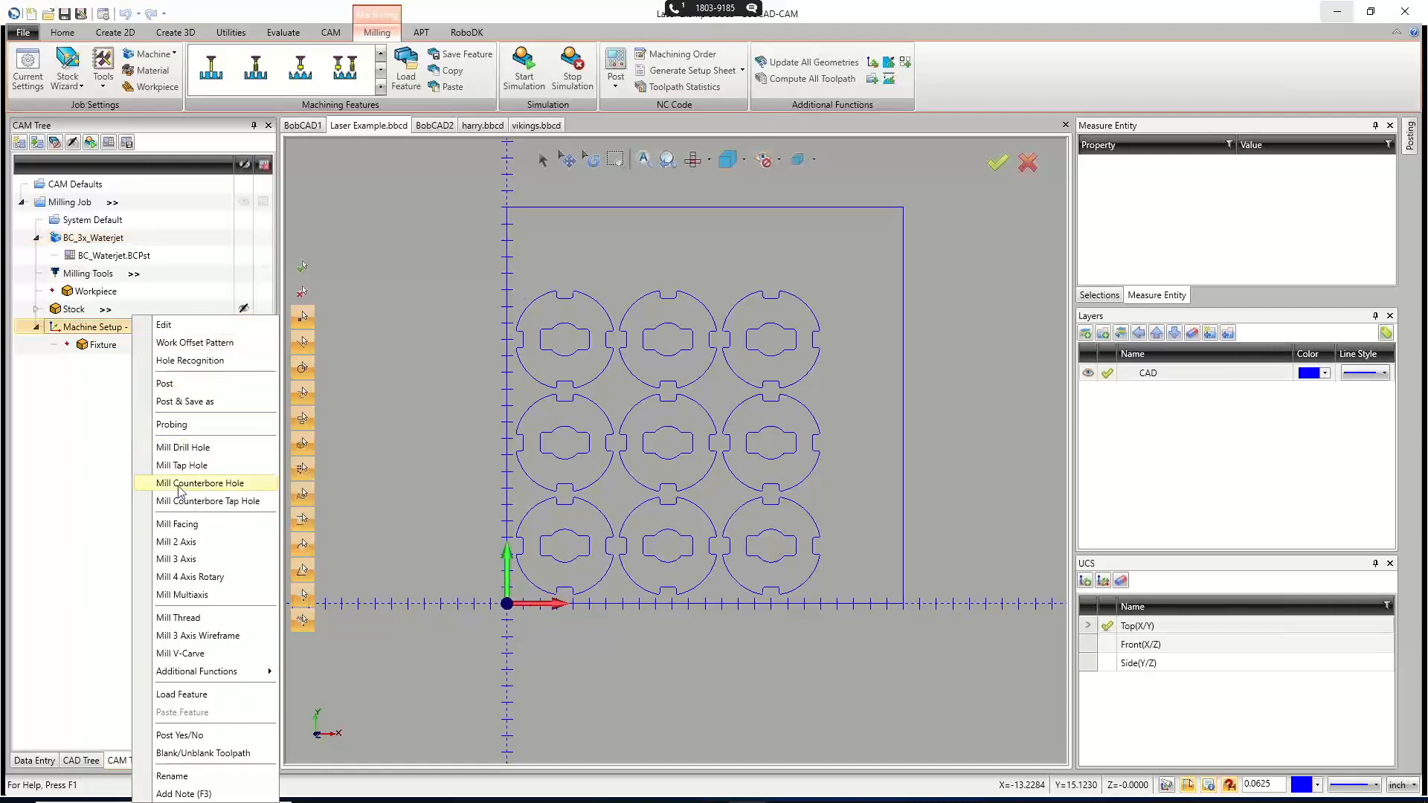
pyautogui.click(186, 542)
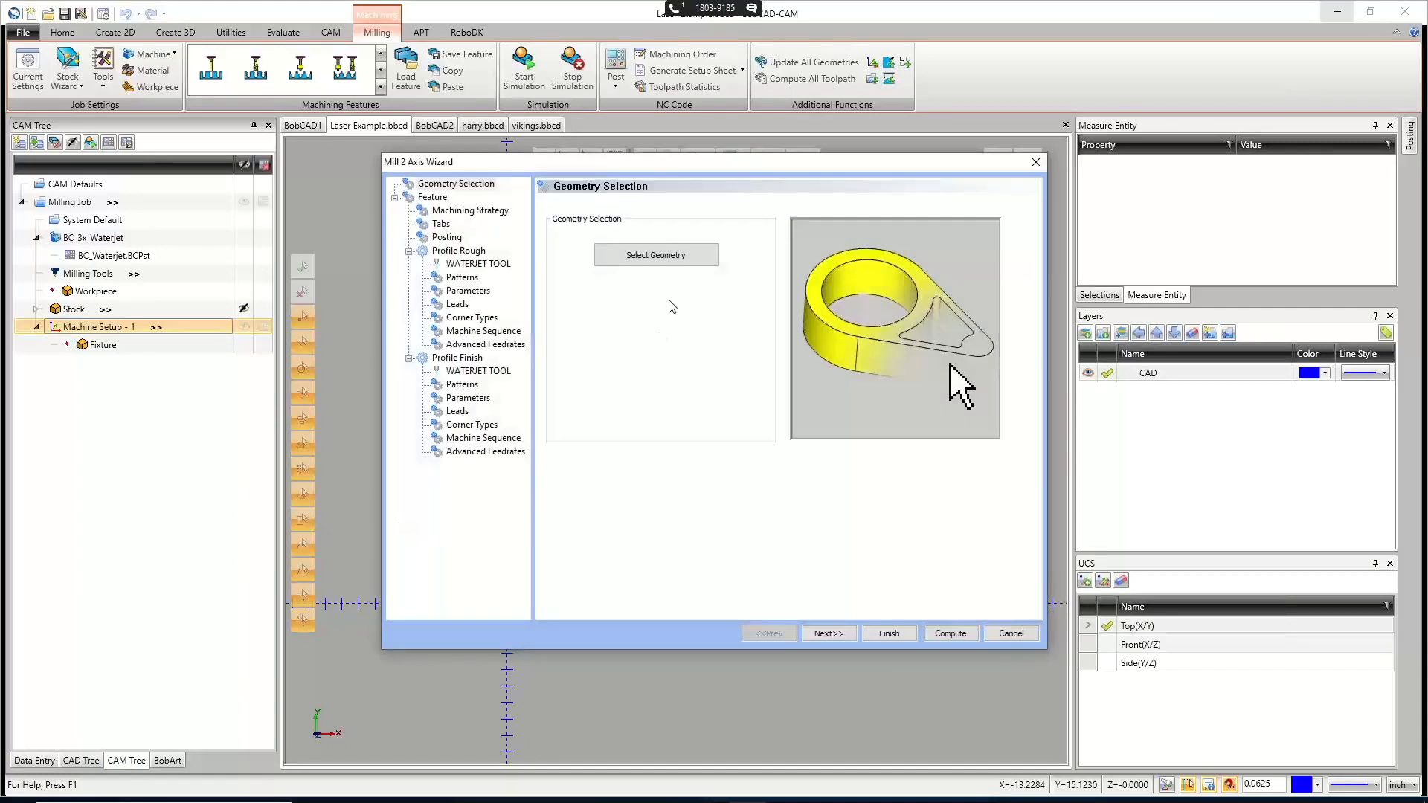
pyautogui.click(670, 264)
pyautogui.scroll(3, 547, 437)
pyautogui.click(542, 569)
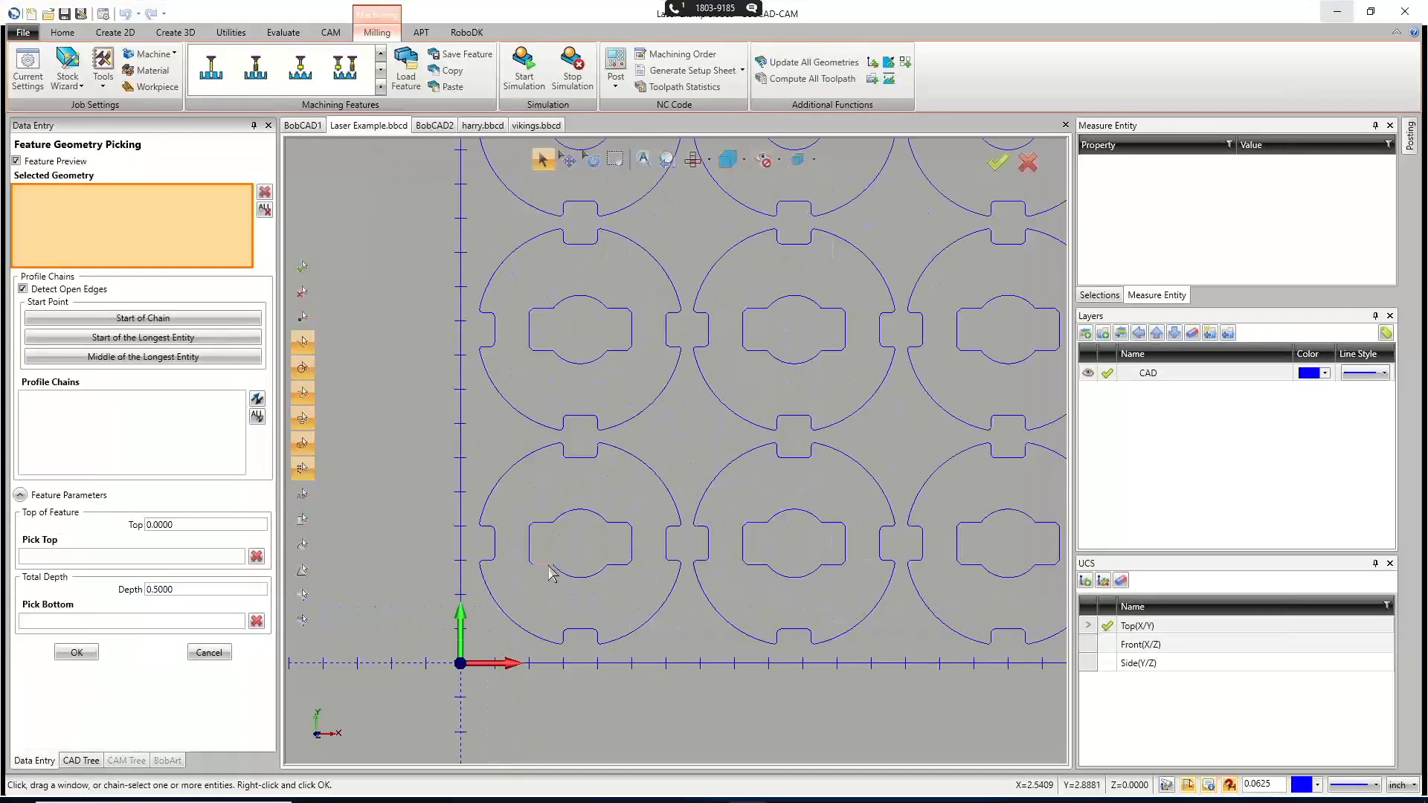
pyautogui.click(519, 631)
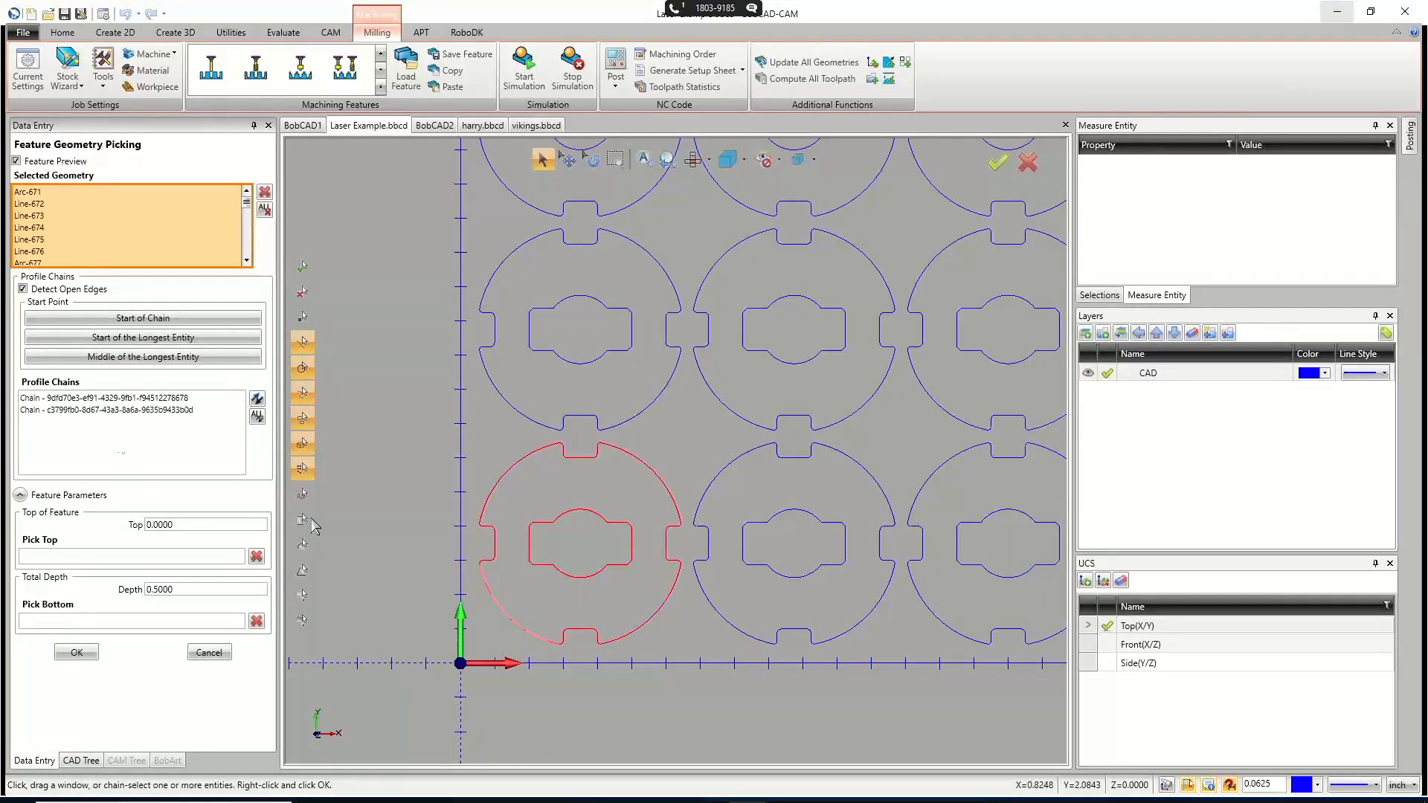
# Set the inner cutout's chain start point to the middle of its left vertical edge and accept the feature geometry.
pyautogui.click(117, 412)
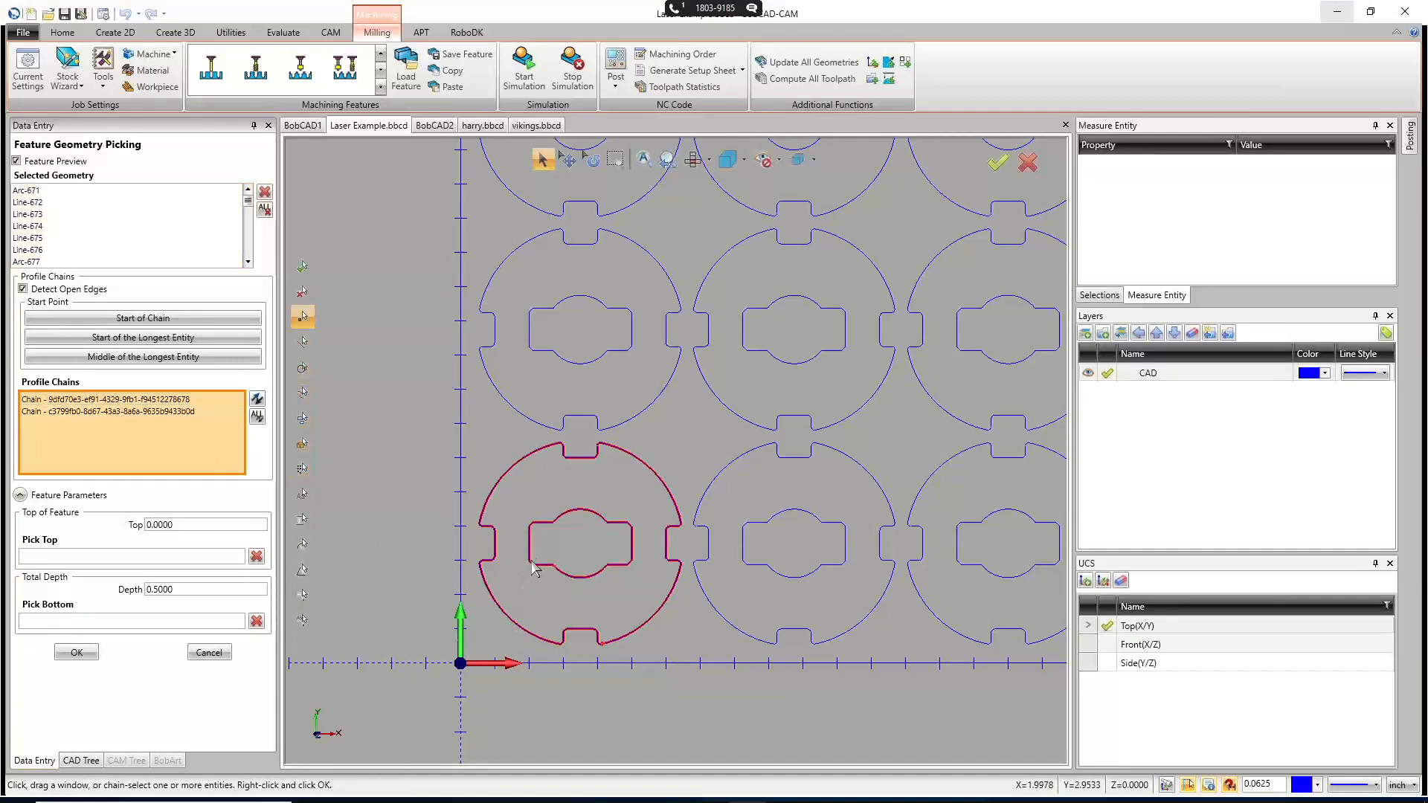
pyautogui.scroll(3, 551, 574)
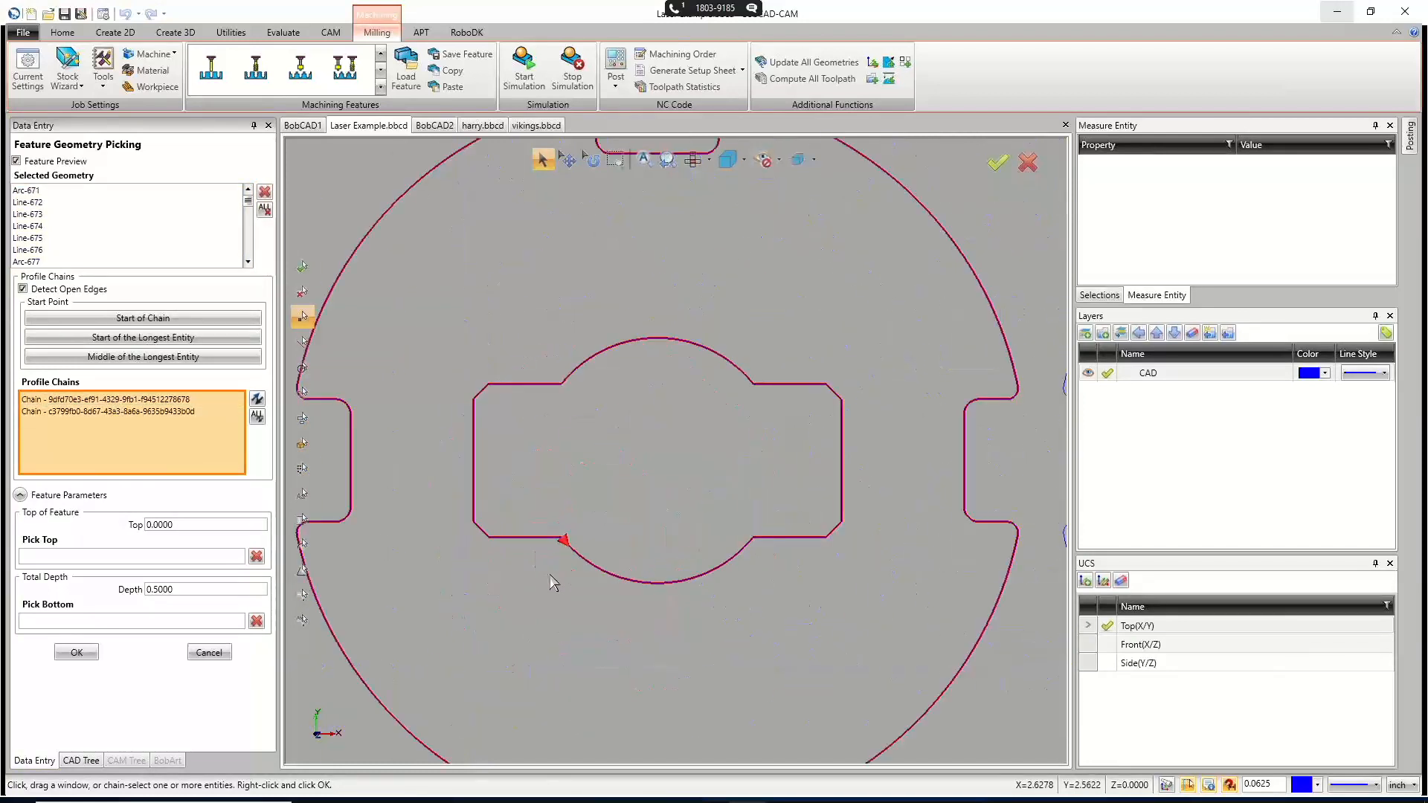
pyautogui.click(479, 459)
pyautogui.scroll(-2, 393, 638)
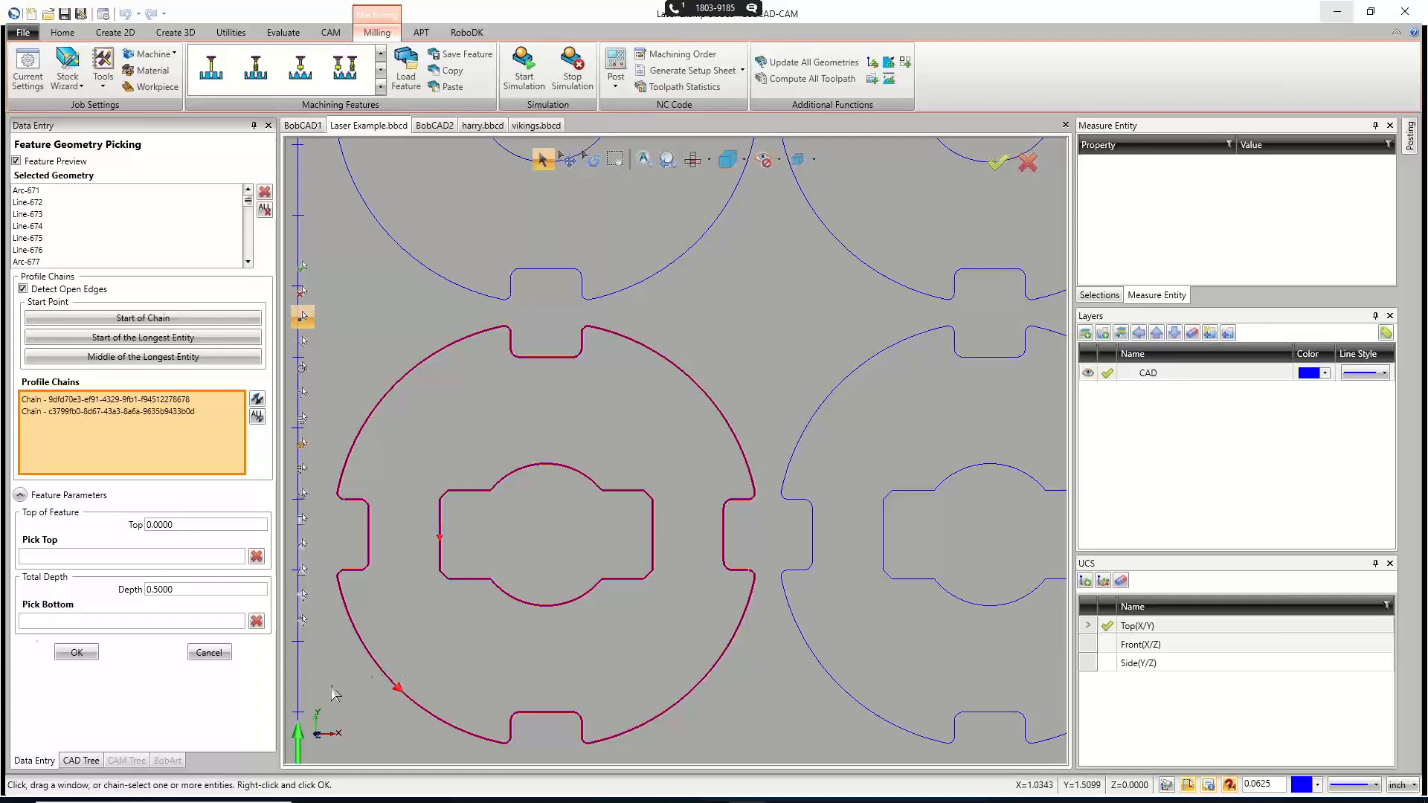
pyautogui.click(93, 653)
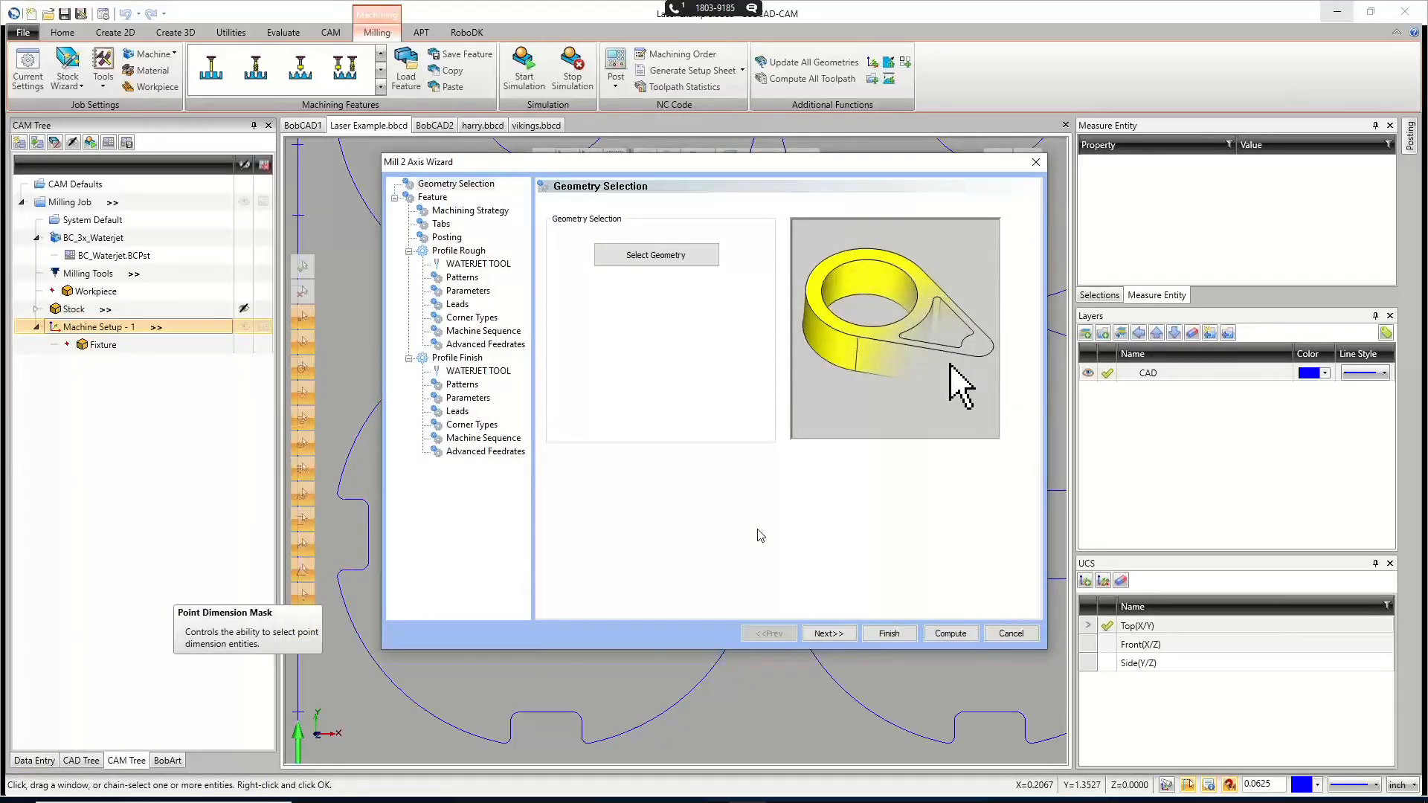
# Remove the Profile Rough operation from the feature's machining strategy.
pyautogui.click(828, 633)
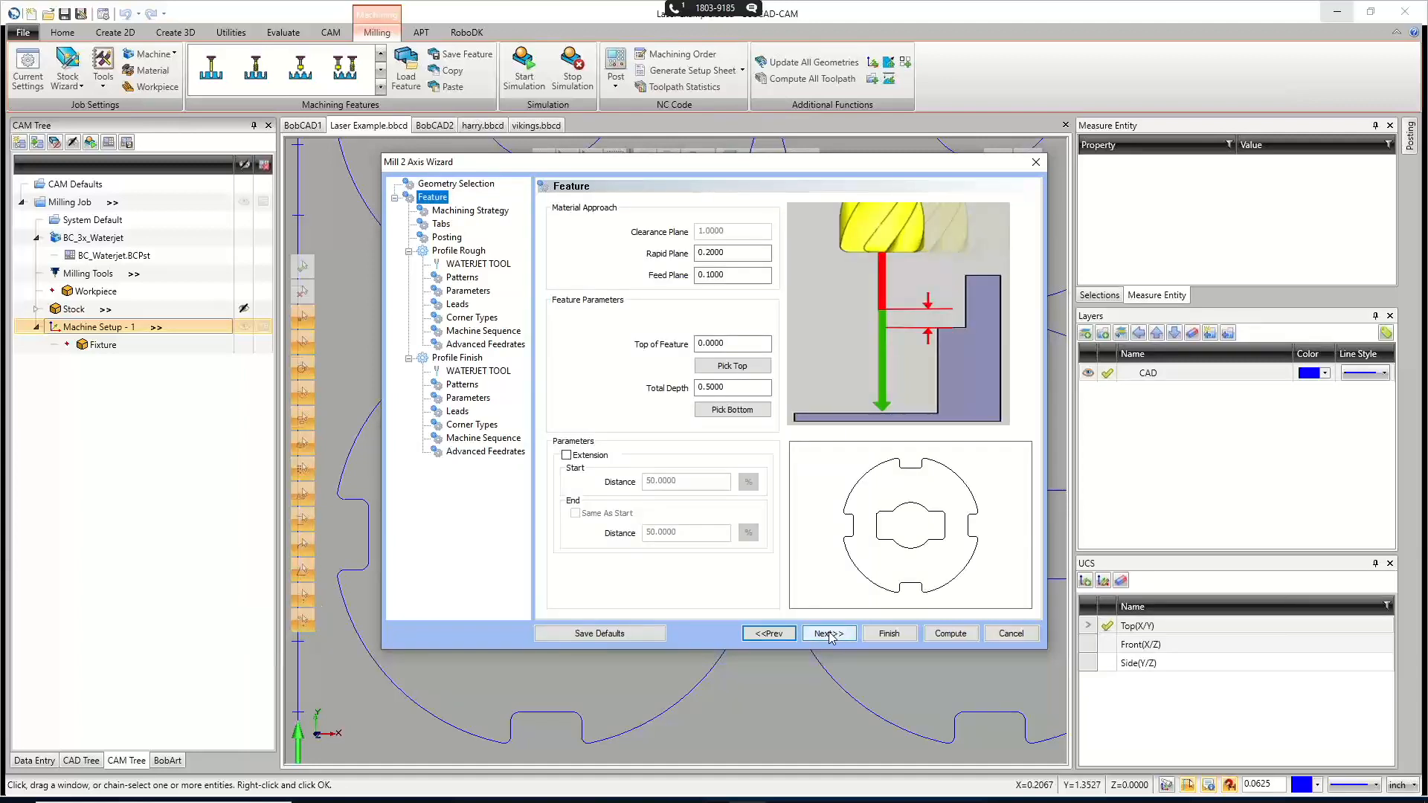
pyautogui.click(828, 634)
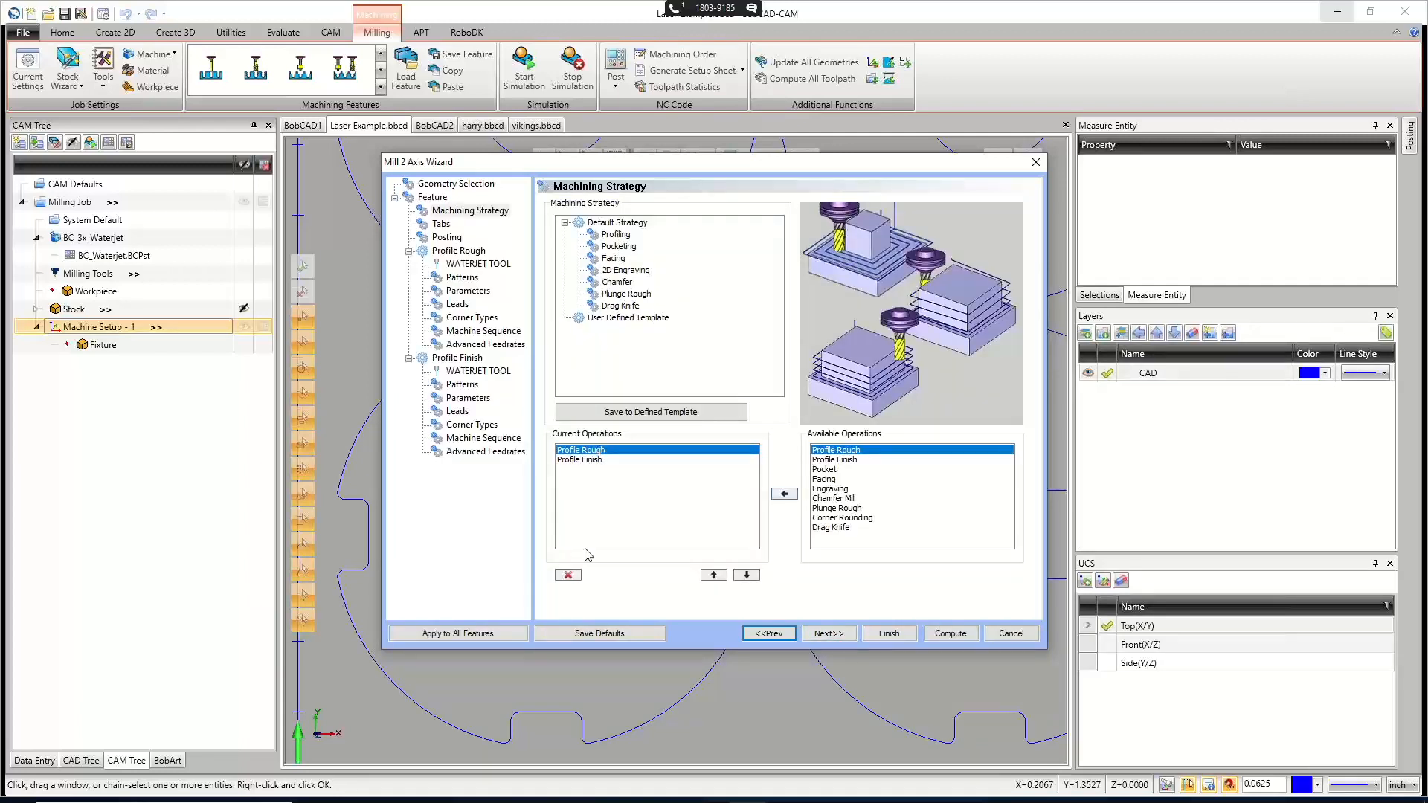
pyautogui.click(573, 576)
# Set the Profile Finish waterjet tool's feedrate to 50 and pierce dwell to 1, keeping the pressure type at HIGH.
pyautogui.click(829, 634)
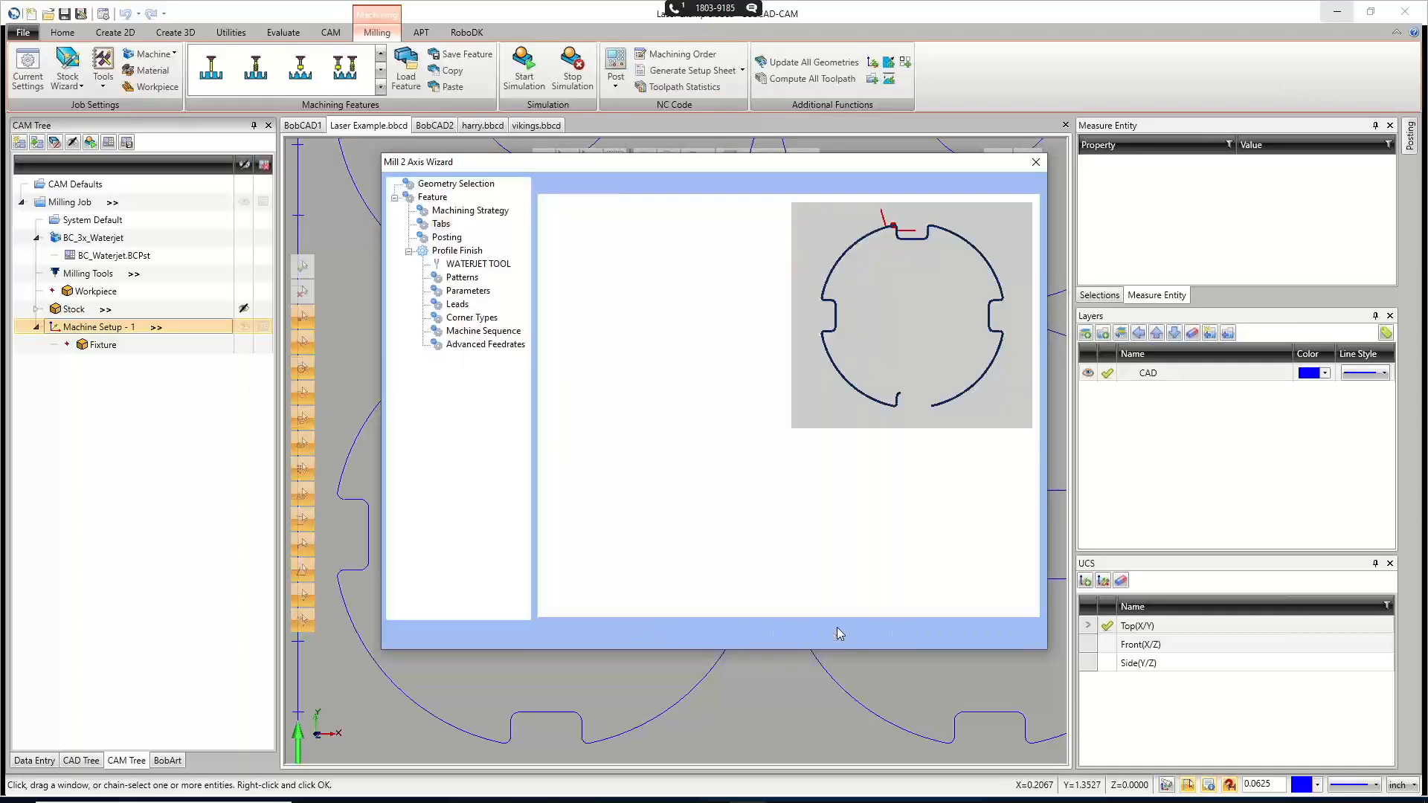
pyautogui.click(829, 634)
pyautogui.click(828, 633)
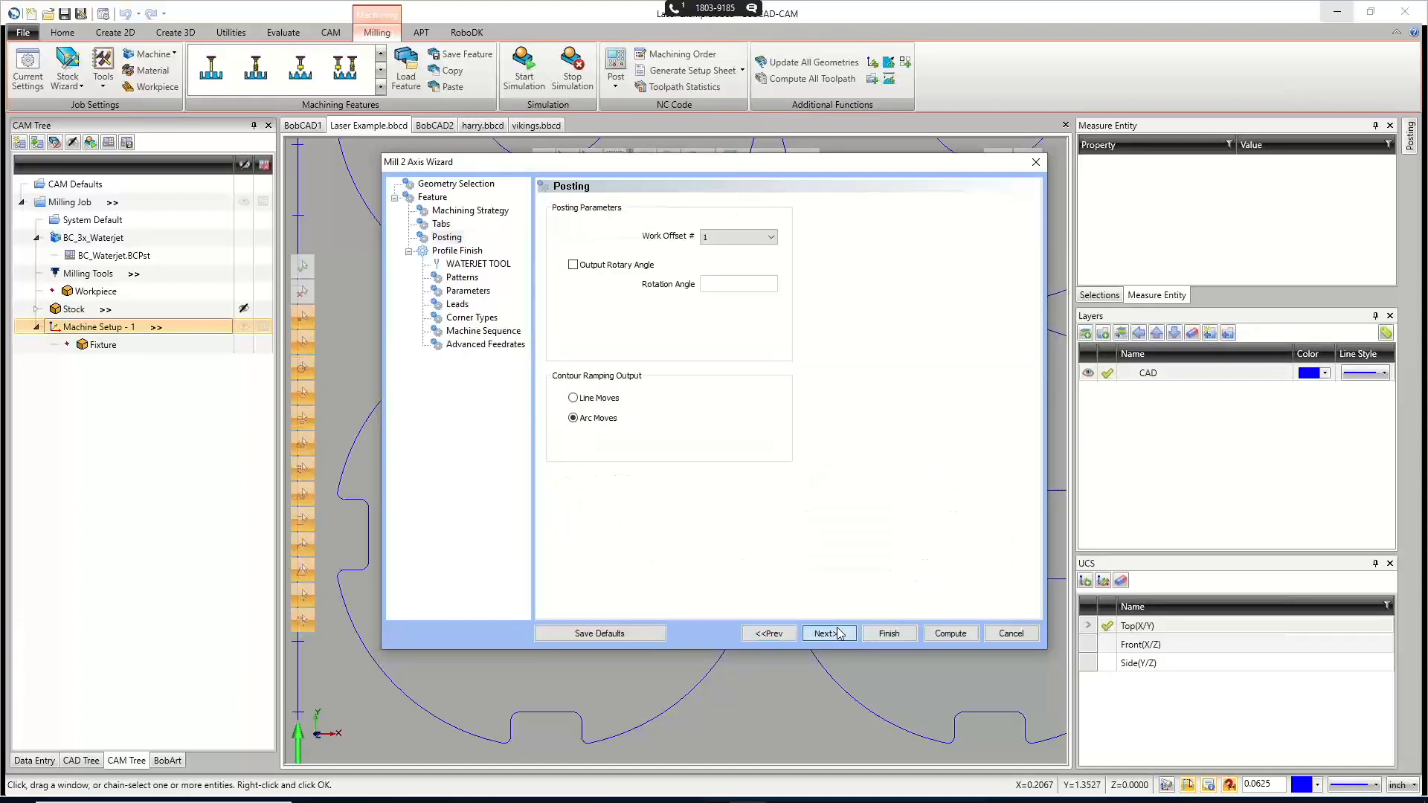
pyautogui.moveTo(740, 258); pyautogui.dragTo(709, 259)
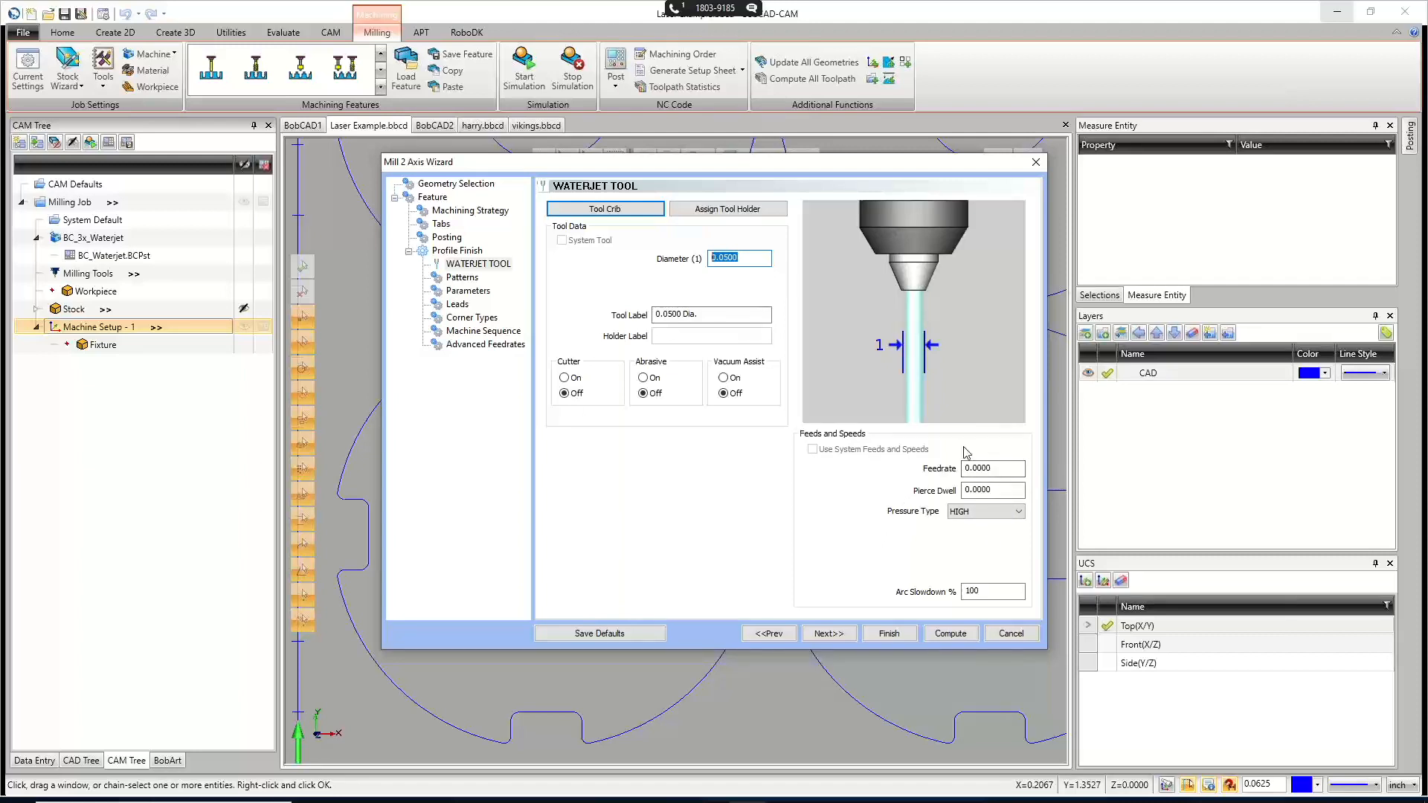
pyautogui.click(980, 468)
pyautogui.write('50')
pyautogui.press('Tab')
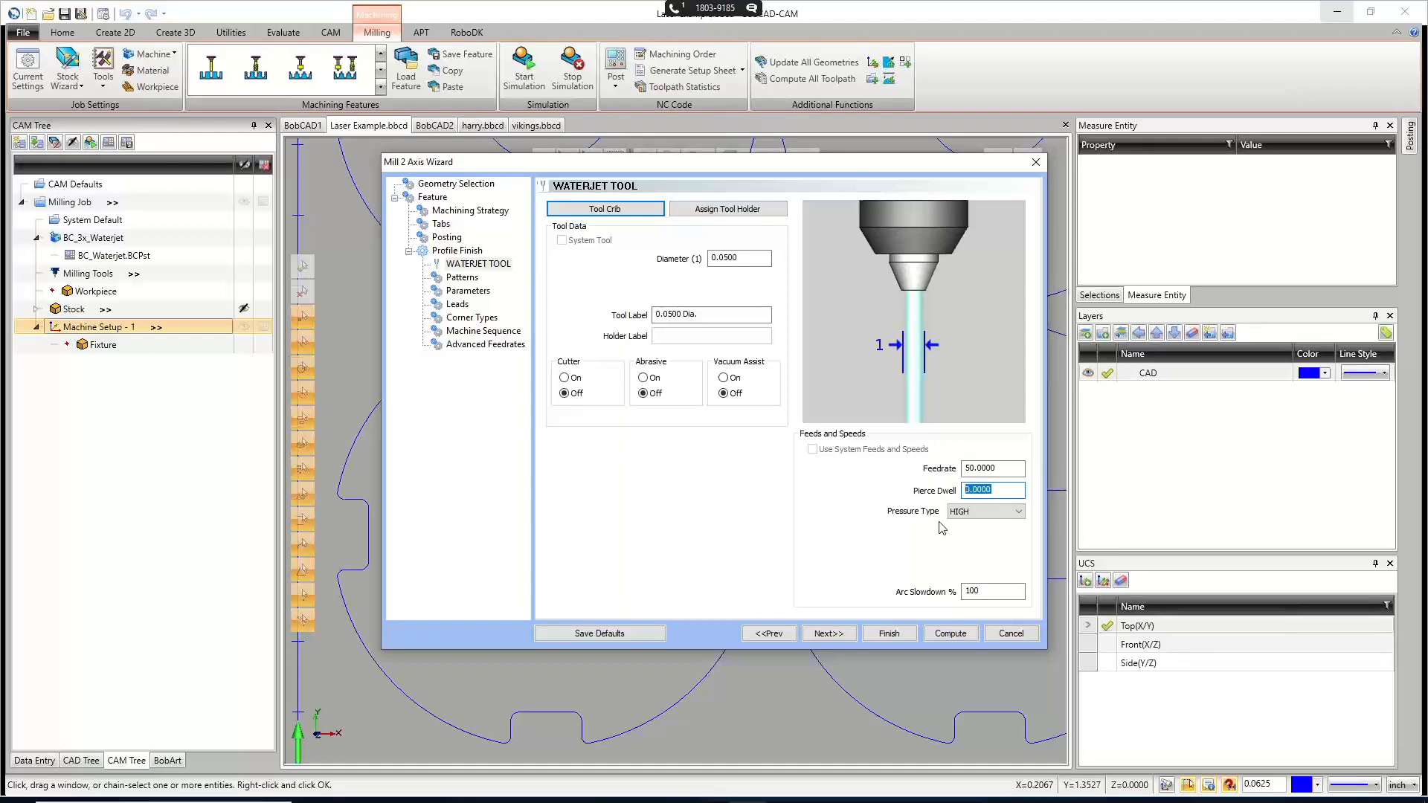
pyautogui.write('1')
pyautogui.click(965, 512)
pyautogui.click(968, 513)
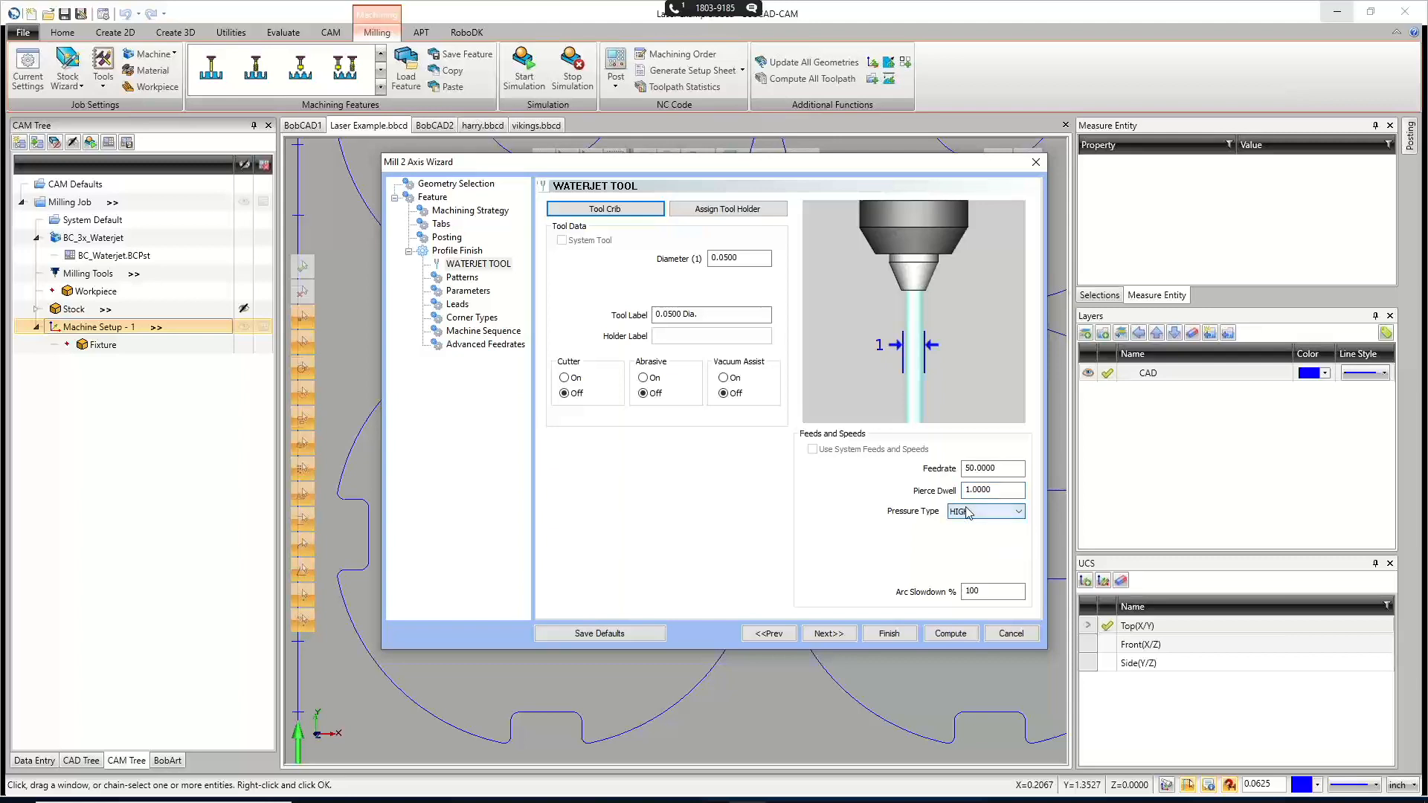
pyautogui.click(967, 514)
pyautogui.click(967, 513)
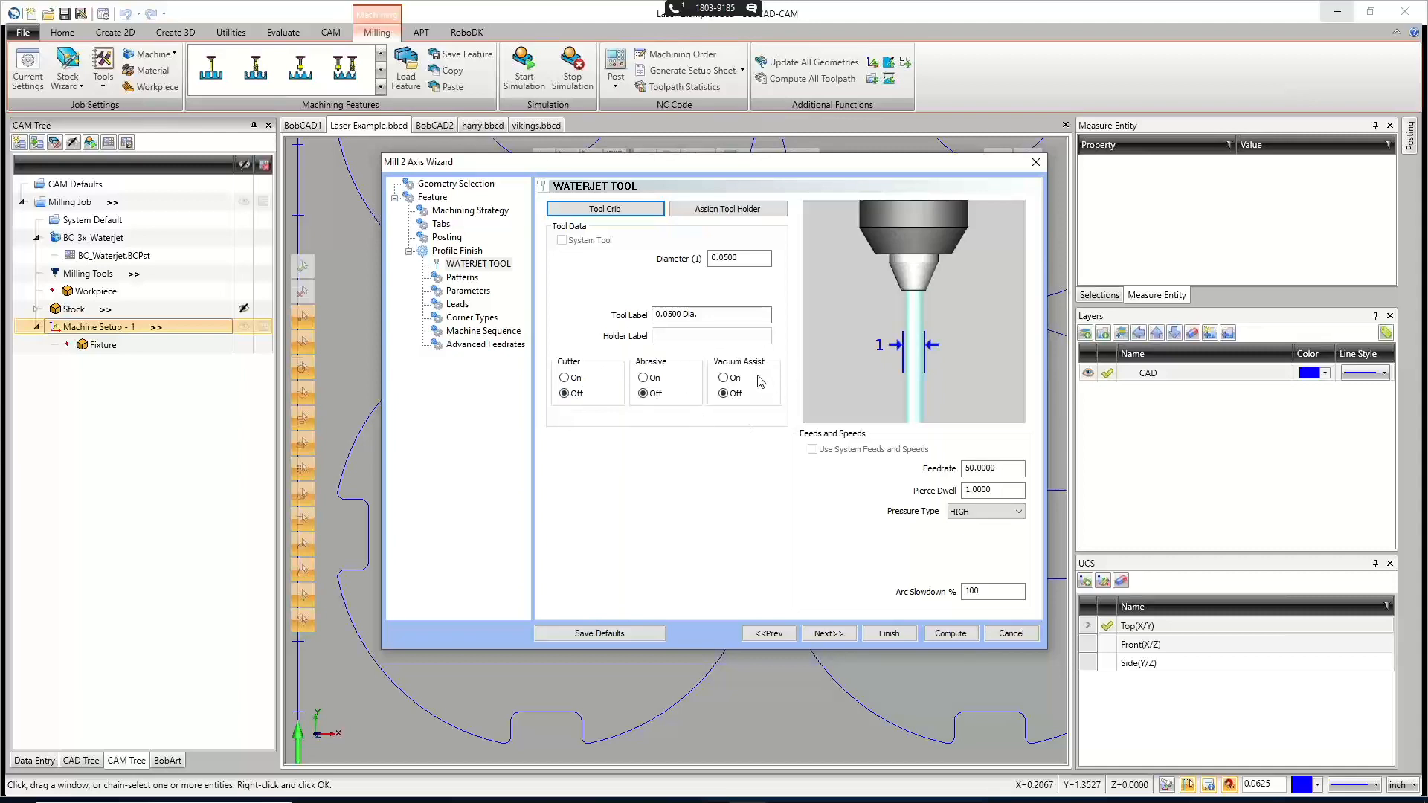
# Set the Profile Finish system compensation to Right.
pyautogui.click(828, 635)
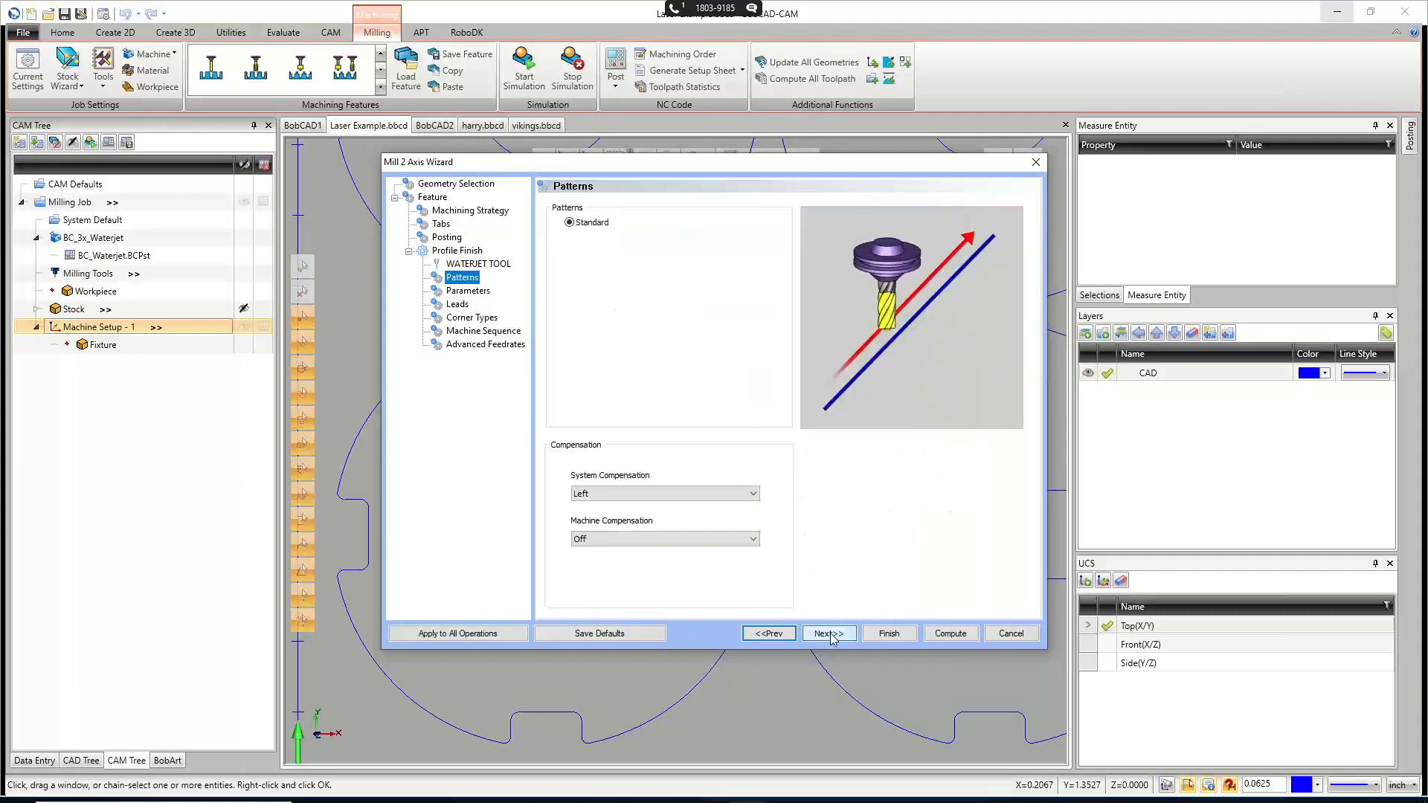
pyautogui.click(699, 495)
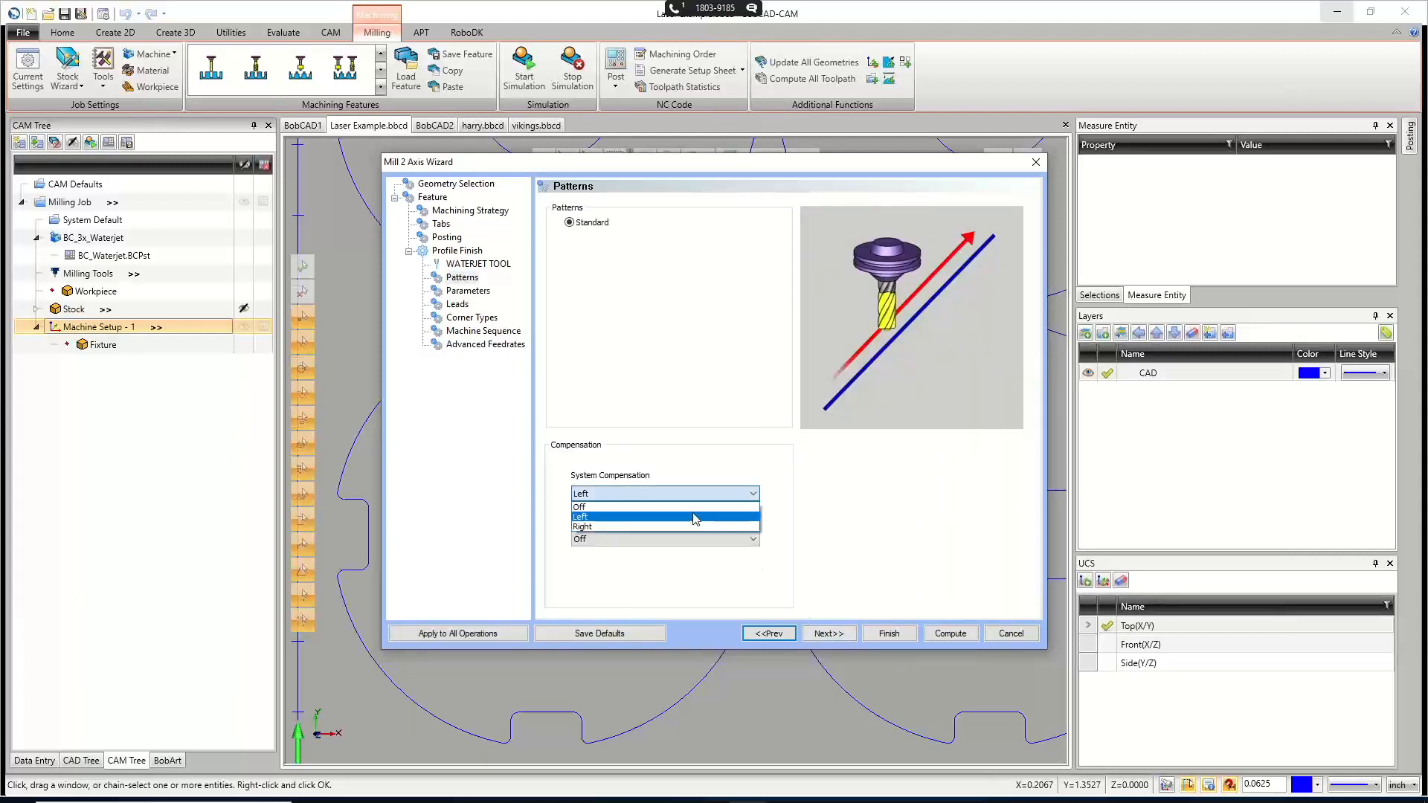
pyautogui.click(699, 526)
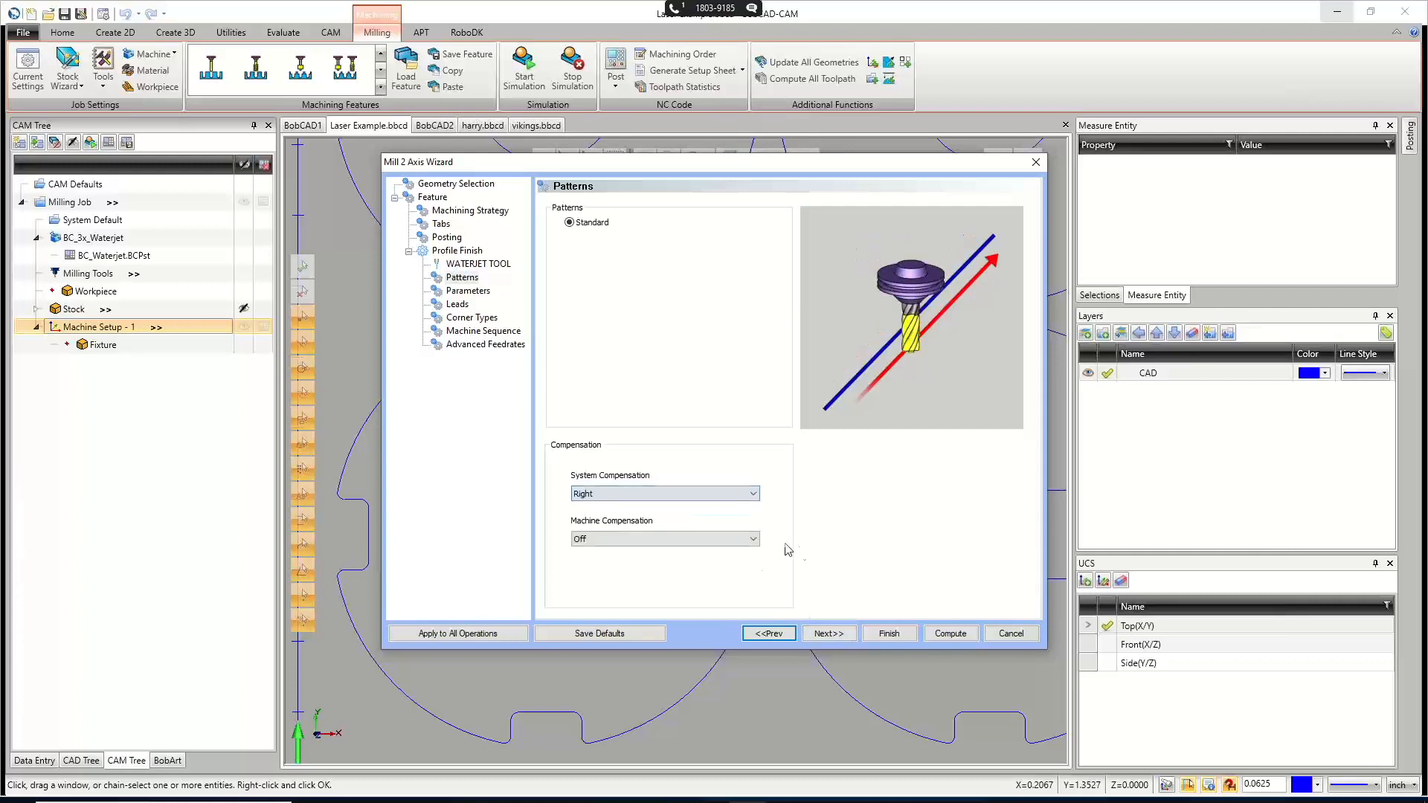
# Set the Profile Finish right-angle lead-in length to 0.1.
pyautogui.click(840, 637)
pyautogui.click(839, 636)
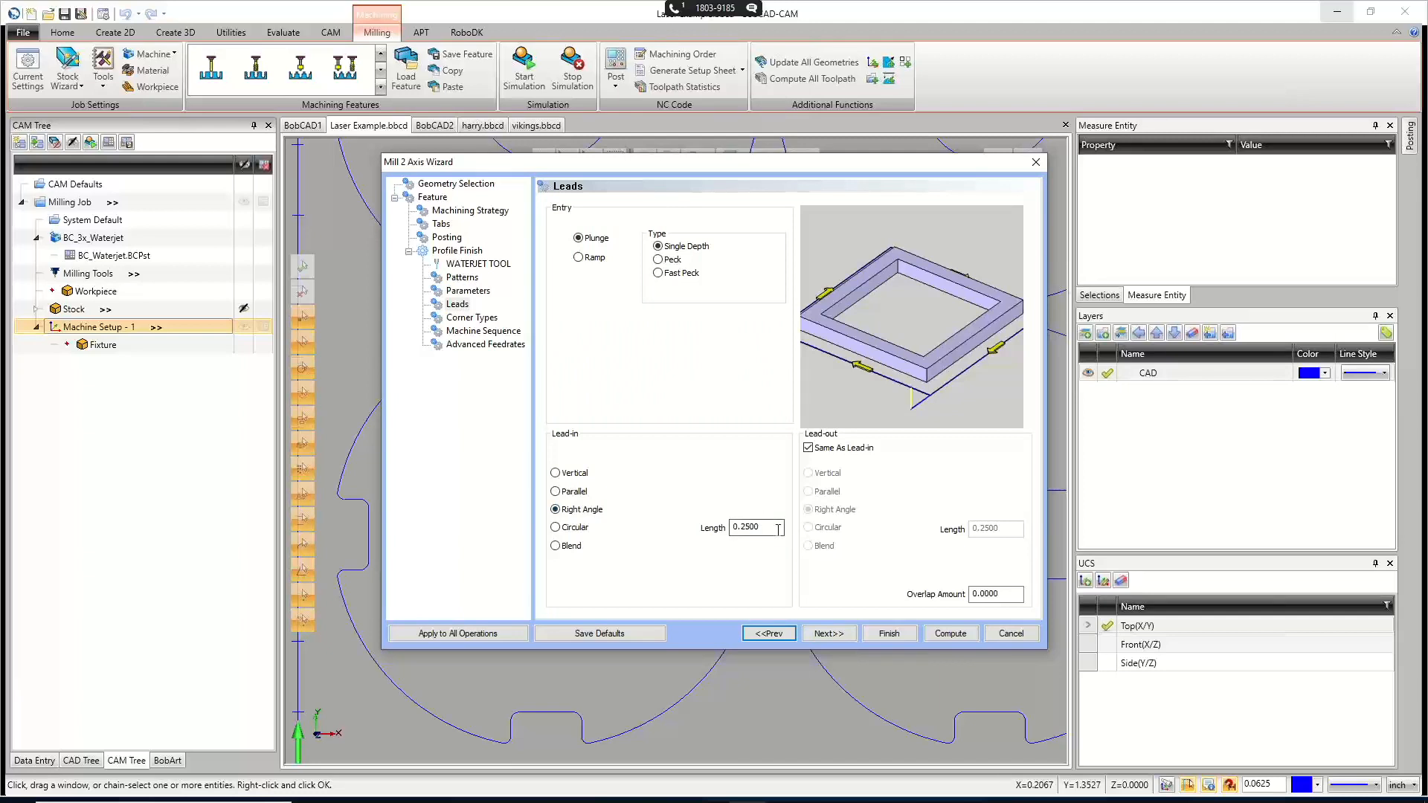
pyautogui.moveTo(779, 530); pyautogui.dragTo(707, 533)
pyautogui.write('.1')
pyautogui.click(829, 633)
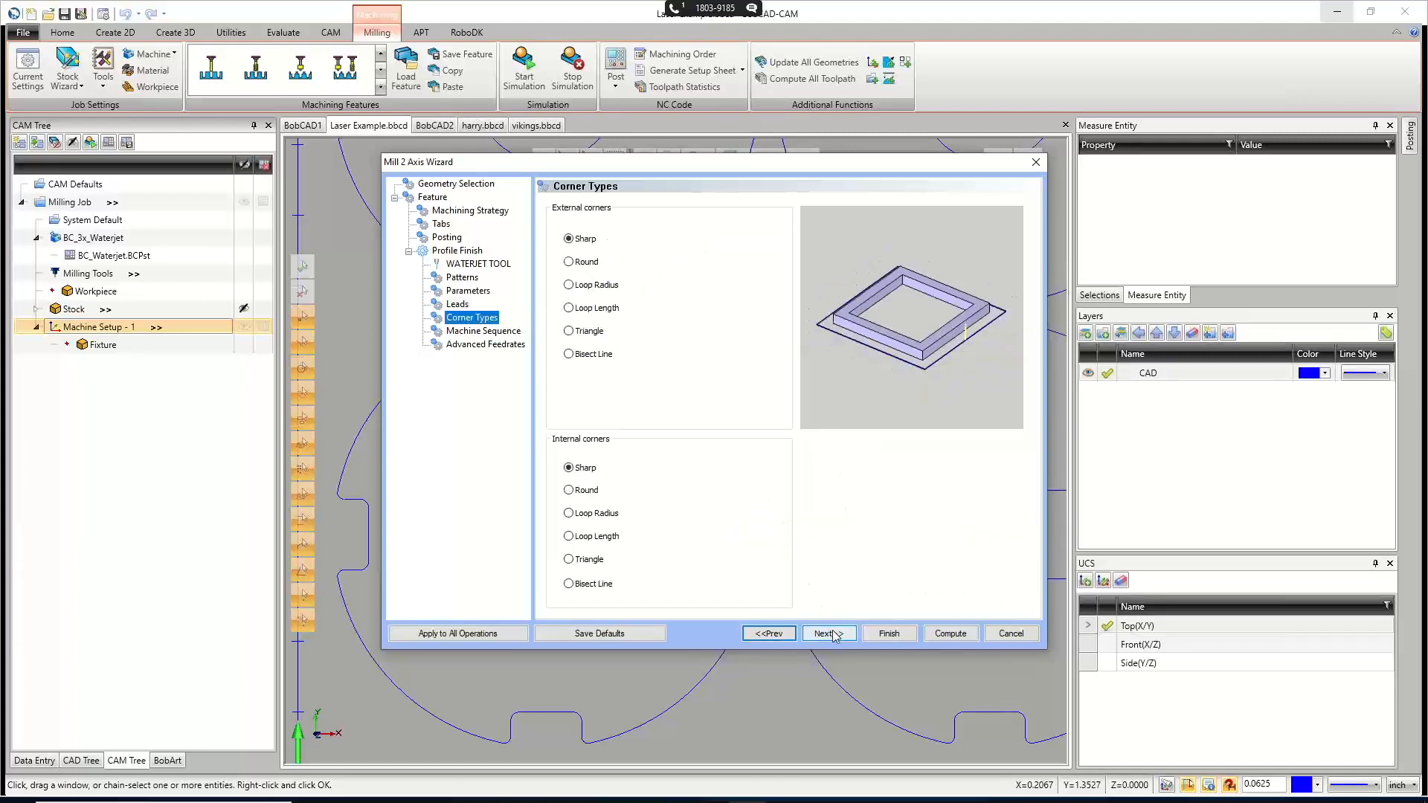
# Keep the existing corner types, machine sequence and advanced feedrates, and compute the feature's toolpath.
pyautogui.click(830, 633)
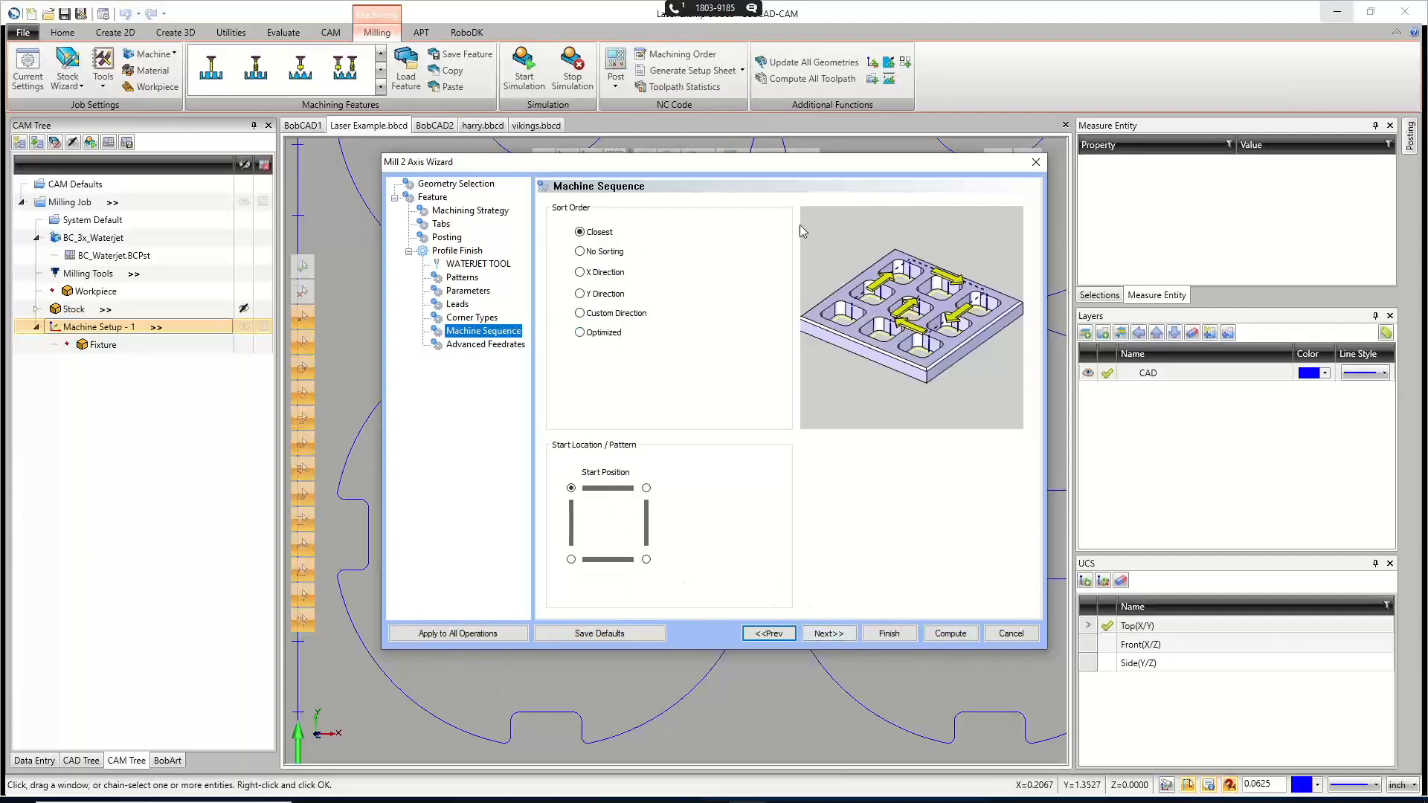
pyautogui.click(833, 633)
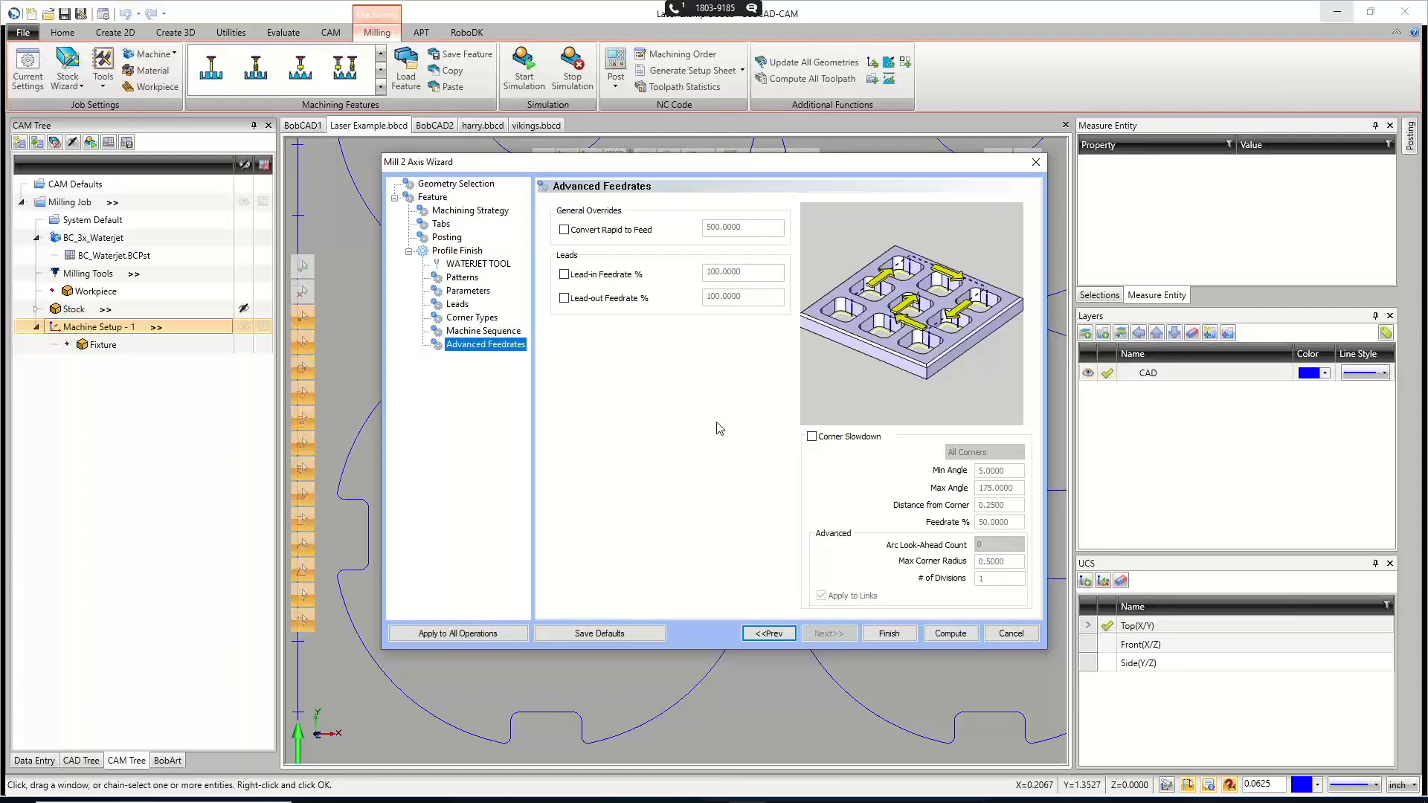
pyautogui.click(960, 634)
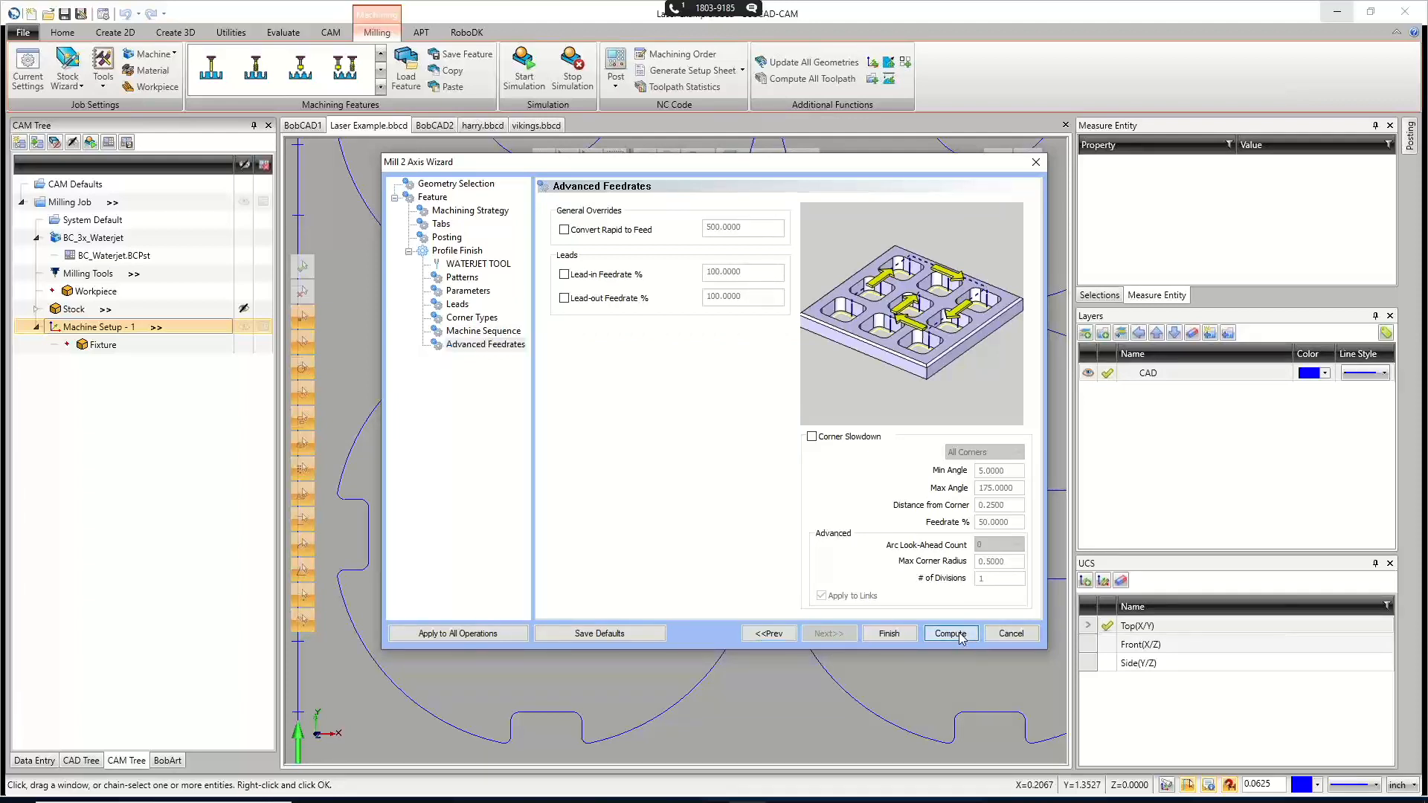
# Examine the lead-in at the inner cutout and open the options for the feature's default chain start point.
pyautogui.scroll(-3, 587, 447)
pyautogui.scroll(5, 523, 525)
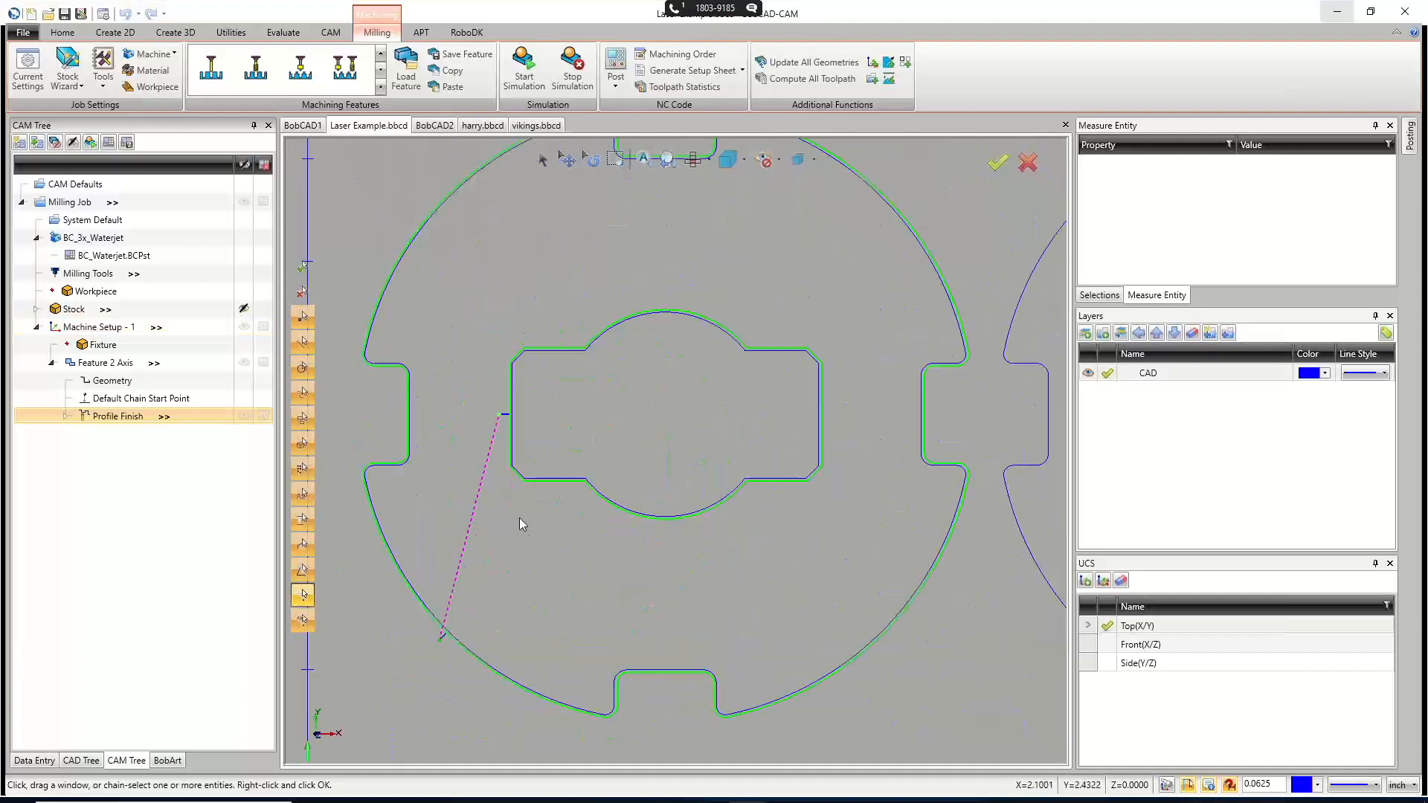
pyautogui.scroll(4, 511, 417)
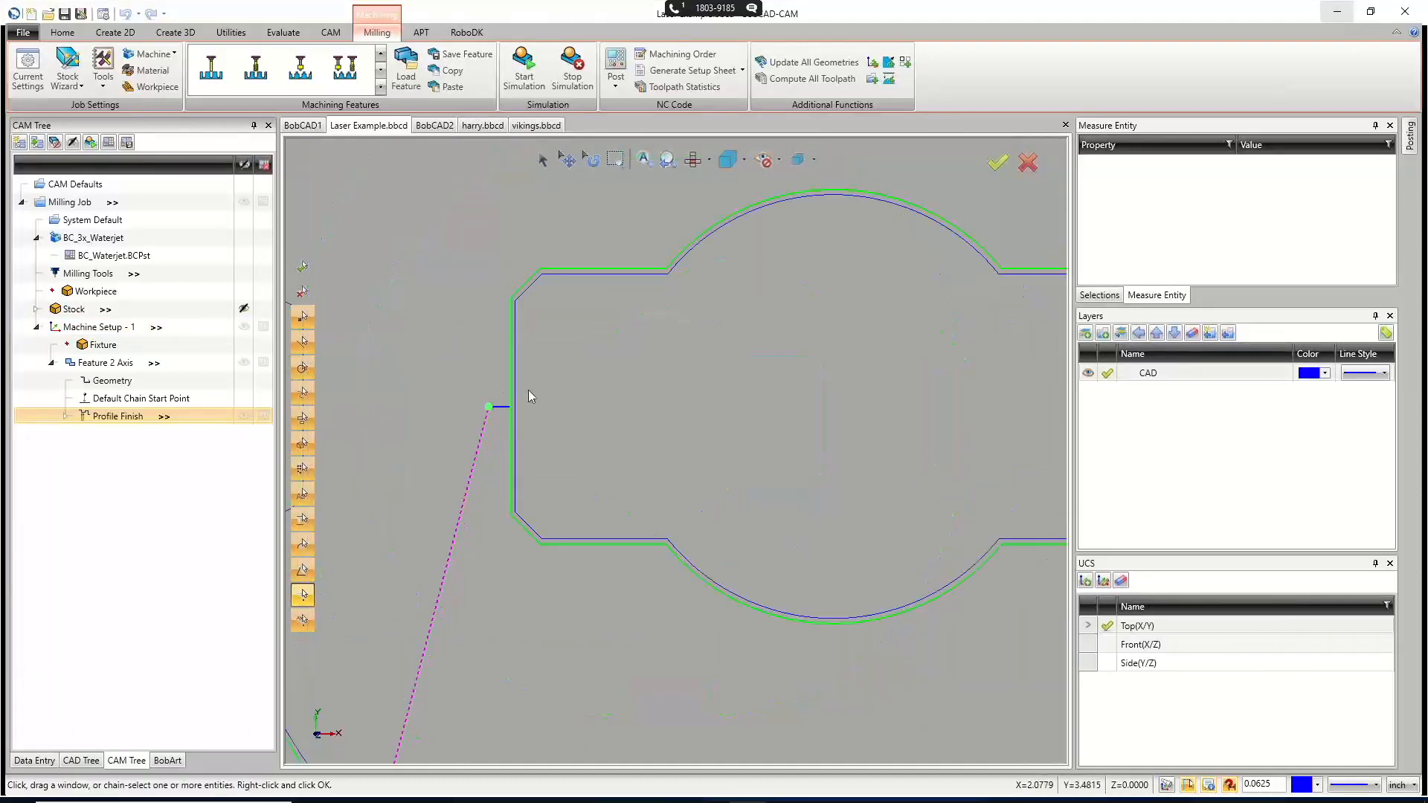
pyautogui.click(74, 398)
pyautogui.rightClick(64, 397)
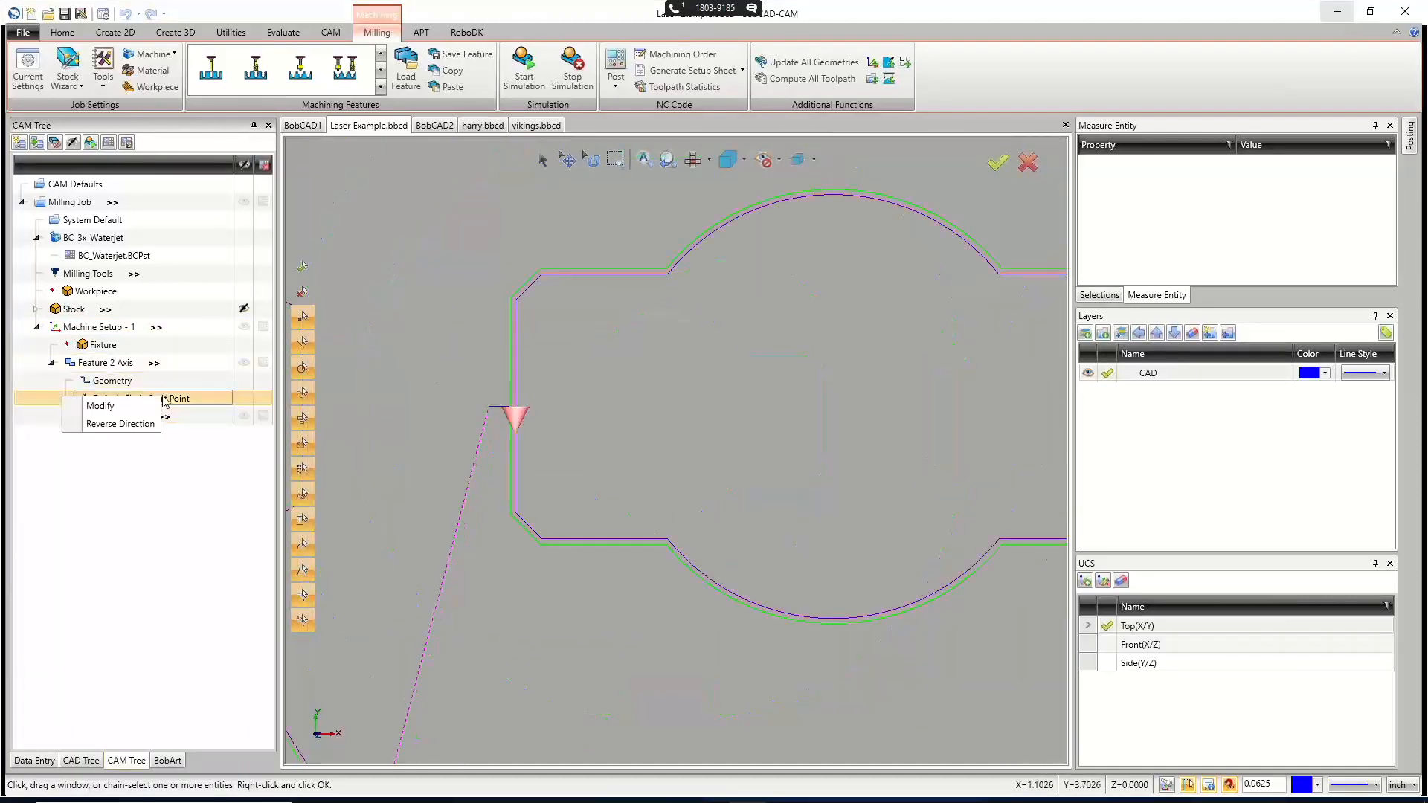
# Reverse the inner cutout's chain direction in the default chain start point and recompute the Profile Finish toolpath.
pyautogui.click(101, 405)
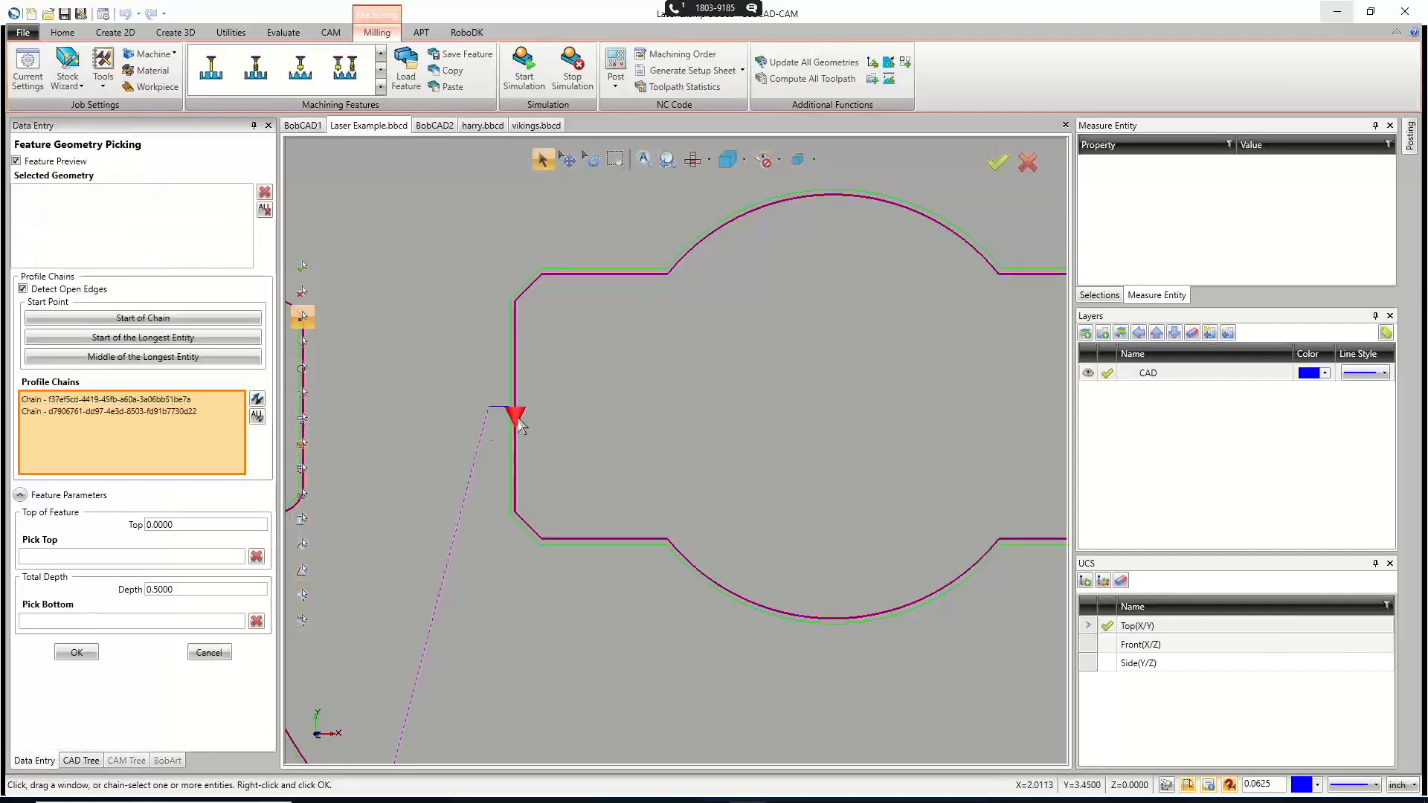
pyautogui.click(515, 428)
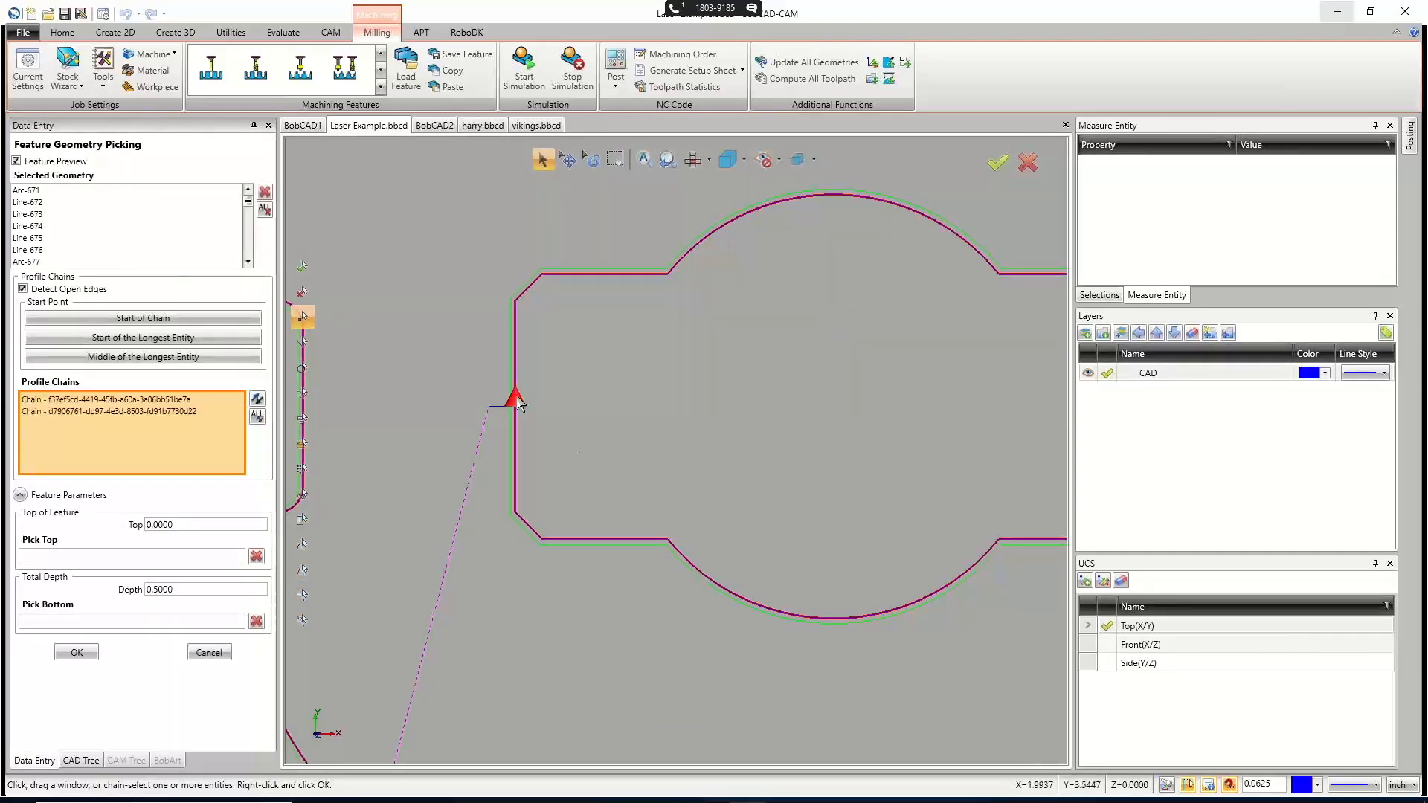
pyautogui.scroll(-4, 595, 391)
pyautogui.scroll(5, 507, 589)
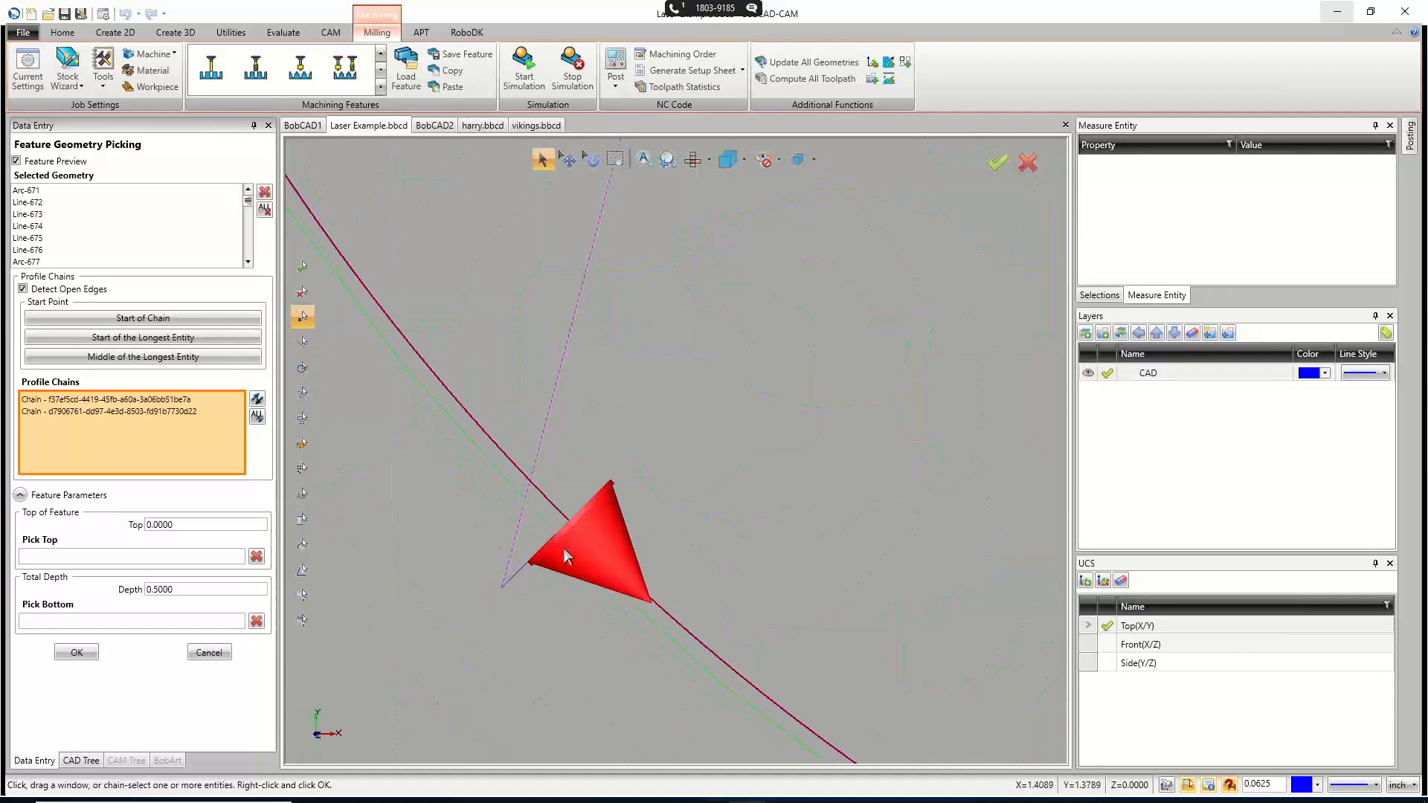
pyautogui.scroll(-5, 459, 547)
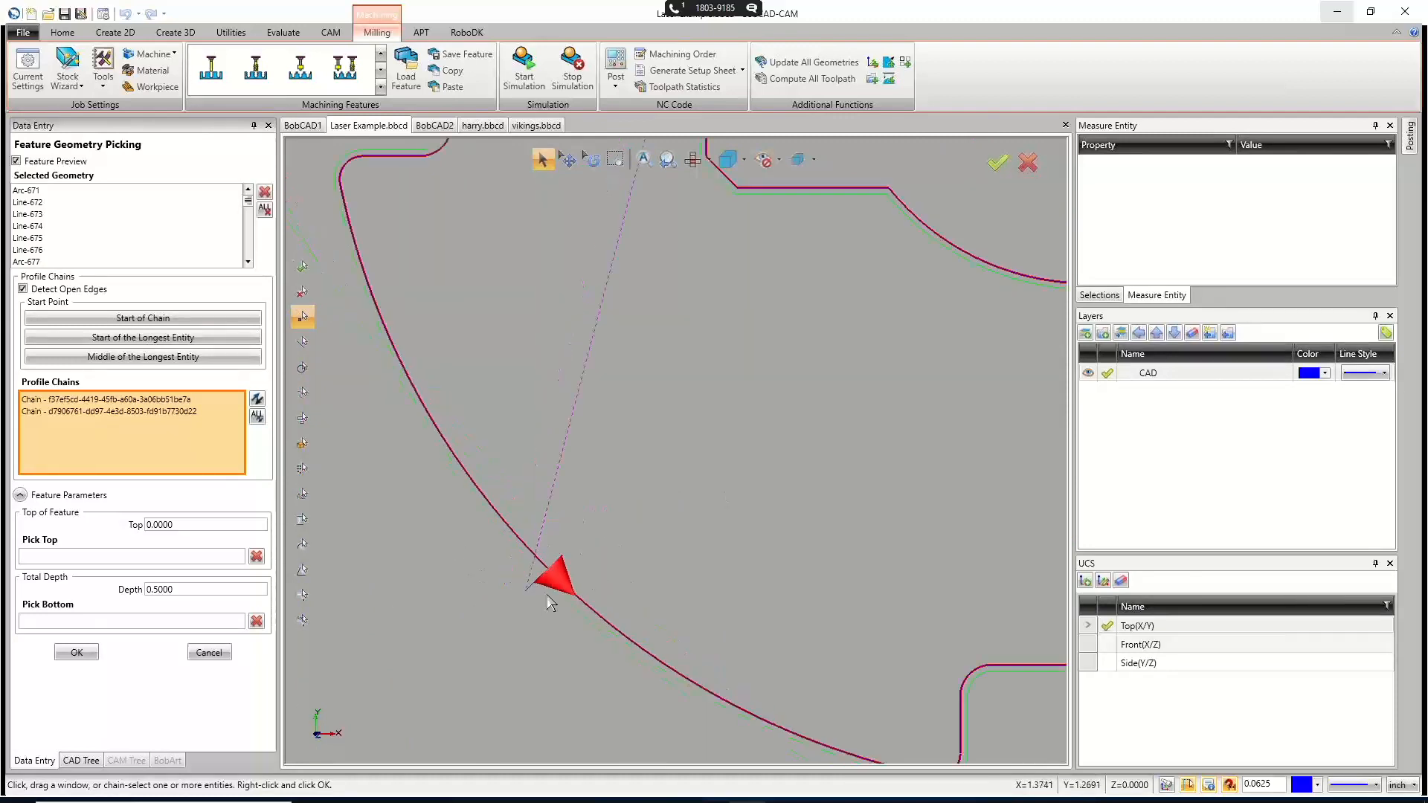
pyautogui.scroll(5, 591, 440)
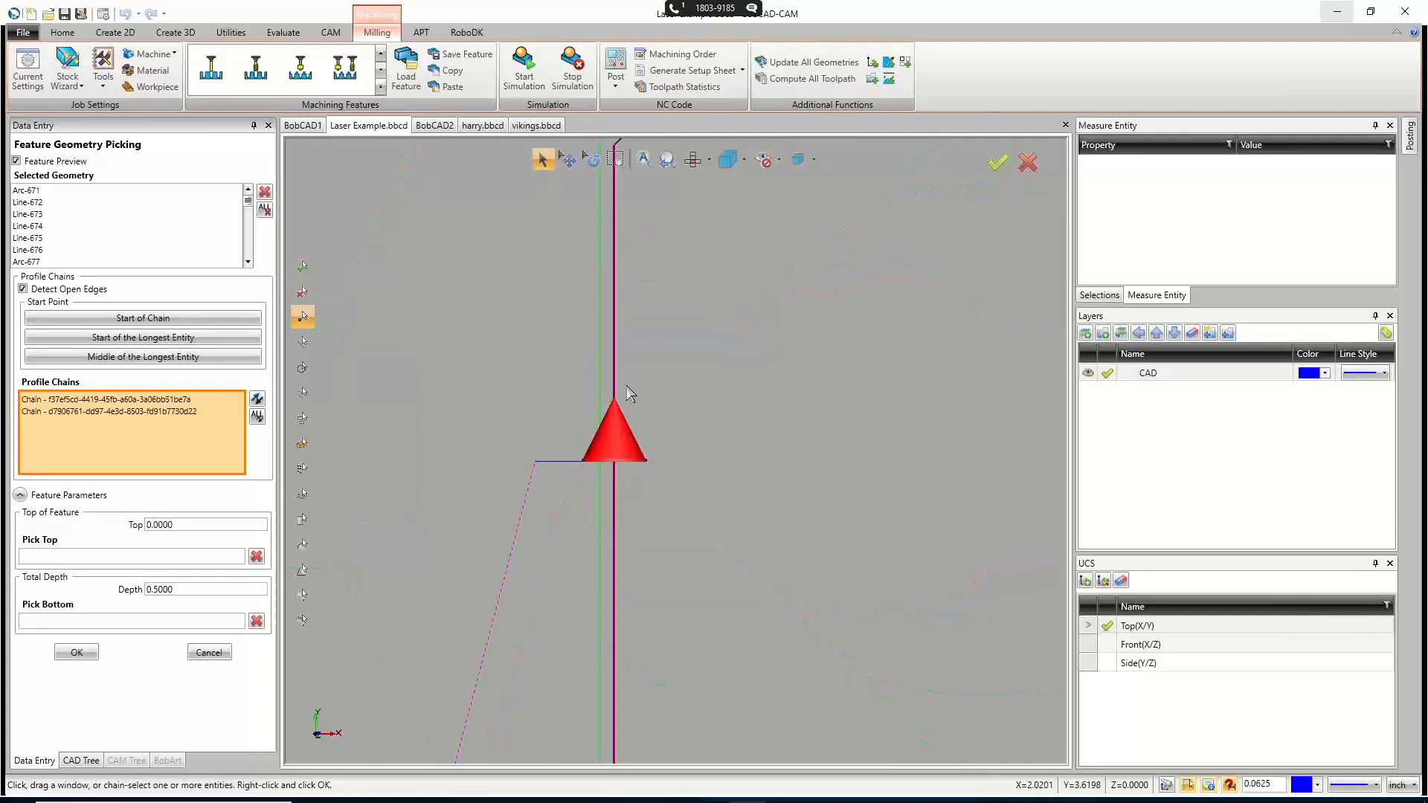
pyautogui.scroll(-5, 563, 463)
pyautogui.scroll(-2, 563, 463)
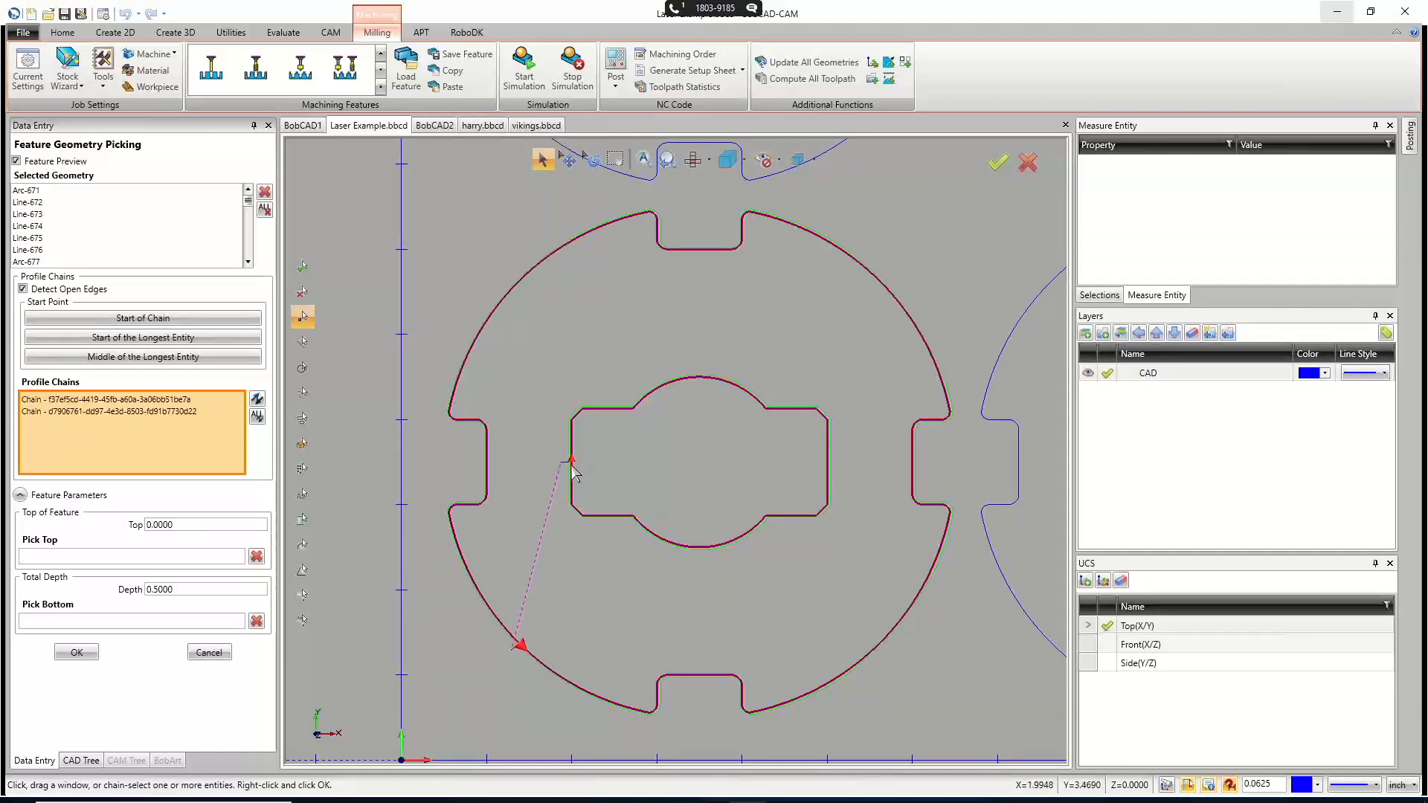
pyautogui.click(76, 652)
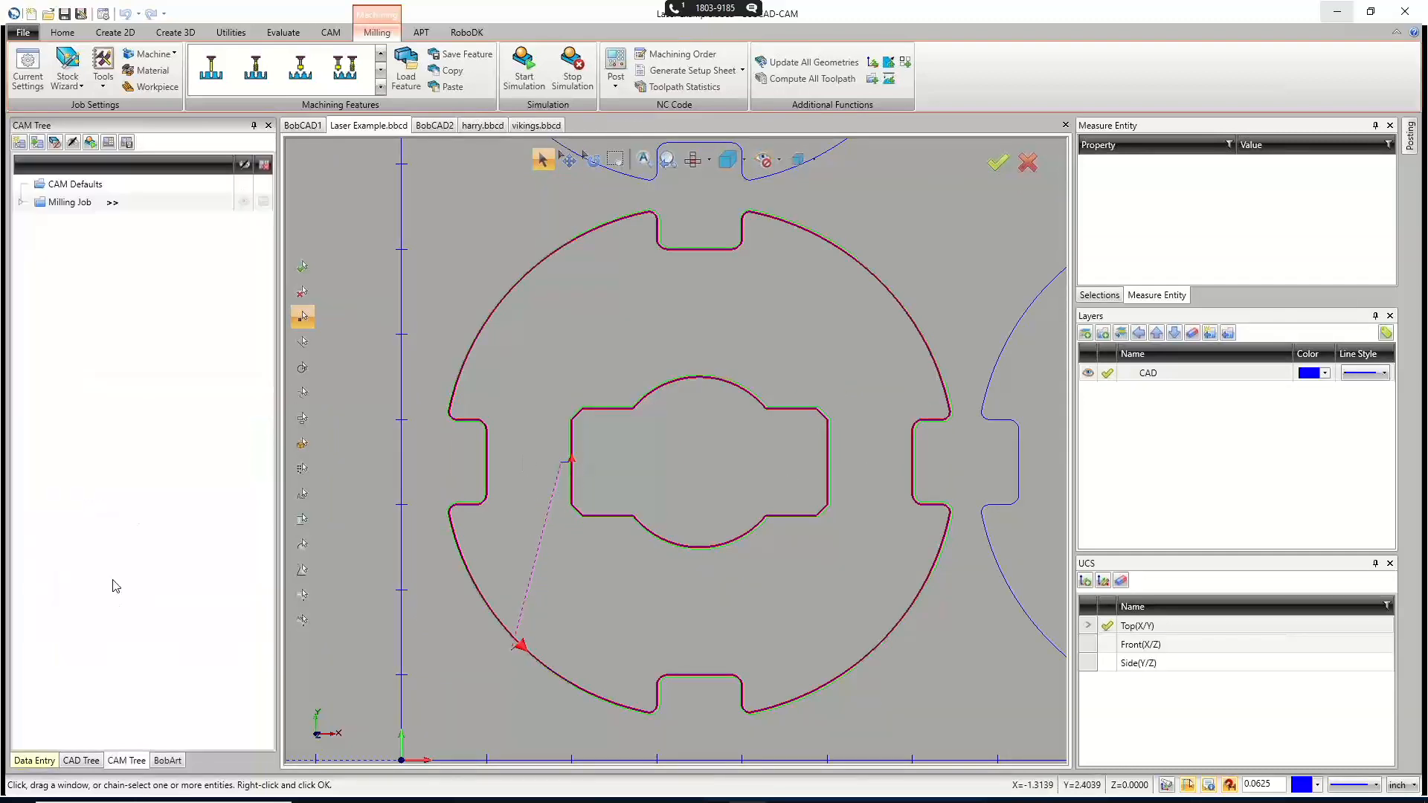
pyautogui.rightClick(110, 418)
pyautogui.click(152, 446)
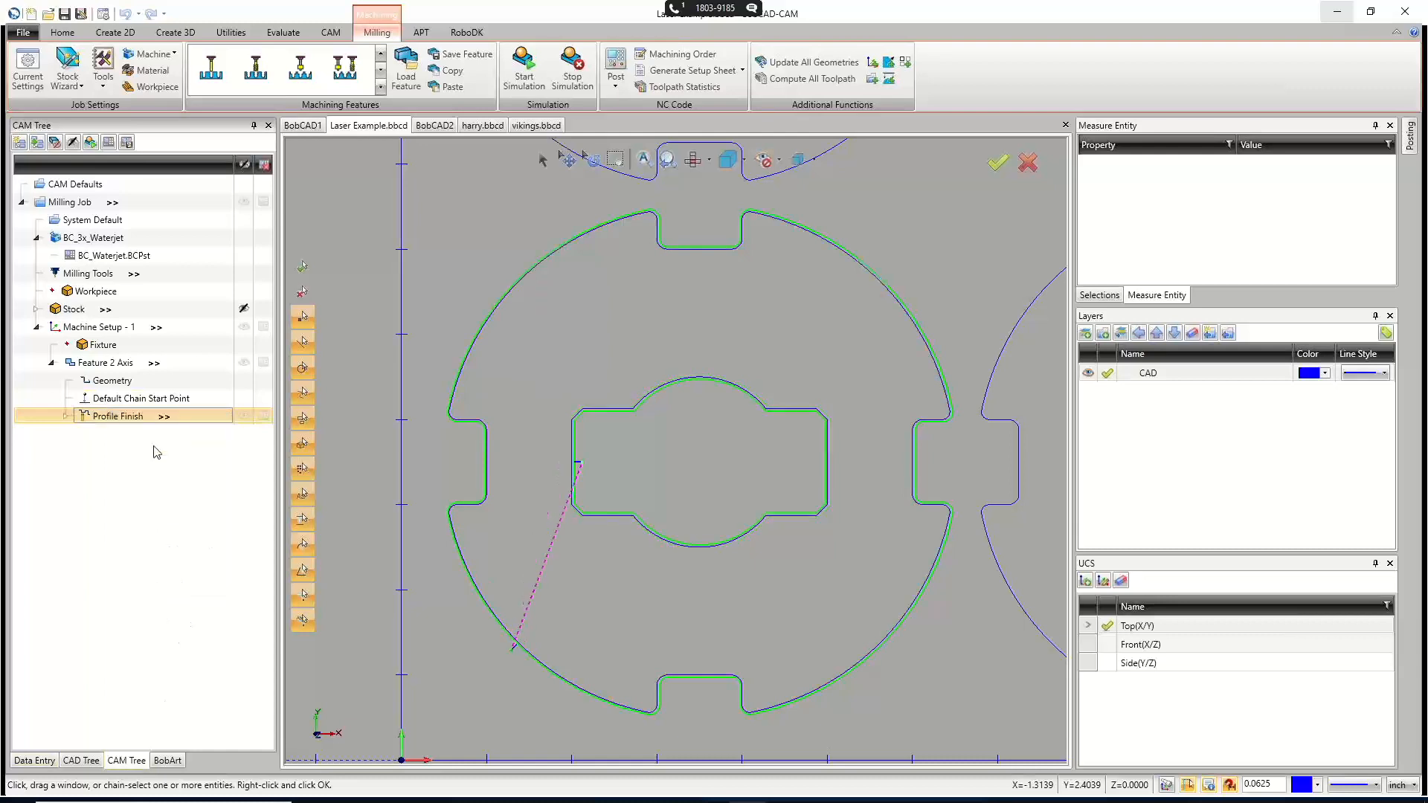
# Post the Milling Job to generate its NC code, review the program, and close the posted code.
pyautogui.click(74, 207)
pyautogui.rightClick(74, 206)
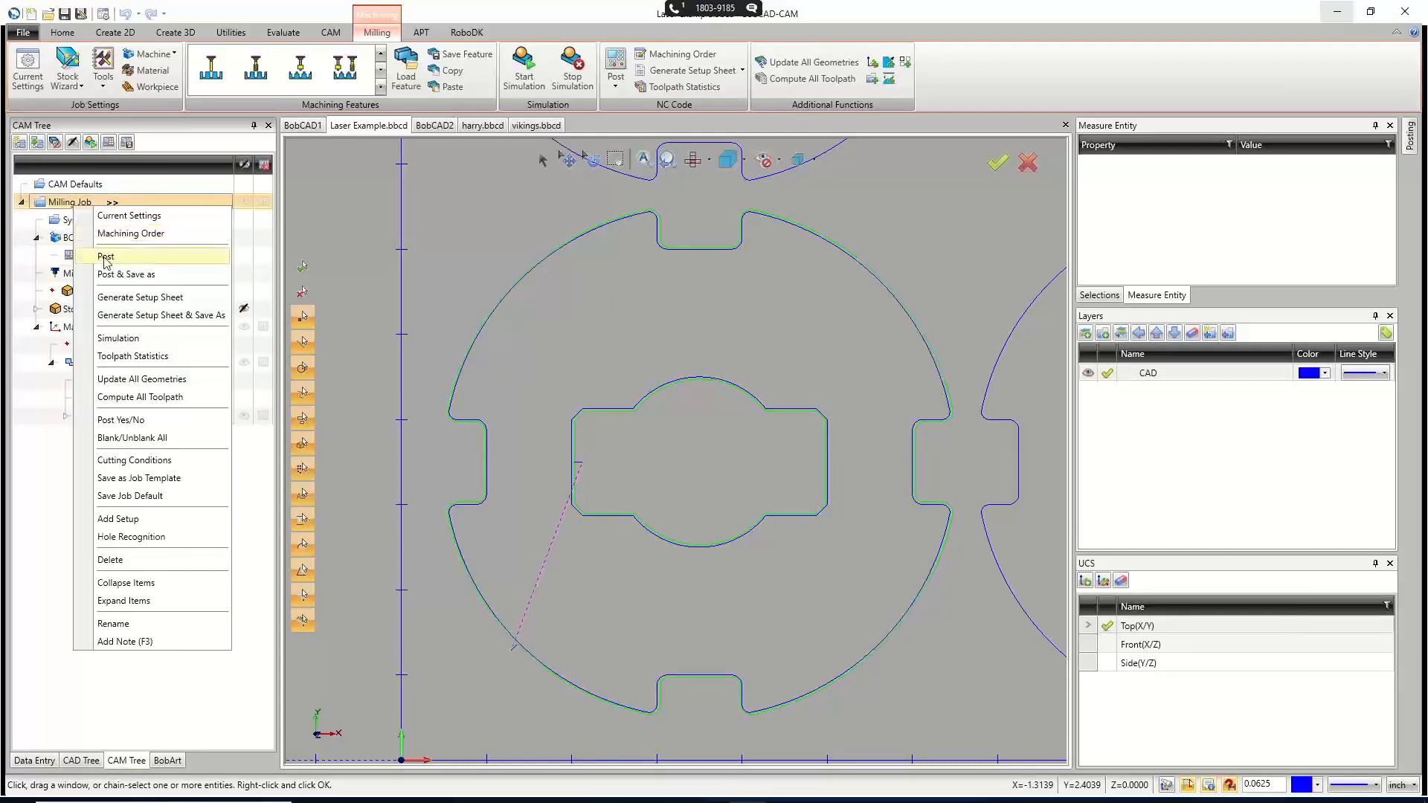
pyautogui.click(119, 257)
pyautogui.moveTo(1170, 261)
pyautogui.mouseDown()
pyautogui.moveTo(1195, 261)
pyautogui.moveTo(1171, 262)
pyautogui.mouseUp()
pyautogui.click(1170, 261)
pyautogui.click(1249, 283)
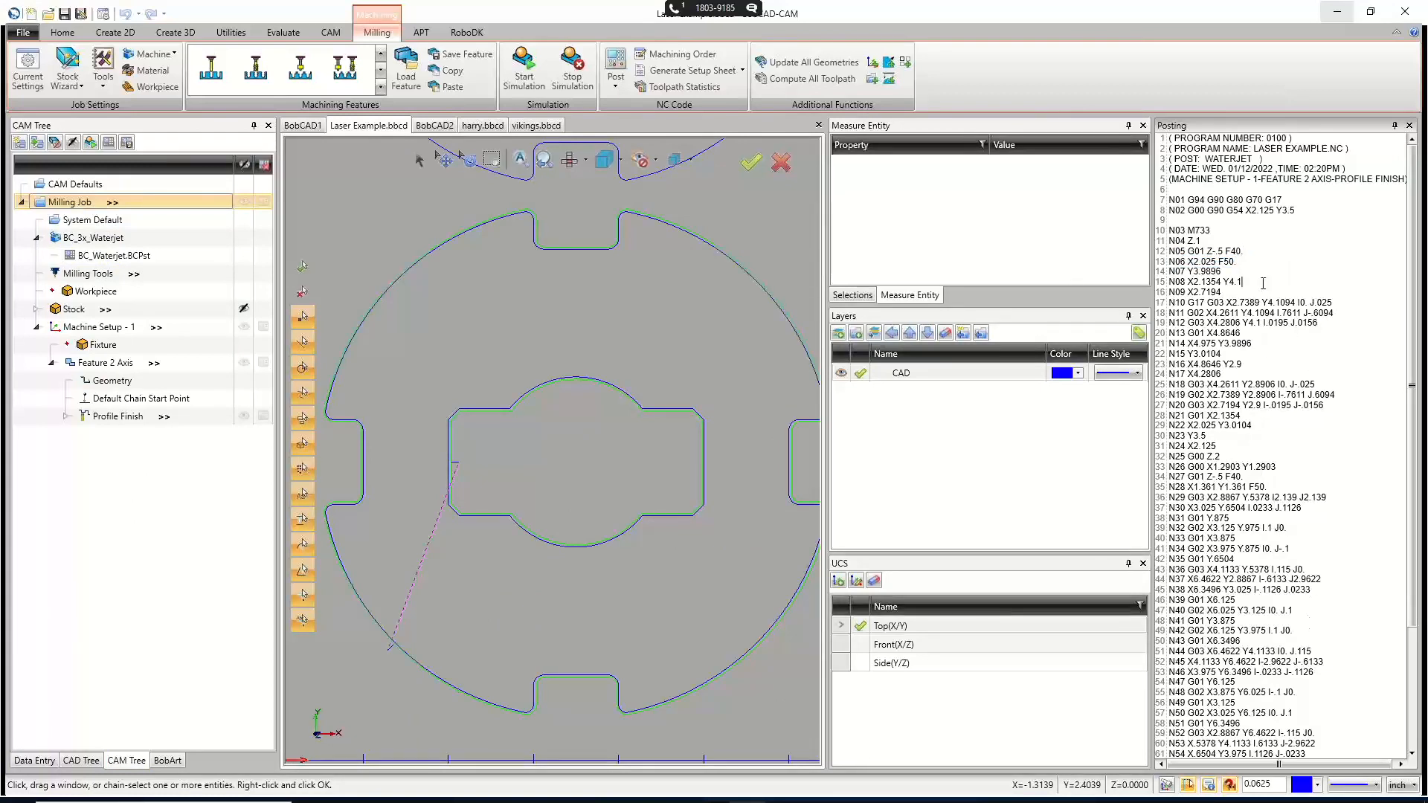
pyautogui.click(1395, 125)
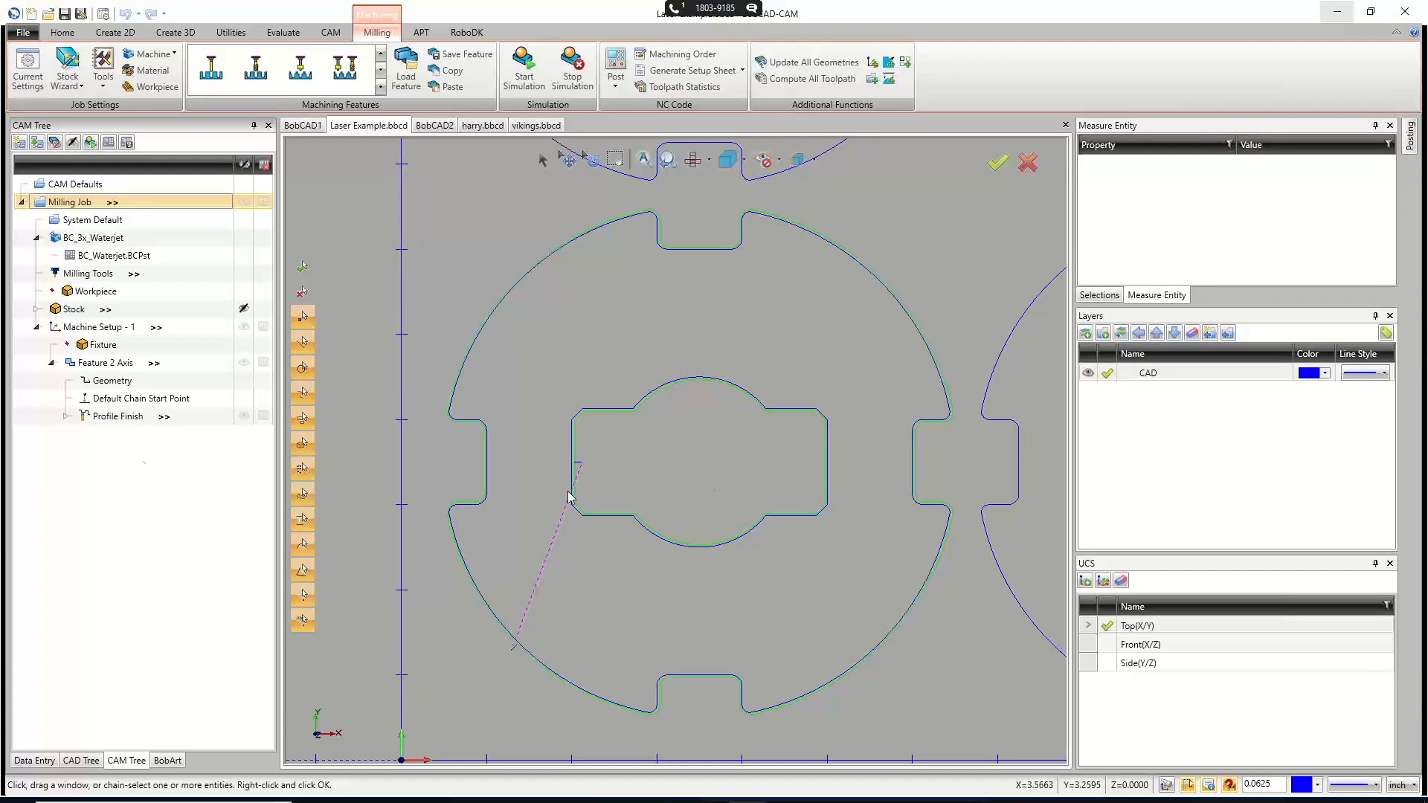
# Save the Feature 2 Axis as a reusable feature file named "Waterjet HALF INCH Thick" in the Features folder.
pyautogui.rightClick(109, 364)
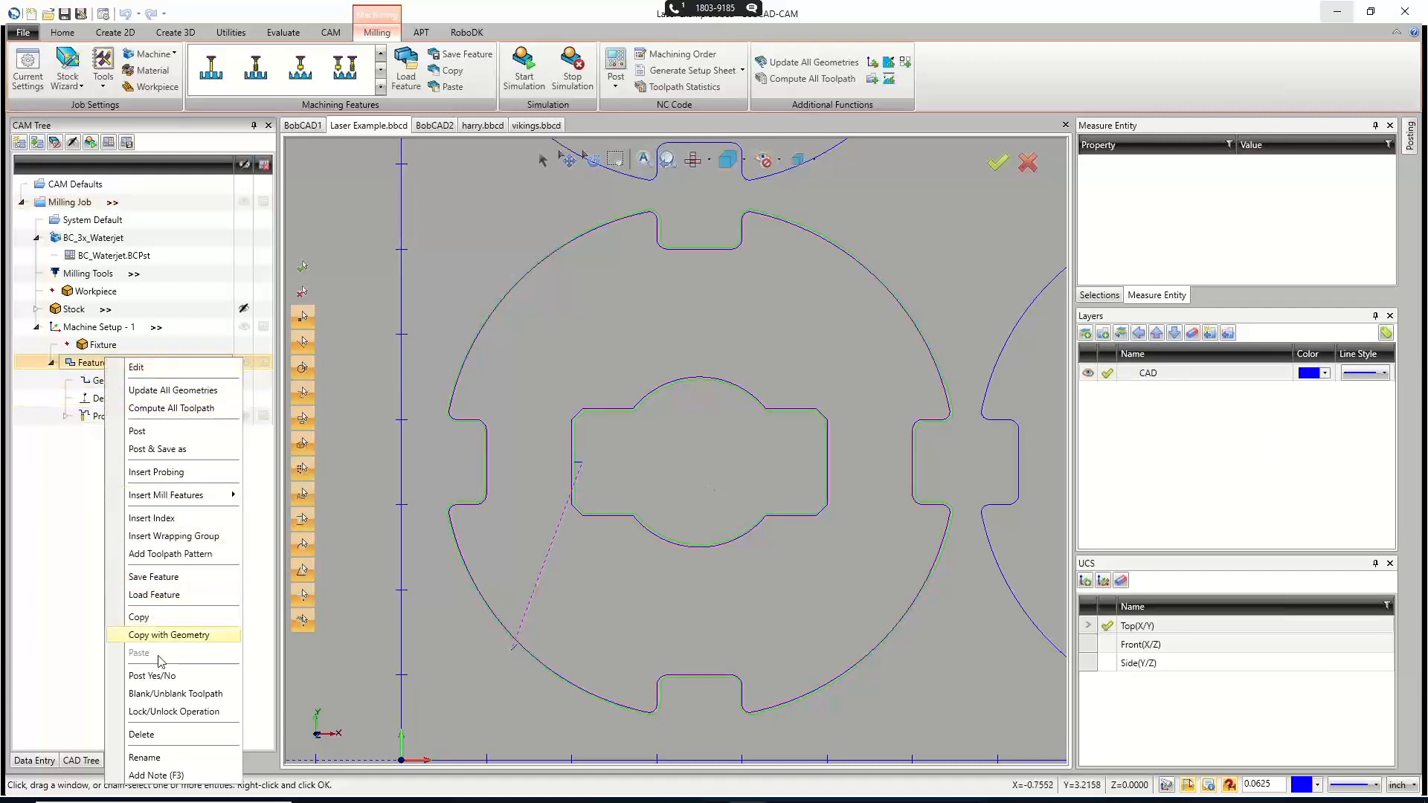
pyautogui.click(158, 577)
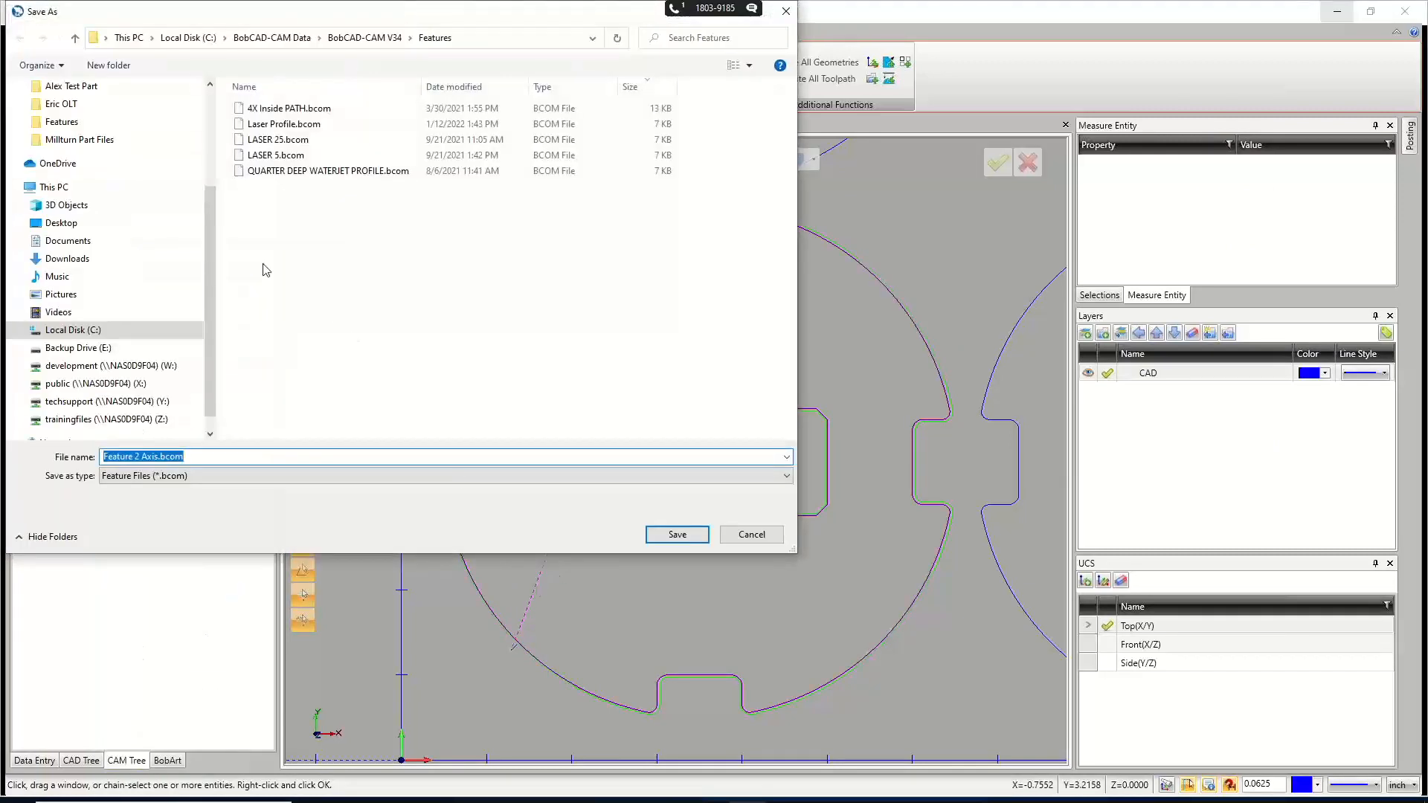
pyautogui.write('Watterjet .5 t')
pyautogui.write('hick')
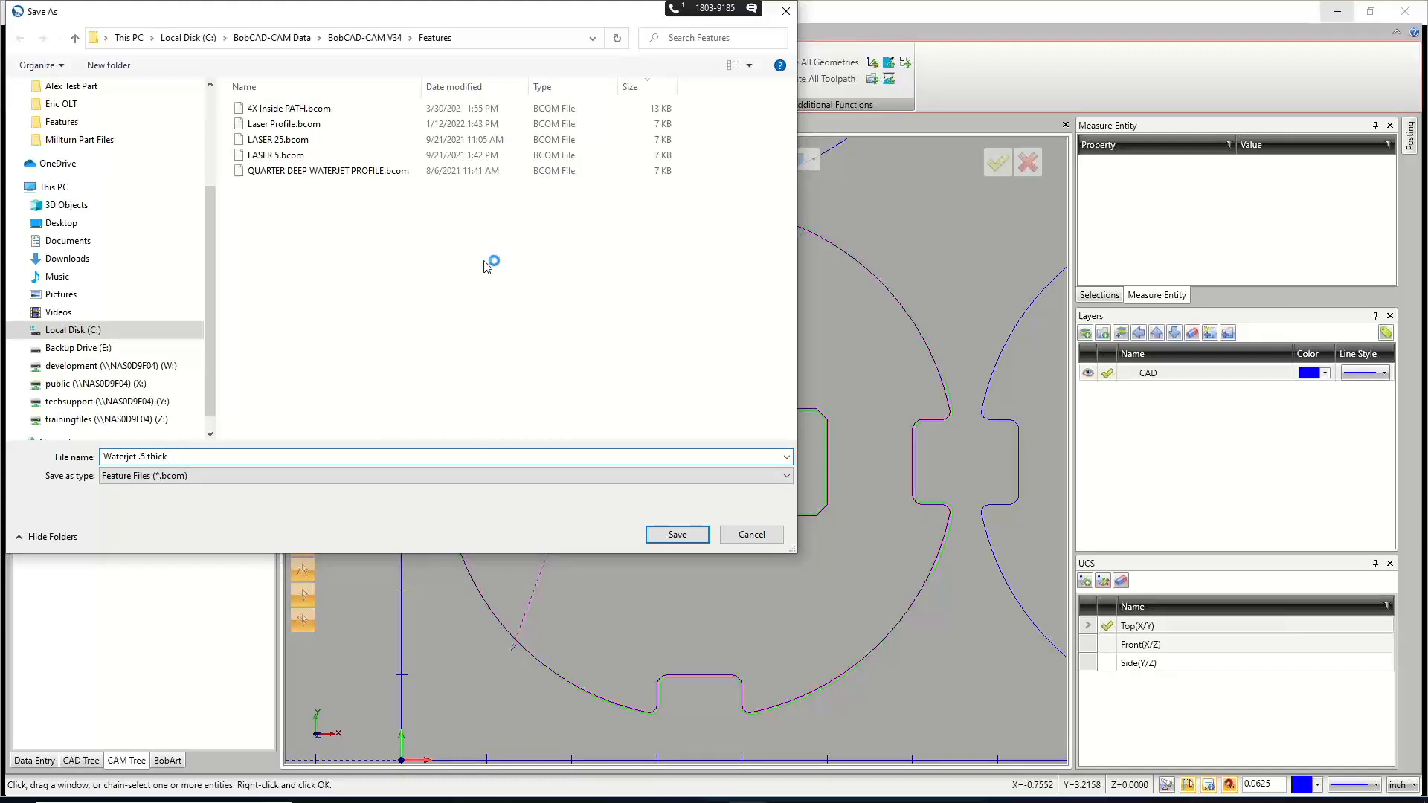
pyautogui.moveTo(169, 457); pyautogui.dragTo(142, 457)
pyautogui.click(145, 459)
pyautogui.press('BackSpace')
pyautogui.press('Delete')
pyautogui.write('HALF INCH')
pyautogui.click(190, 456)
pyautogui.press('BackSpace')
pyautogui.click(677, 534)
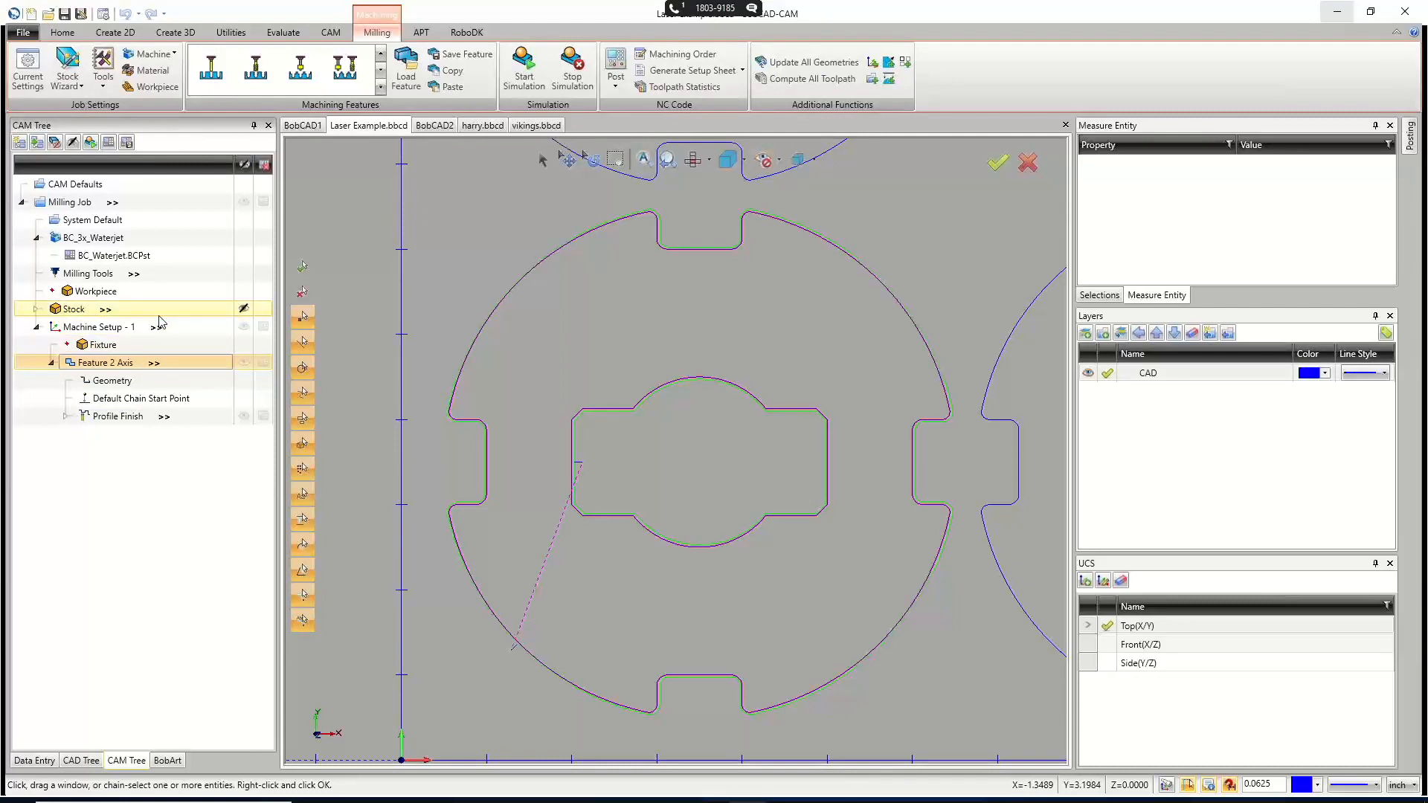
# Edit the Feature 2 Axis waterjet tool to a feedrate of 80 and a pierce dwell of .5, and compute the toolpath.
pyautogui.rightClick(89, 362)
pyautogui.click(119, 368)
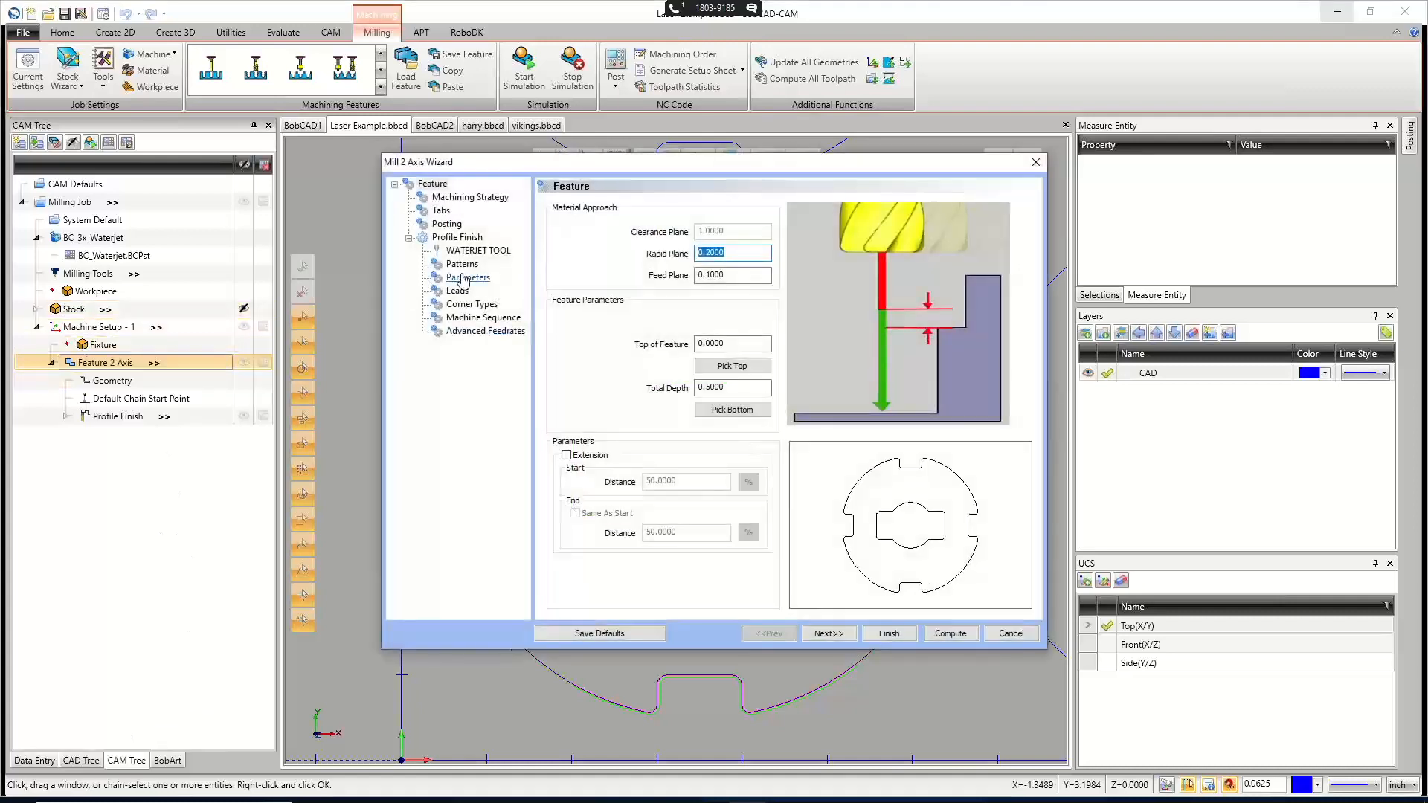
pyautogui.click(993, 467)
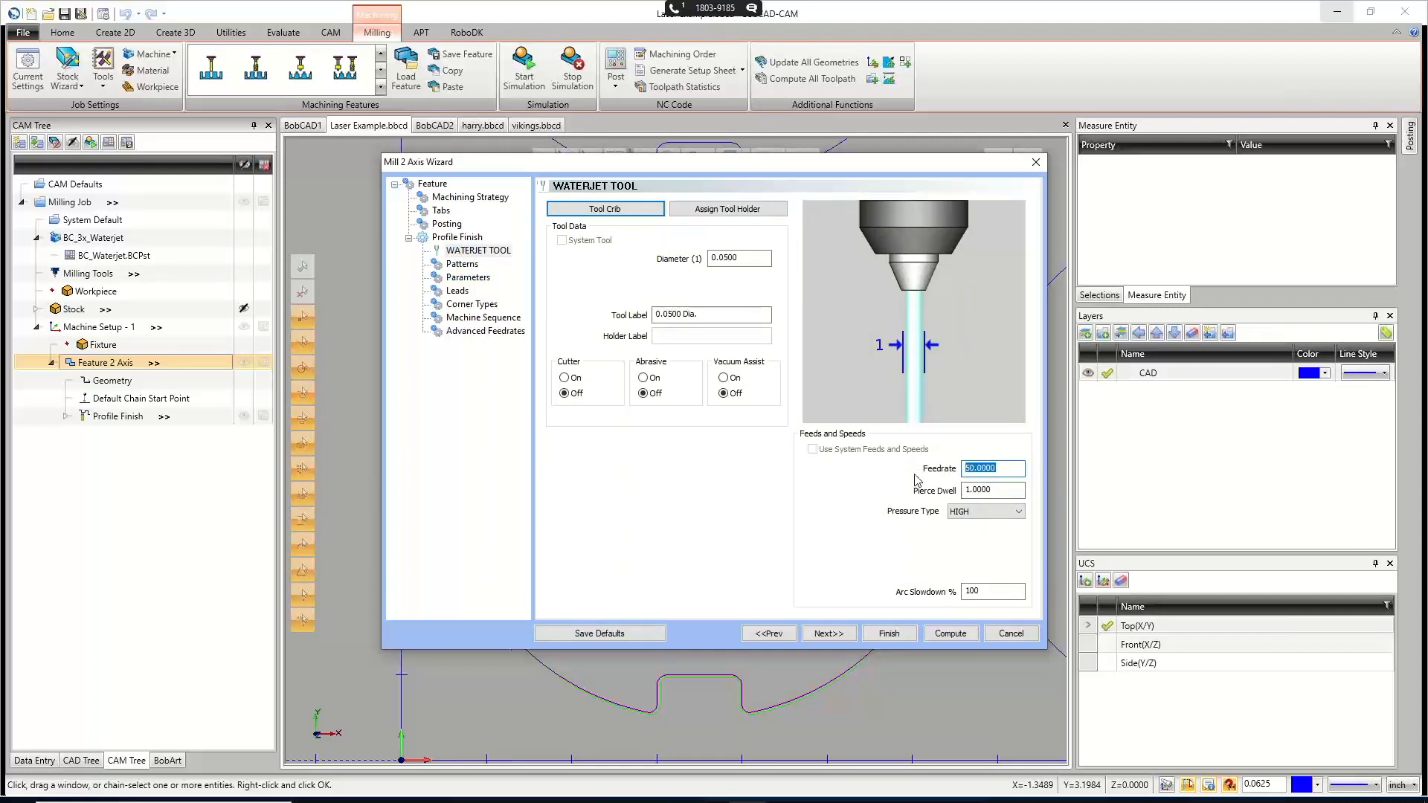
pyautogui.write('80')
pyautogui.press('Tab')
pyautogui.write('.5')
pyautogui.click(950, 633)
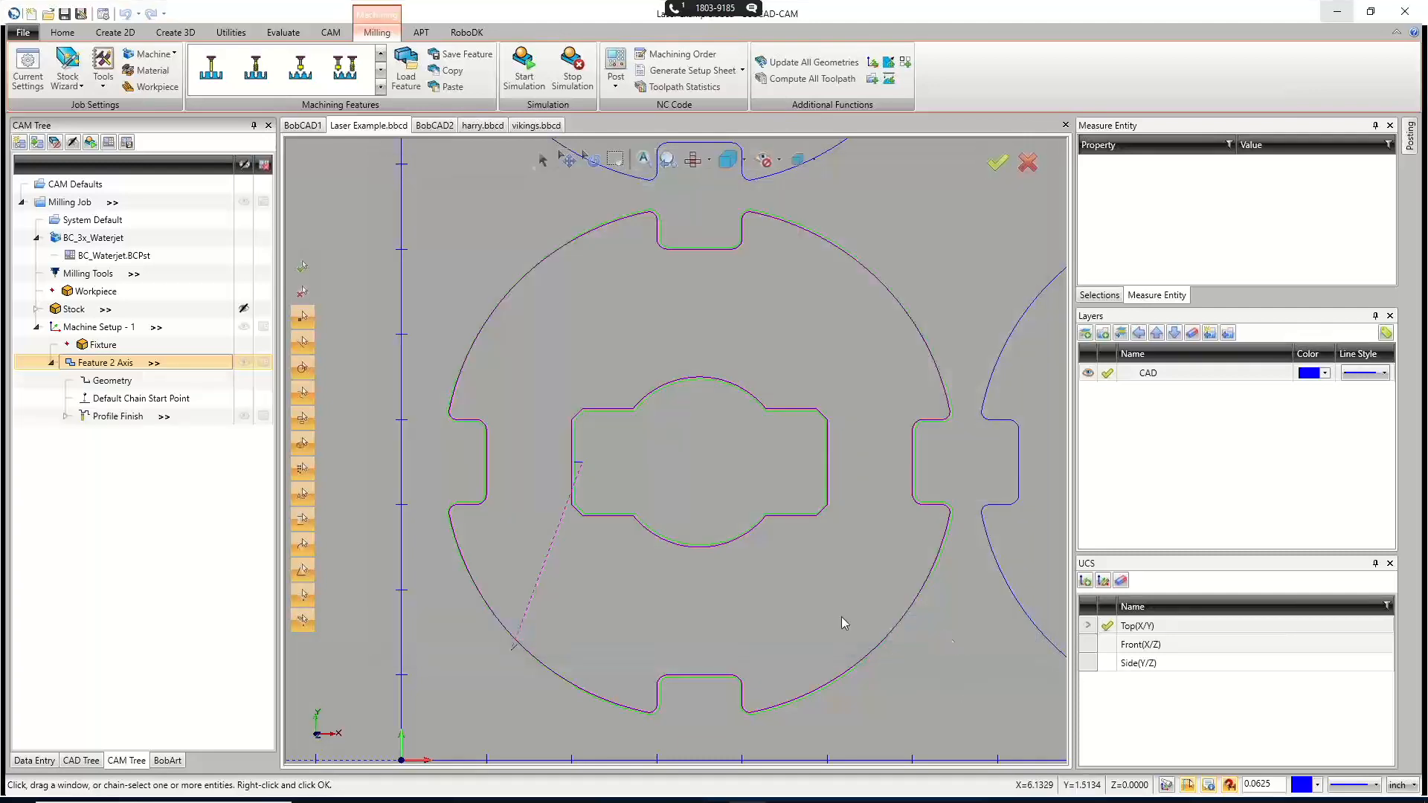
# Save the edited Feature 2 Axis as a second feature file named "Waterjet QUARTER INCH Thick".
pyautogui.rightClick(134, 365)
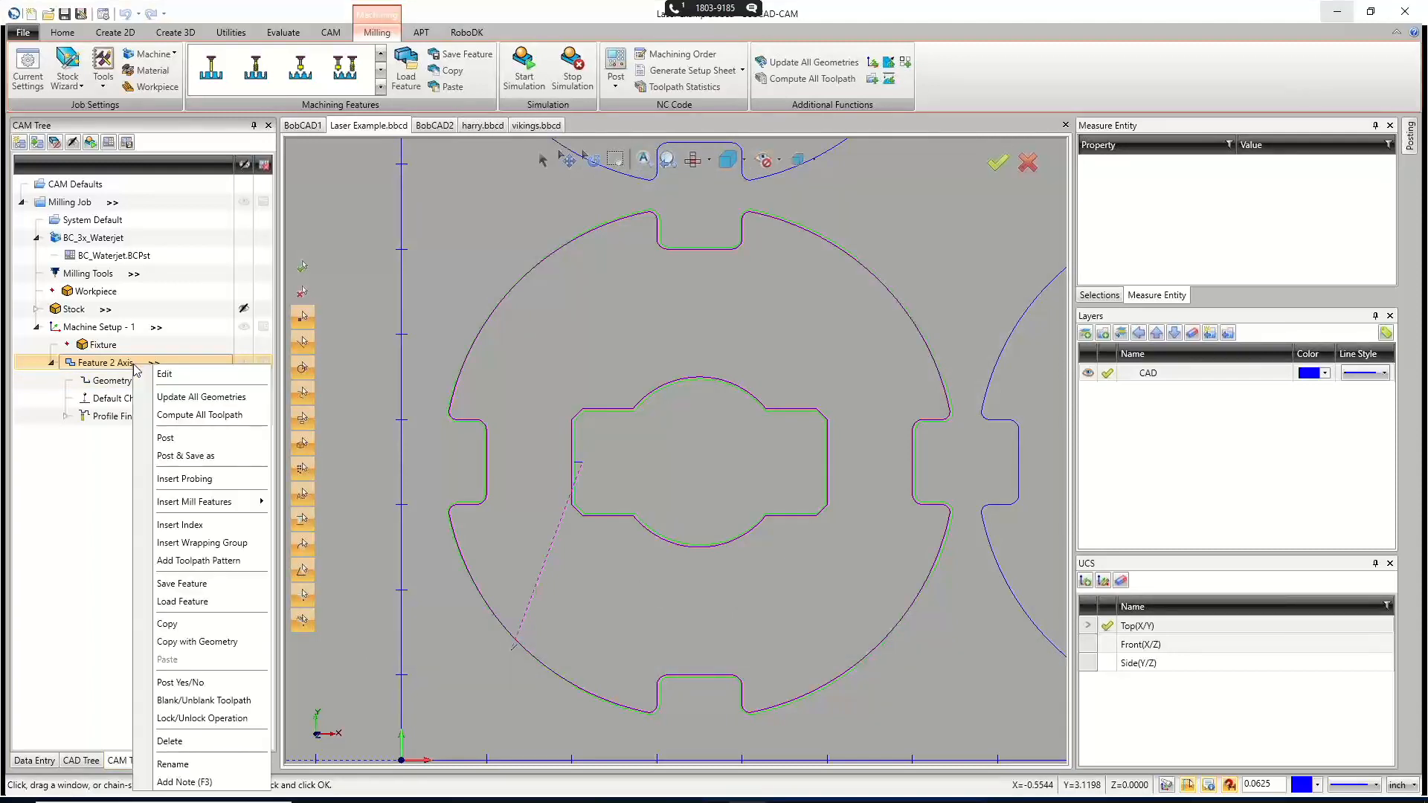
pyautogui.click(183, 584)
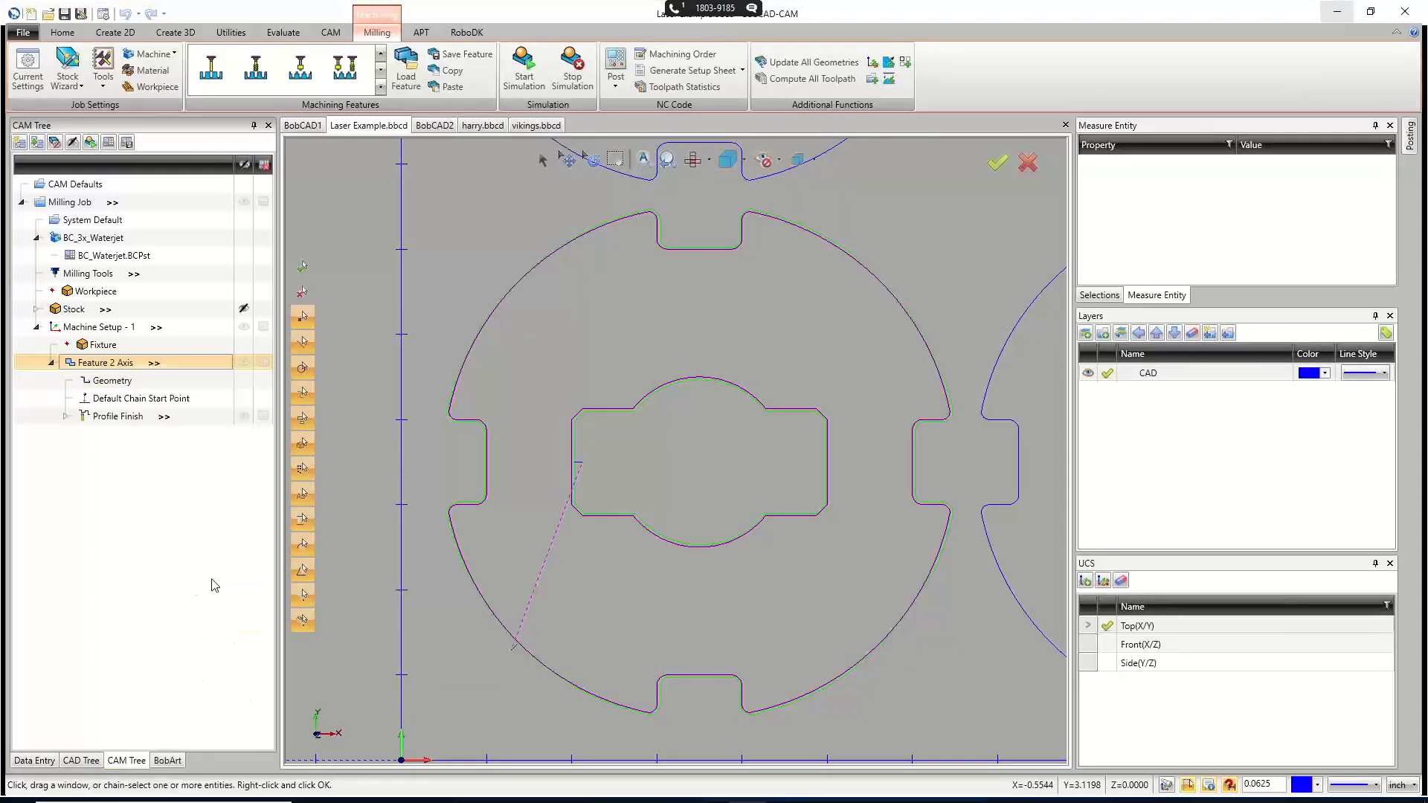
pyautogui.click(292, 156)
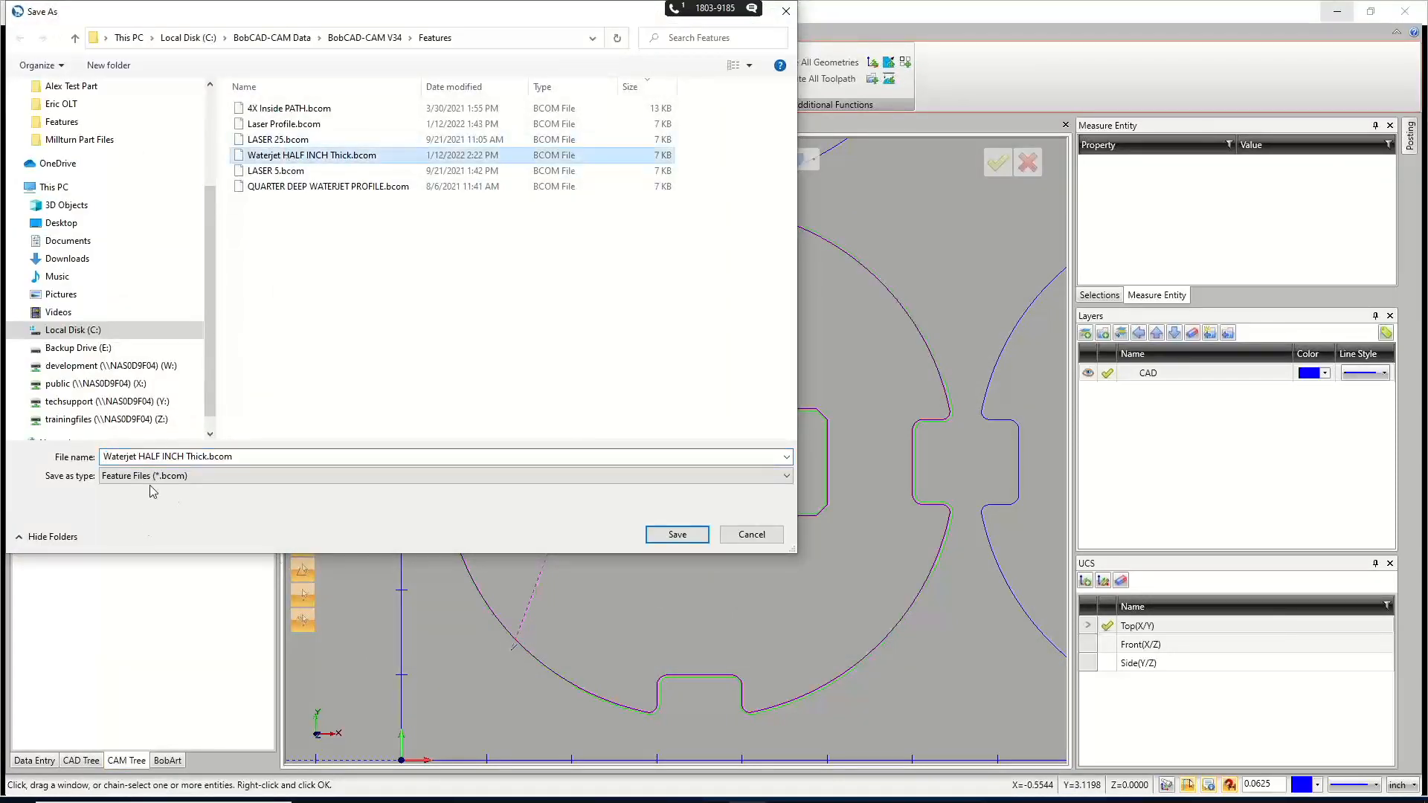
pyautogui.click(159, 457)
pyautogui.moveTo(160, 457); pyautogui.dragTo(140, 456)
pyautogui.write('qua')
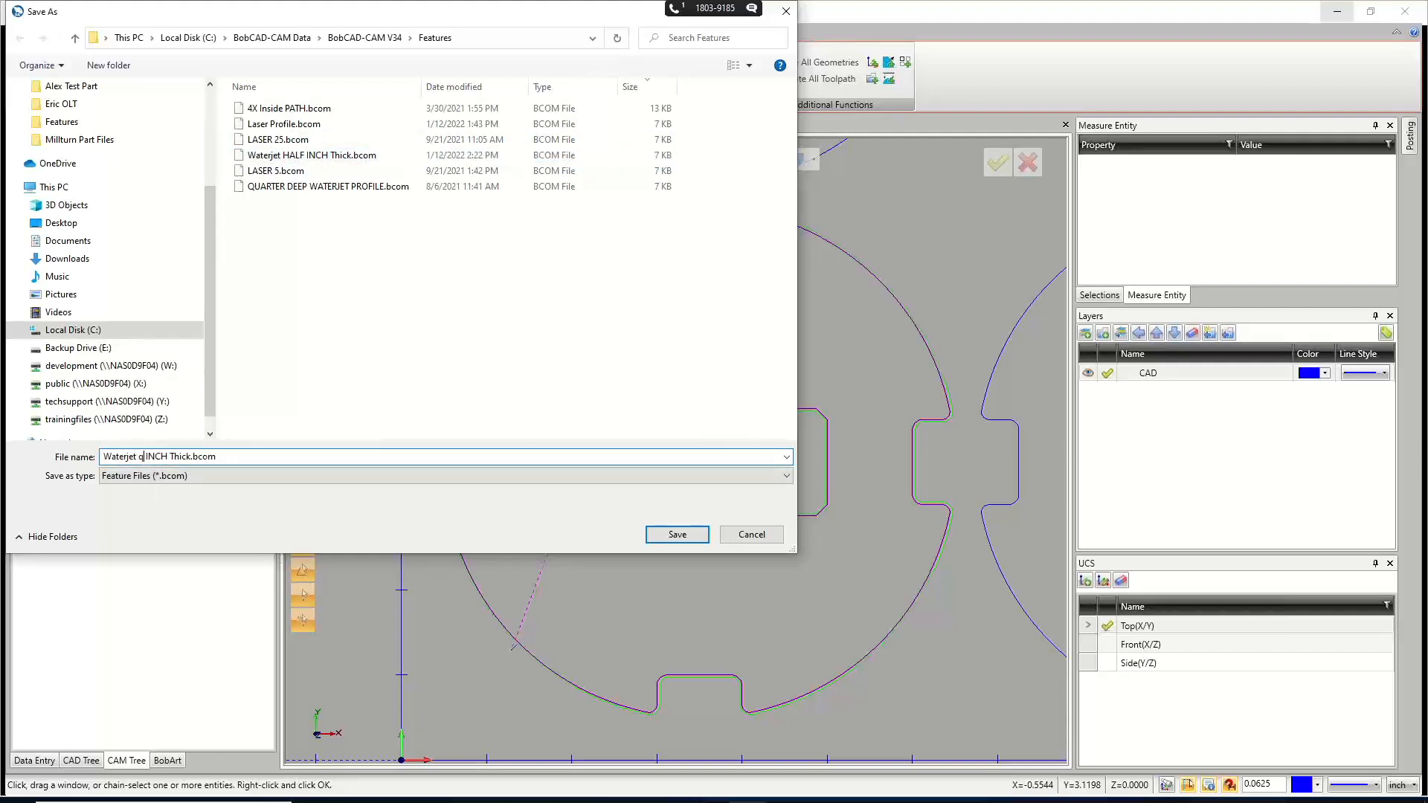
pyautogui.press('BackSpace')
pyautogui.press('BackSpace')
pyautogui.press('BackSpace')
pyautogui.write('QUARTER')
pyautogui.click(656, 534)
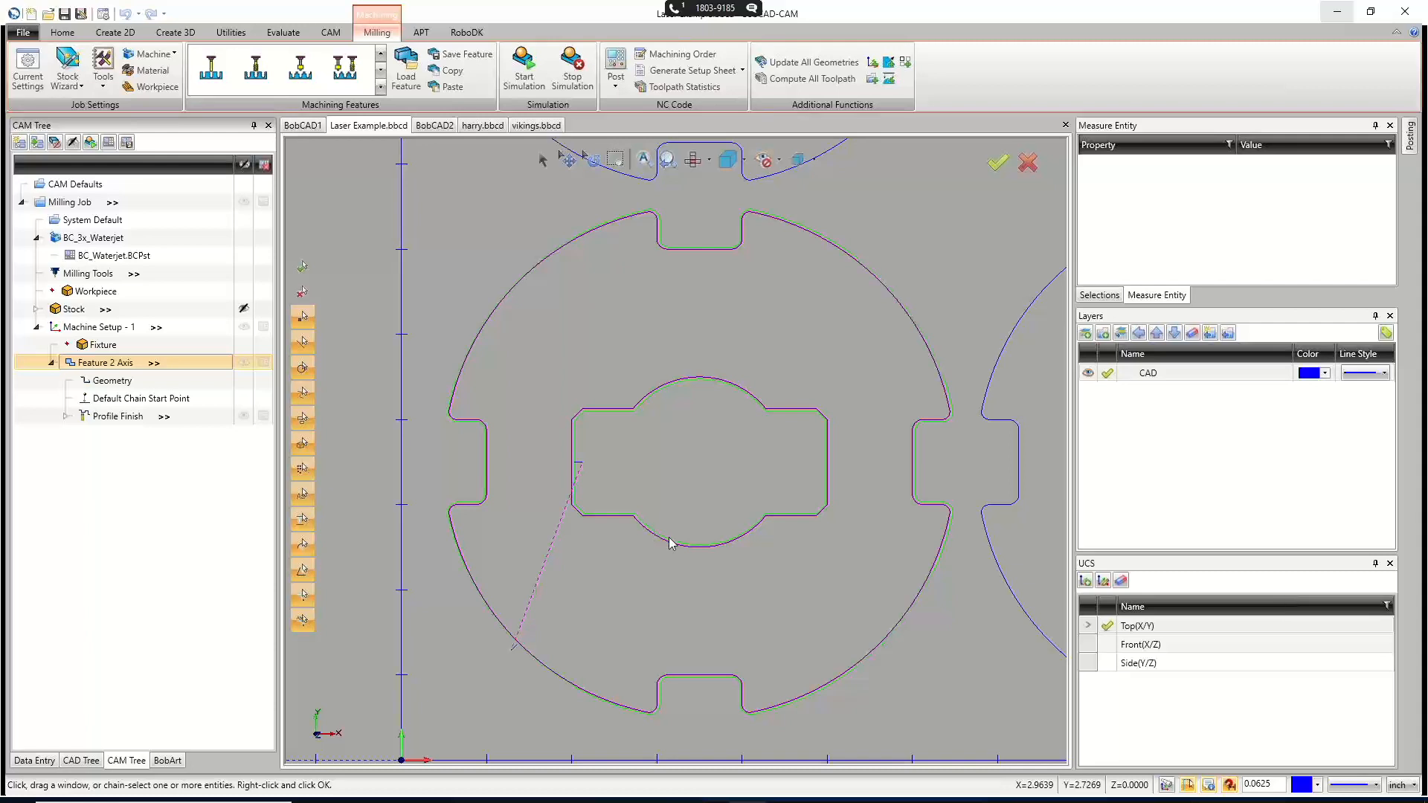
# Switch to the vikings.bbcd drawing and examine the Profile Finish toolpath and its lead-in at the small rounded tip near the braid.
pyautogui.click(480, 126)
pyautogui.click(515, 127)
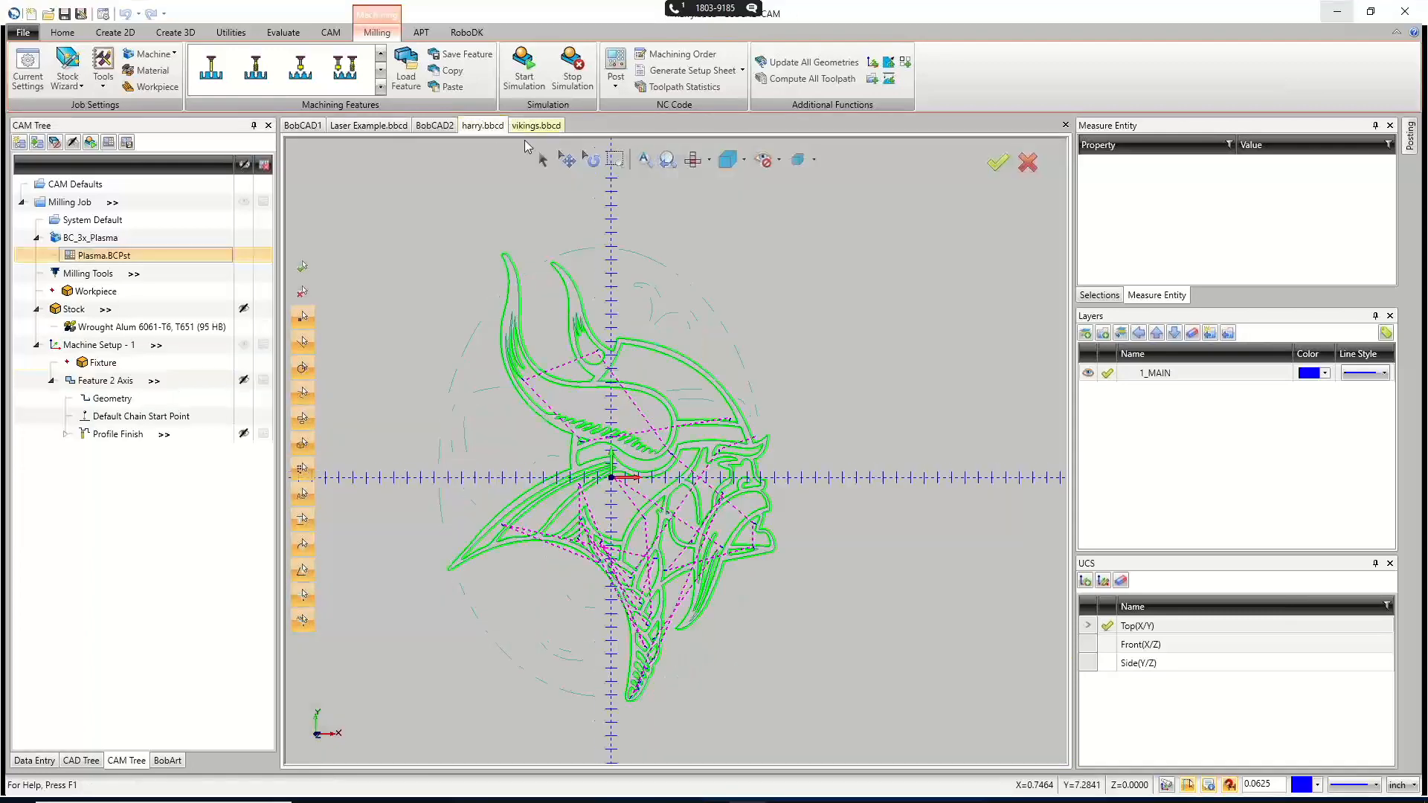
pyautogui.scroll(4, 598, 580)
pyautogui.scroll(-4, 599, 580)
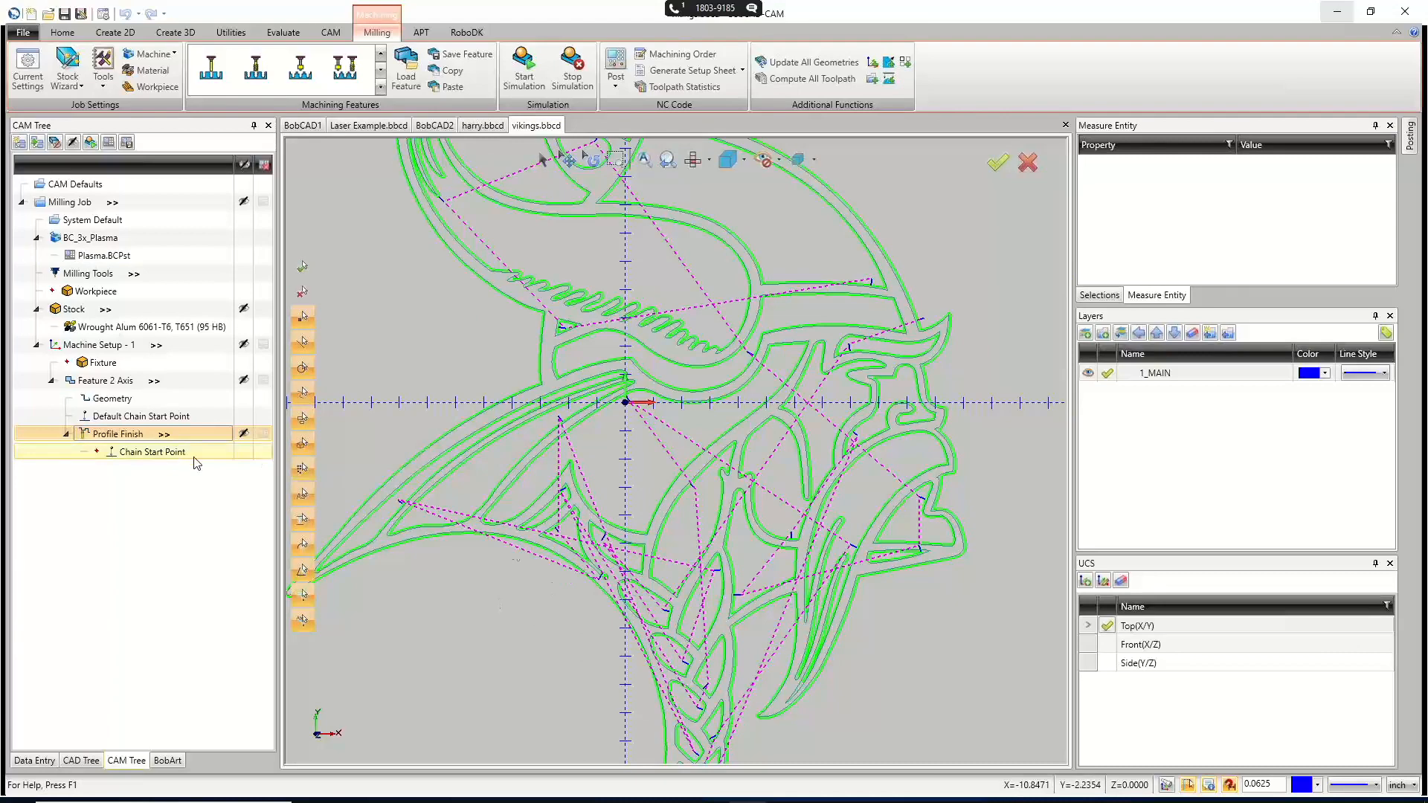
pyautogui.scroll(3, 574, 596)
pyautogui.scroll(-3, 574, 595)
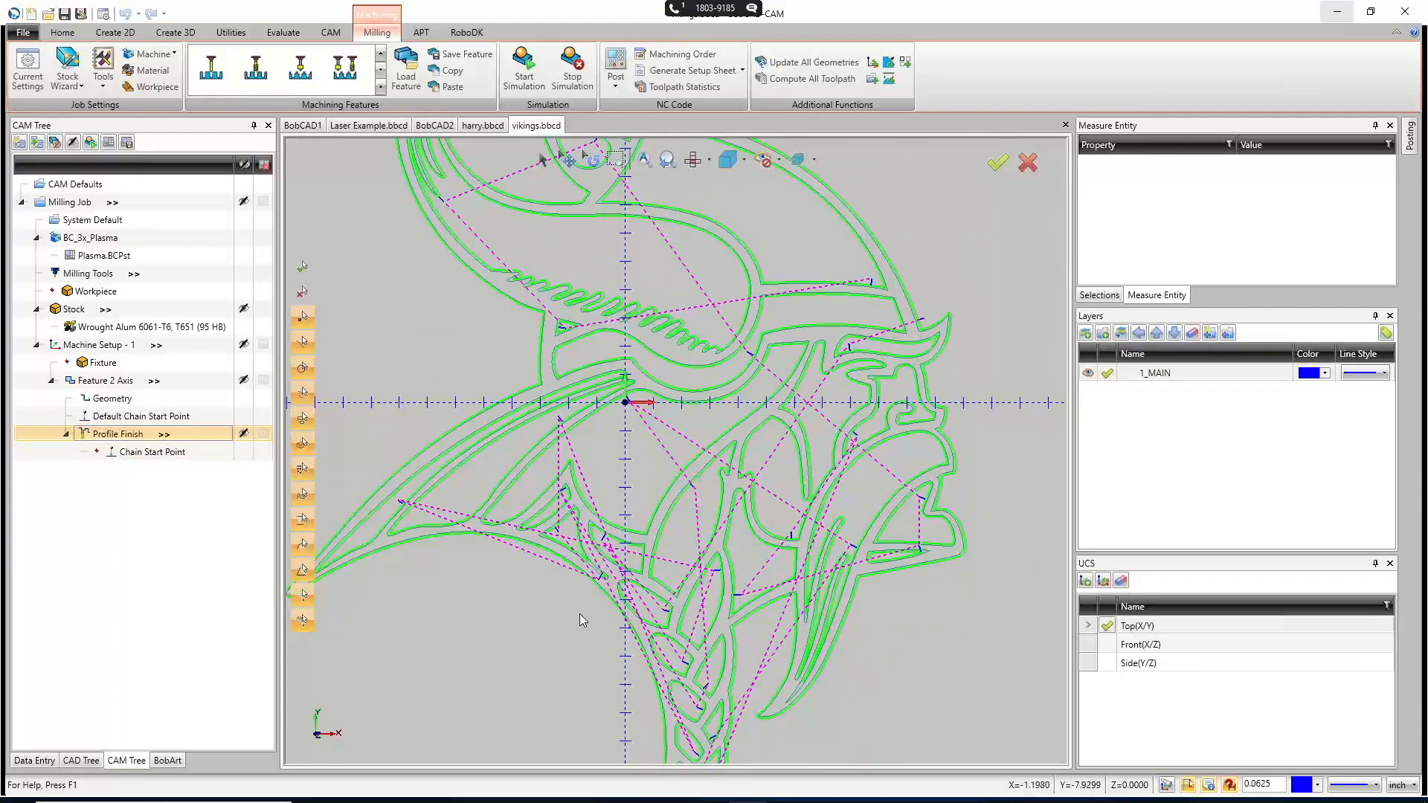
pyautogui.scroll(-3, 579, 613)
pyautogui.scroll(5, 602, 595)
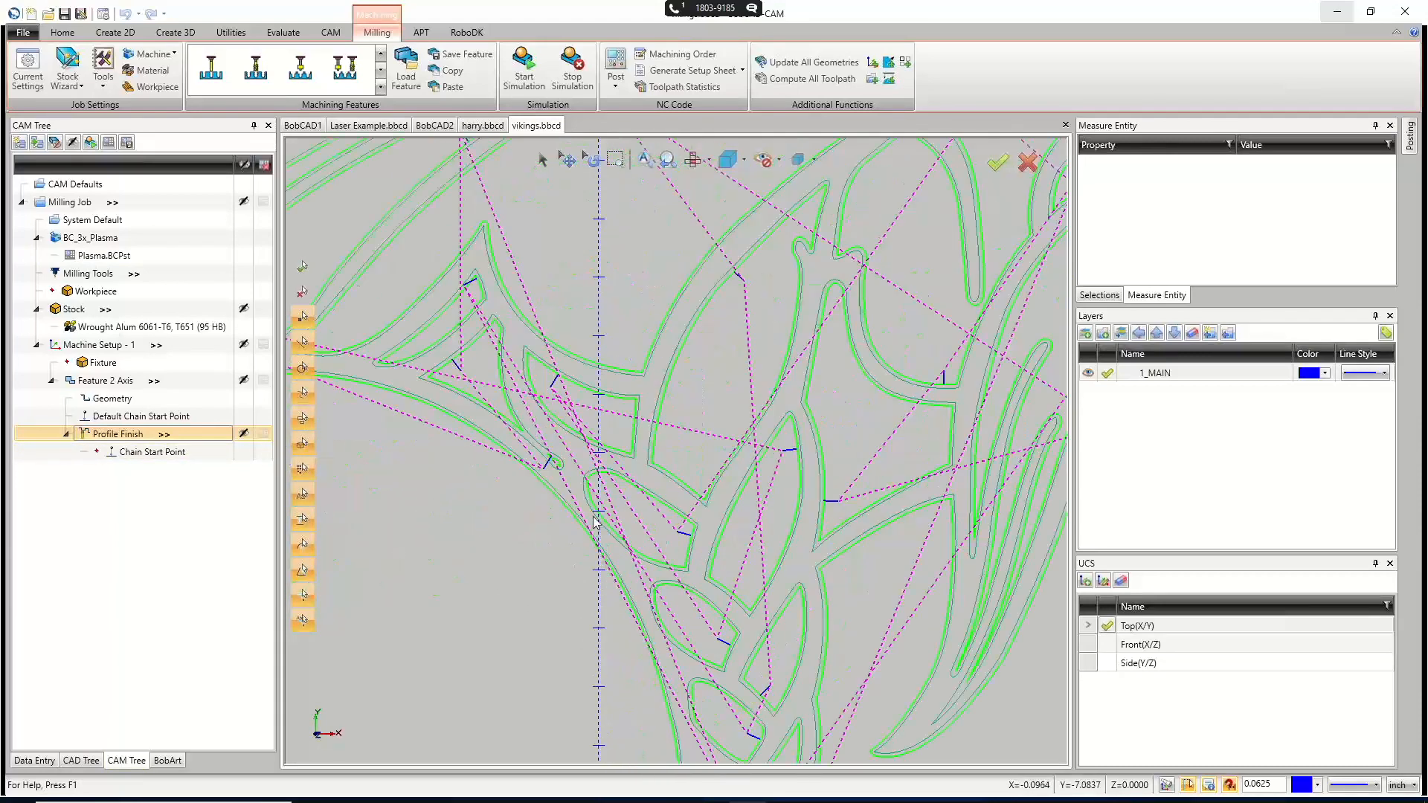
pyautogui.scroll(2, 595, 522)
pyautogui.scroll(3, 504, 392)
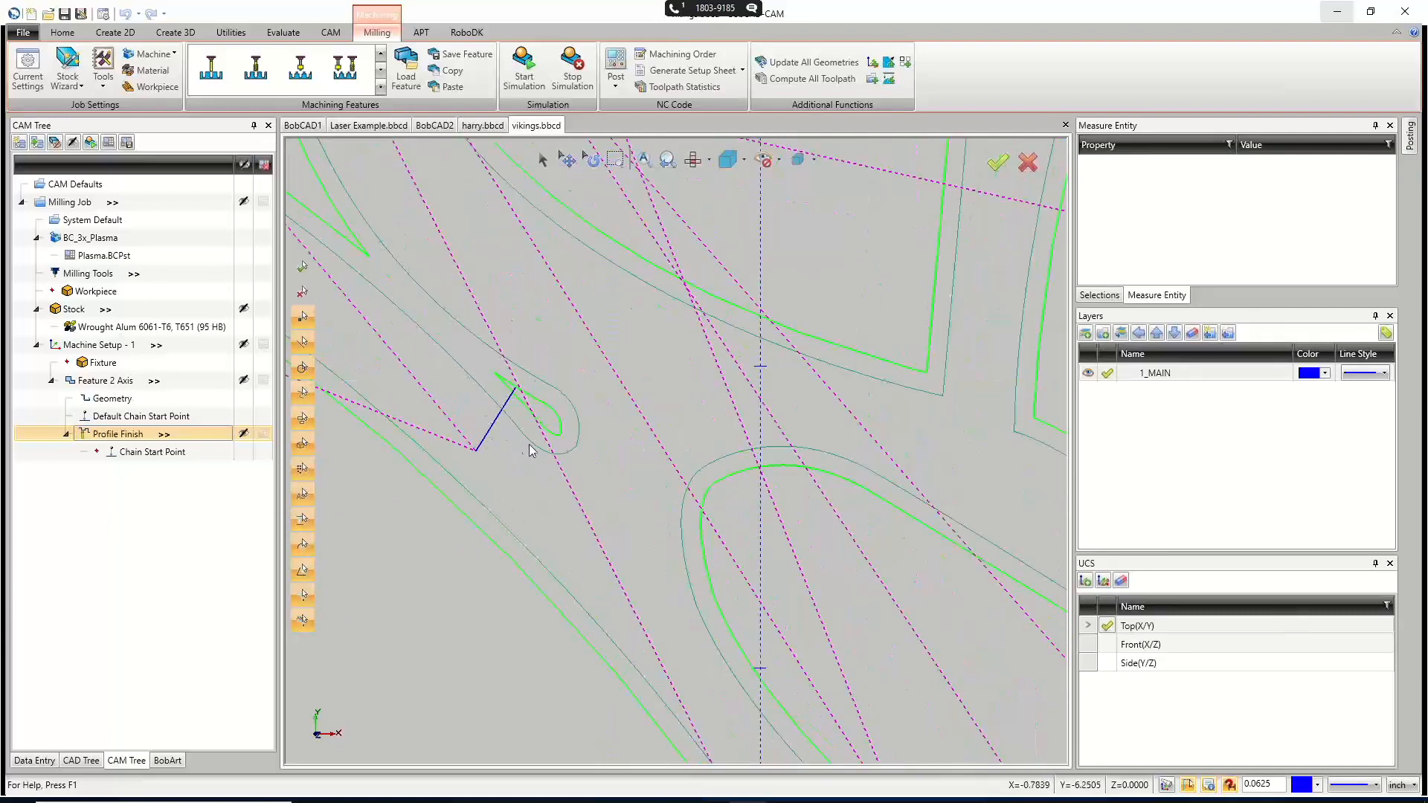
pyautogui.click(161, 418)
pyautogui.rightClick(178, 418)
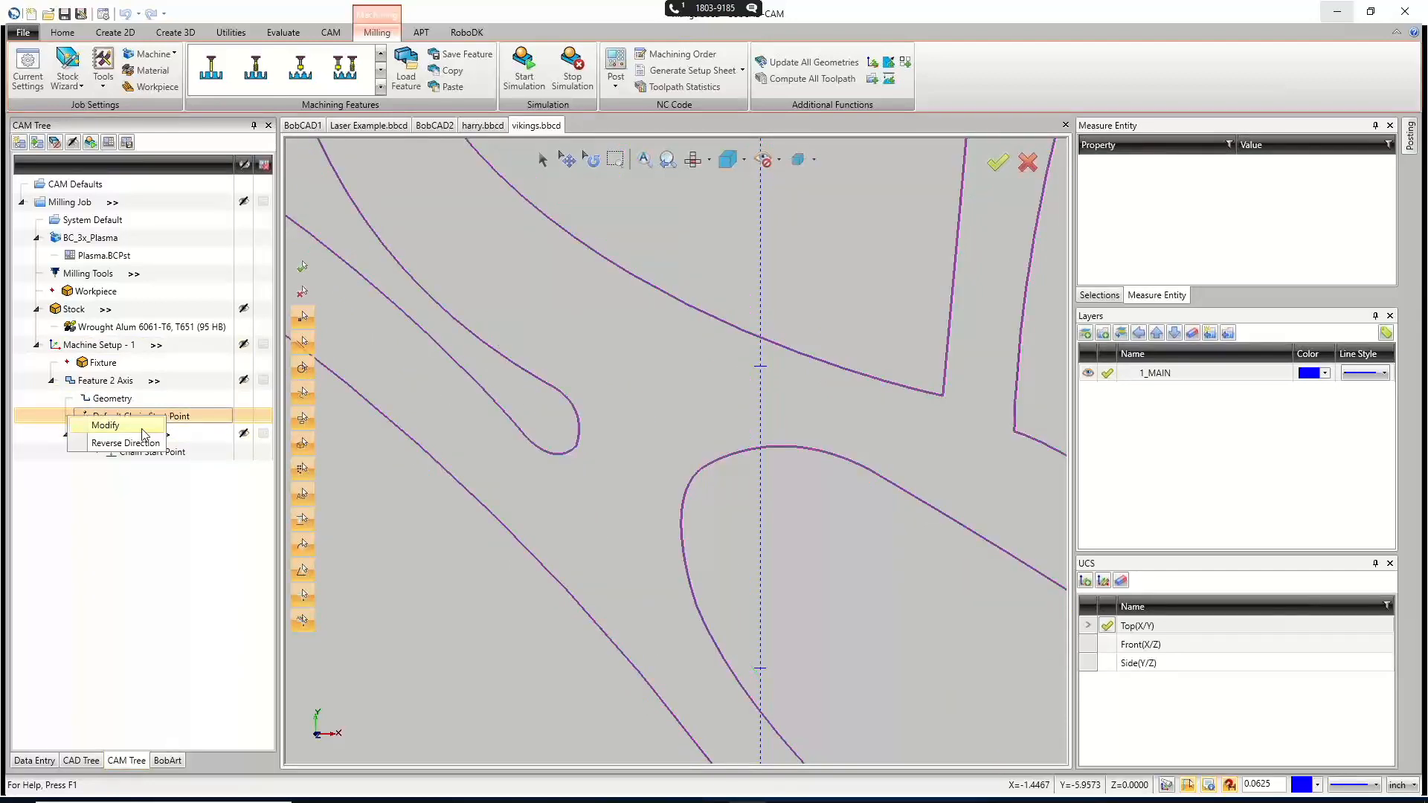
pyautogui.click(123, 430)
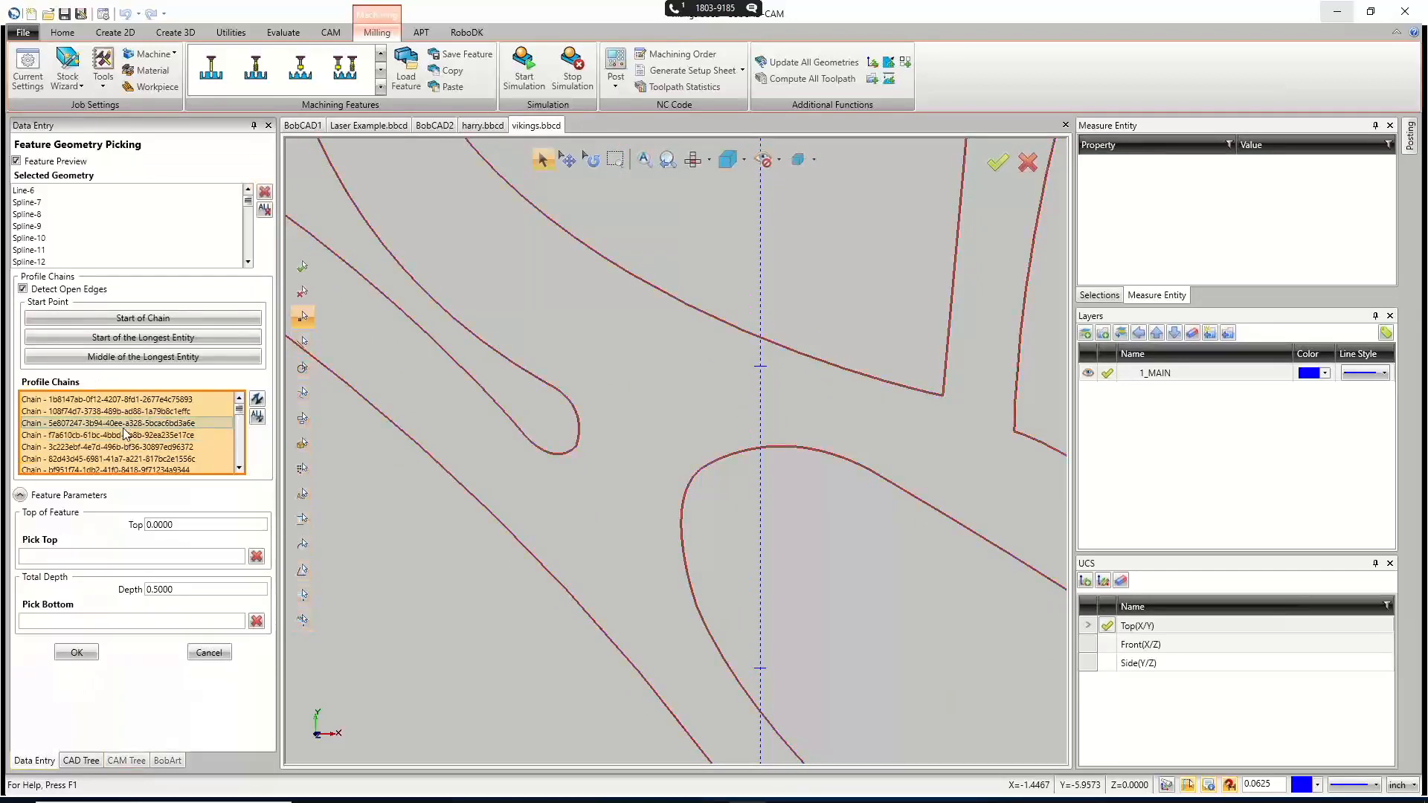
pyautogui.click(210, 653)
# Inspect the chain start point and the Profile Finish lead-in crossing the narrow rounded tip beside the braid.
pyautogui.scroll(5, 580, 365)
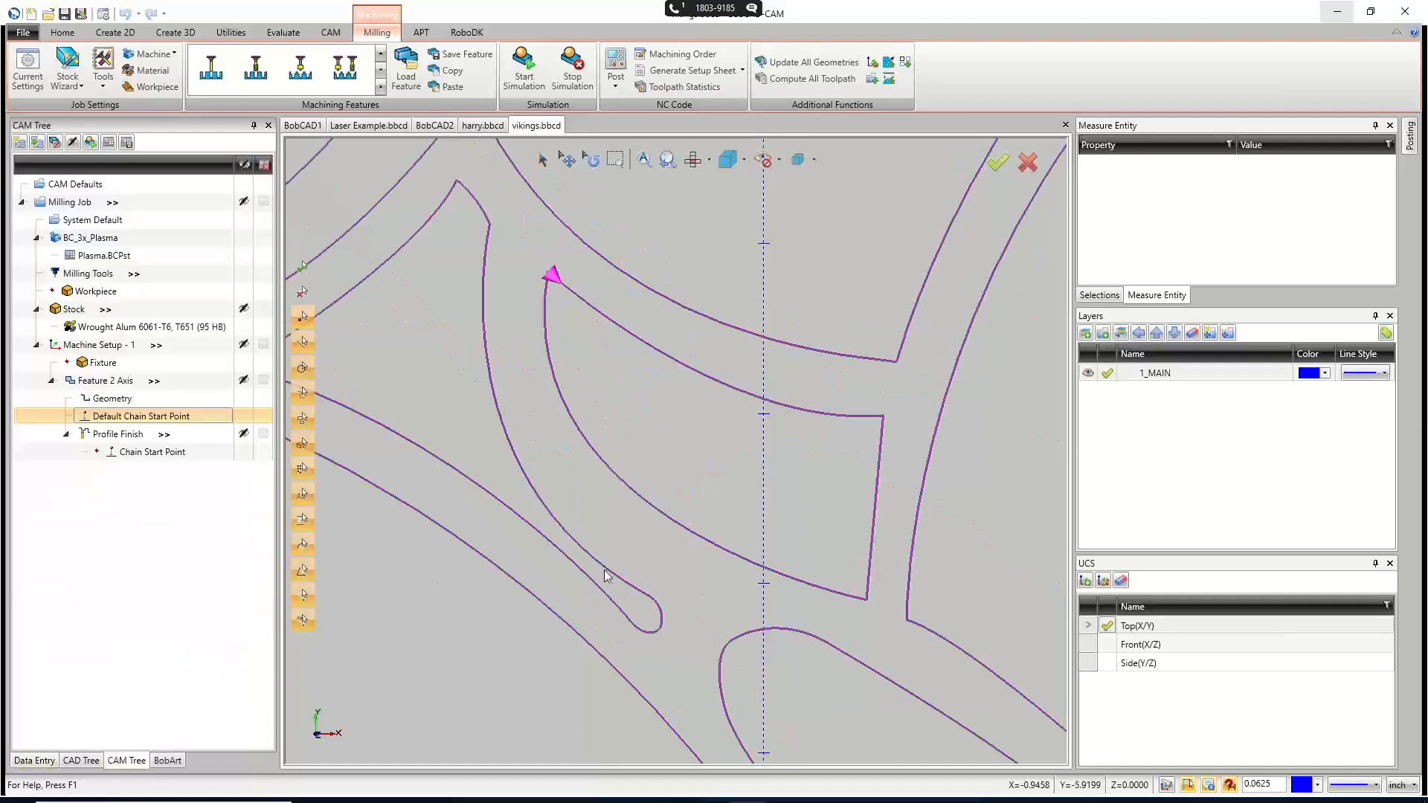
pyautogui.click(150, 439)
pyautogui.scroll(3, 641, 624)
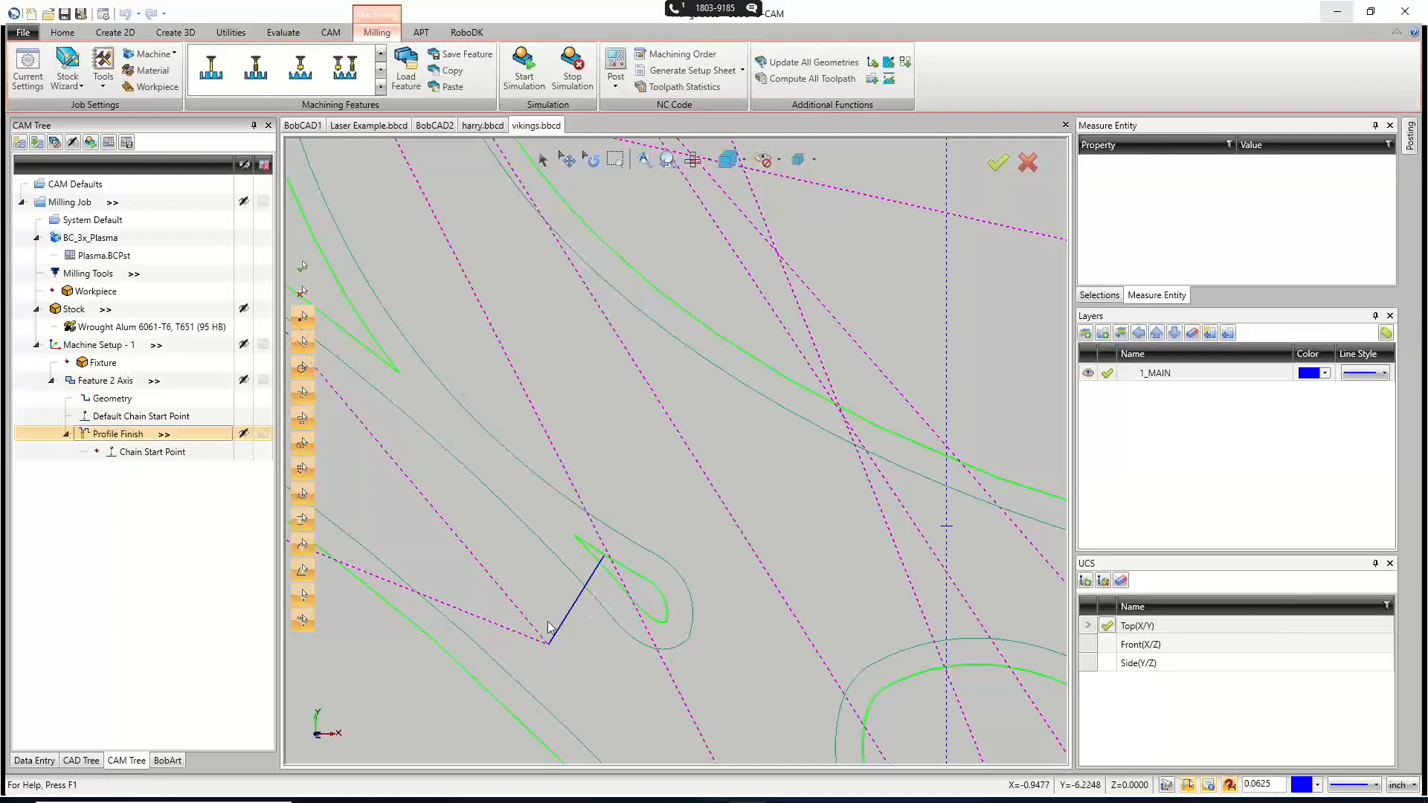
pyautogui.scroll(3, 644, 589)
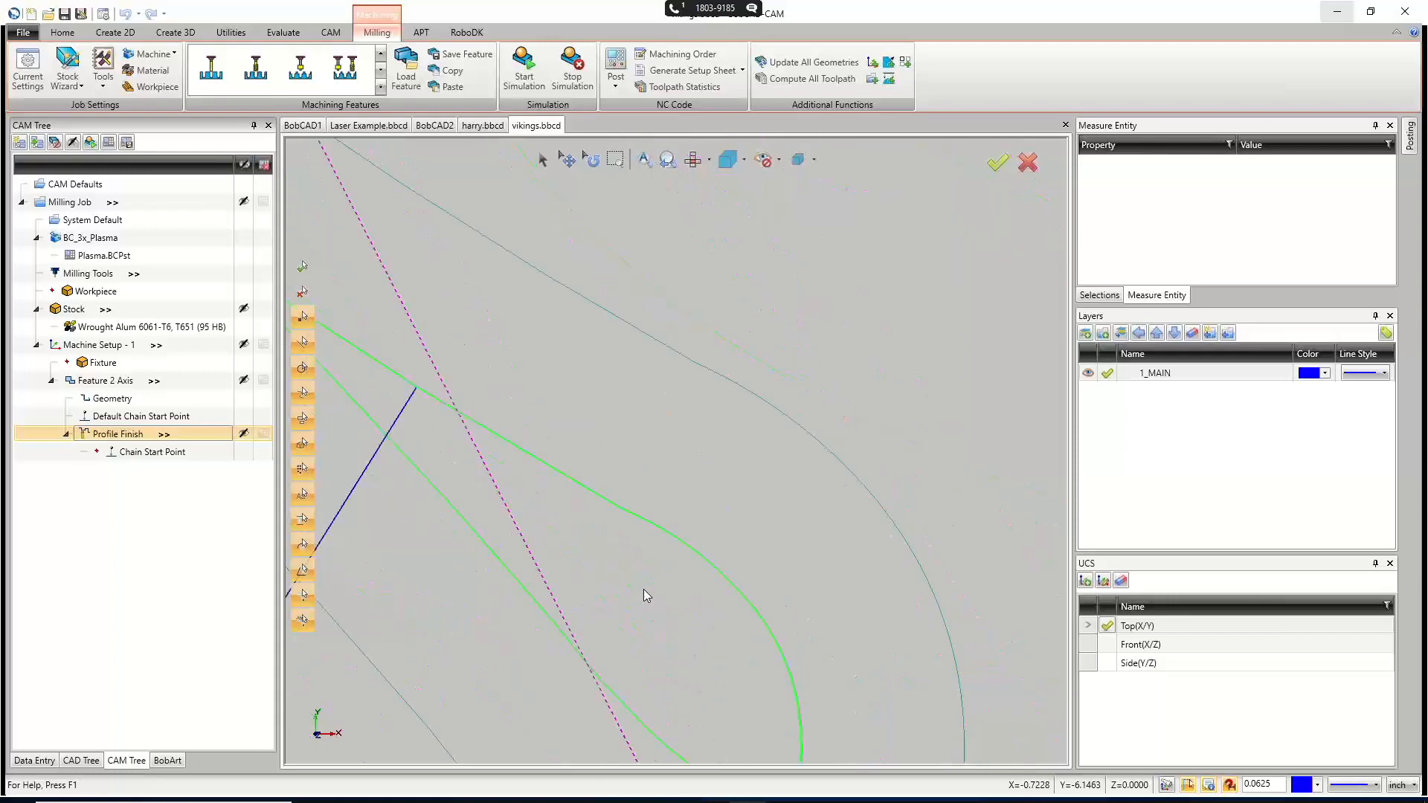
pyautogui.scroll(-4, 645, 589)
pyautogui.scroll(3, 644, 595)
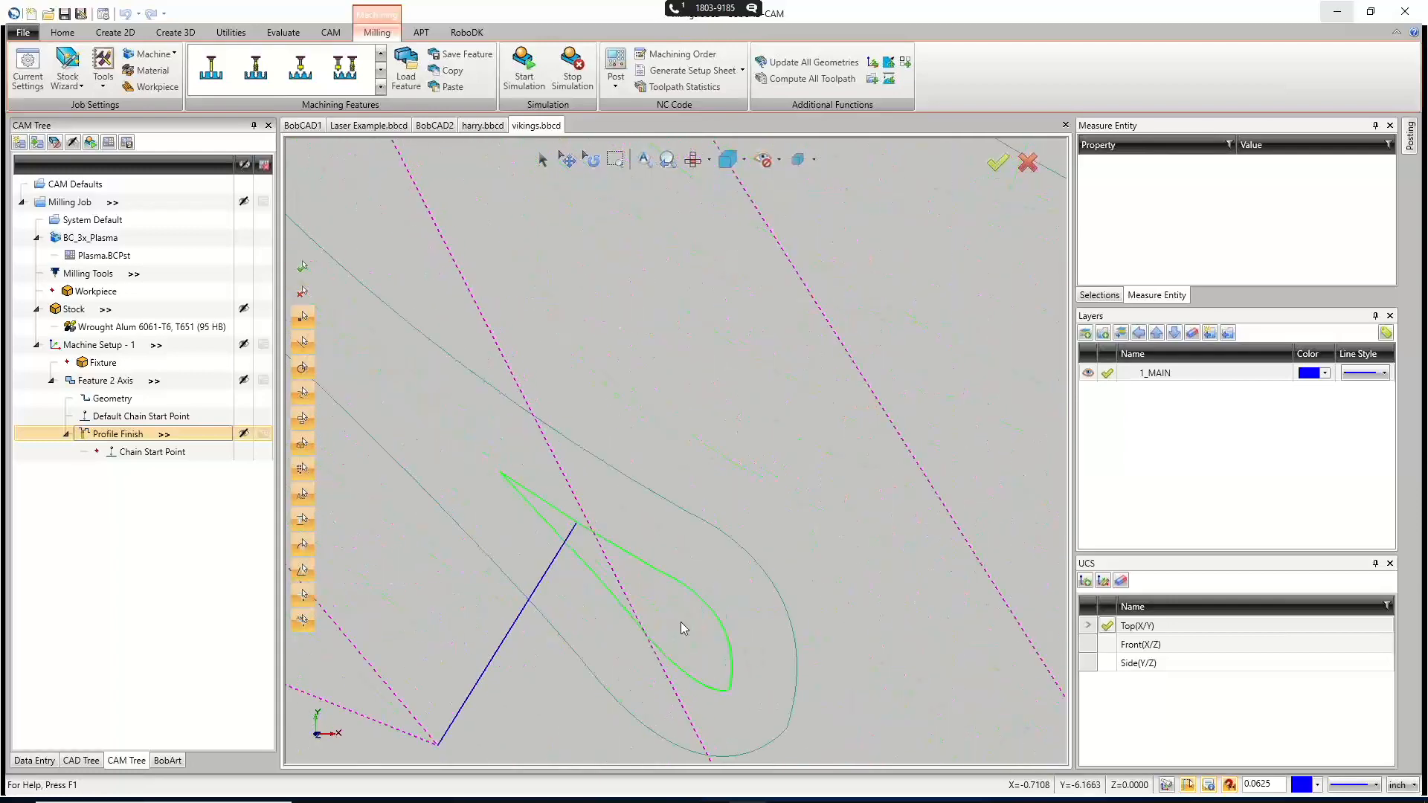
pyautogui.scroll(-4, 636, 588)
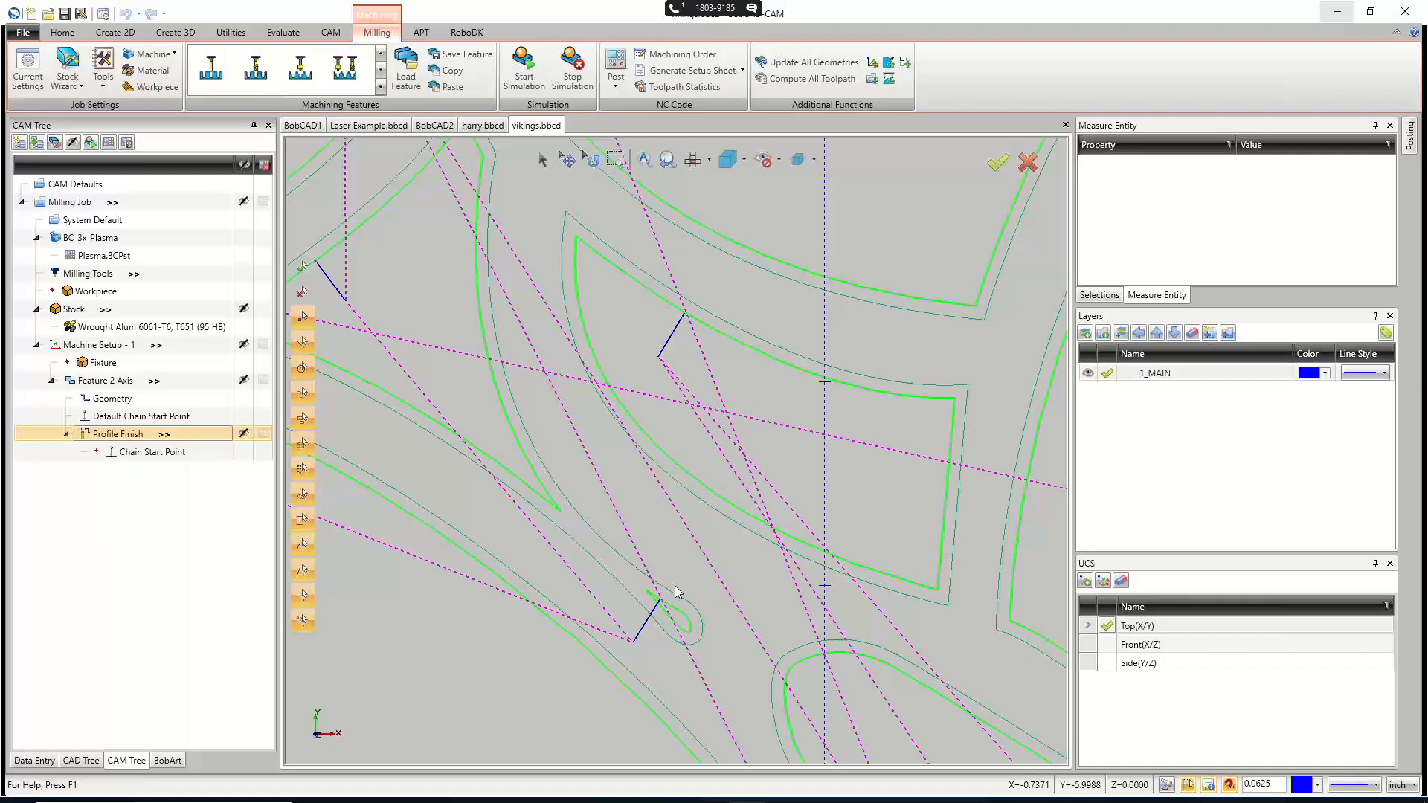
# Review the full vikings profile and its plasma toolpath, including the Plasma.BCPst post processor entry.
pyautogui.scroll(-10, 632, 558)
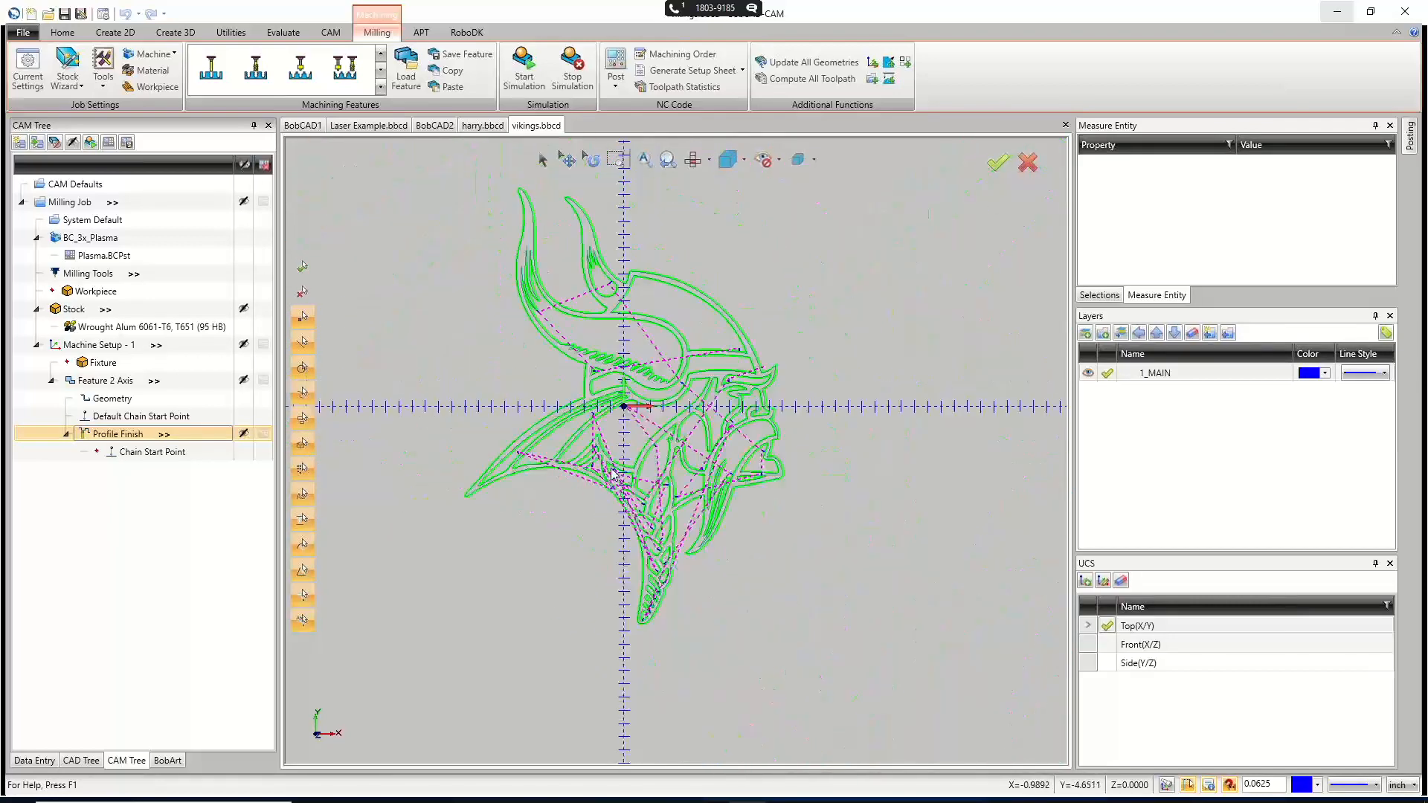
pyautogui.scroll(4, 588, 408)
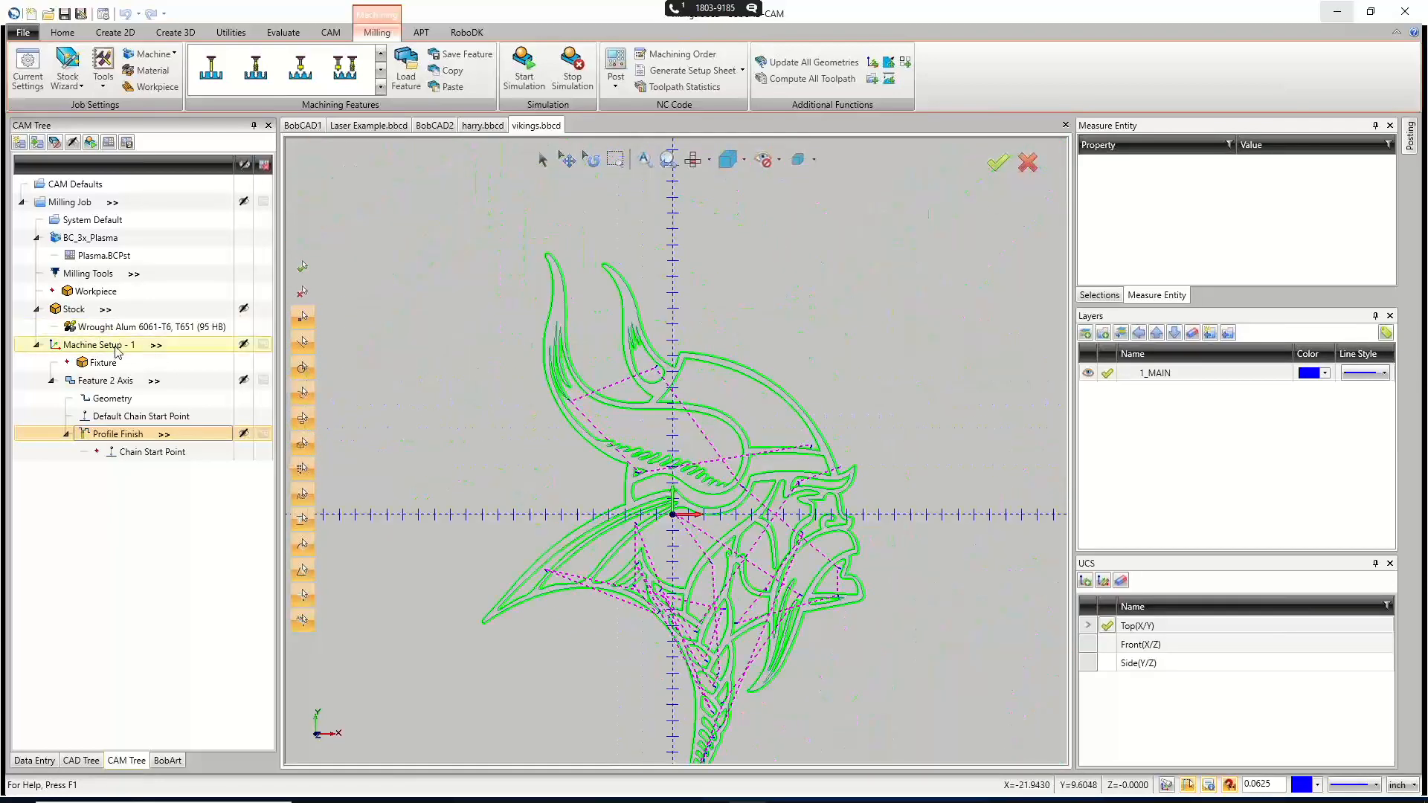
pyautogui.click(91, 258)
pyautogui.scroll(-2, 633, 420)
pyautogui.scroll(2, 636, 431)
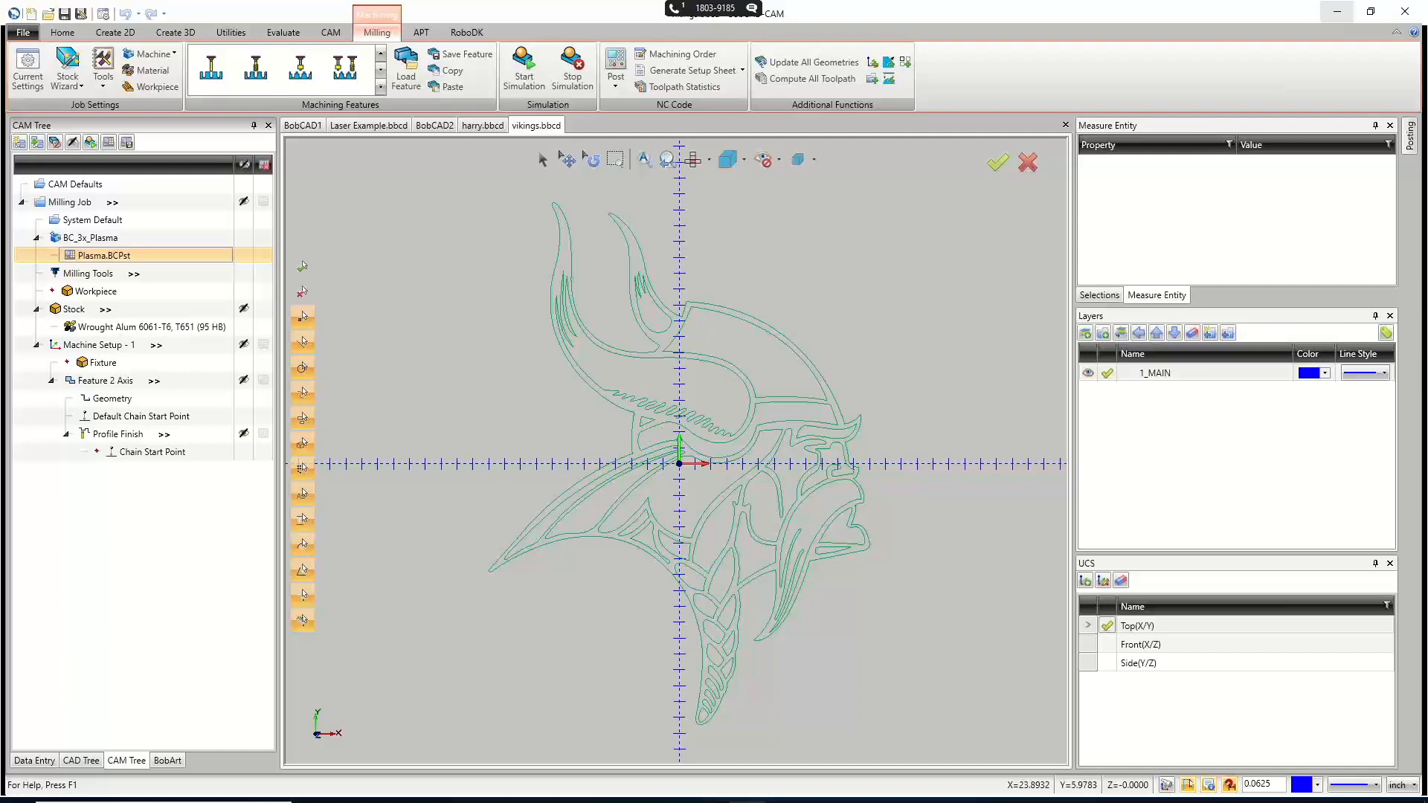
pyautogui.scroll(-2, 715, 263)
pyautogui.scroll(4, 716, 263)
pyautogui.scroll(-4, 715, 263)
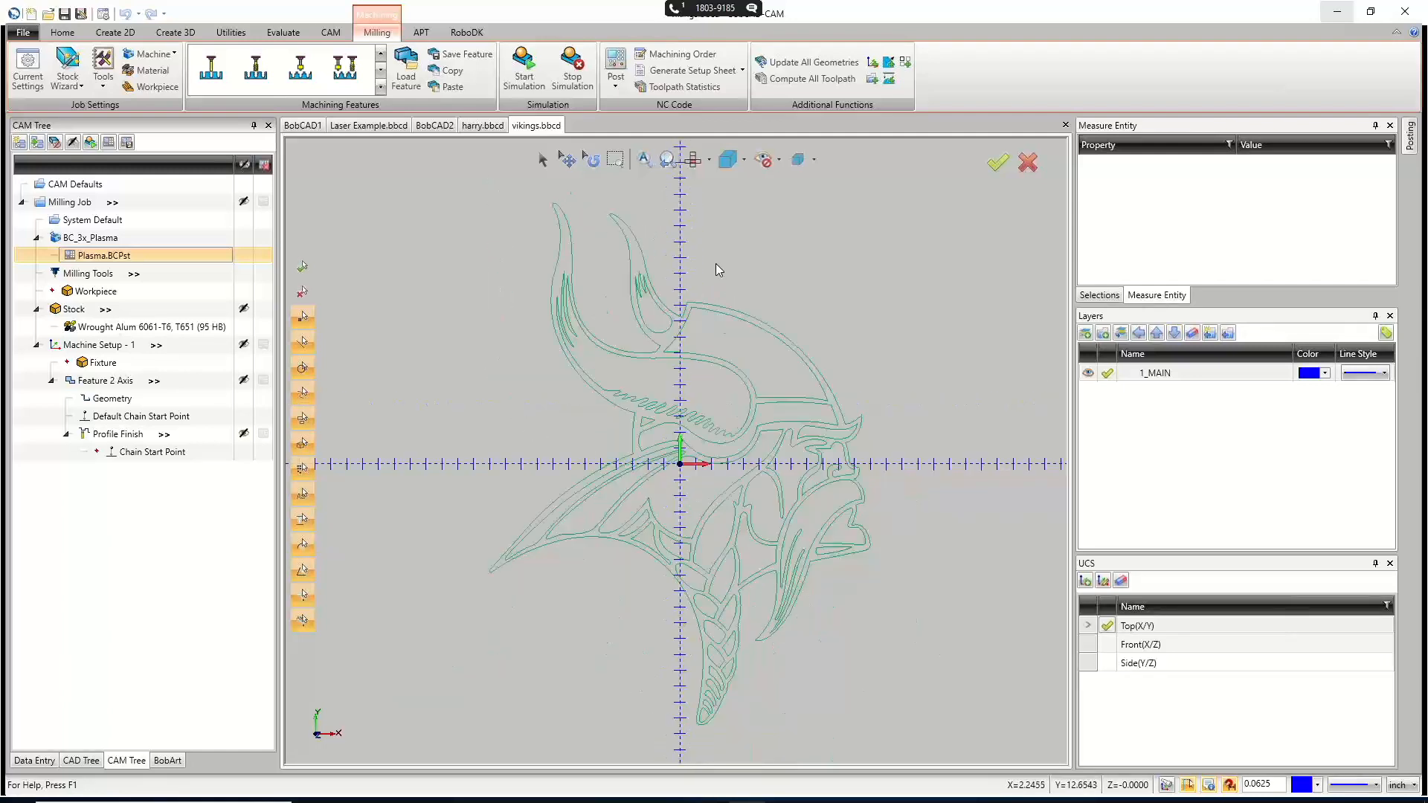
pyautogui.scroll(2, 716, 263)
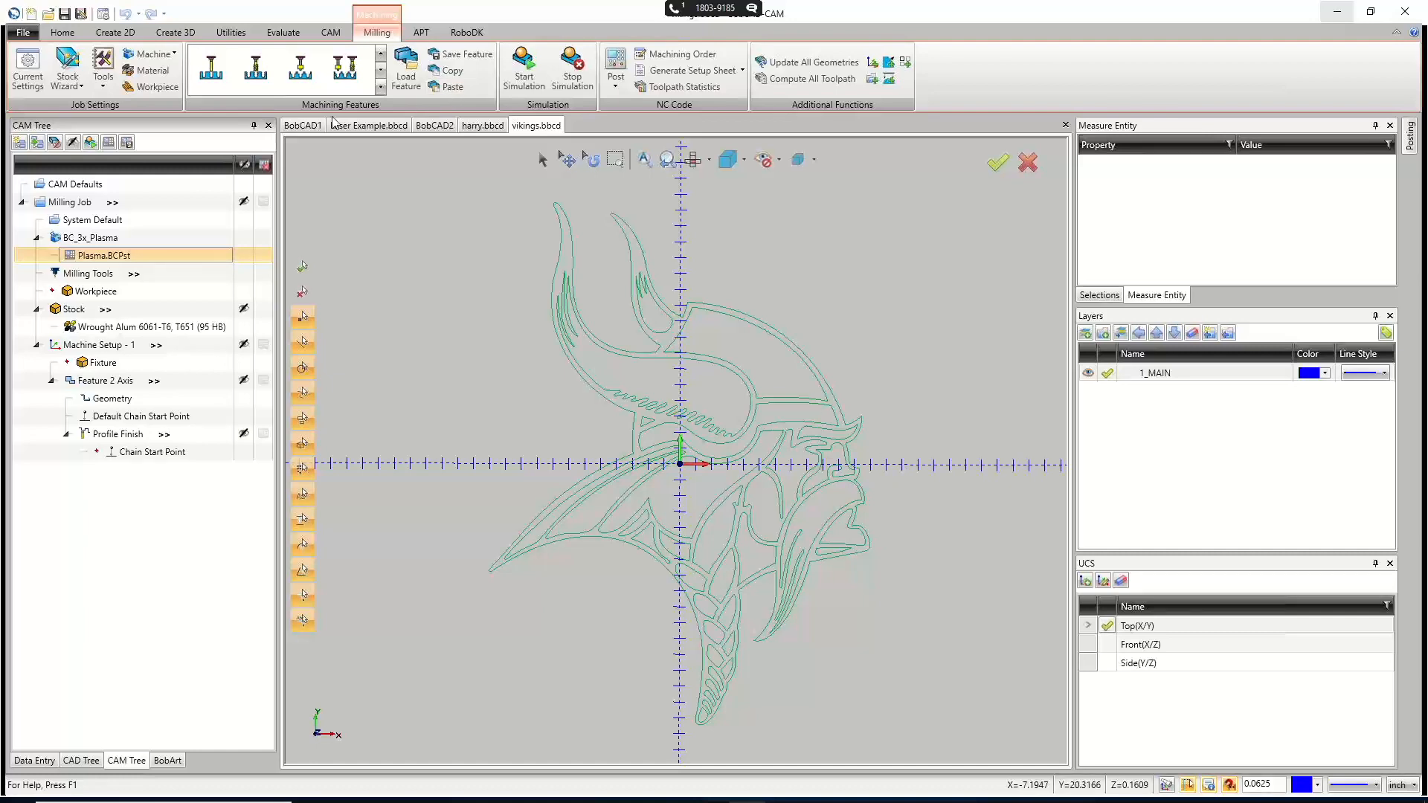
# Switch to the Laser Example.bbcd drawing and select the Geometry of Feature 2 Axis.
pyautogui.click(304, 125)
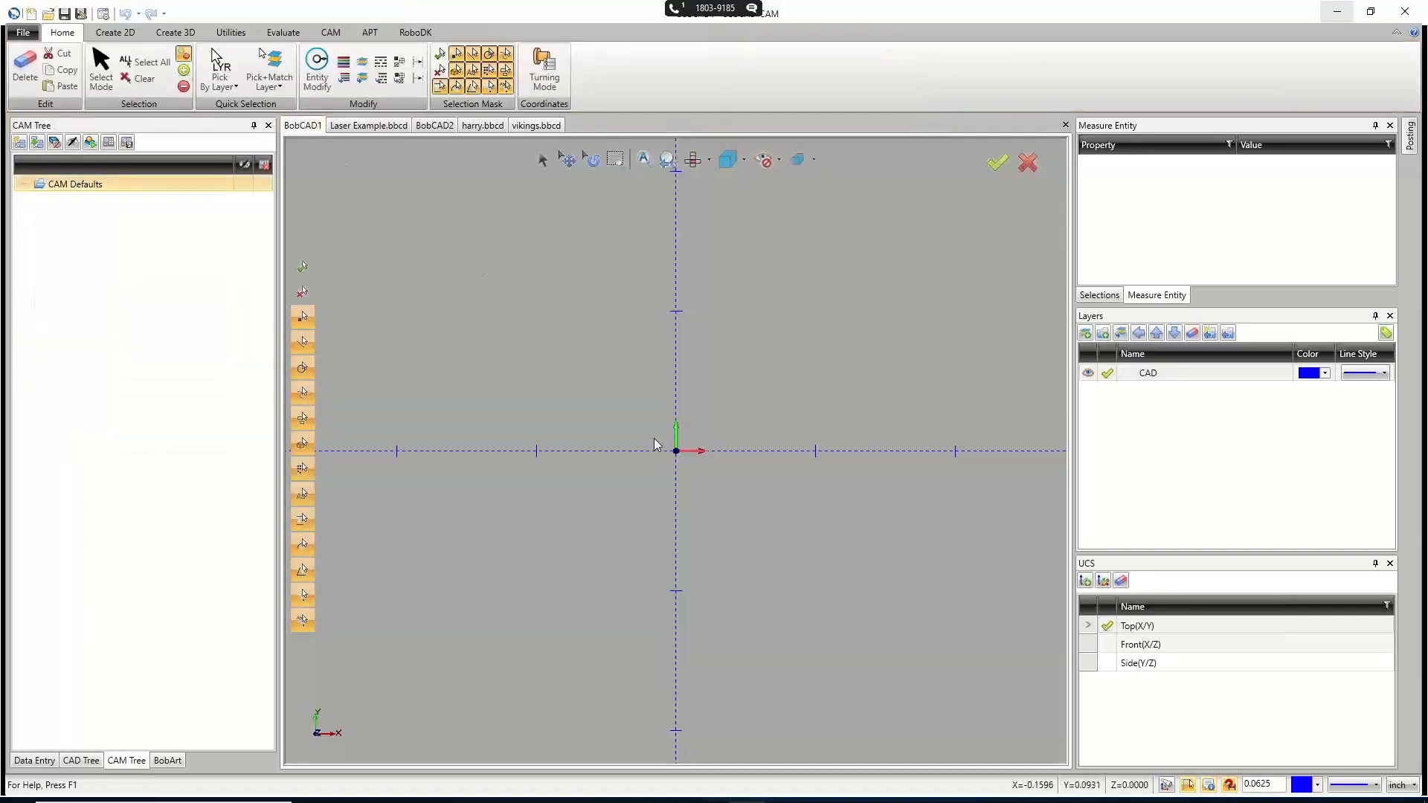
pyautogui.click(369, 125)
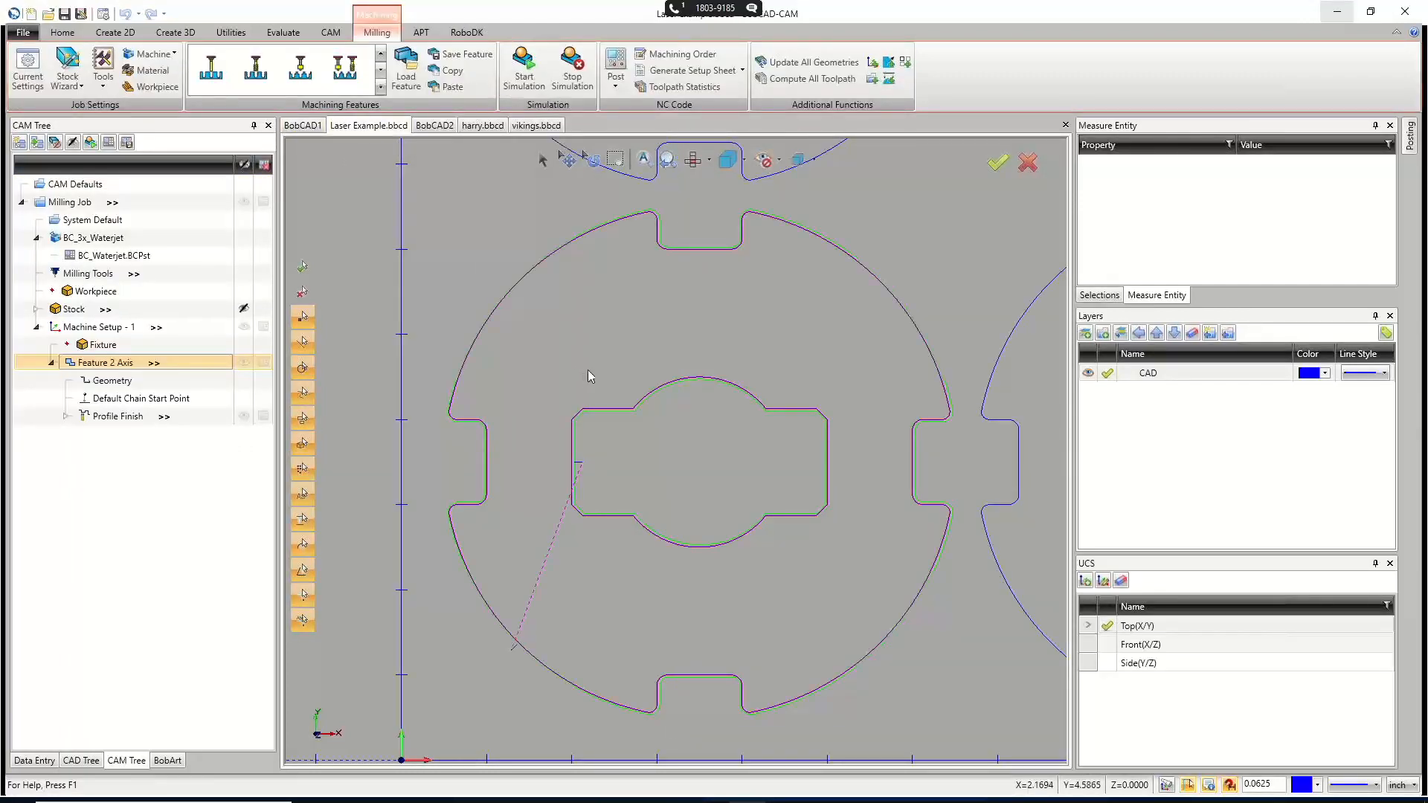
pyautogui.rightClick(104, 327)
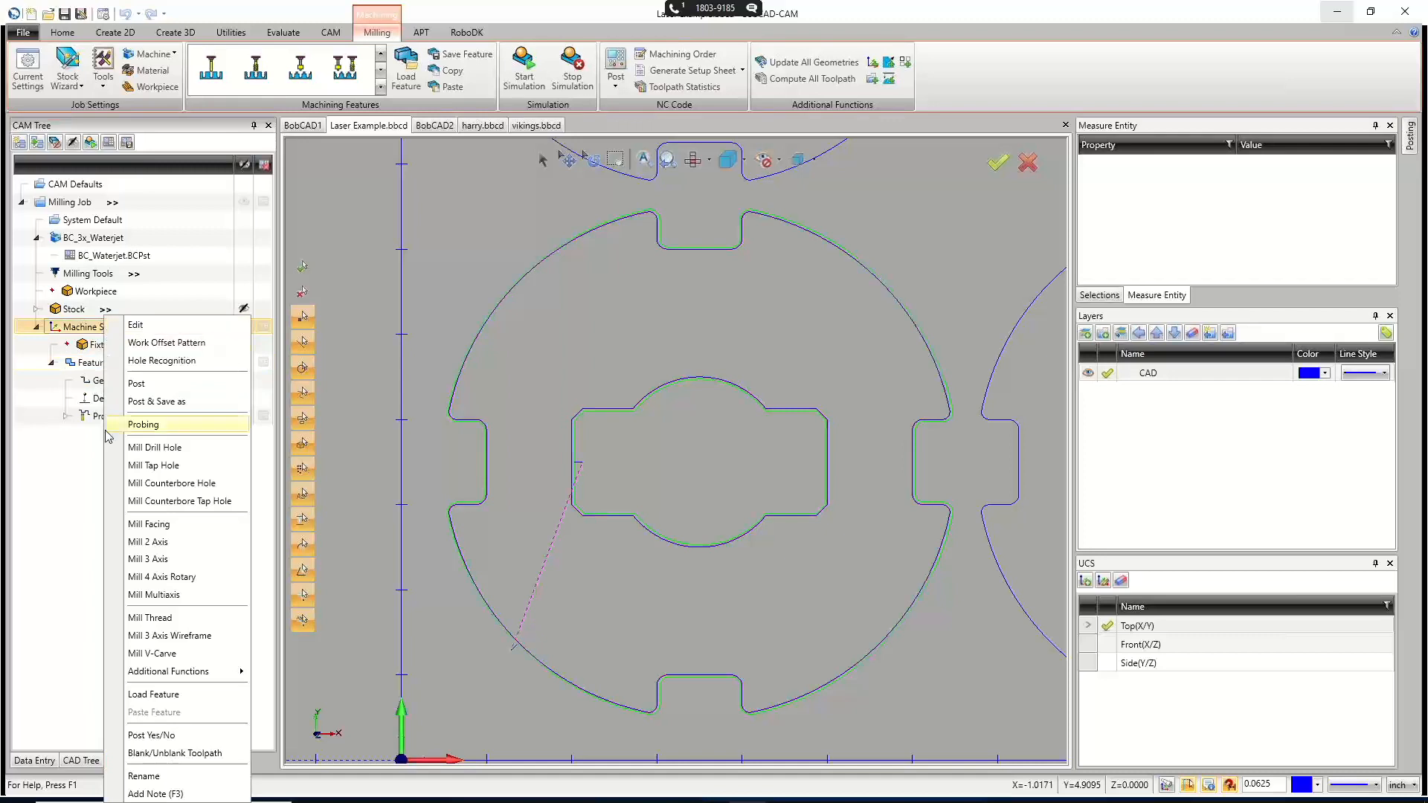
pyautogui.click(88, 470)
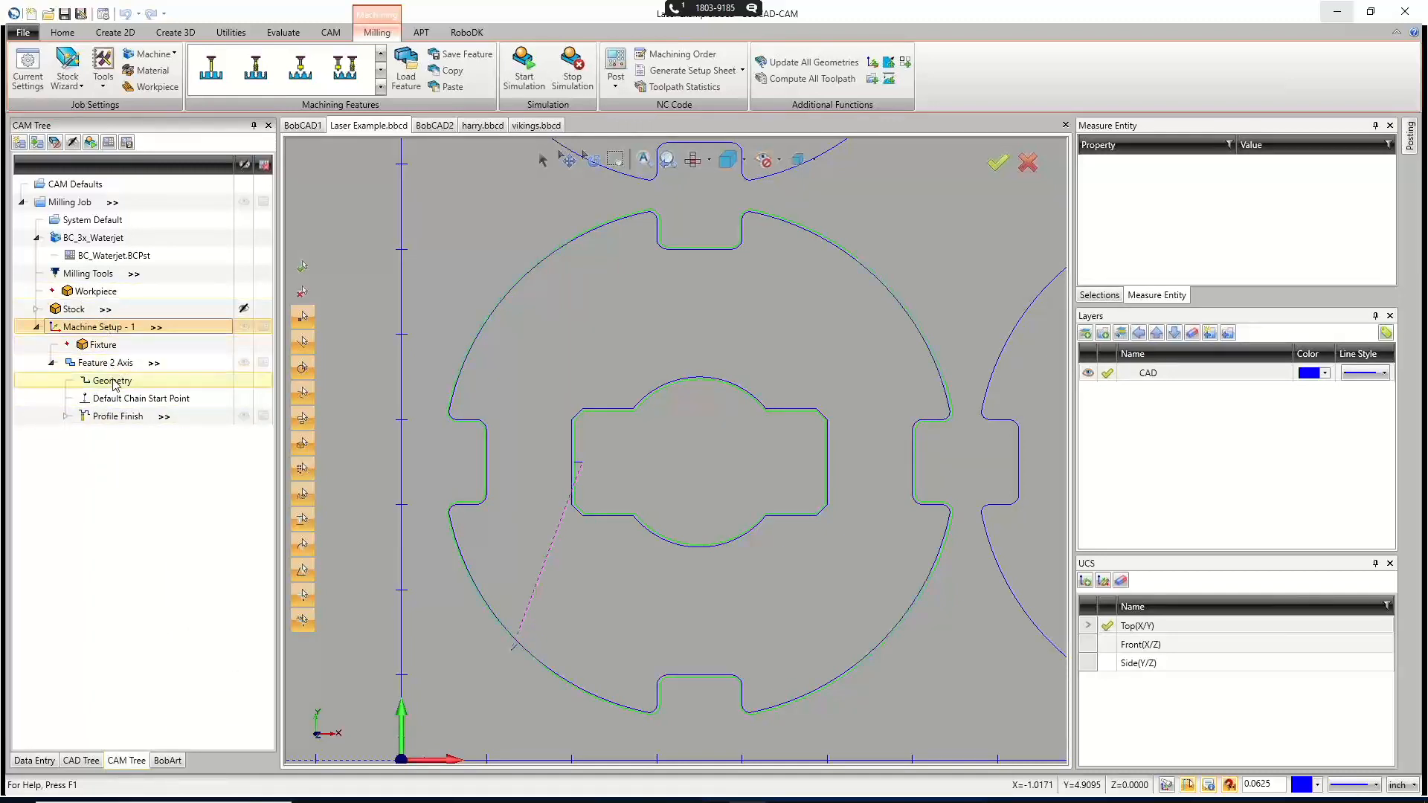
pyautogui.click(113, 381)
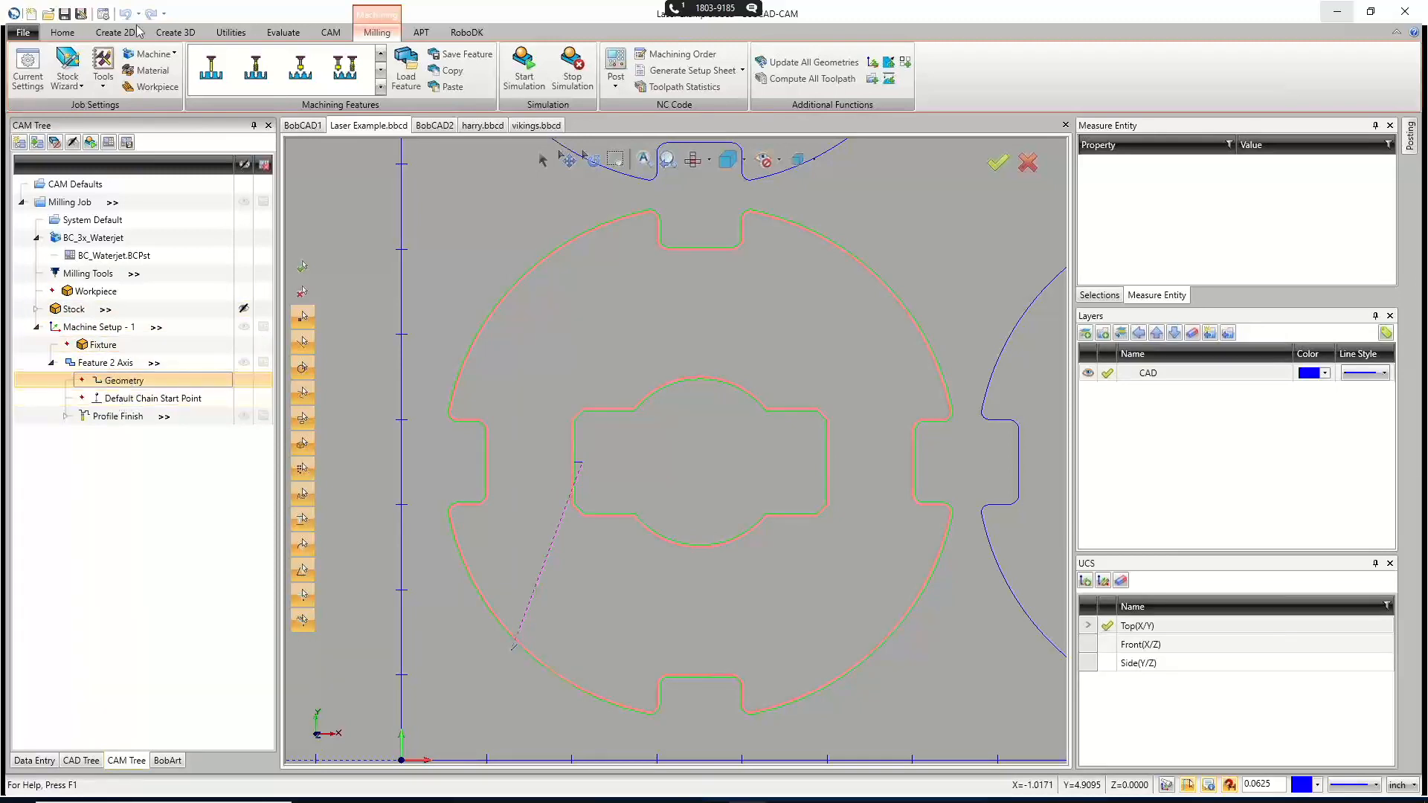
# Place a point at X 3.5, Y 5.1875 between the disc's upper notch and its central cutout.
pyautogui.click(119, 32)
pyautogui.click(24, 65)
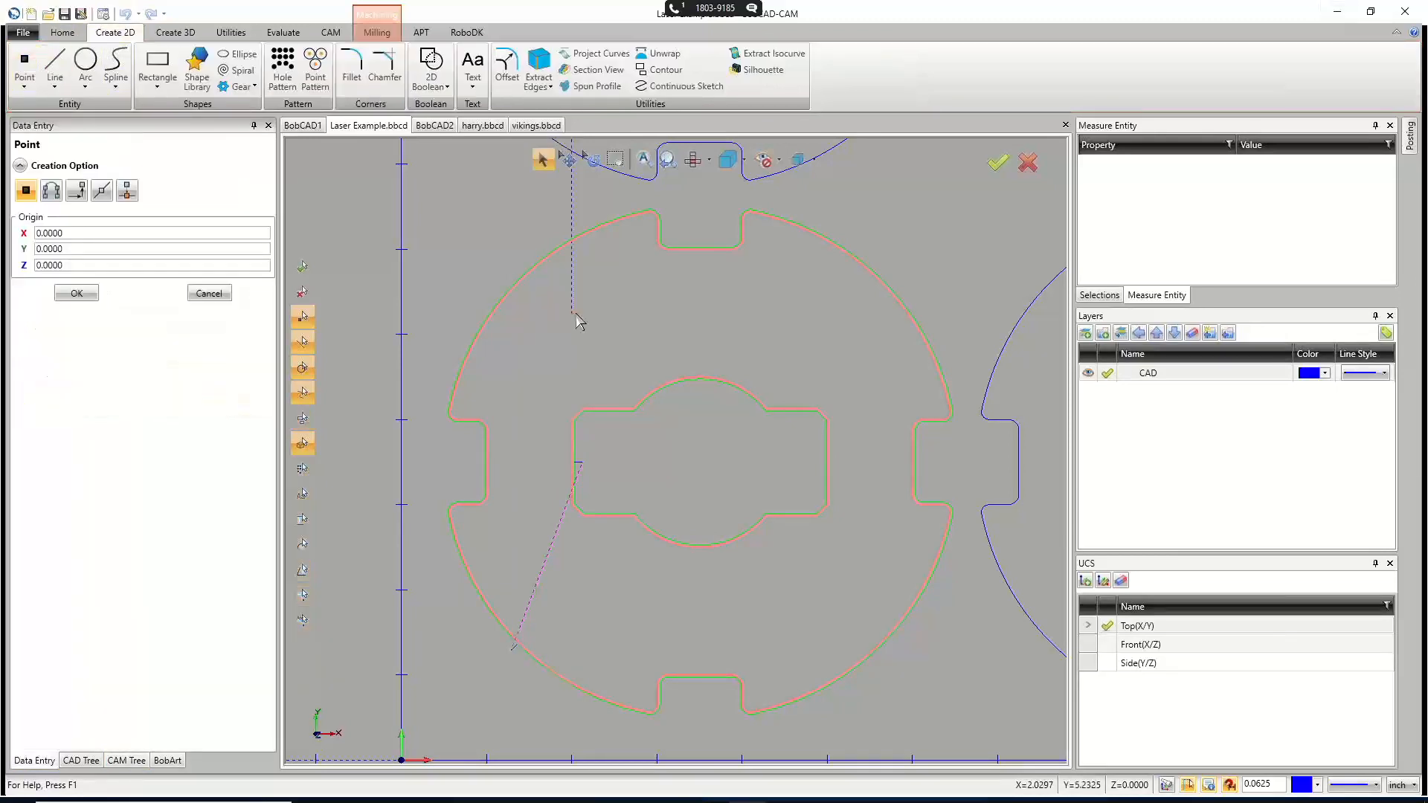
pyautogui.click(699, 319)
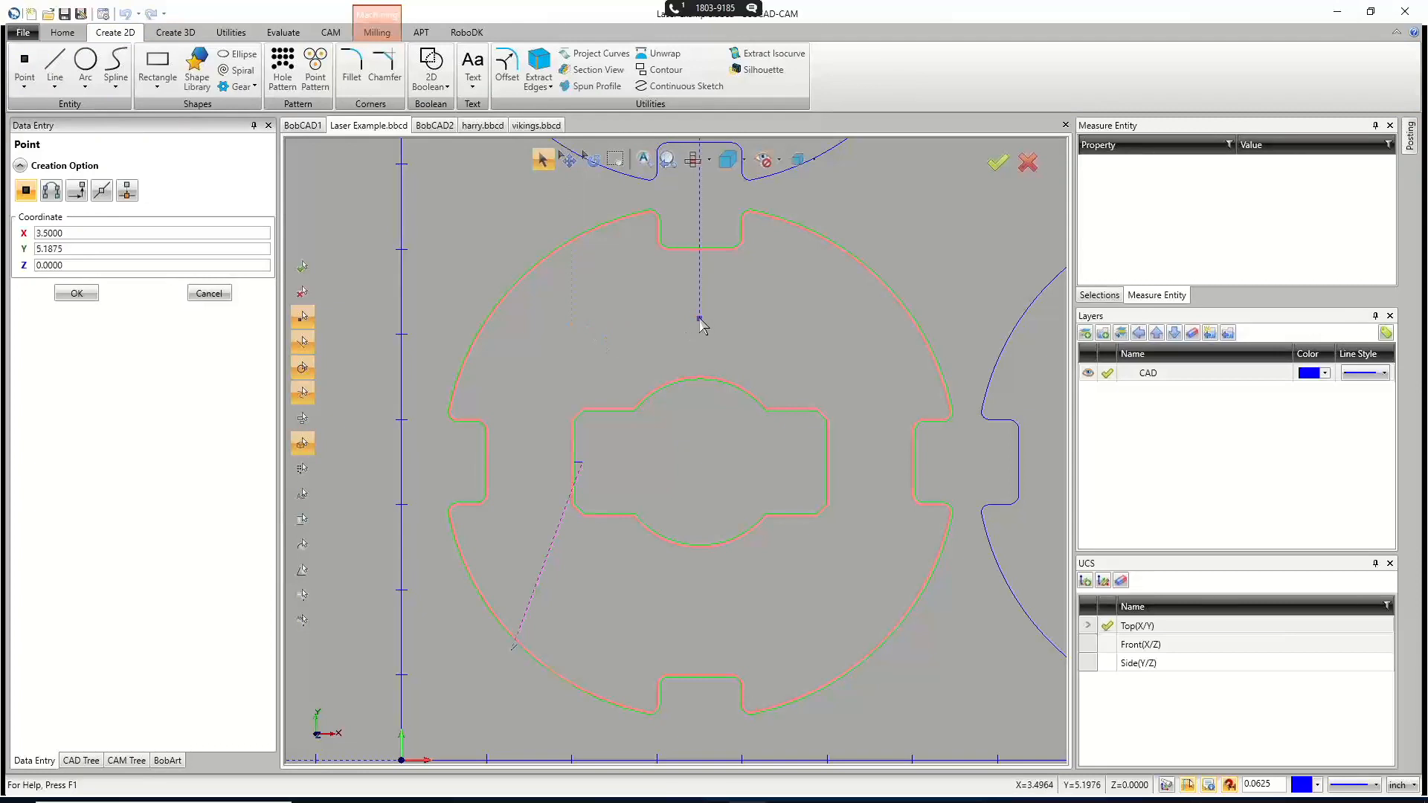
pyautogui.click(209, 294)
pyautogui.click(126, 760)
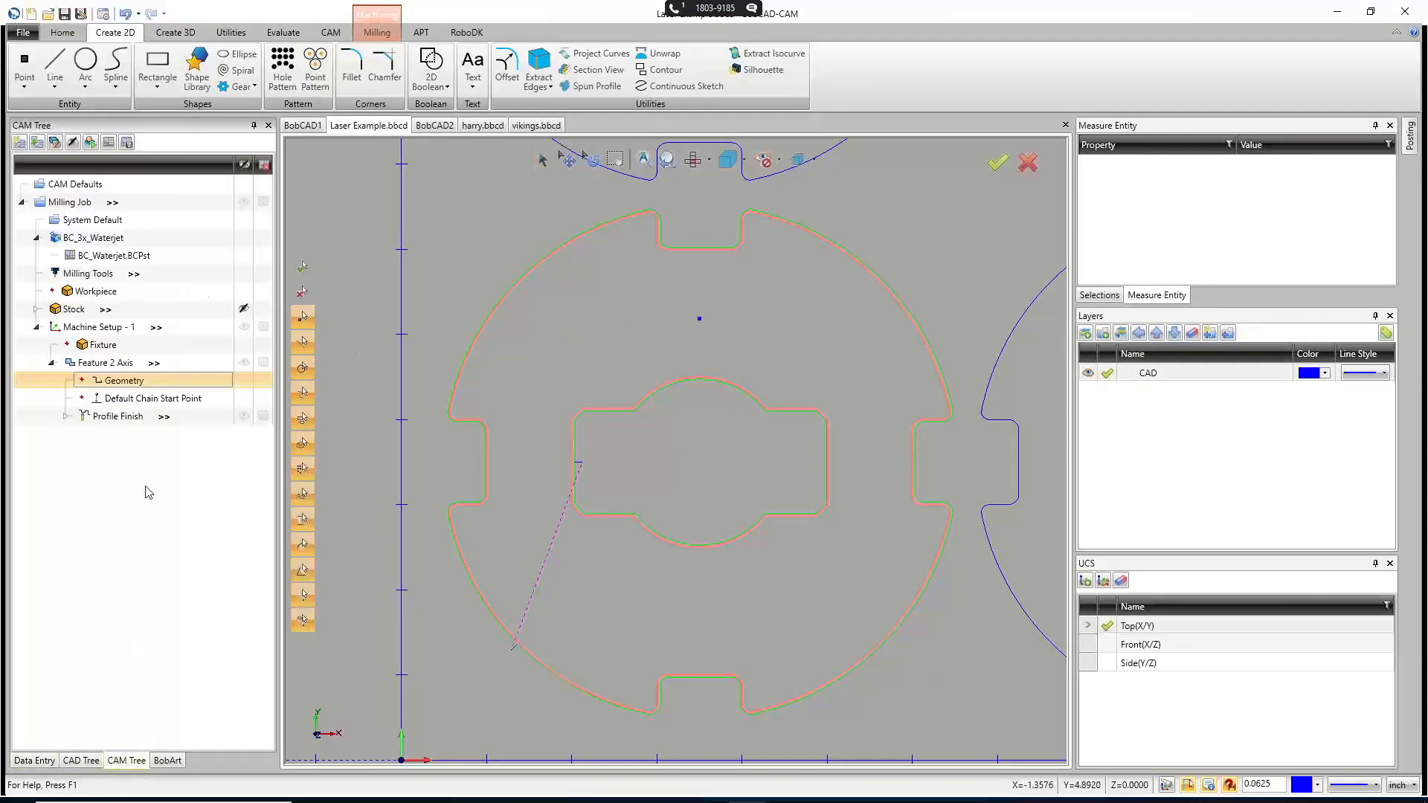
# Try to pick the new point as the geometry of Feature 2 Axis, with point selection enabled.
pyautogui.doubleClick(133, 381)
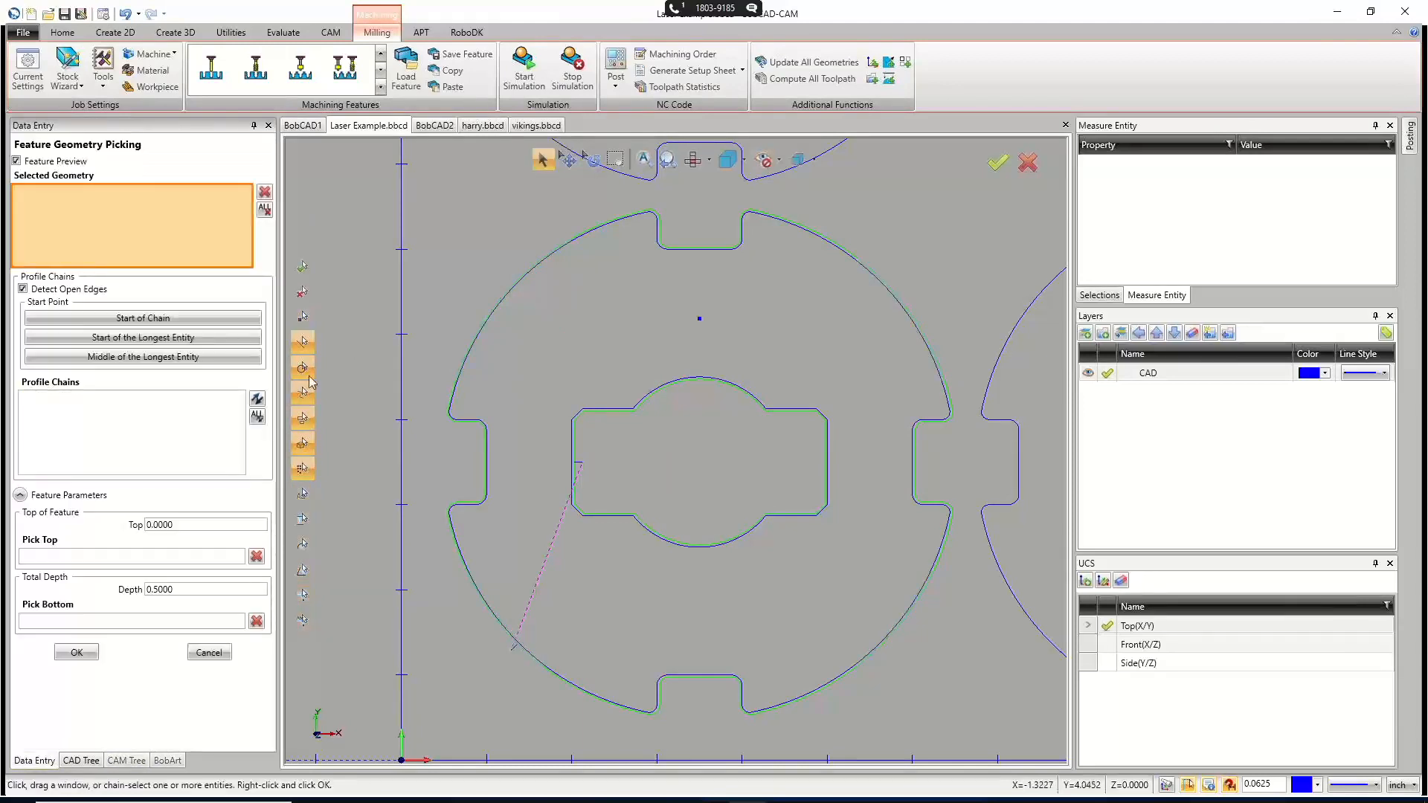
pyautogui.click(305, 319)
pyautogui.click(308, 316)
pyautogui.click(699, 318)
pyautogui.click(209, 653)
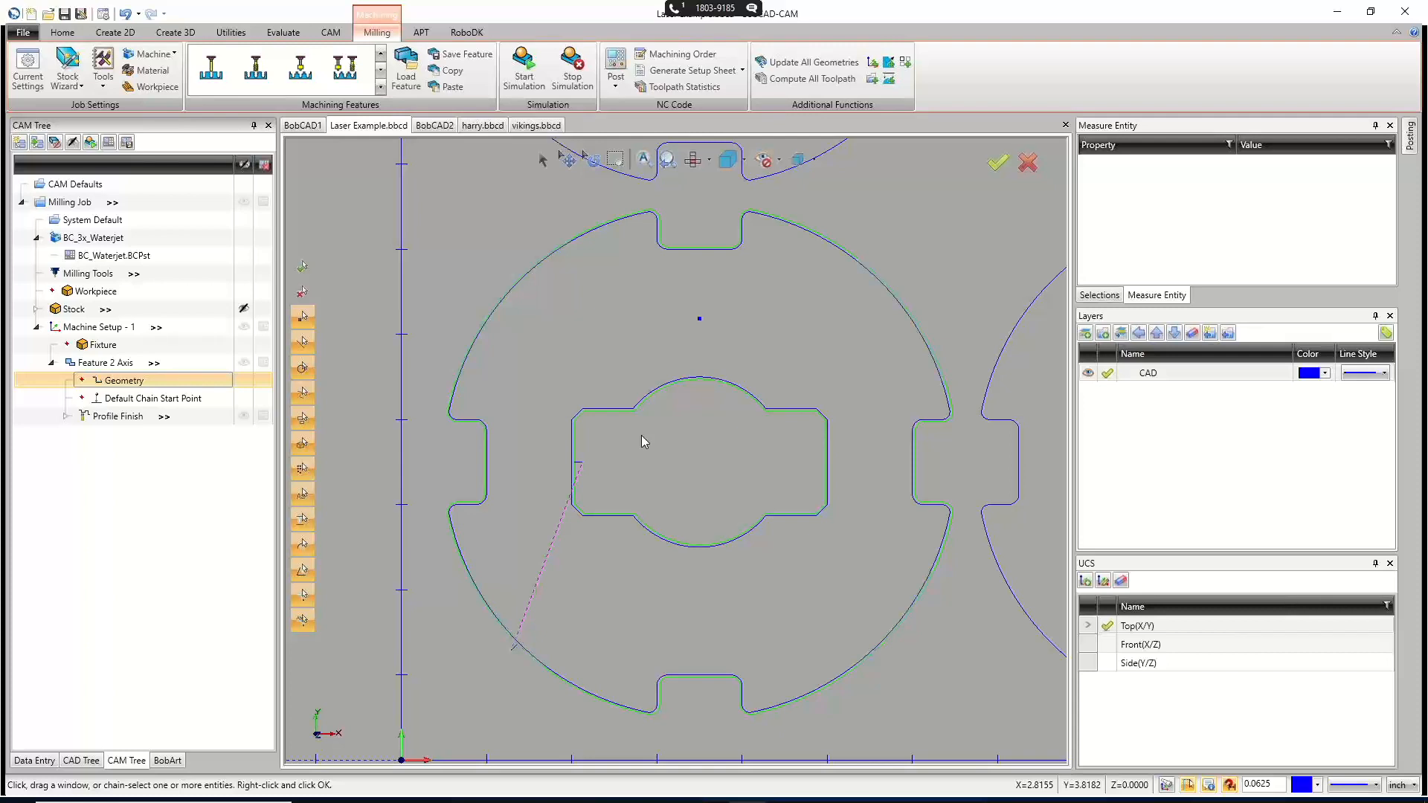
# Check the waterjet tool diameter in the Profile Finish settings without changing them.
pyautogui.scroll(5, 699, 321)
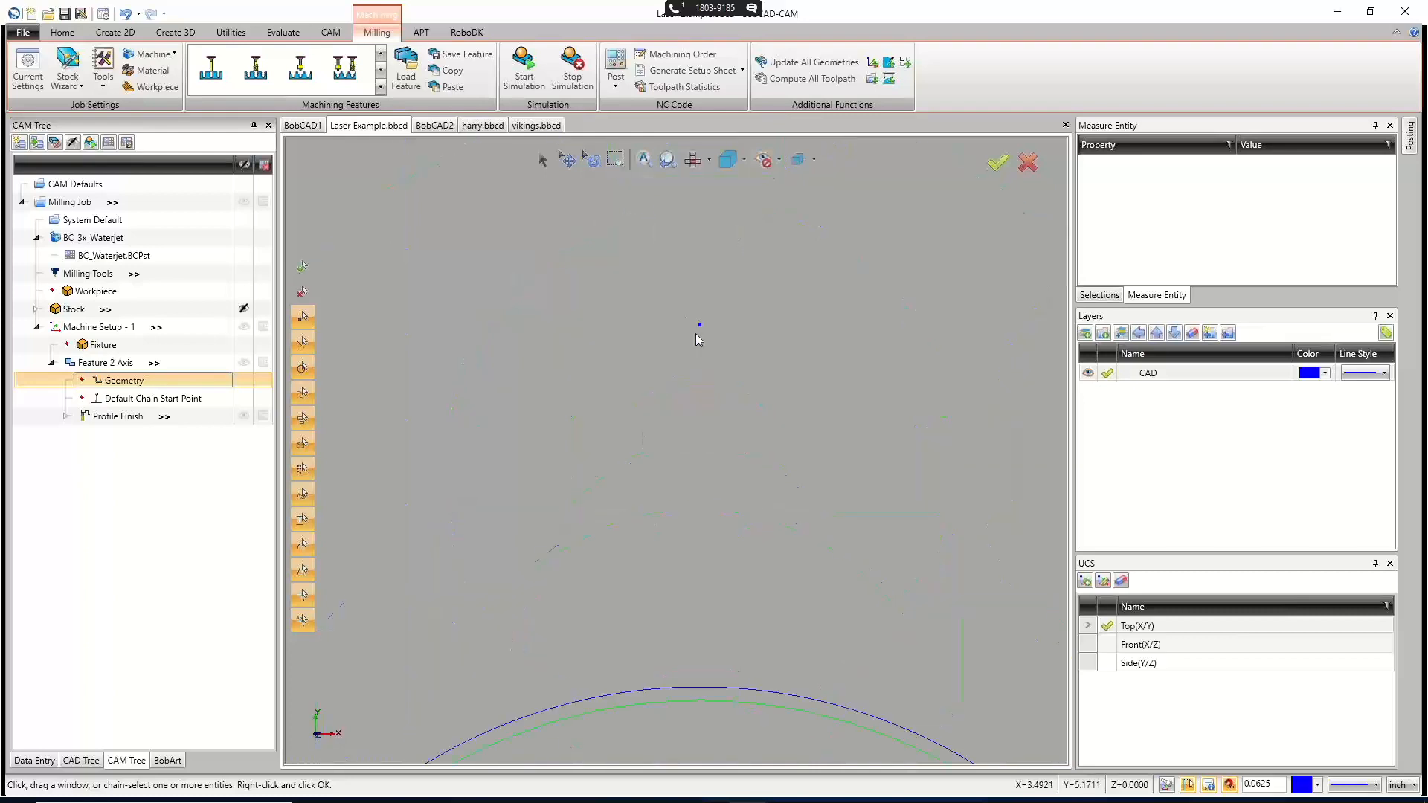
pyautogui.rightClick(120, 418)
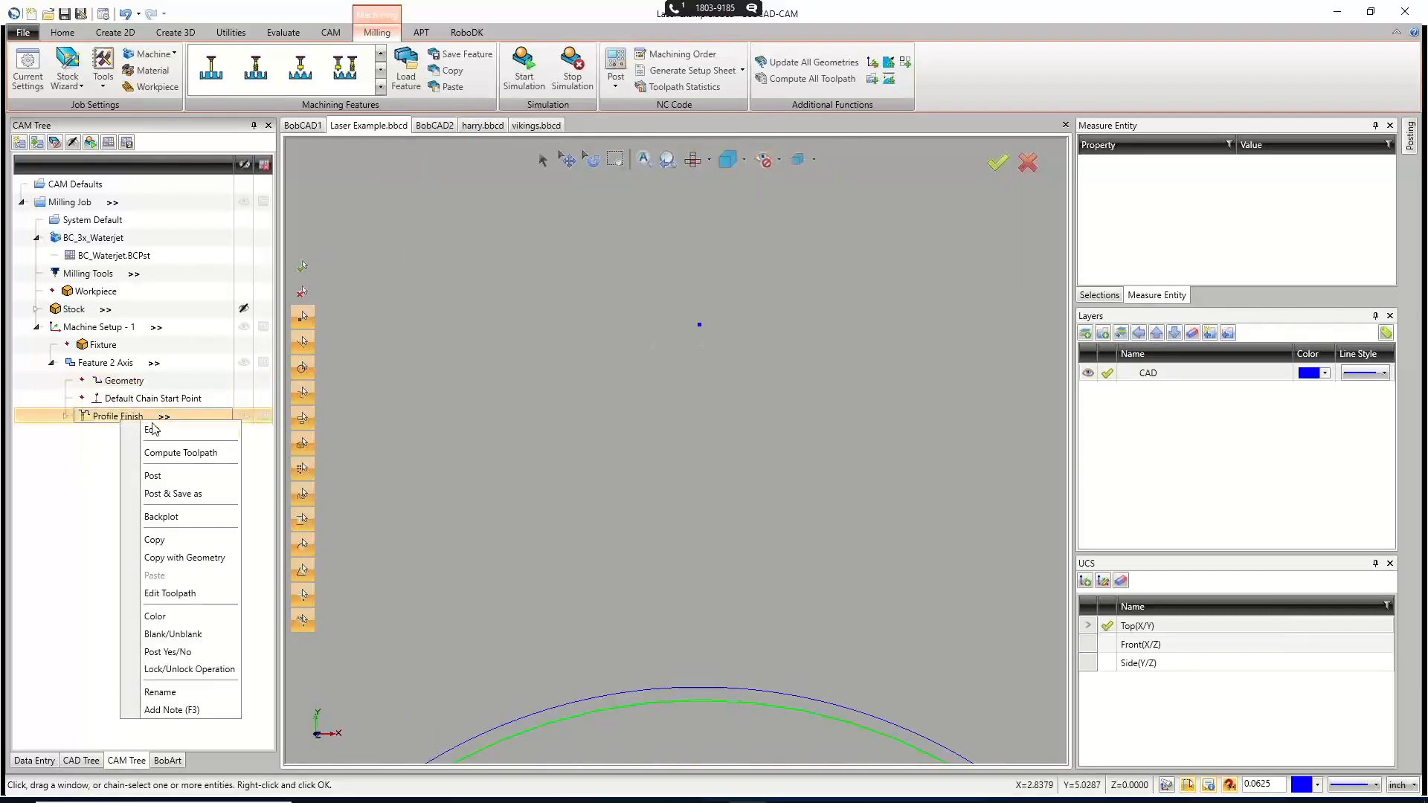
pyautogui.click(153, 430)
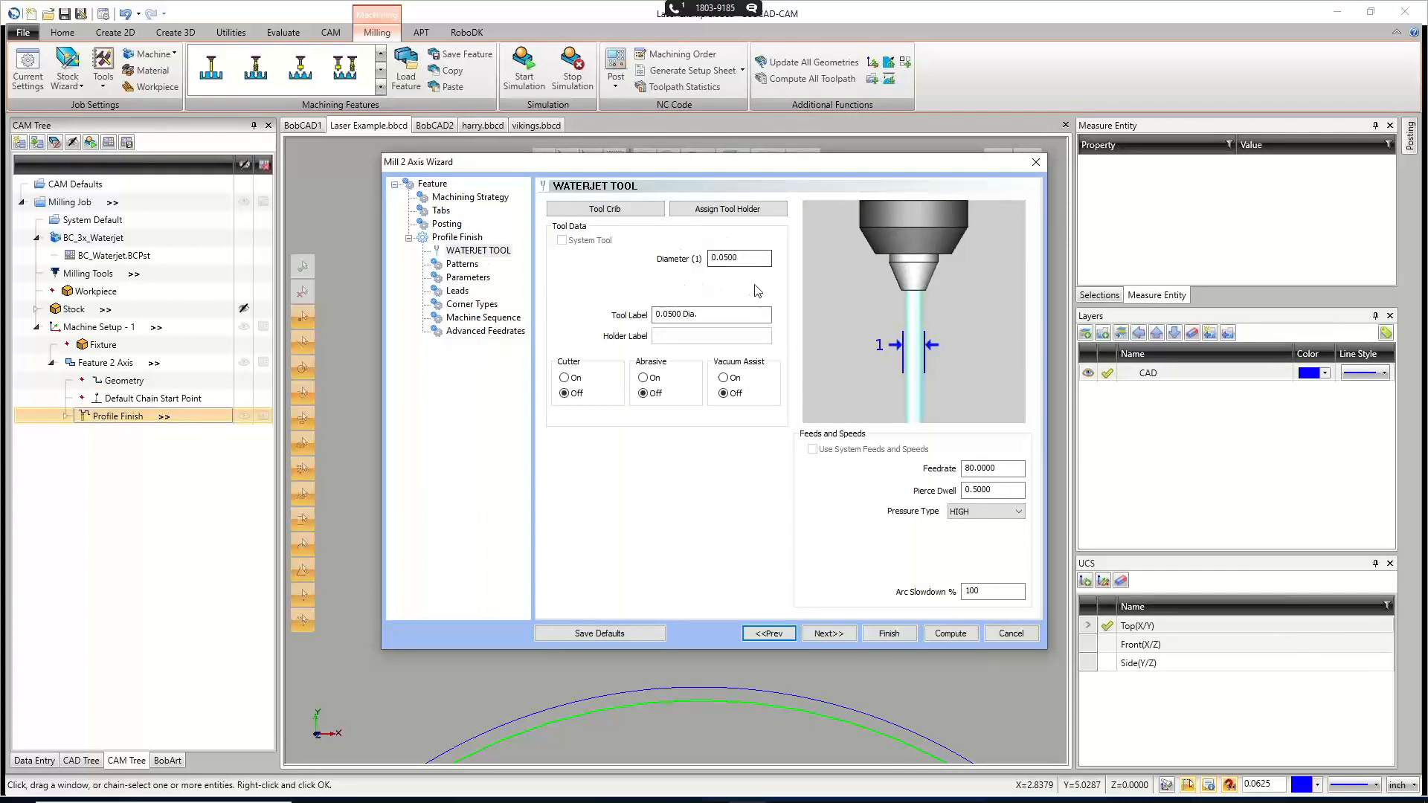
pyautogui.click(1011, 633)
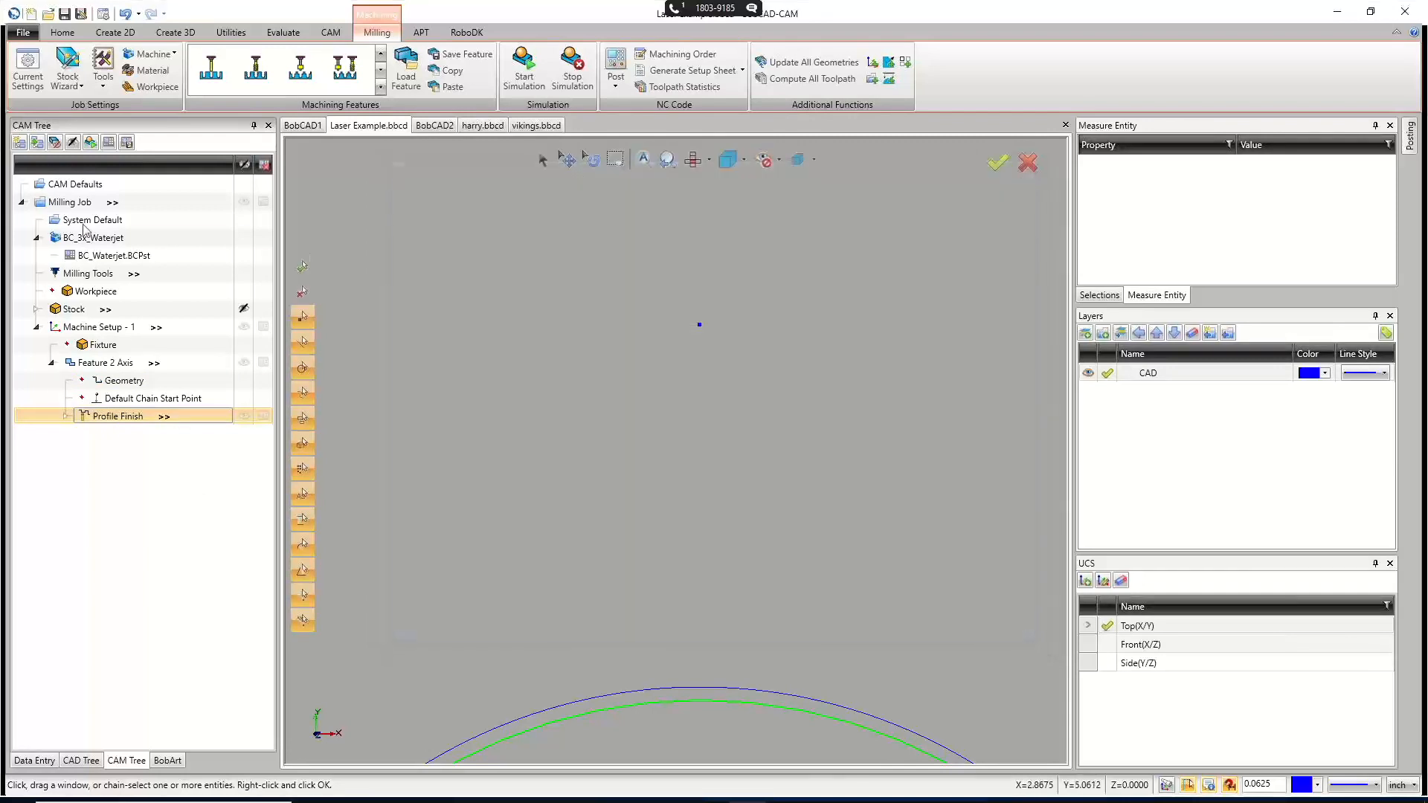
# Draw a full circle of 0.05 diameter centered on the new point.
pyautogui.click(112, 35)
pyautogui.click(85, 63)
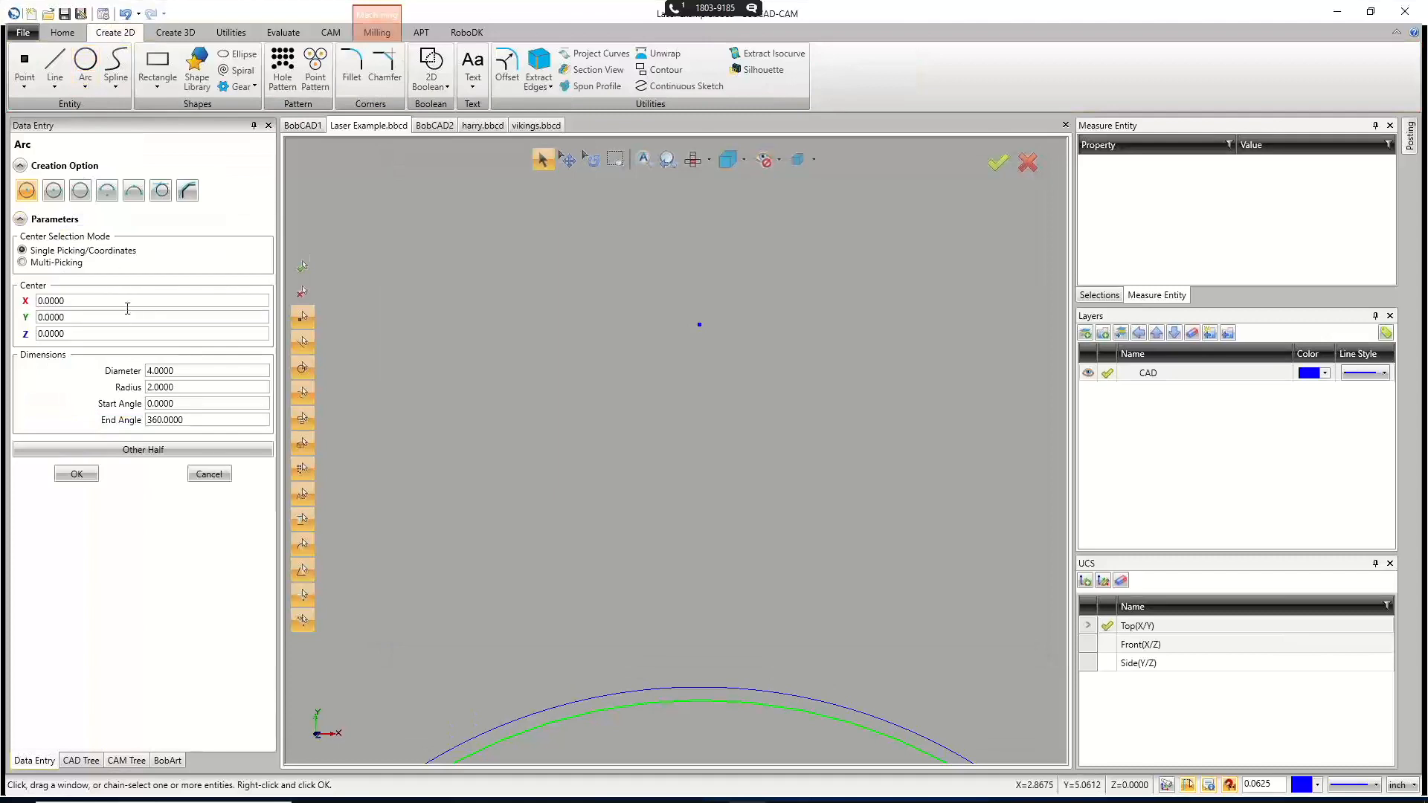
pyautogui.moveTo(182, 374); pyautogui.dragTo(119, 371)
pyautogui.write('.05')
pyautogui.click(187, 386)
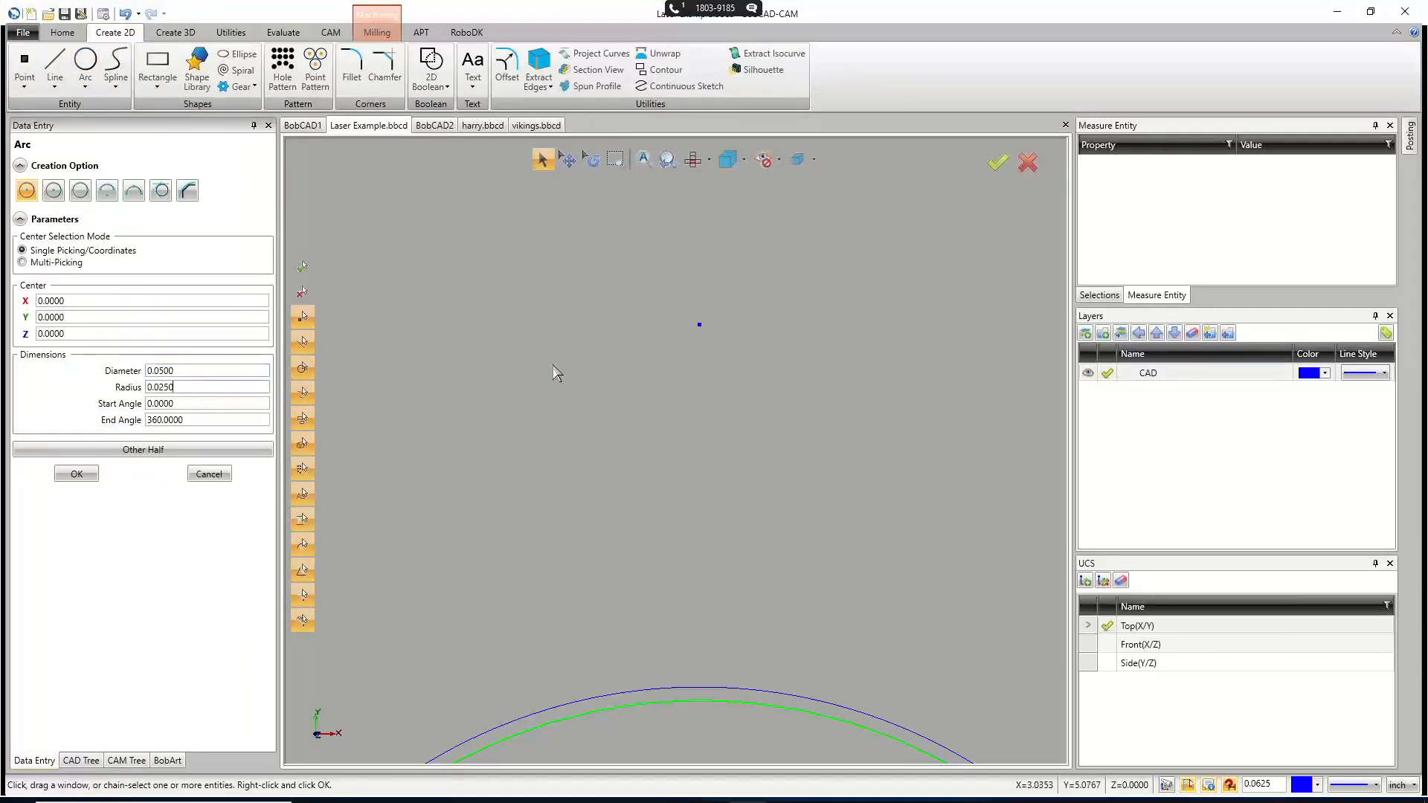
pyautogui.click(700, 326)
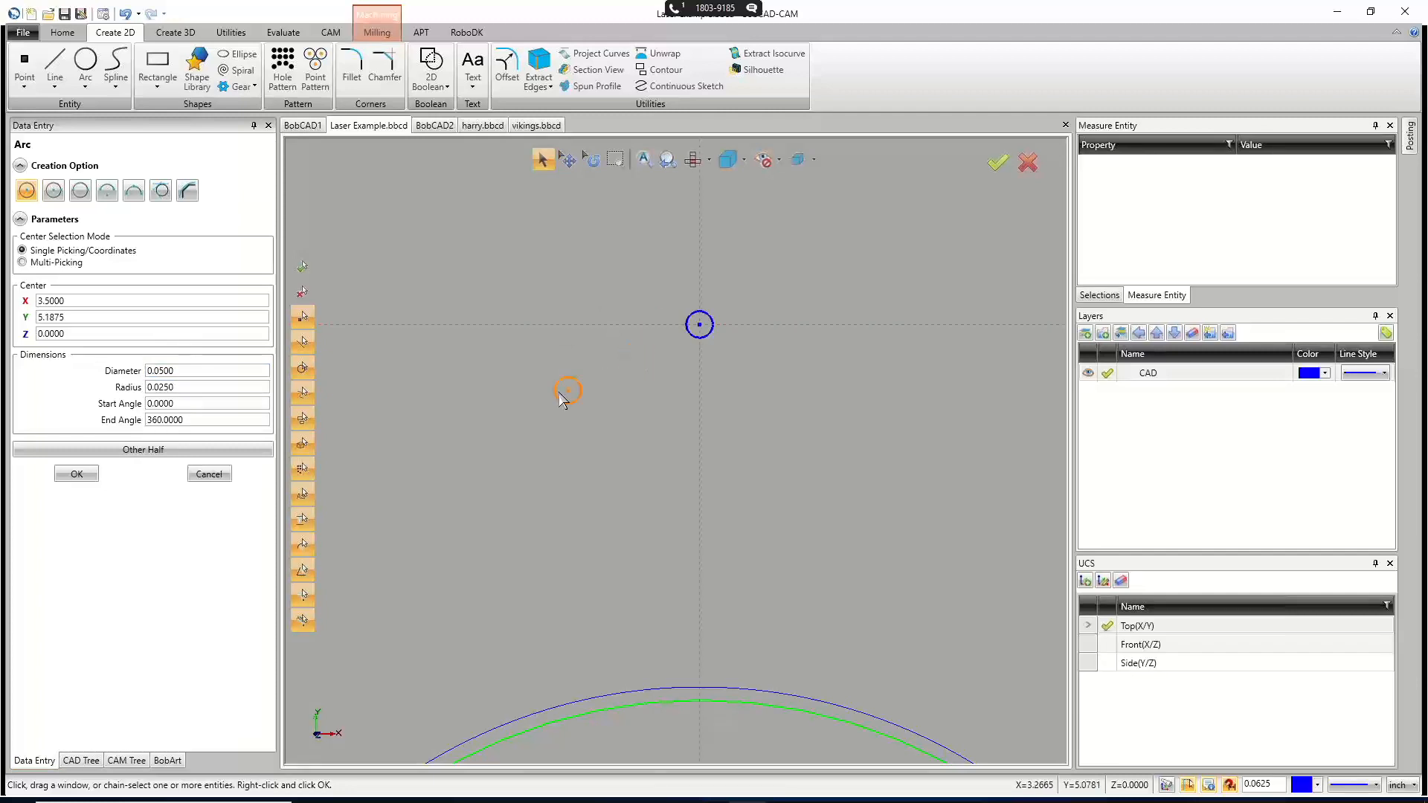
pyautogui.click(218, 473)
# Assign the 0.05 circle as the geometry of Feature 2 Axis and reverse its chain direction.
pyautogui.click(126, 760)
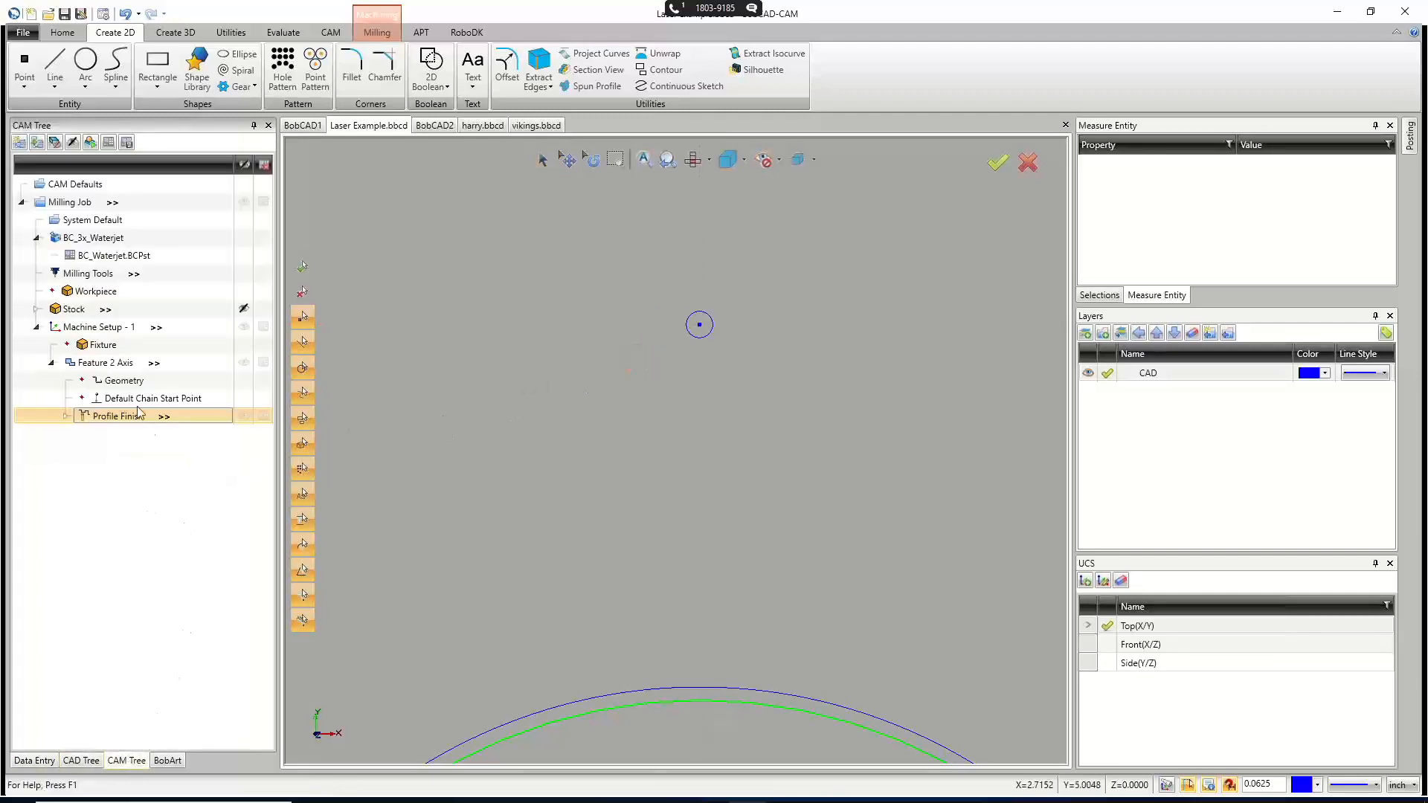
pyautogui.rightClick(118, 382)
pyautogui.click(103, 399)
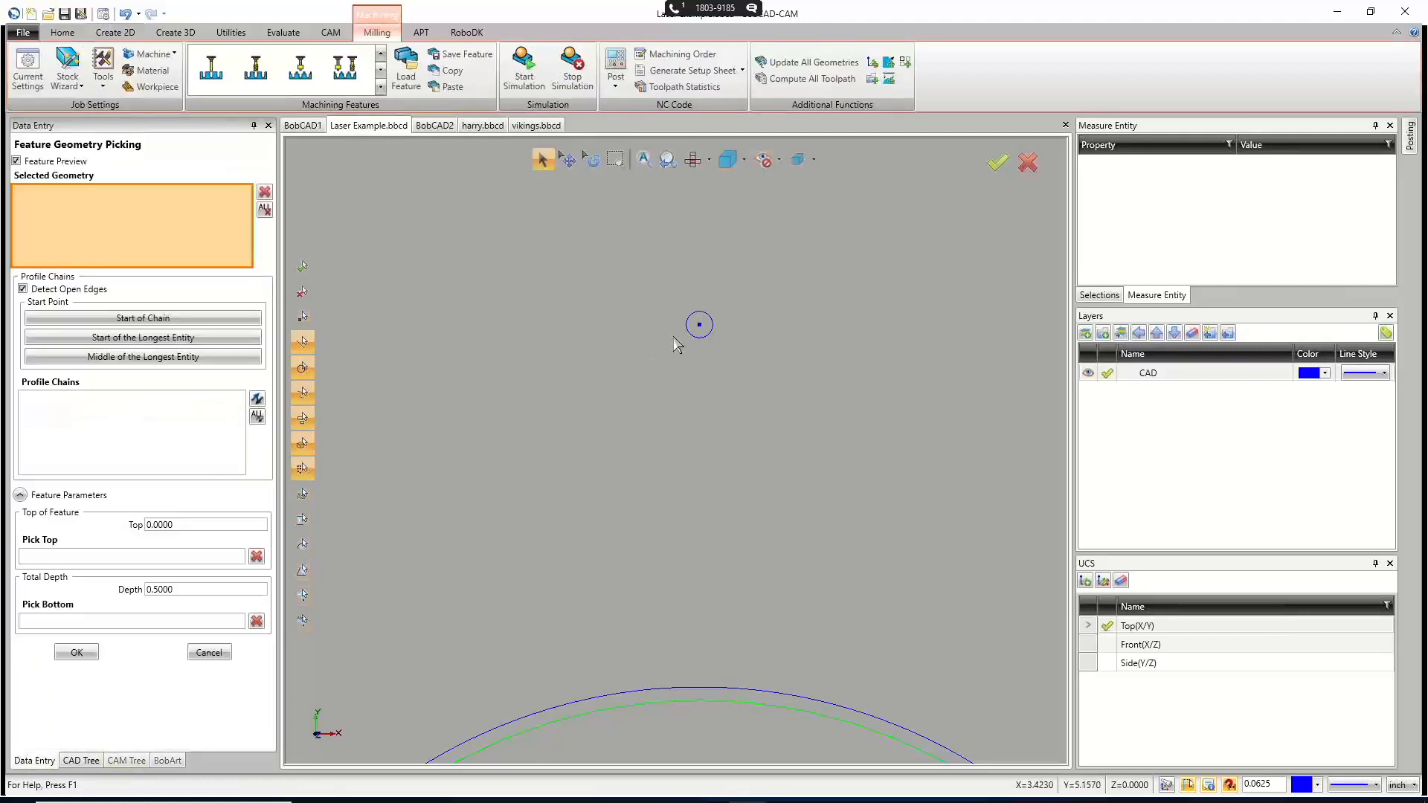
pyautogui.click(697, 340)
pyautogui.scroll(3, 718, 340)
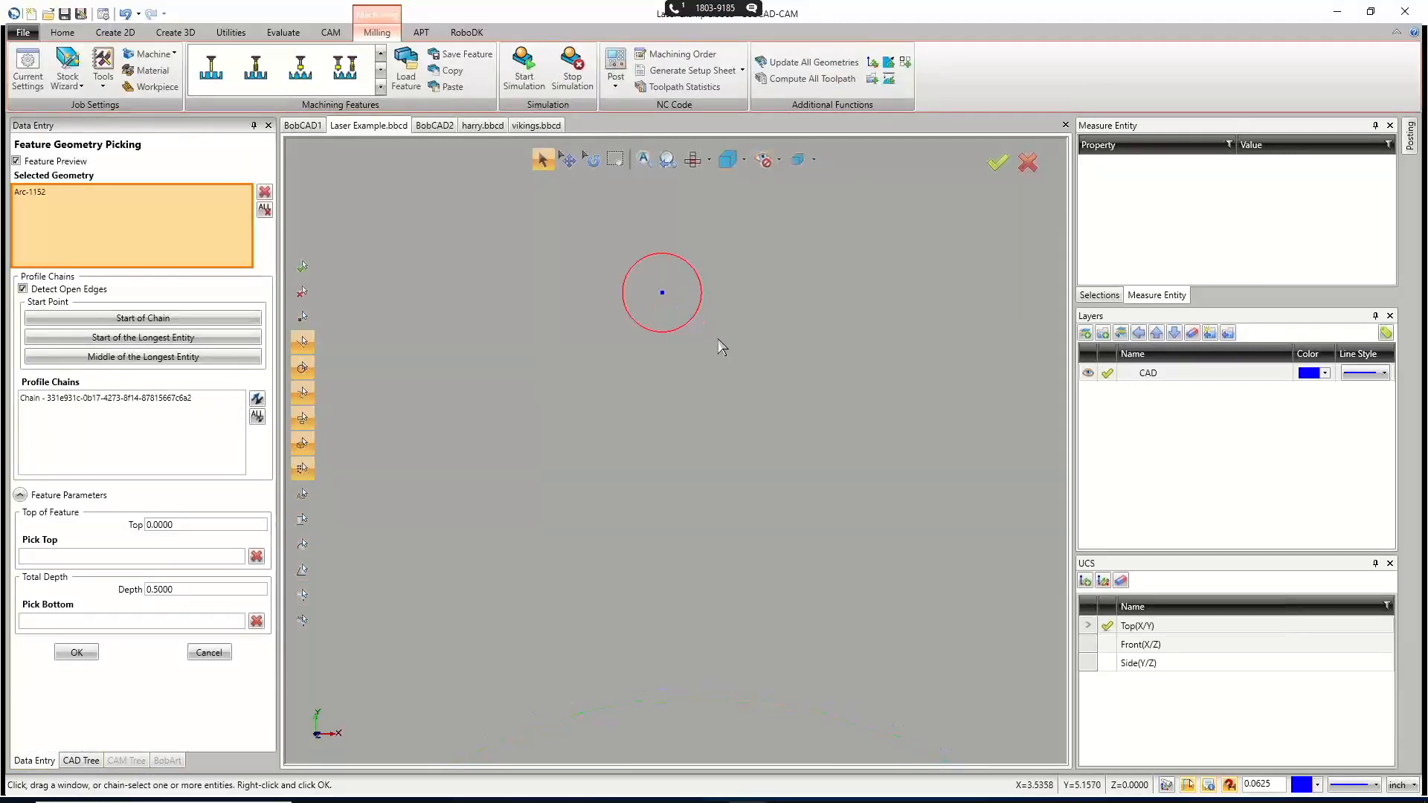
pyautogui.click(132, 392)
pyautogui.scroll(4, 706, 294)
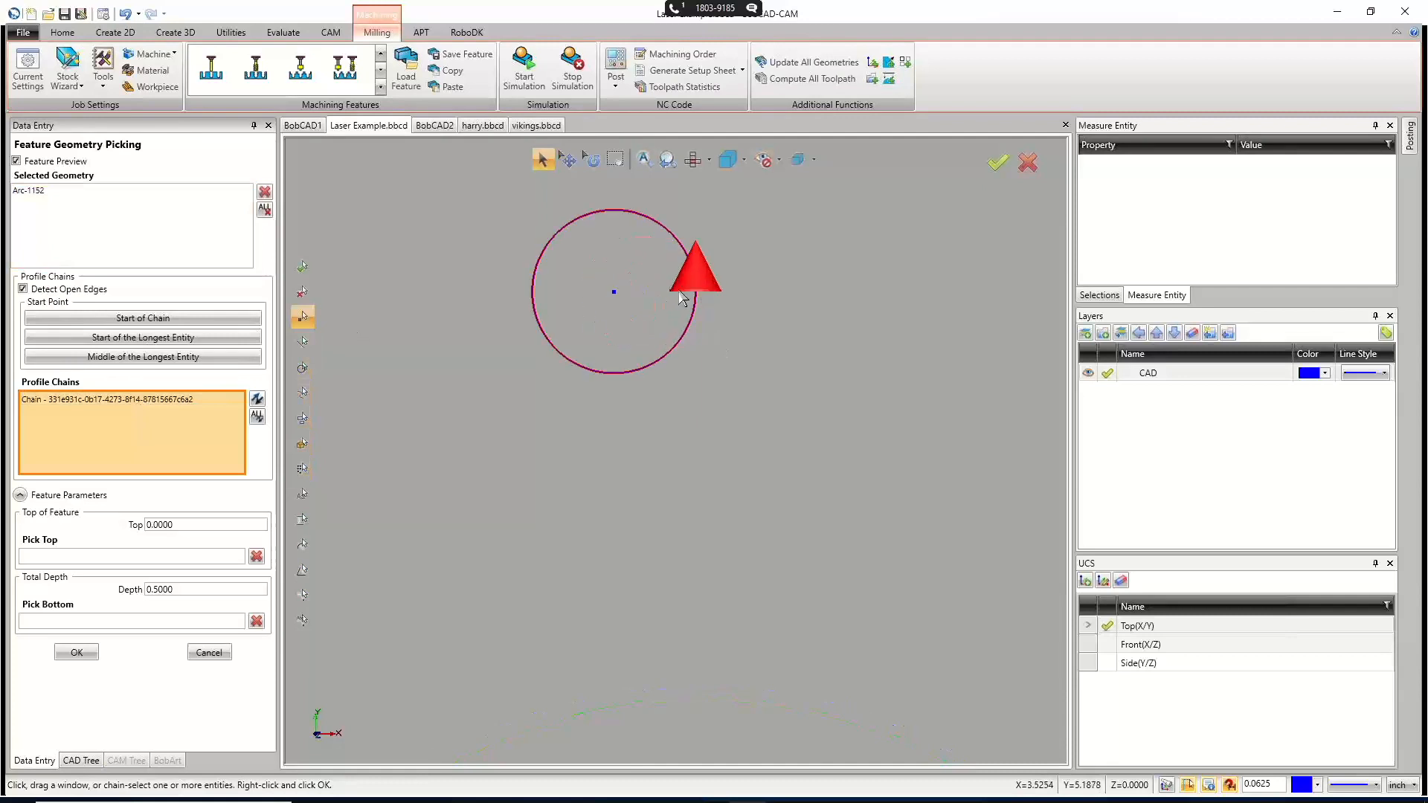
pyautogui.click(699, 278)
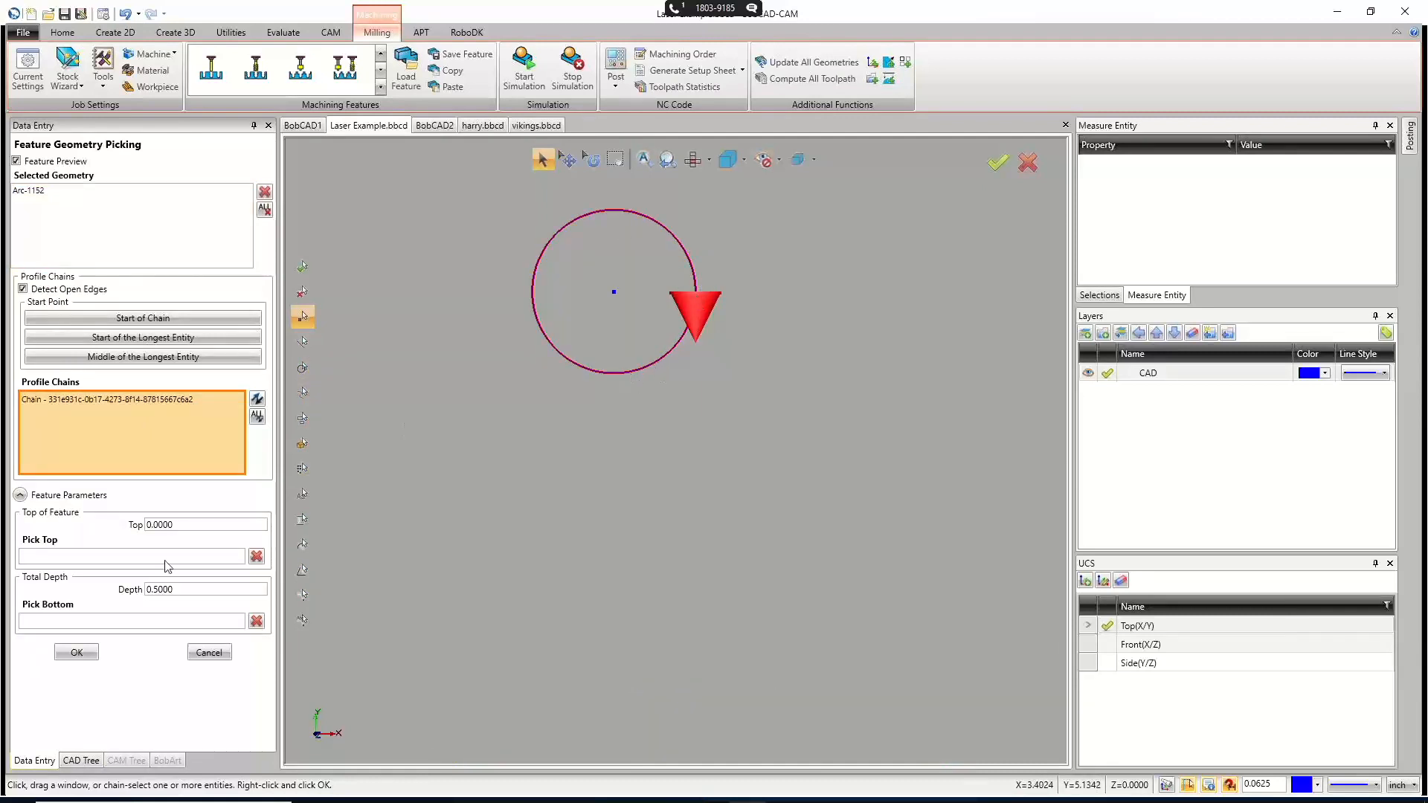
pyautogui.click(74, 652)
# Compute the Profile Finish toolpath and inspect the small circle for a resulting cut.
pyautogui.rightClick(107, 419)
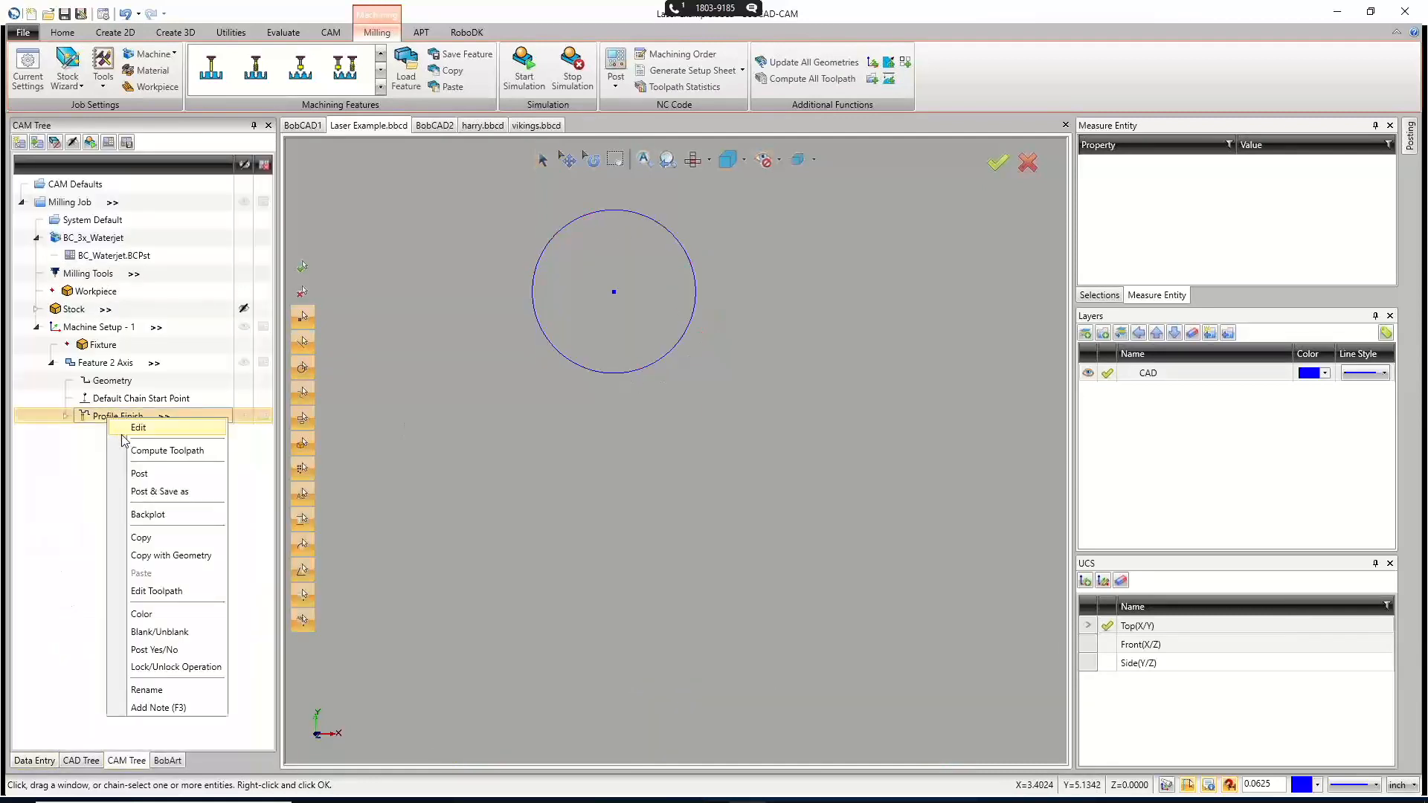
pyautogui.click(139, 453)
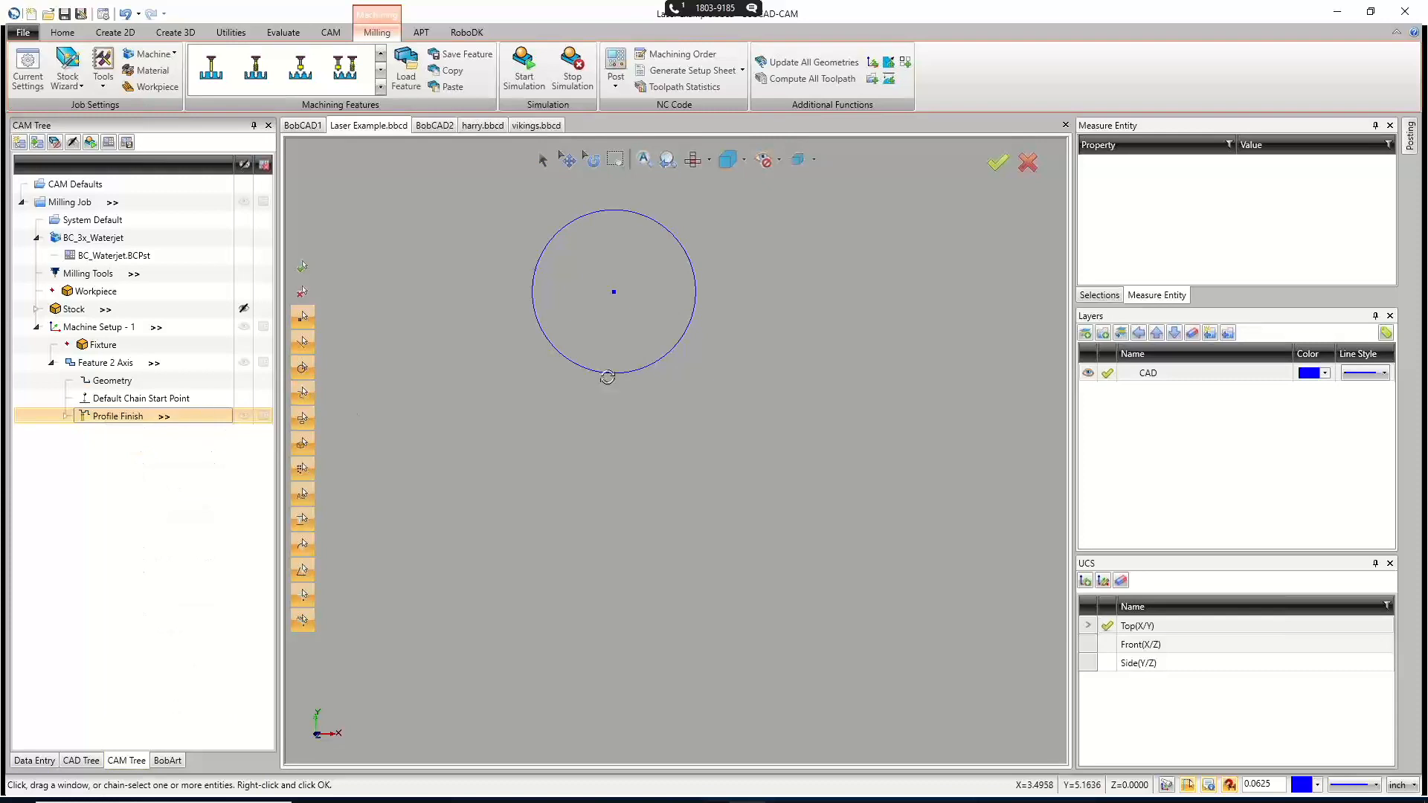
pyautogui.moveTo(605, 372); pyautogui.dragTo(606, 346, button='middle')
pyautogui.scroll(-6, 605, 346)
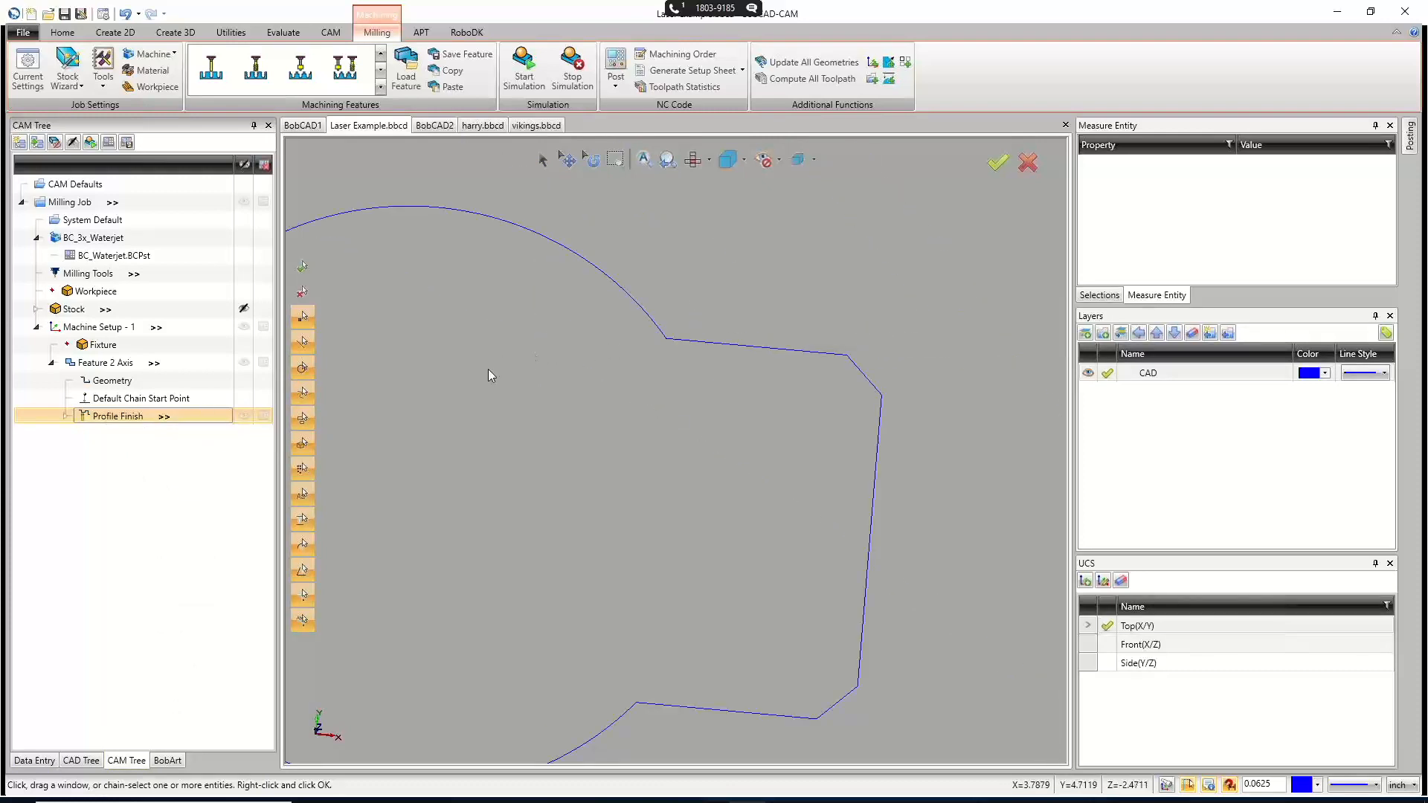
pyautogui.press('Home')
pyautogui.scroll(8, 615, 348)
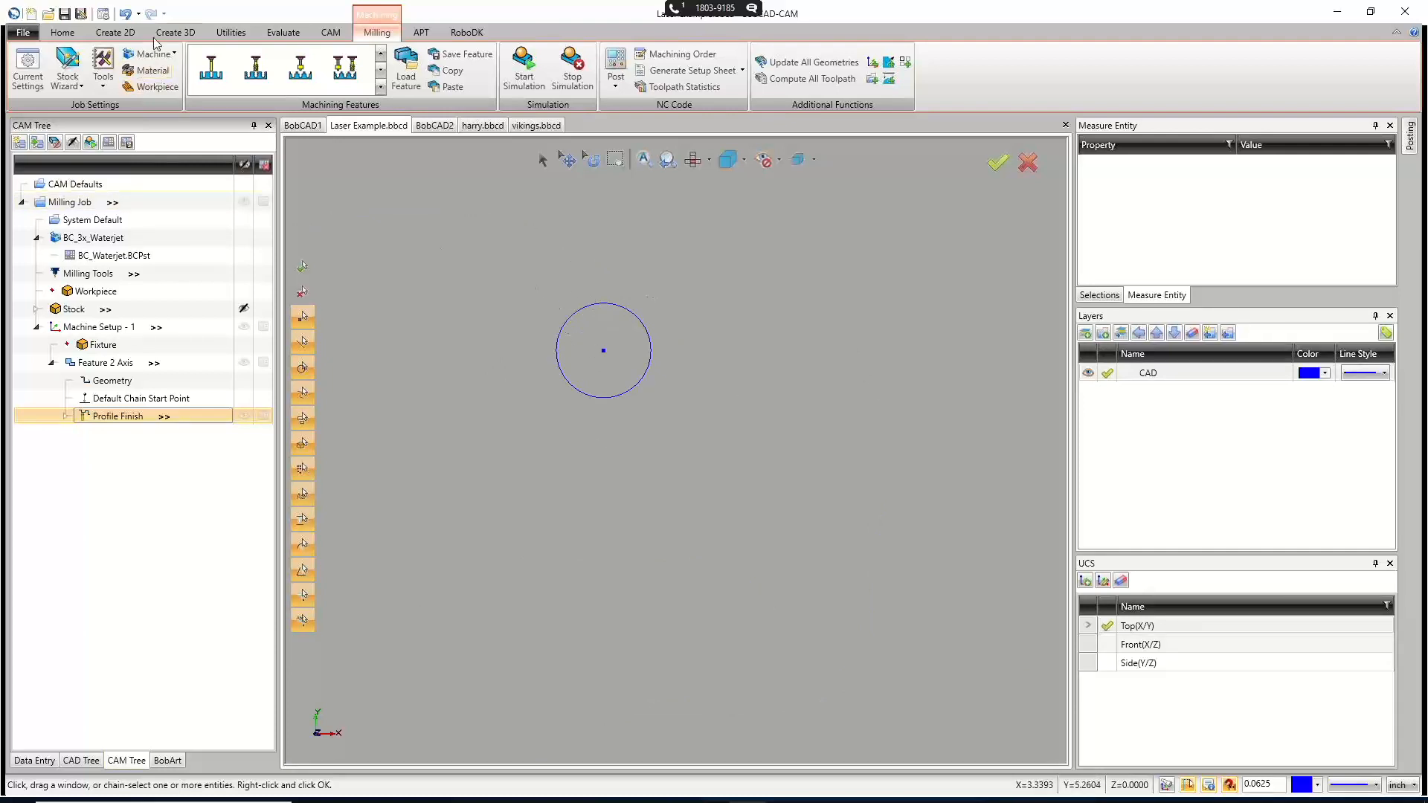
# Draw a concentric full circle of 0.06 diameter on the same center point.
pyautogui.click(115, 32)
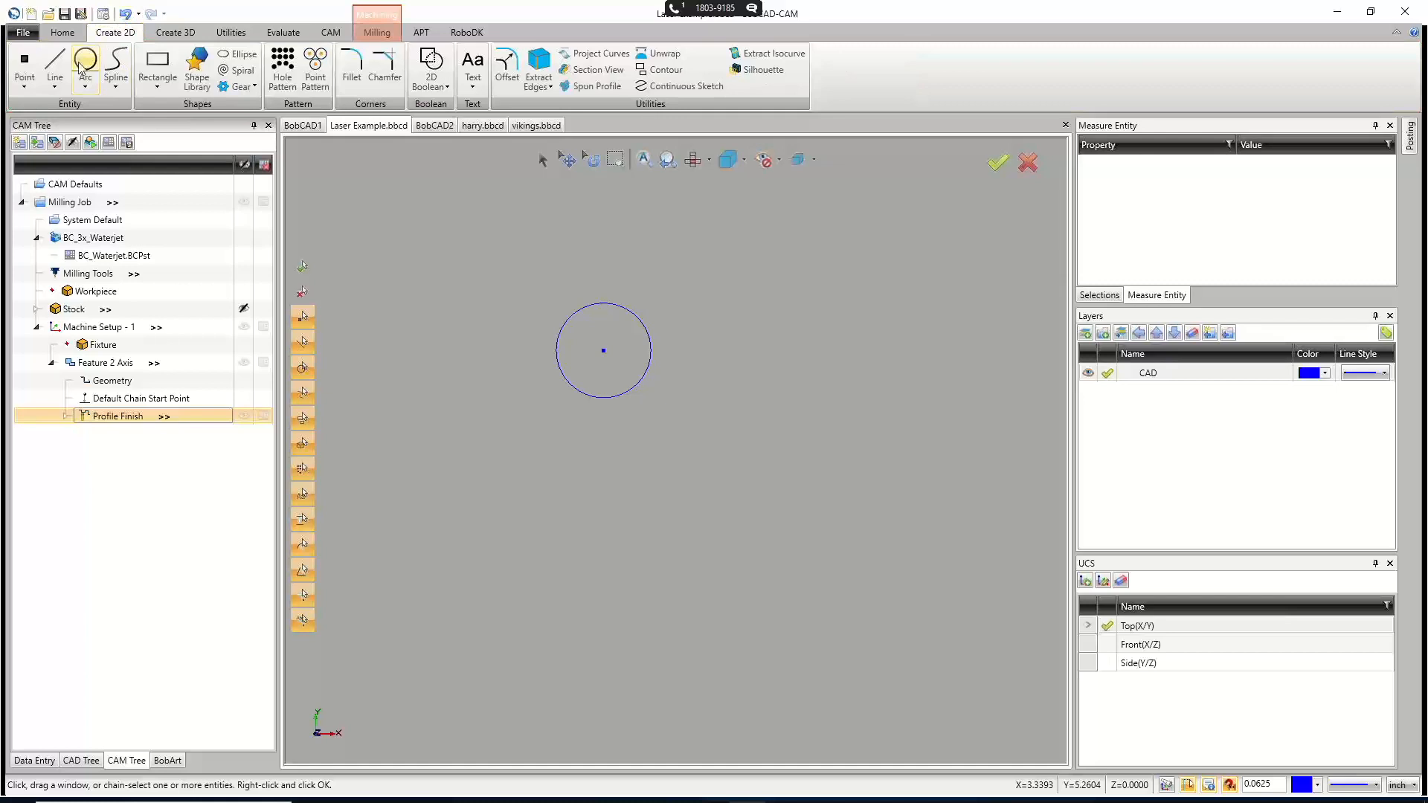
pyautogui.click(85, 63)
pyautogui.moveTo(170, 370); pyautogui.dragTo(130, 390)
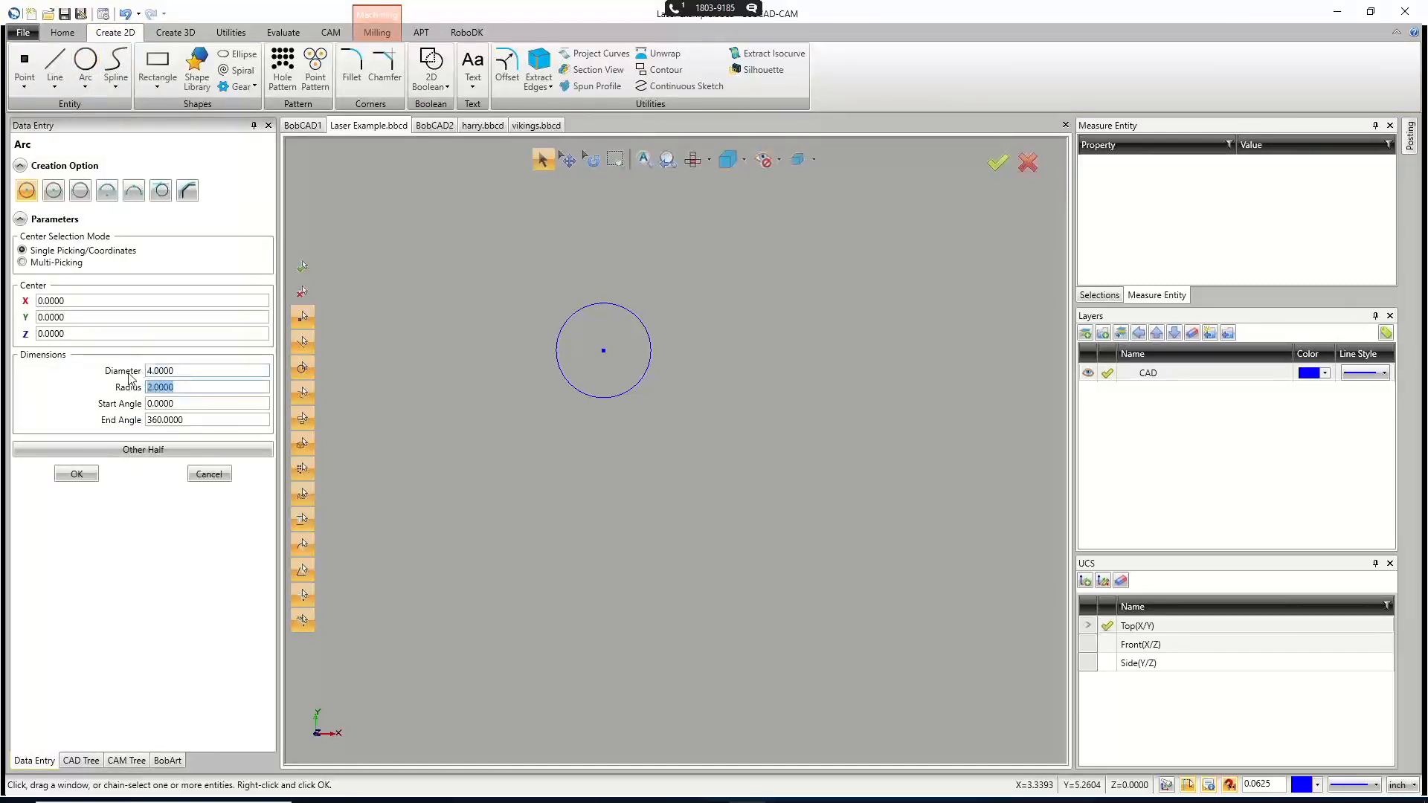
pyautogui.moveTo(179, 370); pyautogui.dragTo(146, 372)
pyautogui.write('.06')
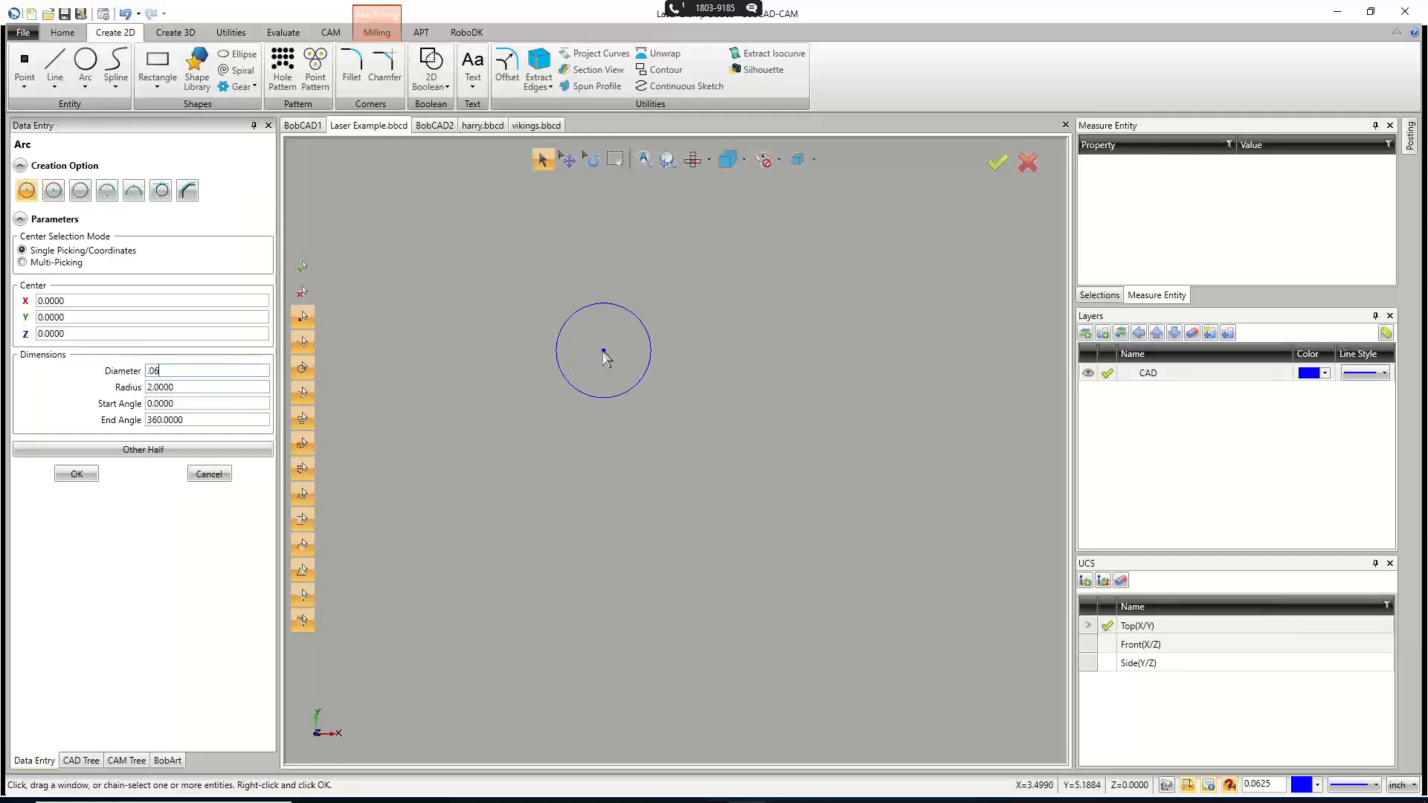
pyautogui.press('Return')
pyautogui.click(603, 351)
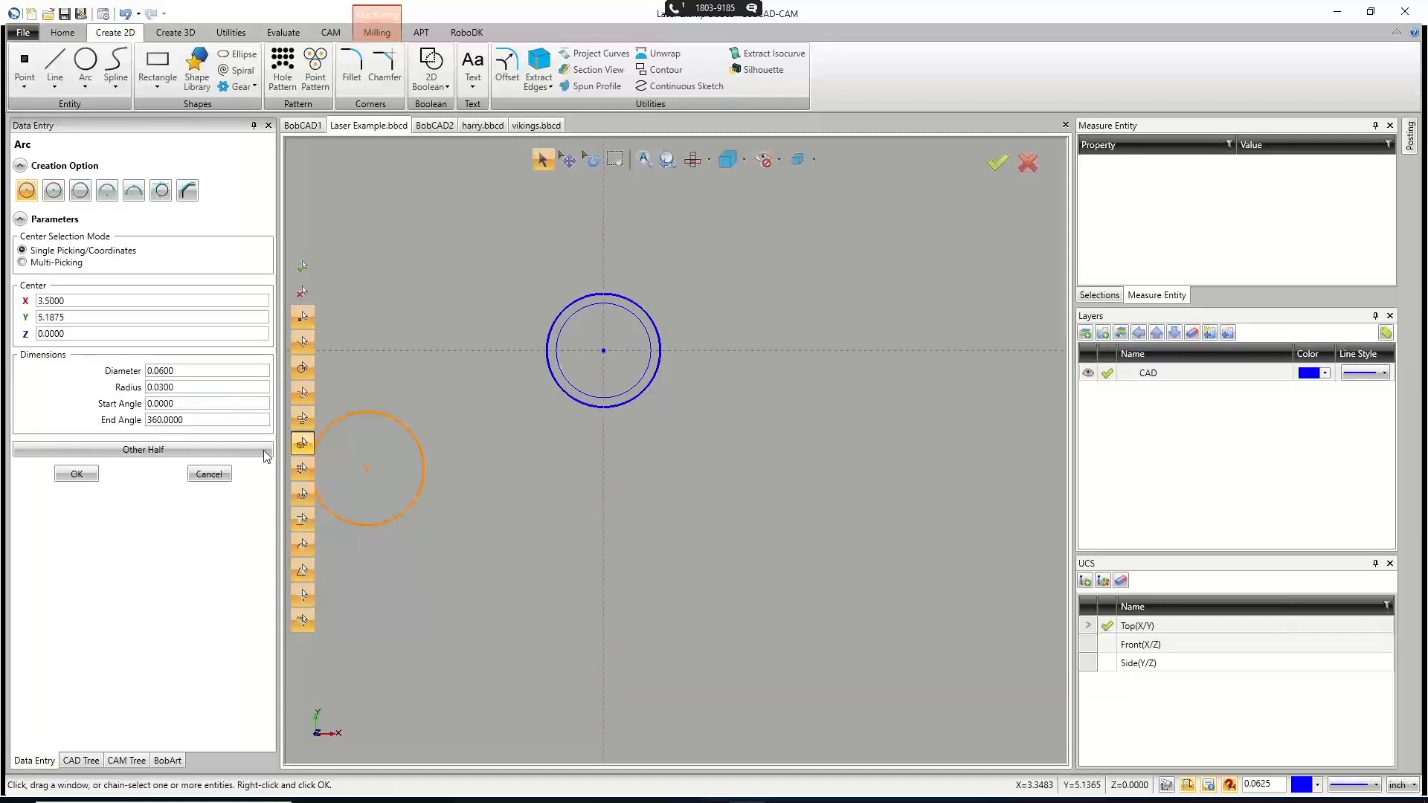
# Reassign the Feature 2 Axis geometry to the 0.06 circle with its chain reversed, and compute the Profile Finish toolpath.
pyautogui.click(209, 474)
pyautogui.click(128, 759)
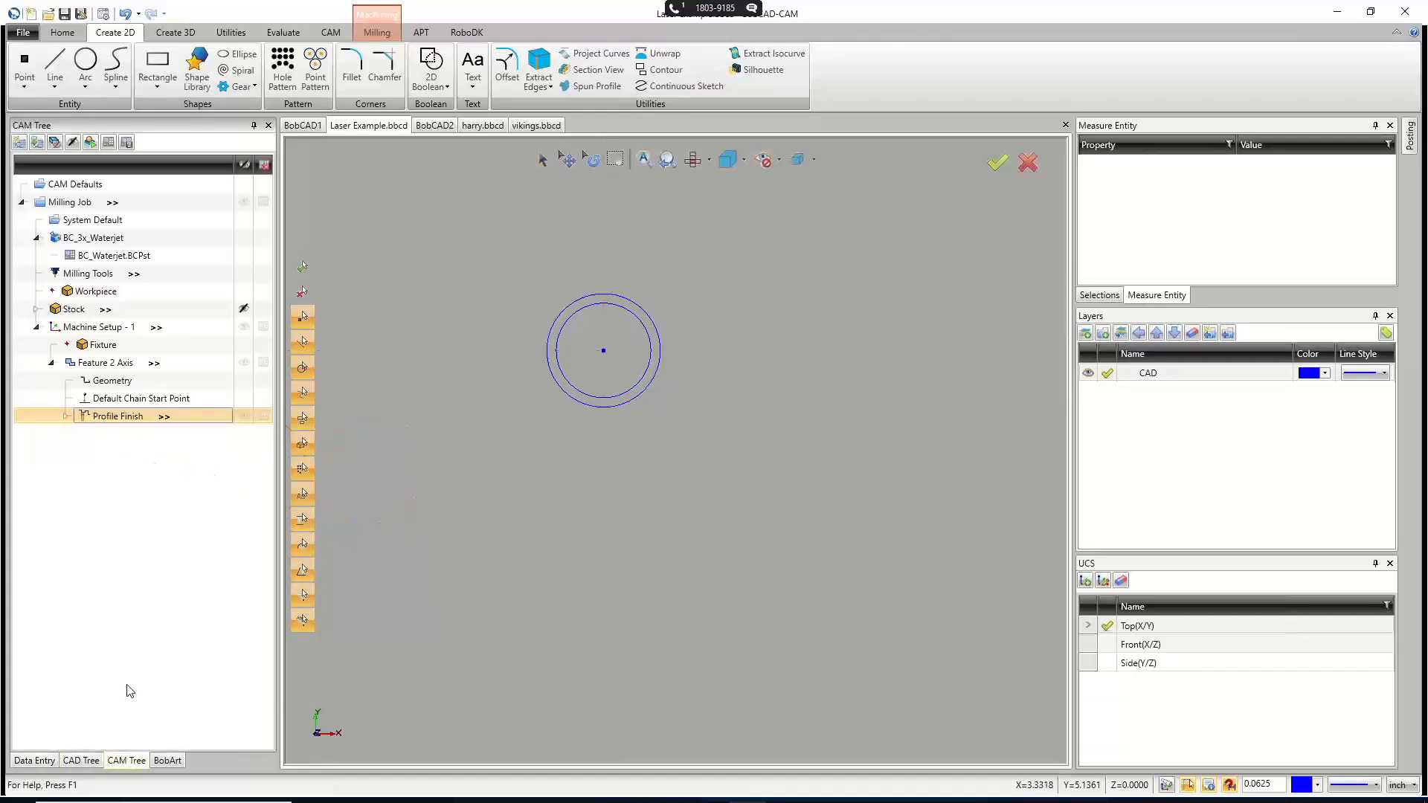
pyautogui.rightClick(111, 381)
pyautogui.click(98, 409)
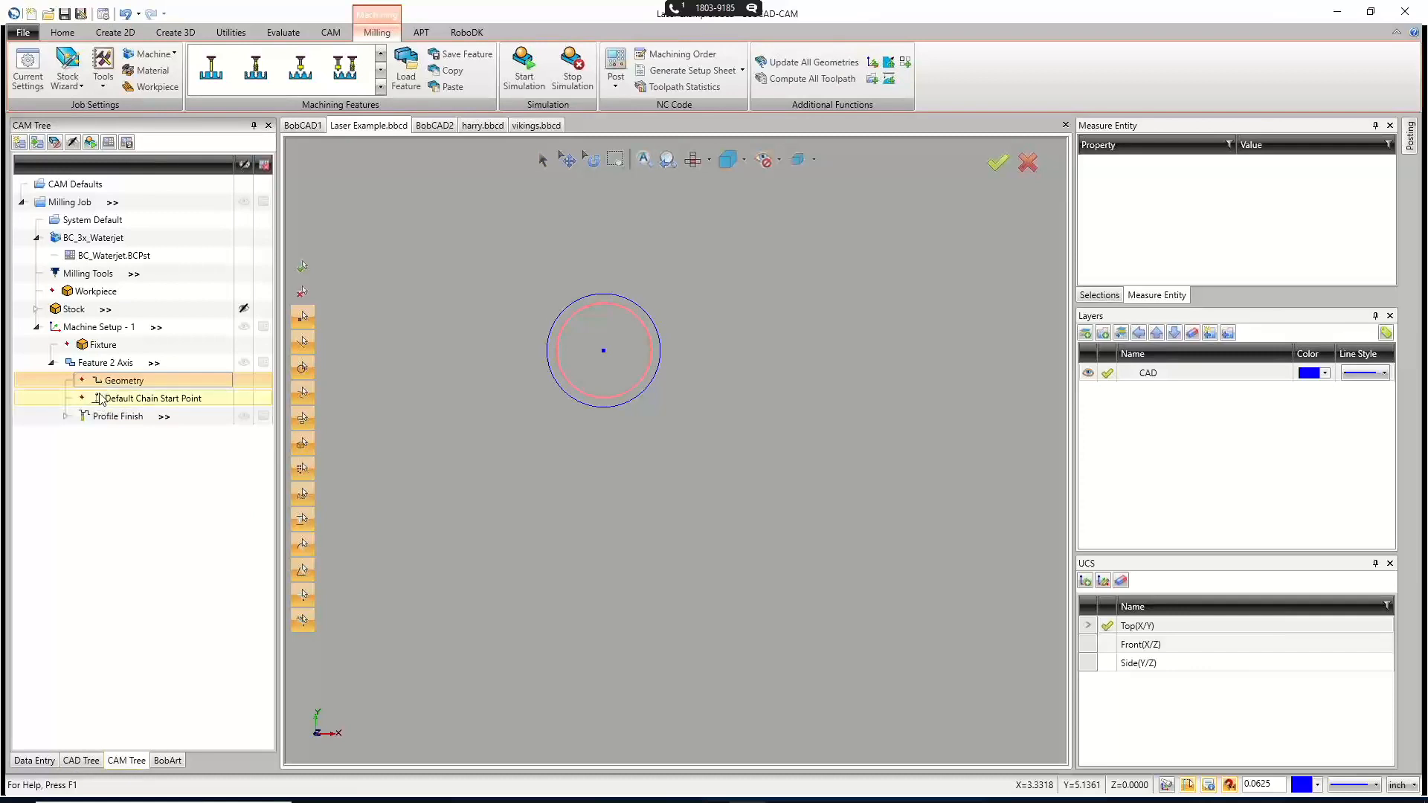
pyautogui.rightClick(108, 380)
pyautogui.click(96, 389)
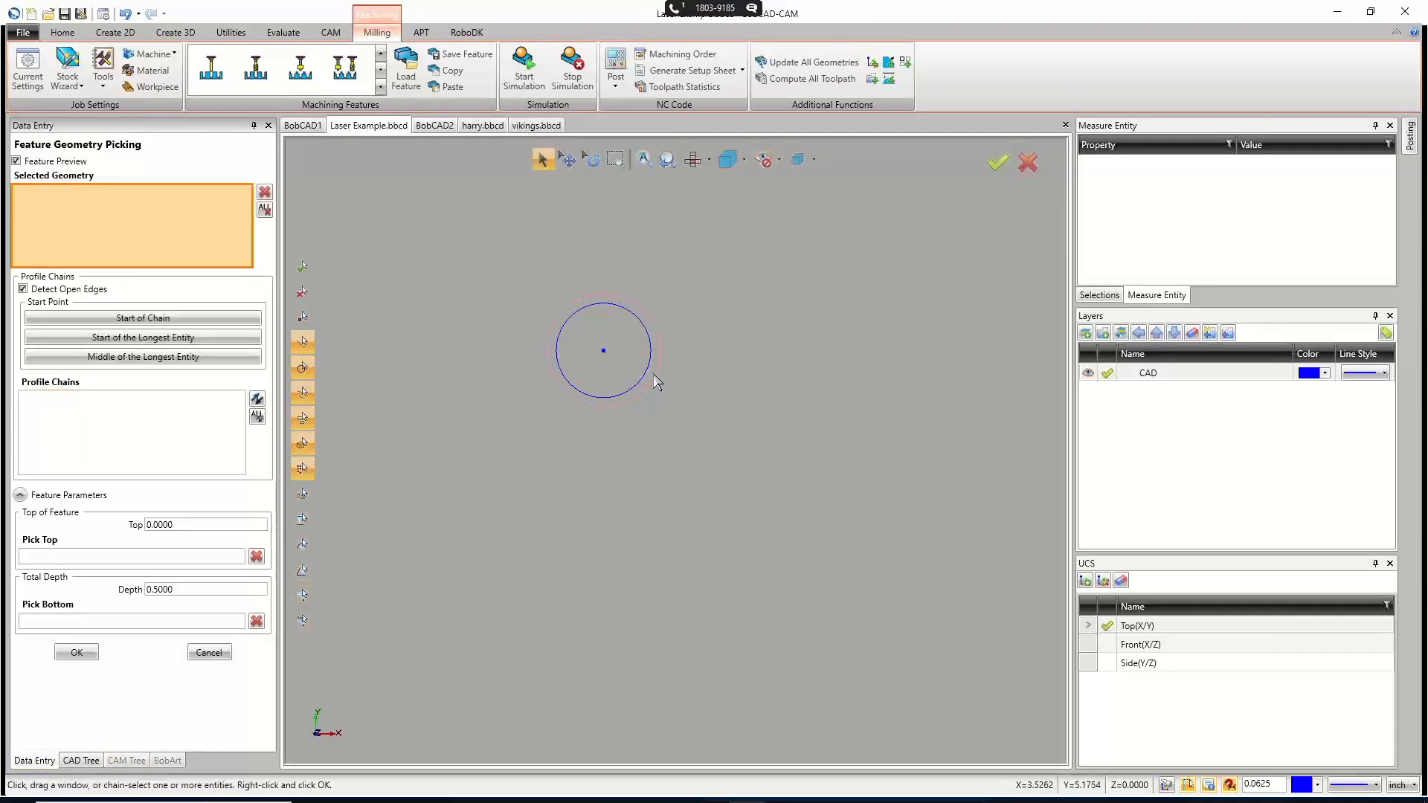
pyautogui.click(653, 374)
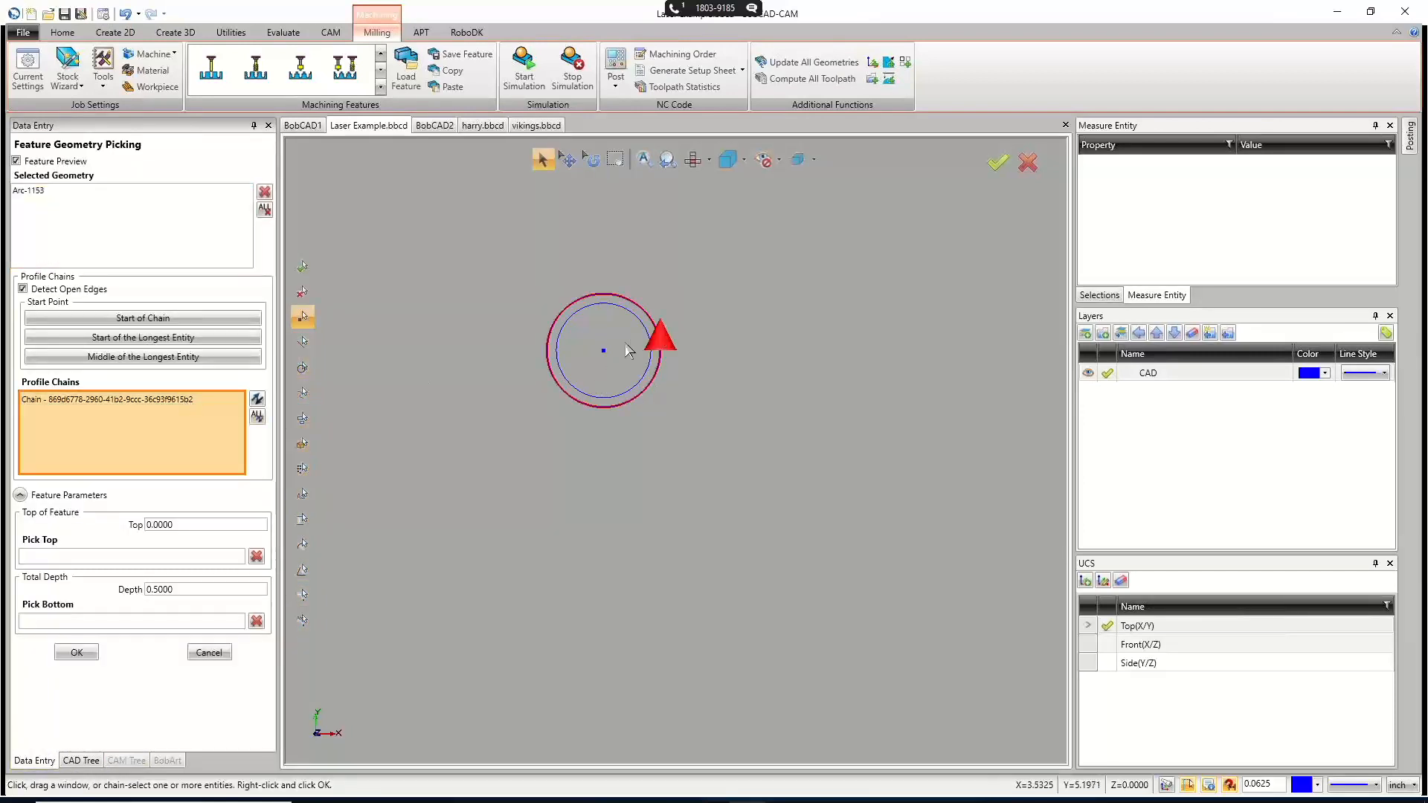
pyautogui.click(257, 417)
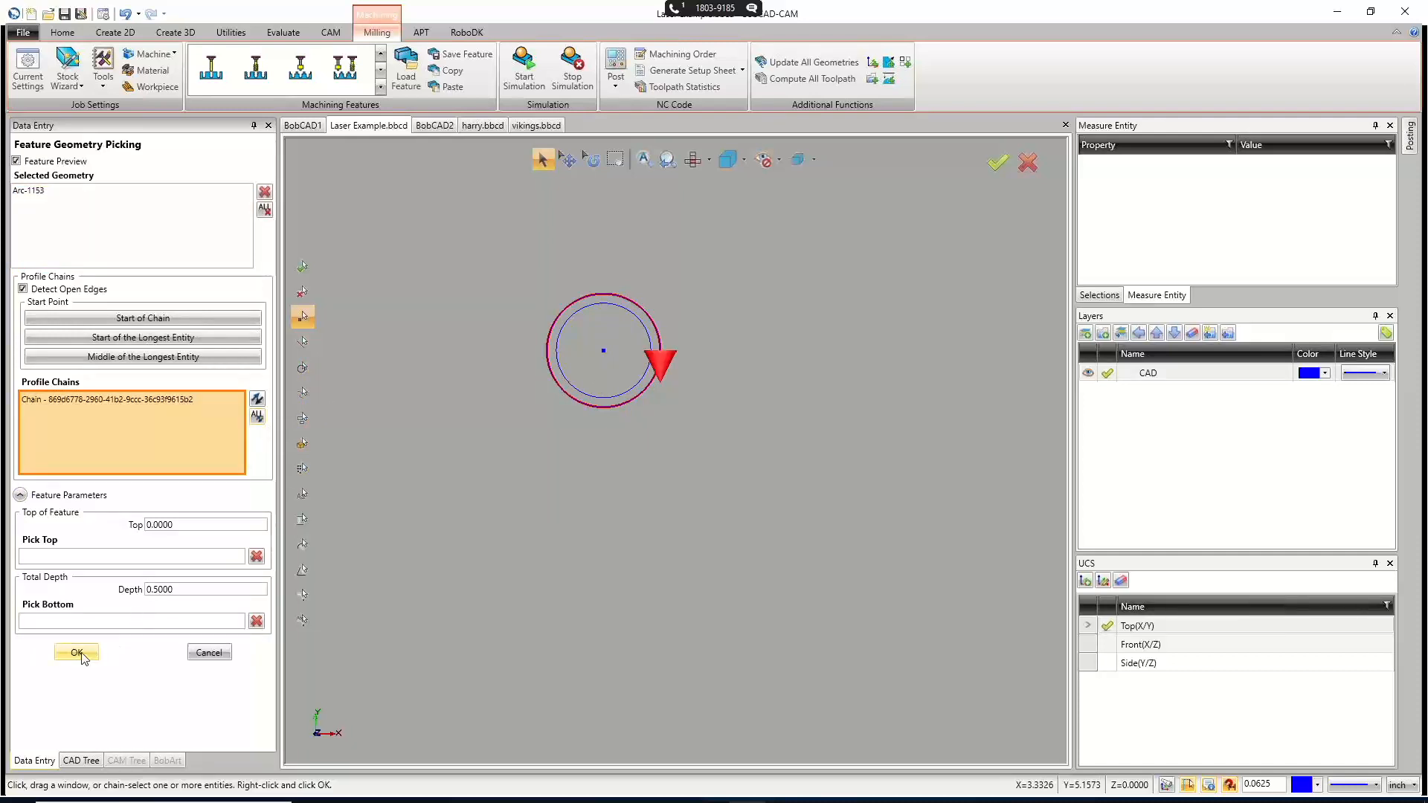
pyautogui.click(78, 653)
pyautogui.rightClick(105, 416)
pyautogui.click(134, 450)
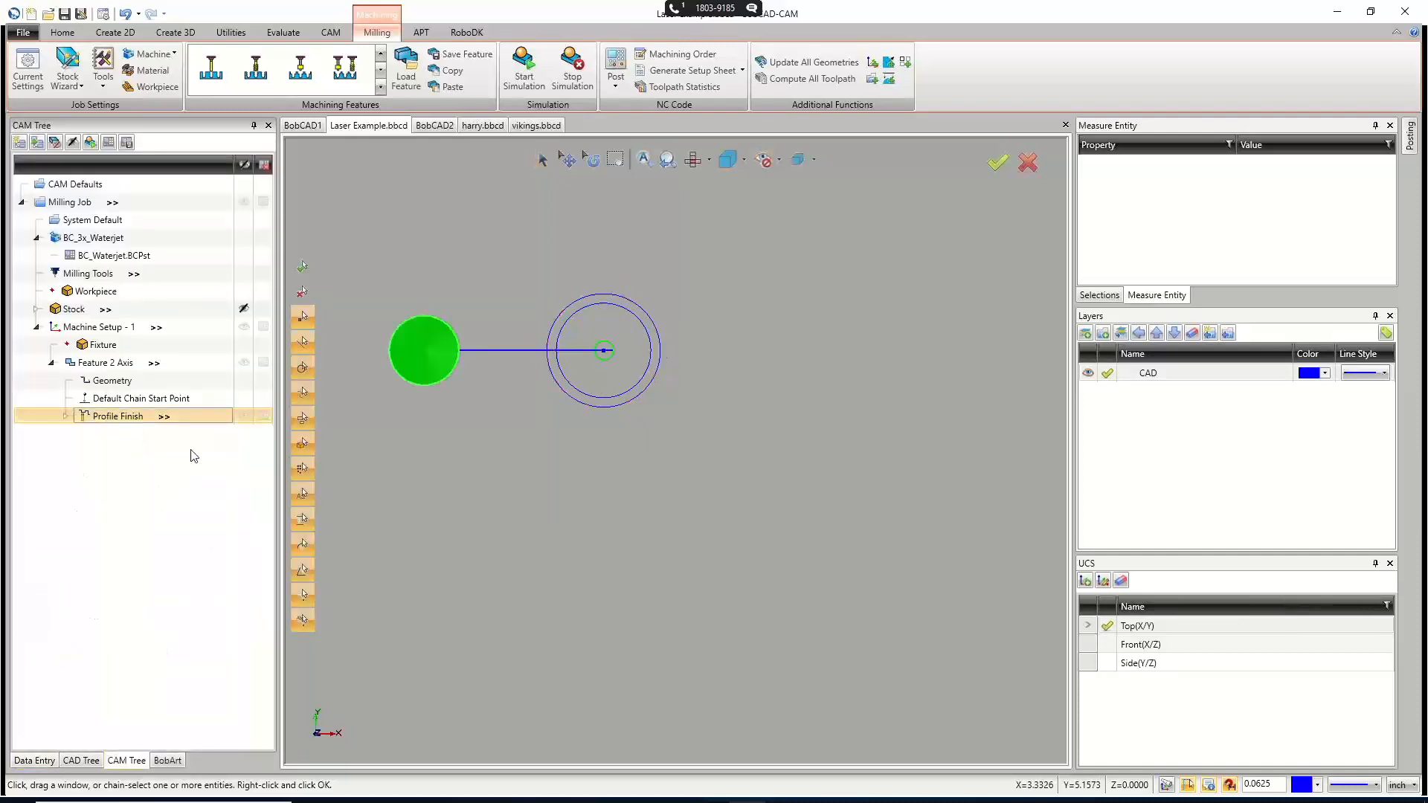
# Remove the right-angle lead-in from the Feature 2 Axis Profile Finish and recompute the toolpath.
pyautogui.rightClick(127, 366)
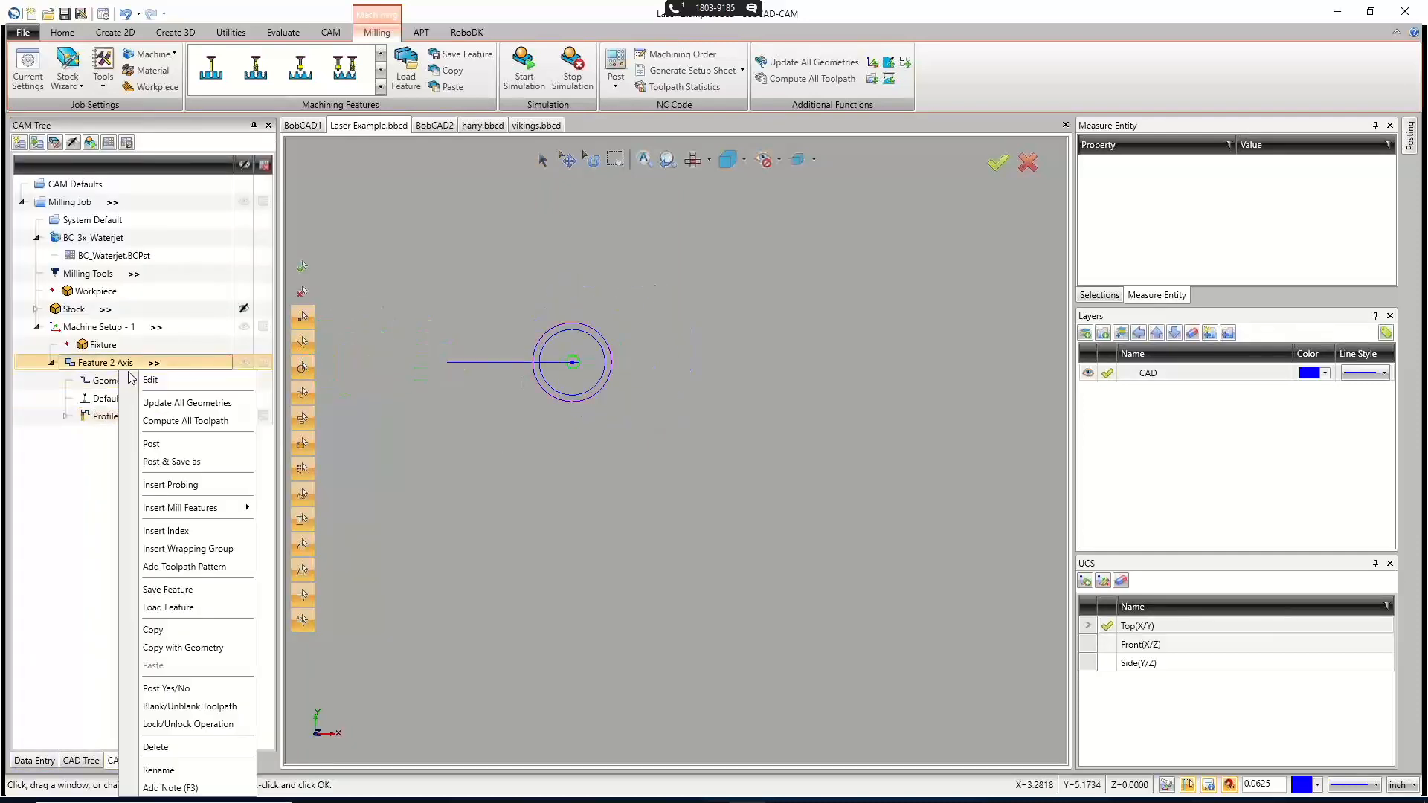
pyautogui.click(156, 380)
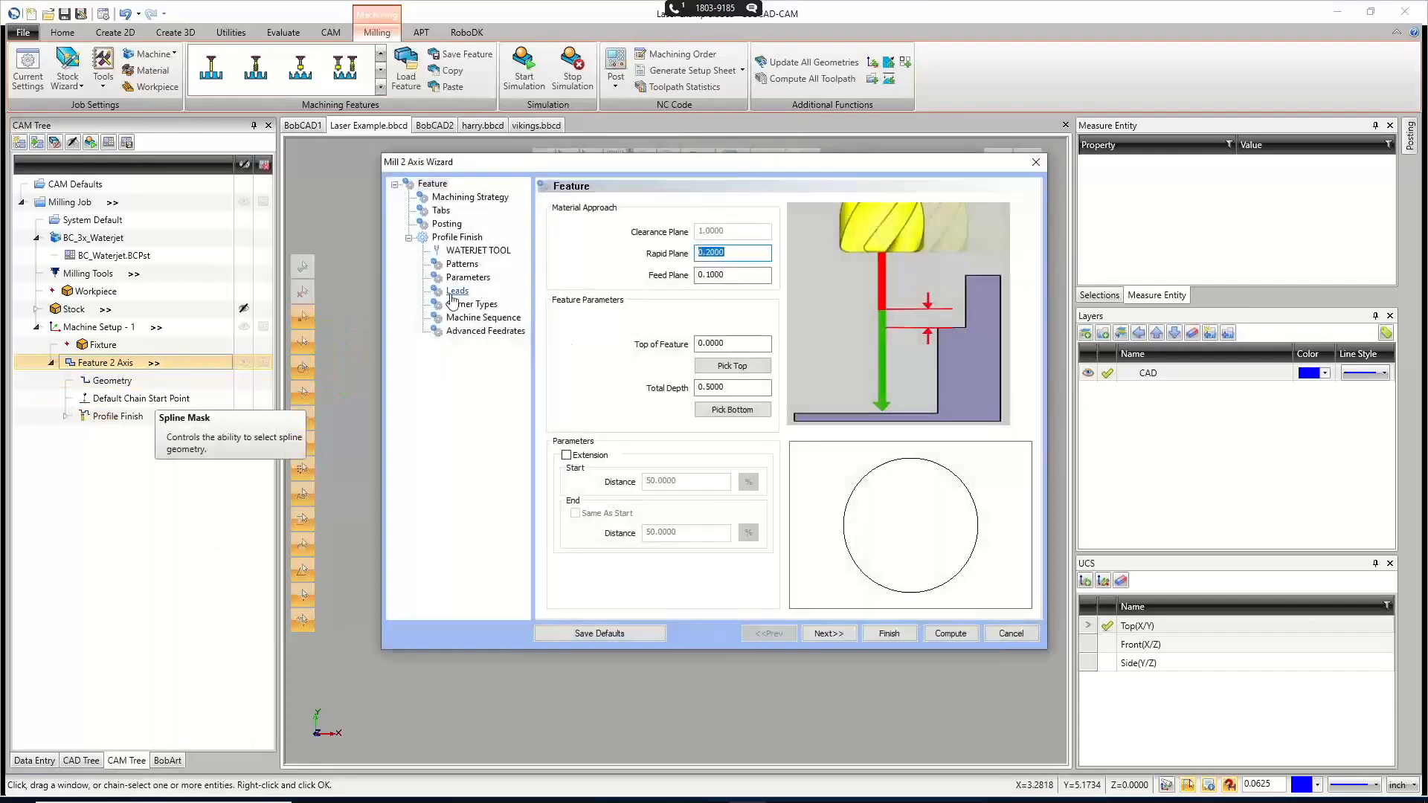
pyautogui.click(455, 293)
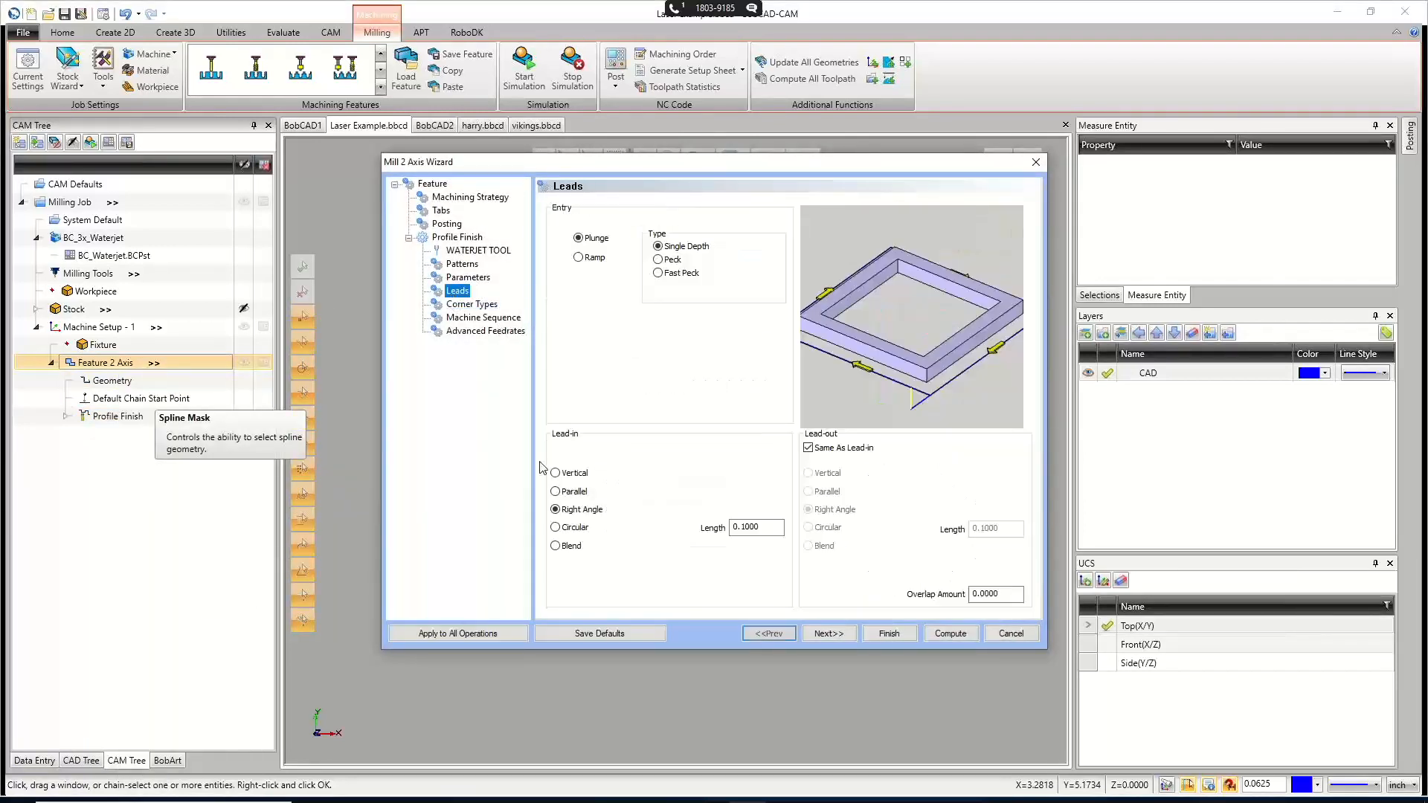
pyautogui.click(956, 634)
# Examine the recomputed toolpath at the center of the small circles, up close and within the surrounding part.
pyautogui.scroll(5, 547, 339)
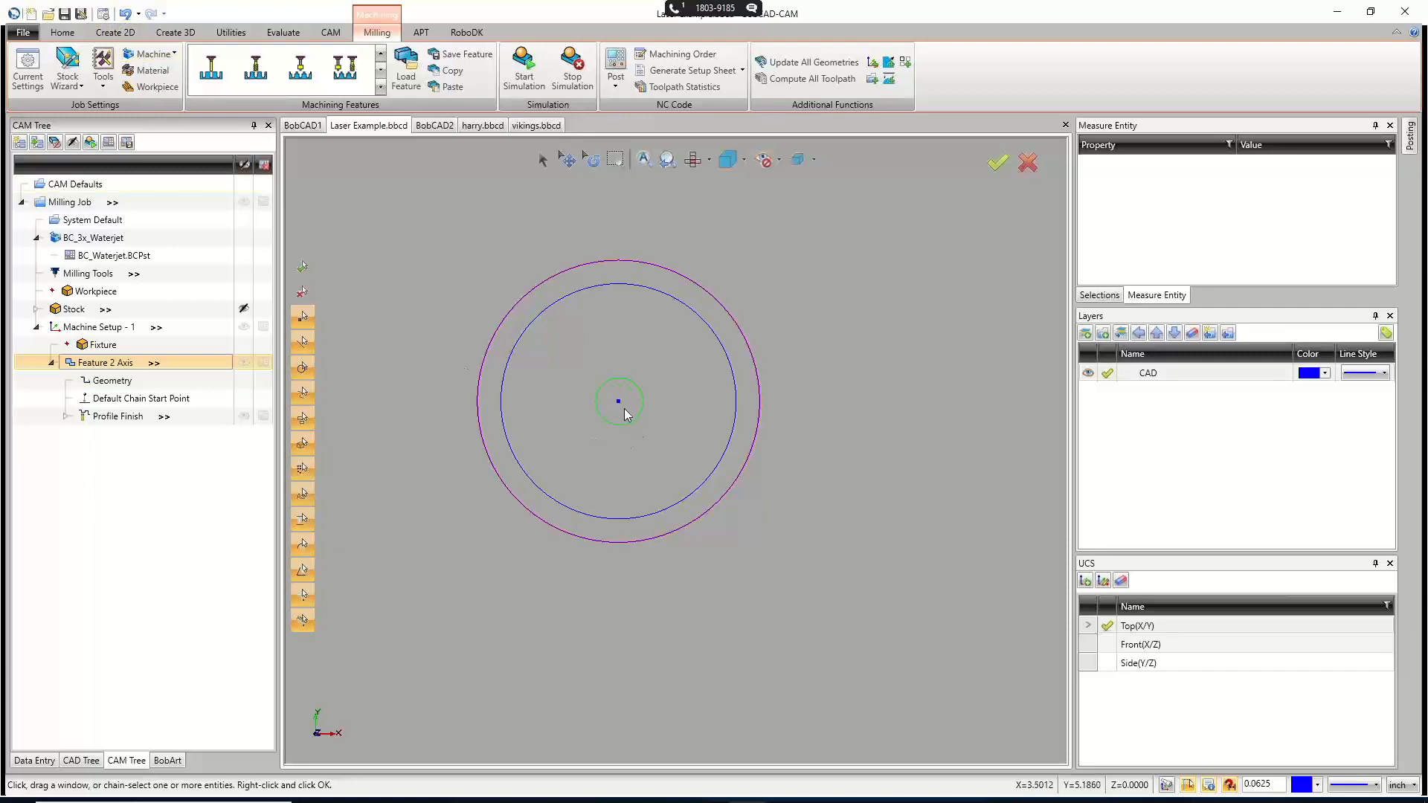
pyautogui.scroll(4, 623, 409)
pyautogui.scroll(-2, 621, 413)
pyautogui.scroll(-1, 627, 415)
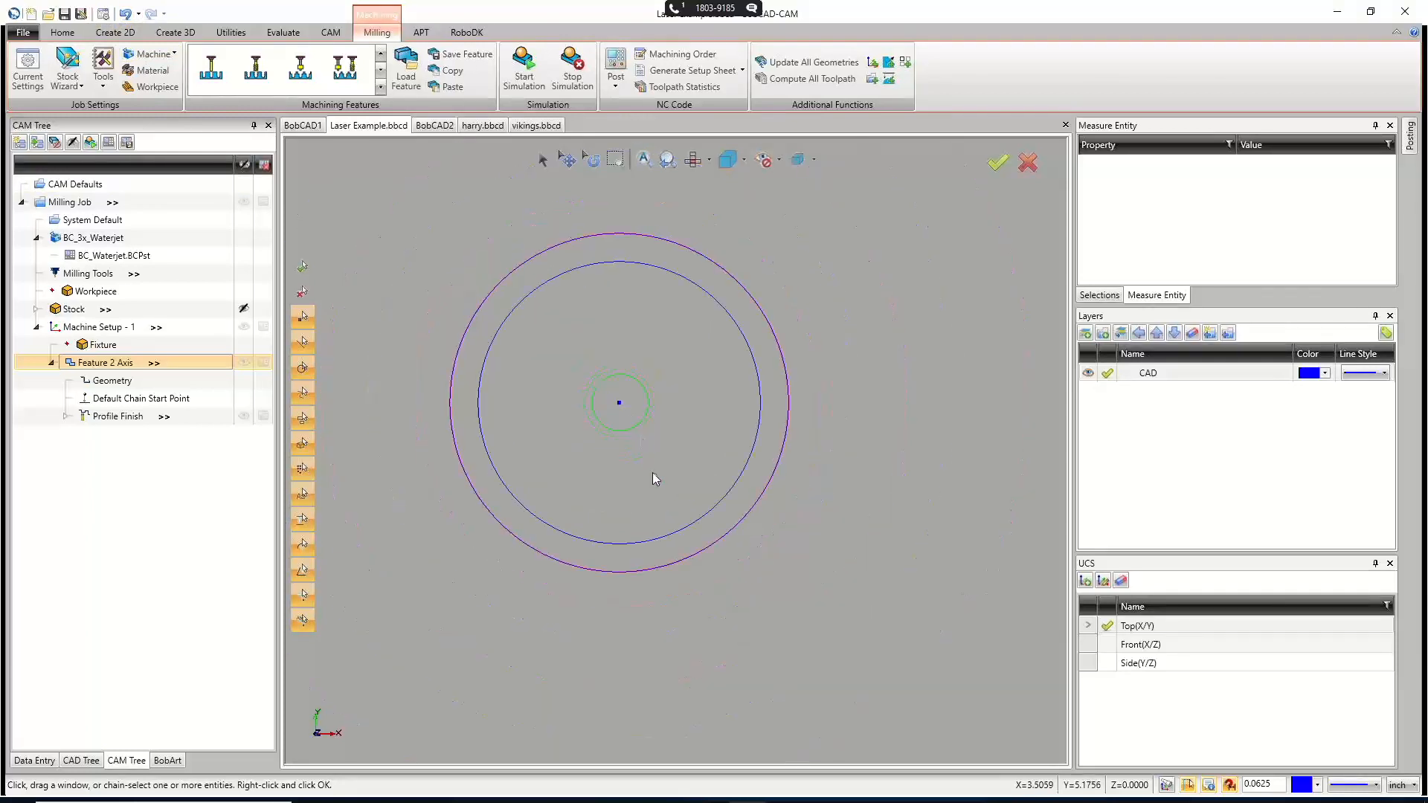
pyautogui.moveTo(654, 473)
pyautogui.mouseDown(button='middle')
pyautogui.moveTo(665, 453)
pyautogui.moveTo(653, 446)
pyautogui.mouseUp(button='middle')
pyautogui.scroll(-4, 653, 447)
pyautogui.scroll(-4, 652, 446)
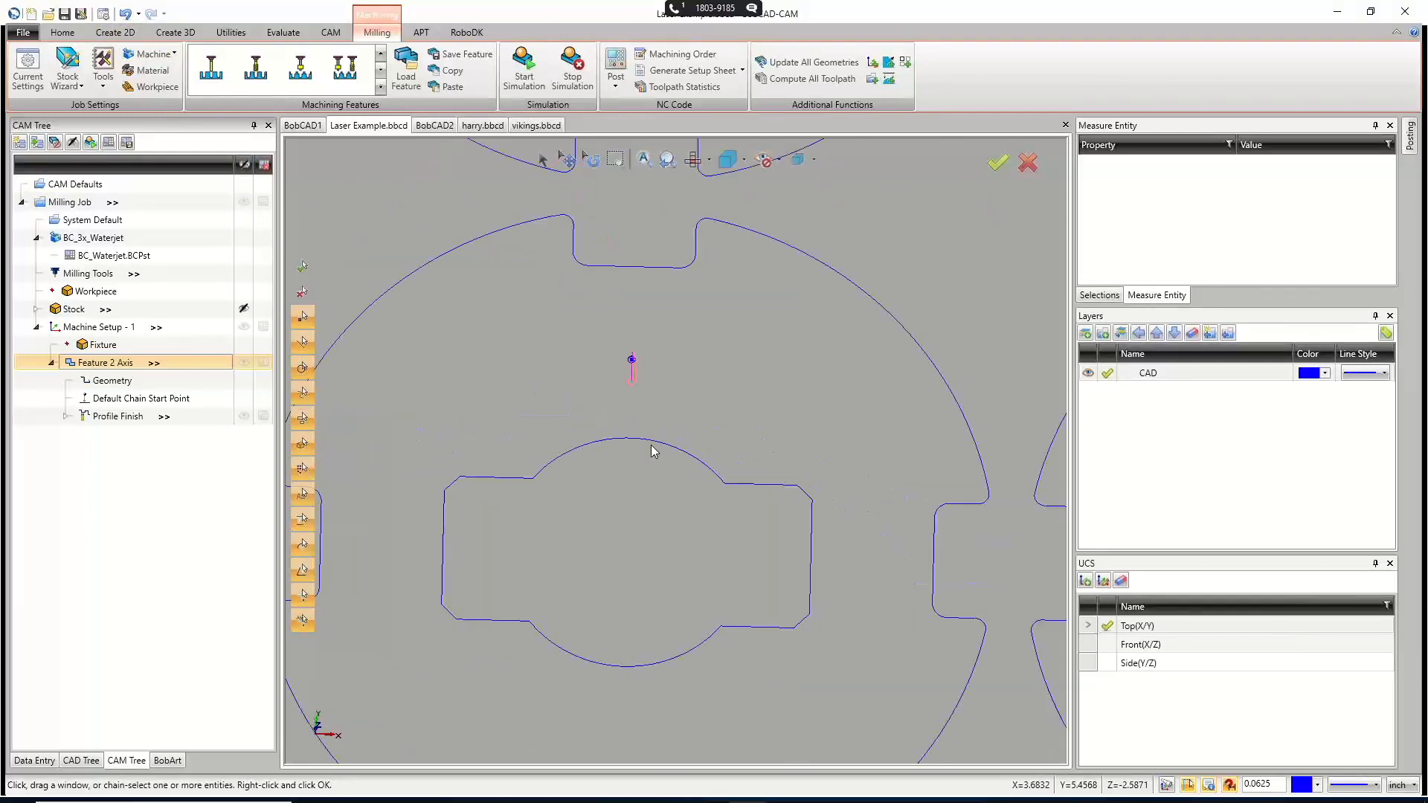
pyautogui.scroll(2, 729, 457)
pyautogui.scroll(-2, 725, 452)
pyautogui.scroll(-2, 726, 453)
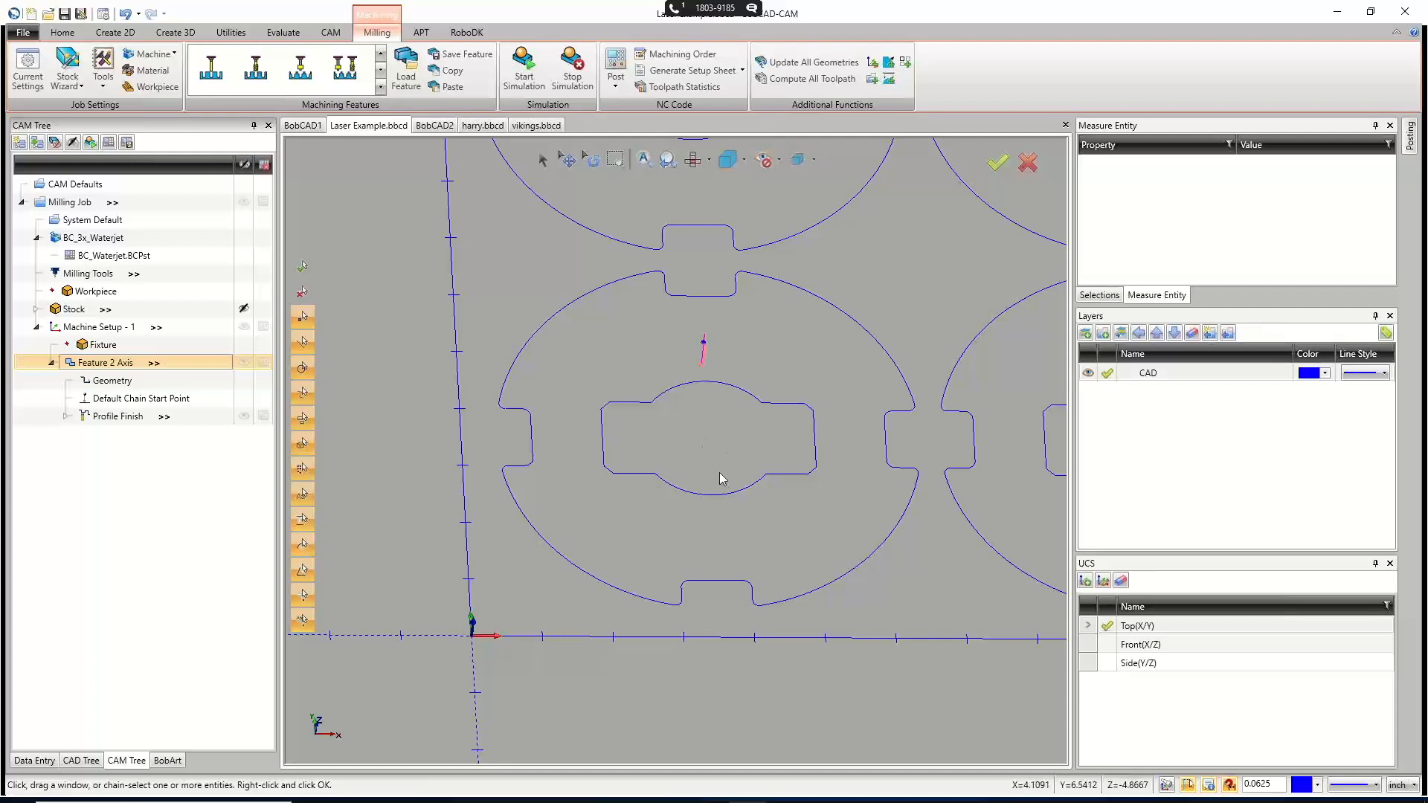
# Create a point at X 5, Y 5, Z 0.
pyautogui.click(51, 363)
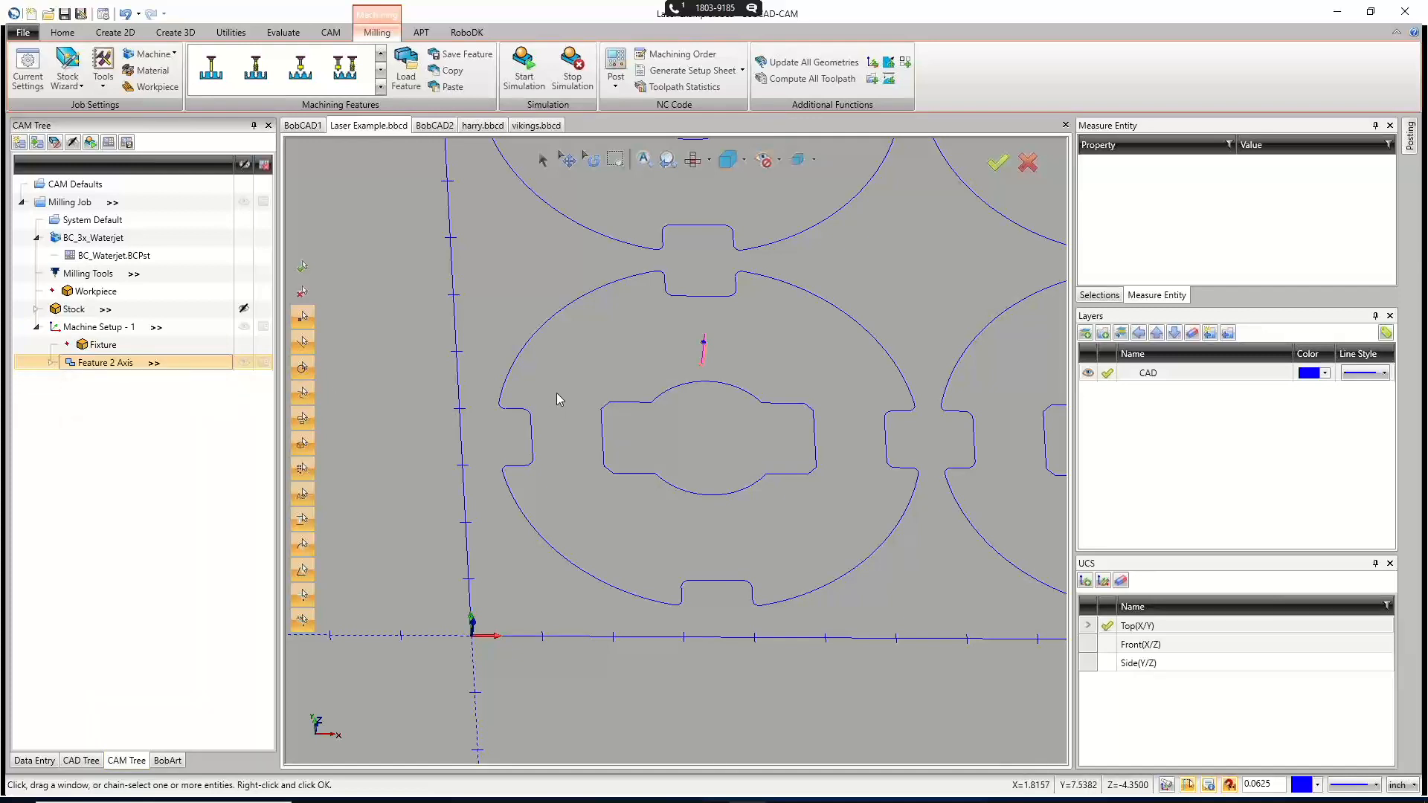
pyautogui.scroll(1, 140, 73)
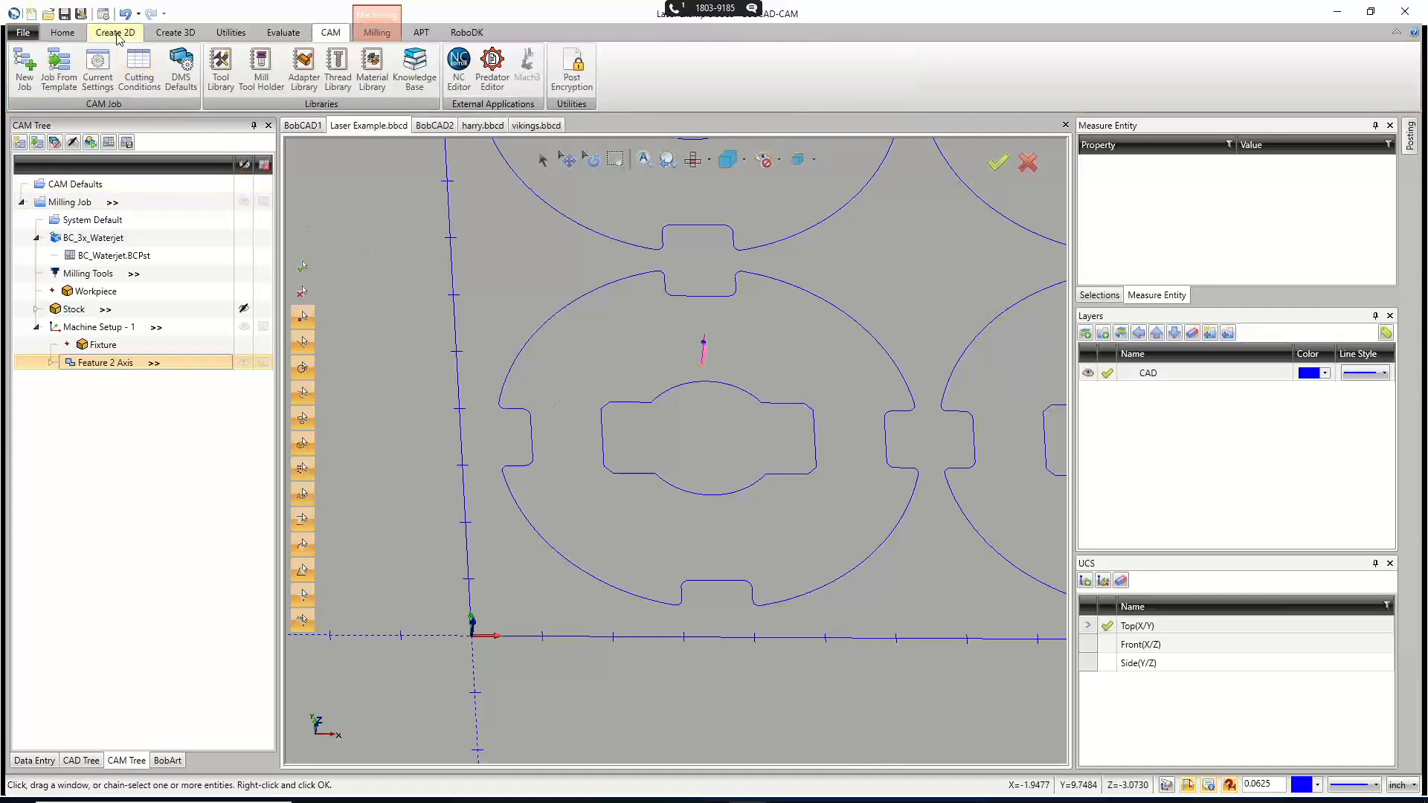
pyautogui.click(115, 33)
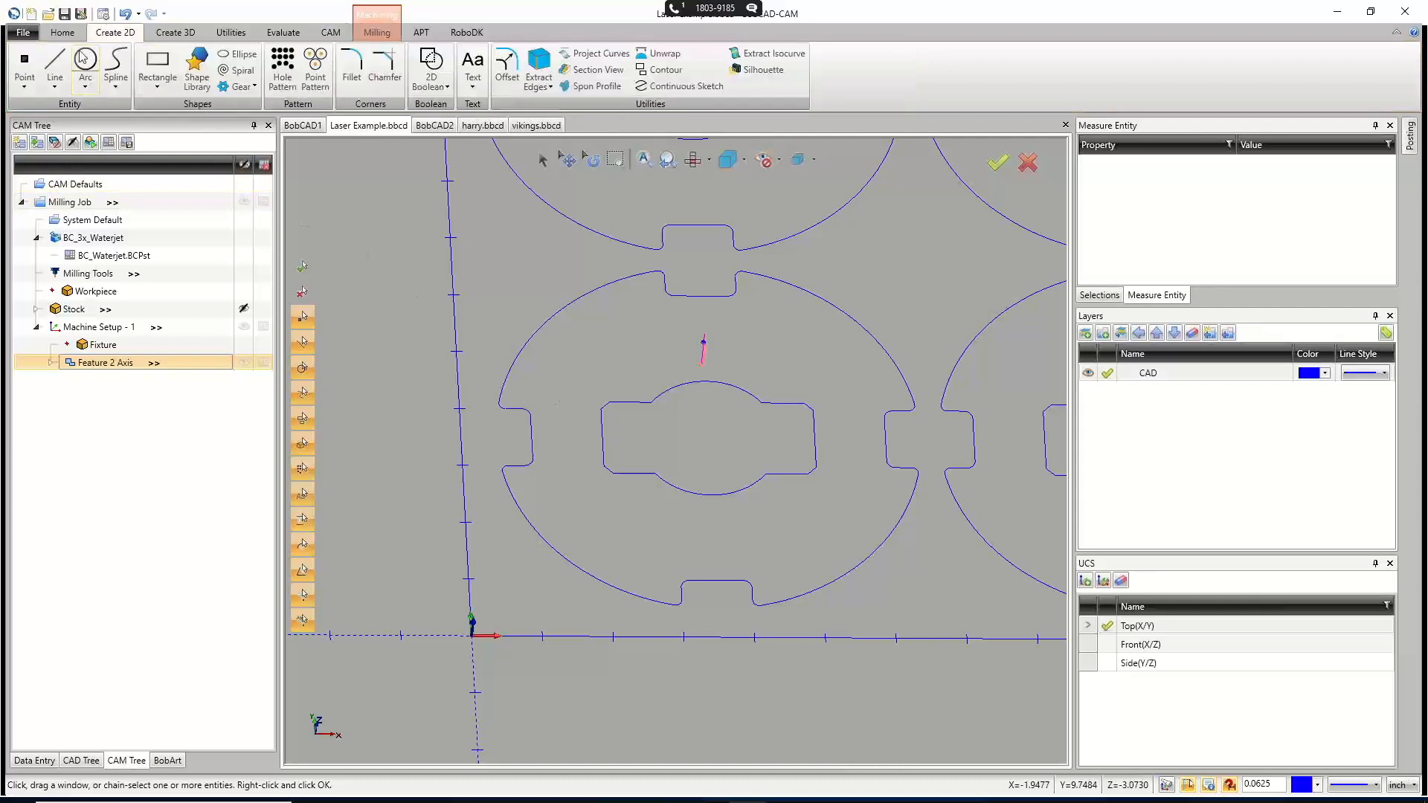
pyautogui.click(25, 59)
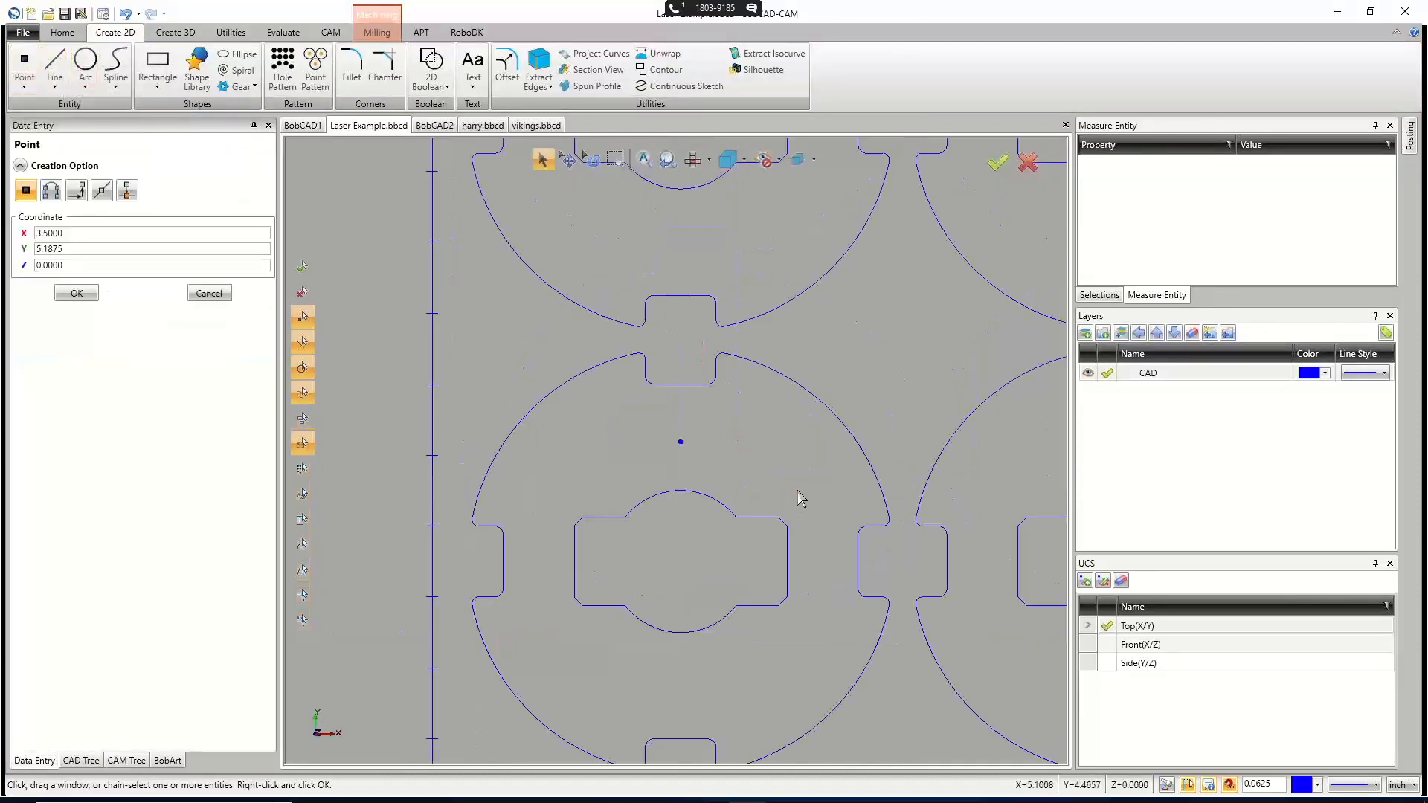
pyautogui.scroll(2, 788, 462)
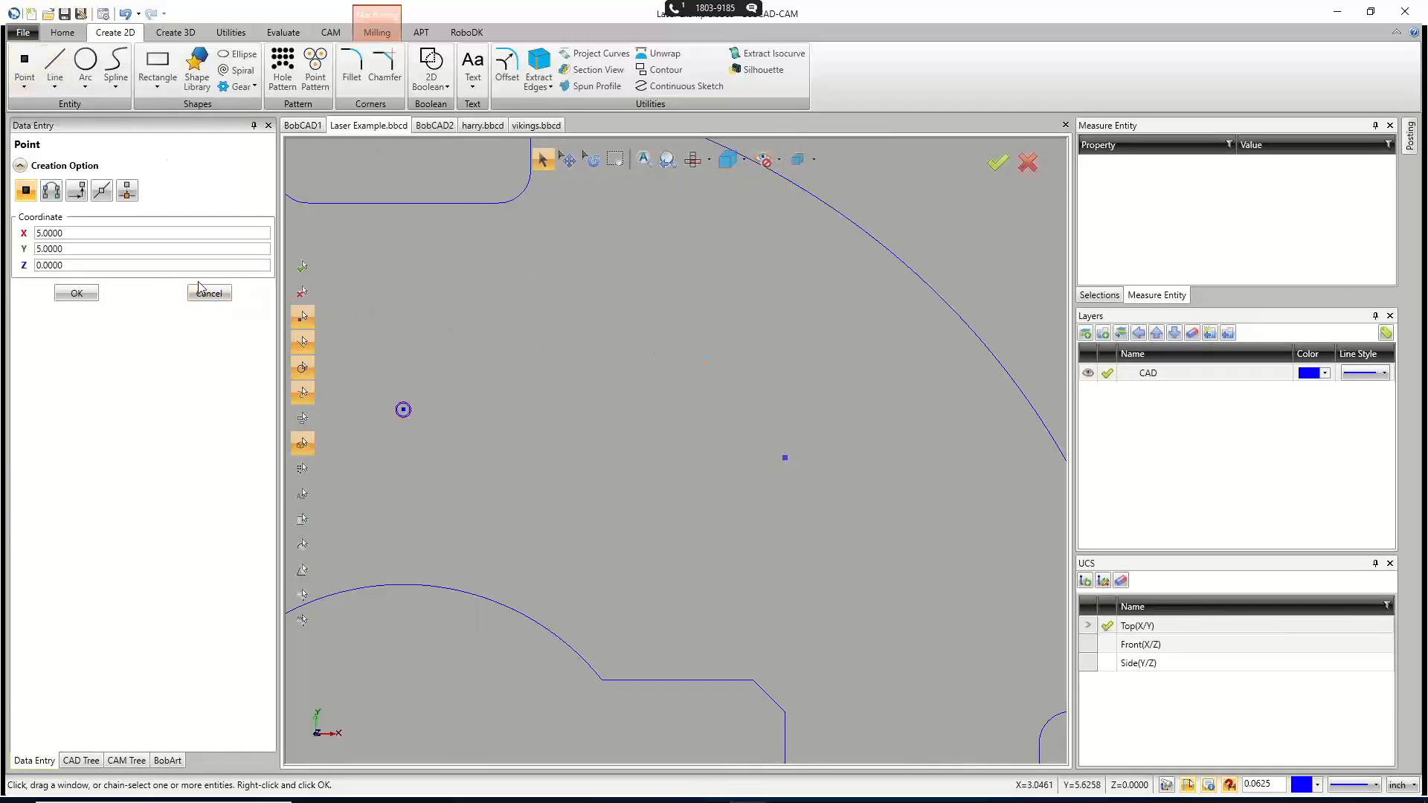
# Create an incremental point offset 0.001 in X from the point at X 5, Y 5.
pyautogui.click(75, 190)
pyautogui.scroll(7, 659, 484)
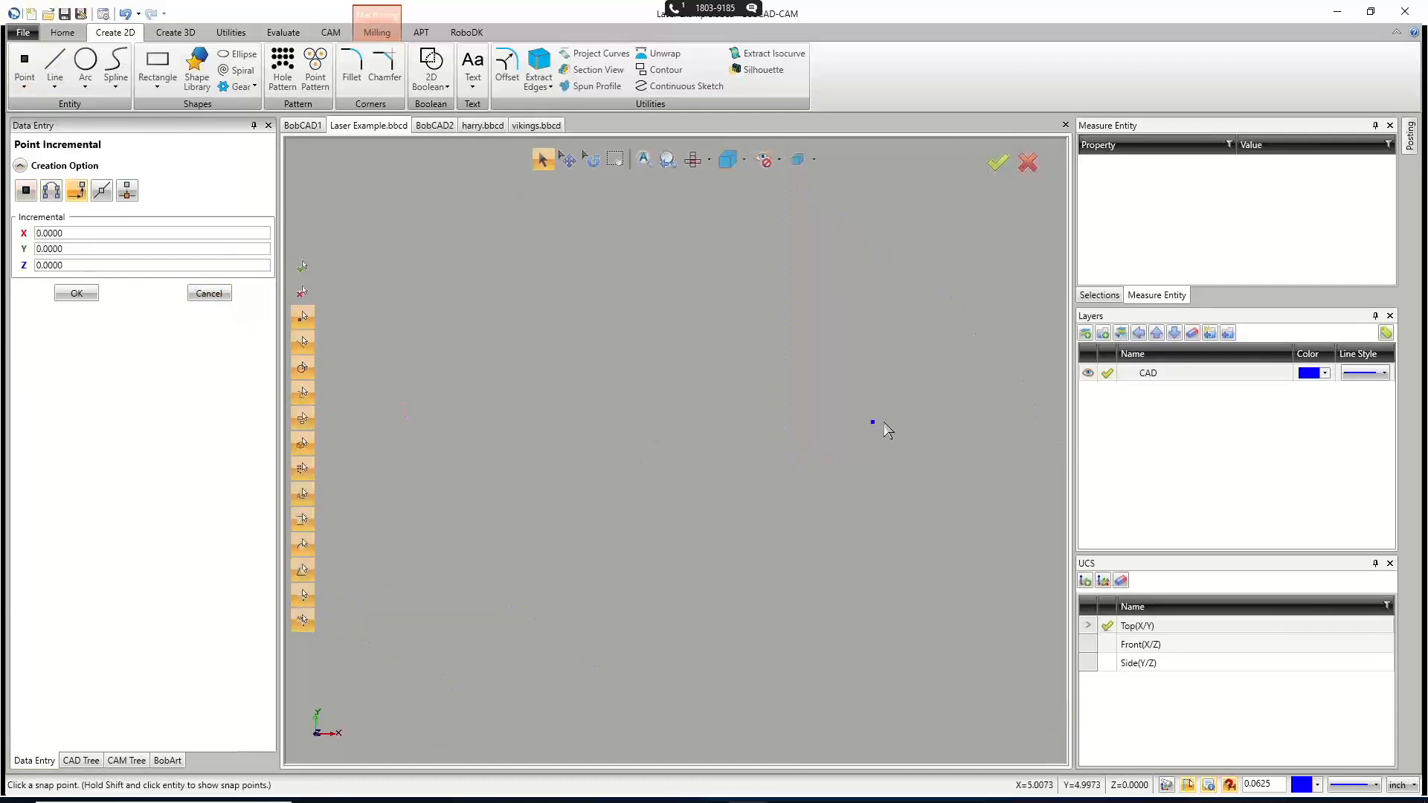
pyautogui.scroll(-7, 894, 416)
pyautogui.scroll(10, 935, 411)
pyautogui.moveTo(68, 233); pyautogui.dragTo(18, 243)
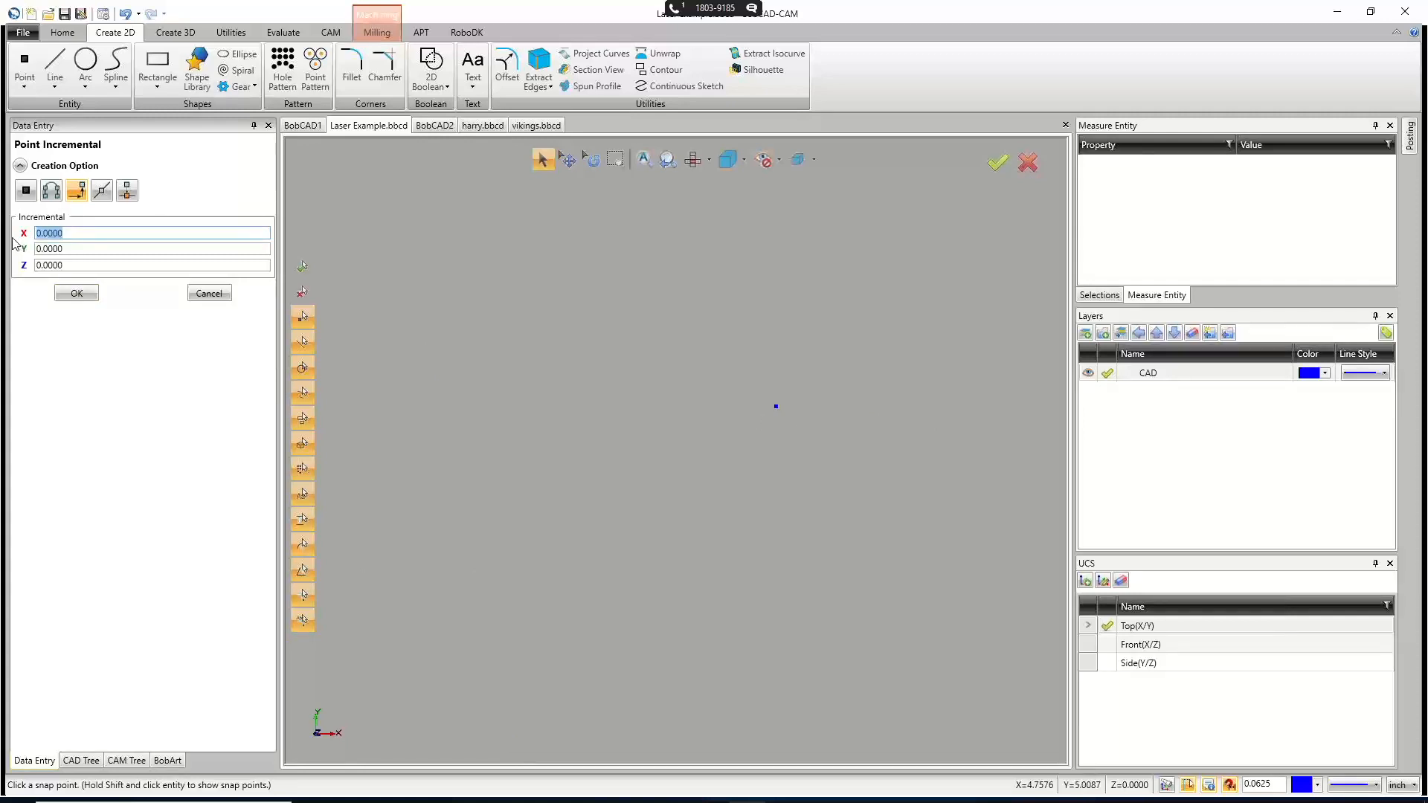
pyautogui.press('BackSpace')
pyautogui.click(766, 424)
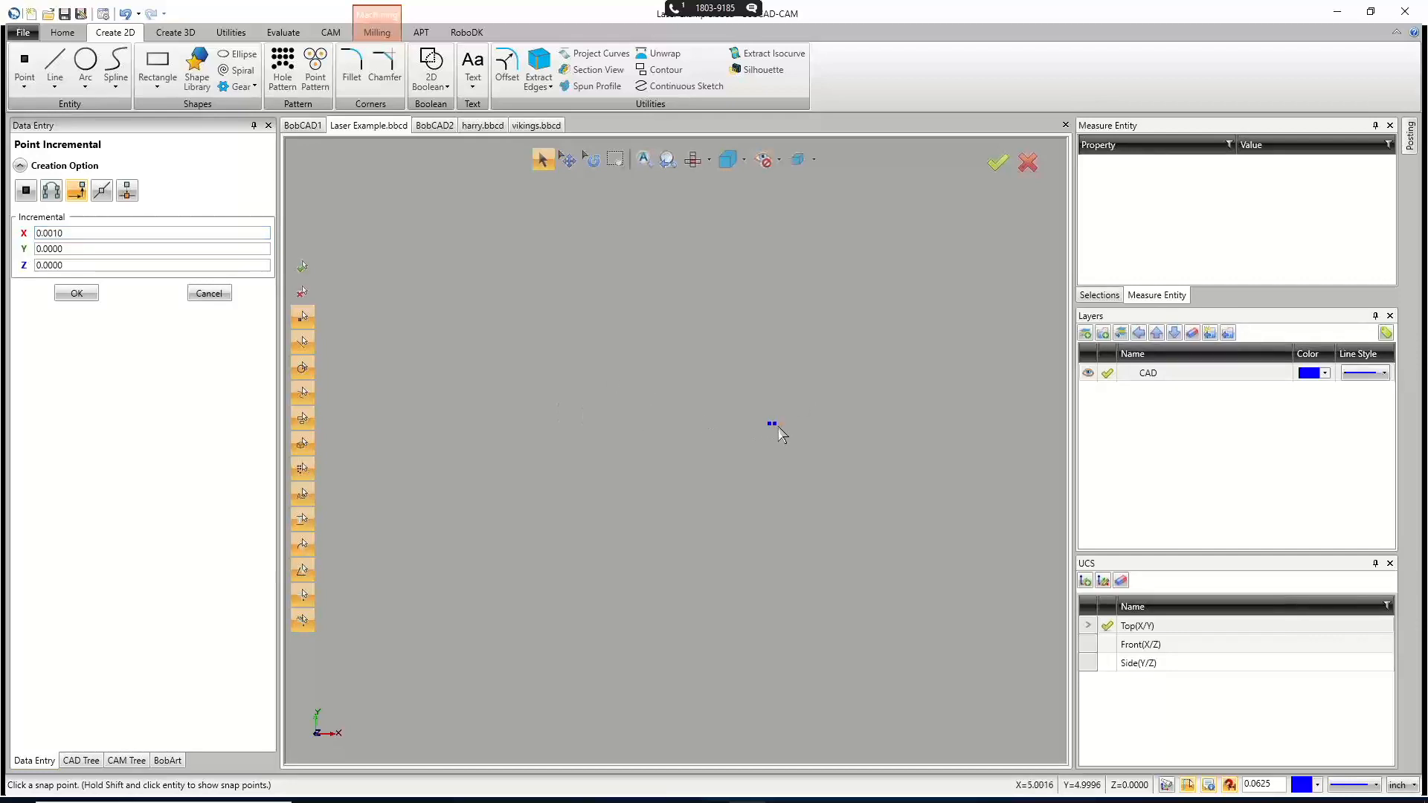
pyautogui.scroll(2, 773, 421)
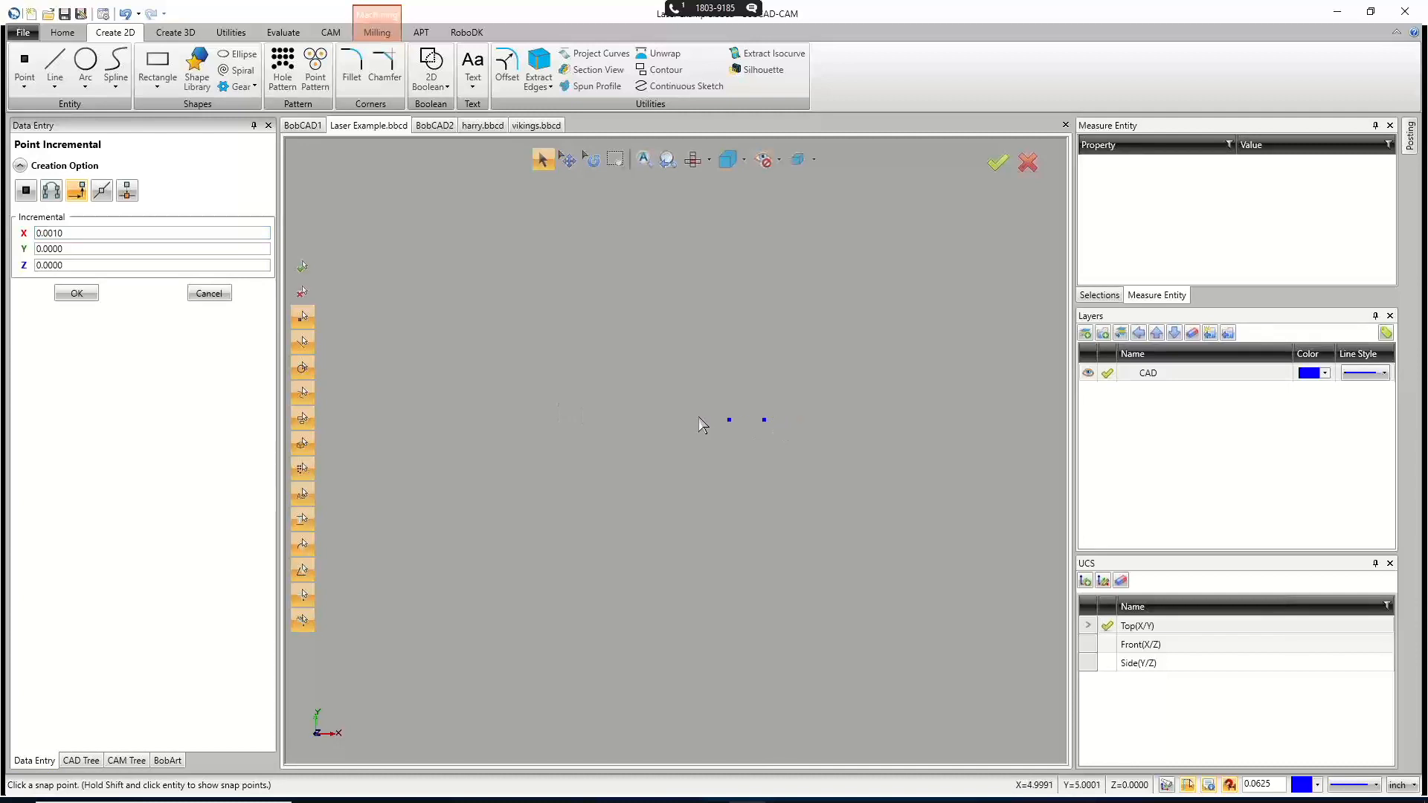
# Draw a line joining the two points that are 0.001 apart.
pyautogui.click(49, 57)
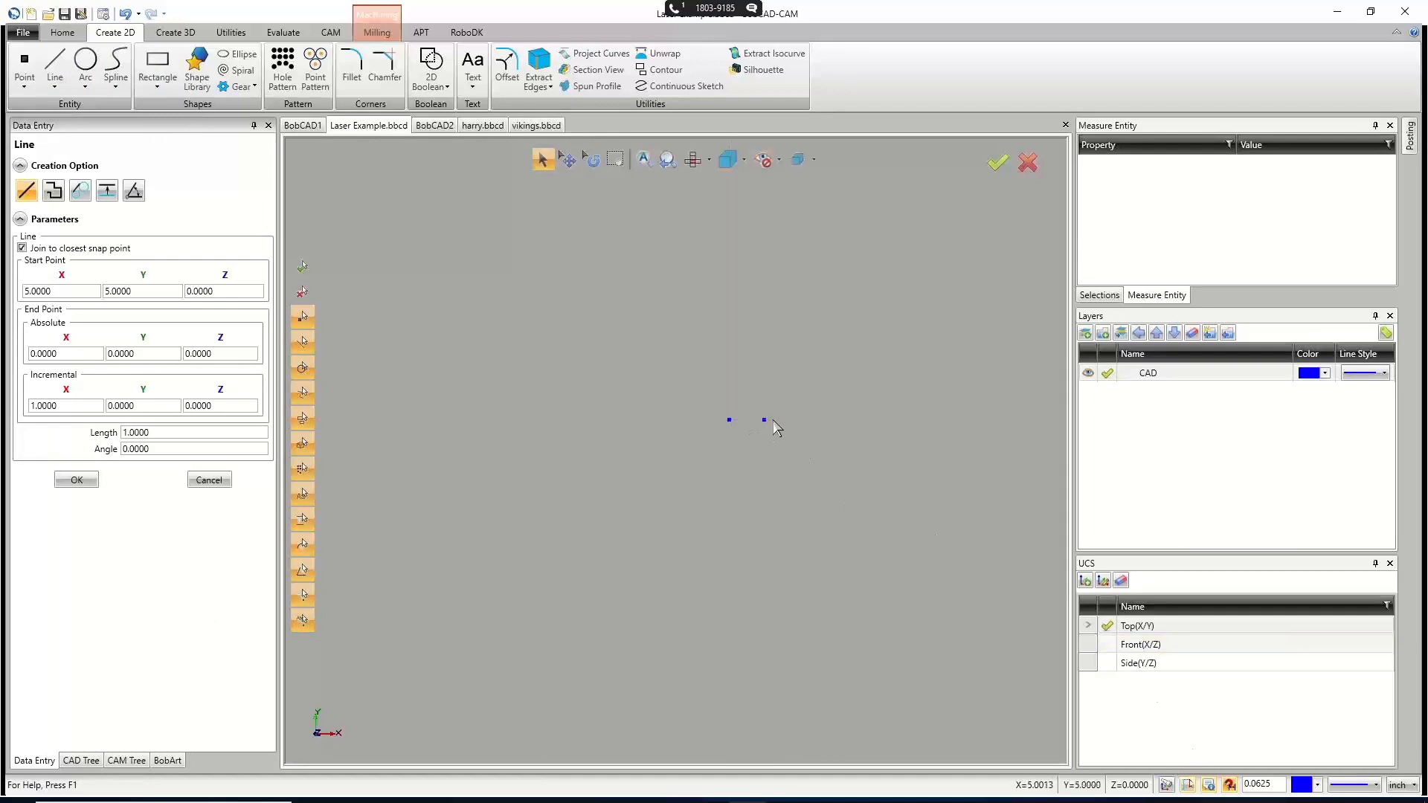
pyautogui.rightClick(603, 336)
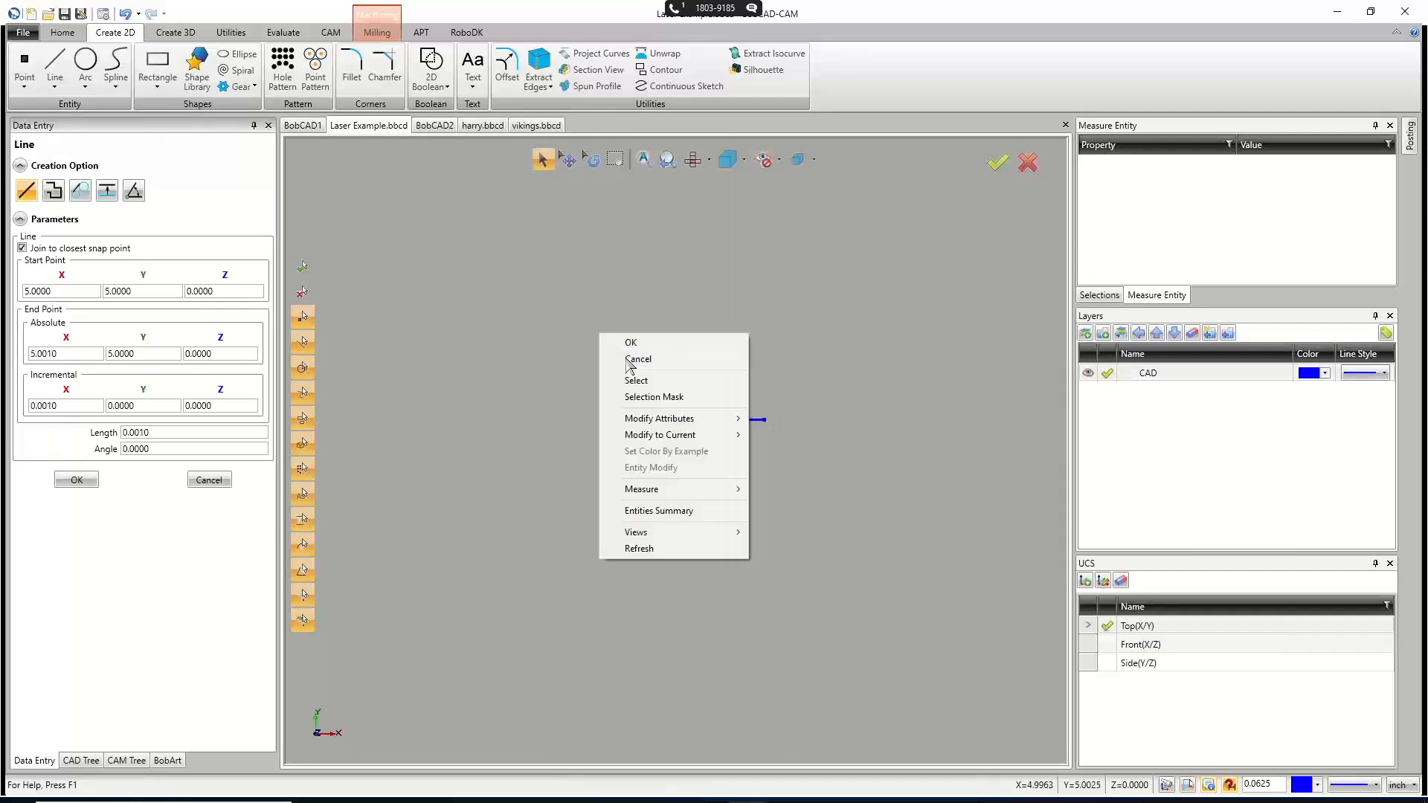
pyautogui.click(619, 342)
# Delete the two construction points at the ends of the 0.001 line.
pyautogui.click(542, 162)
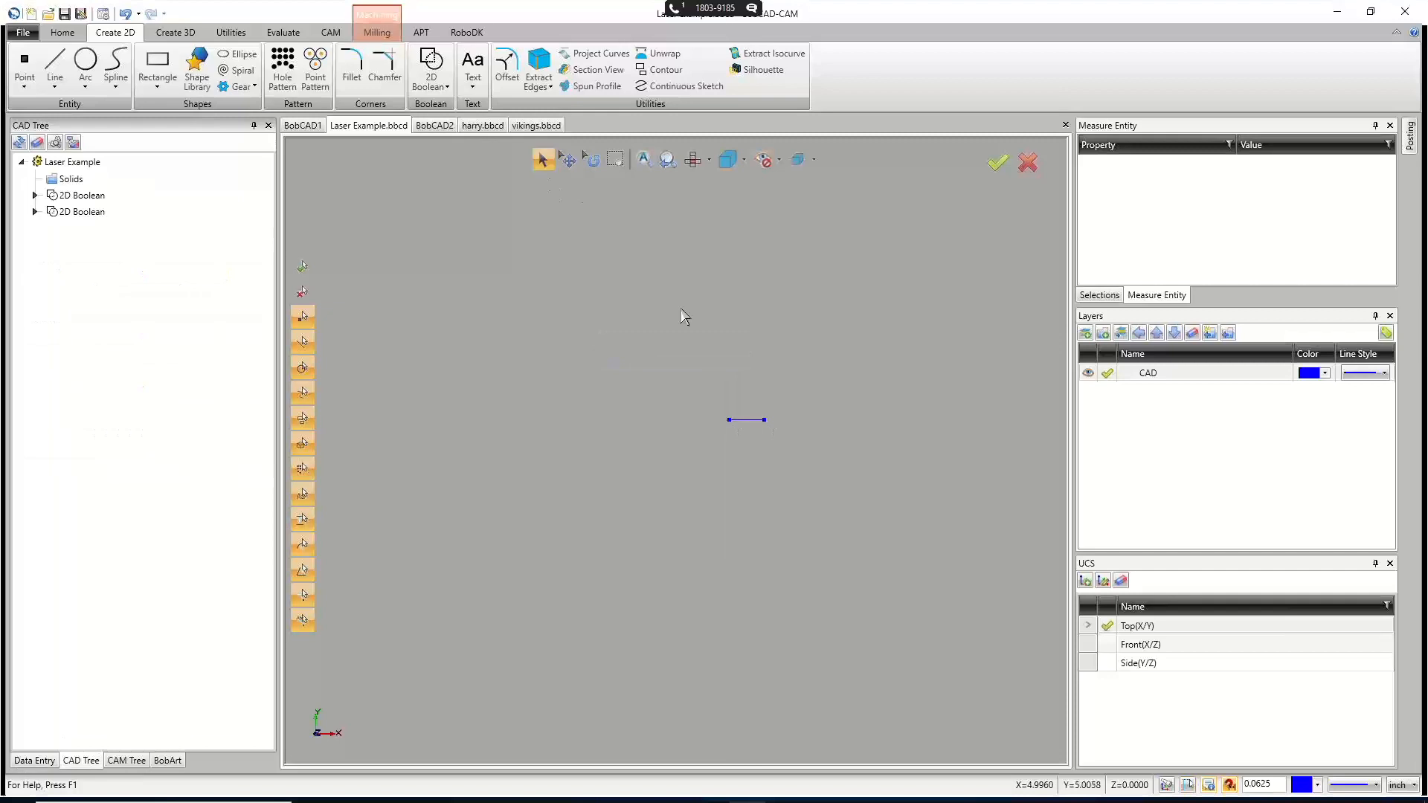
pyautogui.click(731, 420)
pyautogui.middleClick(824, 436)
pyautogui.middleClick(824, 436)
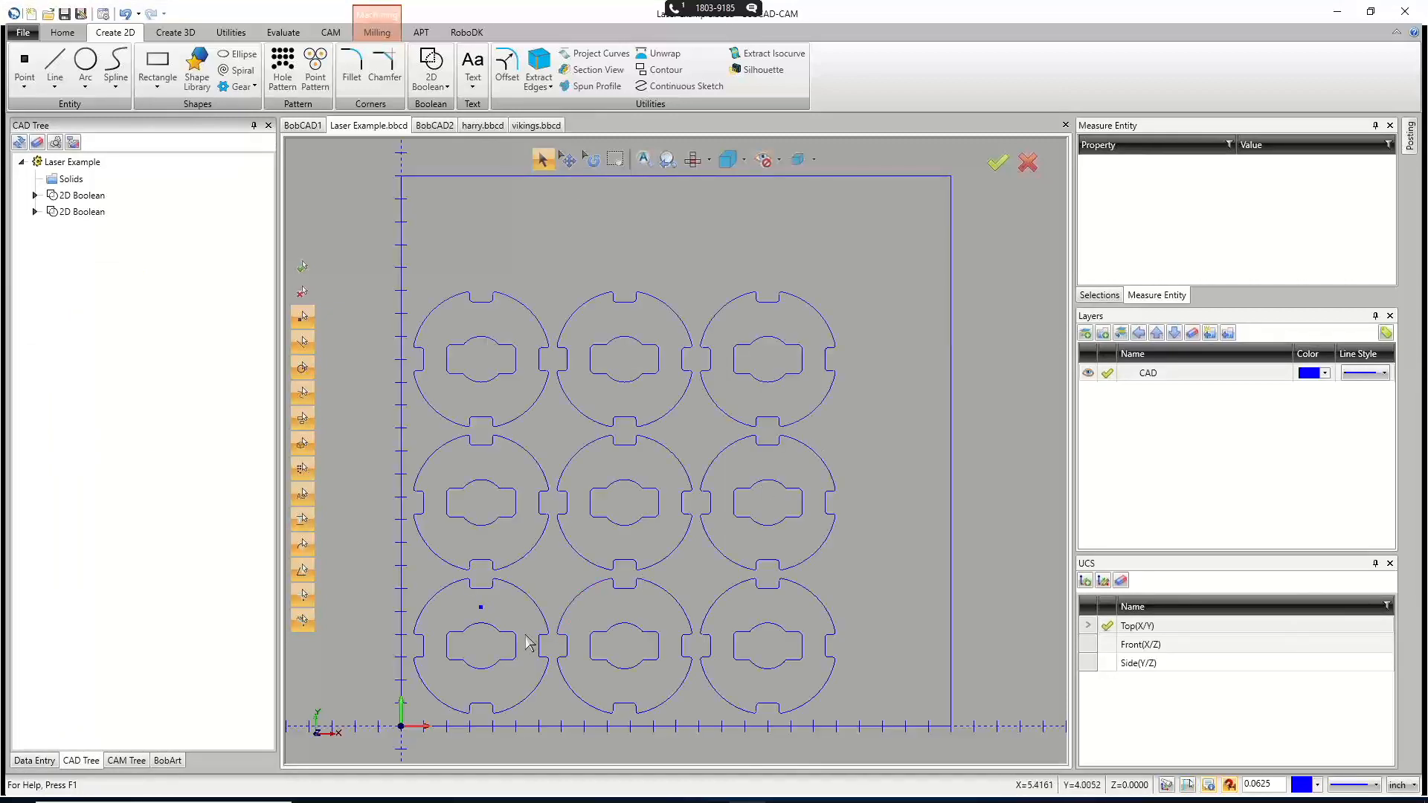
# Locate the 0.001 line again near X 5, Y 5 inside the first part.
pyautogui.scroll(6, 518, 640)
pyautogui.scroll(2, 521, 613)
pyautogui.scroll(2, 505, 470)
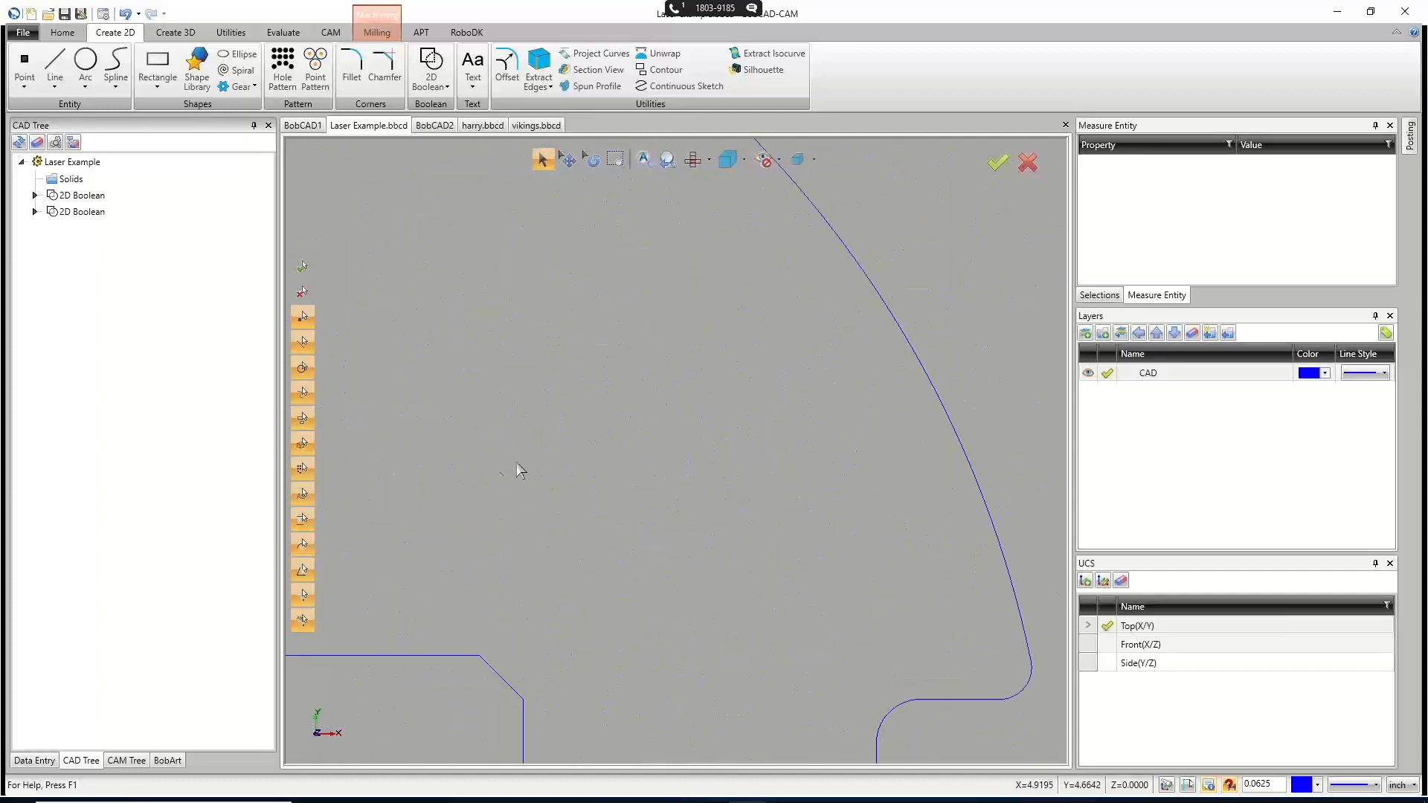
pyautogui.scroll(-2, 543, 469)
pyautogui.moveTo(473, 364); pyautogui.dragTo(635, 500)
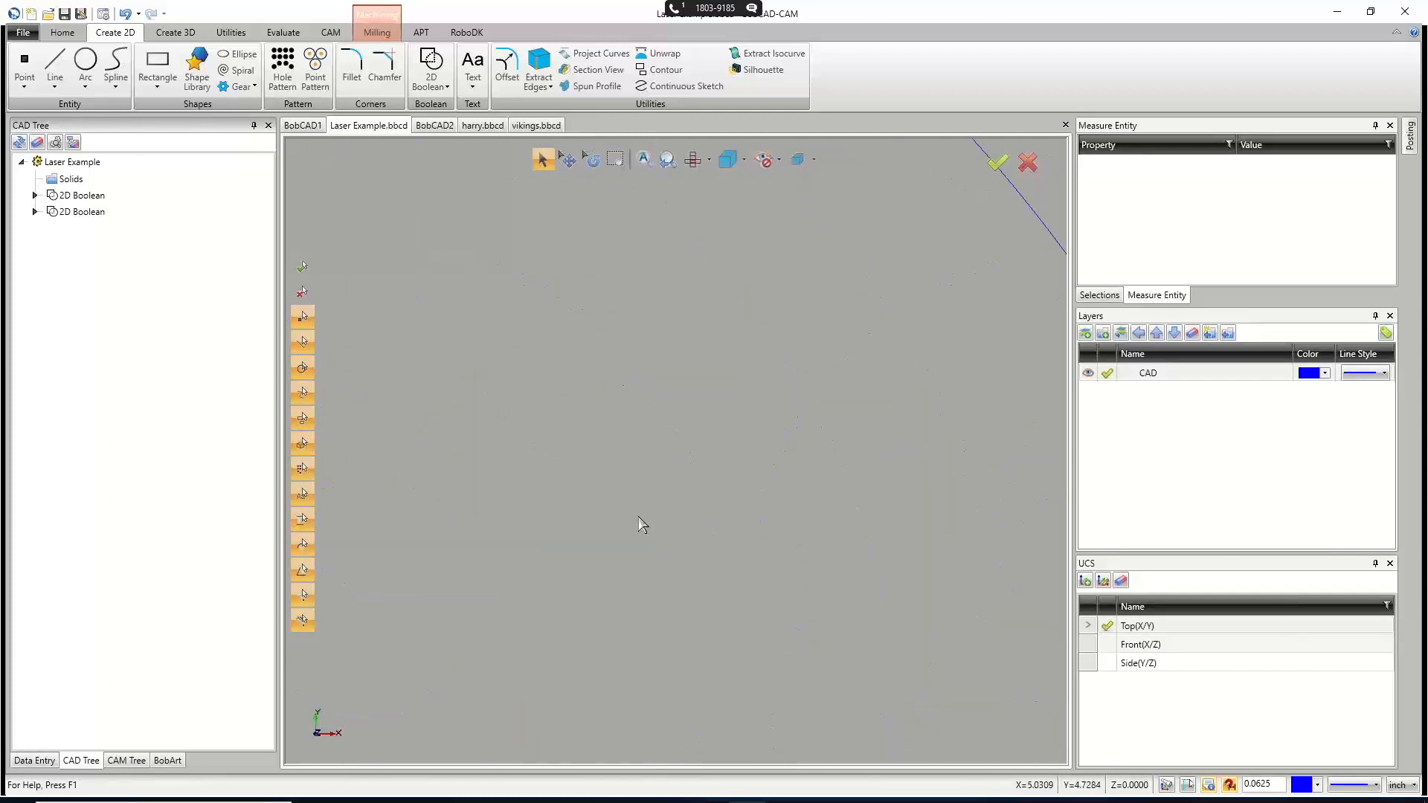
pyautogui.moveTo(584, 359); pyautogui.dragTo(677, 468)
pyautogui.moveTo(547, 409); pyautogui.dragTo(712, 545)
pyautogui.rightClick(550, 448)
pyautogui.click(589, 477)
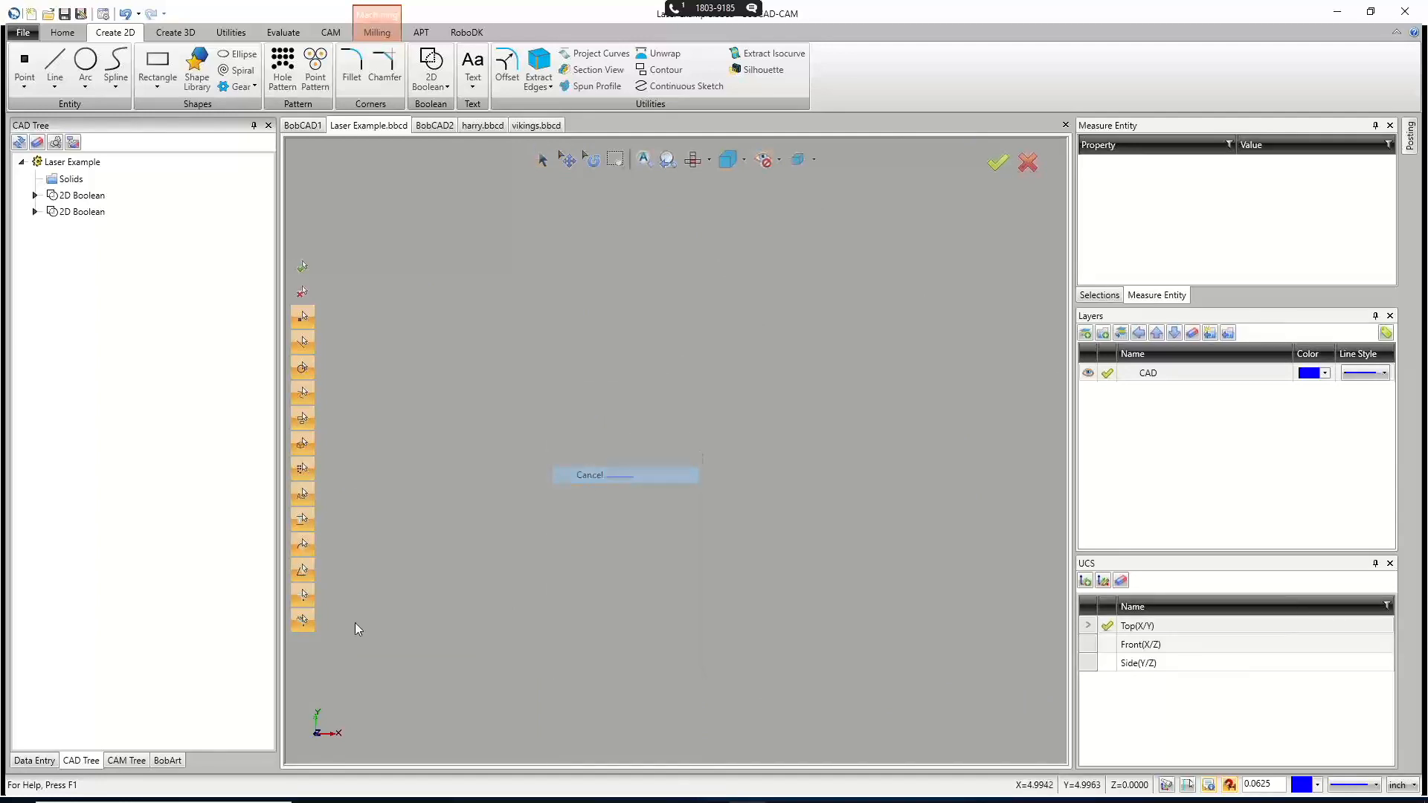
# Copy Feature 2 Axis and paste it under Machine Setup - 1, loading its Top of Feature and Depth values.
pyautogui.click(139, 758)
pyautogui.rightClick(98, 363)
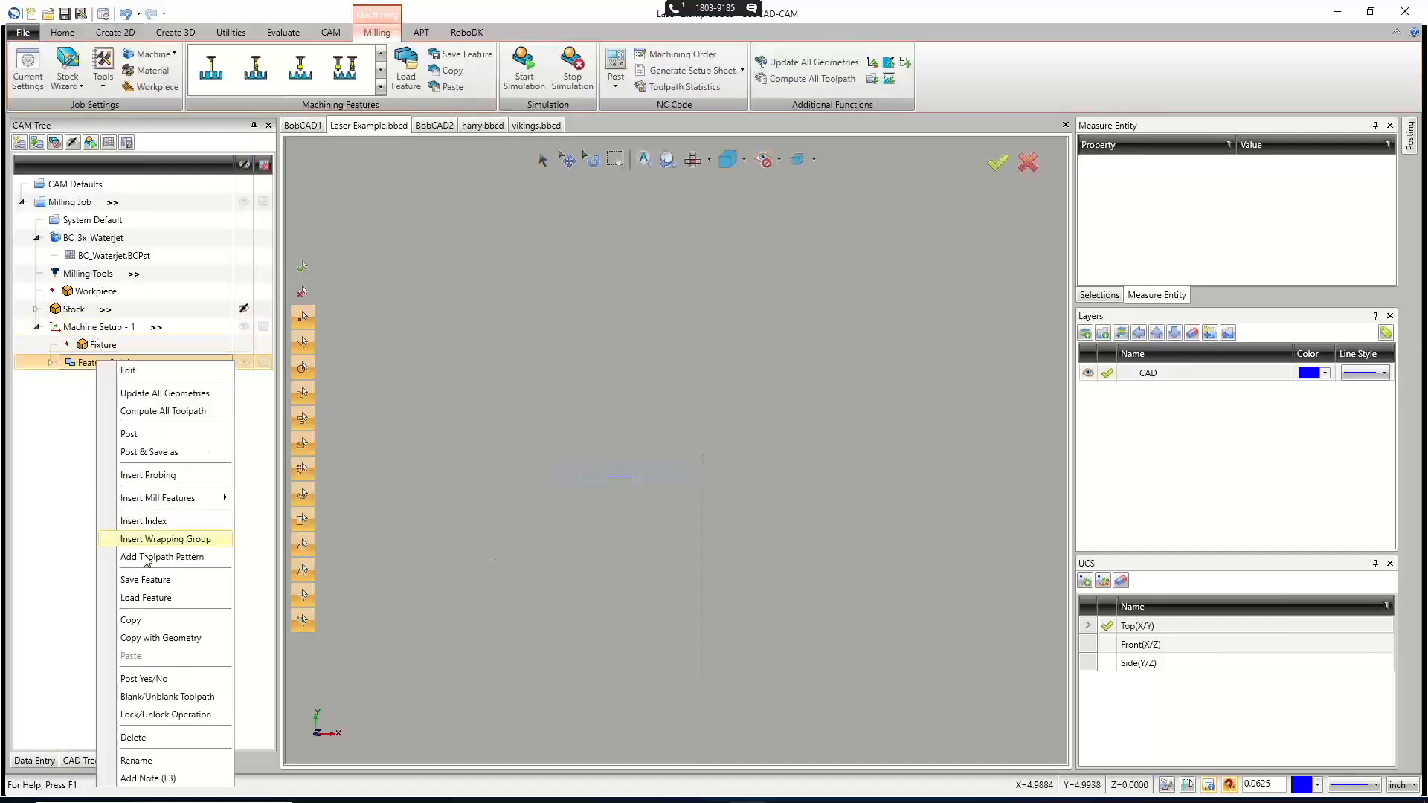
pyautogui.click(154, 627)
pyautogui.rightClick(110, 326)
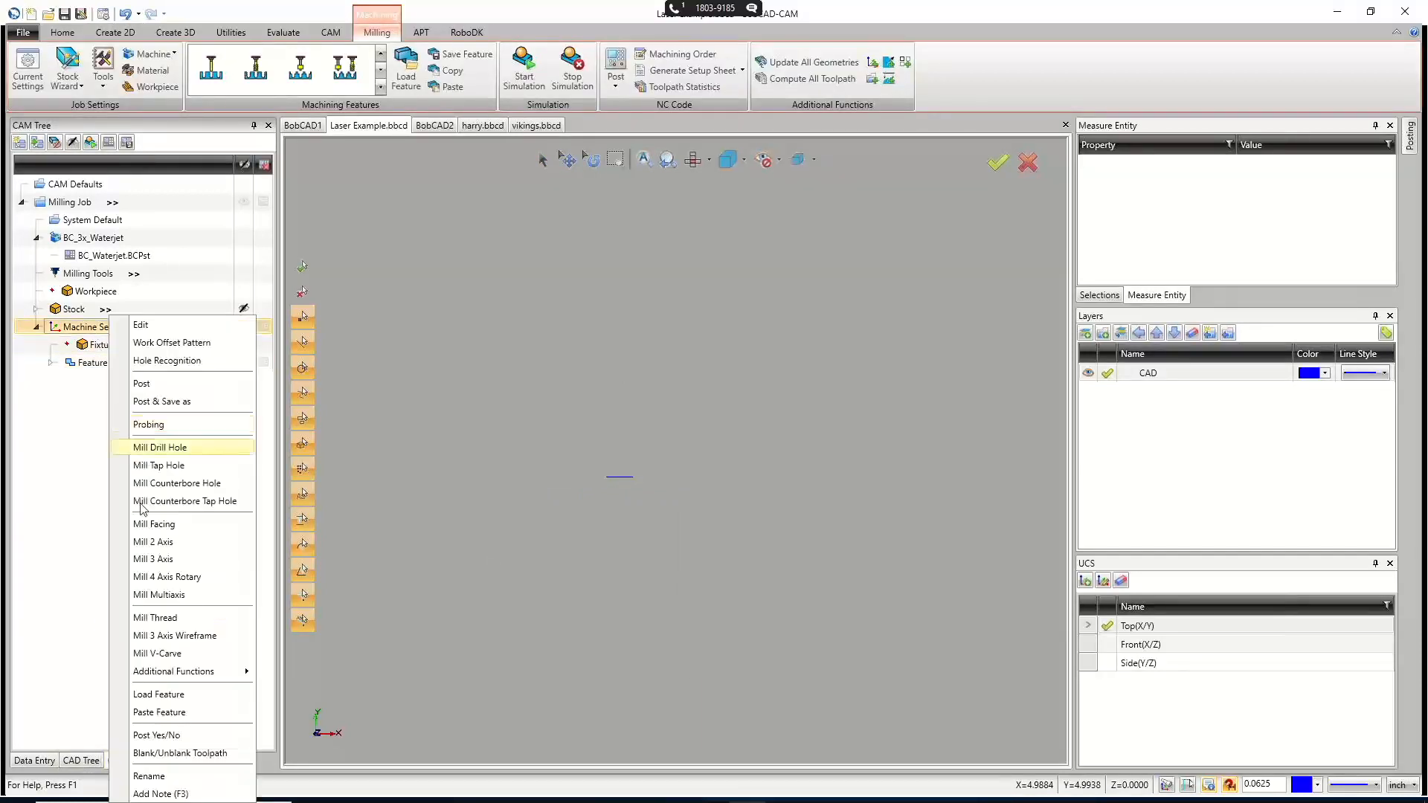
pyautogui.click(160, 712)
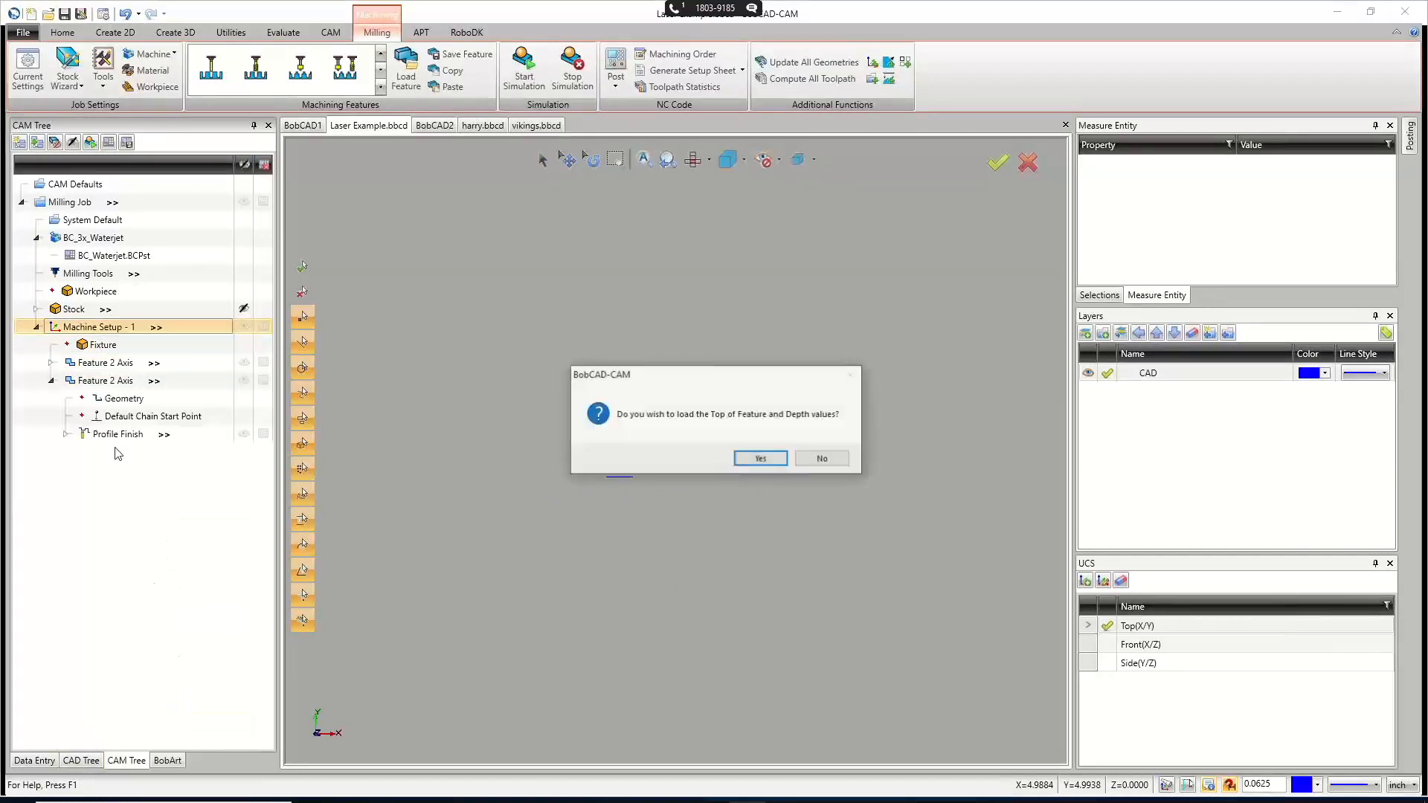
pyautogui.click(761, 459)
# Reselect the 0.001 line near X 5, Y 5 as the geometry of the second Feature 2 Axis.
pyautogui.rightClick(119, 399)
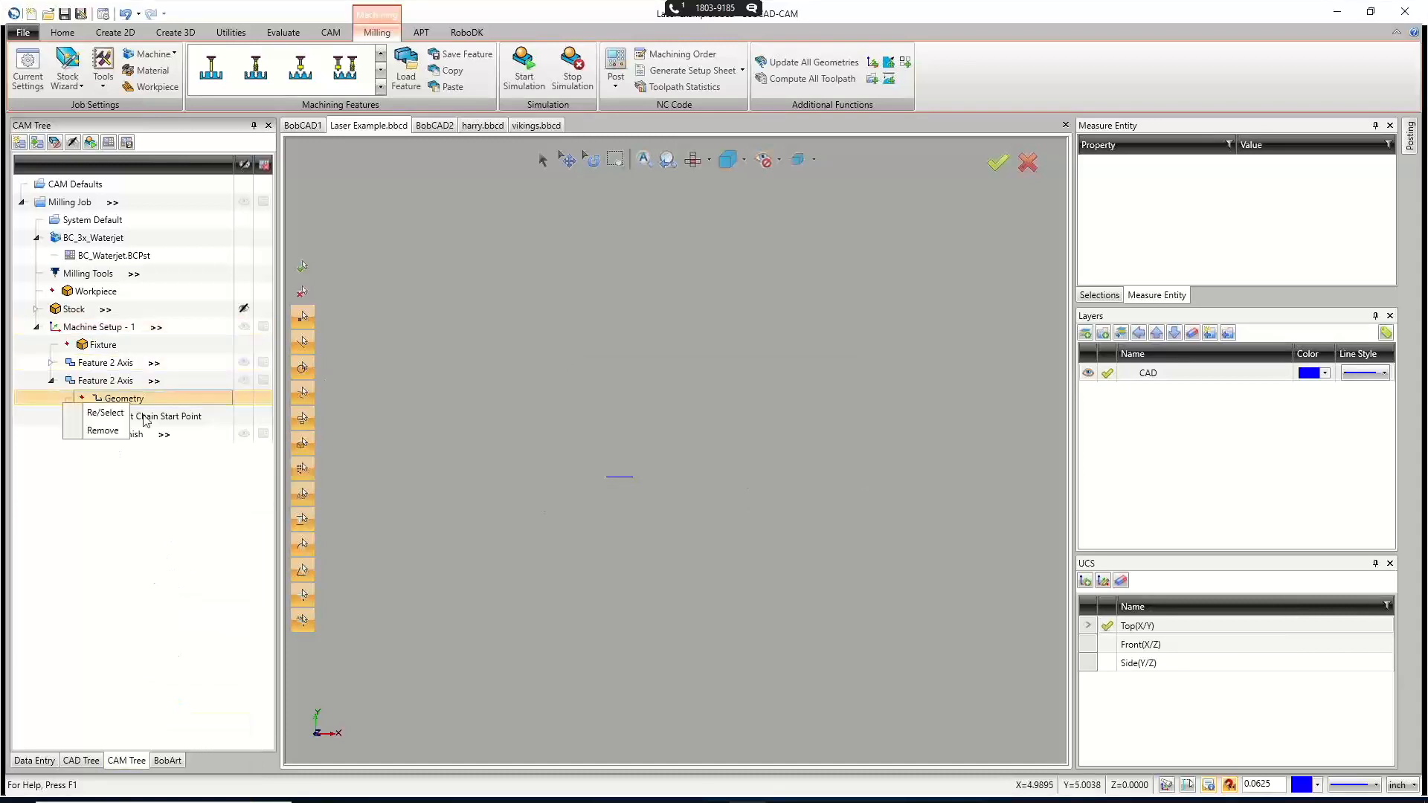
pyautogui.click(104, 413)
pyautogui.click(620, 477)
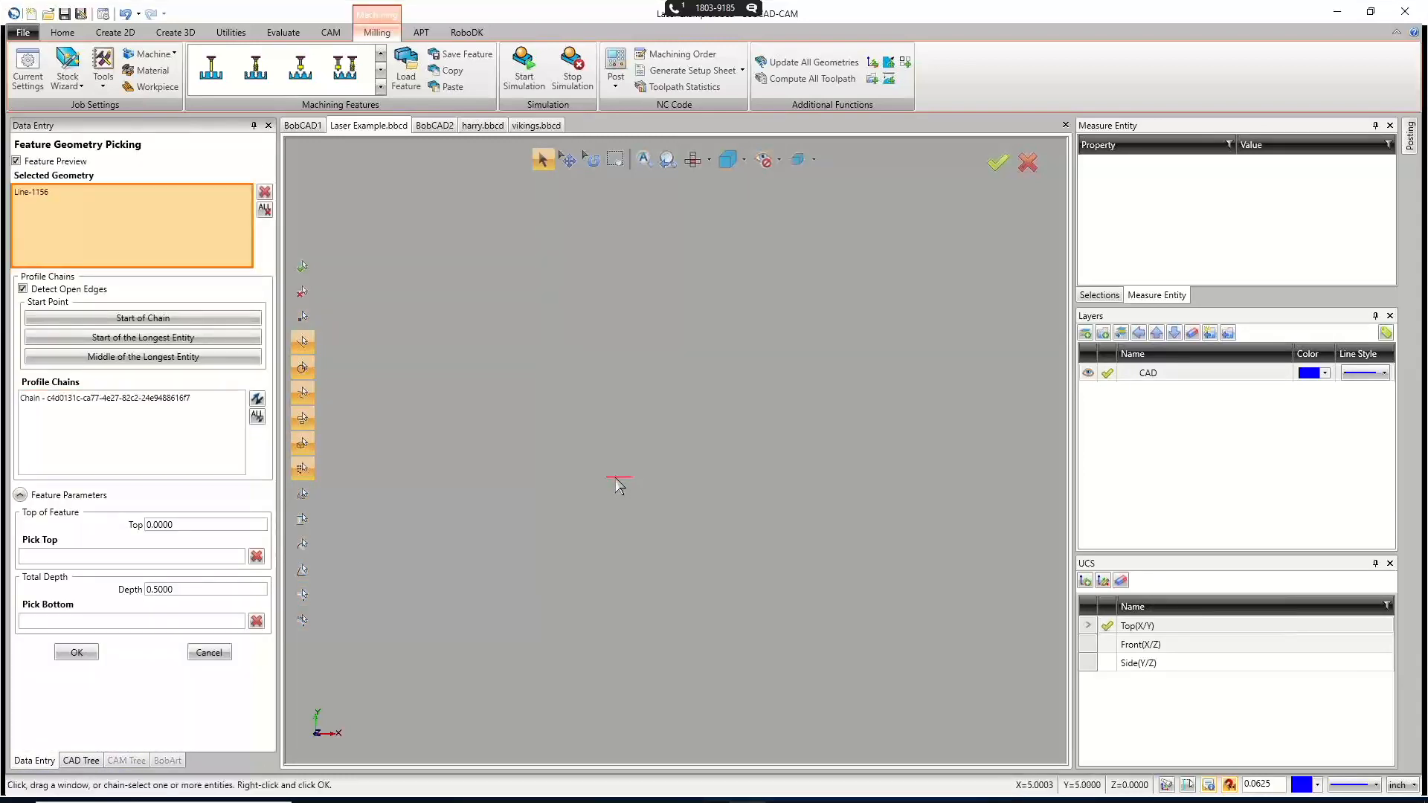
pyautogui.click(156, 397)
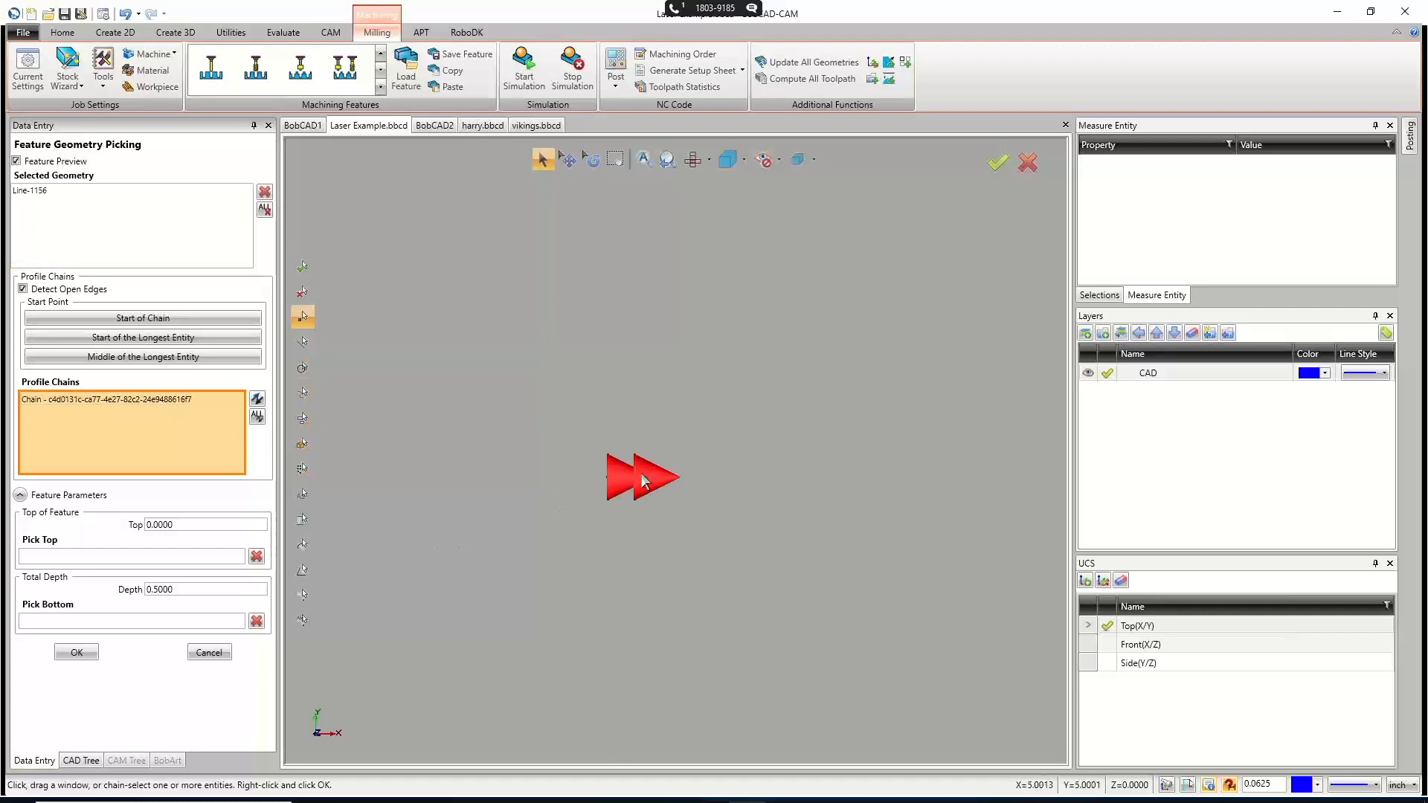
pyautogui.click(77, 652)
# Compute the toolpath of the second feature's Profile Finish operation and inspect the pierce move at the 0.001 line.
pyautogui.click(126, 435)
pyautogui.rightClick(135, 436)
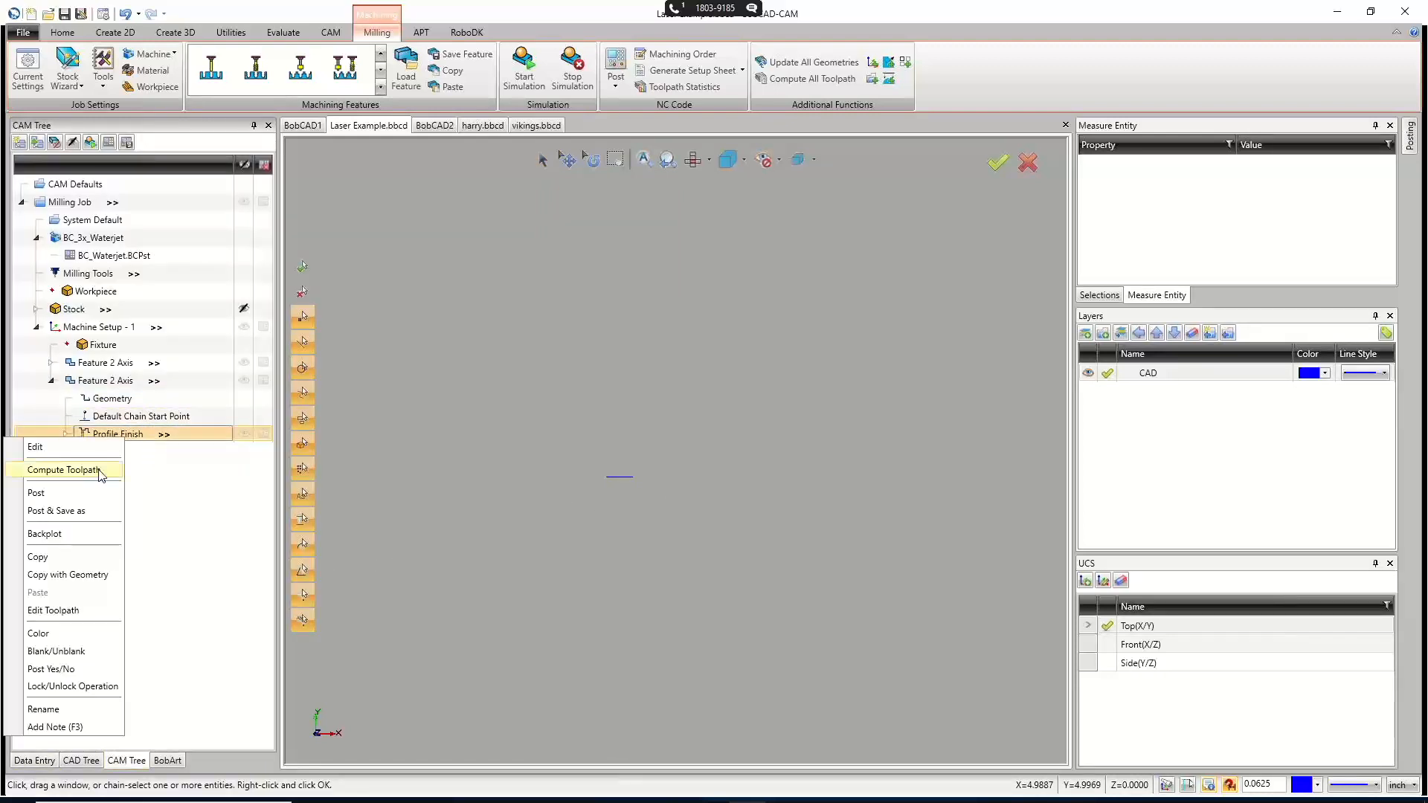
pyautogui.click(64, 470)
pyautogui.scroll(3, 645, 574)
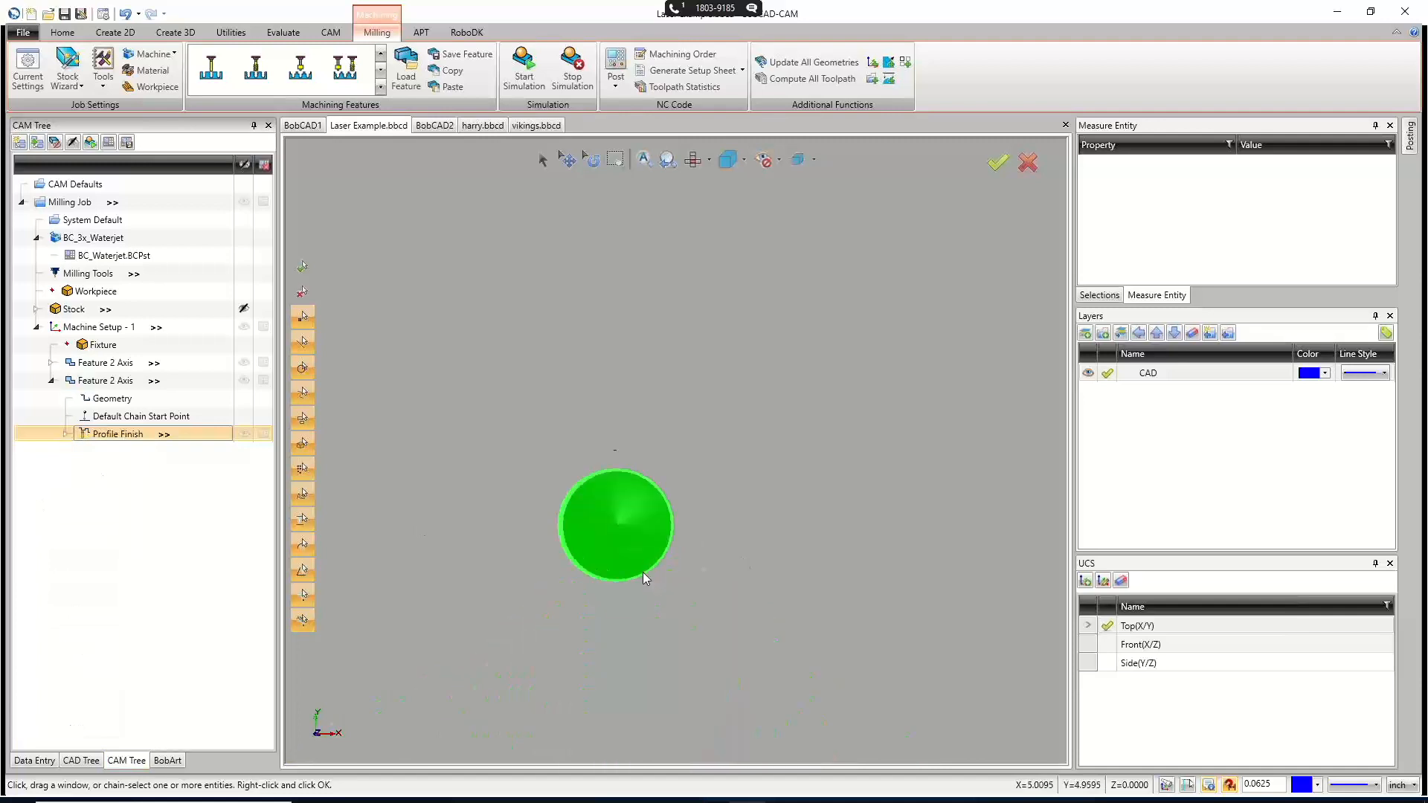
pyautogui.scroll(-5, 671, 578)
pyautogui.moveTo(705, 627); pyautogui.dragTo(671, 556, button='middle')
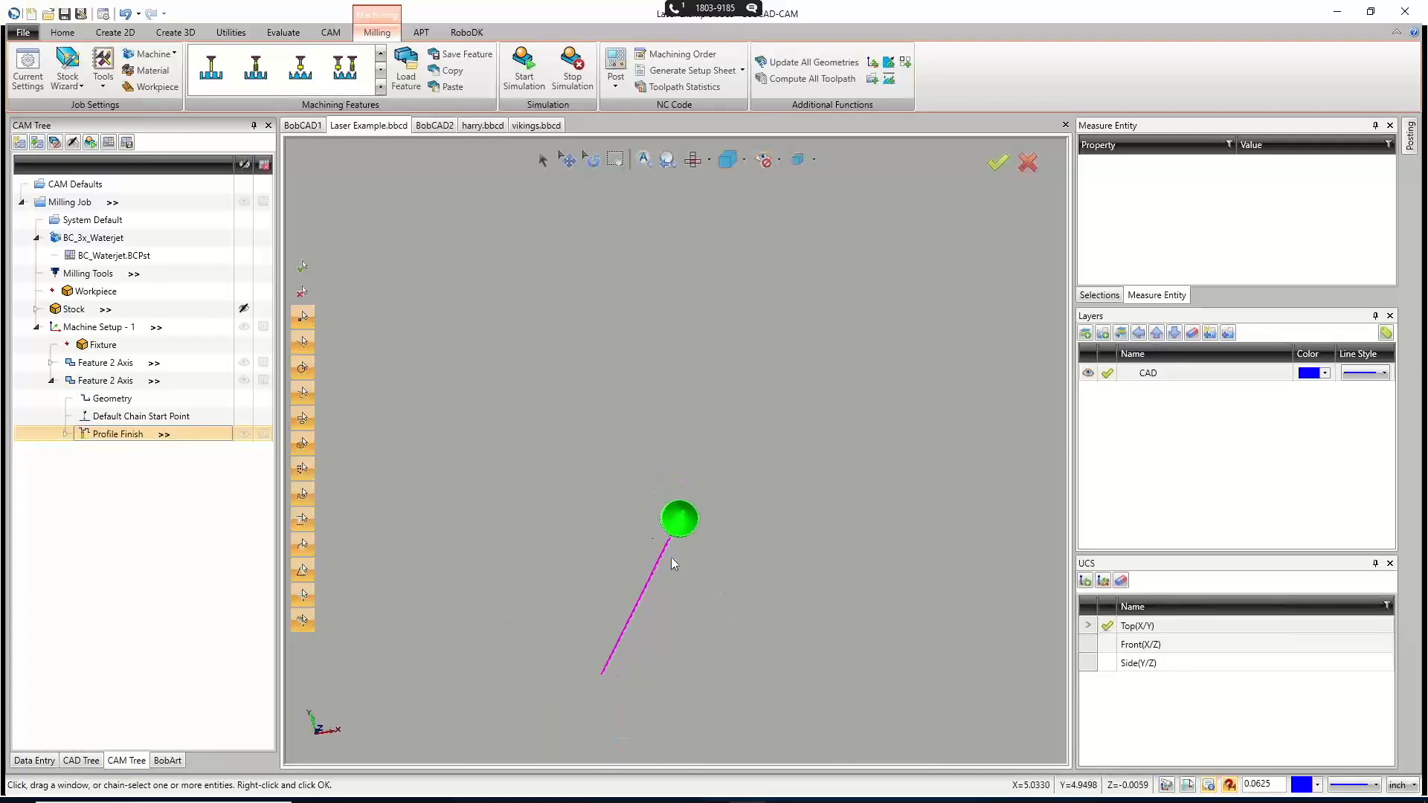
pyautogui.scroll(3, 667, 543)
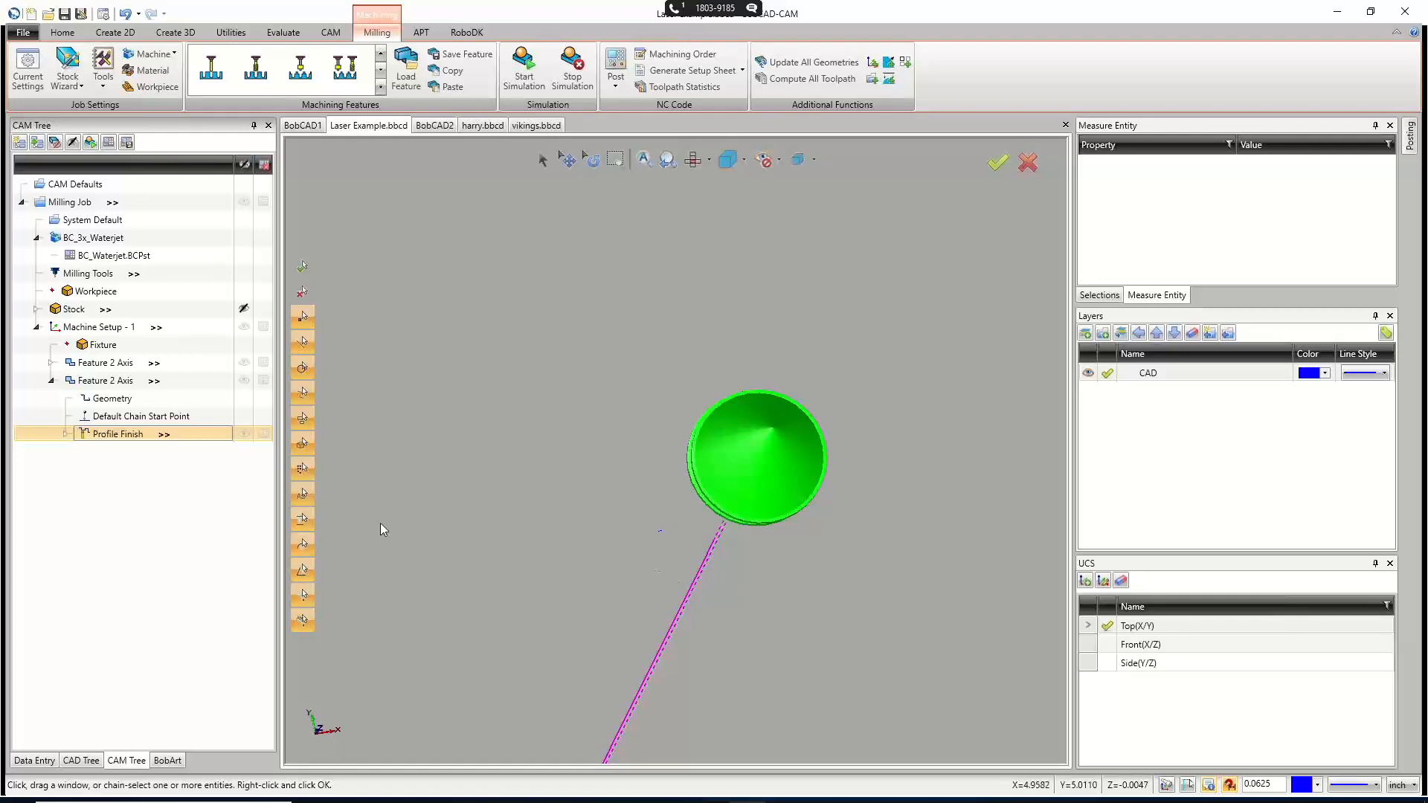
# Set System Compensation to Off in the second feature's Profile Finish operation and recompute its toolpath.
pyautogui.rightClick(114, 436)
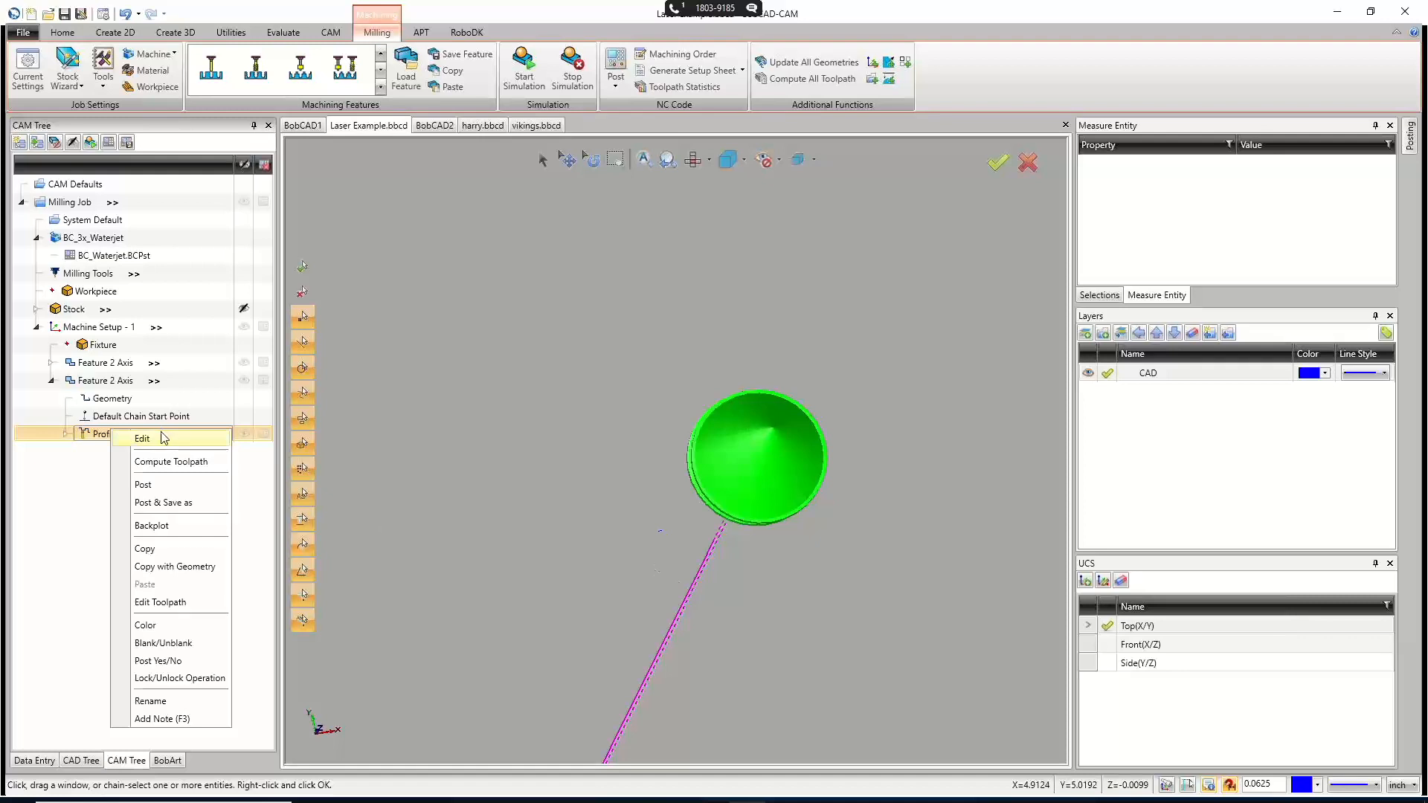
pyautogui.click(123, 440)
pyautogui.click(462, 264)
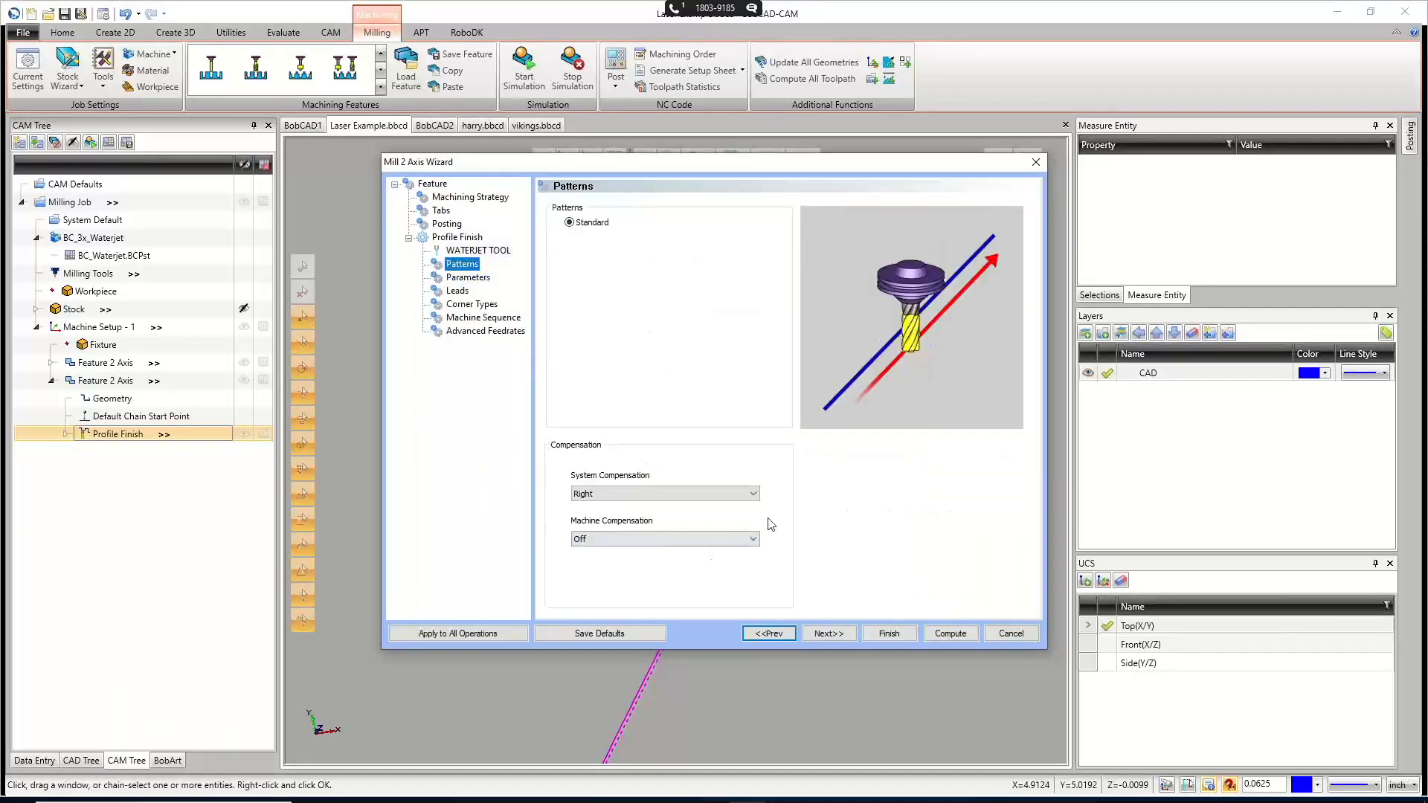
pyautogui.click(753, 494)
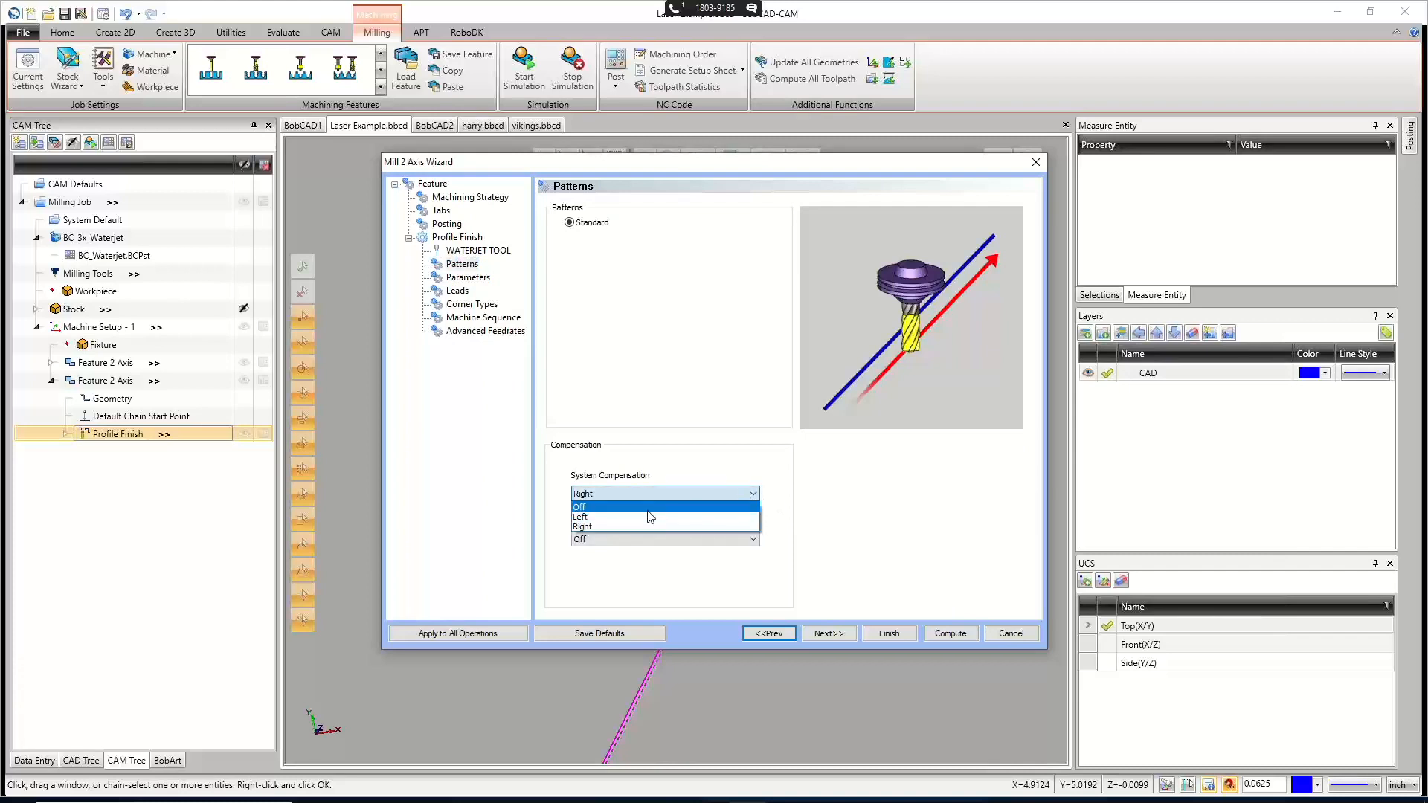
pyautogui.click(648, 508)
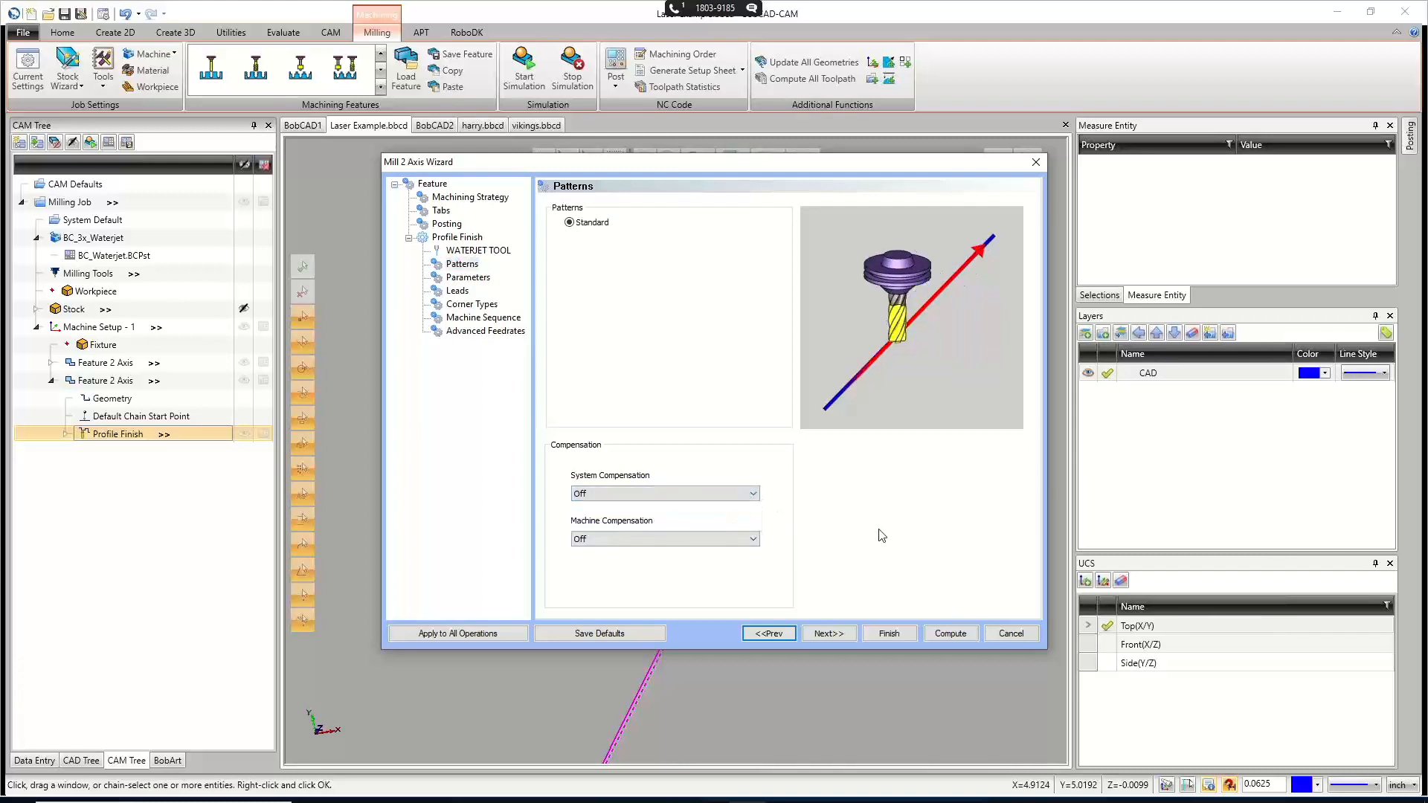
pyautogui.click(953, 632)
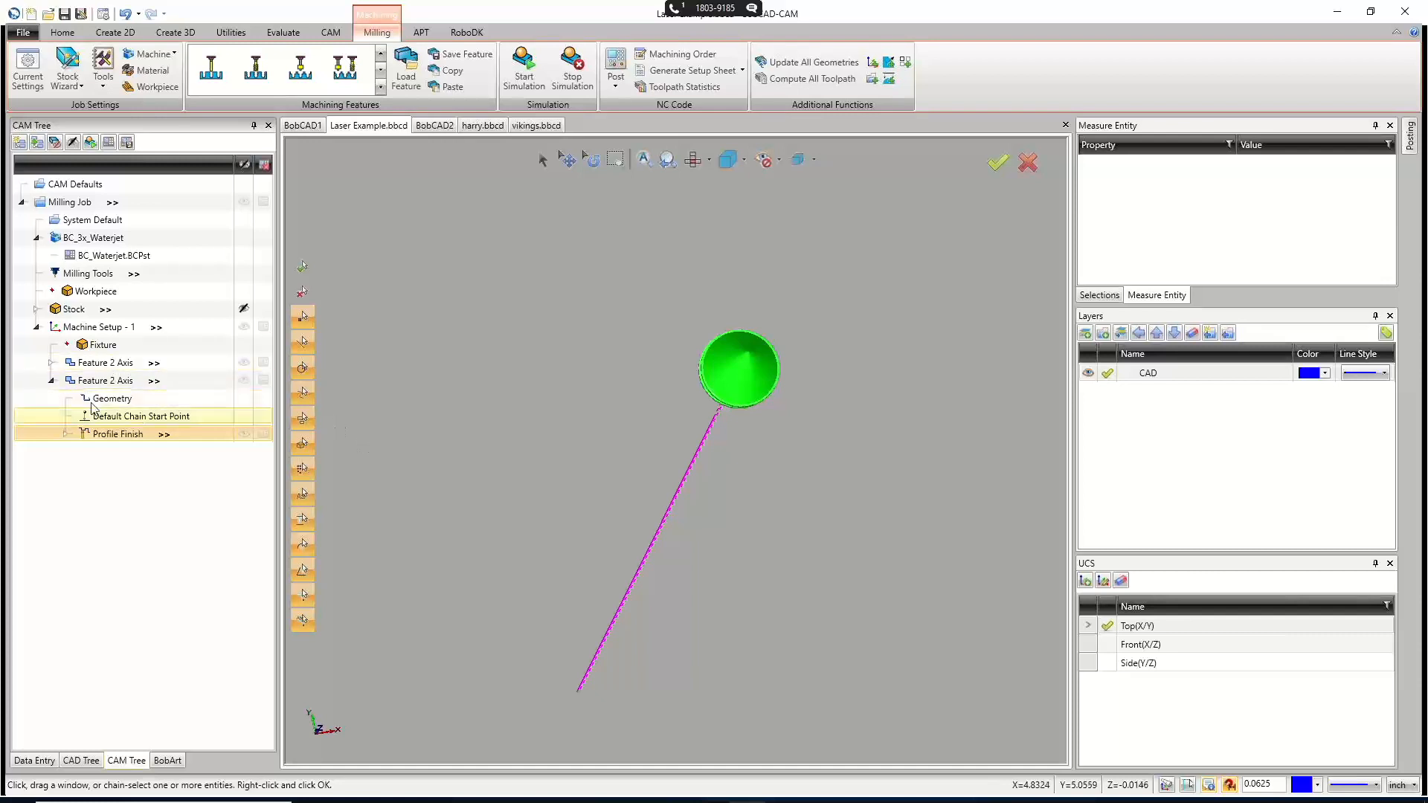
# Review the waterjet tool's feedrate, pierce dwell and pressure settings in the second feature, leaving them as they are.
pyautogui.rightClick(134, 377)
pyautogui.click(153, 385)
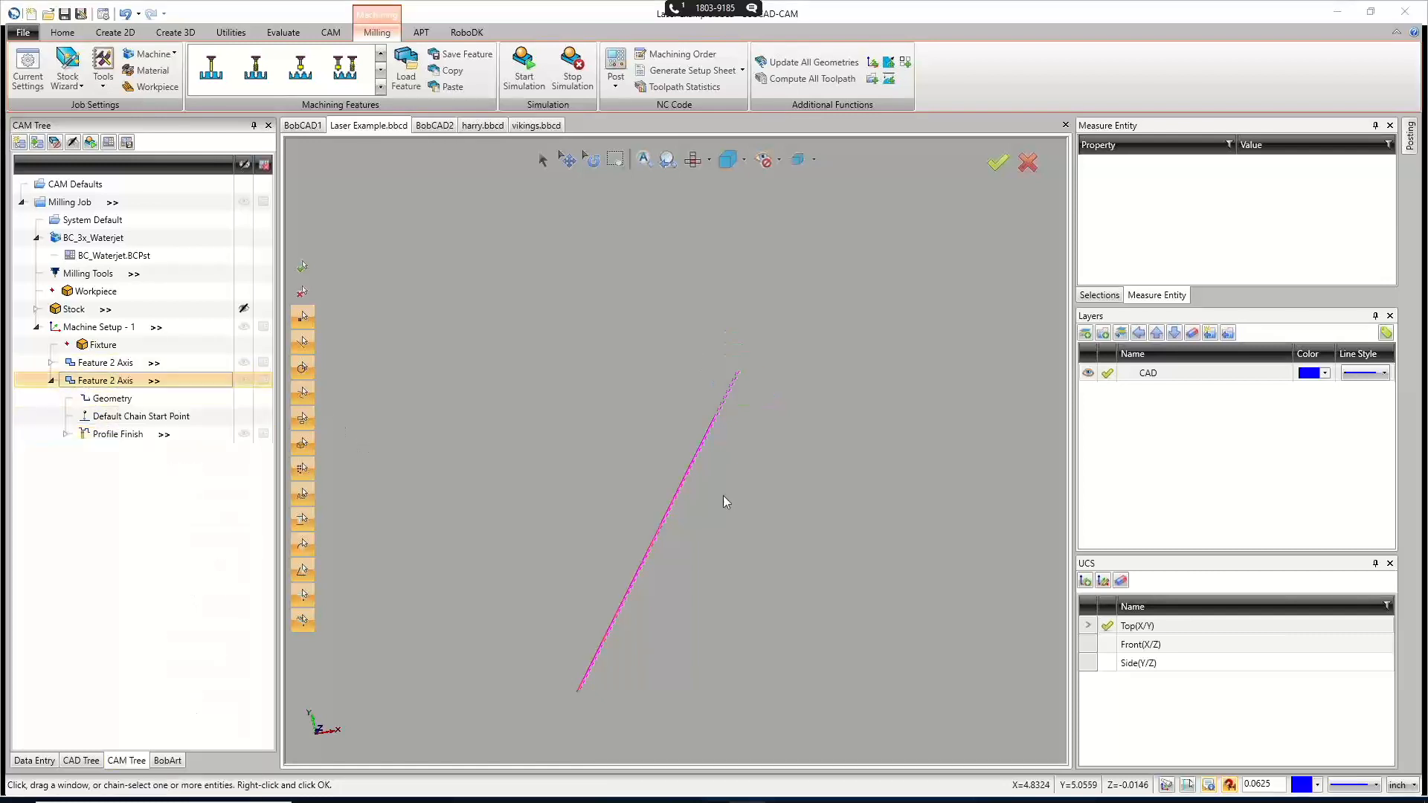
pyautogui.click(478, 249)
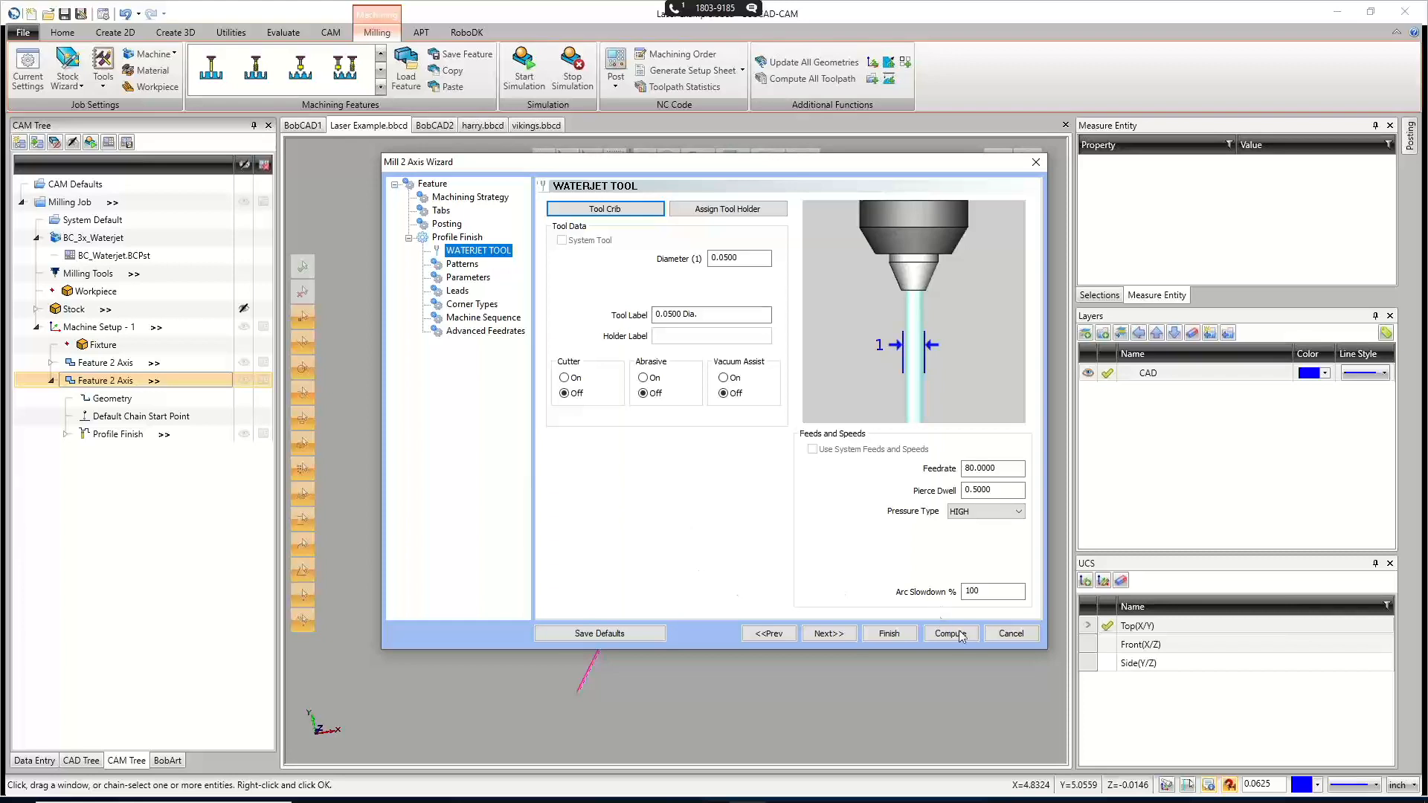
pyautogui.click(1015, 635)
# Reselect the first feature's geometry using the inner cutout and outer profile of the part nearest the origin.
pyautogui.scroll(-10, 694, 507)
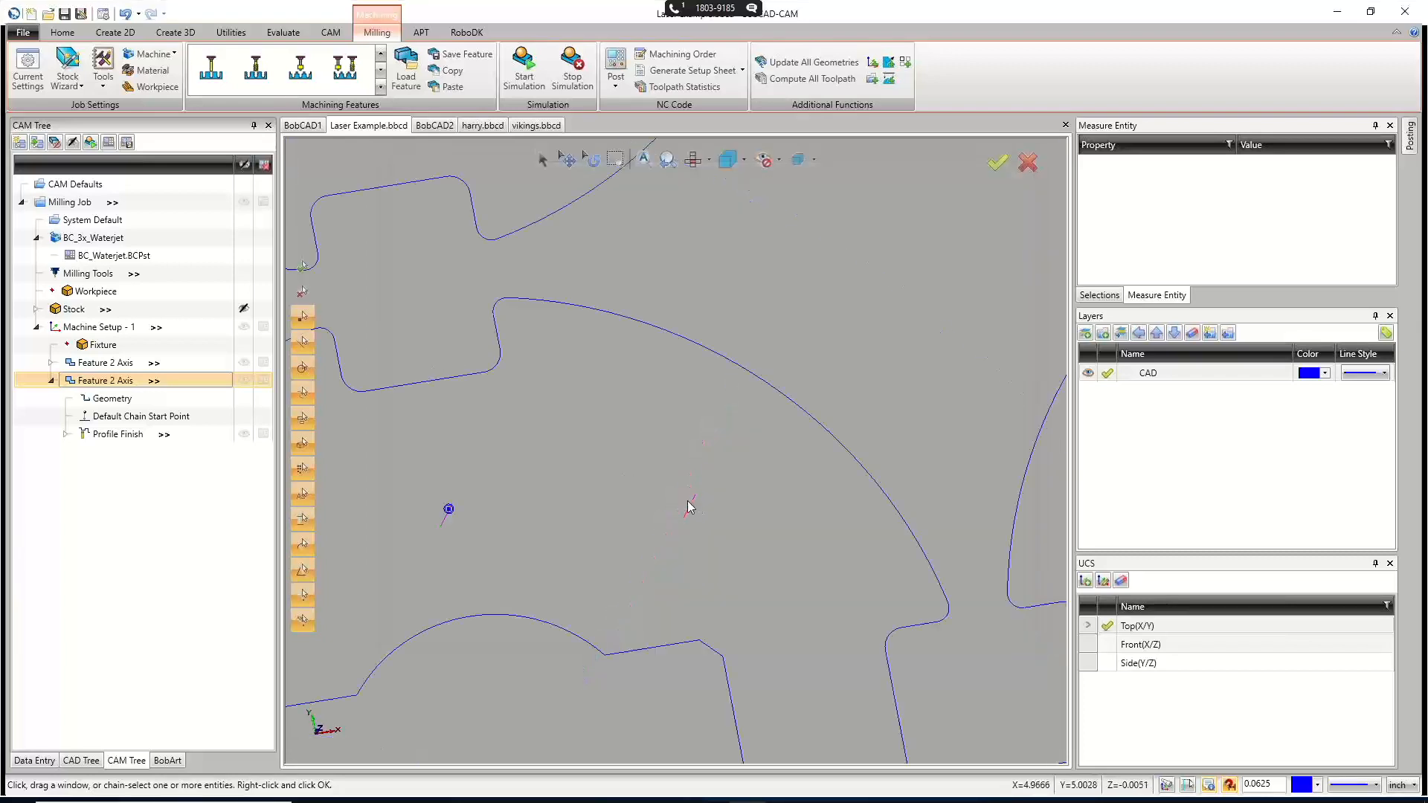
pyautogui.scroll(-5, 690, 509)
pyautogui.click(51, 362)
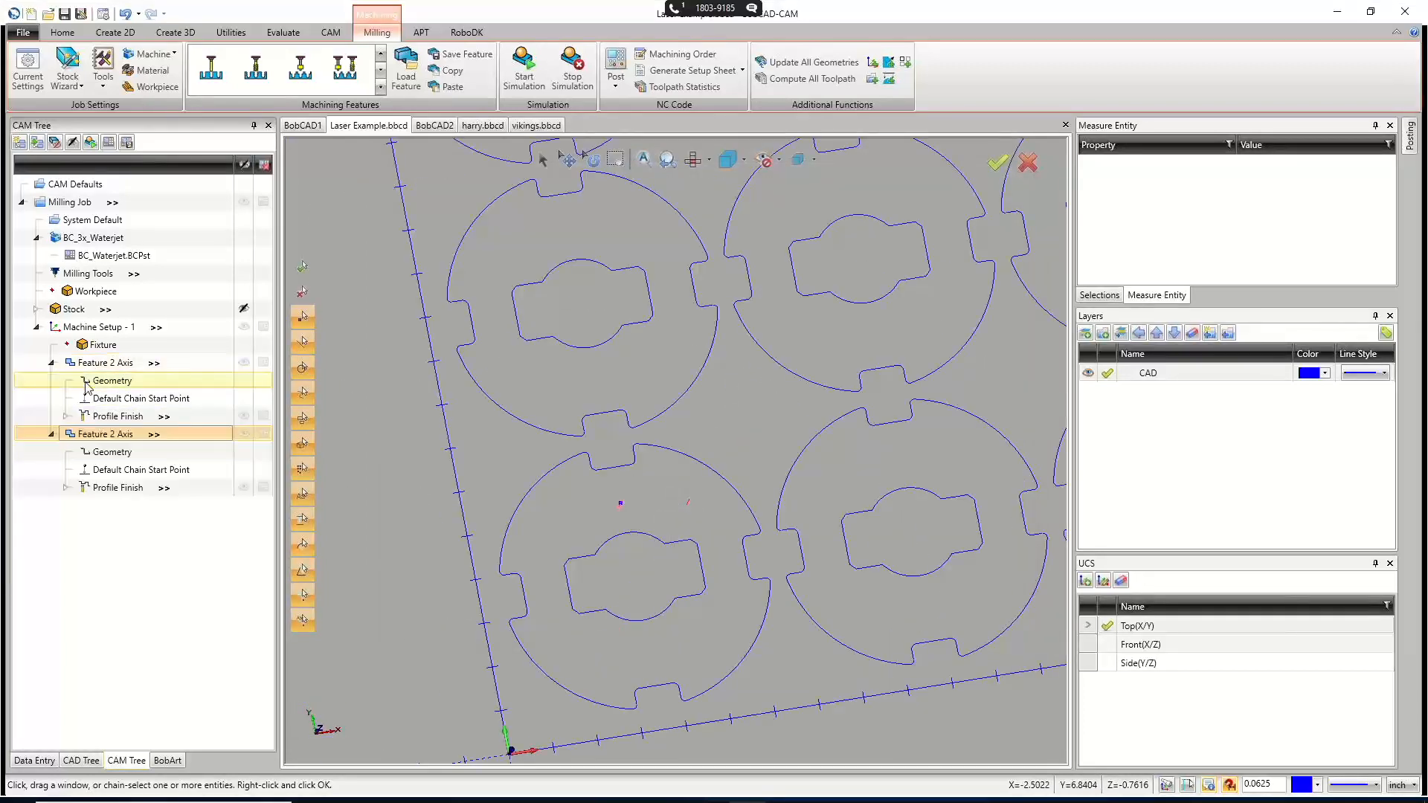
pyautogui.click(108, 381)
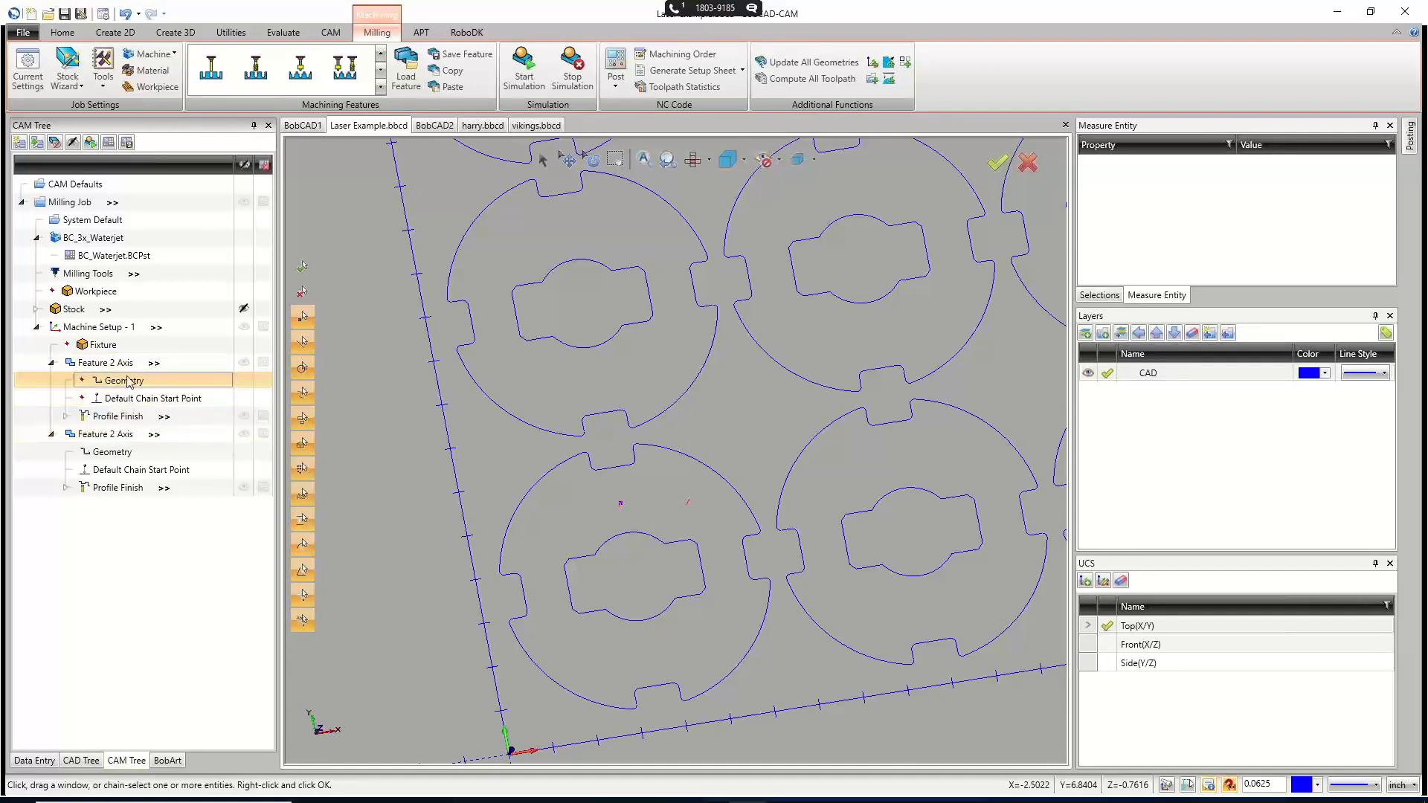
pyautogui.doubleClick(127, 381)
pyautogui.click(622, 618)
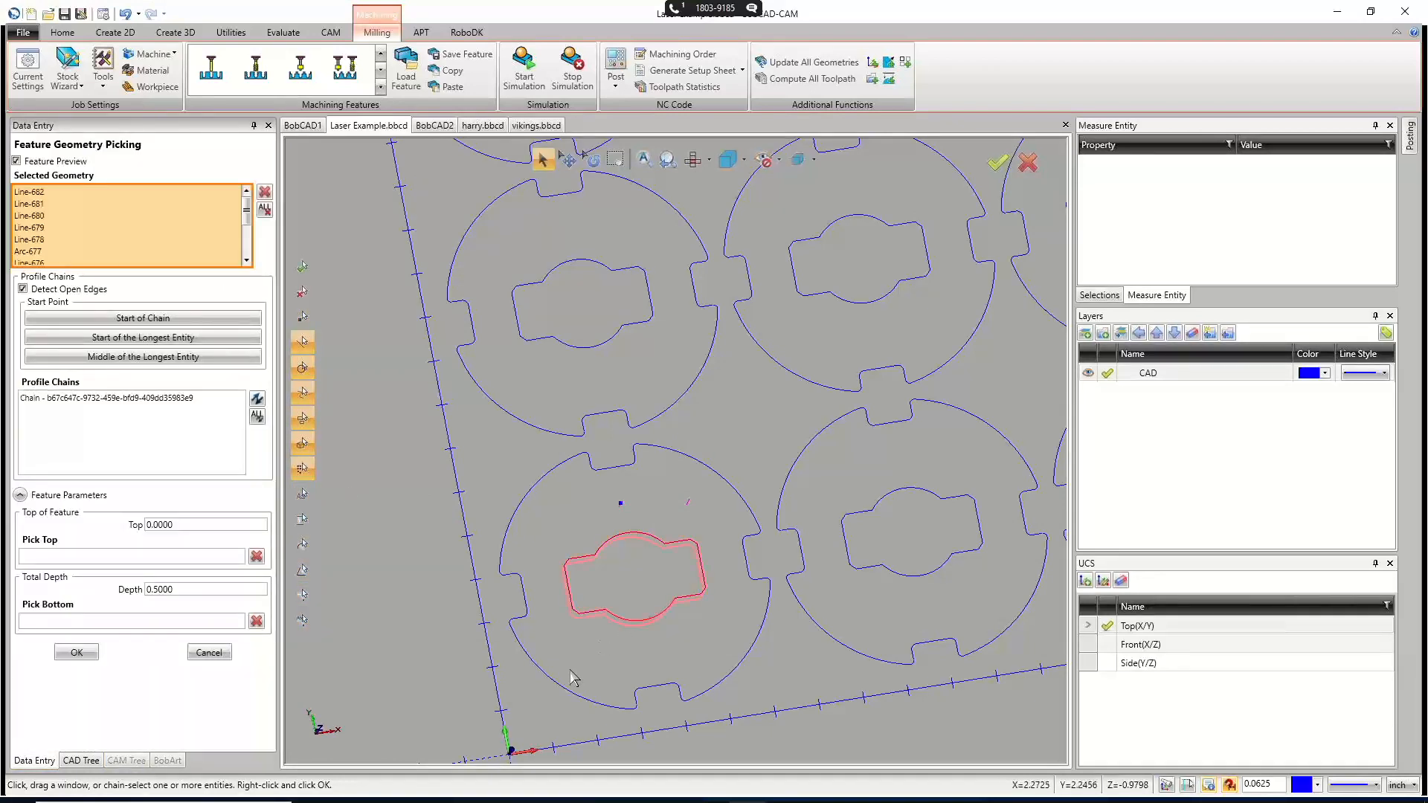
pyautogui.click(564, 686)
# Reverse the inner cutout's chain direction and accept the first feature's geometry.
pyautogui.click(217, 461)
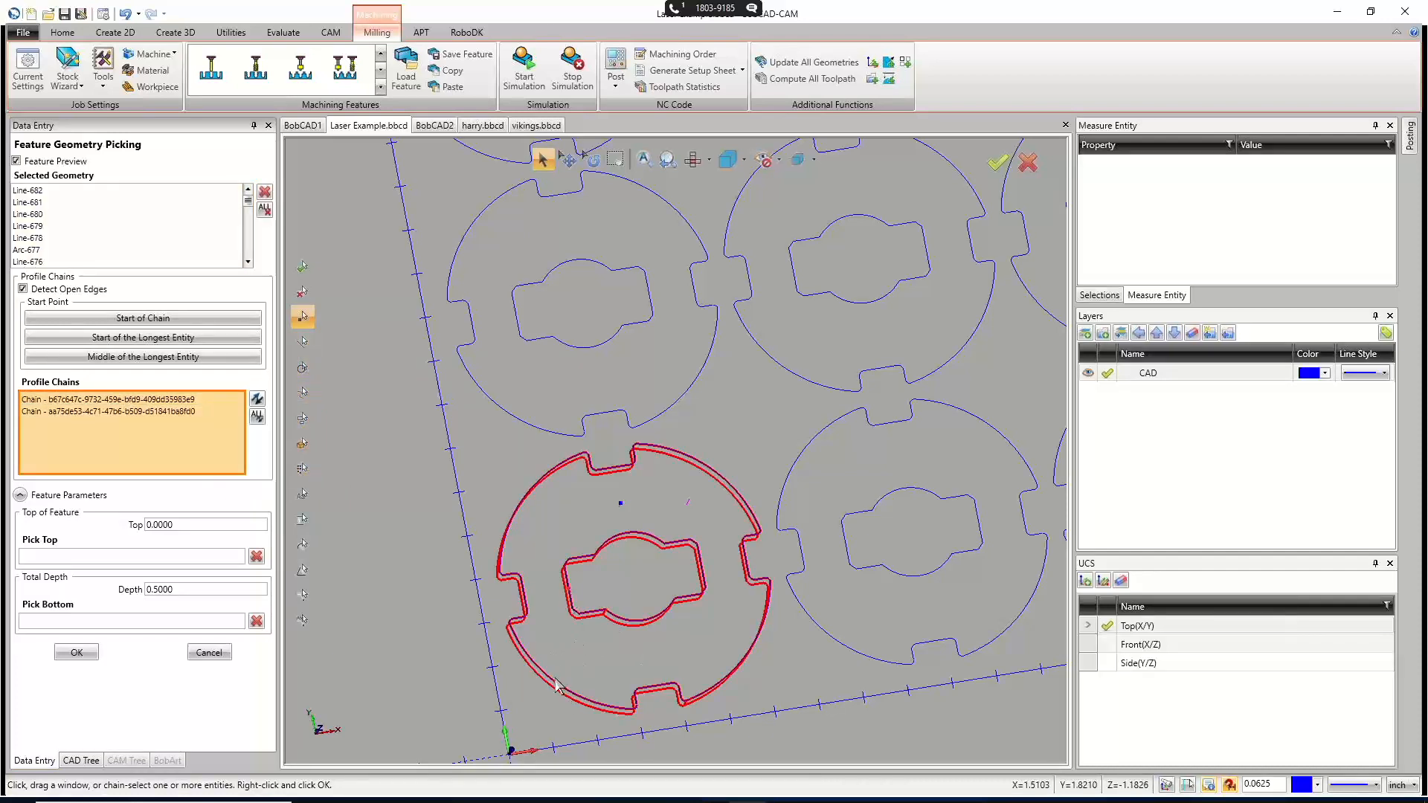
pyautogui.scroll(5, 556, 683)
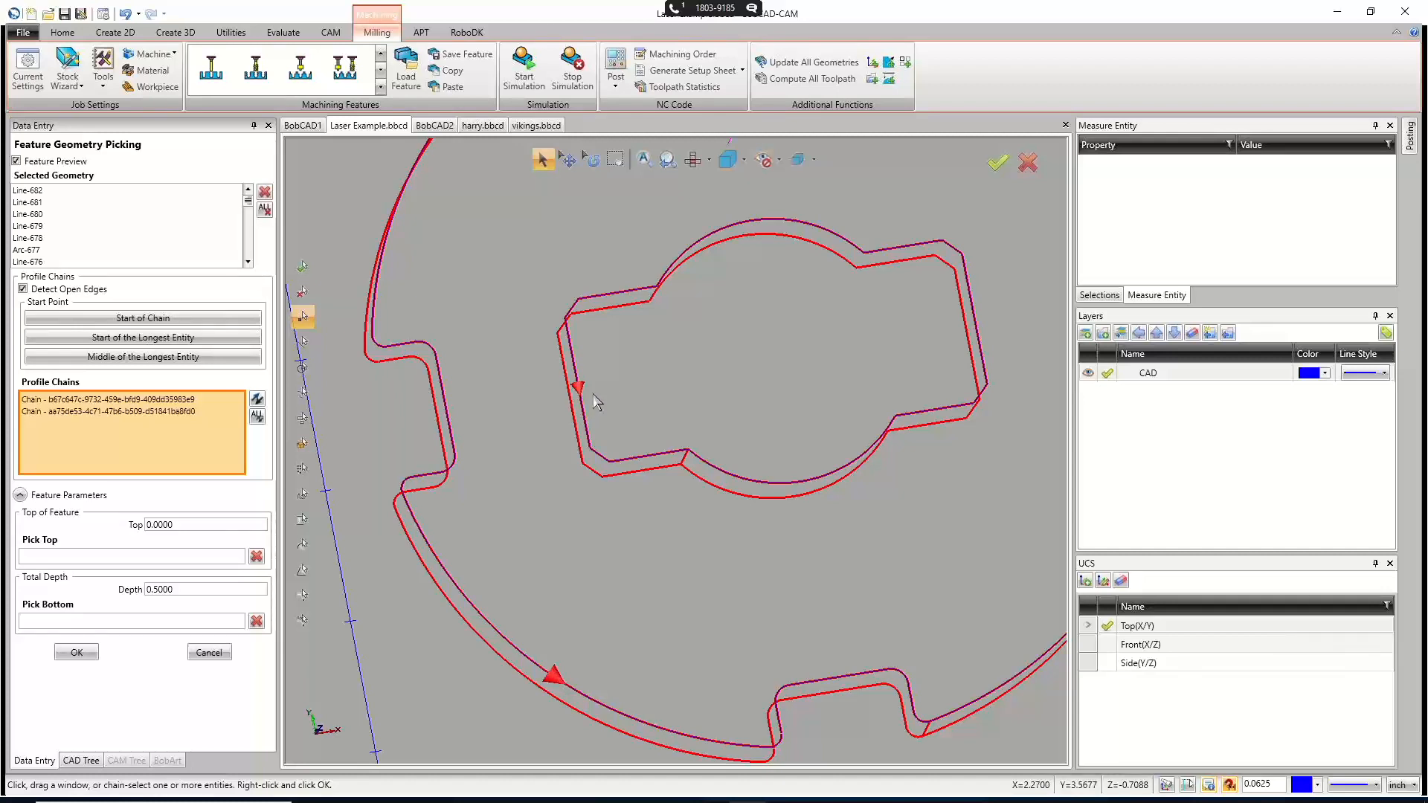
pyautogui.click(172, 411)
pyautogui.click(172, 400)
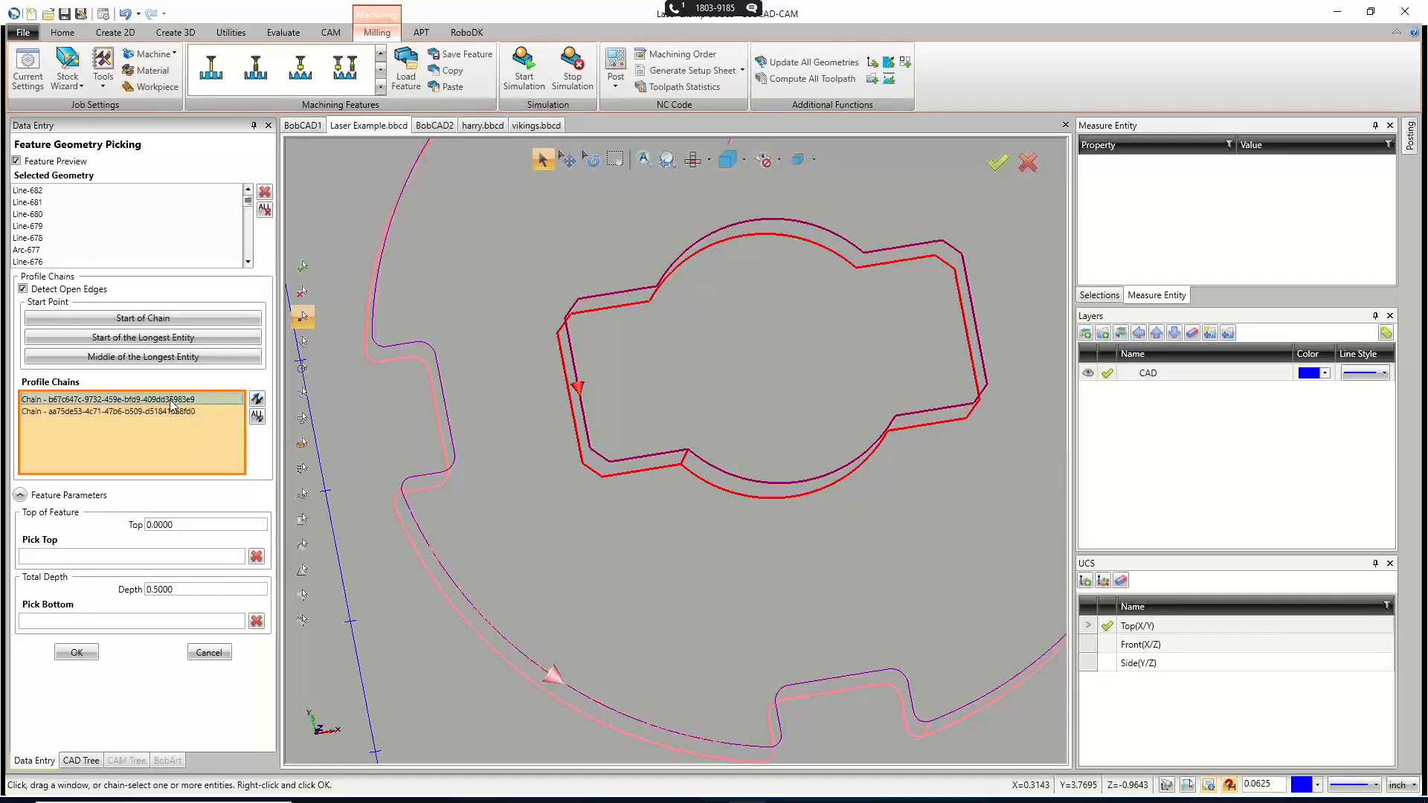
pyautogui.click(259, 418)
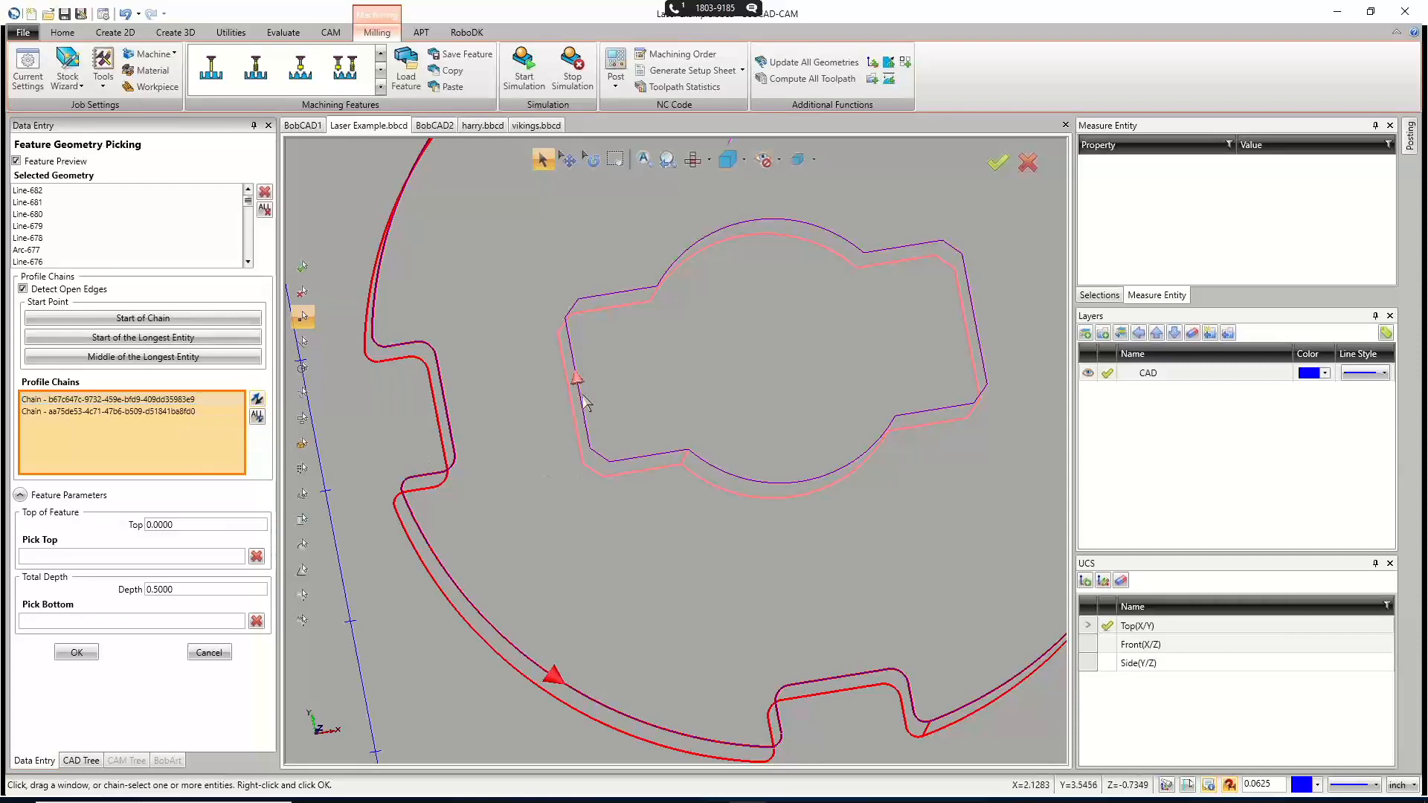
pyautogui.click(90, 654)
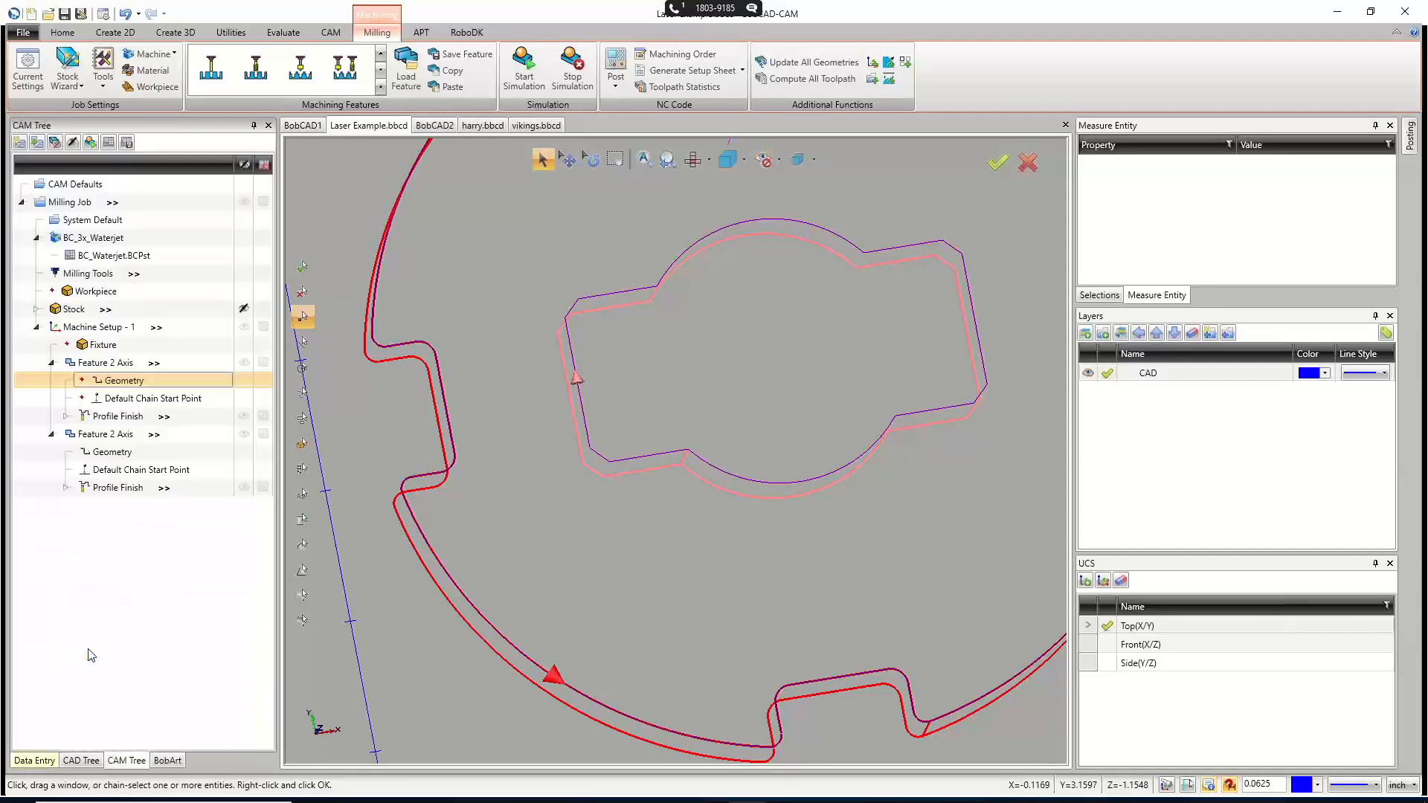
# Compute the Profile Finish toolpaths of both Feature 2 Axis features and inspect them on the first part.
pyautogui.rightClick(113, 489)
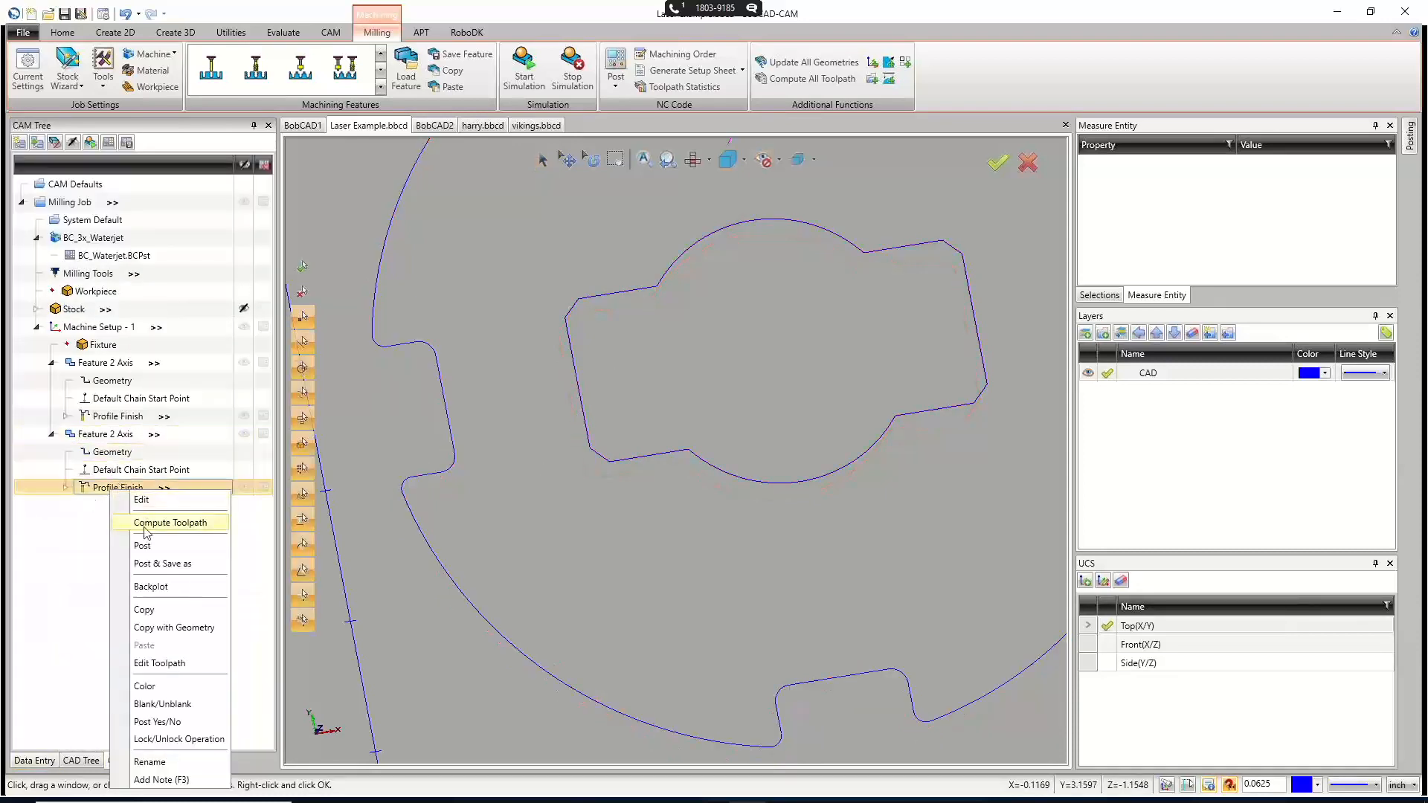
pyautogui.click(170, 523)
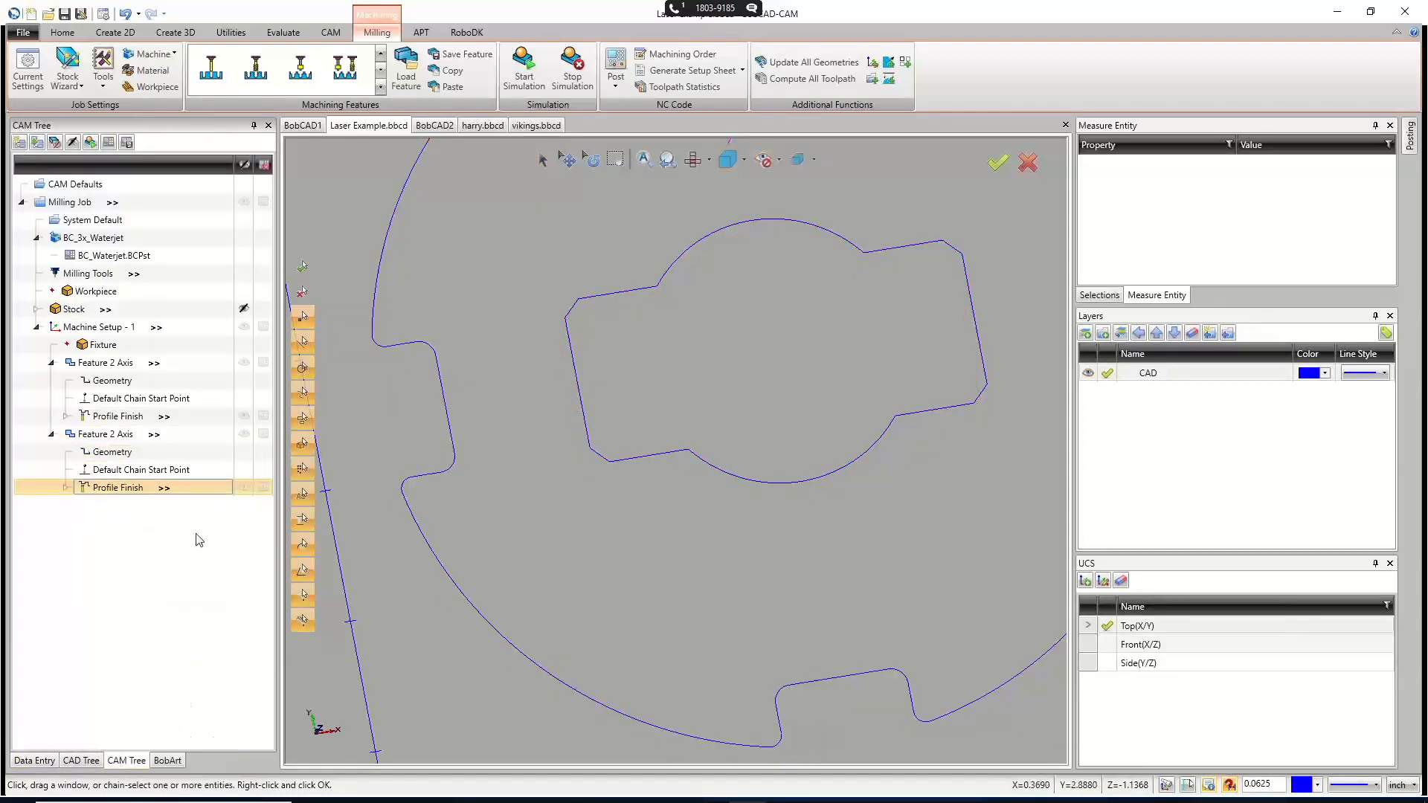
pyautogui.rightClick(128, 417)
pyautogui.click(165, 448)
pyautogui.scroll(-4, 538, 407)
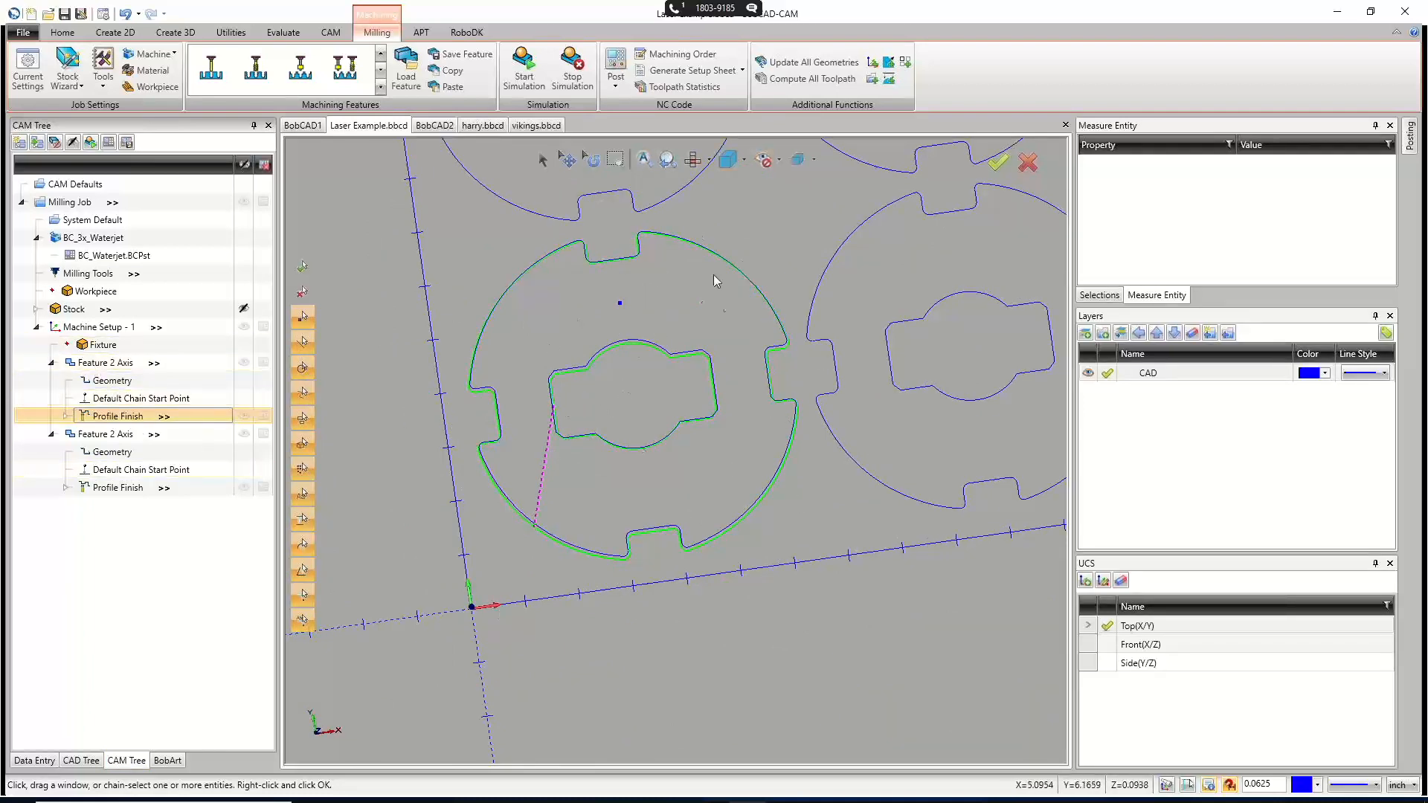
pyautogui.scroll(6, 712, 274)
pyautogui.scroll(2, 668, 349)
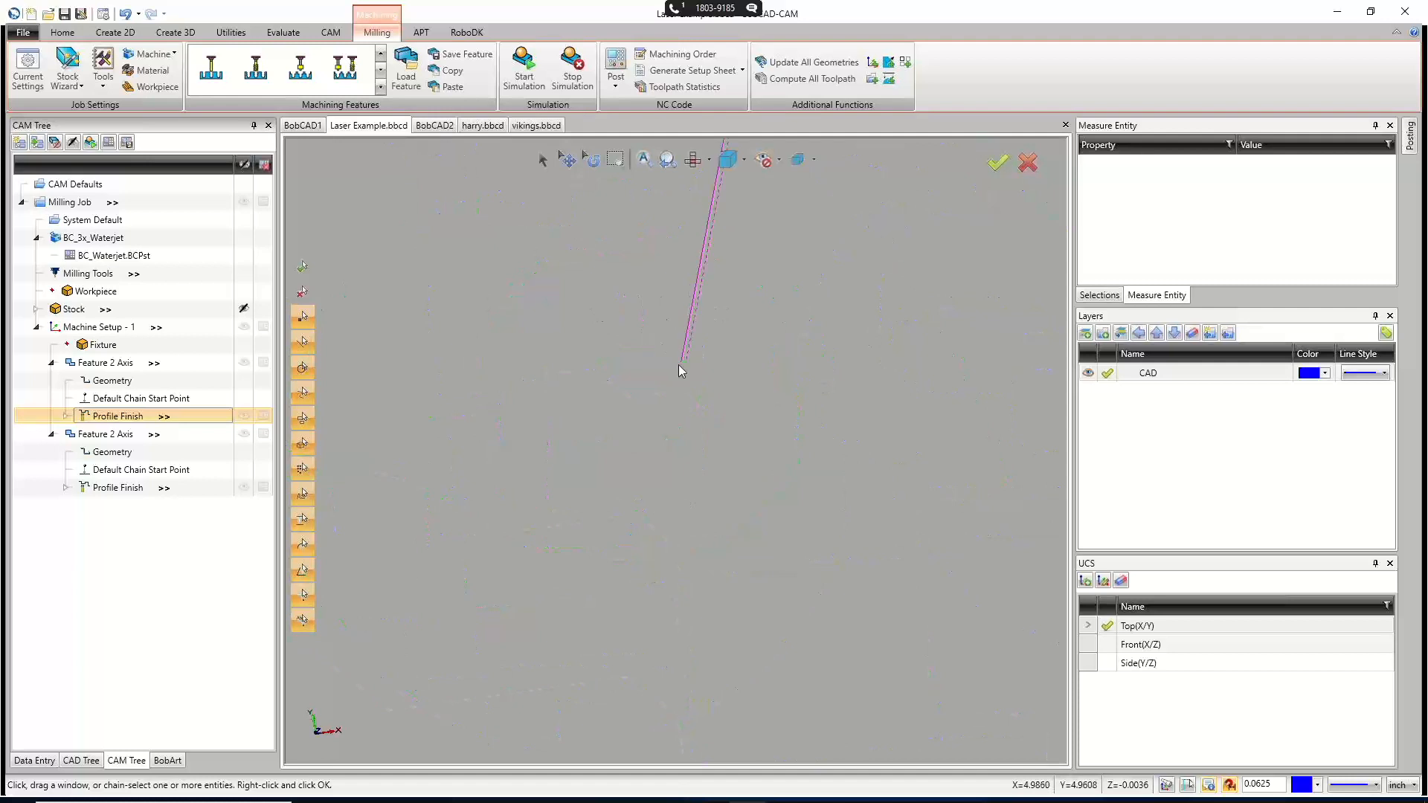
pyautogui.scroll(-8, 684, 370)
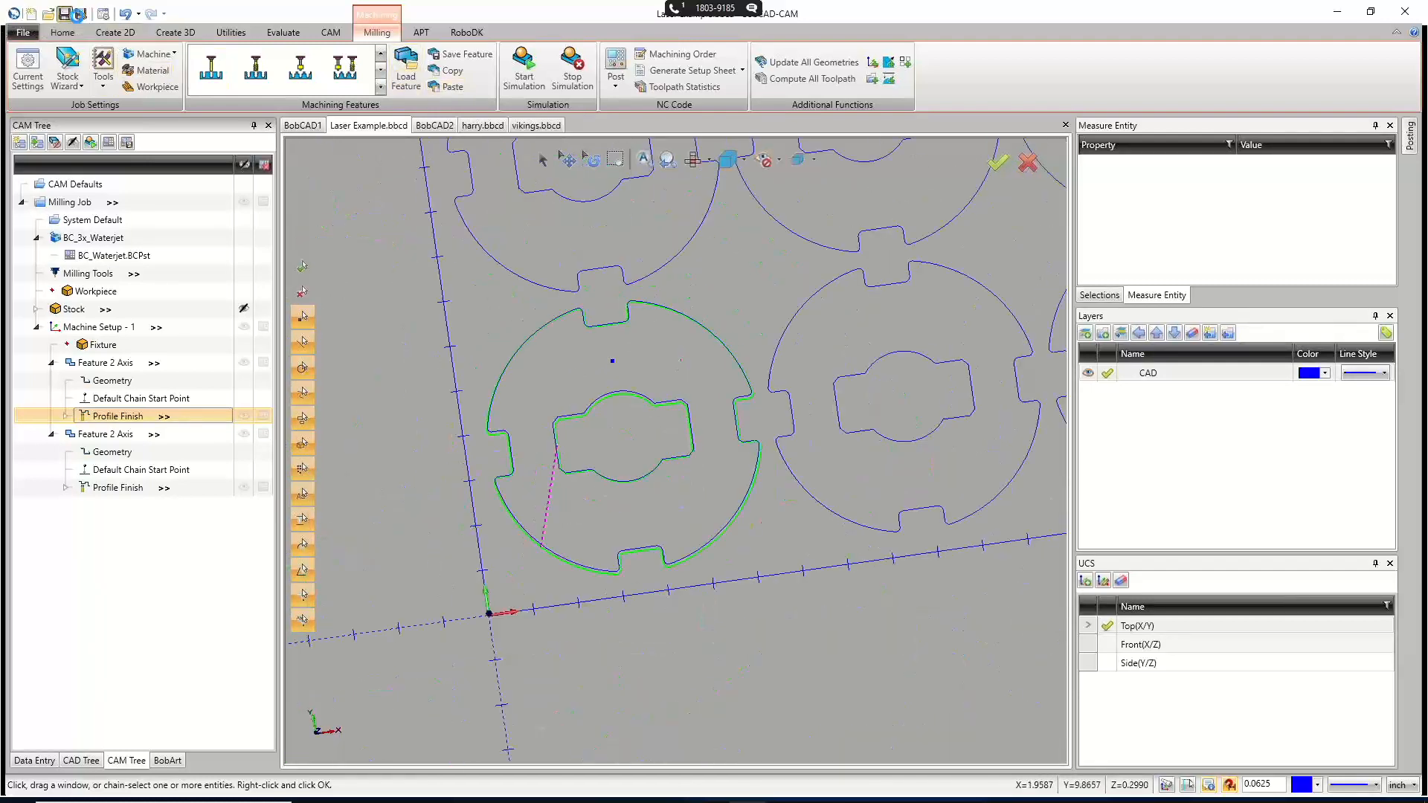
# Start the machining simulation of the milling job and run it at a reduced run speed.
pyautogui.click(523, 73)
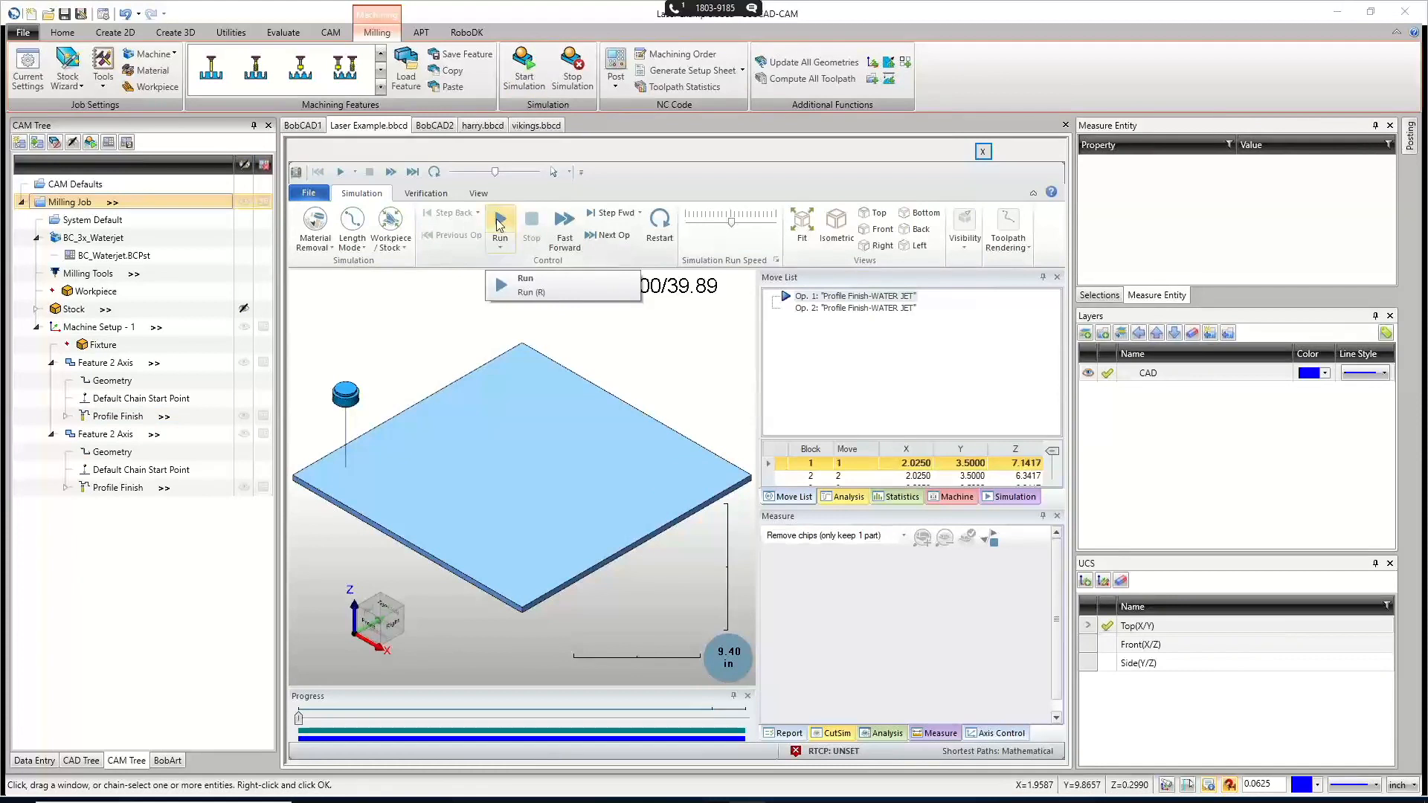
pyautogui.scroll(-4, 618, 403)
pyautogui.scroll(6, 508, 417)
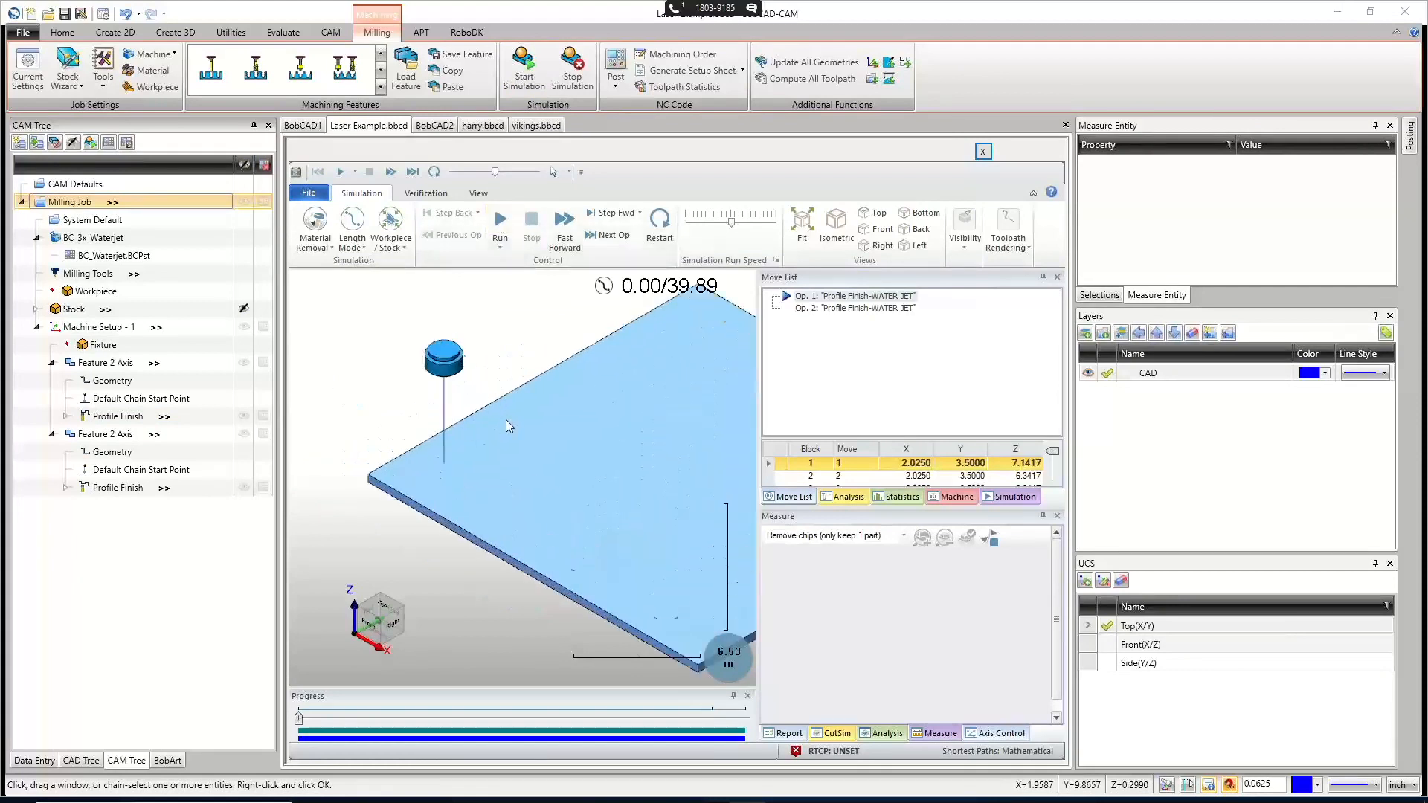
pyautogui.scroll(2, 505, 427)
pyautogui.click(715, 224)
pyautogui.click(500, 223)
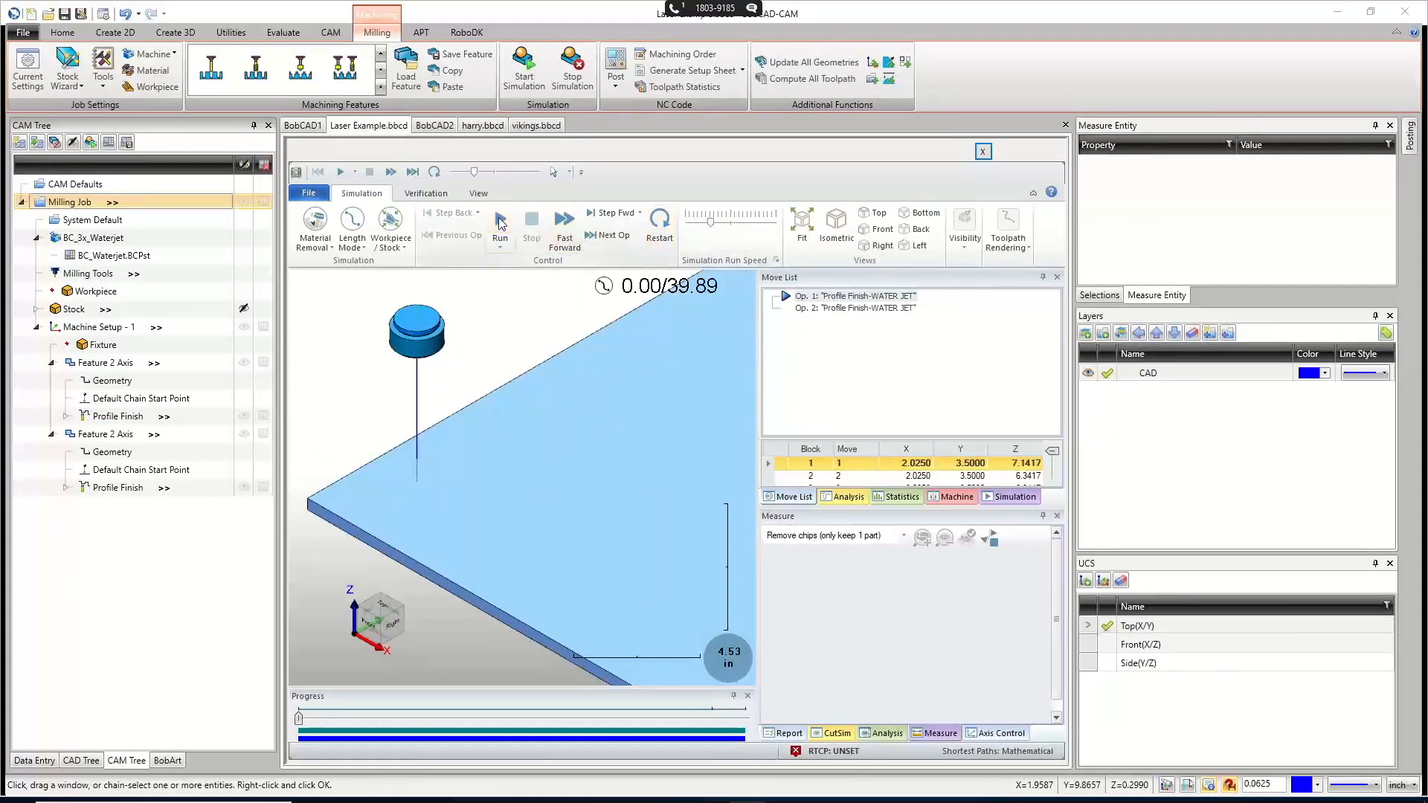
# Adjust the simulation run speed, watch both Profile Finish operations cut, and examine the pierced hole up close.
pyautogui.moveTo(714, 221); pyautogui.dragTo(722, 223)
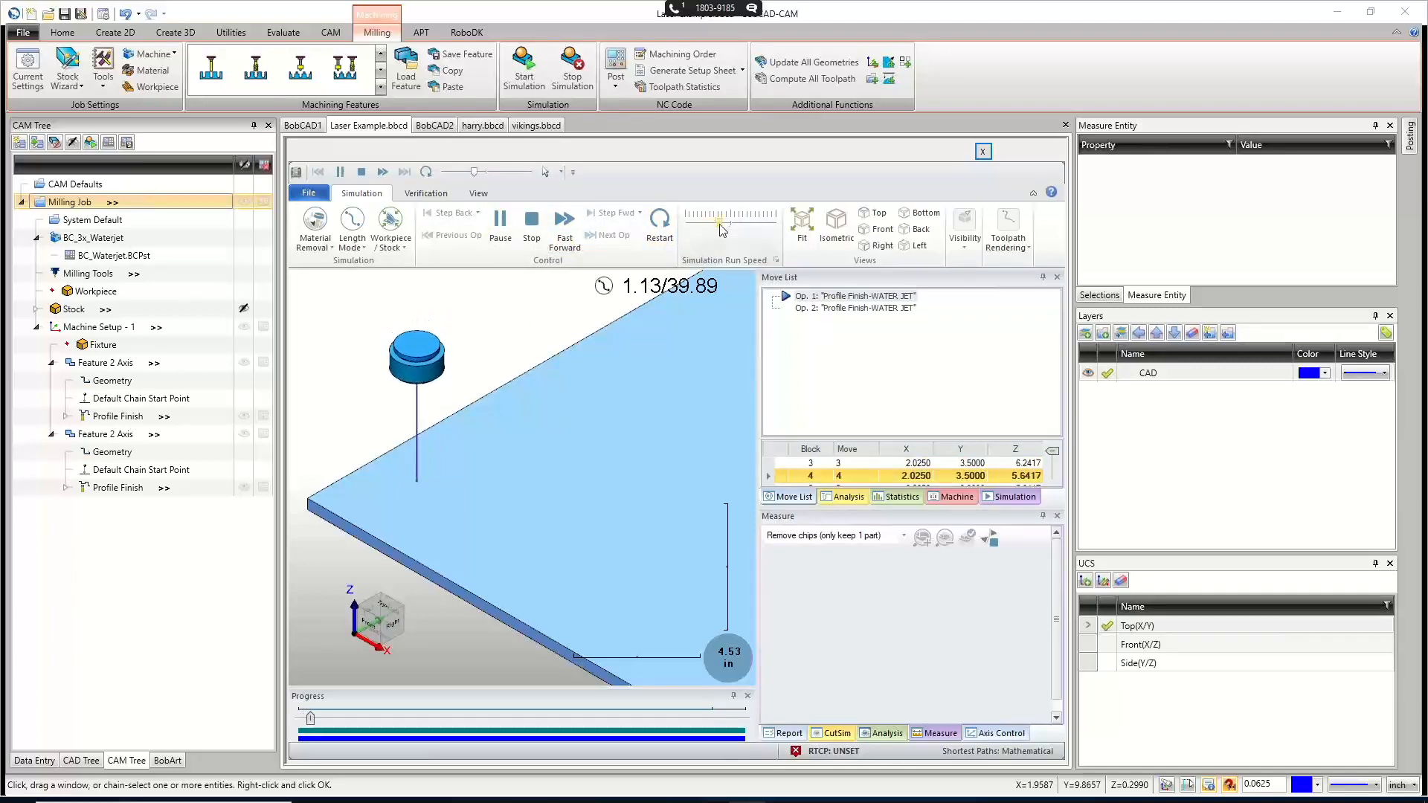
pyautogui.click(728, 223)
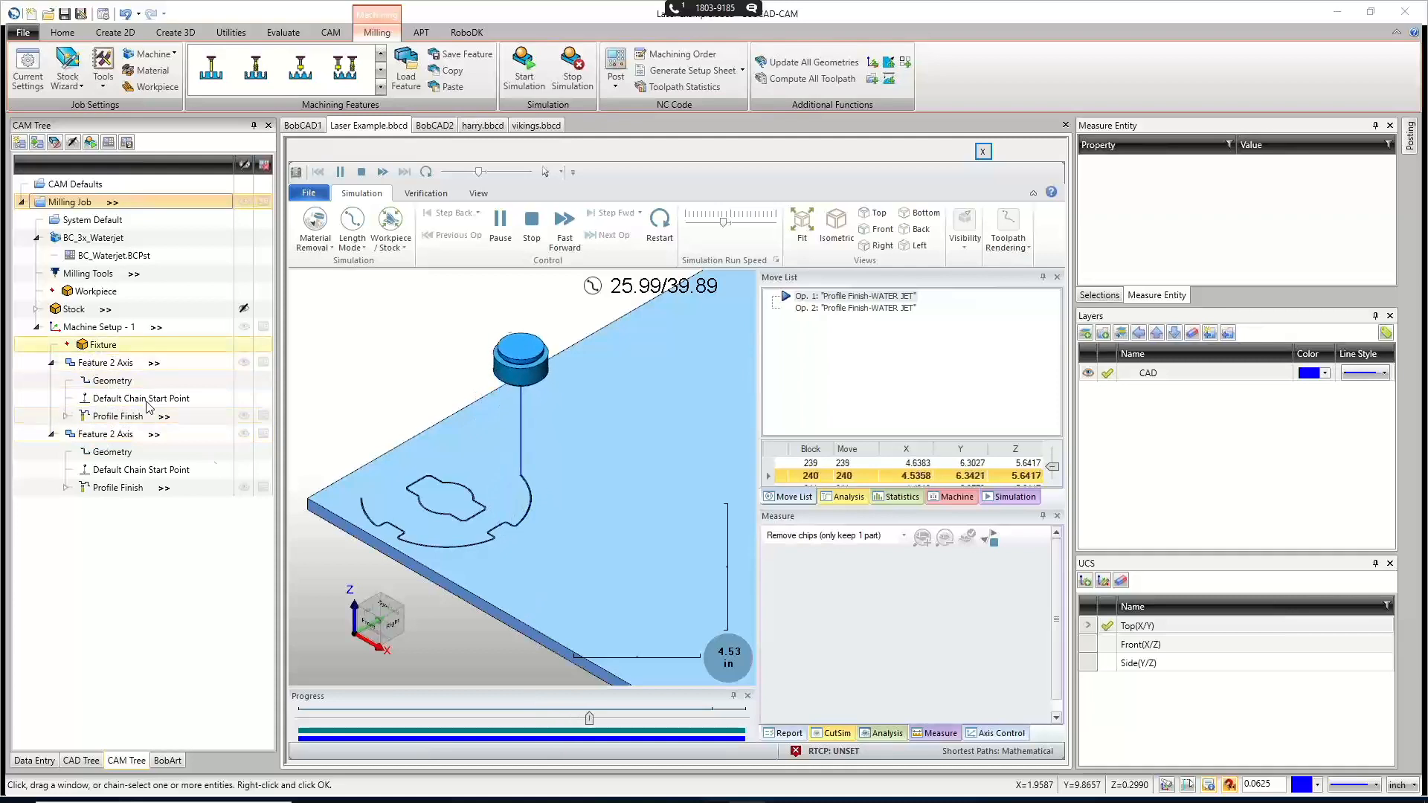
pyautogui.scroll(2, 493, 506)
pyautogui.scroll(2, 491, 504)
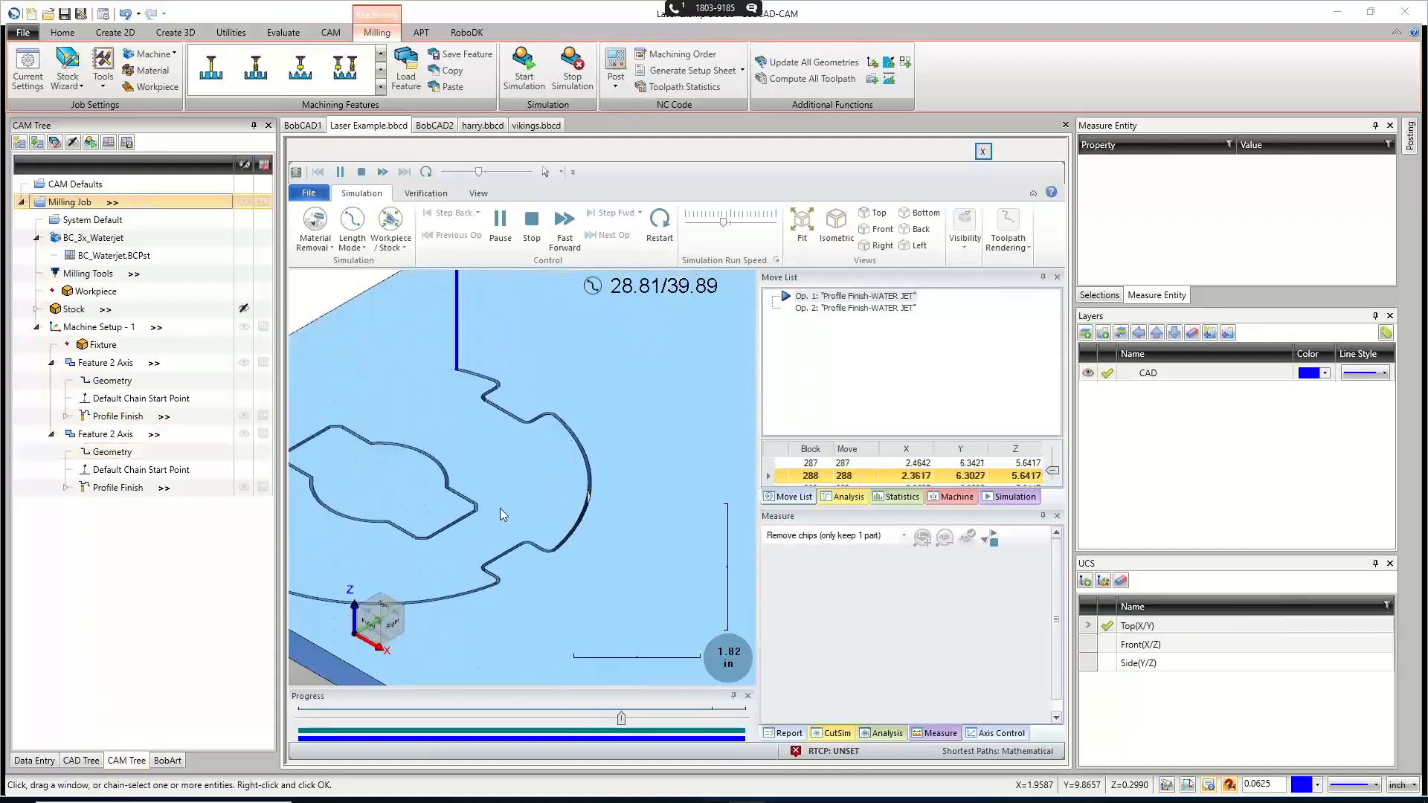
pyautogui.scroll(-1, 500, 508)
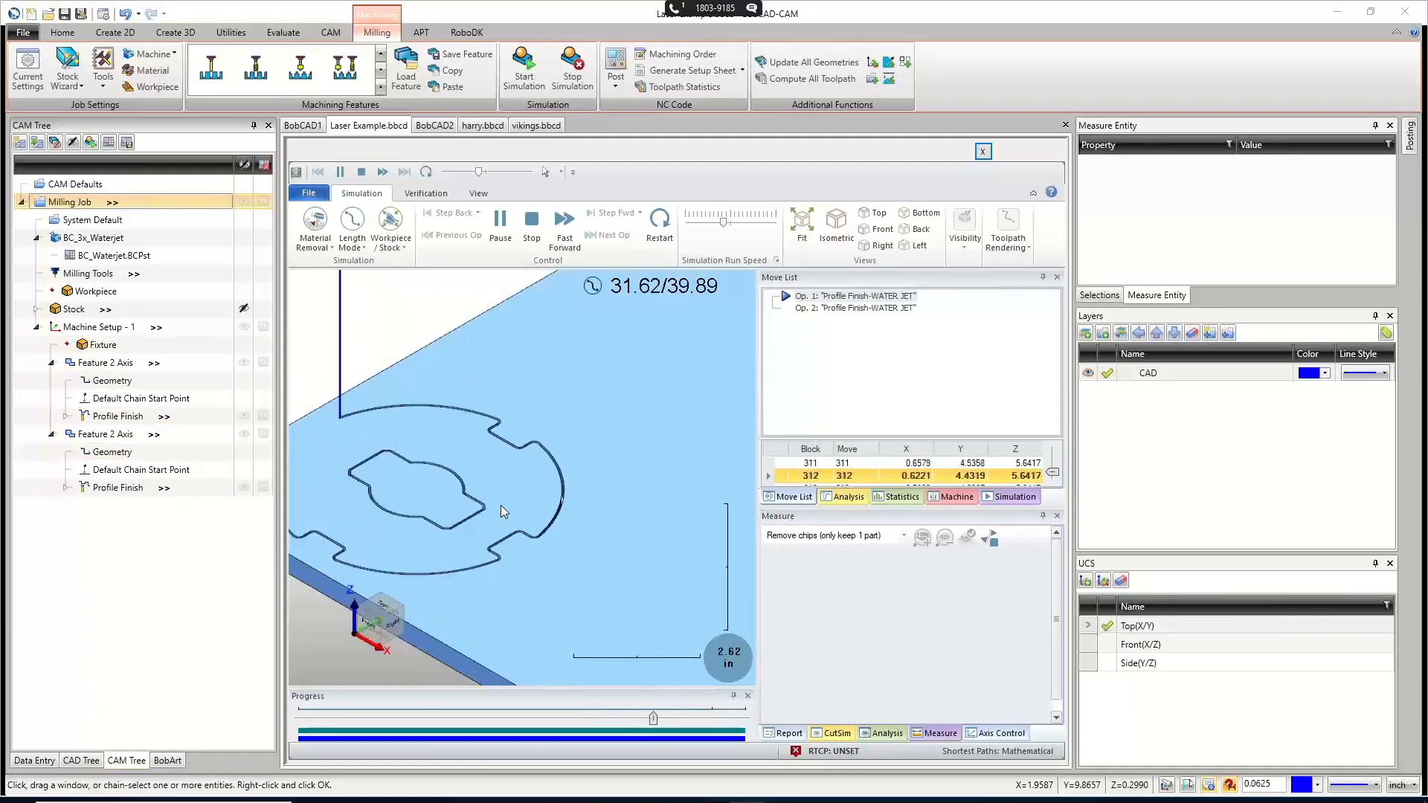
pyautogui.scroll(-1, 501, 505)
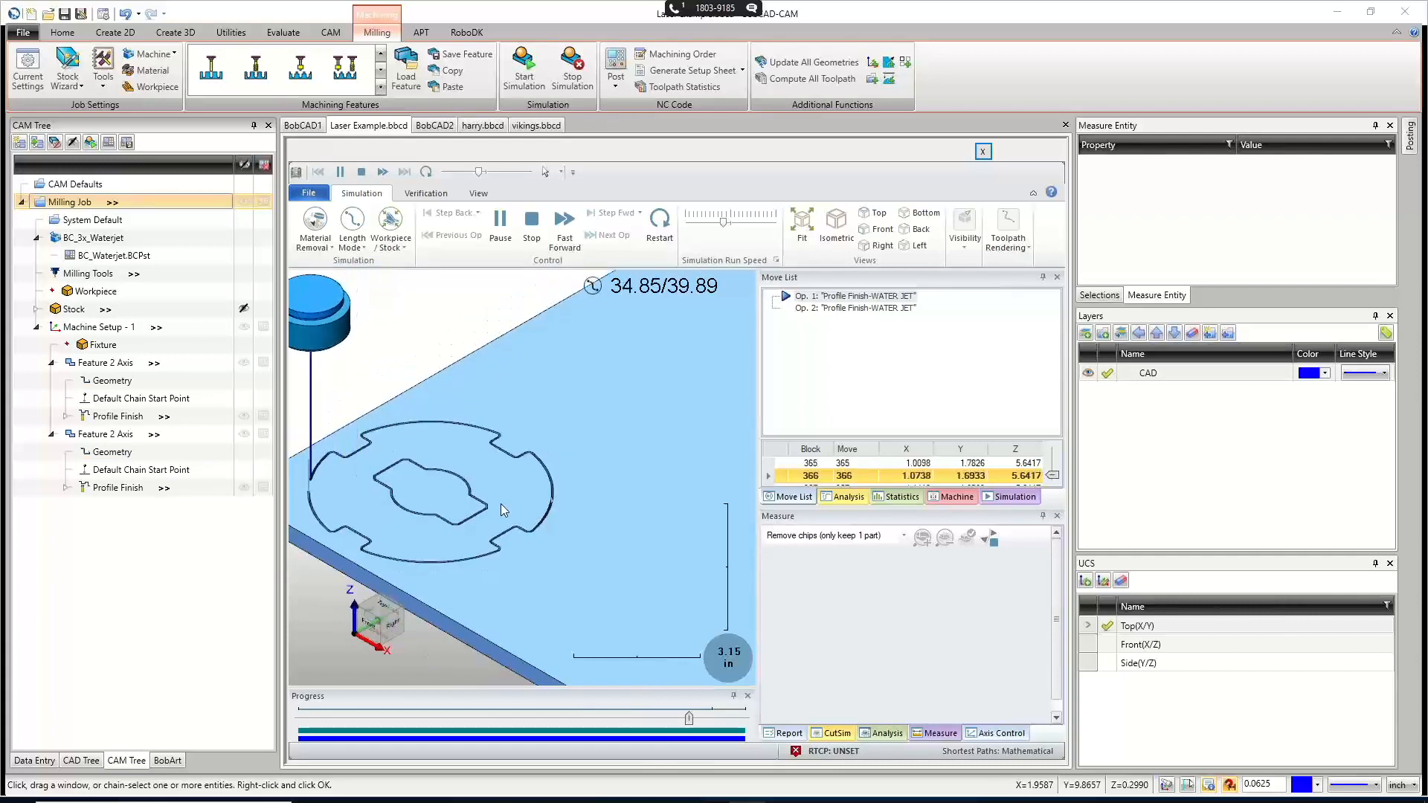
pyautogui.scroll(2, 502, 503)
pyautogui.scroll(10, 530, 491)
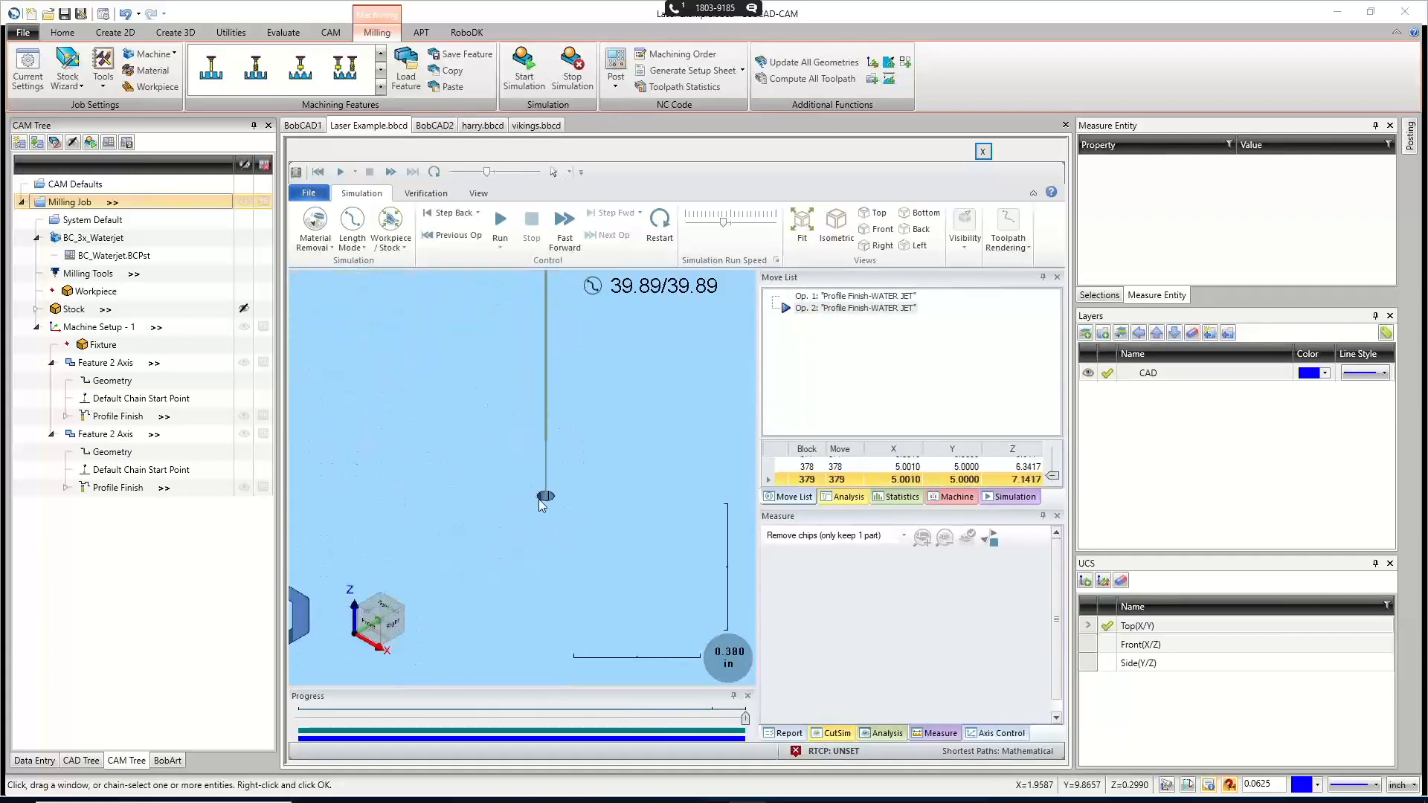
pyautogui.scroll(1, 544, 498)
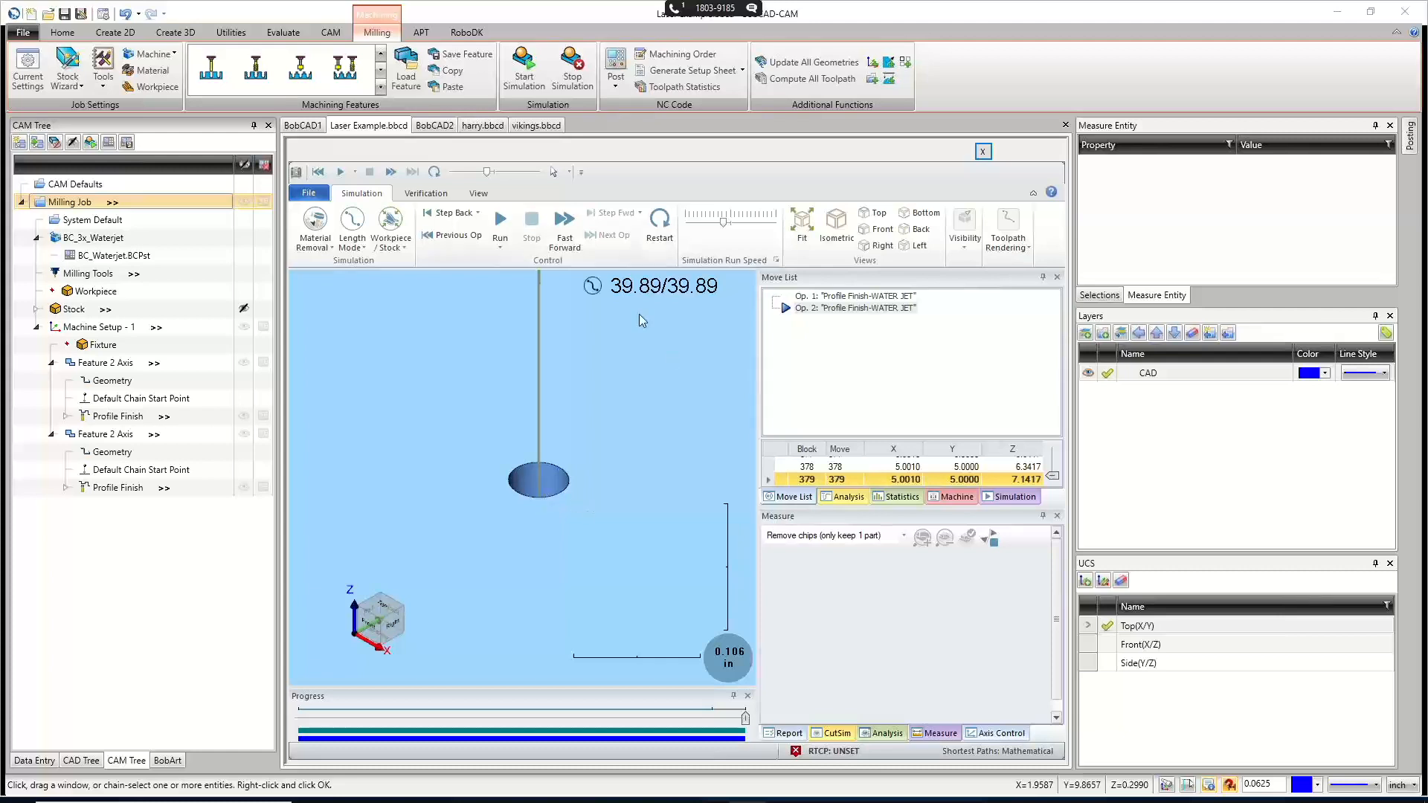
# Hide the tool and inspect the pierced hole closely from the top view, ending by closing the simulation.
pyautogui.click(874, 213)
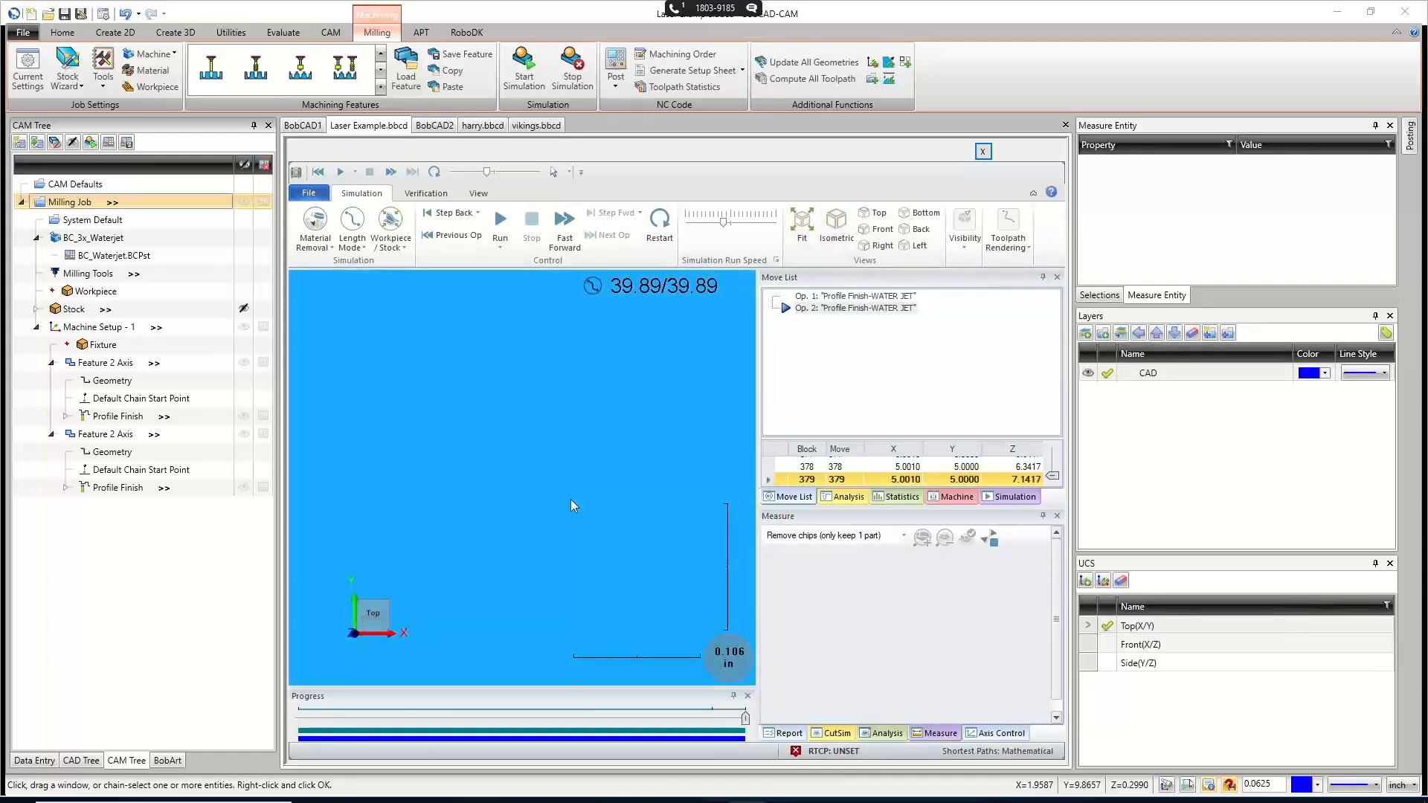
pyautogui.scroll(5, 571, 500)
pyautogui.scroll(-12, 580, 505)
pyautogui.click(962, 242)
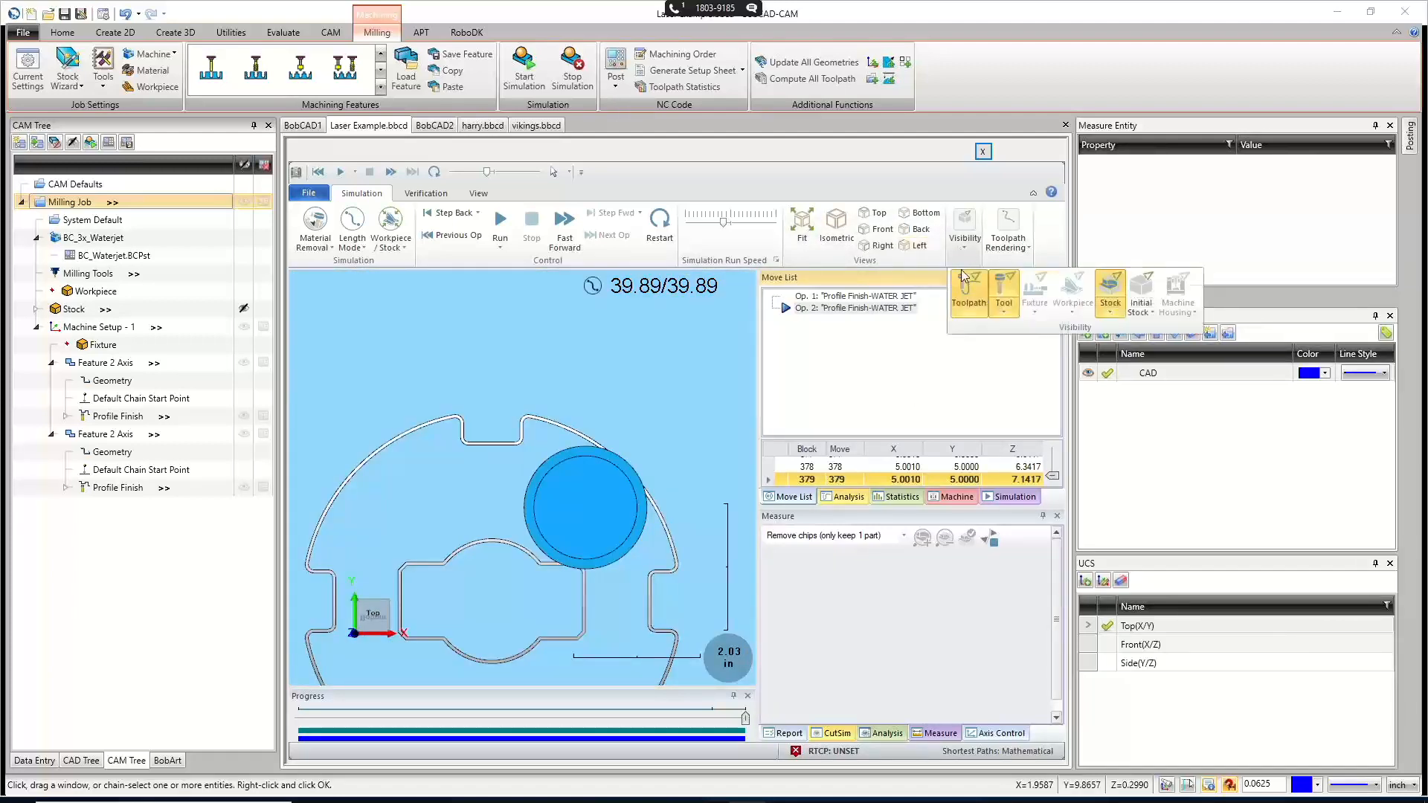
pyautogui.click(1004, 298)
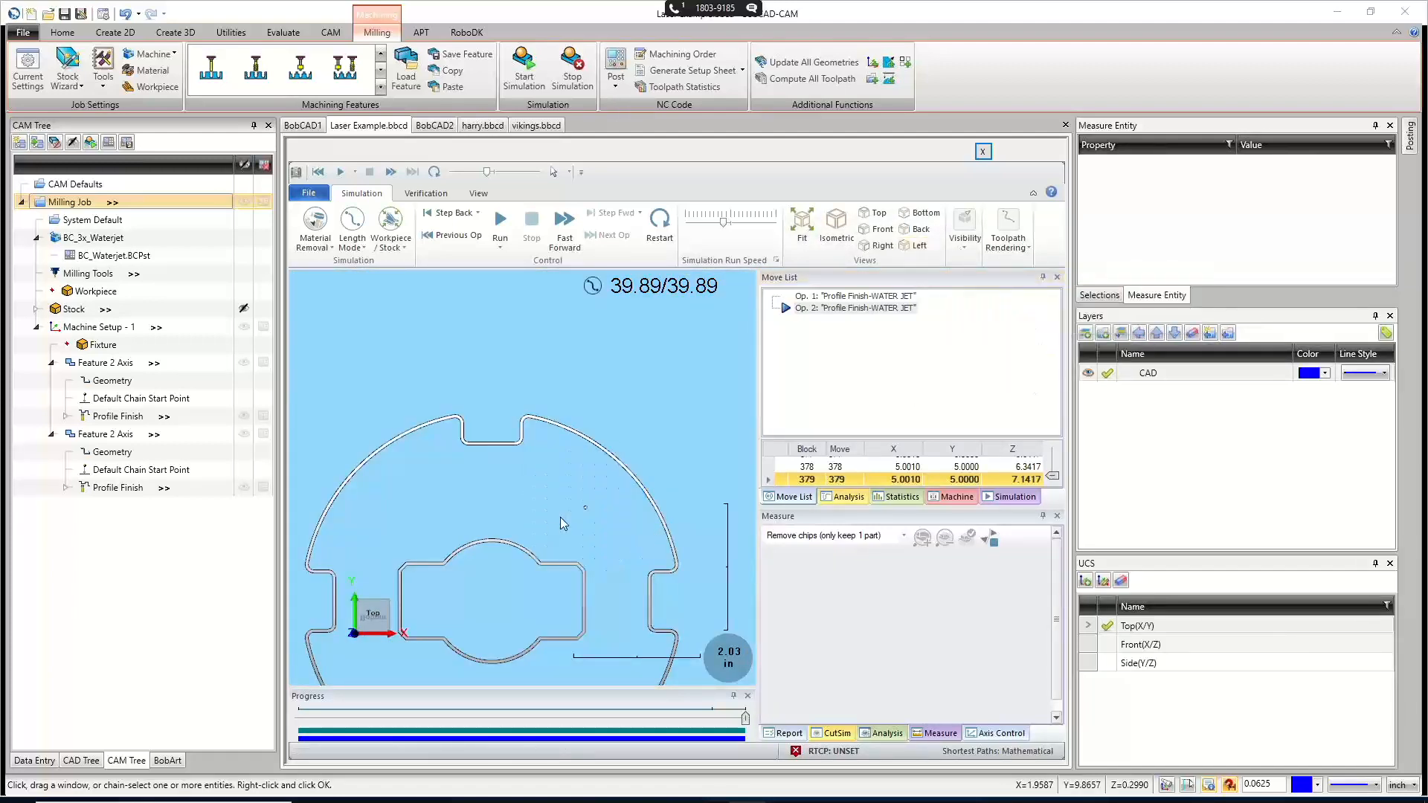
pyautogui.scroll(2, 560, 514)
pyautogui.scroll(7, 563, 504)
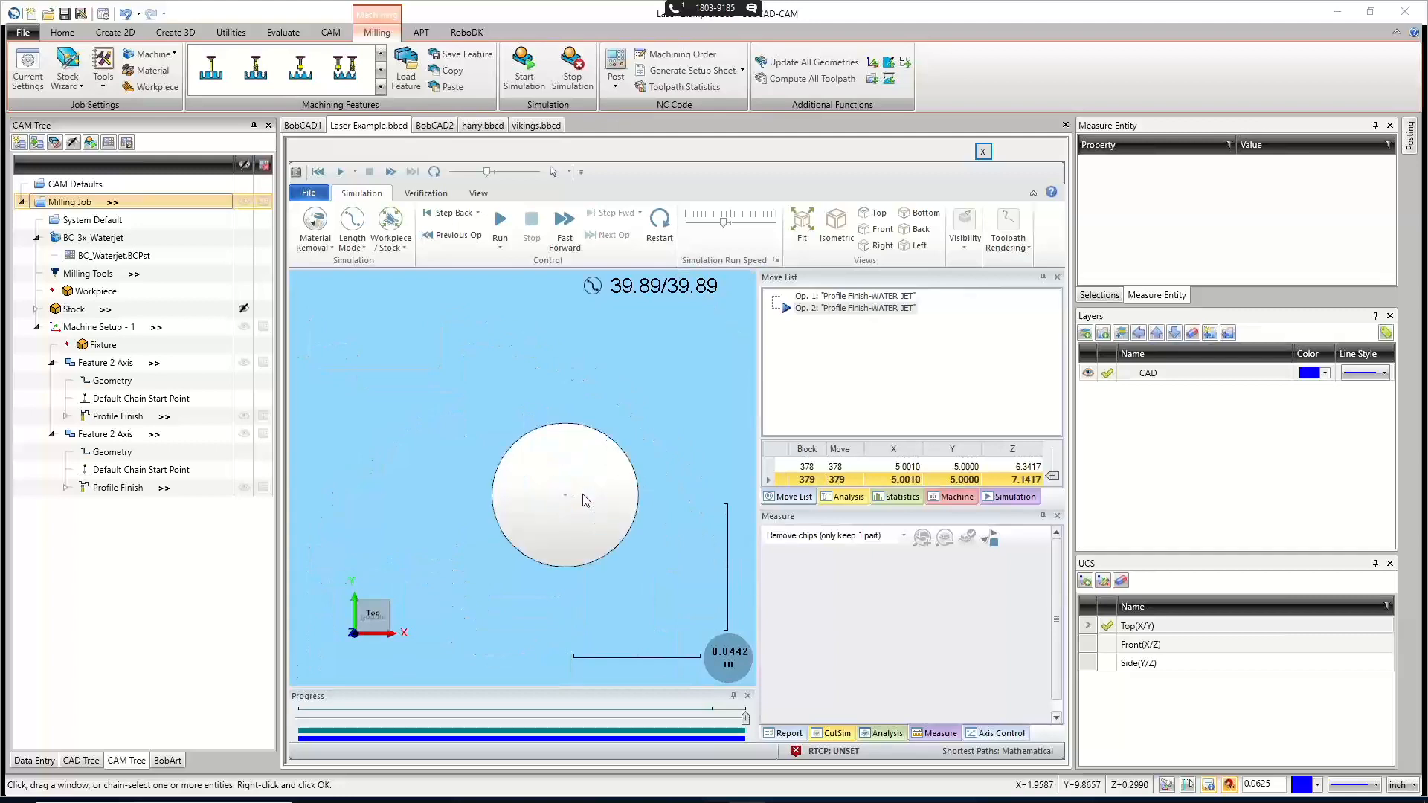
pyautogui.scroll(1, 568, 513)
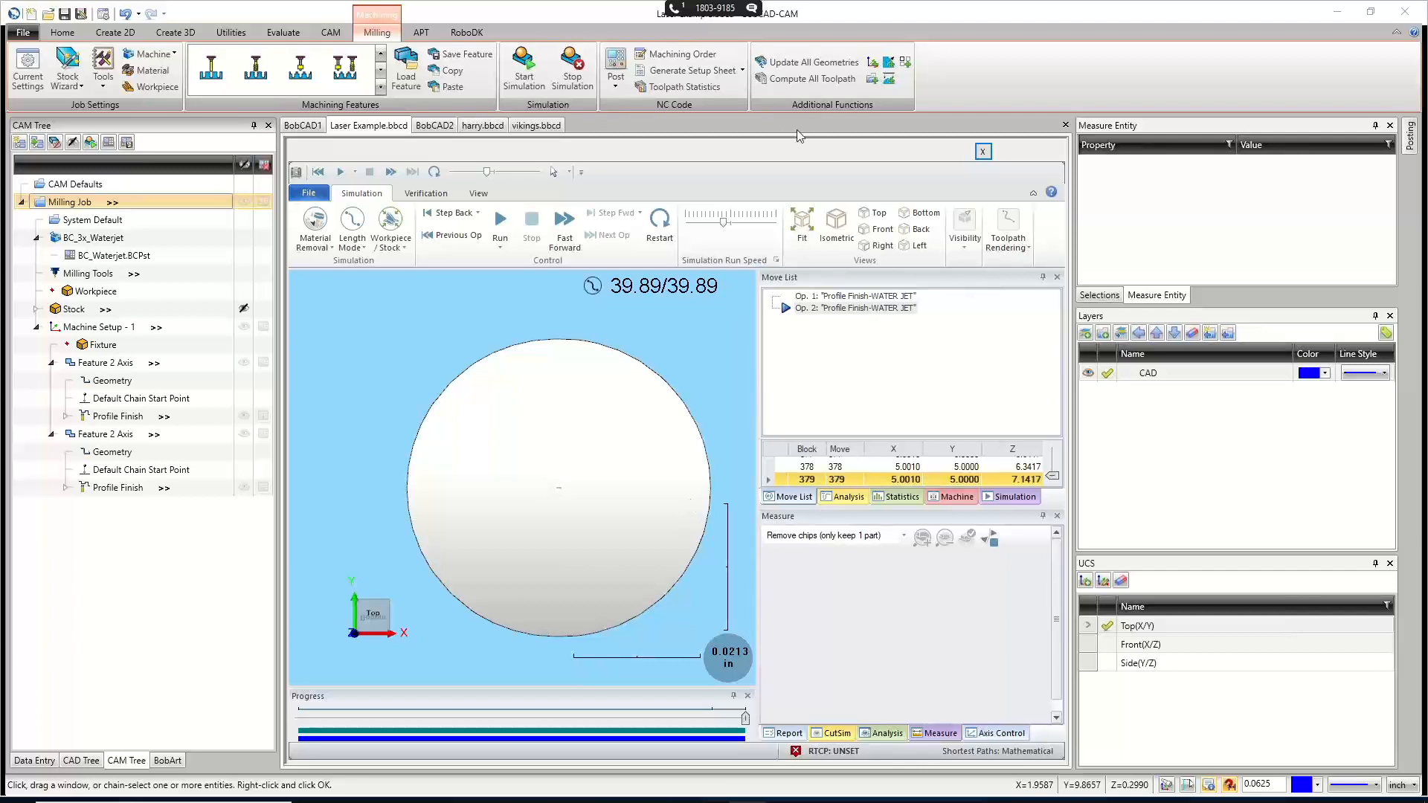
pyautogui.click(986, 153)
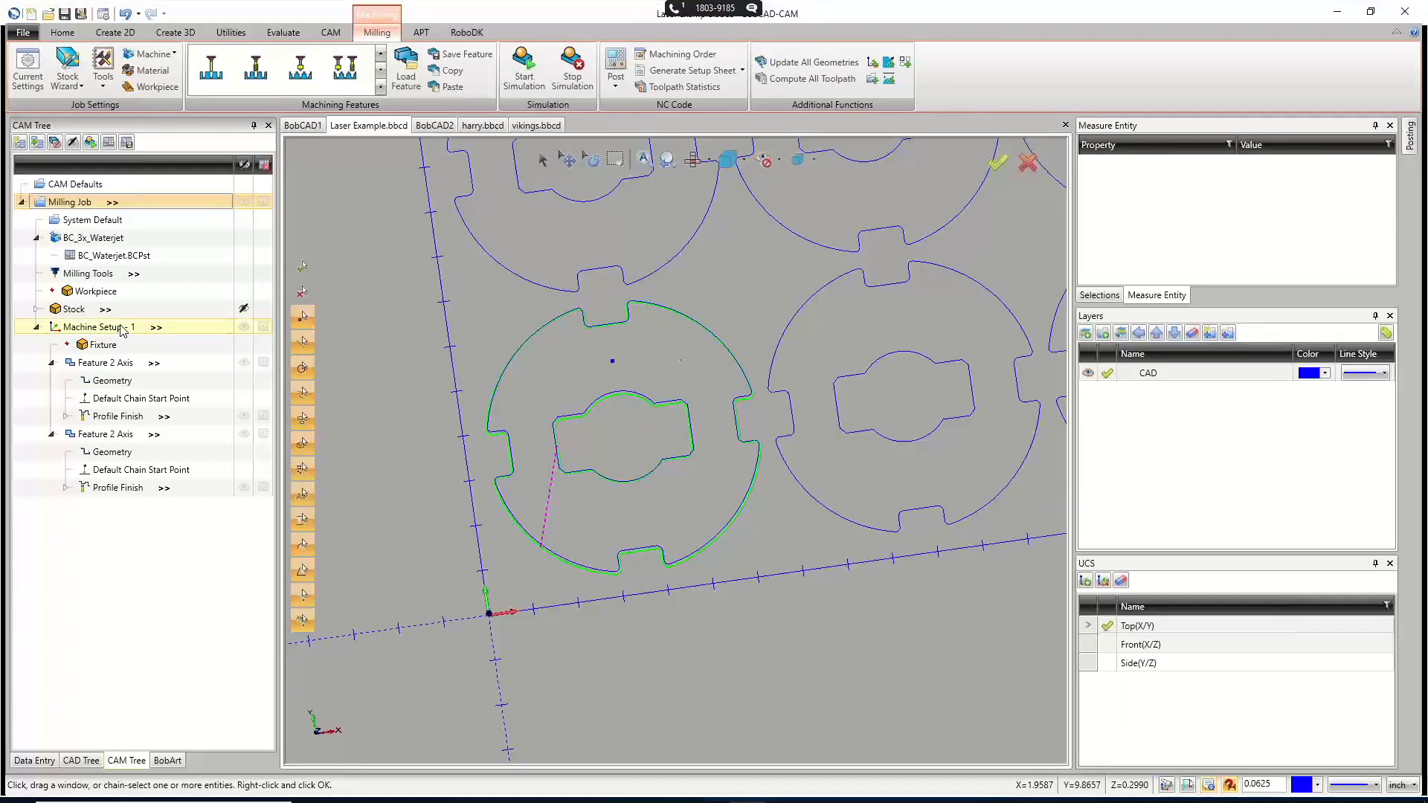
# Try a Mill Drill Hole feature in Machine Setup - 1, using the point on the first part as its geometry.
pyautogui.rightClick(122, 328)
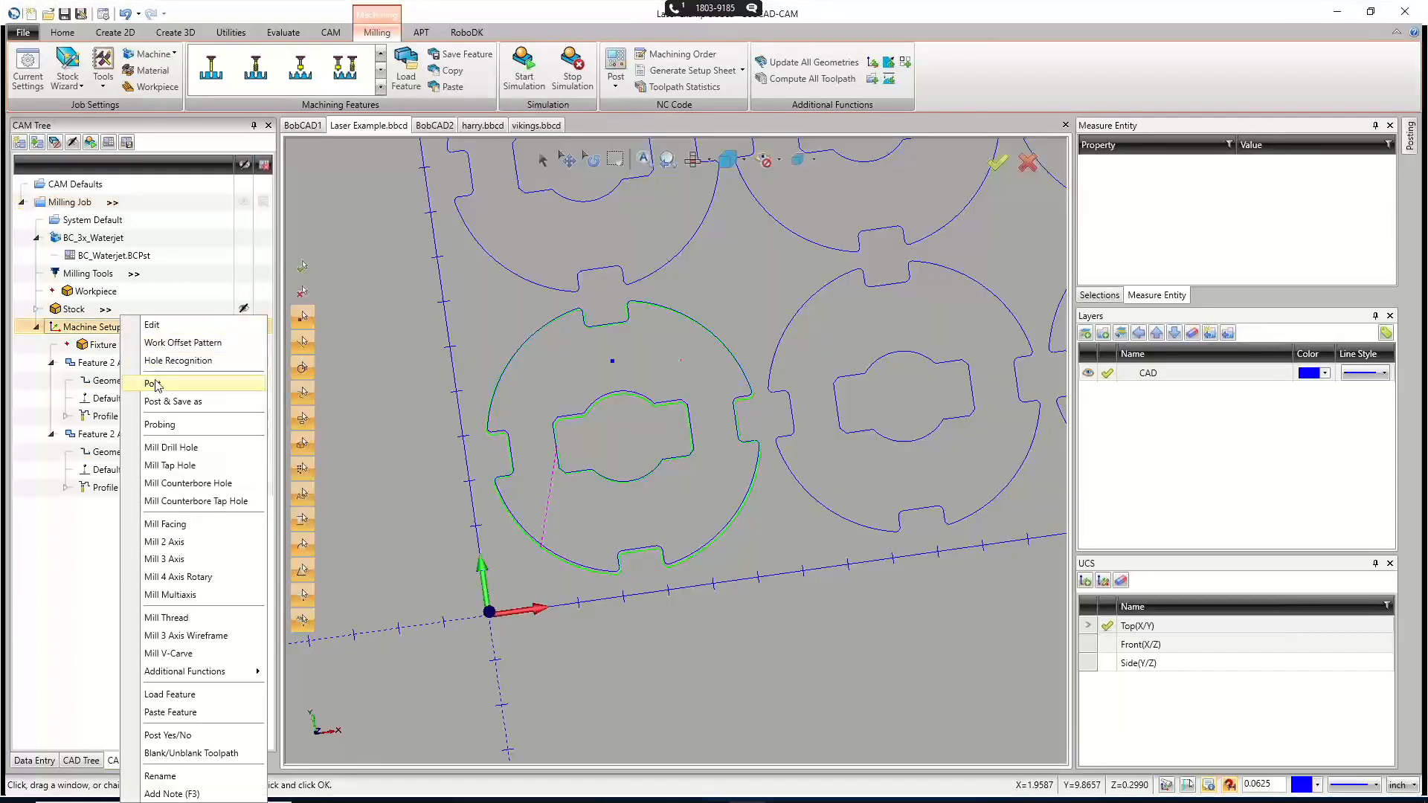
pyautogui.click(178, 447)
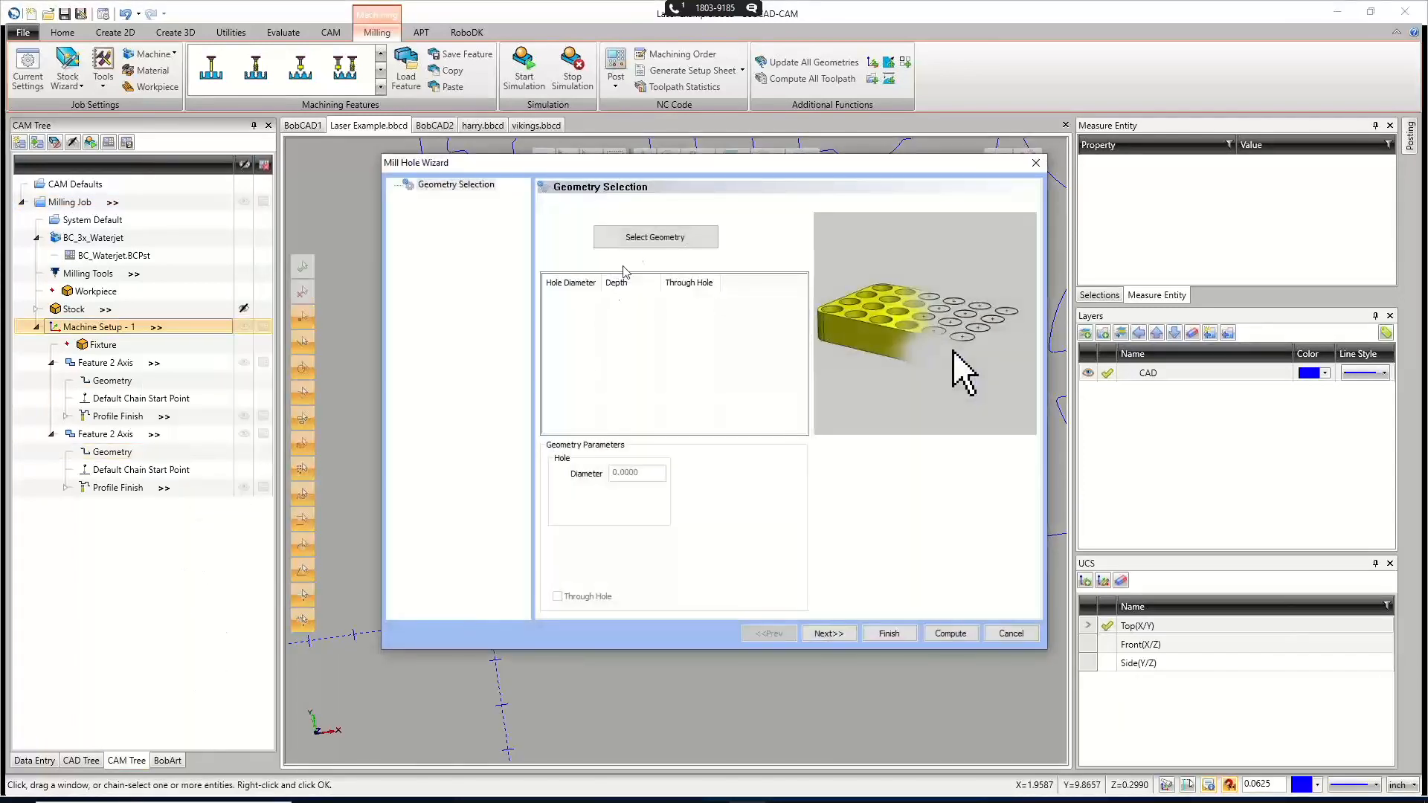
pyautogui.click(642, 238)
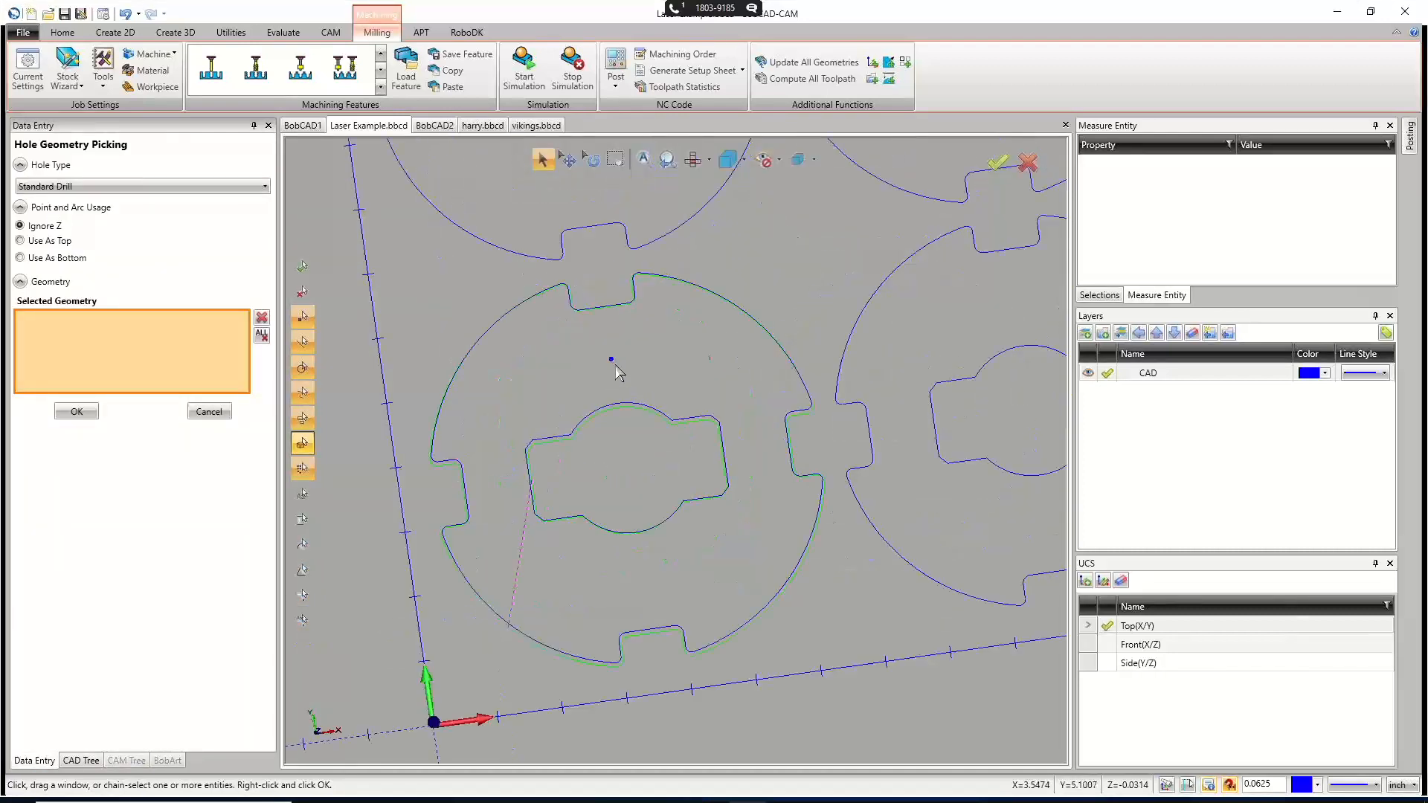
pyautogui.scroll(5, 618, 372)
pyautogui.click(569, 318)
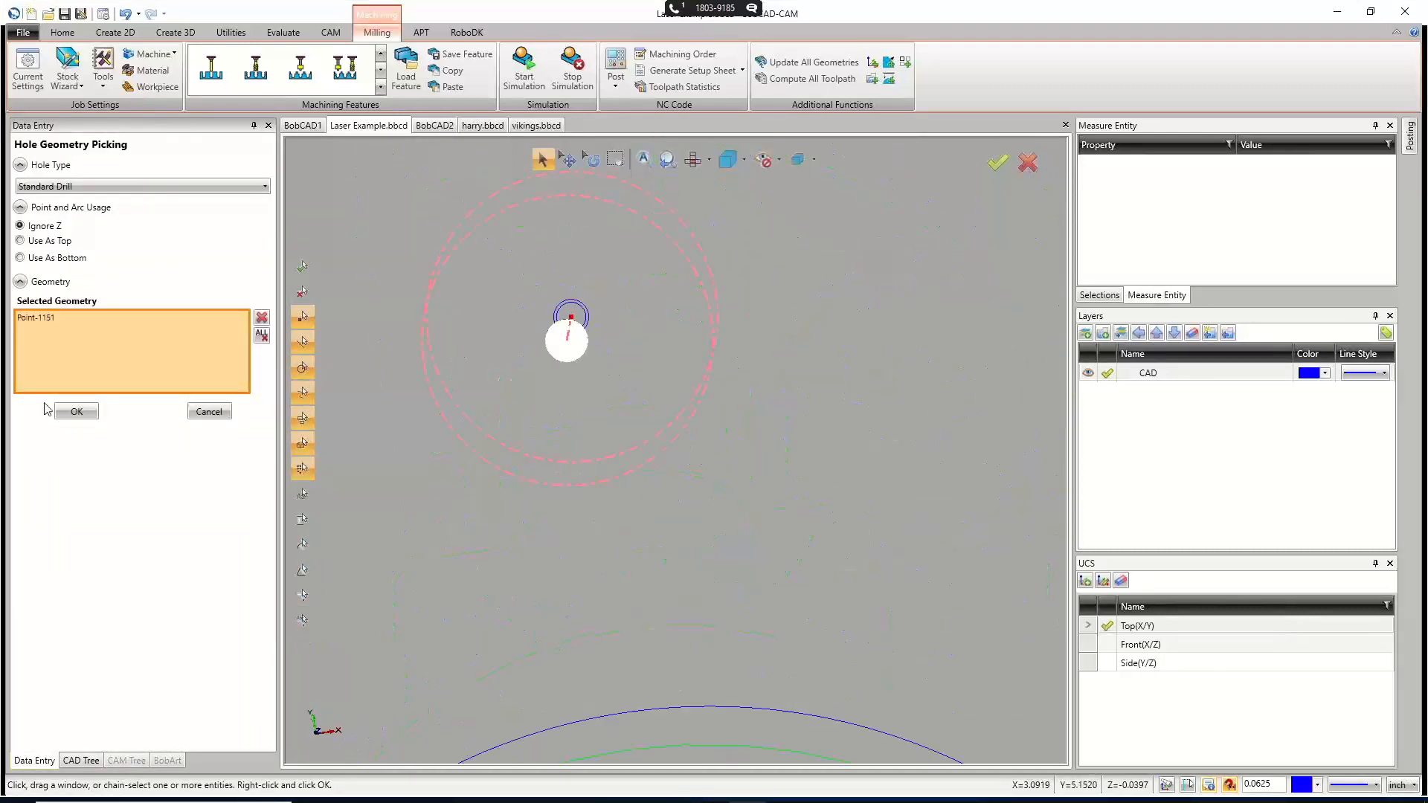
pyautogui.click(74, 411)
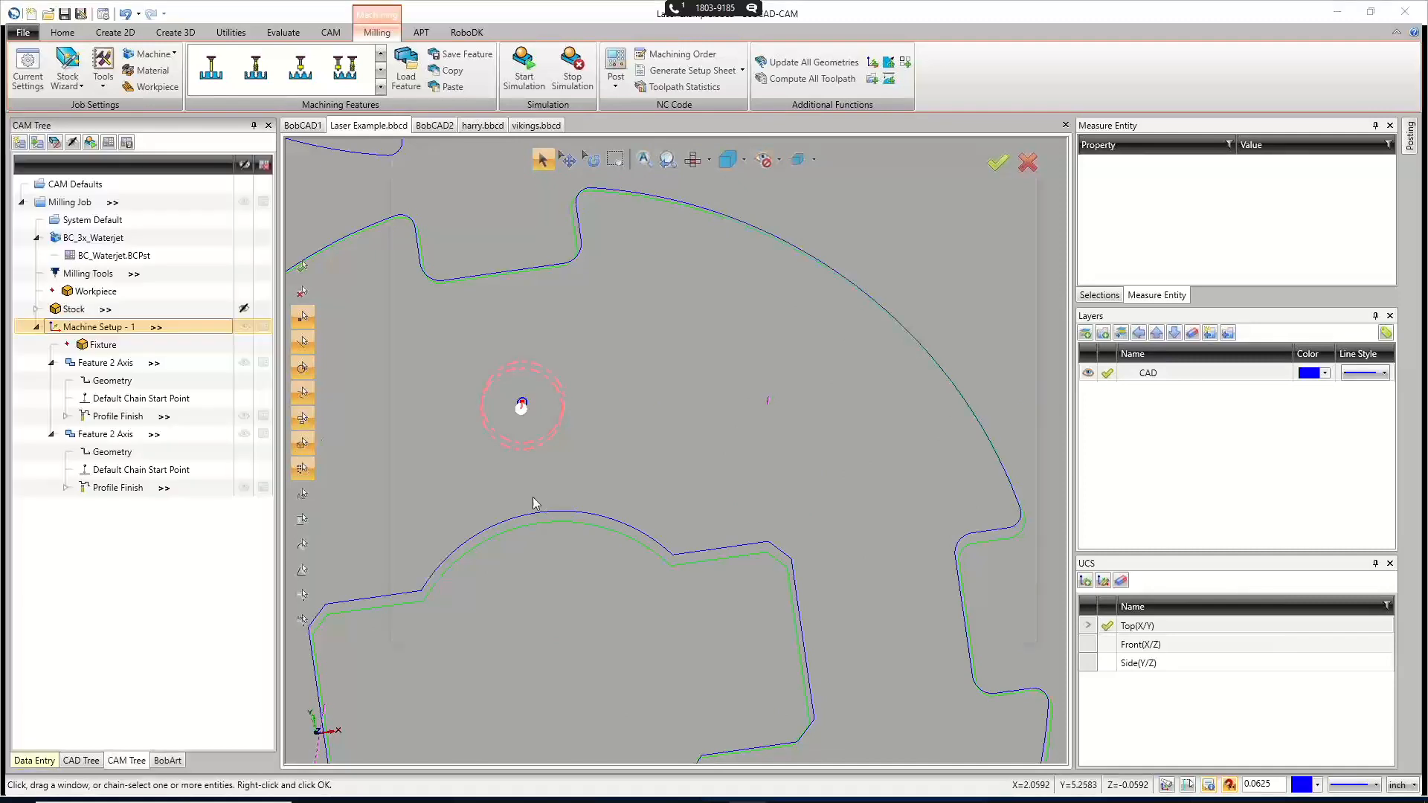
pyautogui.moveTo(645, 475); pyautogui.dragTo(565, 470)
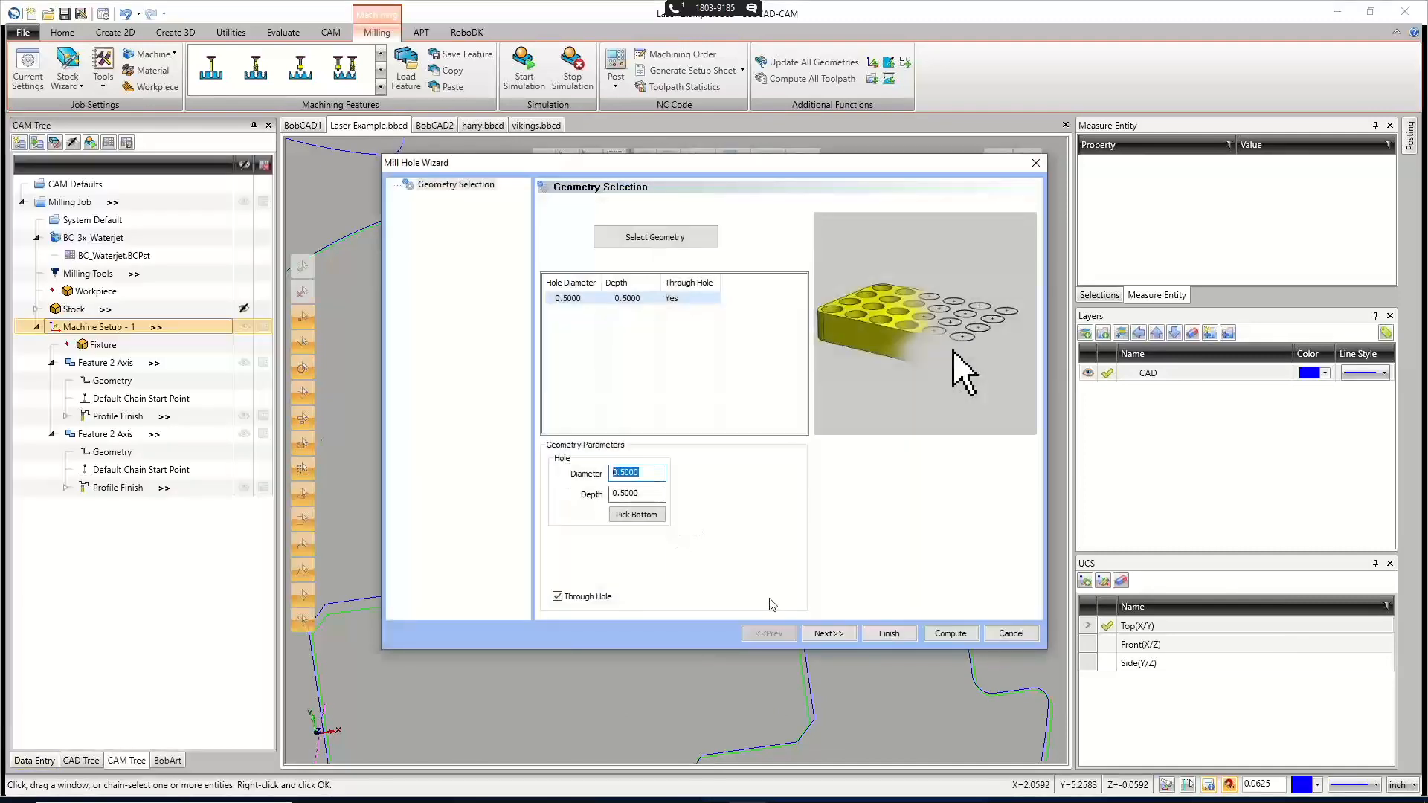
# Try the Hole strategy with only the Drill operation, check the tool crib for its tool, and abandon the hole feature.
pyautogui.click(832, 634)
pyautogui.click(838, 637)
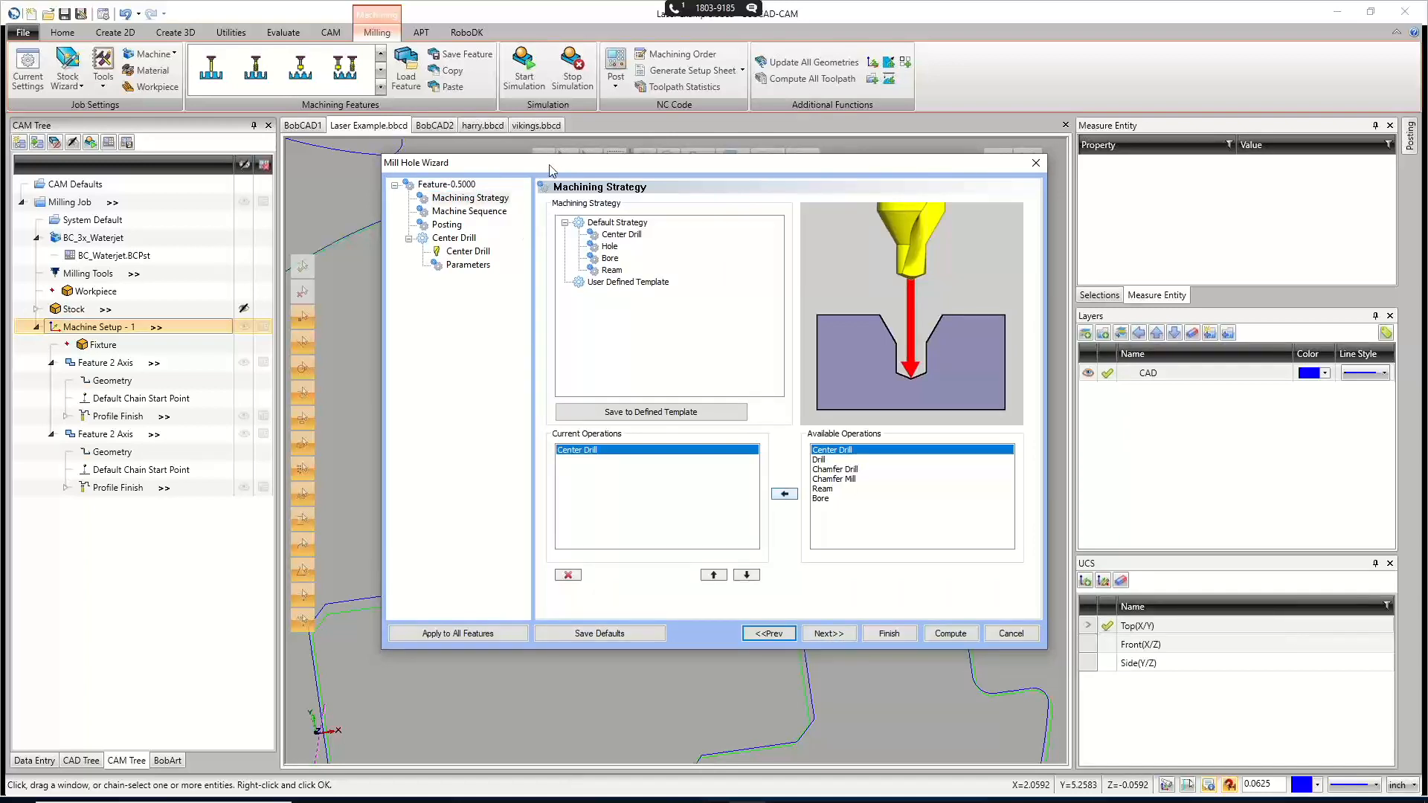
pyautogui.click(612, 248)
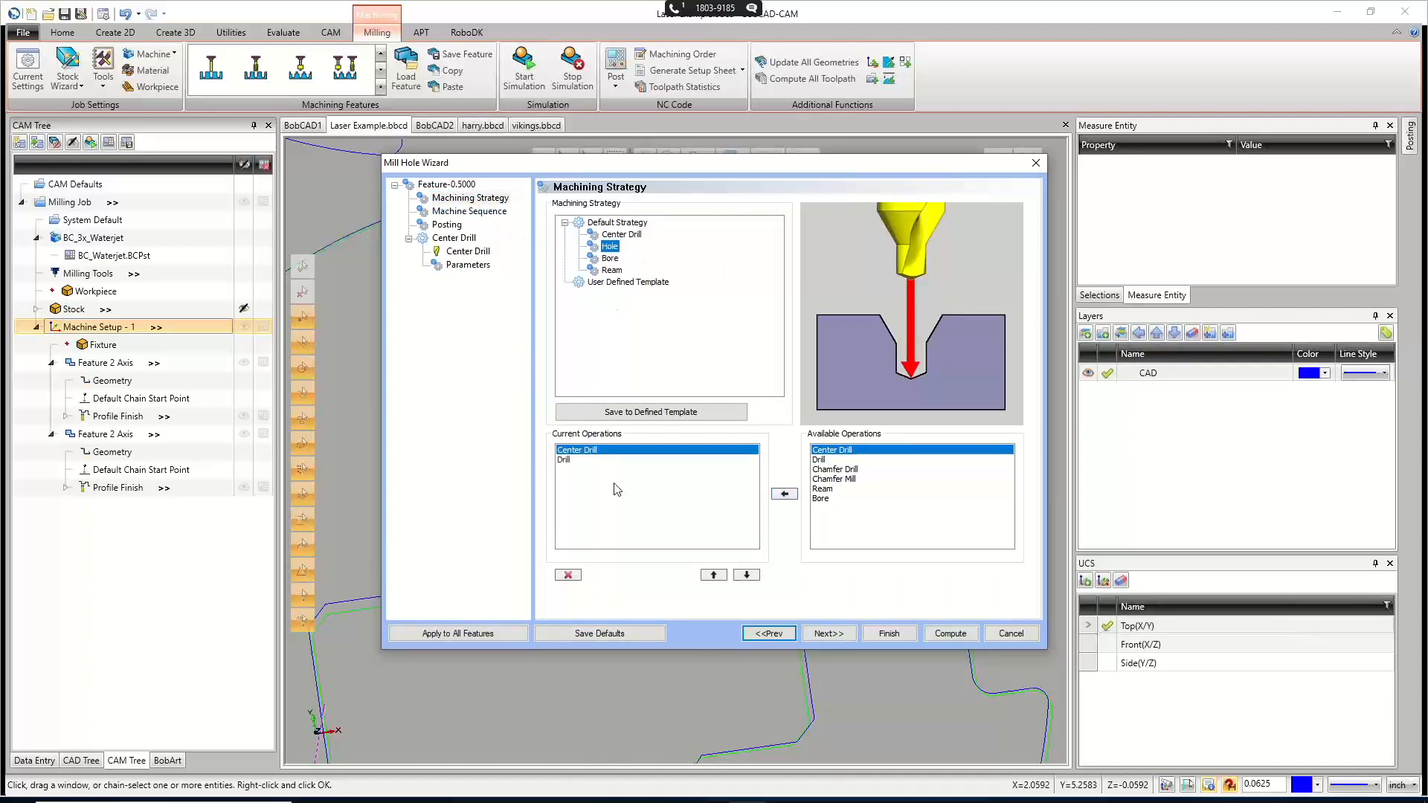
pyautogui.click(577, 579)
pyautogui.click(825, 633)
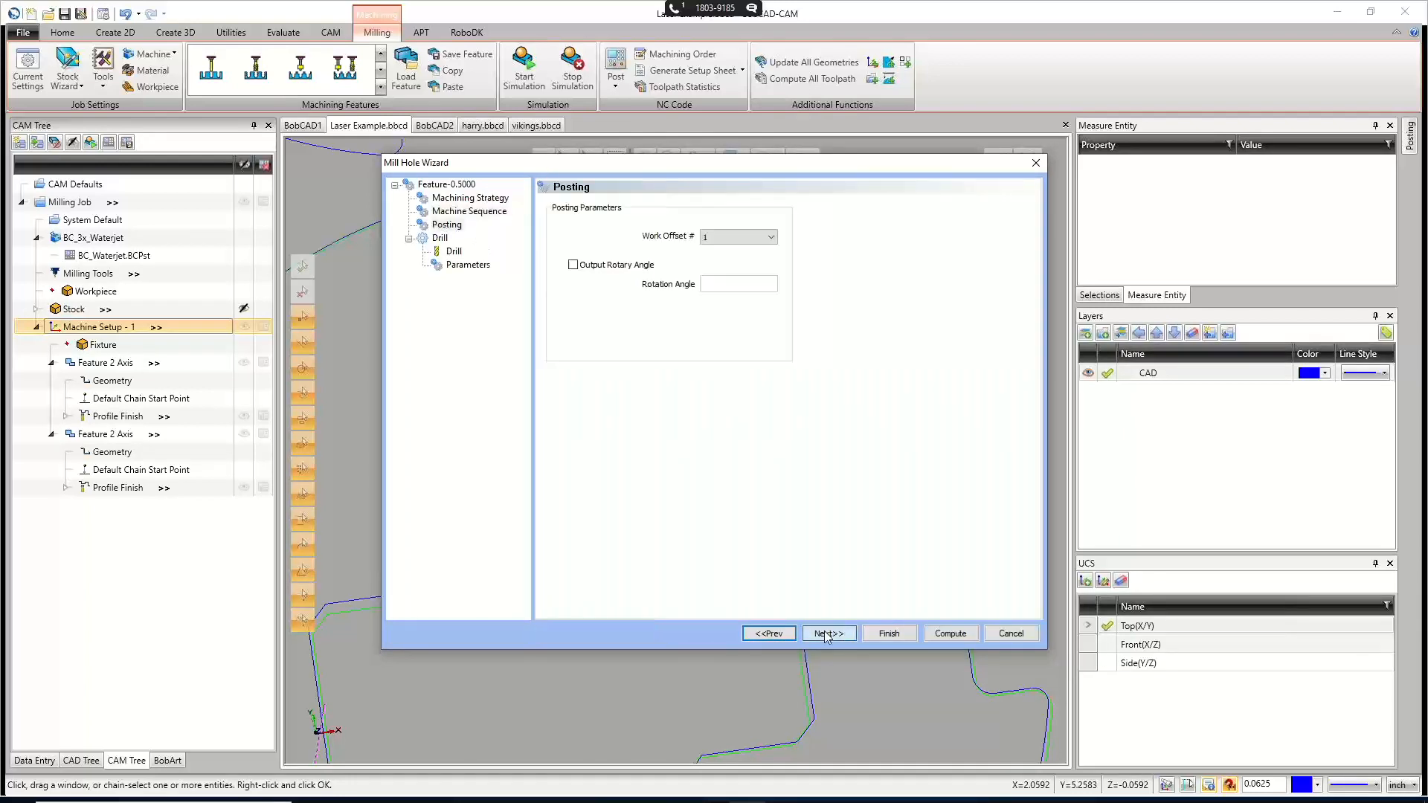
pyautogui.click(825, 633)
pyautogui.click(600, 212)
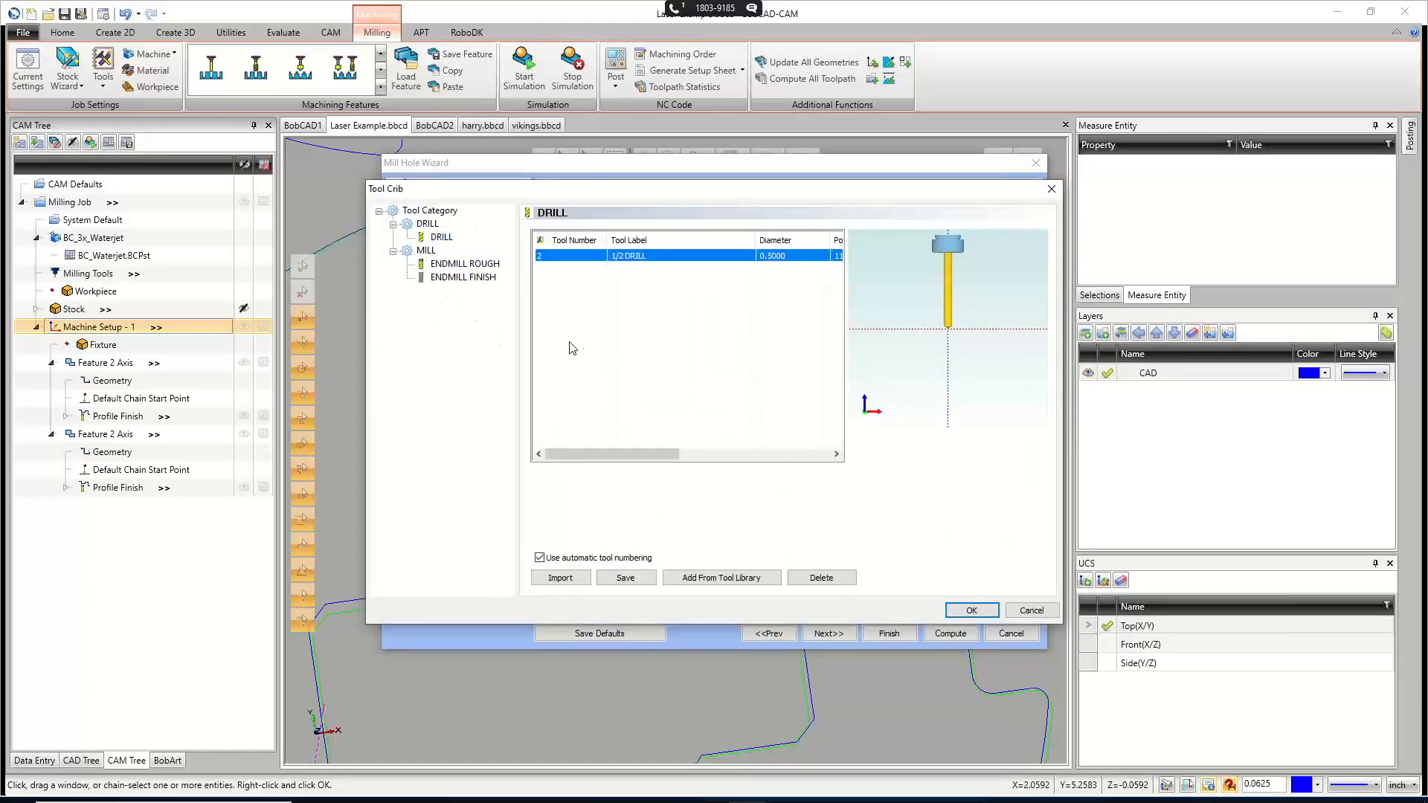
pyautogui.click(1031, 610)
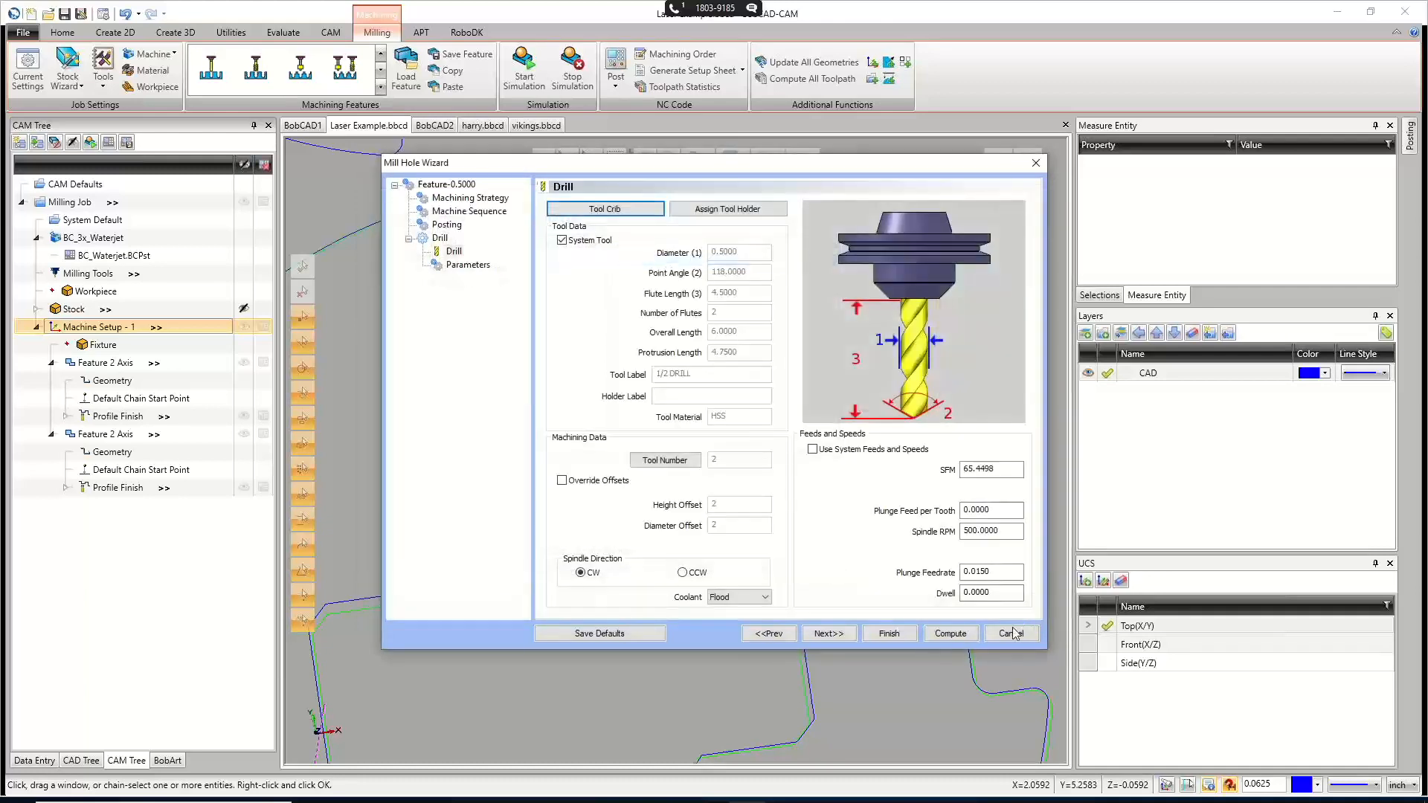
pyautogui.click(1011, 633)
pyautogui.scroll(5, 521, 402)
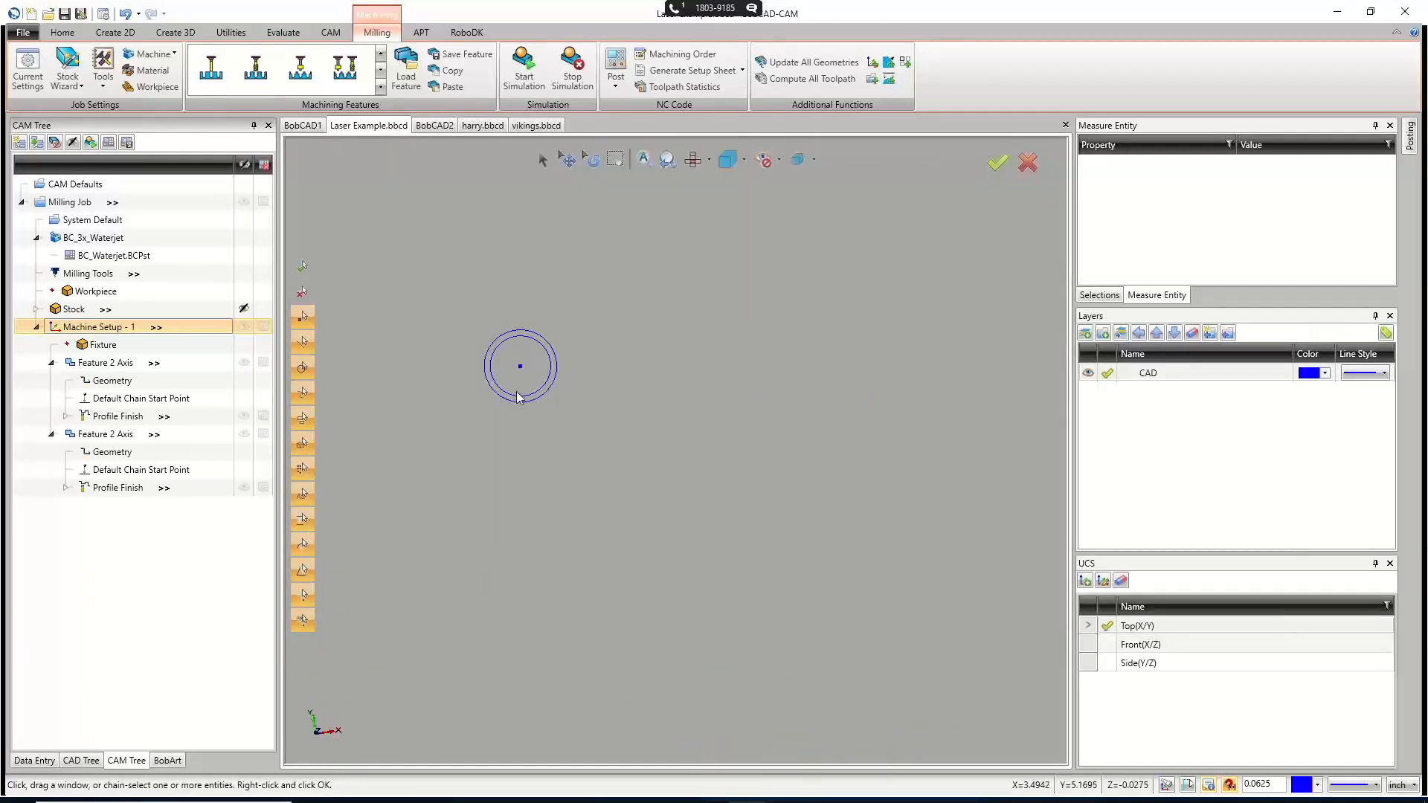
pyautogui.rightClick(153, 326)
pyautogui.click(690, 368)
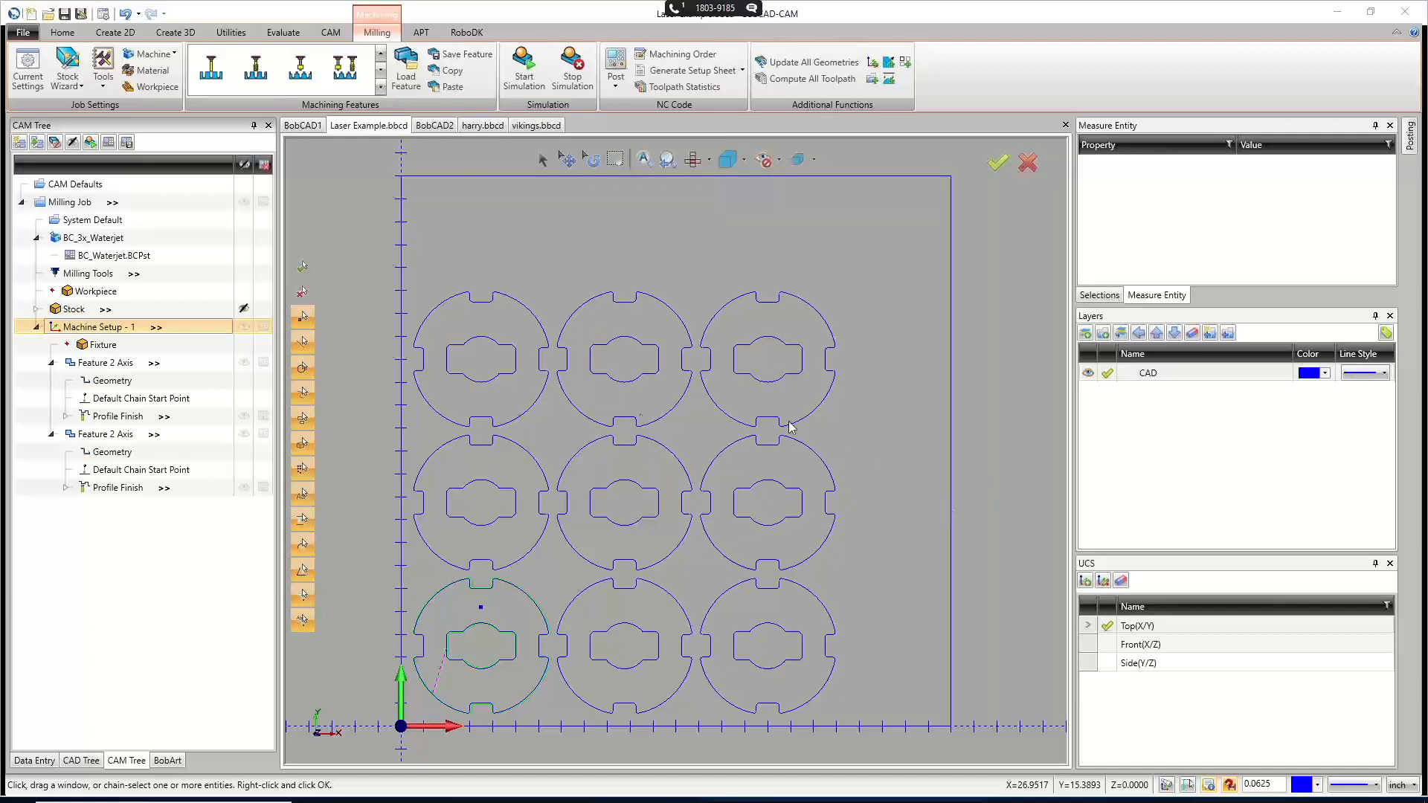
pyautogui.scroll(-2, 588, 359)
pyautogui.scroll(3, 543, 368)
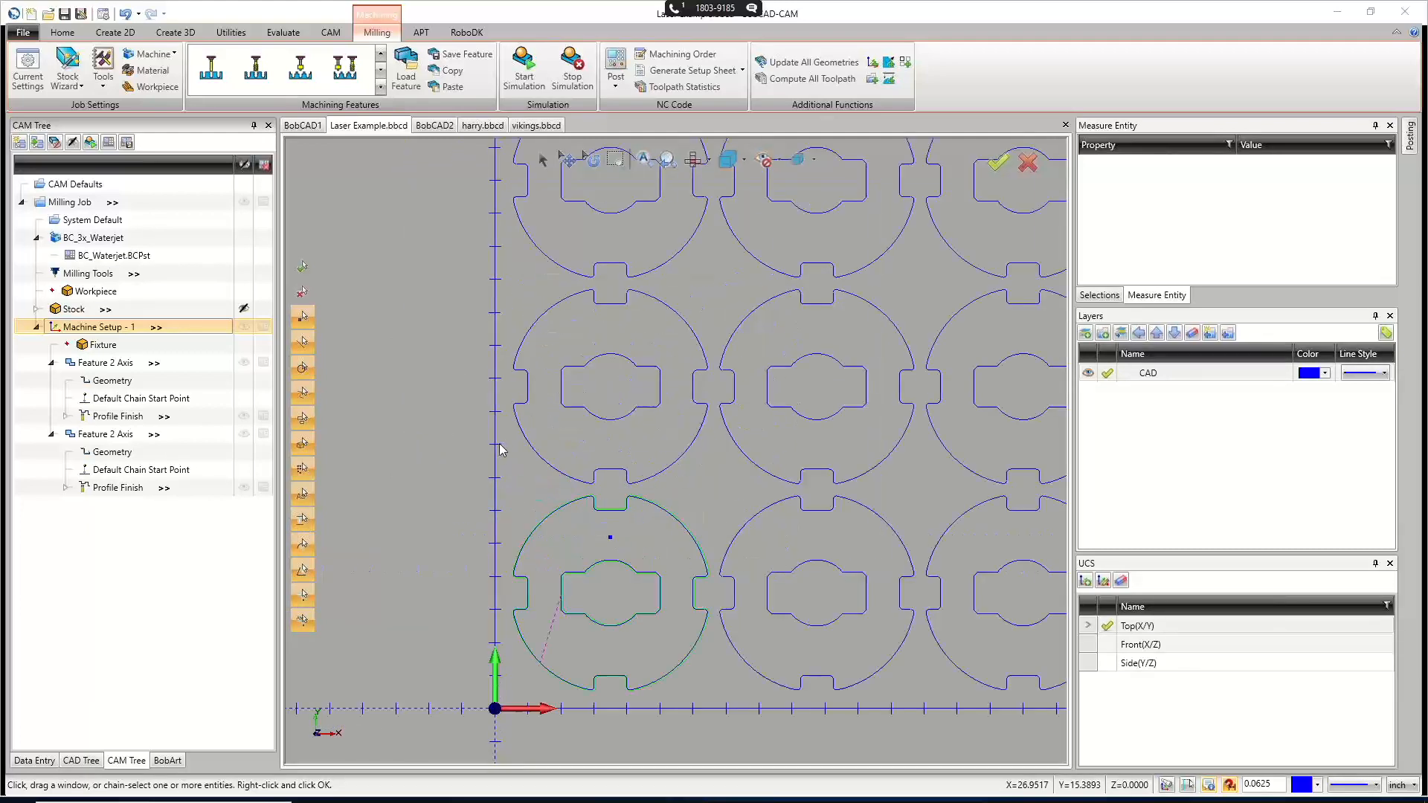
pyautogui.scroll(-3, 521, 424)
pyautogui.scroll(2, 523, 420)
pyautogui.scroll(-2, 523, 420)
pyautogui.scroll(1, 554, 362)
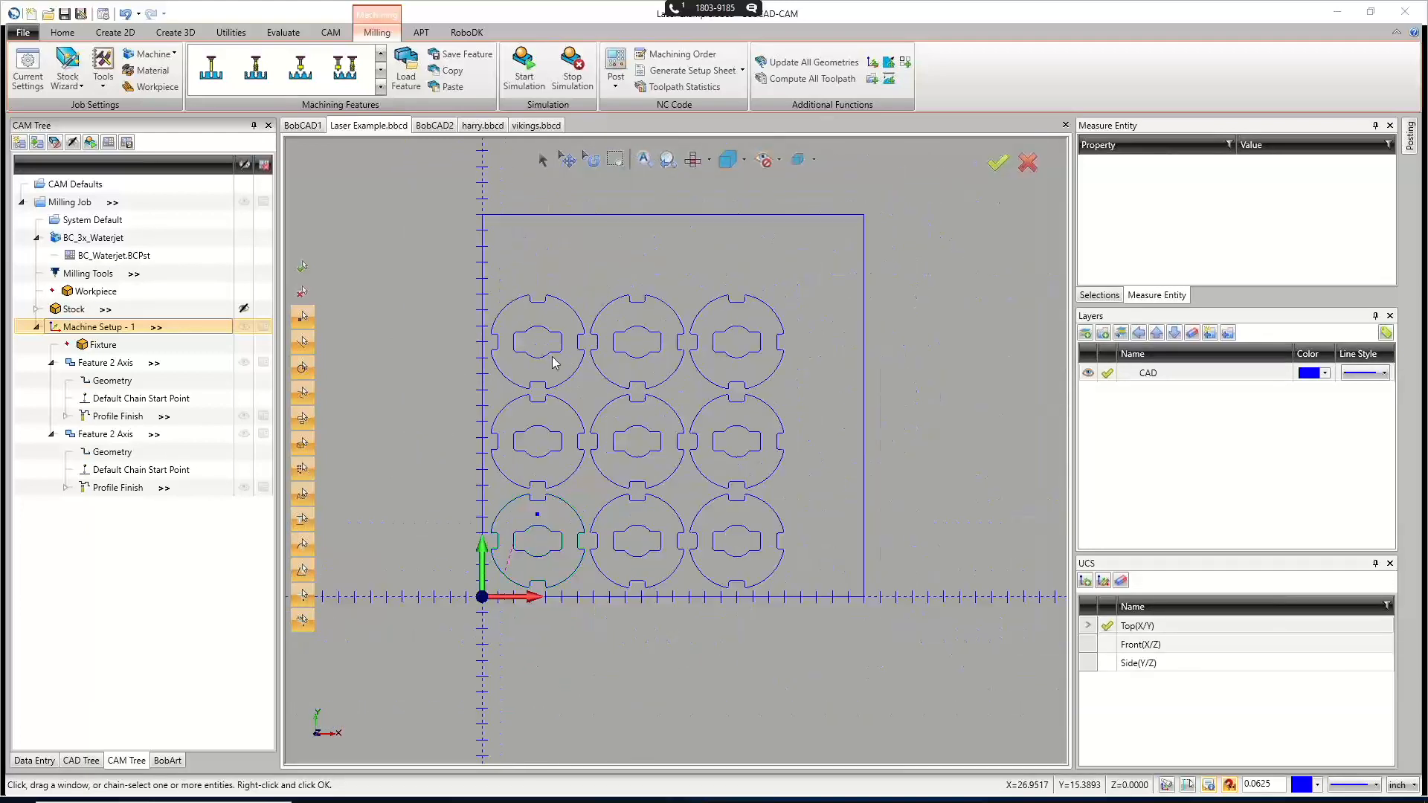
pyautogui.scroll(-2, 552, 363)
pyautogui.scroll(2, 522, 339)
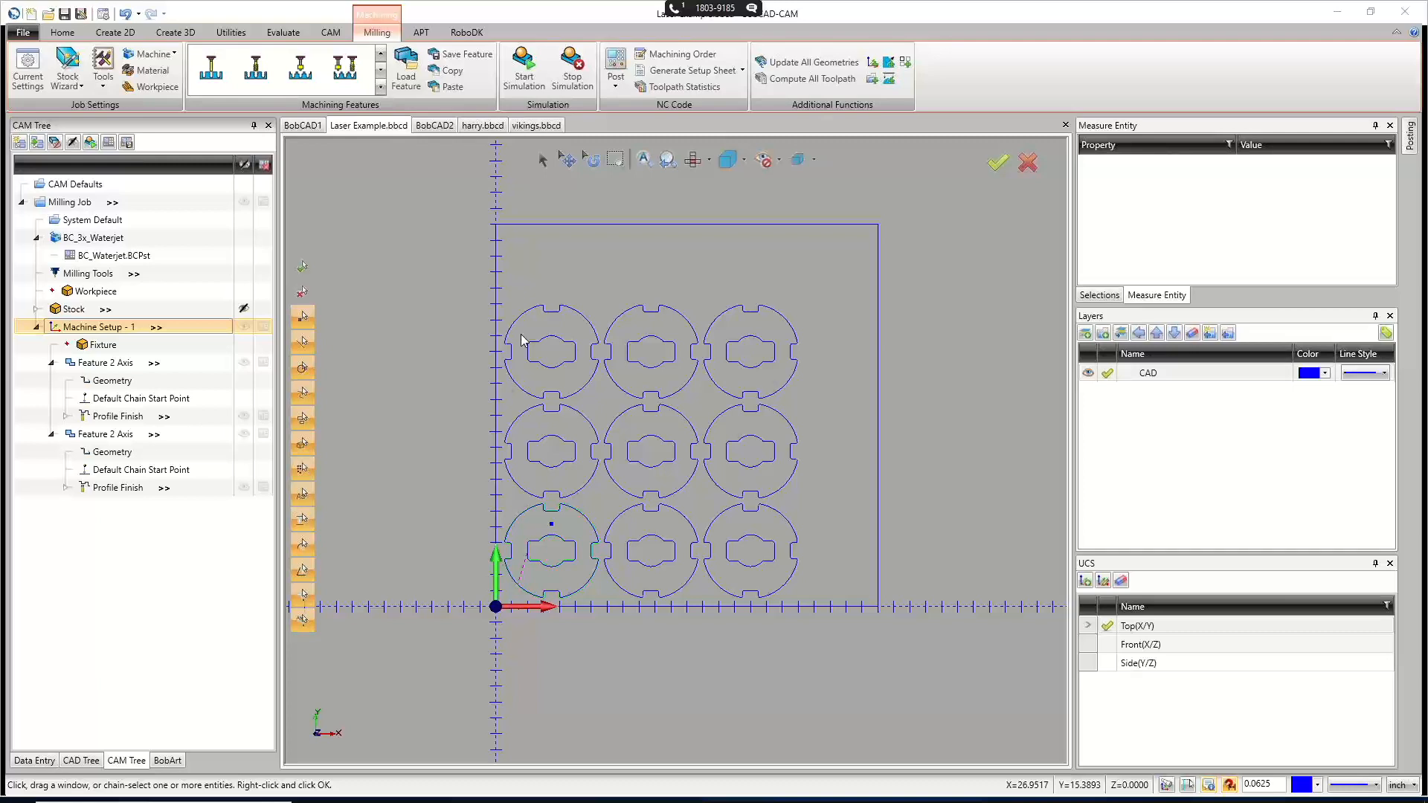
# Post the milling job's NC code with the BC_3x_Waterjet machine.
pyautogui.rightClick(84, 204)
pyautogui.click(118, 258)
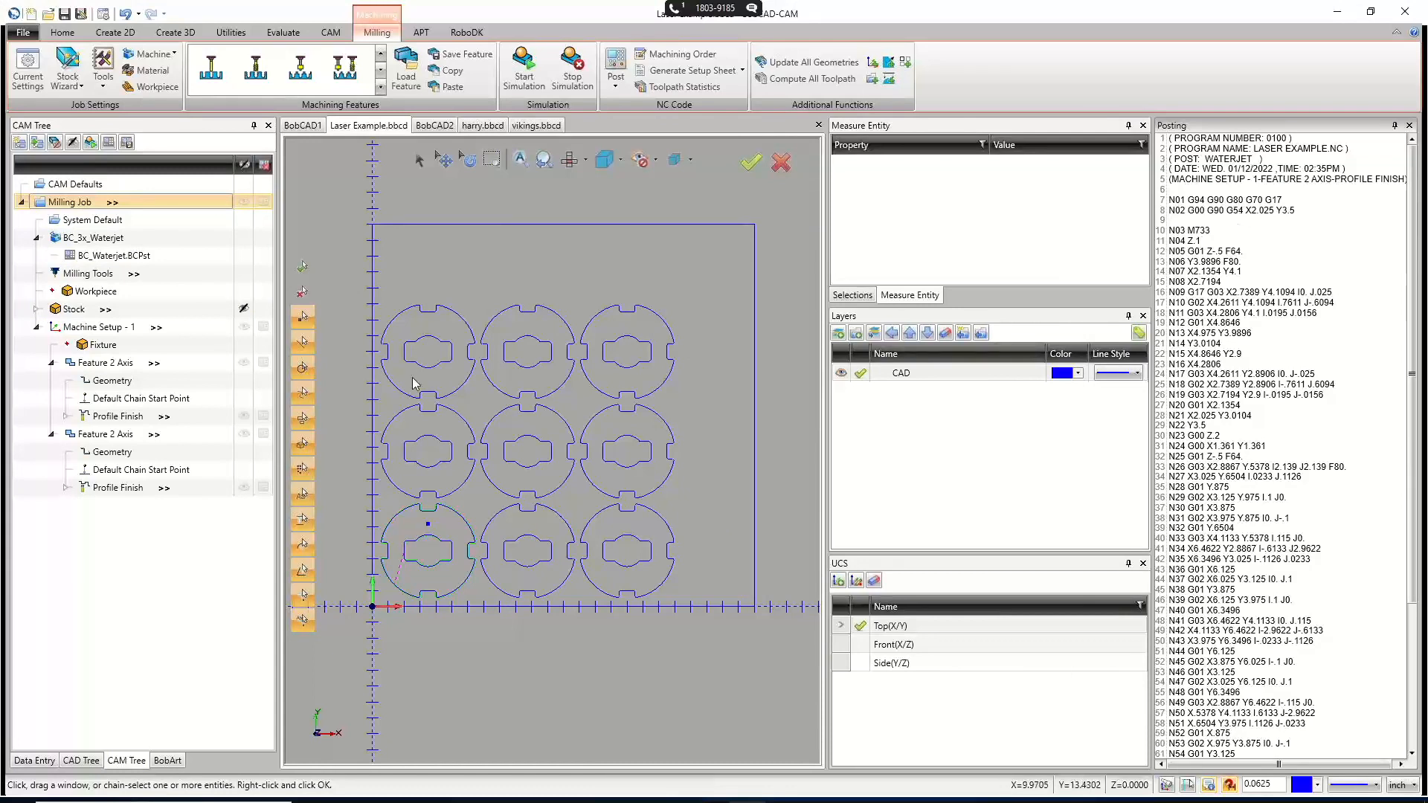
# Change the job's machine to Baileigh_Waterjet and post the milling job's NC code again.
pyautogui.rightClick(104, 238)
pyautogui.click(85, 245)
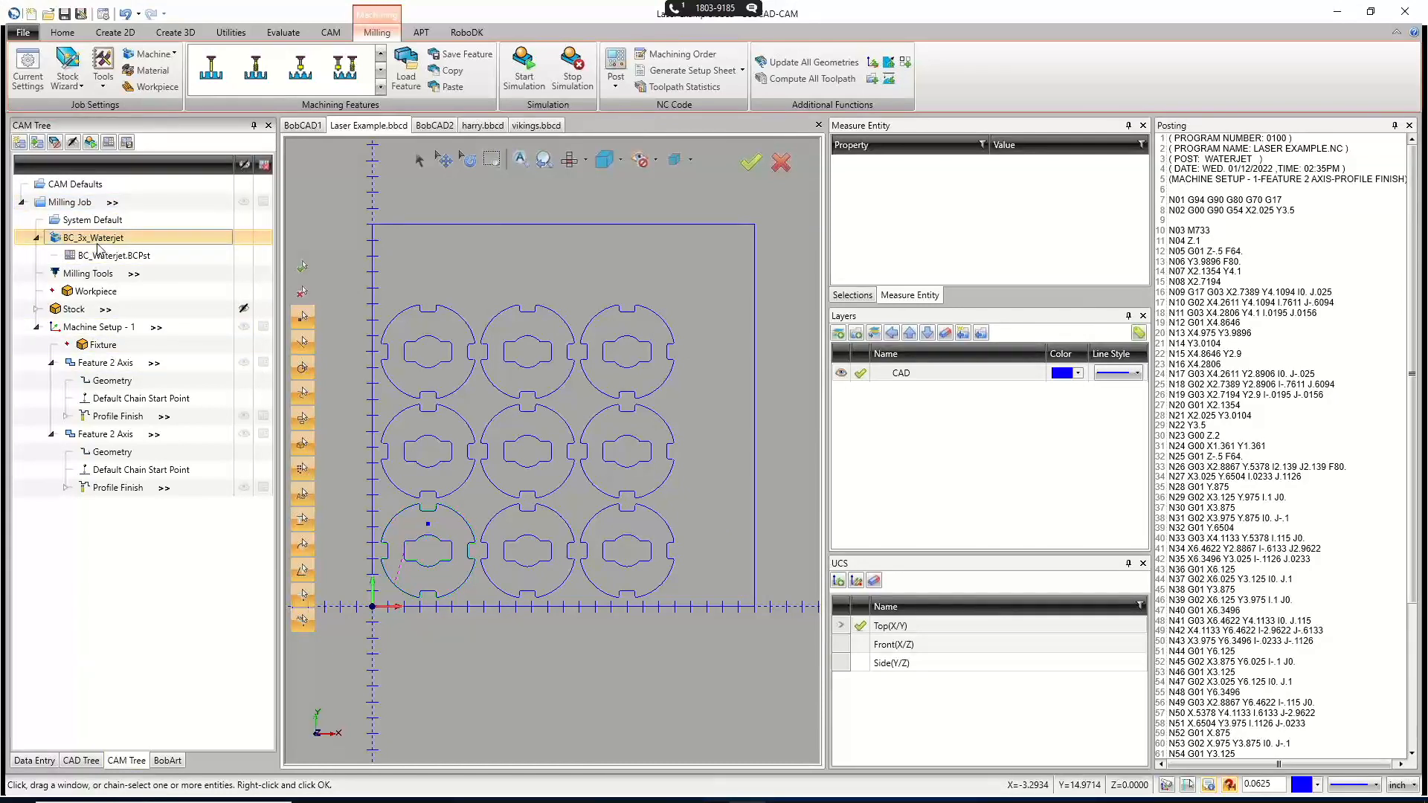
pyautogui.click(720, 388)
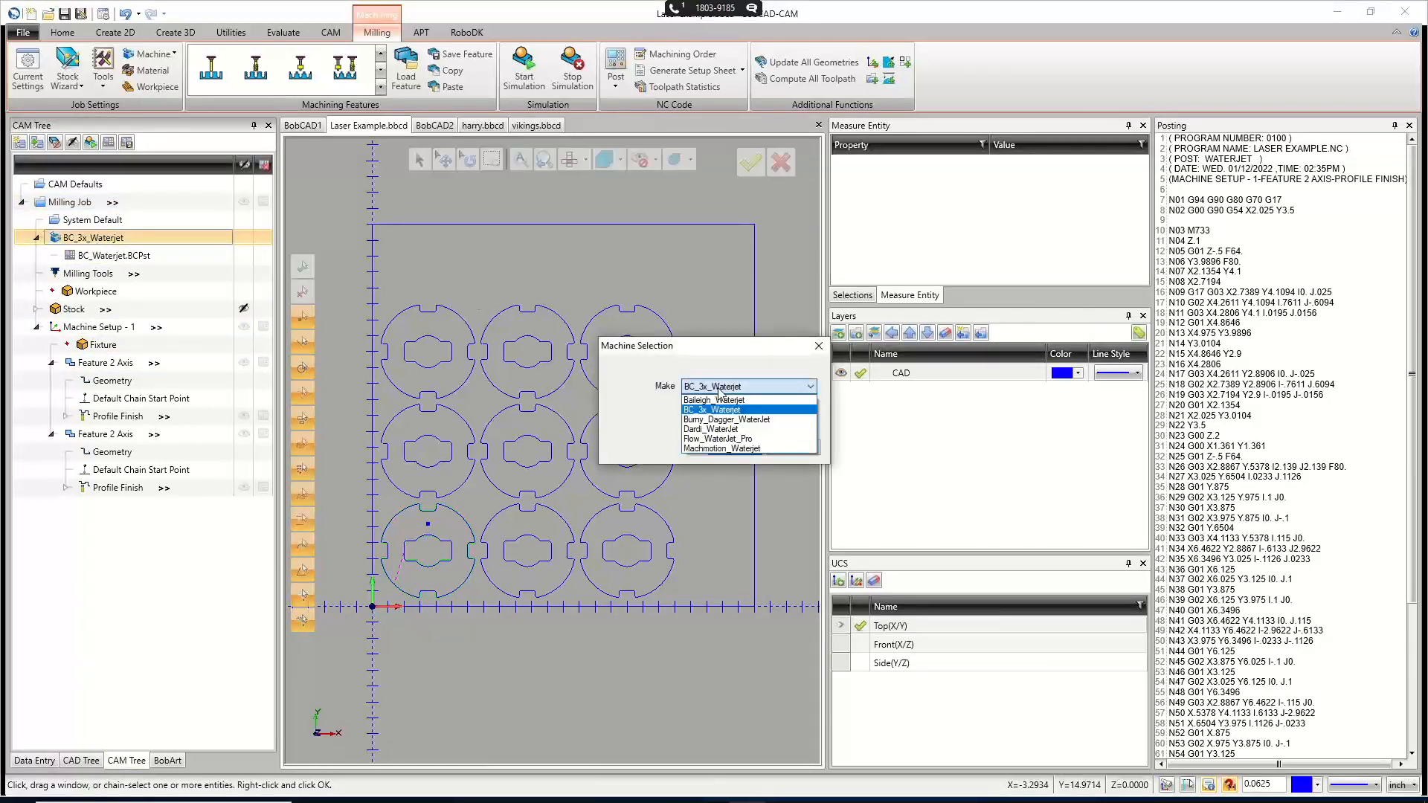
pyautogui.click(744, 399)
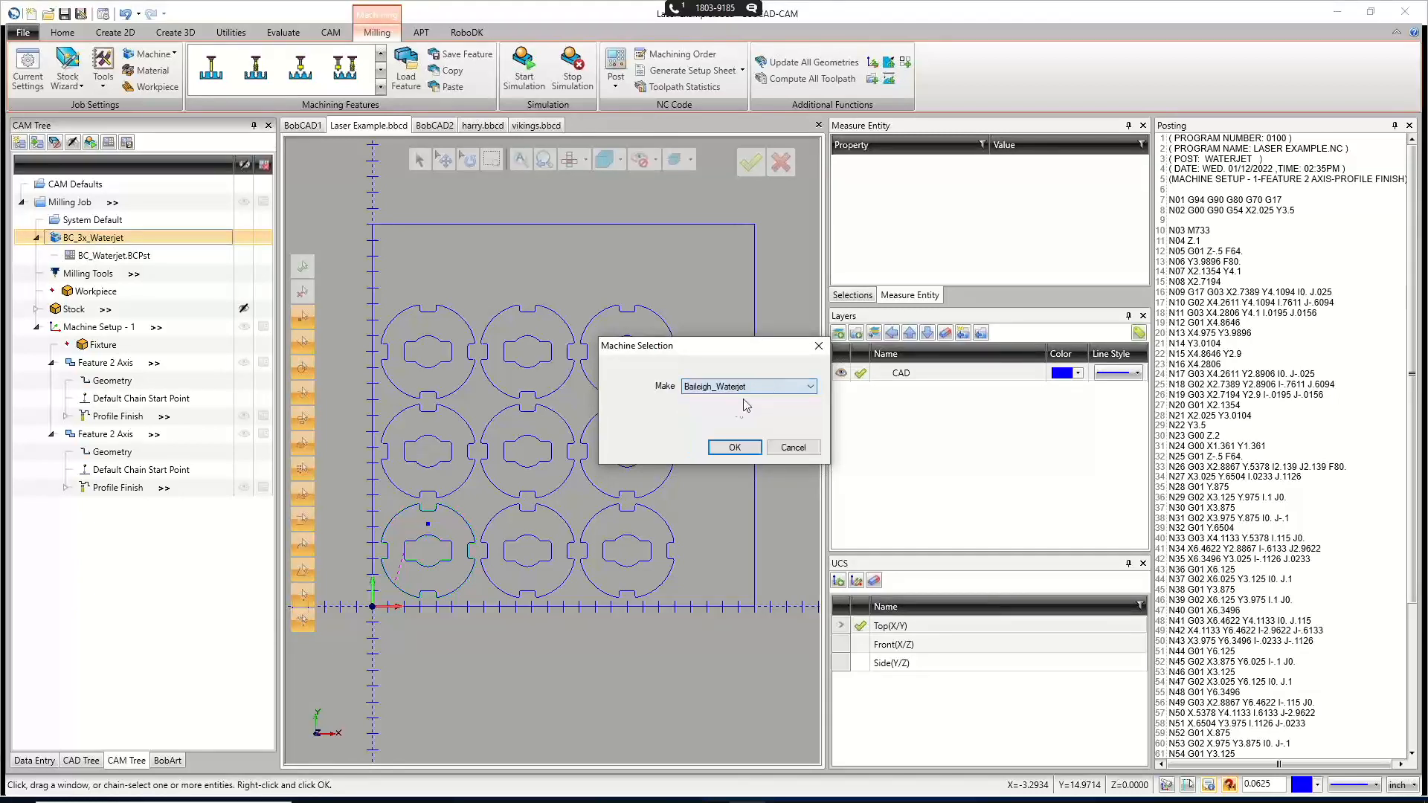
pyautogui.click(734, 447)
pyautogui.rightClick(82, 203)
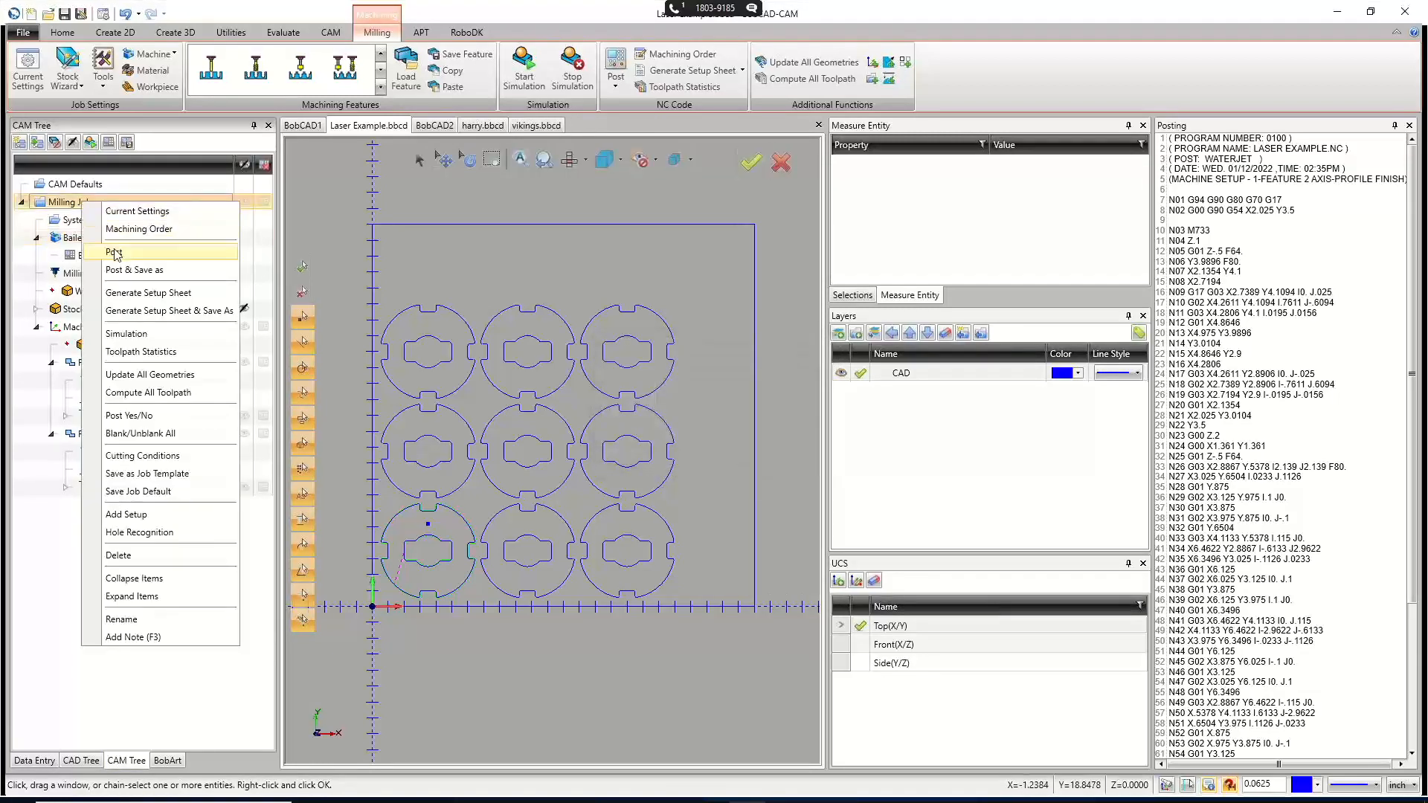
pyautogui.click(114, 254)
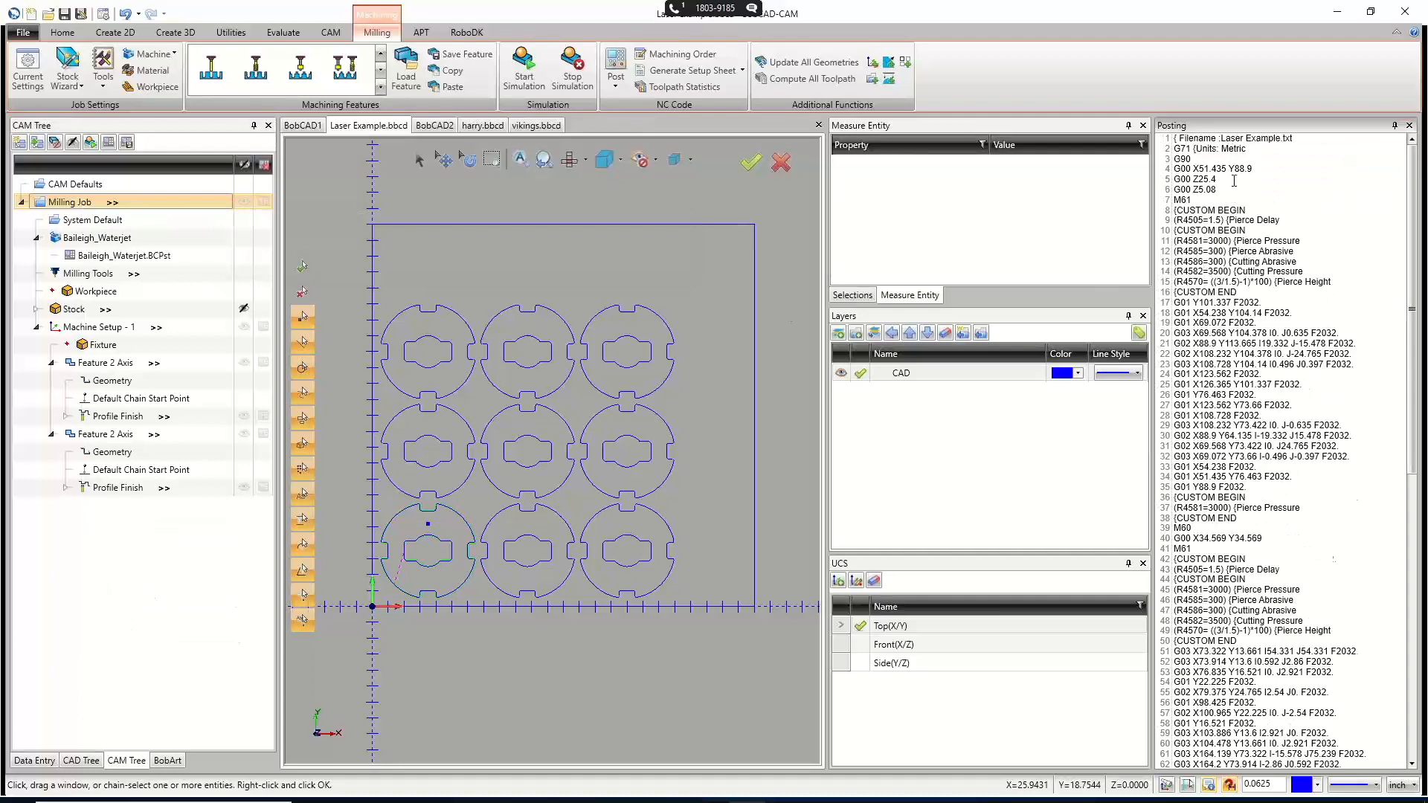
# Examine the posted Baileigh_Waterjet NC code from header to trailer, collapse it, and inspect the toolpath around the first part.
pyautogui.scroll(-8, 1234, 180)
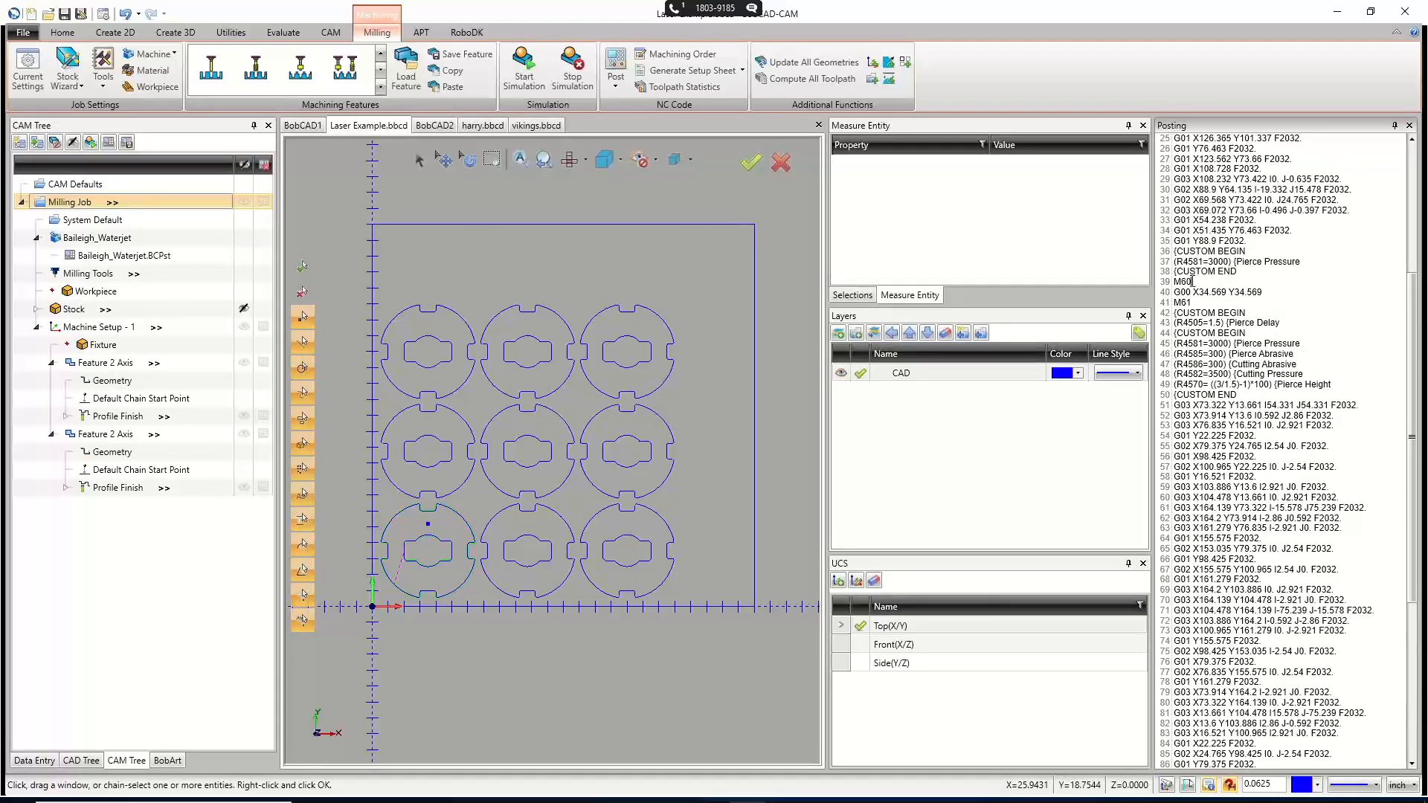
pyautogui.scroll(-6, 1208, 306)
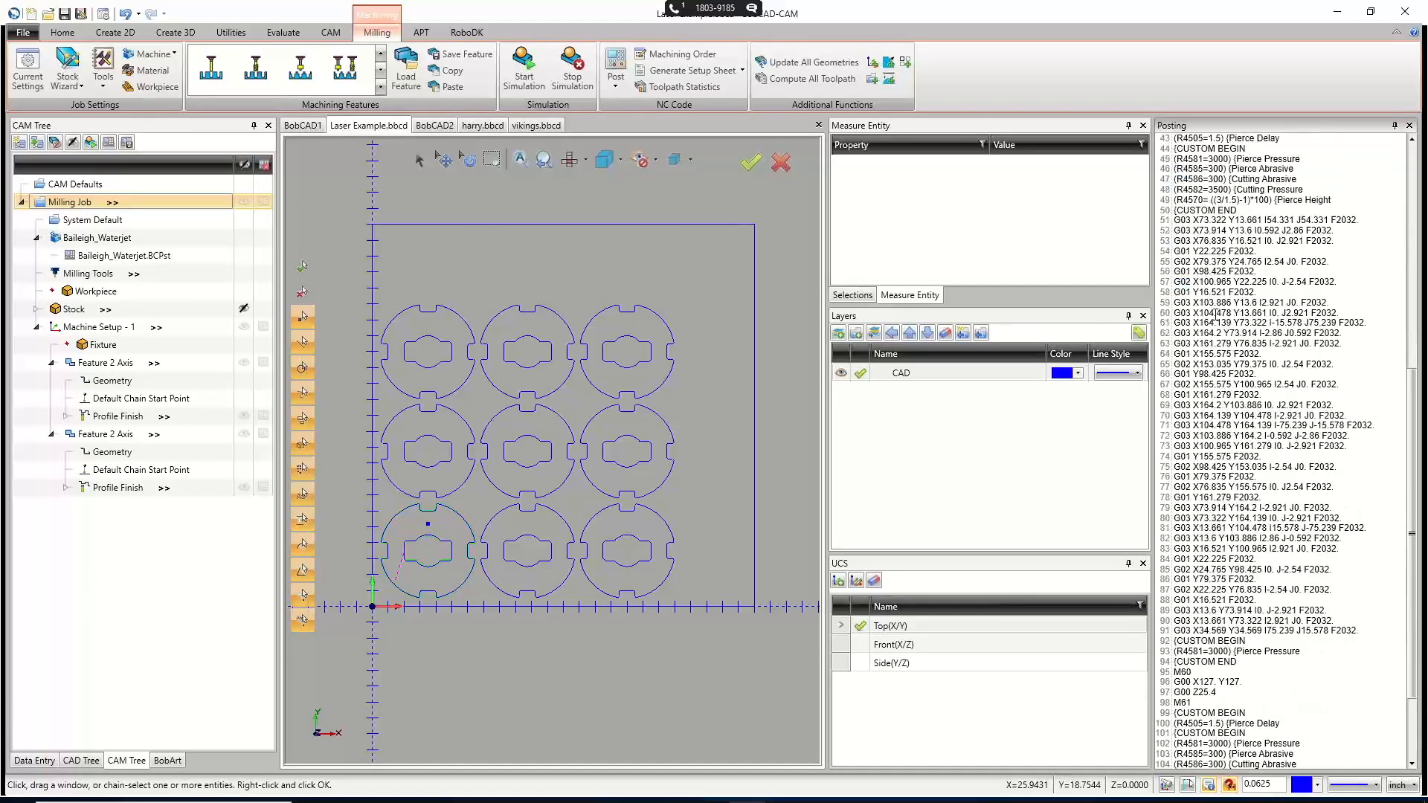
pyautogui.scroll(-4, 1214, 315)
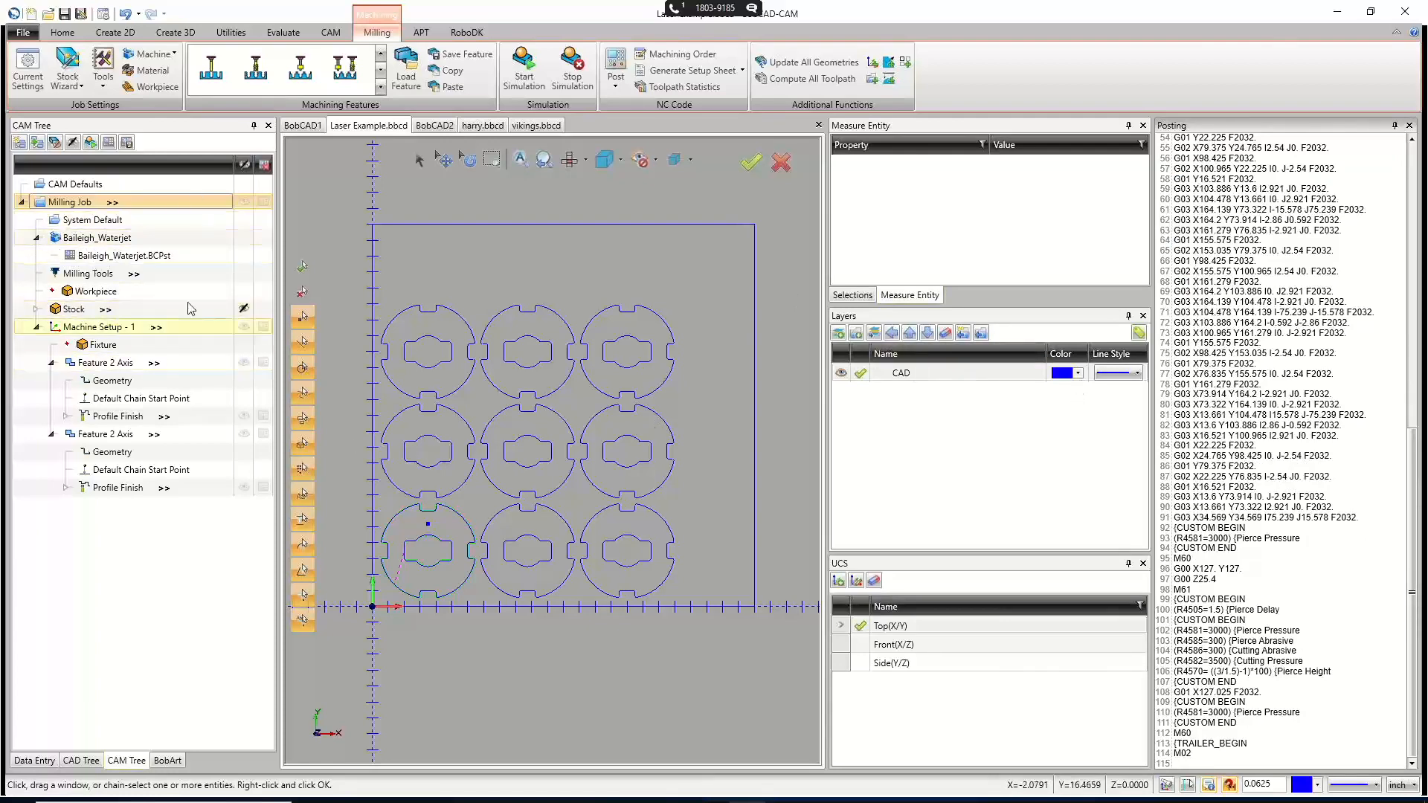
pyautogui.scroll(3, 1244, 344)
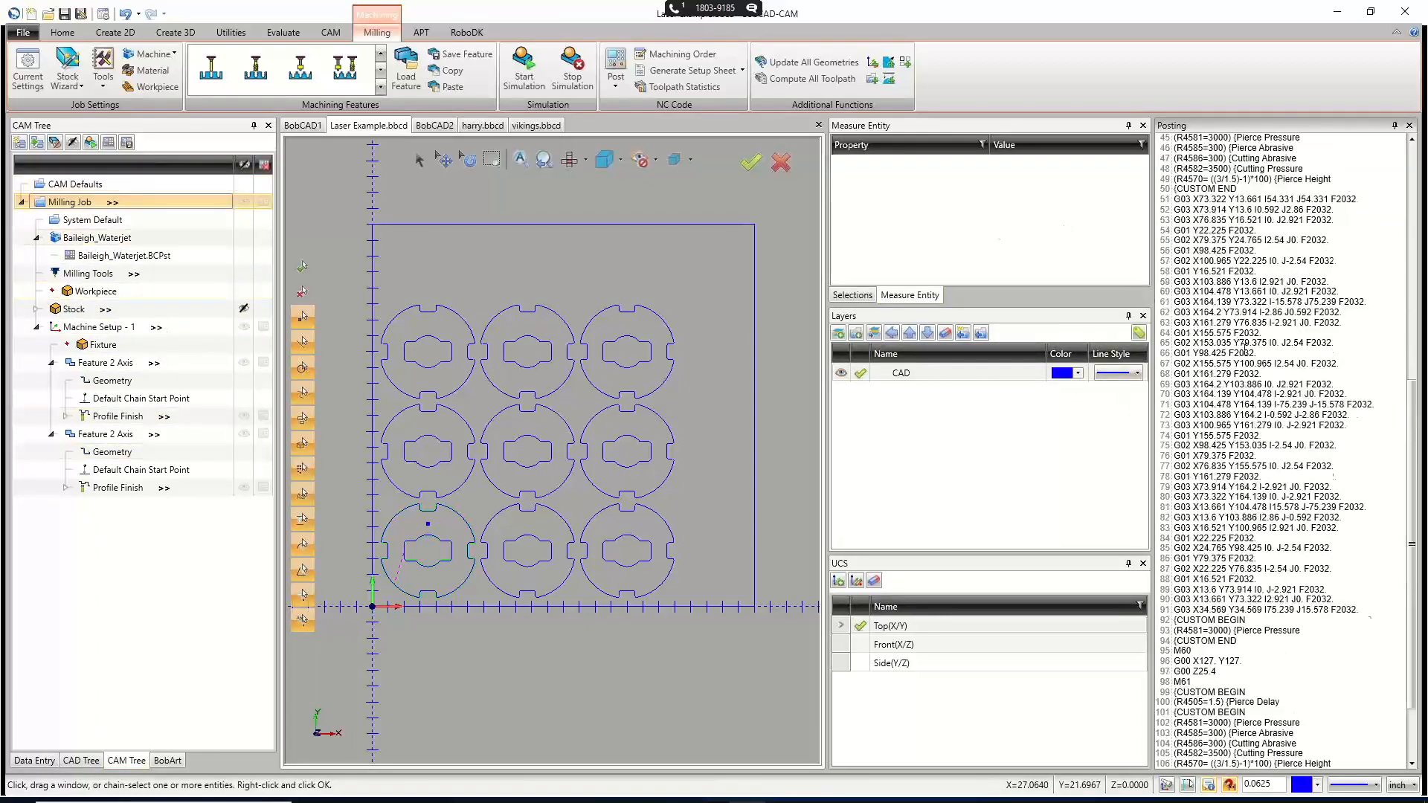
pyautogui.scroll(15, 1244, 344)
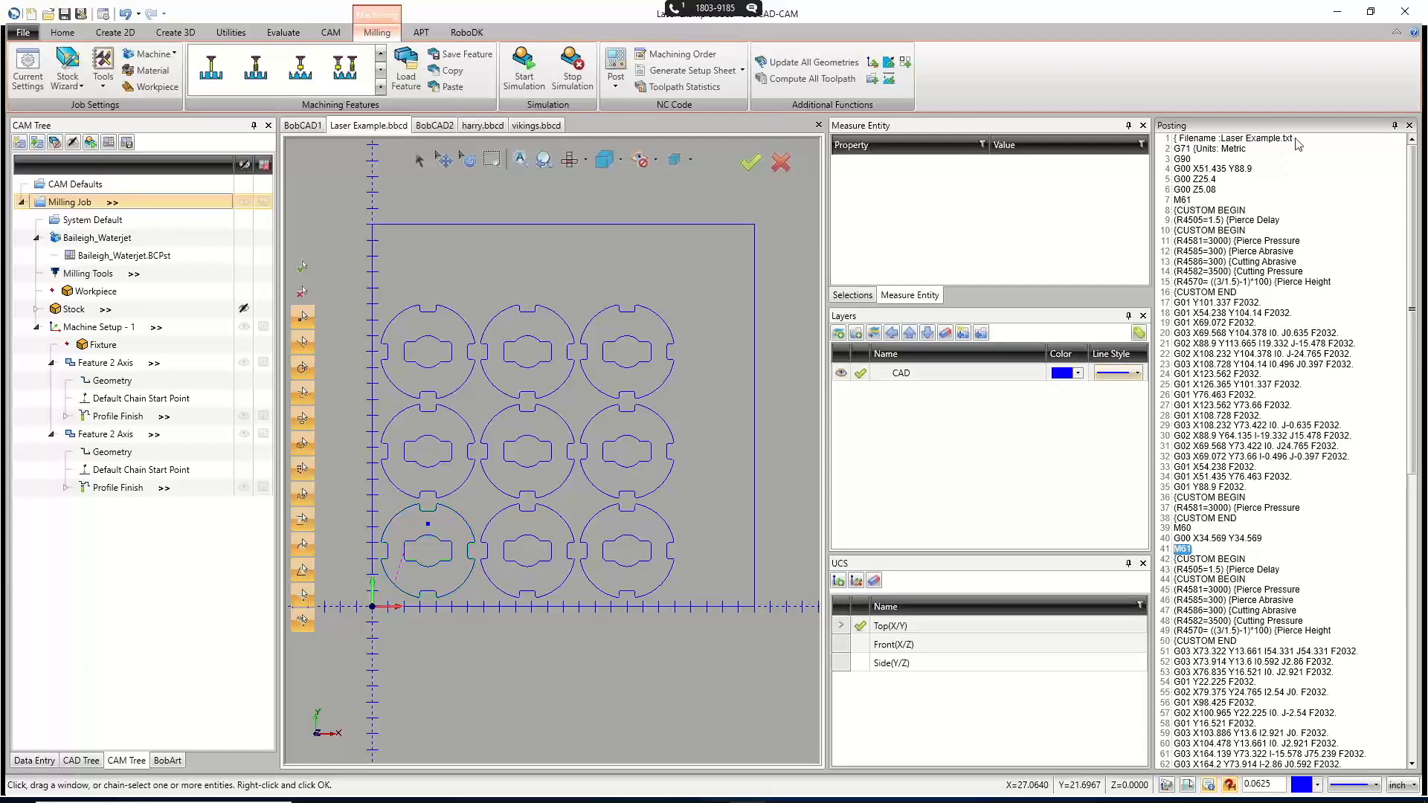
pyautogui.click(1395, 125)
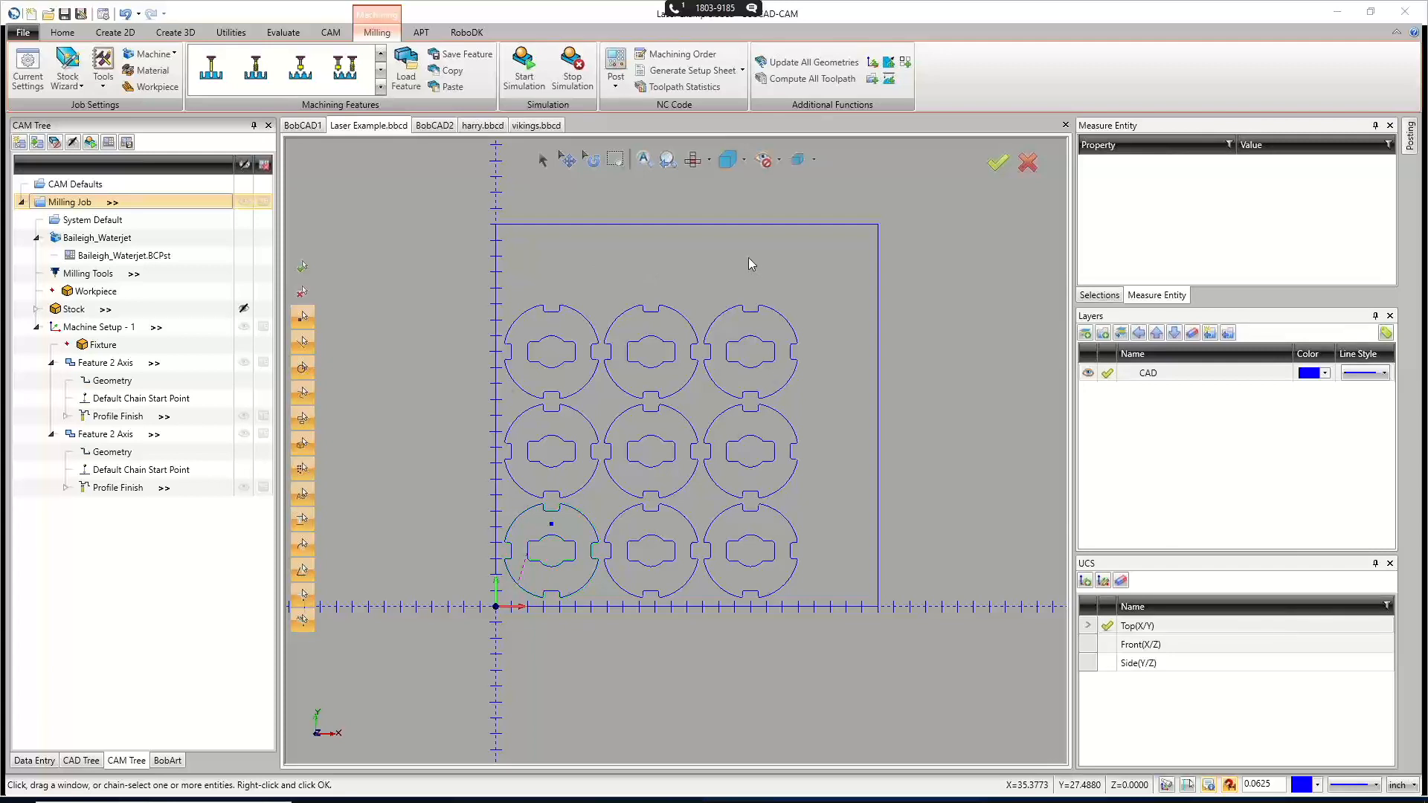
pyautogui.scroll(8, 530, 554)
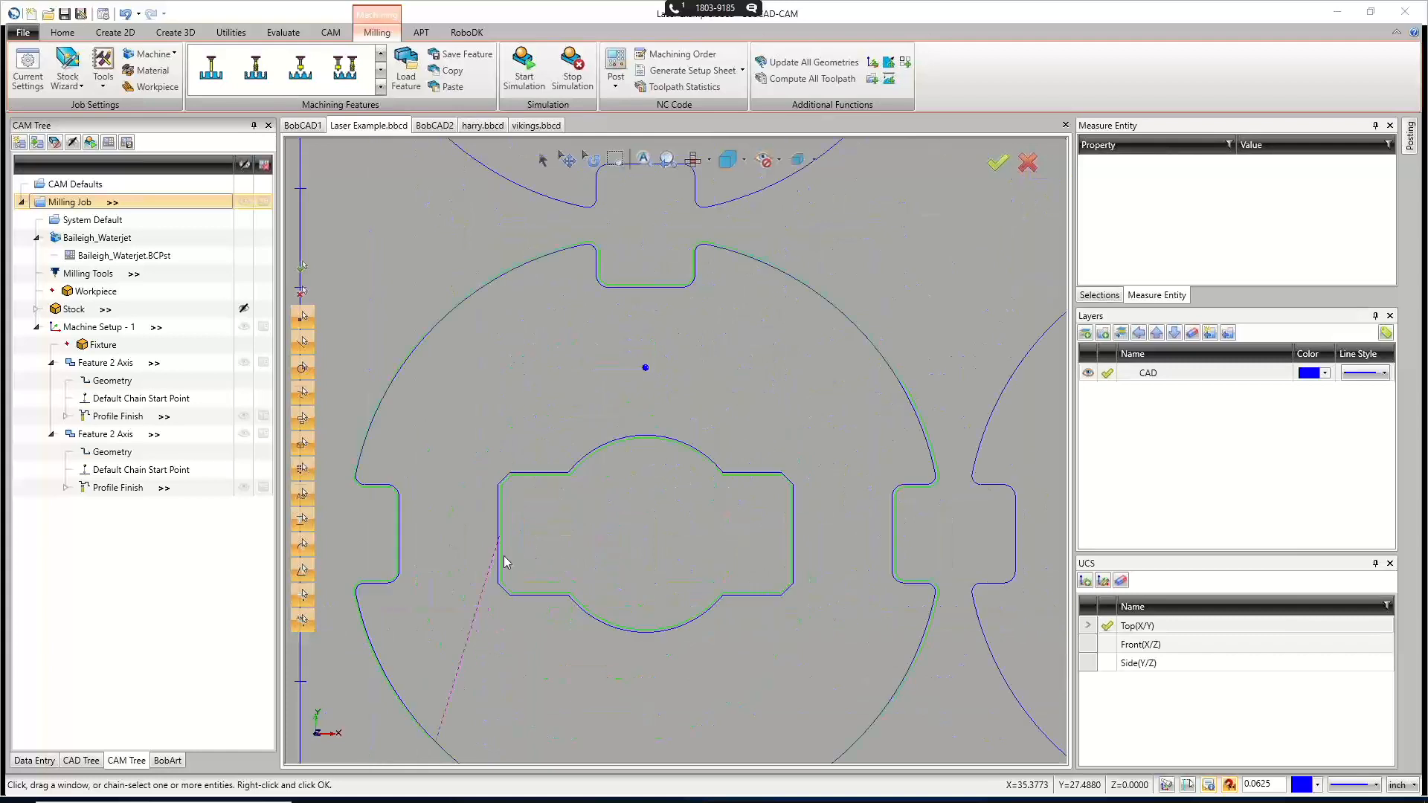
pyautogui.scroll(4, 498, 539)
pyautogui.scroll(-7, 547, 464)
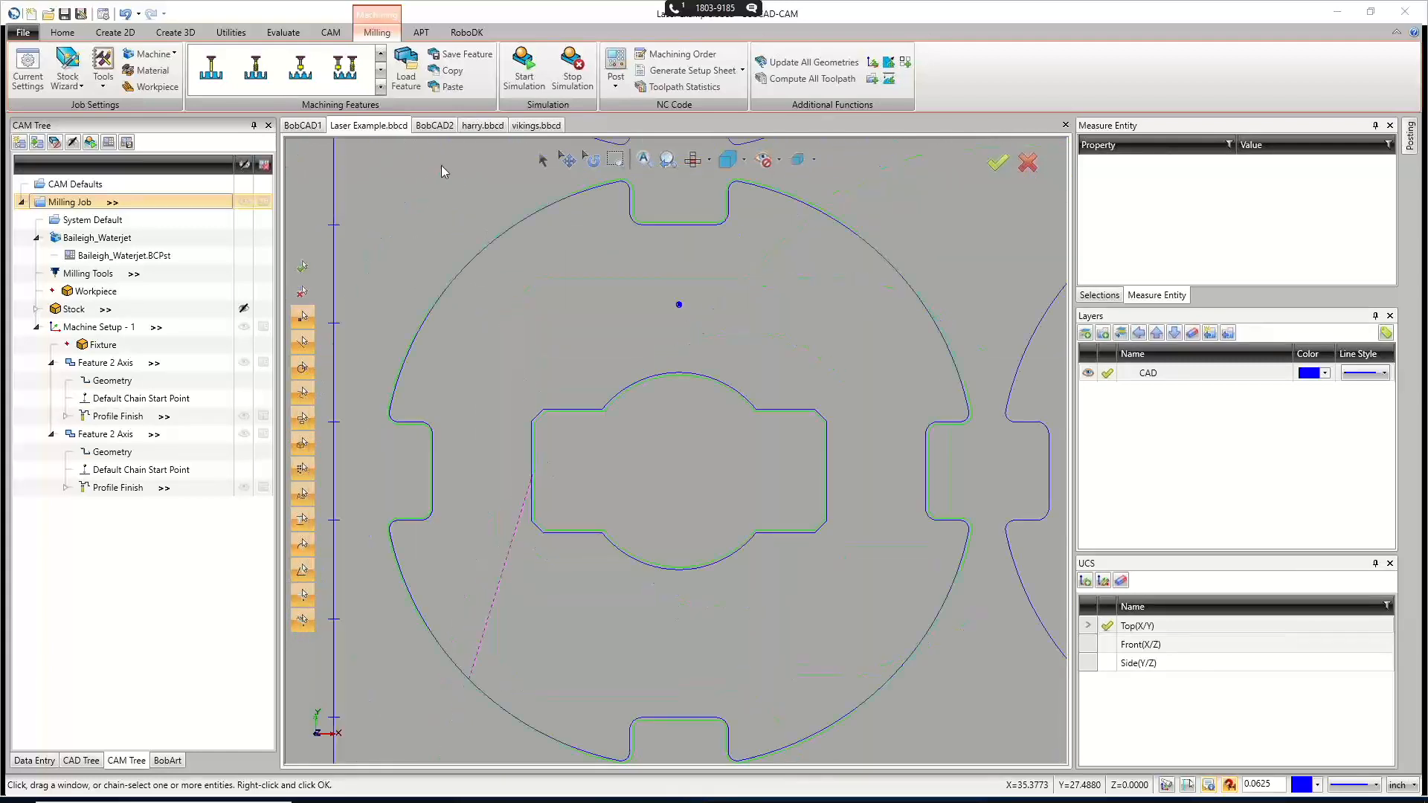
# Switch to the BobCAD2 document and blank the toolpath of Machine Setup - 1.
pyautogui.click(444, 126)
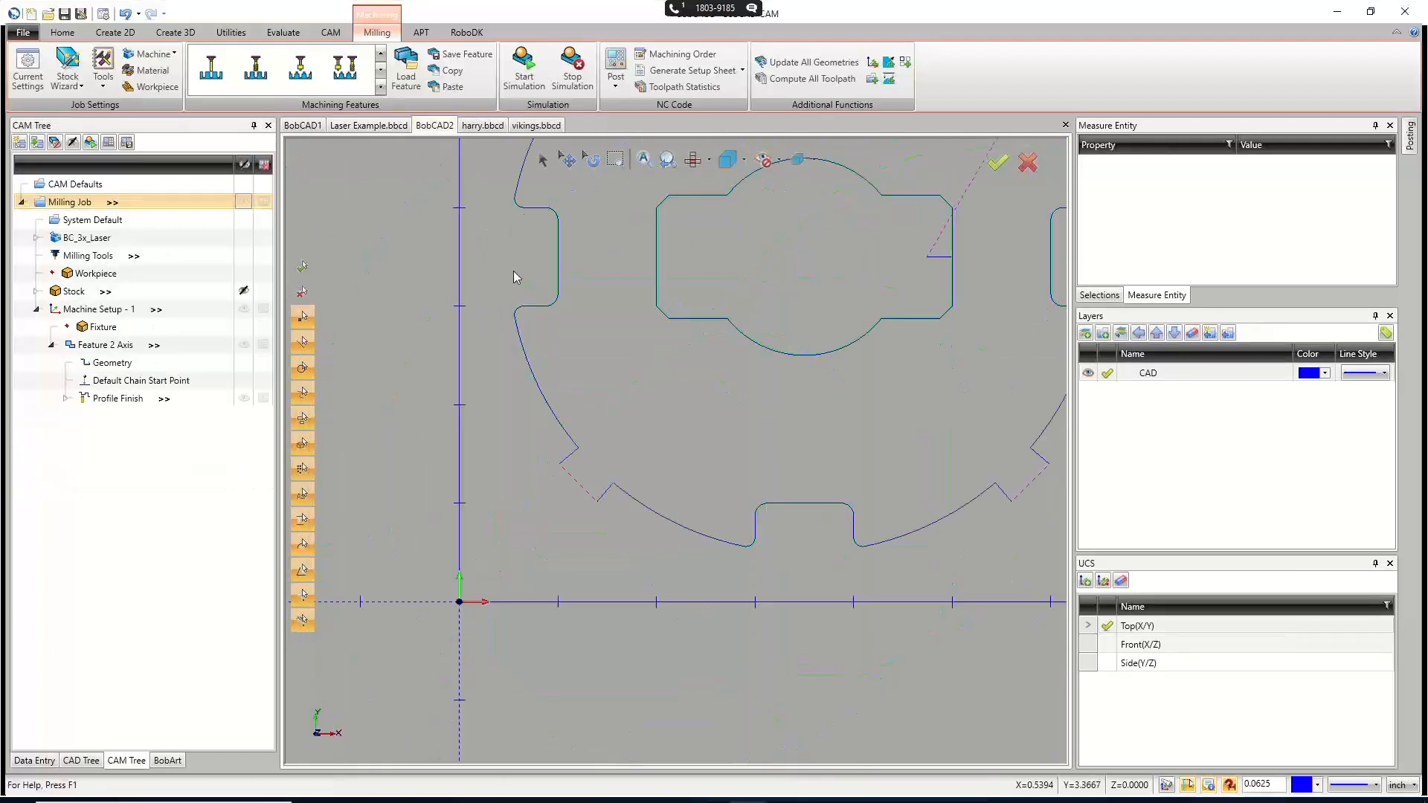
pyautogui.scroll(3, 595, 517)
pyautogui.scroll(-3, 573, 513)
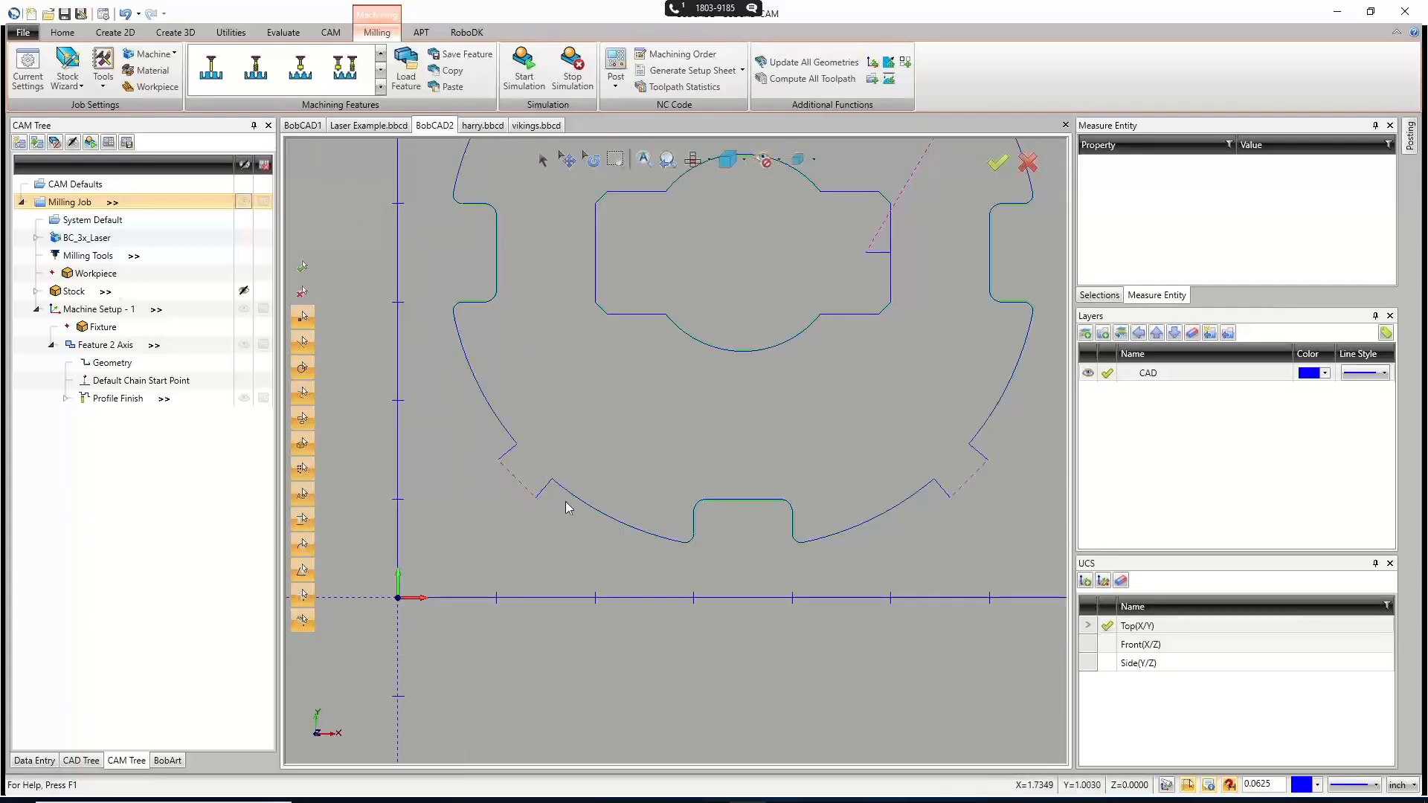
pyautogui.click(235, 314)
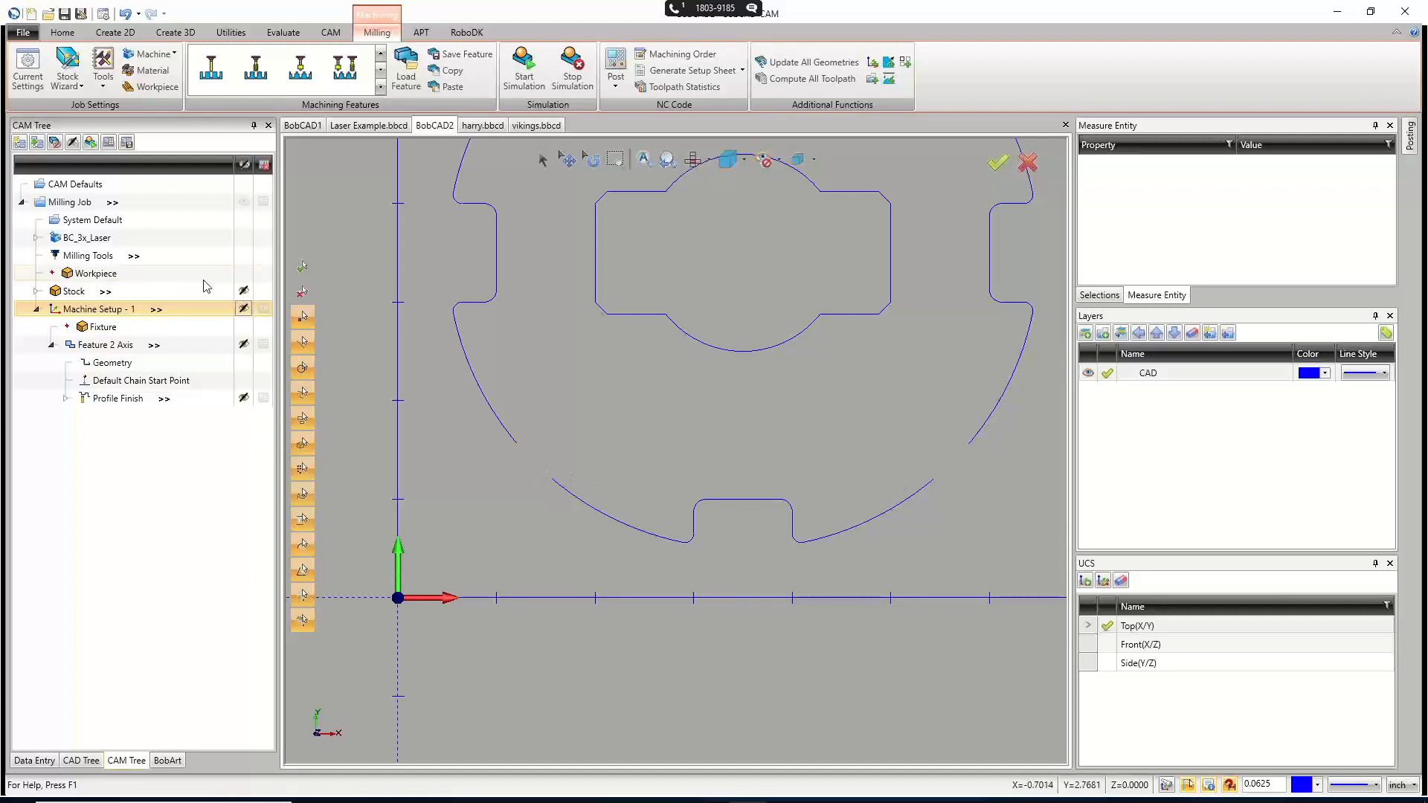
# Set the laser tool diameter of the 2 Axis feature to 0.1 and recompute its toolpath.
pyautogui.click(102, 347)
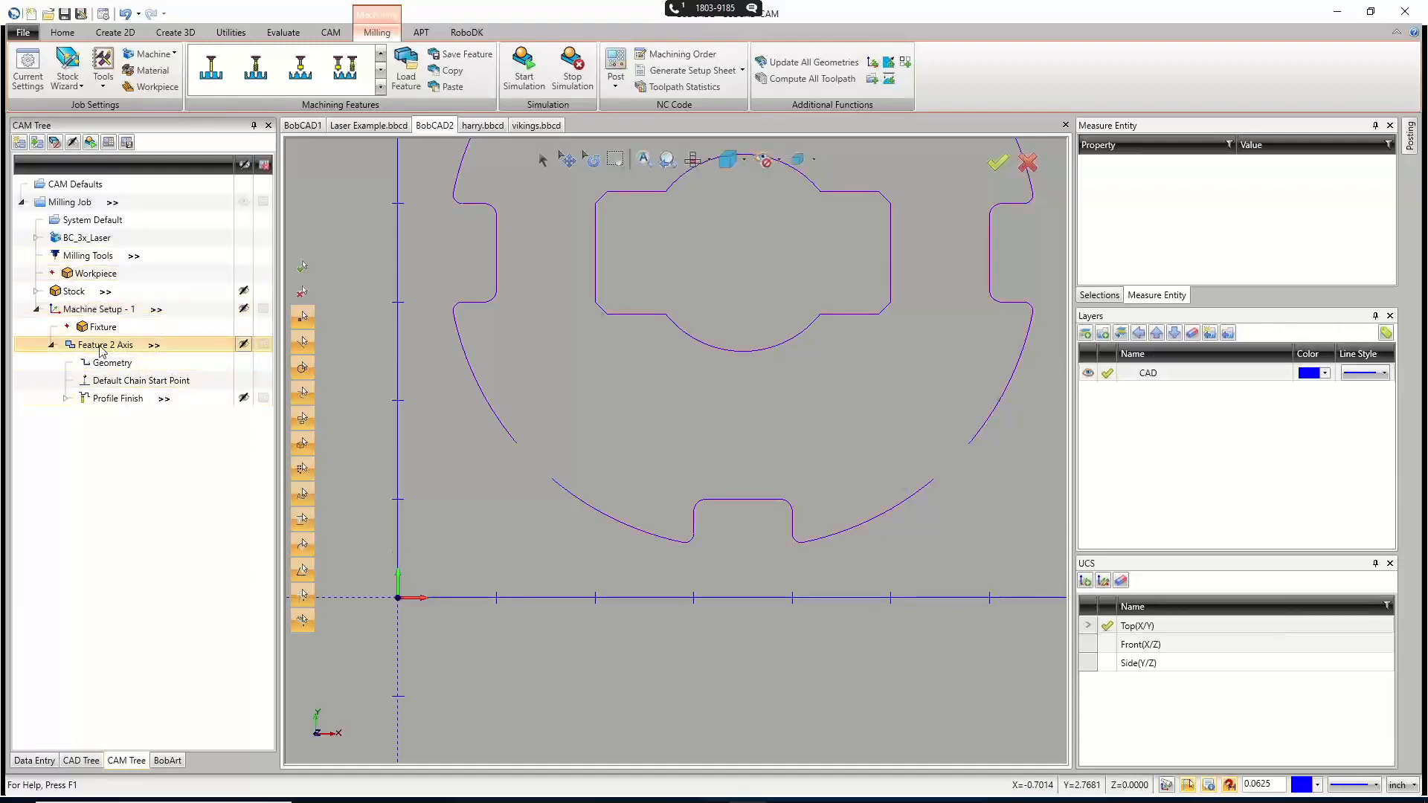
pyautogui.rightClick(102, 350)
pyautogui.click(137, 353)
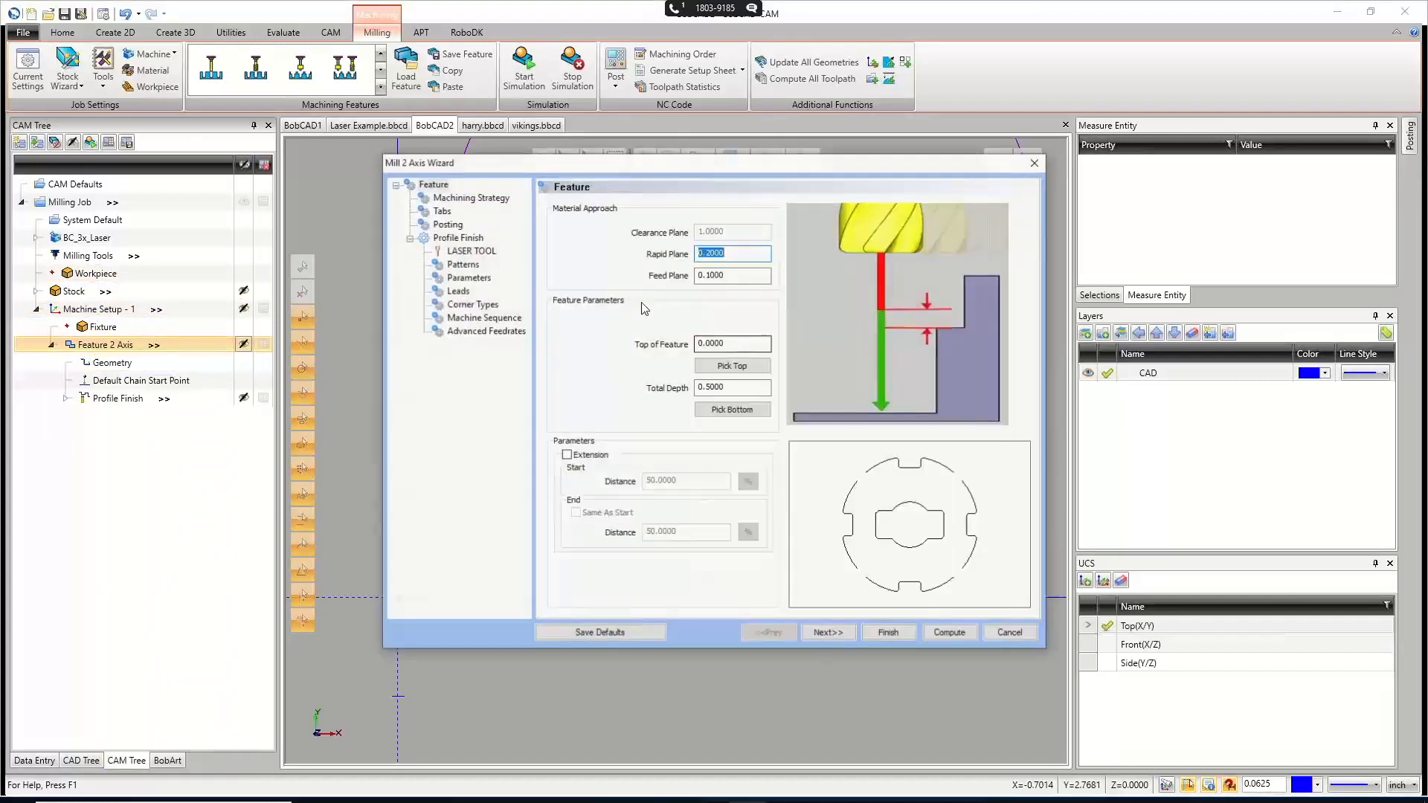
pyautogui.click(475, 252)
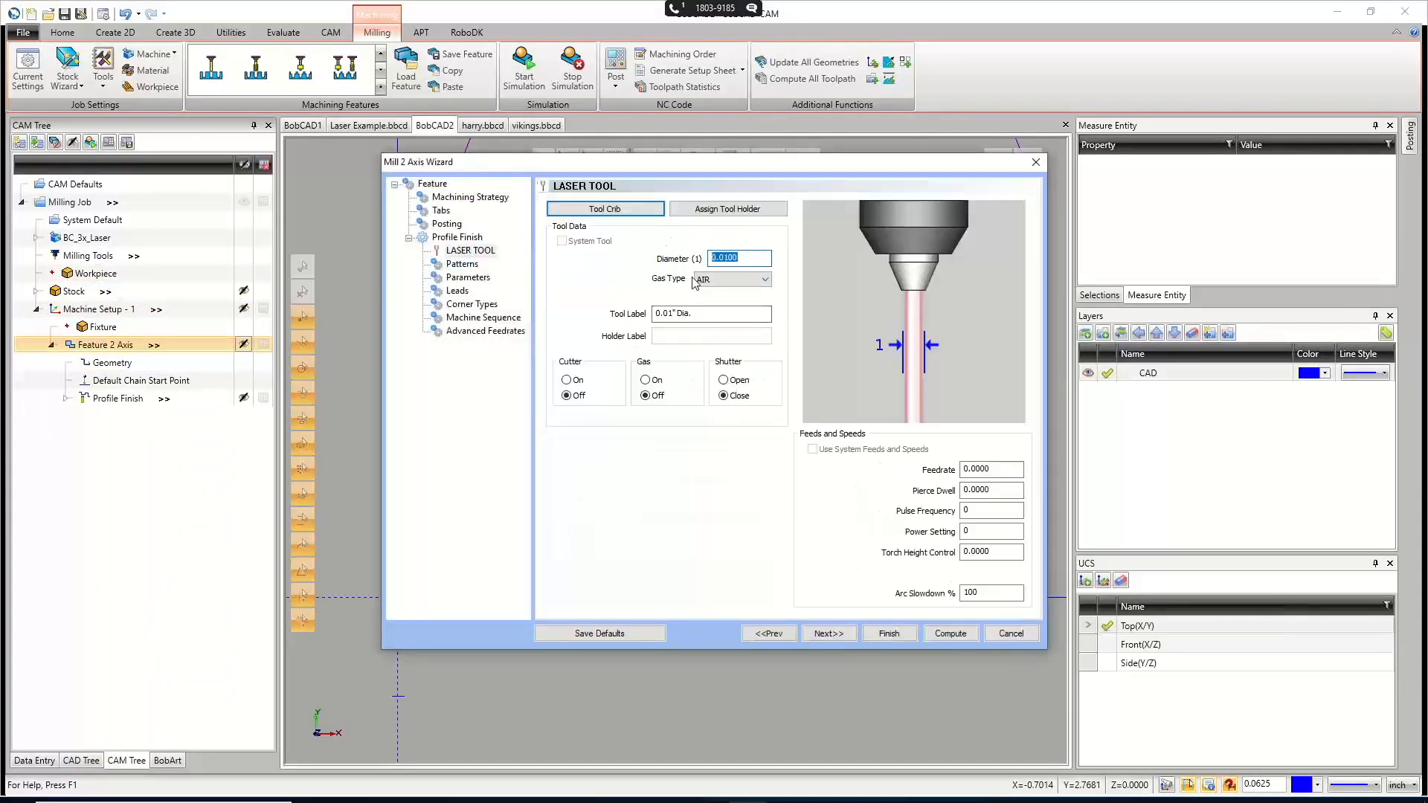
pyautogui.write('.1')
pyautogui.click(748, 313)
pyautogui.click(950, 635)
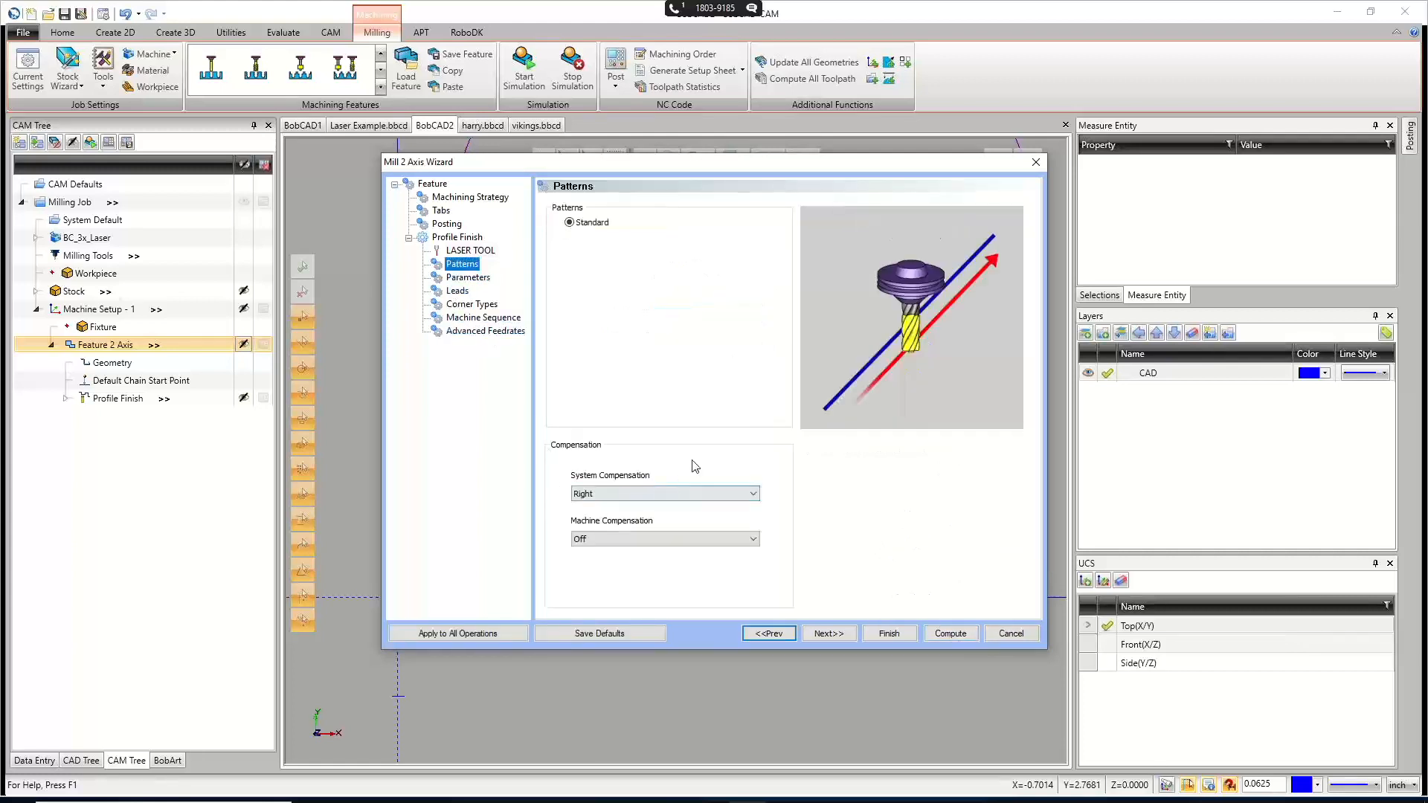
pyautogui.click(952, 636)
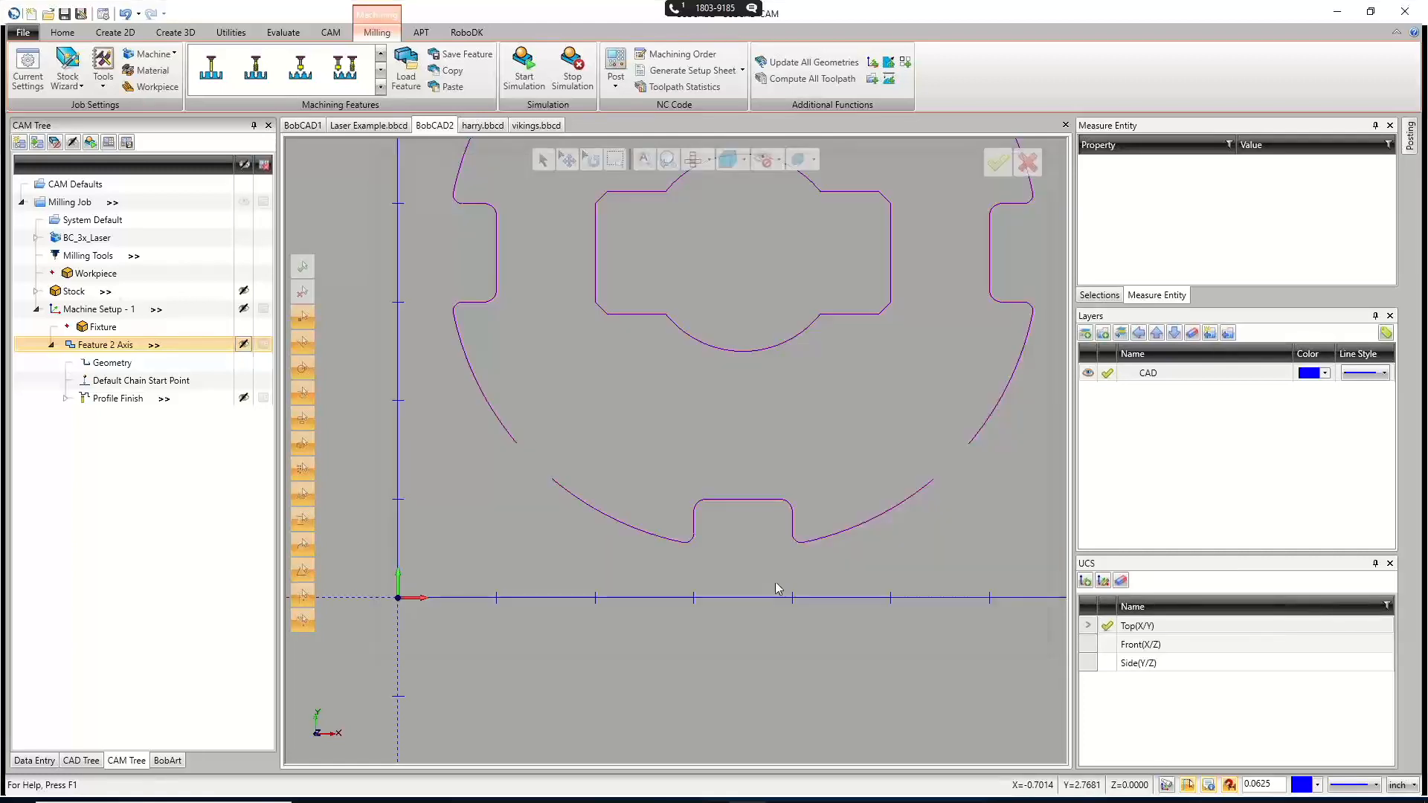
# Display the Profile Finish toolpath and inspect how it is offset from the part's edges.
pyautogui.click(117, 399)
pyautogui.scroll(5, 557, 491)
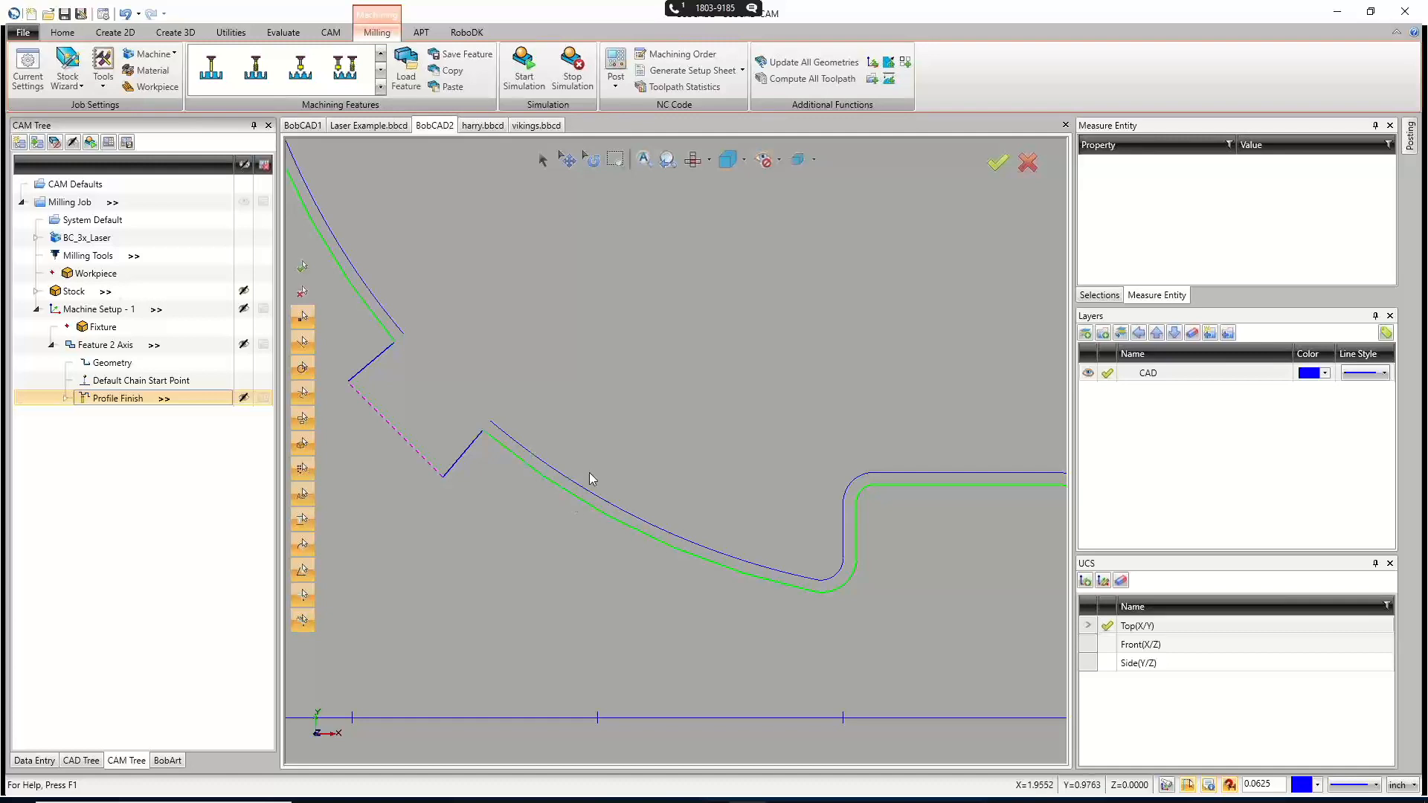
pyautogui.scroll(-5, 589, 472)
pyautogui.scroll(-2, 590, 472)
pyautogui.scroll(2, 606, 344)
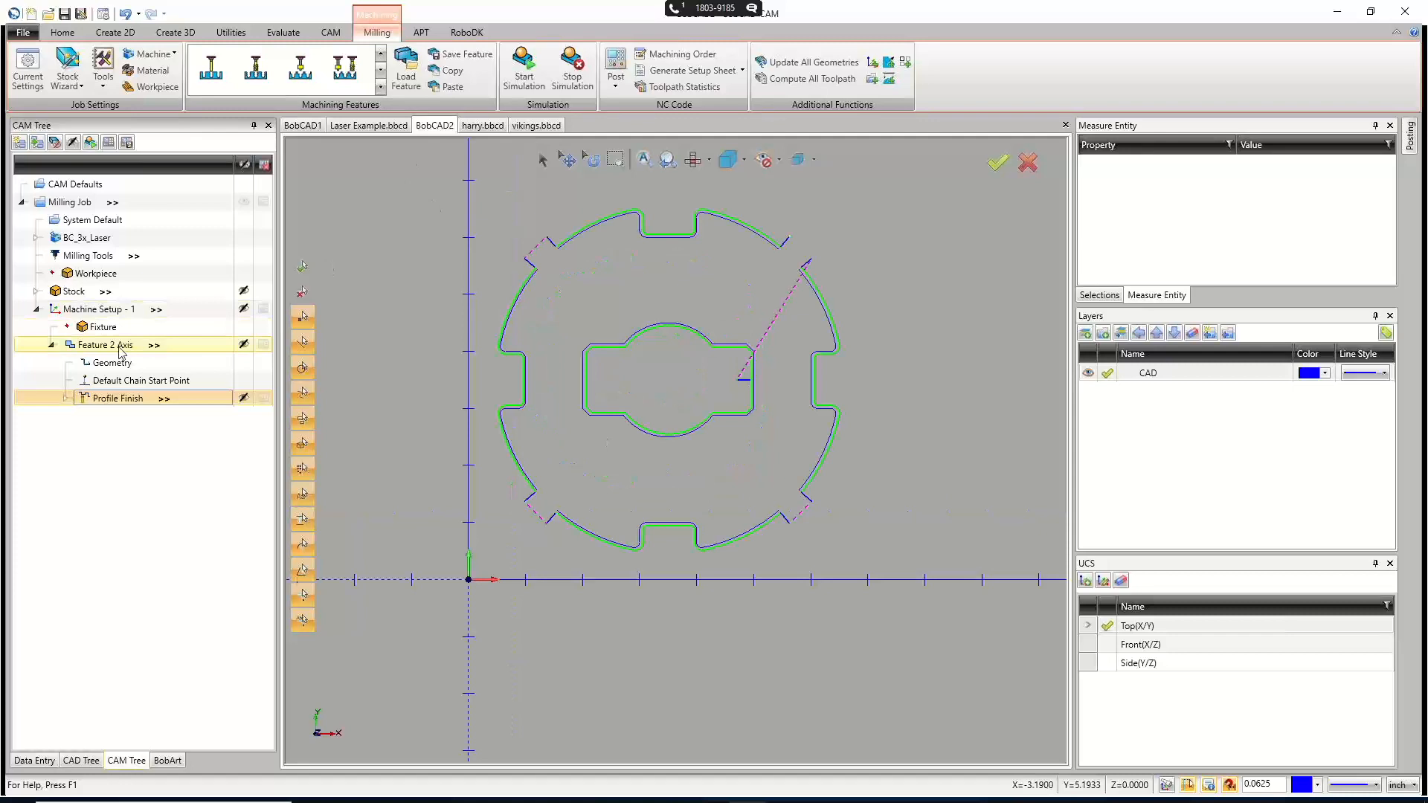
# Draw a full circle of 0.5 diameter centred at X 3.5, Y 5.25, above the part's central cutout.
pyautogui.click(115, 32)
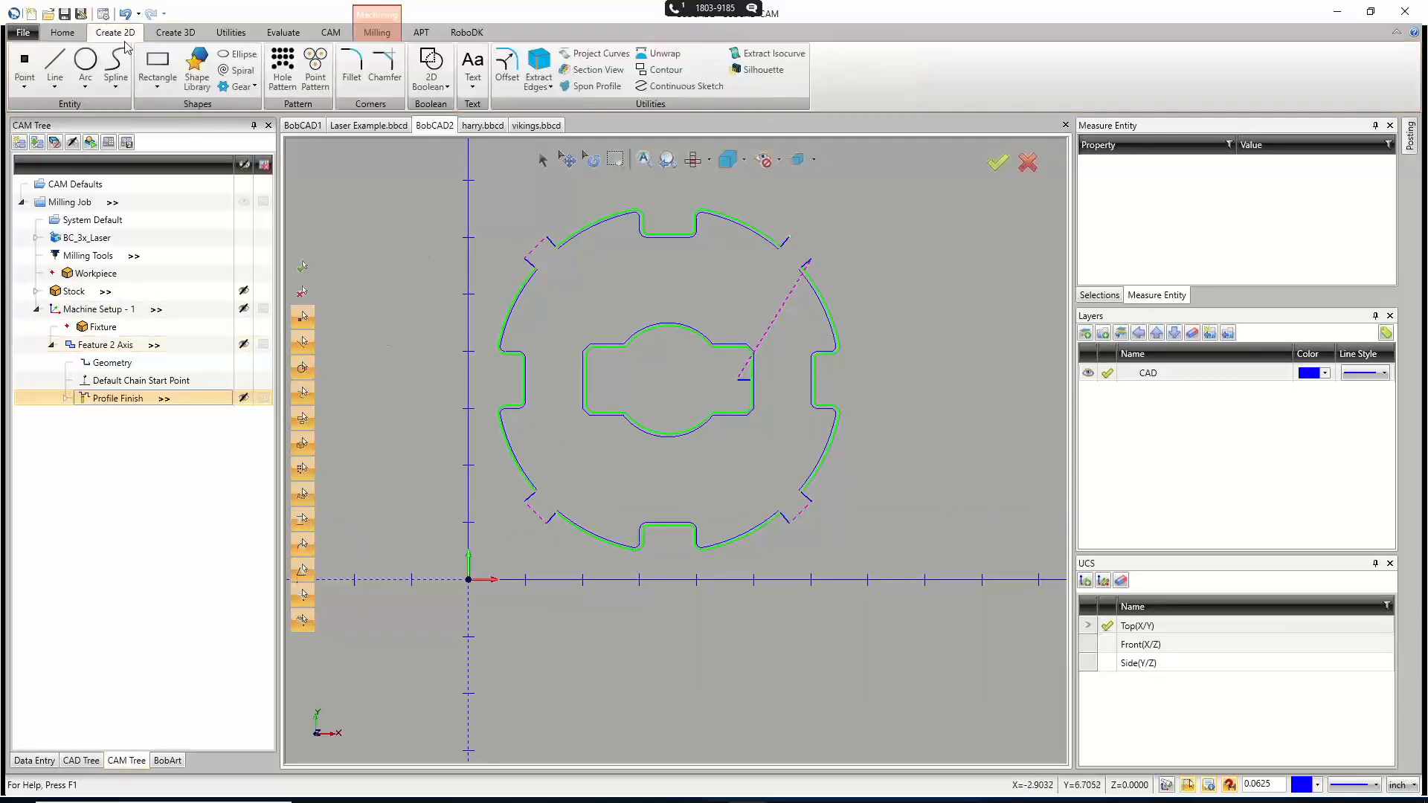
pyautogui.click(85, 63)
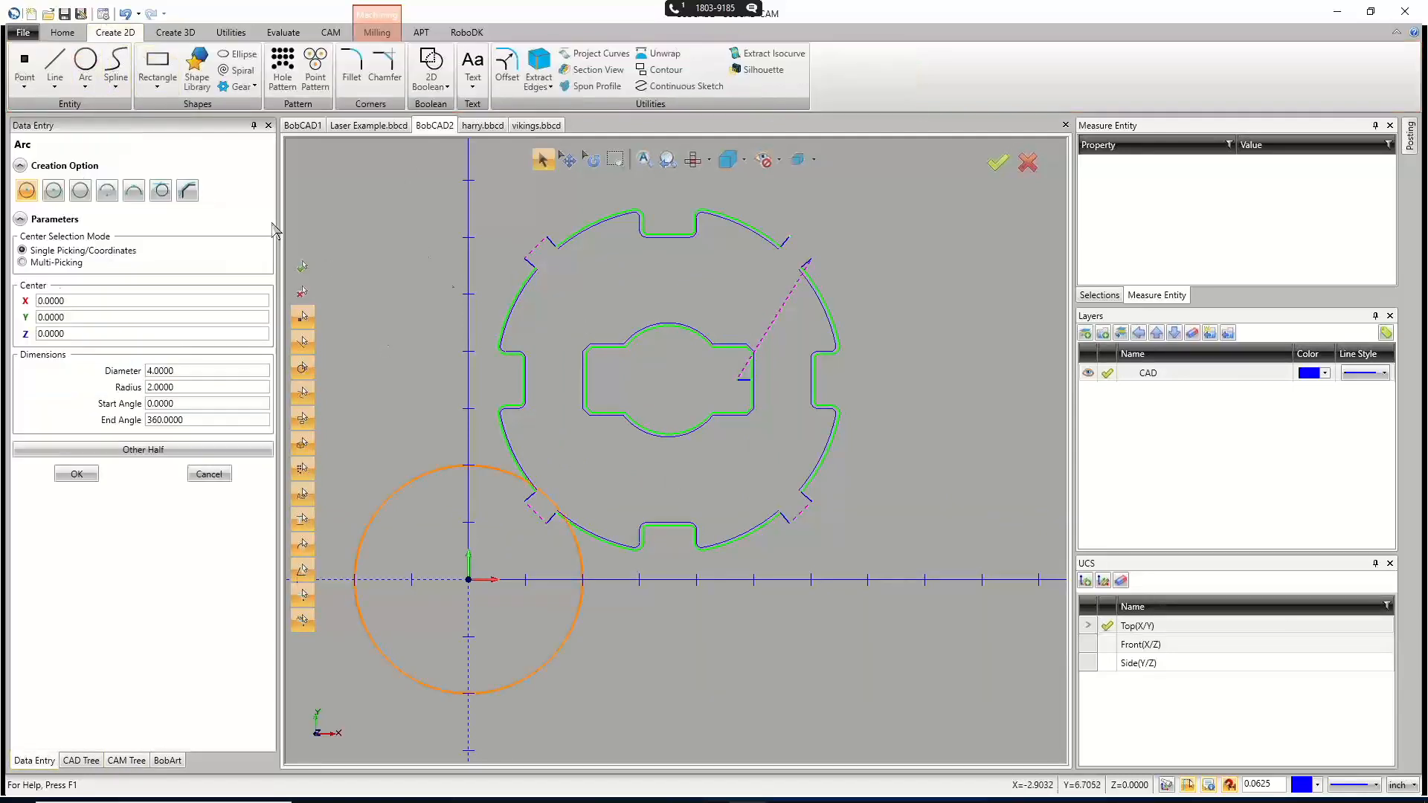
pyautogui.click(195, 366)
pyautogui.write('.5')
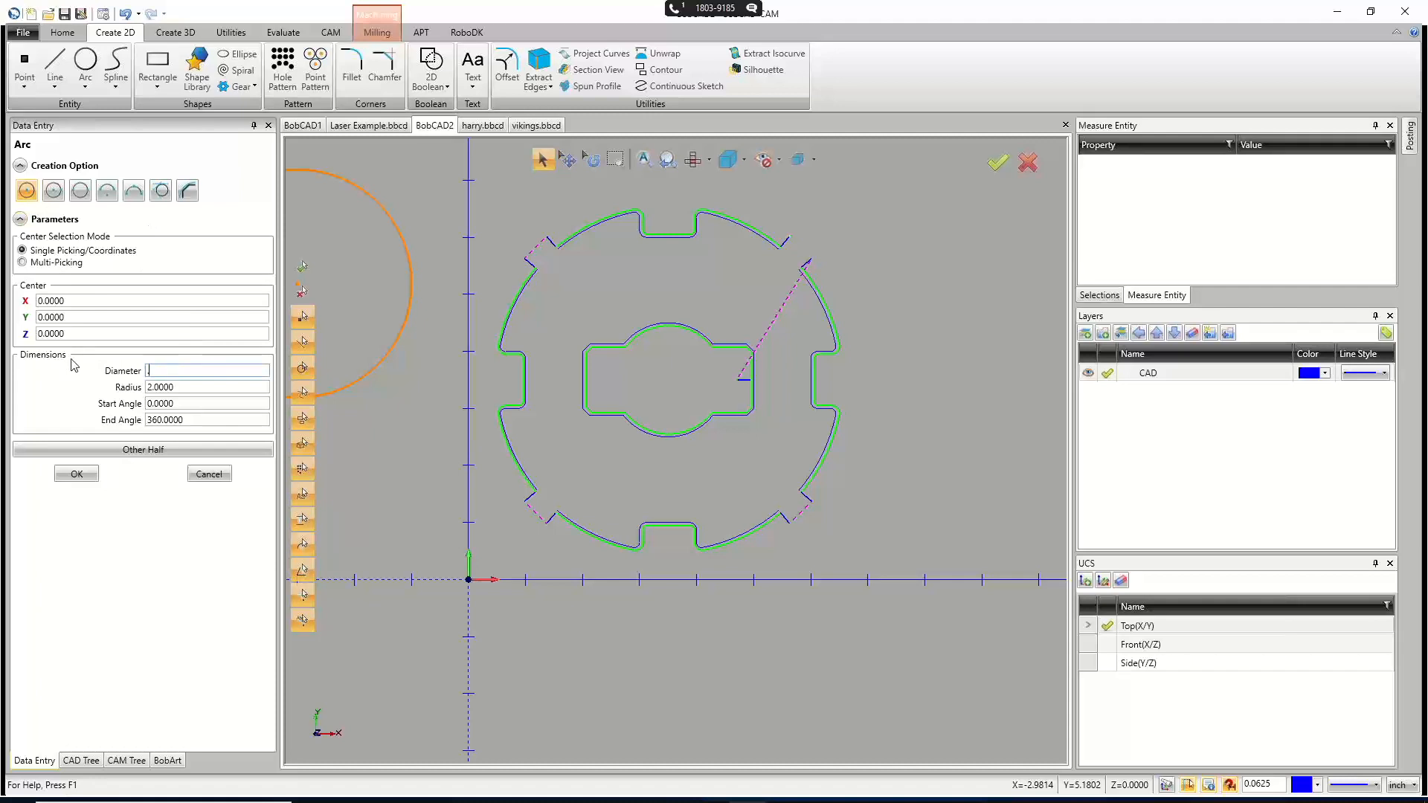
pyautogui.press('Return')
pyautogui.click(669, 285)
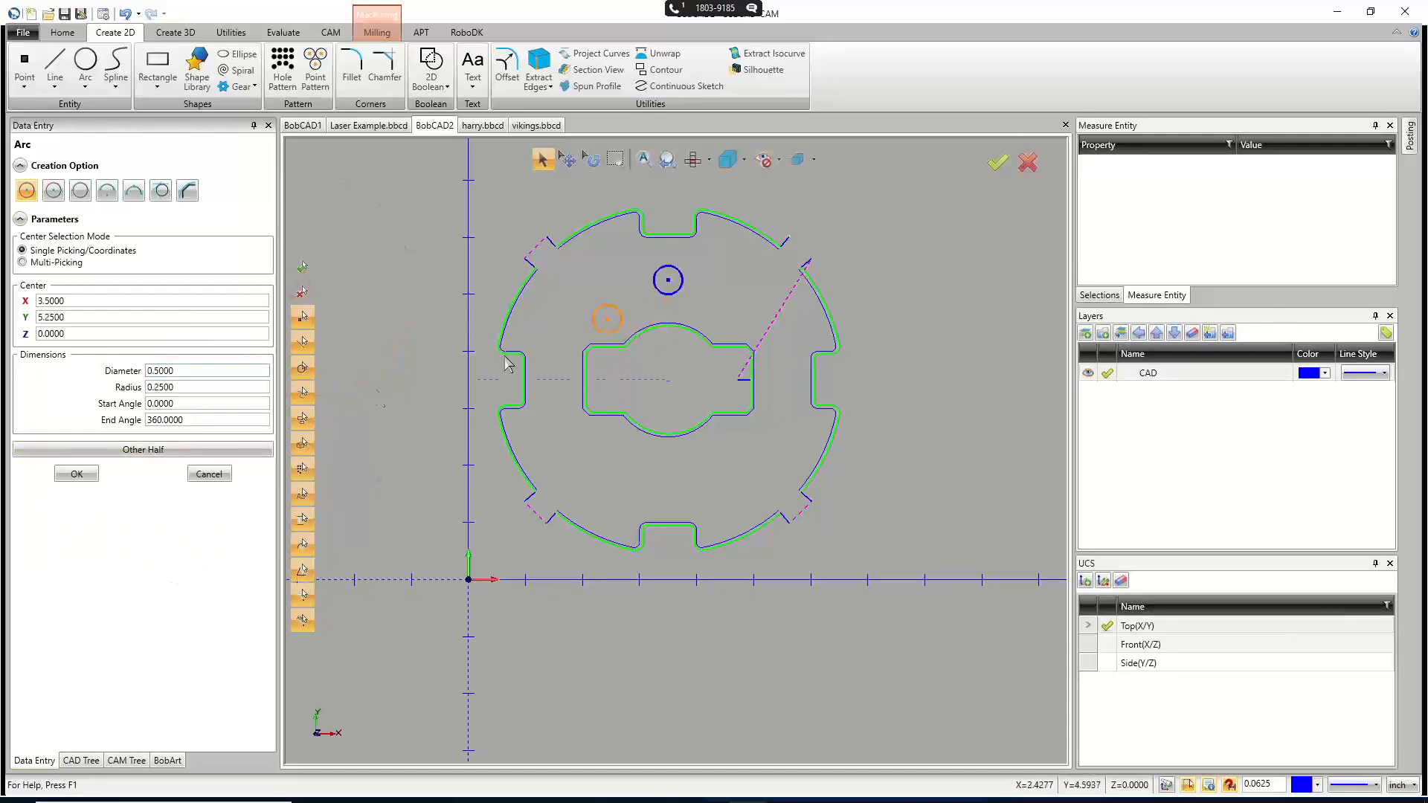
pyautogui.click(209, 473)
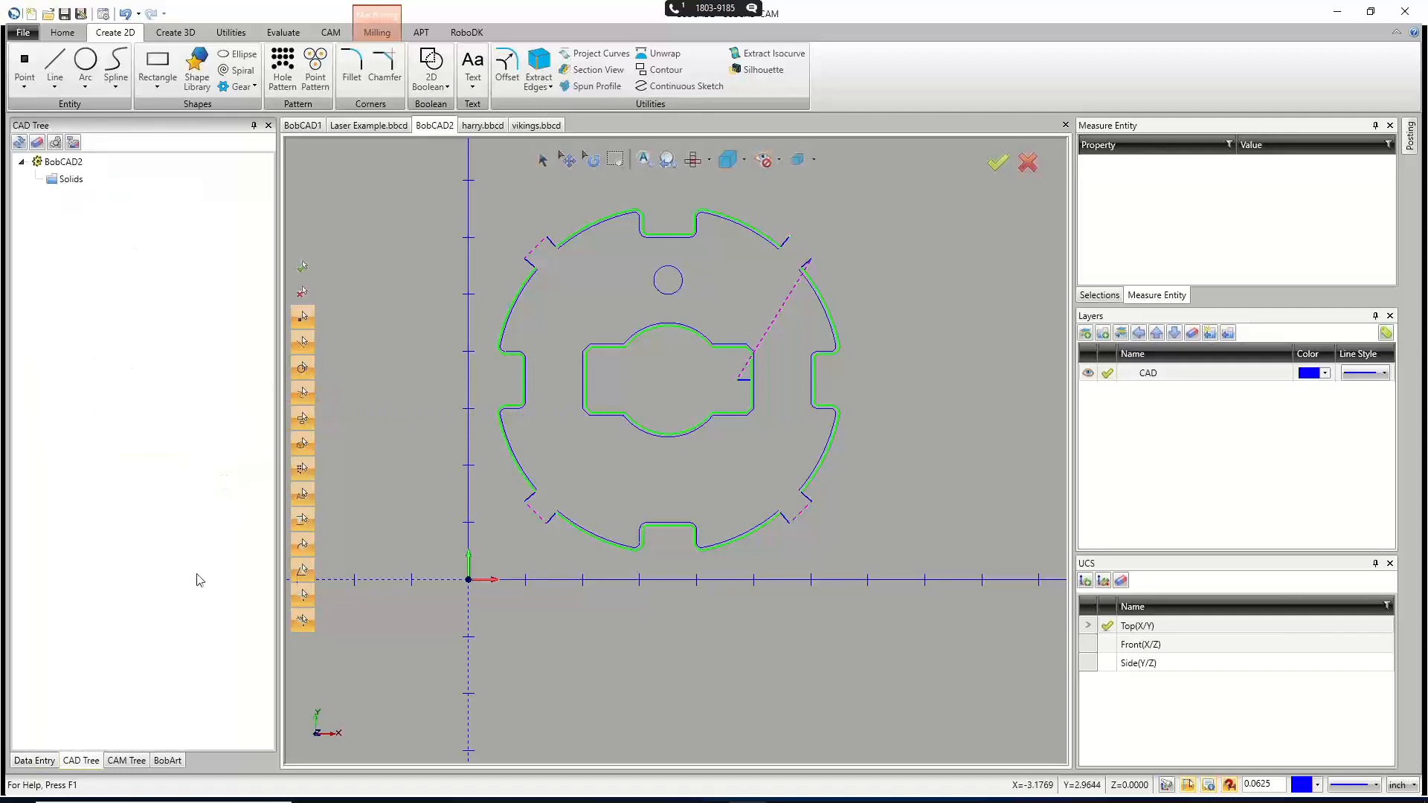
# Add a Mill 2 Axis feature to Machine Setup - 1 with the new small circle as its geometry.
pyautogui.click(126, 760)
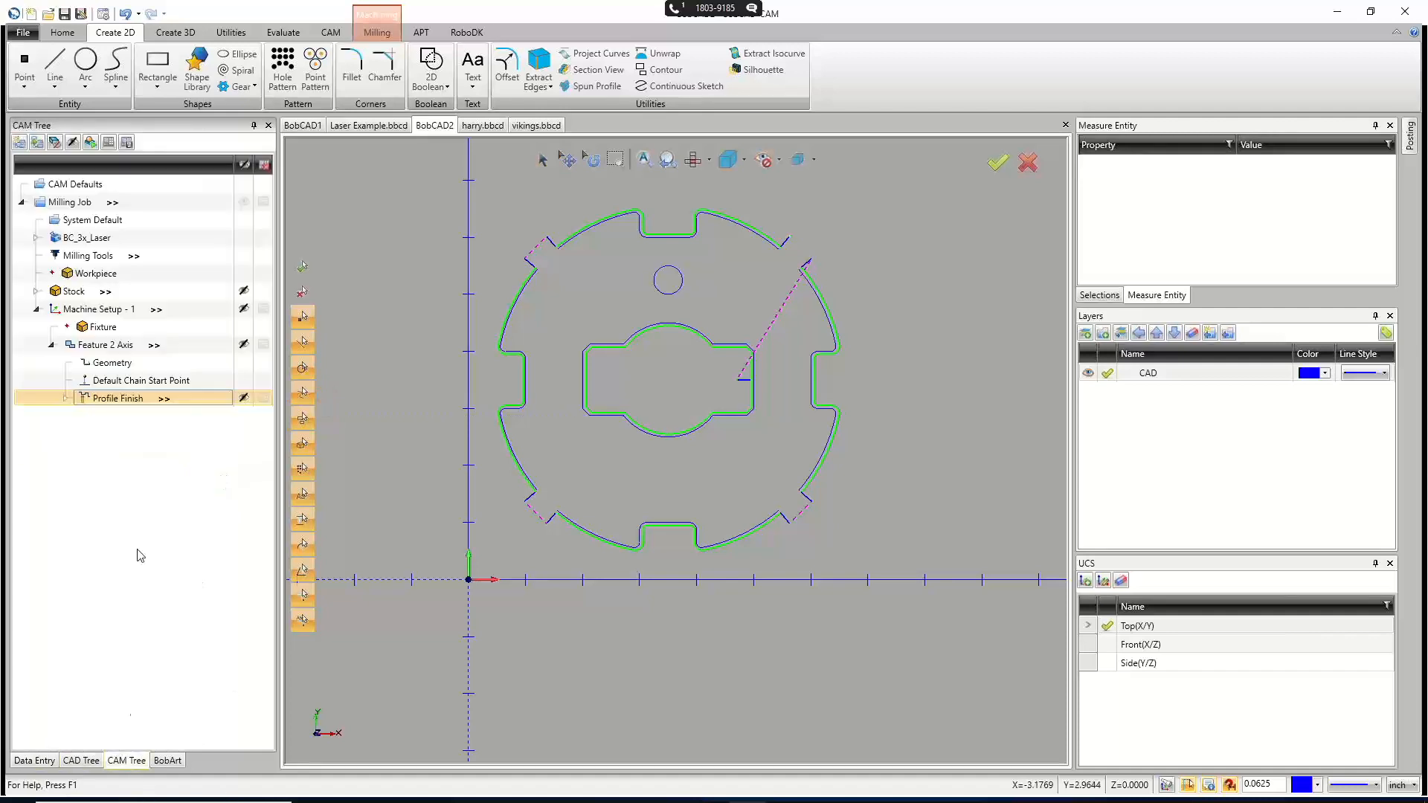
pyautogui.rightClick(108, 342)
pyautogui.click(102, 400)
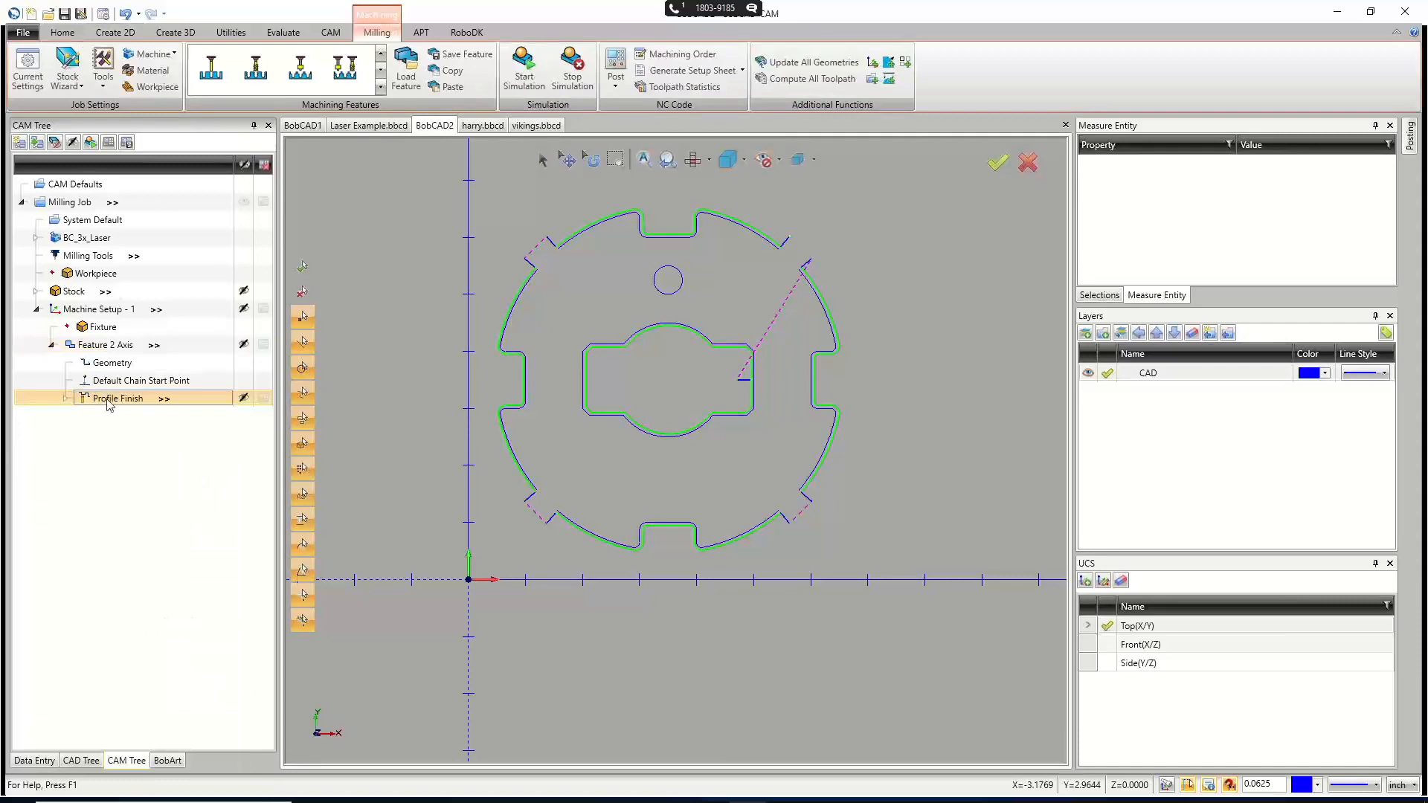
pyautogui.rightClick(107, 311)
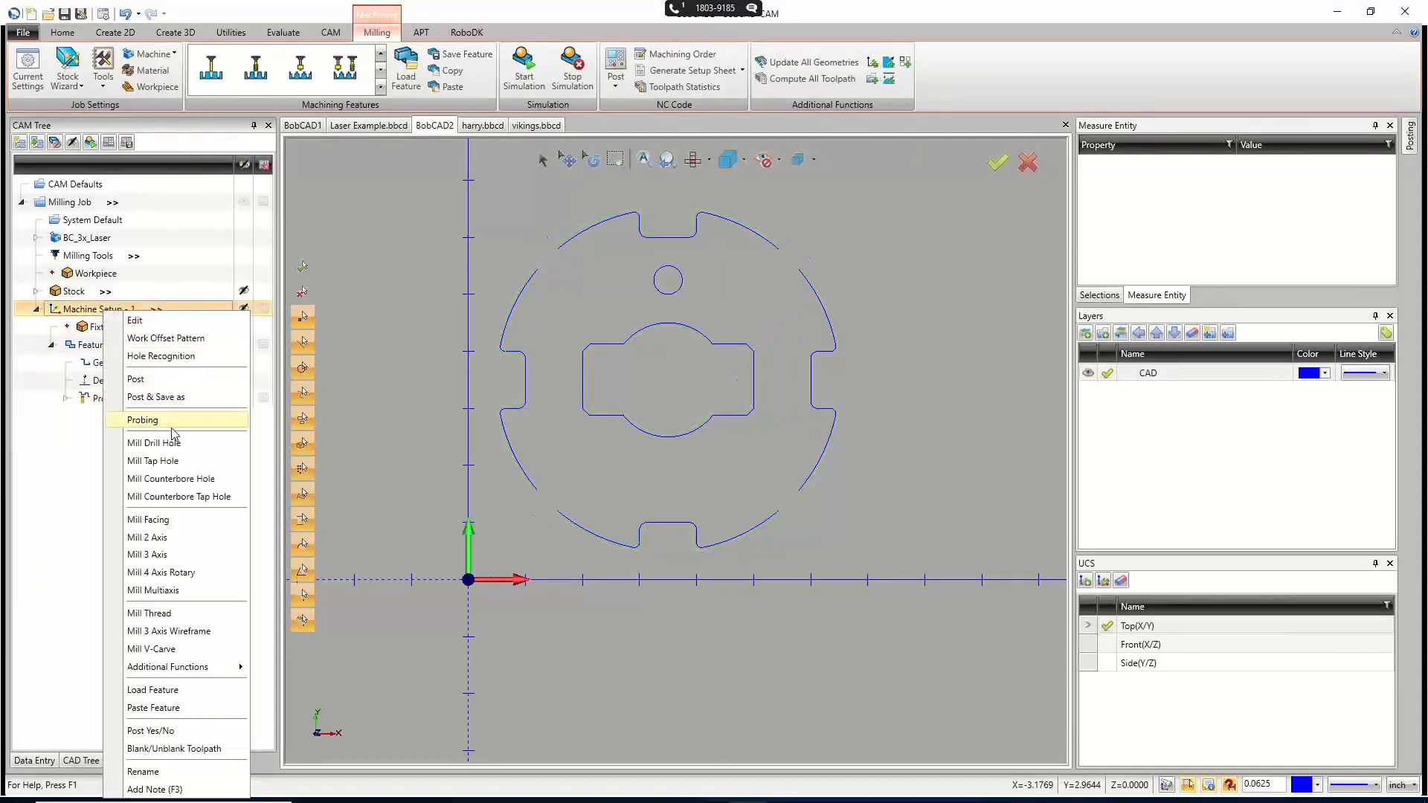
pyautogui.click(166, 537)
pyautogui.click(669, 264)
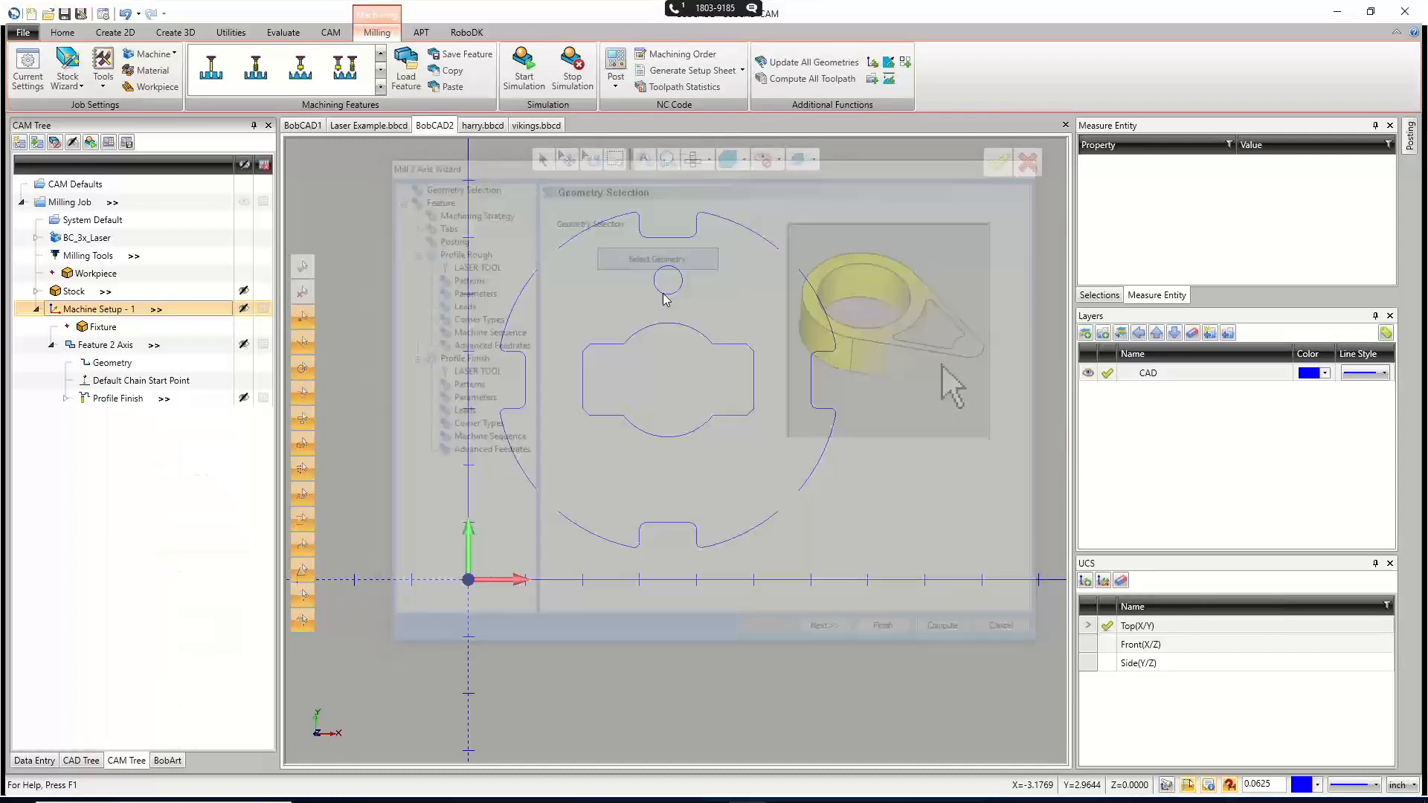
pyautogui.click(678, 291)
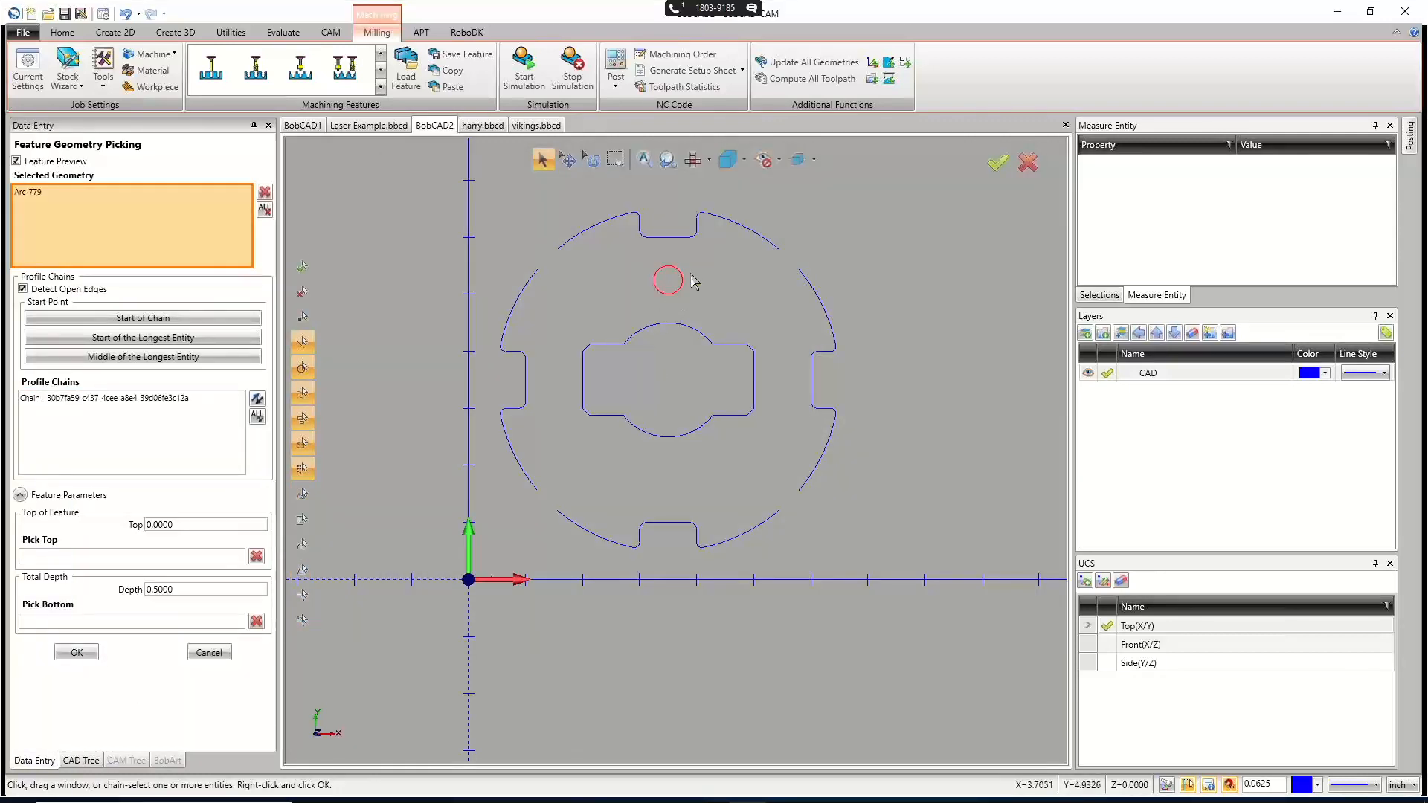
pyautogui.scroll(3, 692, 281)
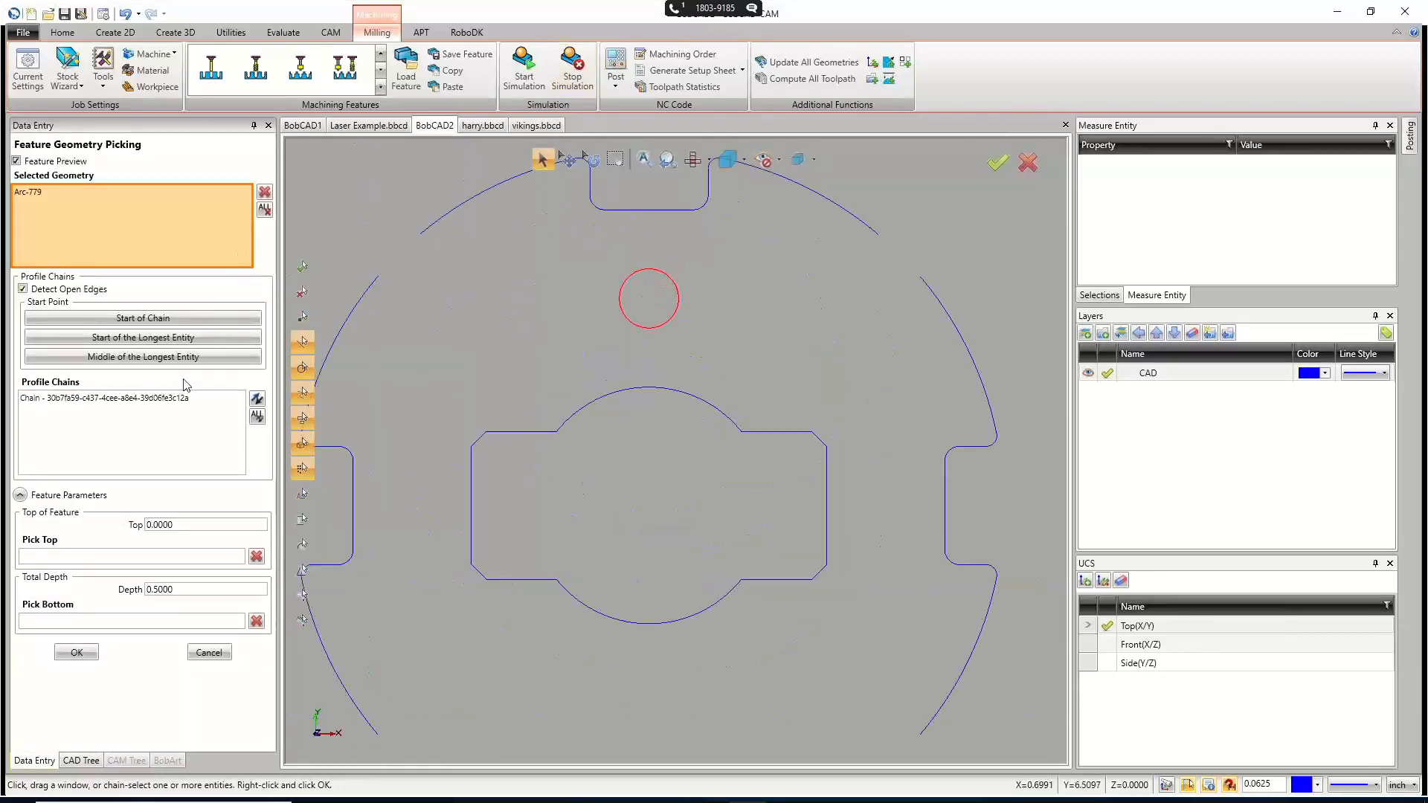
pyautogui.click(77, 653)
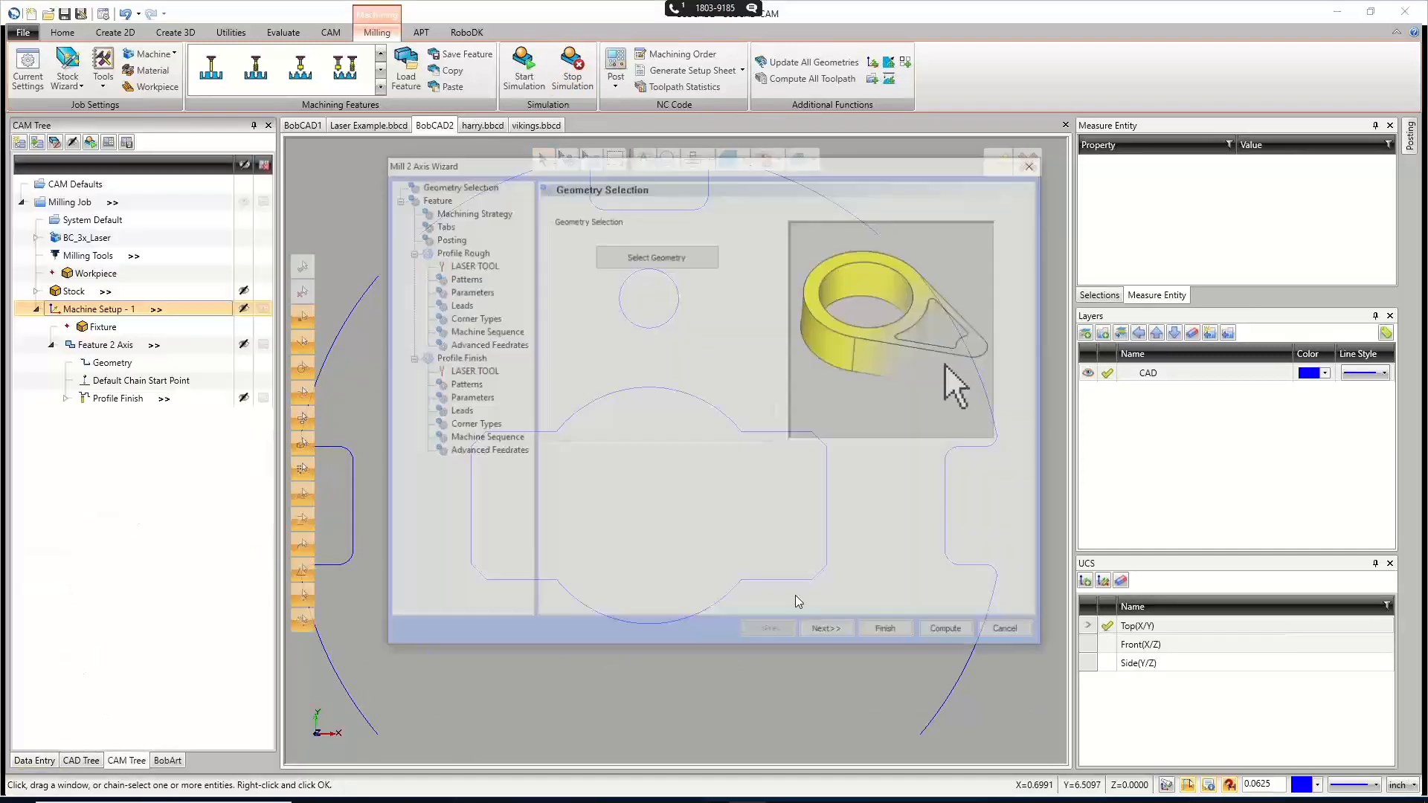
# Choose the Pocketing strategy for the new feature and remove Profile Finish, leaving only the Pocket operation.
pyautogui.click(828, 632)
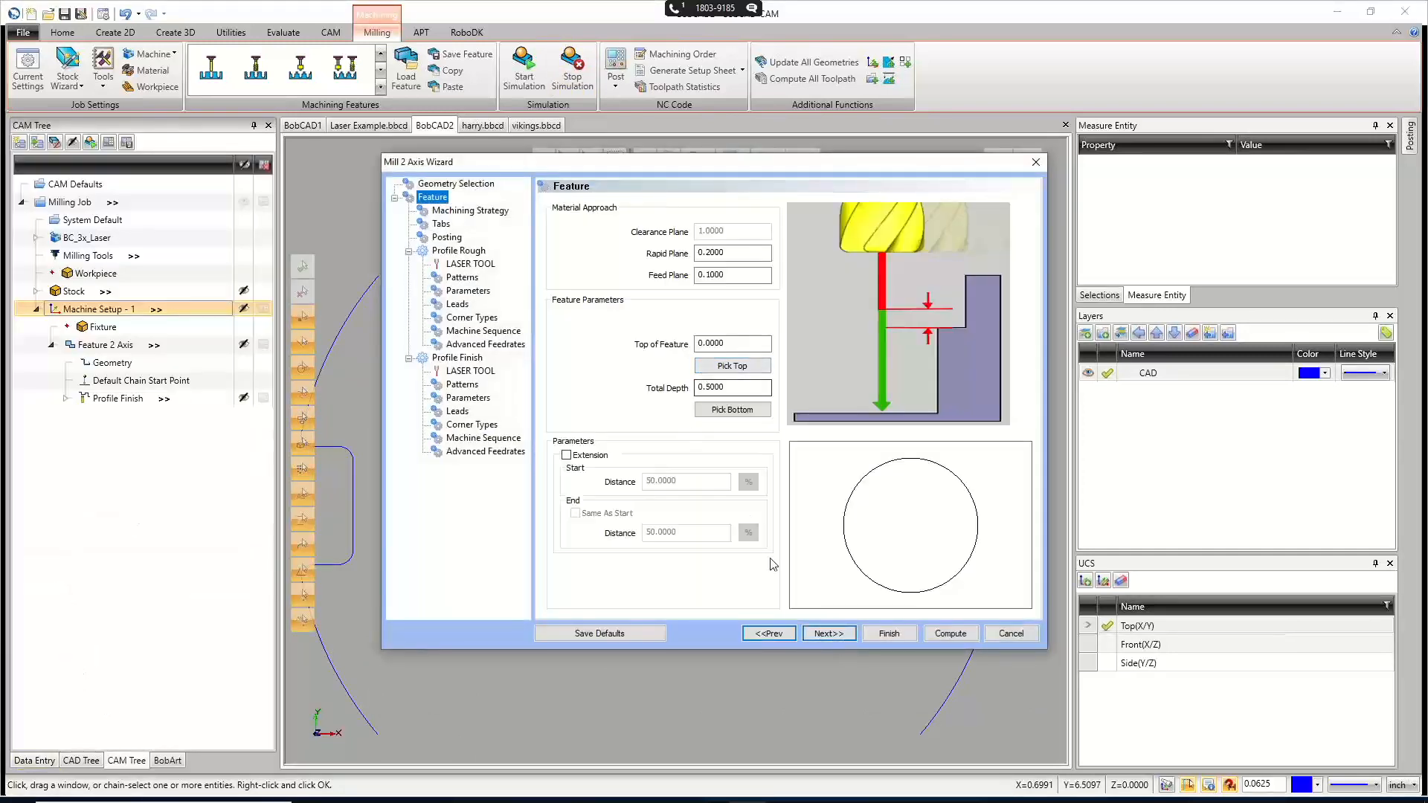
pyautogui.click(829, 633)
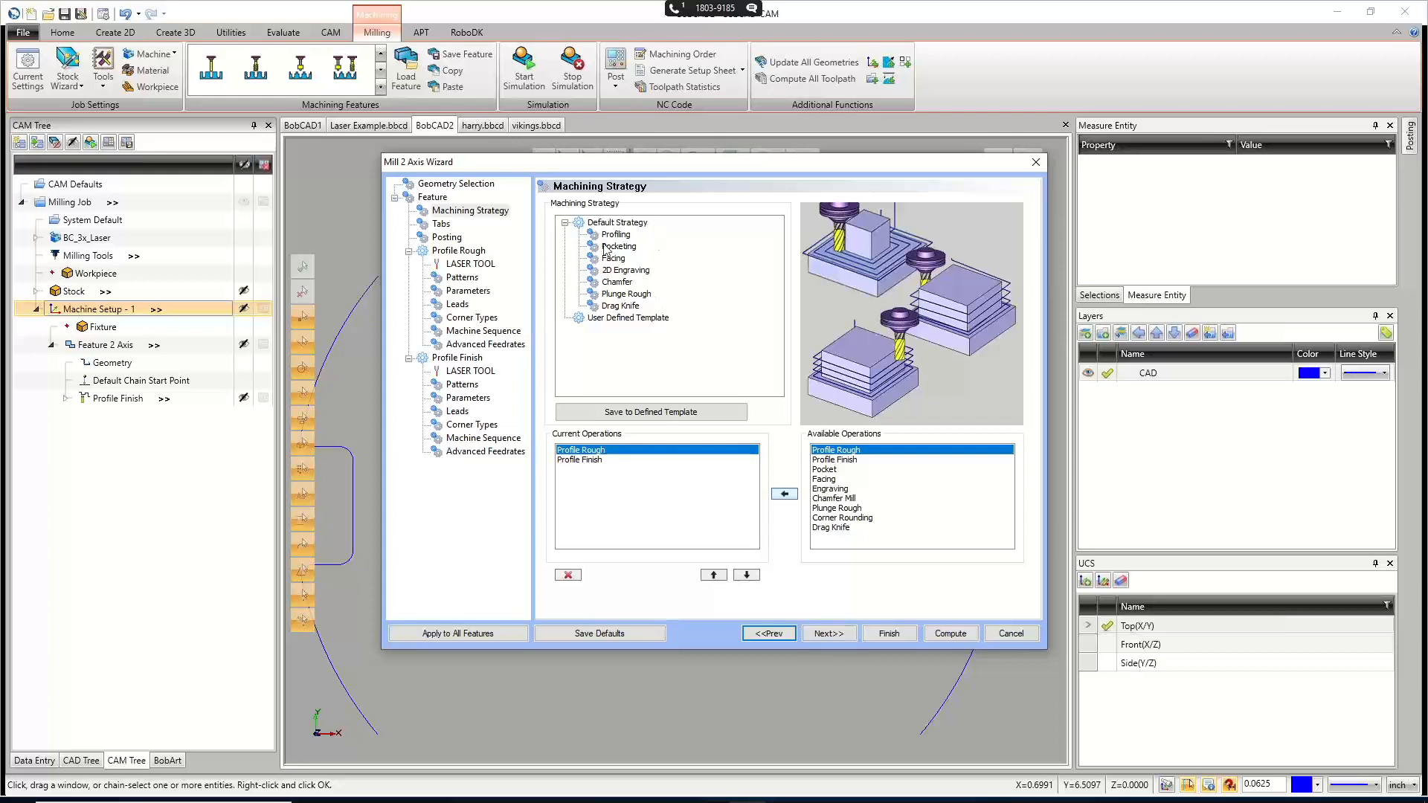
pyautogui.click(617, 246)
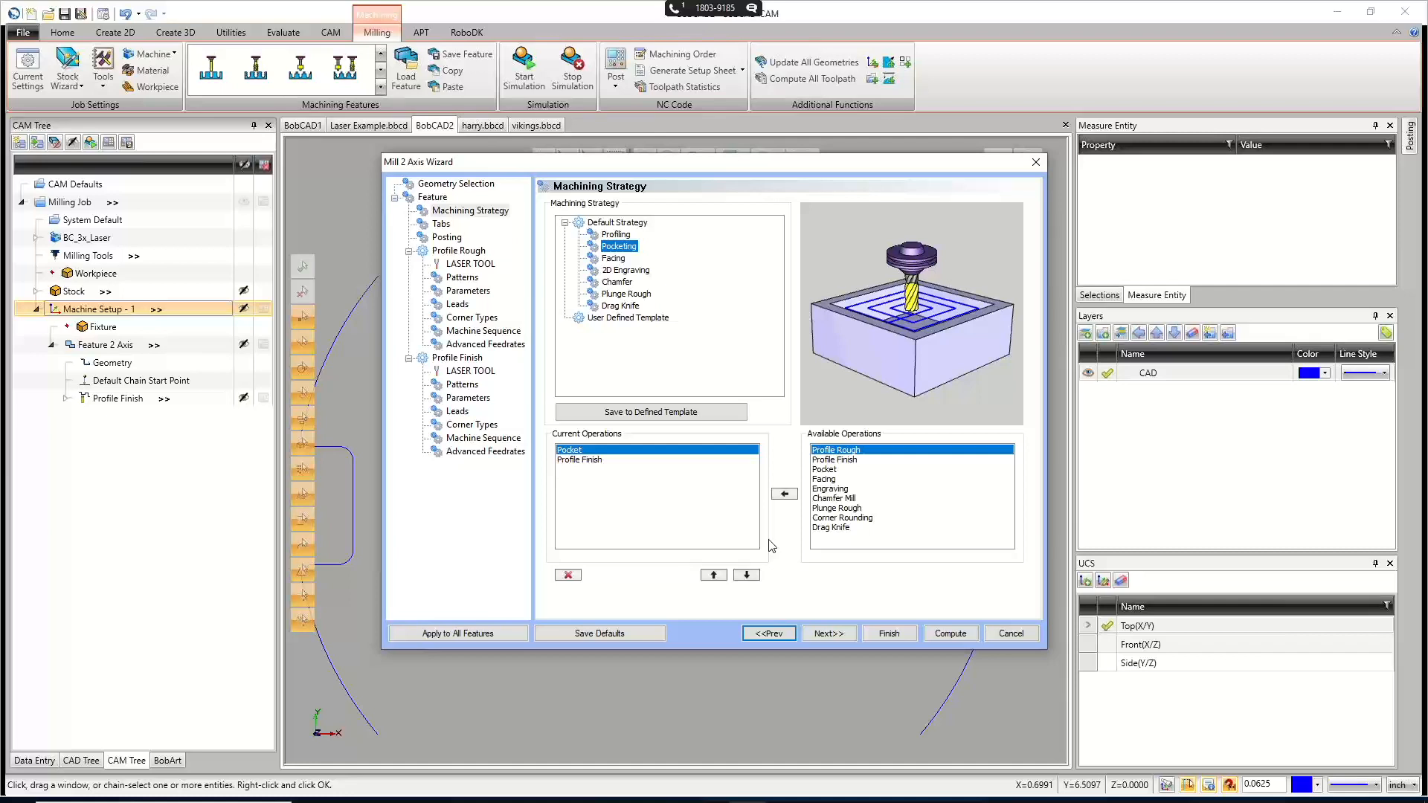
pyautogui.click(582, 461)
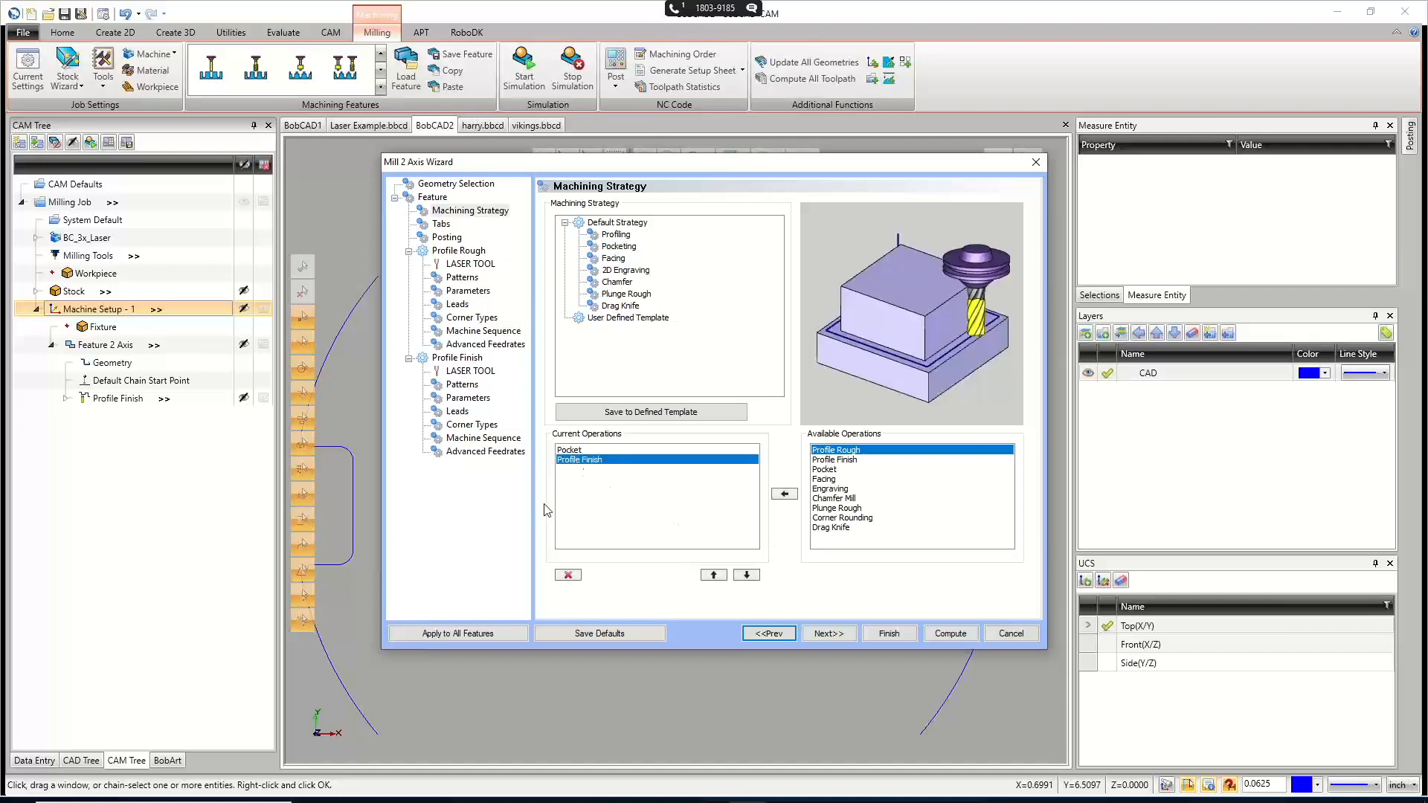
pyautogui.click(570, 575)
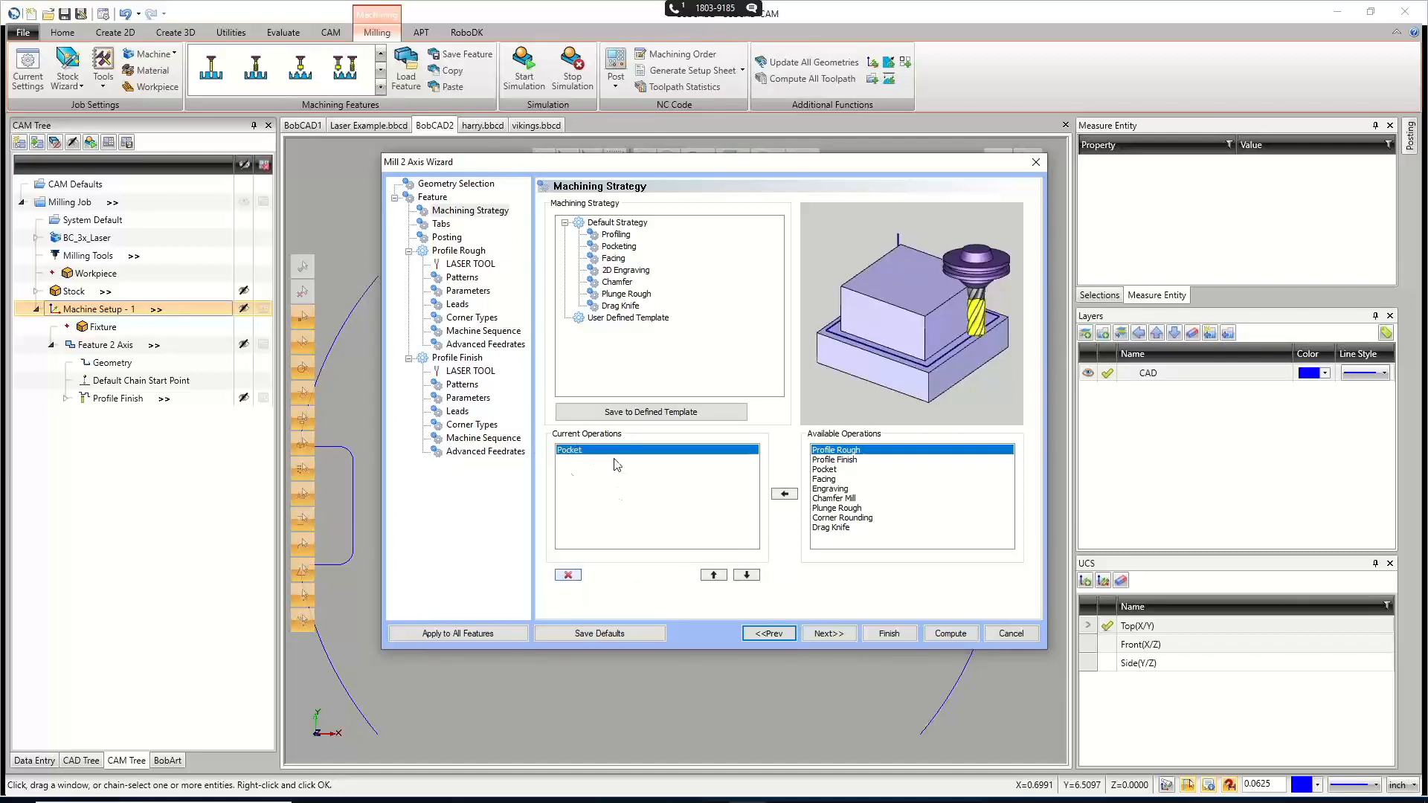
# Enable the spiral pattern for circular pockets on the Pocket operation, with Standard Pocket and a 50% stepover.
pyautogui.click(852, 636)
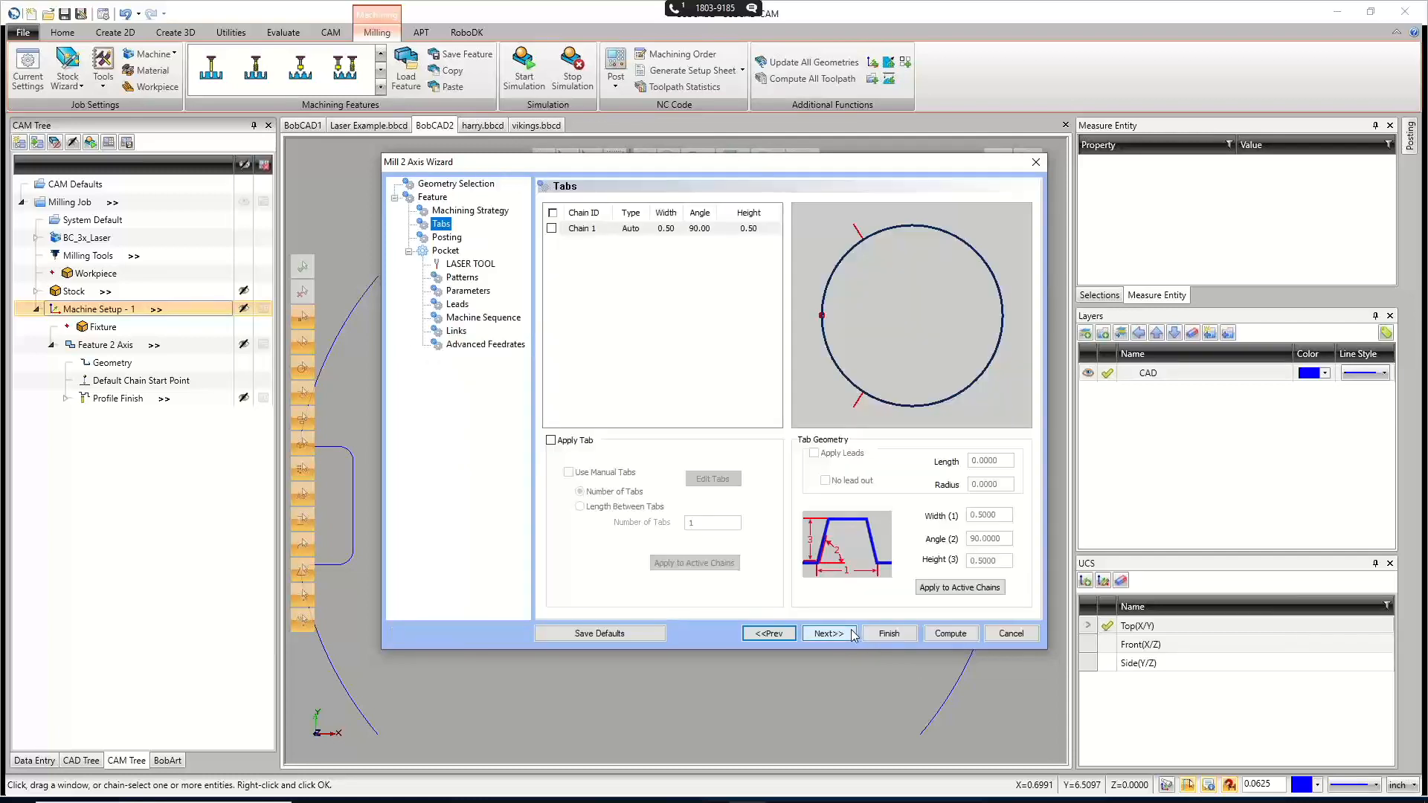
pyautogui.click(848, 633)
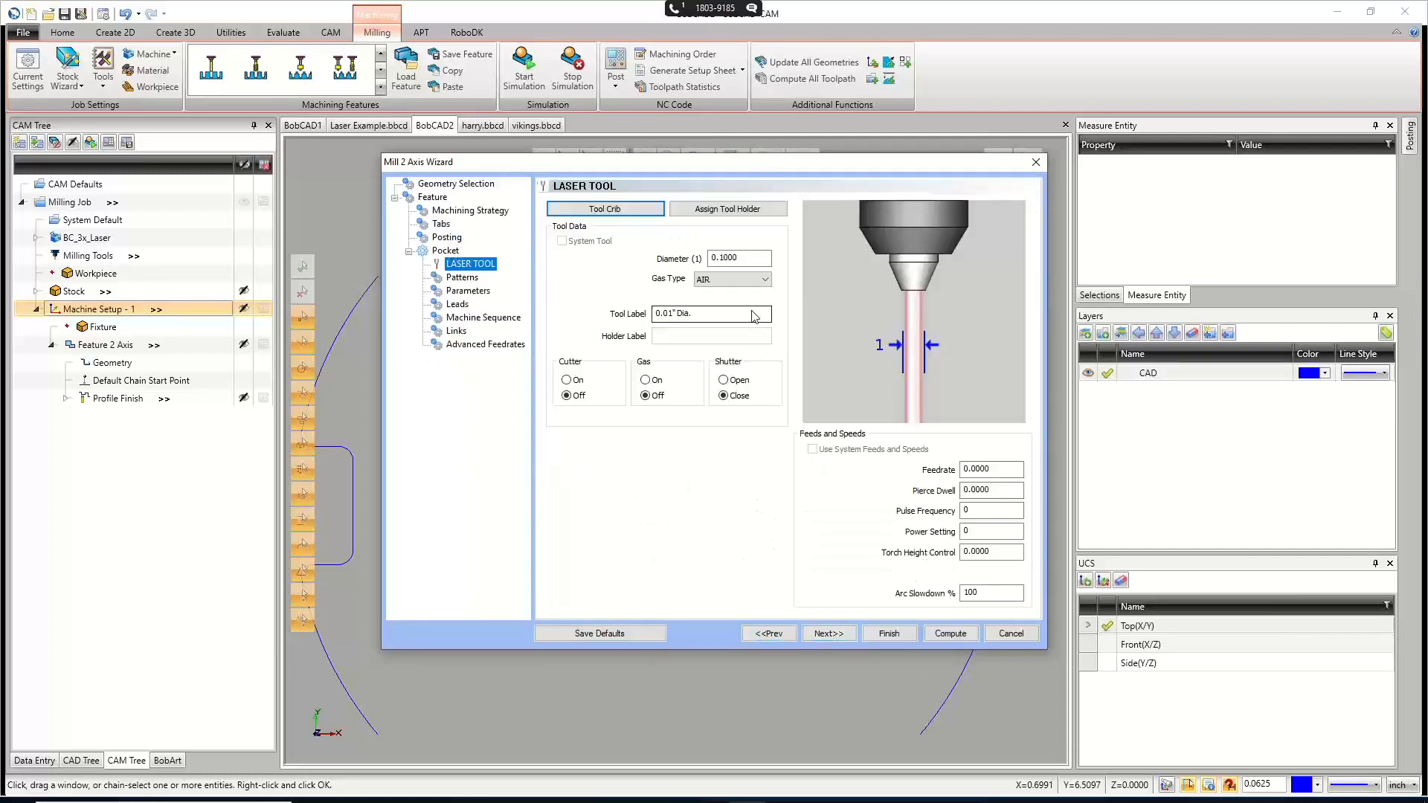
pyautogui.moveTo(744, 255); pyautogui.dragTo(653, 252)
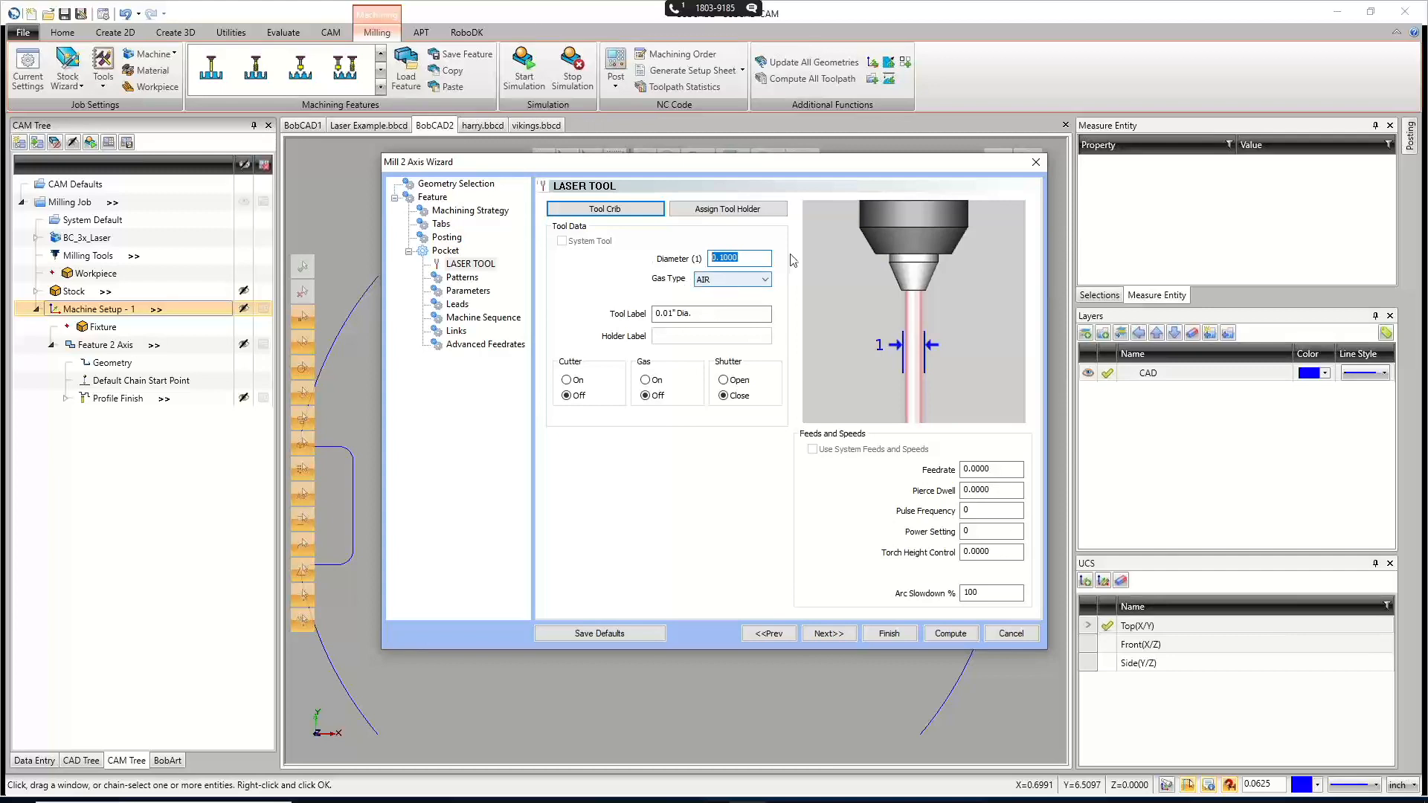
pyautogui.click(842, 635)
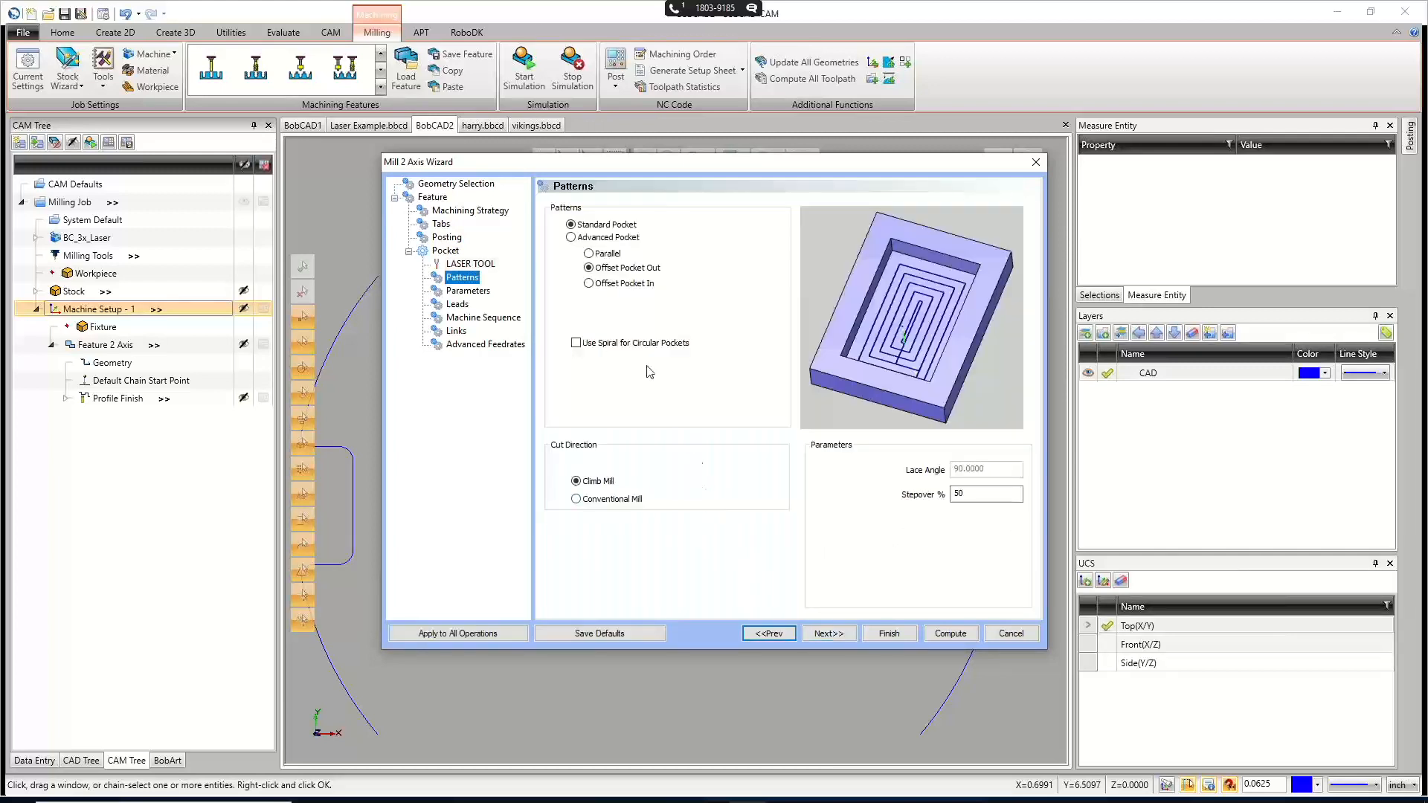
pyautogui.click(578, 345)
pyautogui.click(967, 494)
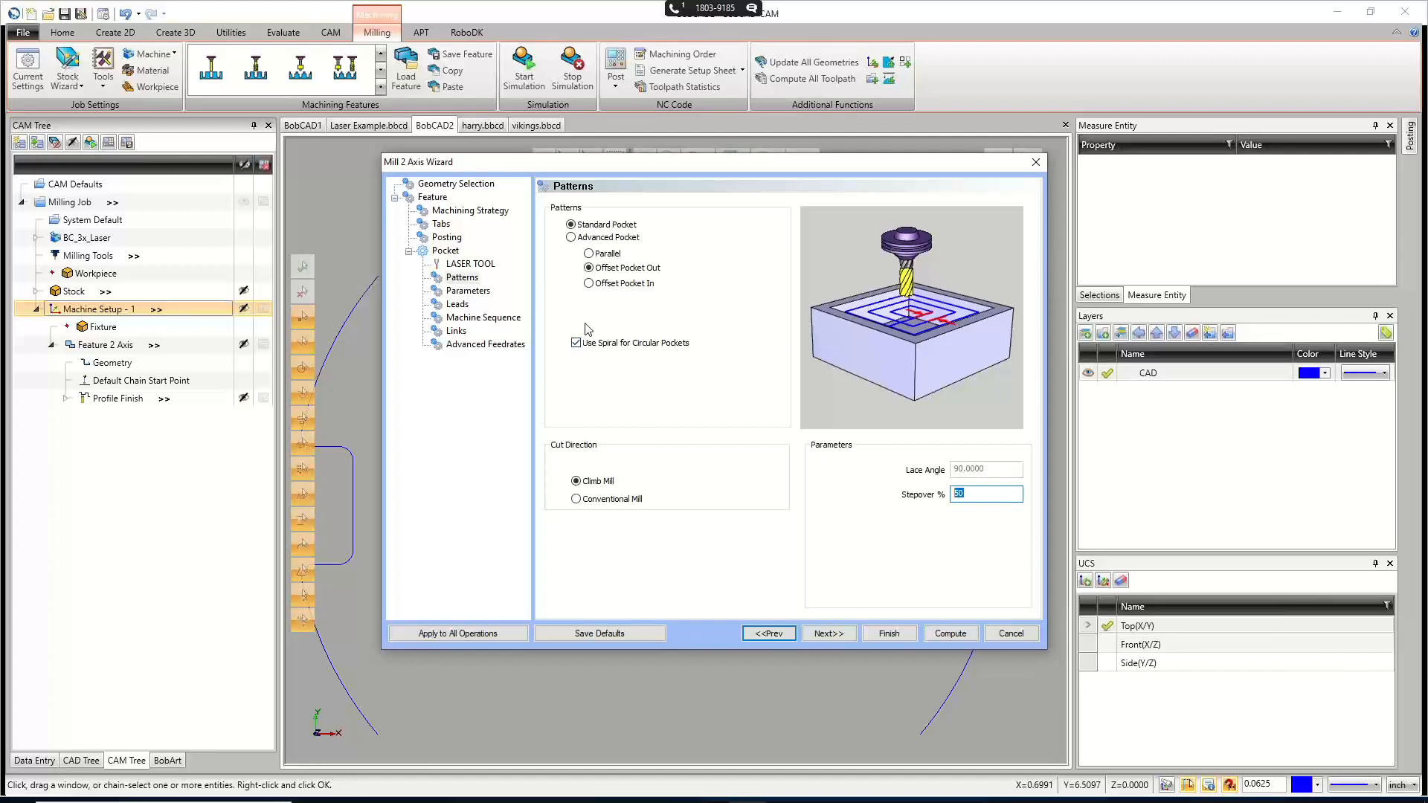
# Set the pocket's side allowance to 0 and use a Plunge entry at single depth.
pyautogui.click(831, 635)
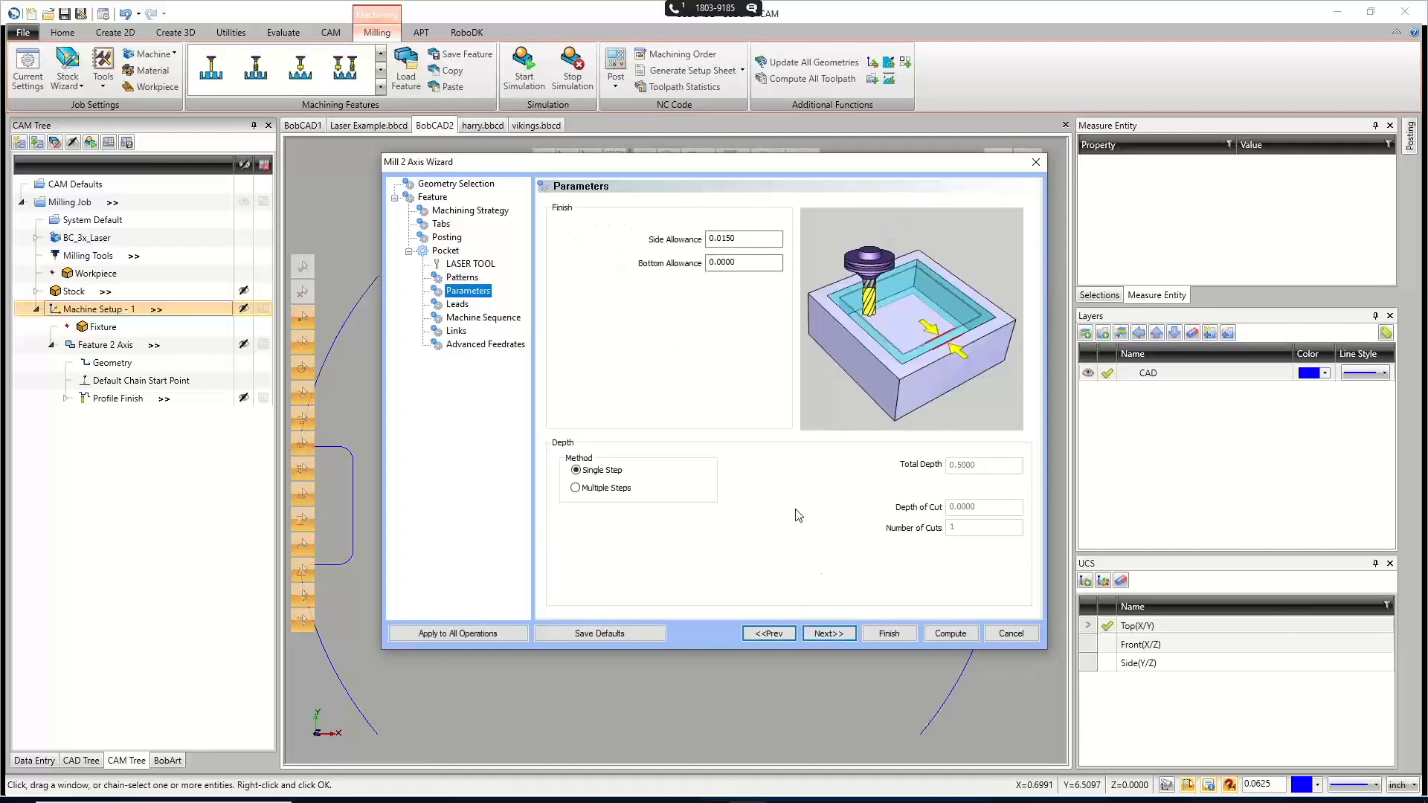
pyautogui.click(733, 238)
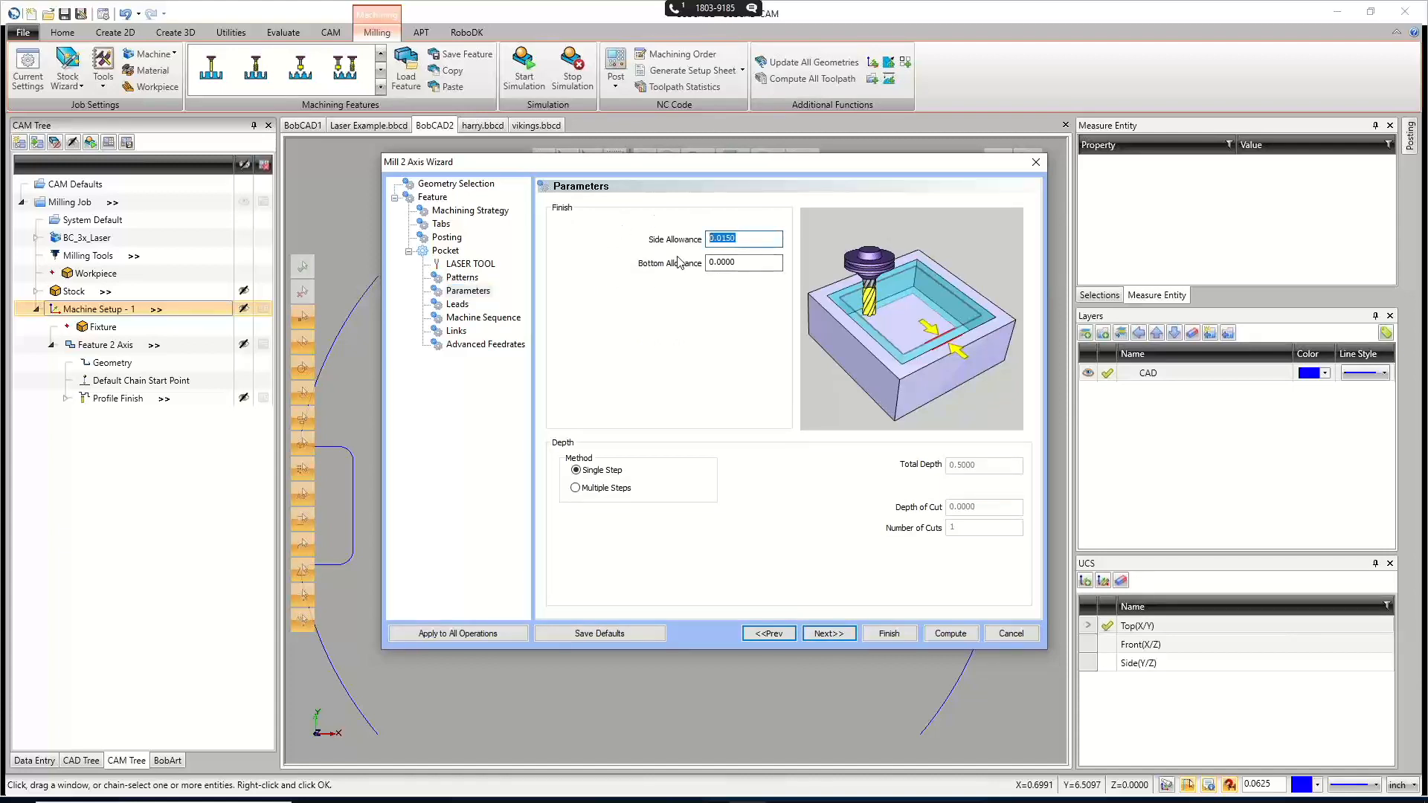
pyautogui.write('0')
pyautogui.click(830, 634)
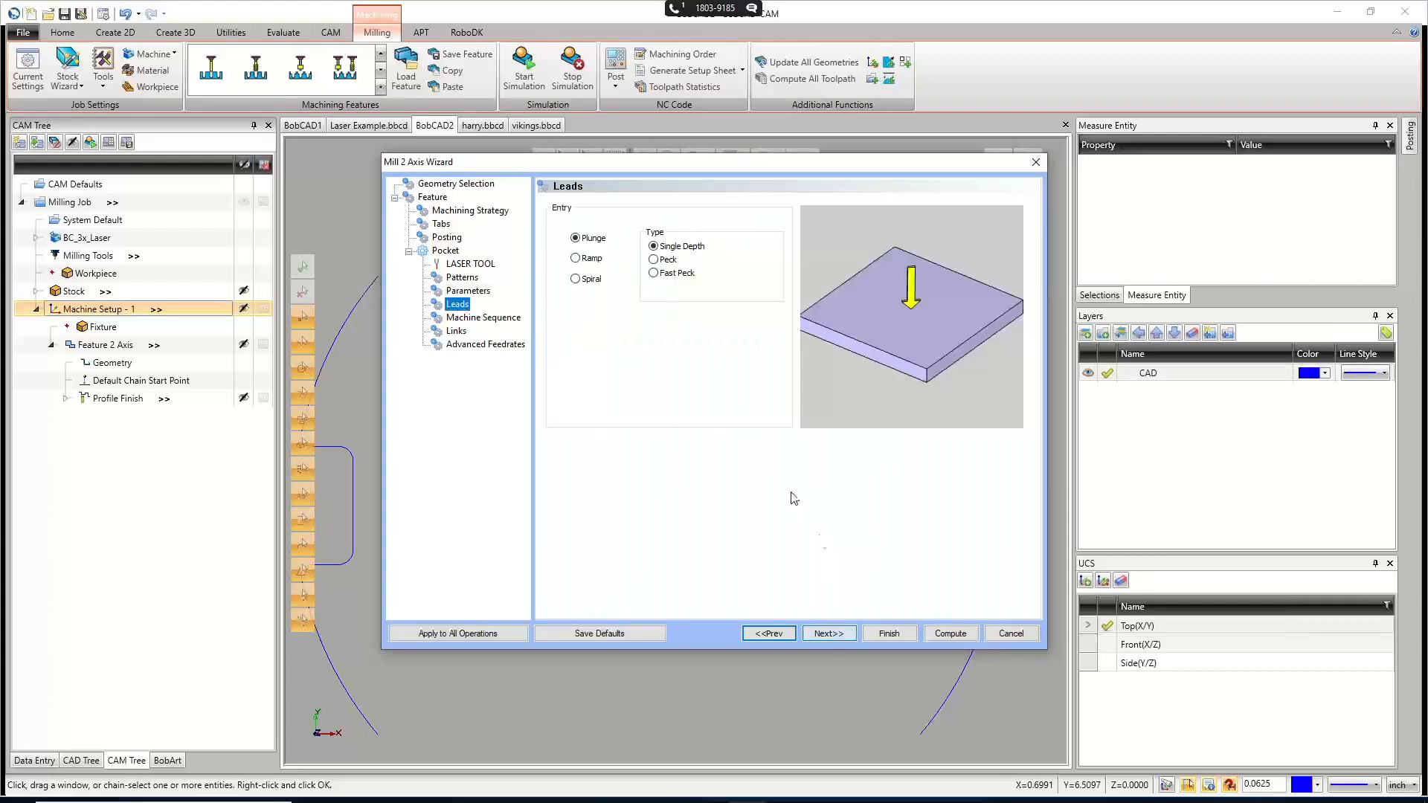
pyautogui.click(574, 240)
pyautogui.click(830, 635)
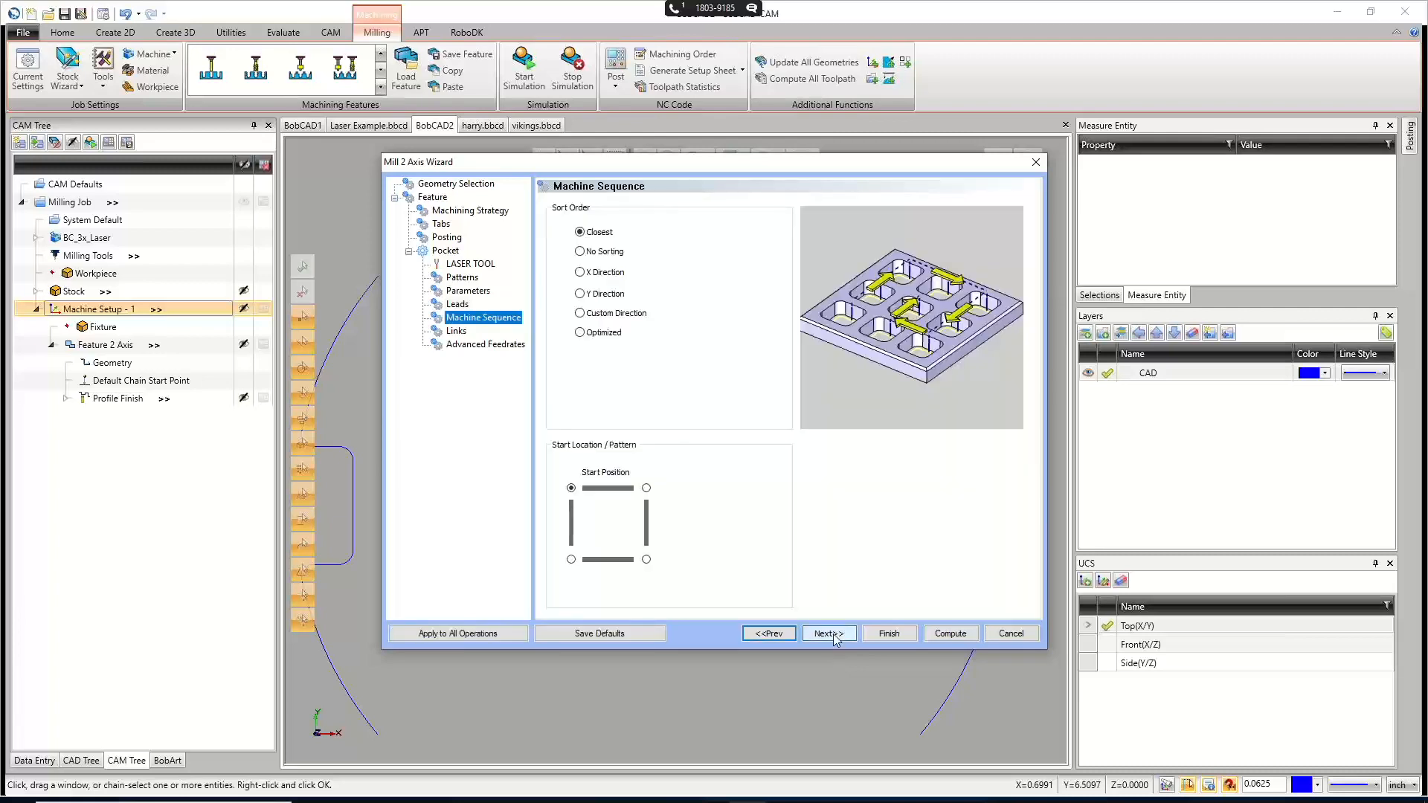
# Set the pocket's sort order to Optimized and compute its toolpath.
pyautogui.click(579, 333)
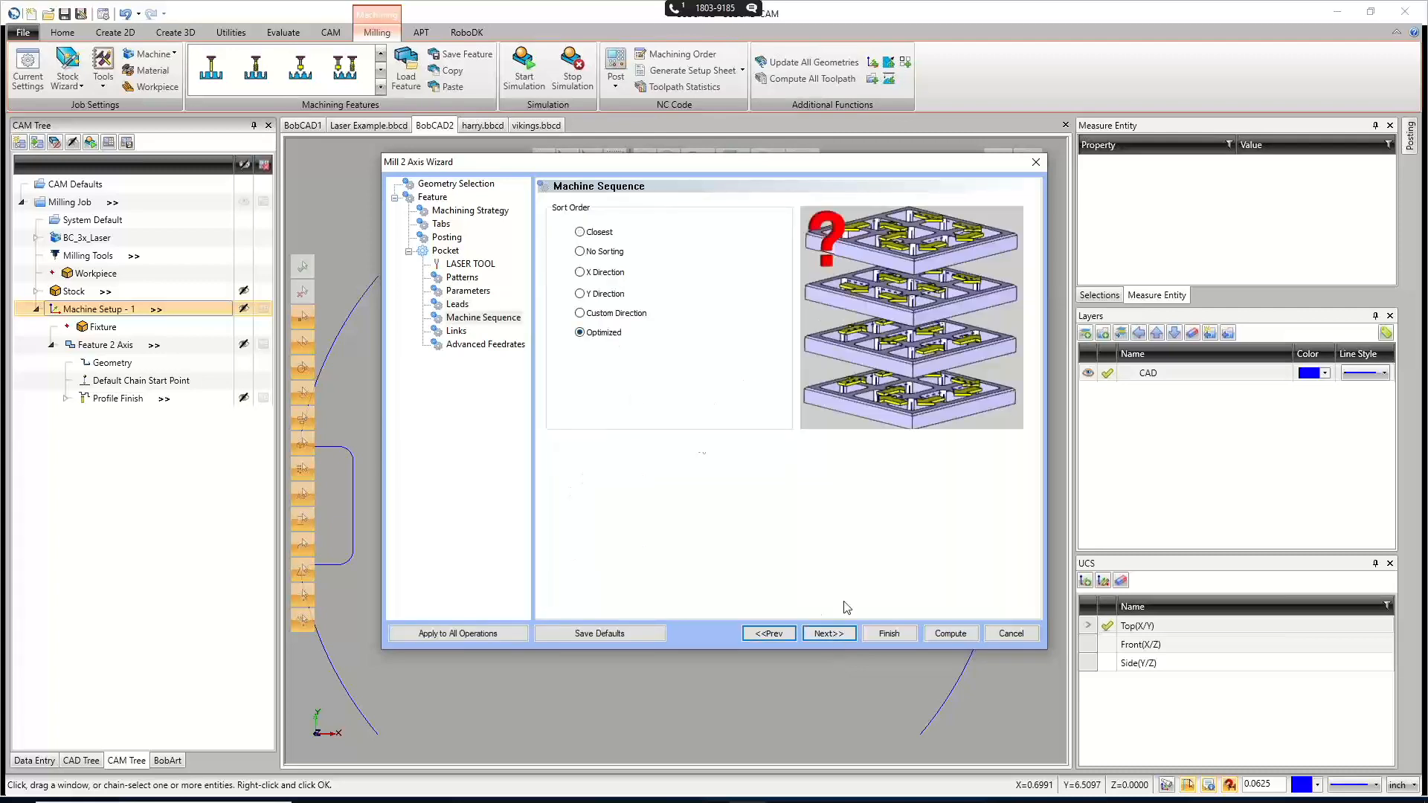
pyautogui.click(841, 634)
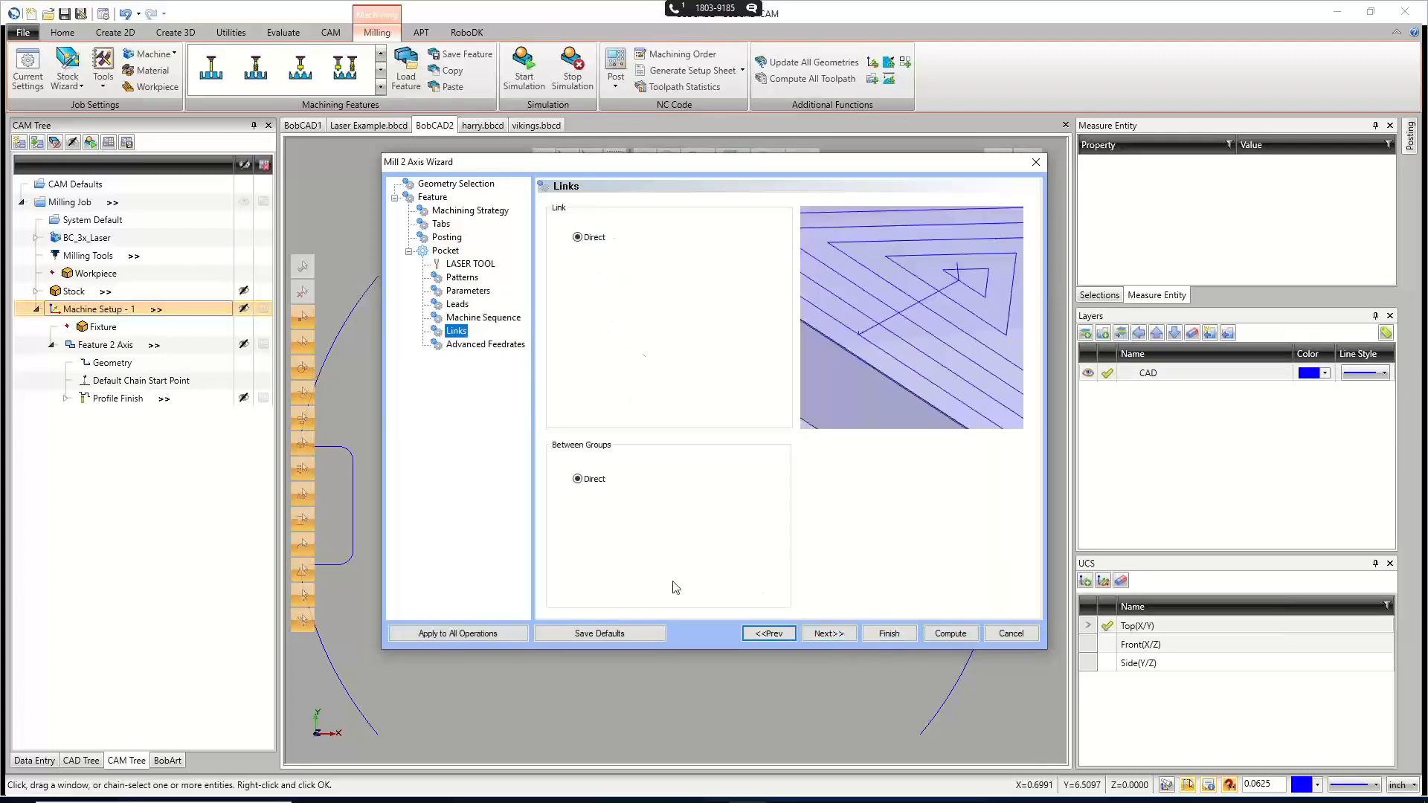
pyautogui.click(845, 634)
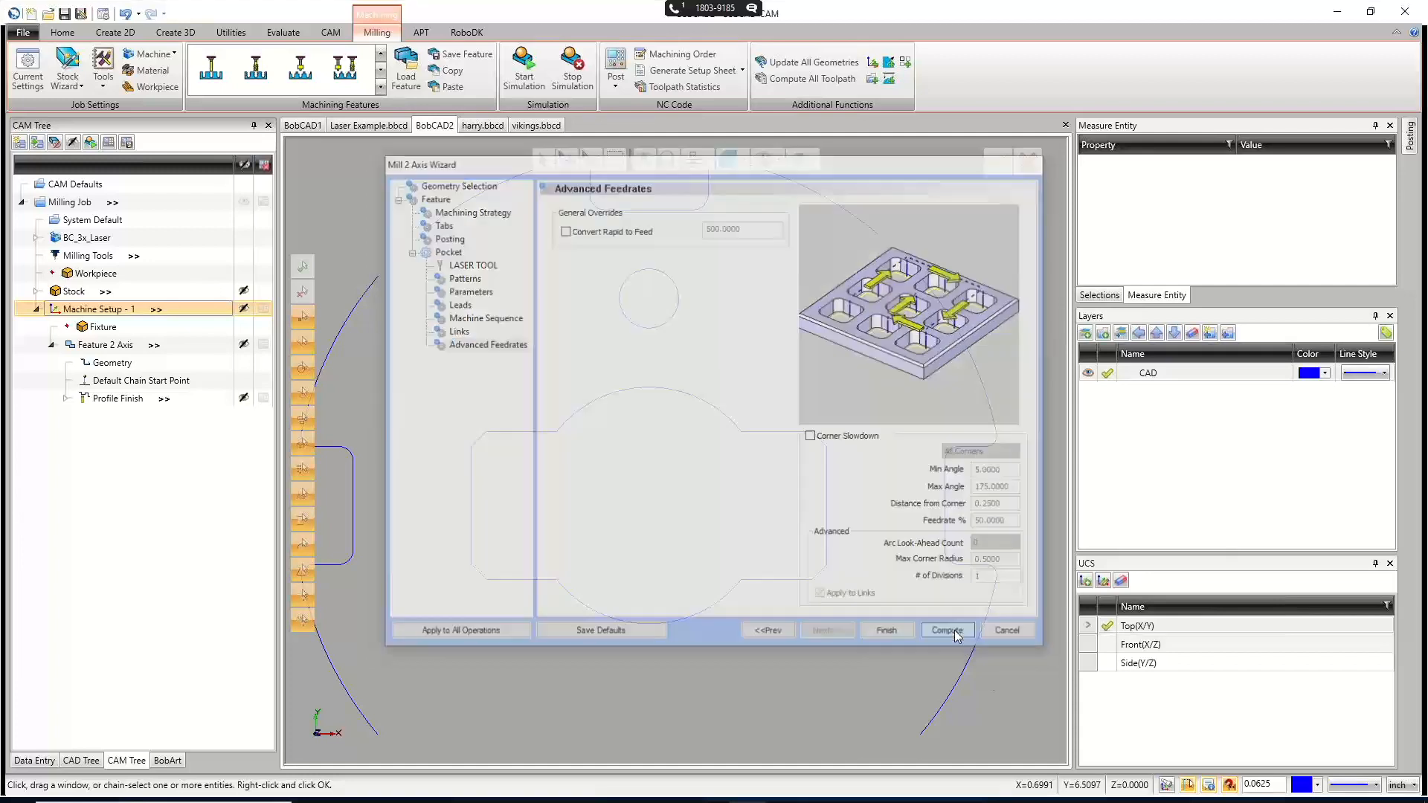
pyautogui.click(952, 633)
pyautogui.scroll(5, 644, 281)
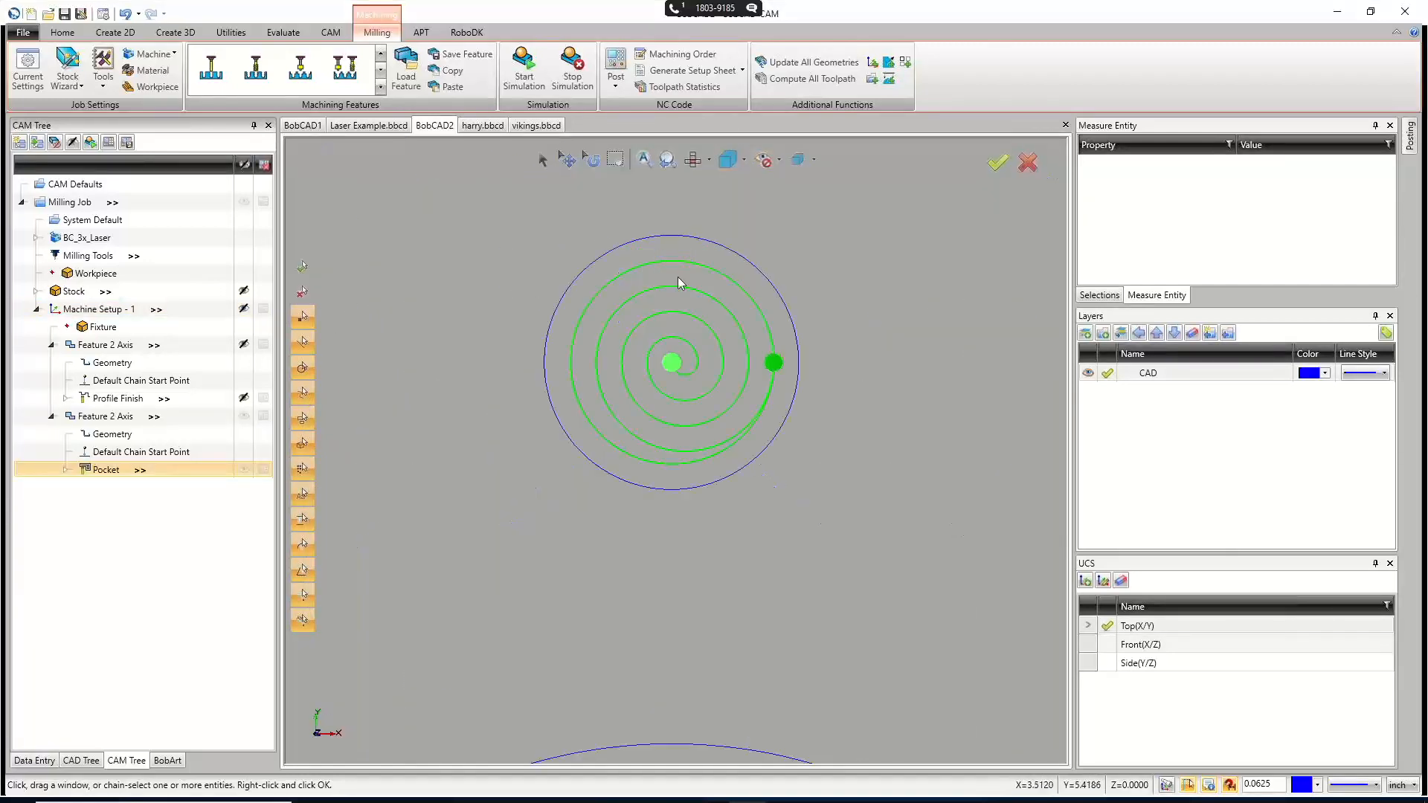
# Exclude the first Feature 2 Axis with Profile Finish from posting, and inspect the small circle's spiral pocket toolpath.
pyautogui.rightClick(128, 347)
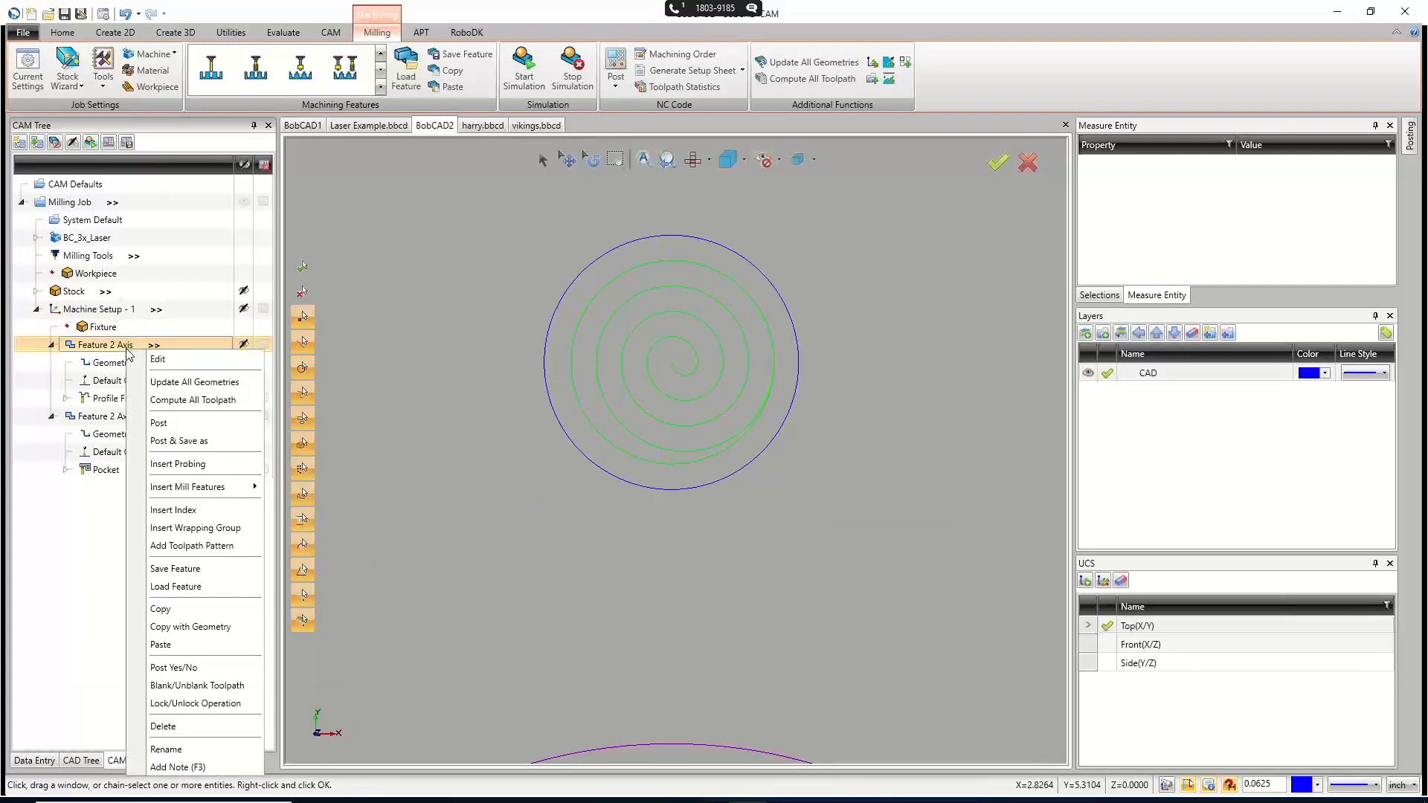
pyautogui.click(264, 346)
pyautogui.click(265, 346)
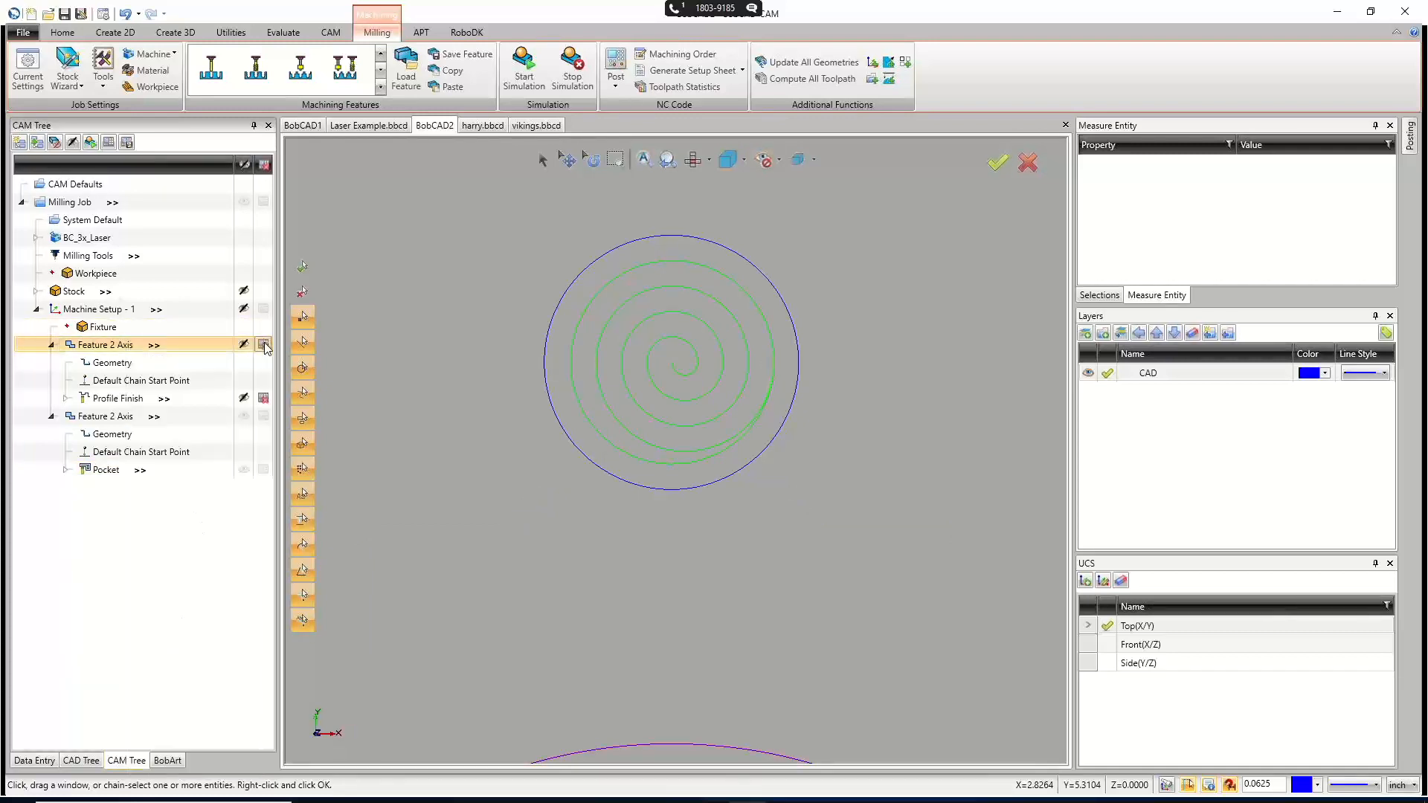
pyautogui.scroll(2, 676, 364)
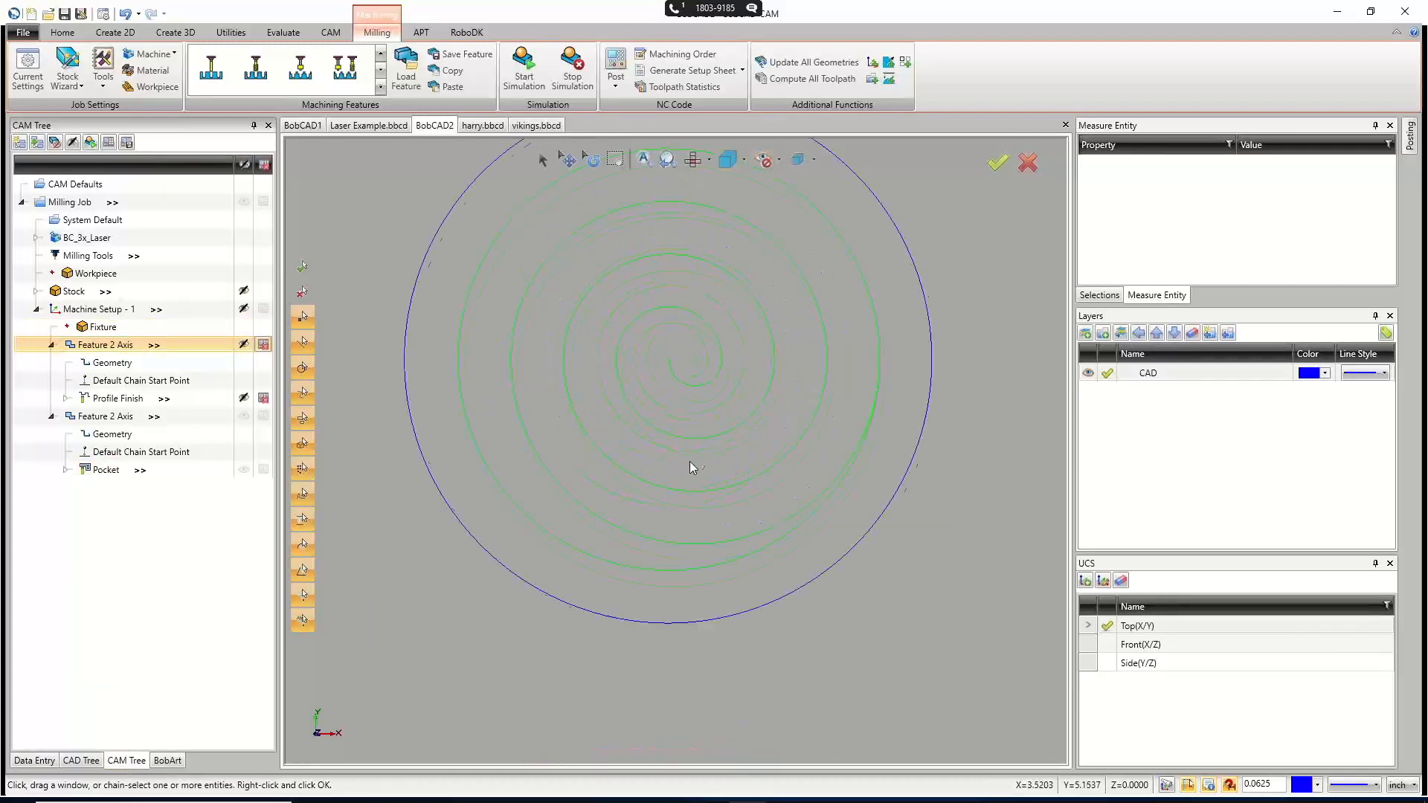
pyautogui.moveTo(689, 461); pyautogui.dragTo(685, 435, button='middle')
pyautogui.scroll(-5, 686, 435)
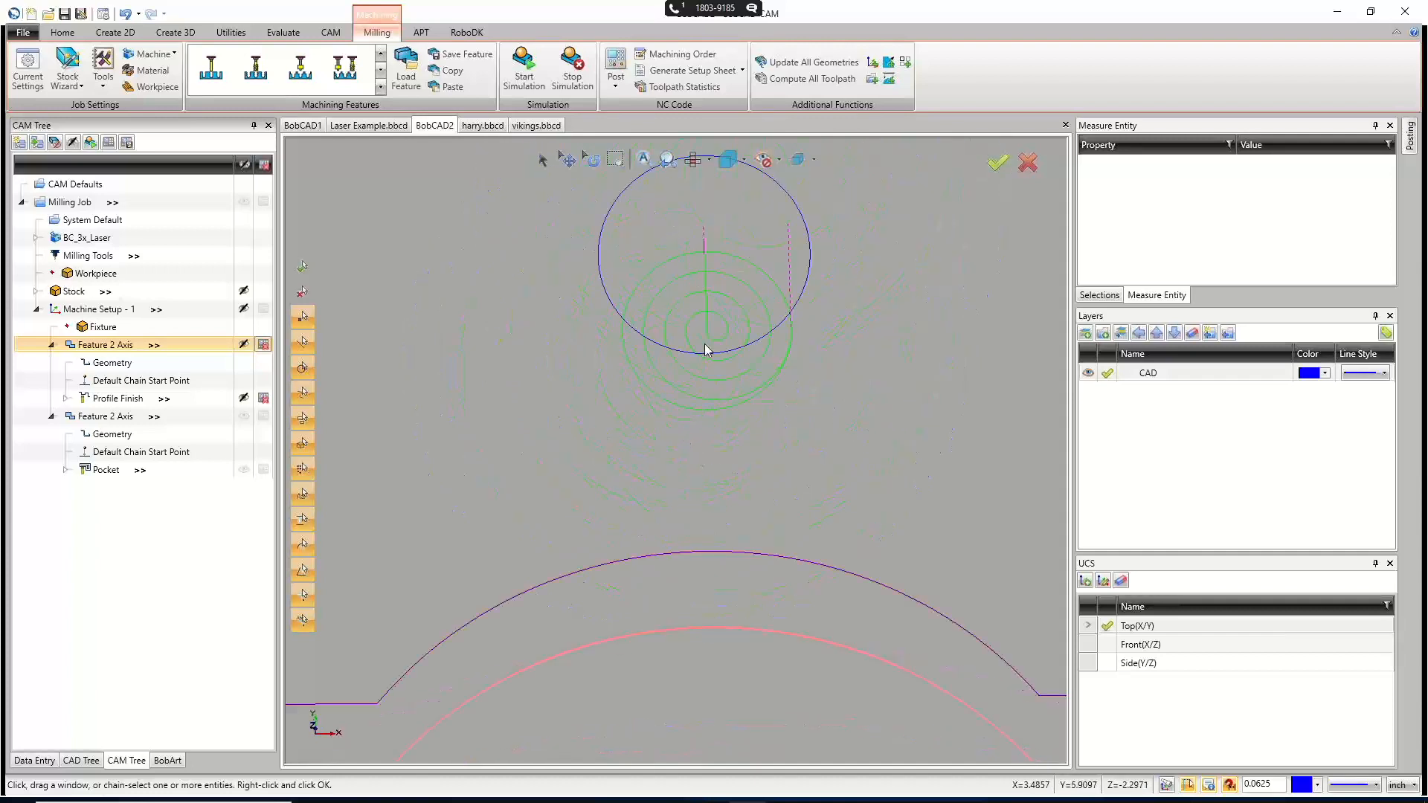
# Review the pierce dwell setting of the pocket feature's laser tool, leaving the settings unchanged.
pyautogui.rightClick(104, 415)
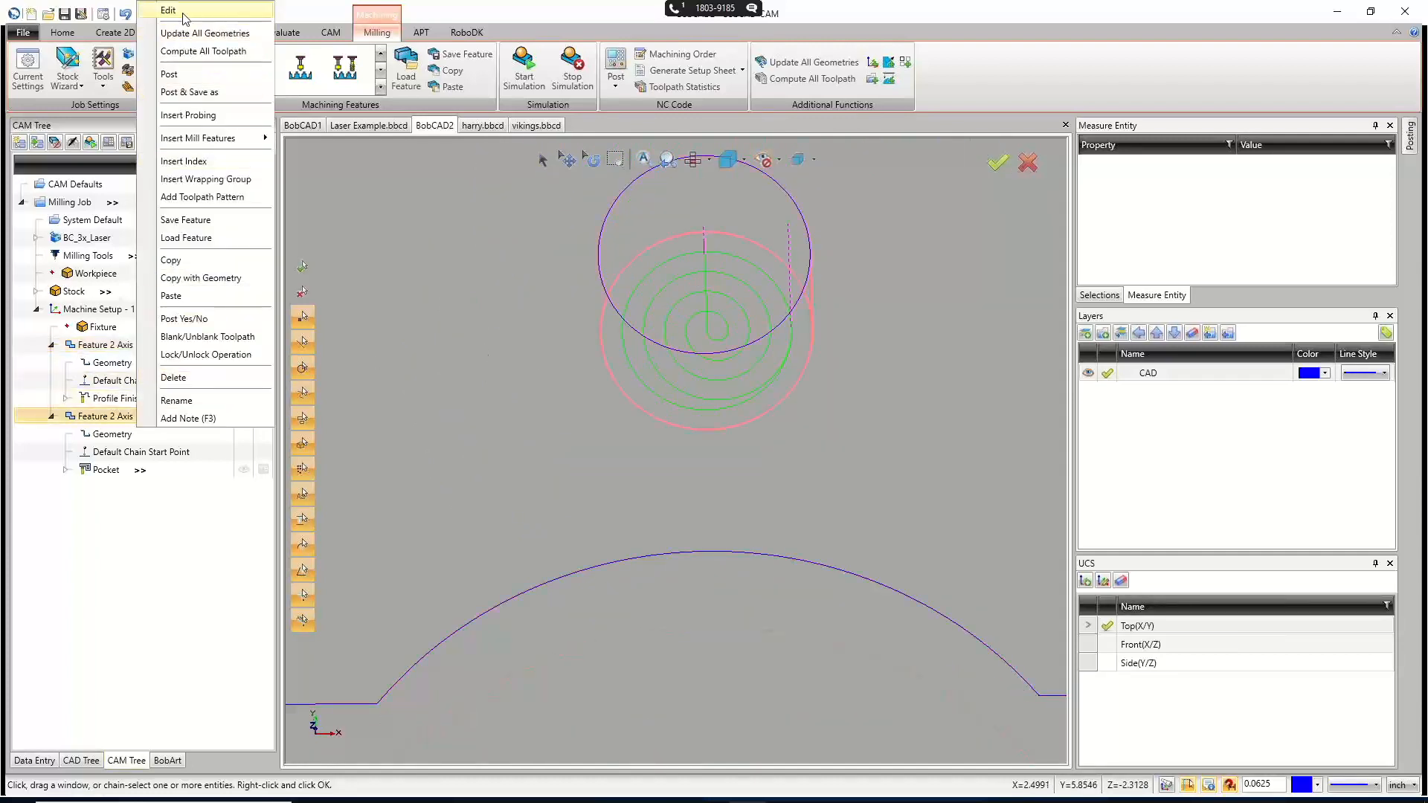
pyautogui.click(183, 12)
pyautogui.click(461, 251)
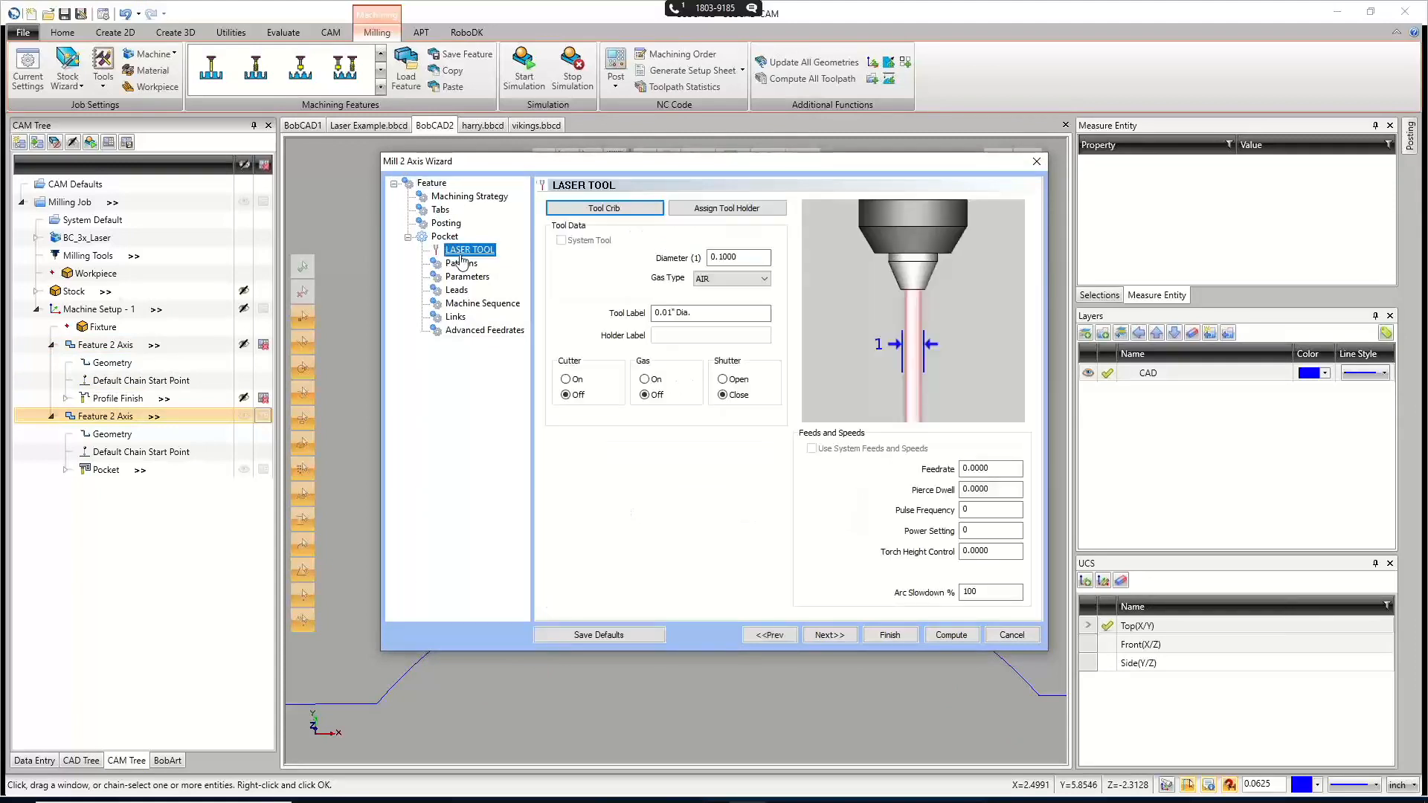
pyautogui.click(990, 489)
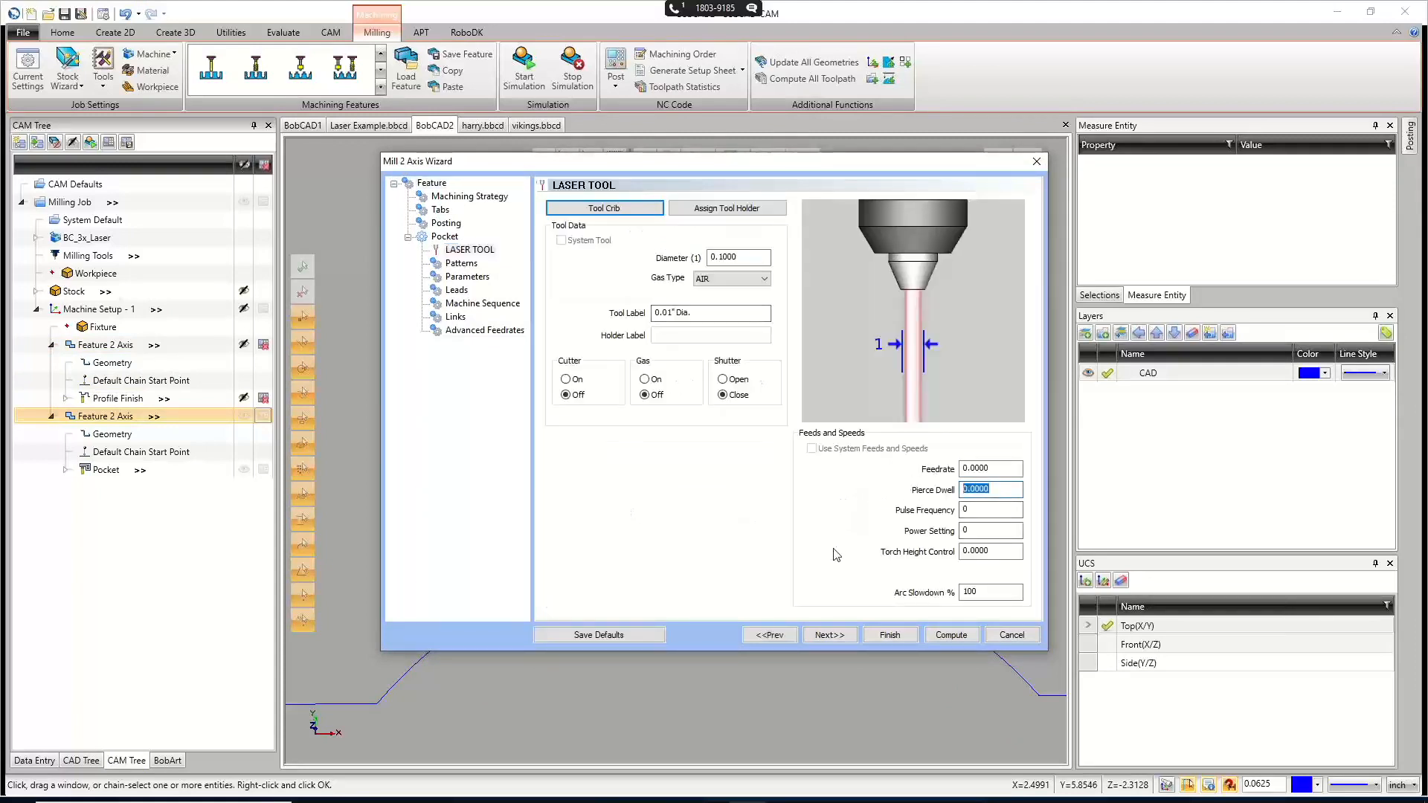
pyautogui.click(1013, 637)
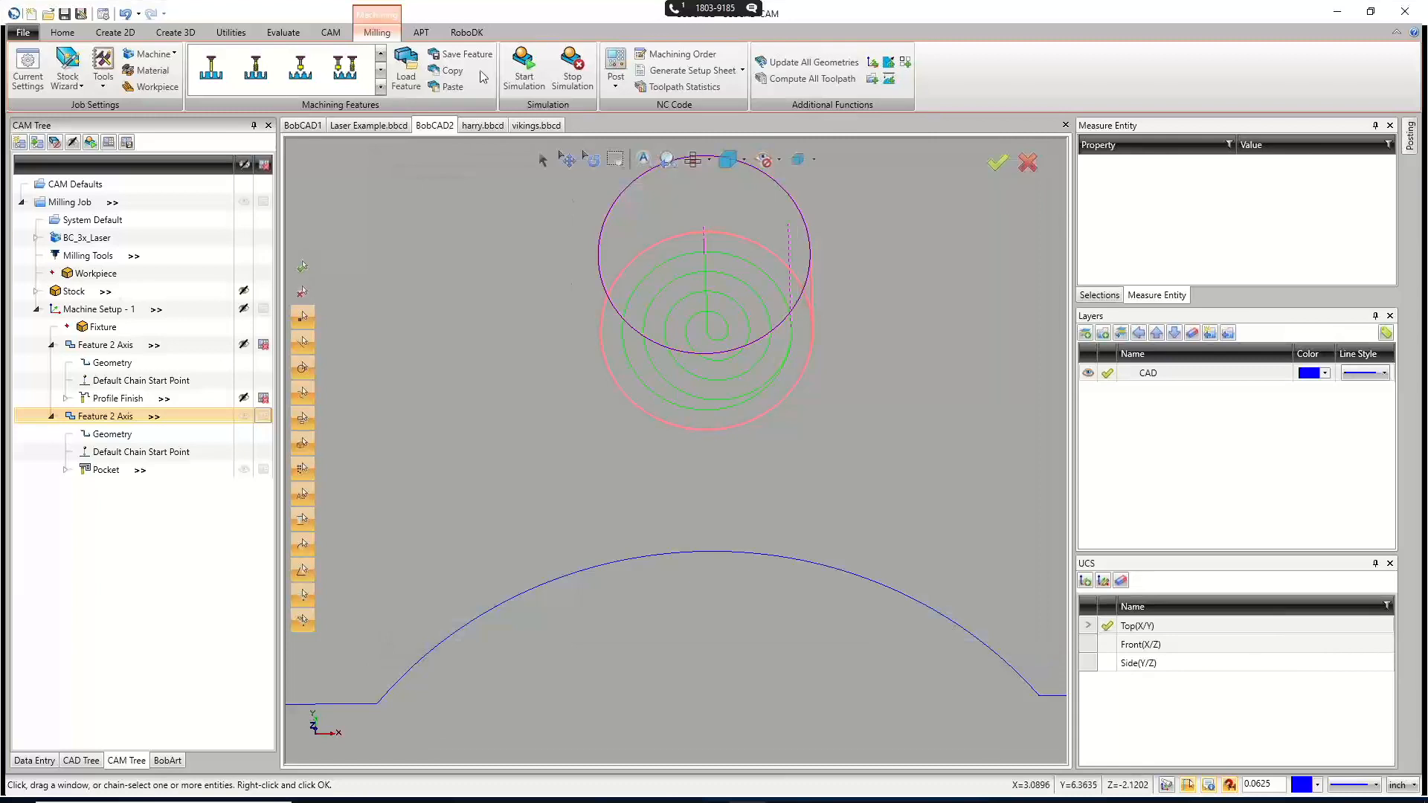
# Start the machining simulation, lower its run speed and frame the area of the small hole.
pyautogui.click(520, 82)
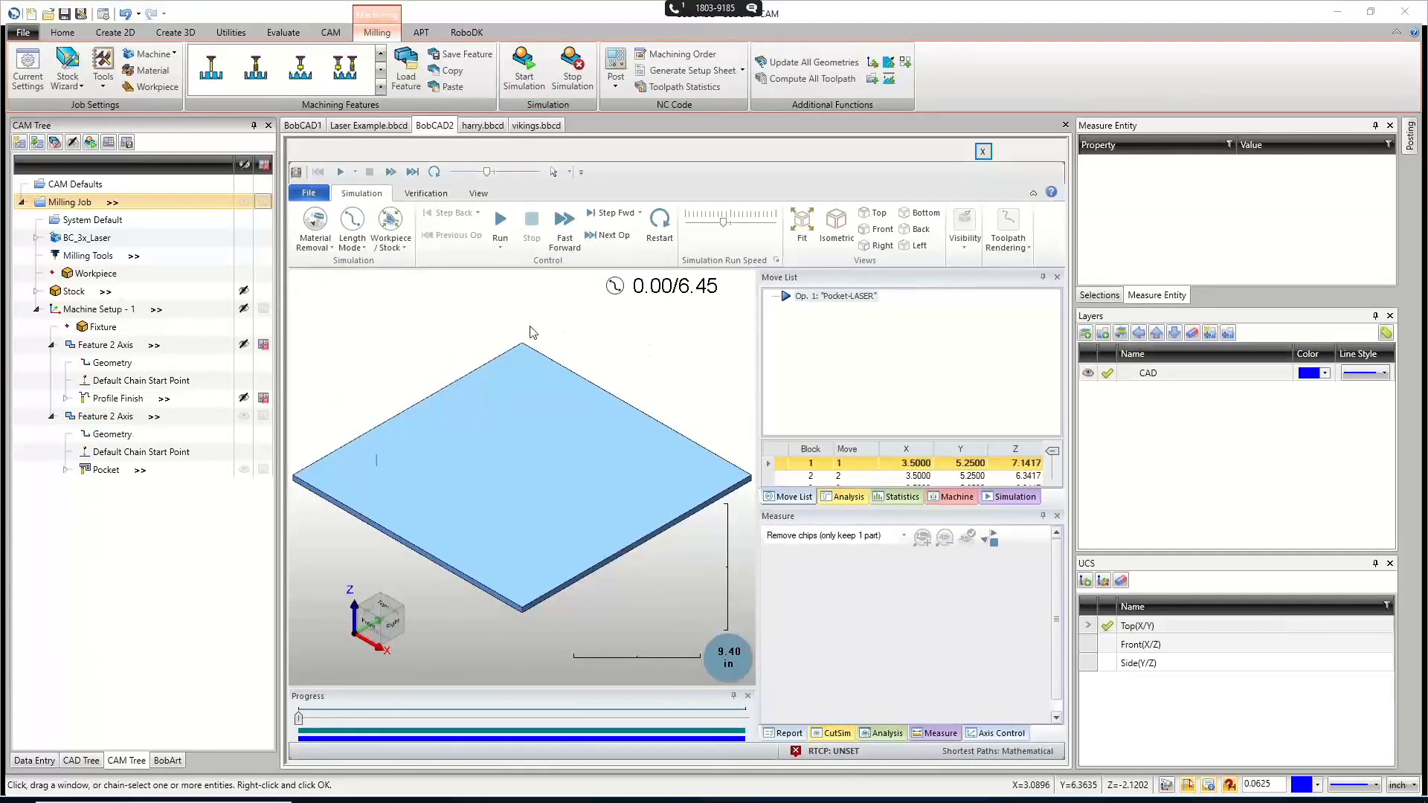
pyautogui.scroll(5, 412, 440)
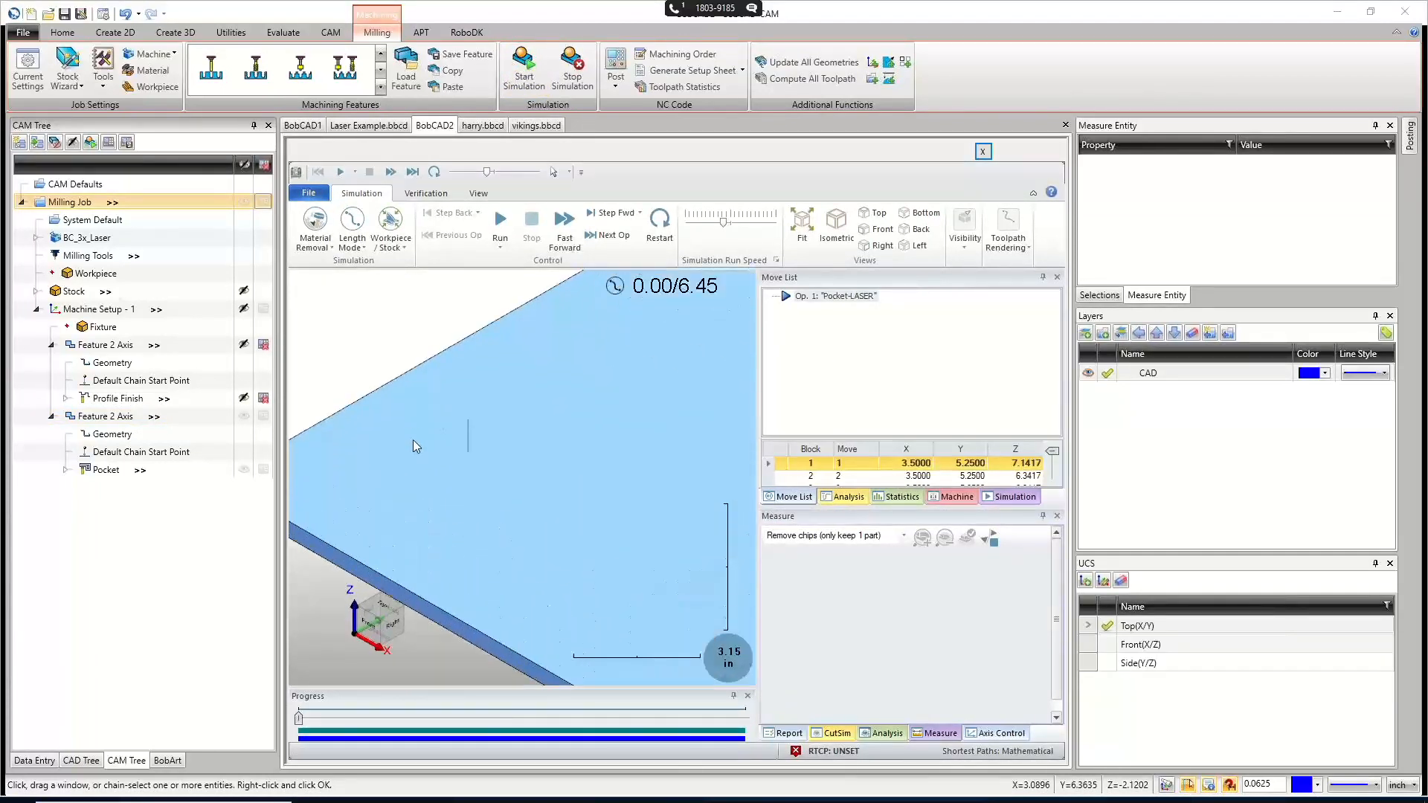
pyautogui.moveTo(723, 222); pyautogui.dragTo(702, 223)
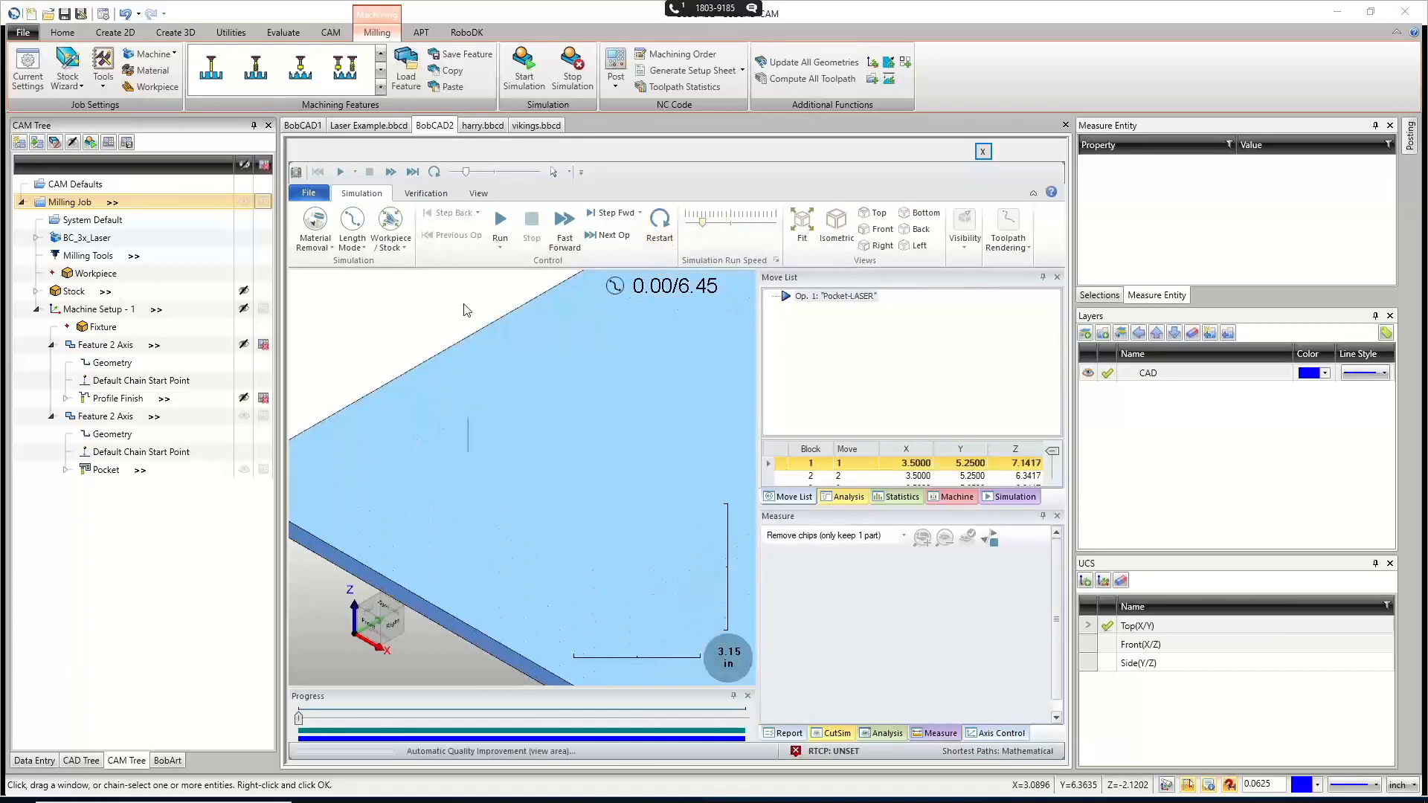
pyautogui.scroll(-2, 541, 350)
pyautogui.scroll(4, 492, 416)
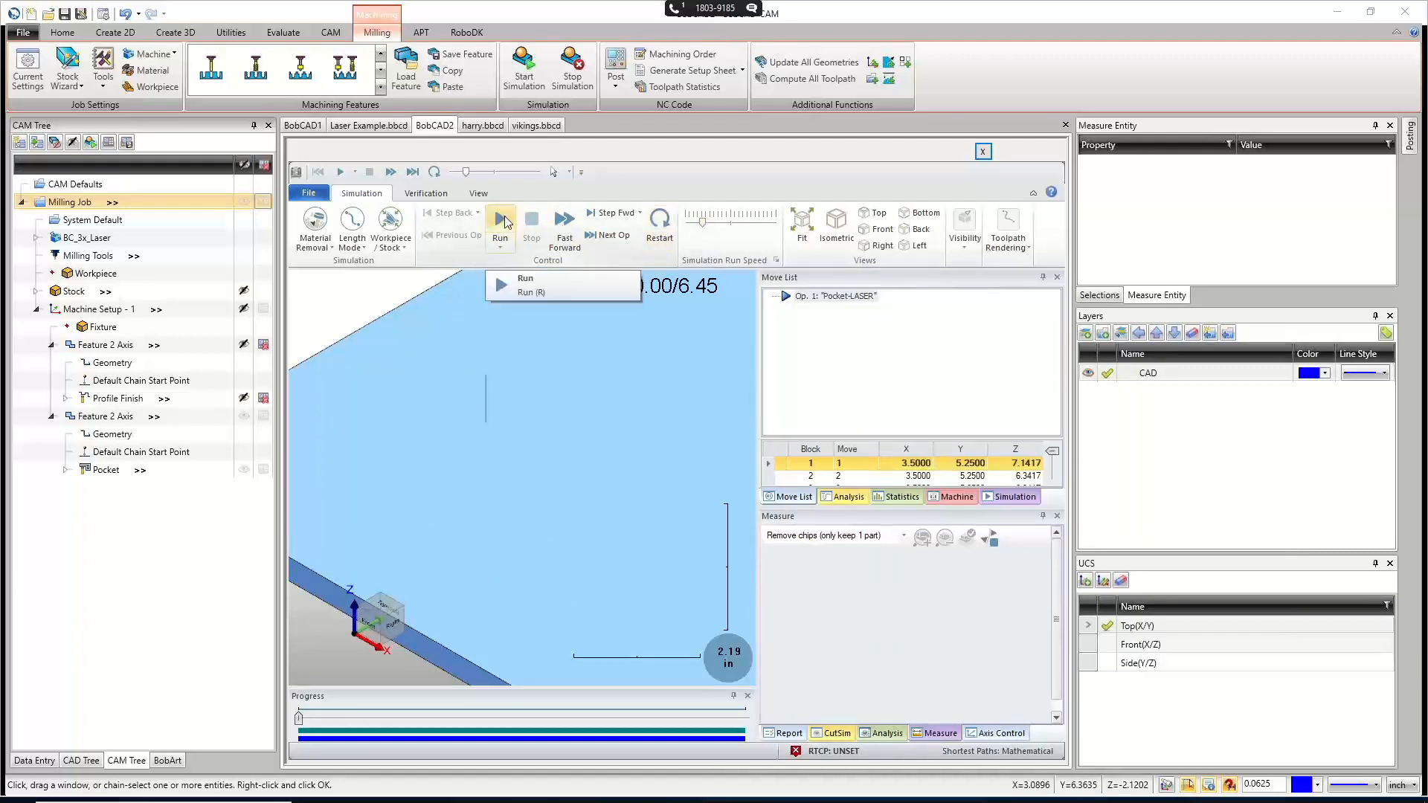
# Run the pocket simulation briefly, pause it and make the laser tool visible.
pyautogui.click(502, 221)
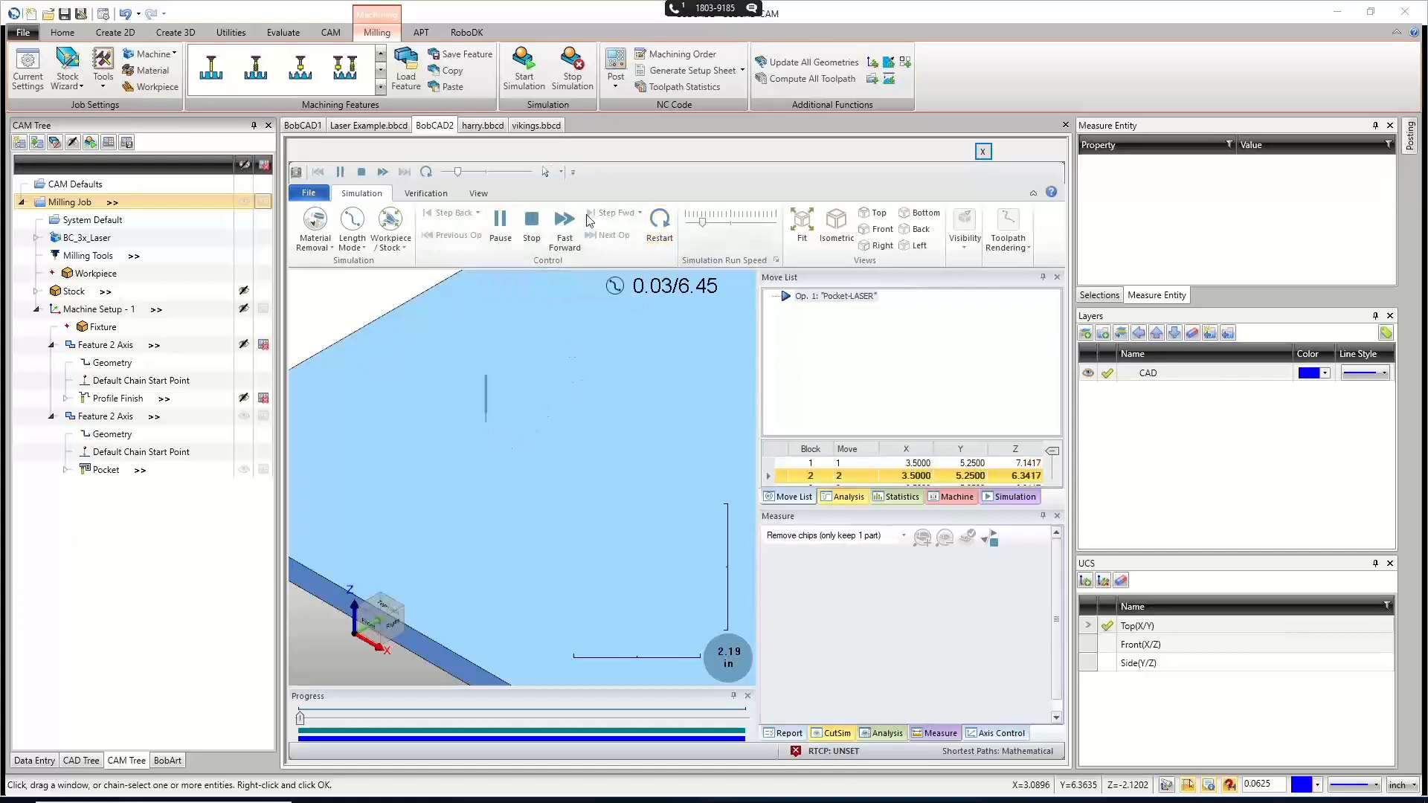
pyautogui.click(499, 221)
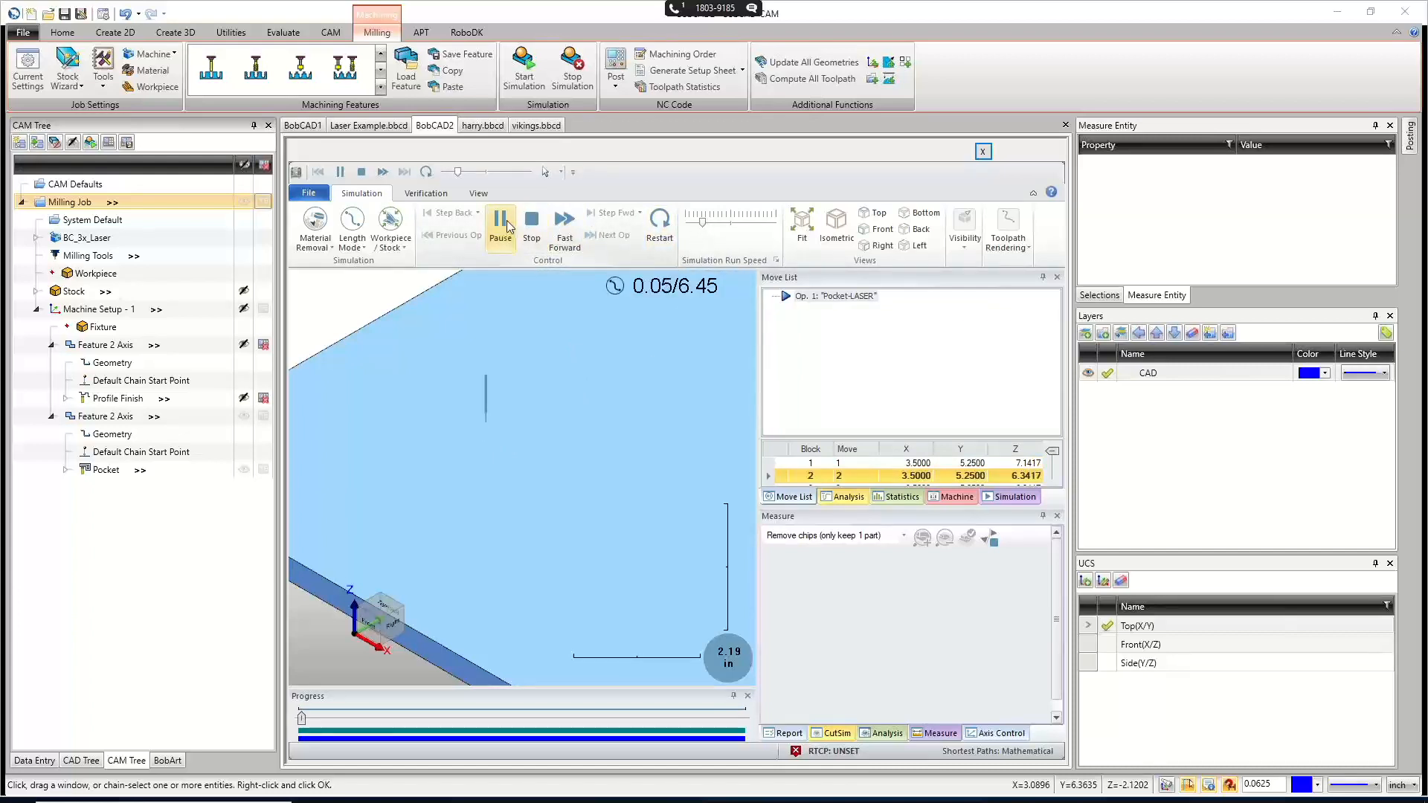
pyautogui.click(964, 248)
pyautogui.click(1005, 305)
pyautogui.click(1018, 330)
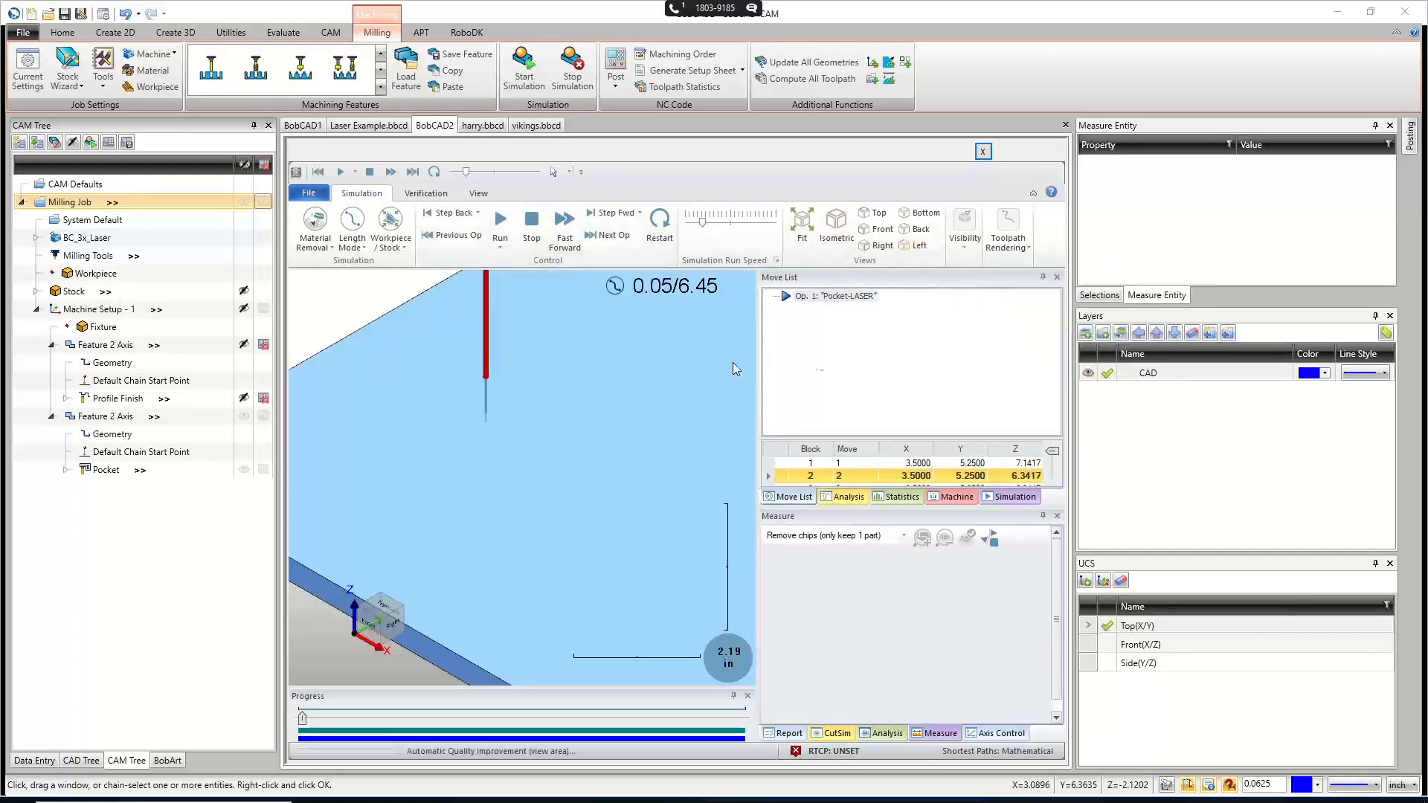
# Run the pocket simulation to its end while raising the run speed, and examine the cut hole up close.
pyautogui.click(500, 221)
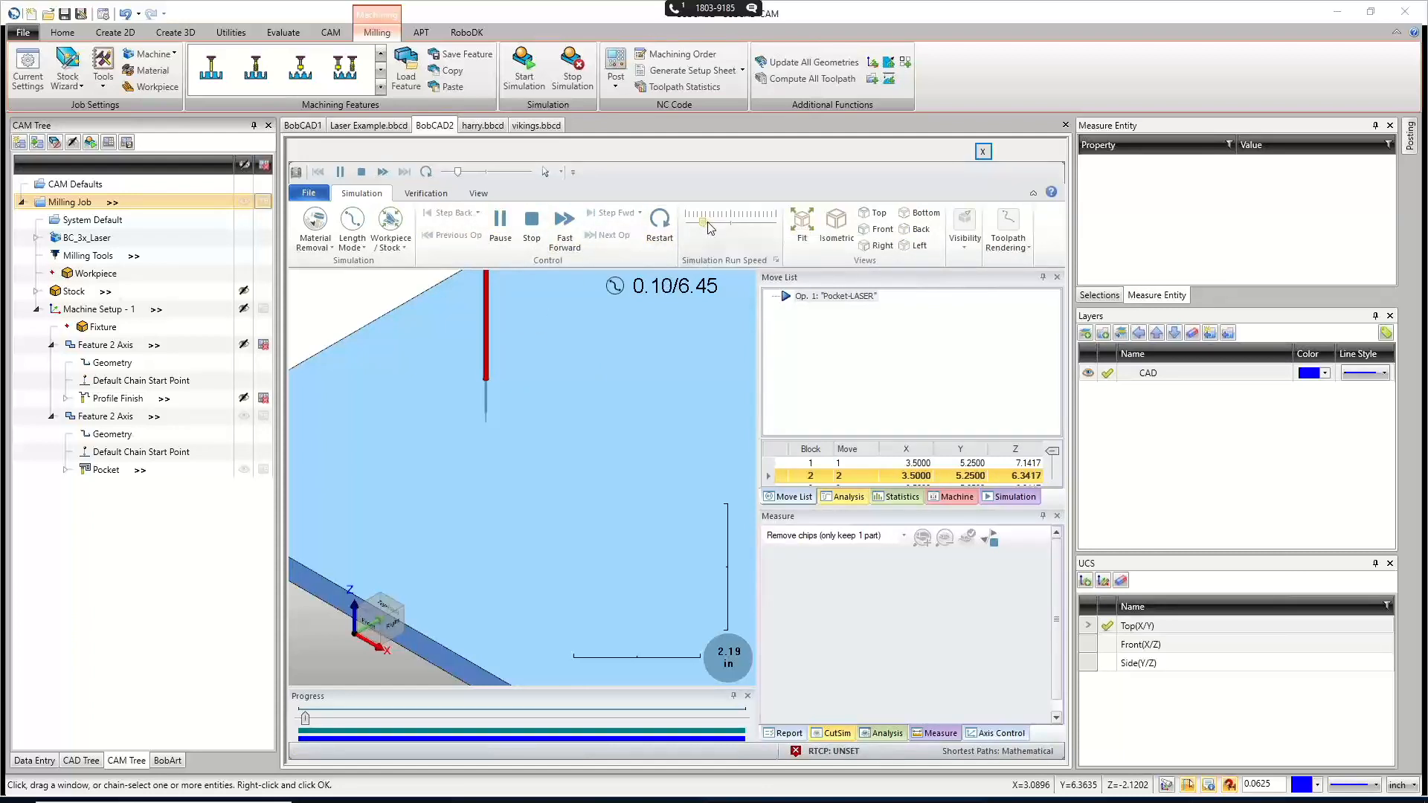
pyautogui.moveTo(708, 223); pyautogui.dragTo(714, 223)
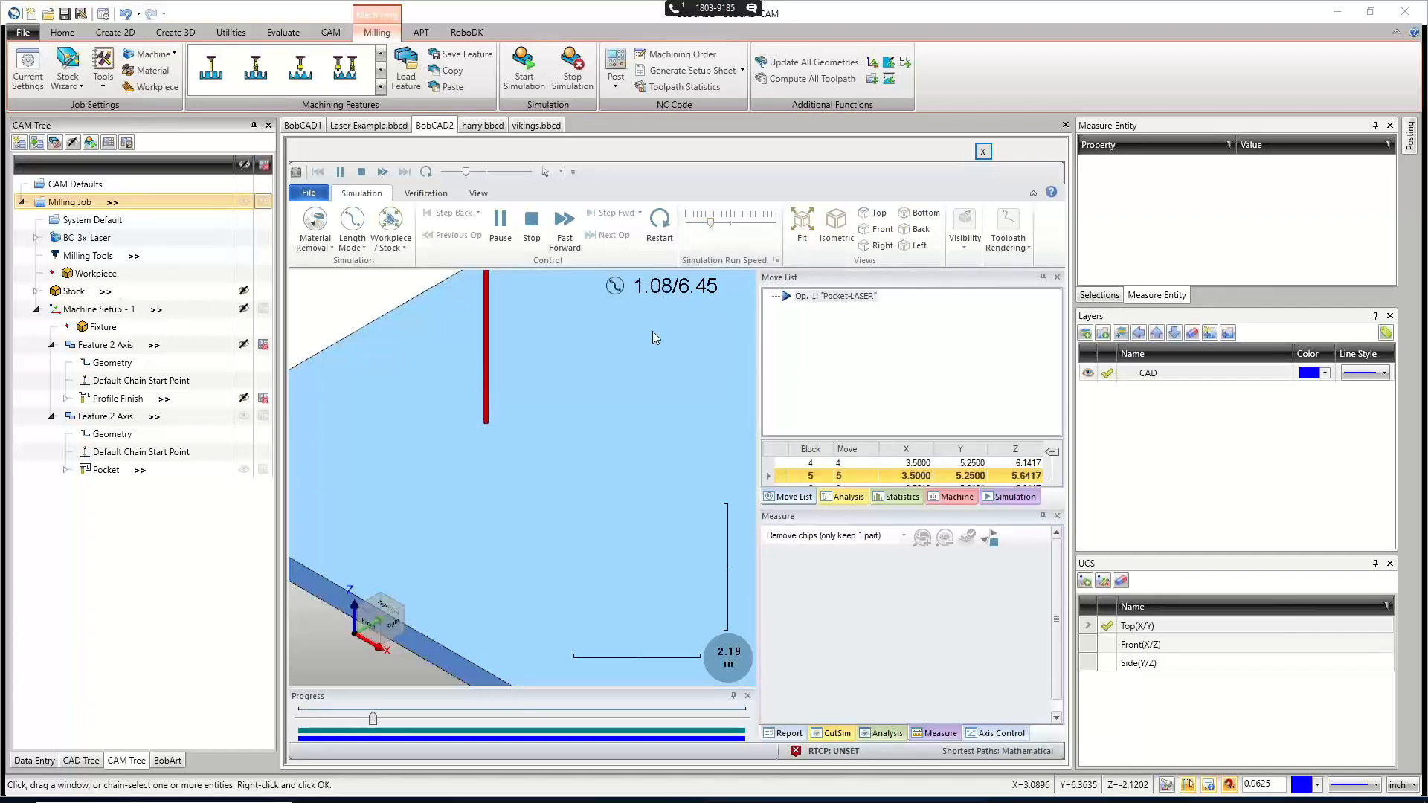
pyautogui.moveTo(712, 223); pyautogui.dragTo(729, 228)
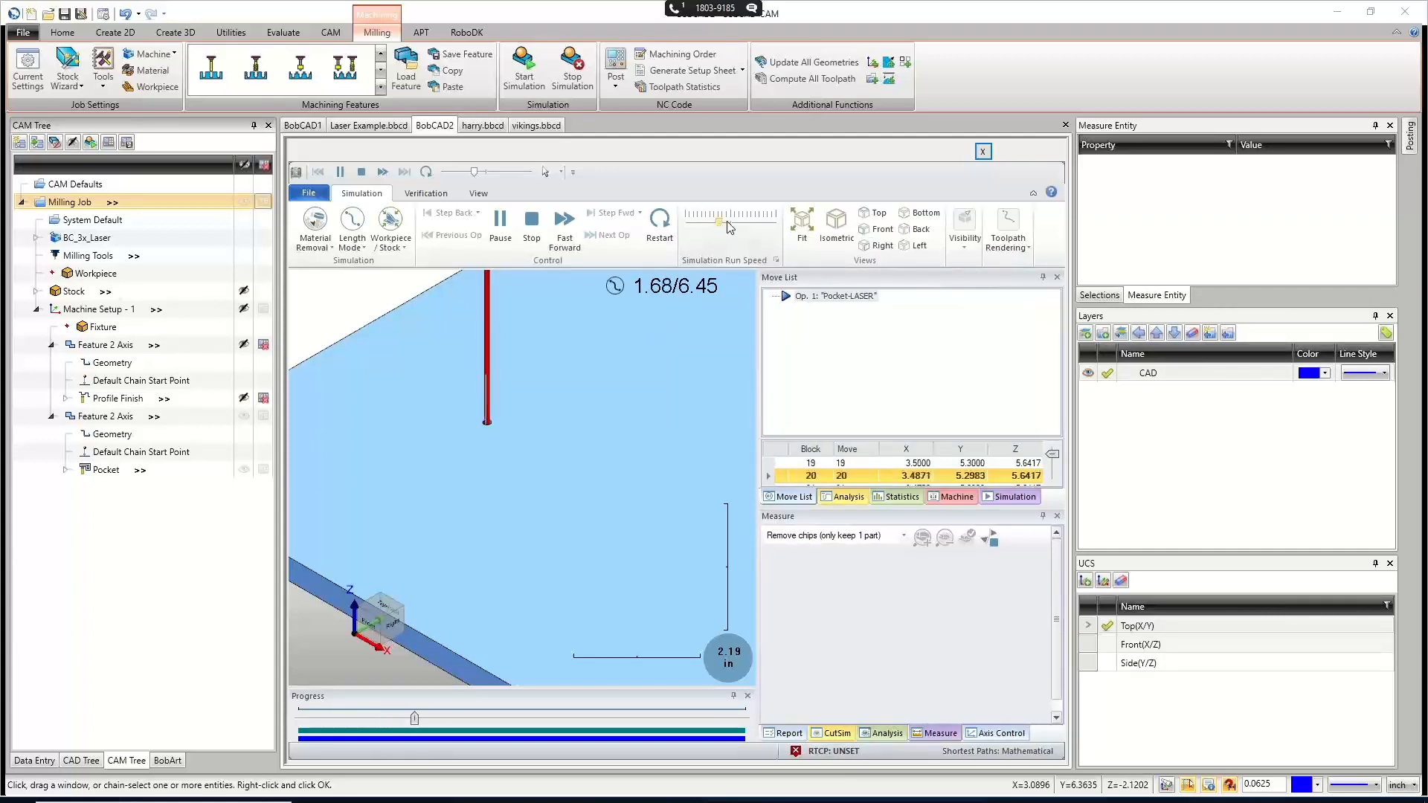
pyautogui.scroll(3, 489, 428)
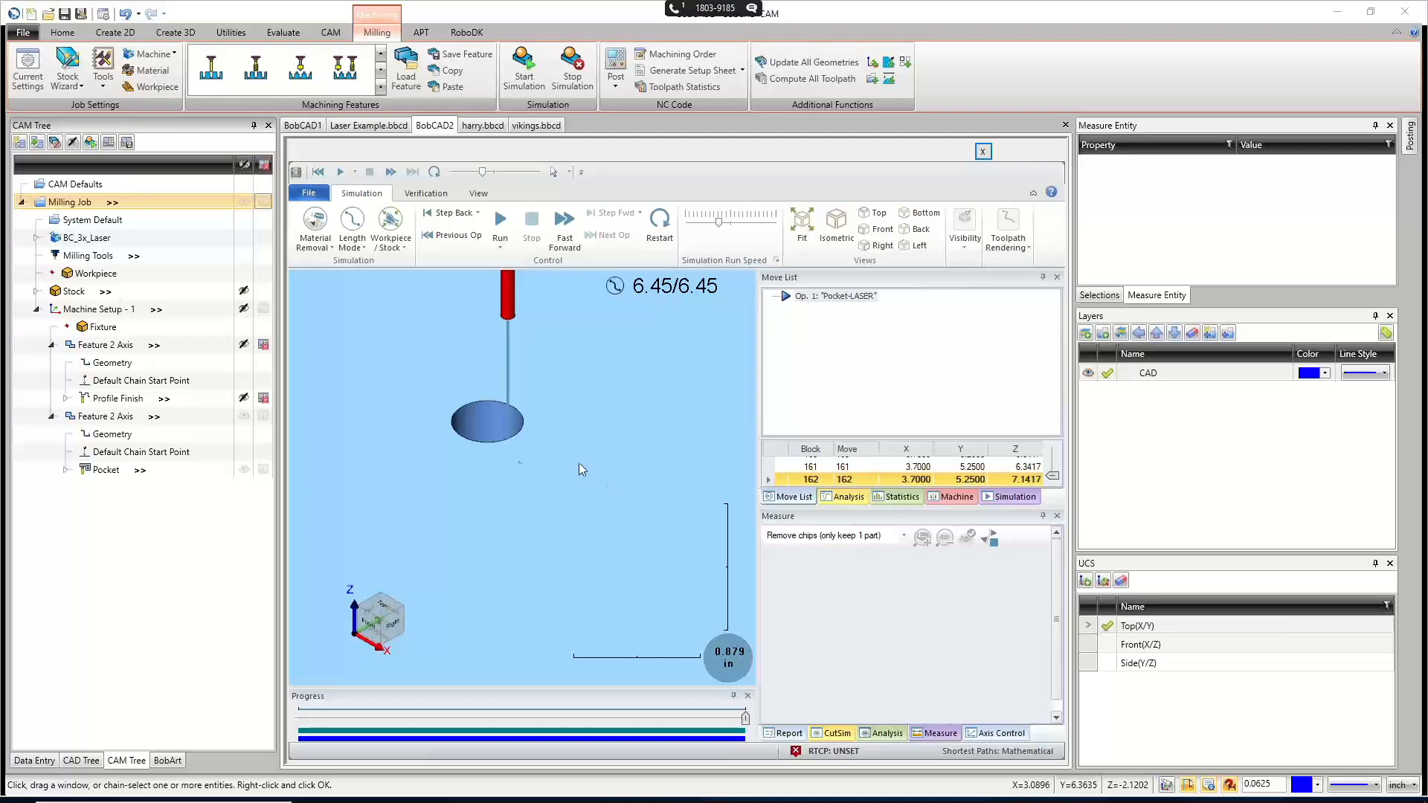
# Compare the pocket operation's Advanced Pocket patterns, including Morph Spiral, Adaptive Roughing and Offset Pocket In, and discard the pattern changes.
pyautogui.rightClick(119, 473)
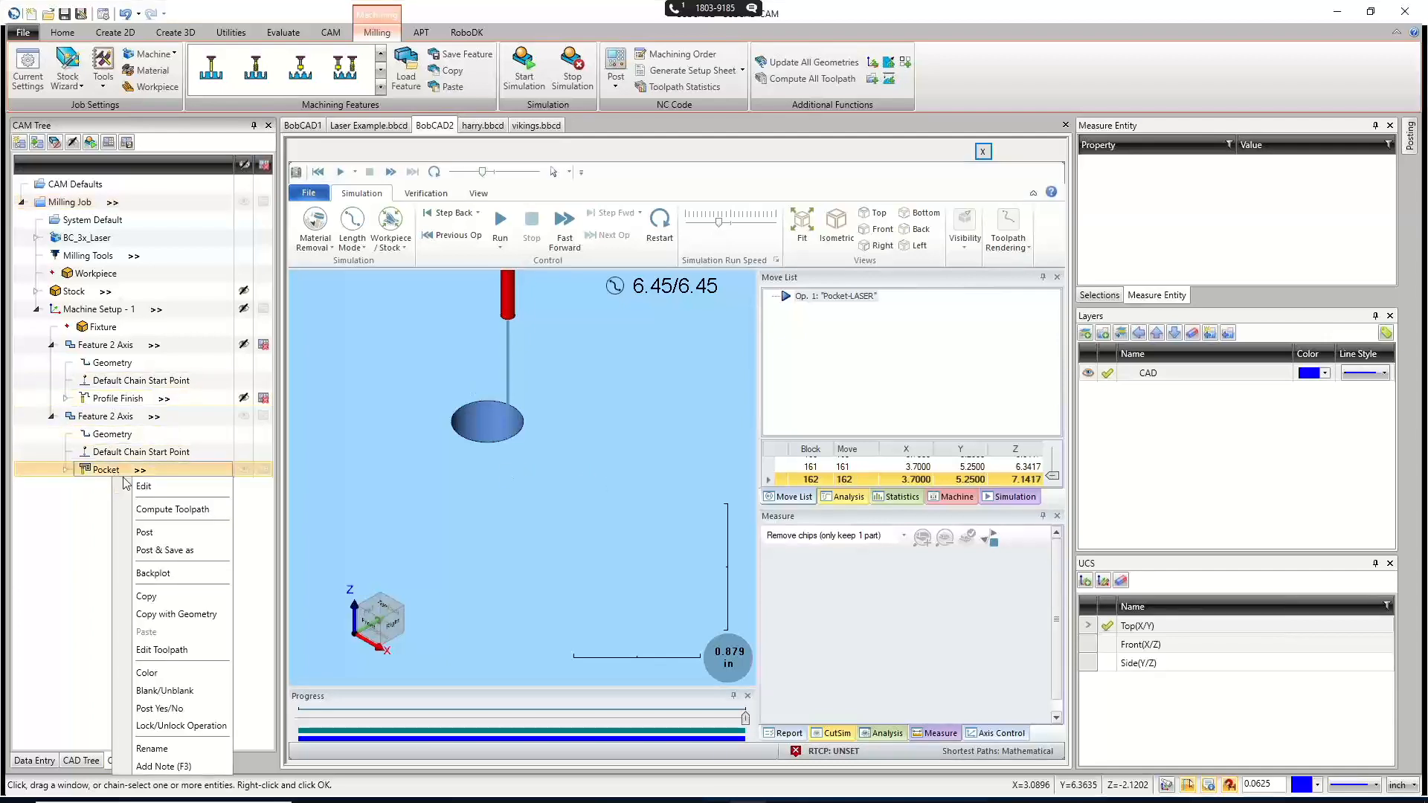
pyautogui.click(143, 486)
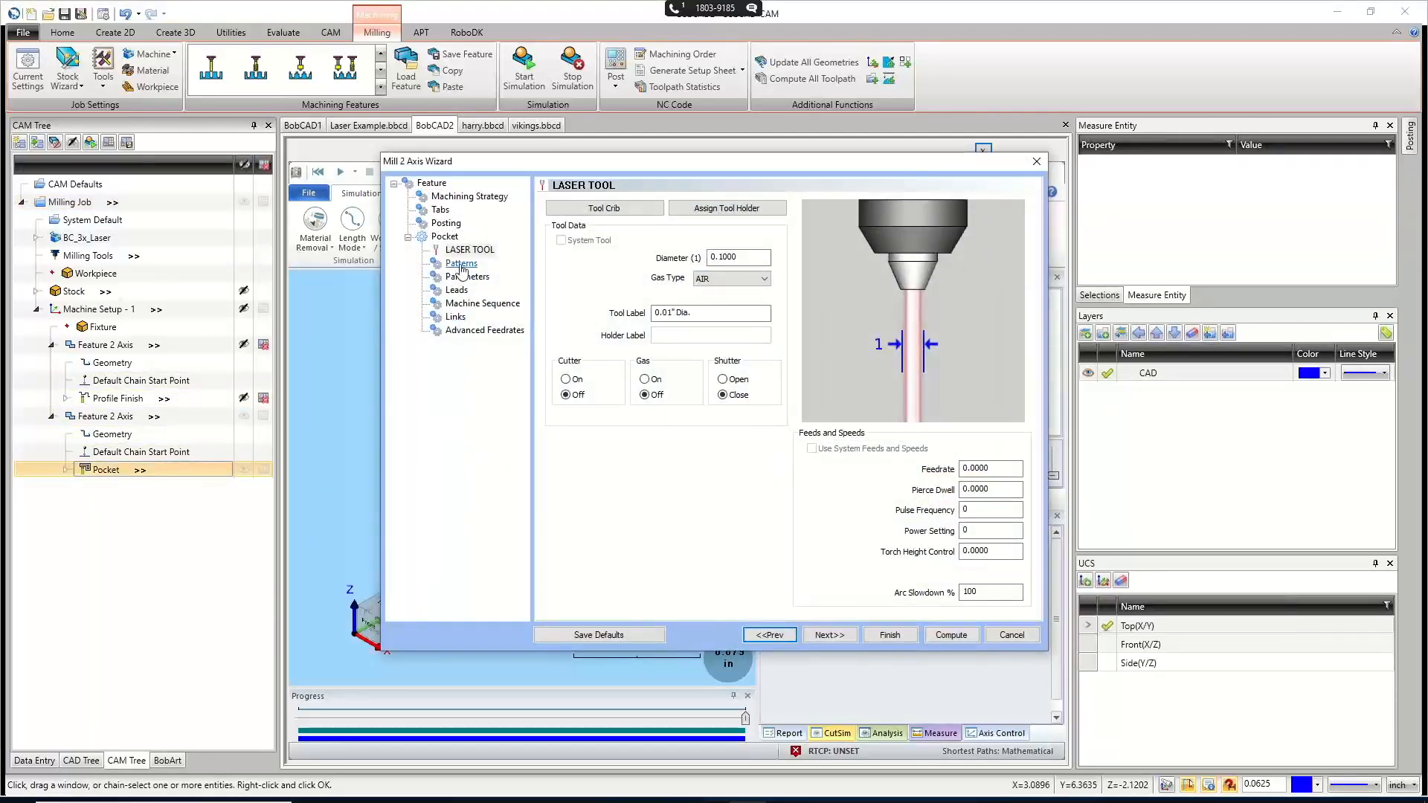
pyautogui.click(461, 264)
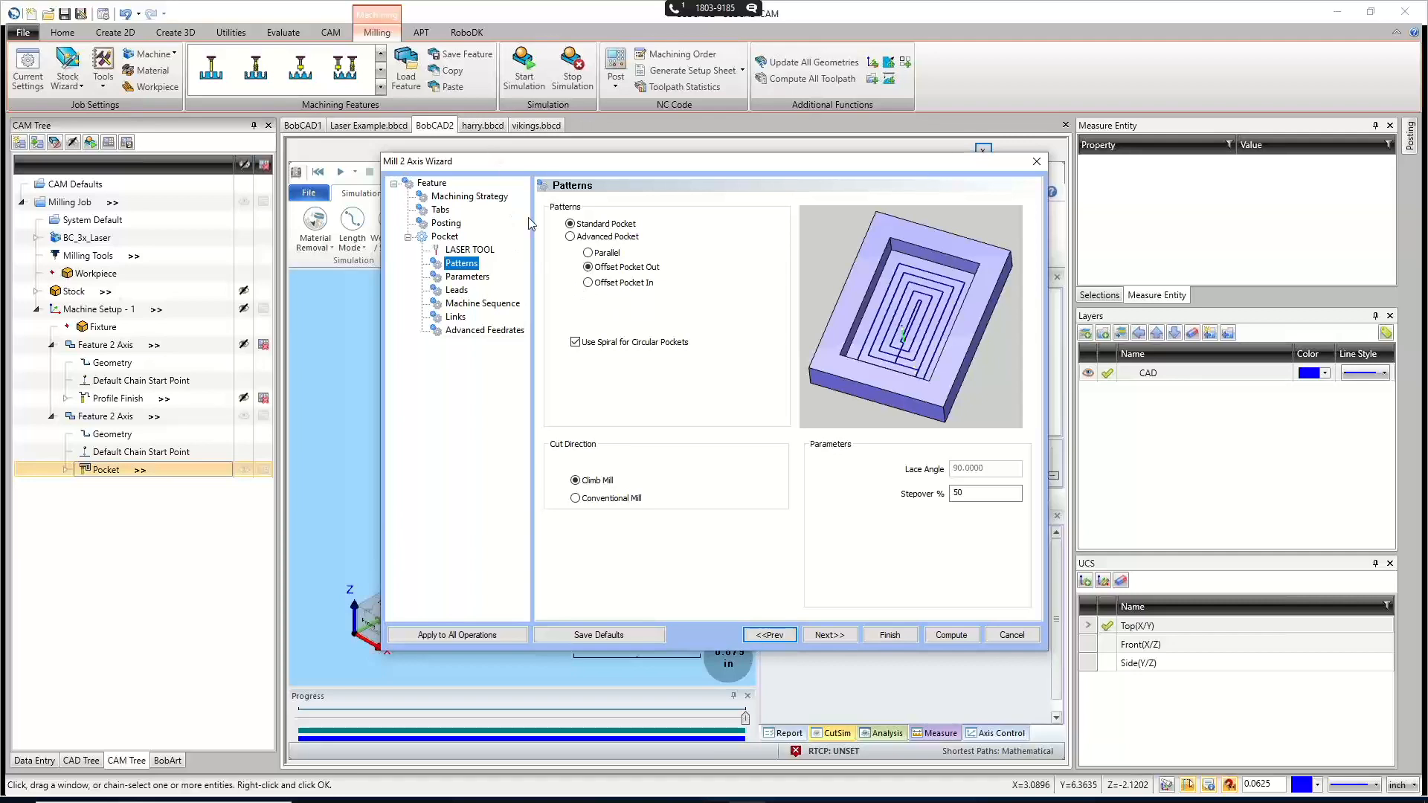
pyautogui.click(569, 236)
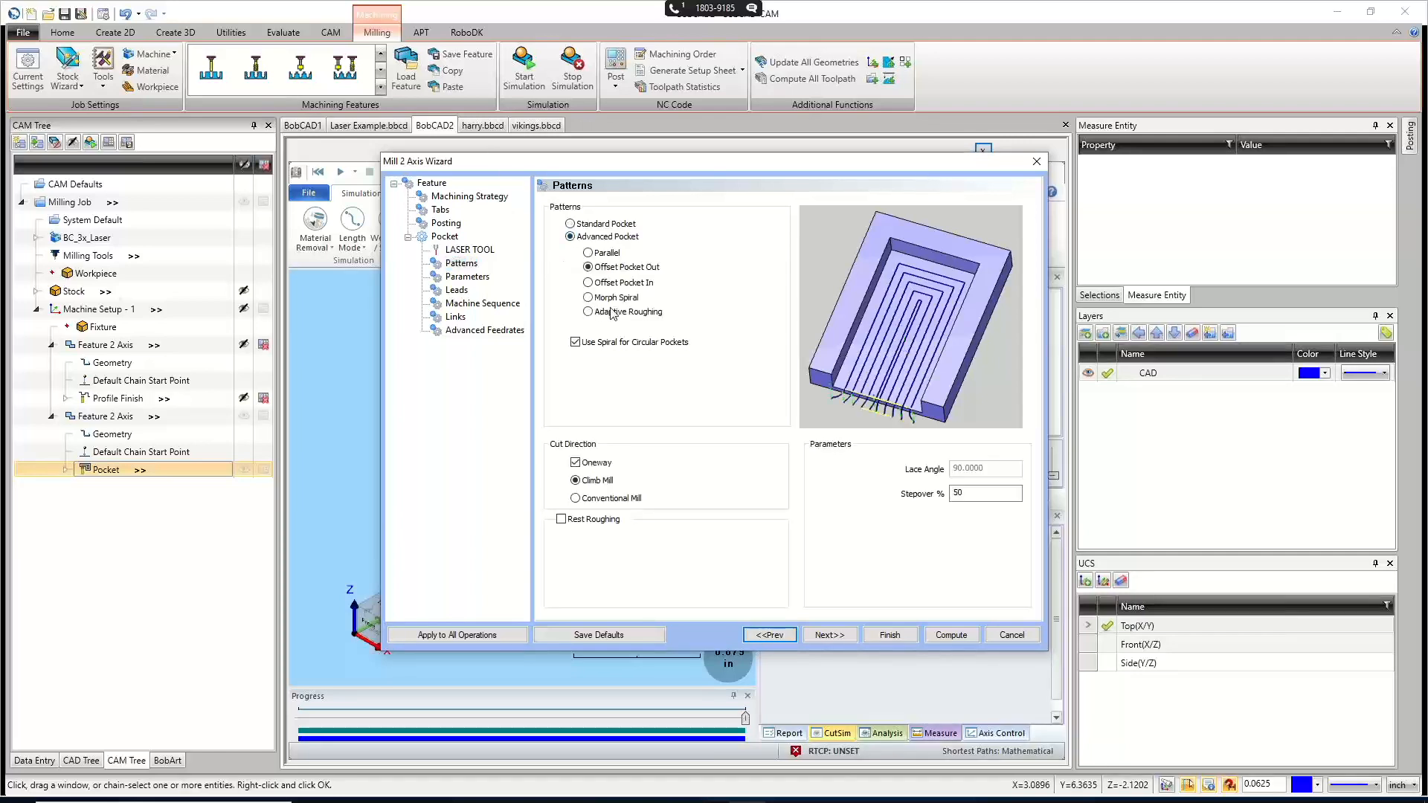
pyautogui.click(588, 298)
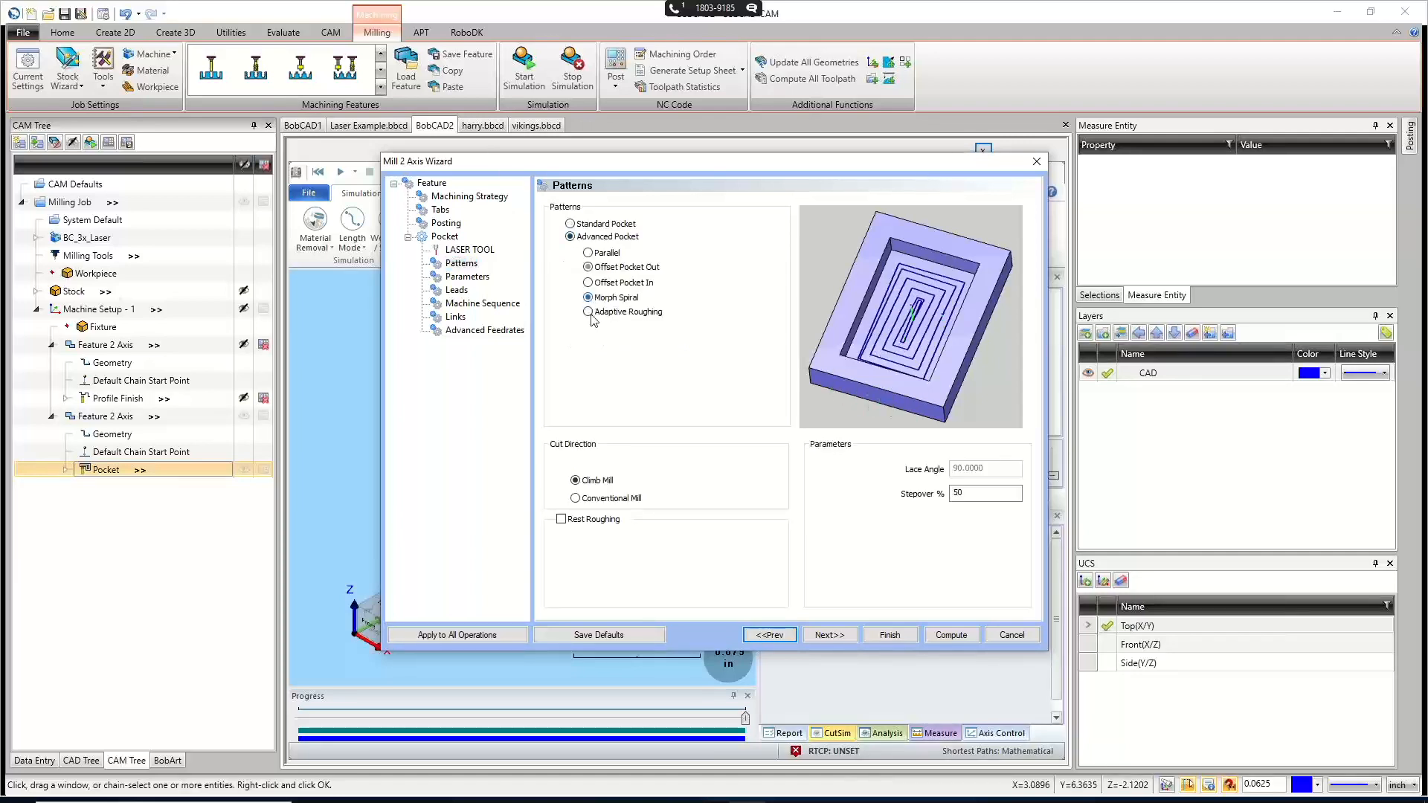
pyautogui.click(588, 312)
pyautogui.click(589, 297)
pyautogui.click(589, 312)
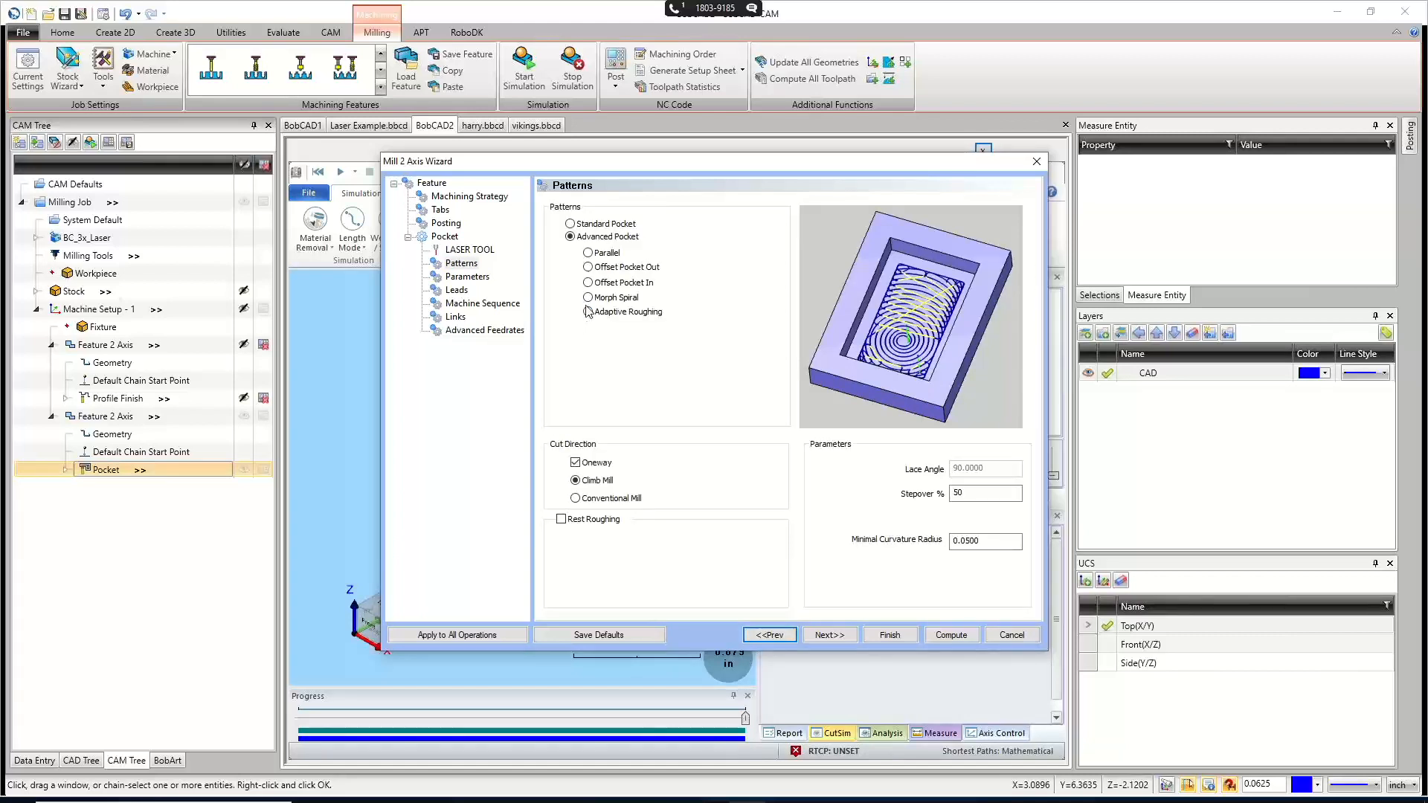
pyautogui.click(588, 298)
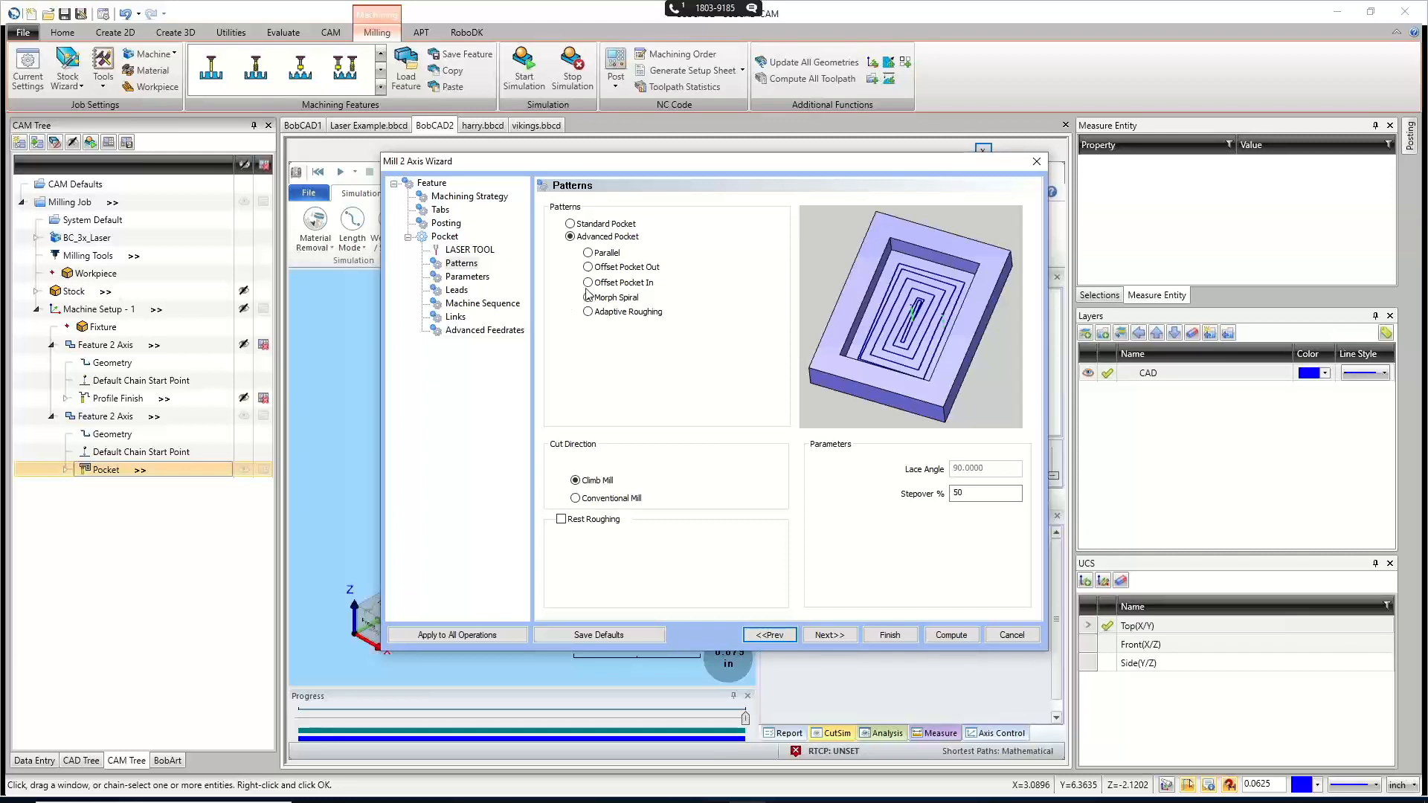
pyautogui.click(588, 283)
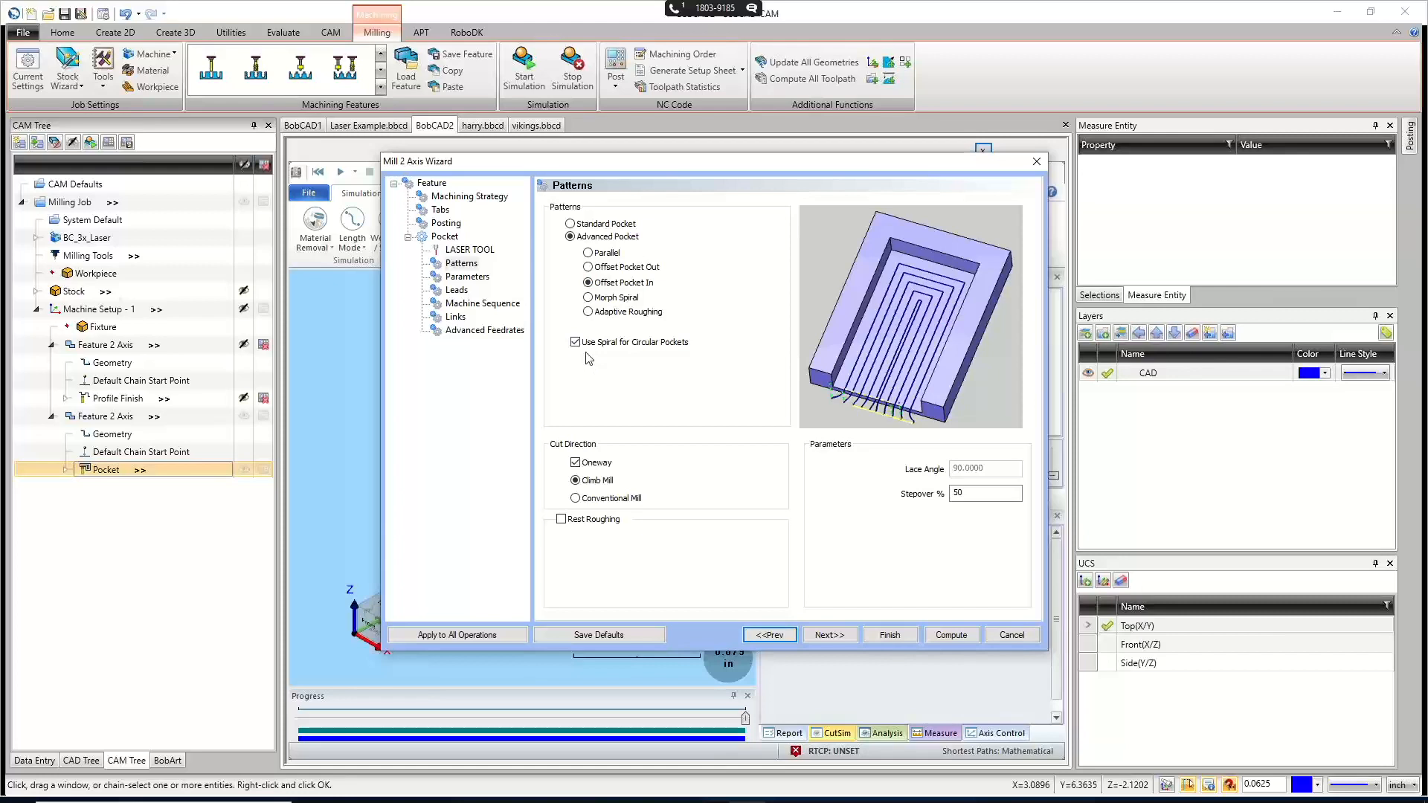
pyautogui.click(590, 298)
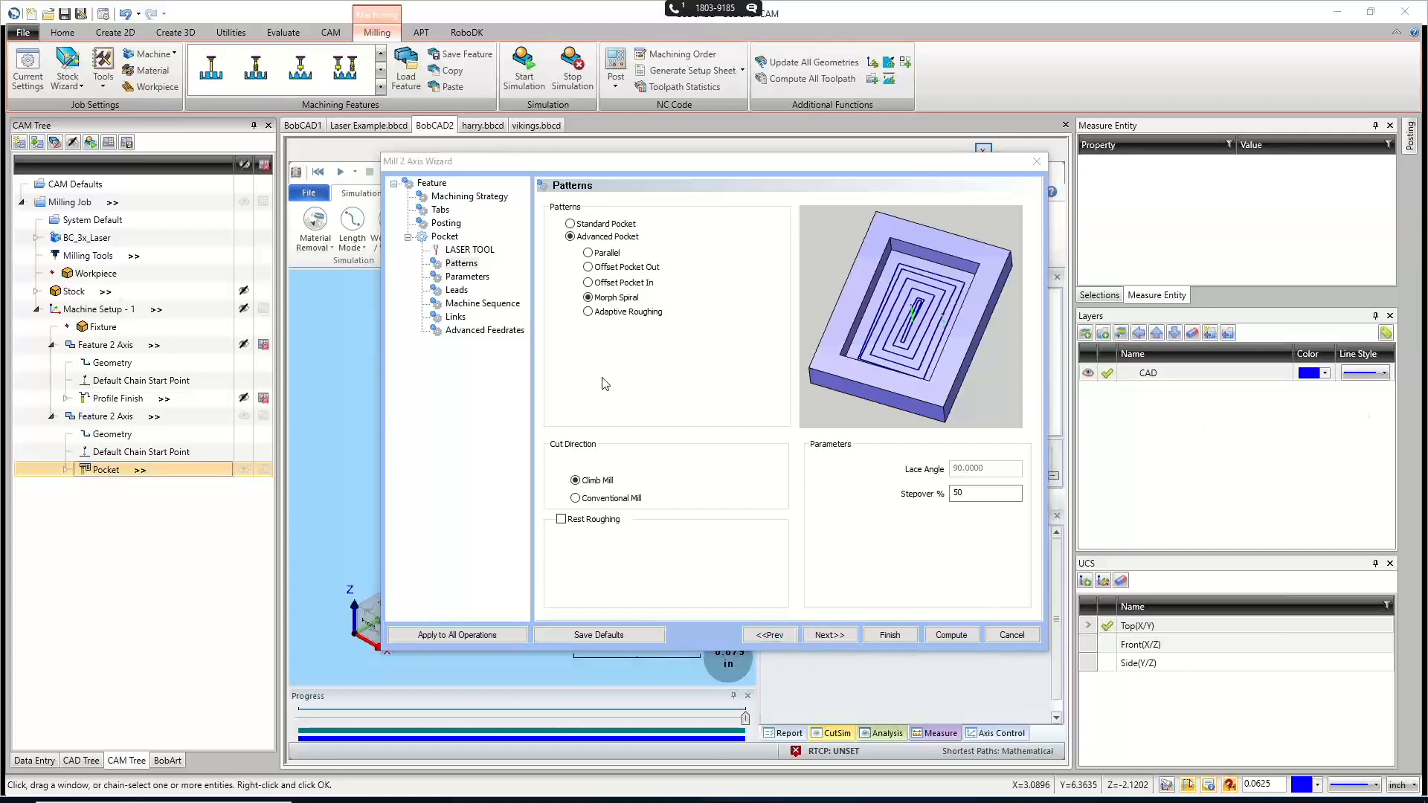
pyautogui.click(1012, 634)
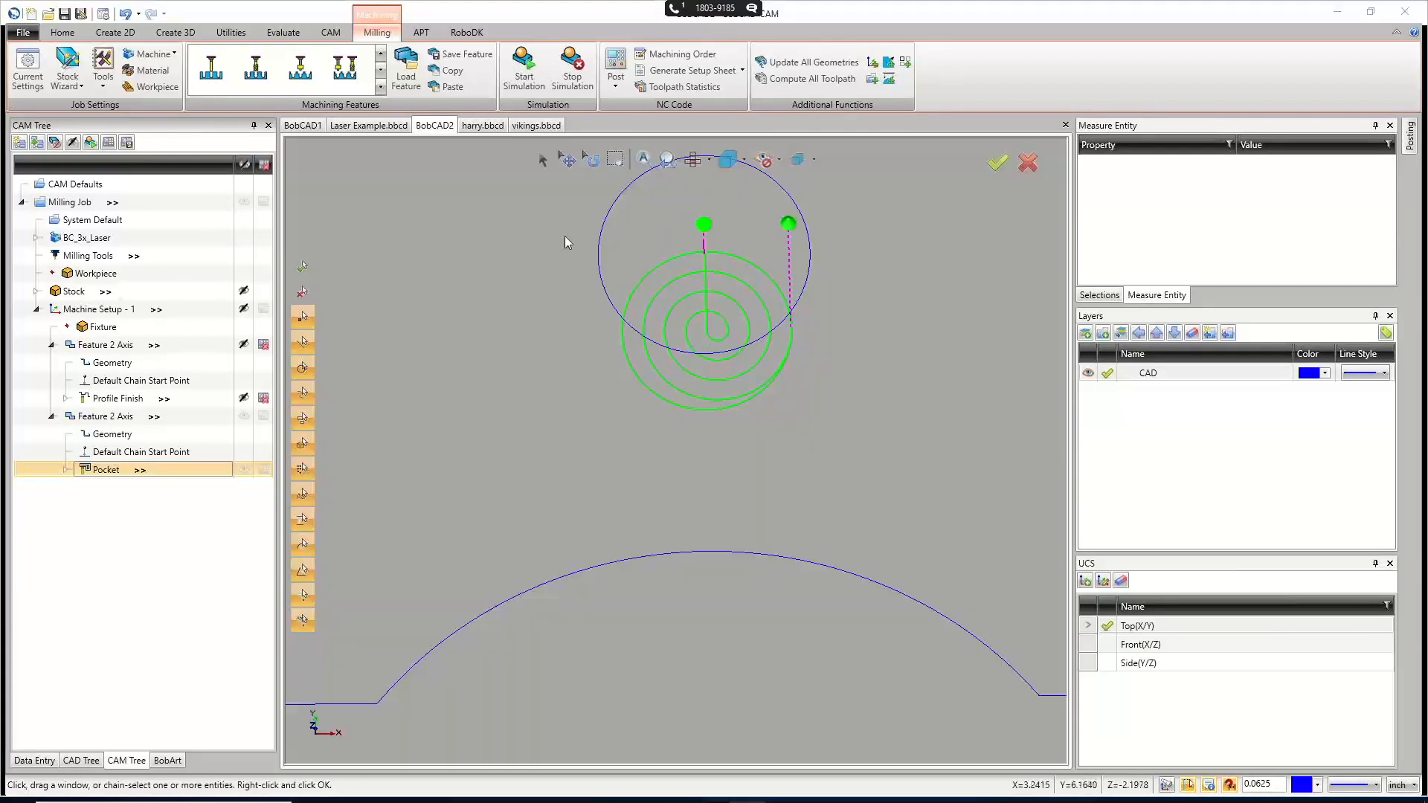
# Highlight the Profile Finish toolpath in the BobCAD2 document and examine it from the top around the lower-left gap in the outer profile.
pyautogui.click(385, 128)
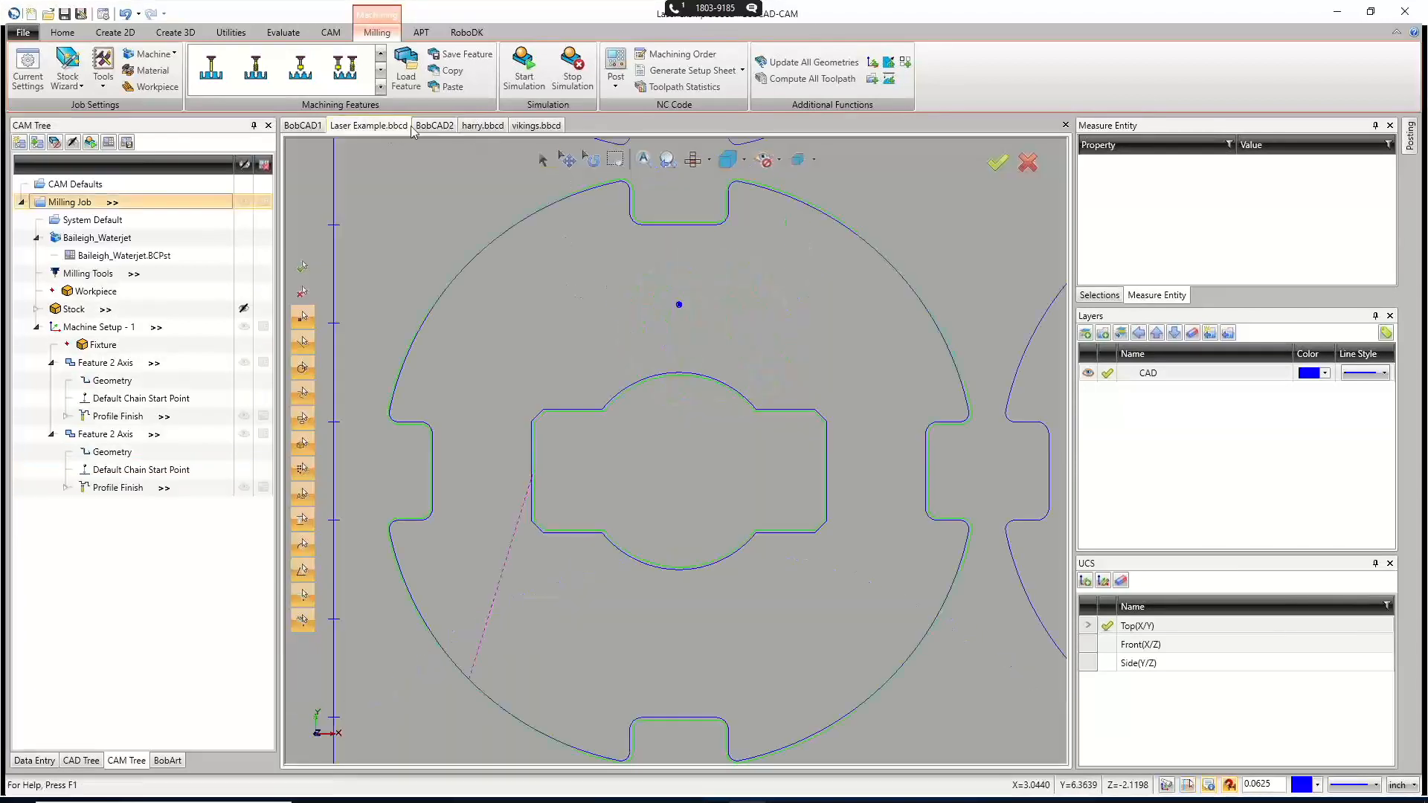
pyautogui.click(446, 128)
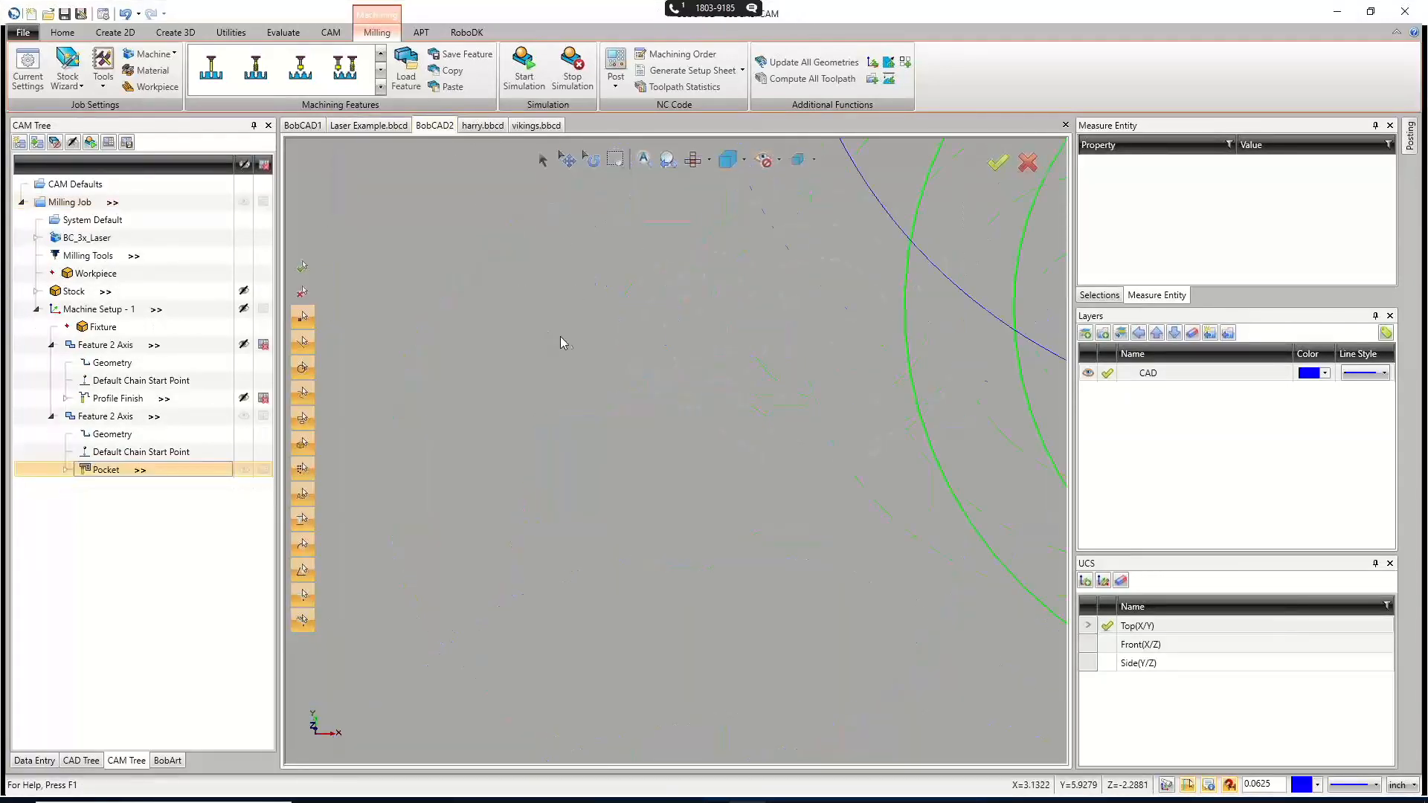
pyautogui.scroll(-2, 527, 524)
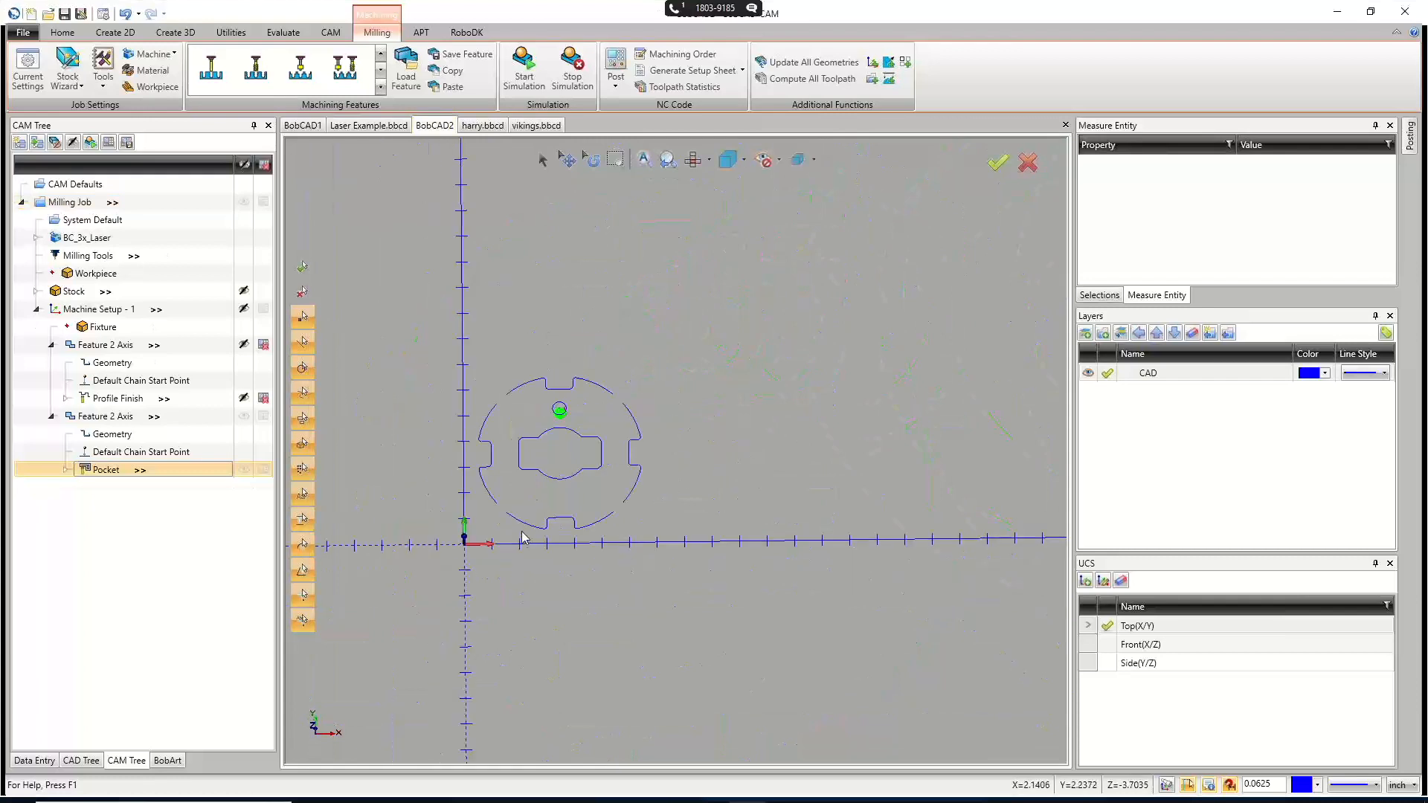
pyautogui.scroll(5, 526, 533)
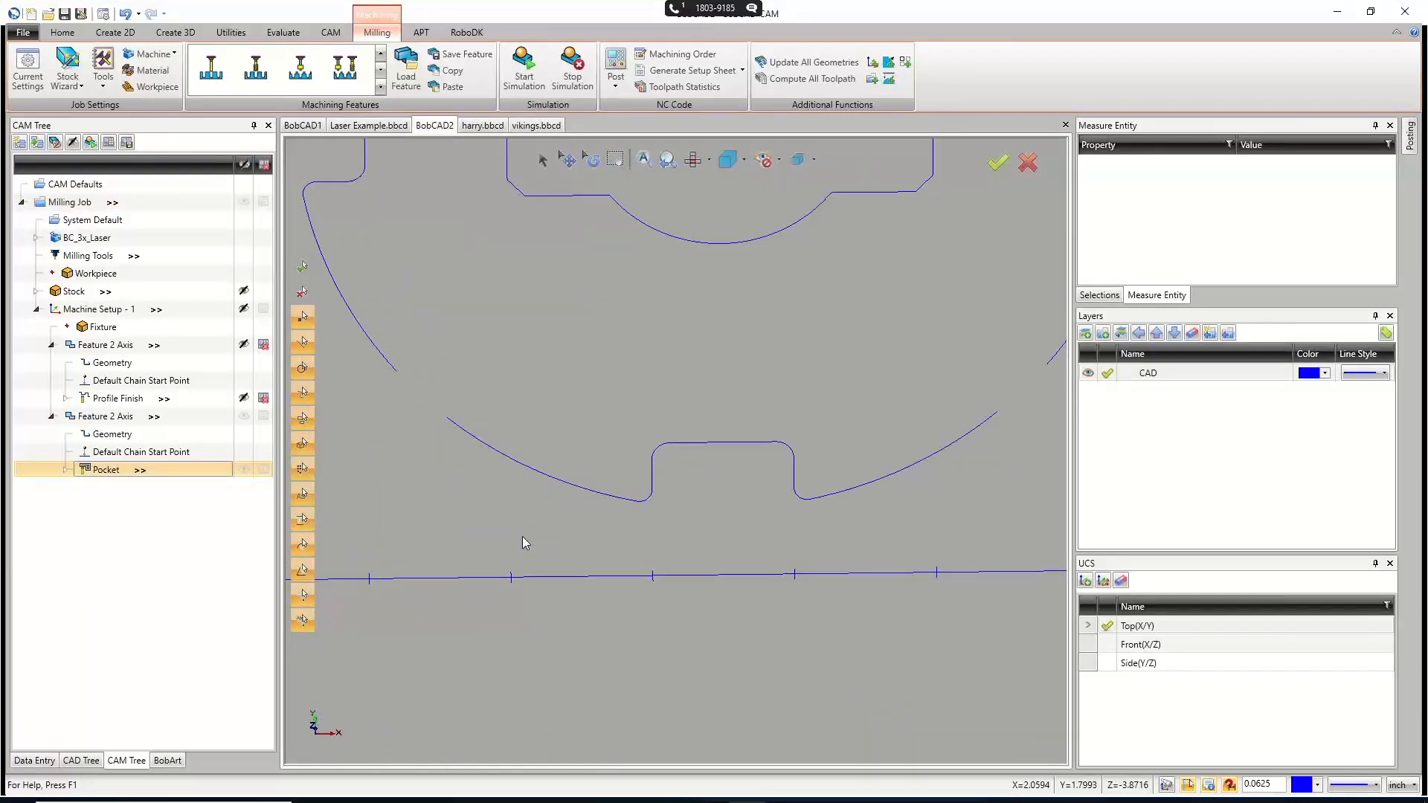
pyautogui.click(118, 398)
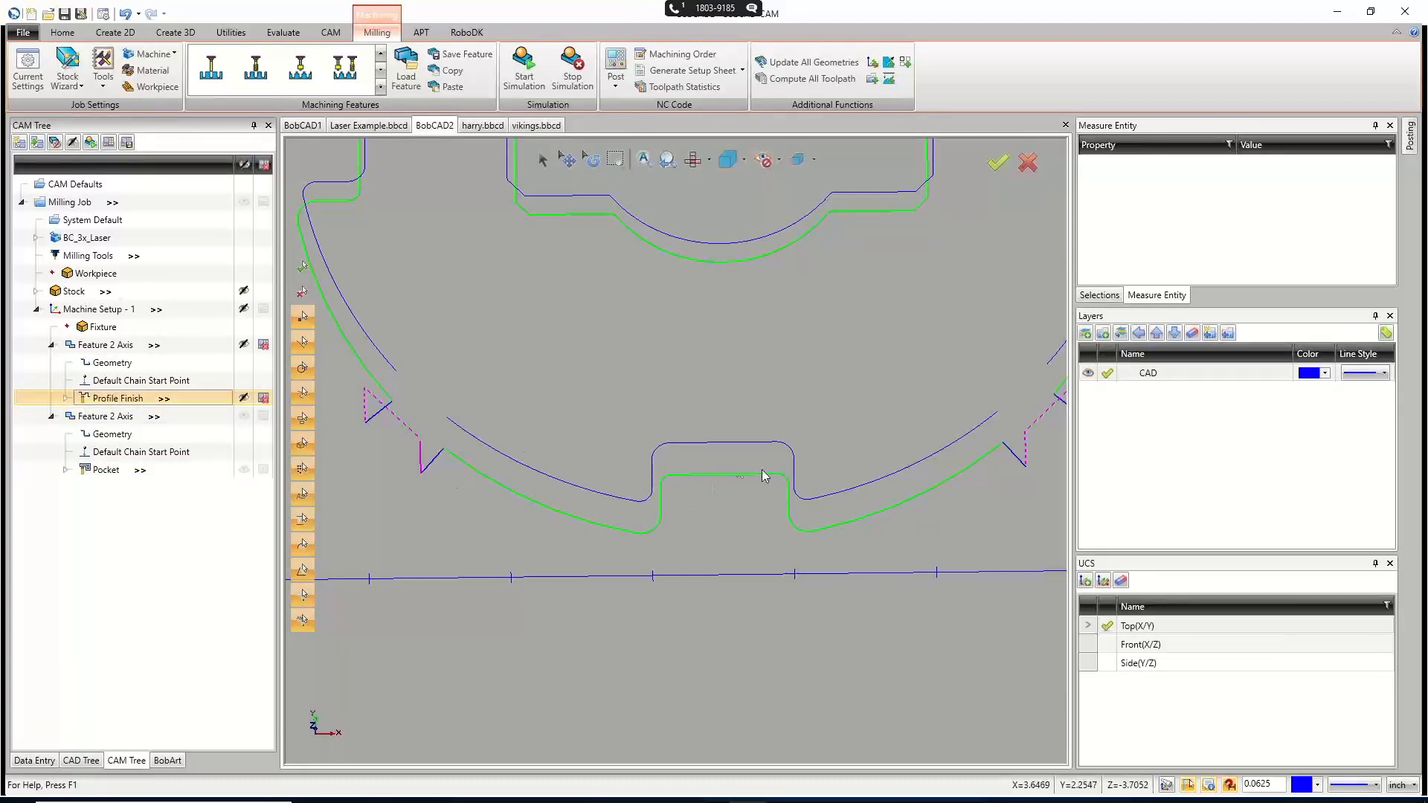
pyautogui.click(693, 160)
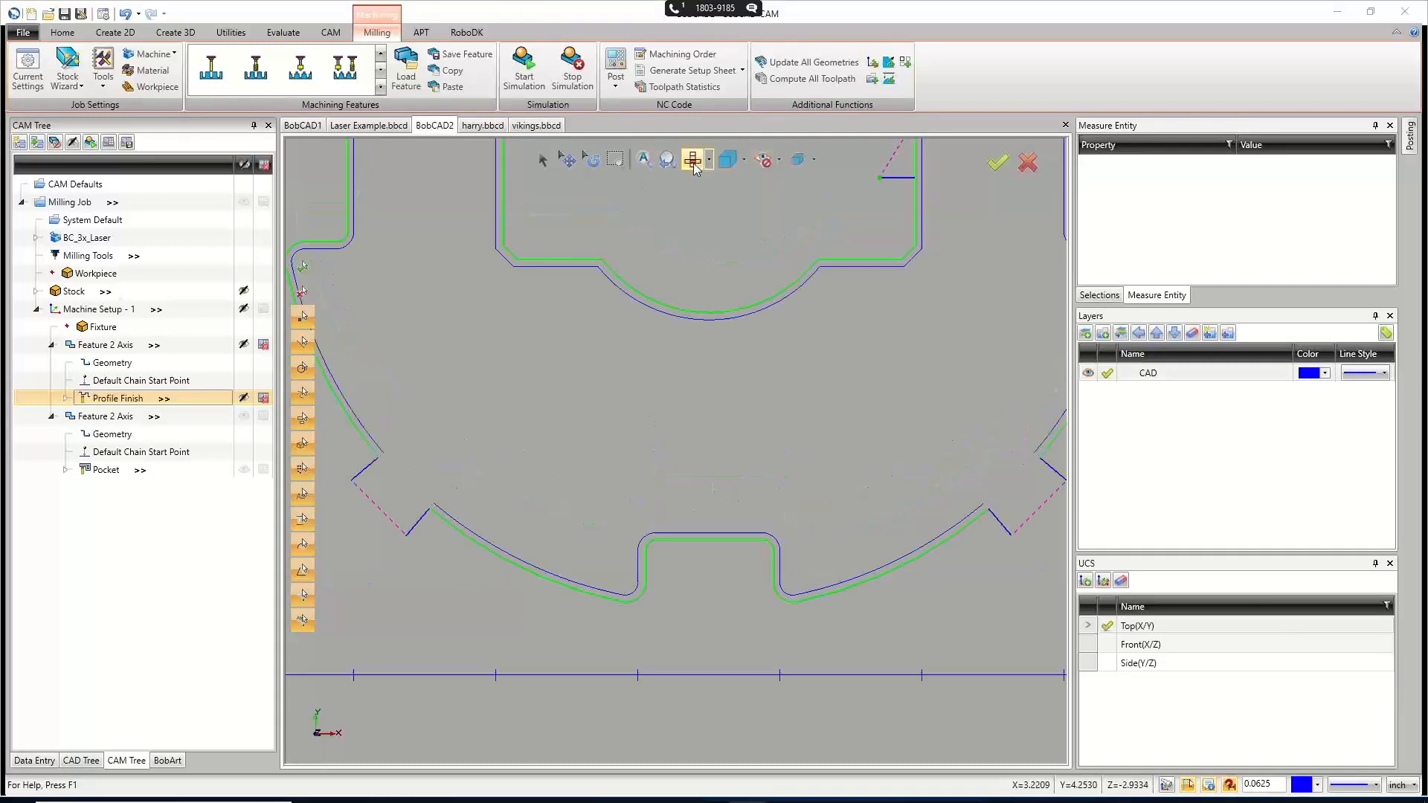
pyautogui.scroll(-2, 673, 288)
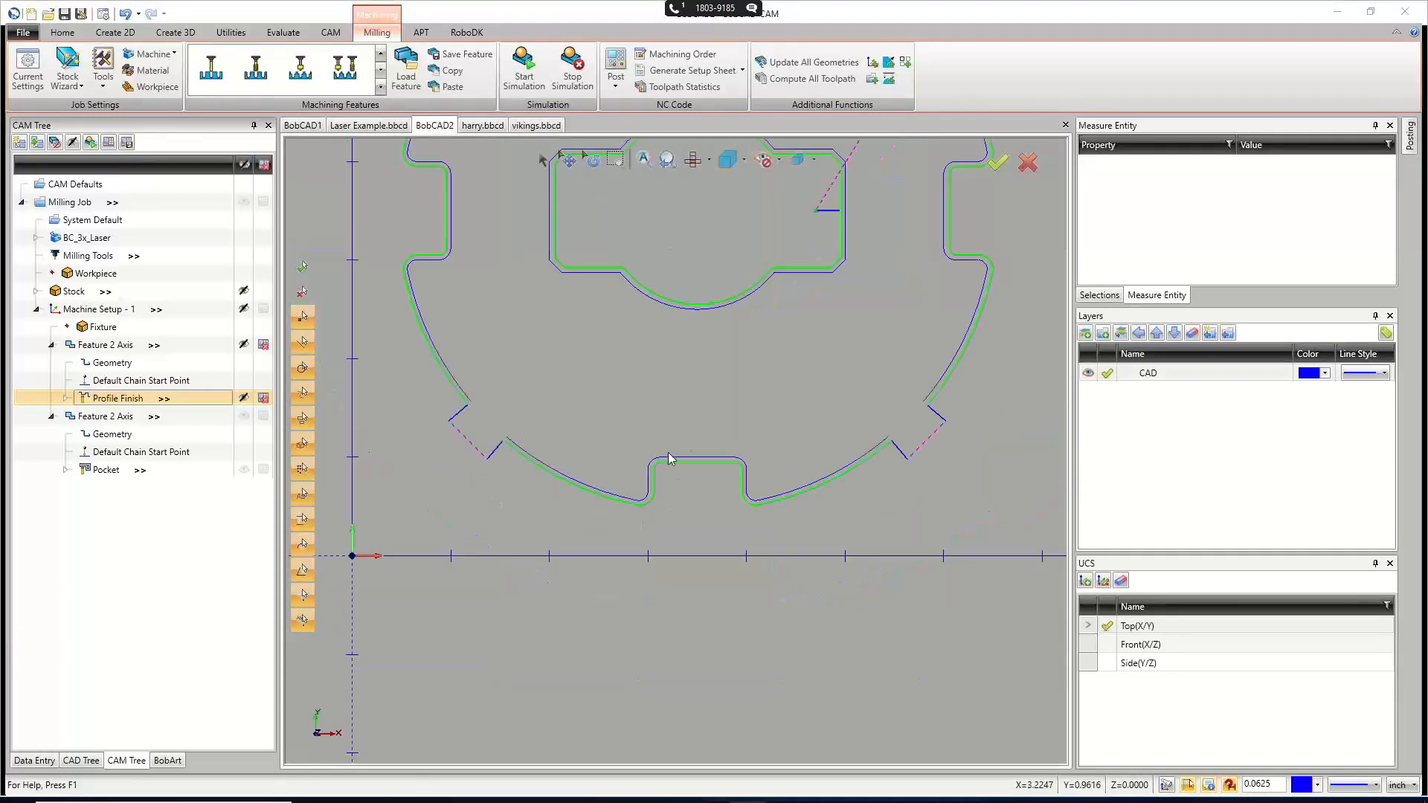
pyautogui.scroll(5, 500, 450)
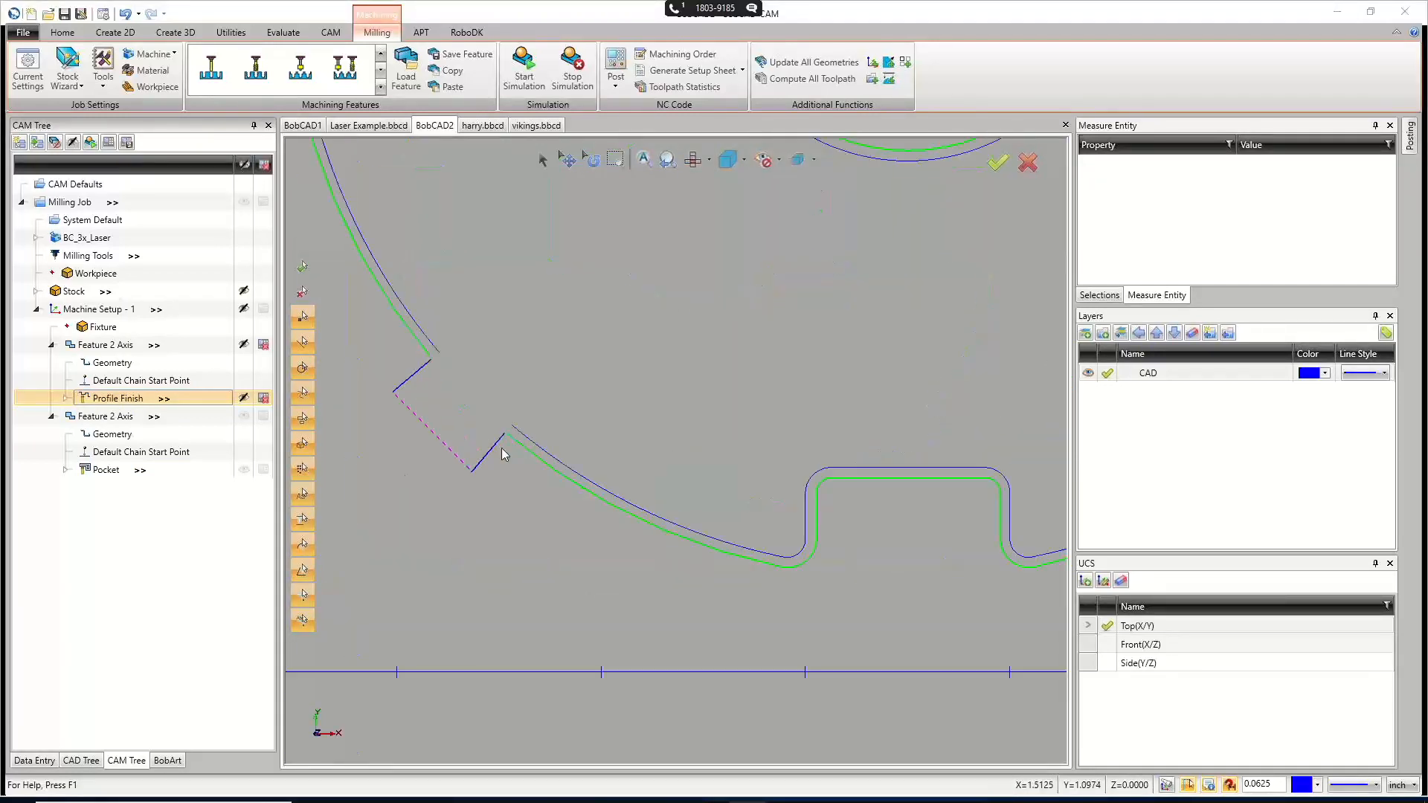
# Draw a four-point Spline Blended curve from the arc end at the profile's lower-left gap outward to X 1.2500, Y 0.5000.
pyautogui.click(116, 32)
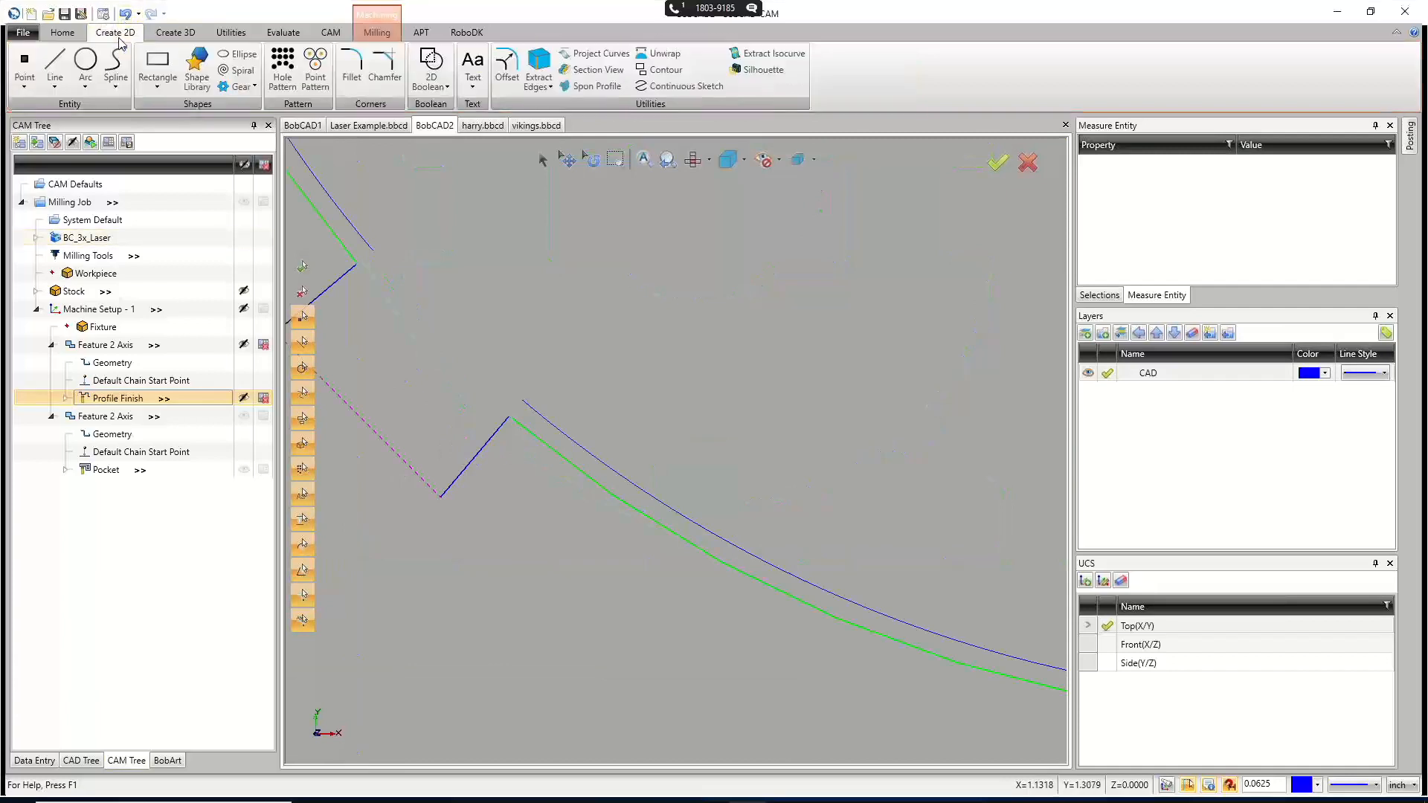
pyautogui.click(117, 67)
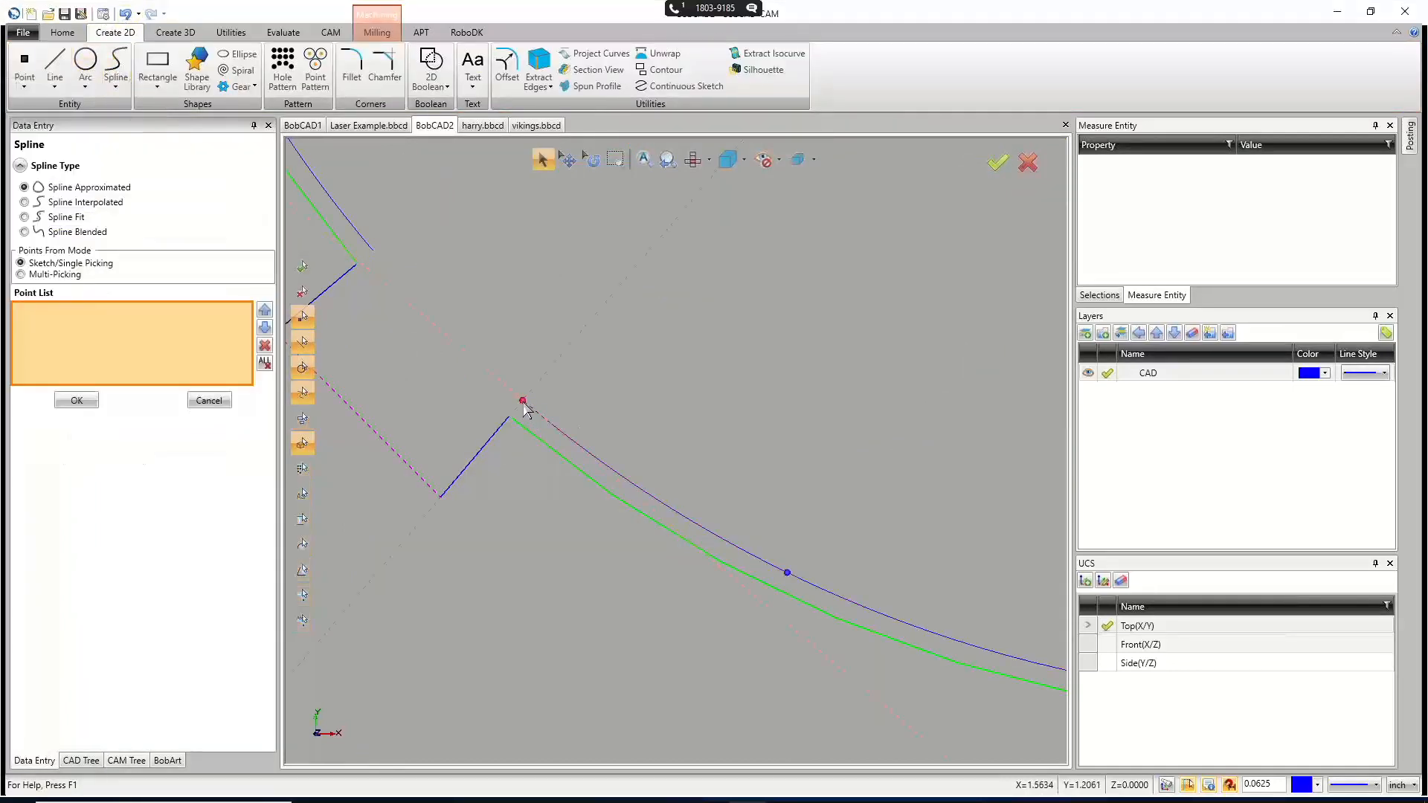
pyautogui.click(524, 402)
pyautogui.click(424, 451)
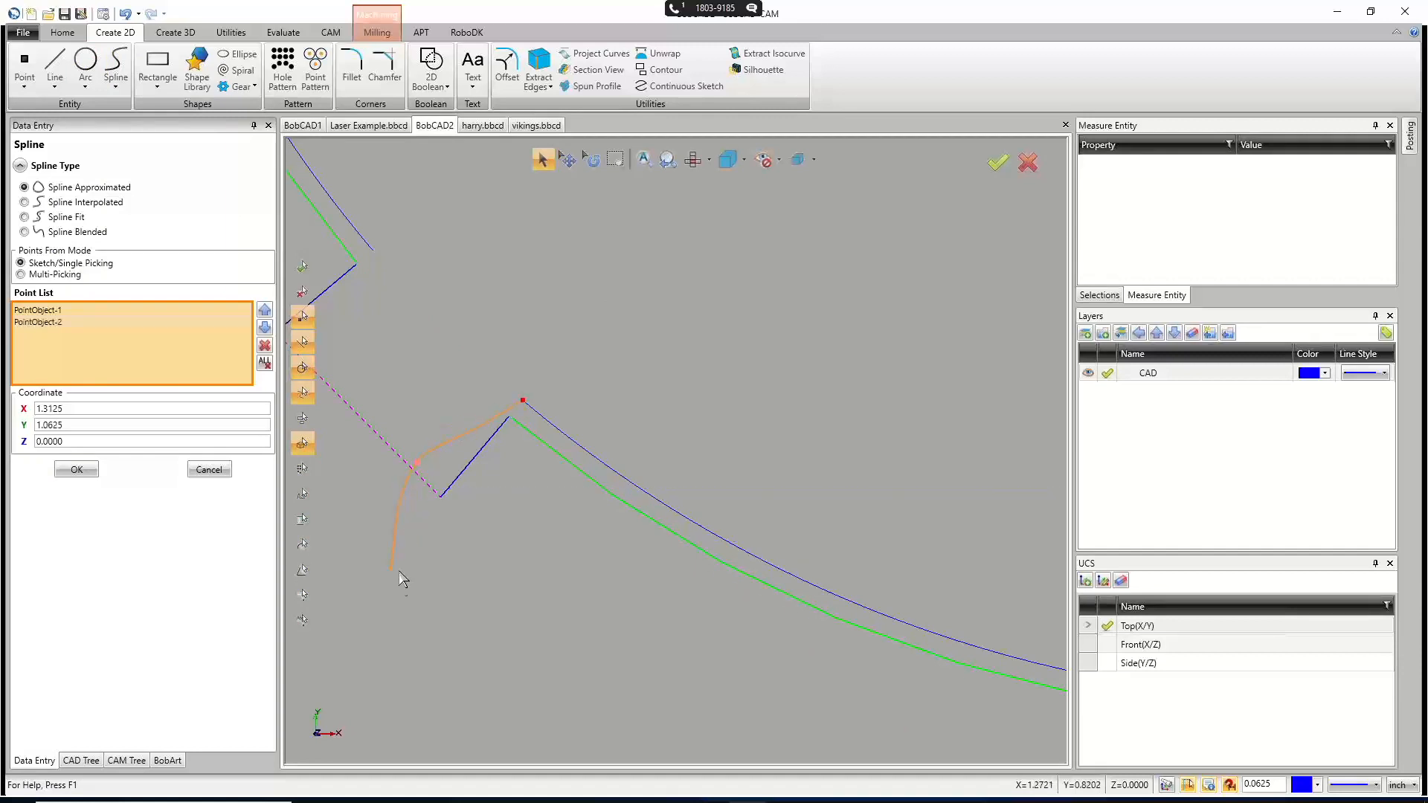
pyautogui.click(409, 594)
pyautogui.click(381, 695)
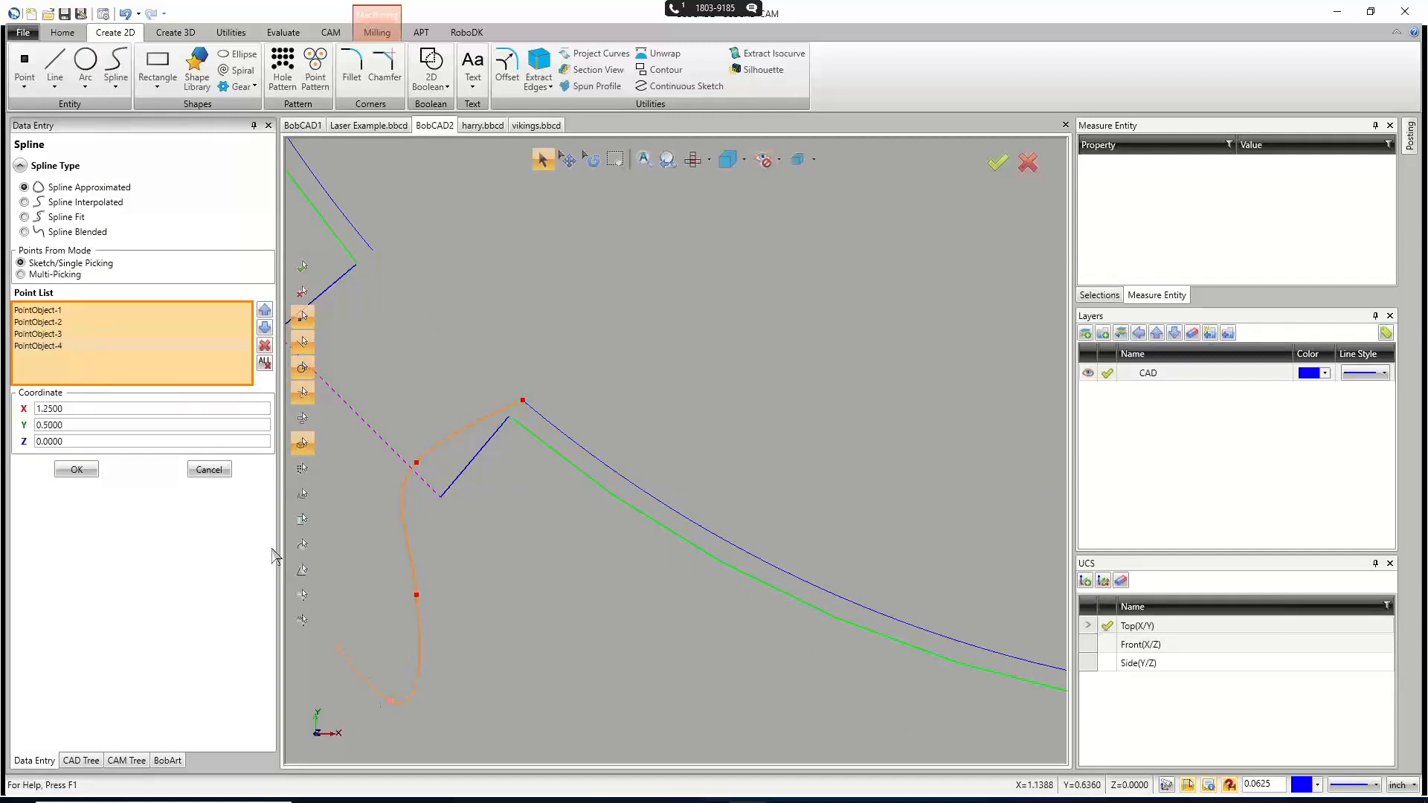
pyautogui.click(55, 233)
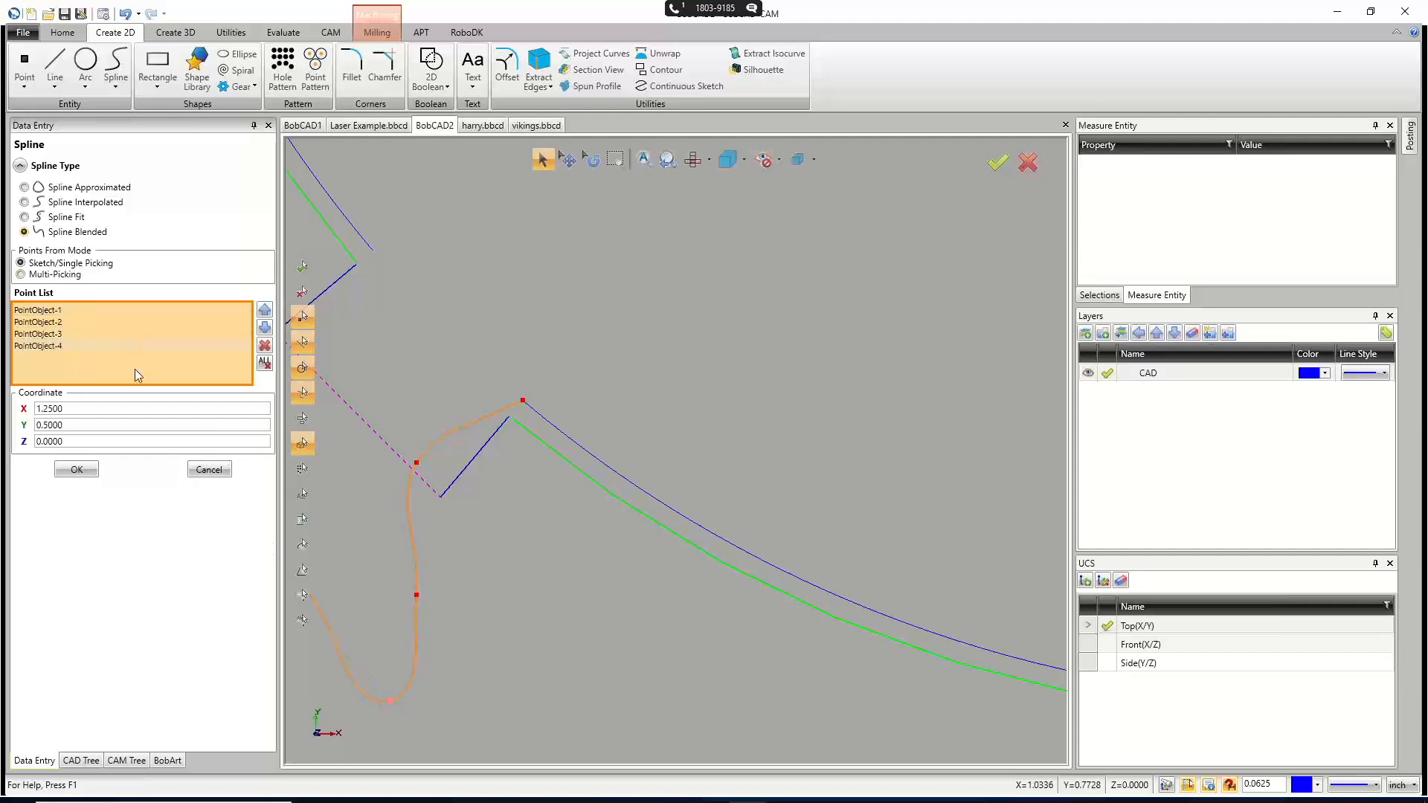
pyautogui.click(77, 470)
# Draw a second four-point blended spline from the arc end at the lower-right gap to X 5.7500, Y 0.6875, and undo both splines.
pyautogui.scroll(-4, 372, 527)
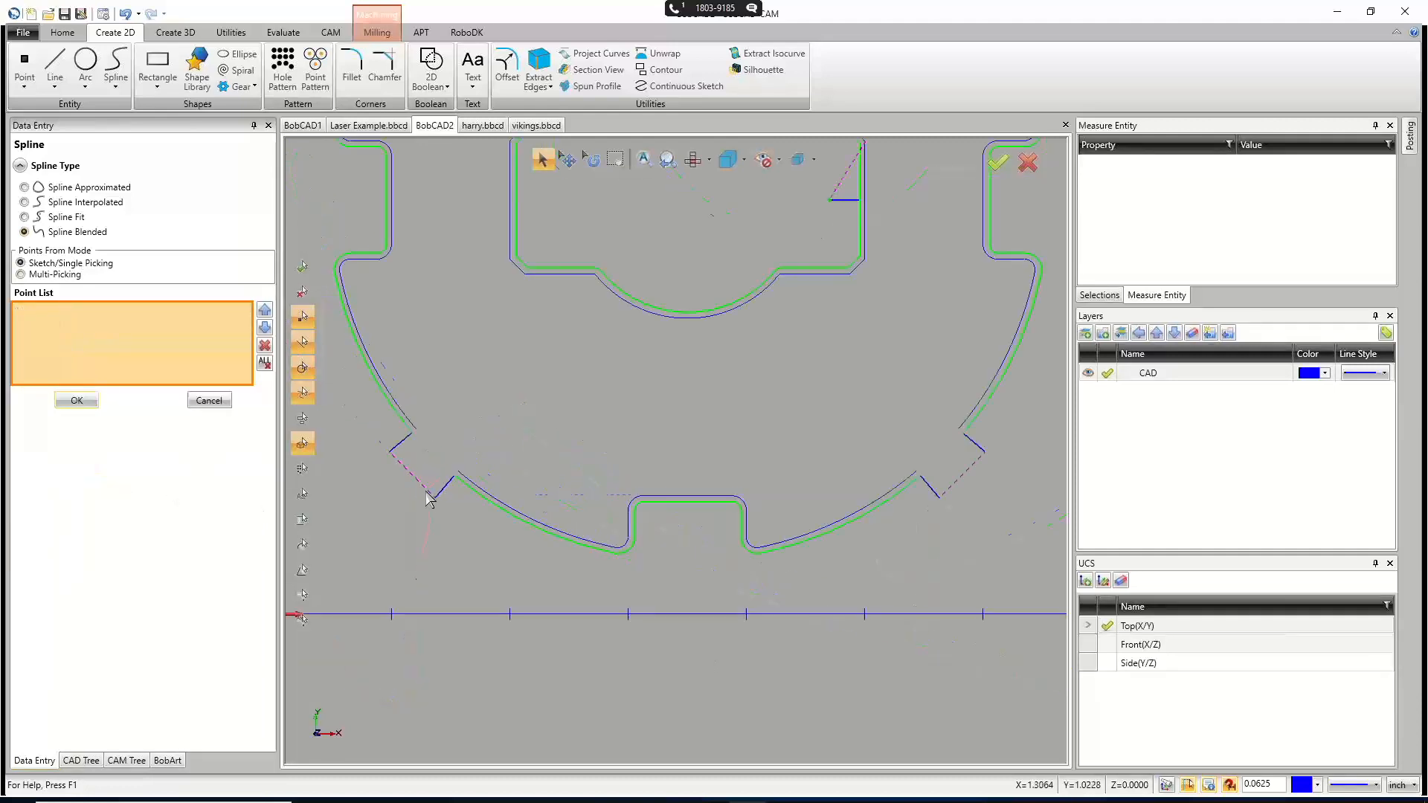
pyautogui.scroll(5, 886, 428)
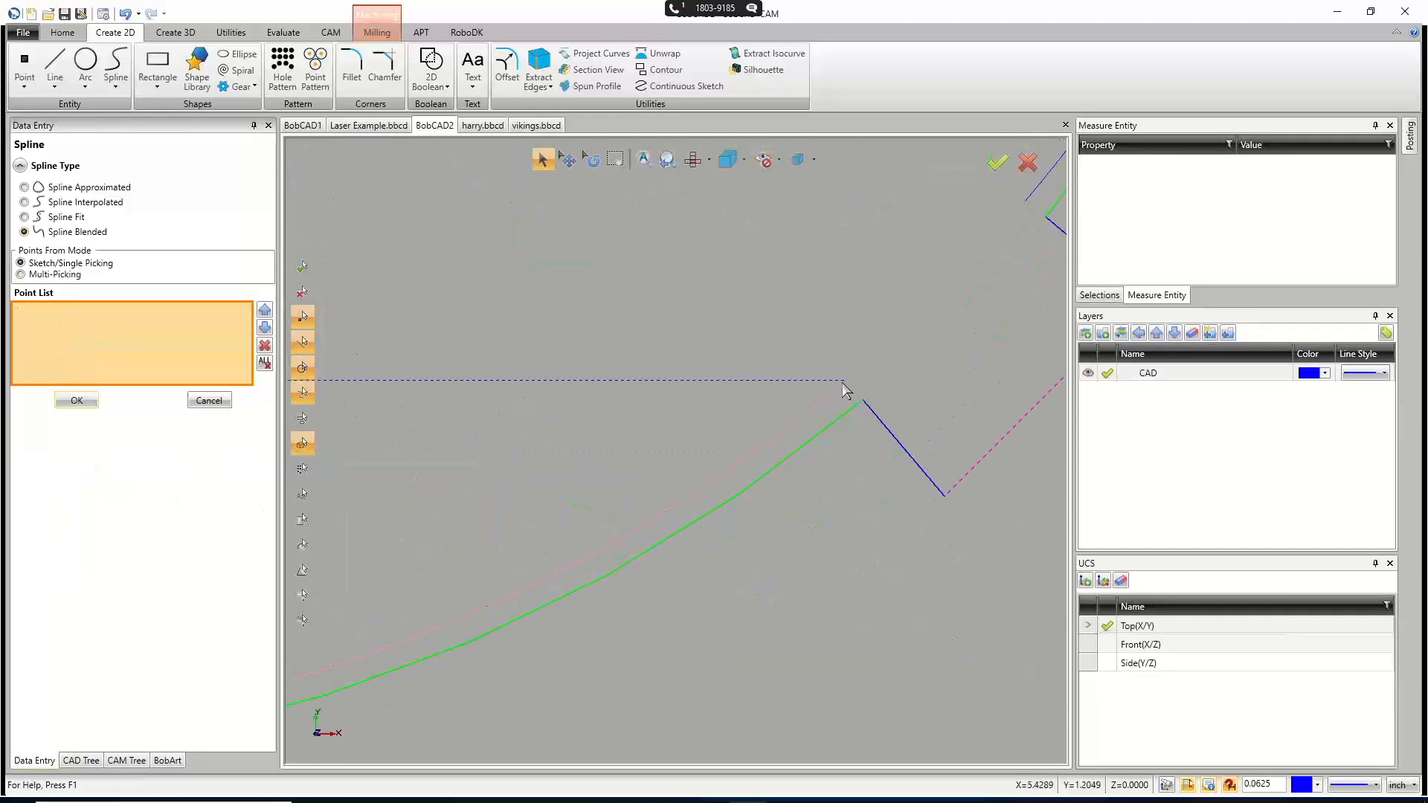
pyautogui.click(847, 383)
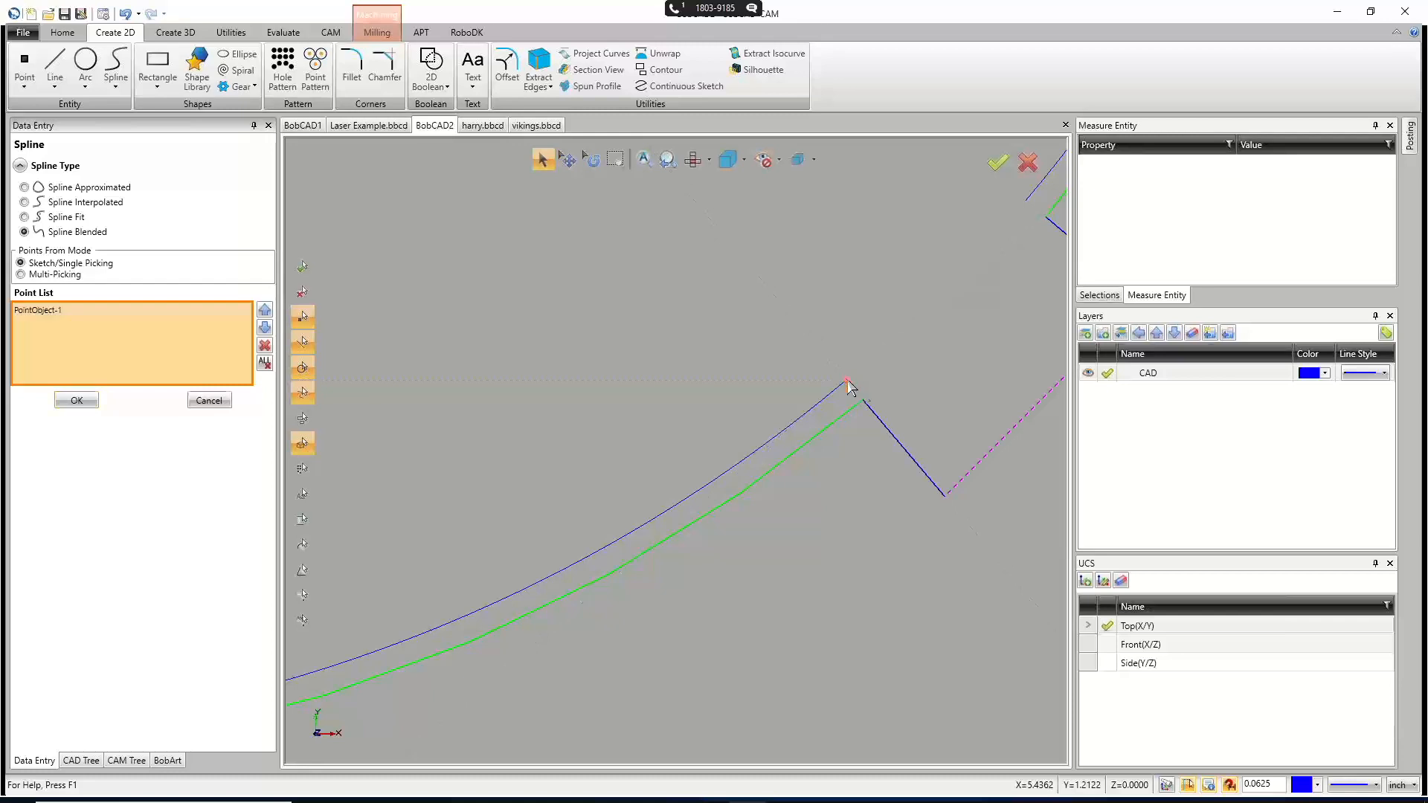
pyautogui.click(915, 523)
pyautogui.click(1005, 642)
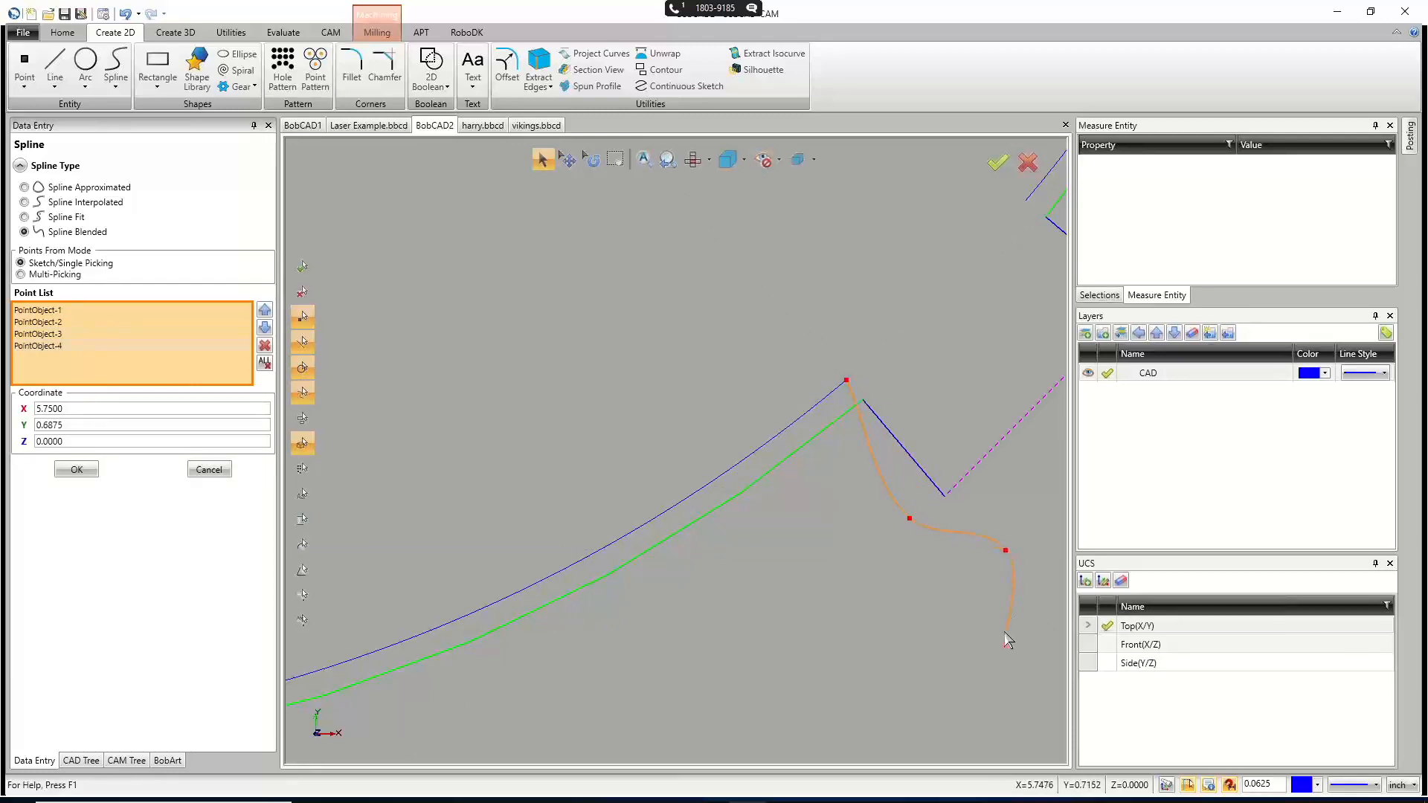
pyautogui.rightClick(930, 607)
pyautogui.click(993, 394)
pyautogui.scroll(-3, 962, 375)
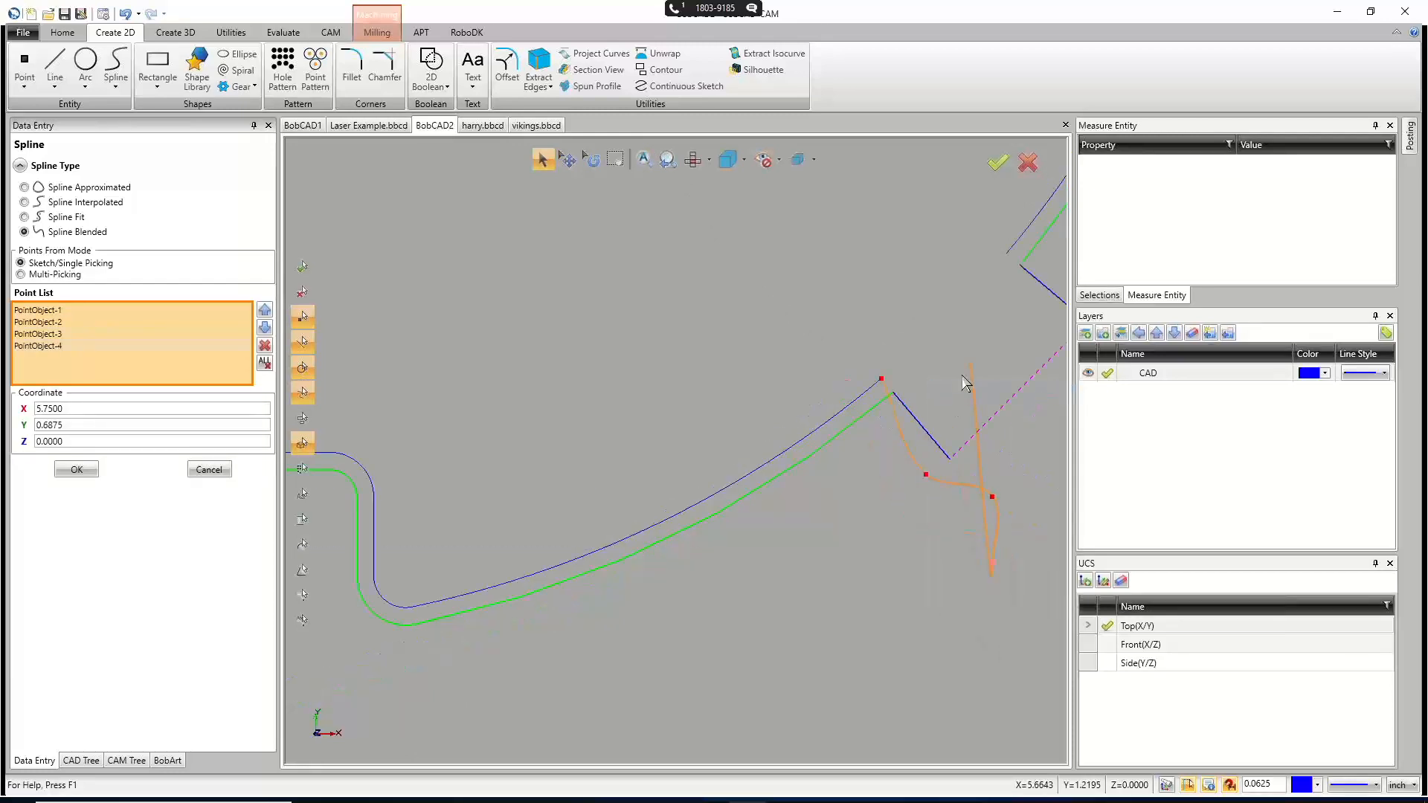
pyautogui.scroll(-1, 886, 421)
pyautogui.scroll(2, 682, 445)
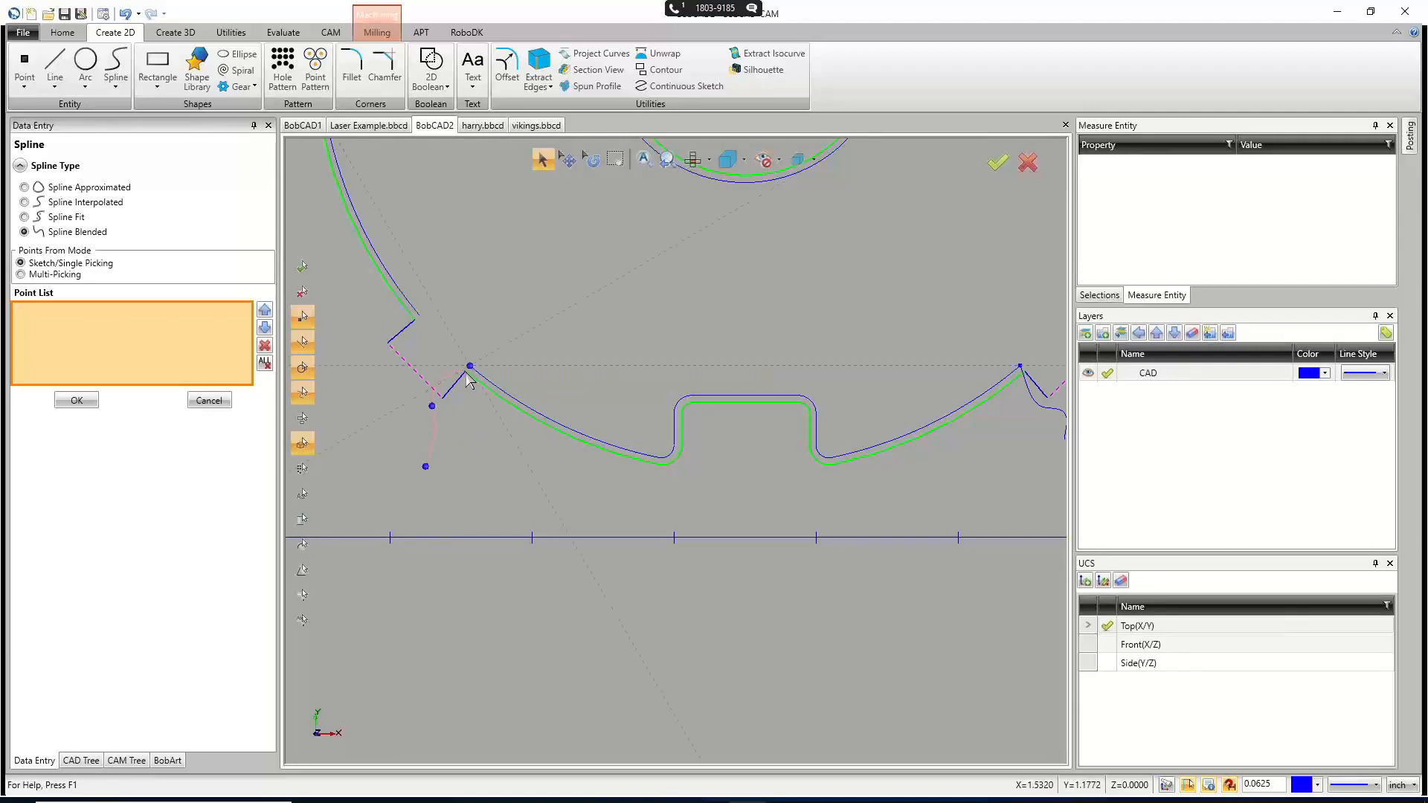
pyautogui.click(125, 14)
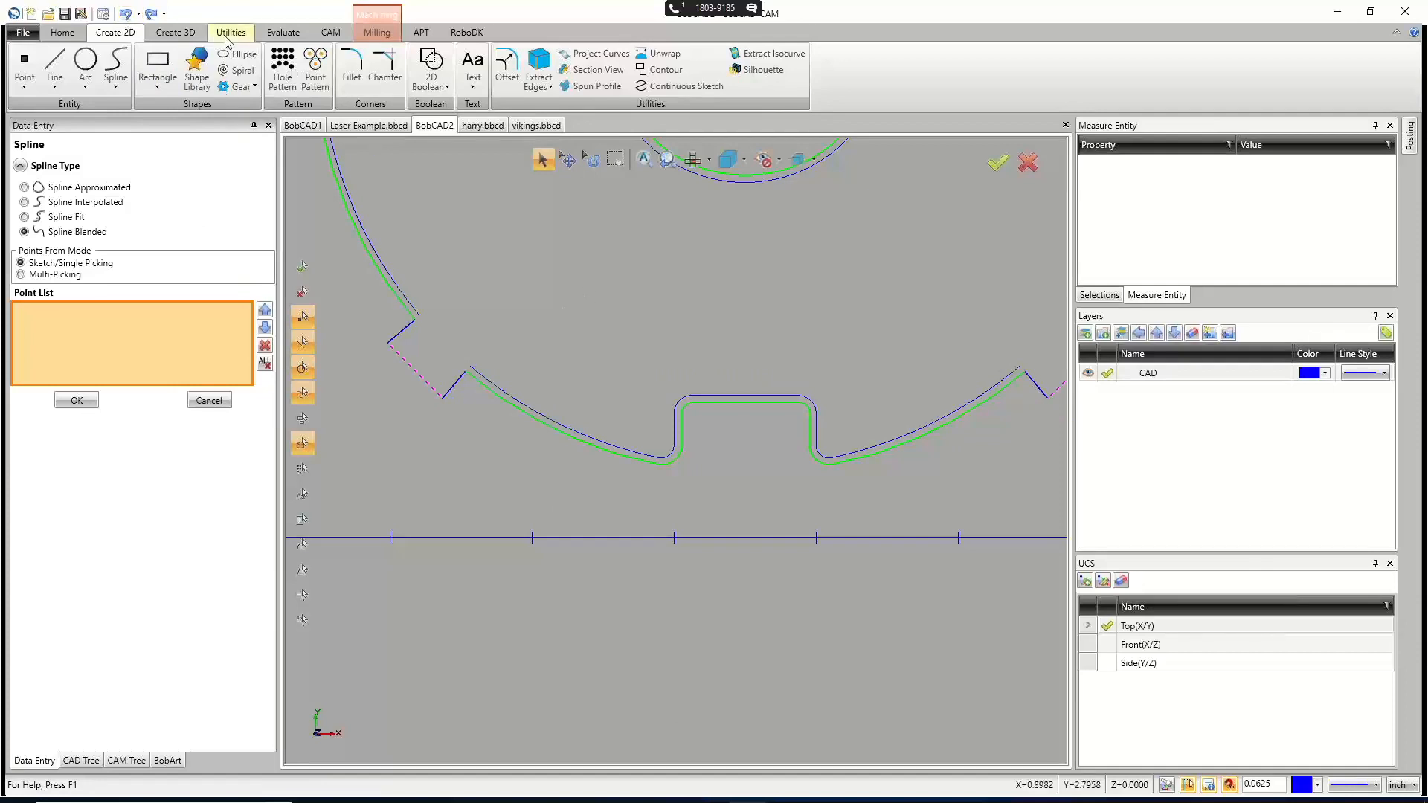
pyautogui.hotkey('ctrl', 'y')
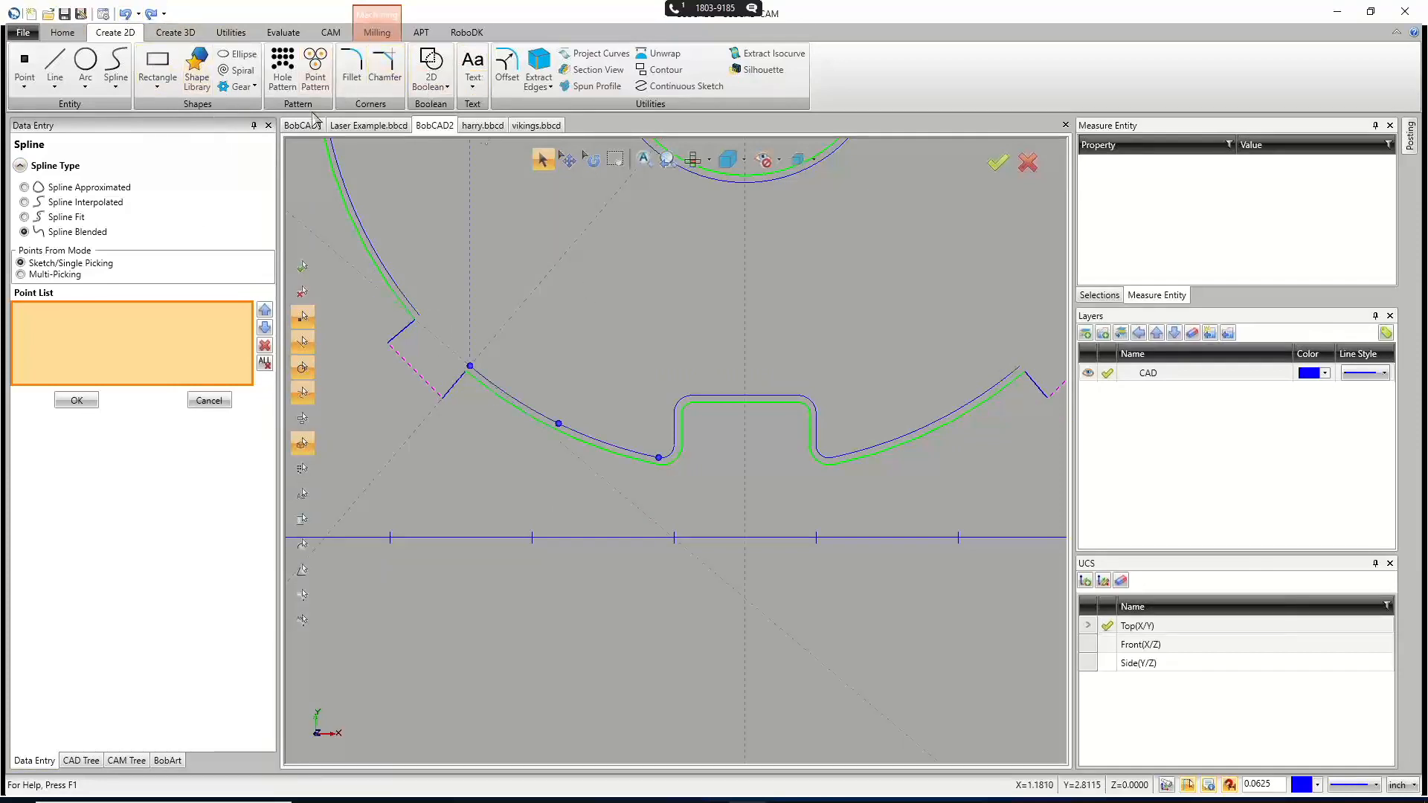
# Offset the chain along the profile's lower section, including the notch, outward by 0.05 with the Left direction.
pyautogui.click(507, 70)
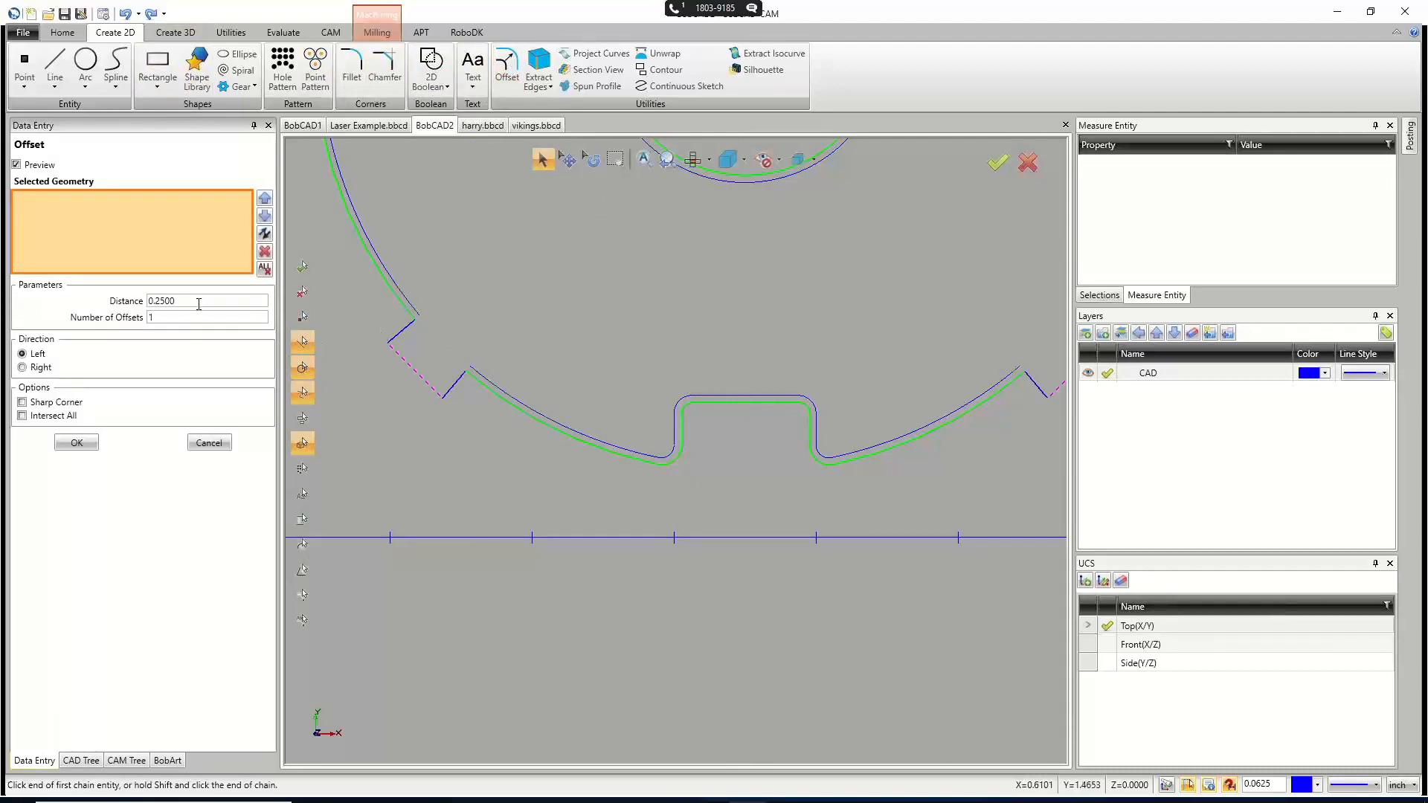
pyautogui.click(127, 760)
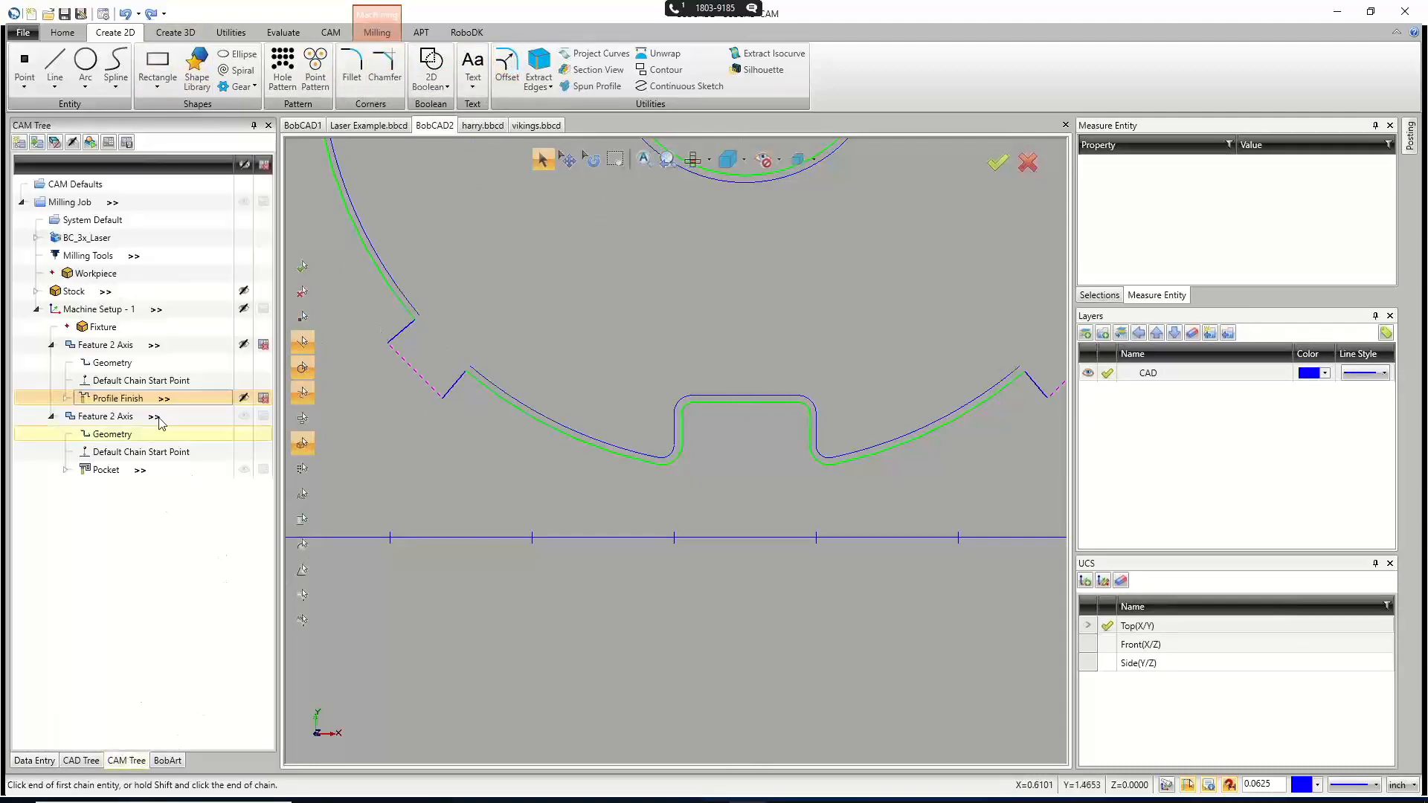
pyautogui.rightClick(107, 343)
pyautogui.click(97, 399)
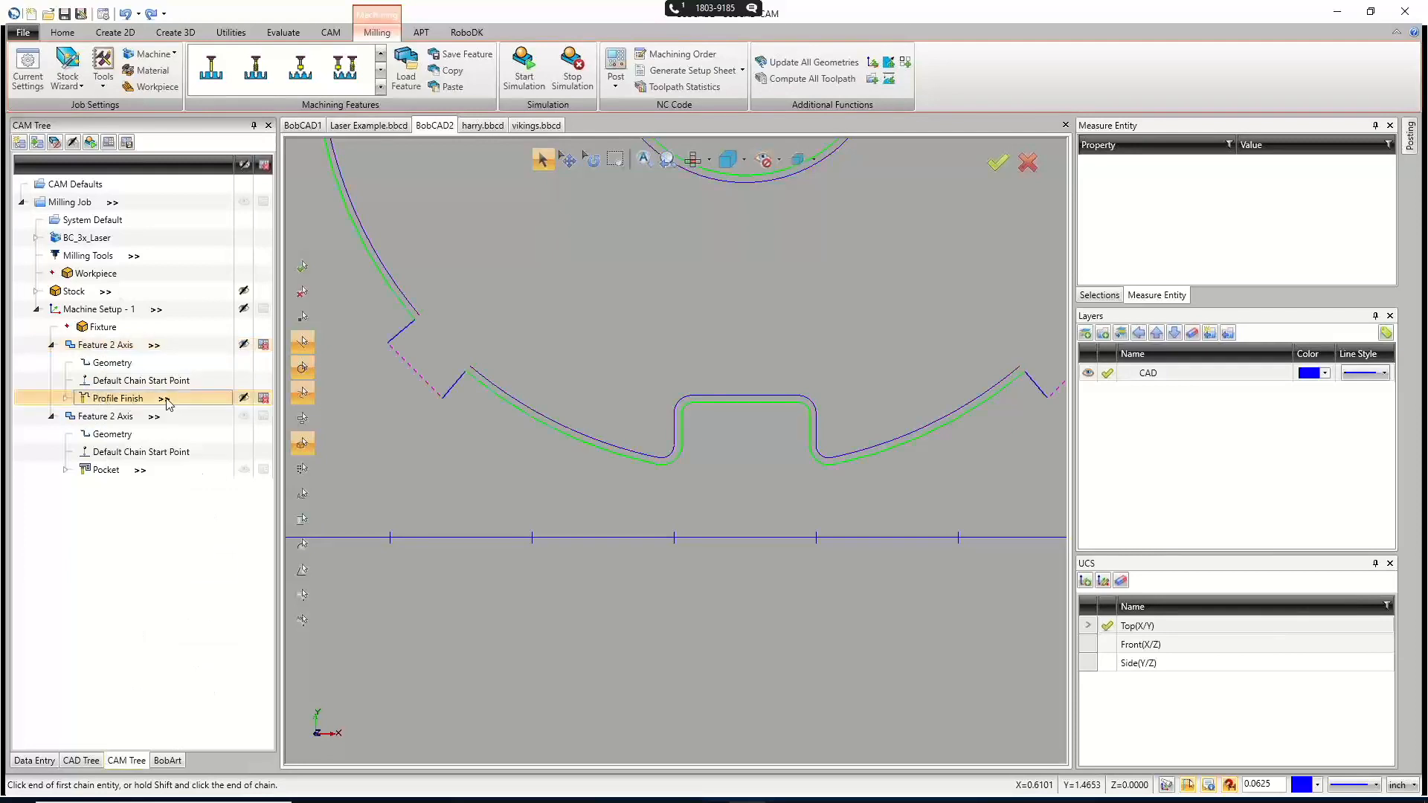
pyautogui.moveTo(167, 403)
pyautogui.click(34, 760)
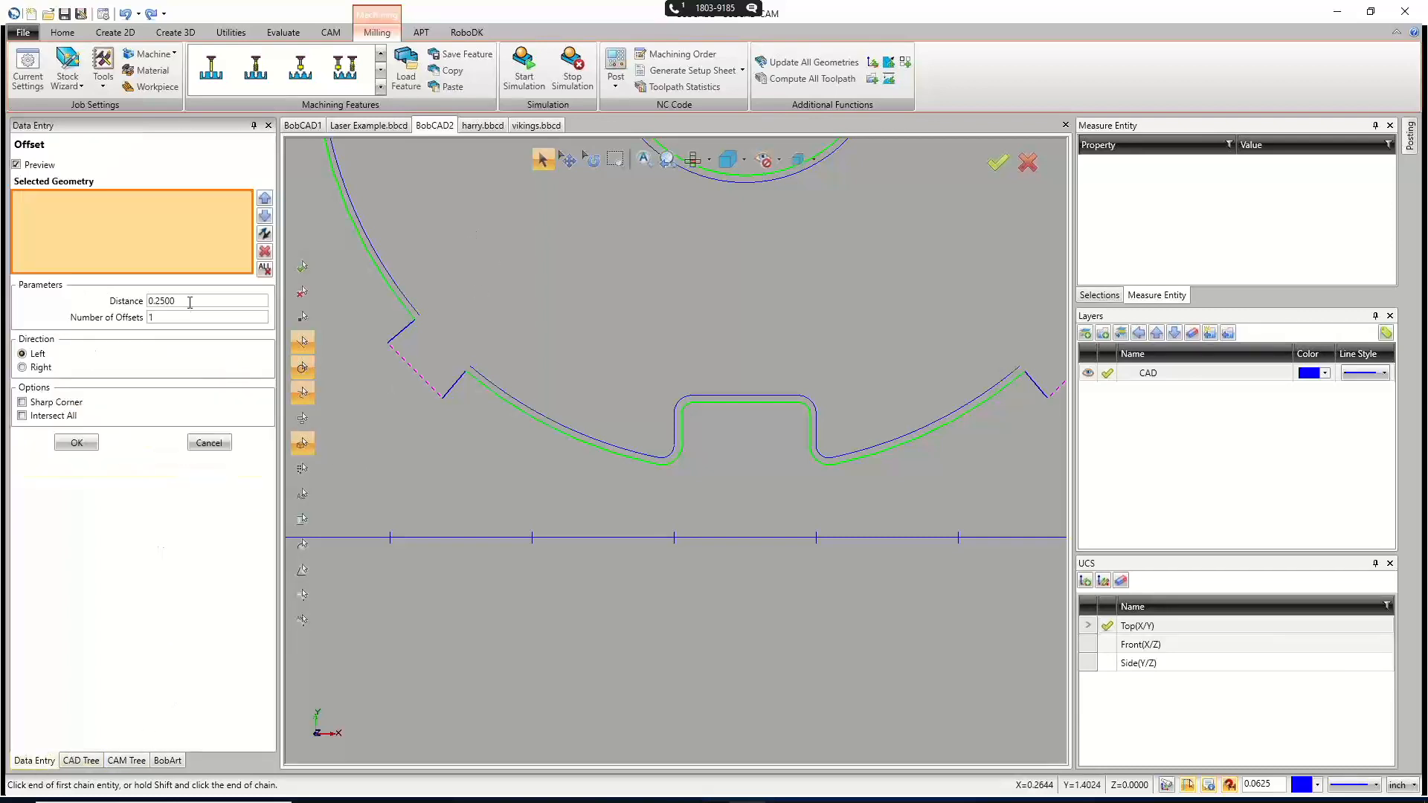
pyautogui.moveTo(190, 301); pyautogui.dragTo(123, 305)
pyautogui.write('.05')
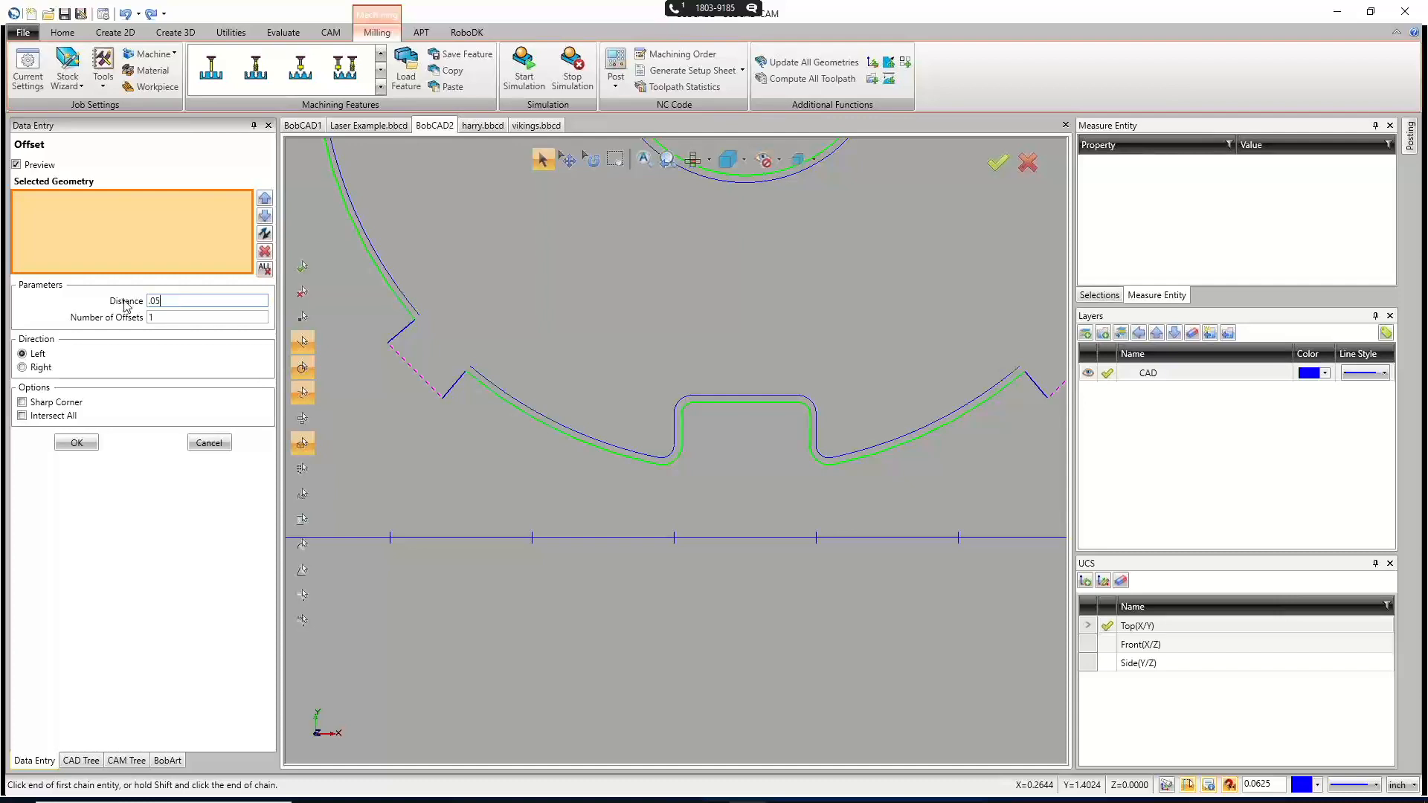
pyautogui.click(476, 377)
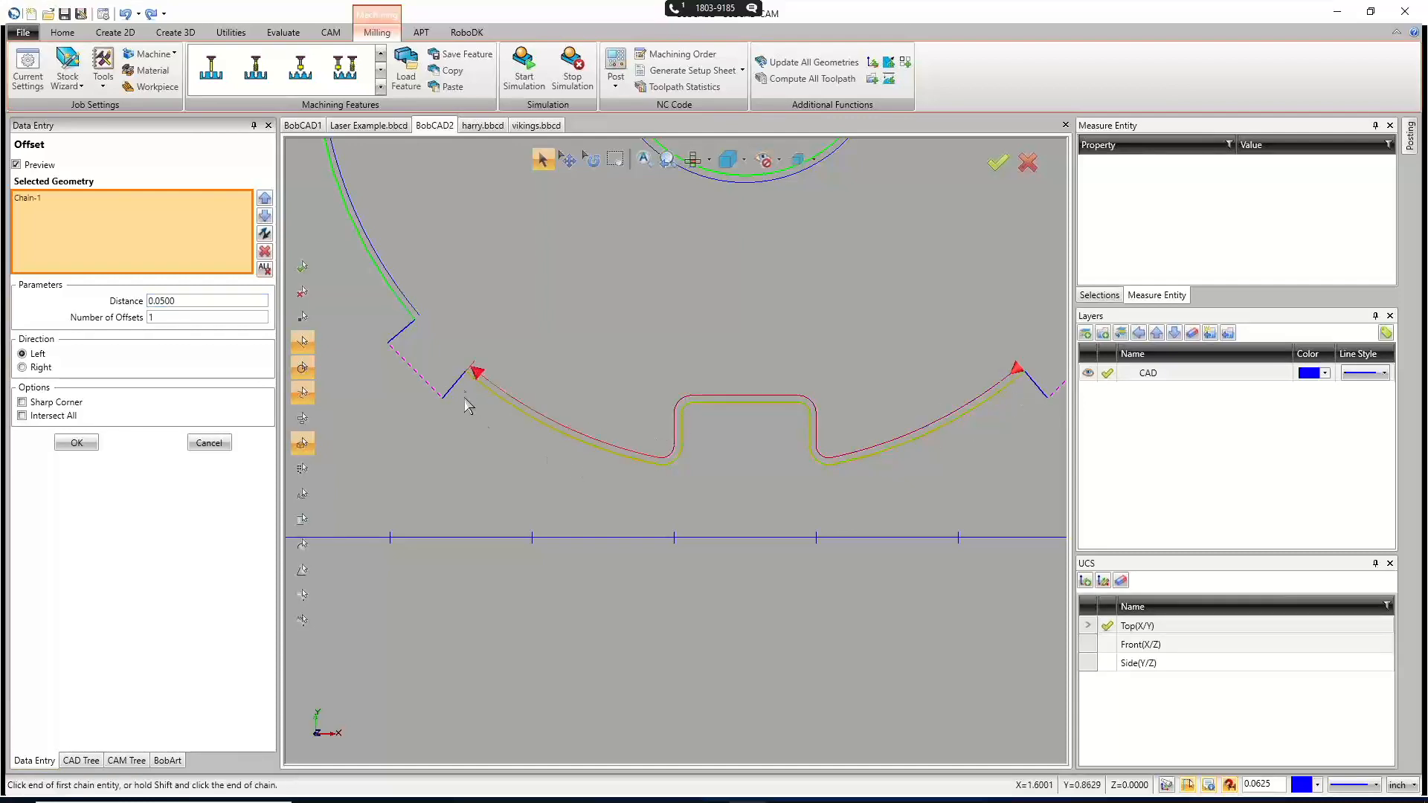
pyautogui.click(77, 442)
pyautogui.click(209, 443)
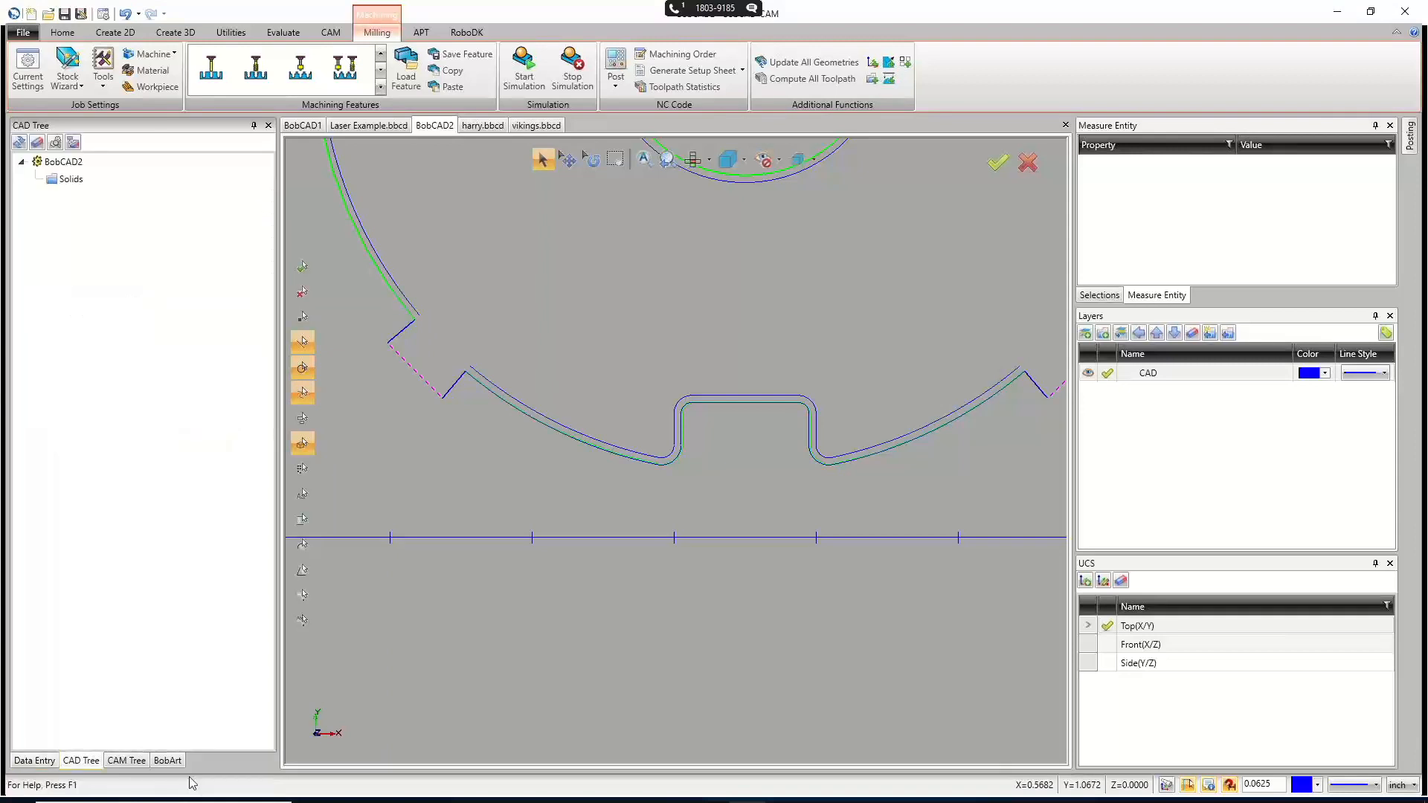
# Draw a three-point Spline Blended curve from the offset chain's left end outward to X 1.1875, Y 0.8125.
pyautogui.click(126, 760)
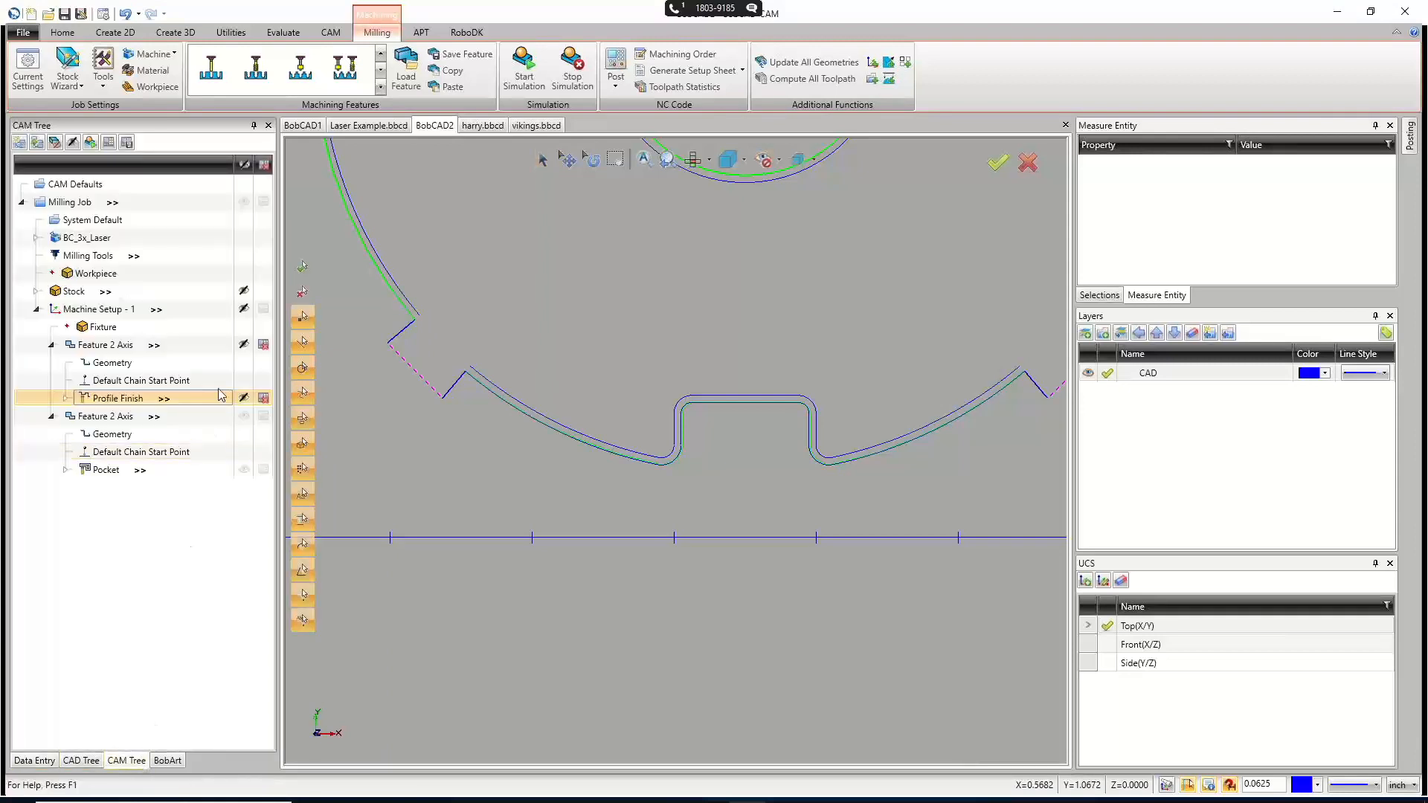
pyautogui.click(125, 277)
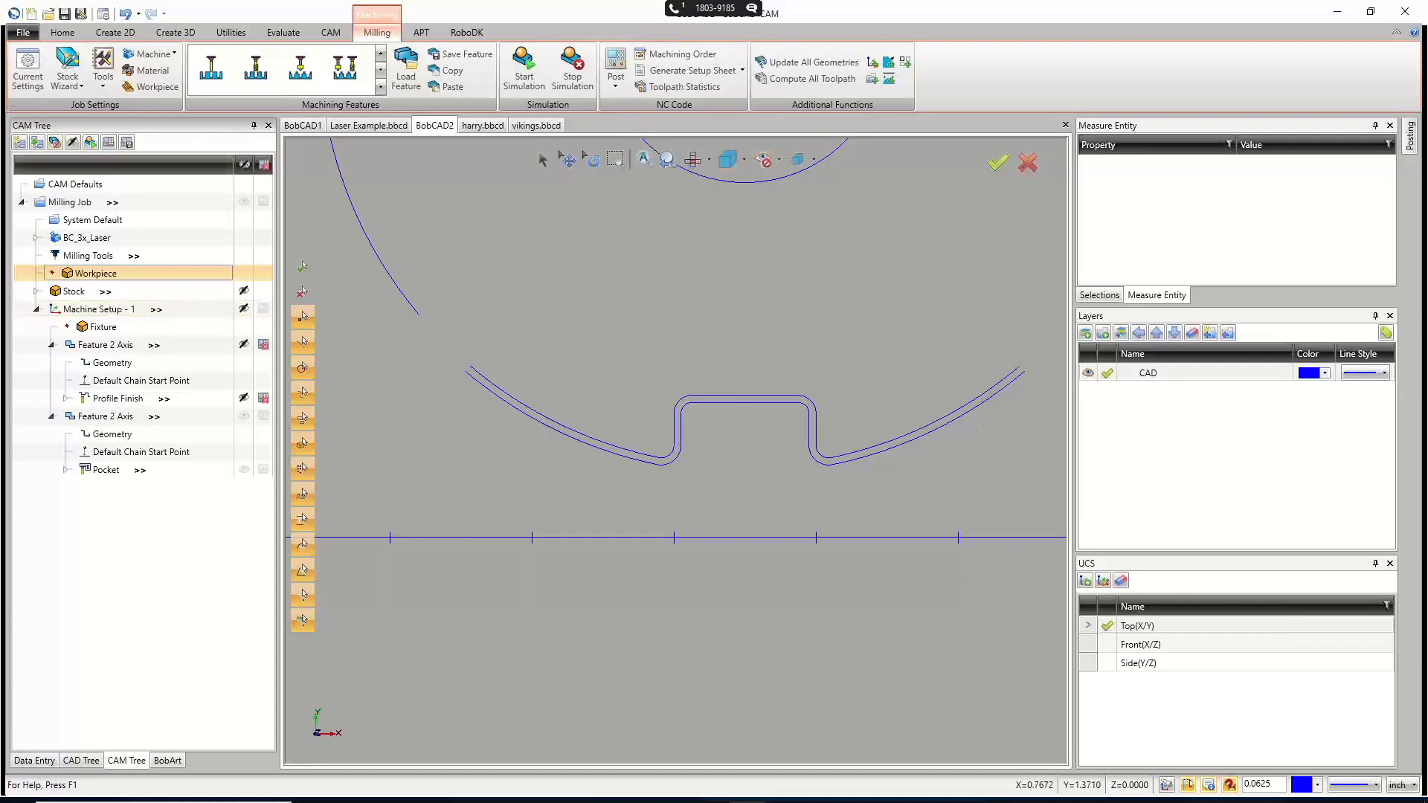
pyautogui.click(116, 32)
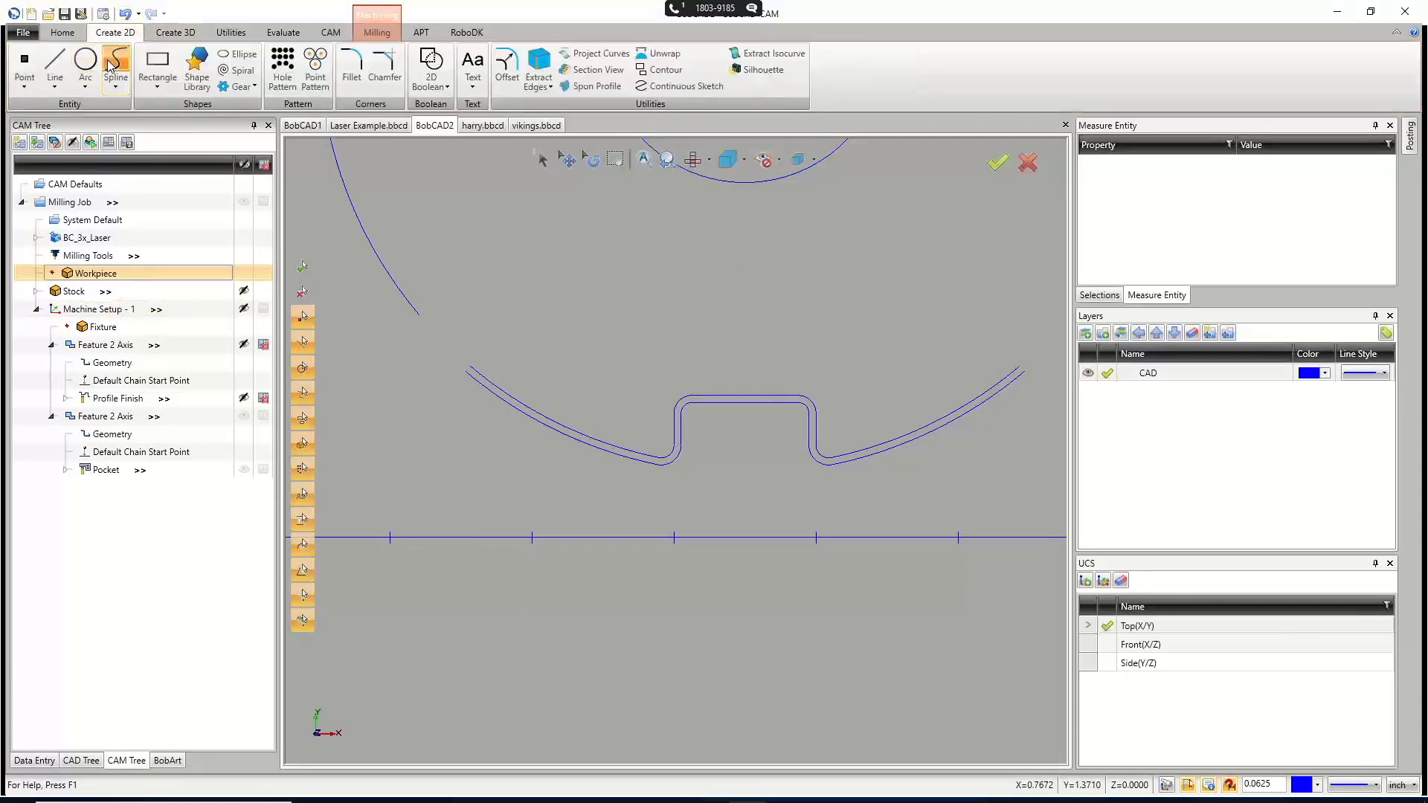
pyautogui.click(111, 66)
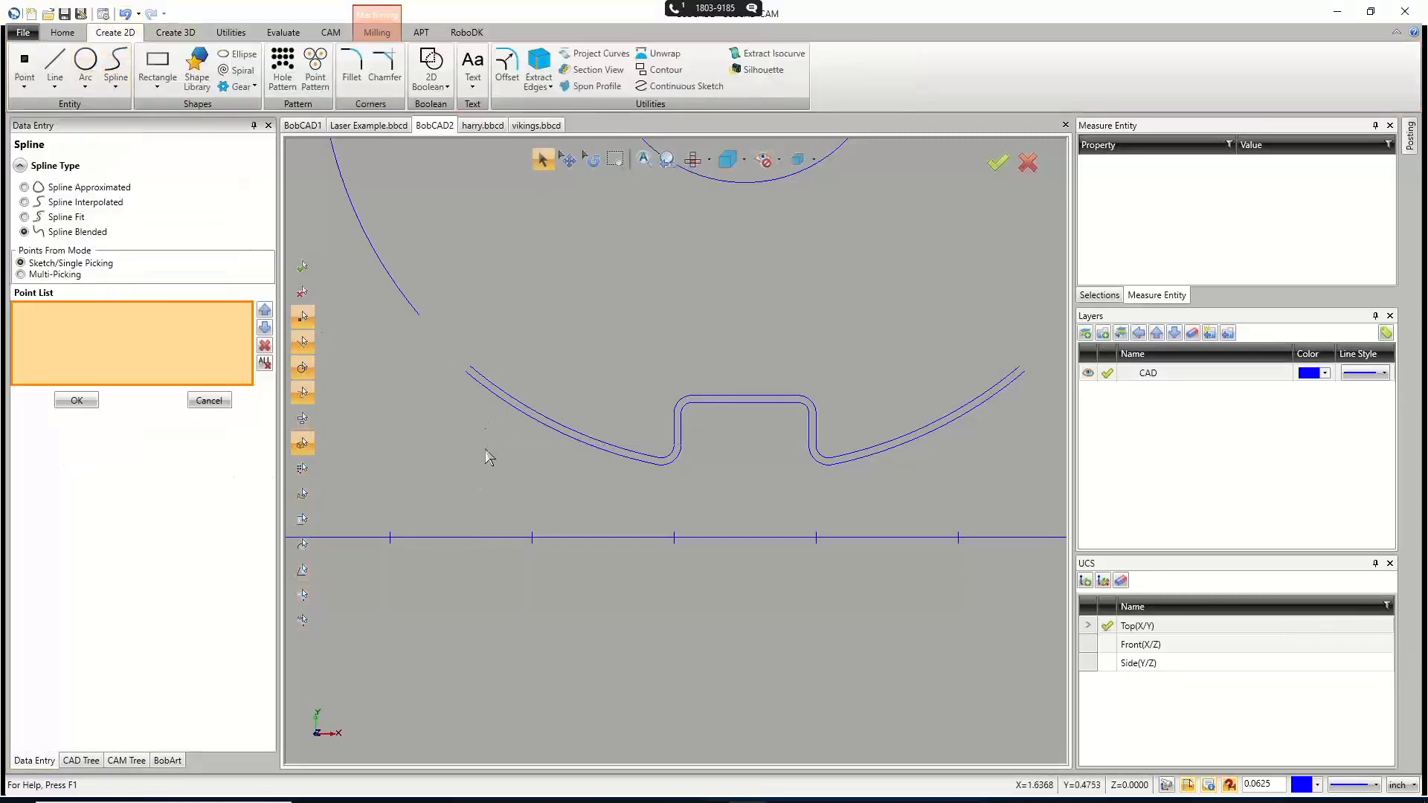
pyautogui.click(466, 371)
pyautogui.click(425, 378)
pyautogui.click(417, 421)
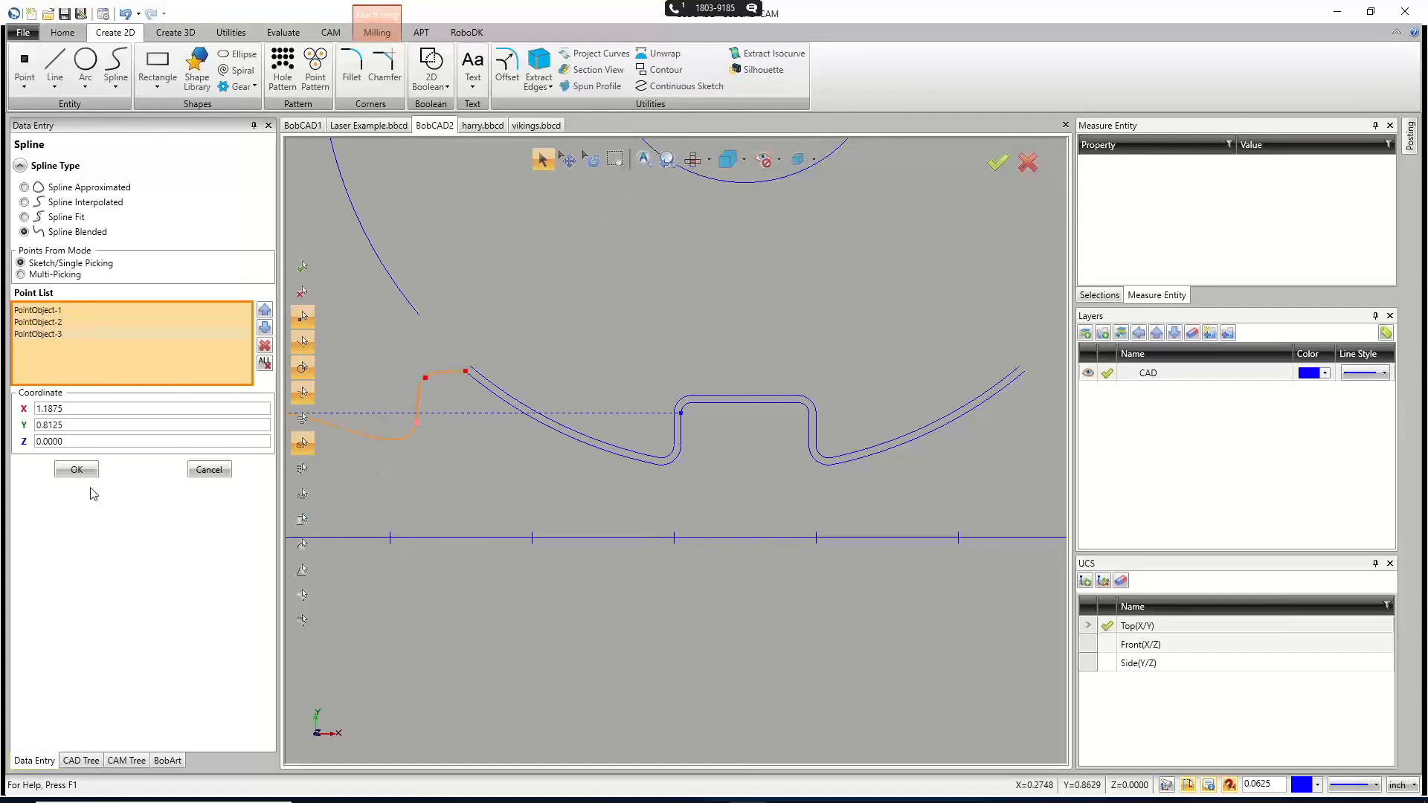
pyautogui.click(76, 469)
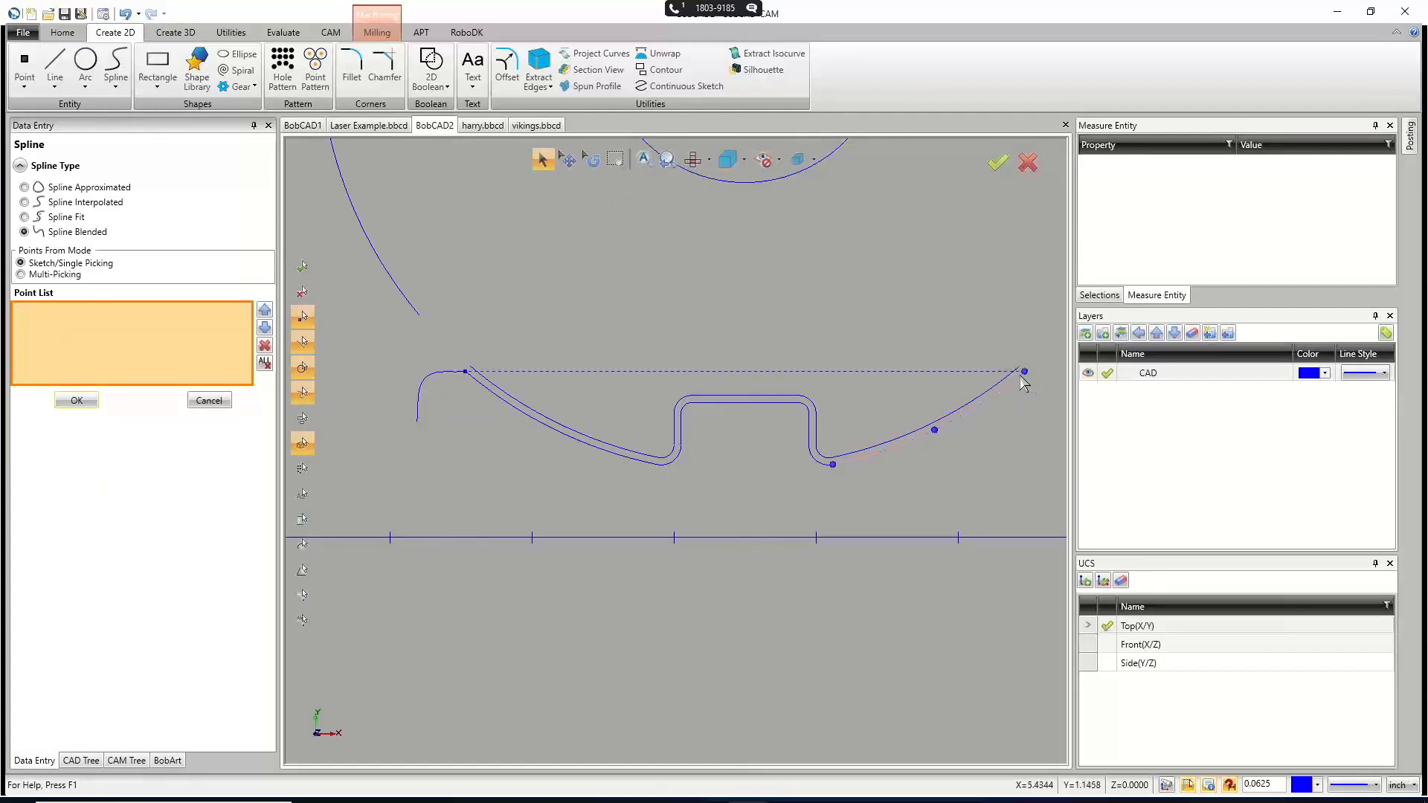
# Draw a matching three-point blended spline from the offset chain's right end to X 5.4375, Y 0.7500.
pyautogui.click(1025, 371)
pyautogui.click(1037, 402)
pyautogui.click(1021, 430)
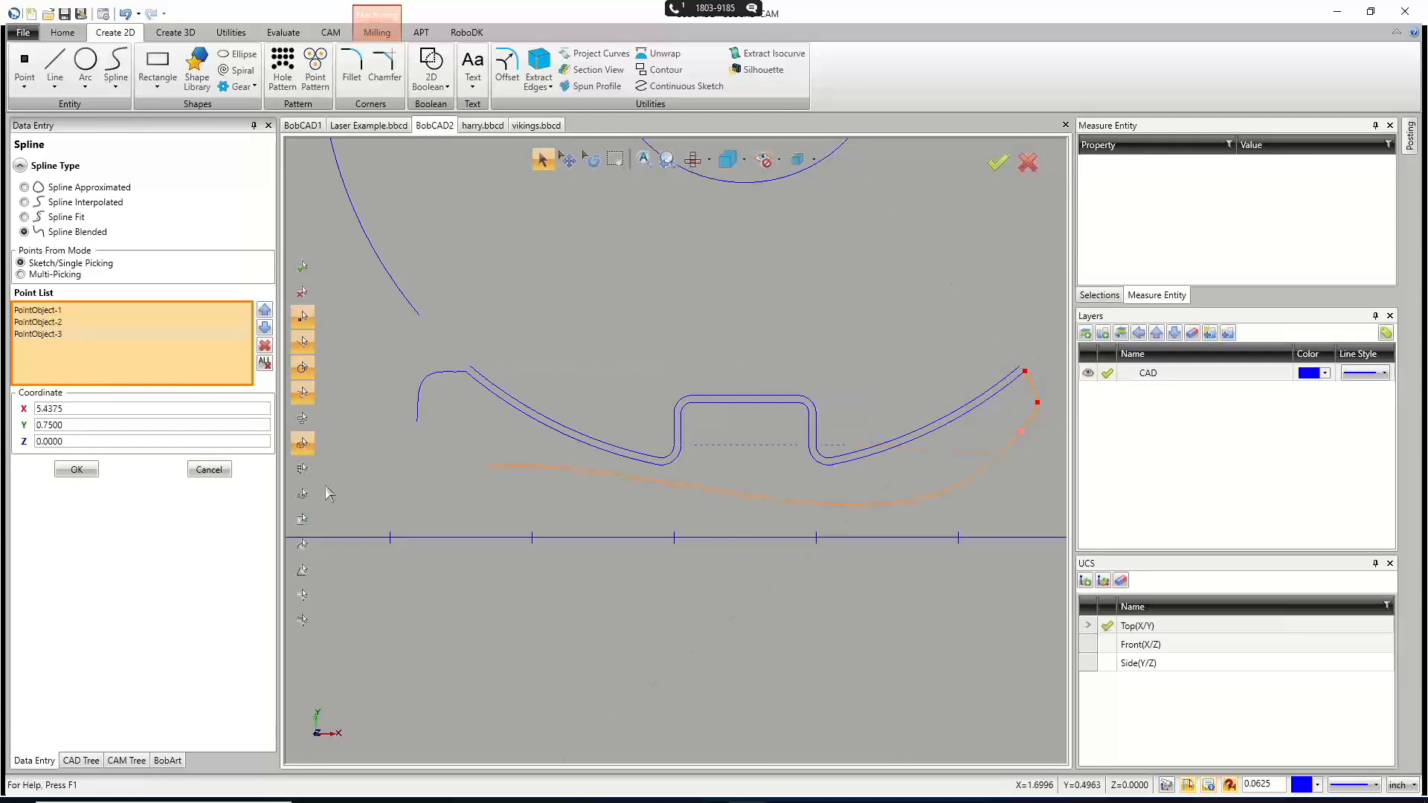
pyautogui.click(77, 469)
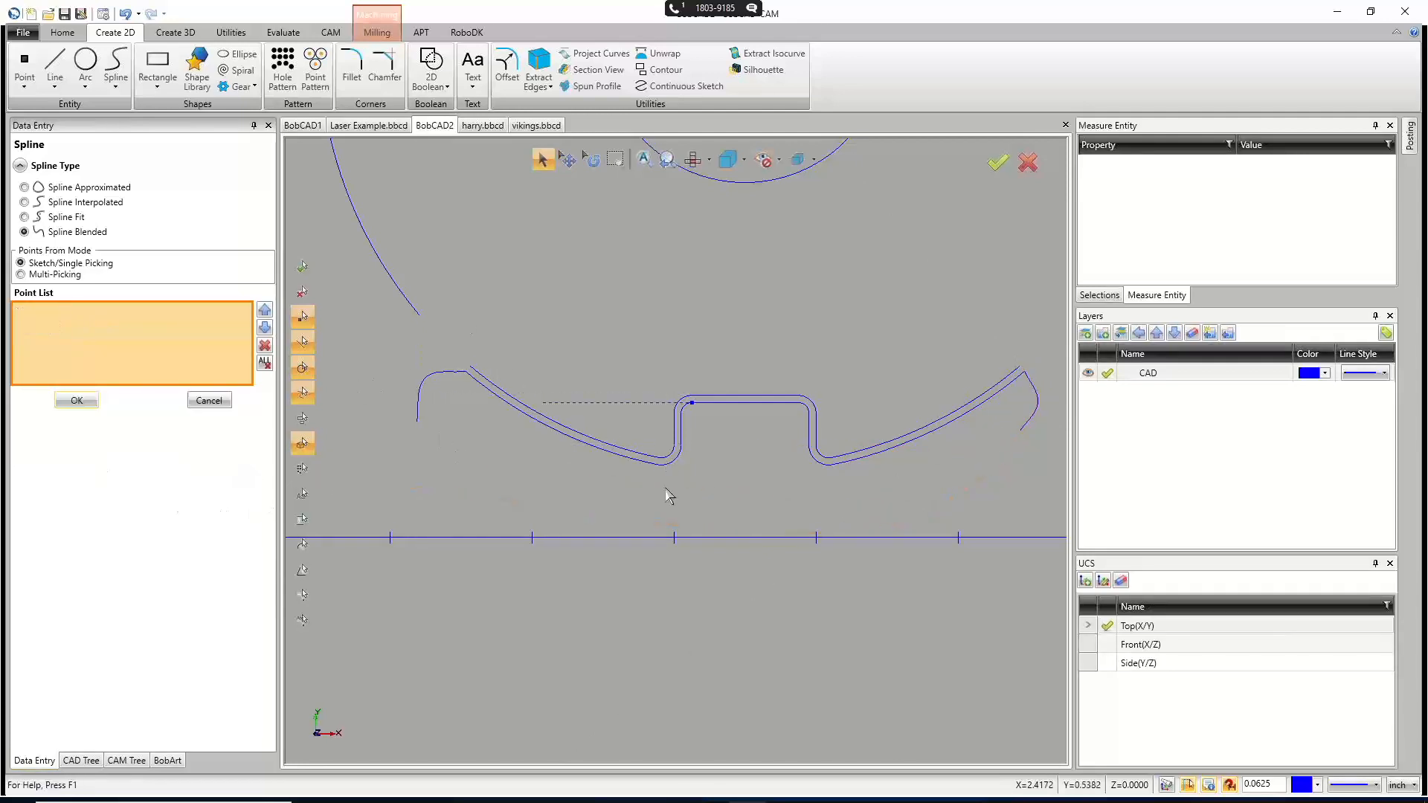
pyautogui.click(209, 400)
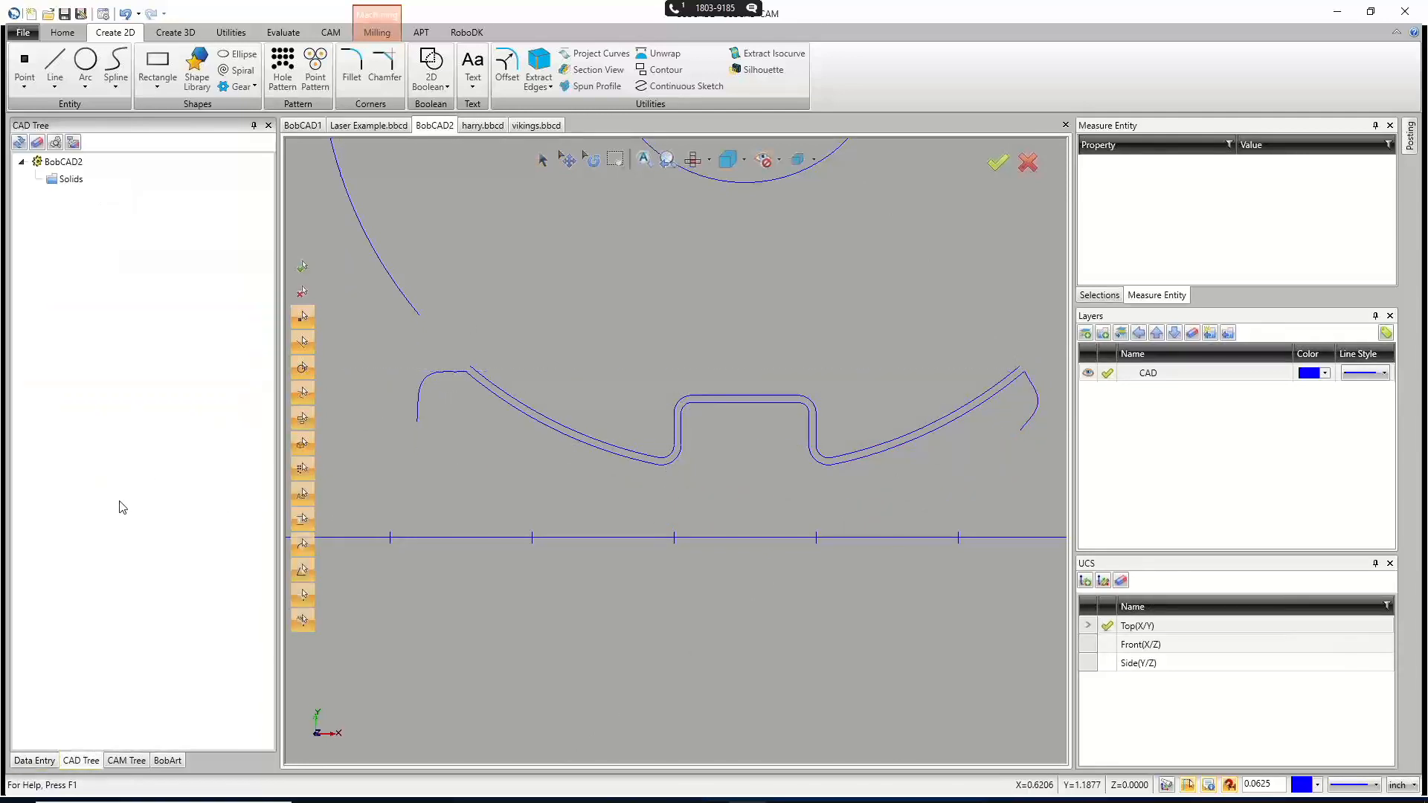
# Reselect the profile feature's geometry as the offset chain with both lead splines, and compute the Profile Finish toolpath.
pyautogui.click(127, 761)
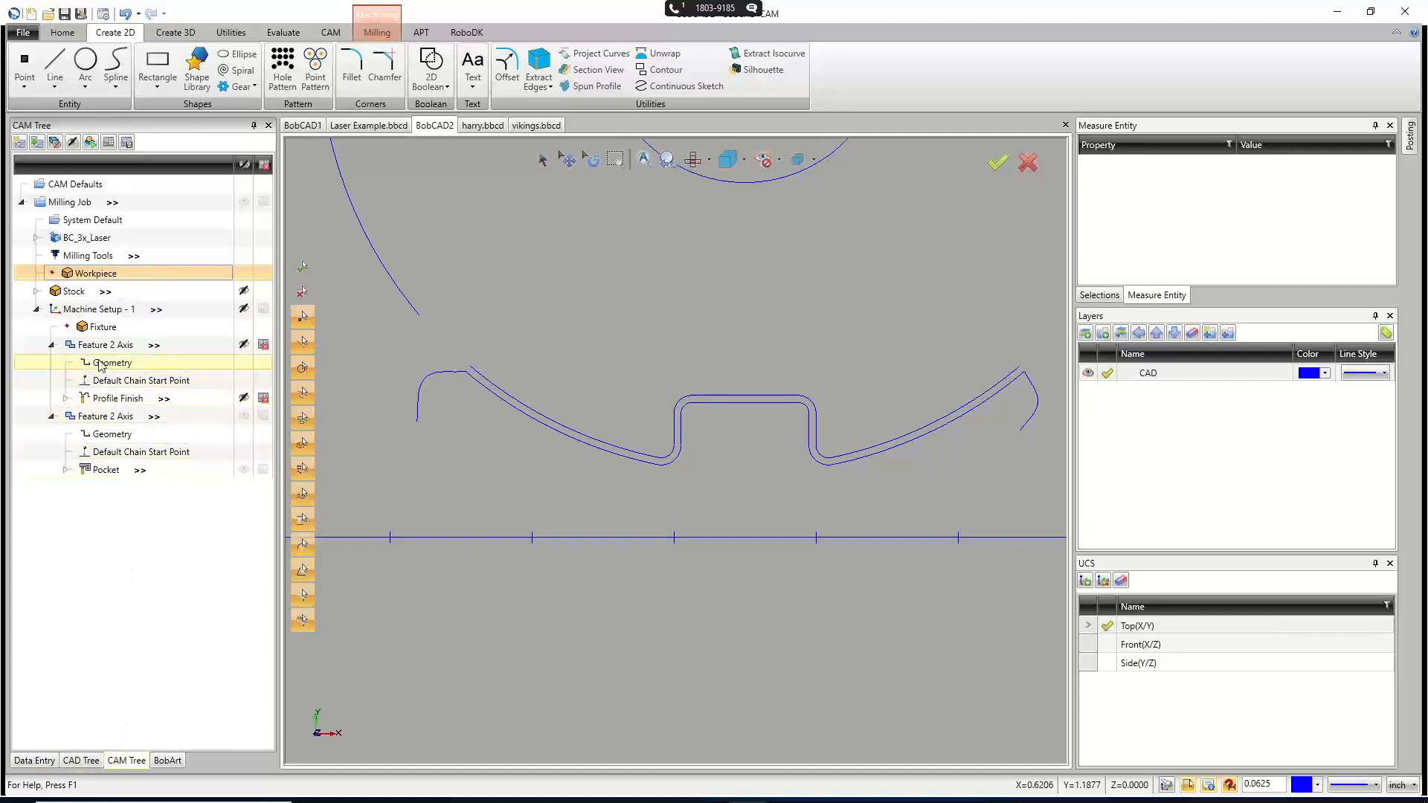
pyautogui.rightClick(101, 364)
pyautogui.rightClick(100, 365)
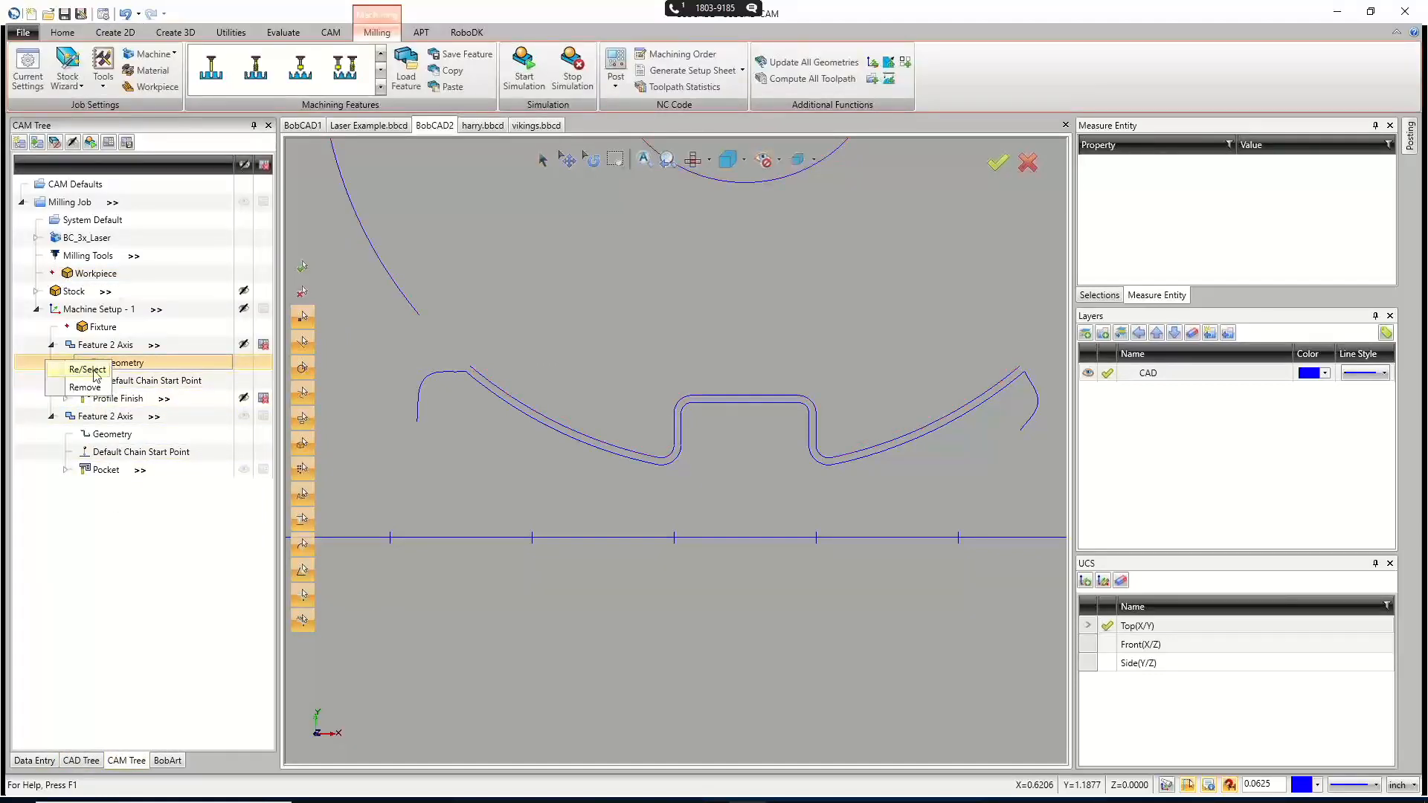
pyautogui.click(94, 371)
pyautogui.click(416, 418)
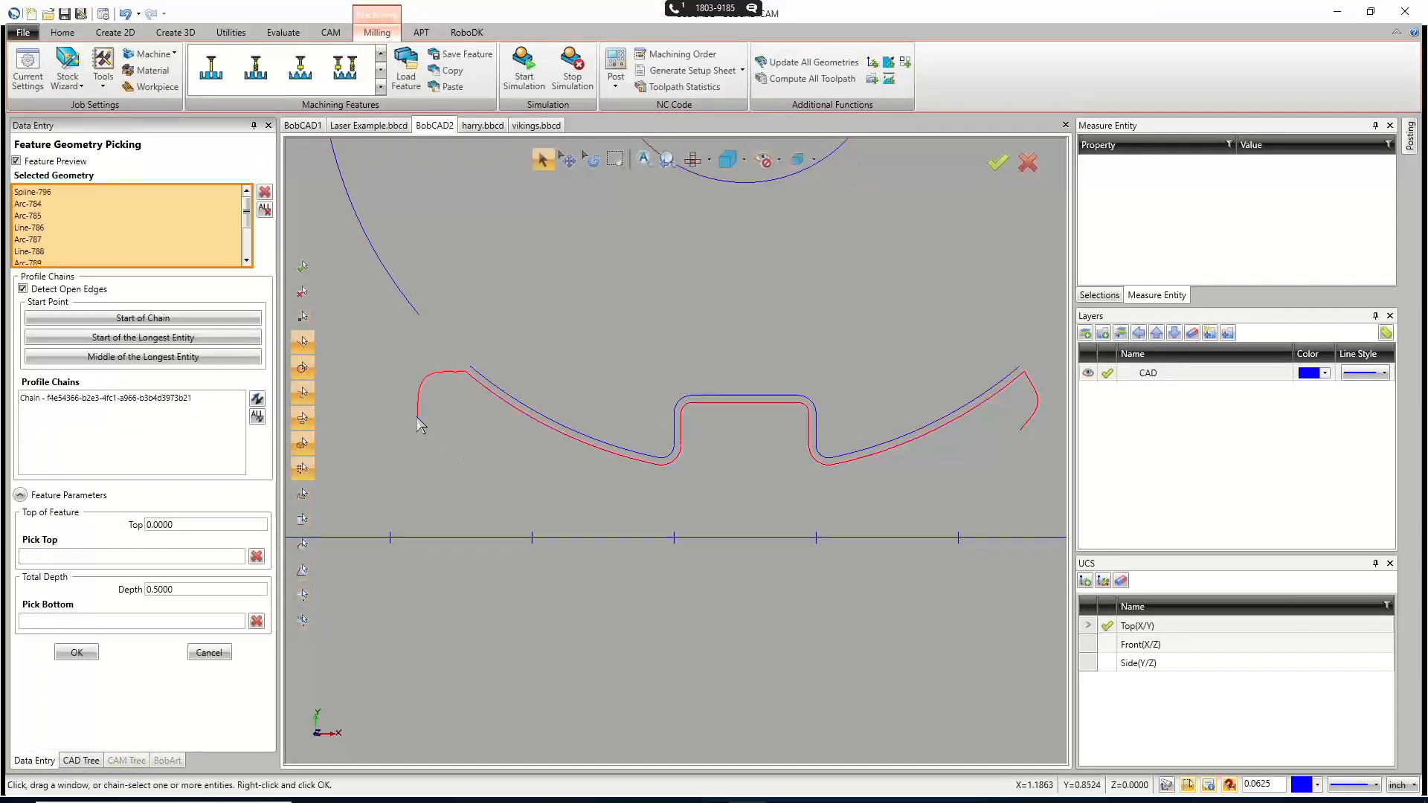
pyautogui.click(77, 653)
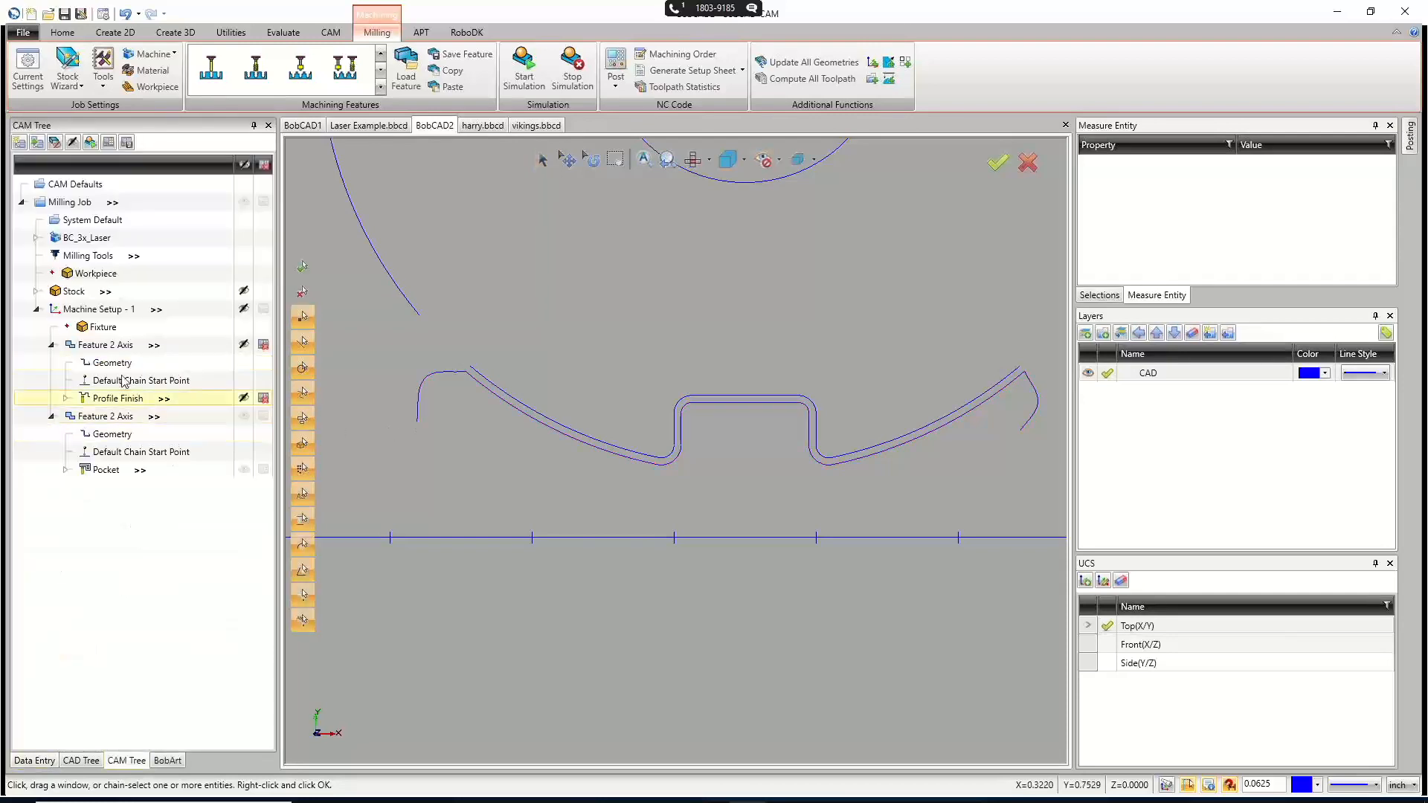
pyautogui.rightClick(124, 401)
pyautogui.click(88, 435)
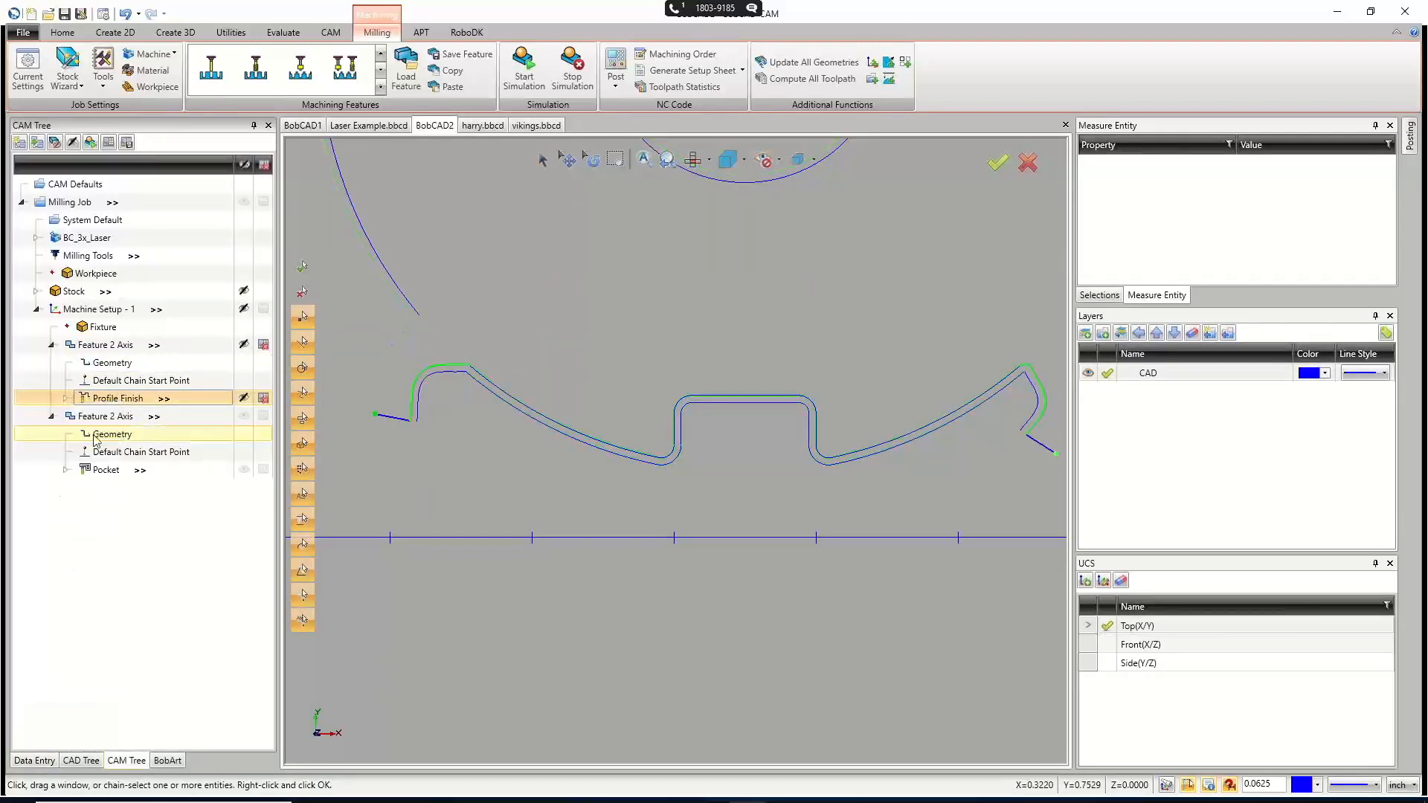
# Reverse the chain direction of the profile feature and recompute the Profile Finish toolpath.
pyautogui.rightClick(149, 380)
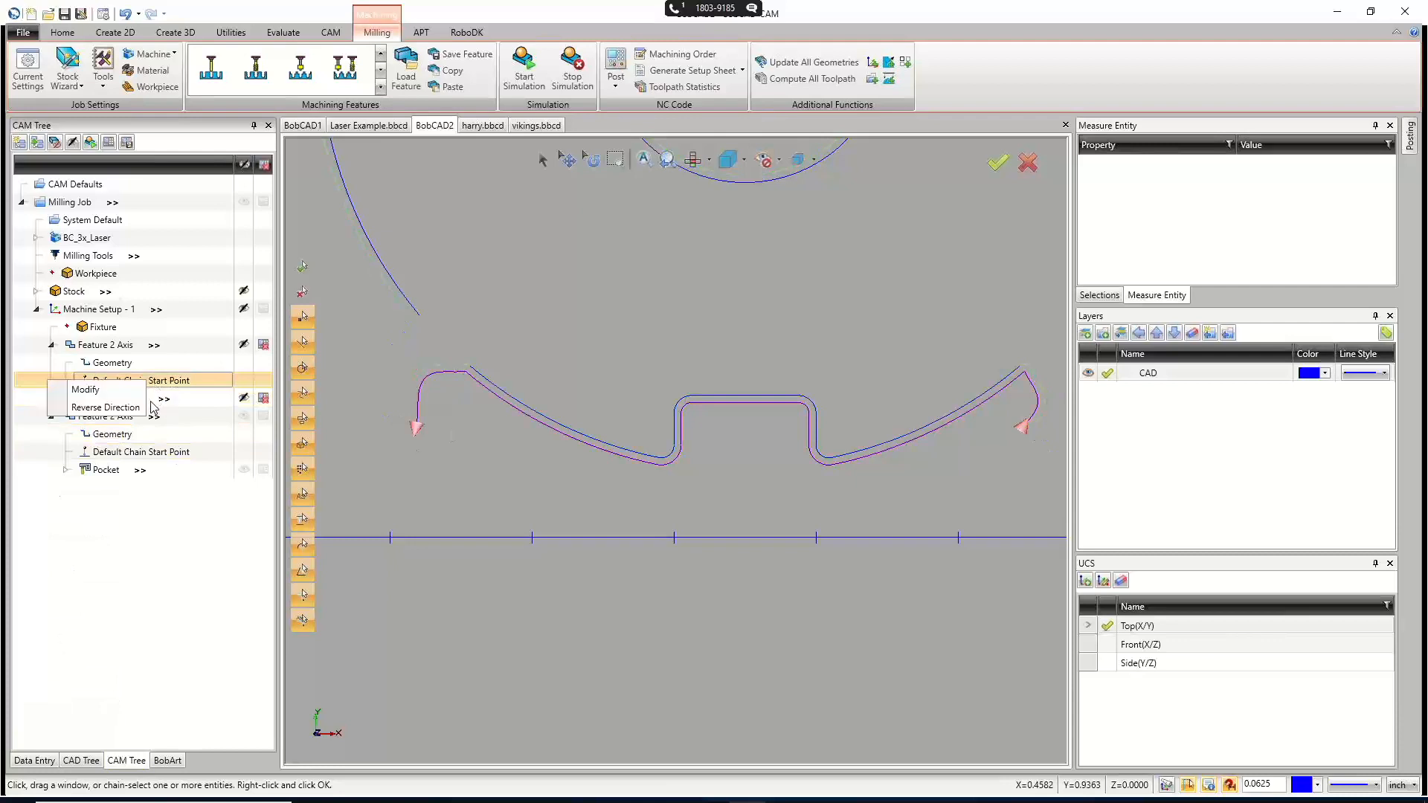
pyautogui.click(119, 407)
pyautogui.rightClick(132, 400)
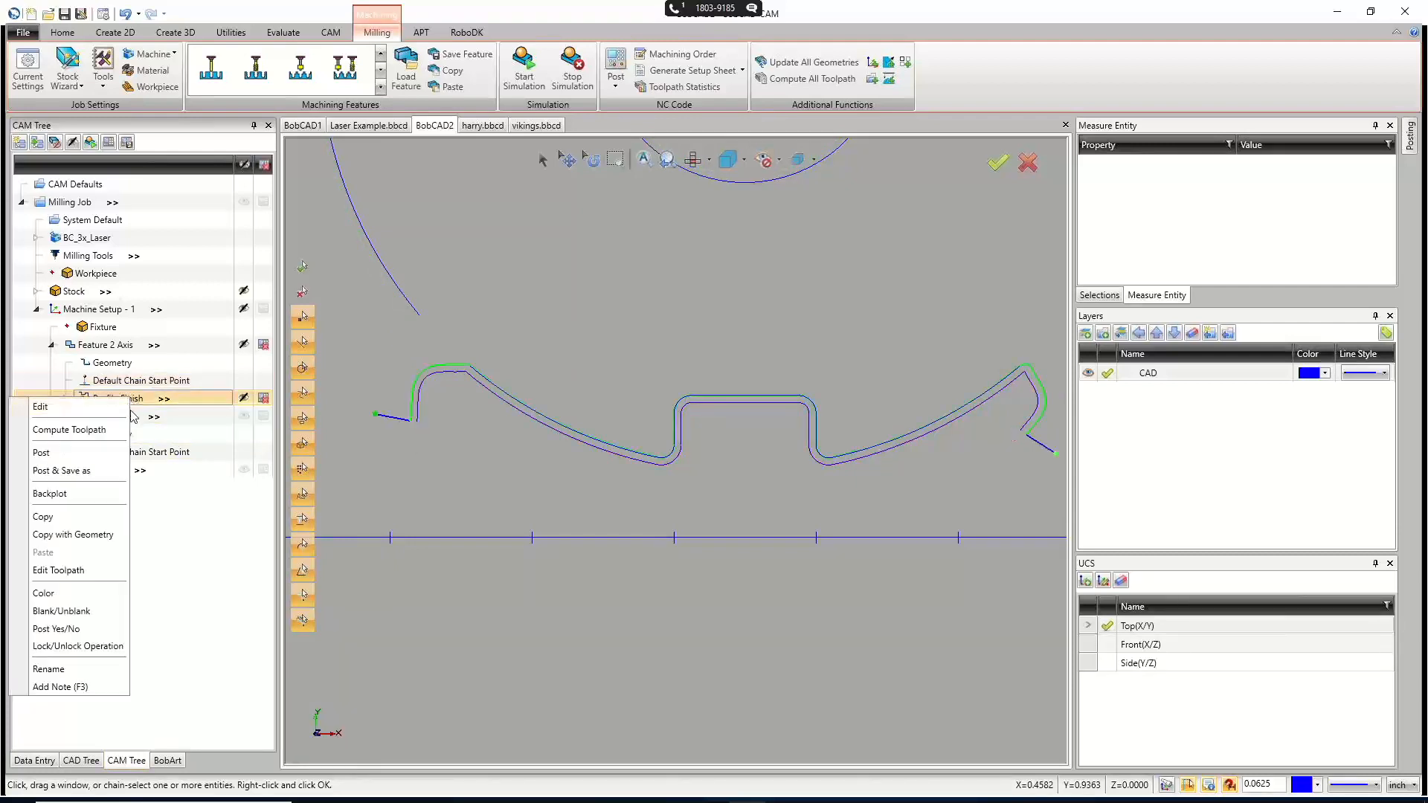
pyautogui.click(69, 430)
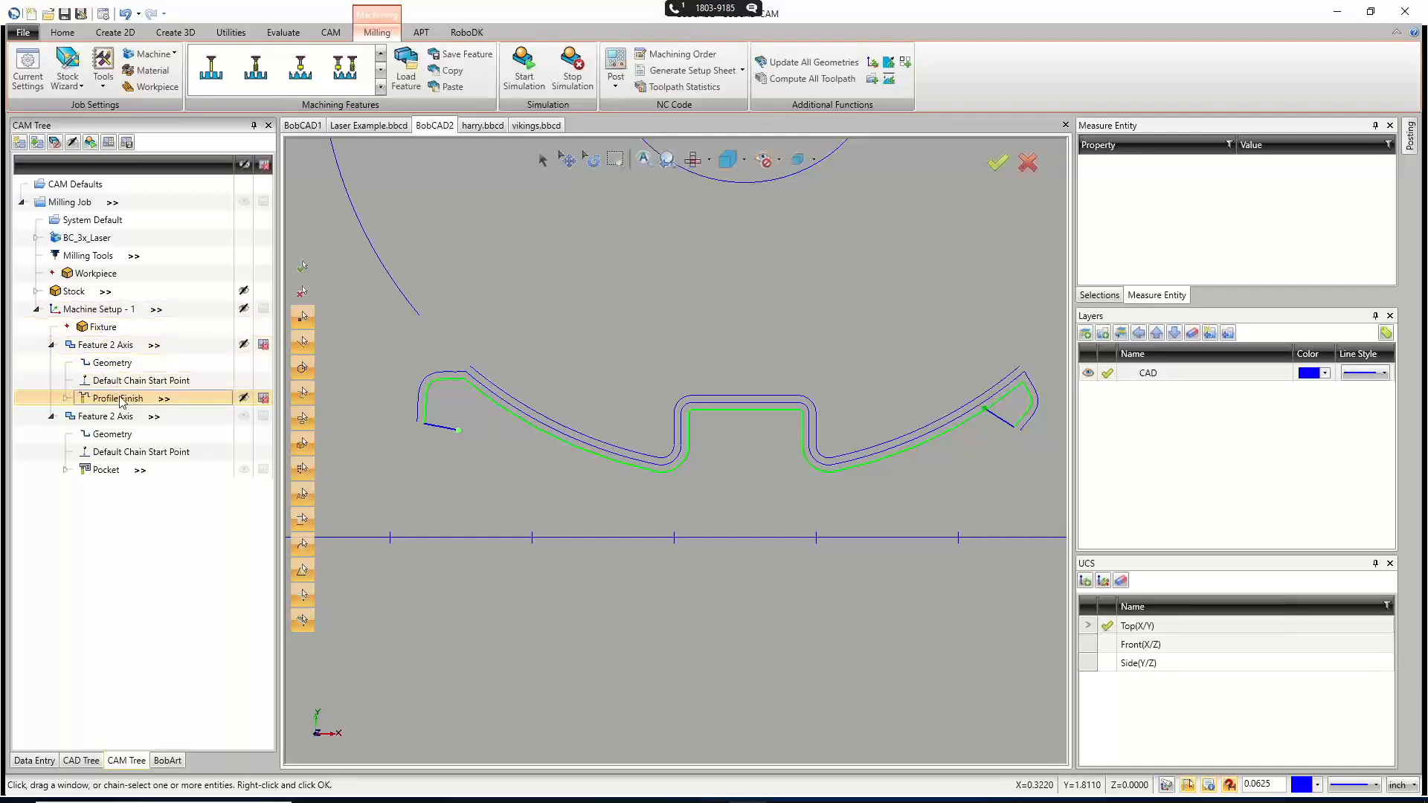
# Set the Profile Finish operation's System Compensation to Off and recompute its toolpath.
pyautogui.rightClick(117, 394)
pyautogui.click(165, 408)
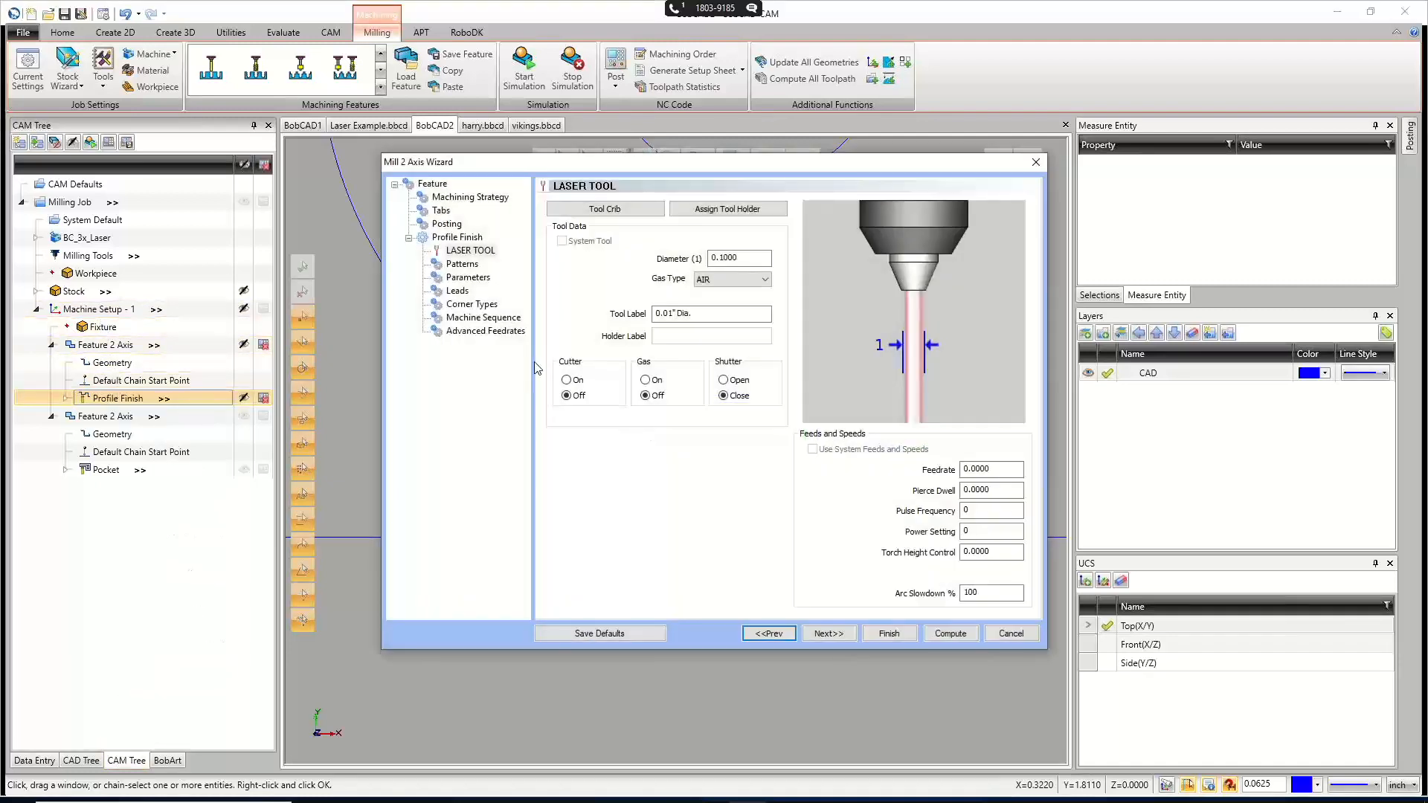
pyautogui.click(466, 266)
pyautogui.click(656, 494)
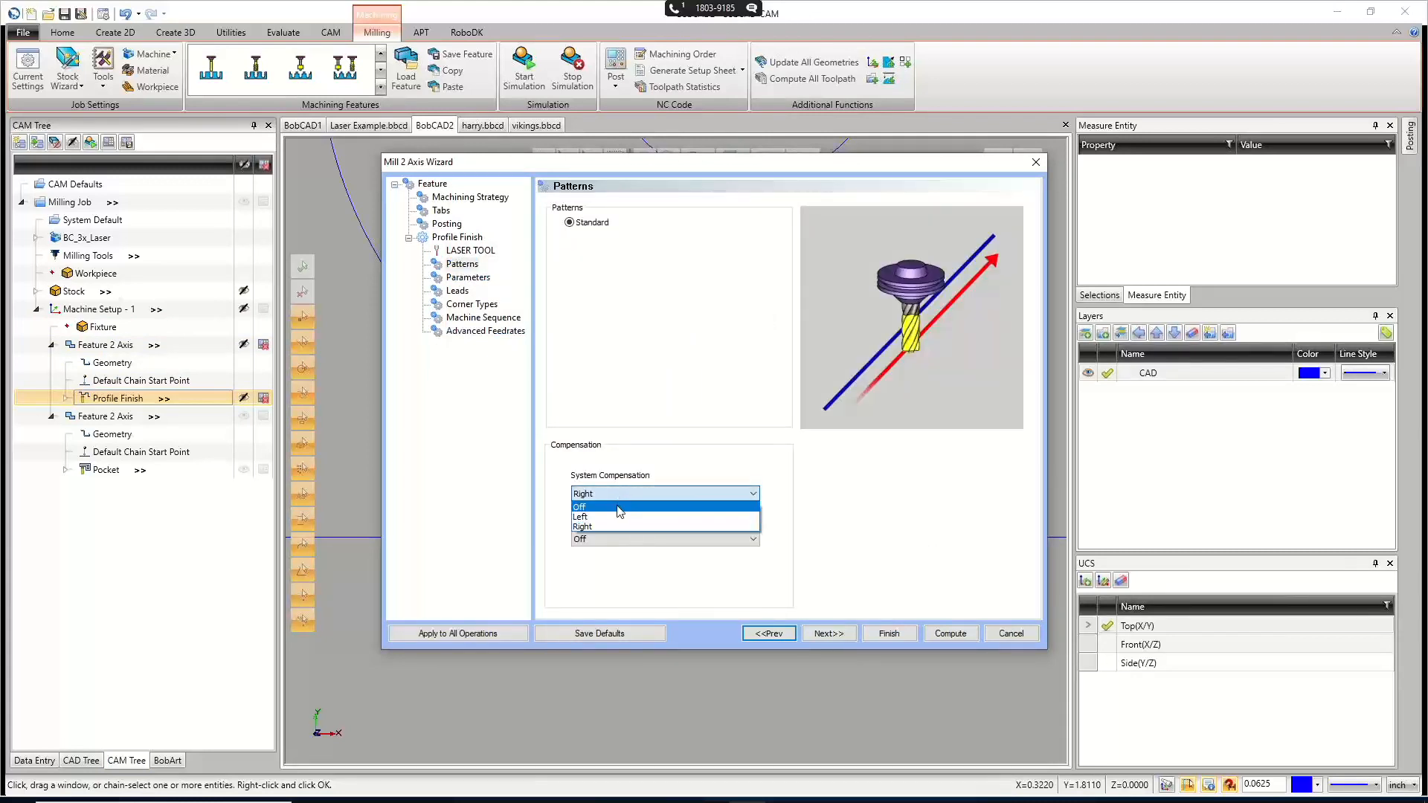
pyautogui.click(654, 512)
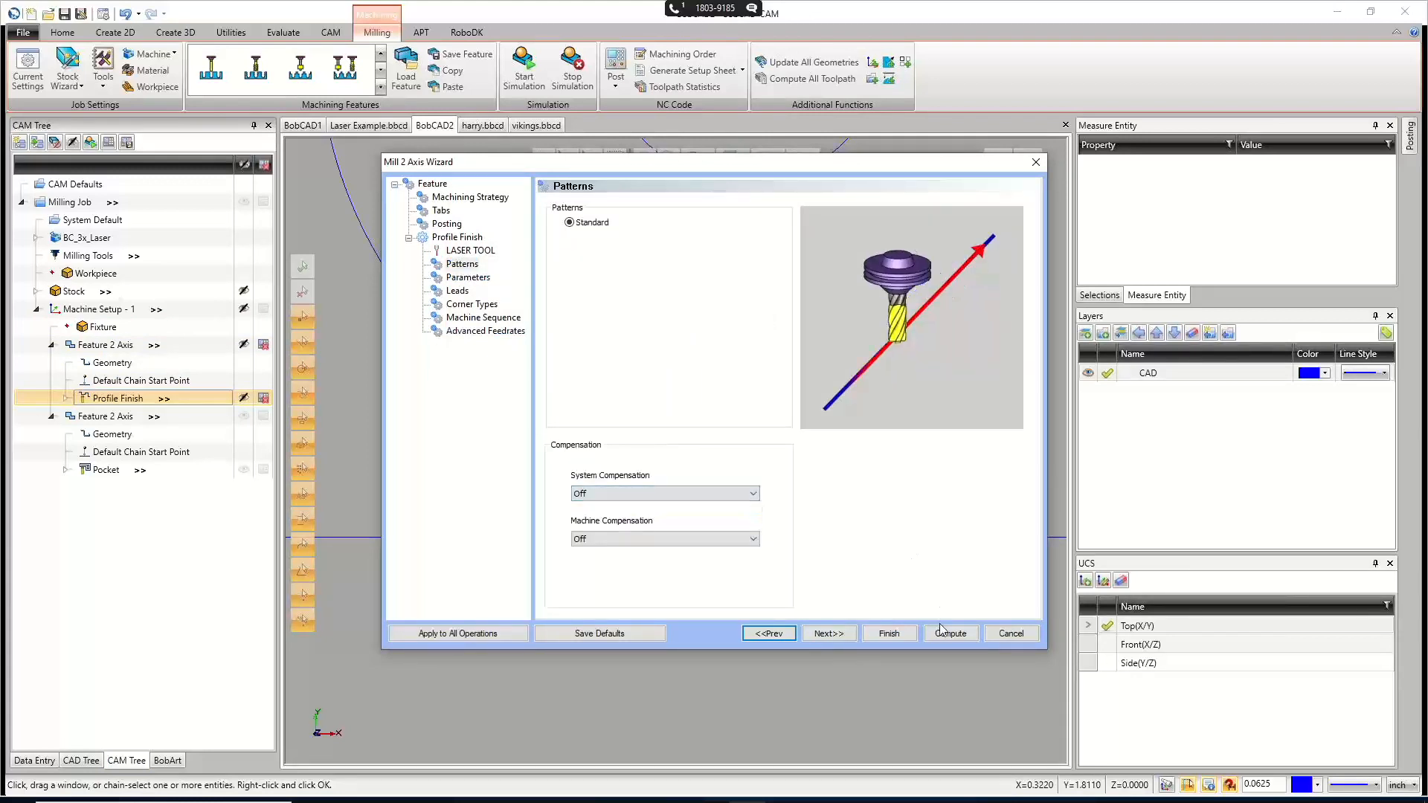
pyautogui.click(892, 631)
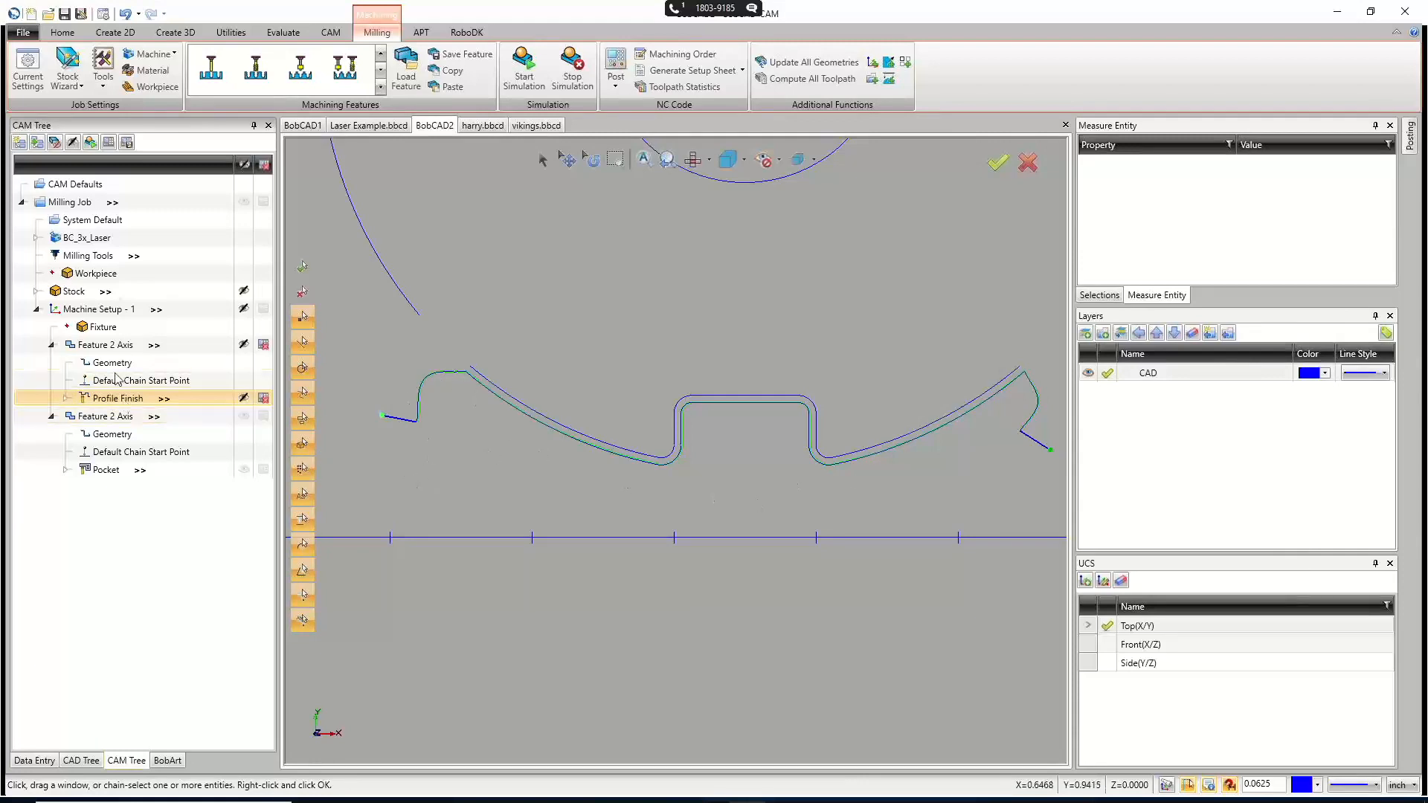
# Change the Profile Finish lead-in to Vertical, with the lead-out the same as the lead-in, and compute the toolpath.
pyautogui.rightClick(128, 350)
pyautogui.click(133, 362)
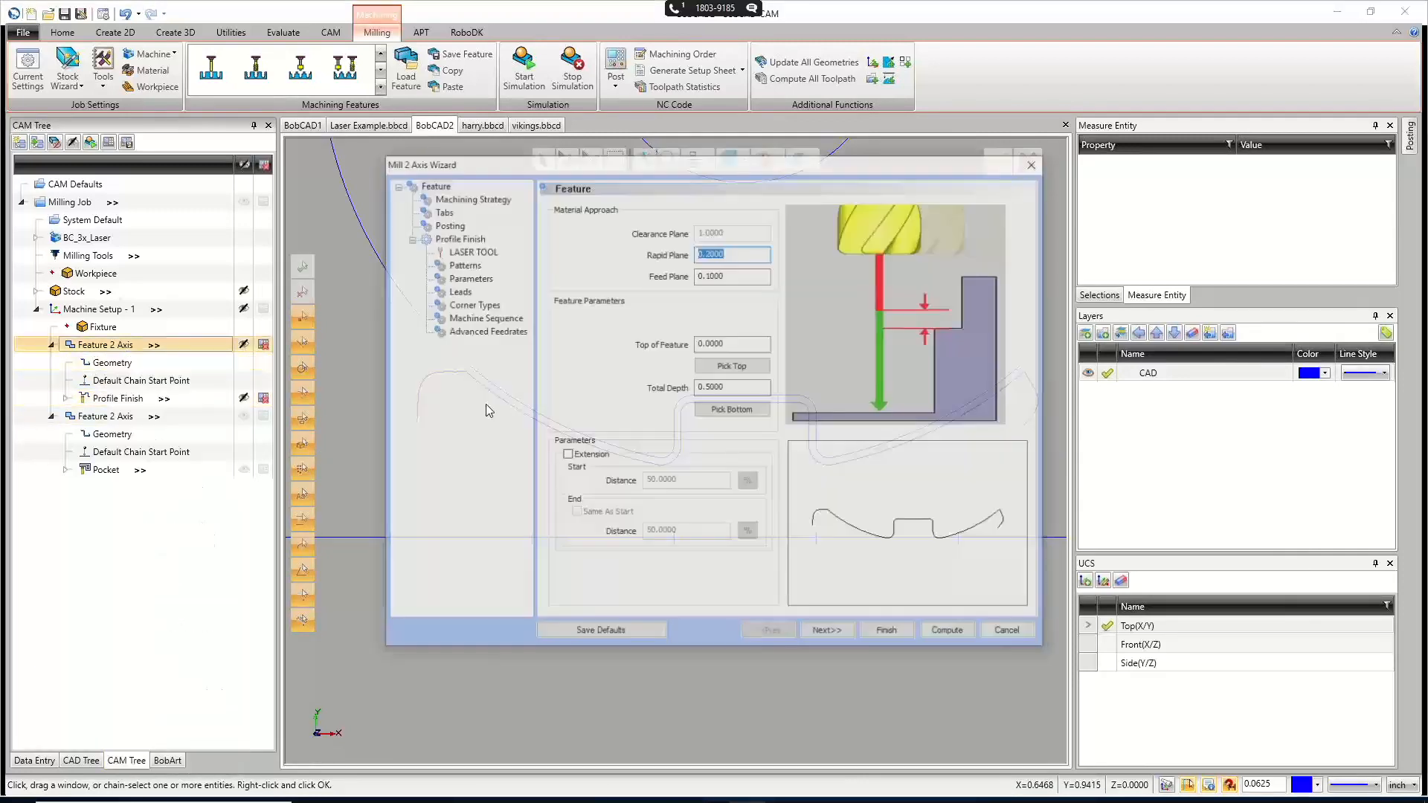
pyautogui.click(457, 291)
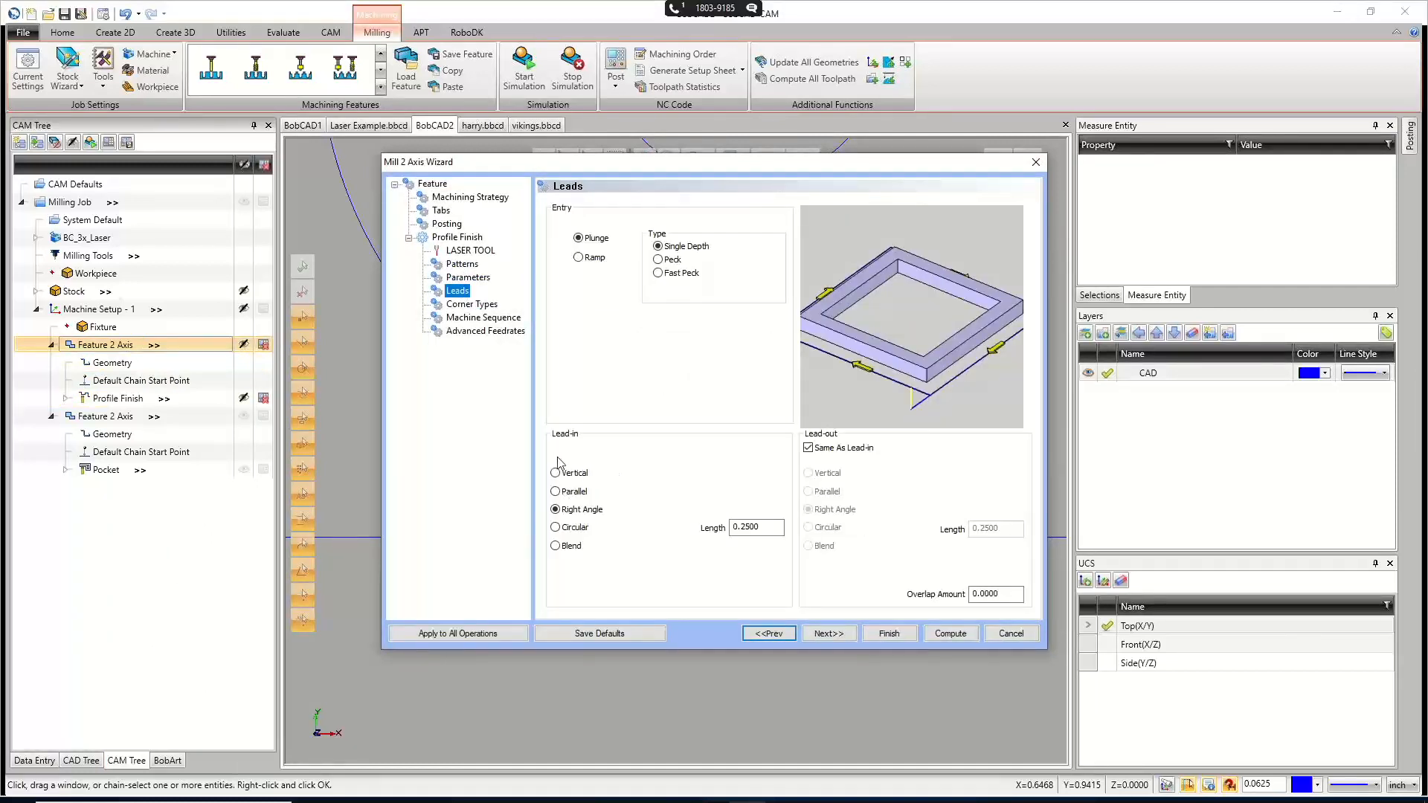
pyautogui.click(556, 473)
pyautogui.click(952, 634)
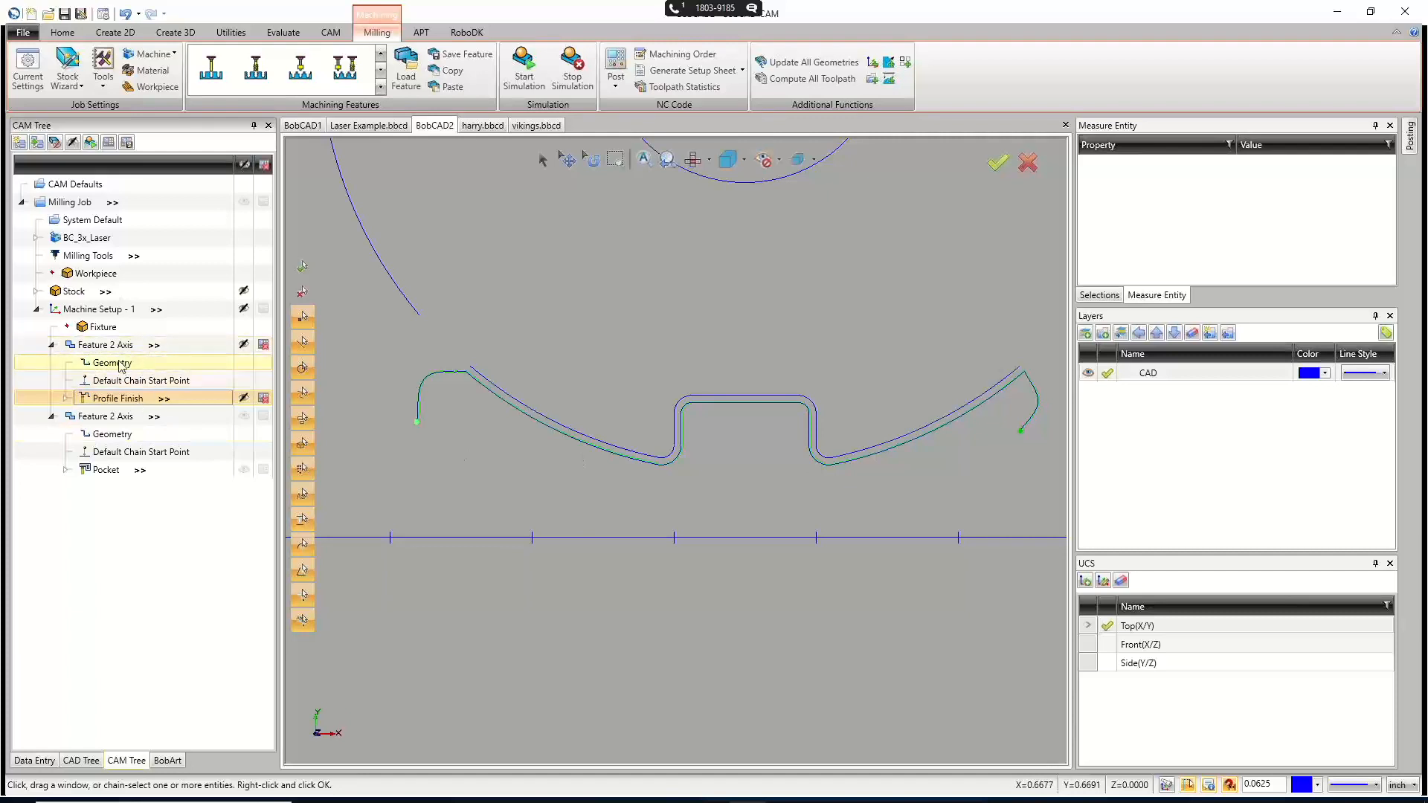
pyautogui.scroll(3, 614, 550)
pyautogui.scroll(-6, 615, 547)
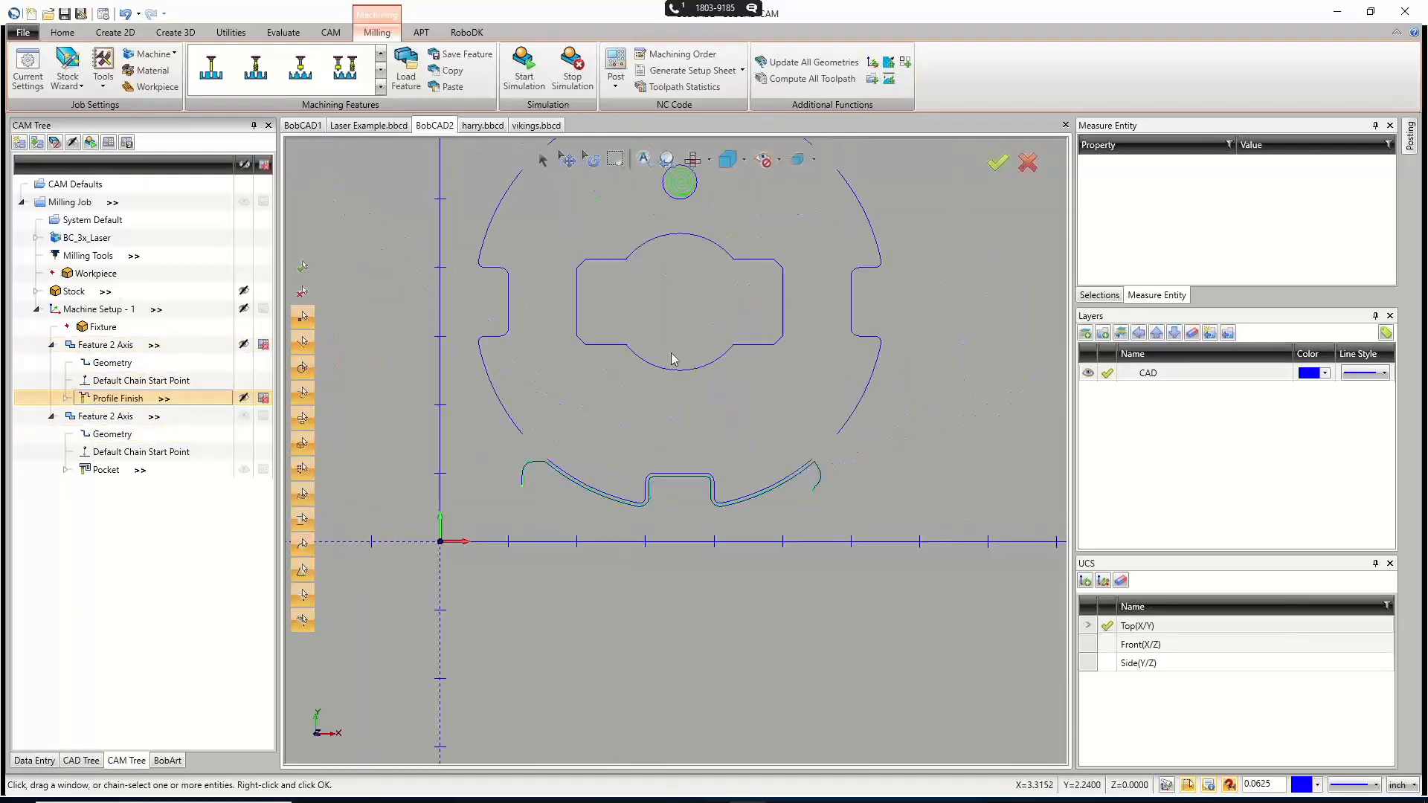
pyautogui.scroll(3, 674, 360)
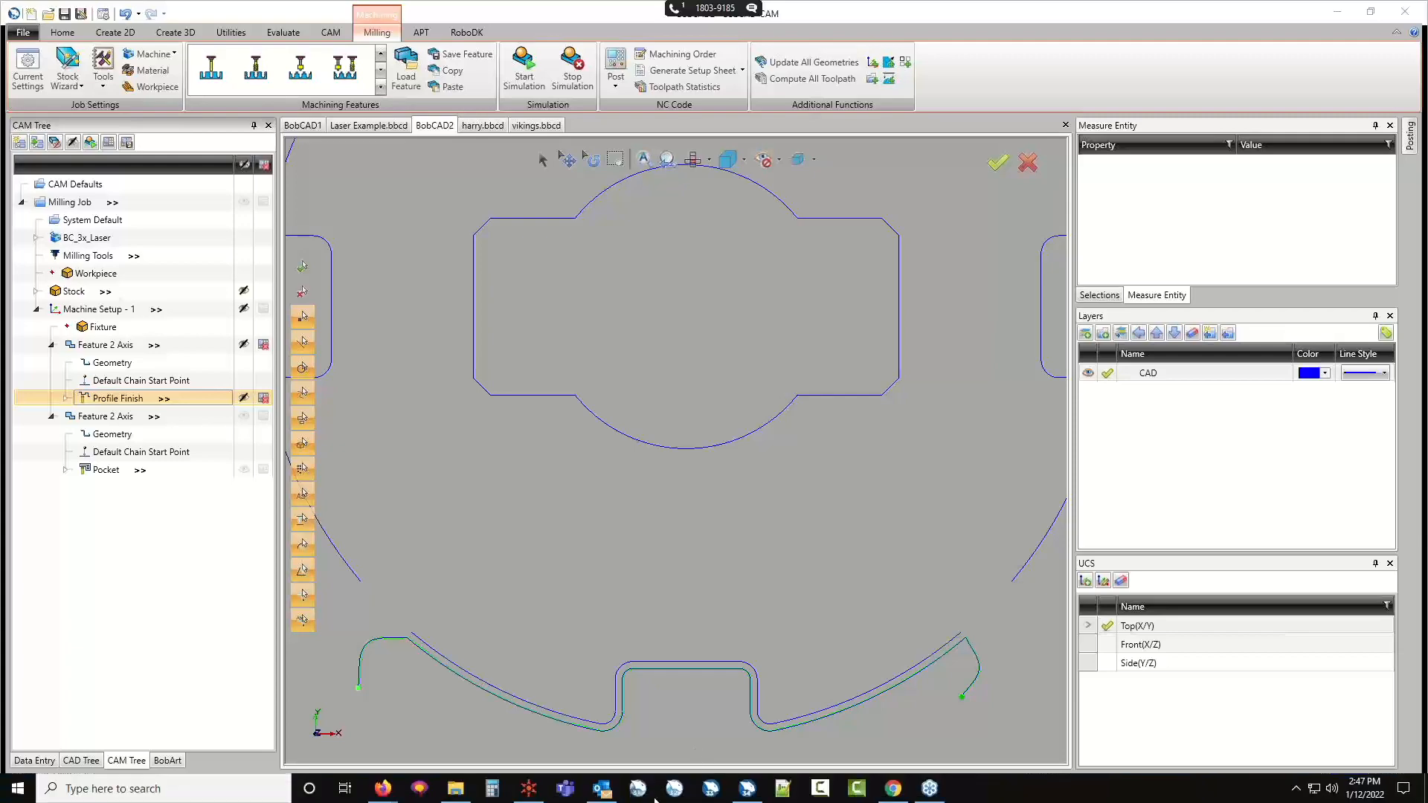
pyautogui.moveTo(382, 789)
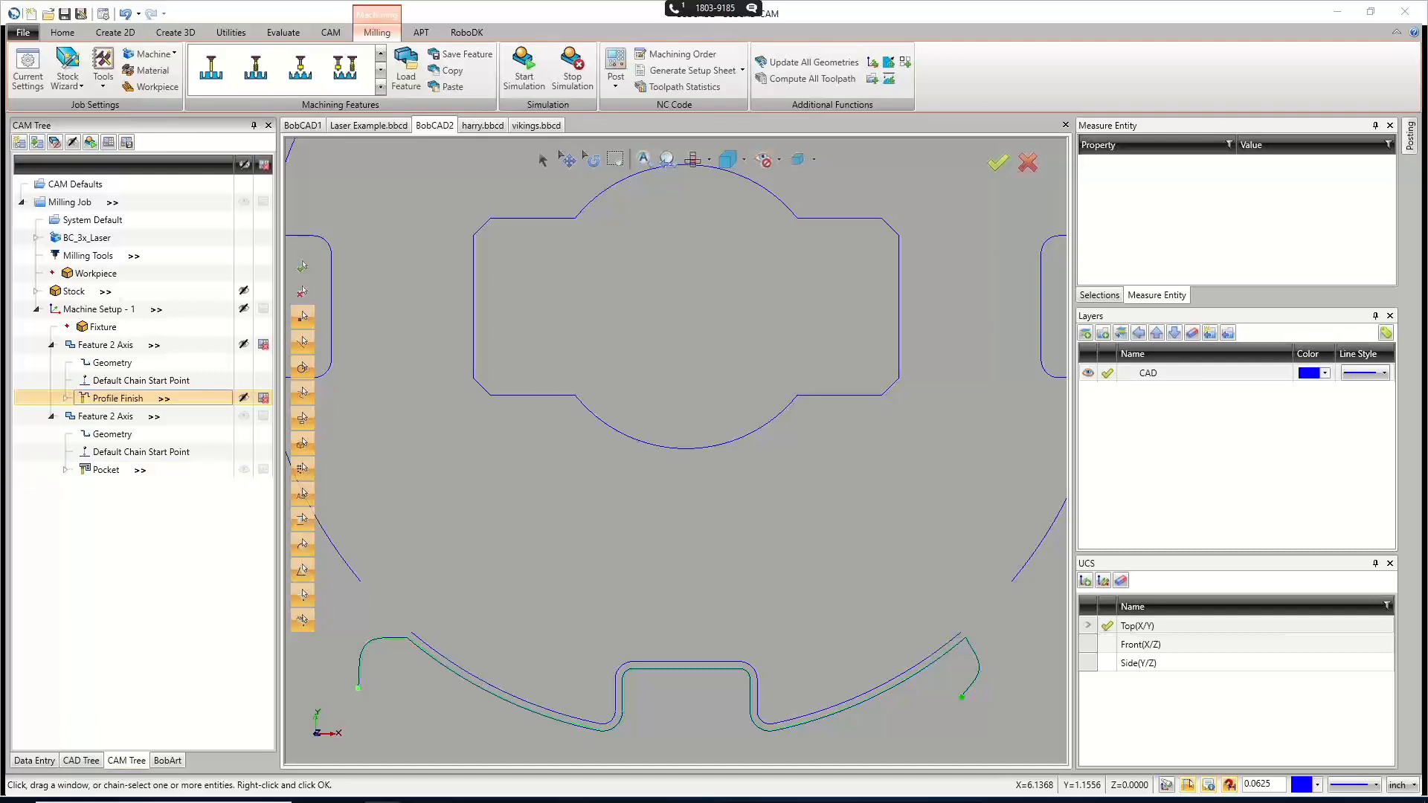
pyautogui.scroll(-3, 605, 494)
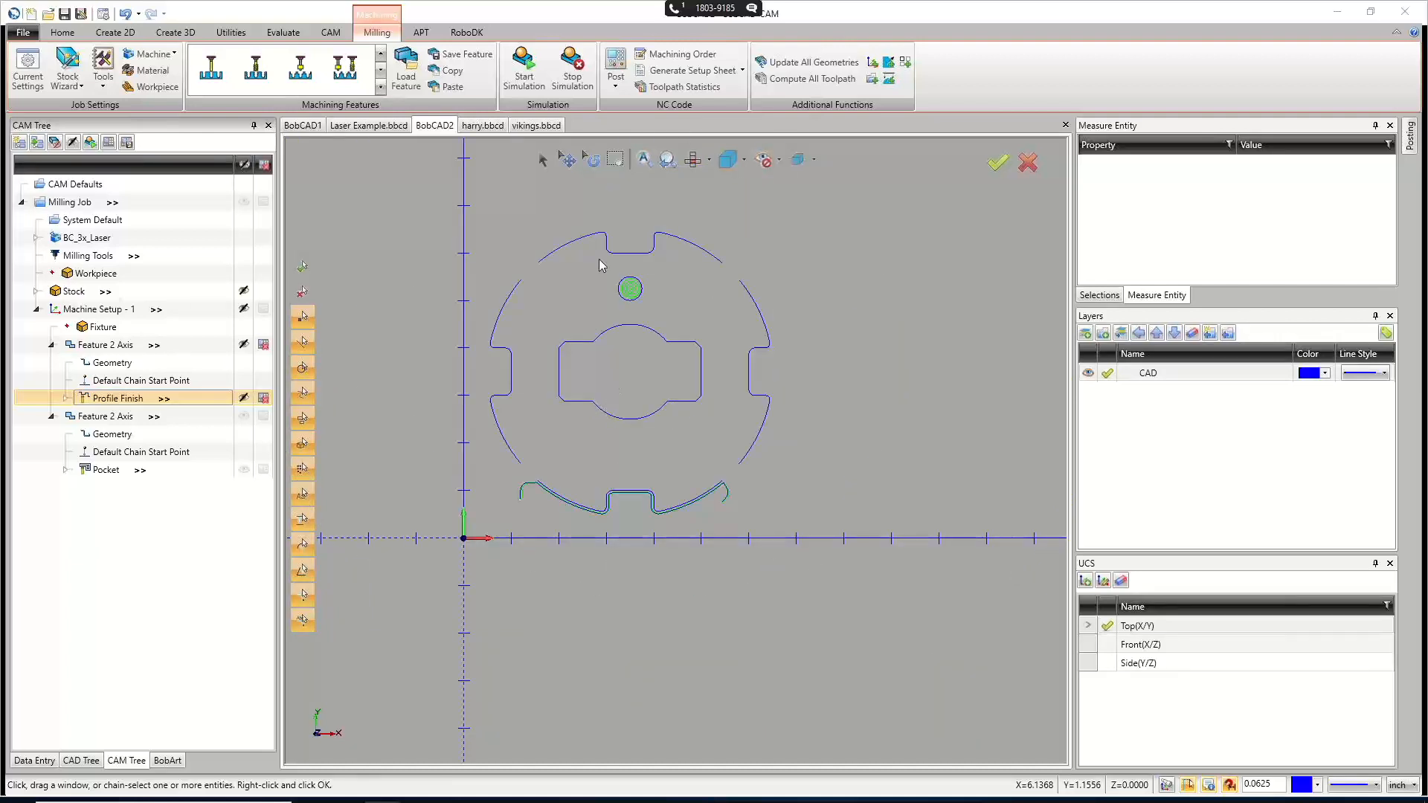